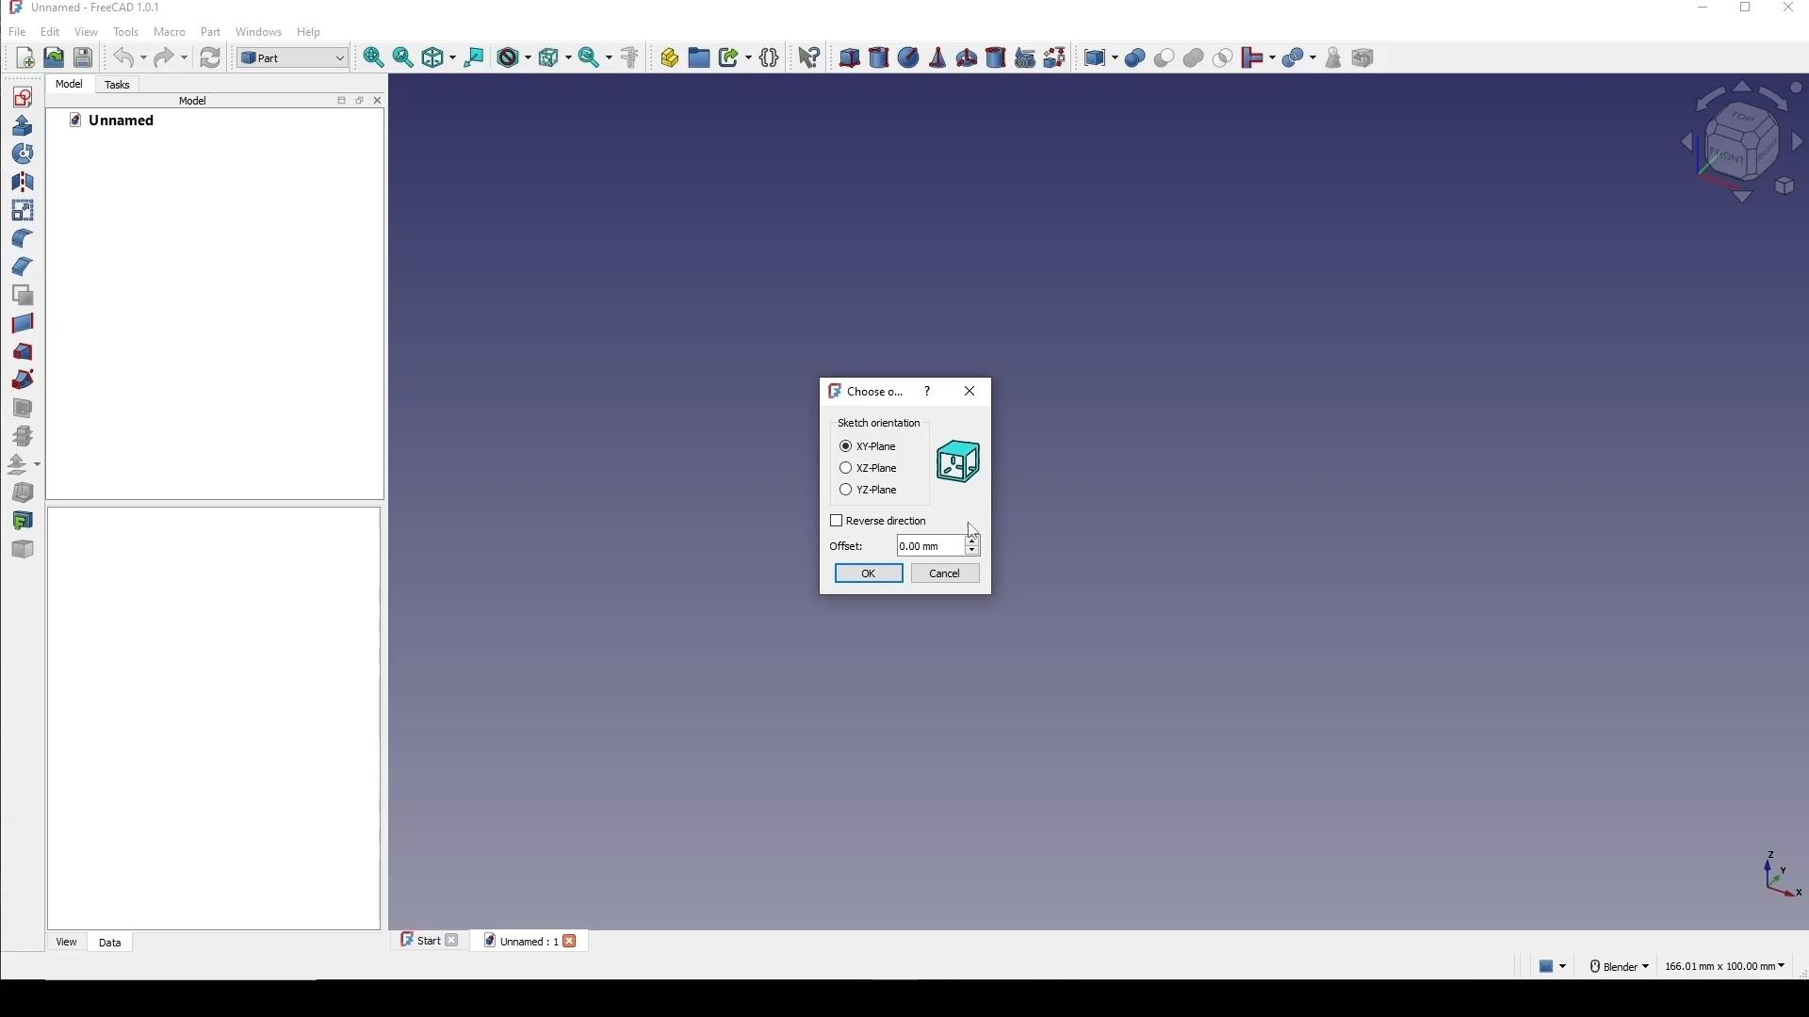
Create a sketch on the XY-Plane and draw a rounded rectangle about 80 mm tall around the origin.
left_click(869, 574)
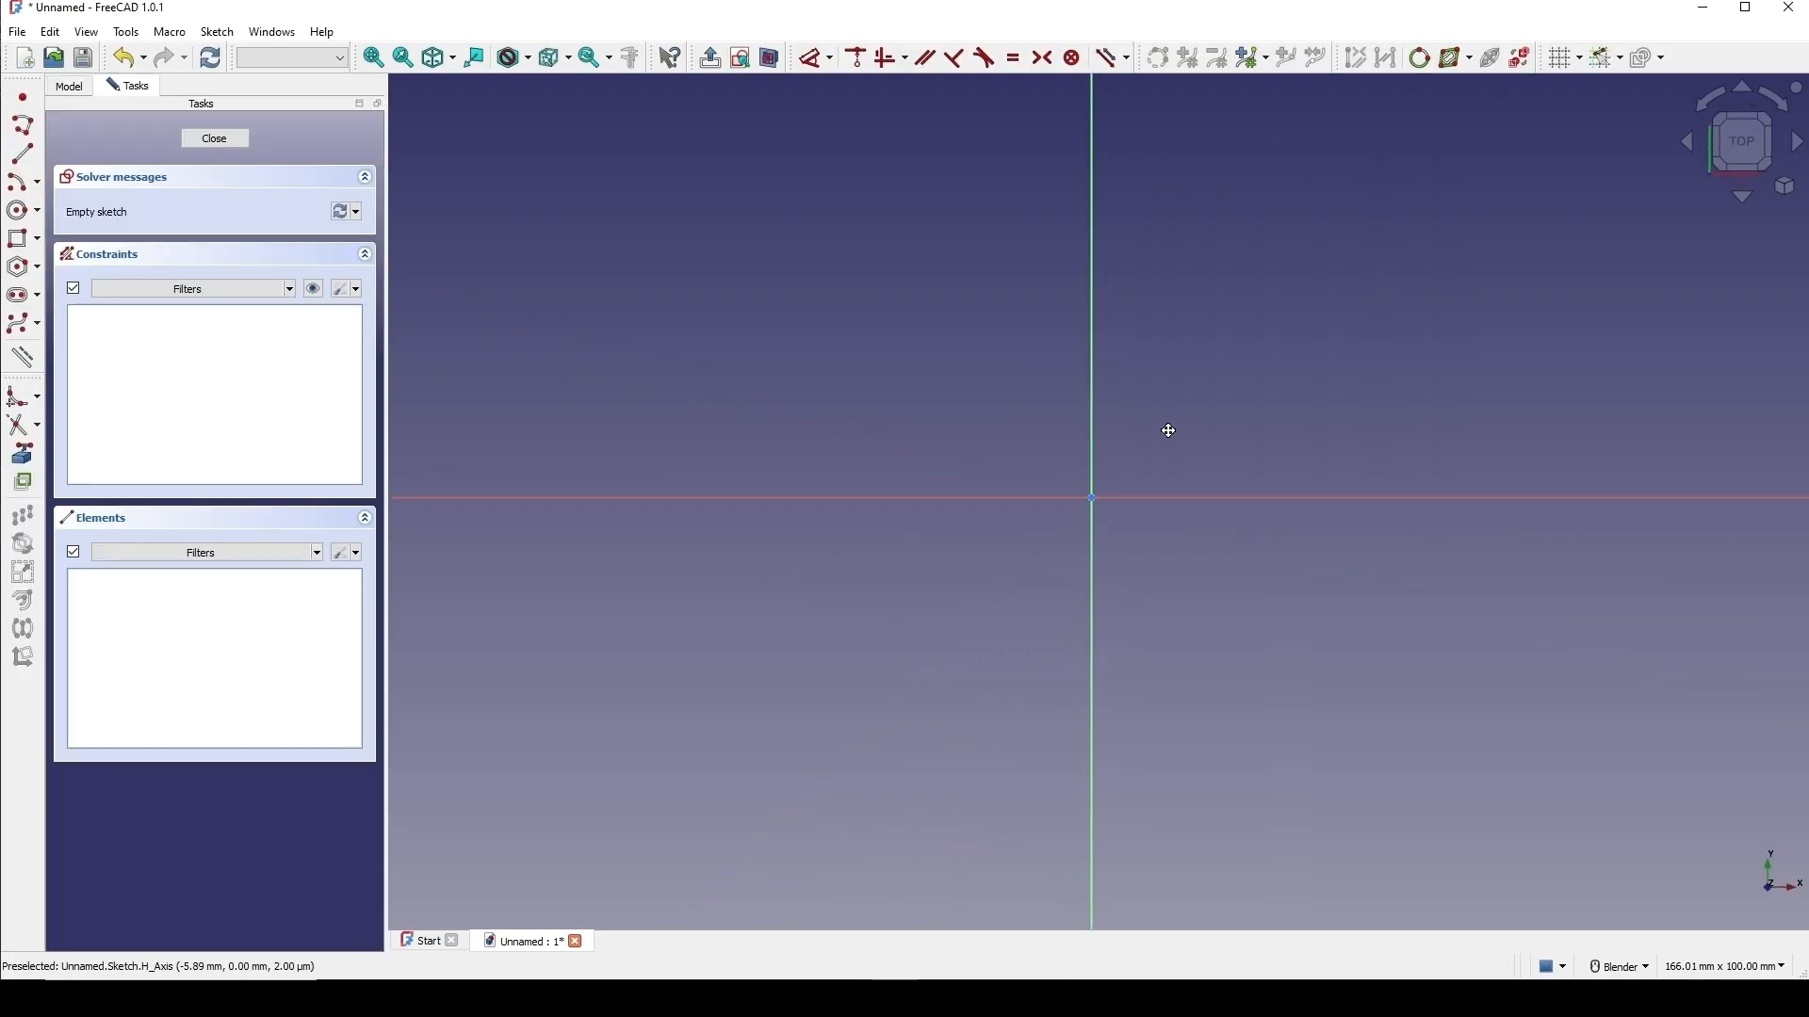
middle_click_drag(1168, 430, 1076, 400, "shift")
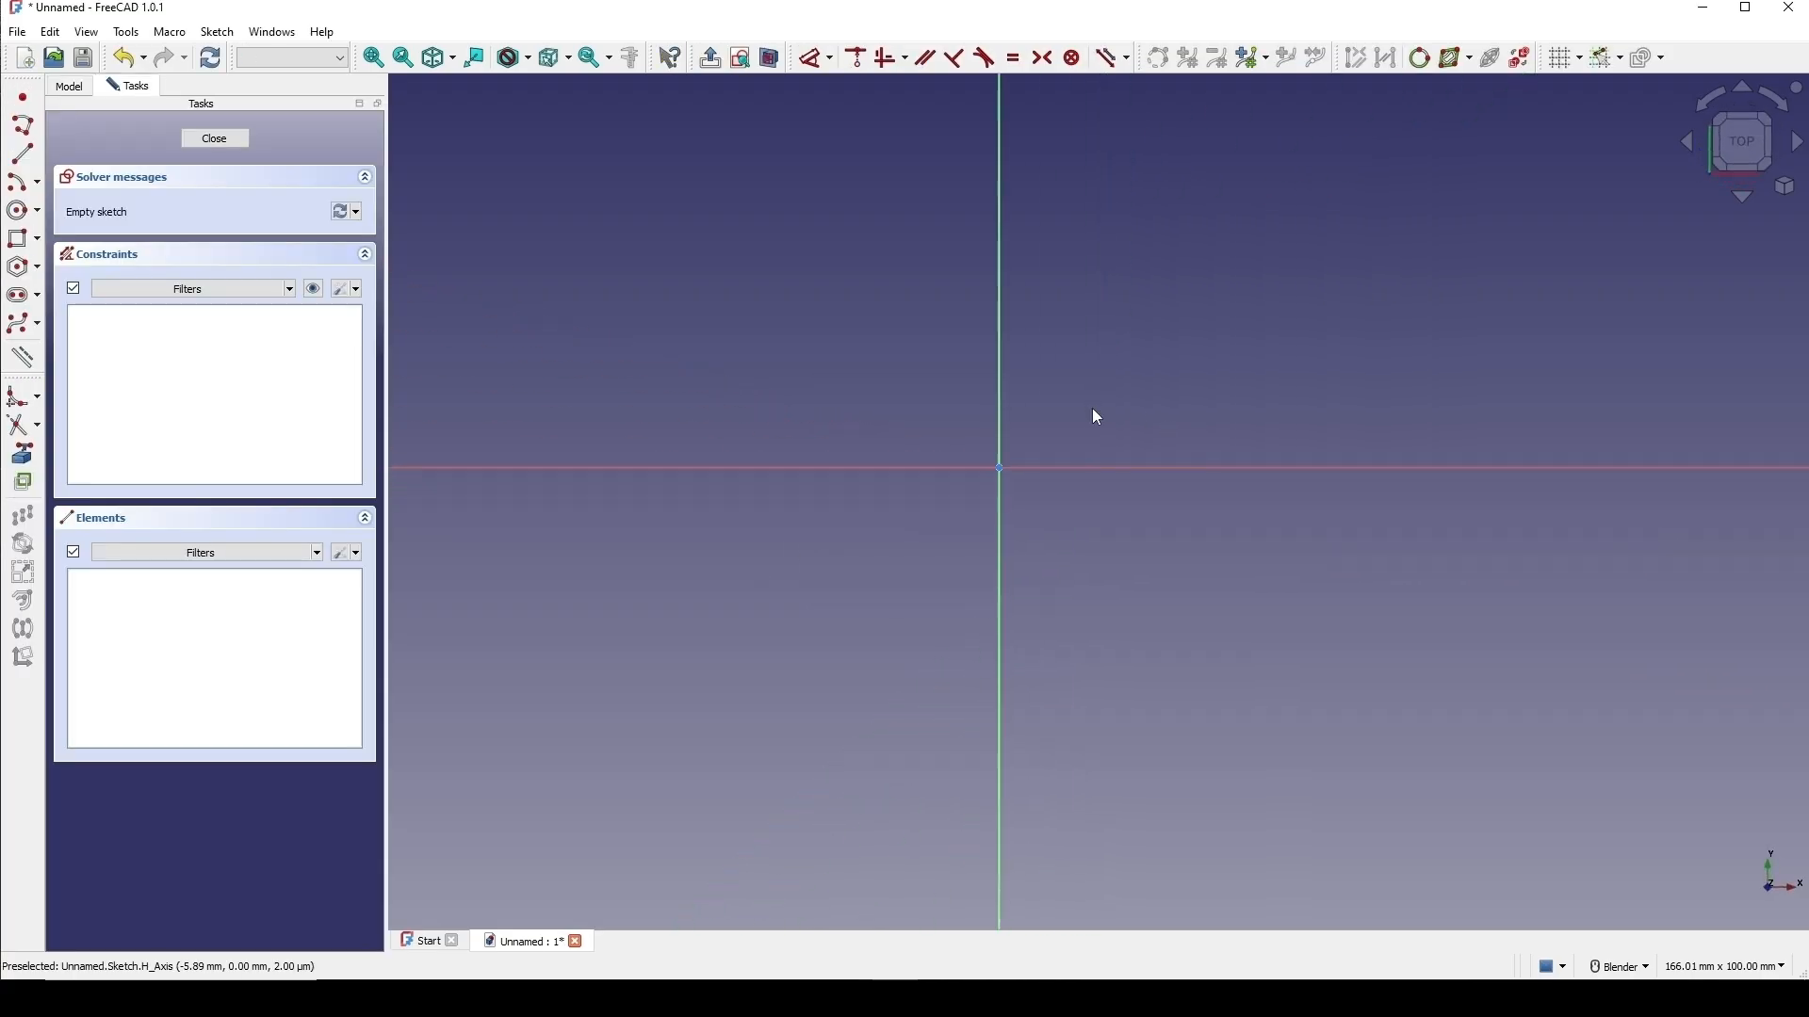
left_click(39, 245)
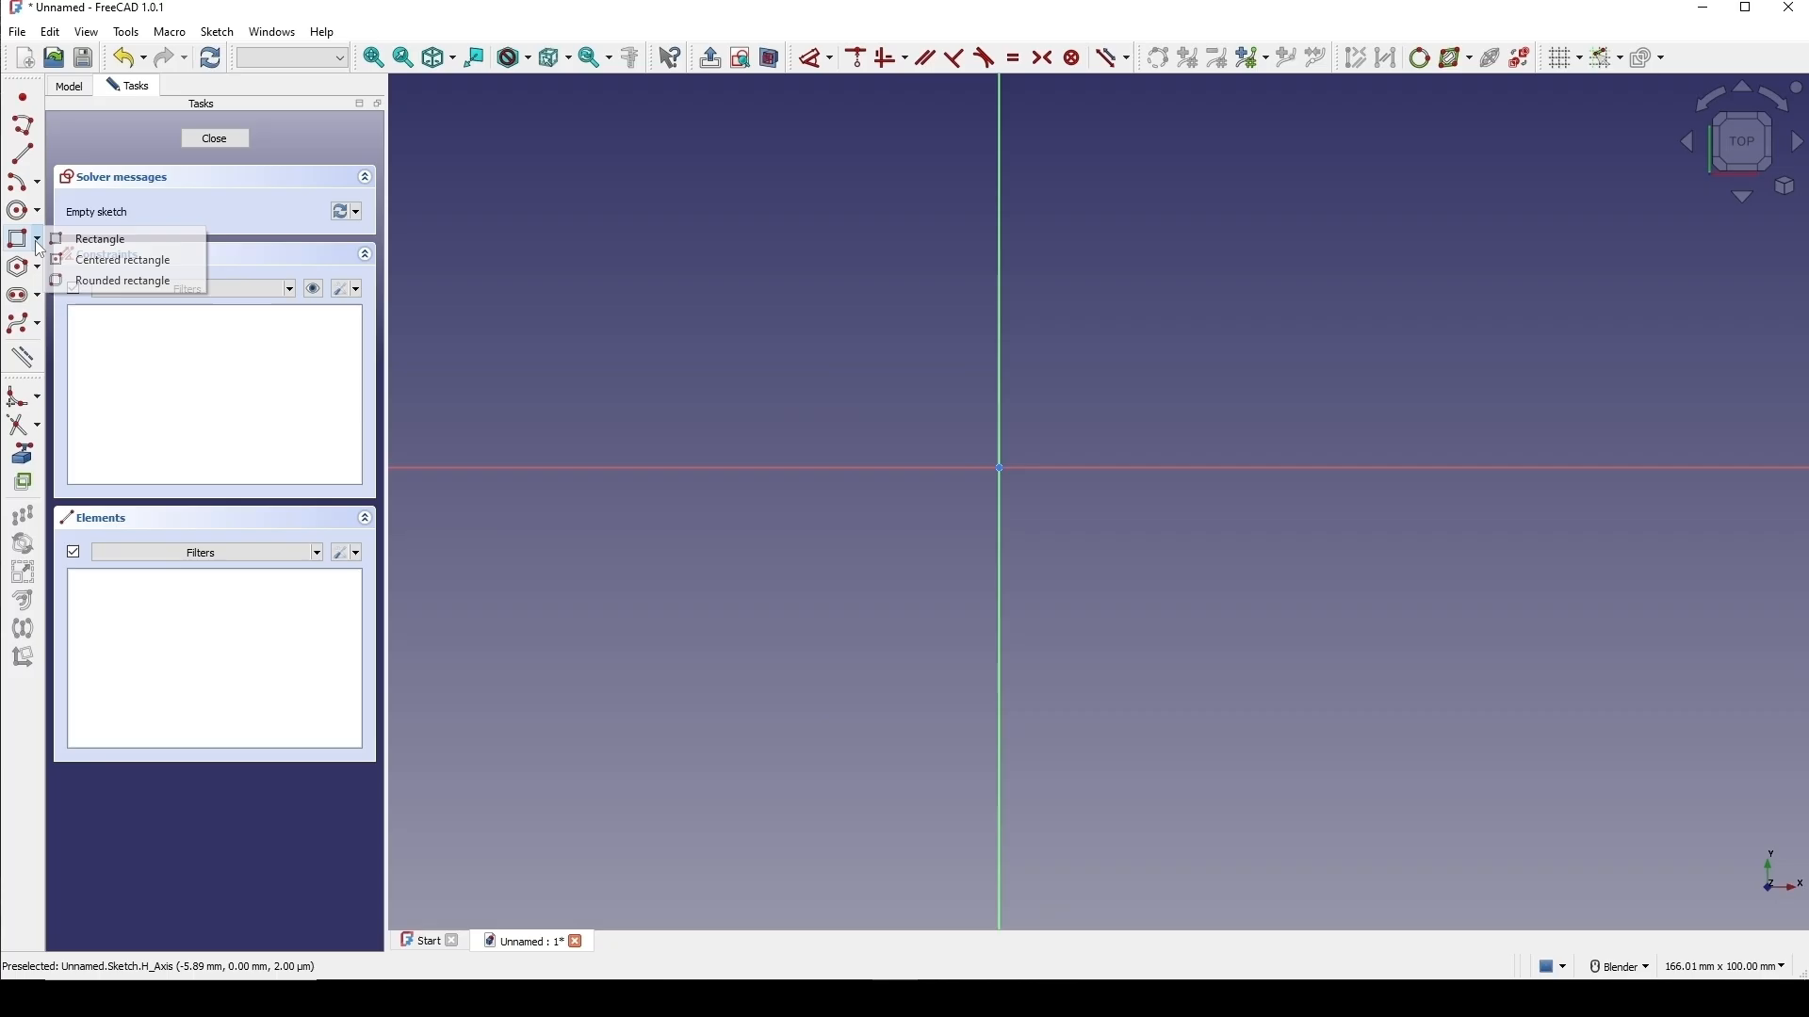
left_click(113, 282)
scroll(754, 329, "down", 2)
left_click(707, 230)
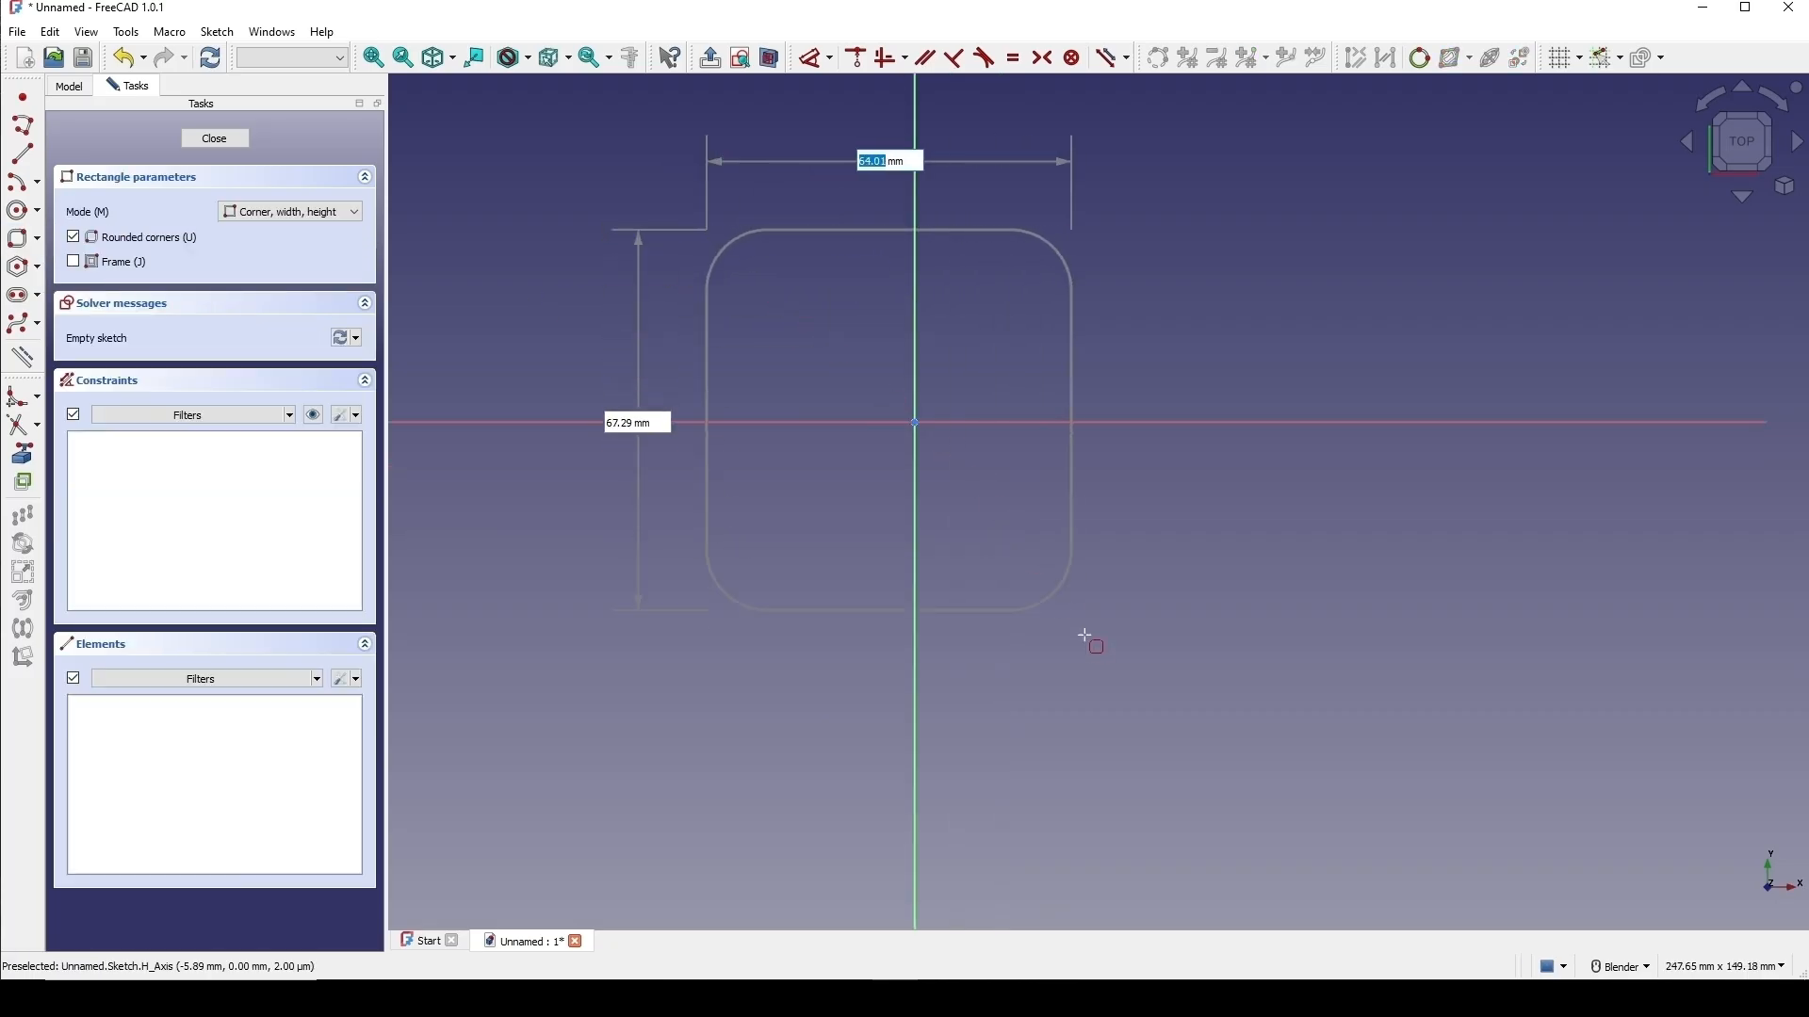
left_click(1100, 690)
left_click(1090, 664)
right_click(1127, 602)
middle_click_drag(1122, 505, 1078, 492, "shift")
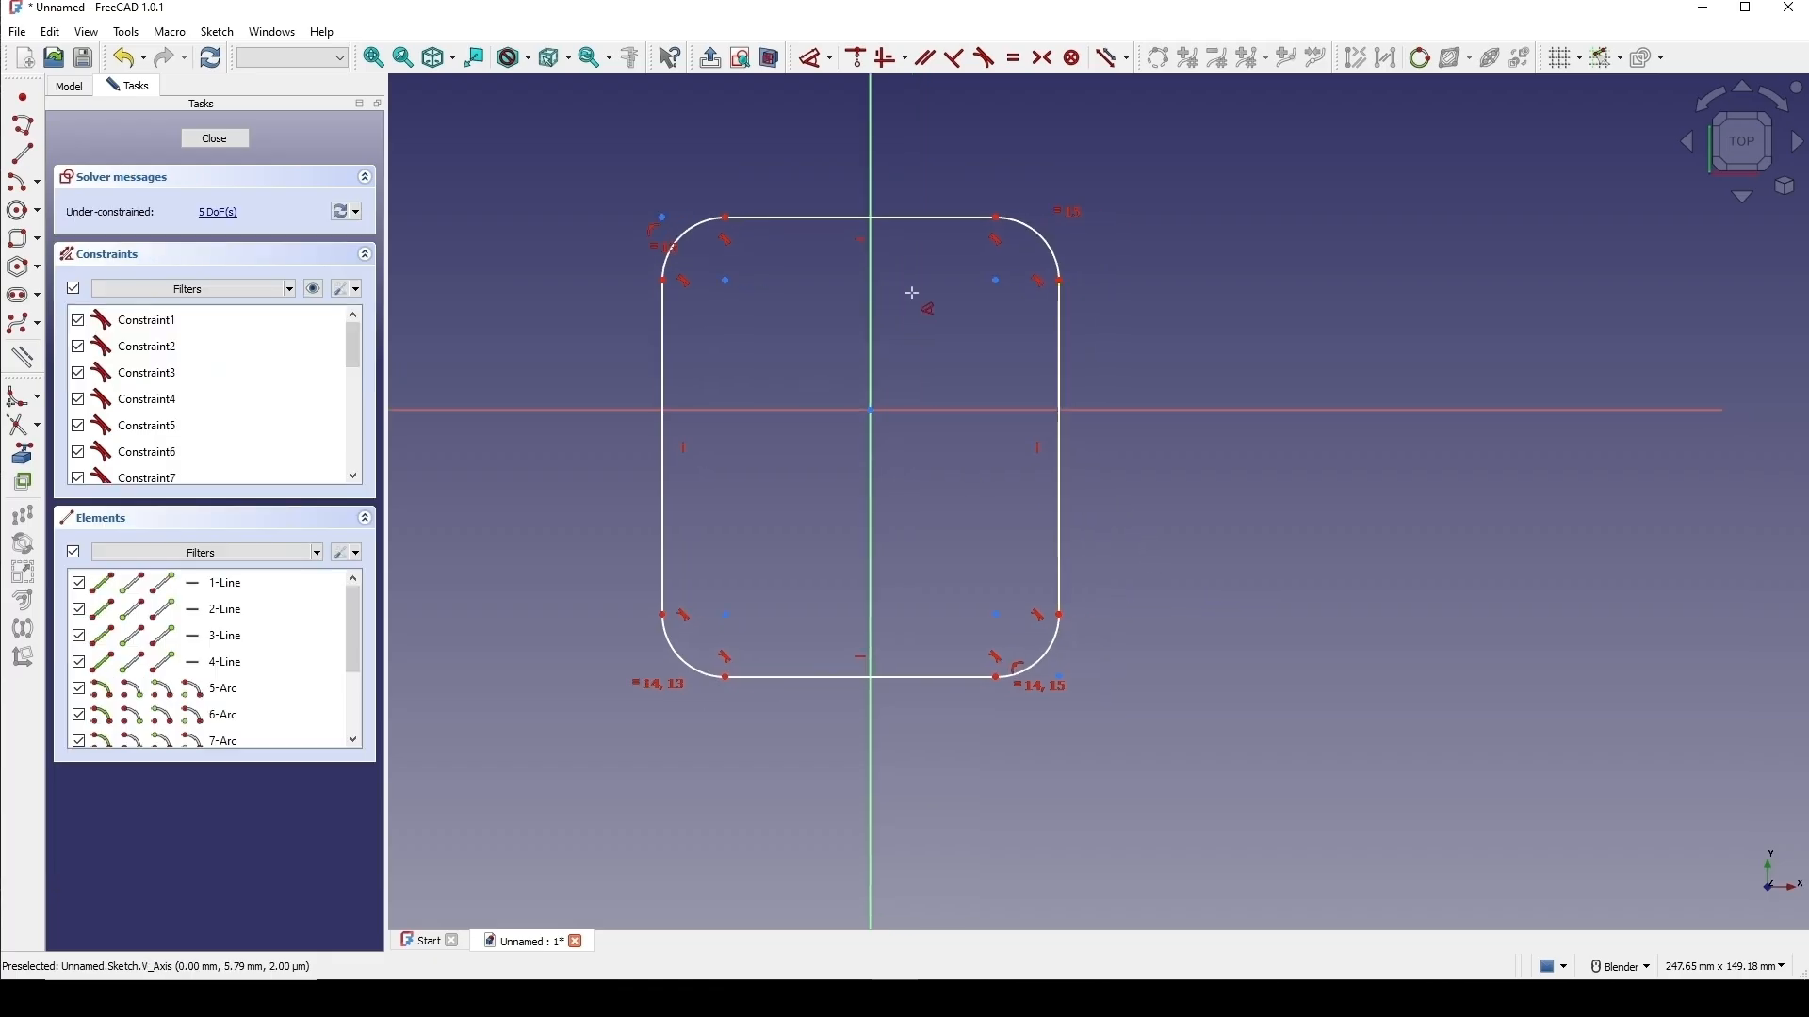
Dimension the distance between the rectangle's upper and lower edges as 250 mm.
left_click(921, 219)
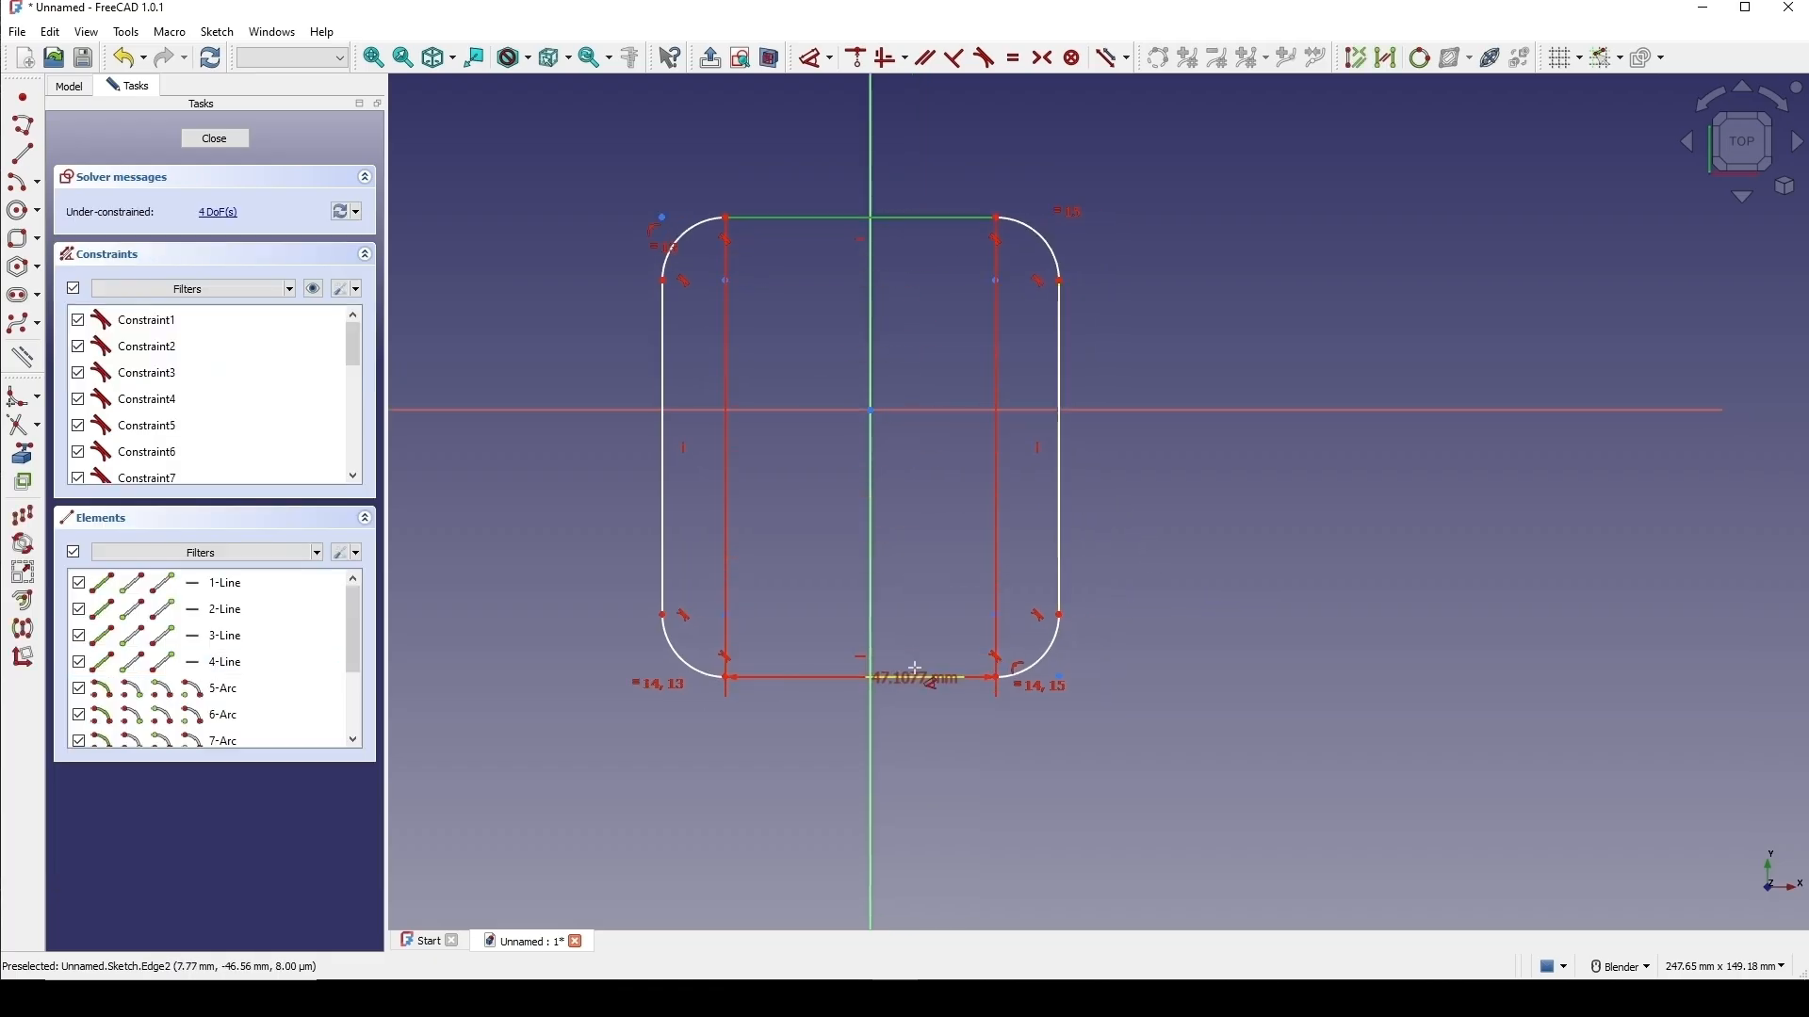
left_click(915, 671)
left_click(515, 523)
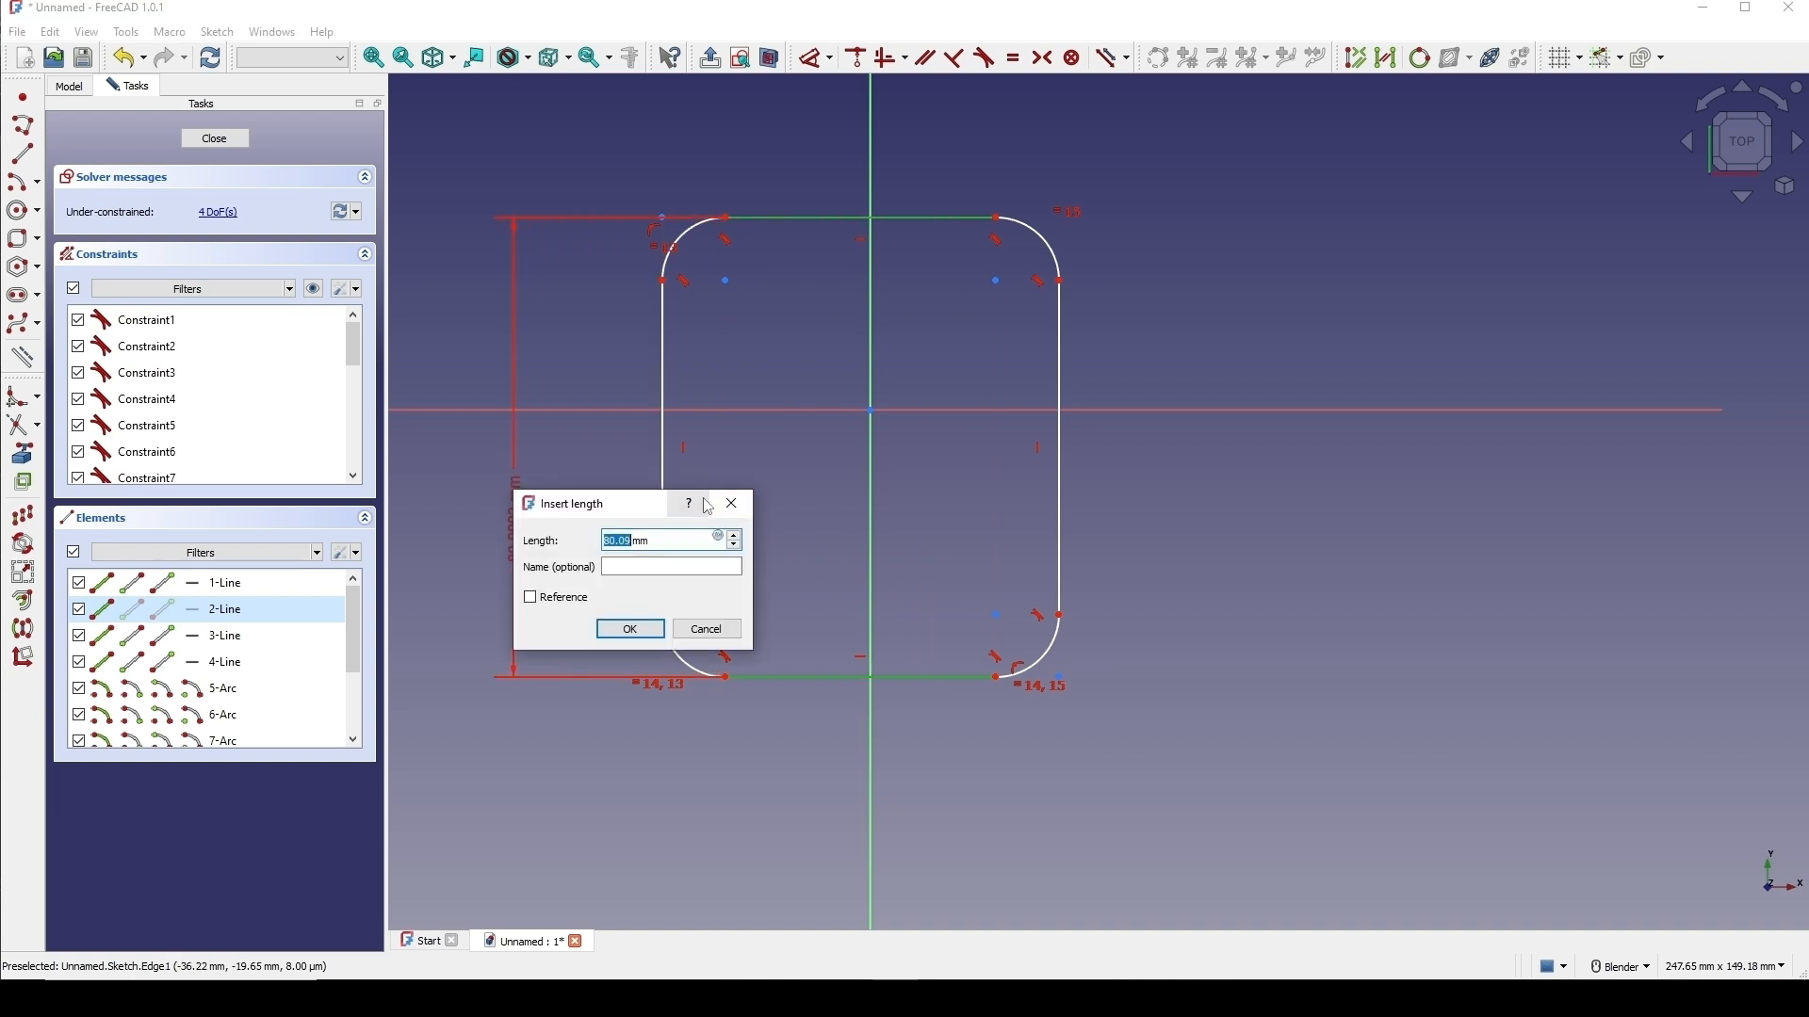
type("250")
left_click(640, 634)
Dimension the distance between the rectangle's two vertical edges as 200 mm.
scroll(842, 516, "down", 5)
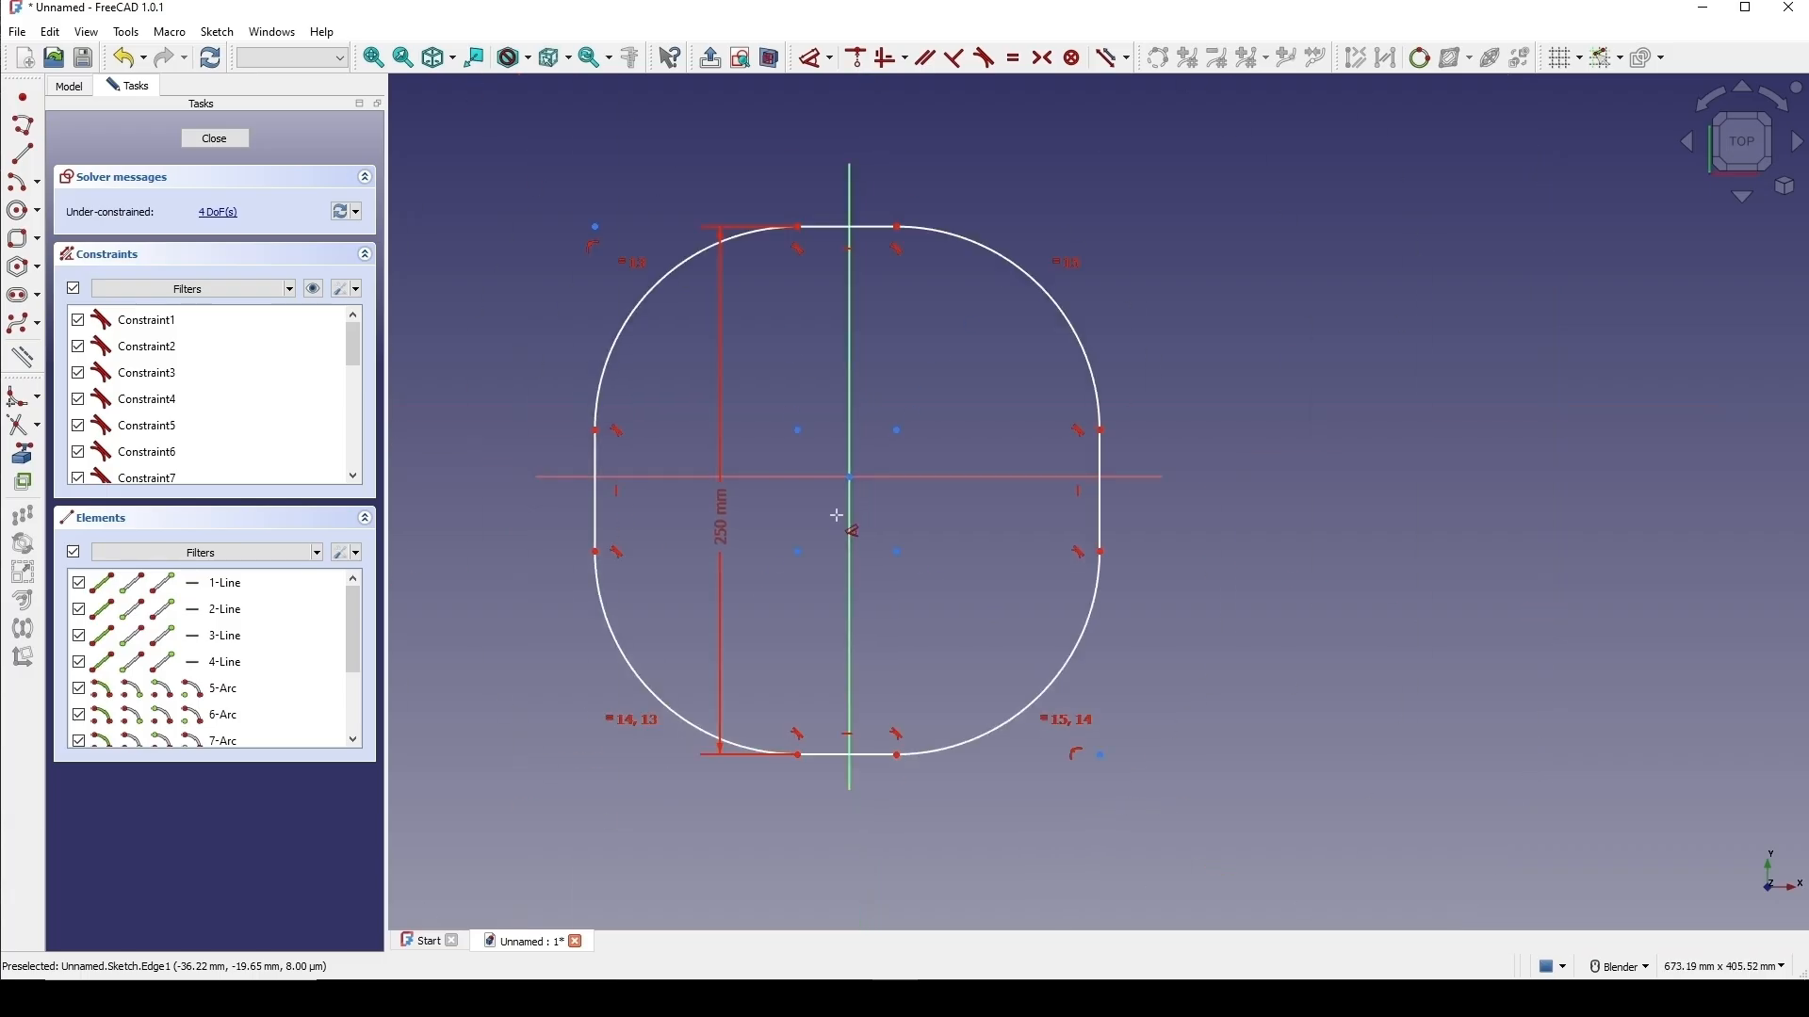
left_click(596, 504)
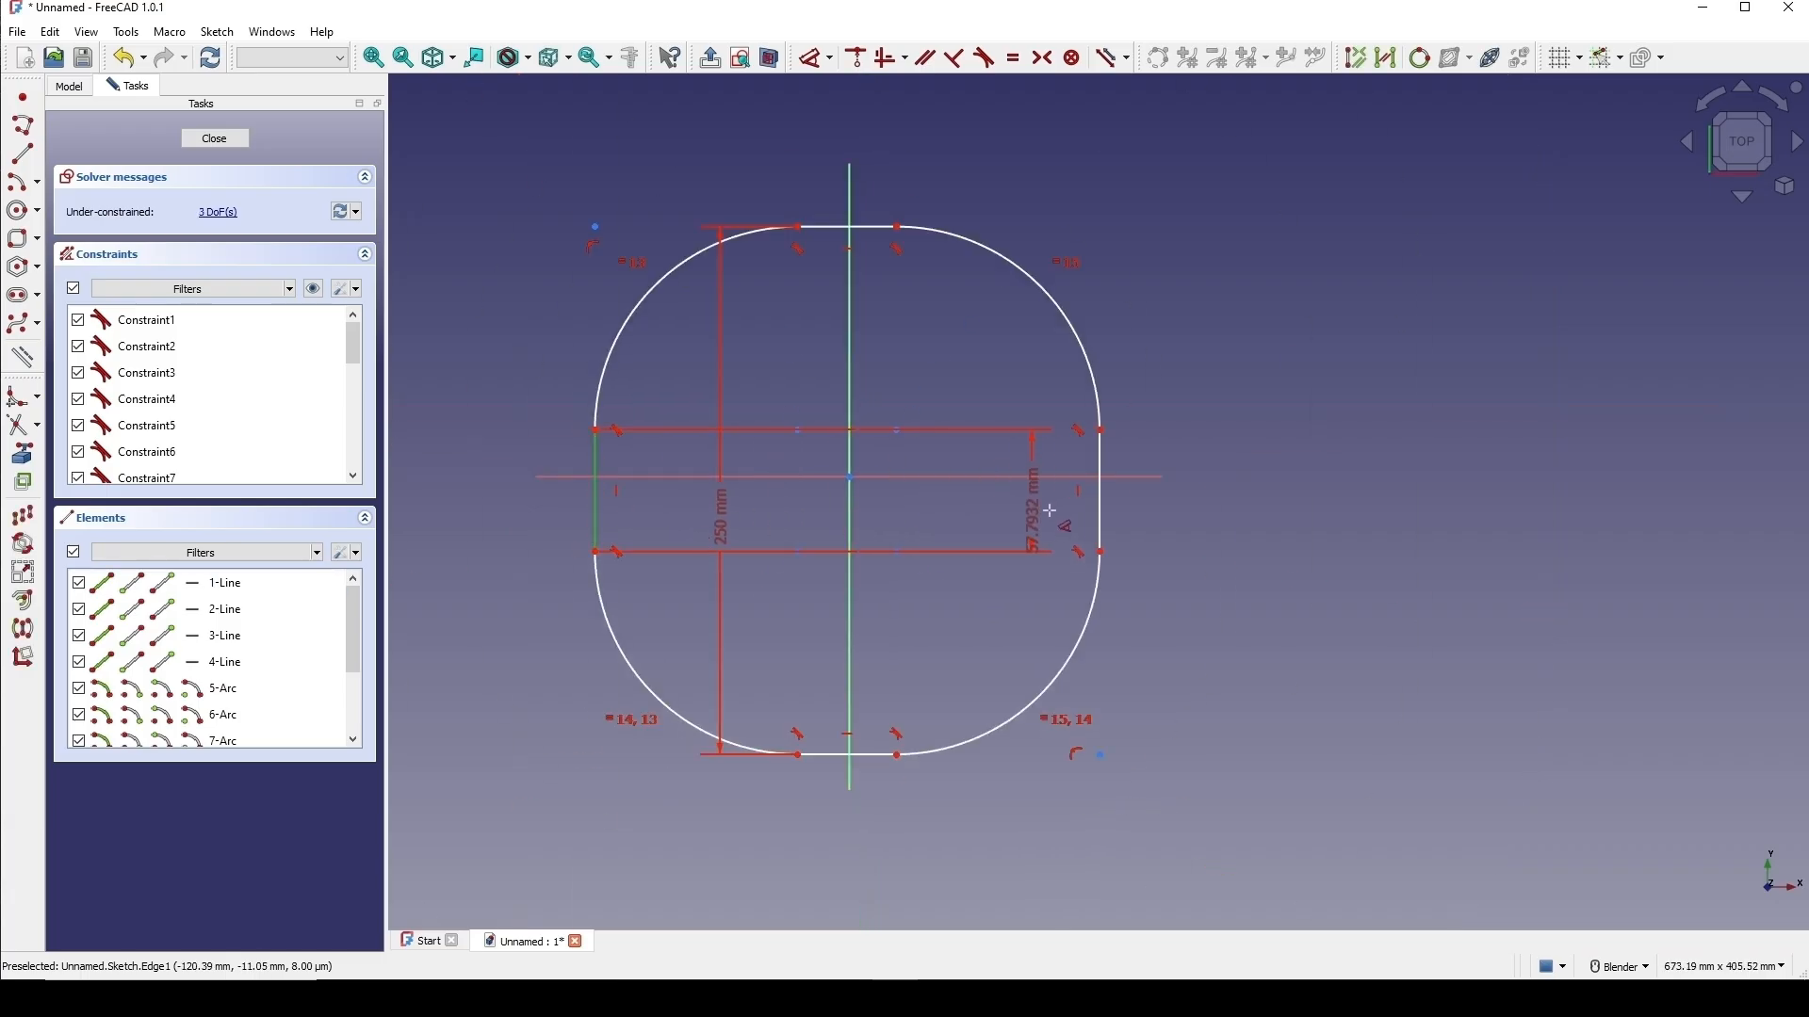
left_click(1101, 509)
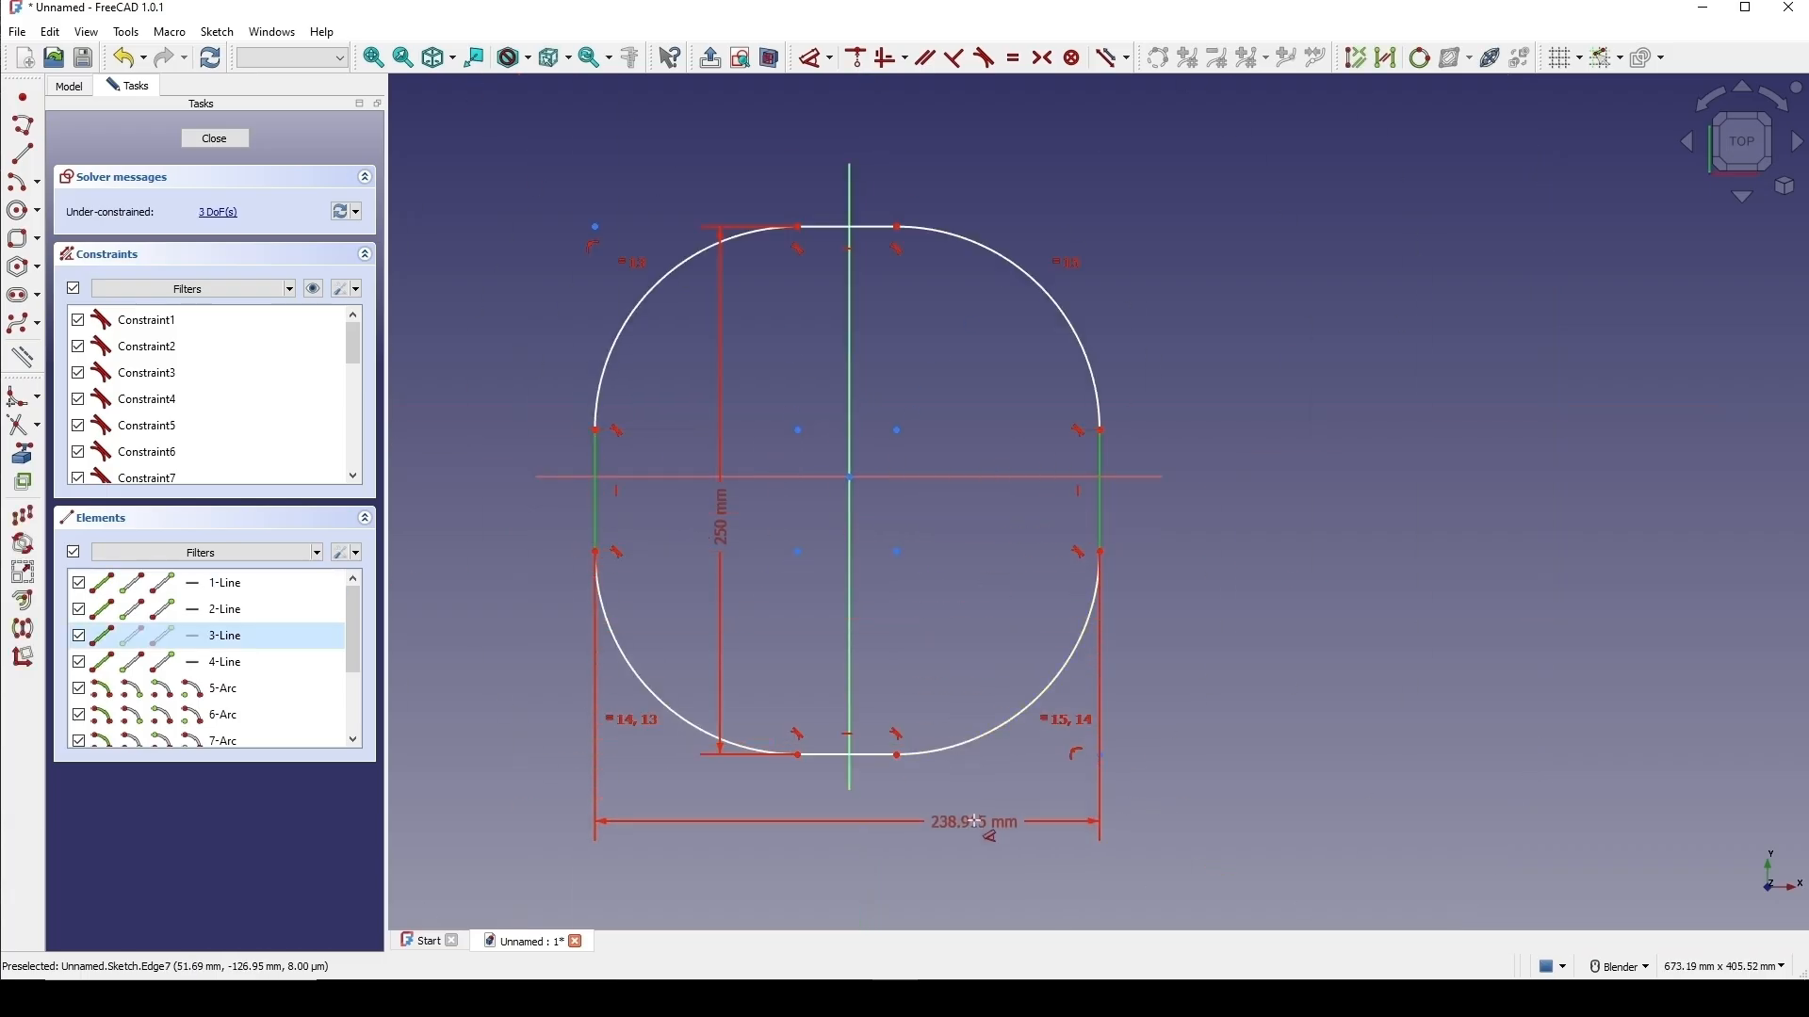
left_click(962, 828)
type("200")
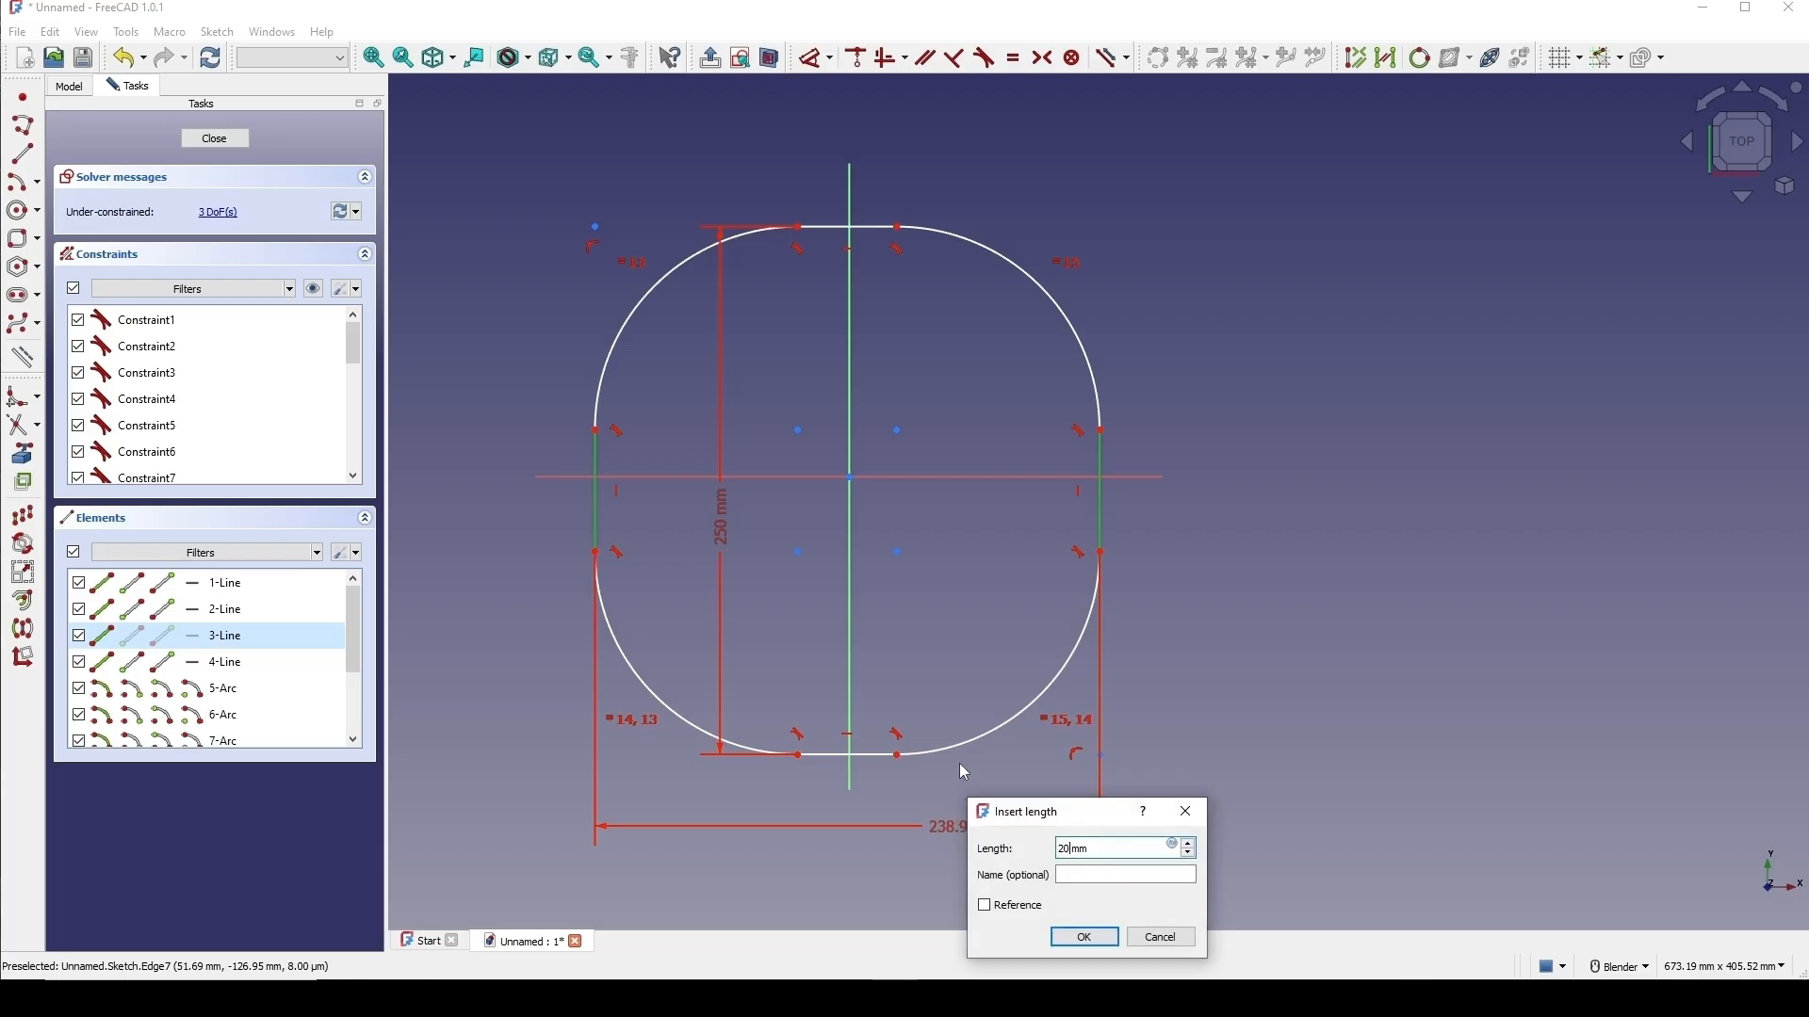
key("Return")
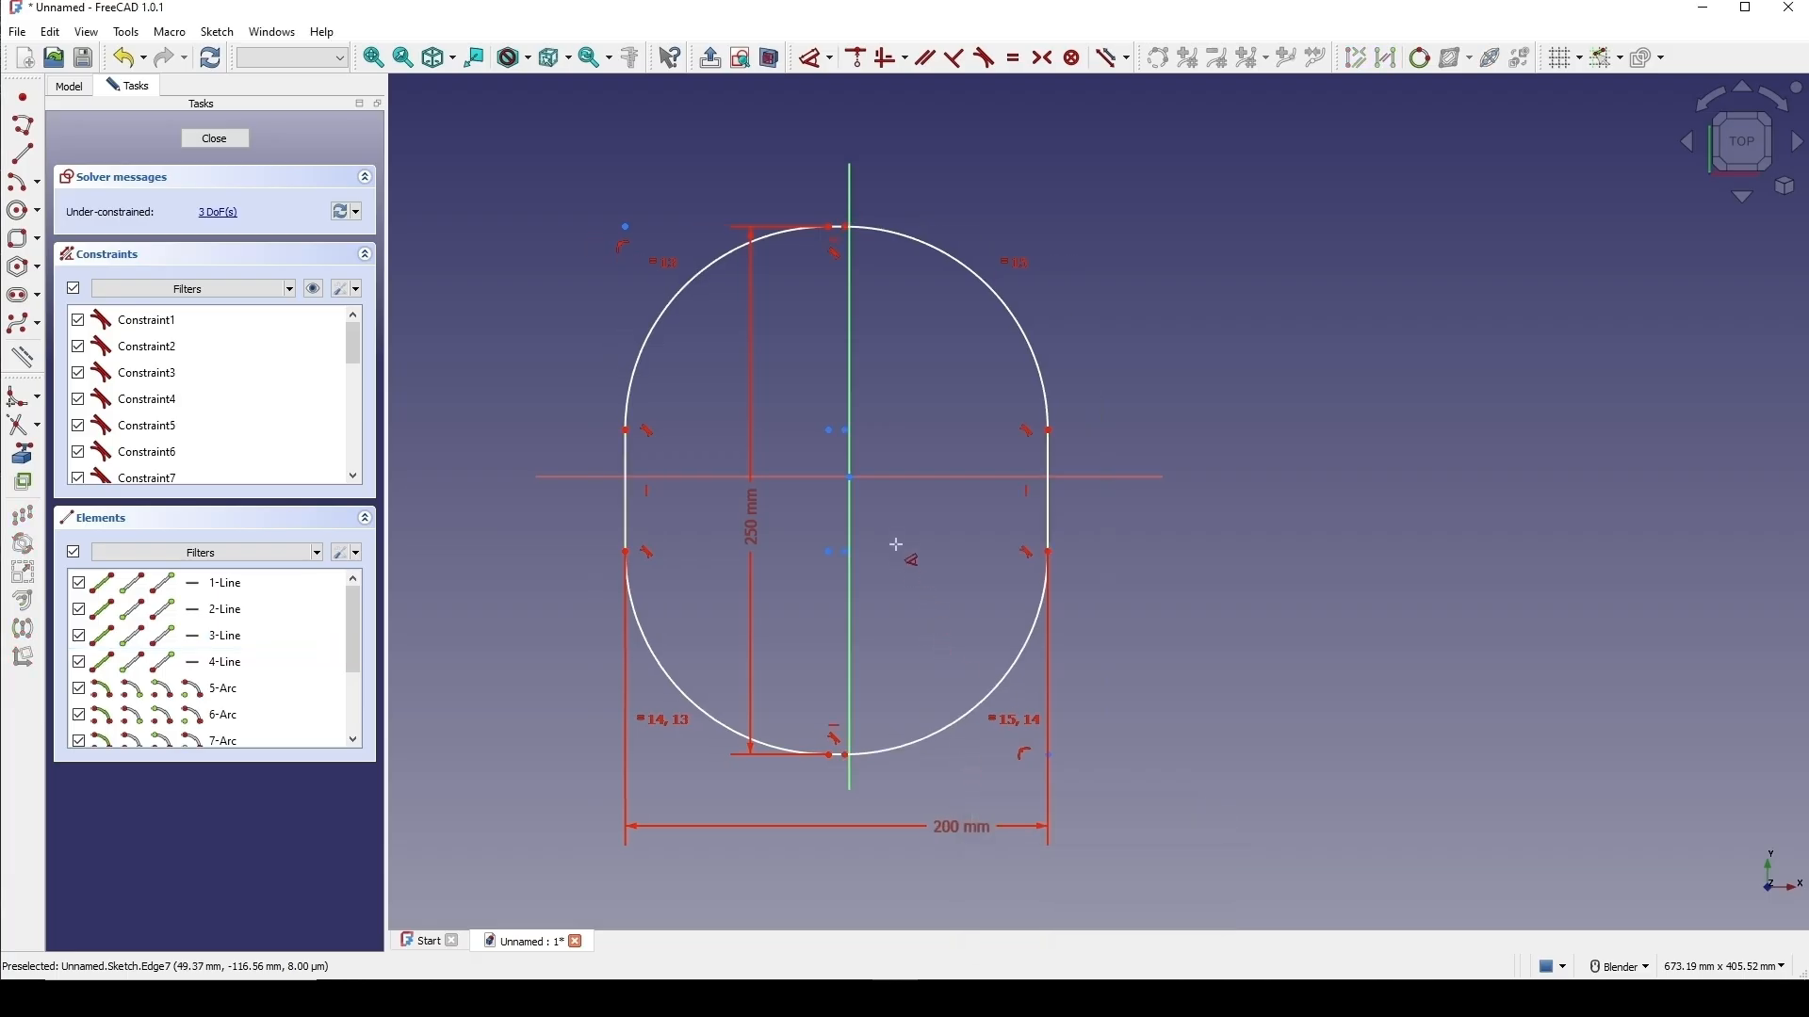
Constrain the radius of the rectangle's upper-right corner arc to 20 mm.
left_click(981, 281)
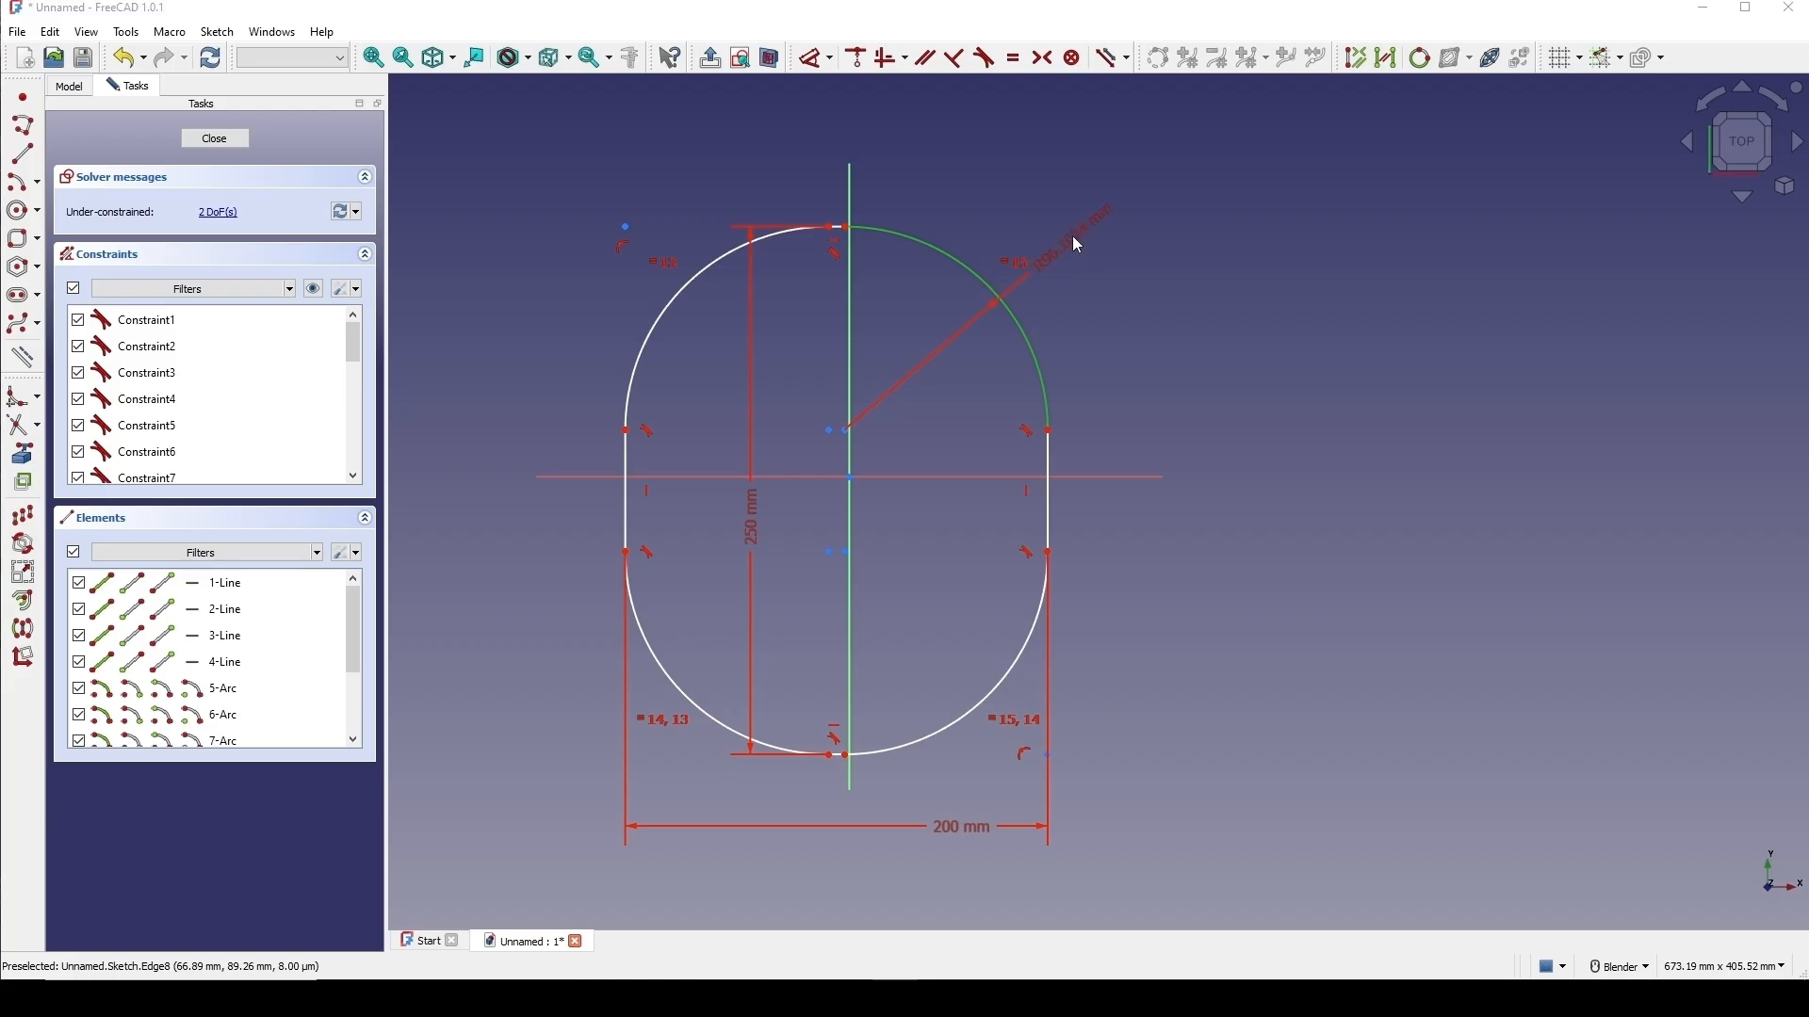
left_click(1080, 246)
type("20")
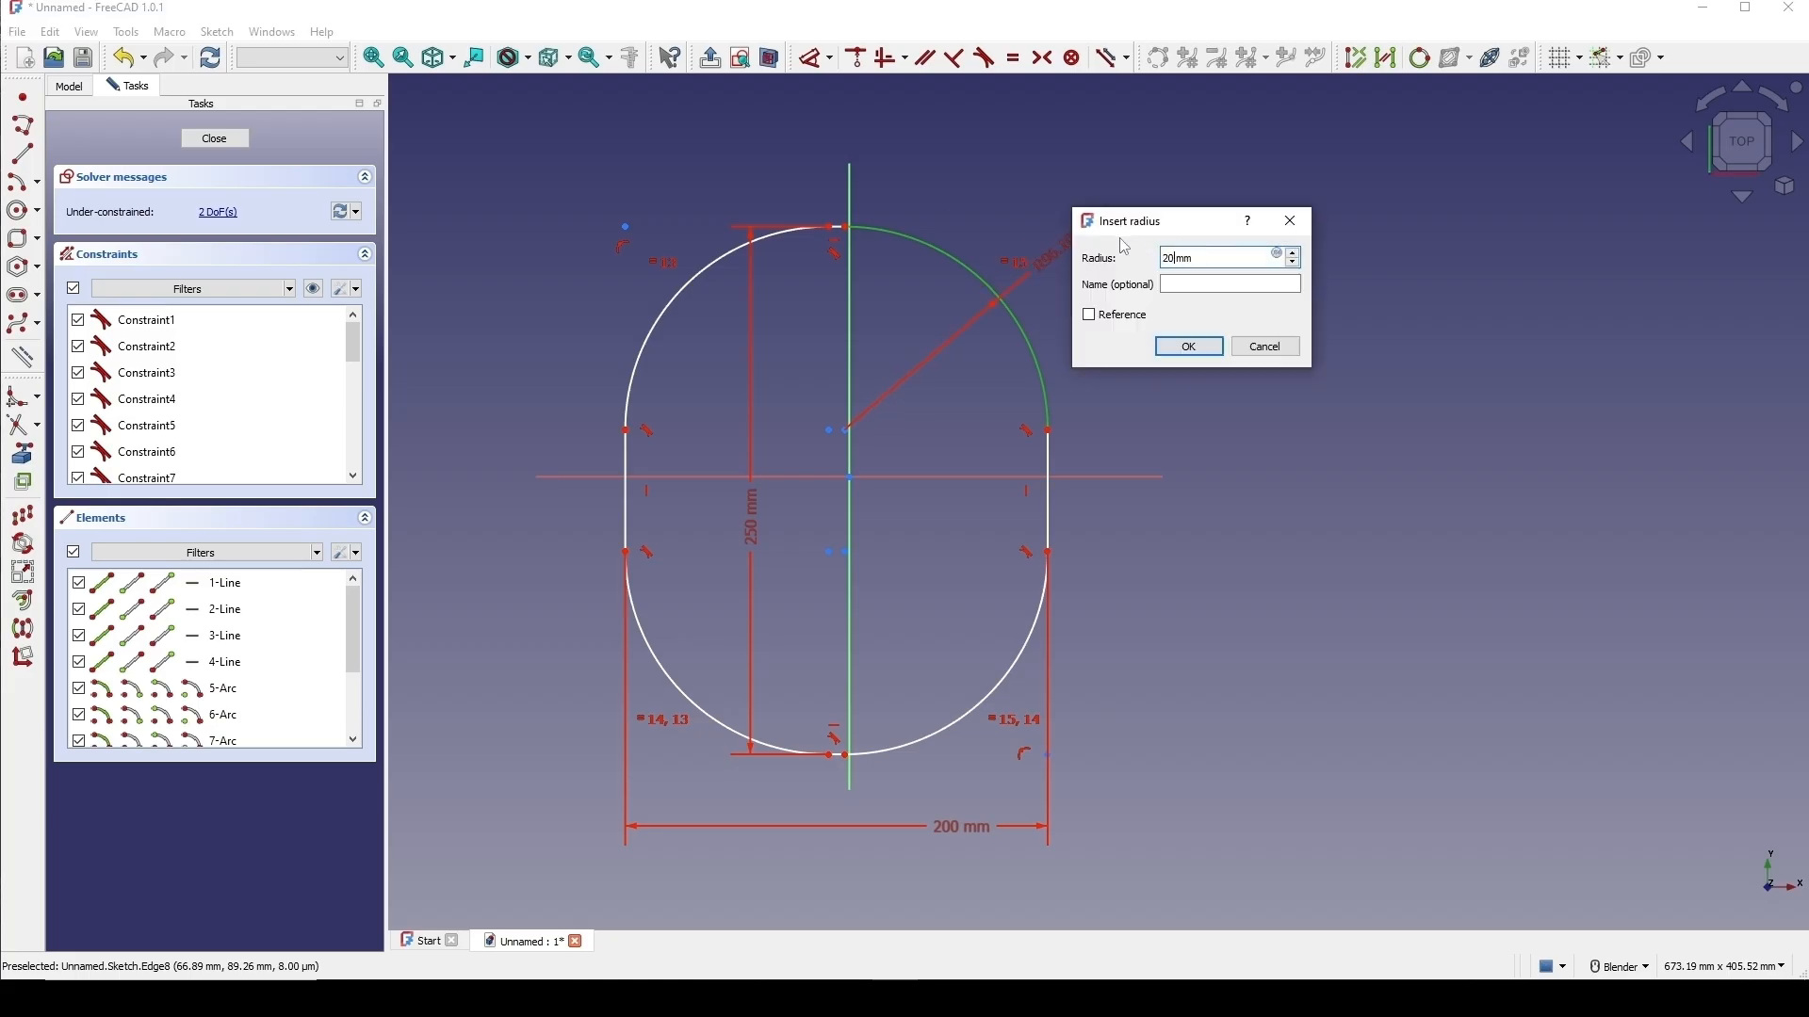
type("0")
key("Return")
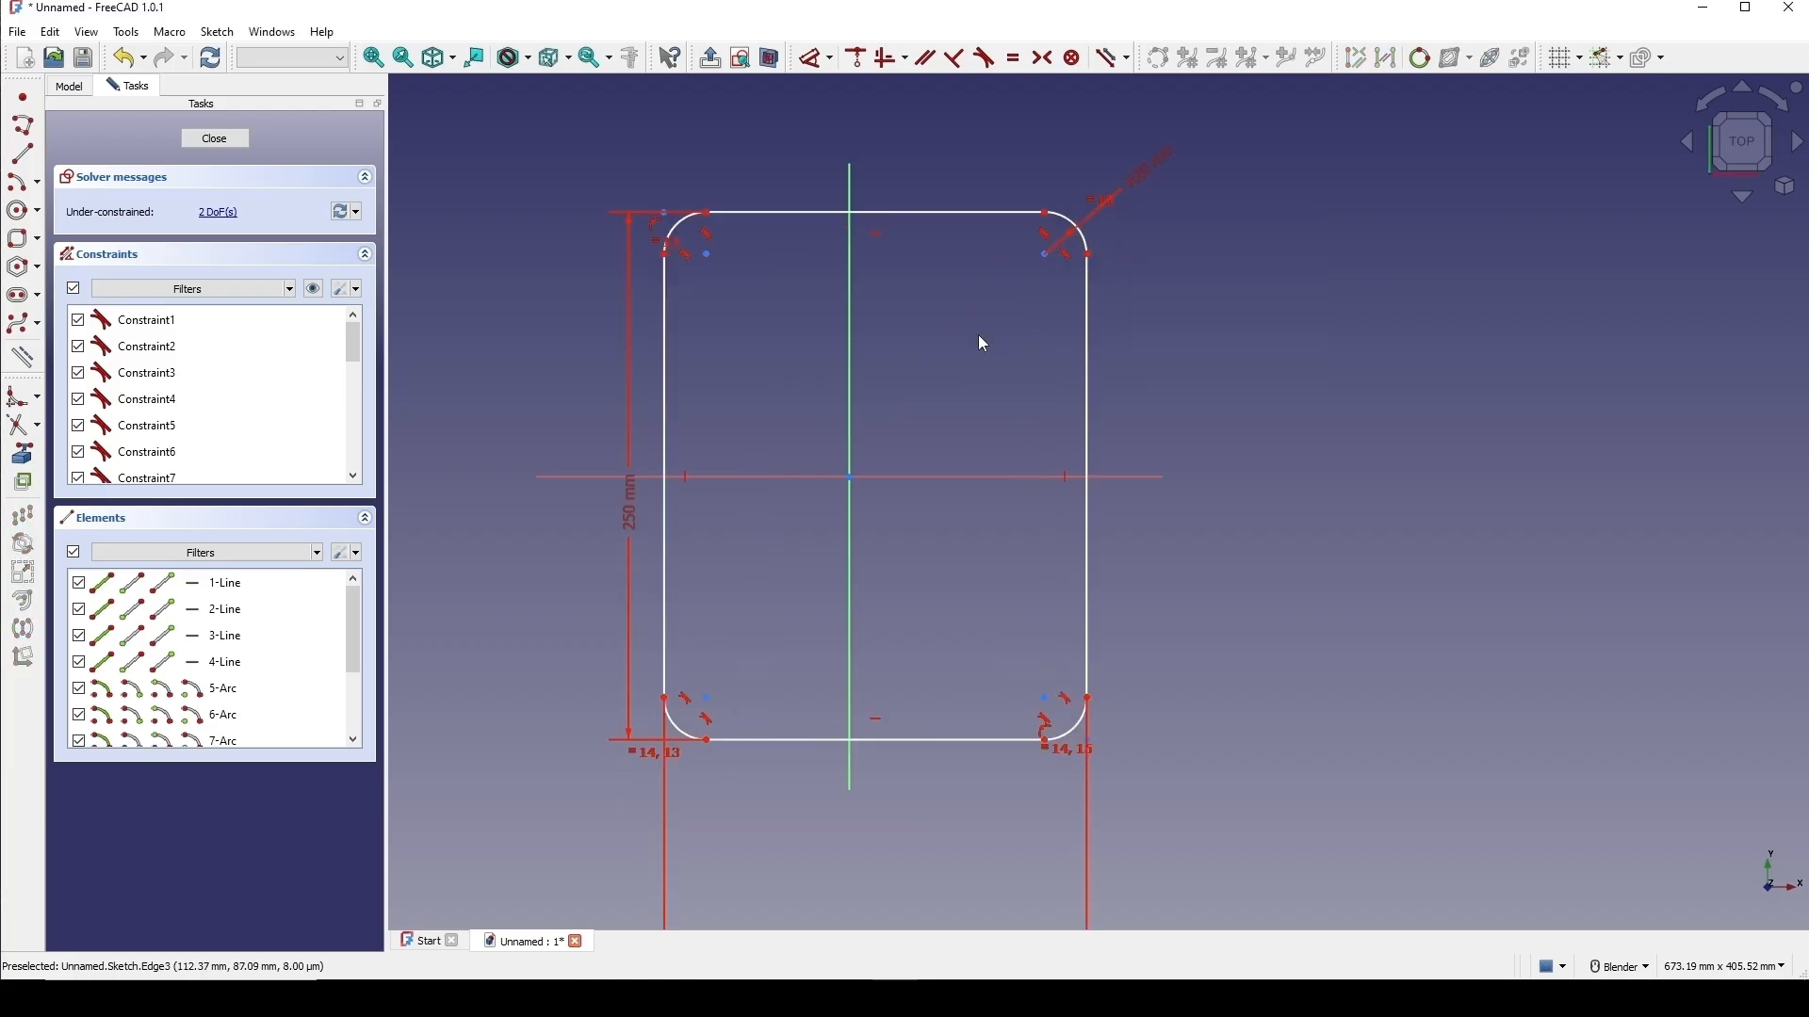
Make the centers of the upper-left and lower-right corner arcs symmetric about the origin and close the sketch.
left_click(707, 253)
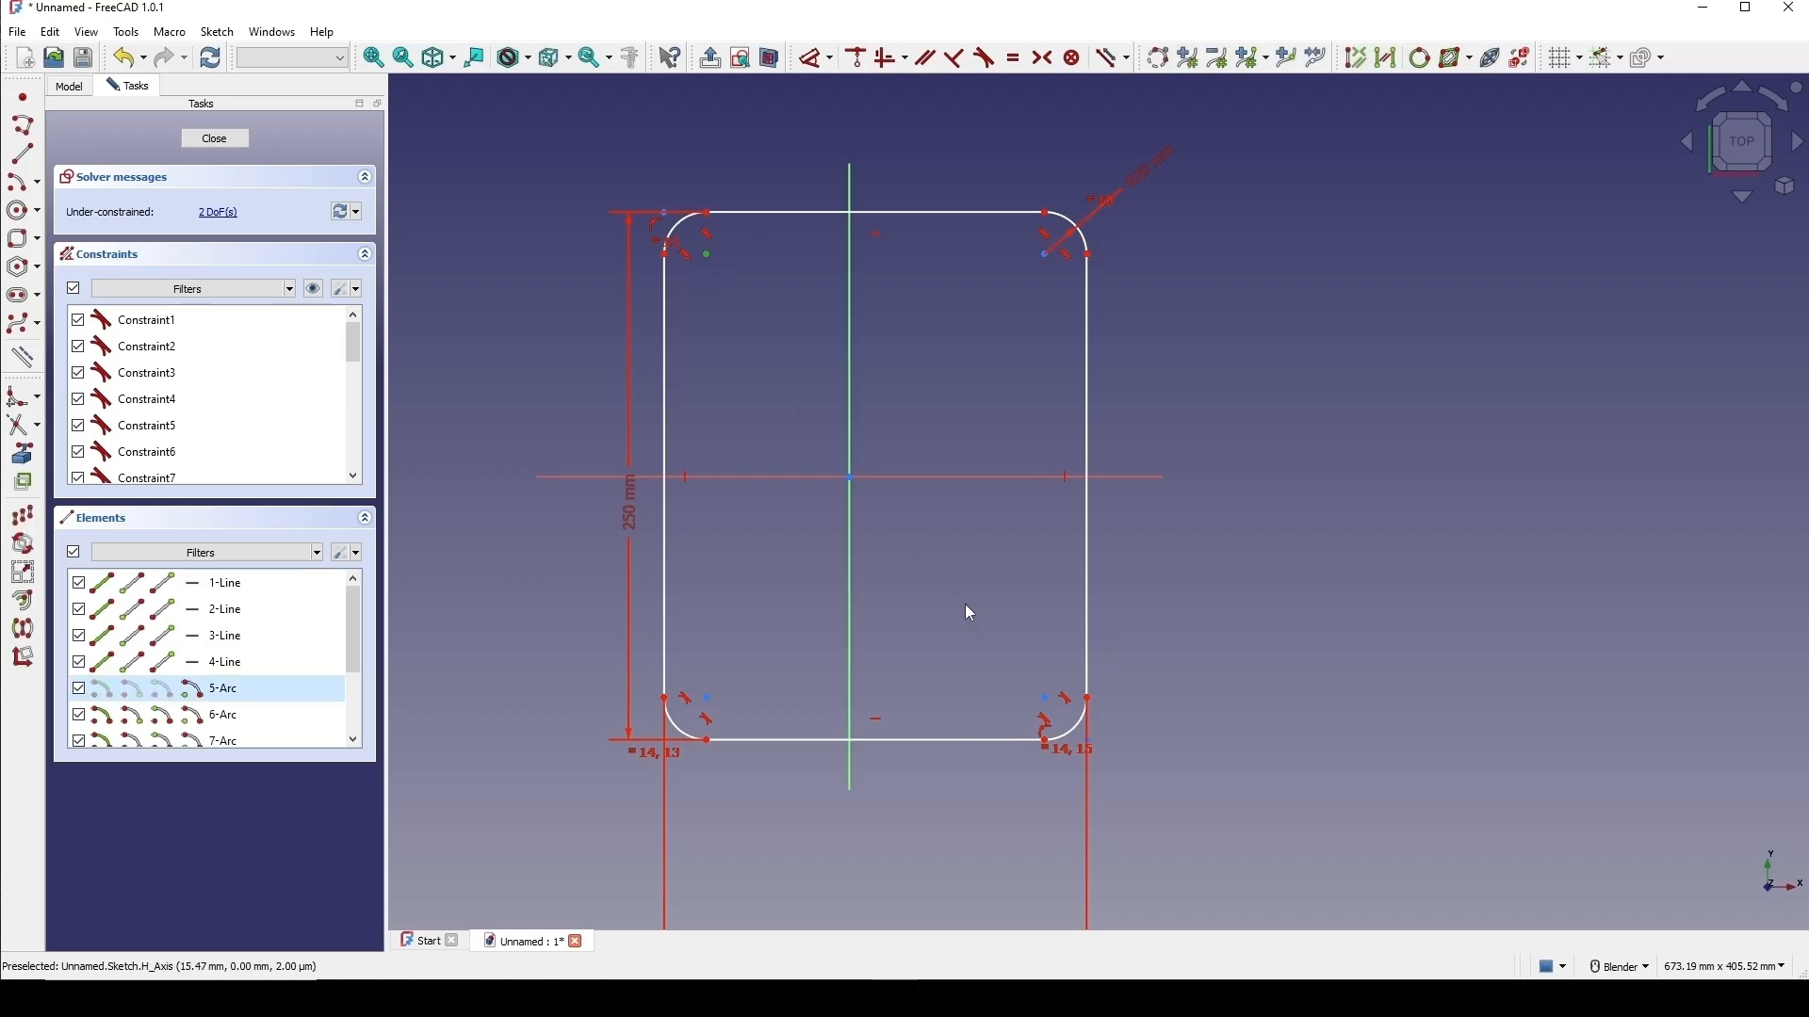
left_click(1055, 699)
left_click(851, 477)
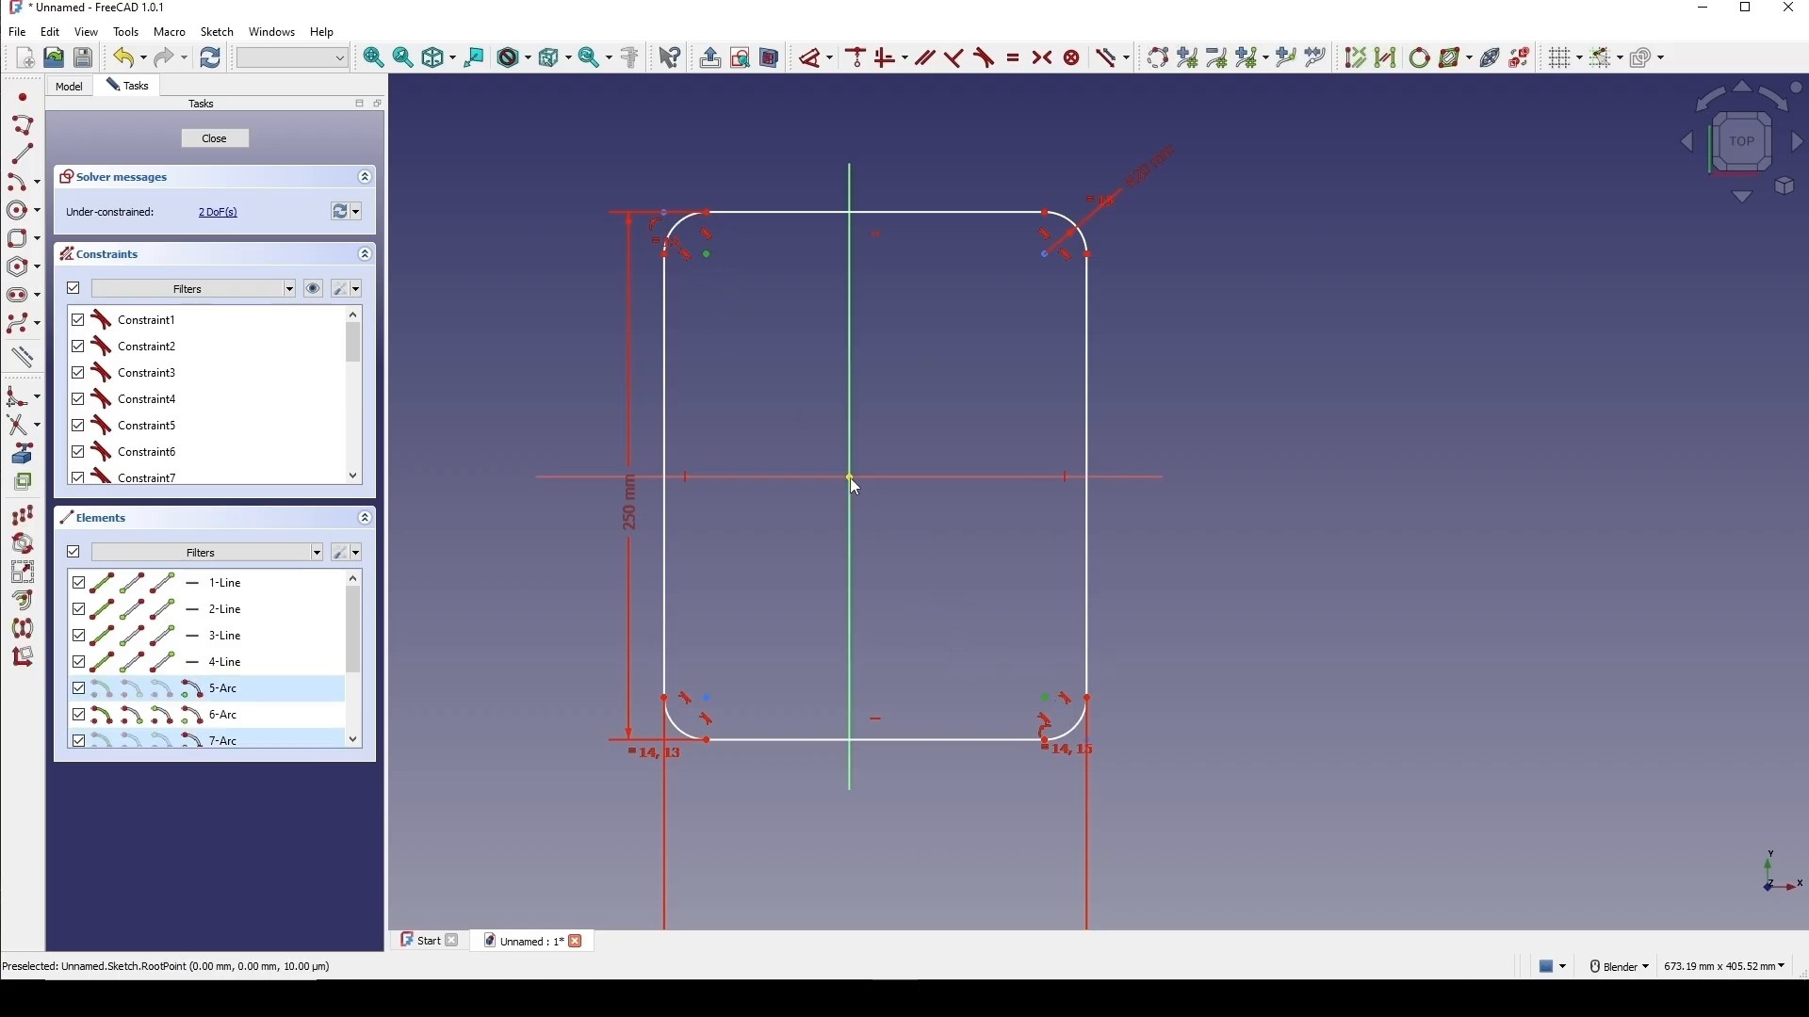
key("s")
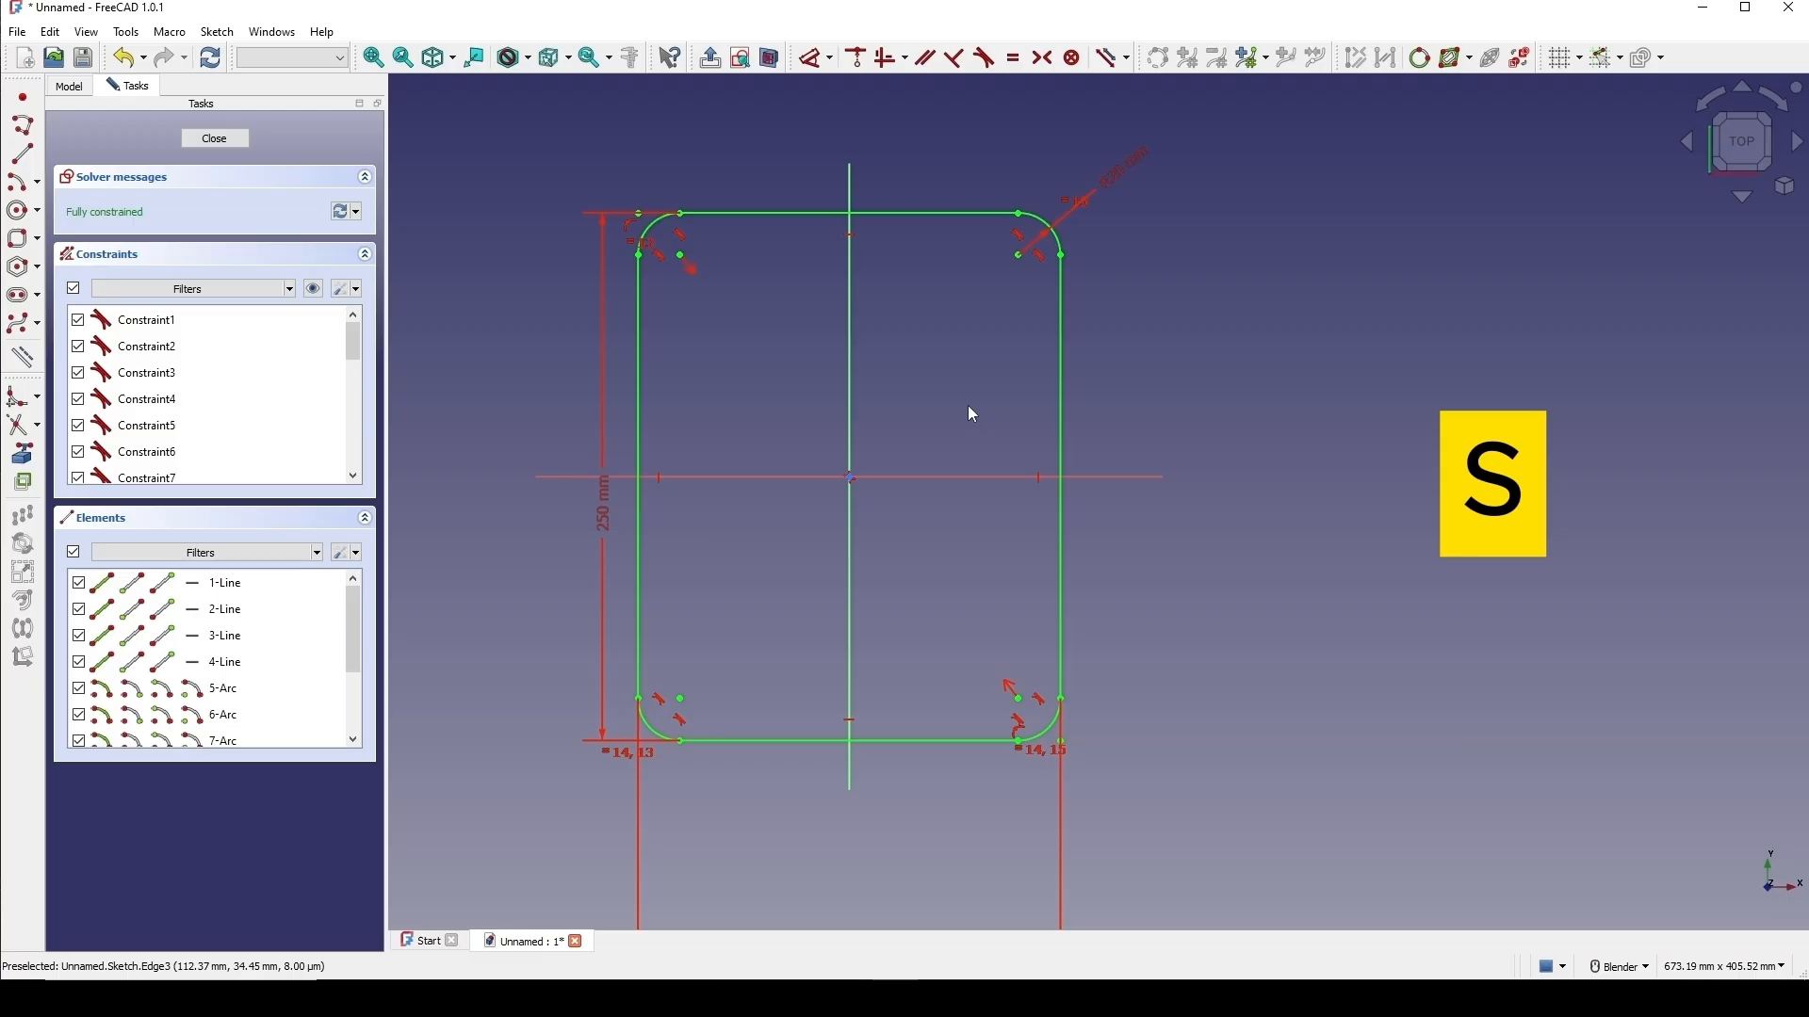
scroll(1177, 358, "down", 2)
middle_click_drag(1175, 351, 1145, 384, "shift")
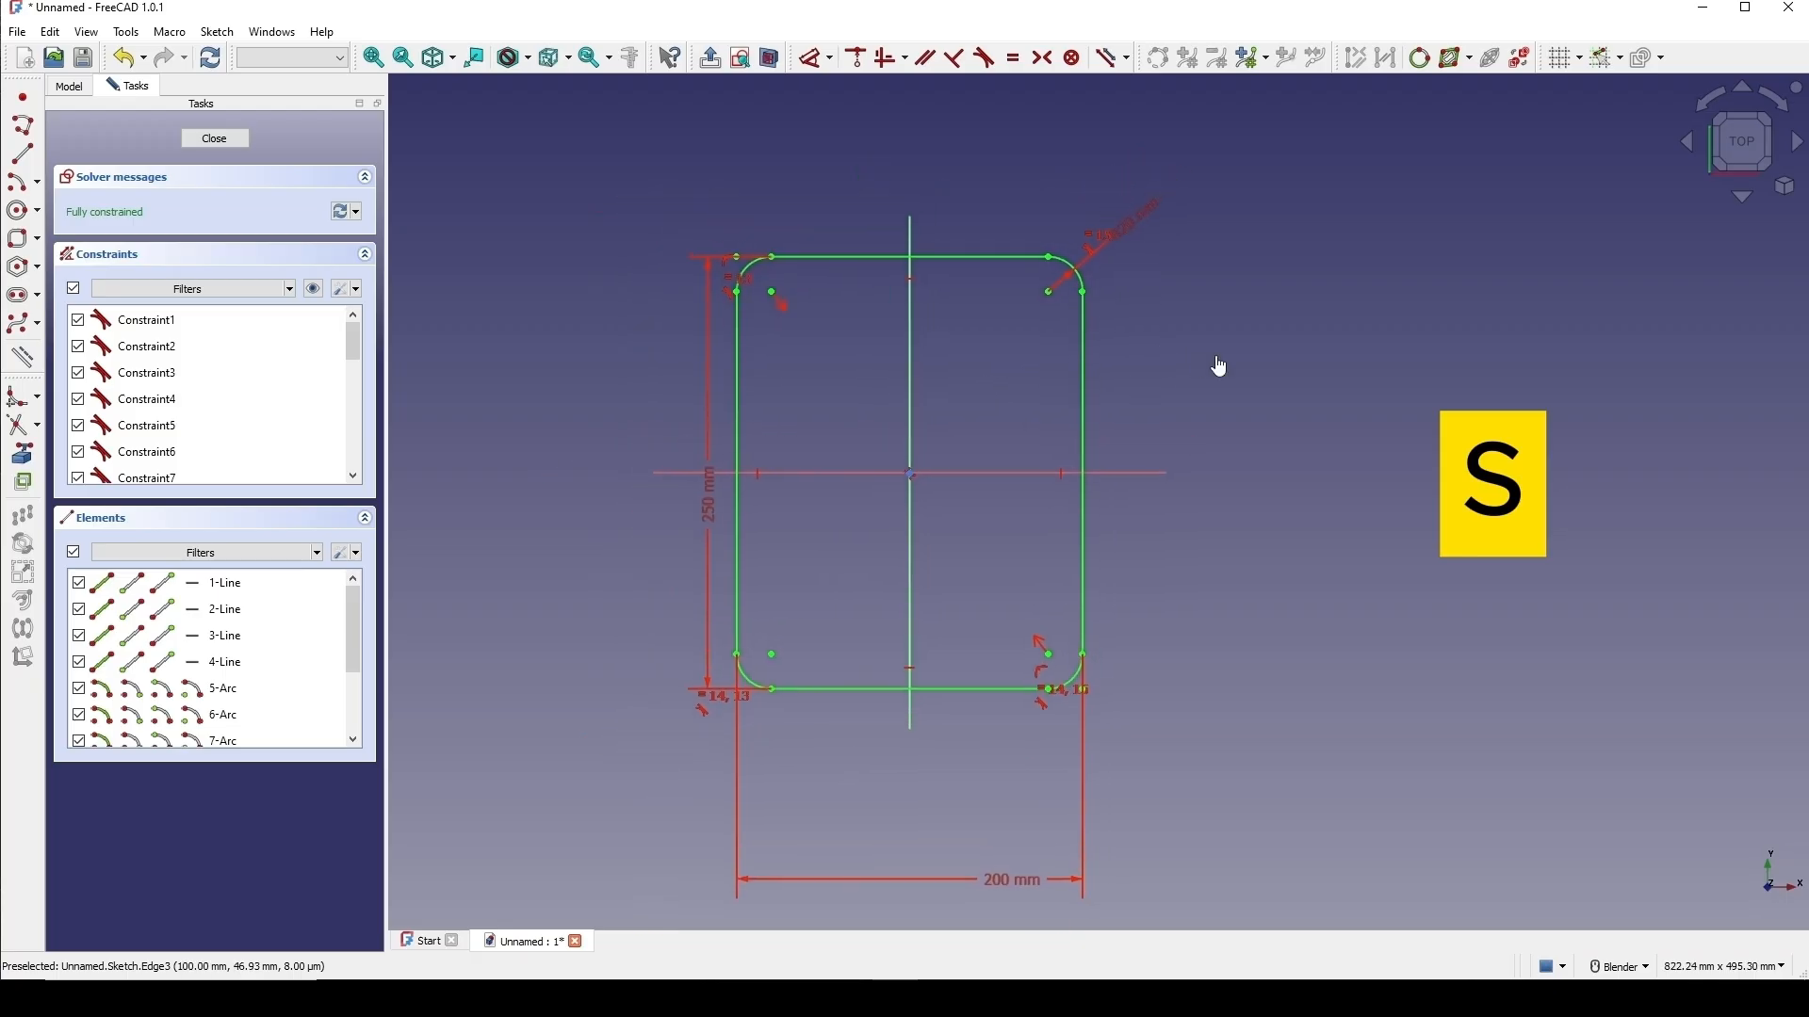
left_click(222, 143)
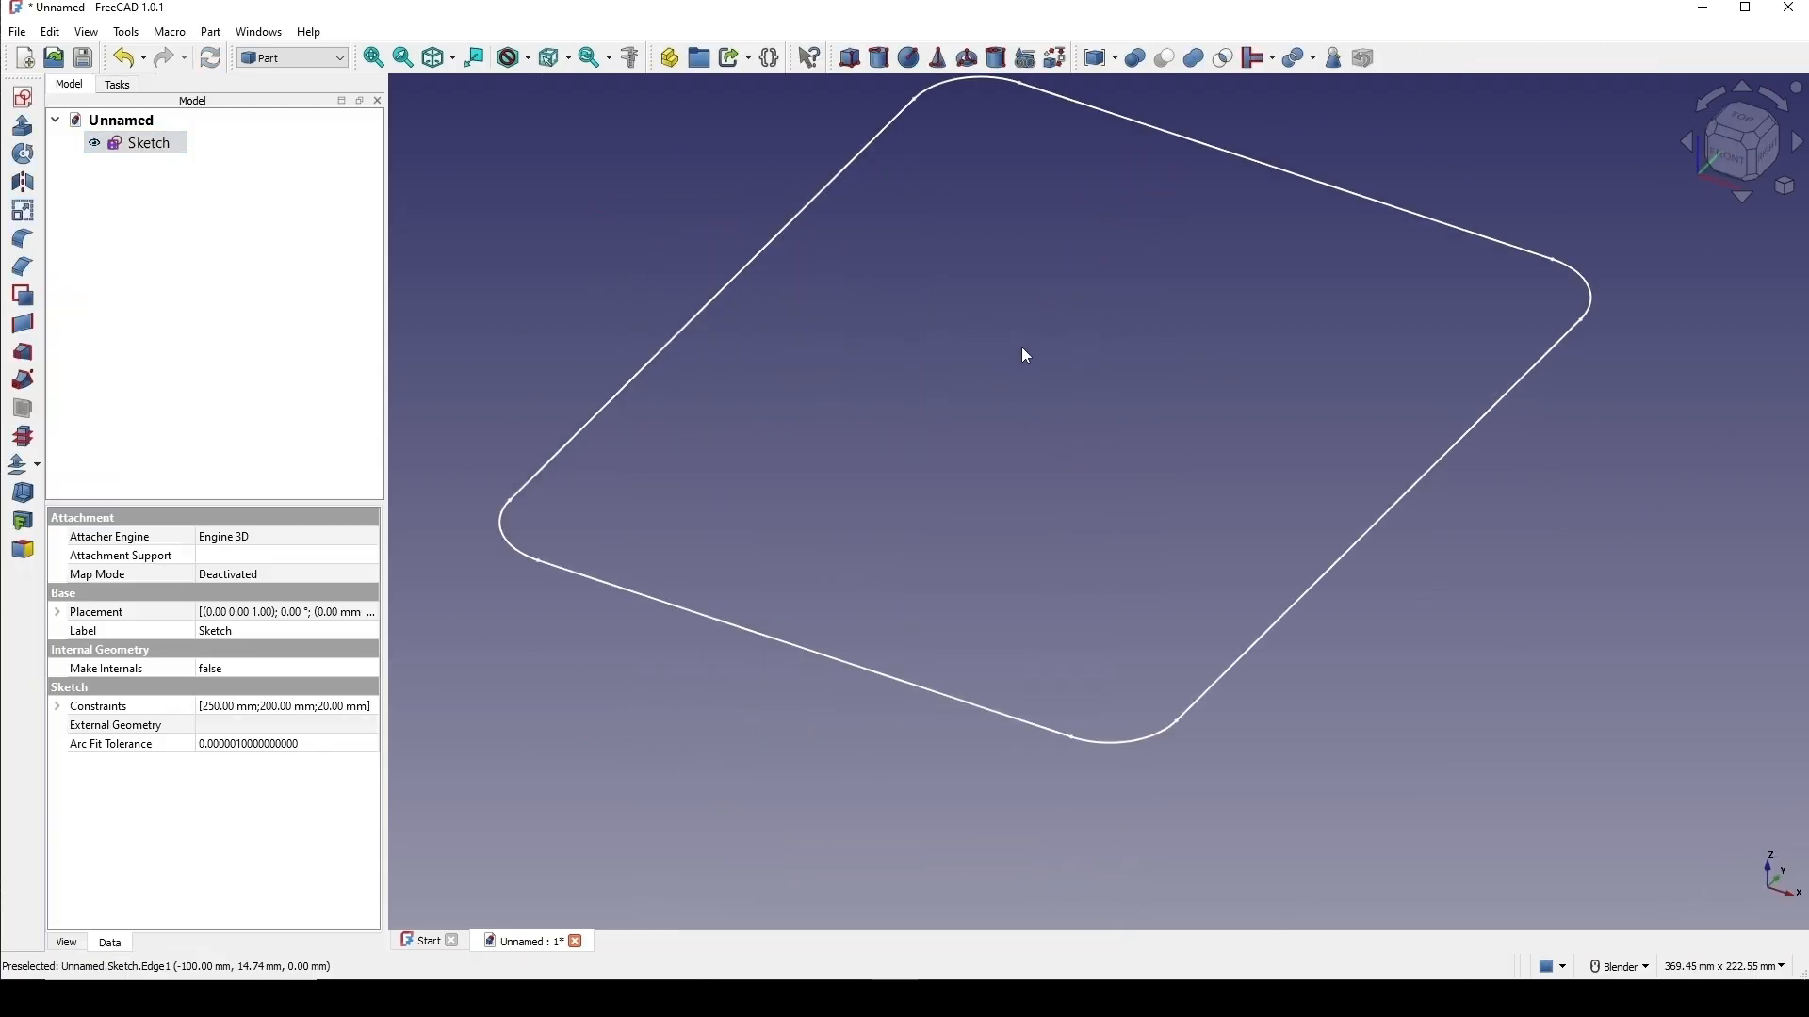
left_click(1164, 264)
middle_click_drag(1164, 260, 1107, 337, "shift")
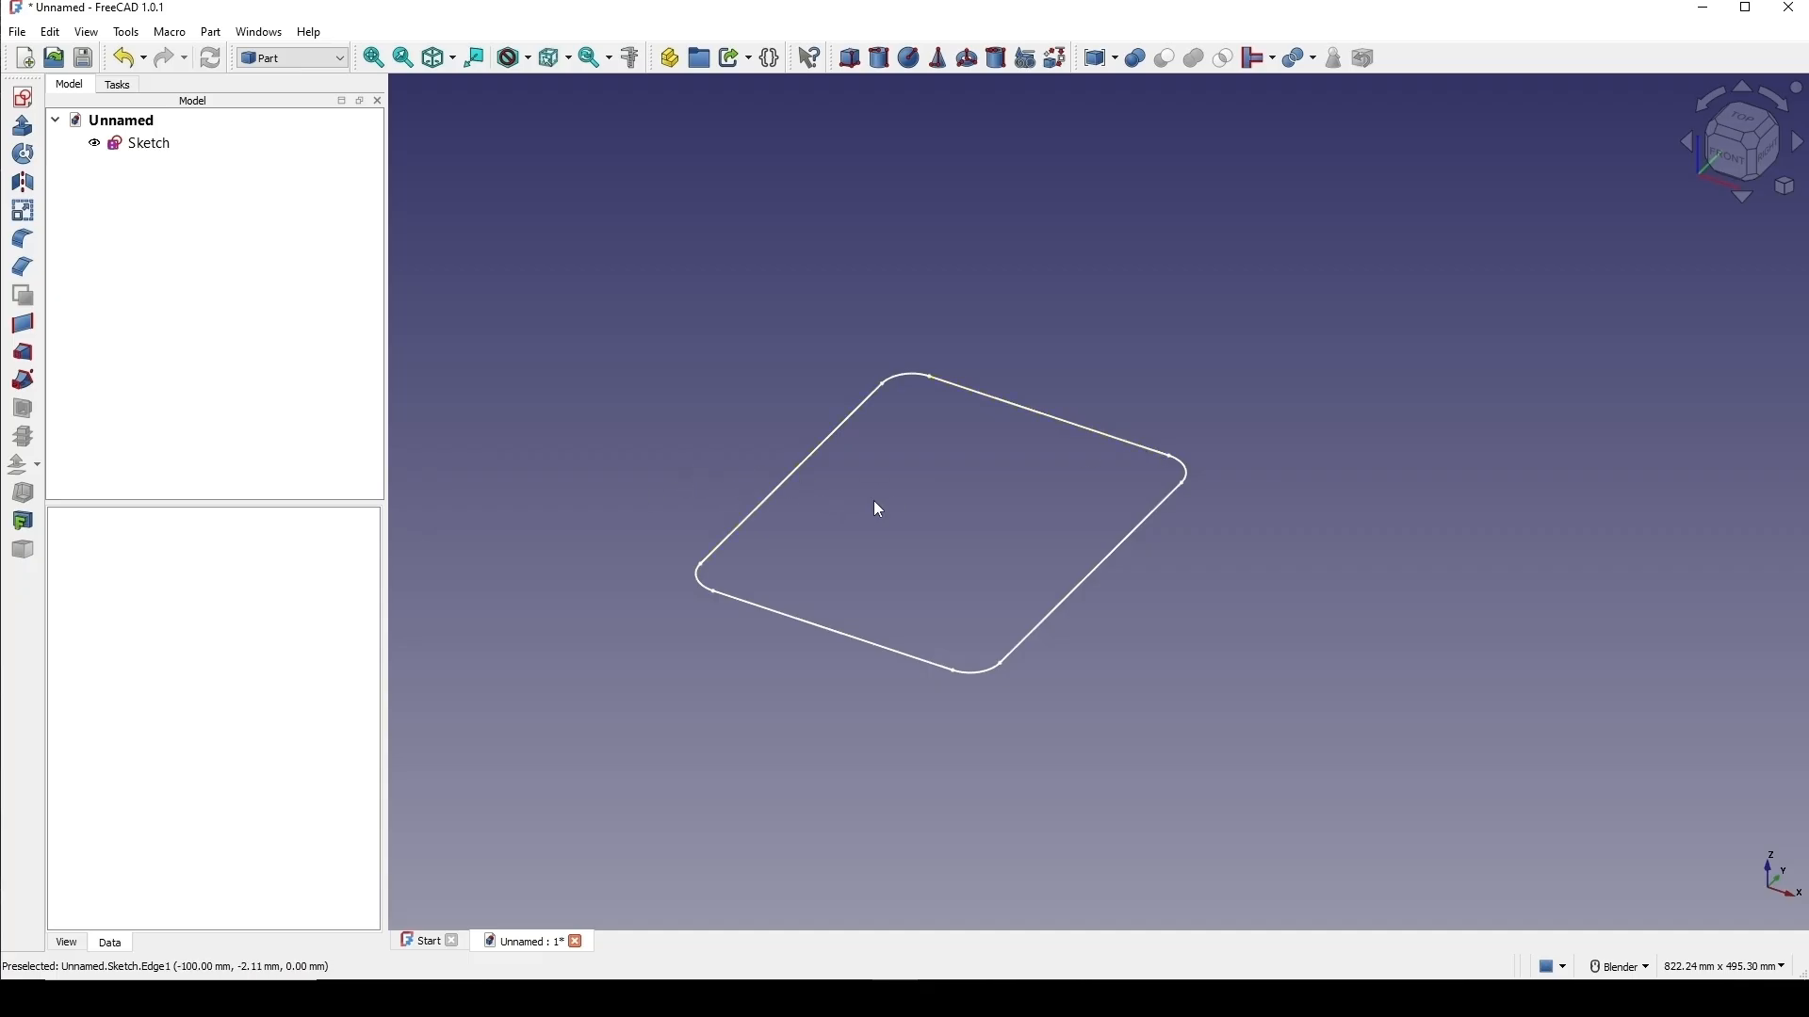
Rename the rounded rectangle sketch as Base.
left_click(139, 143)
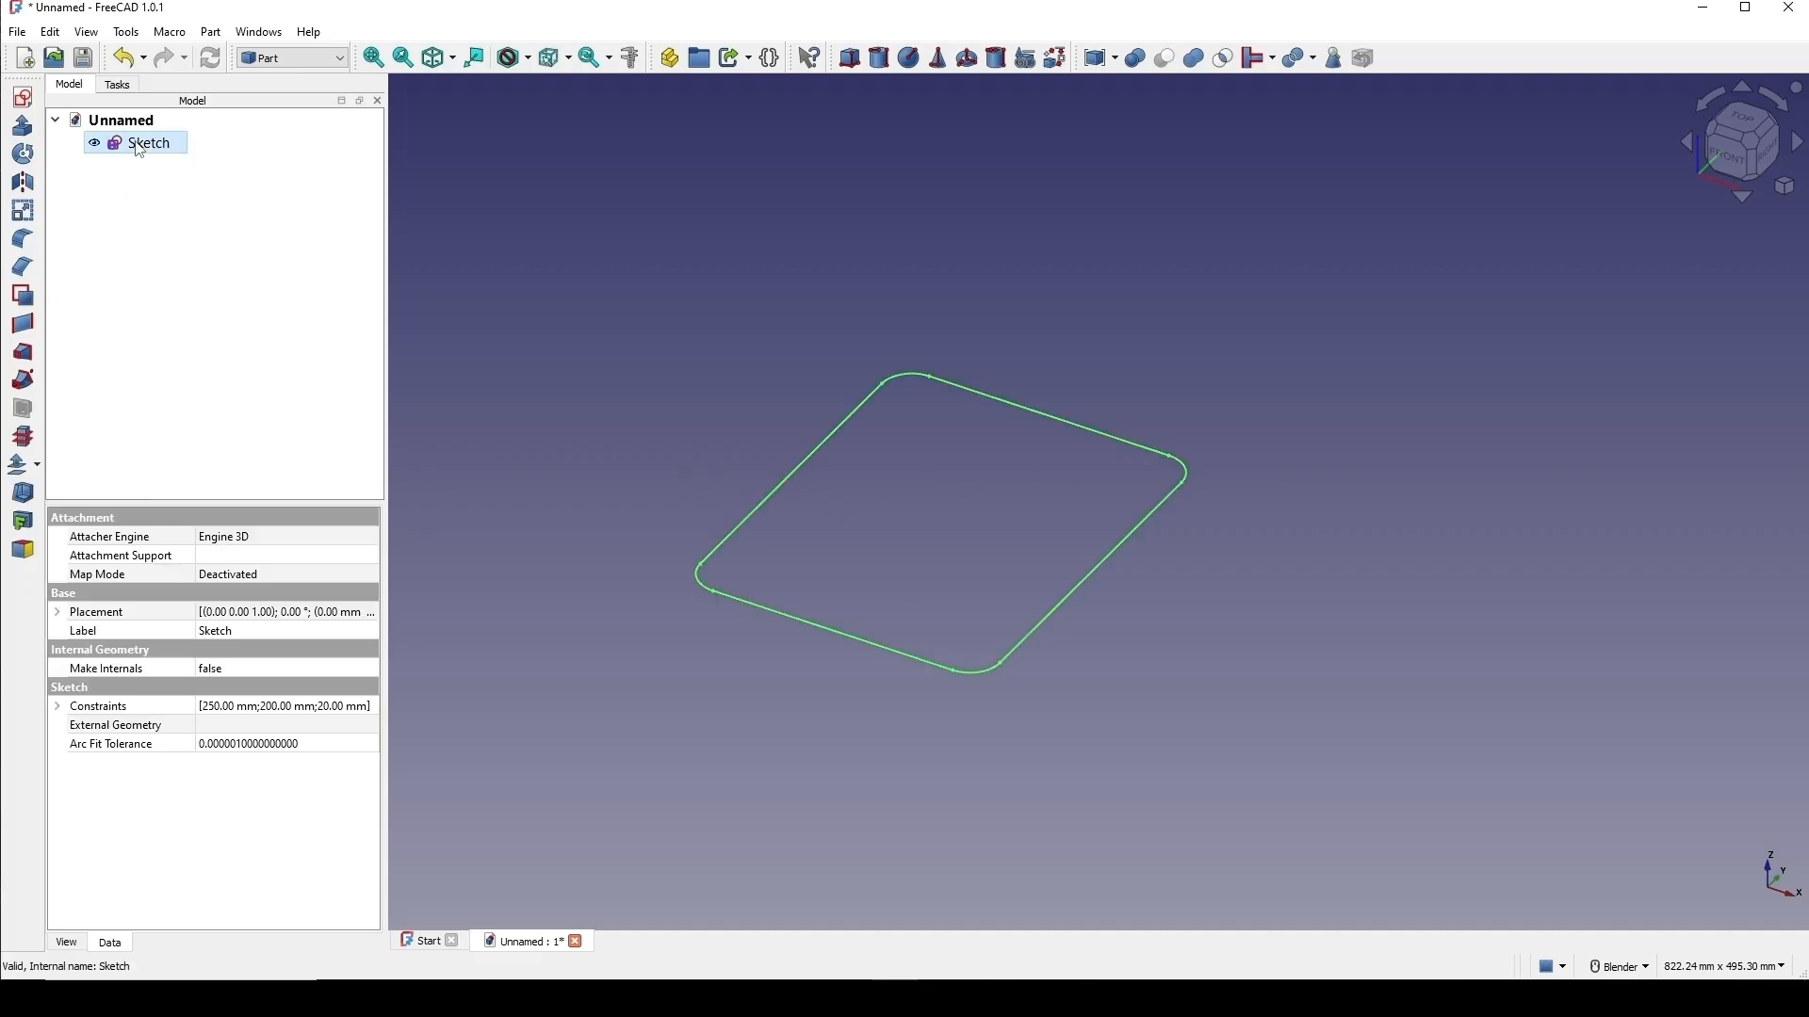
right_click(137, 144)
left_click(238, 740)
type("Base")
key("Return")
left_click(1206, 379)
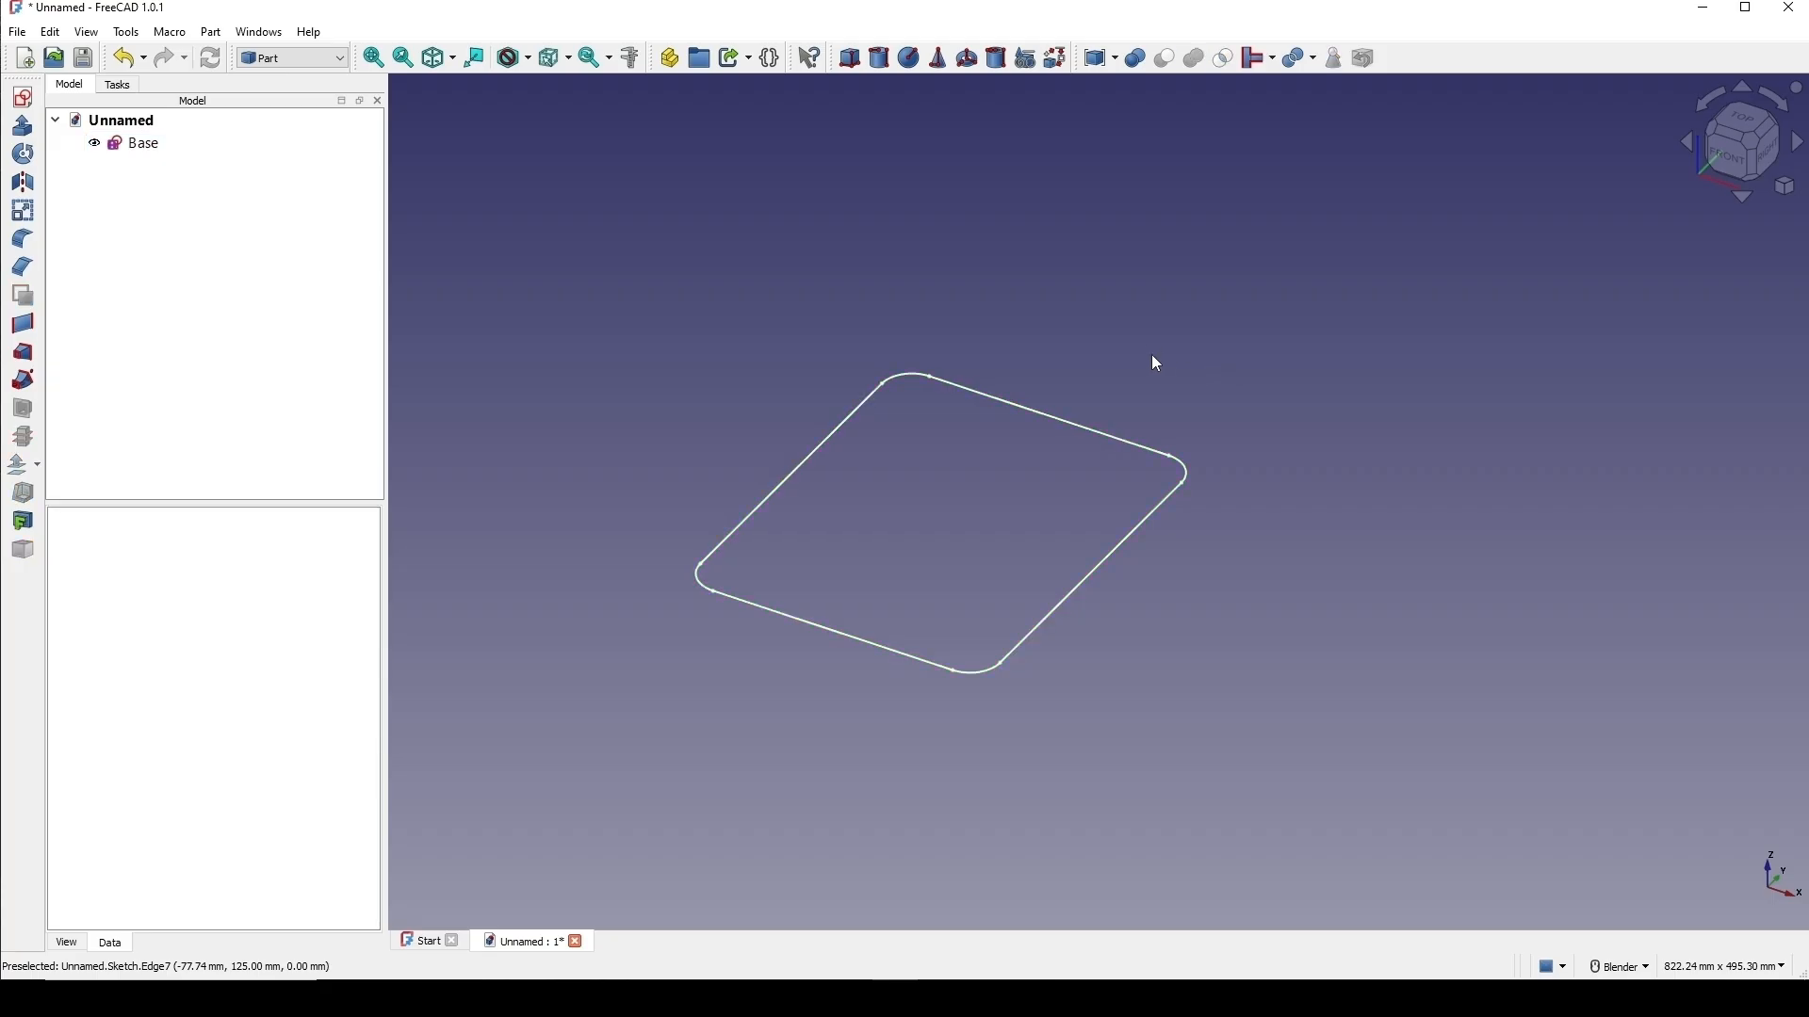
Create a second sketch on the XY-Plane and draw a closed six-sided L-shaped polyline extending past the base's left and lower edges.
left_click(22, 97)
left_click(868, 574)
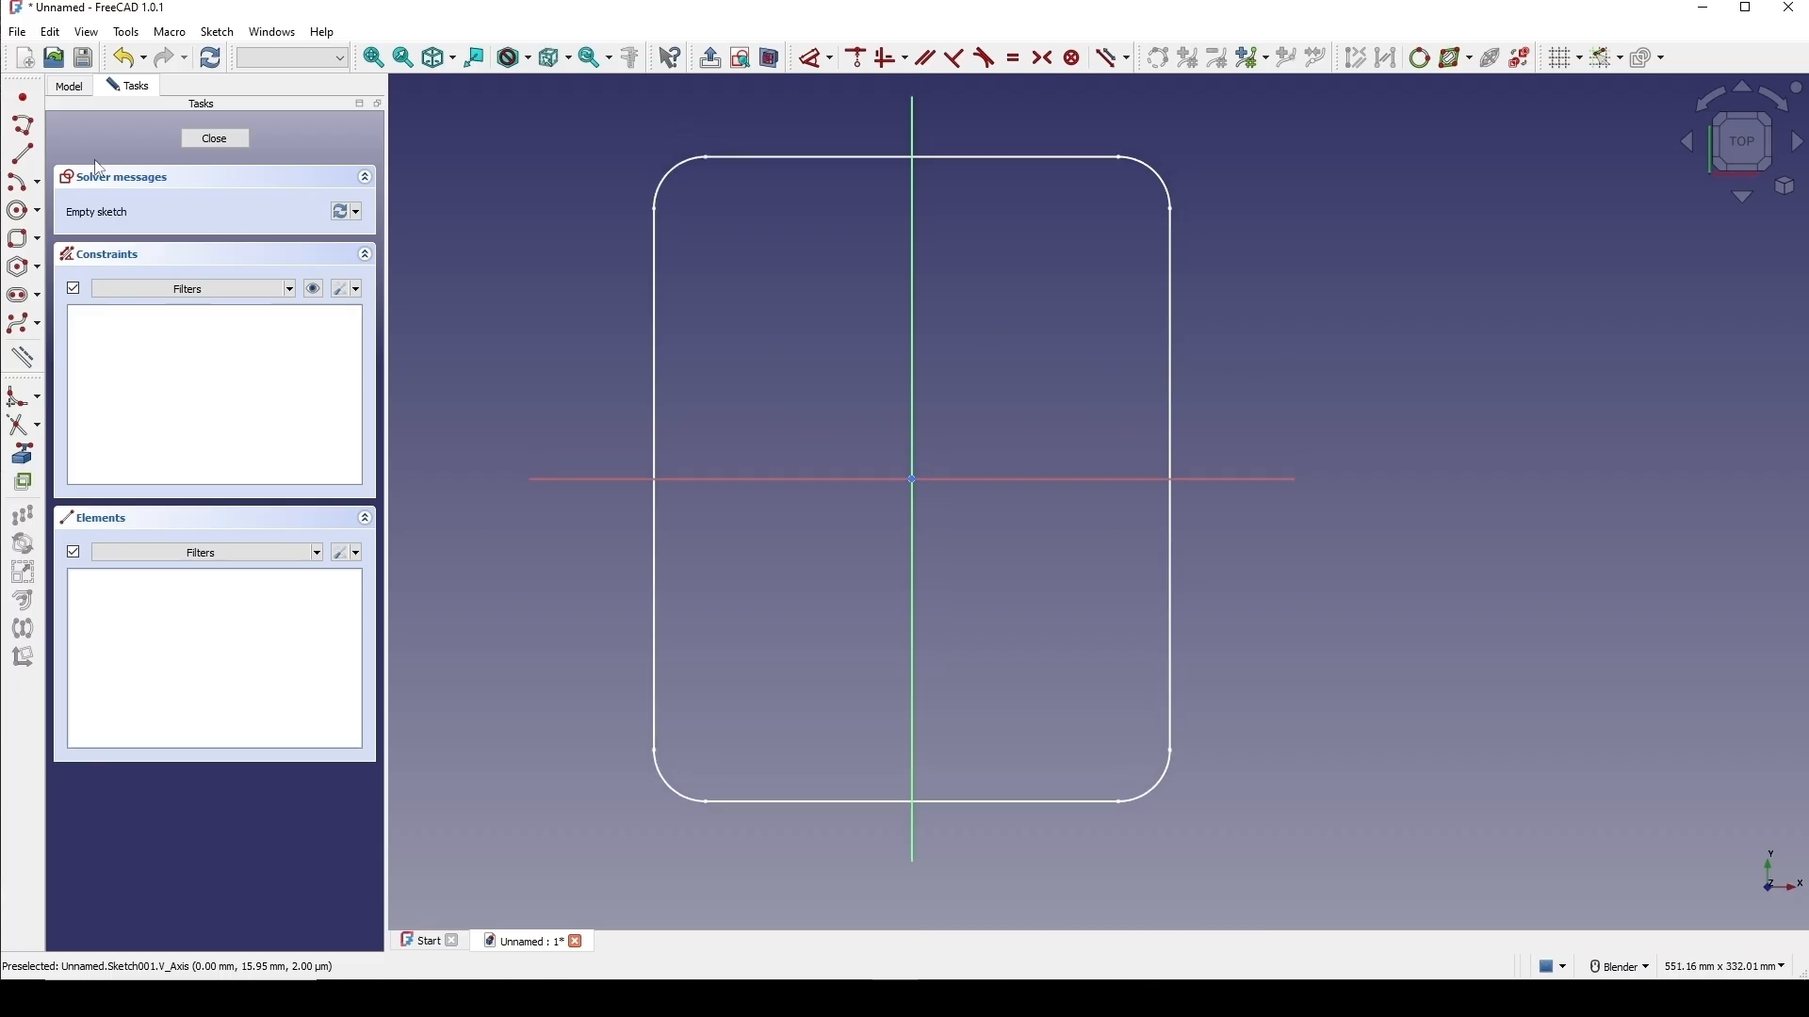
left_click(29, 131)
left_click(572, 387)
left_click(1042, 385)
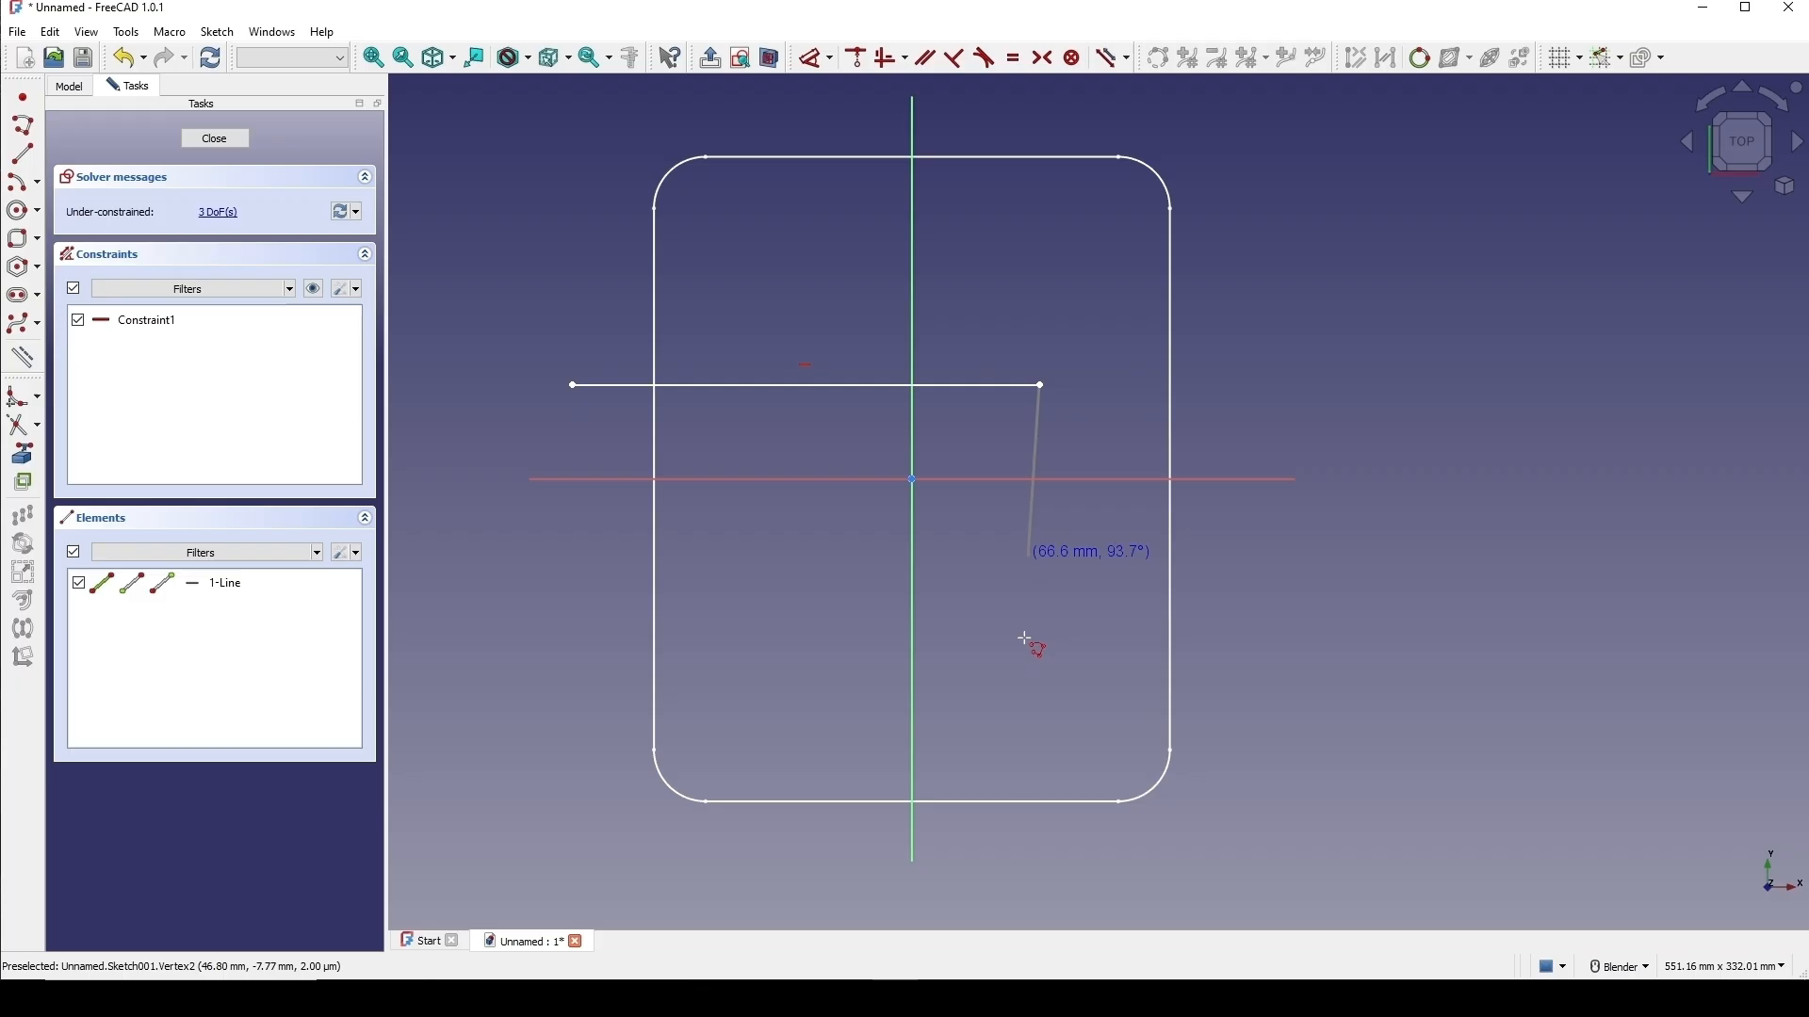
left_click(1015, 871)
left_click(969, 868)
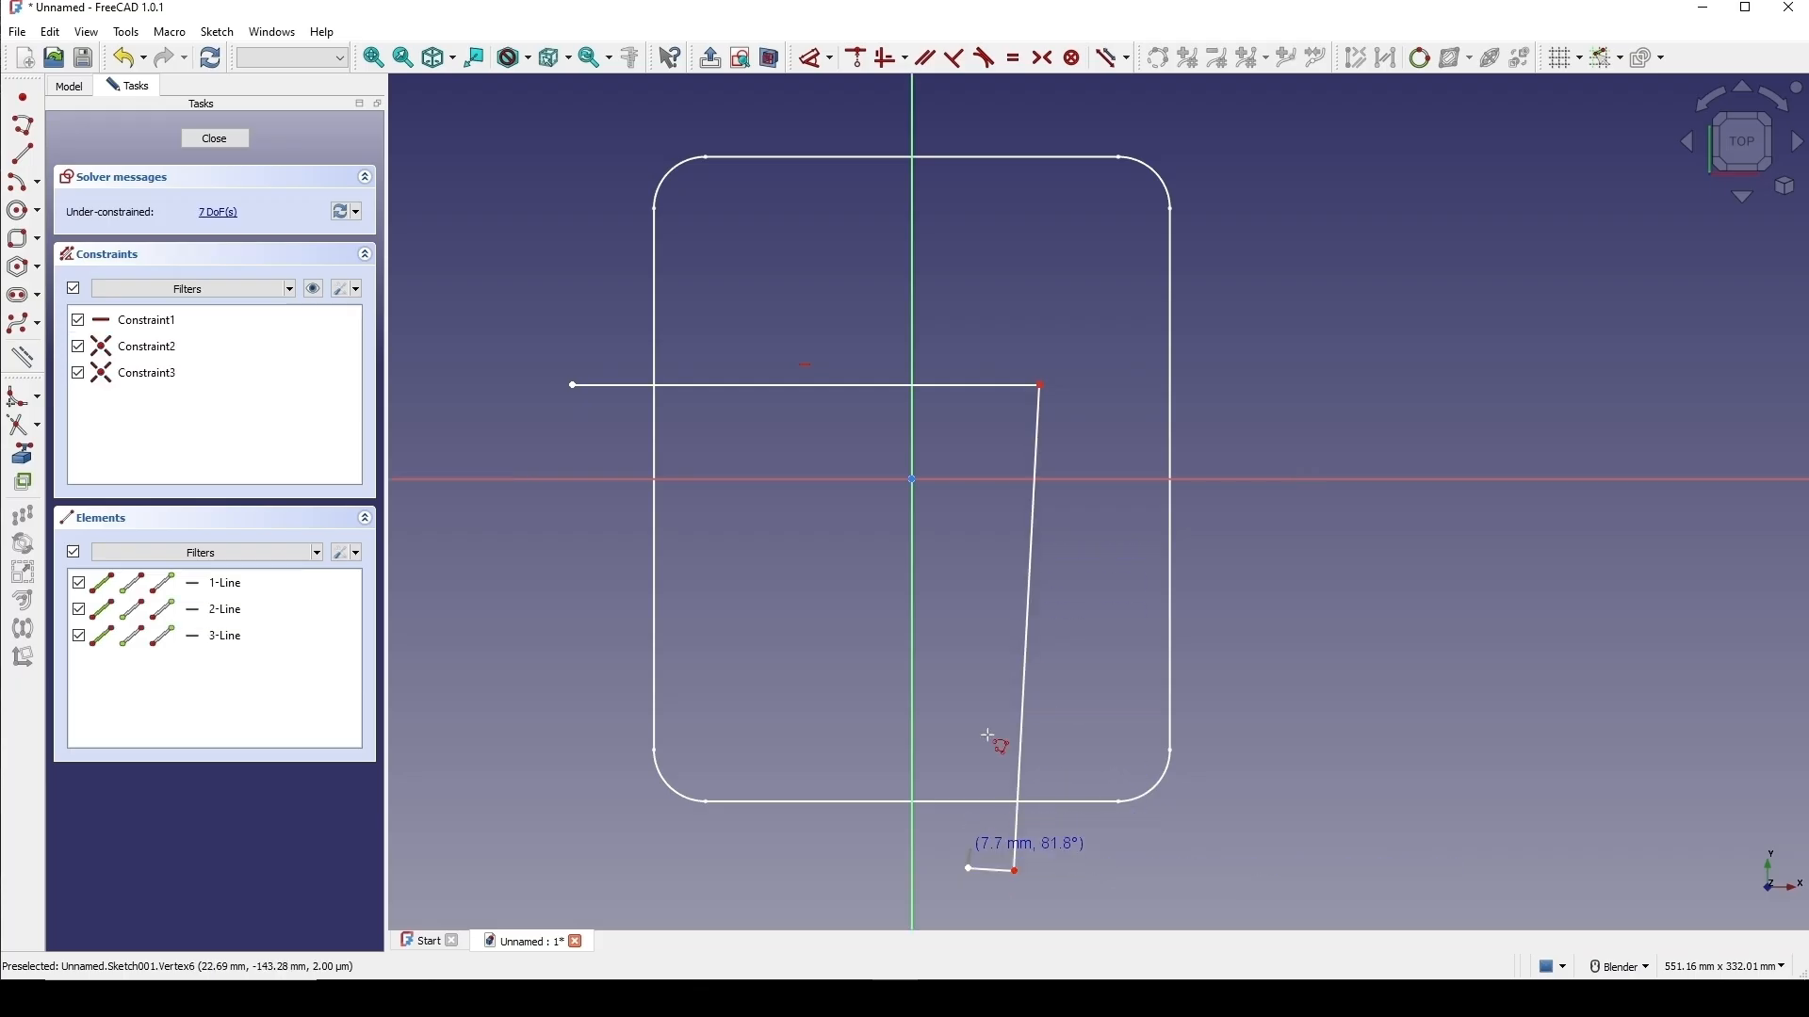
left_click(982, 544)
left_click(576, 544)
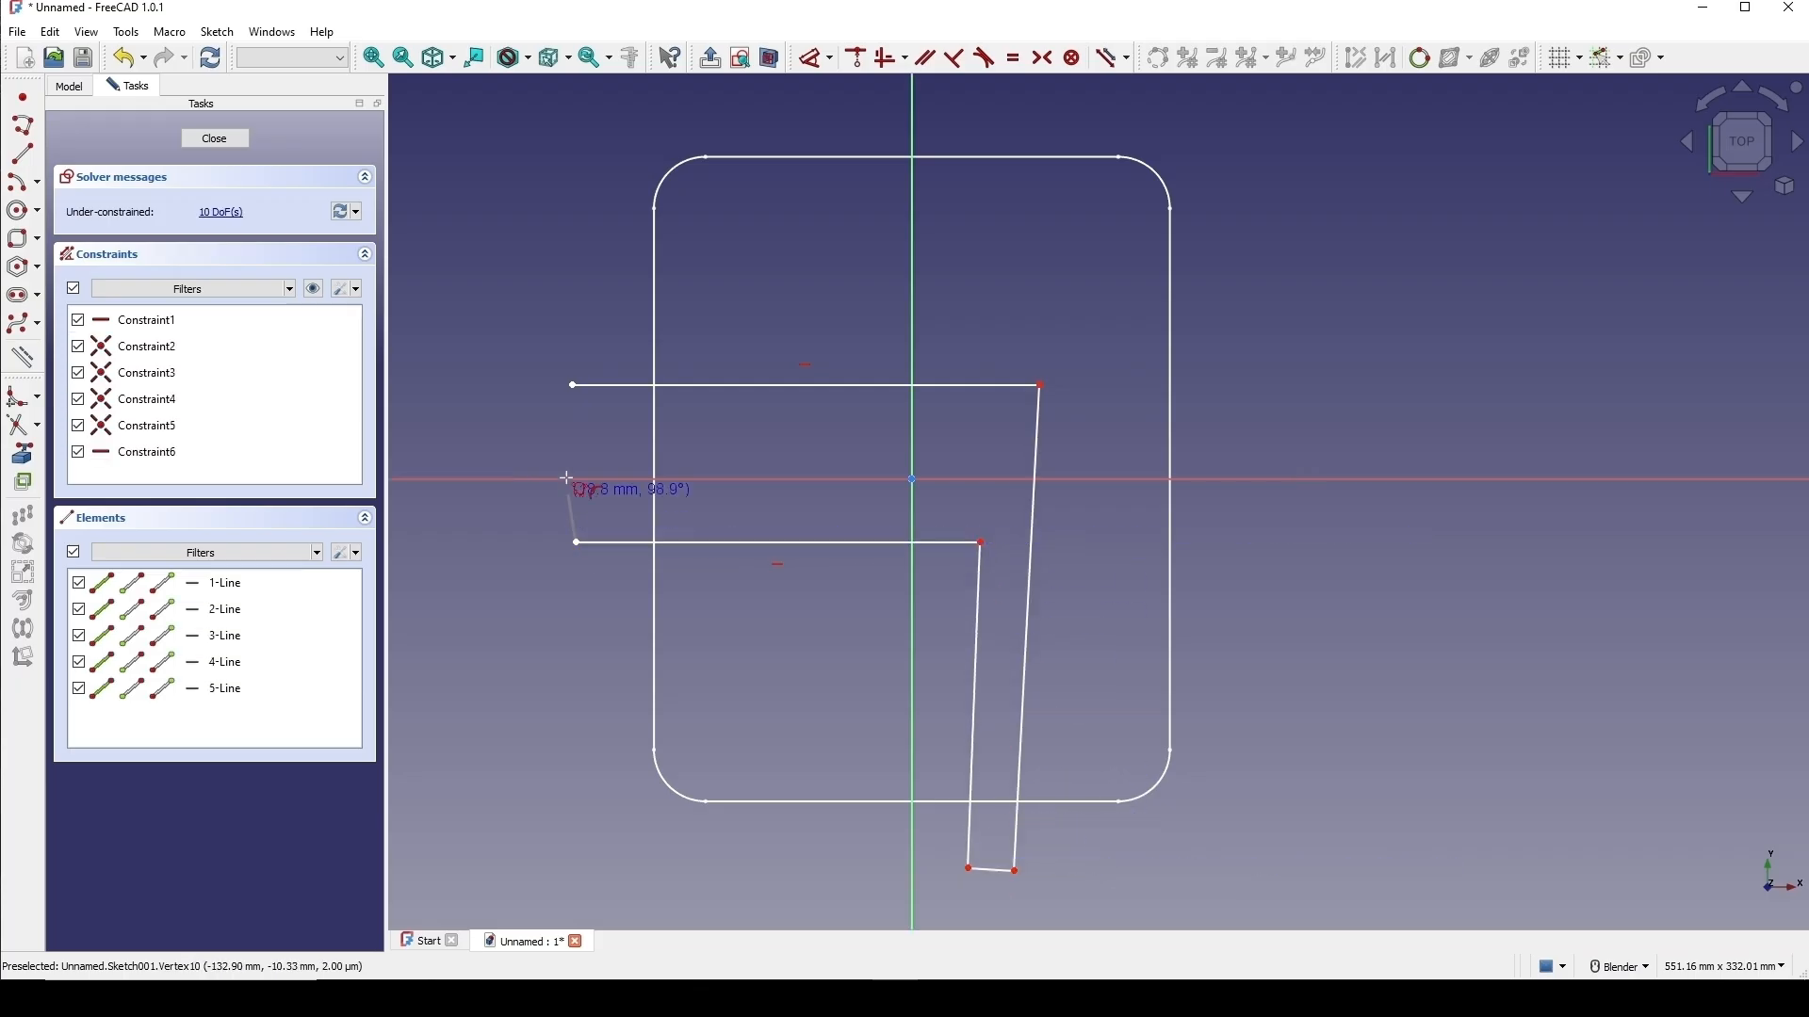
left_click(574, 385)
Bring the Base sketch's lower-left corner arc into the sketch as external geometry.
scroll(607, 262, "down", 2)
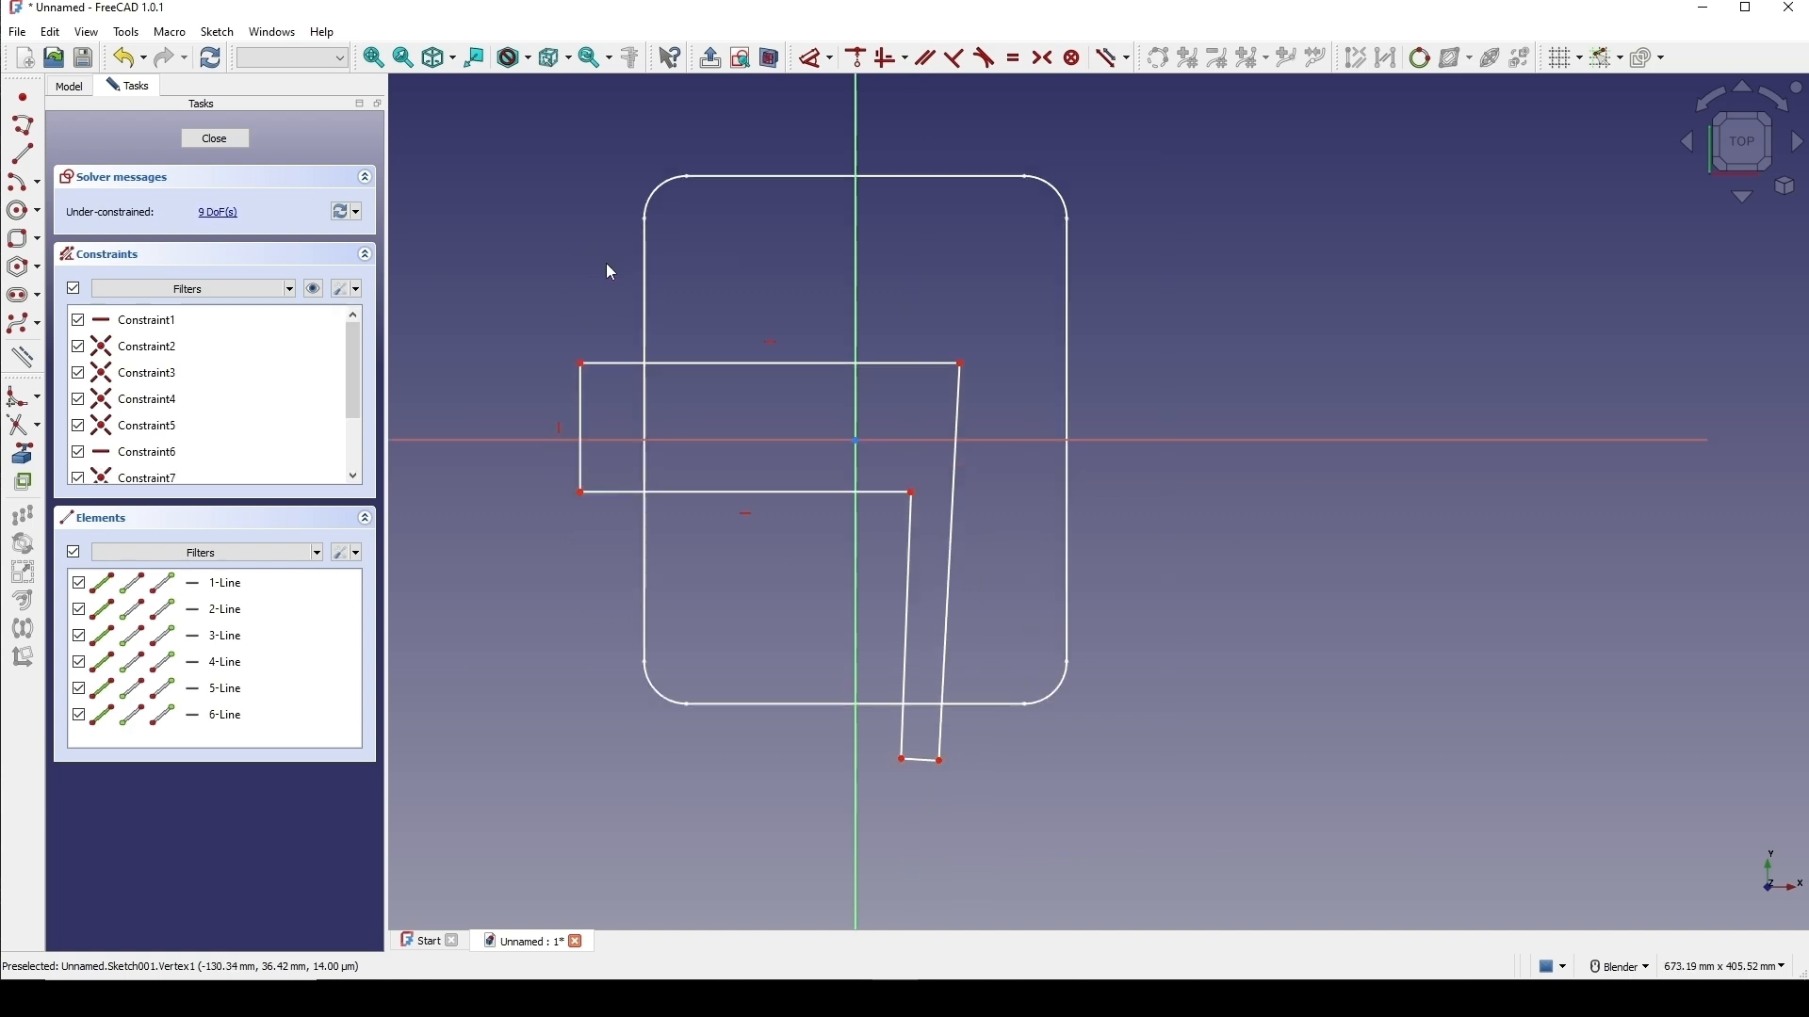
middle_click_drag(633, 224, 1082, 501, "shift")
middle_click_drag(1224, 379, 938, 184, "shift")
left_click(23, 454)
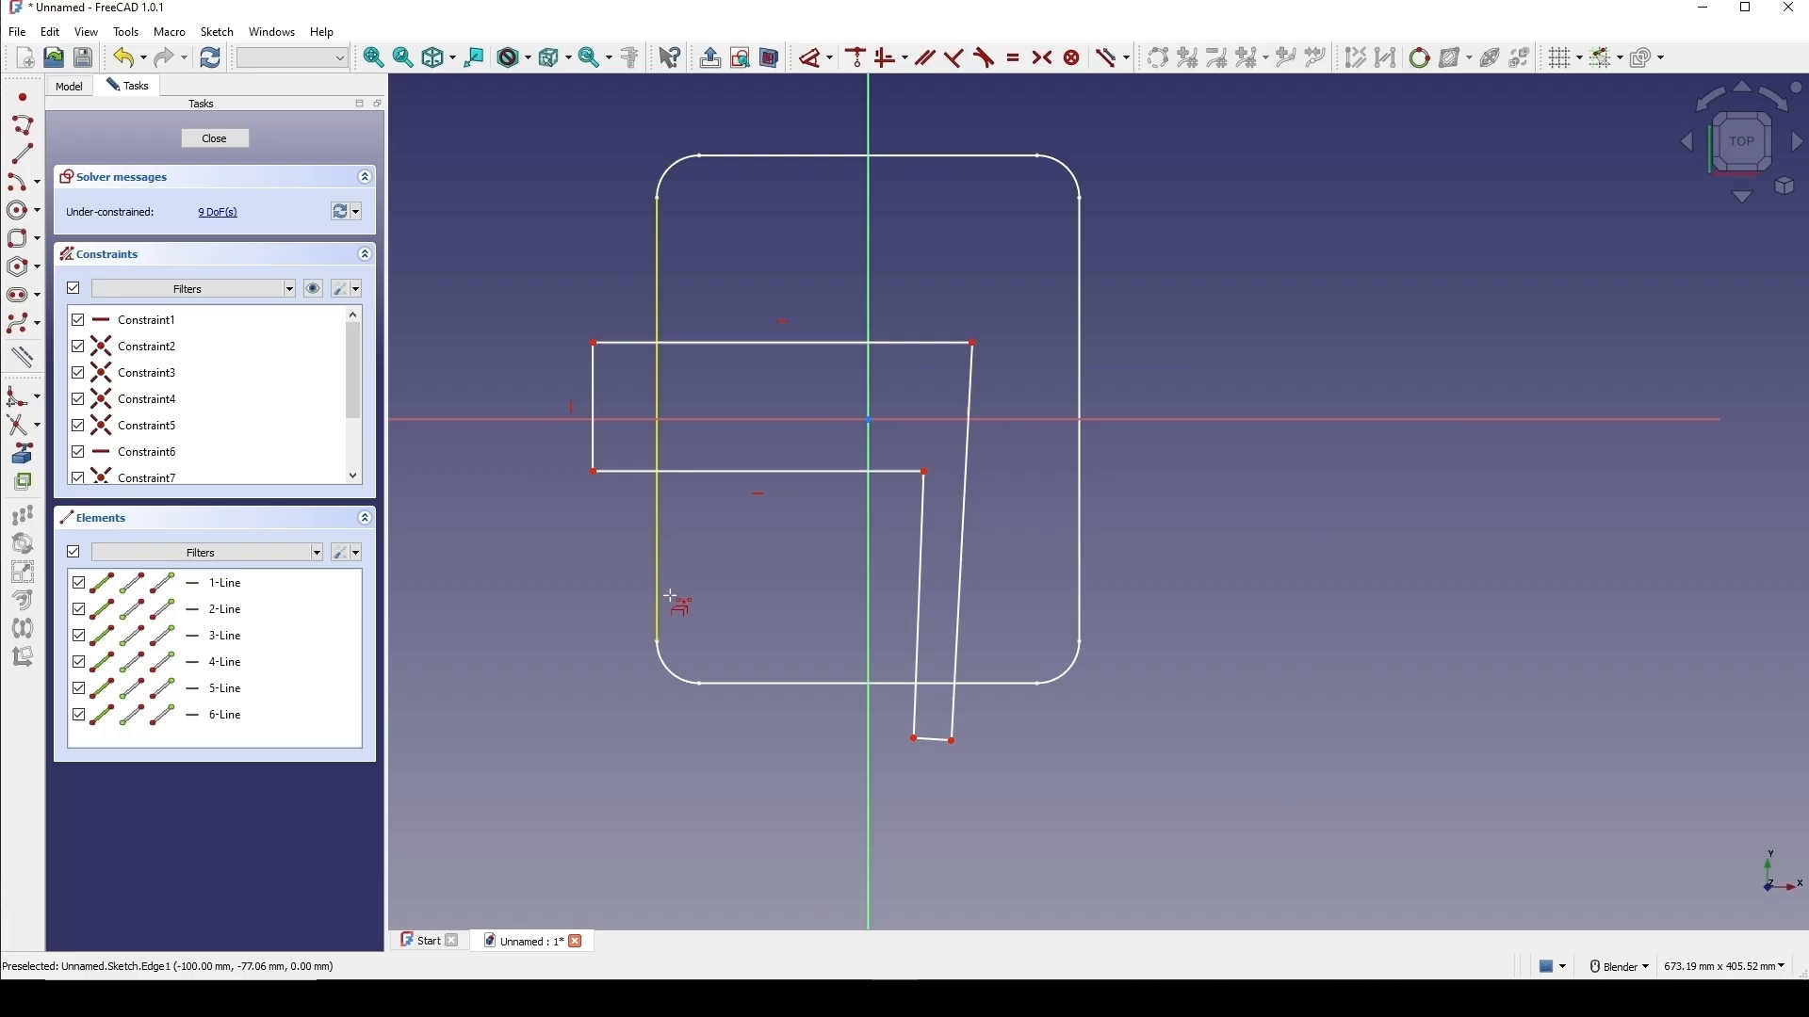
left_click(670, 672)
Shift the L-shape's inner corner slightly left and constrain the lower leg's two long sides vertical and its end edge horizontal.
scroll(848, 573, "up", 1)
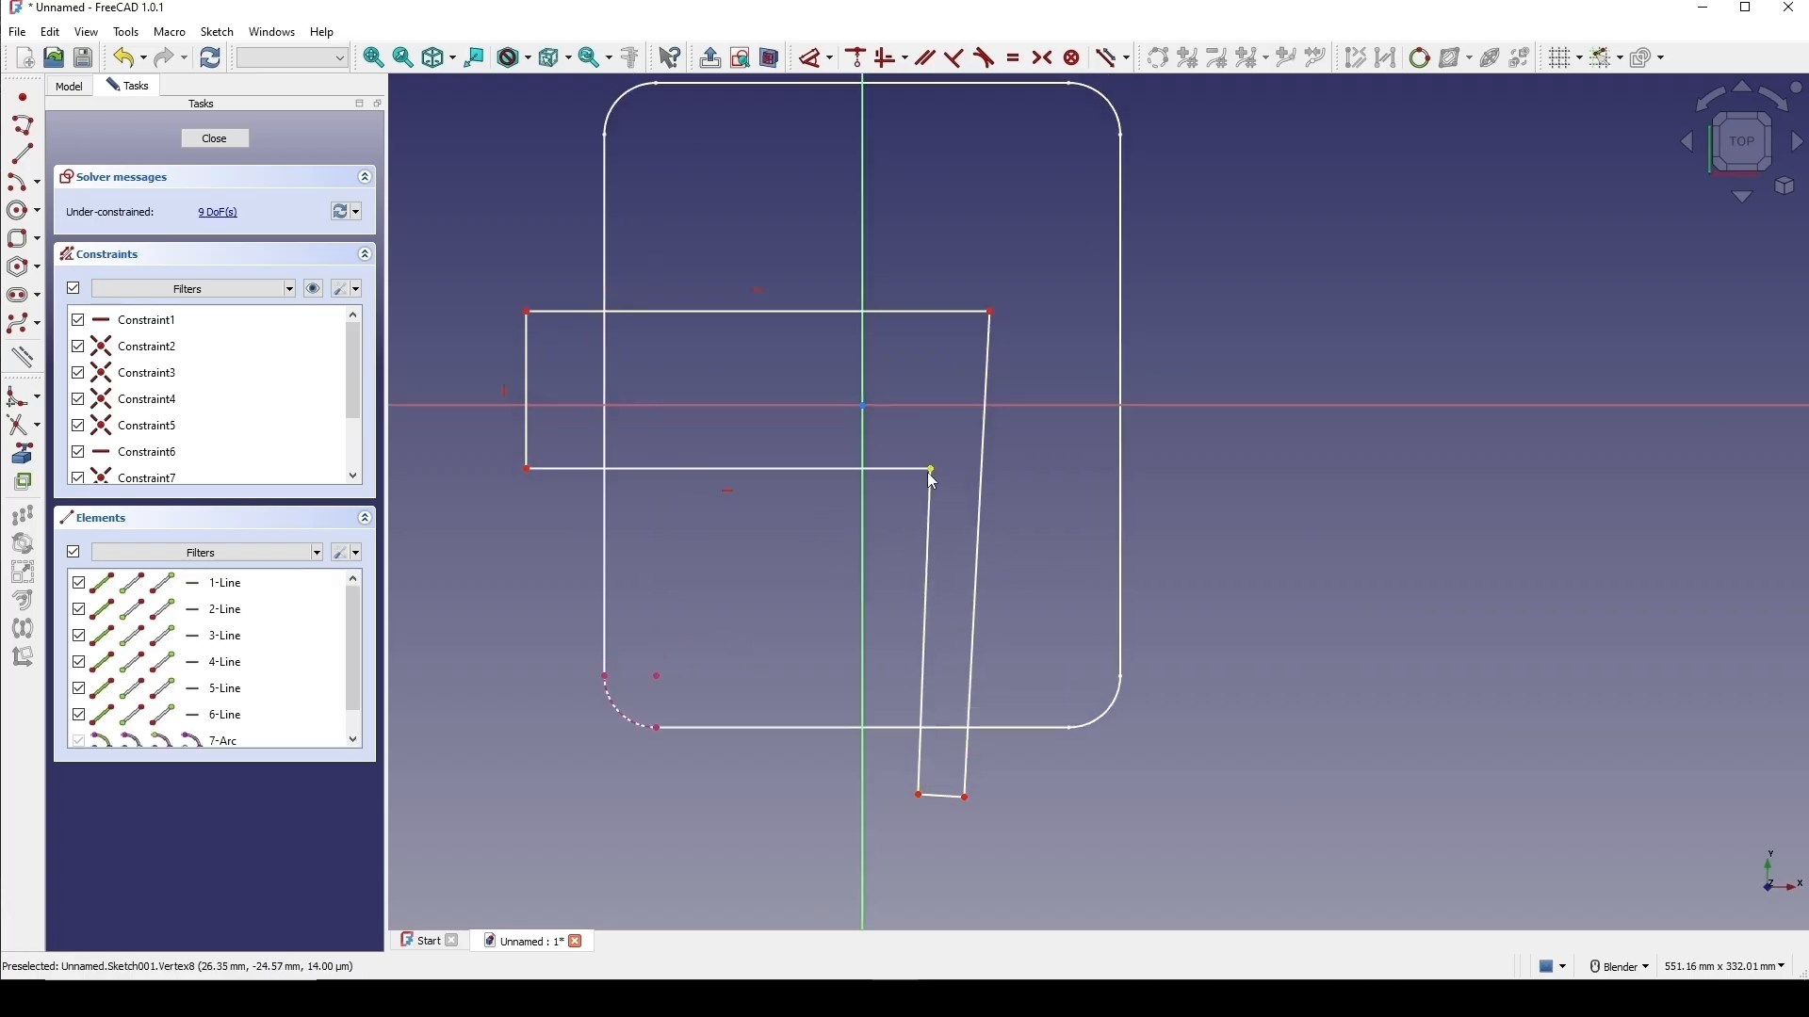
left_click_drag(932, 469, 911, 470)
key("a")
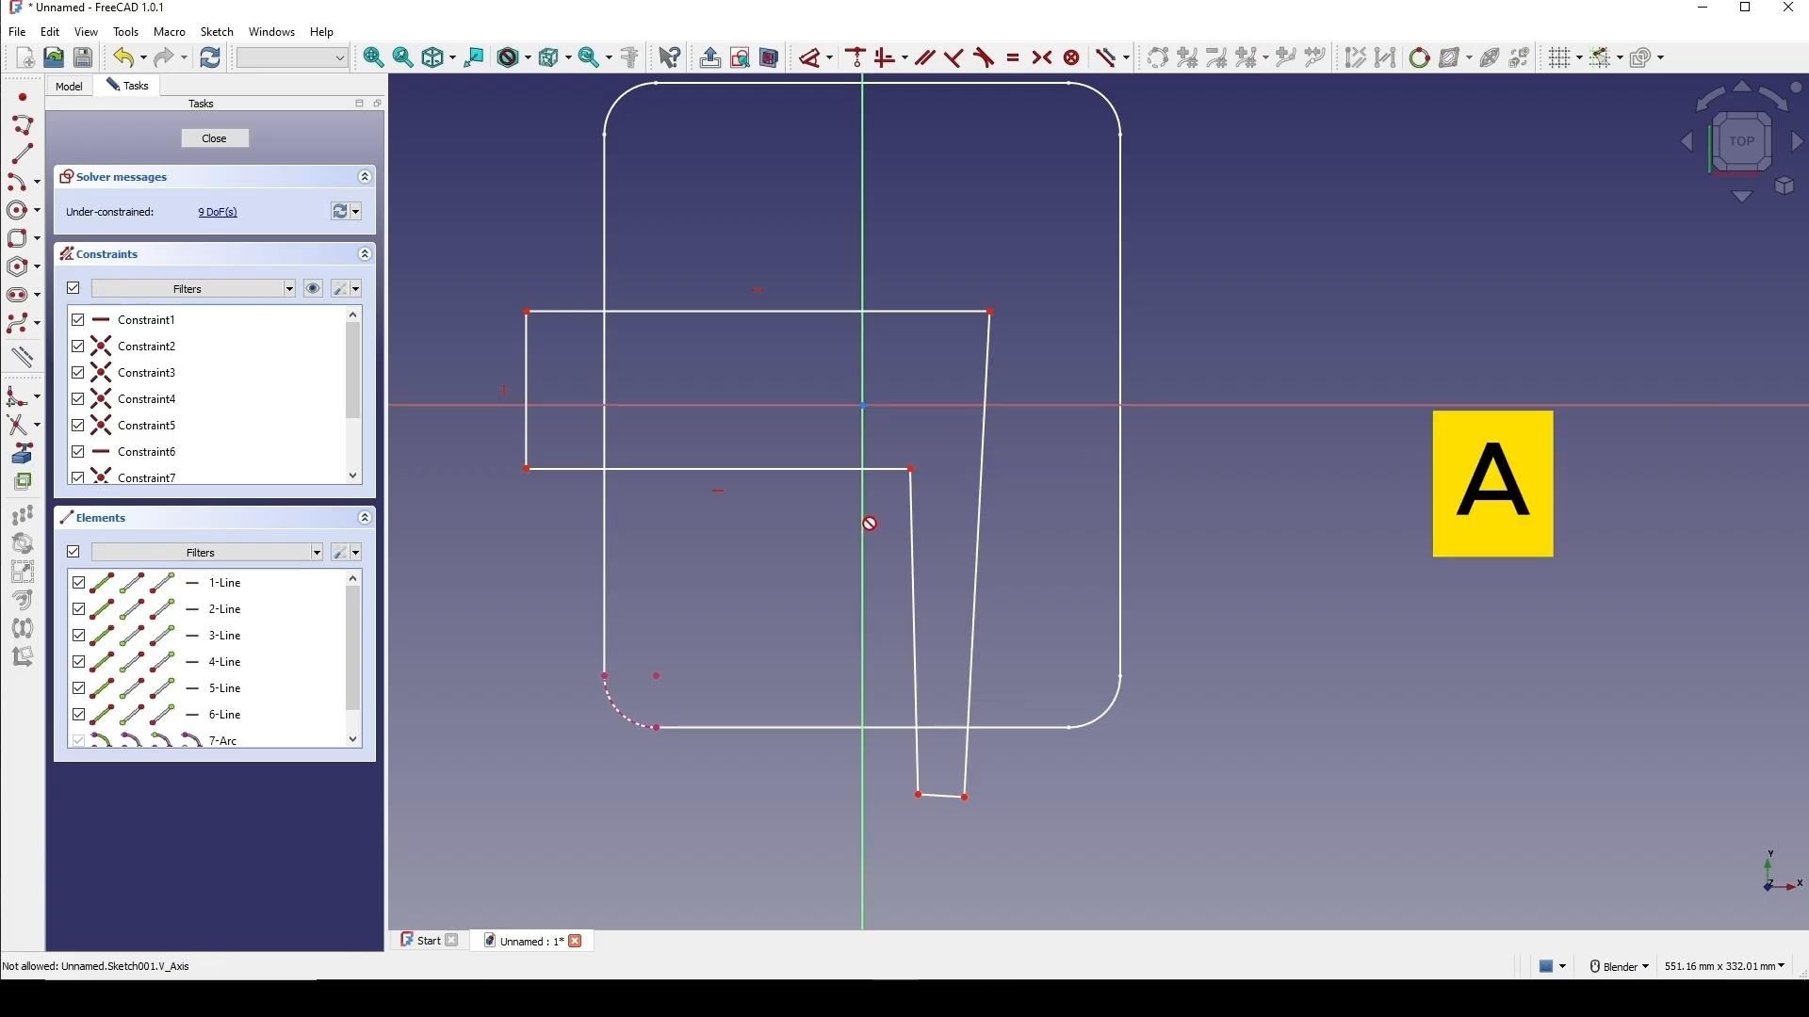
left_click(905, 544)
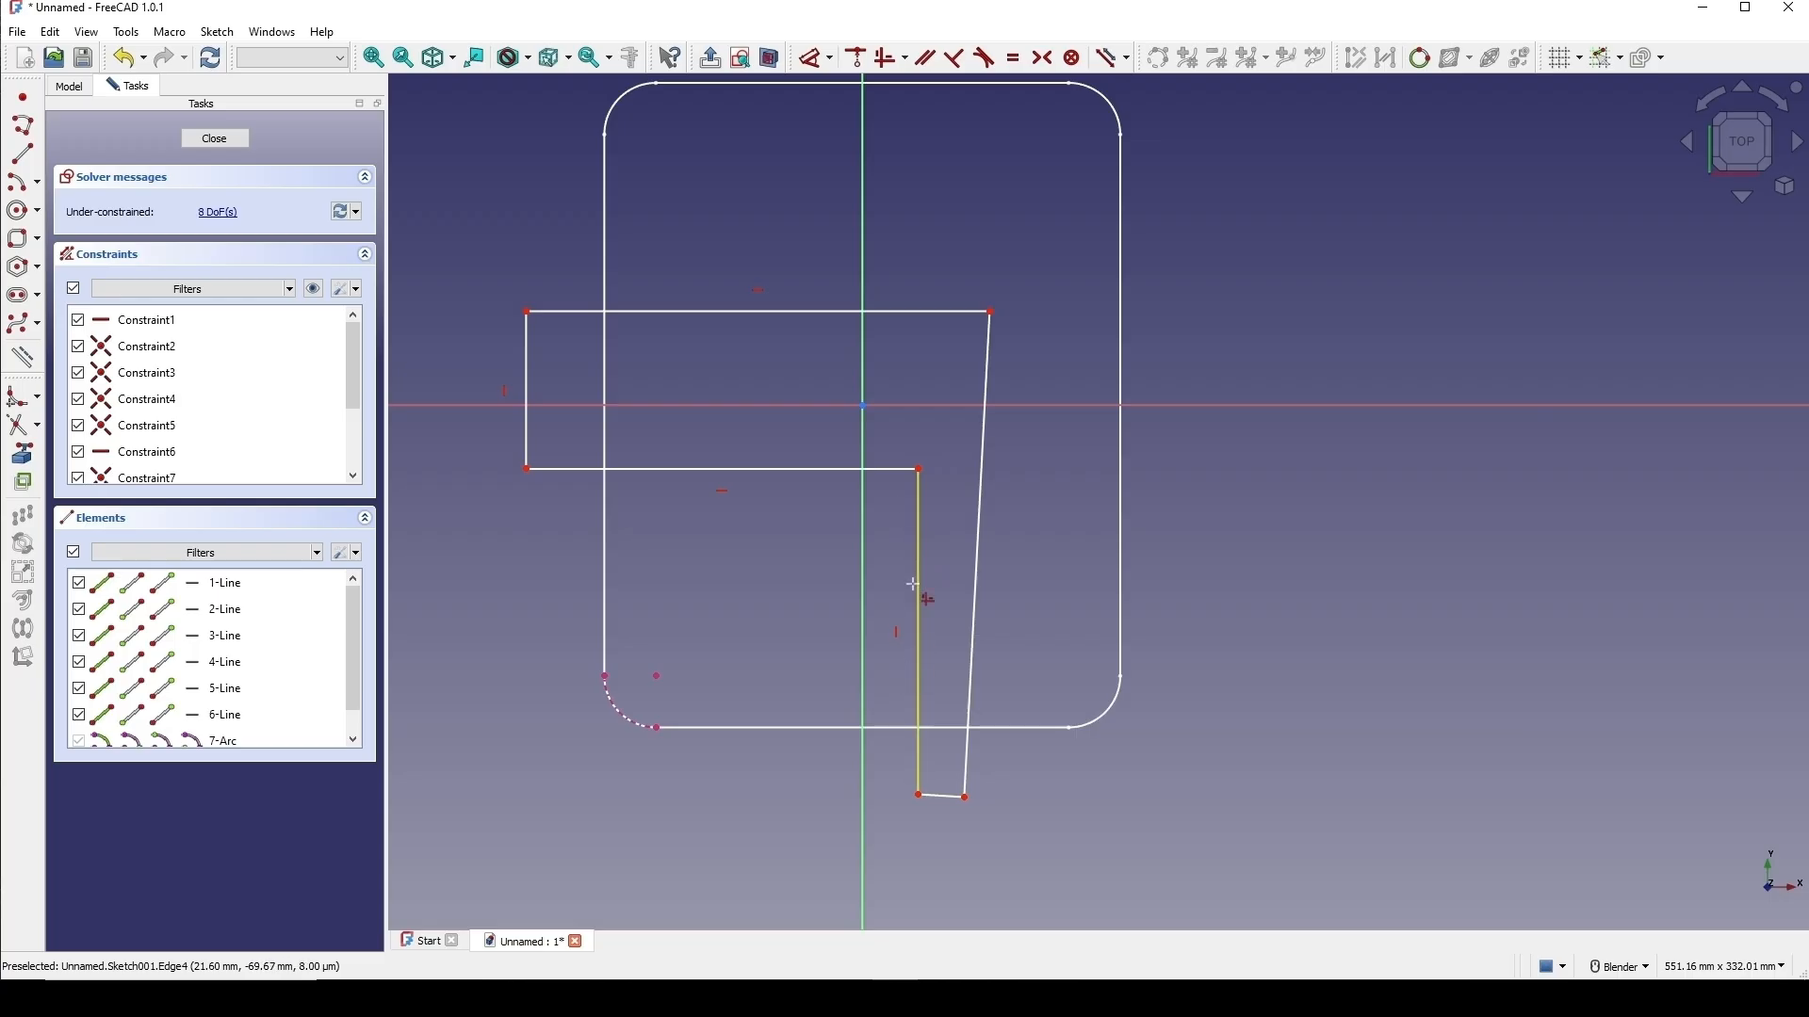
left_click(938, 796)
left_click(987, 527)
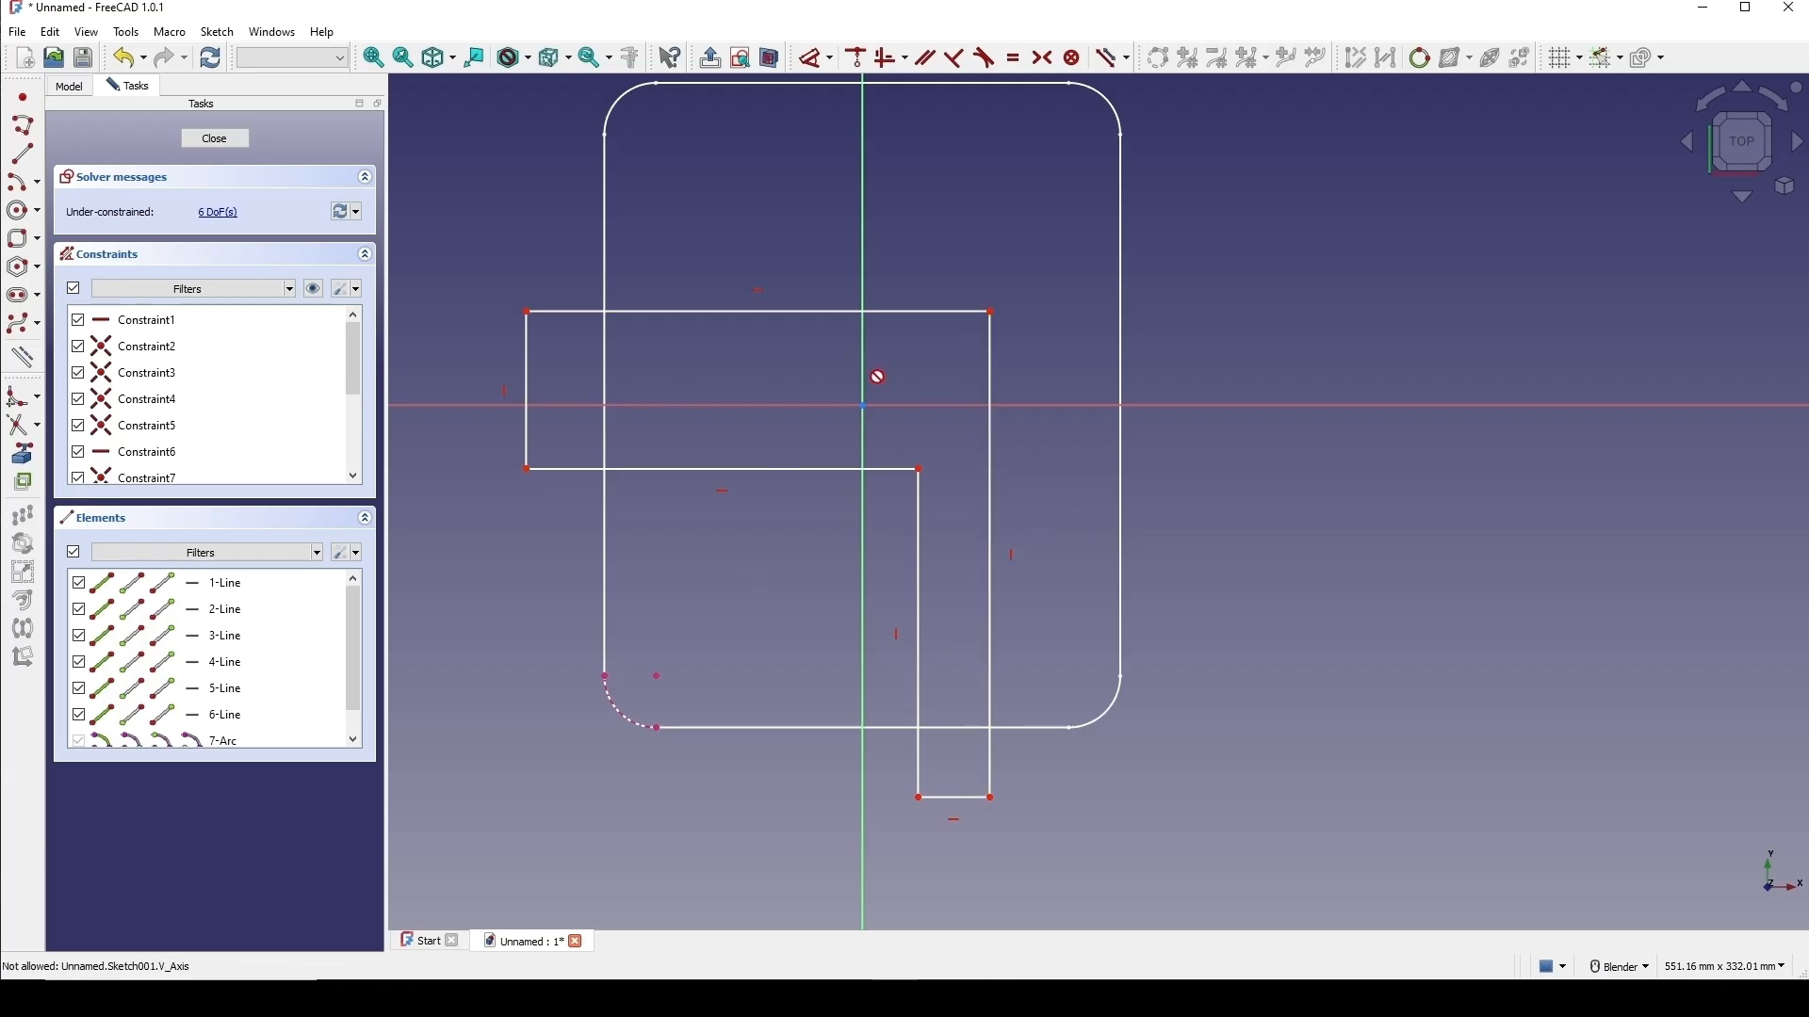
Reshape the L-shaped outline by moving its inner corner slightly down and right and extending the lower leg further below the base outline.
left_click_drag(927, 478, 1131, 494)
middle_click_drag(896, 490, 949, 444, "shift")
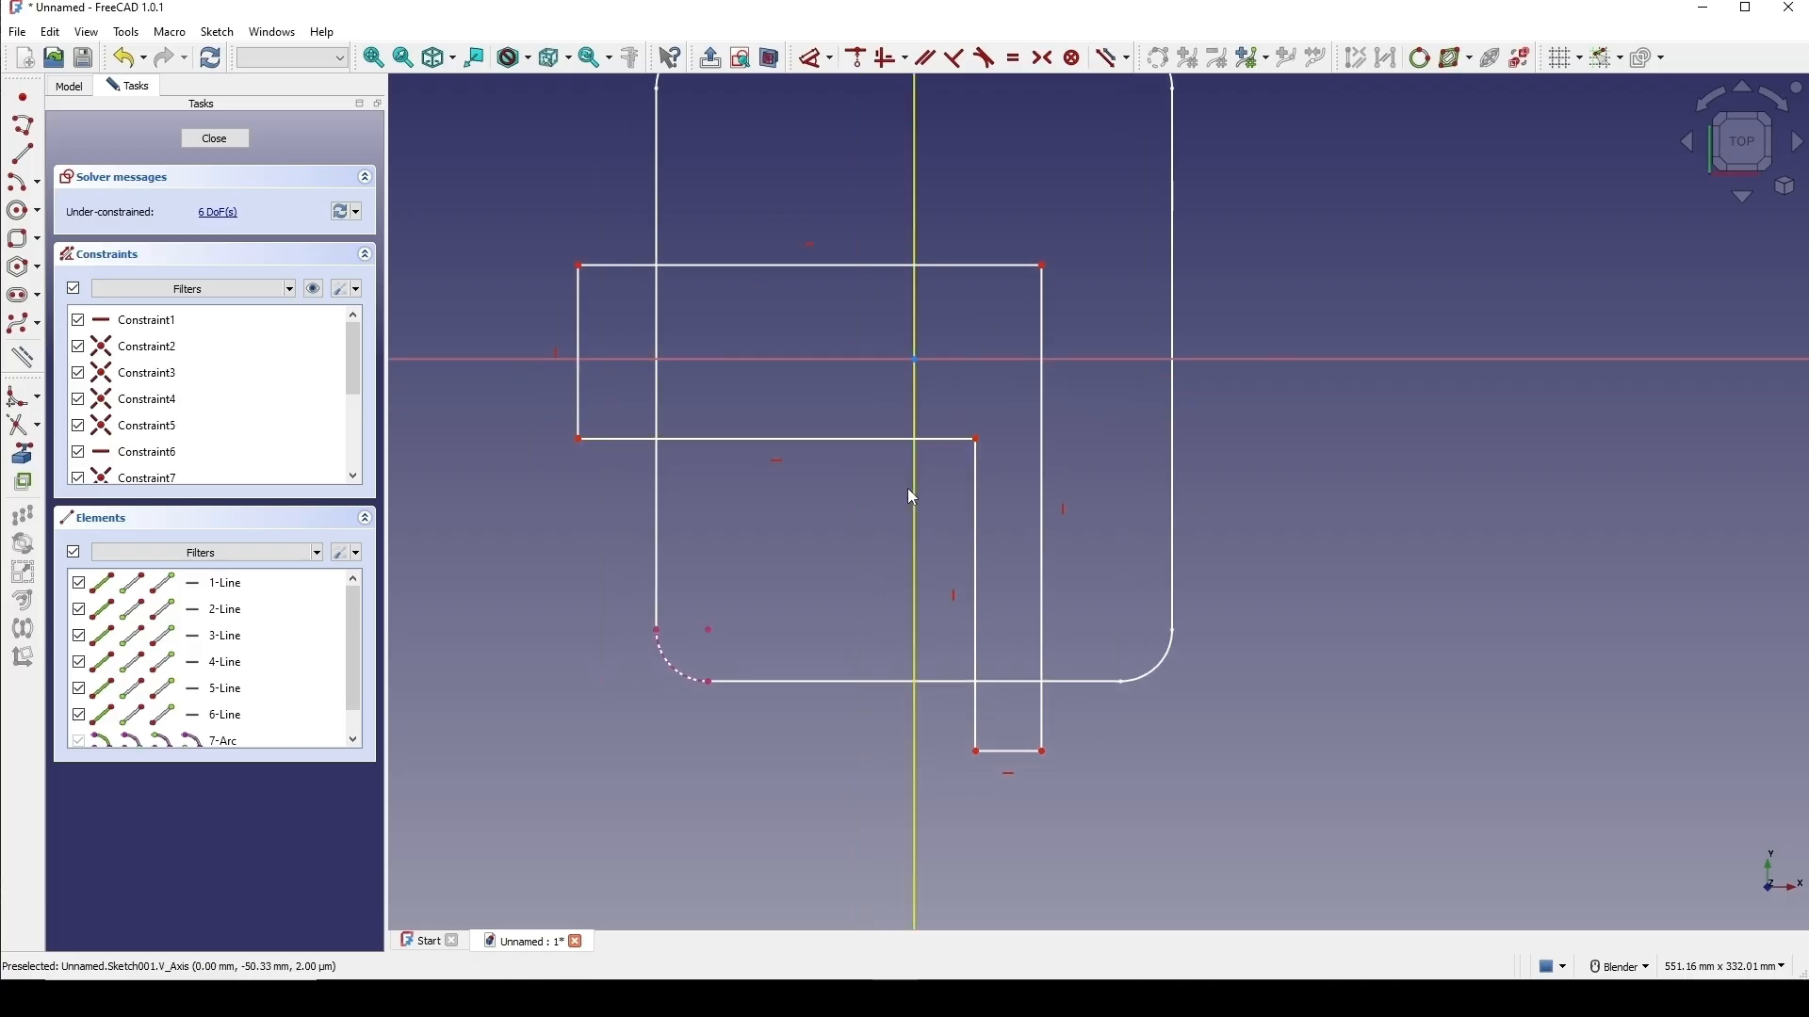
left_click_drag(977, 752, 978, 779)
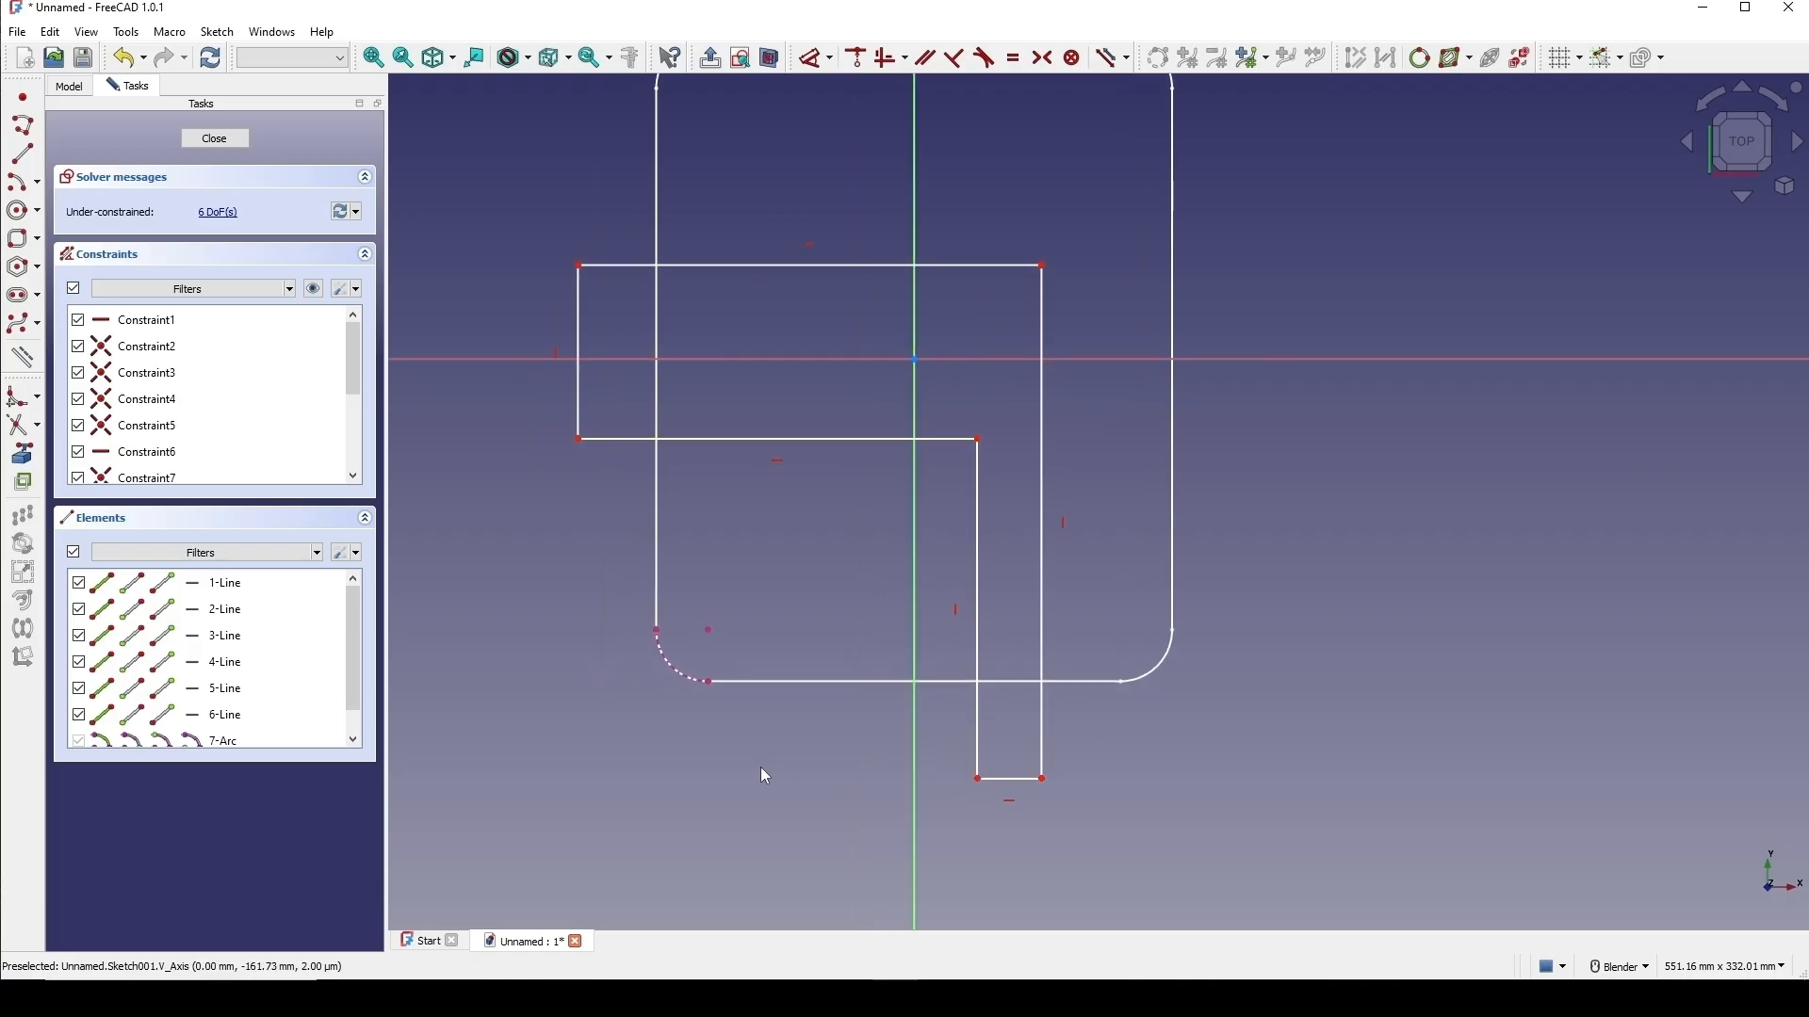
Draw two lines from the external arc's endpoints, one to the L-shape's lower horizontal edge and one to the lower leg's left edge.
left_click(33, 162)
left_click(656, 629)
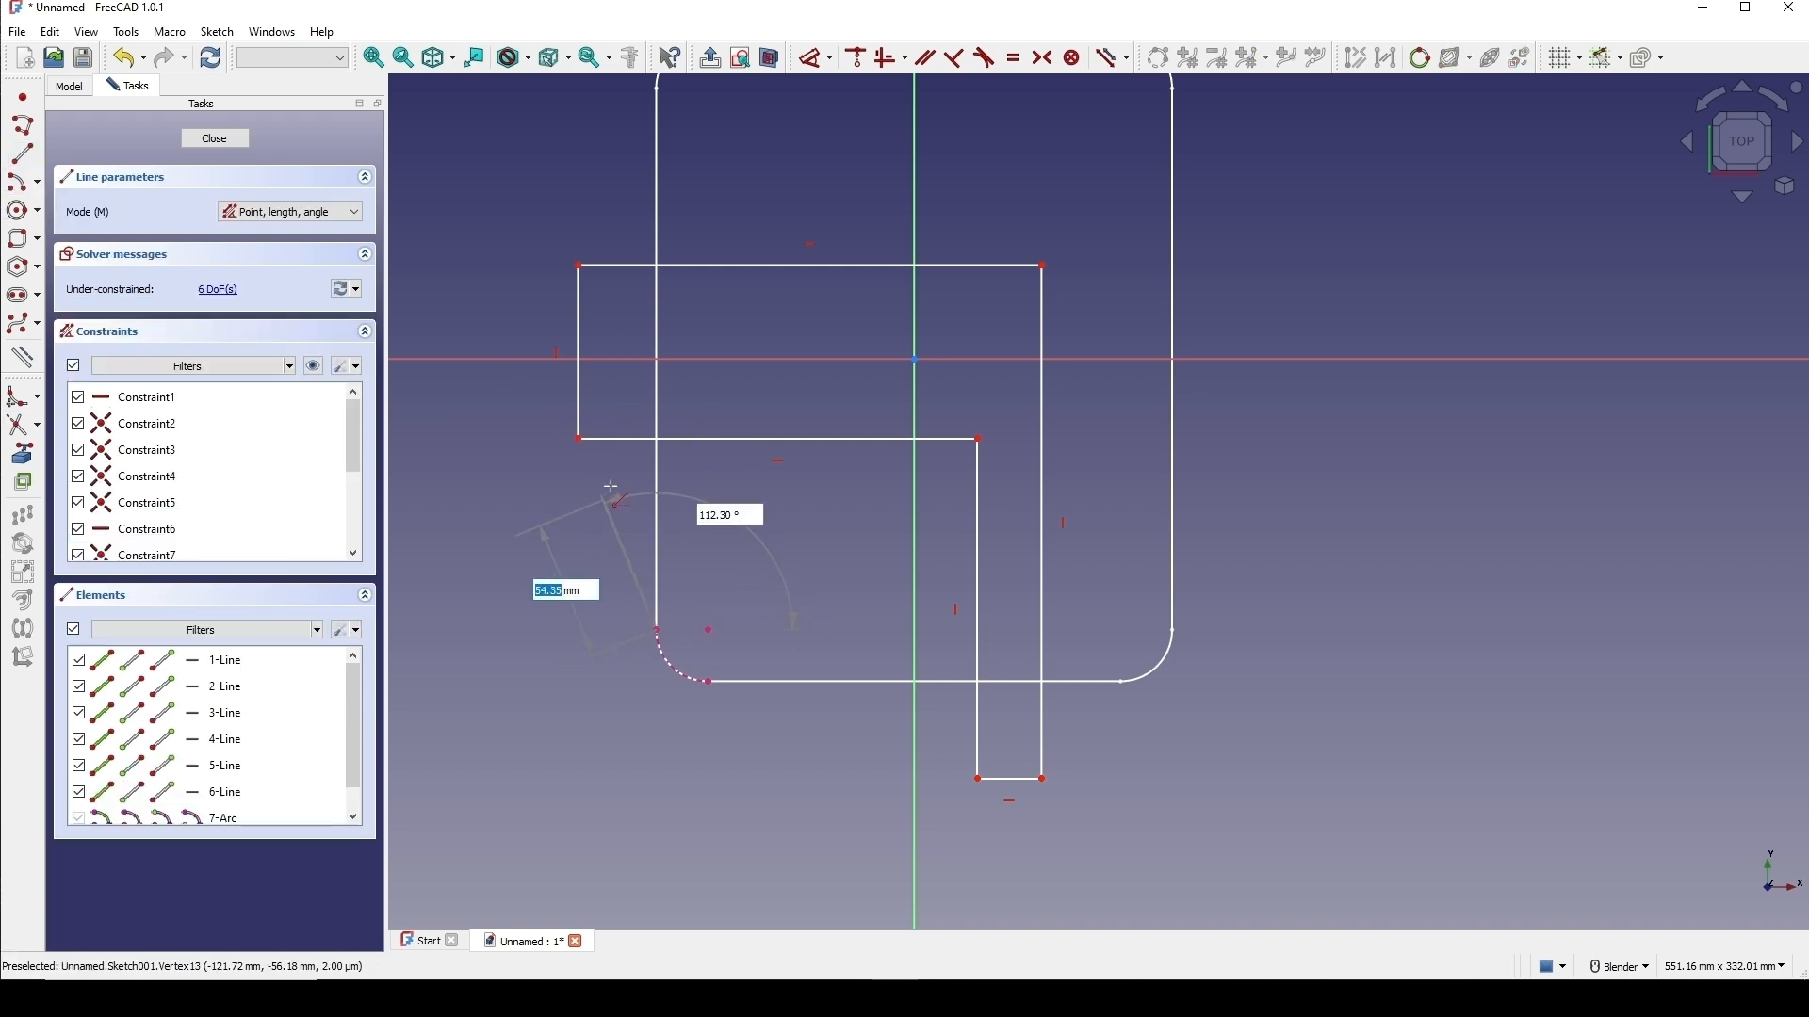
left_click(625, 439)
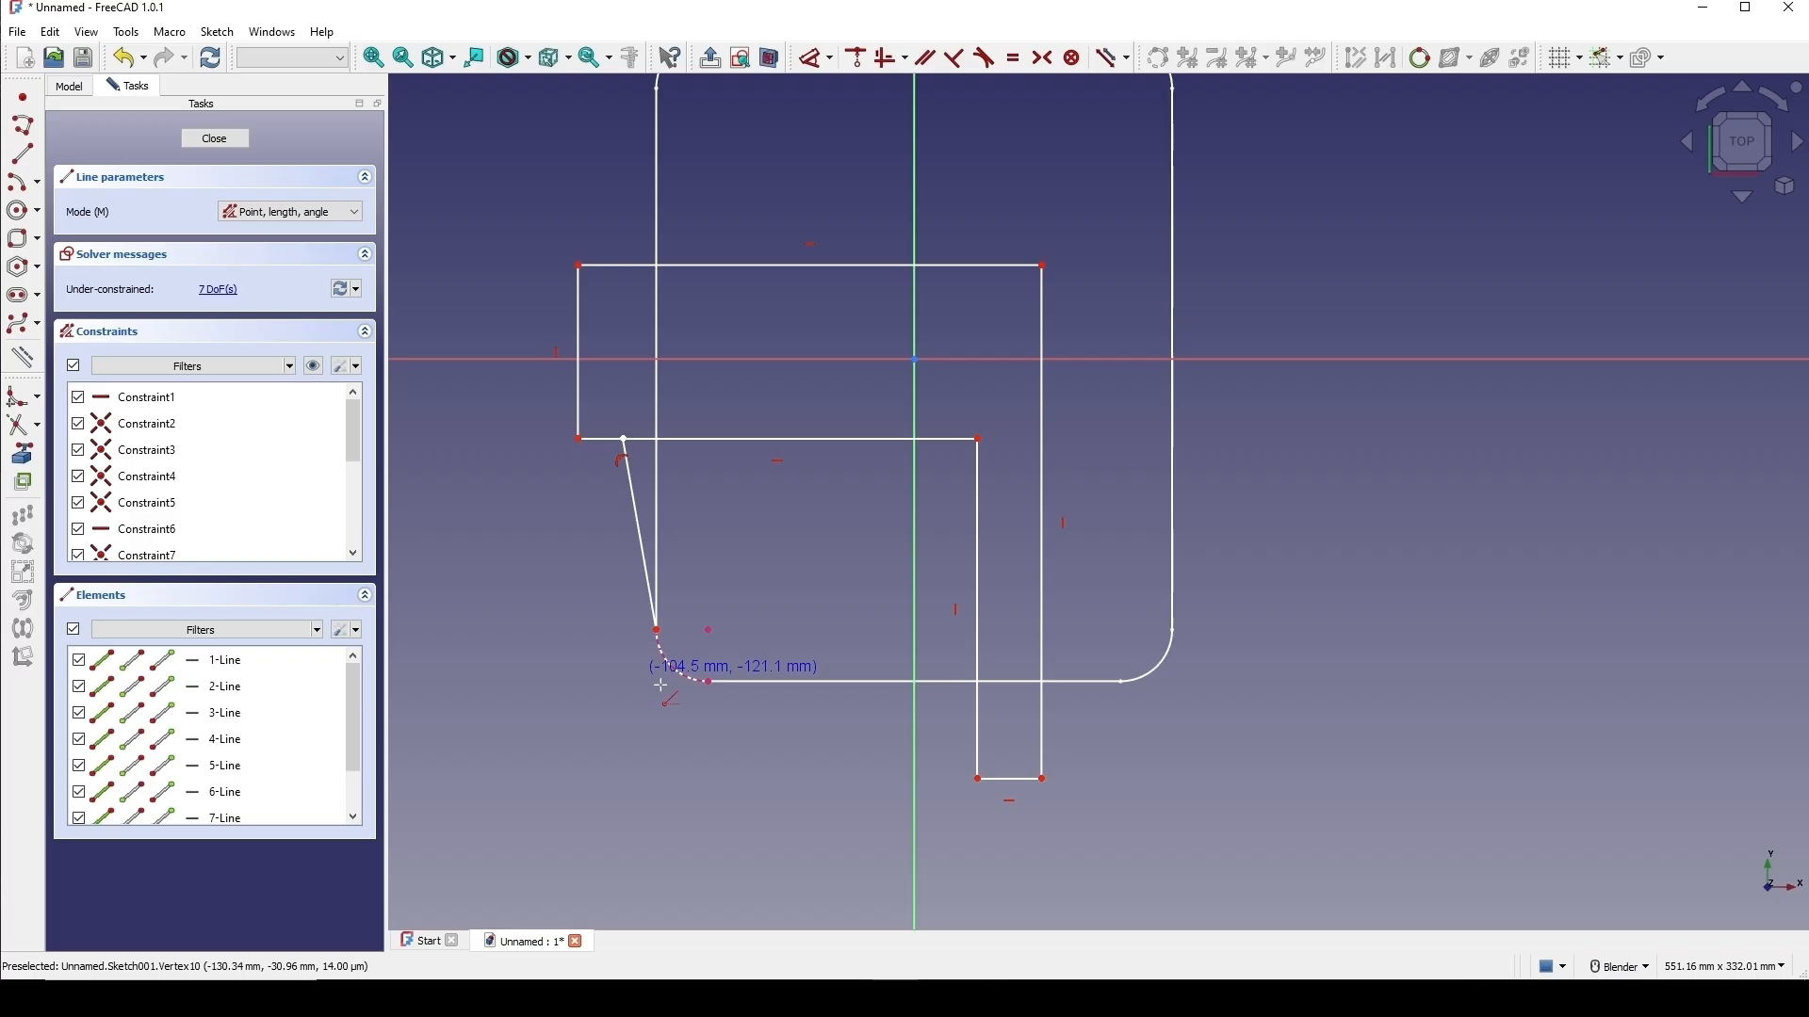
left_click(712, 684)
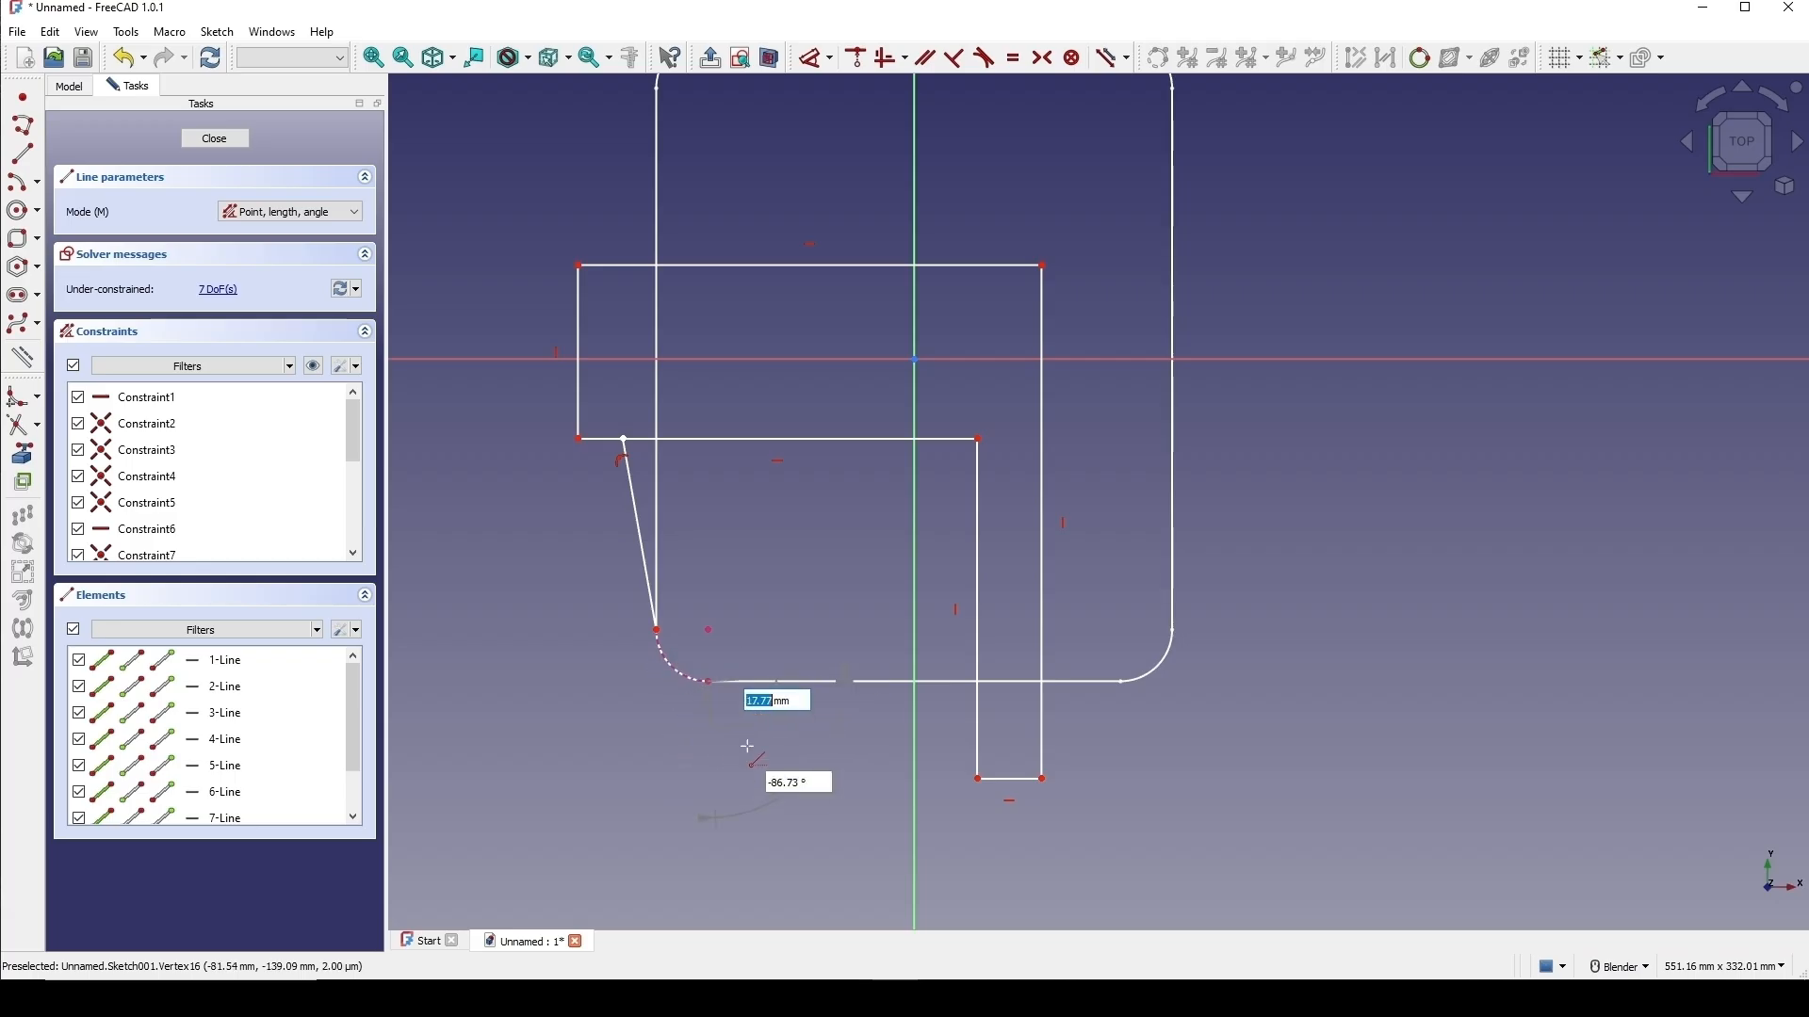
left_click(981, 735)
right_click(1316, 726)
Convert the two new connecting lines to construction geometry.
middle_click_drag(858, 559, 828, 574, "shift")
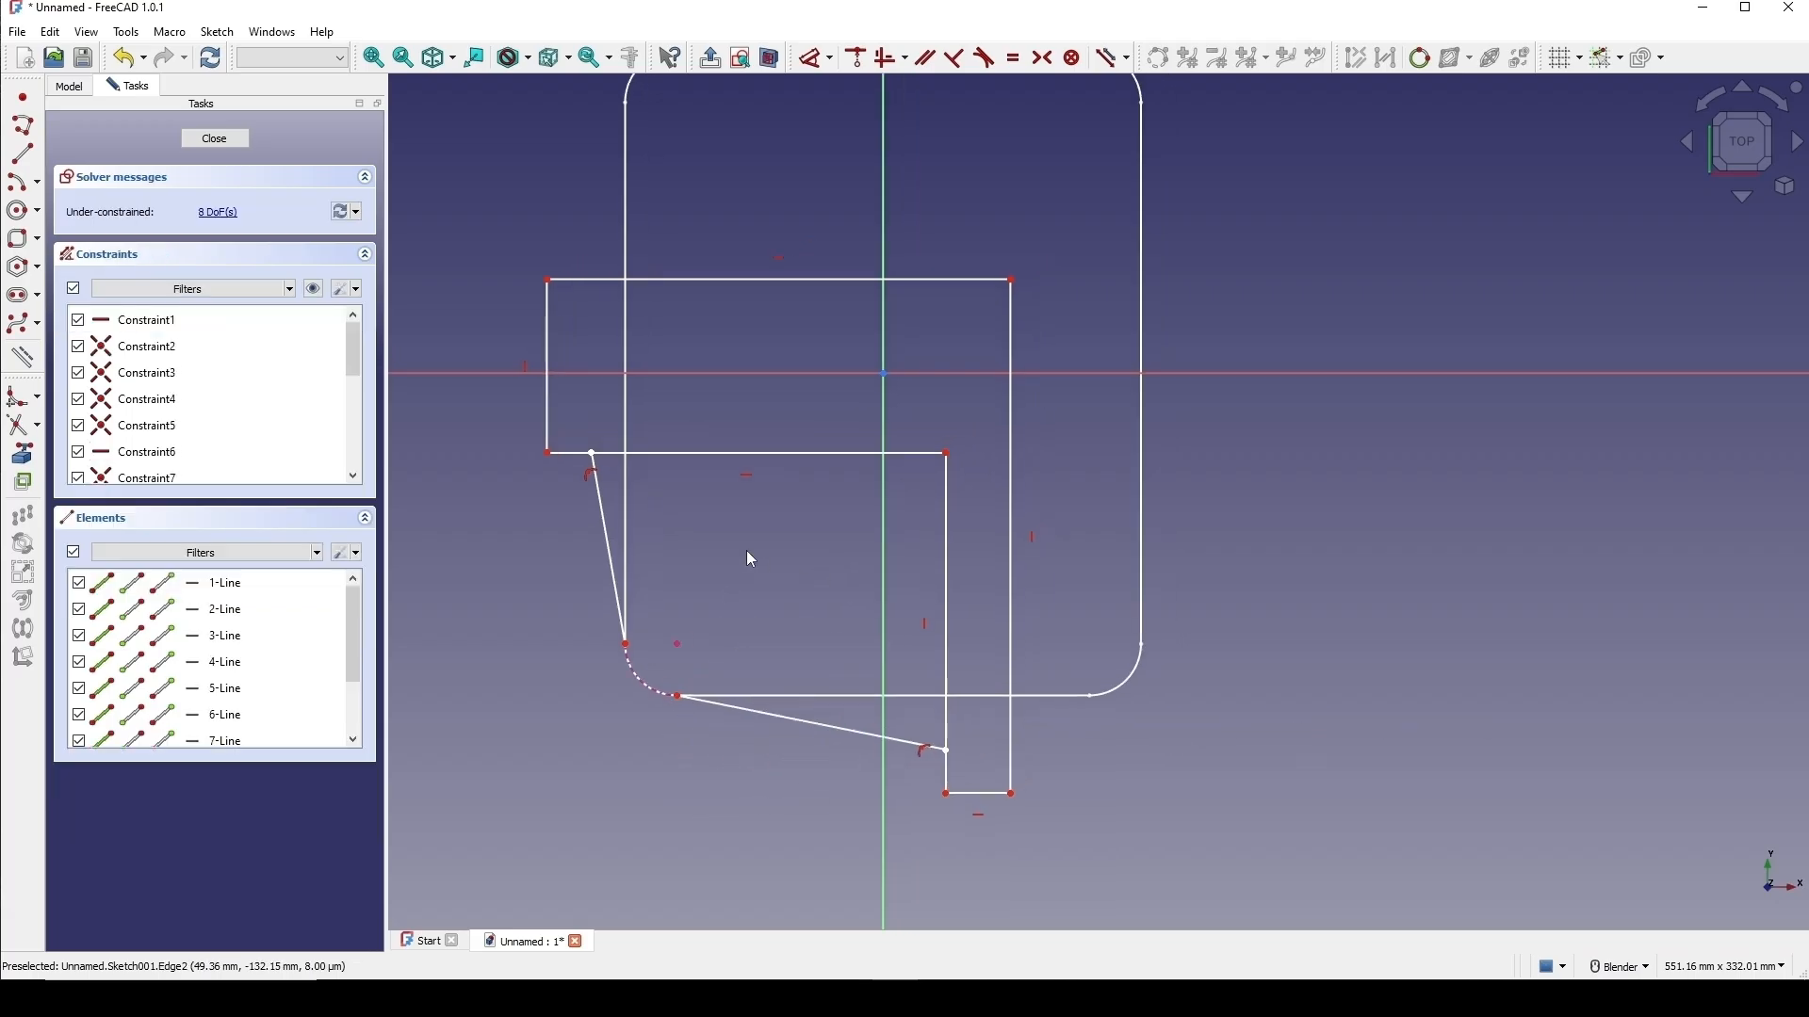
left_click(611, 544)
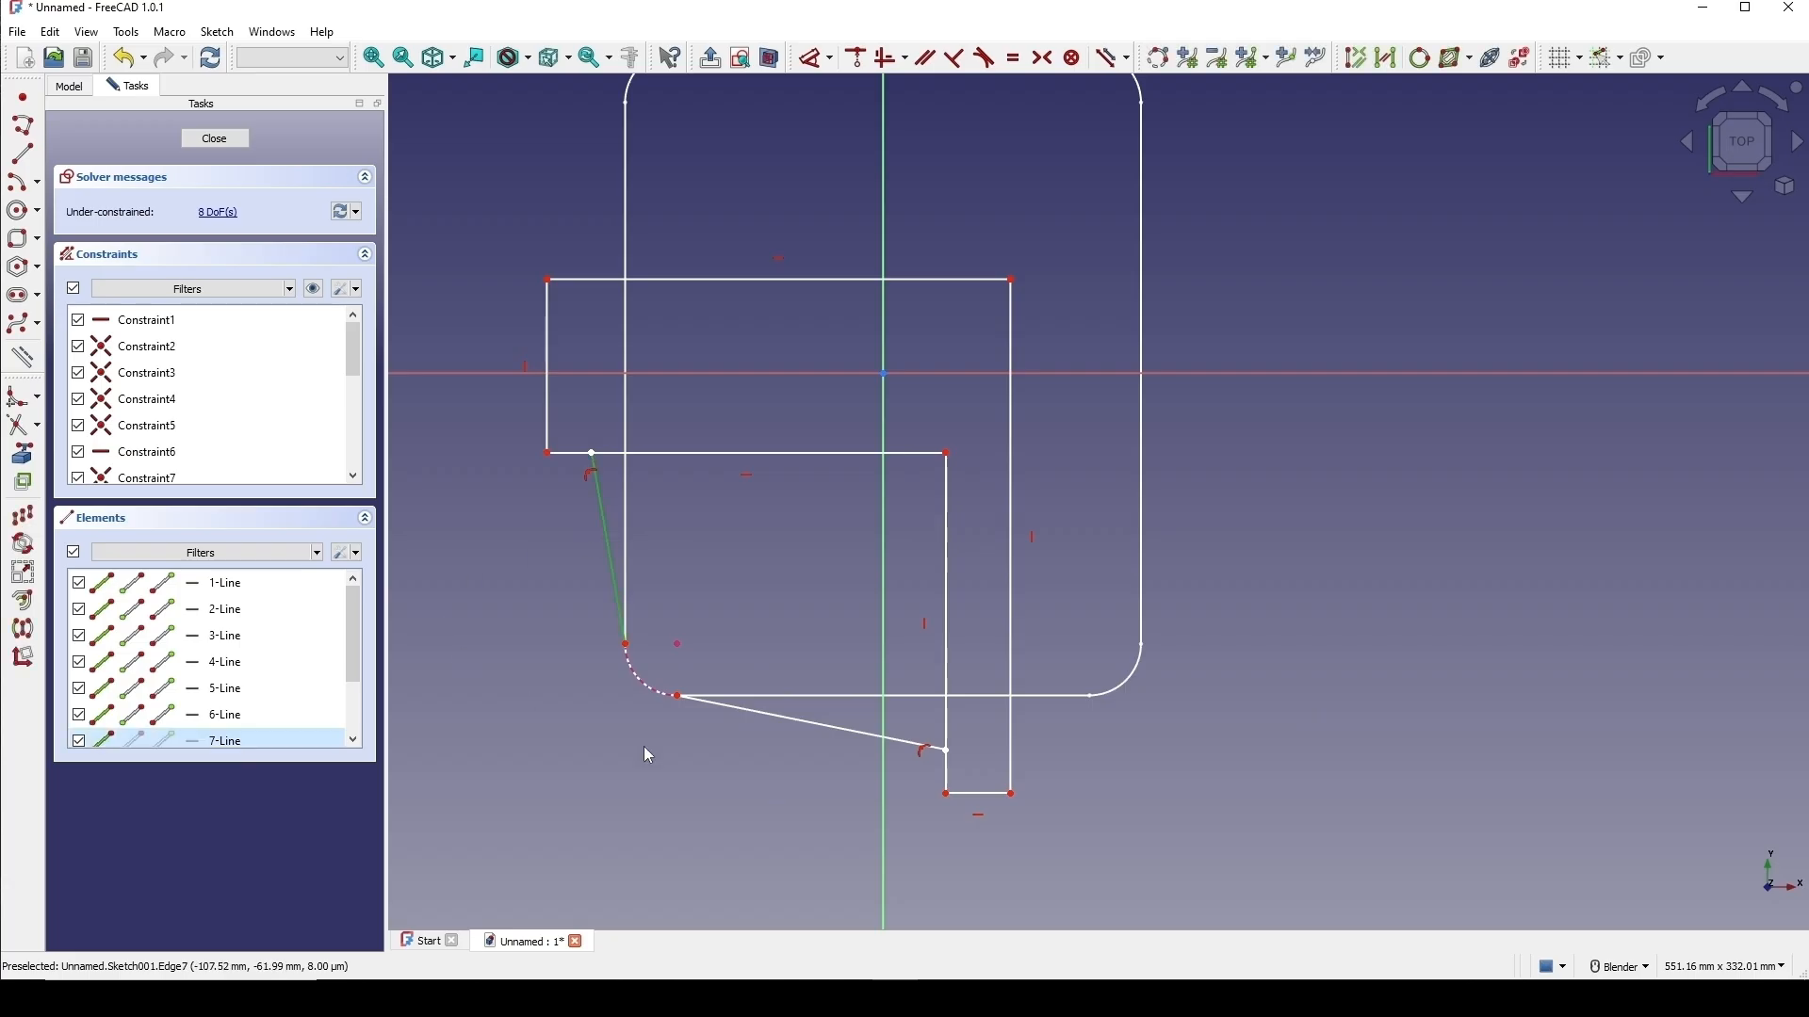
left_click(822, 716)
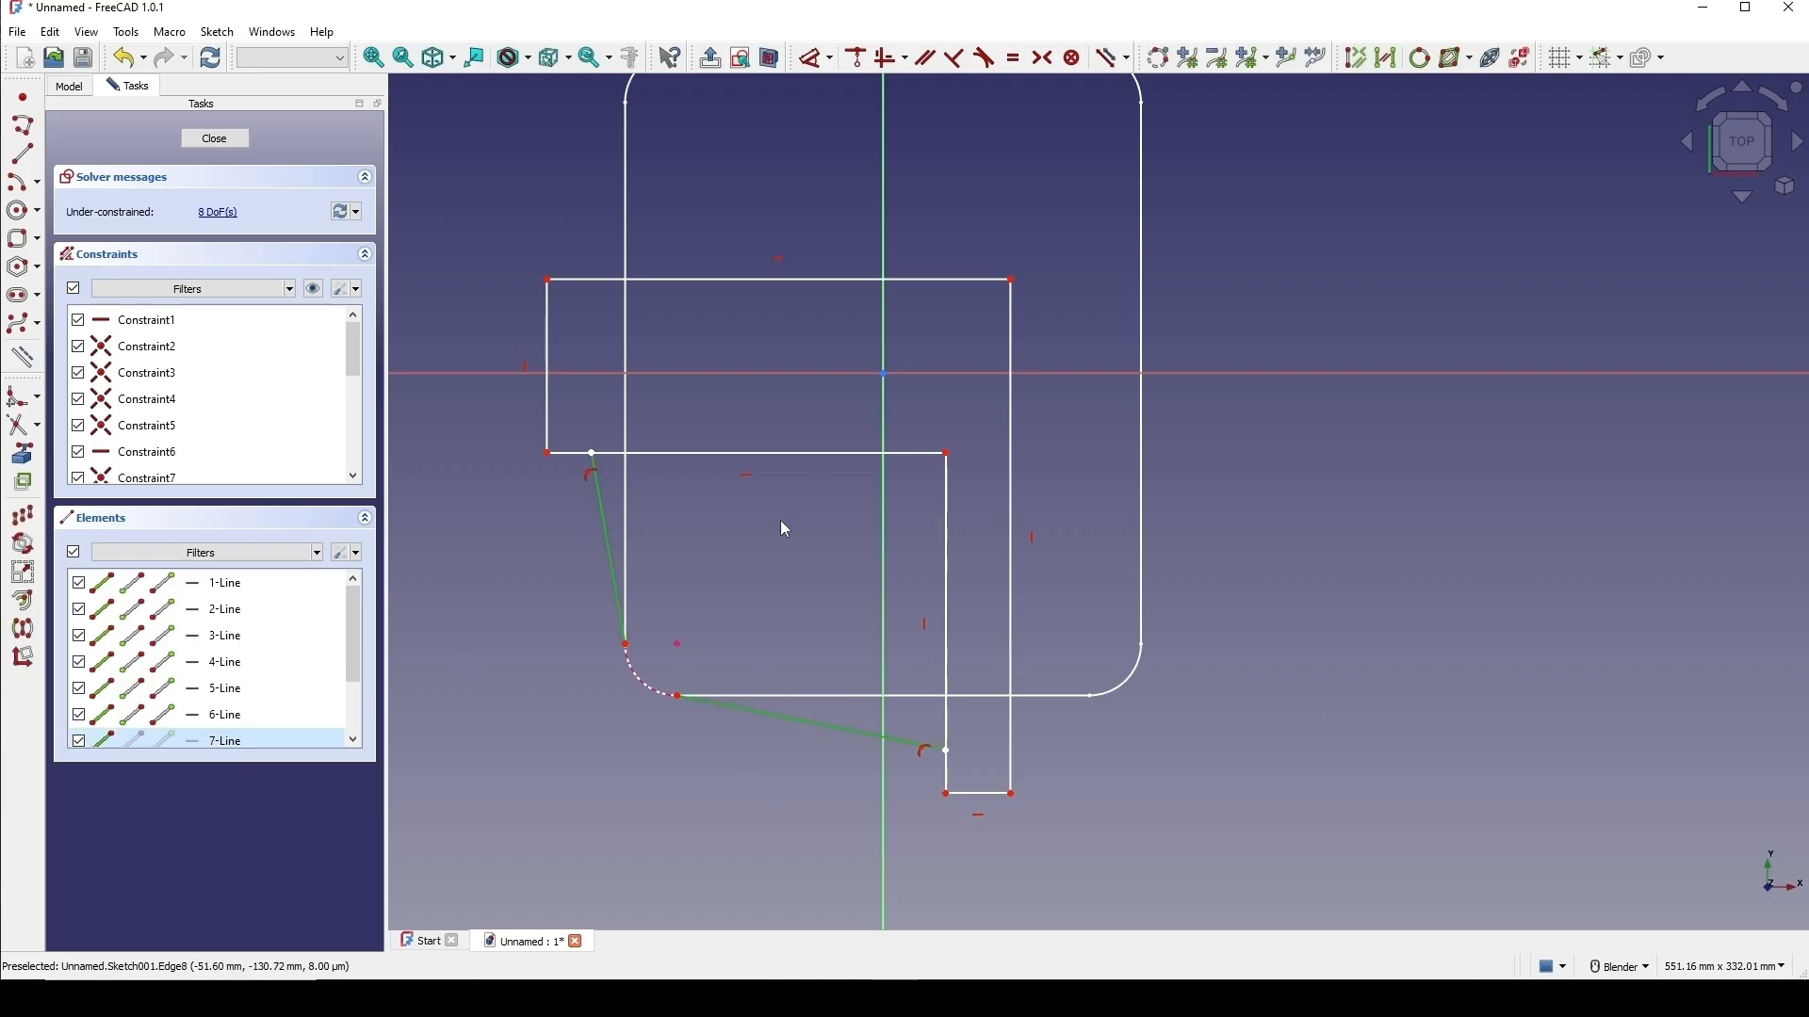
key("g")
key("n")
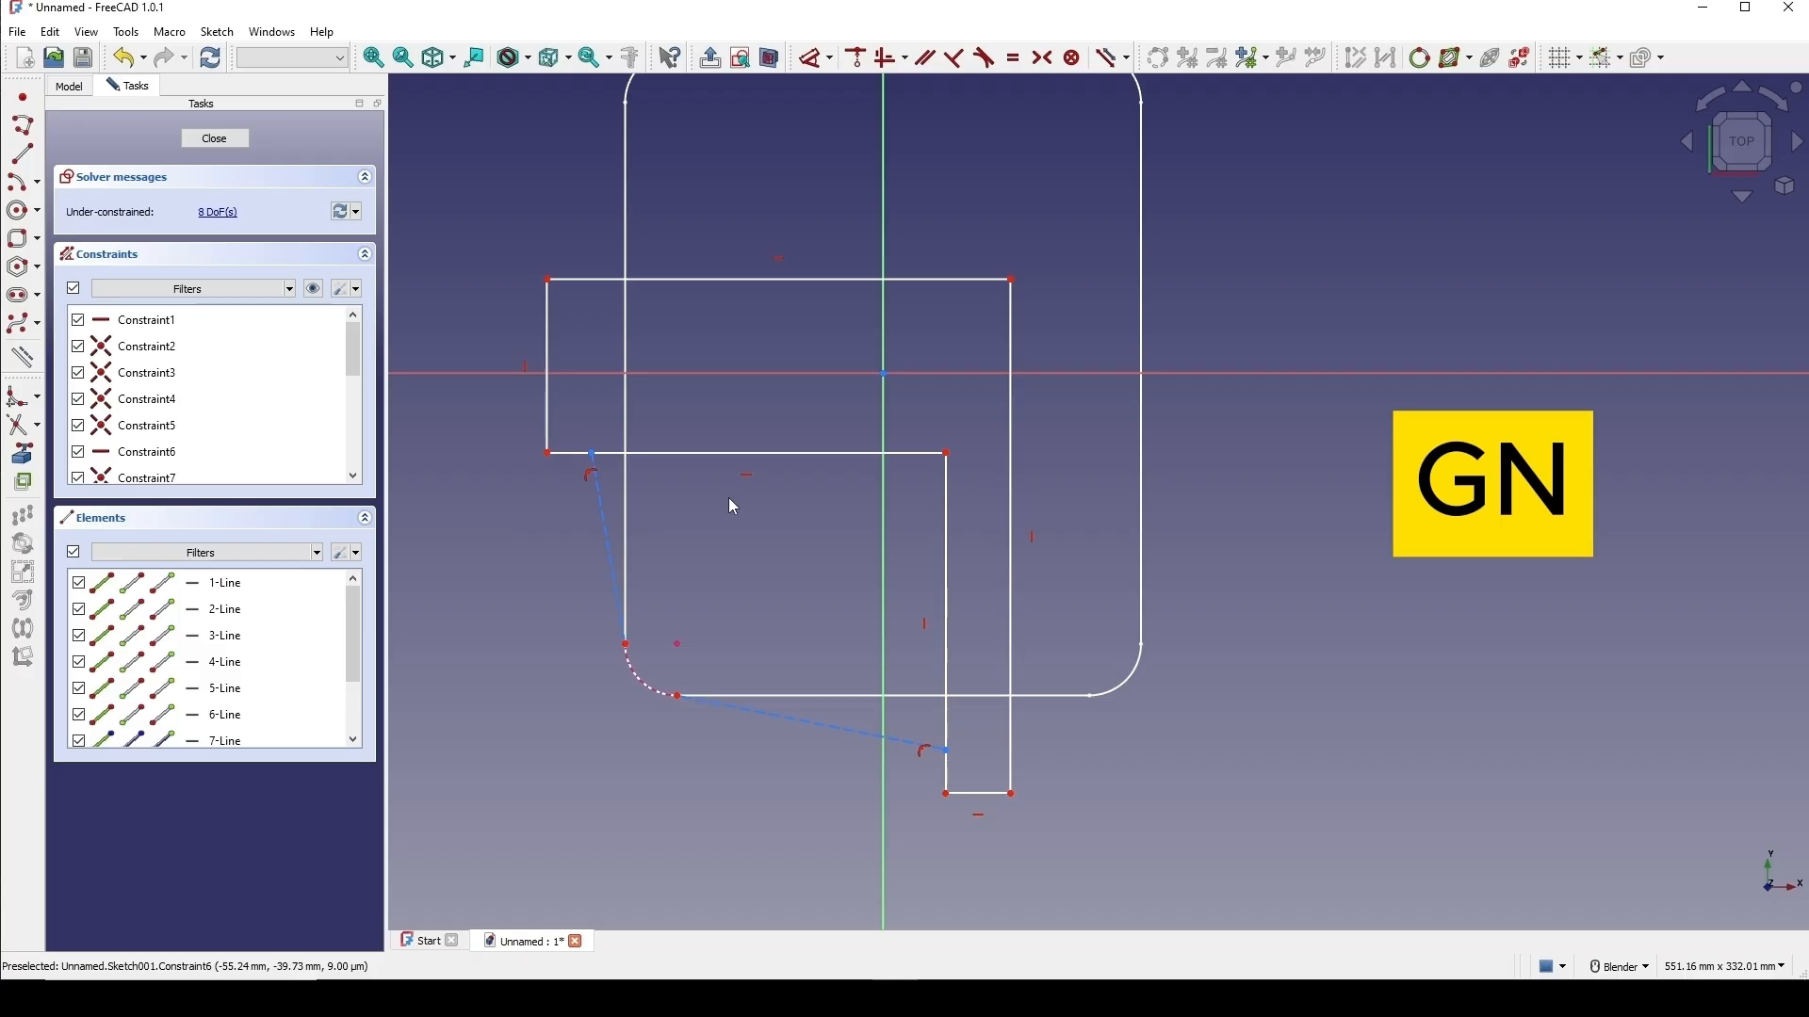
Constrain the upper construction line vertical and the lower construction line horizontal so they follow the base outline.
middle_click_drag(713, 509, 703, 521, "shift")
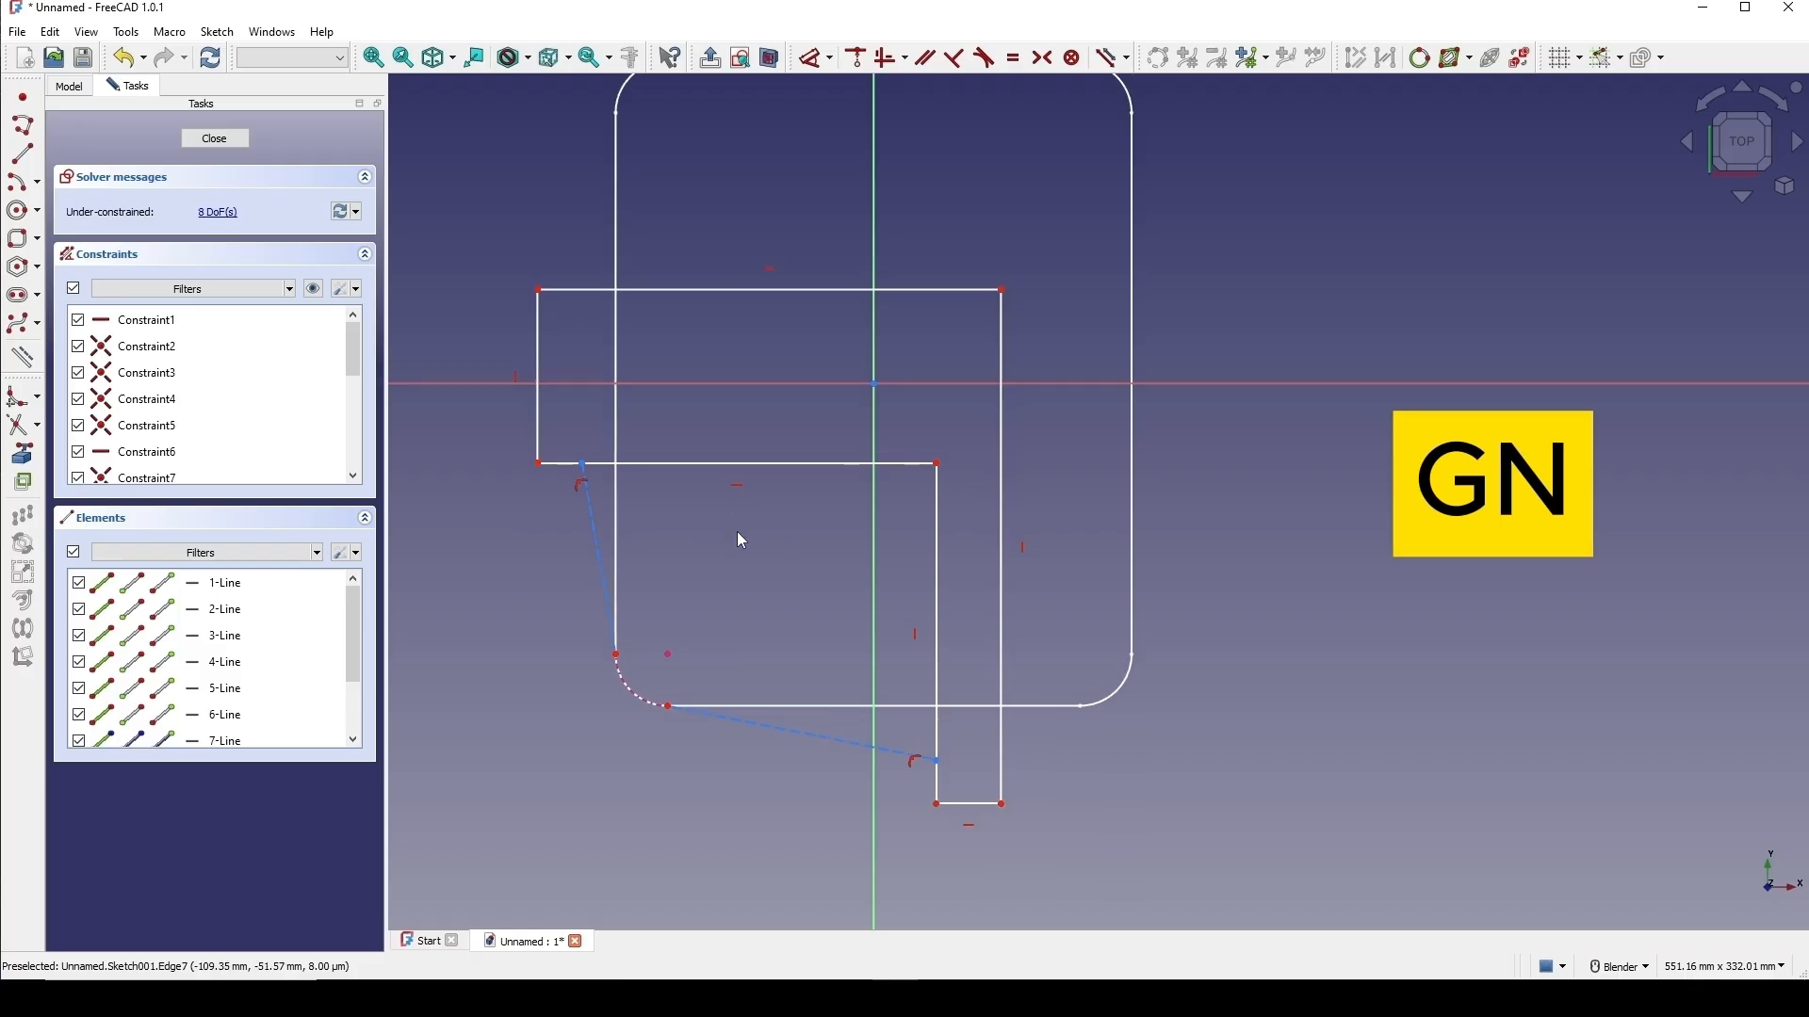
left_click(607, 550)
key("a")
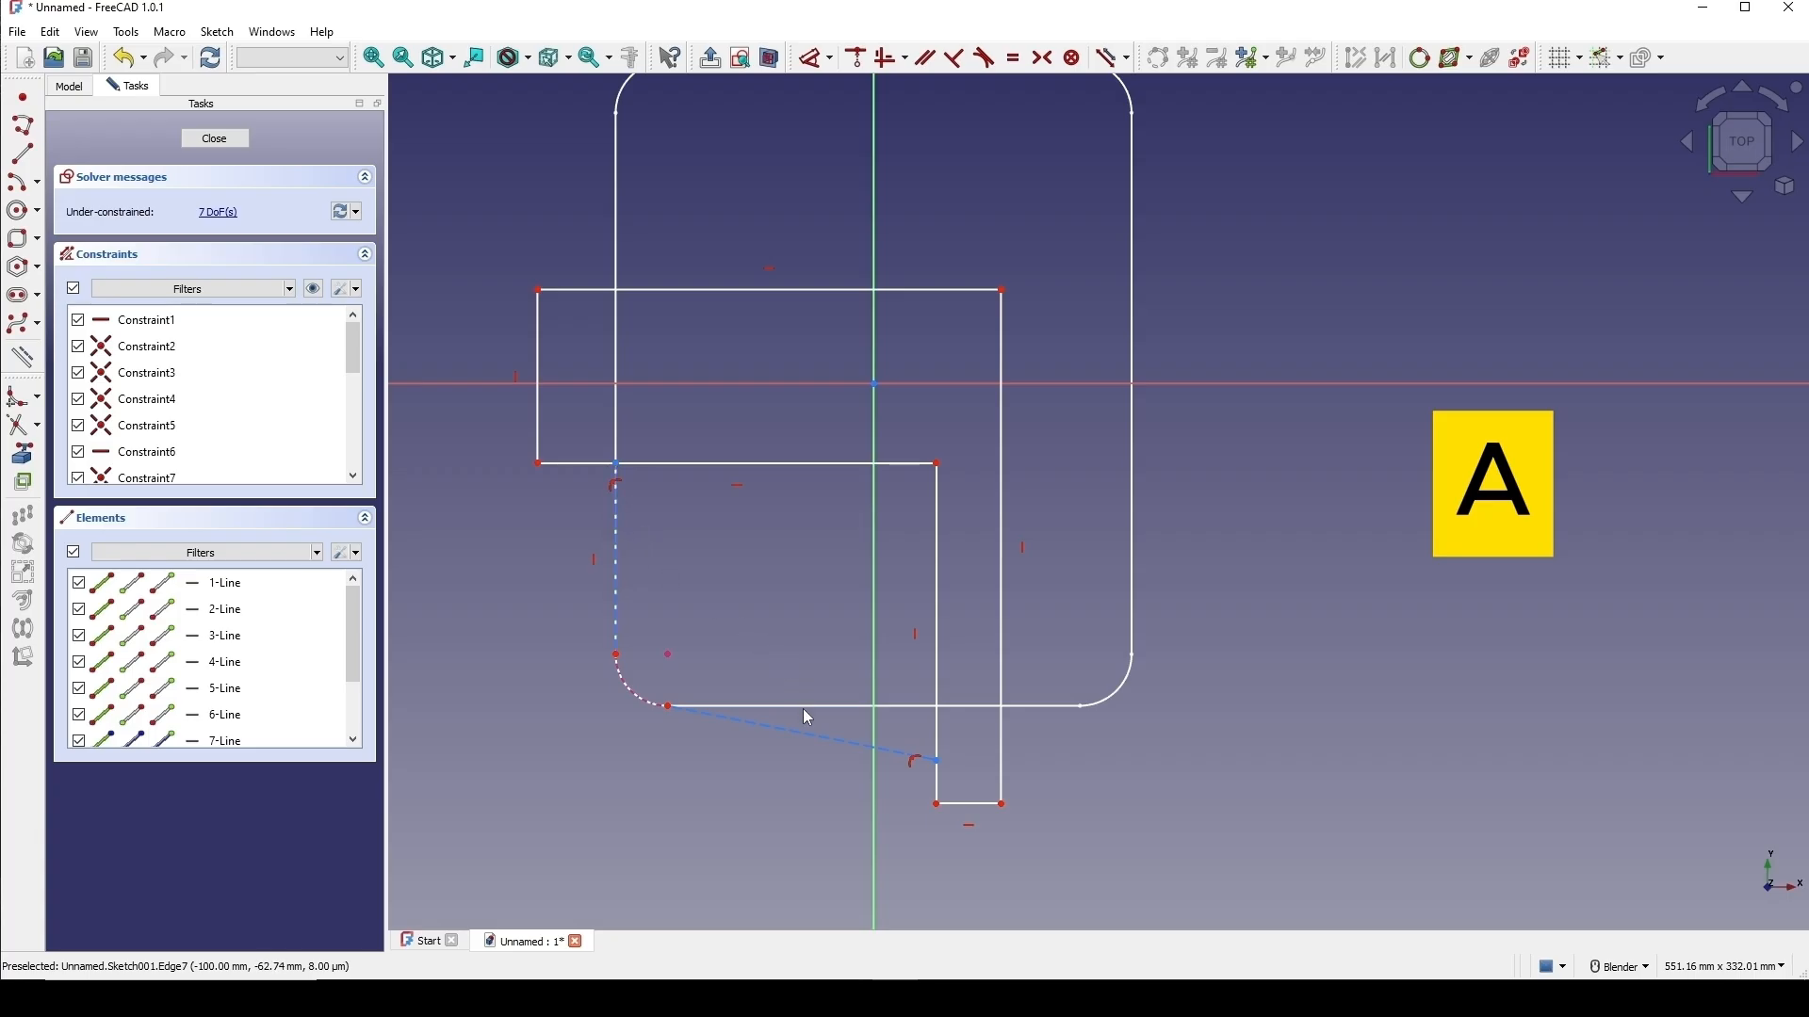
left_click(808, 732)
key("a")
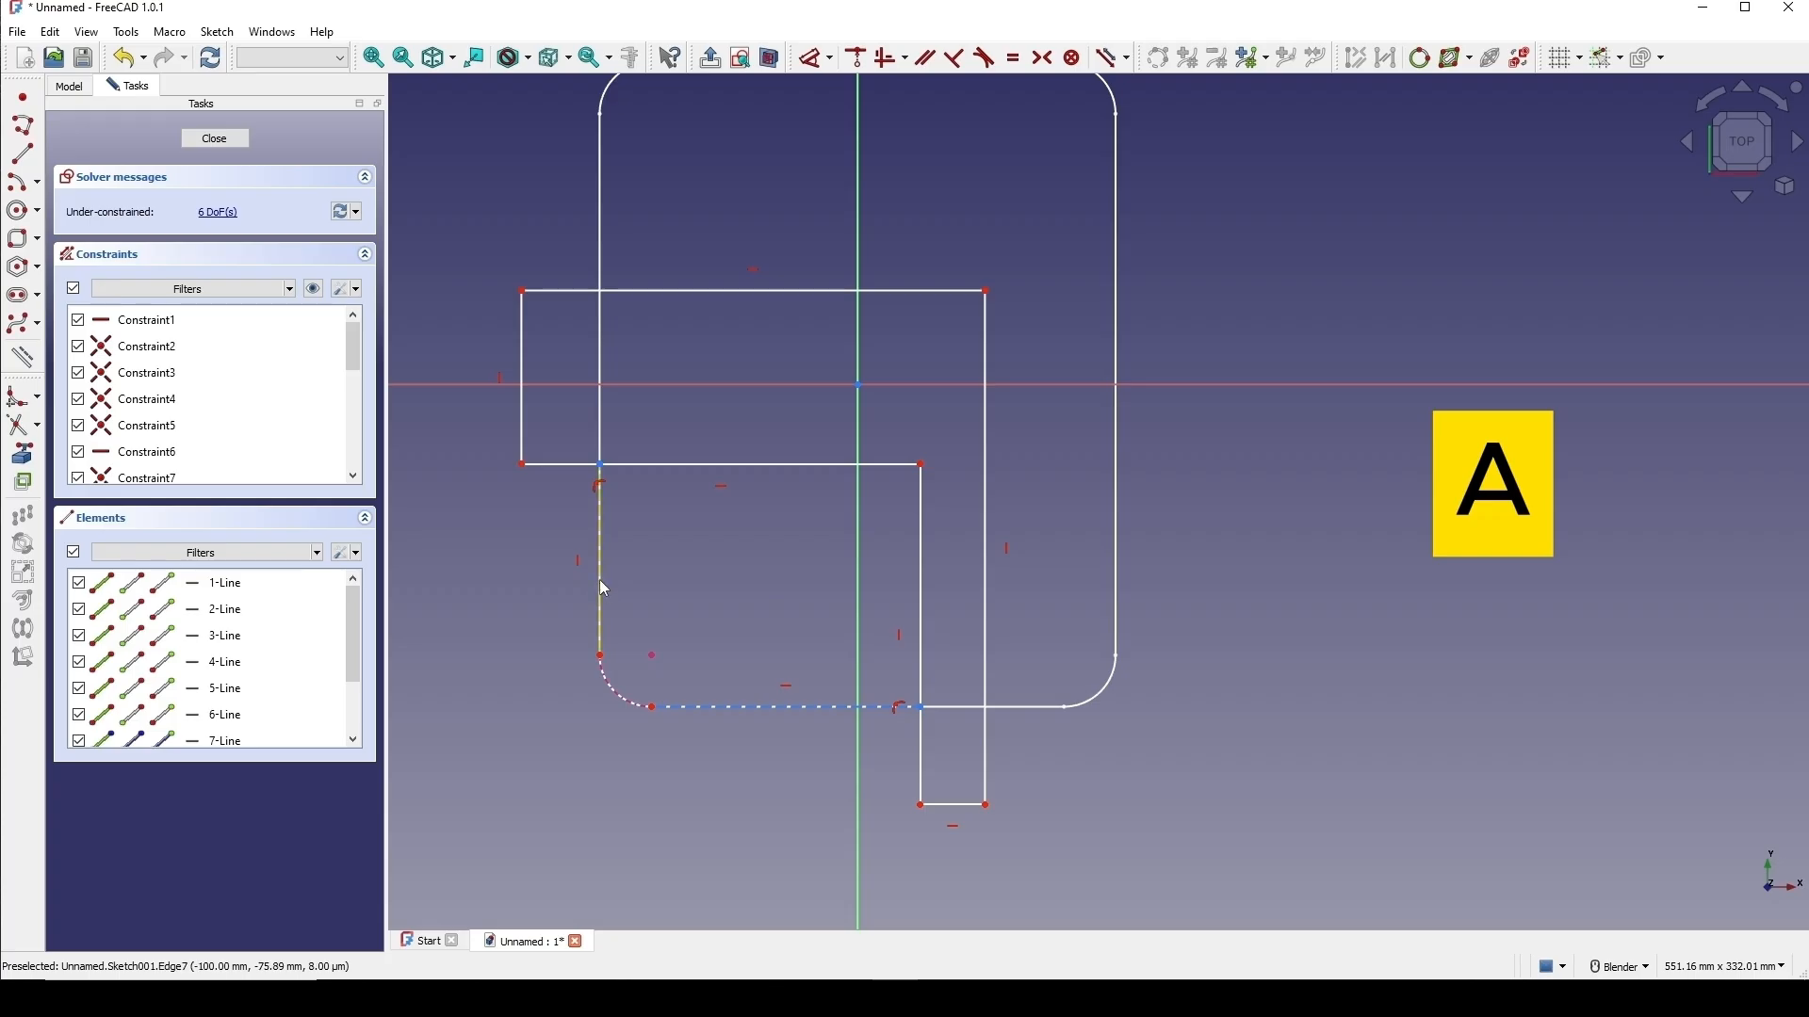
Dimension the vertical construction line's length and set it to 45 mm.
left_click(599, 579)
left_click(538, 589)
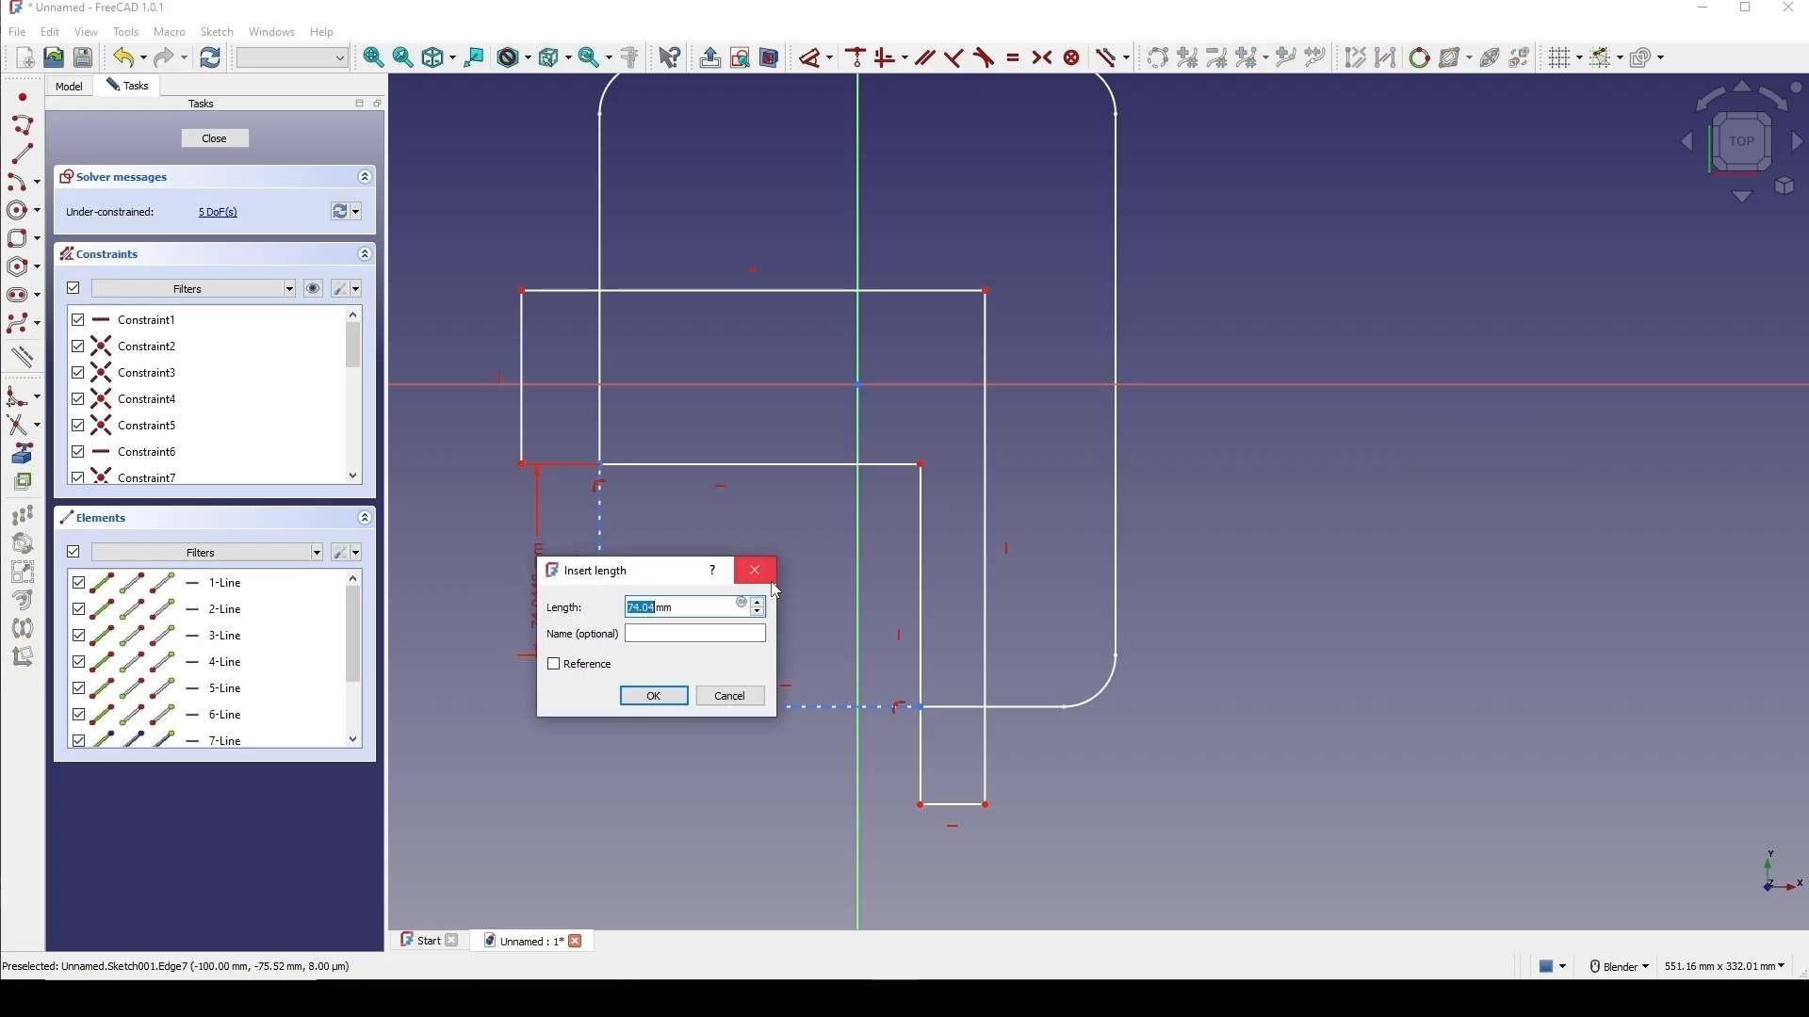
type("45")
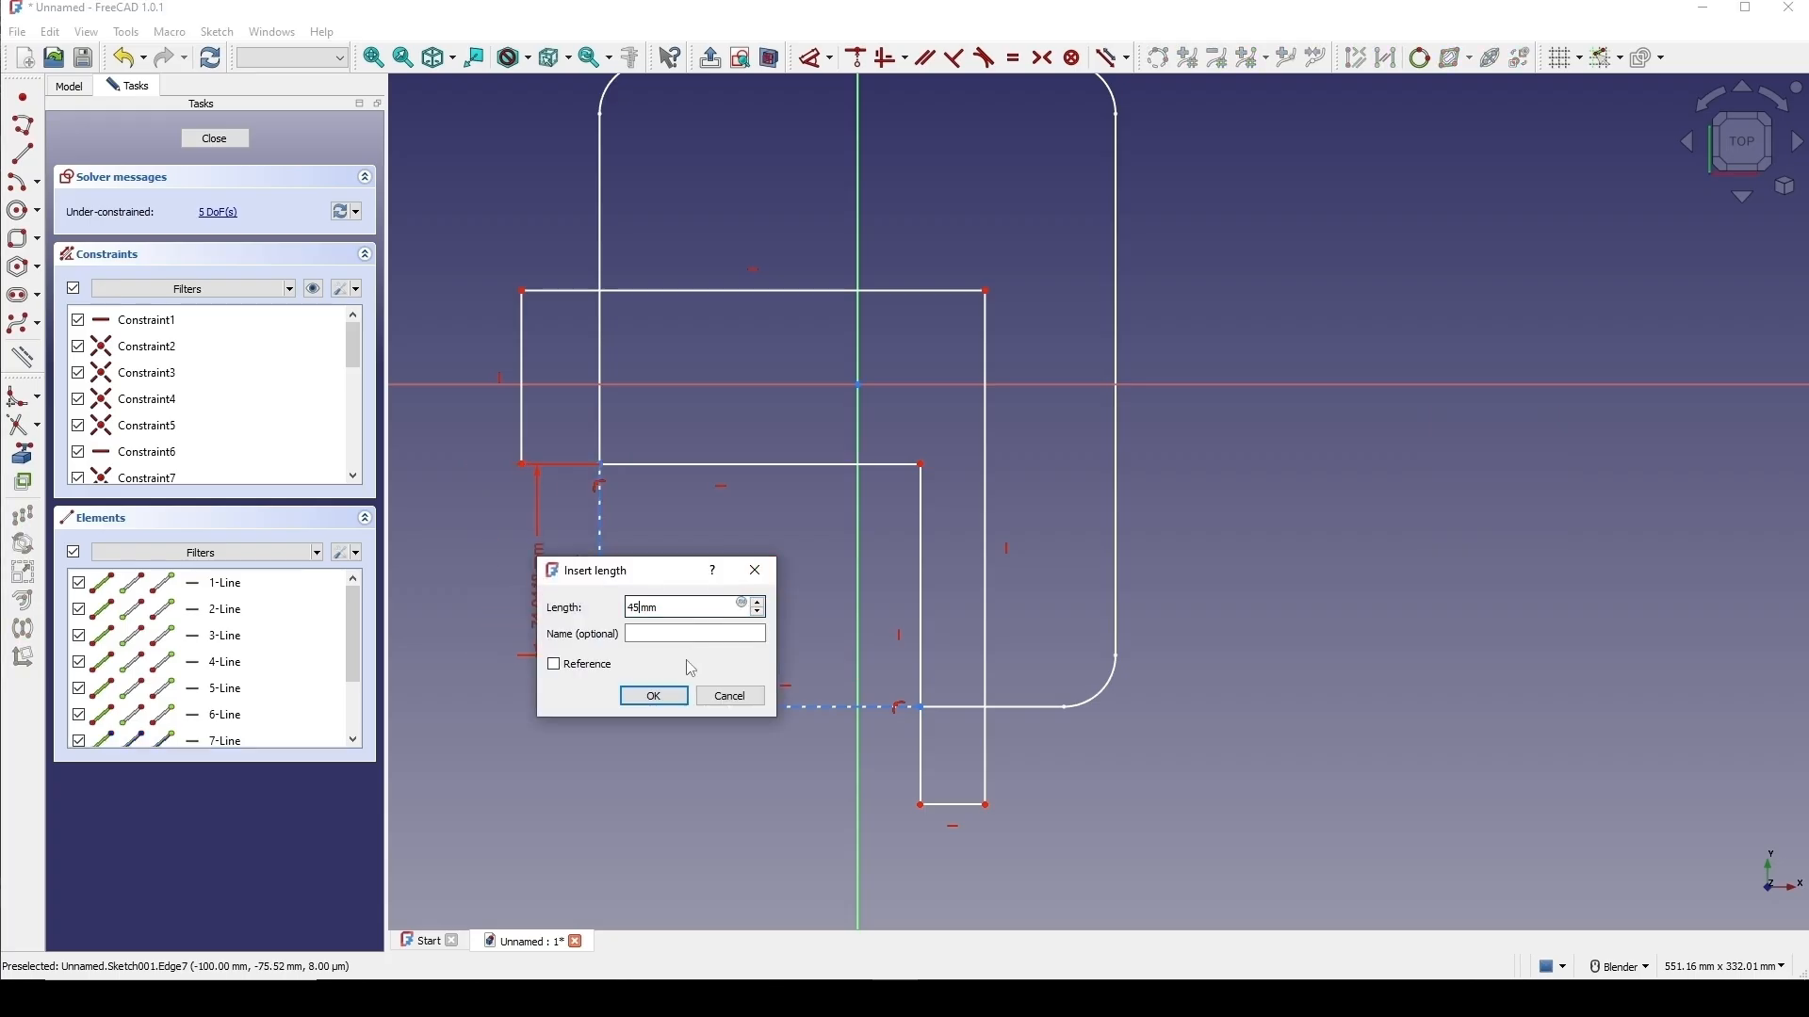
left_click(654, 697)
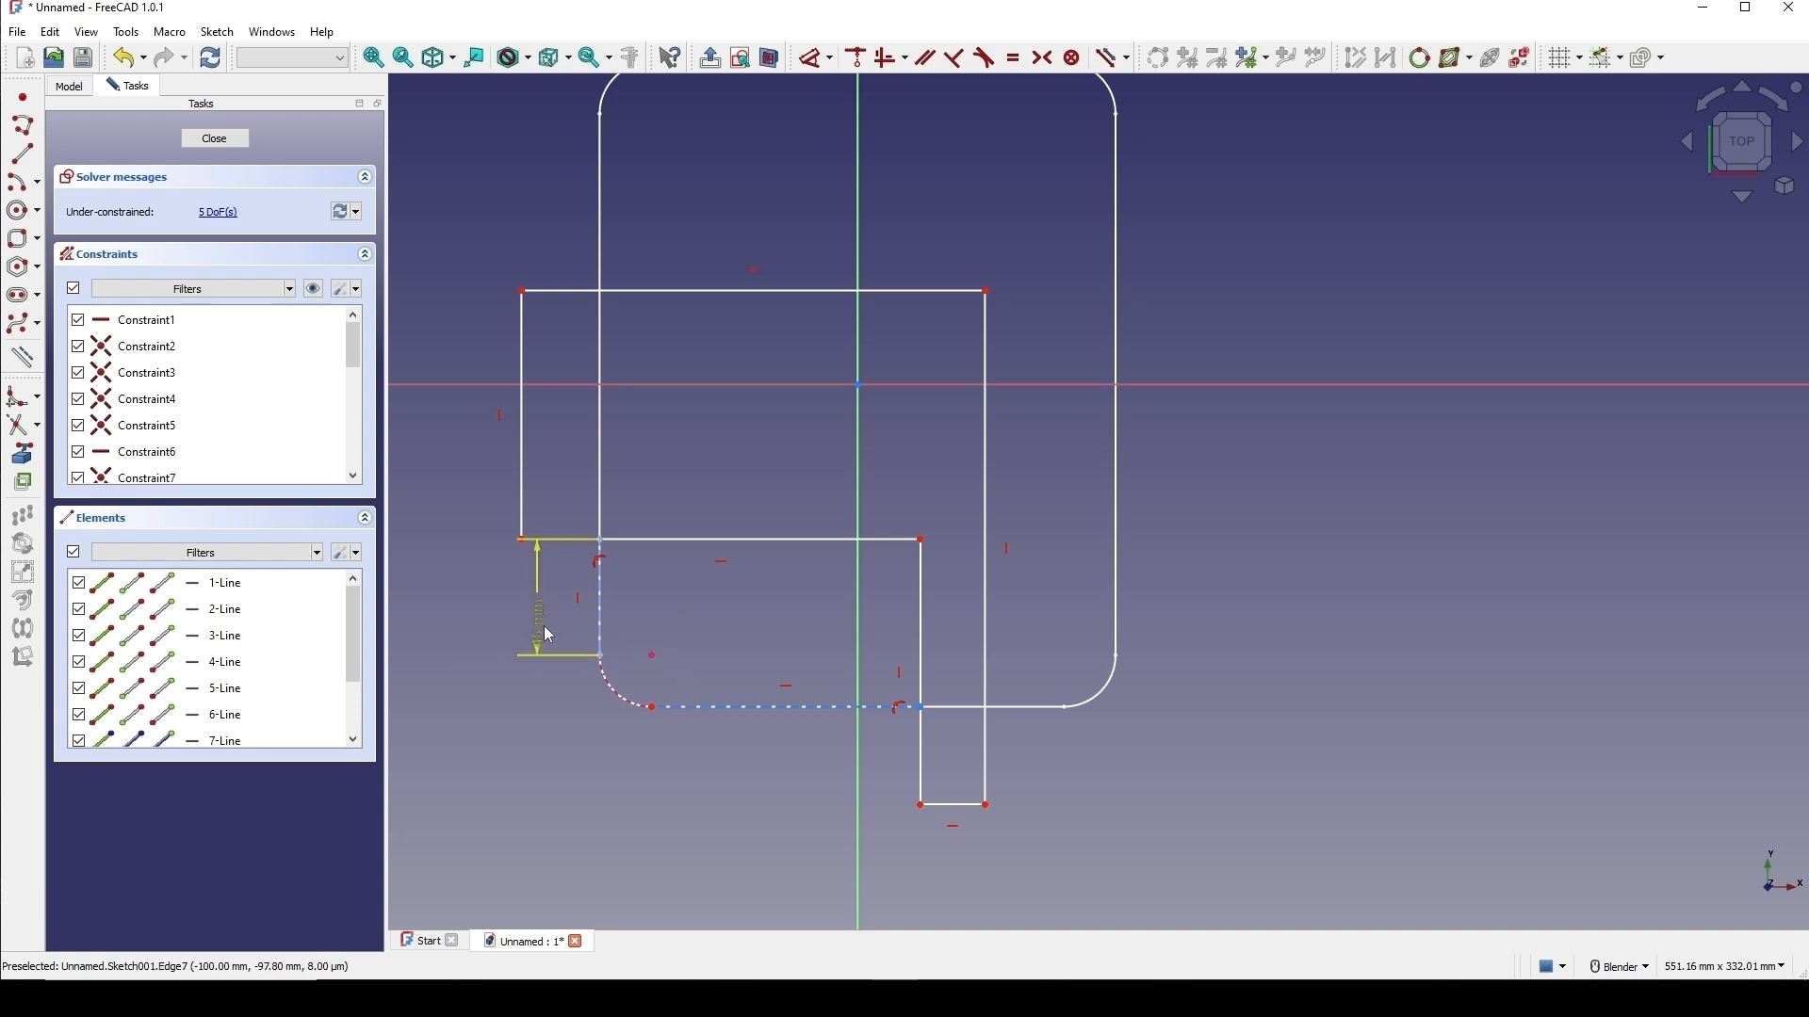
Constrain both construction lines and the end edges of the L-shape's two legs to equal length.
middle_click_drag(686, 593, 676, 569, "shift")
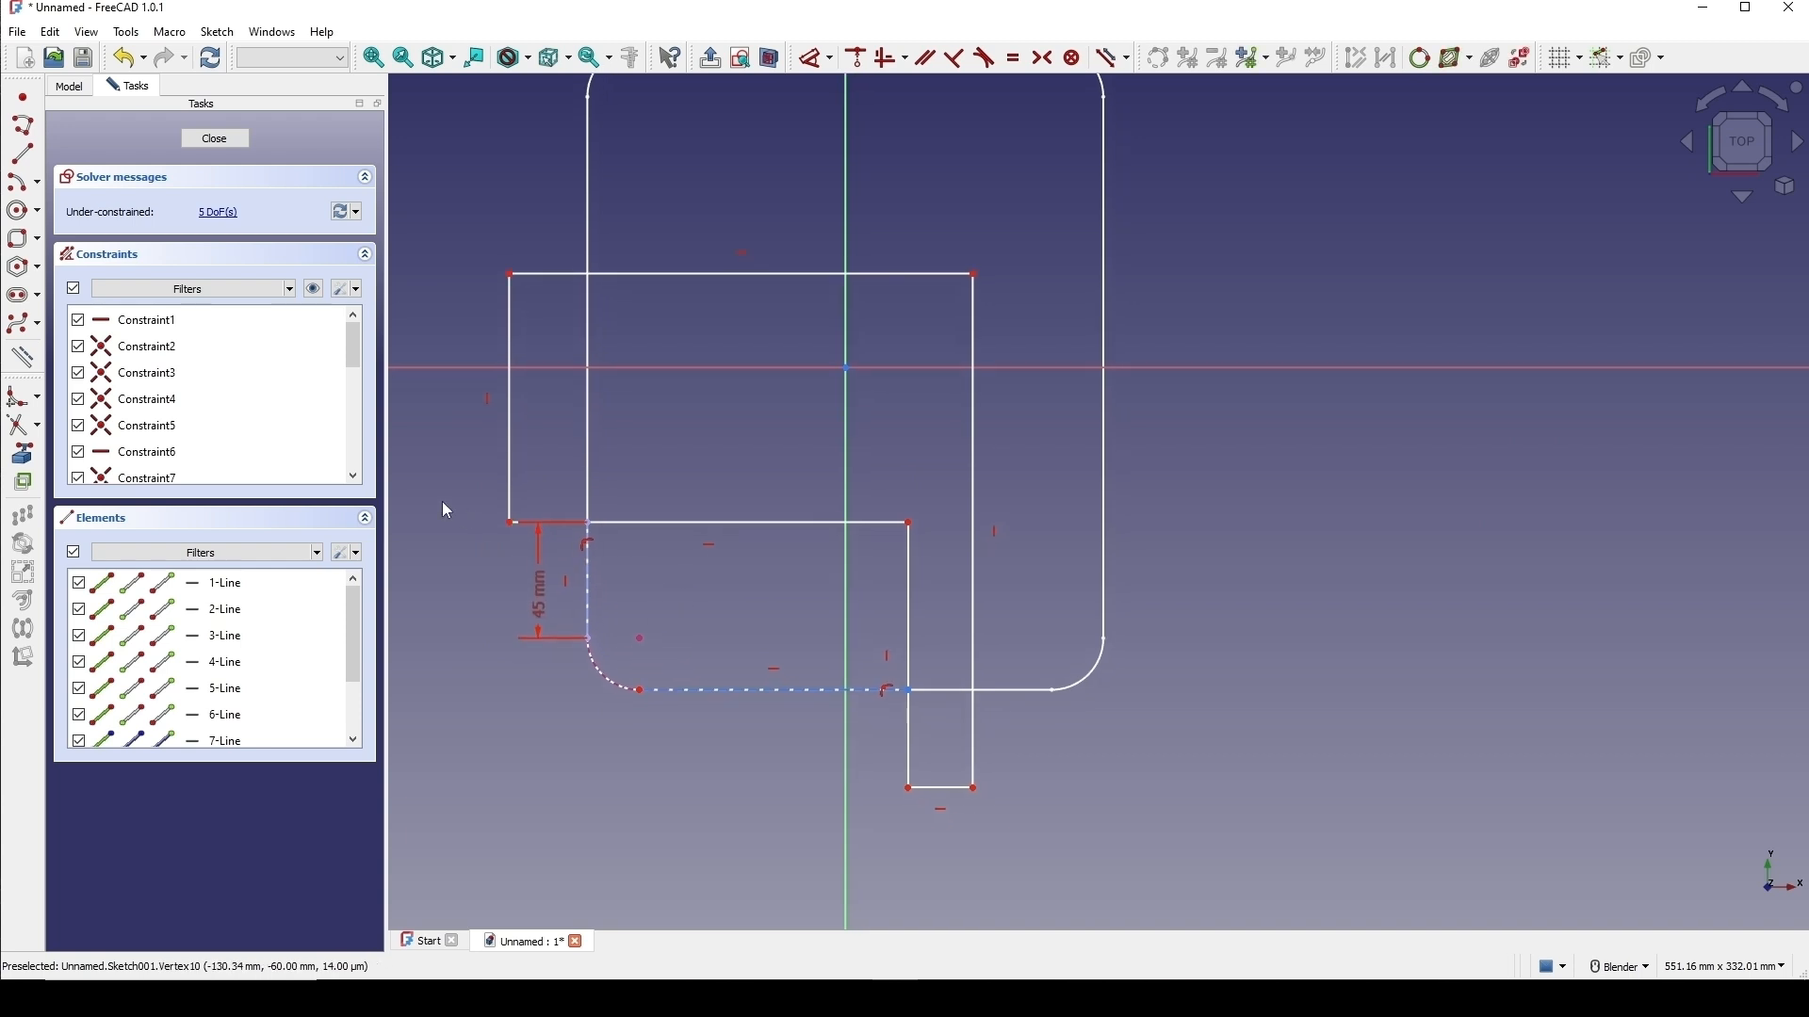
left_click(507, 415)
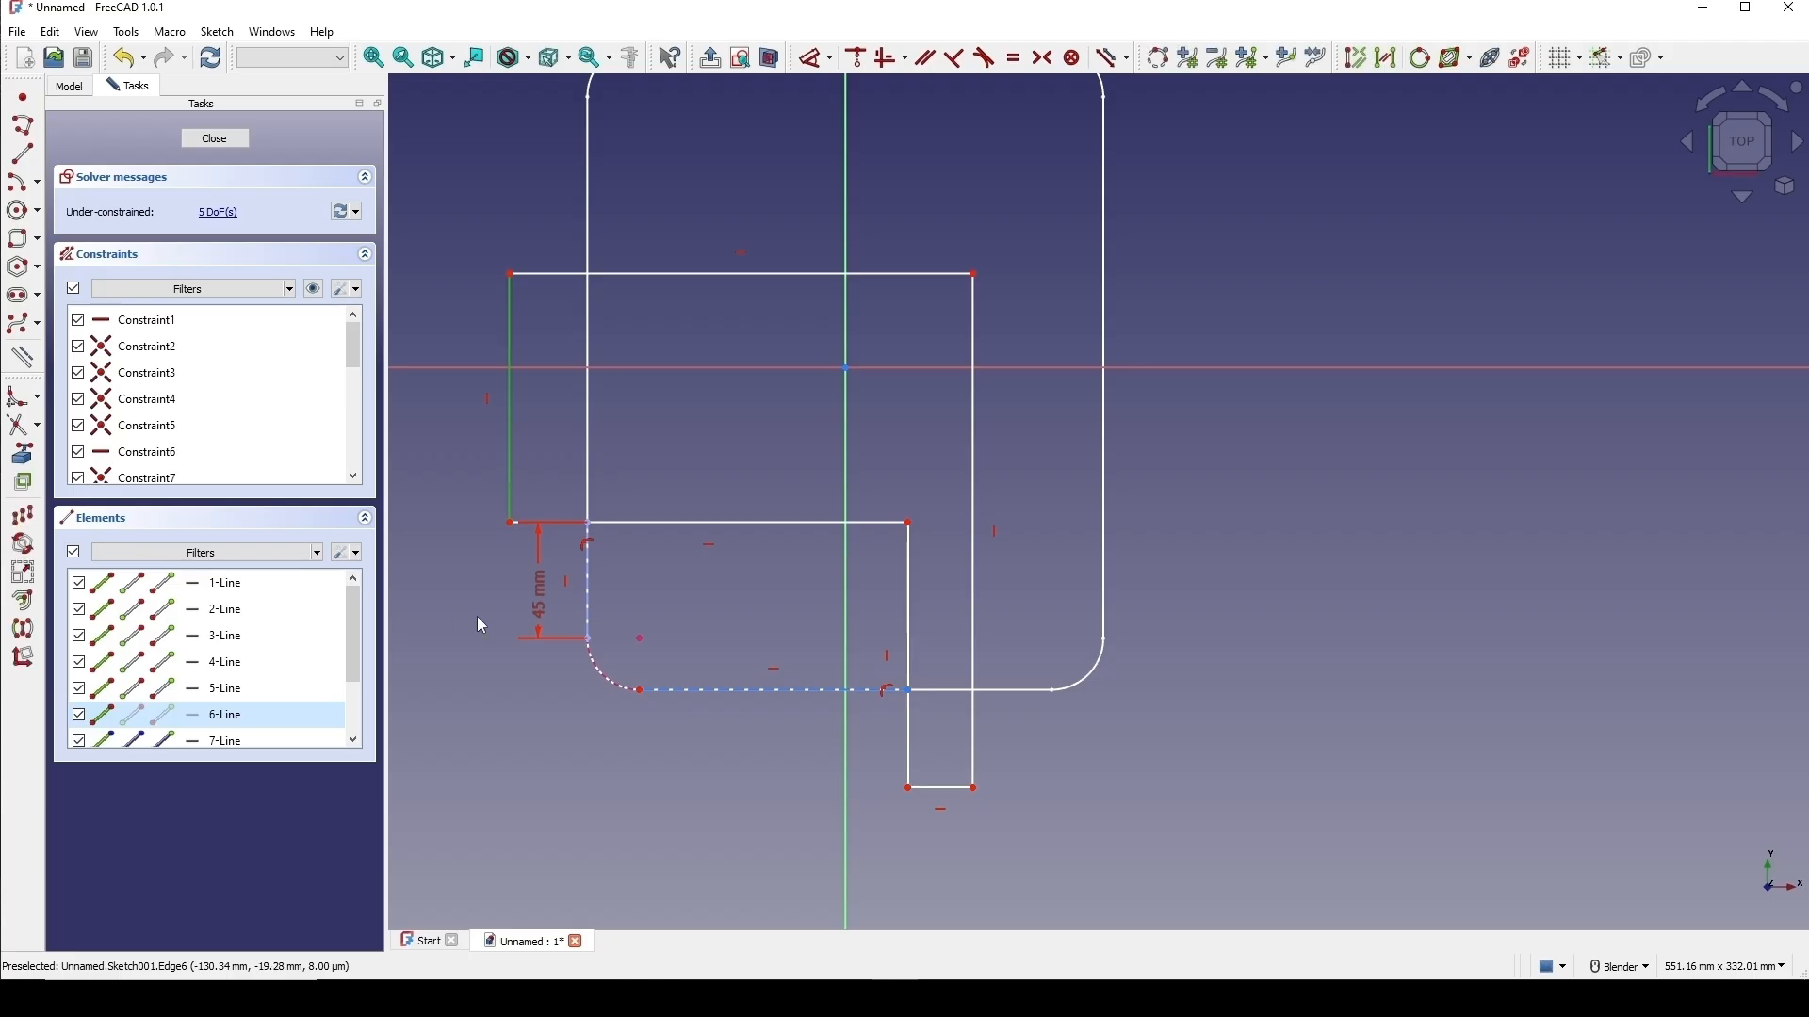
left_click(757, 689)
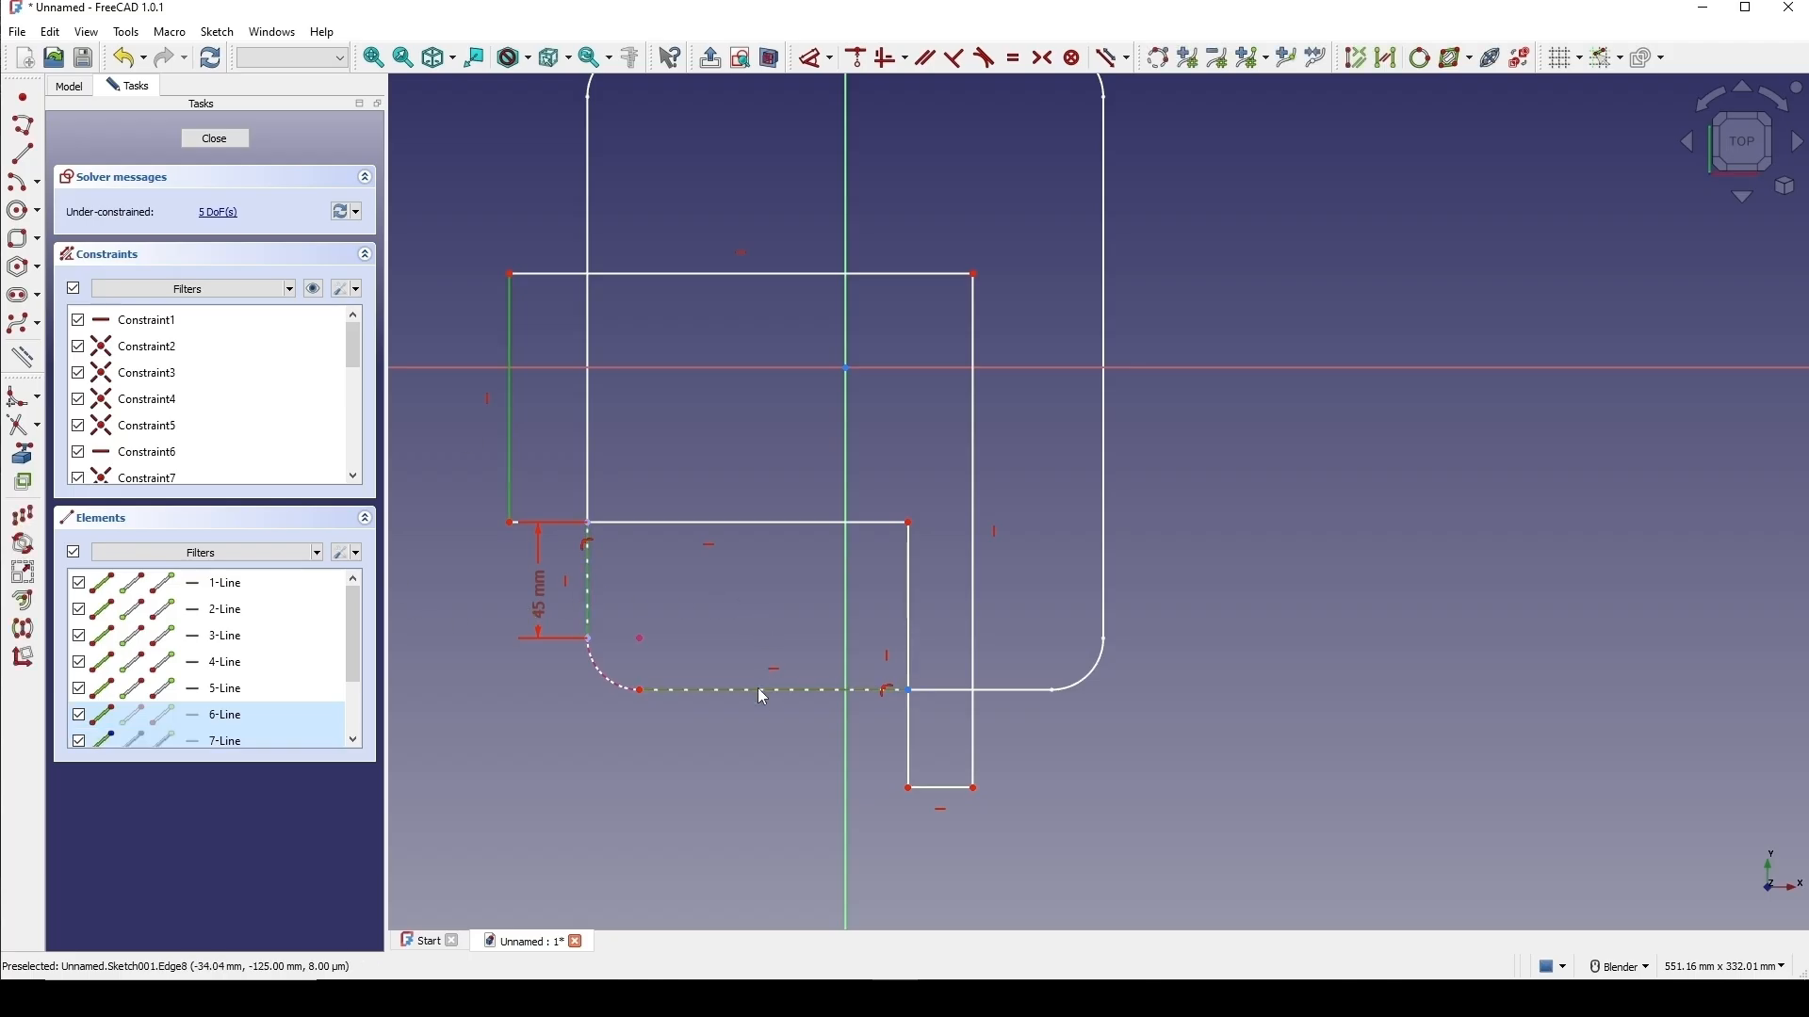
left_click(940, 787)
key("e")
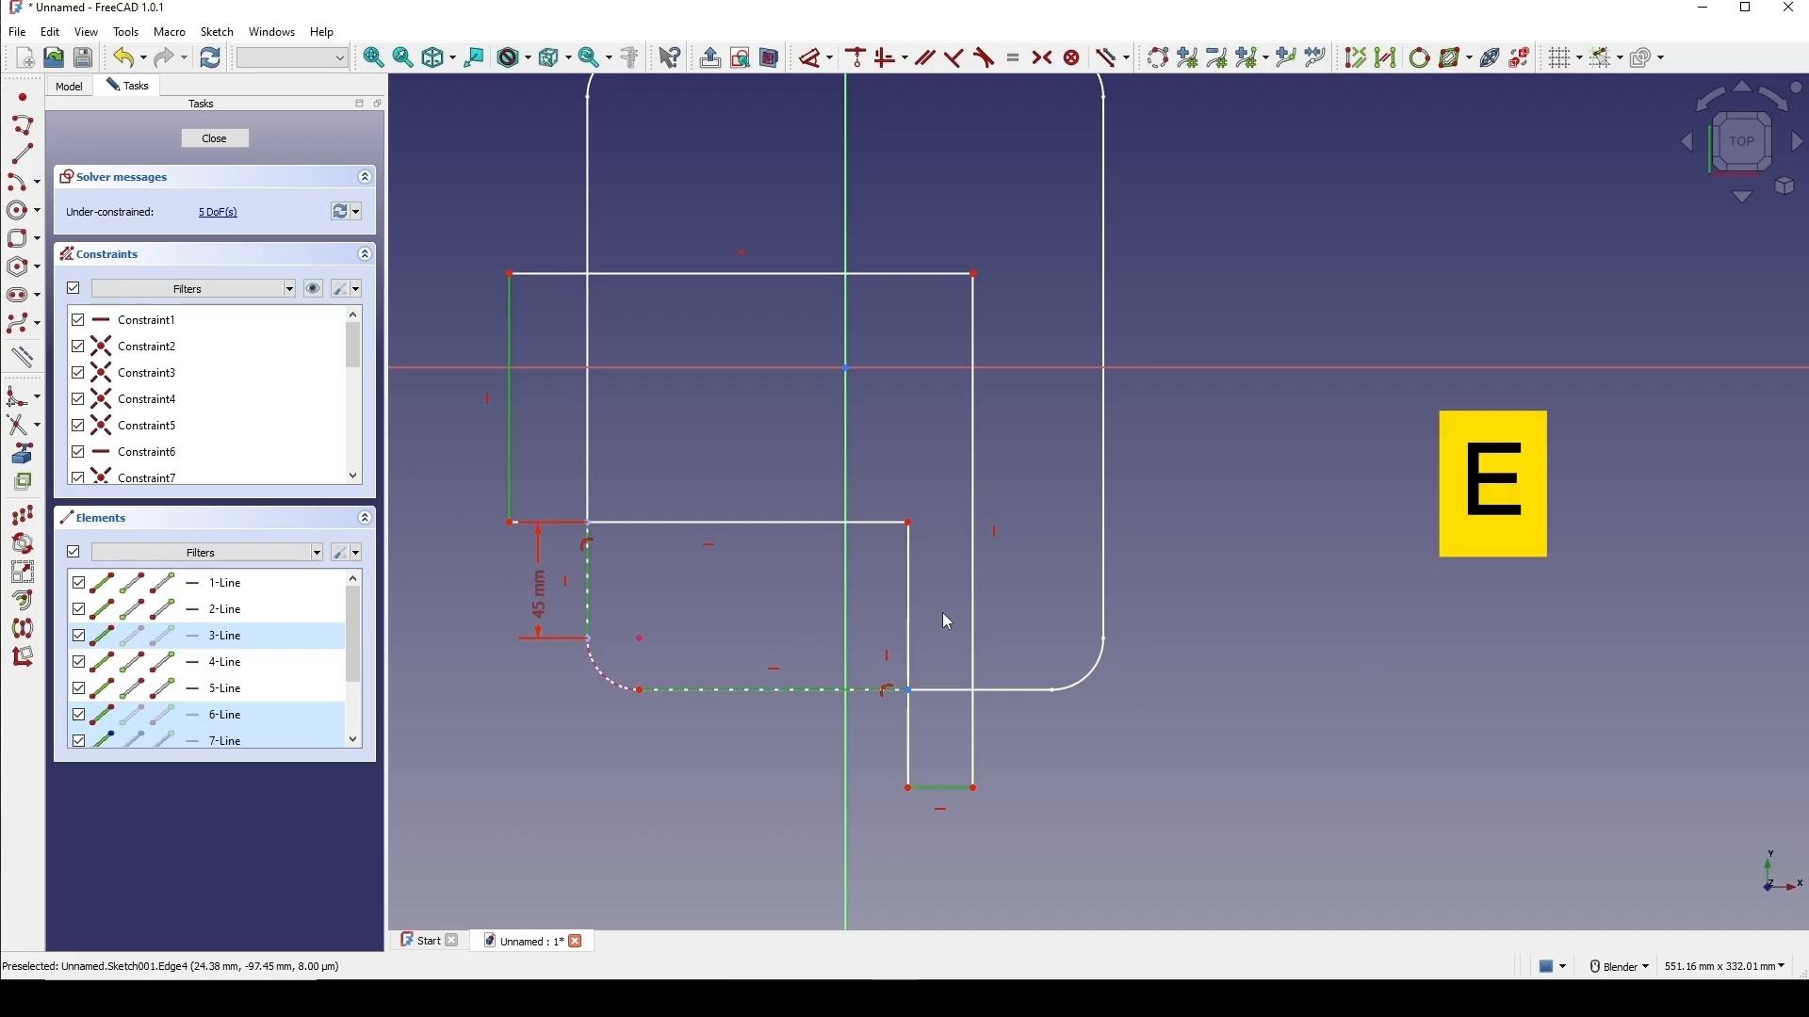
Extend the L-shape's lower leg slightly downward and its left leg further outward, and close the sketch.
scroll(915, 603, "down", 2)
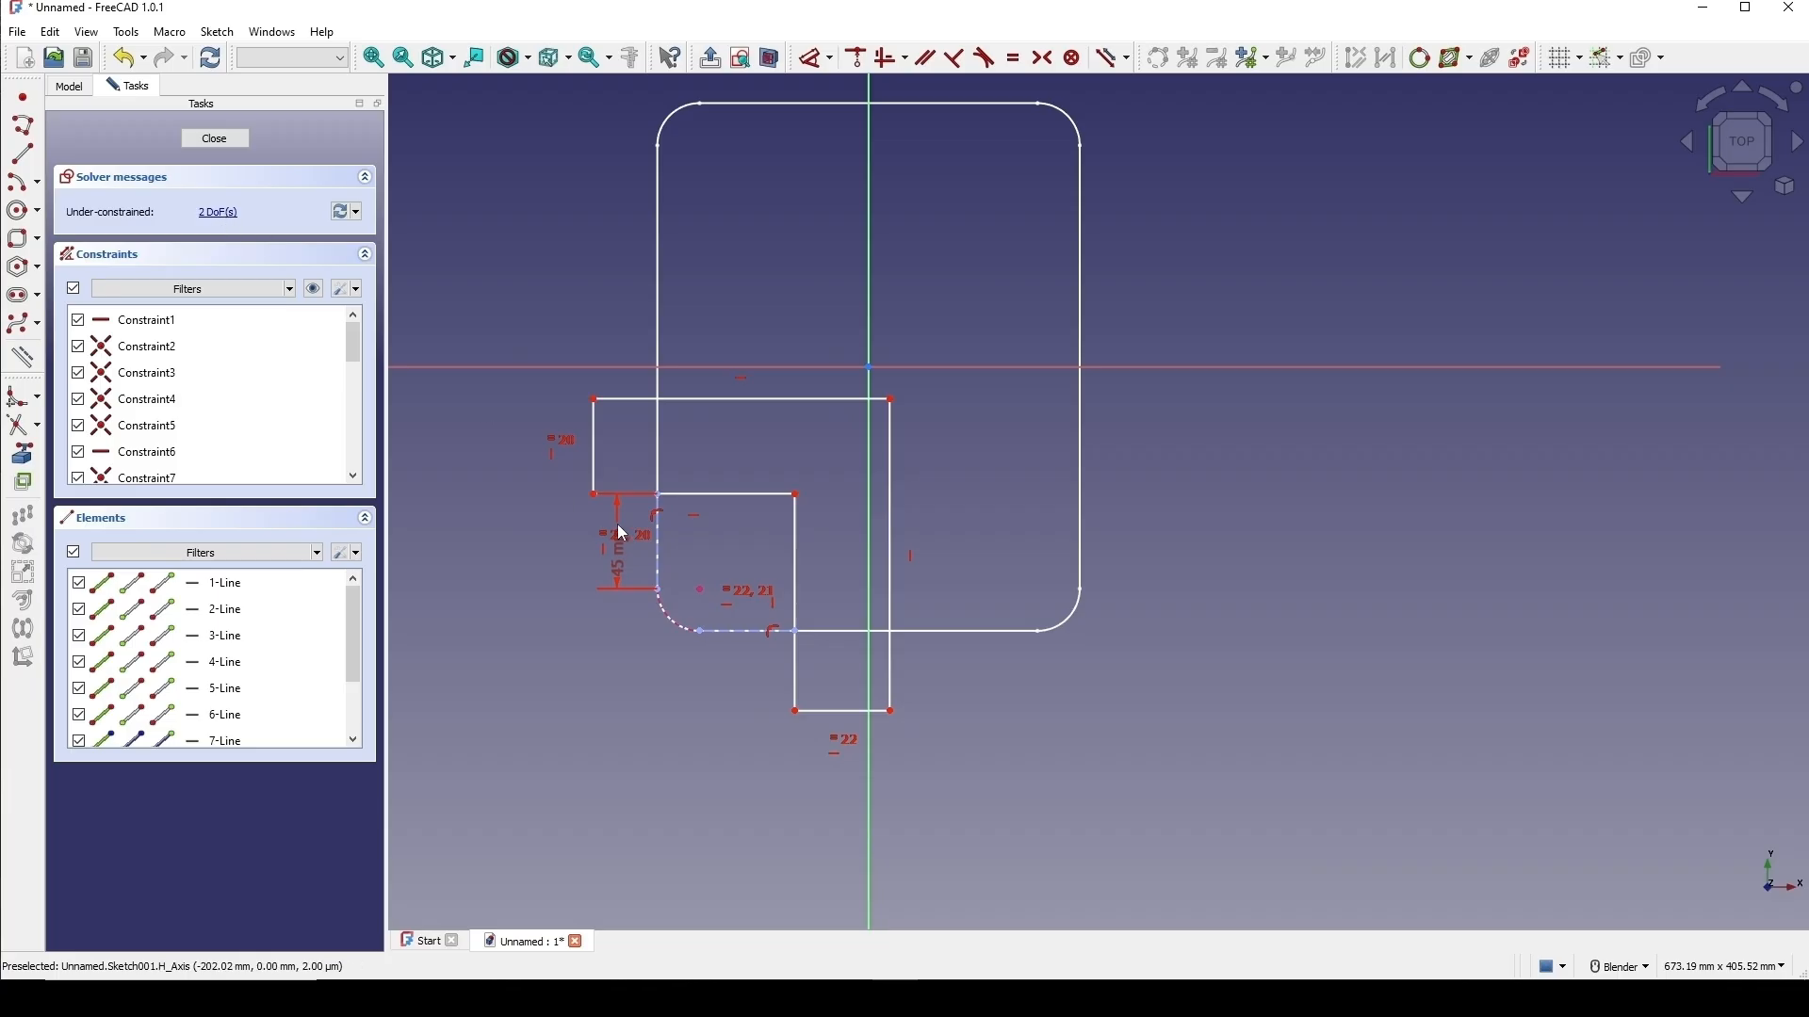
mouse_move(891, 716)
left_mouse_down()
mouse_move(891, 778)
mouse_move(905, 728)
left_mouse_up()
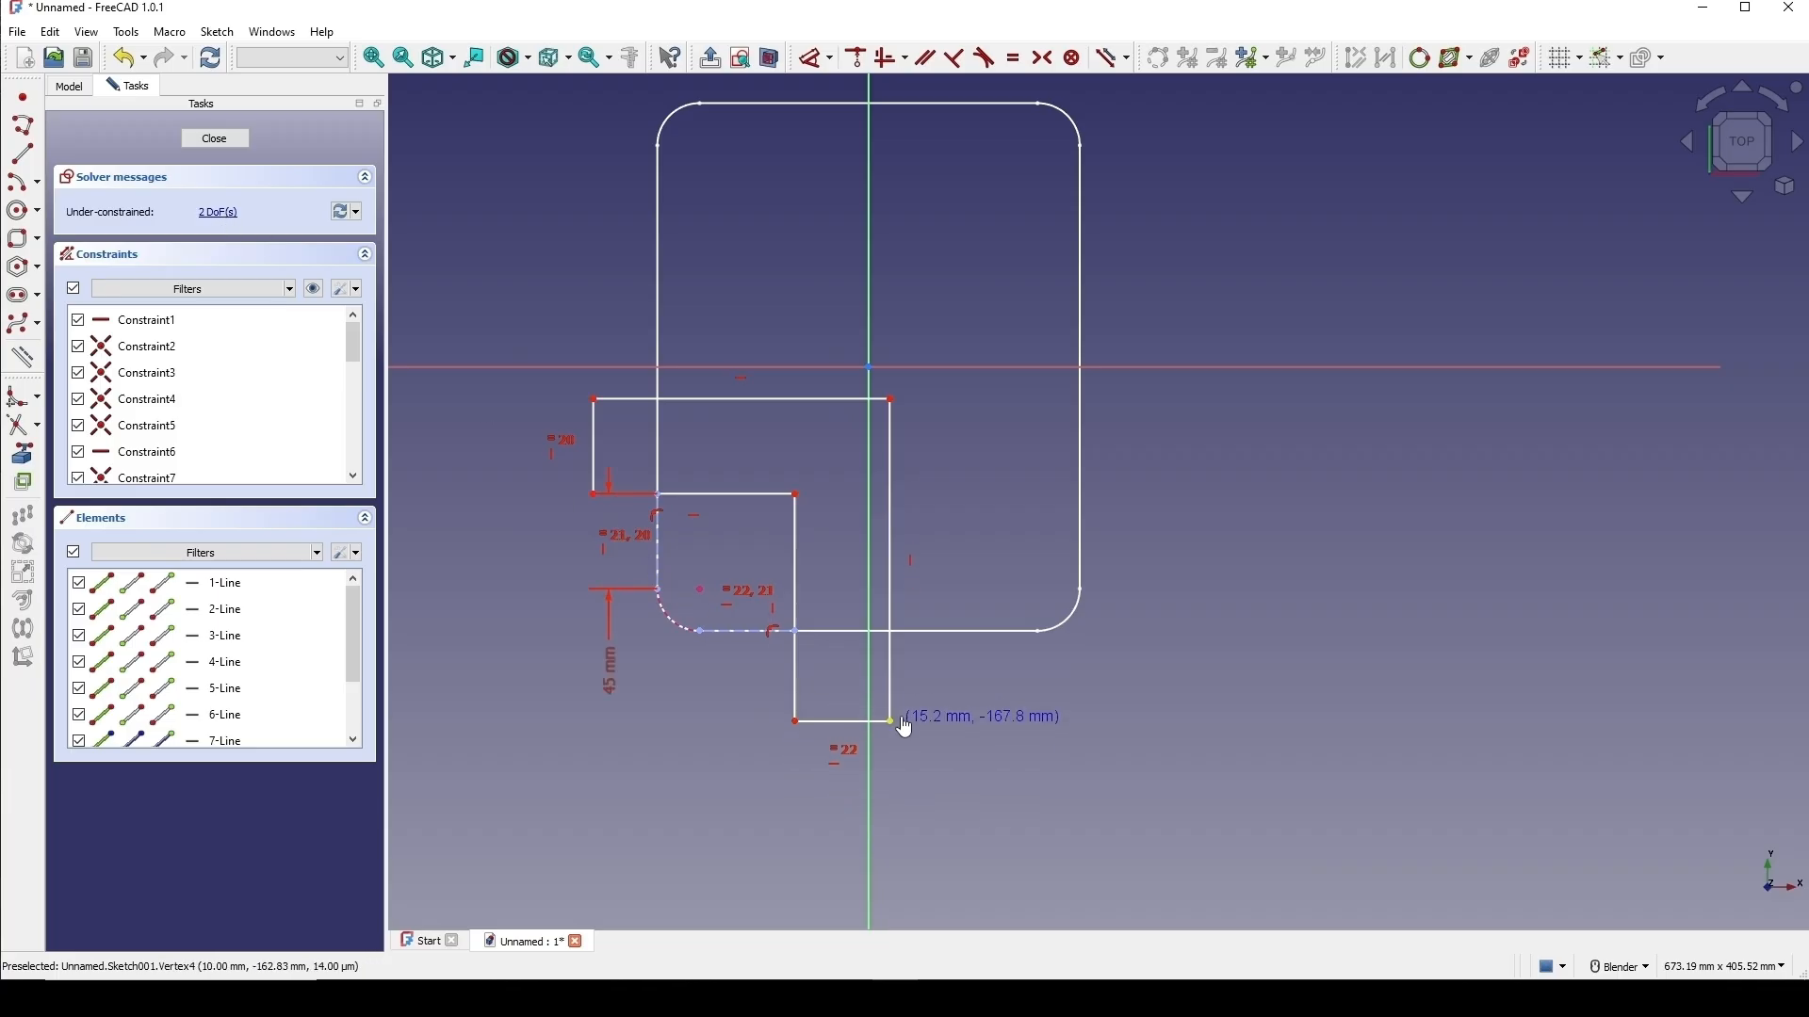
left_click_drag(593, 399, 562, 401)
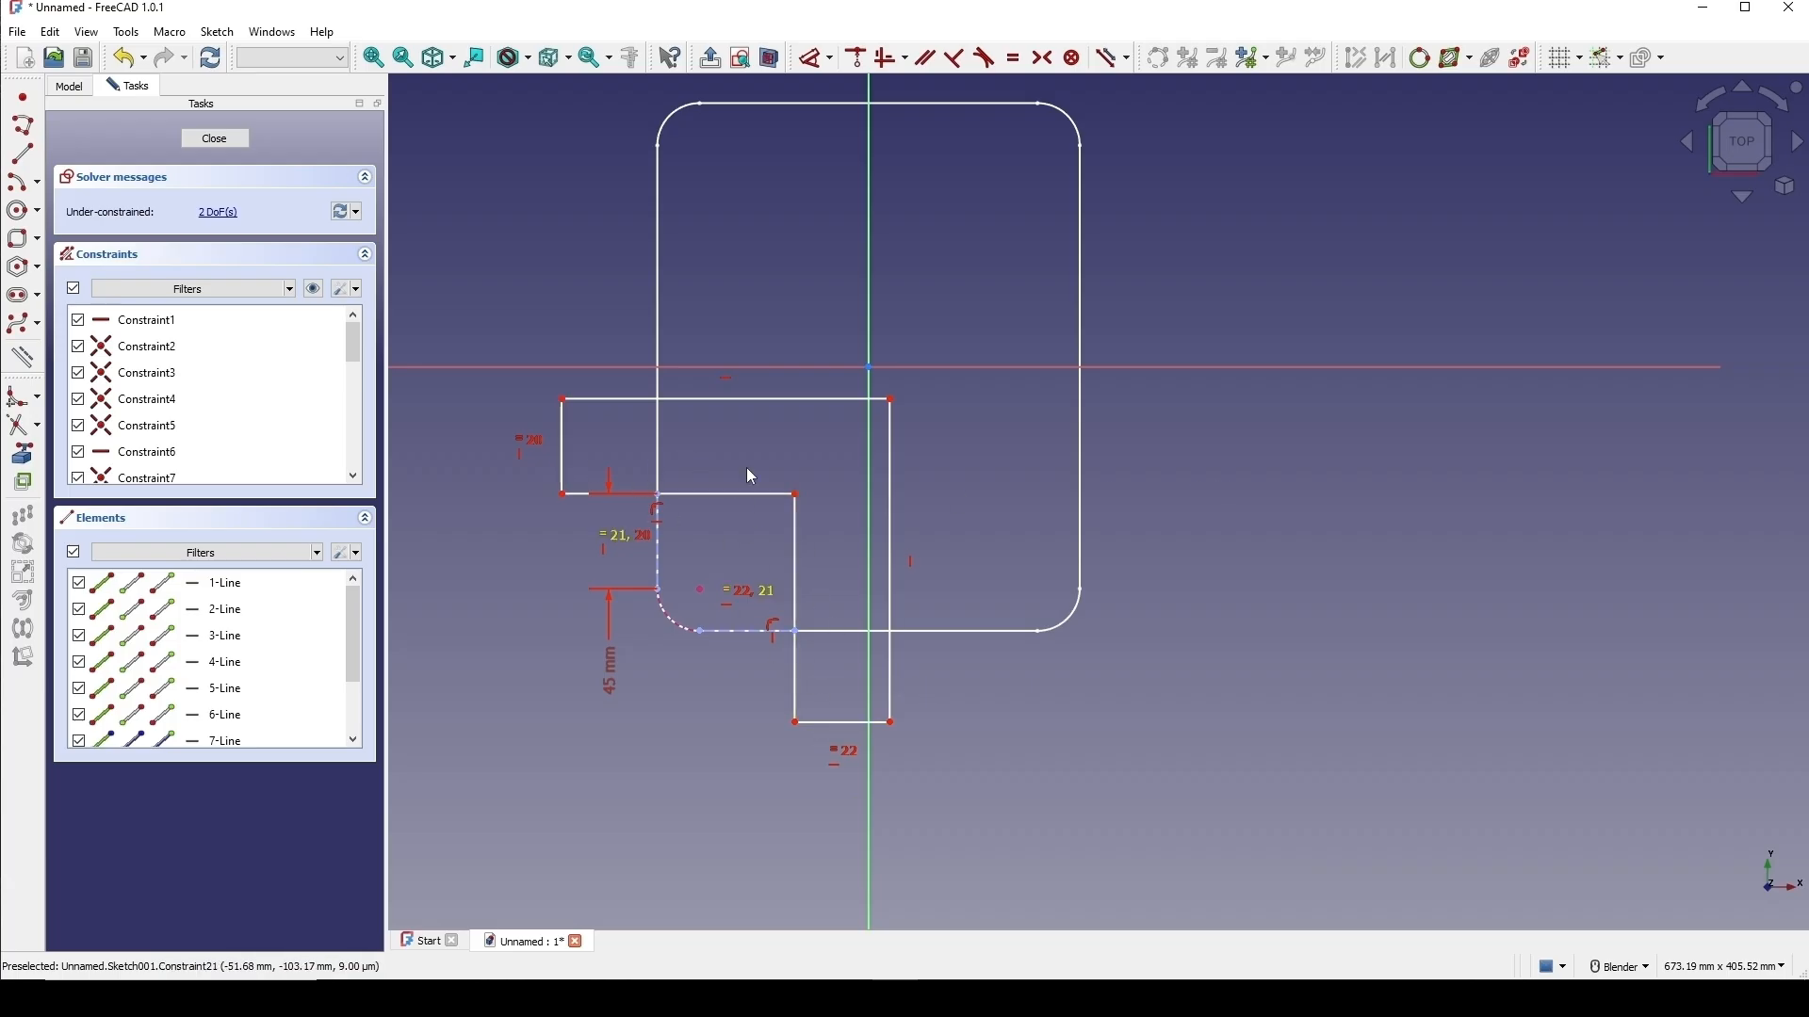
left_click(216, 141)
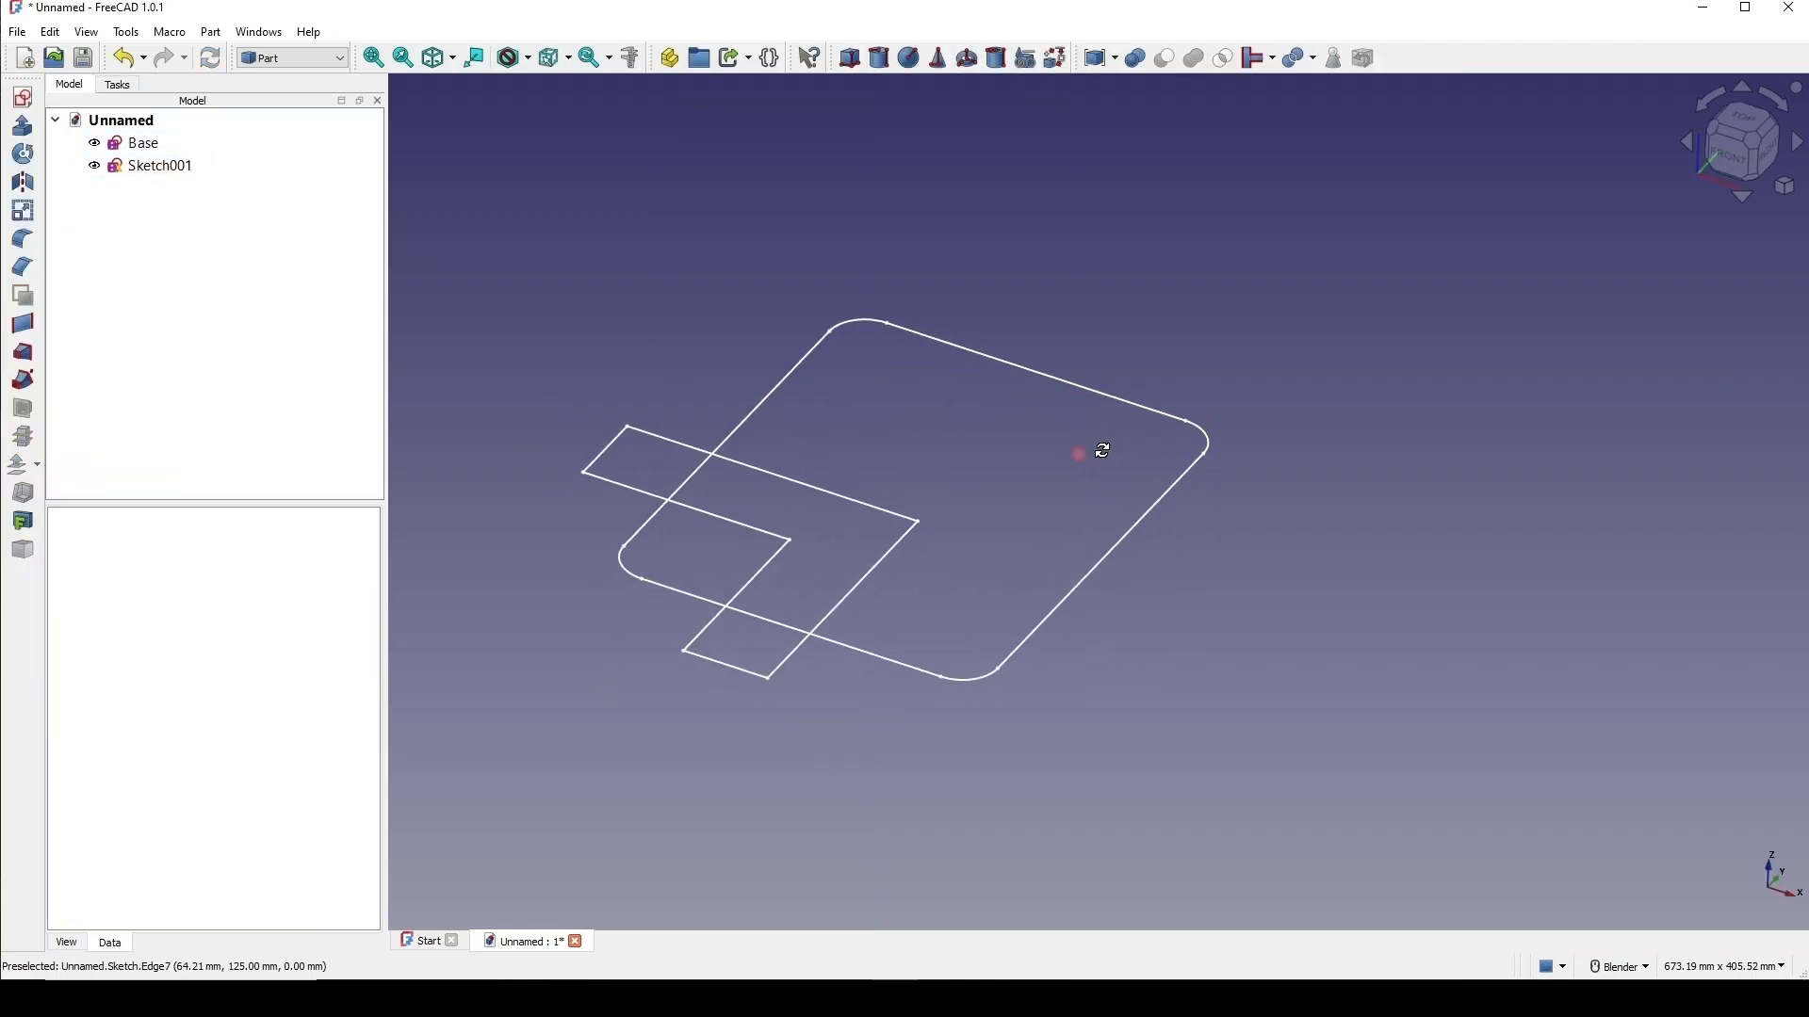
Rename Sketch001 as Cutter.
left_click(167, 170)
right_click(169, 177)
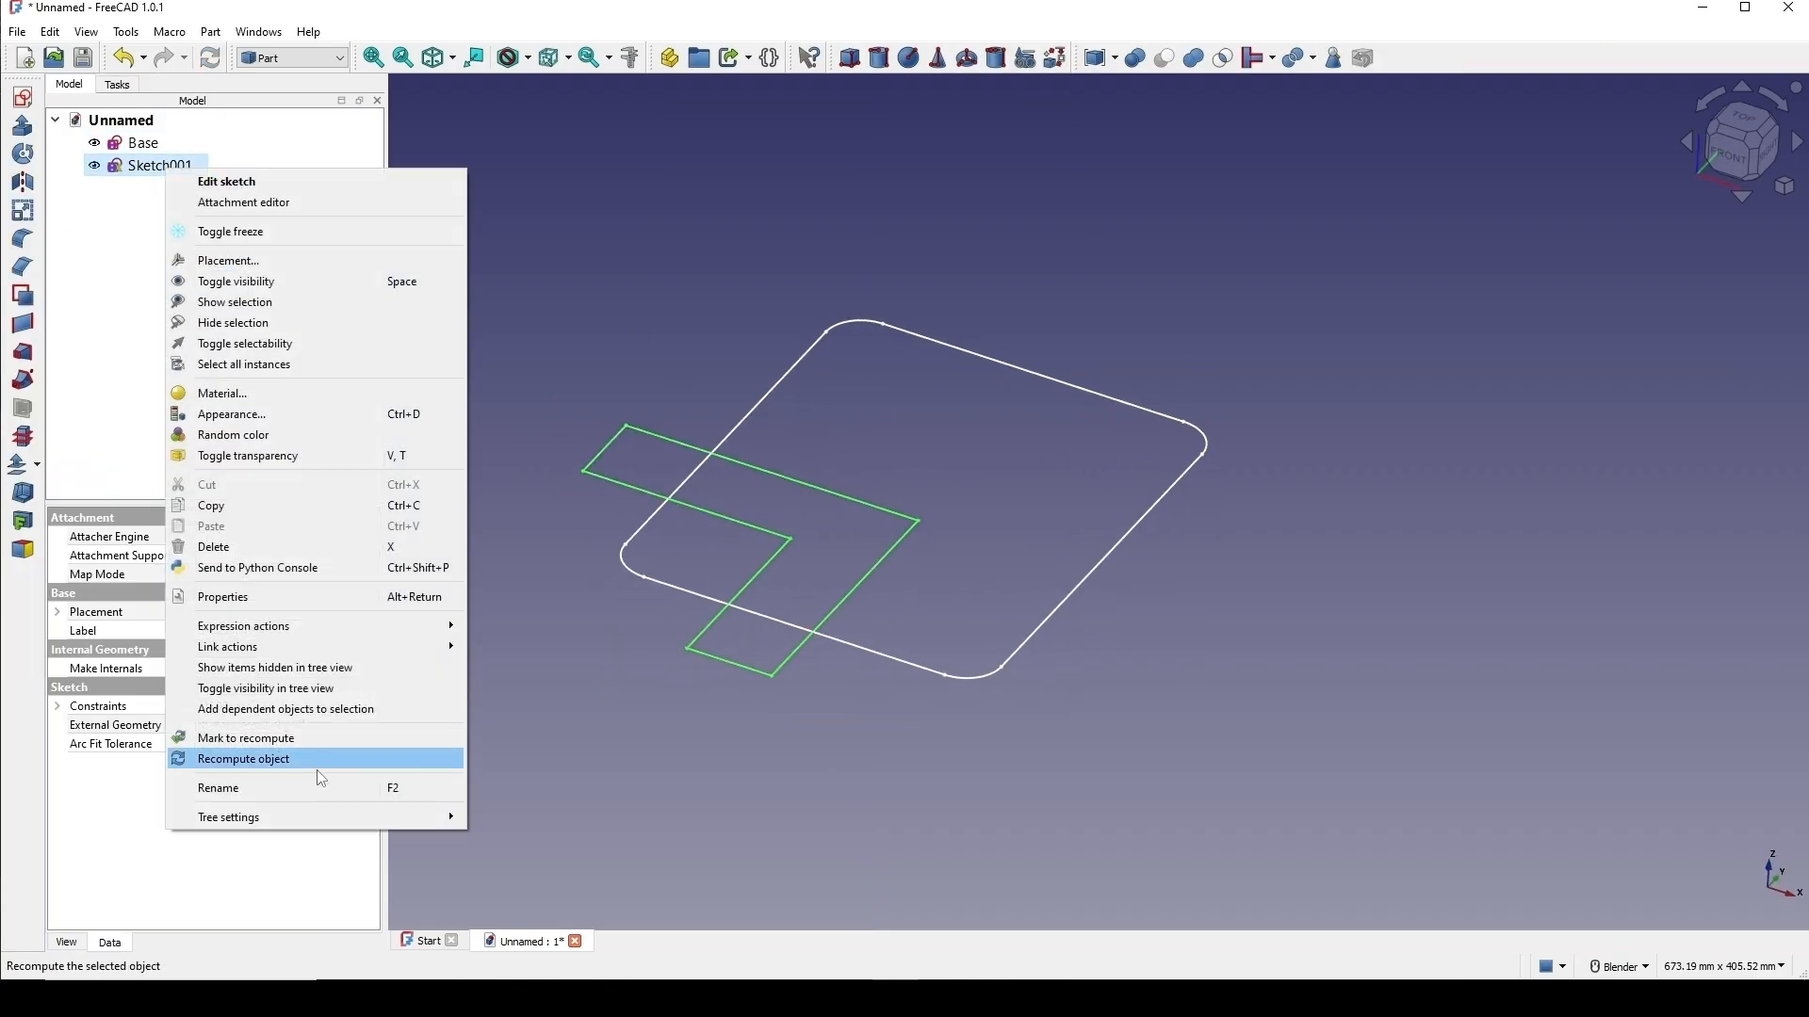
left_click(309, 789)
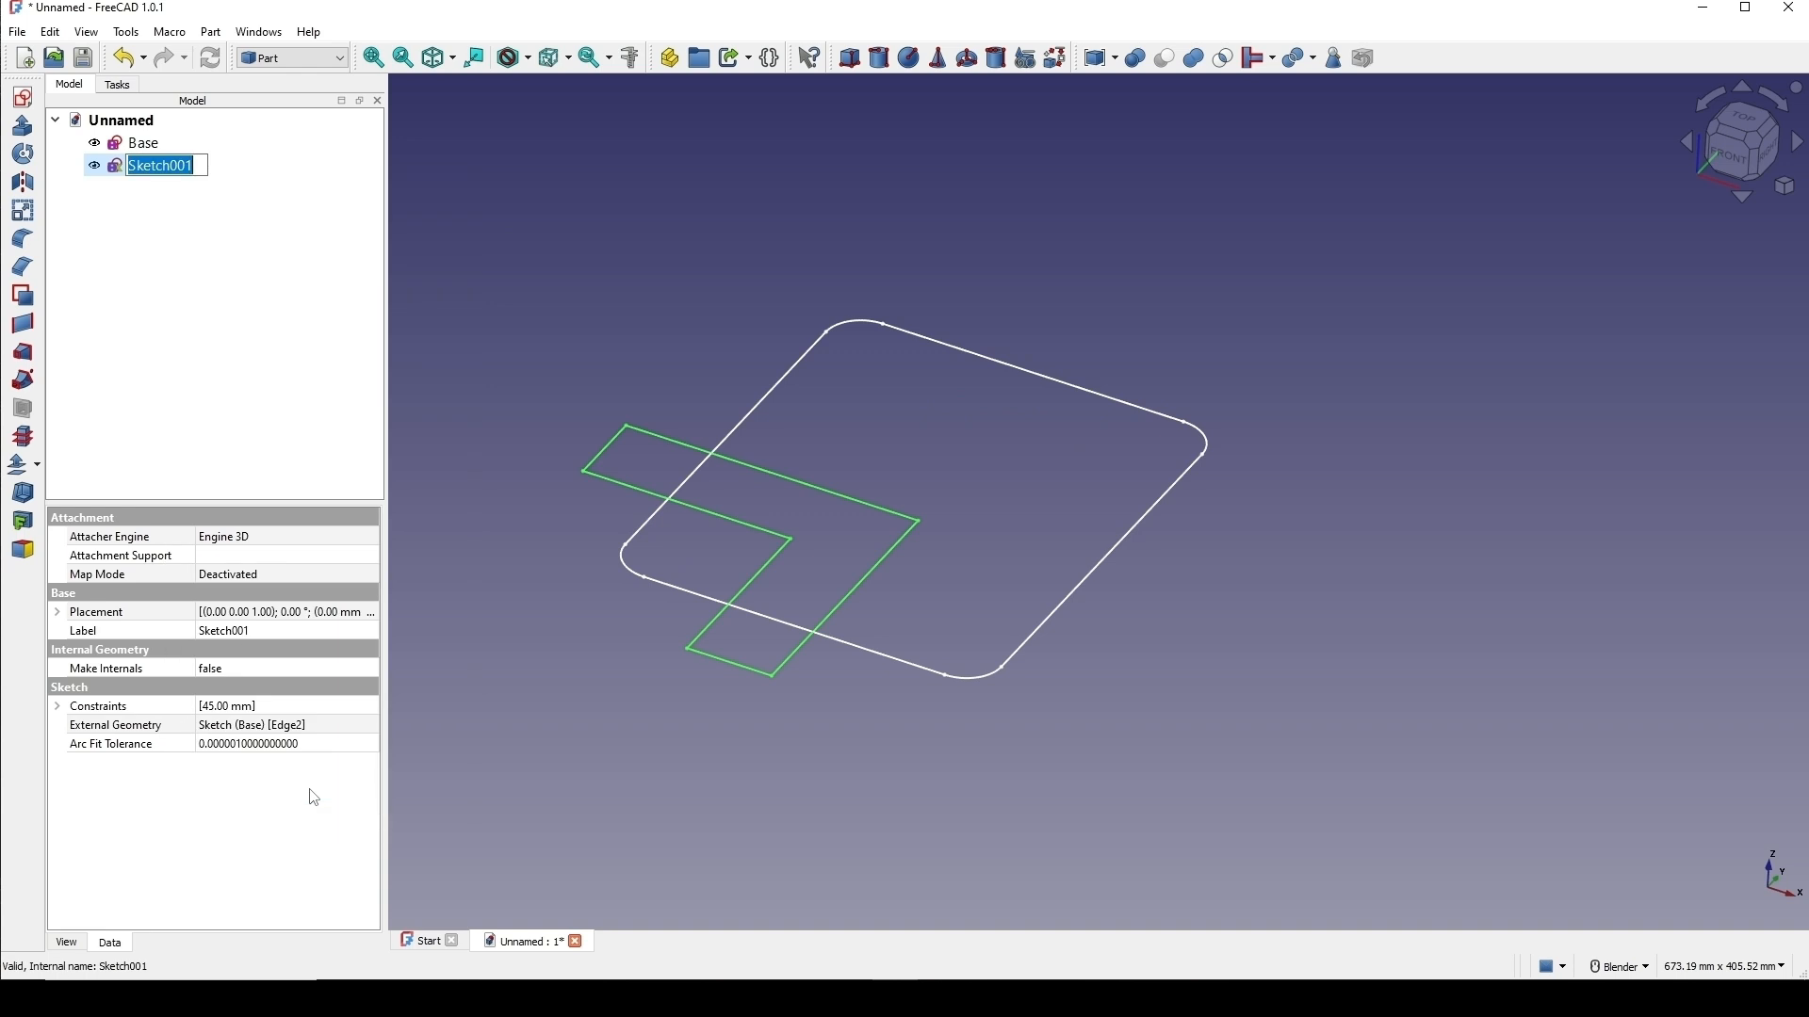
type("Cutter")
key("Return")
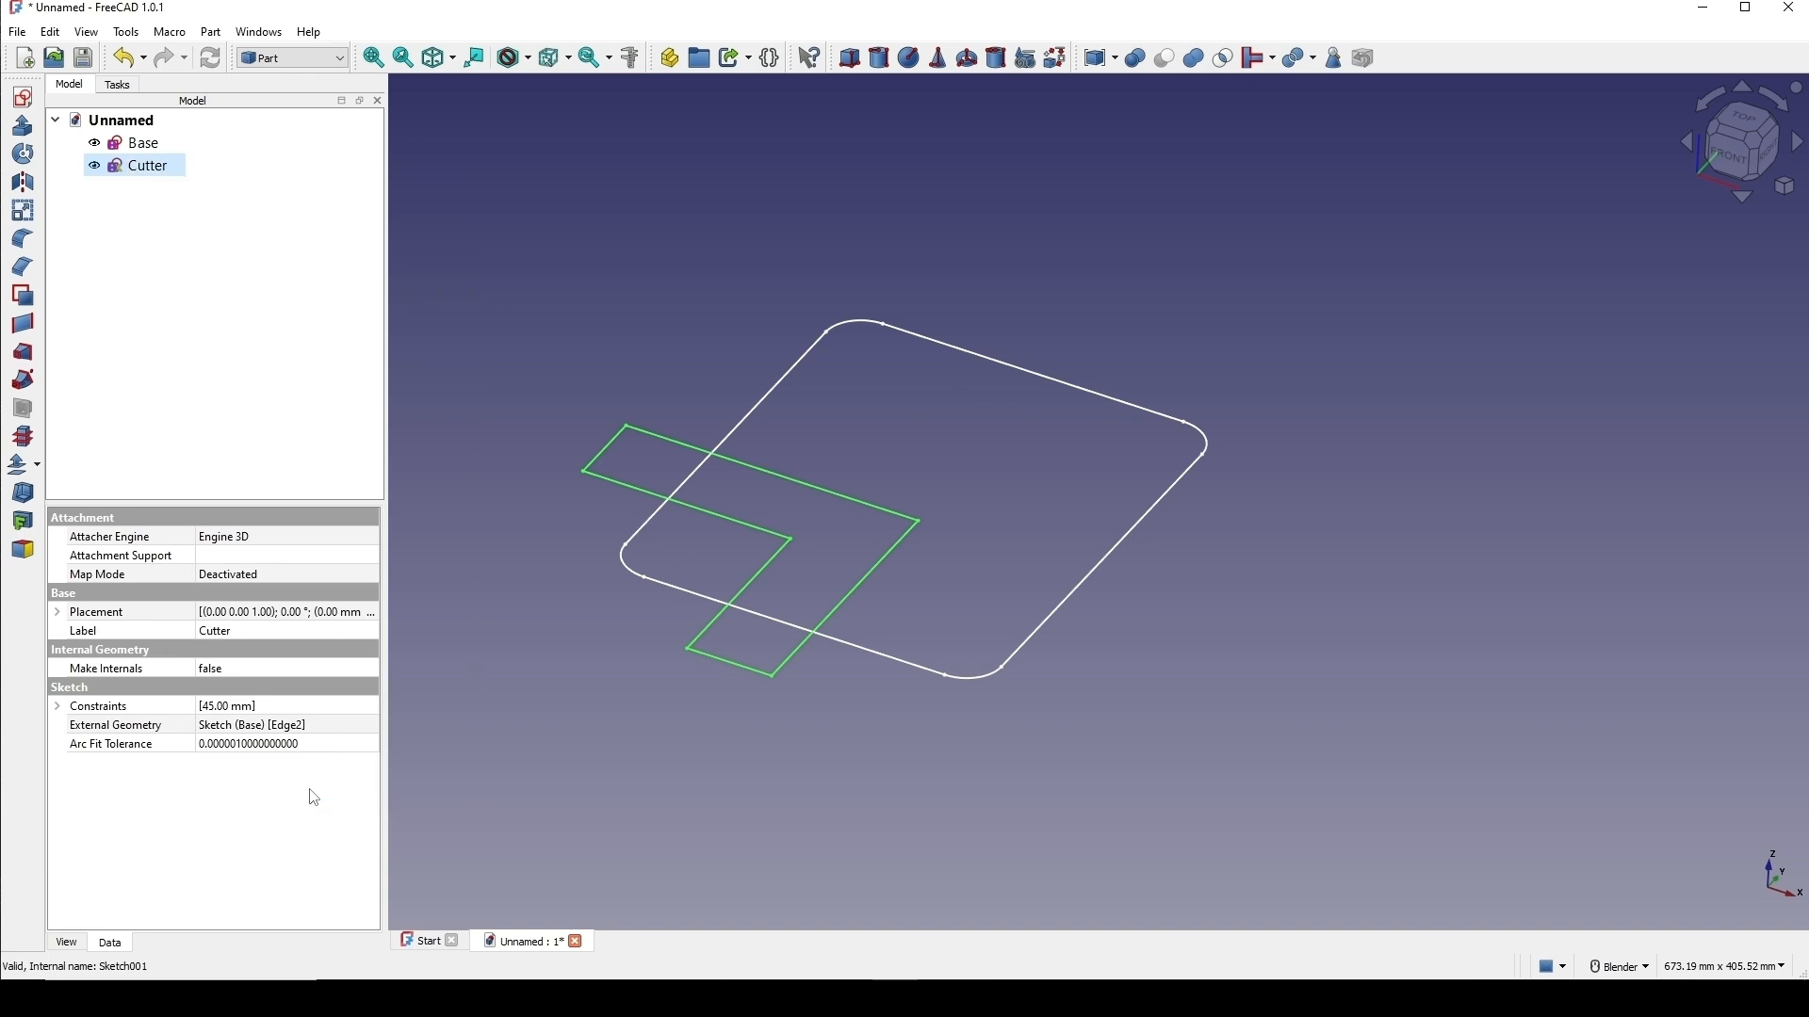
left_click(1002, 484)
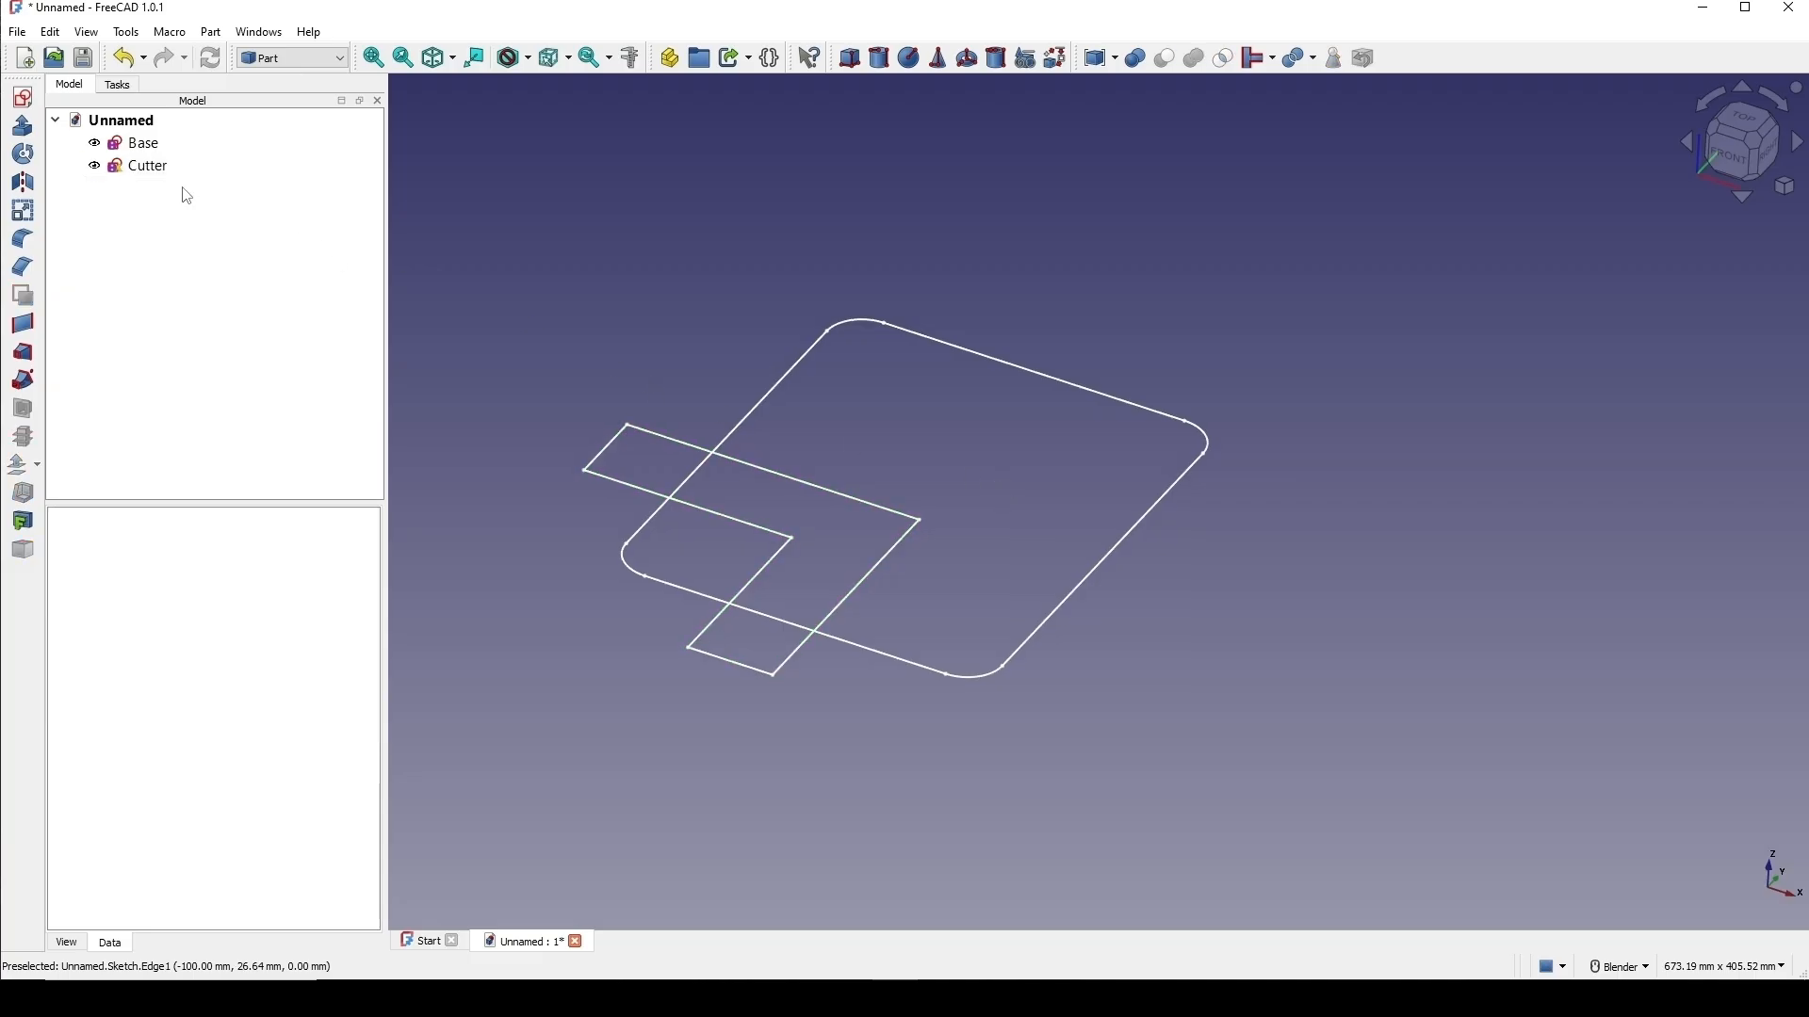
Slice the Base sketch apart using the Cutter sketch.
left_click(144, 146)
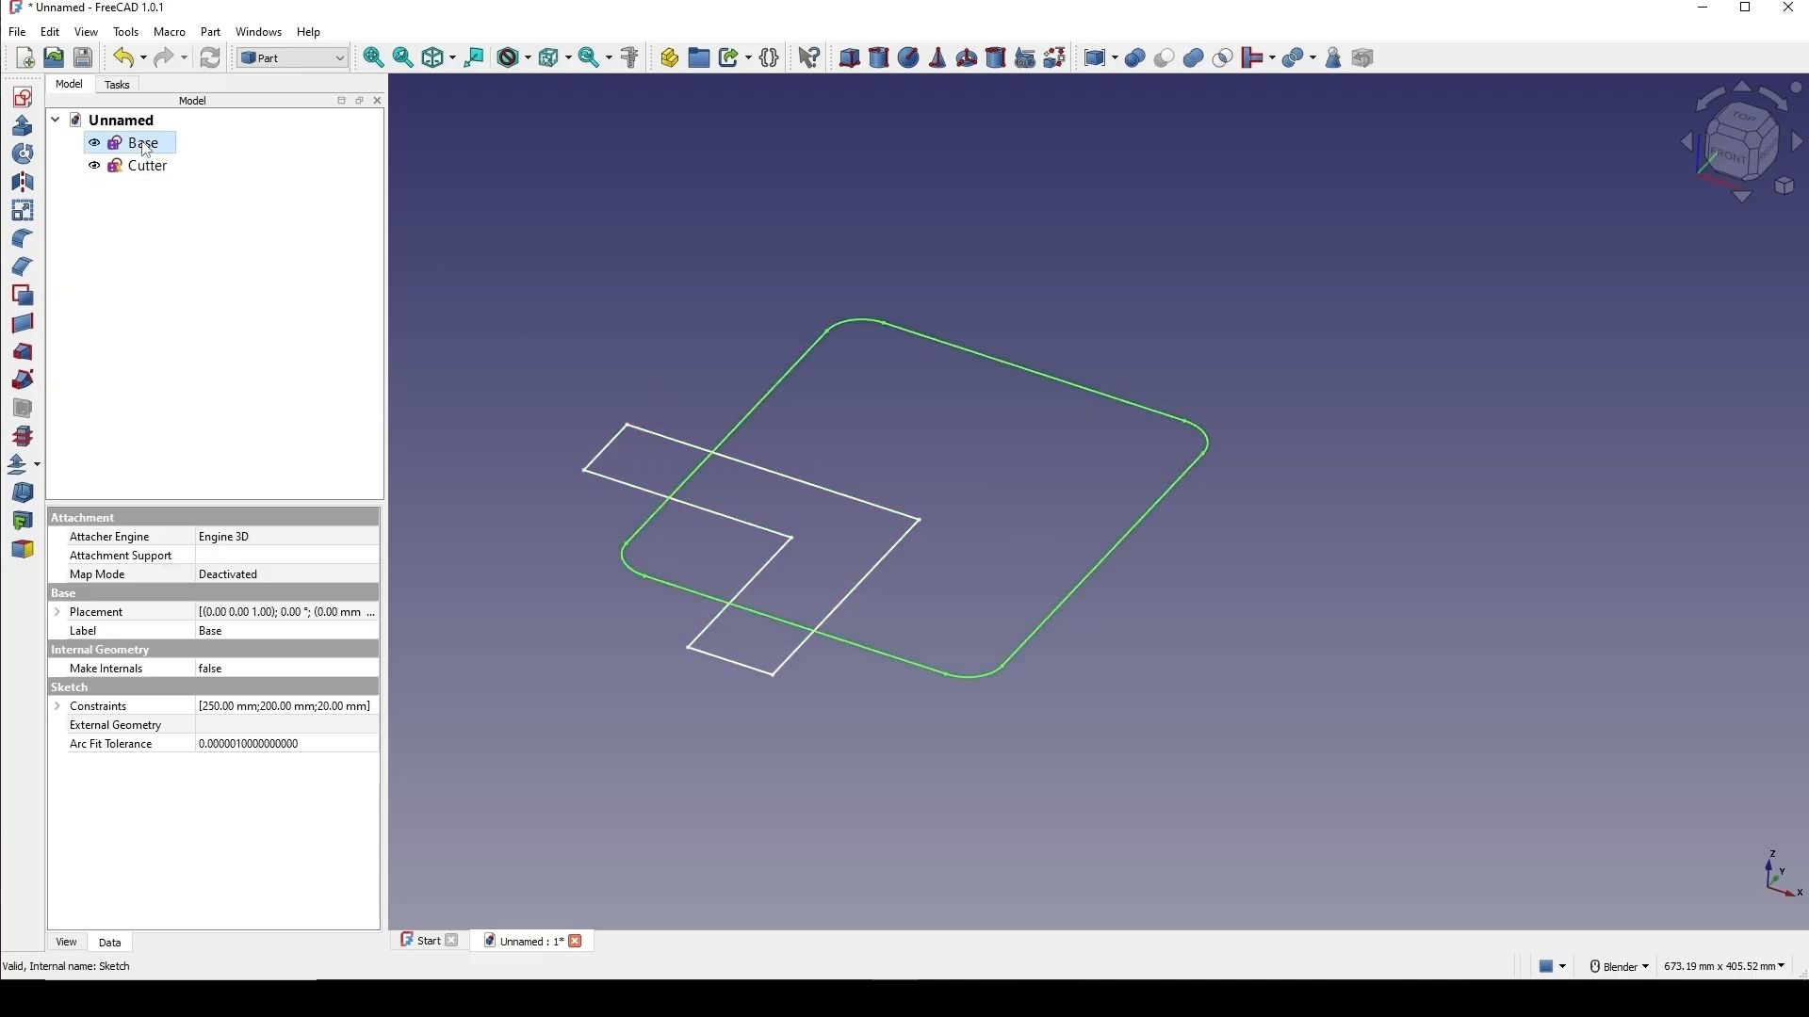
left_click(100, 174, "ctrl")
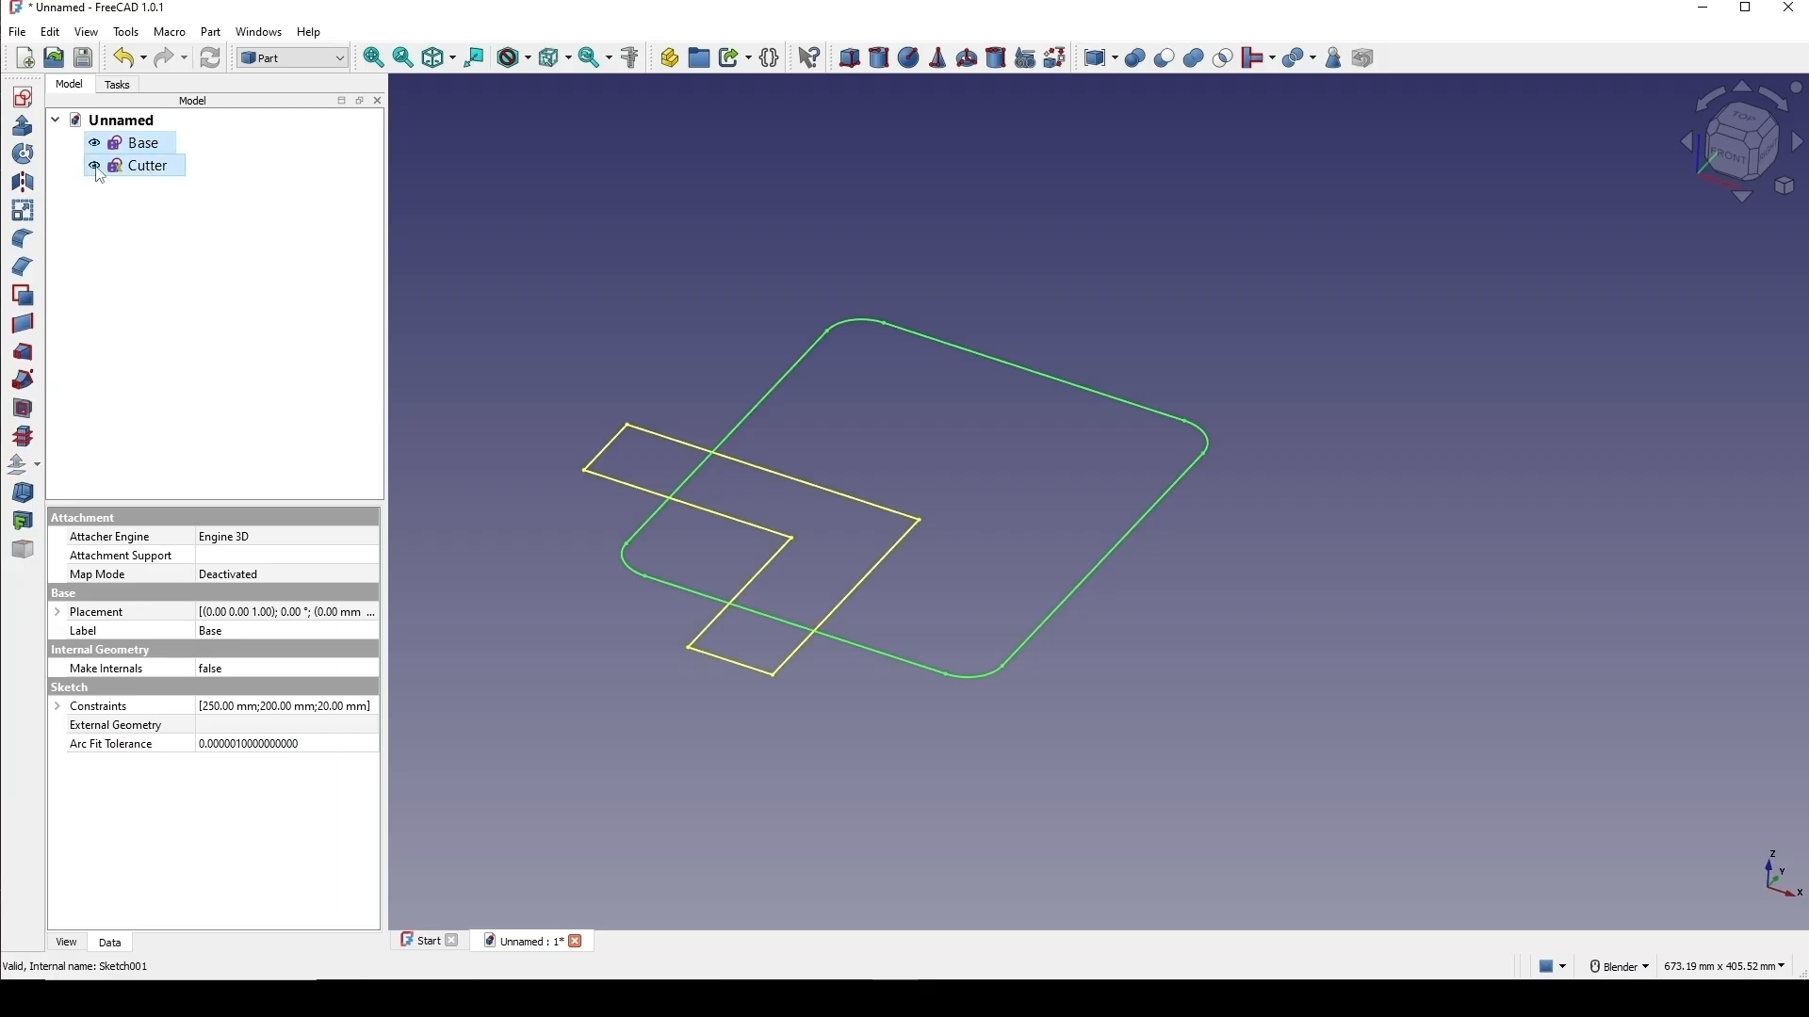
left_click(217, 35)
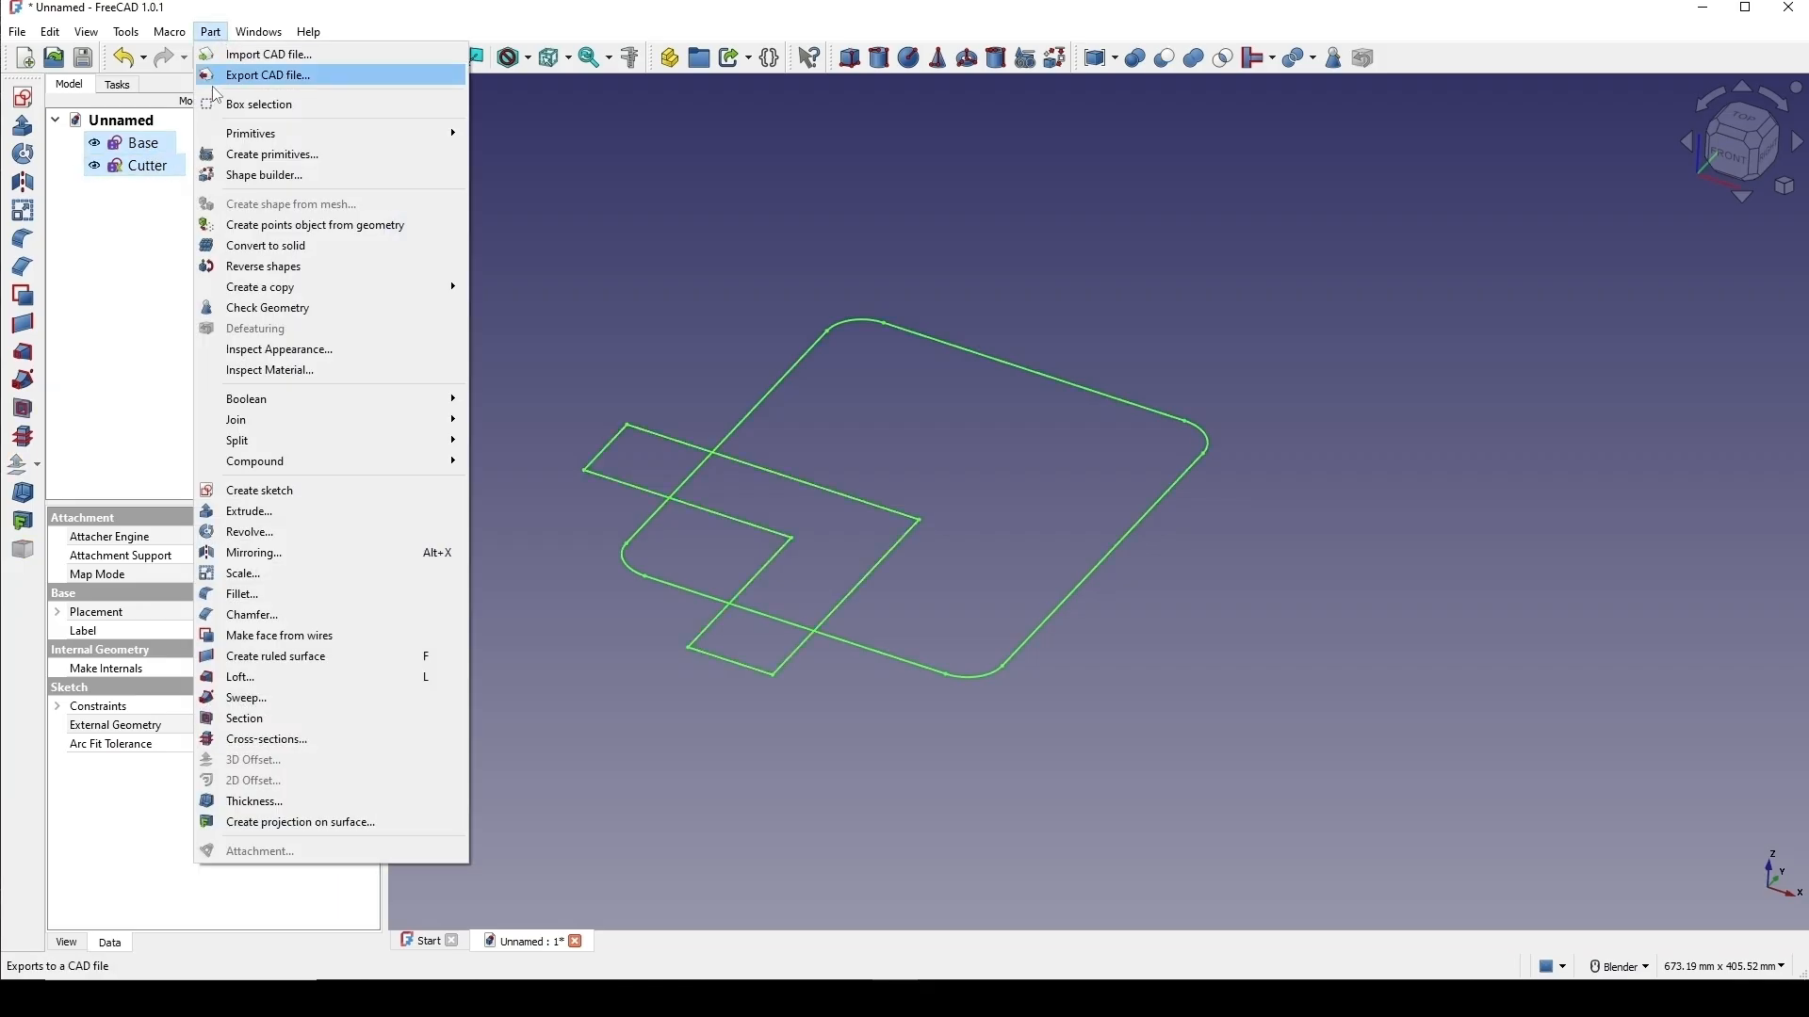
mouse_move(275, 441)
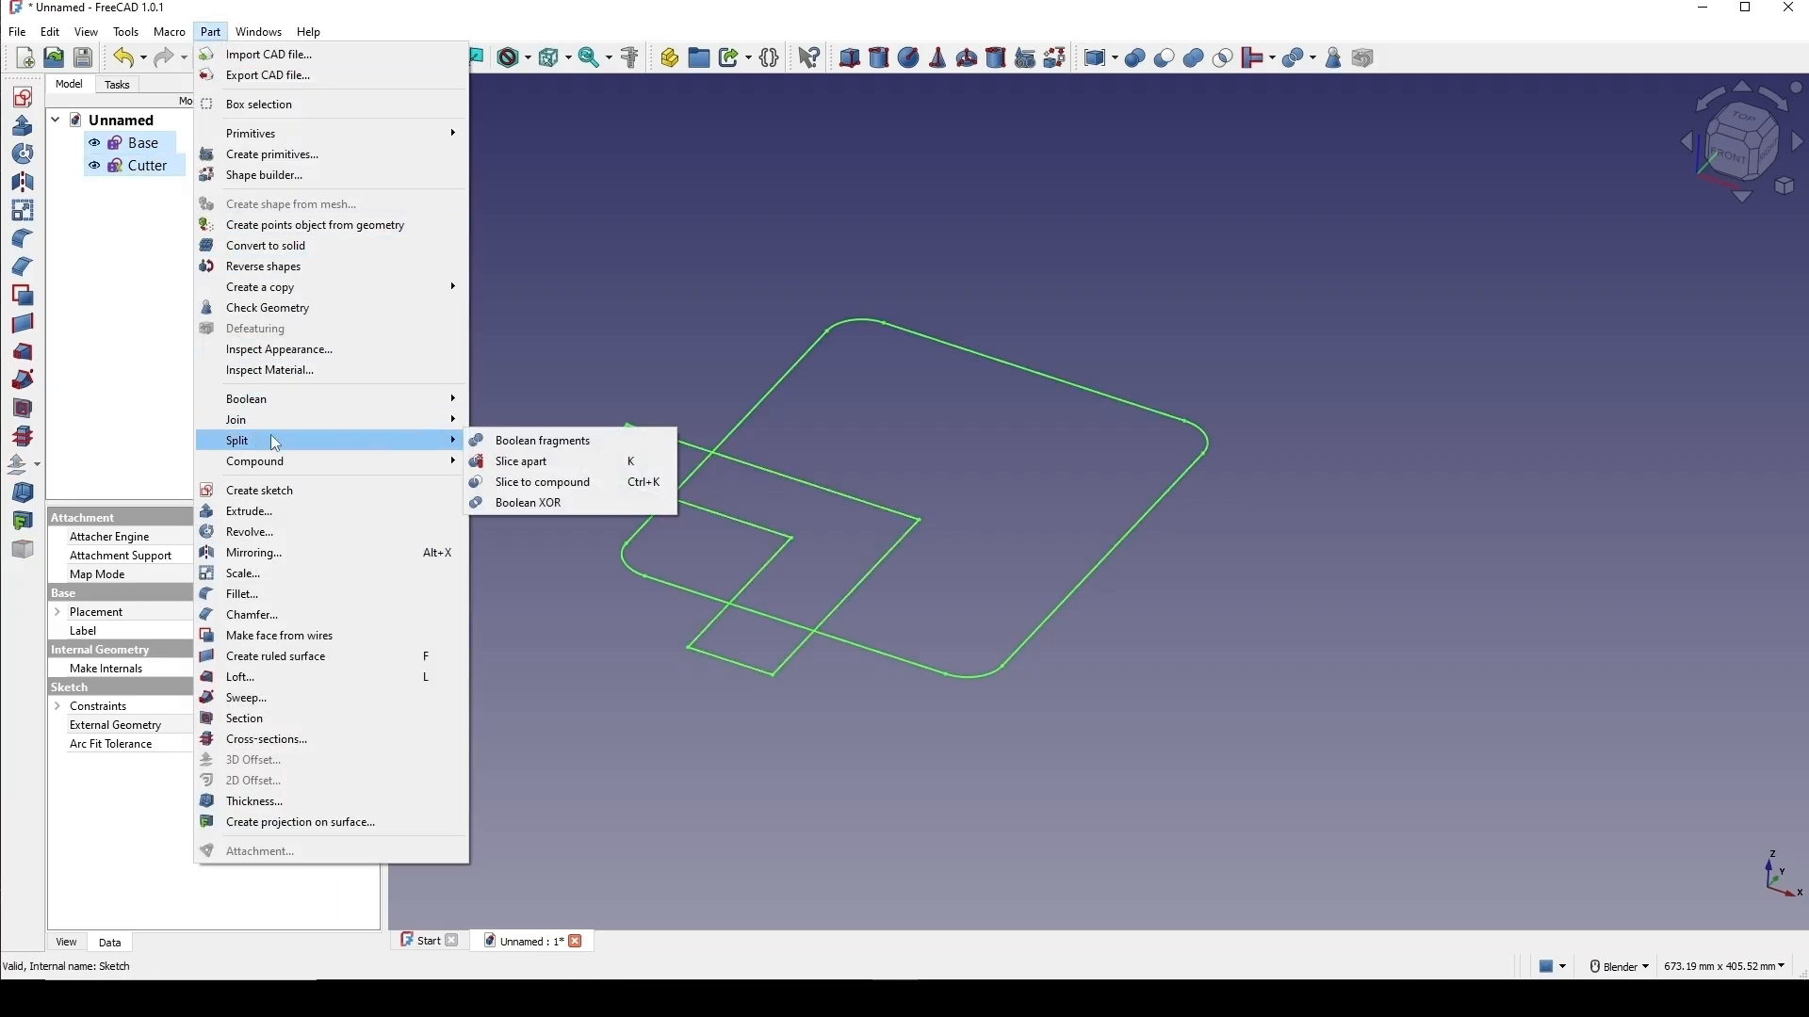
left_click(564, 463)
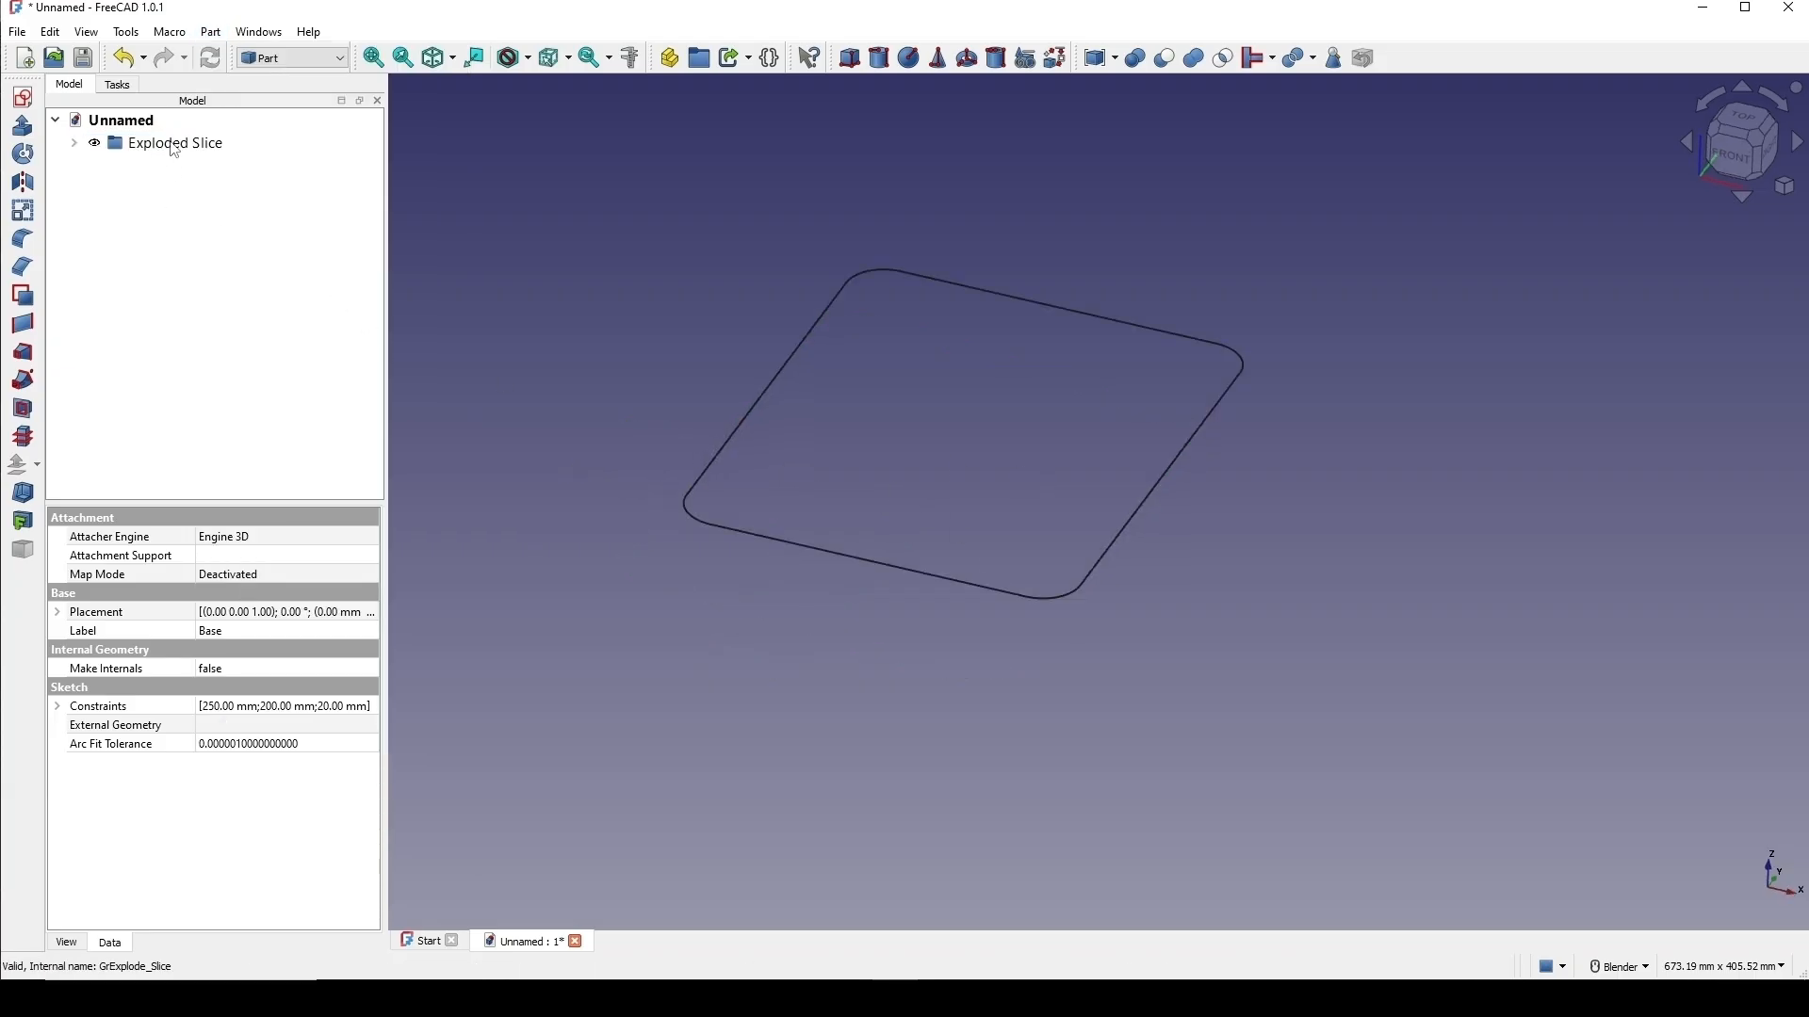
Hide Slice.0 in the Exploded Slice group and highlight Slice.1 and Slice.2 to identify their outline segments.
left_click(73, 144)
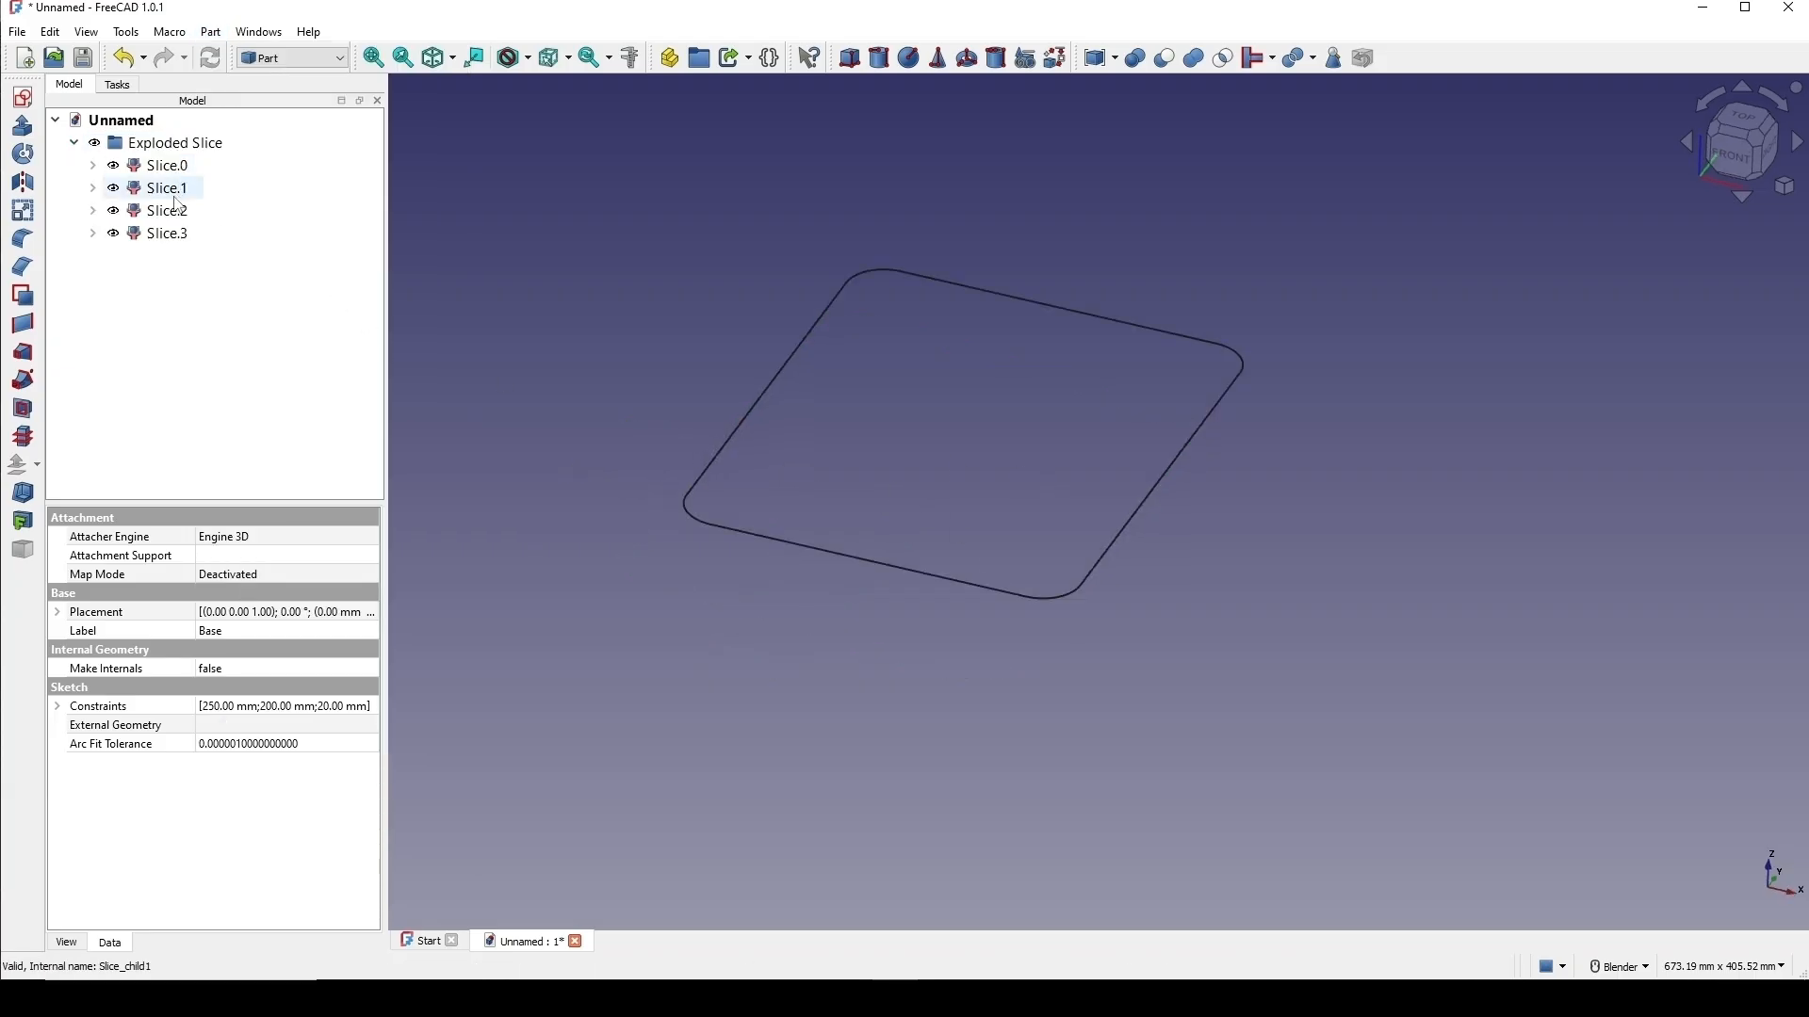
left_click(169, 167)
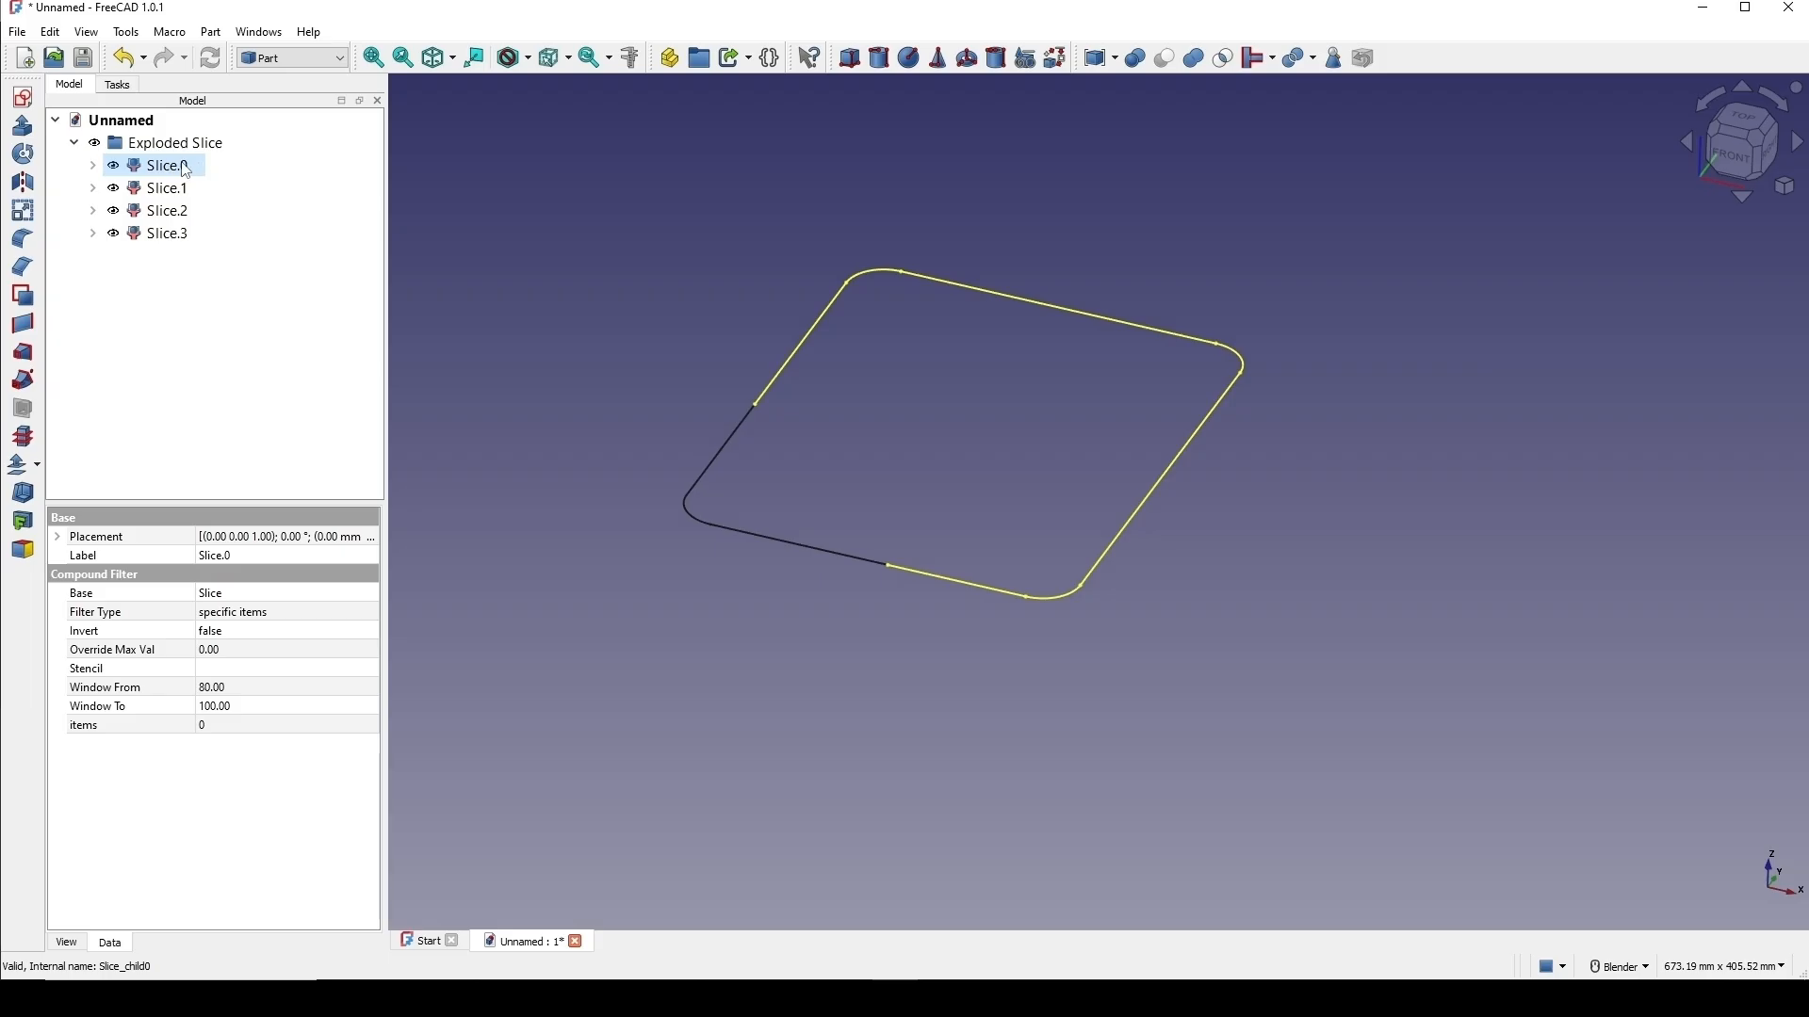
key("space")
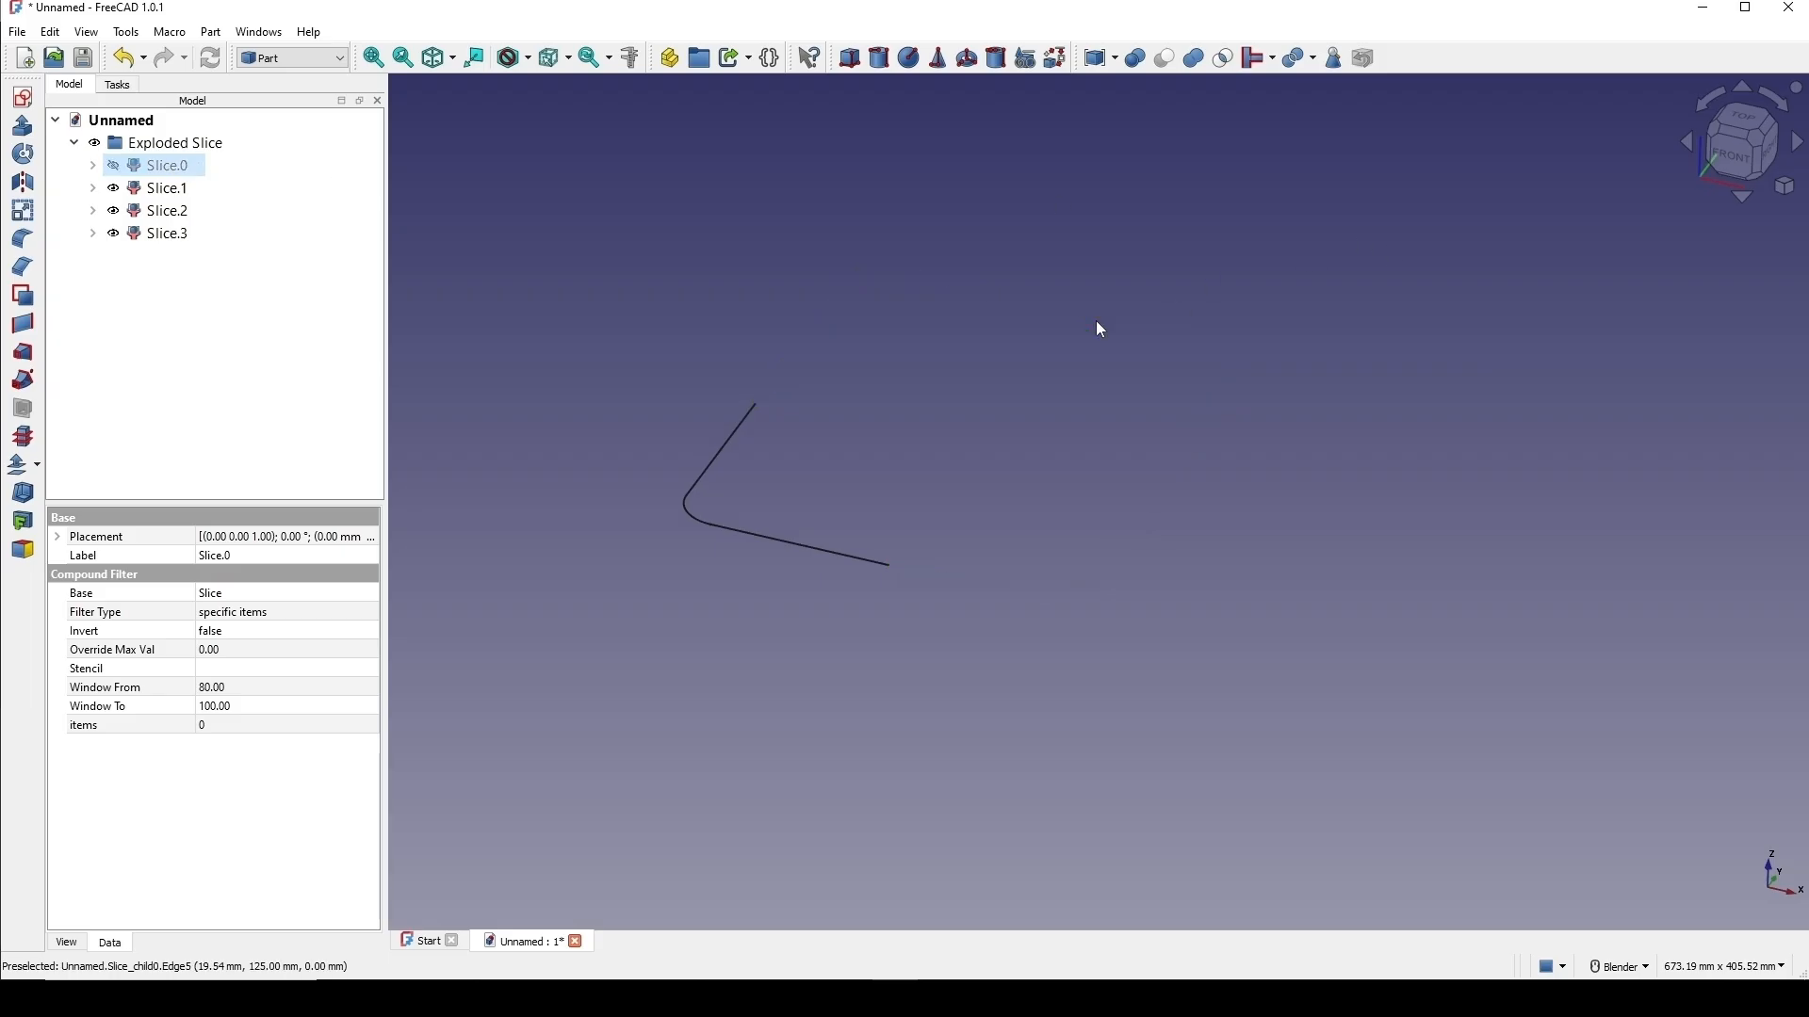
left_click(177, 194)
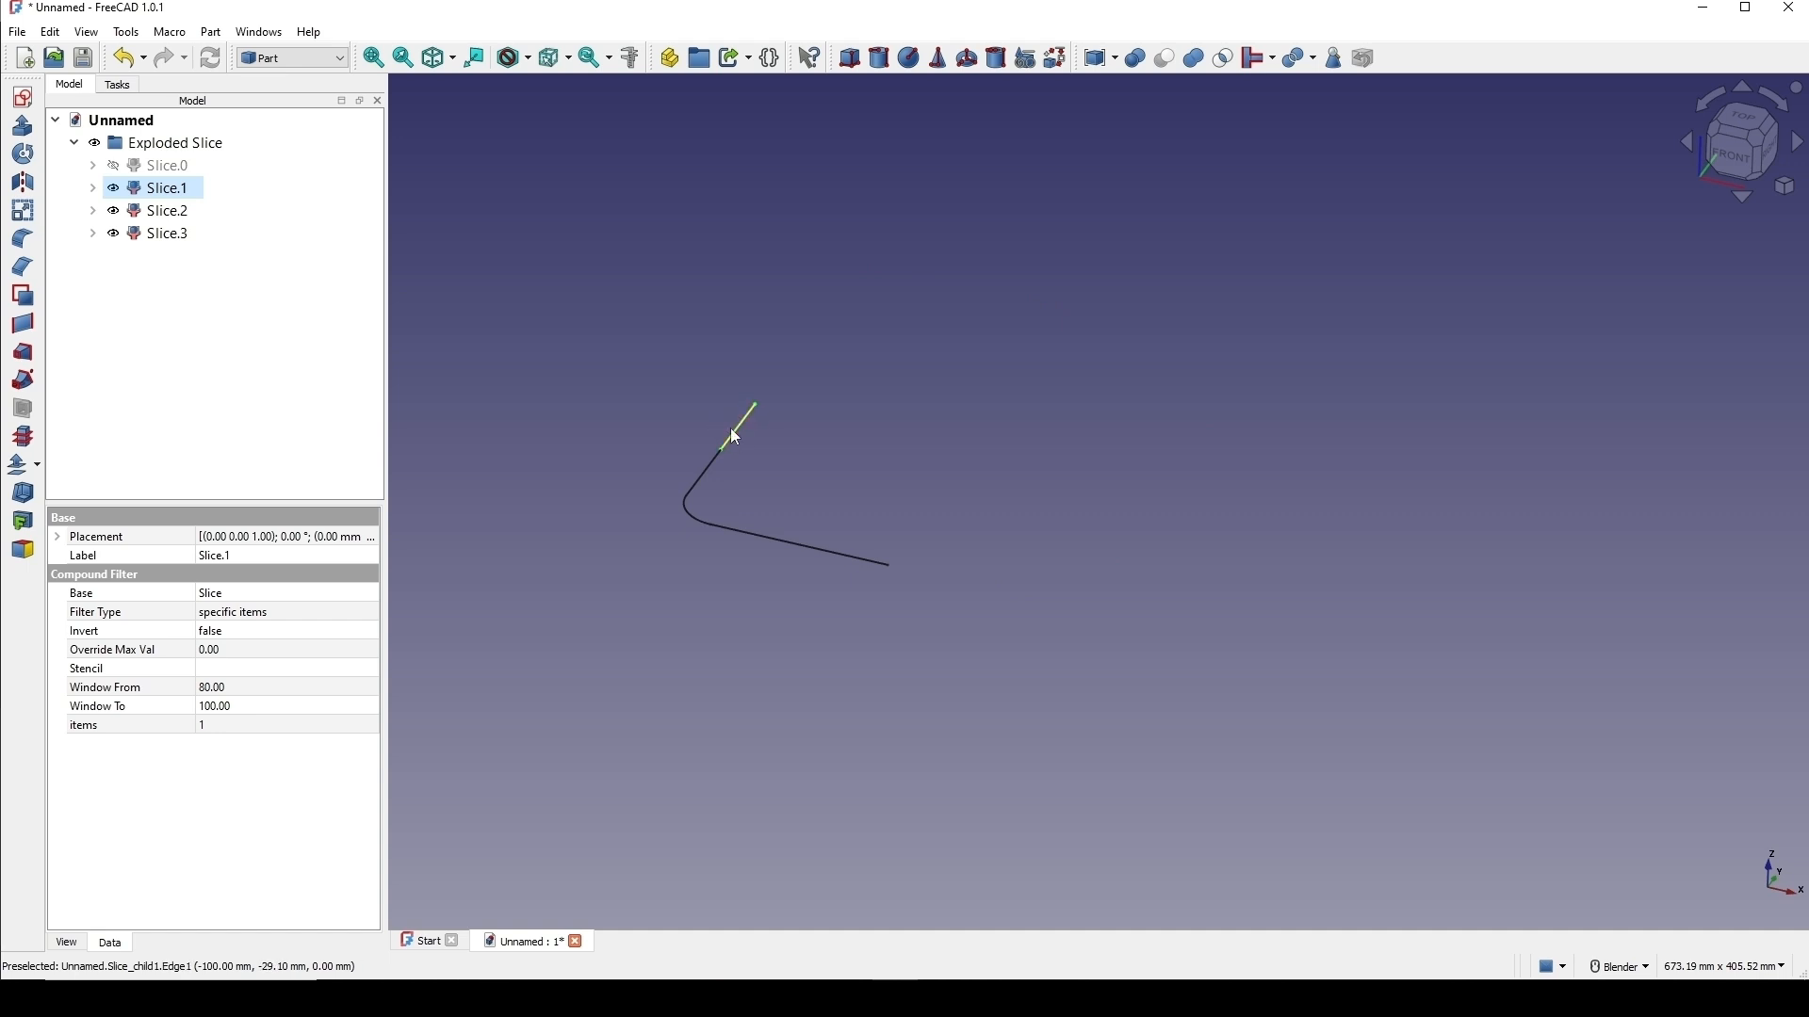
left_click(152, 214)
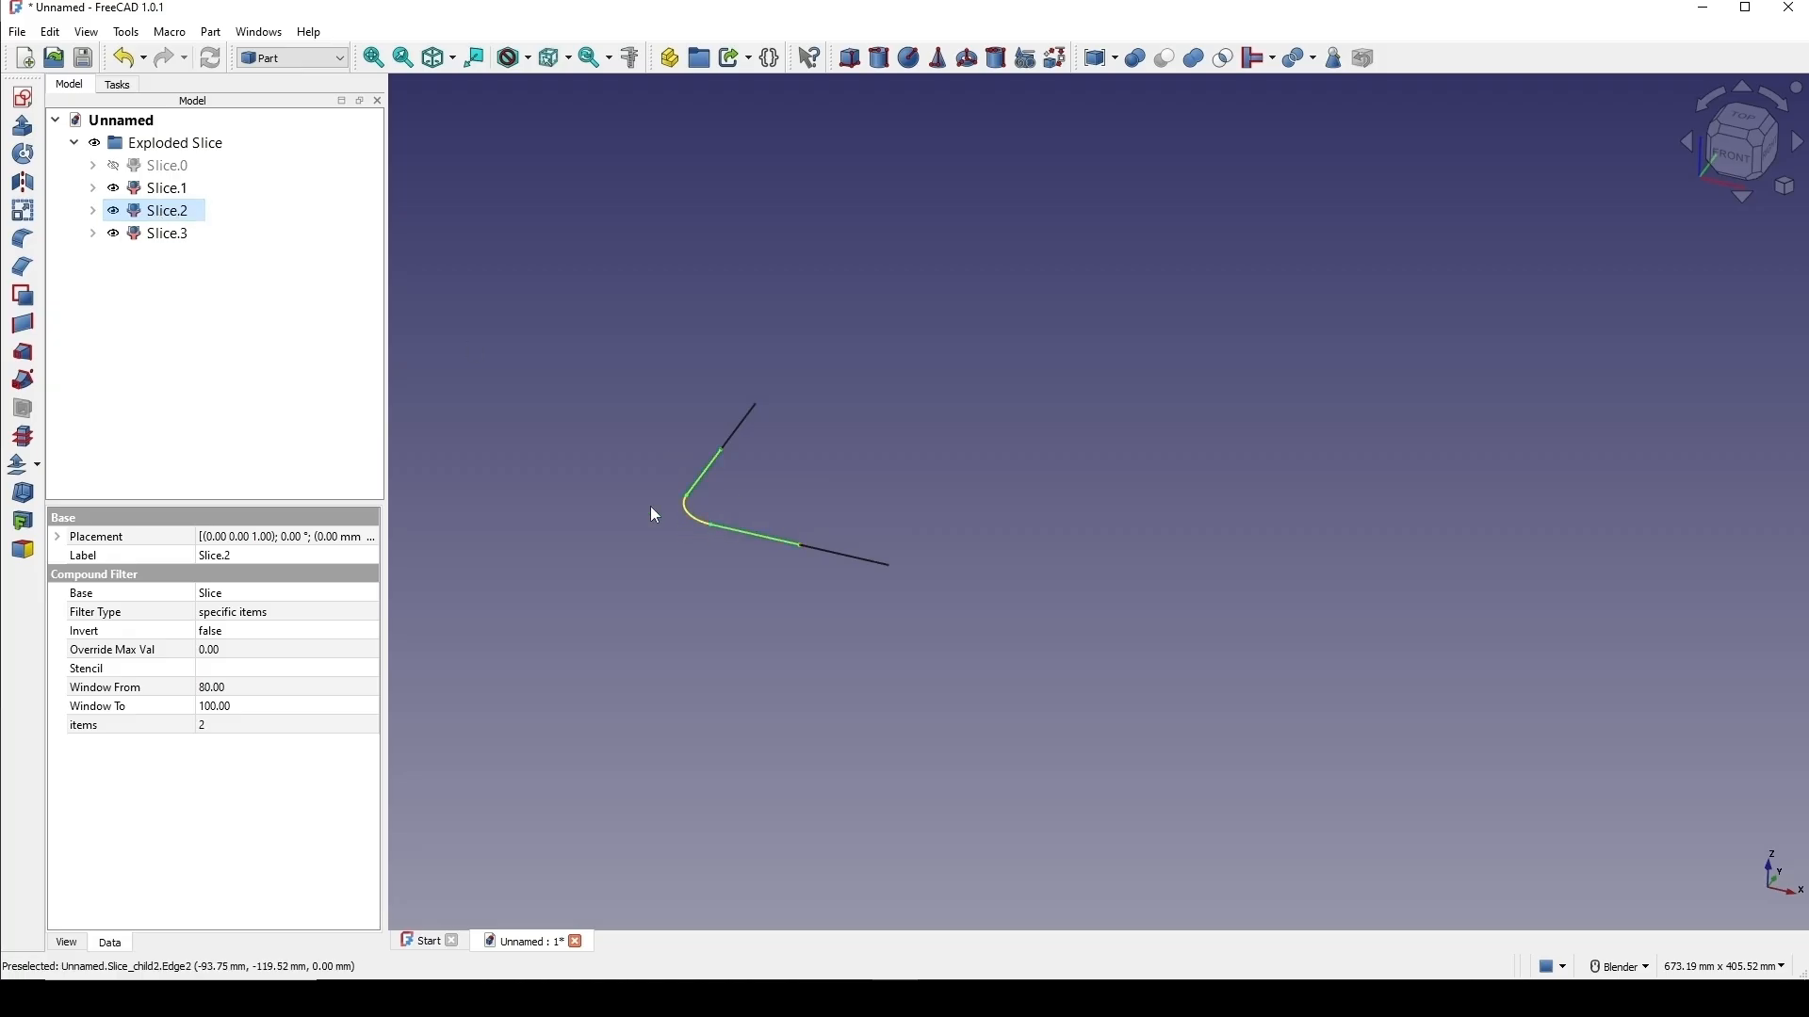
Hide Slice.2, and delete the two straight segments Slice.1 and Slice.3 from the Exploded Slice group.
key("space")
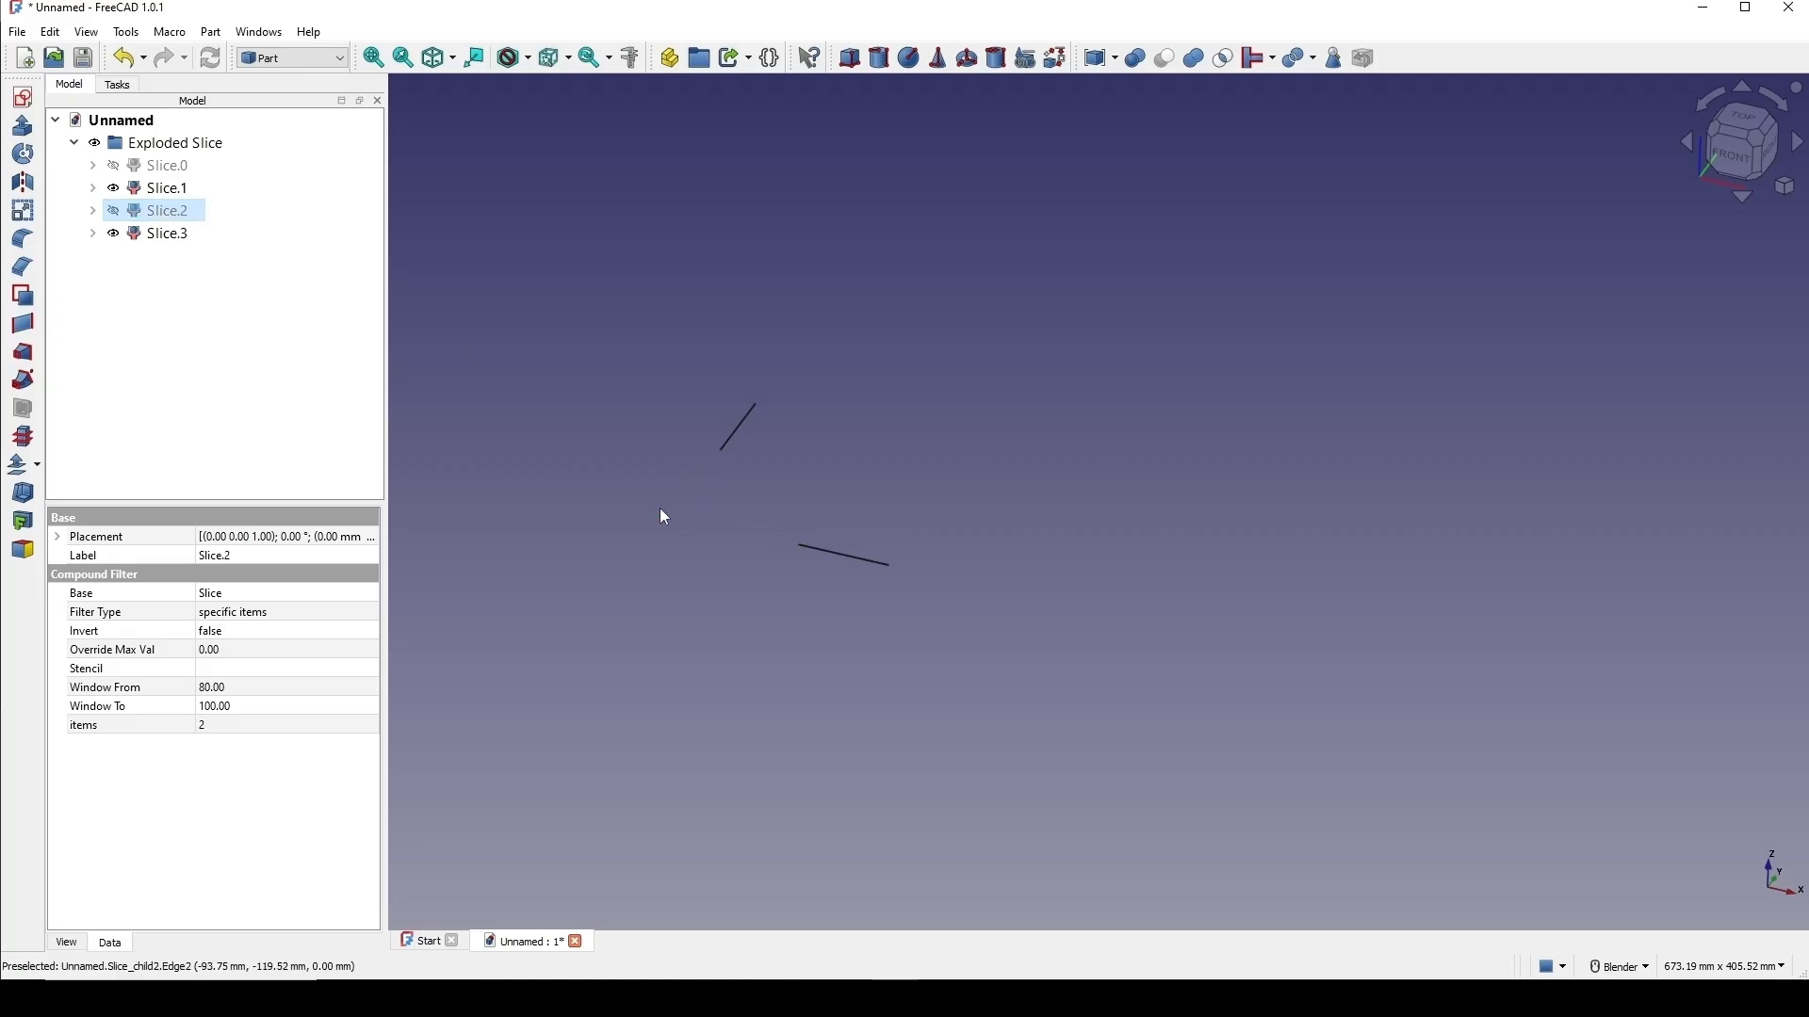
left_click(165, 193)
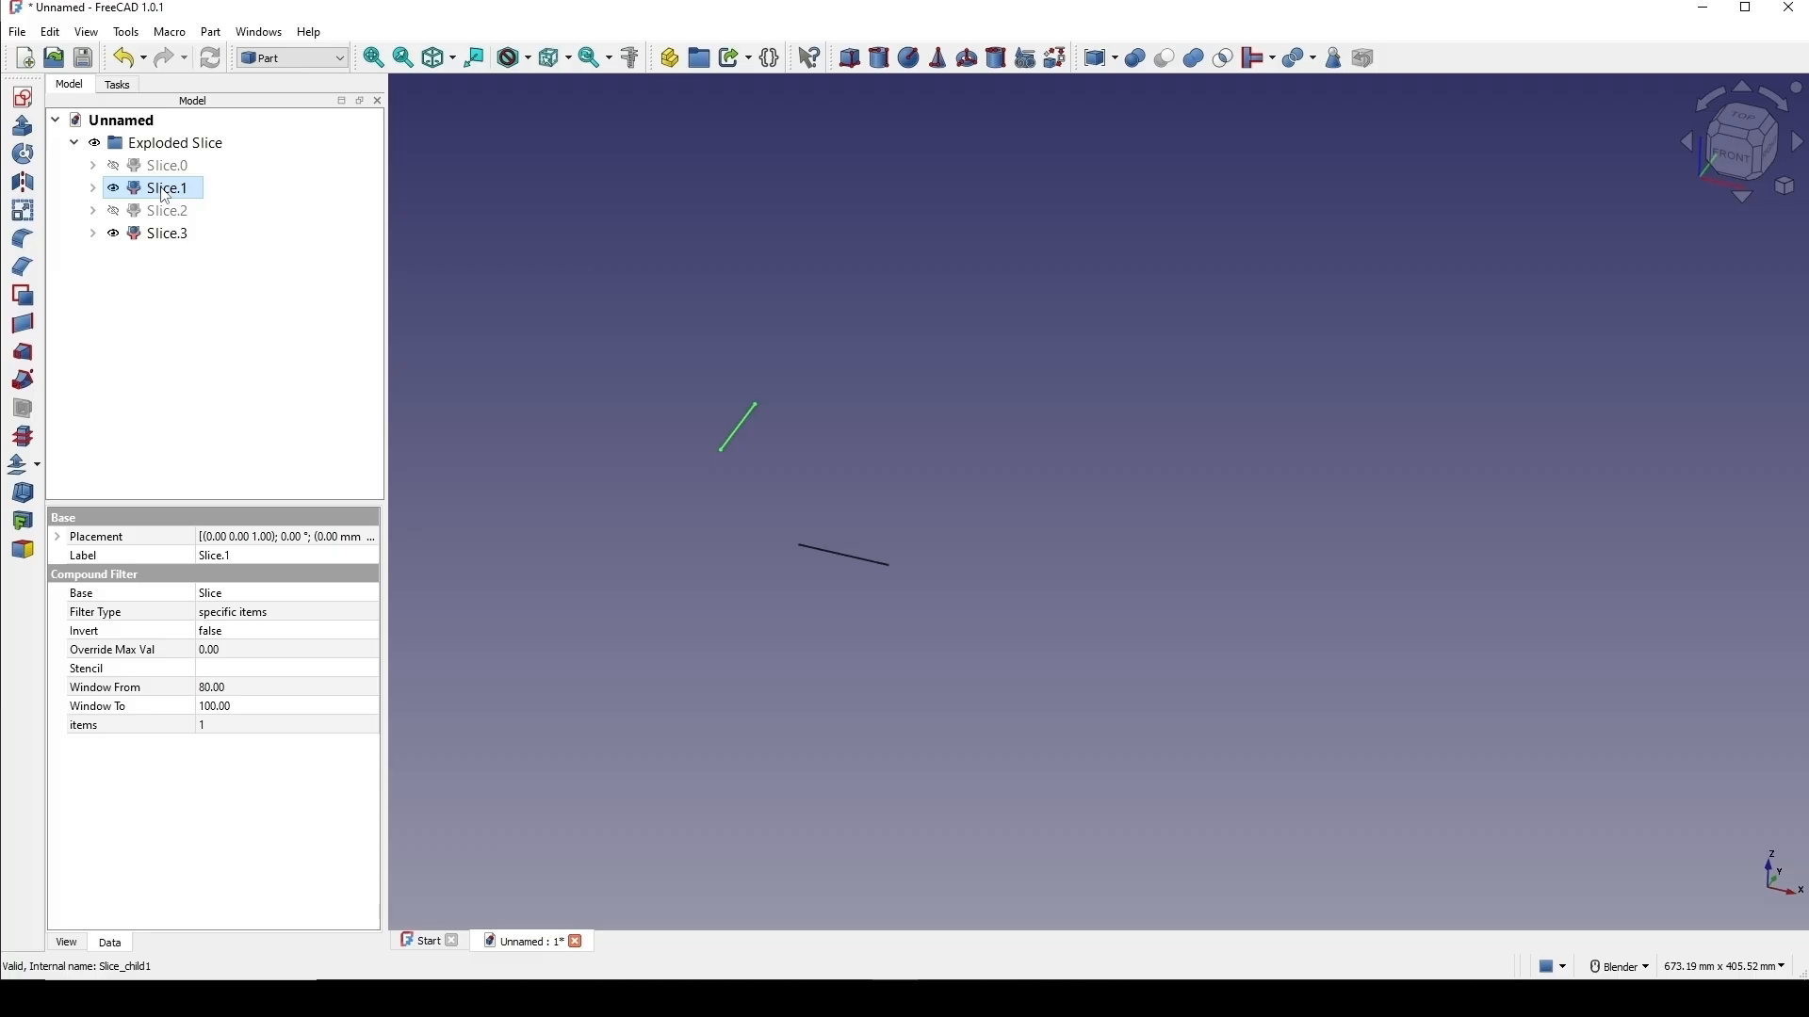
left_click(158, 237, "ctrl")
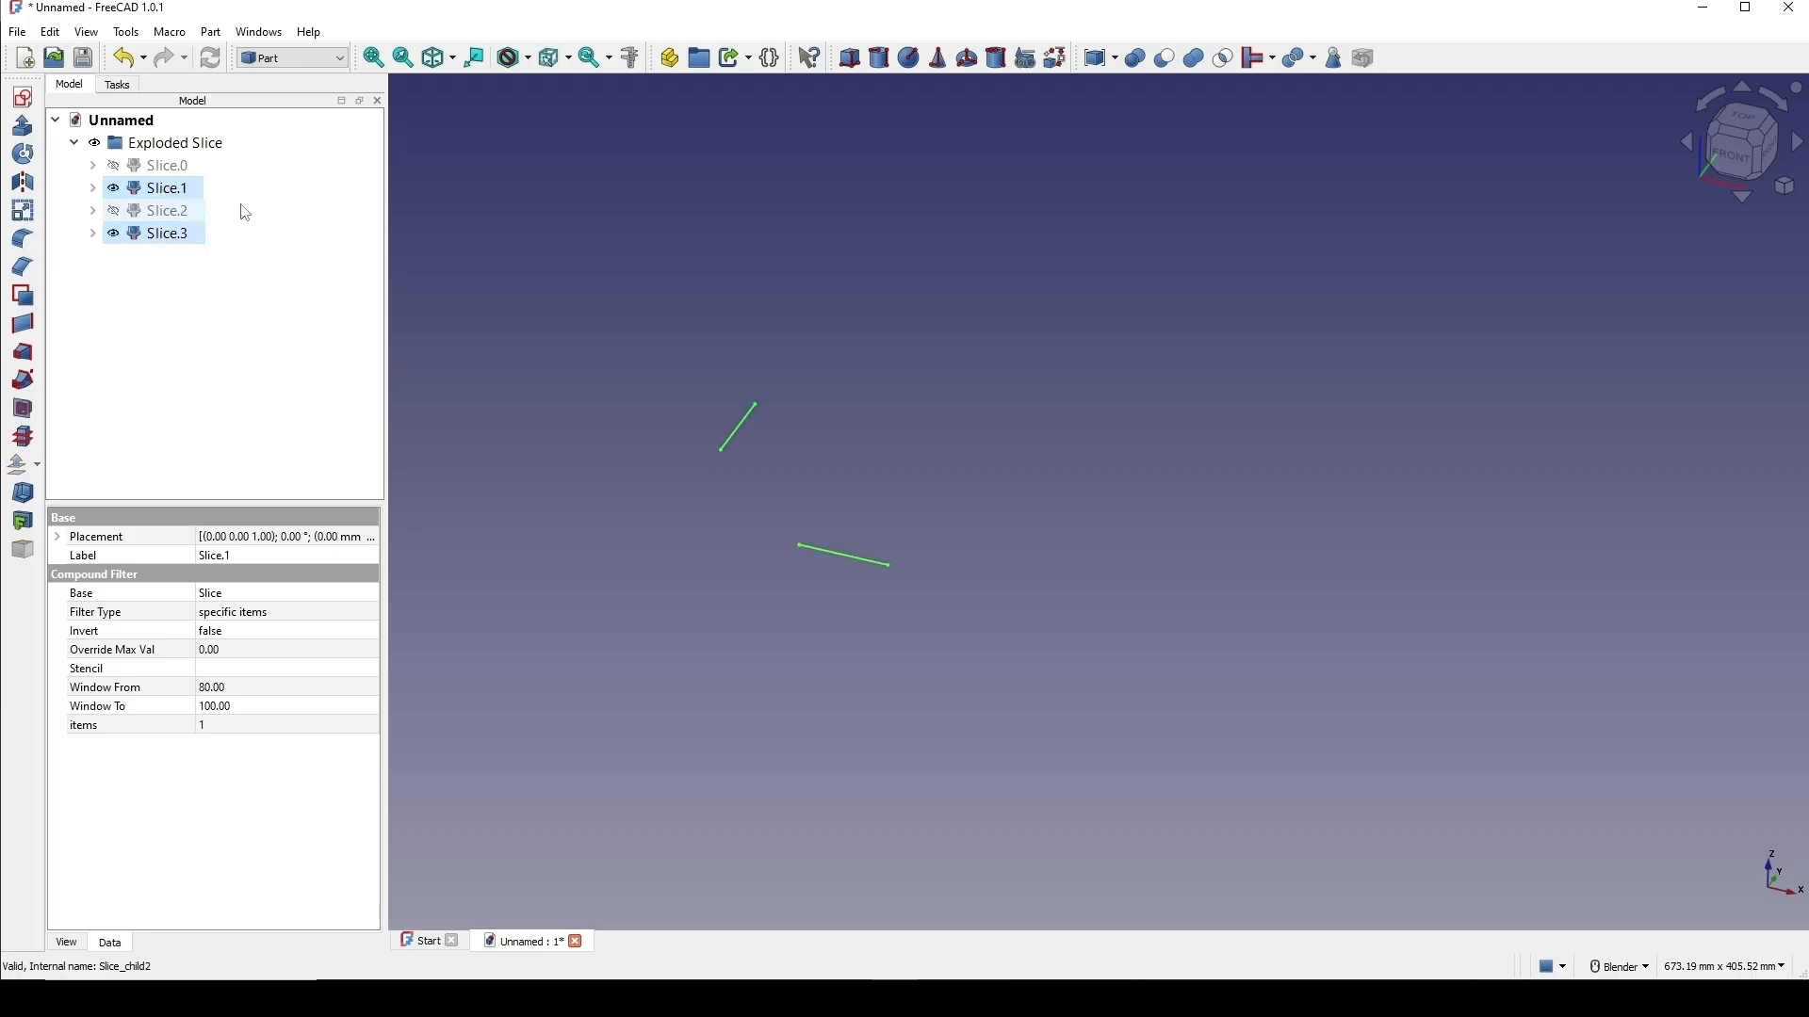
key("Delete")
Make Slice.0 and Slice.2 visible again, and clear the selection.
left_click(156, 169)
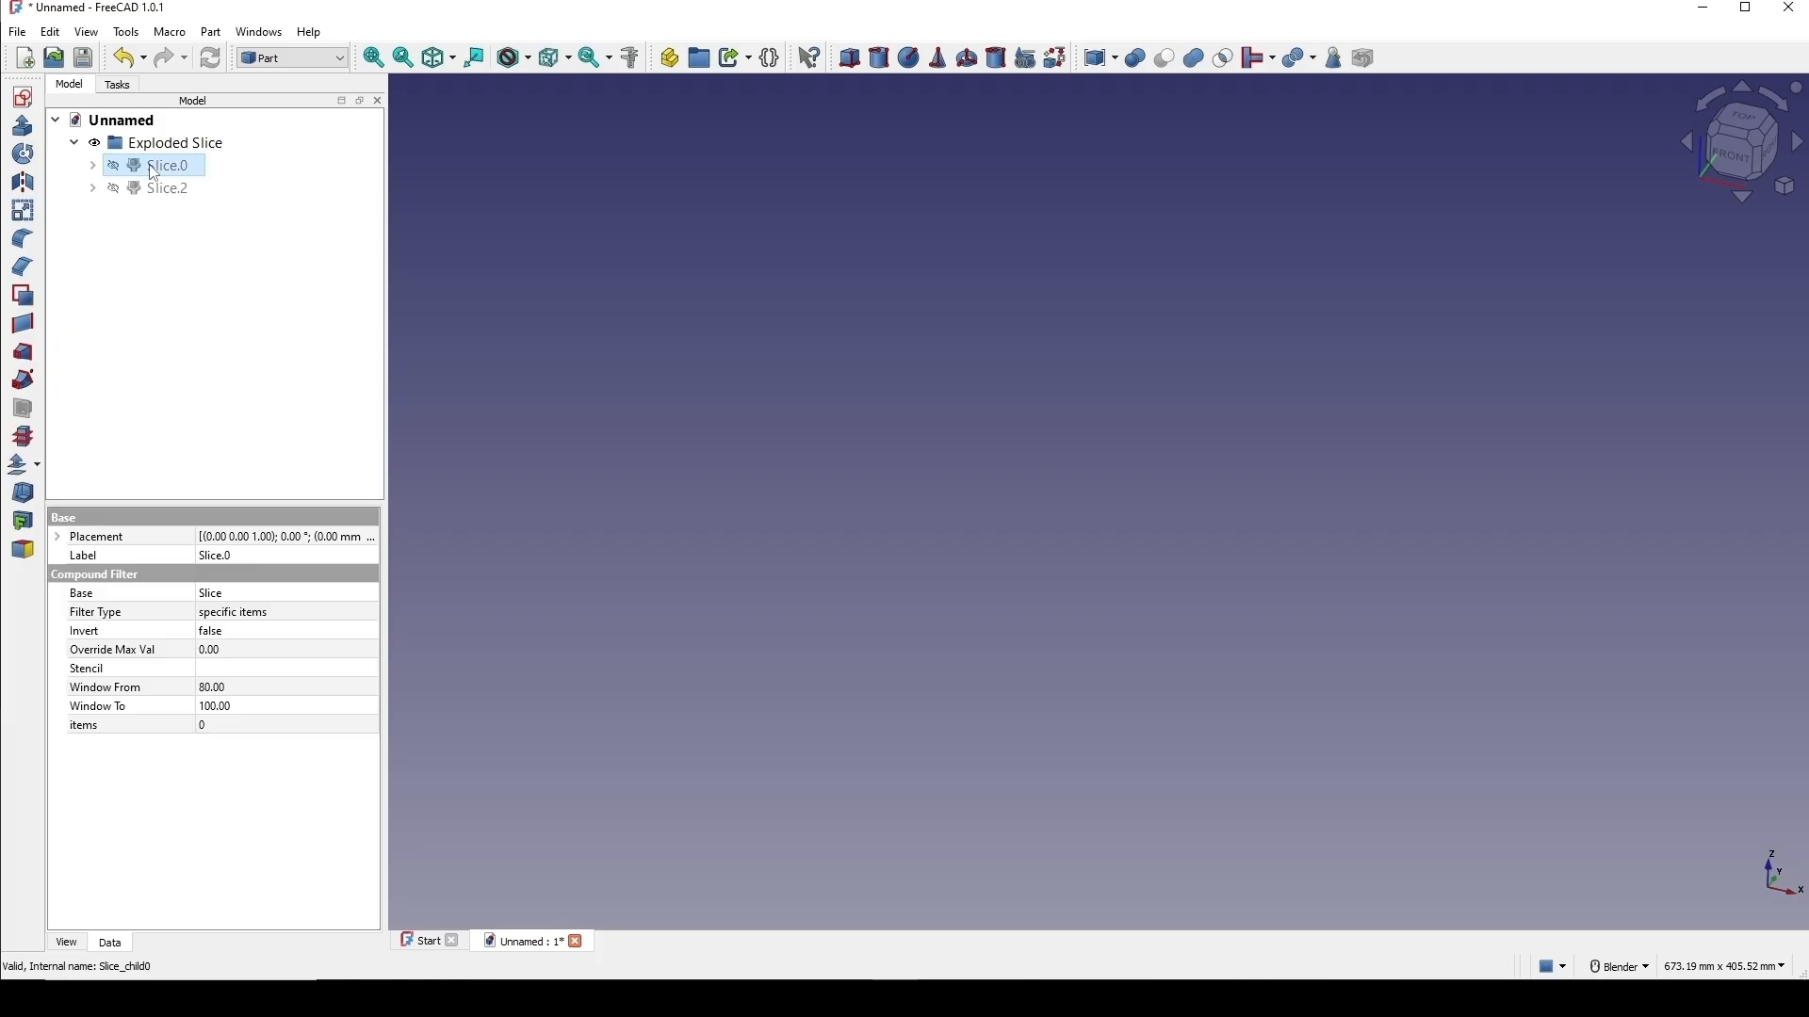
left_click(156, 189, "ctrl")
key("space")
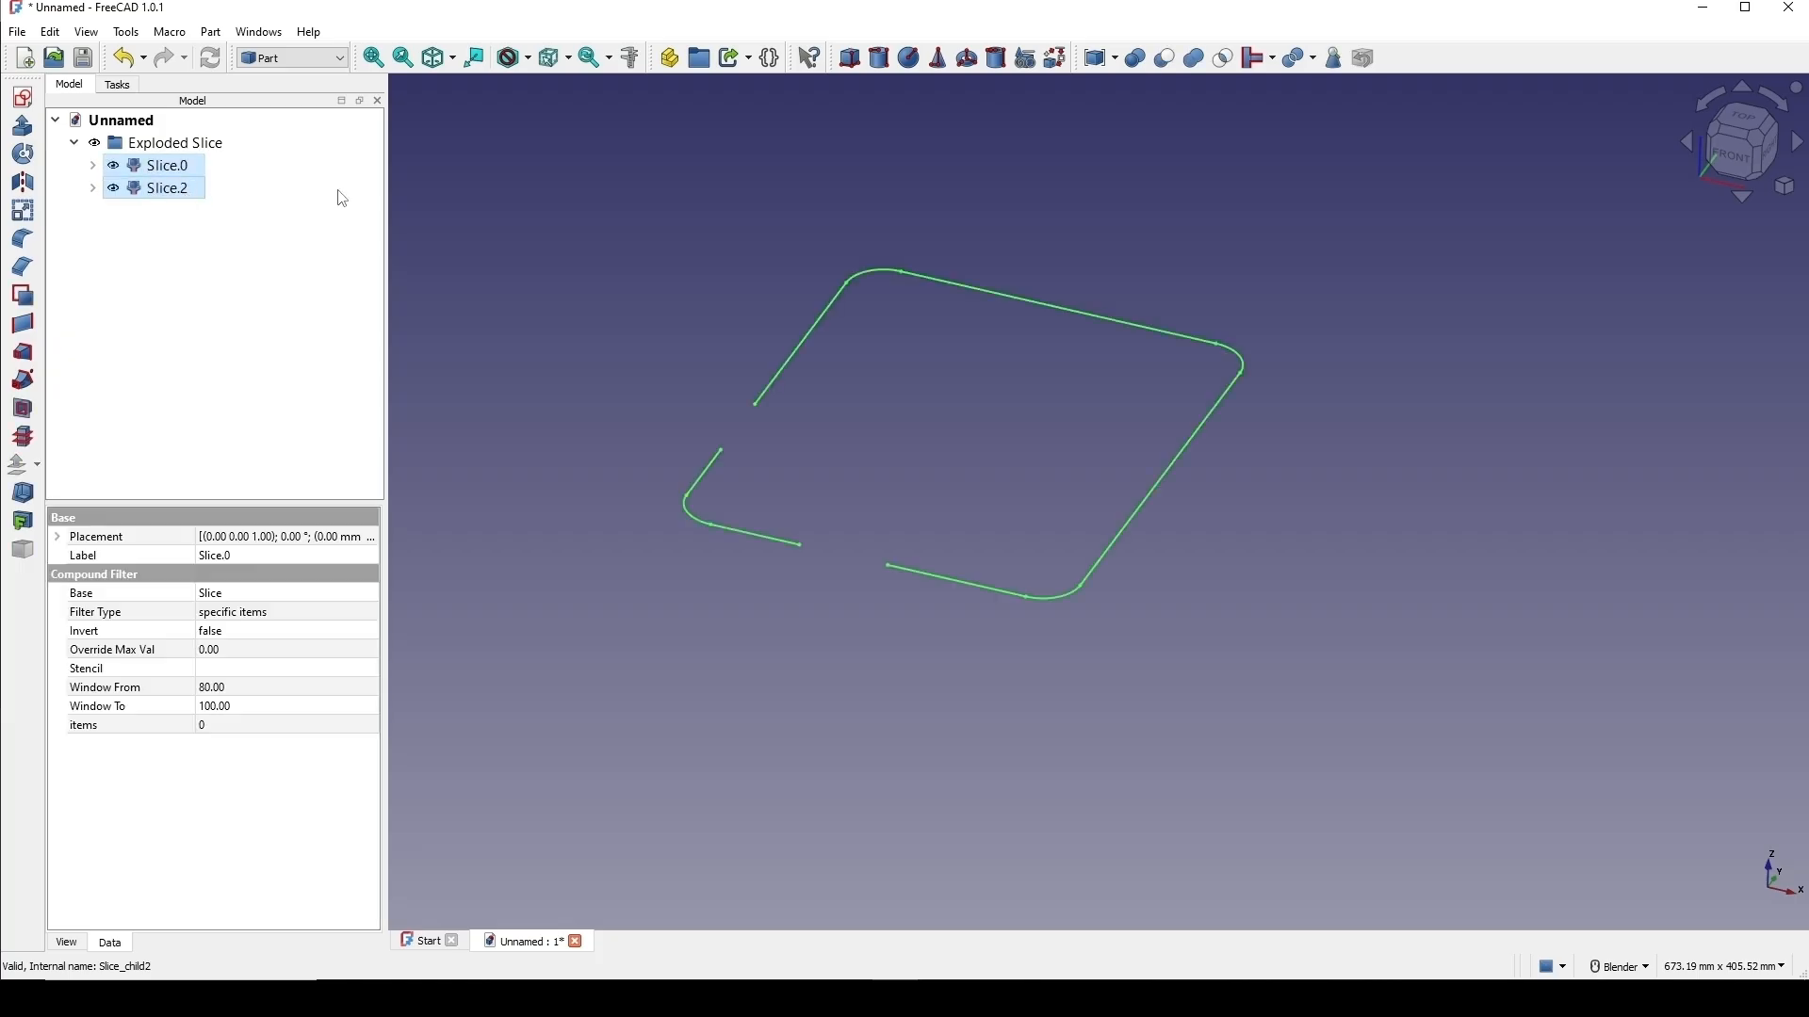
middle_click_drag(1027, 378, 1015, 422, "shift")
left_click(1014, 422)
scroll(958, 509, "up", 1)
middle_click_drag(958, 506, 902, 505)
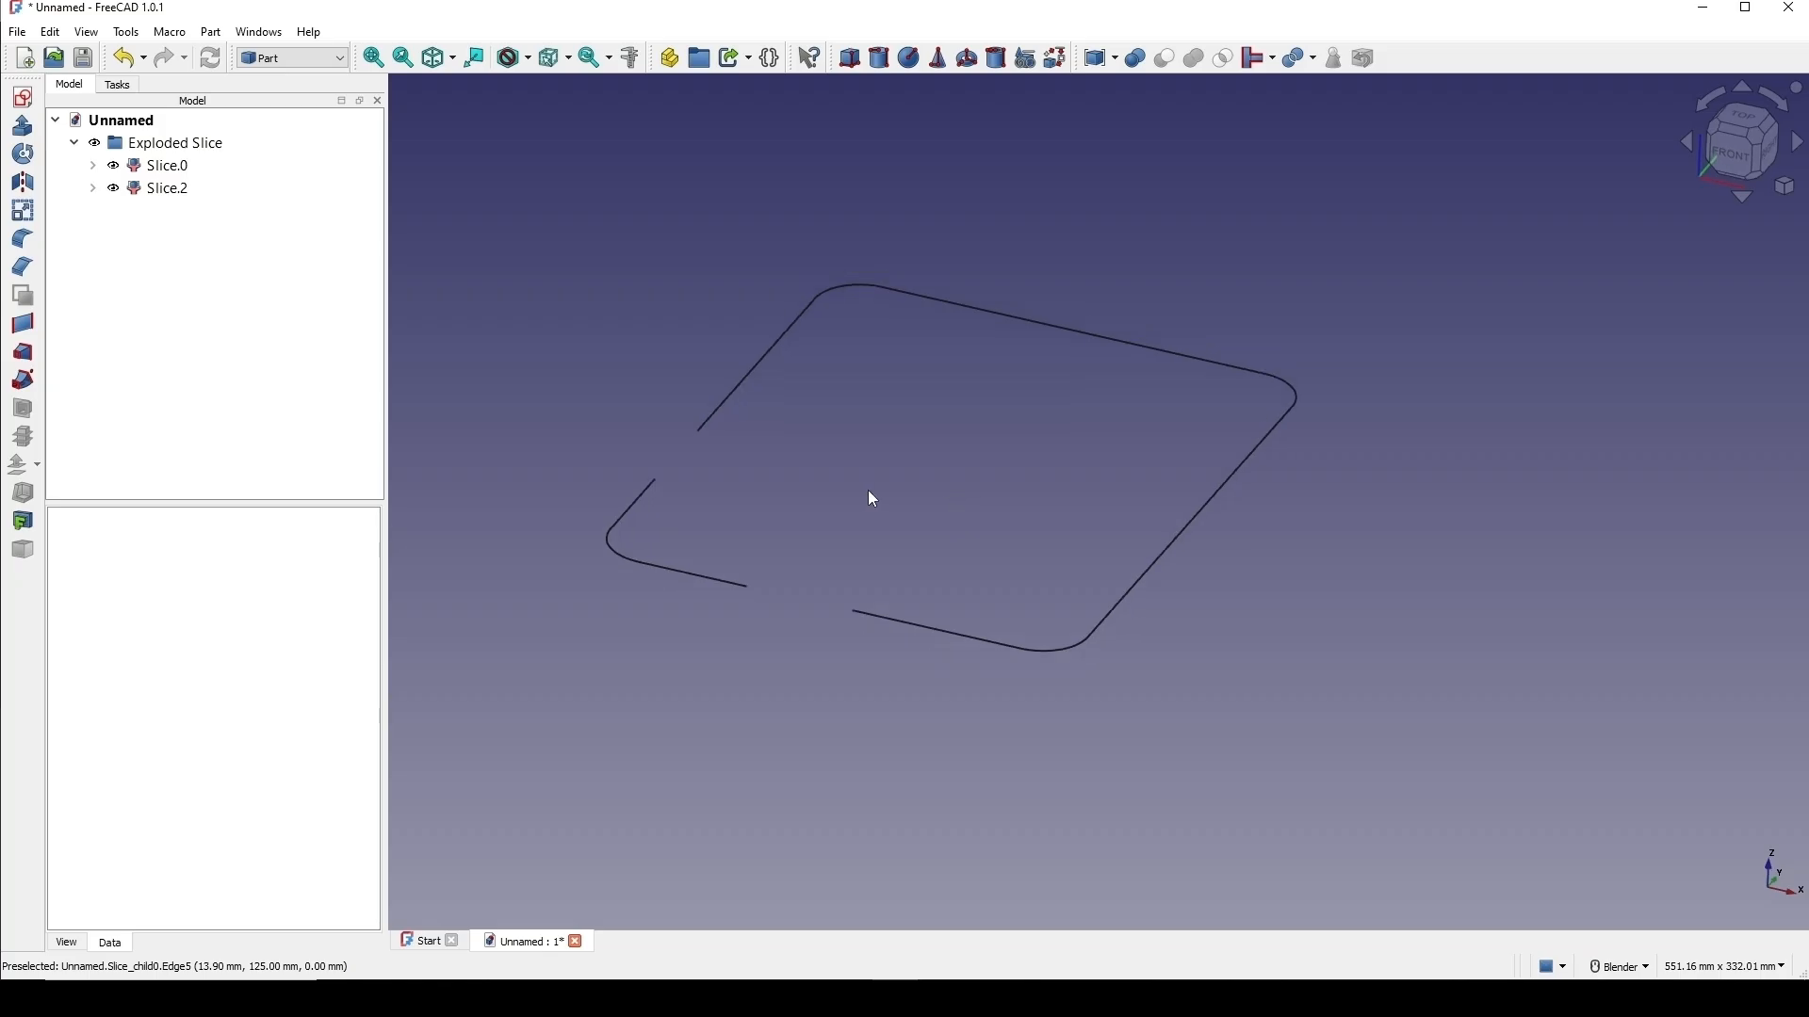
Raise the corner piece Slice.2 by setting its placement position z to 15 mm.
left_click(621, 555)
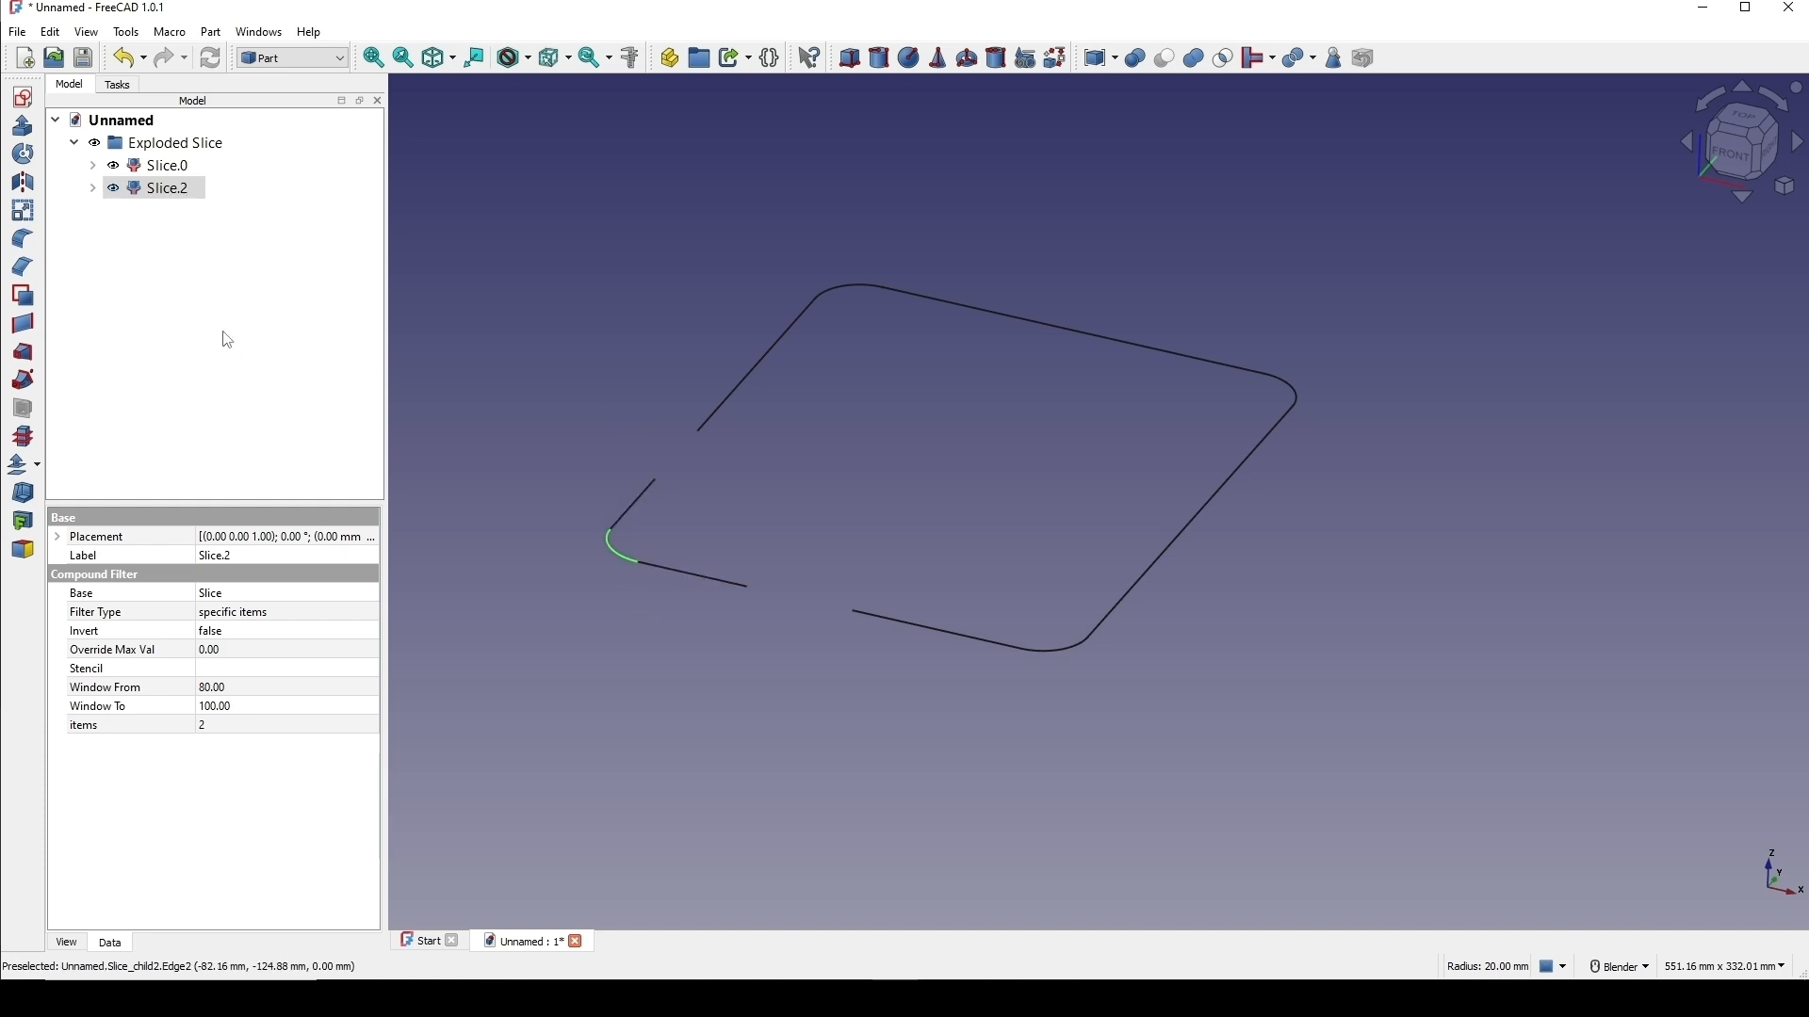
left_click(60, 539)
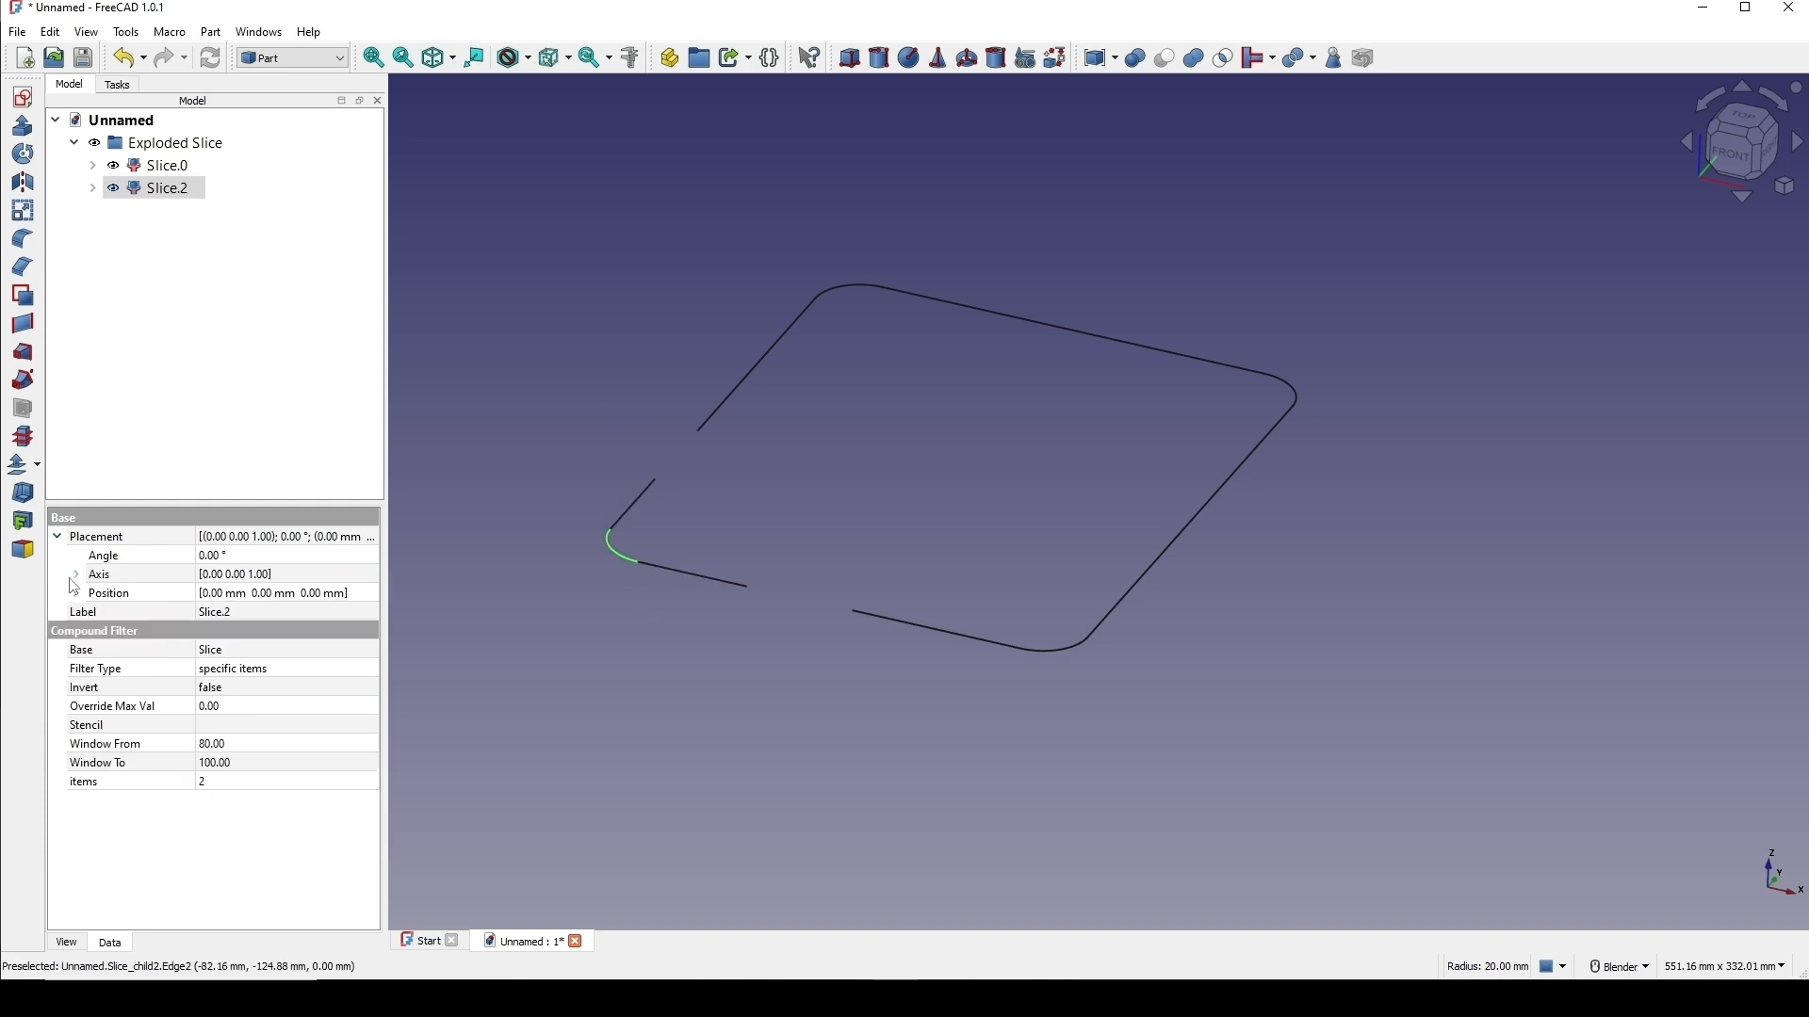
left_click(75, 595)
left_click(130, 652)
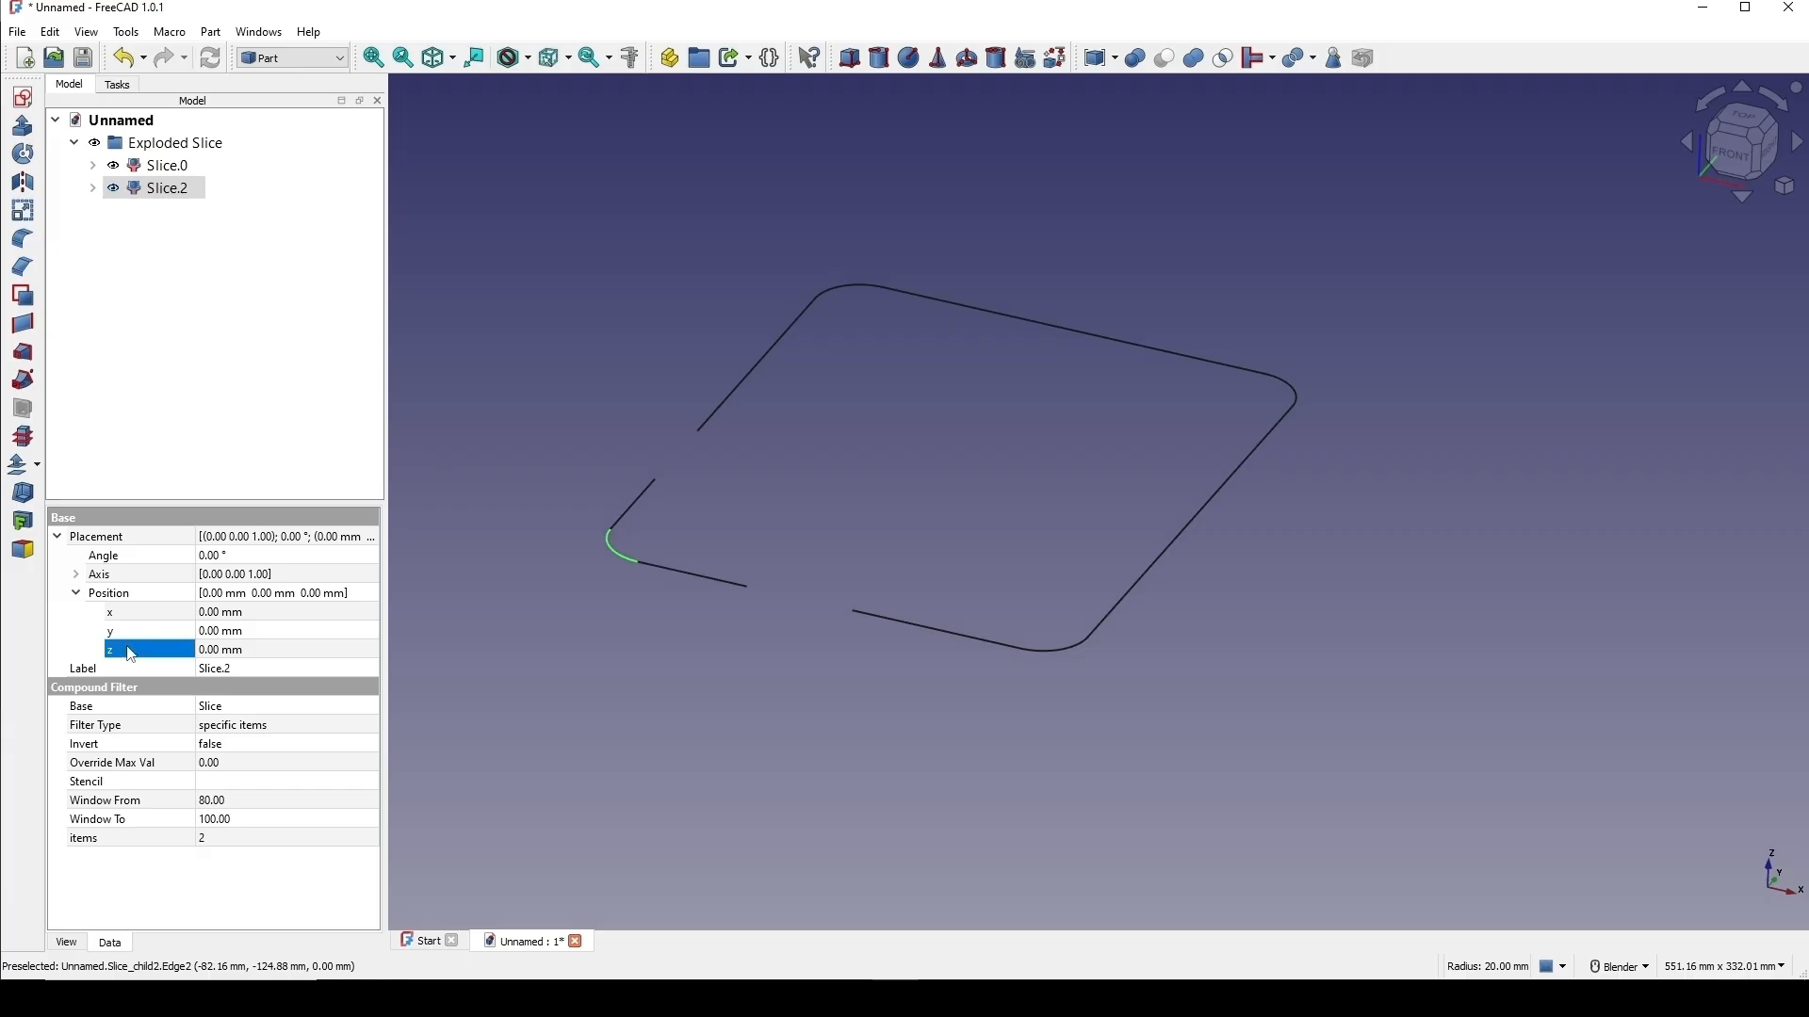
left_click(238, 651)
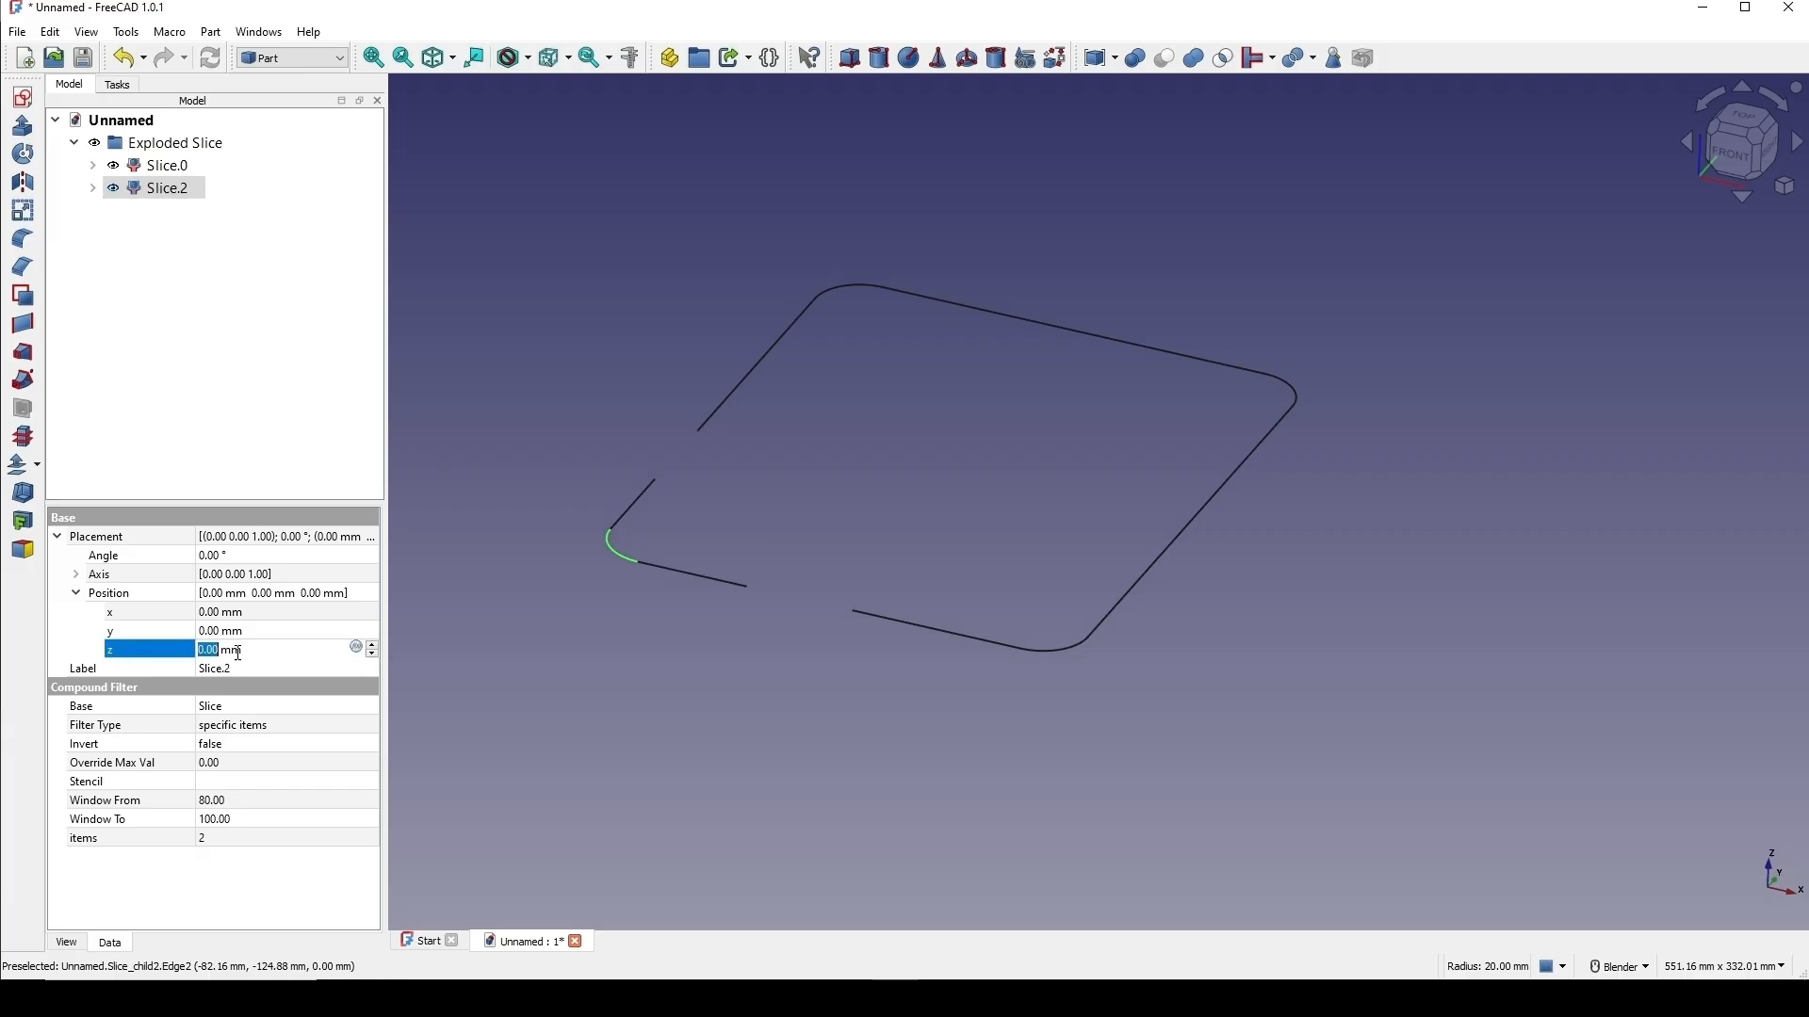
type("15")
key("Return")
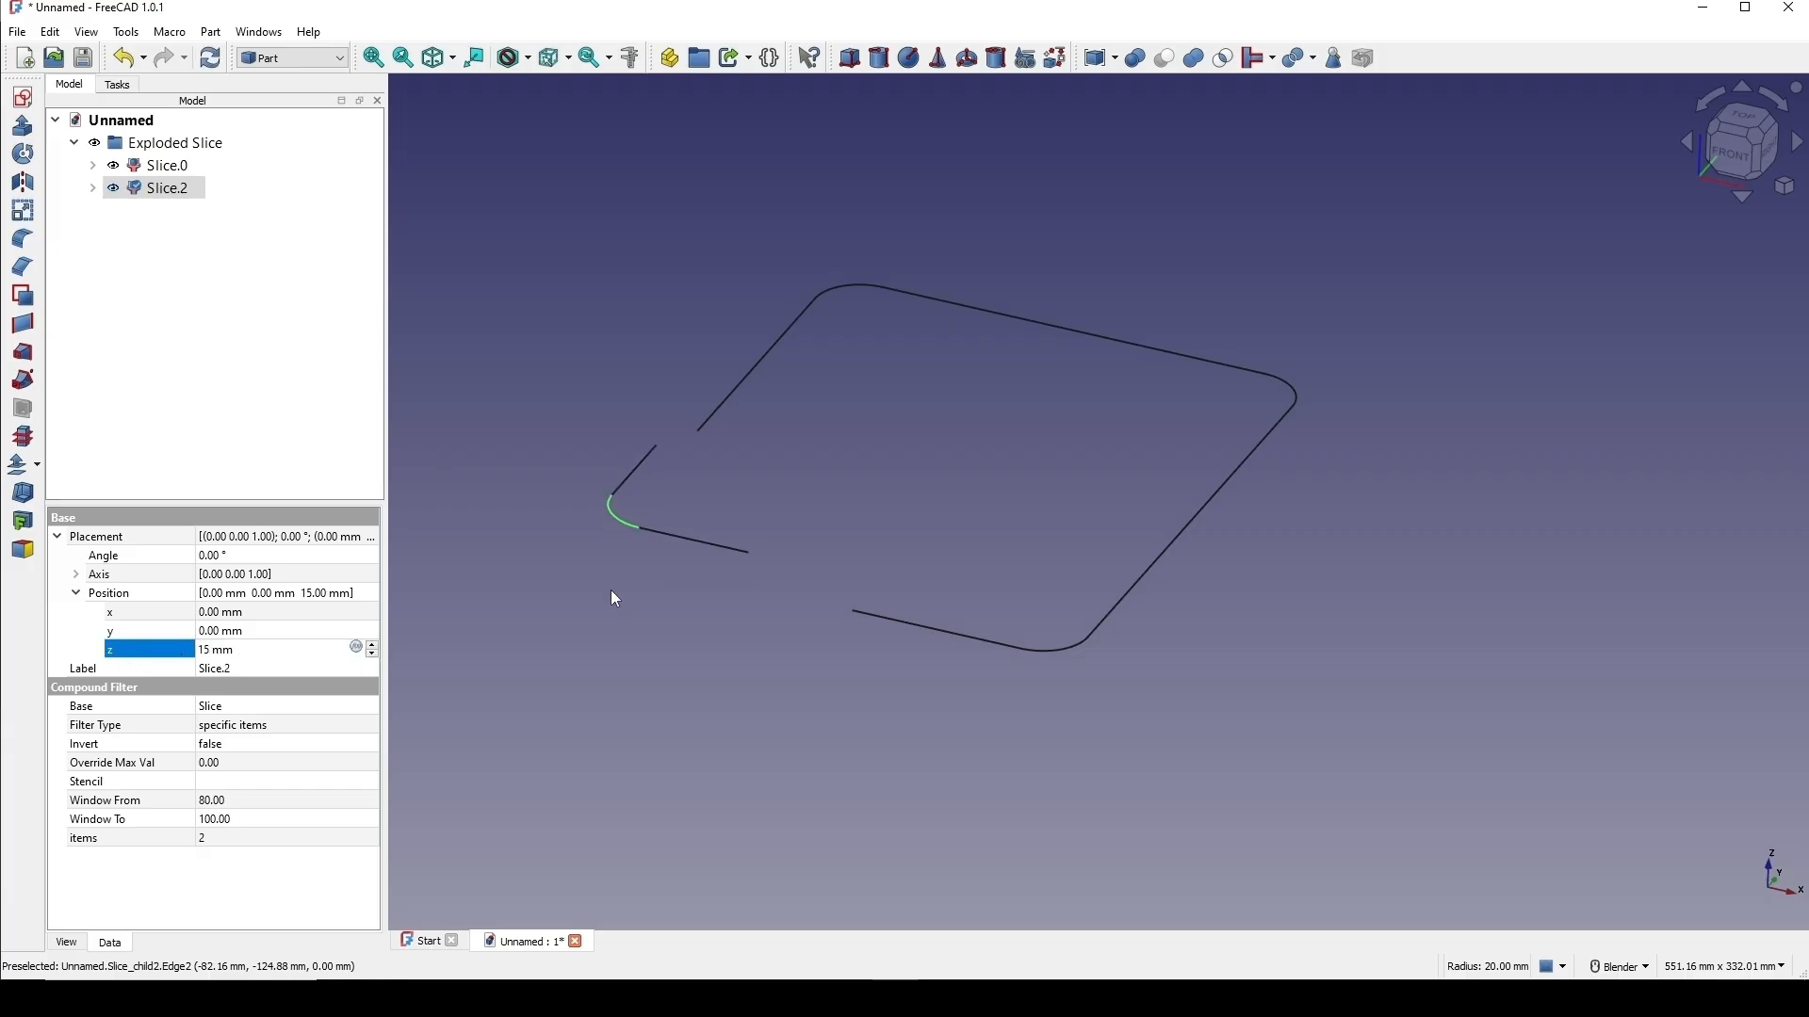
middle_click_drag(978, 571, 661, 539)
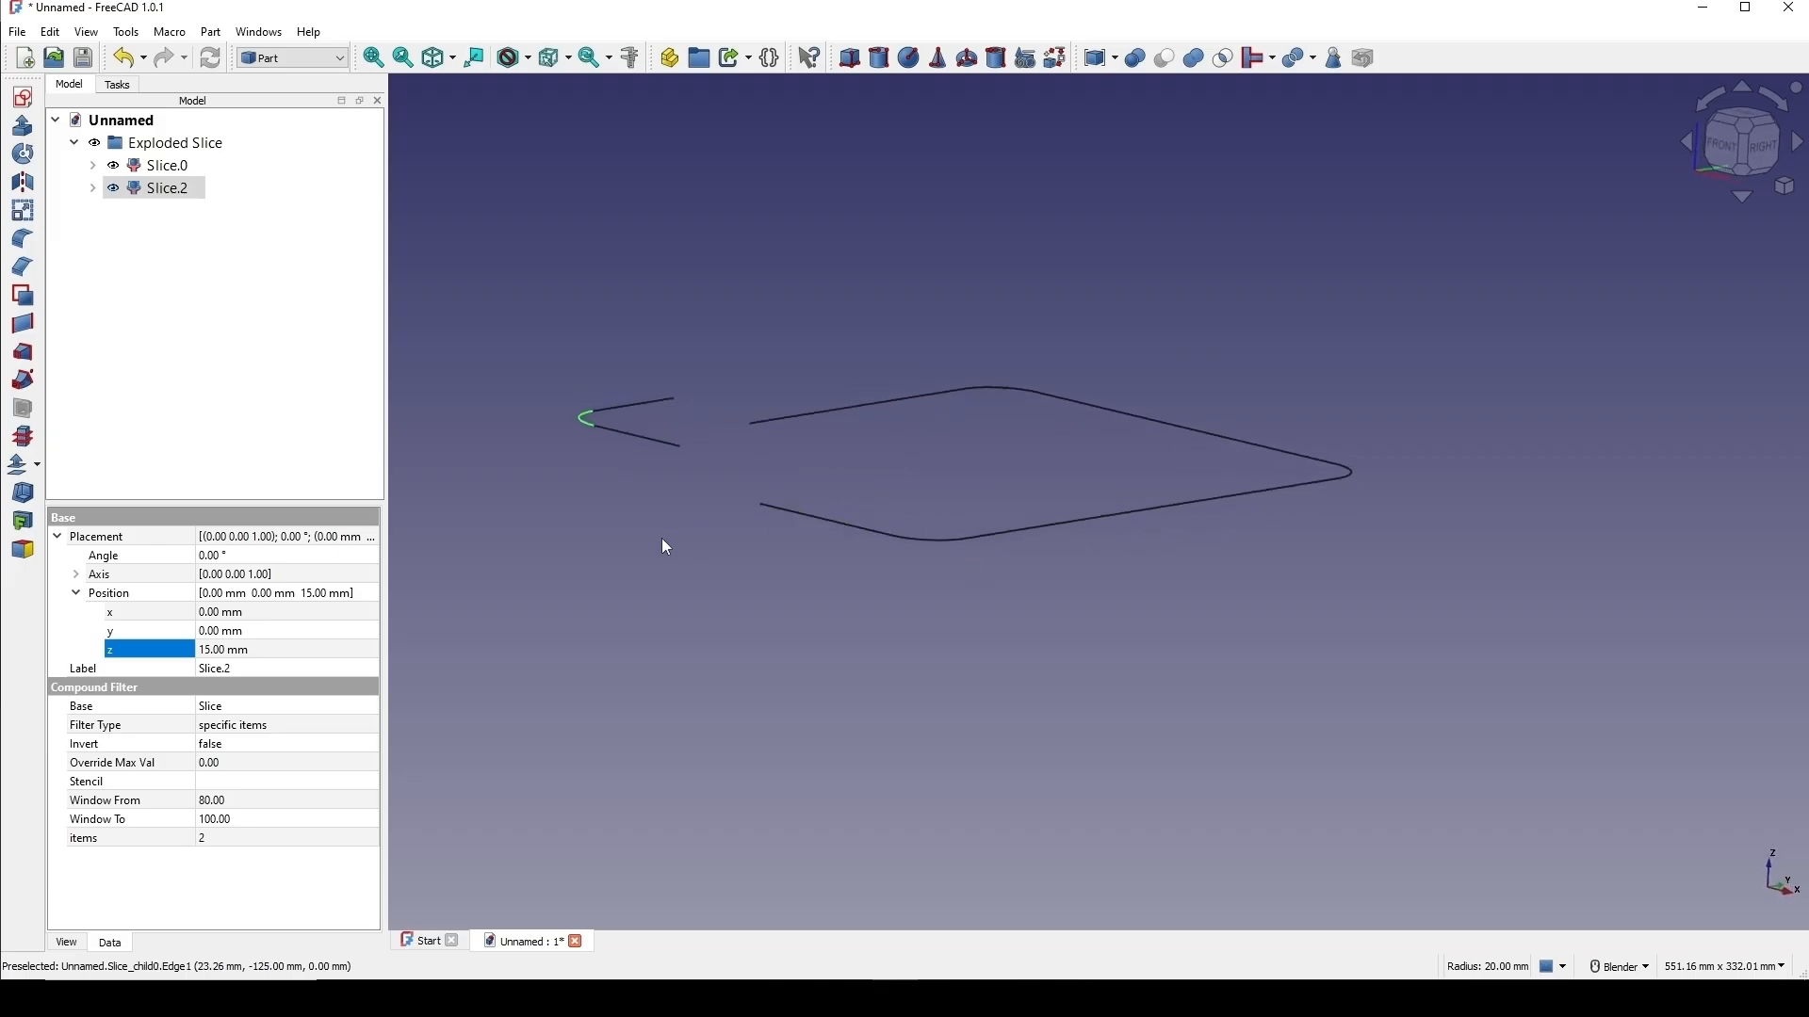
left_click(662, 539)
In the Surface workbench, create a blend curve between the front straight edges of Slice.2 and Slice.0.
middle_click_drag(807, 415, 833, 561)
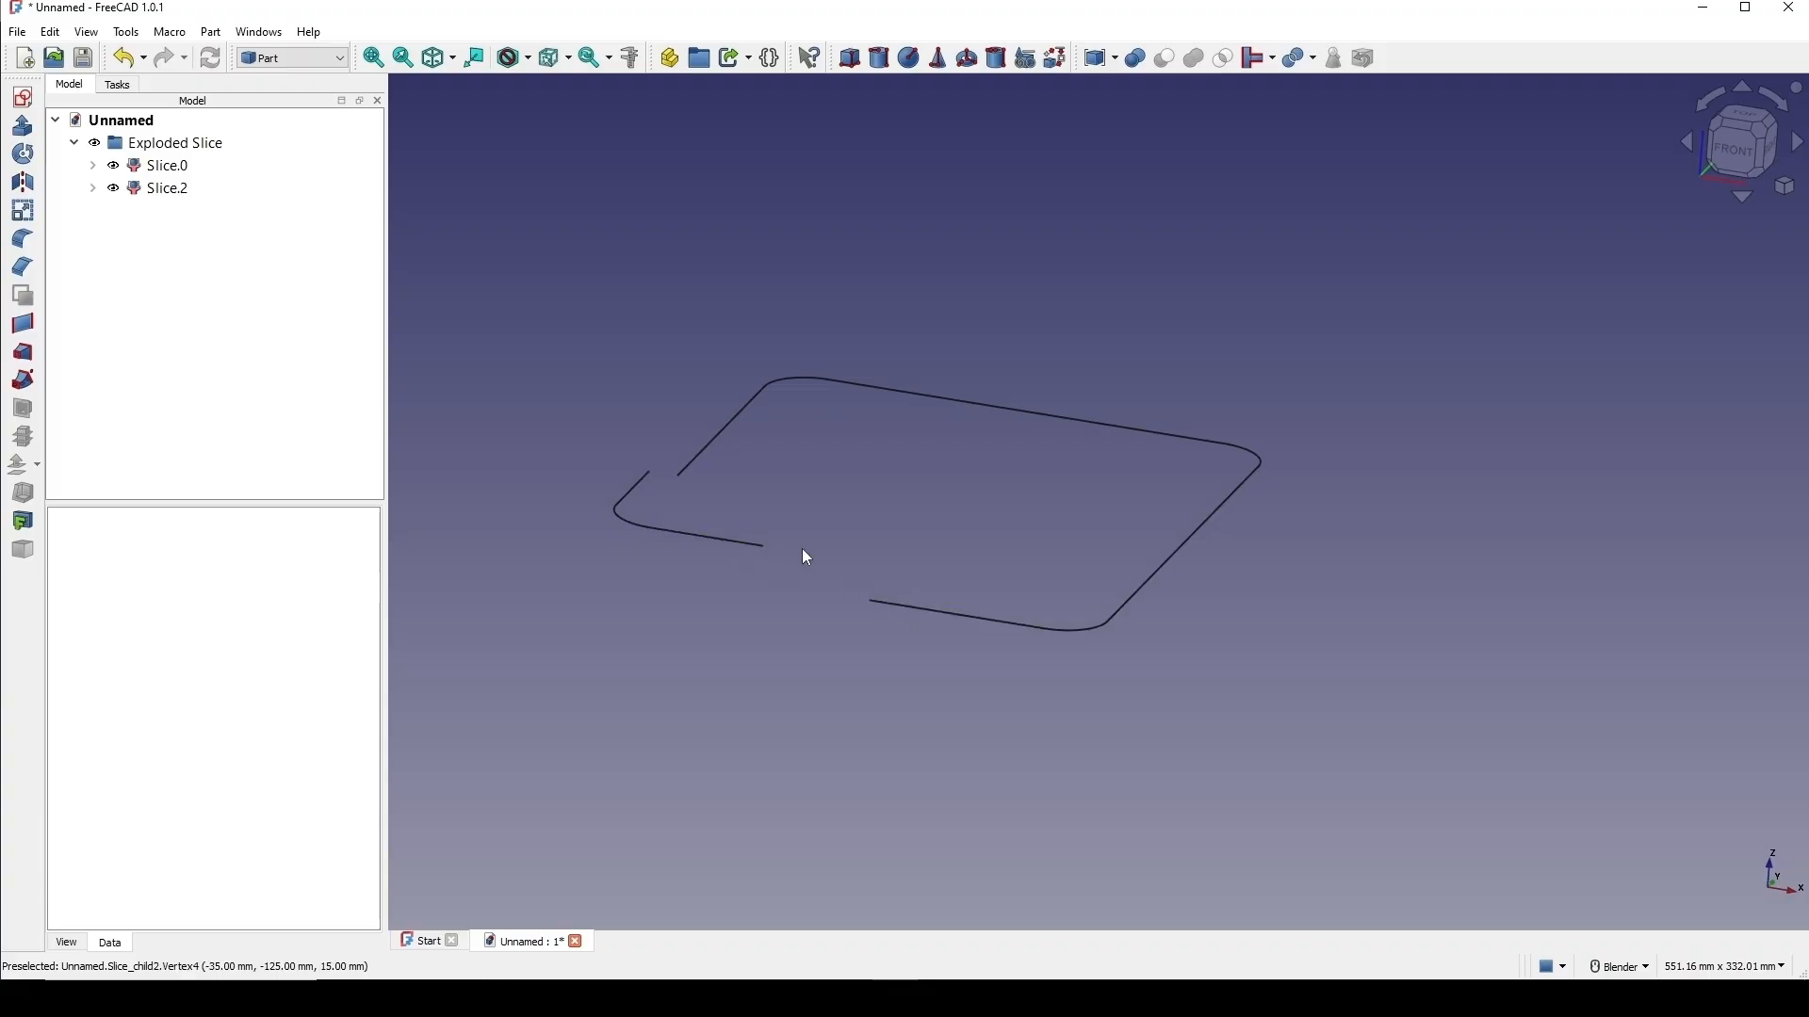
middle_click_drag(876, 577, 891, 498)
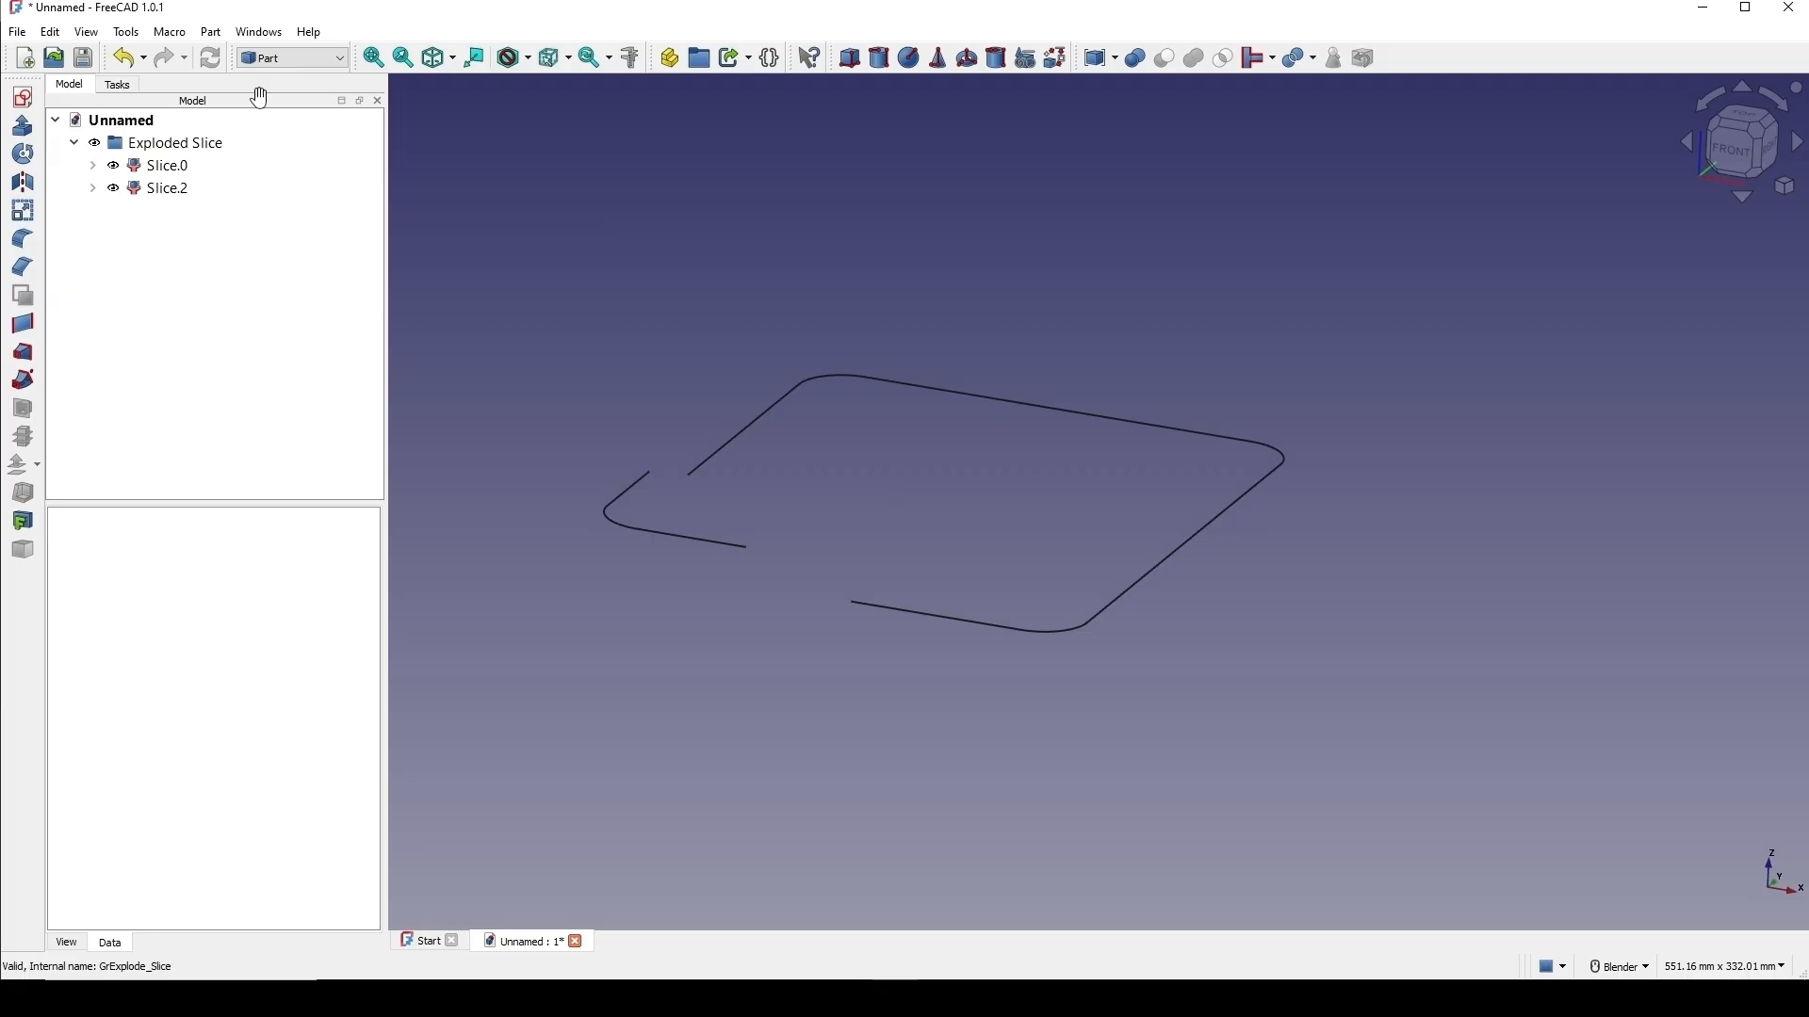
left_click(271, 56)
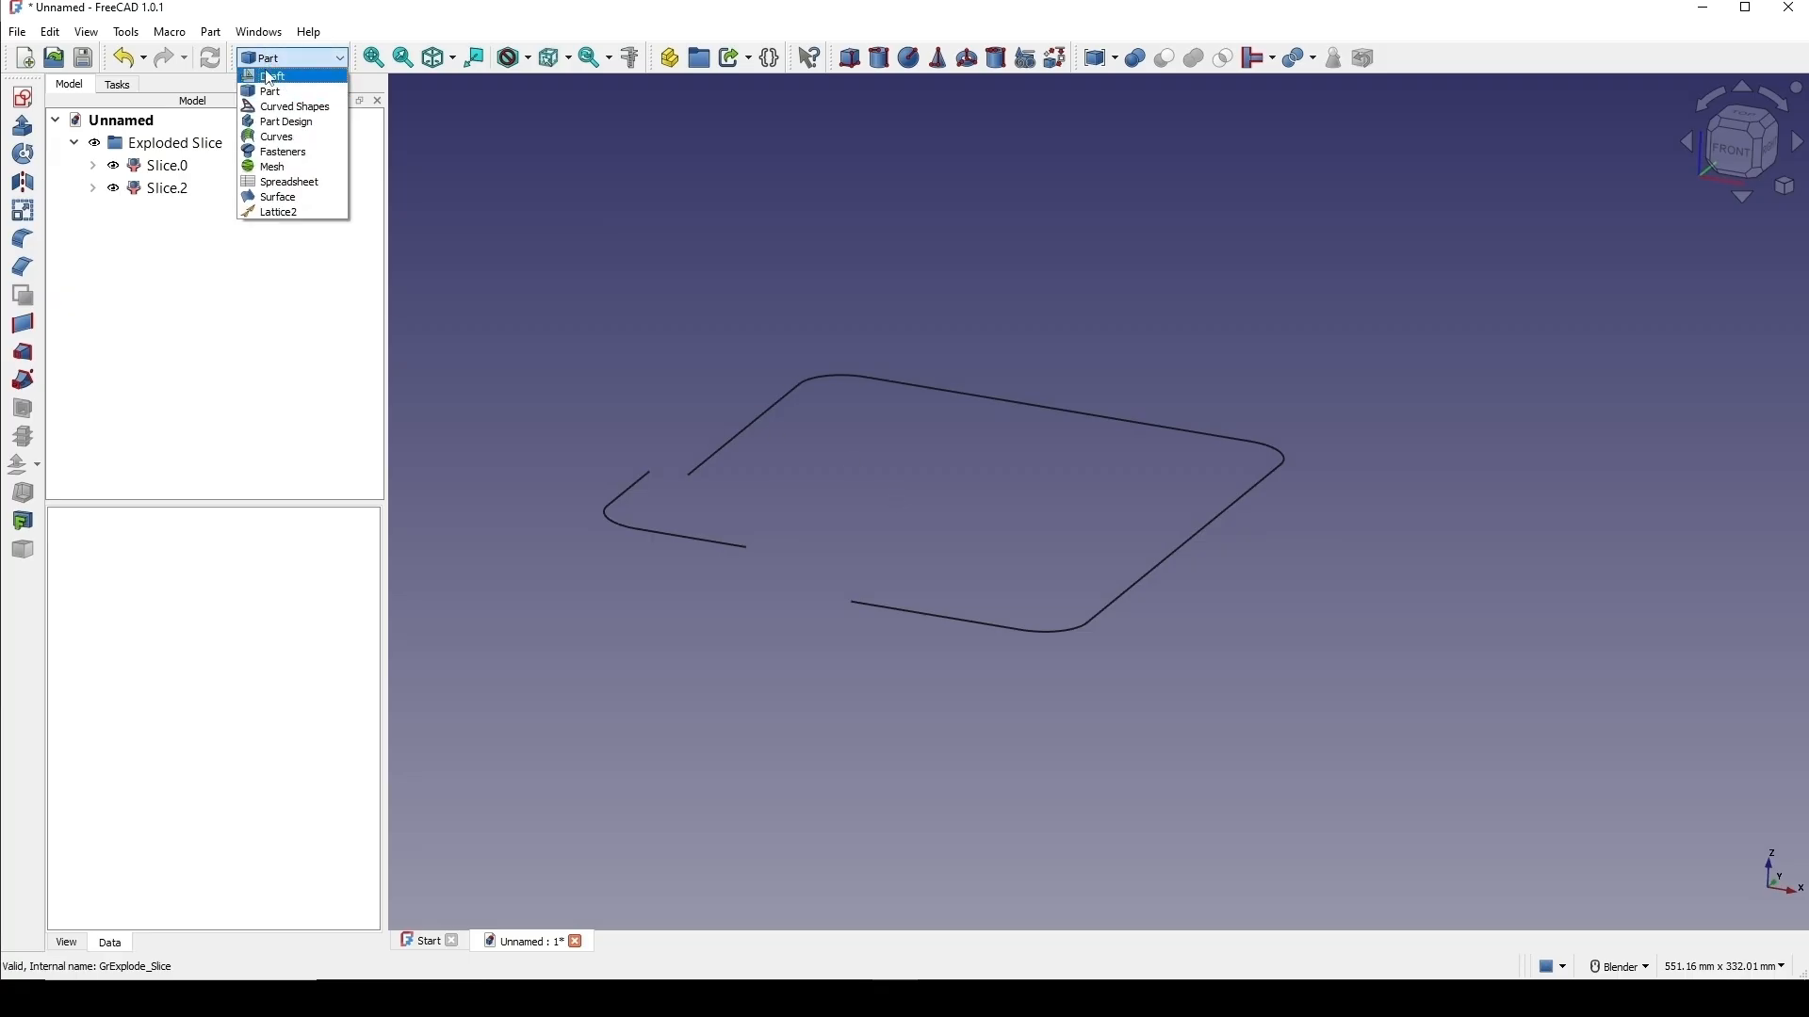
left_click(275, 197)
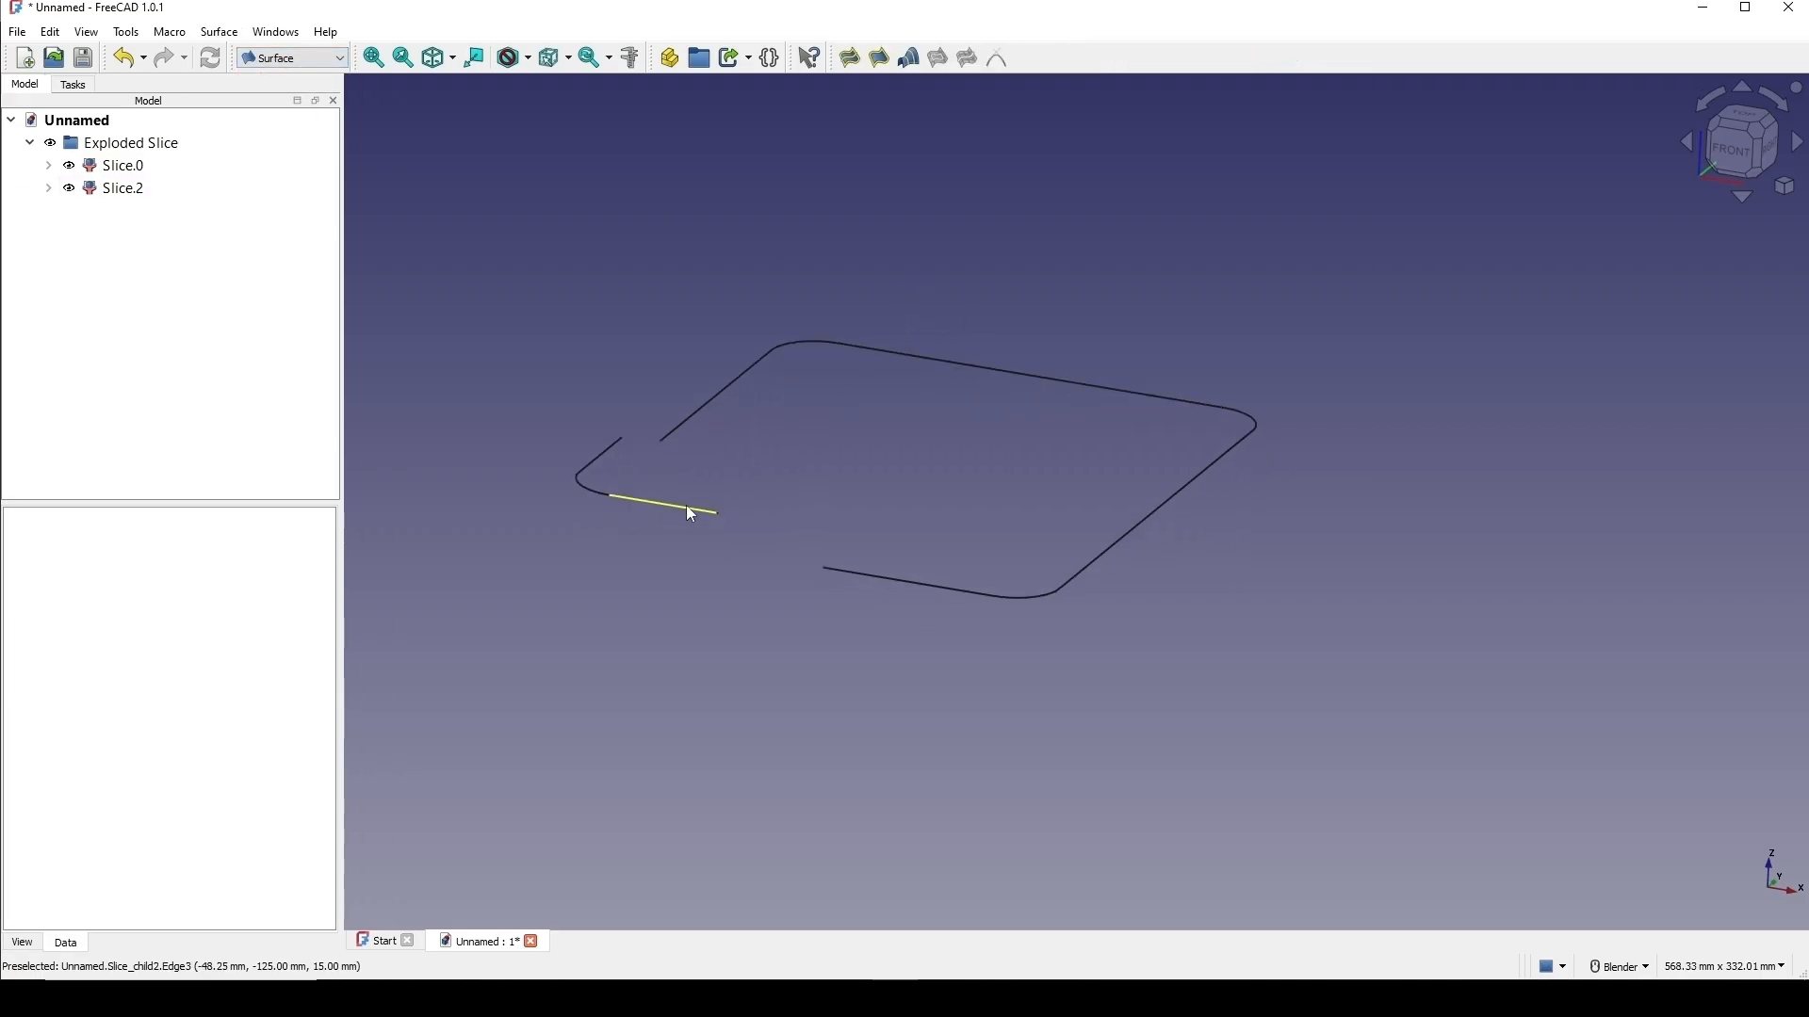
left_click(686, 505)
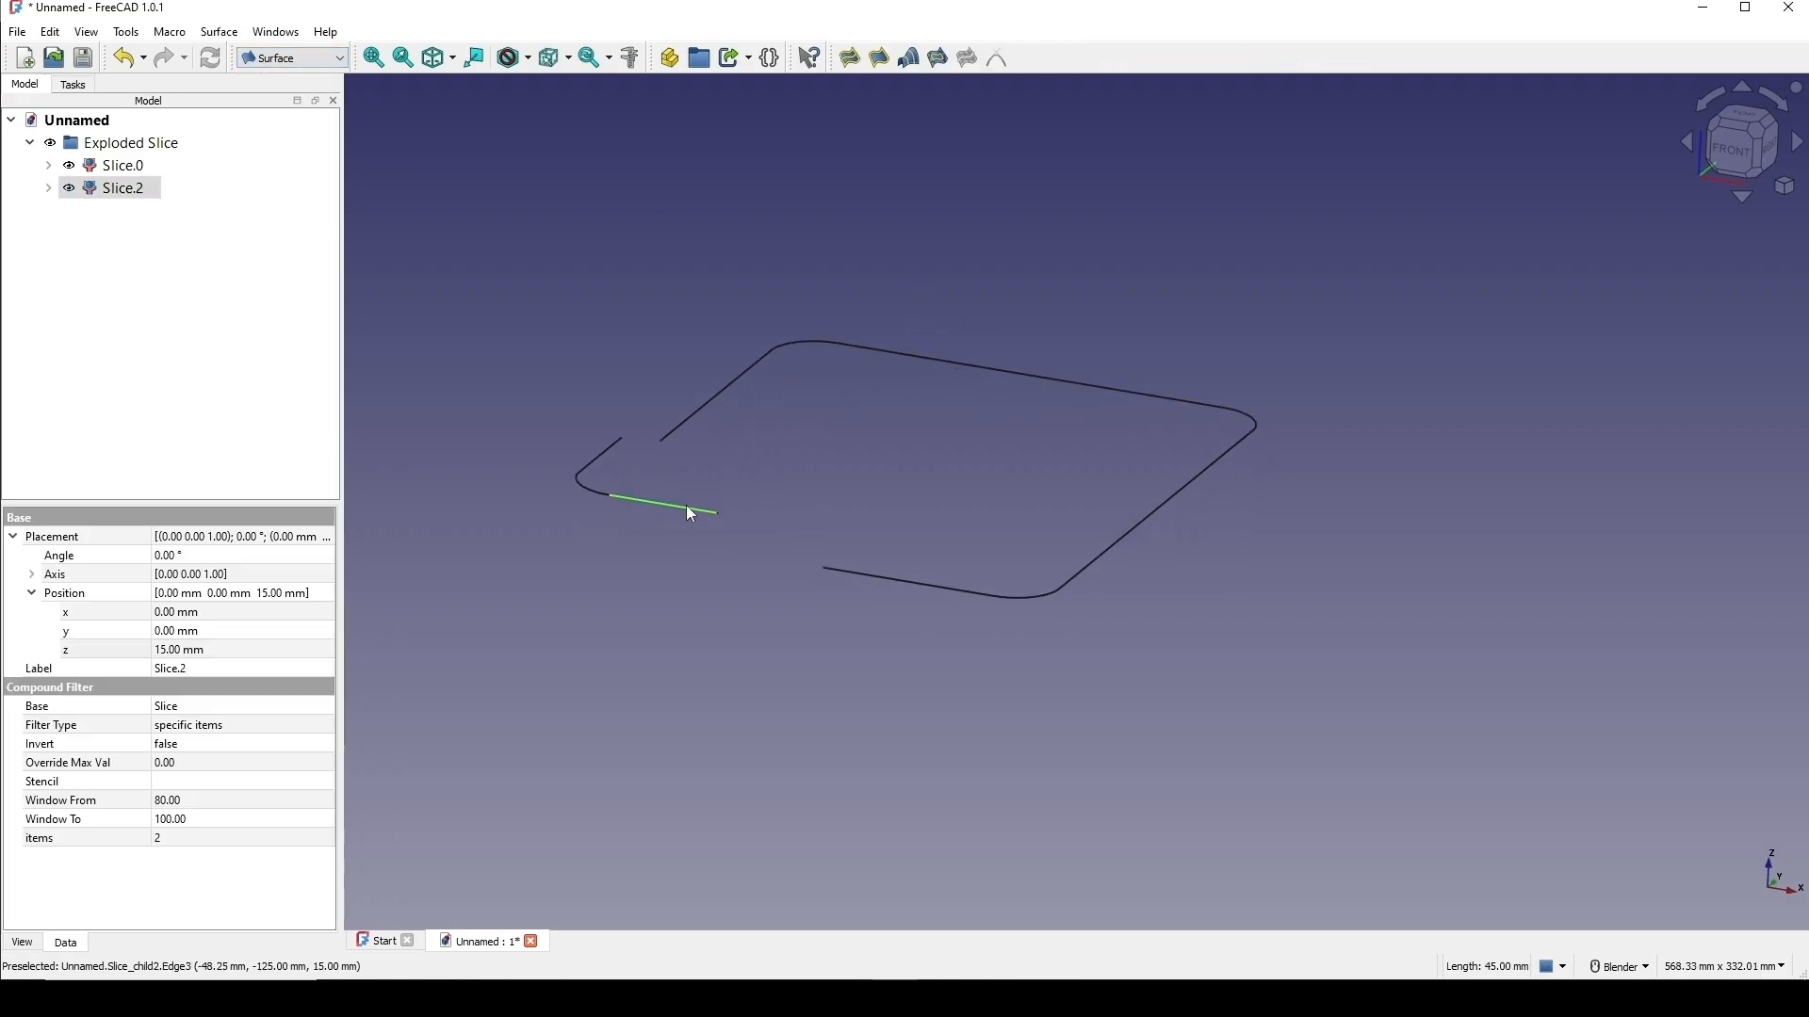
left_click(857, 586, "ctrl")
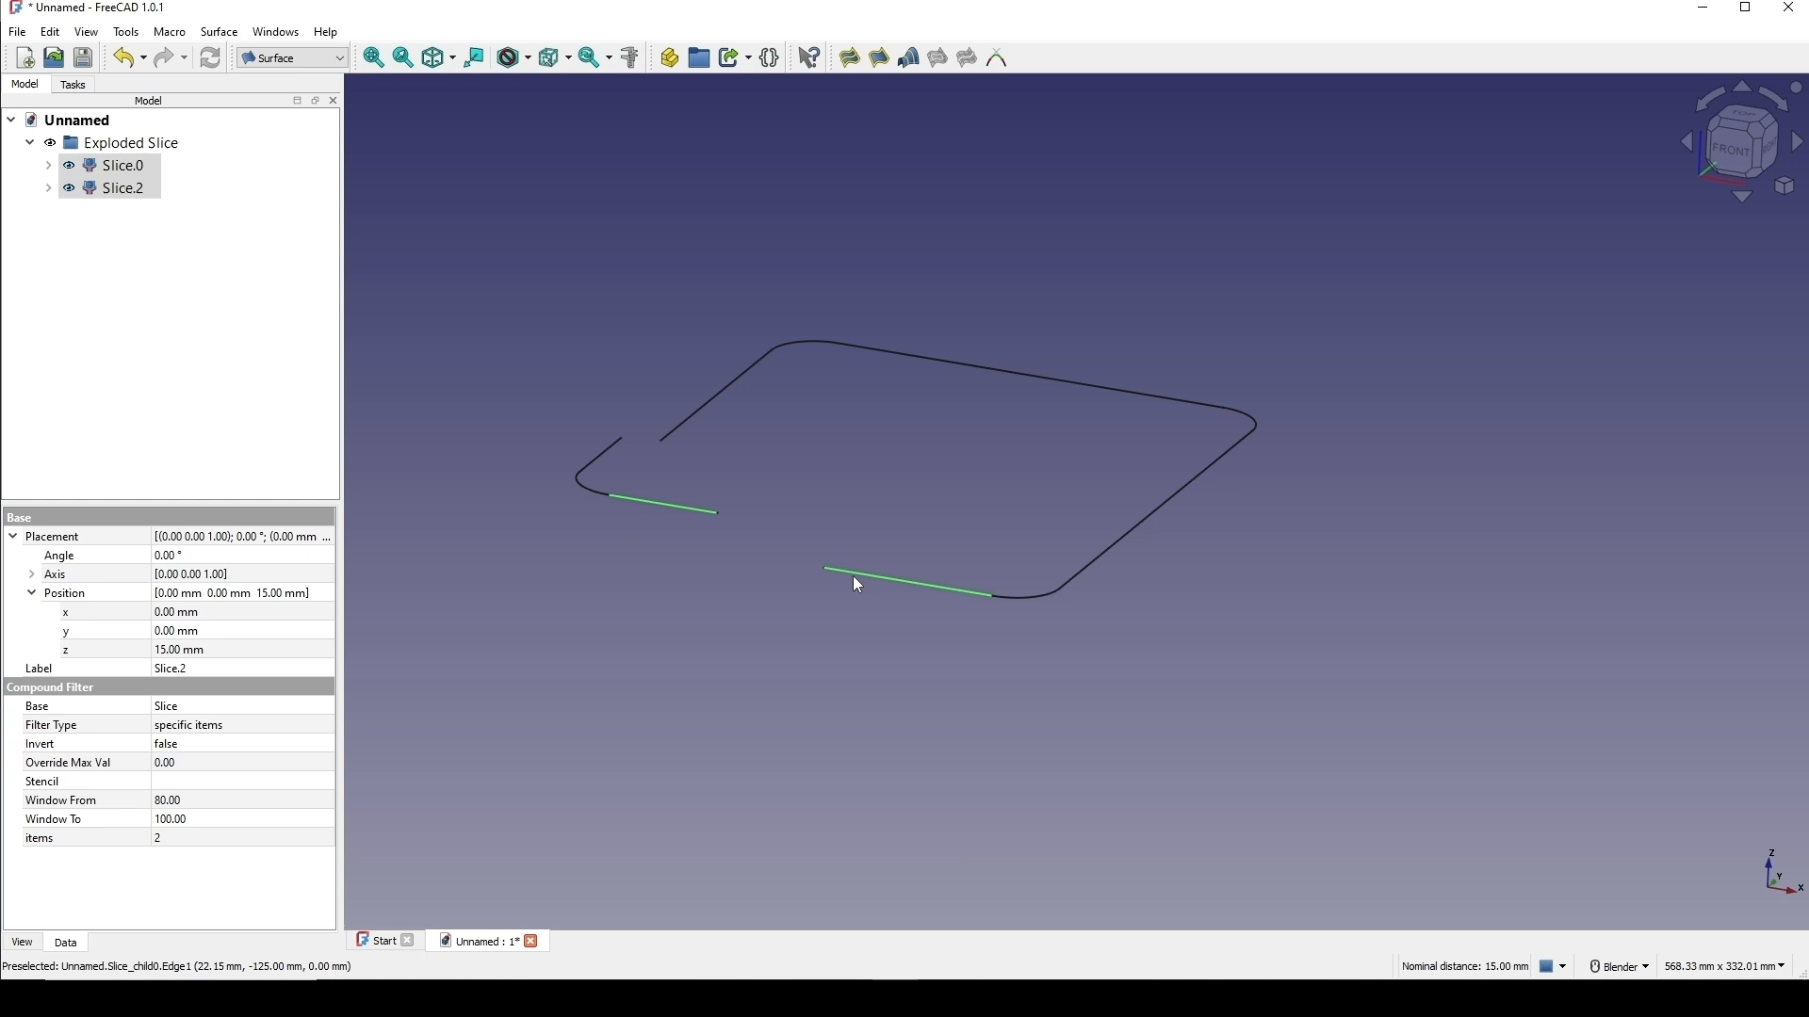
left_click(998, 58)
scroll(846, 441, "up", 1)
middle_click_drag(846, 441, 868, 392, "shift")
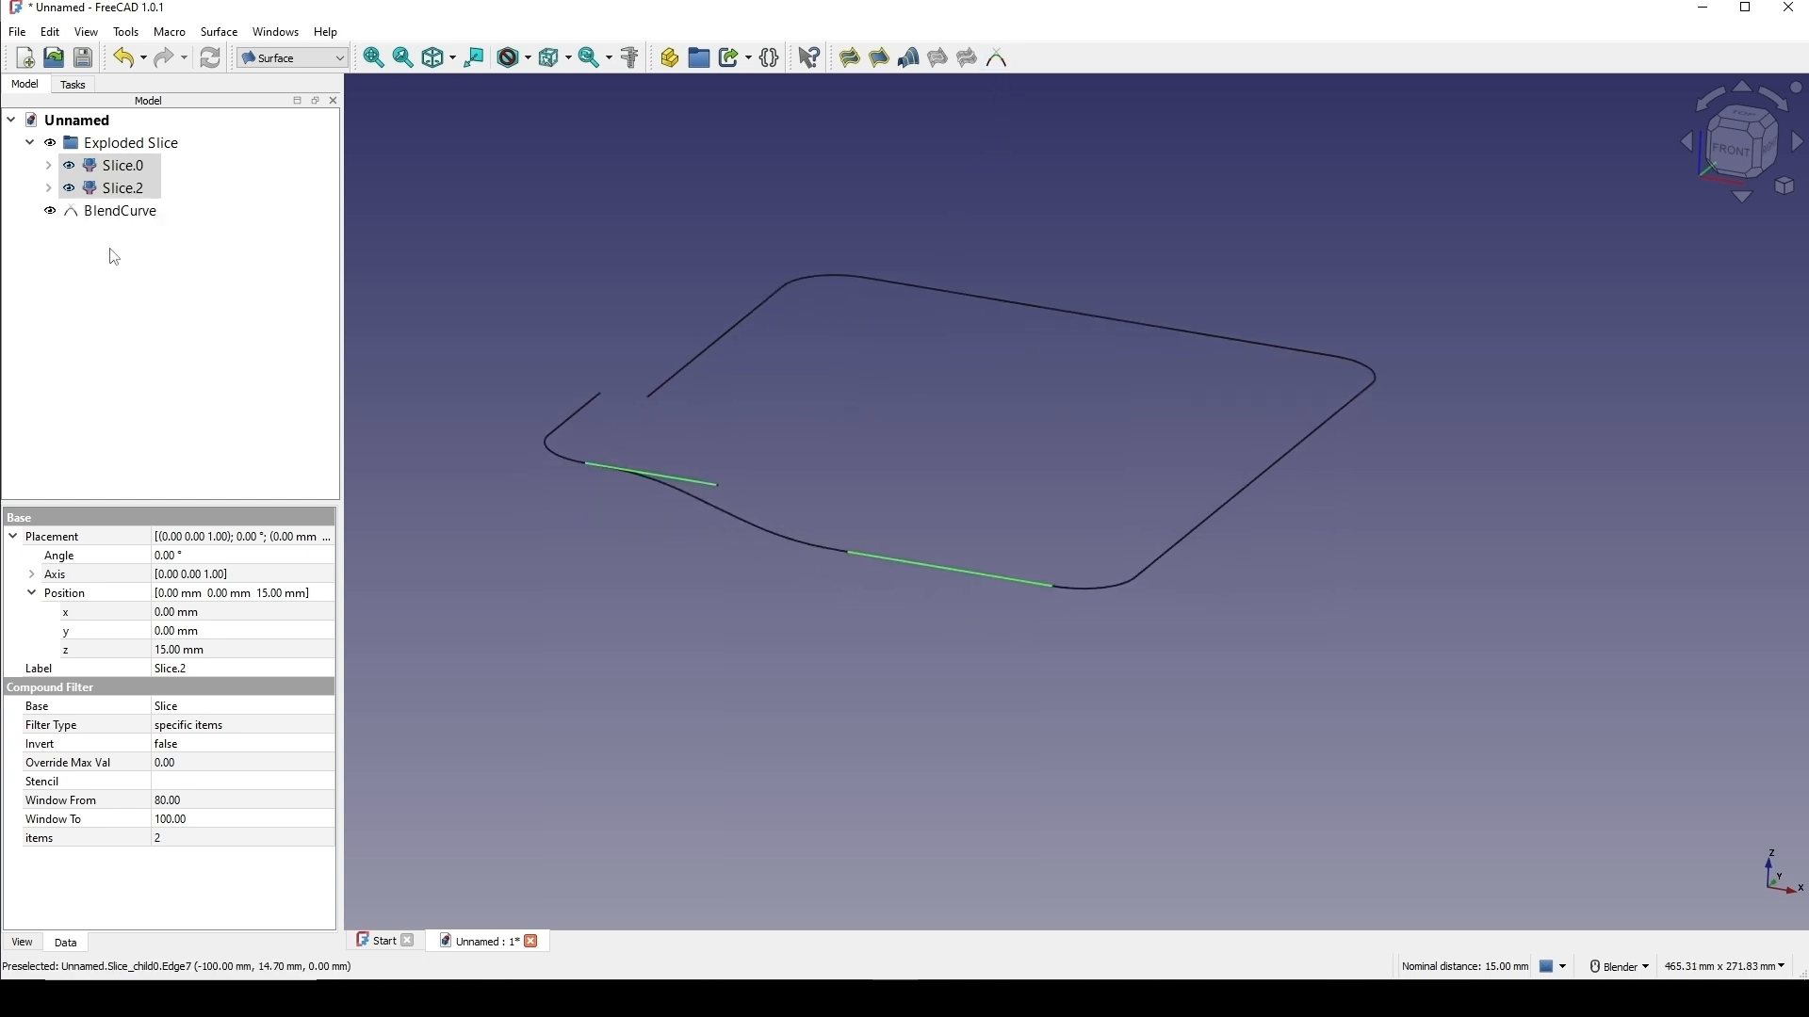
Set the blend curve's Start Size and End Size to 0.
left_click(112, 213)
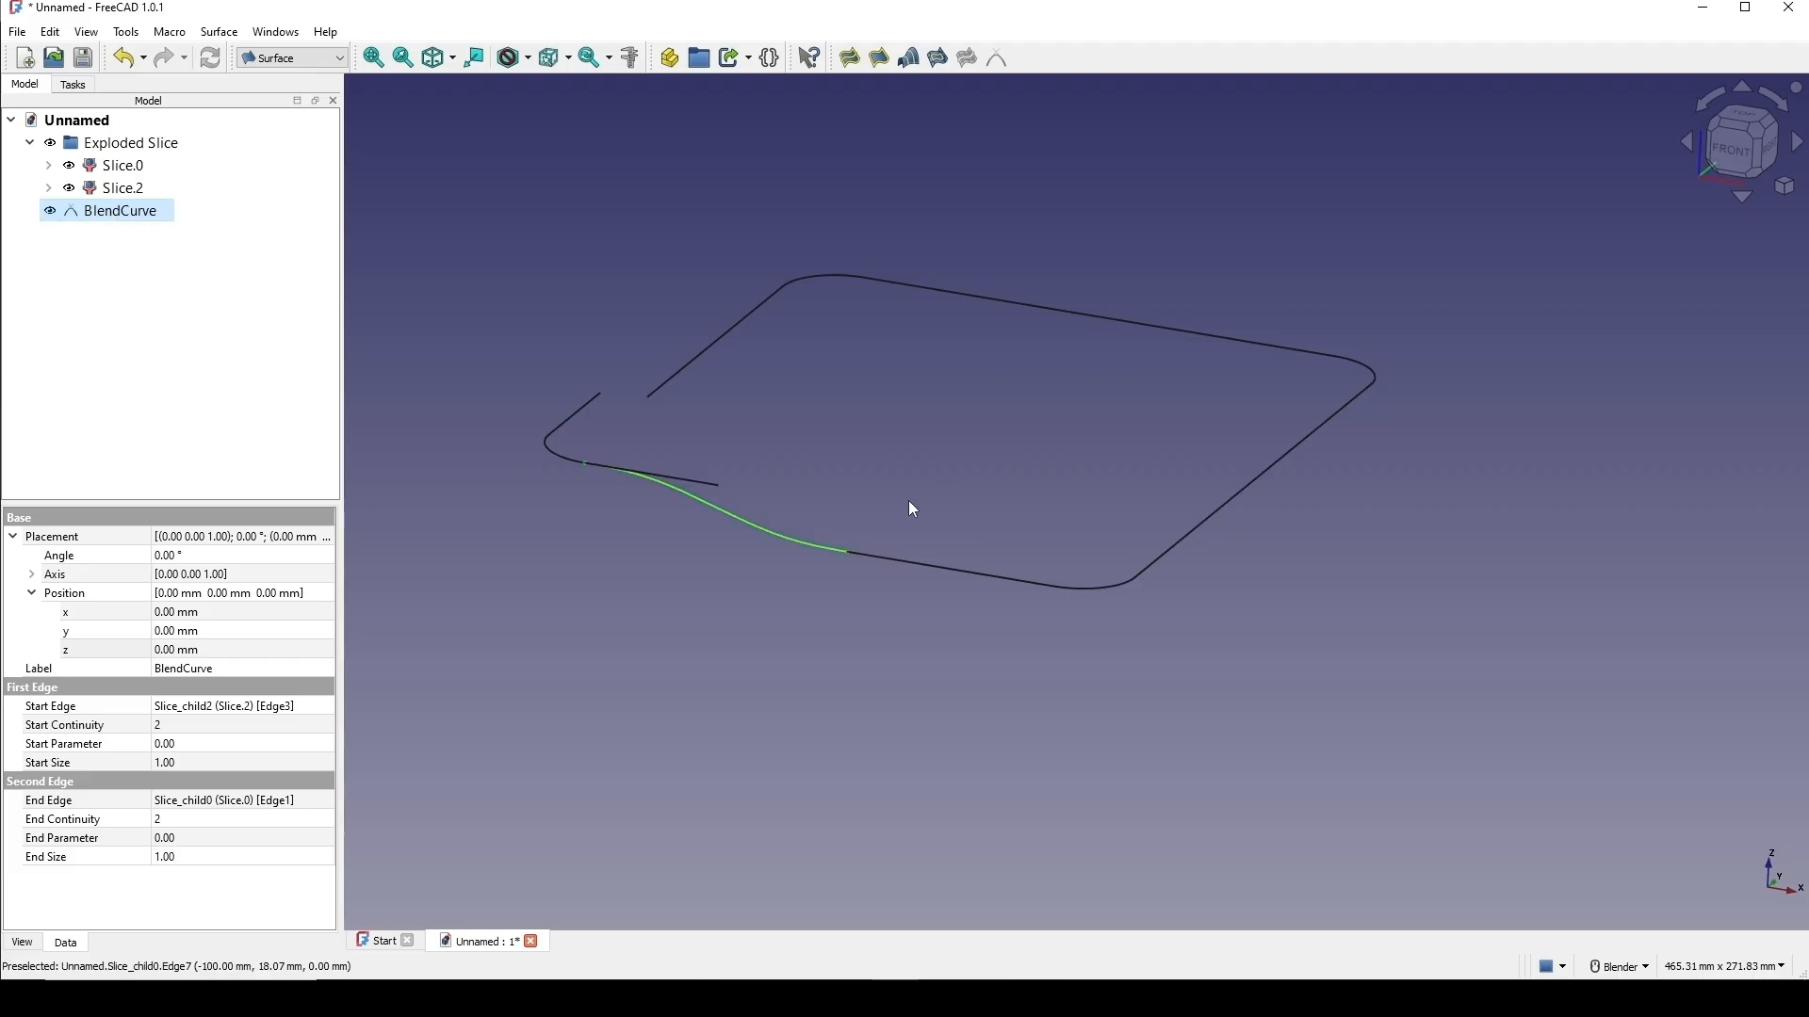
mouse_move(908, 504)
middle_mouse_down()
mouse_move(1001, 477)
mouse_move(894, 515)
middle_mouse_up()
scroll(830, 526, "up", 1)
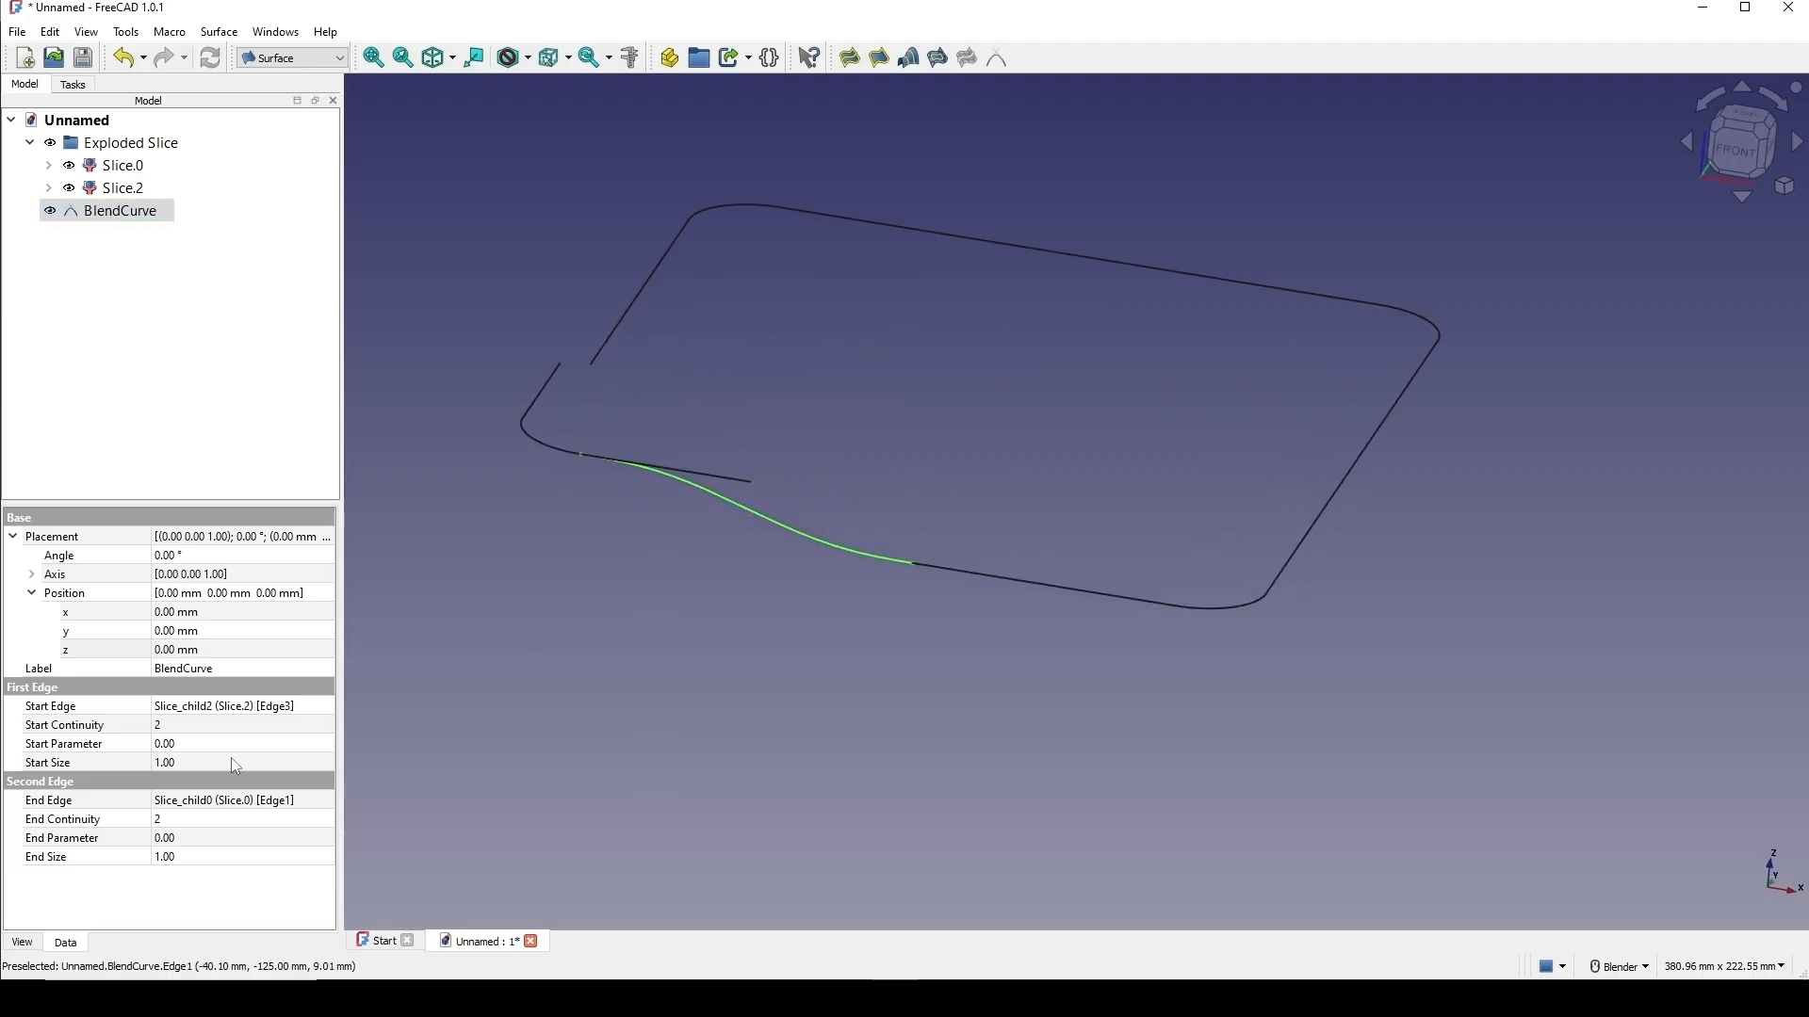
left_click(180, 763)
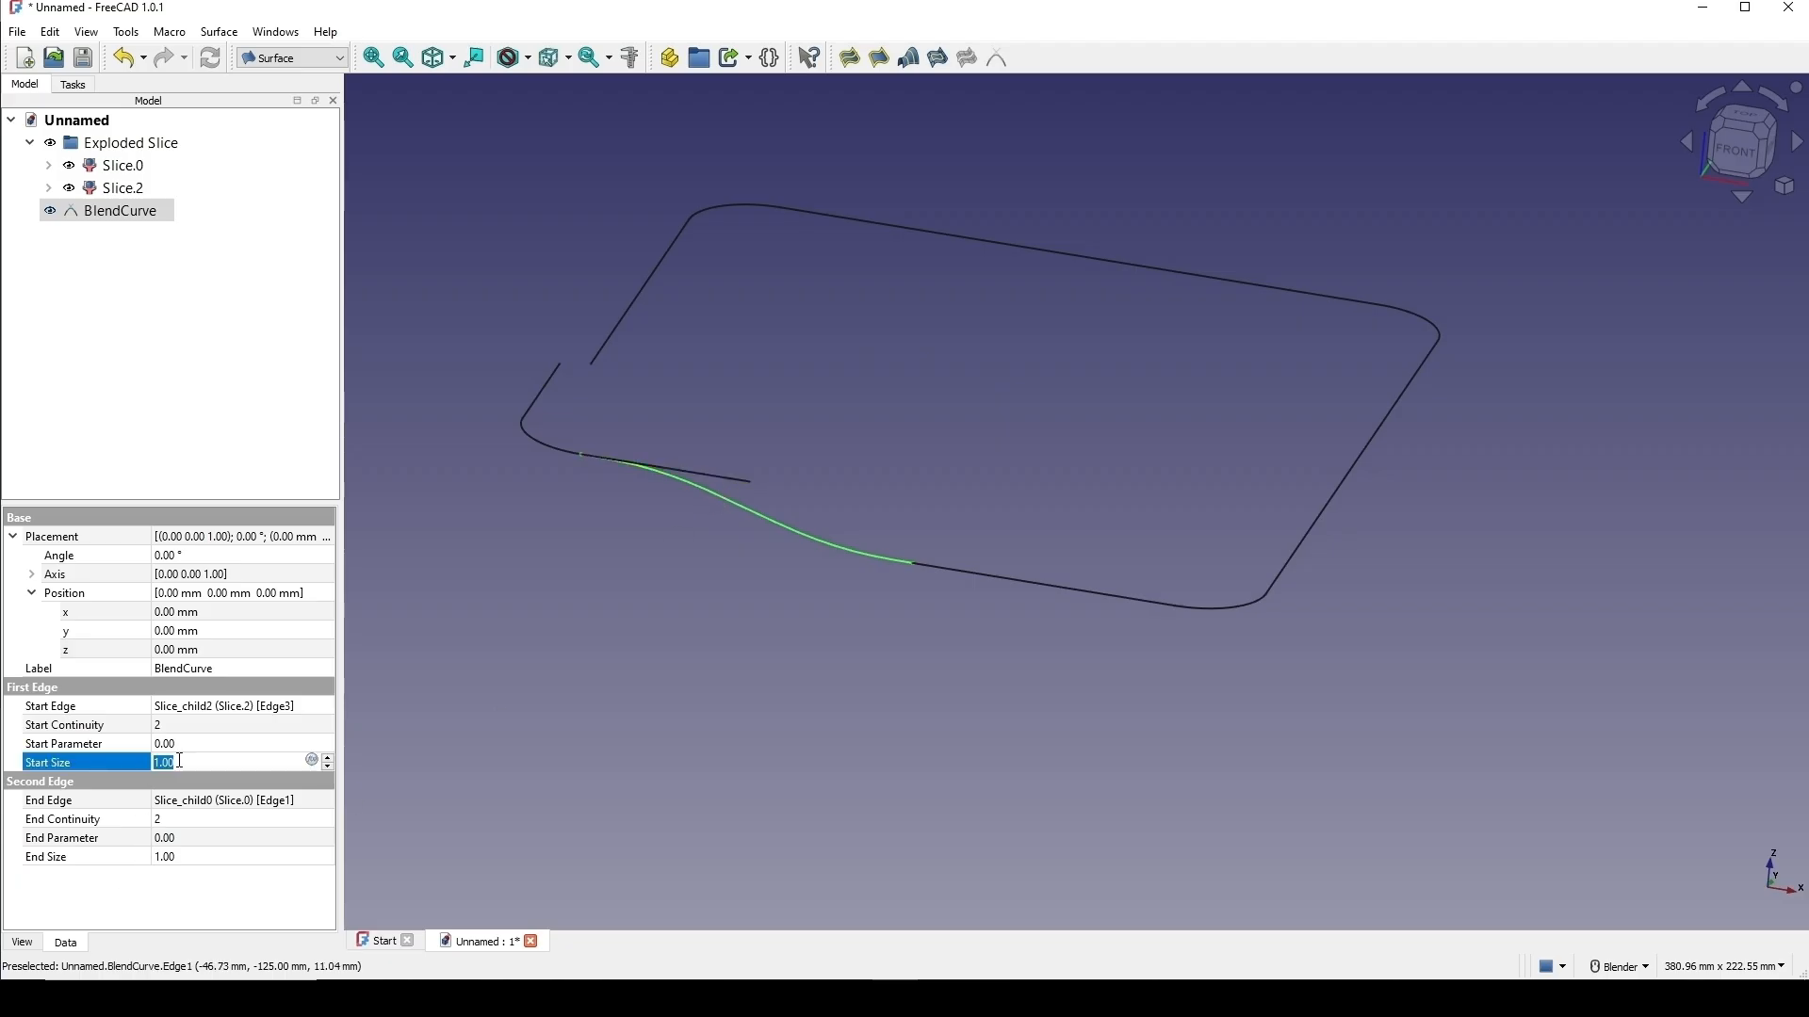
type("0")
key("Return")
left_click(179, 857)
type("0")
key("Return")
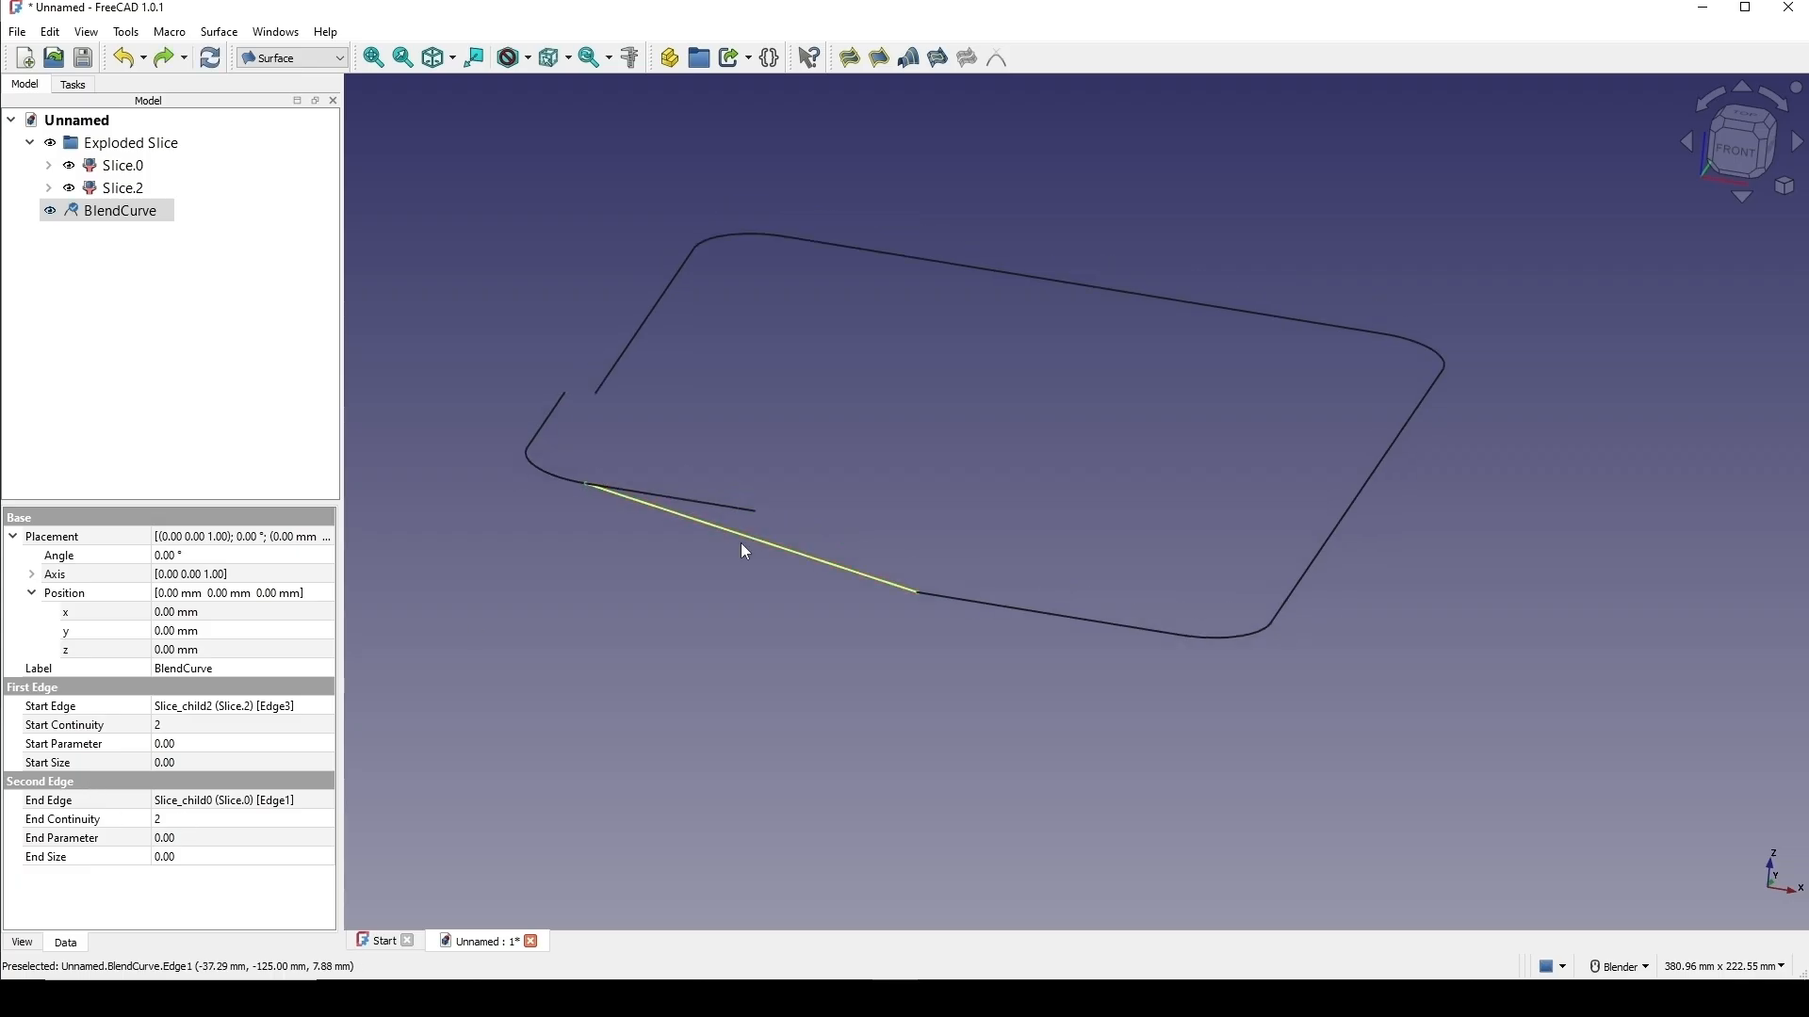
Set the blend curve's Start Parameter to 1 so it starts at the open end of the Slice.2 edge.
left_click(742, 543)
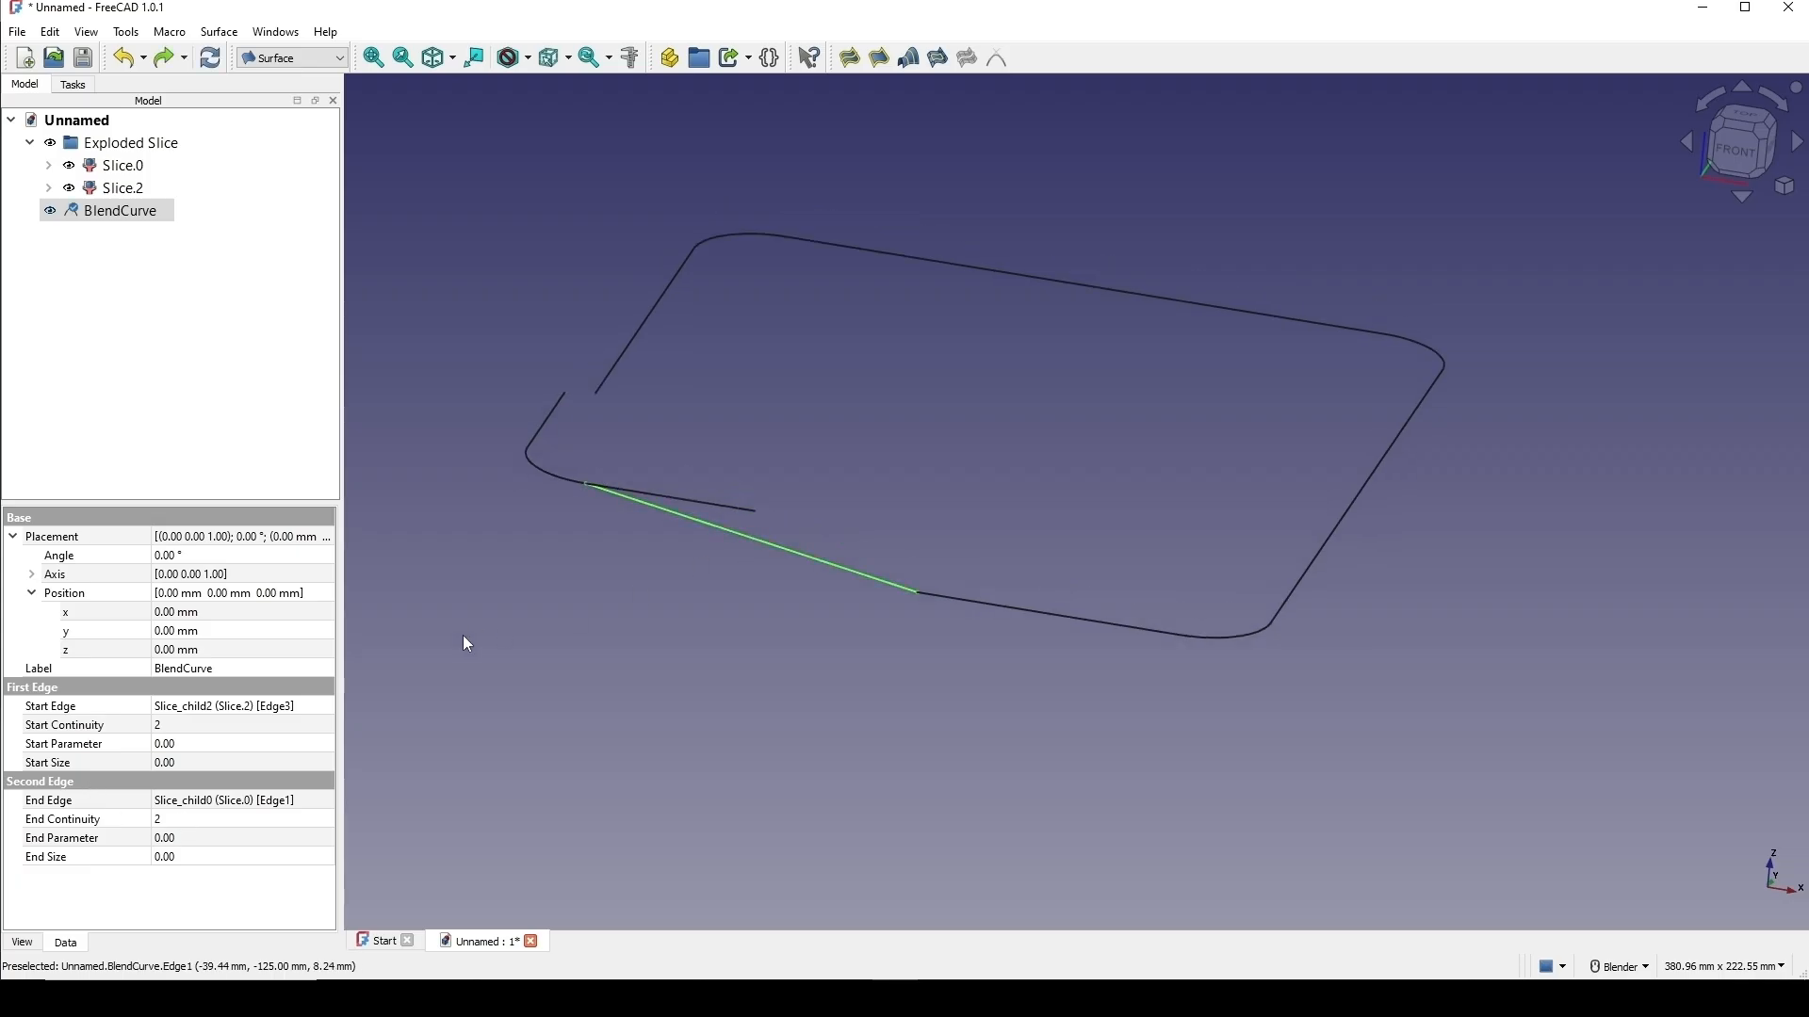
left_click(54, 751)
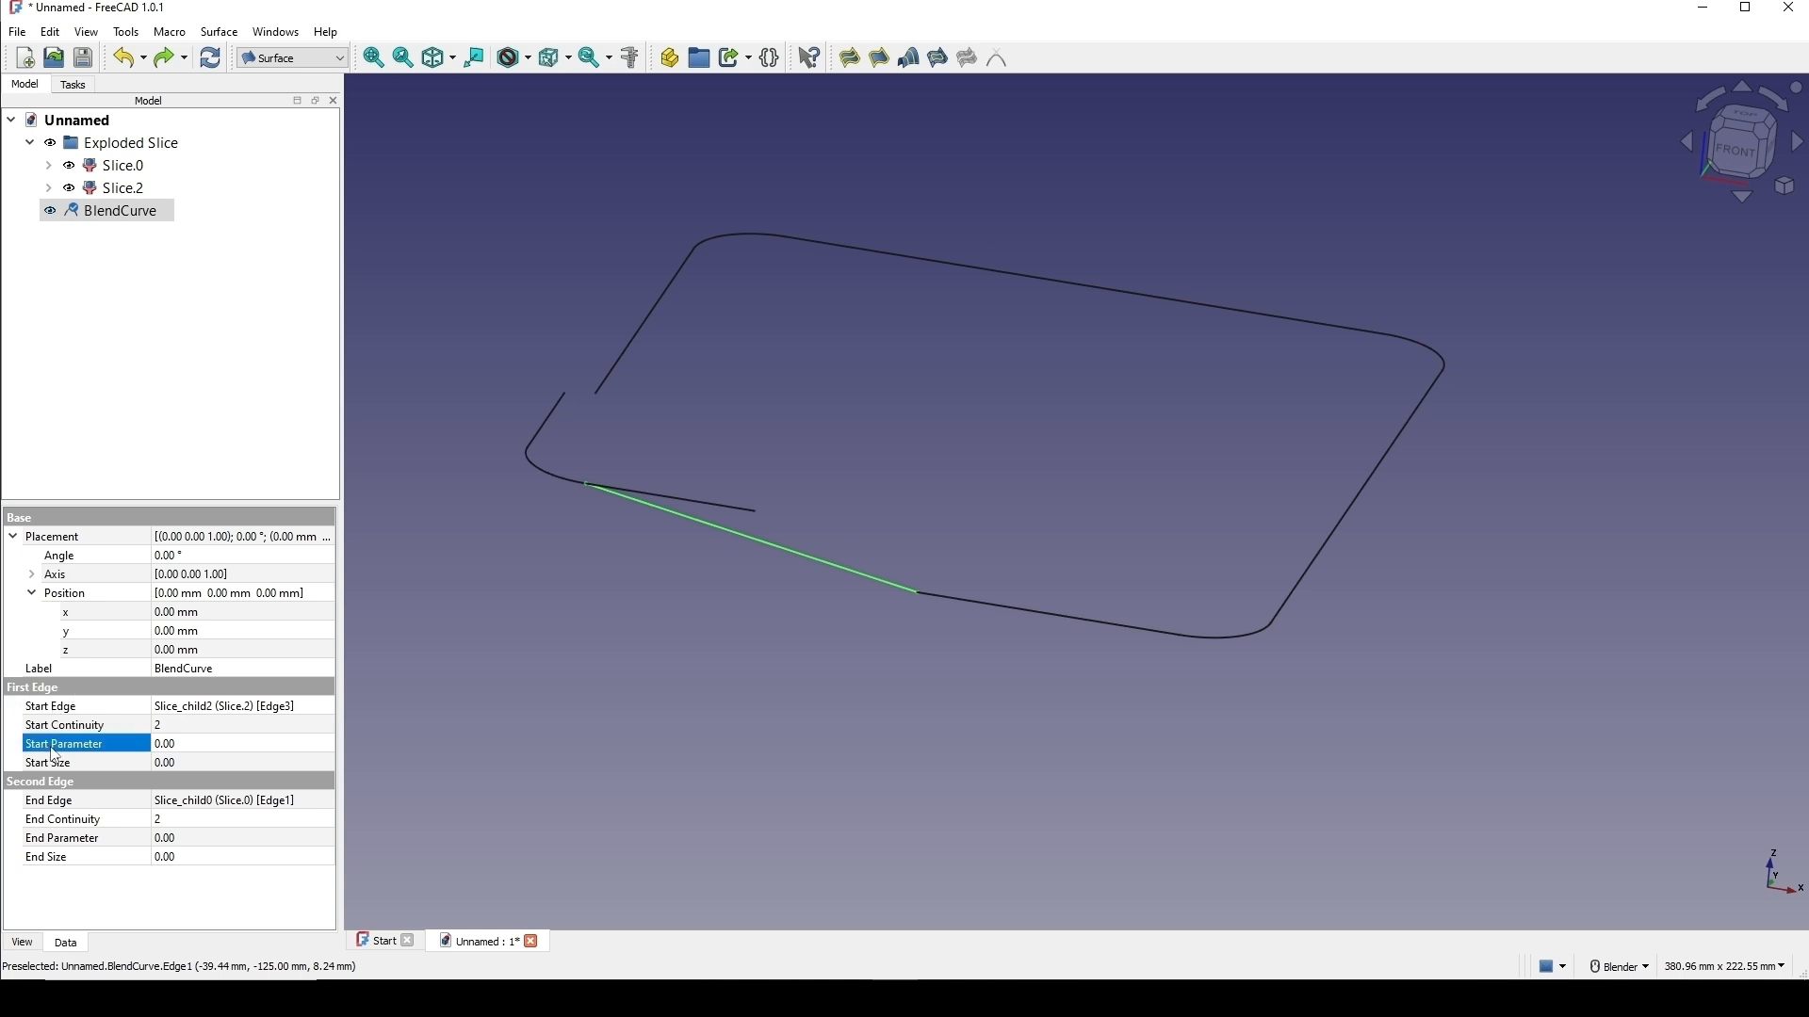
left_click(178, 744)
type("1")
key("Return")
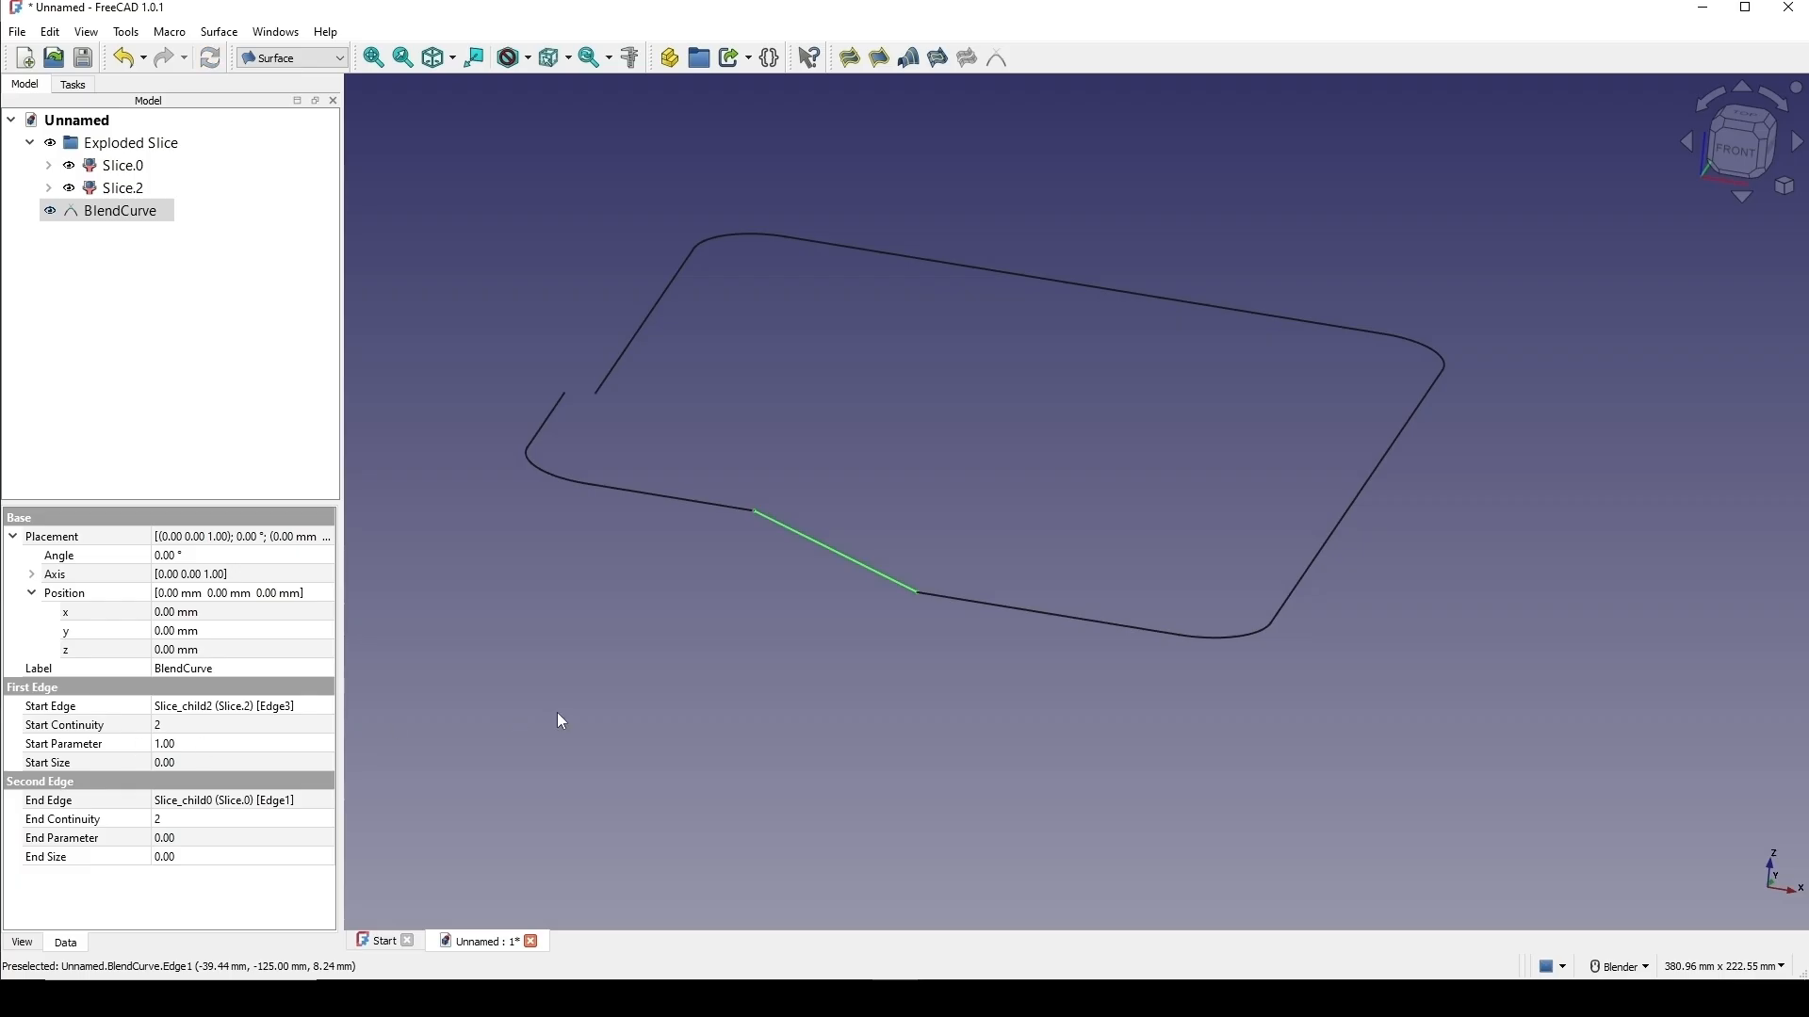
Set both the Start Size and the End Size of the blend curve to 1.
middle_click_drag(907, 575, 917, 539, "shift")
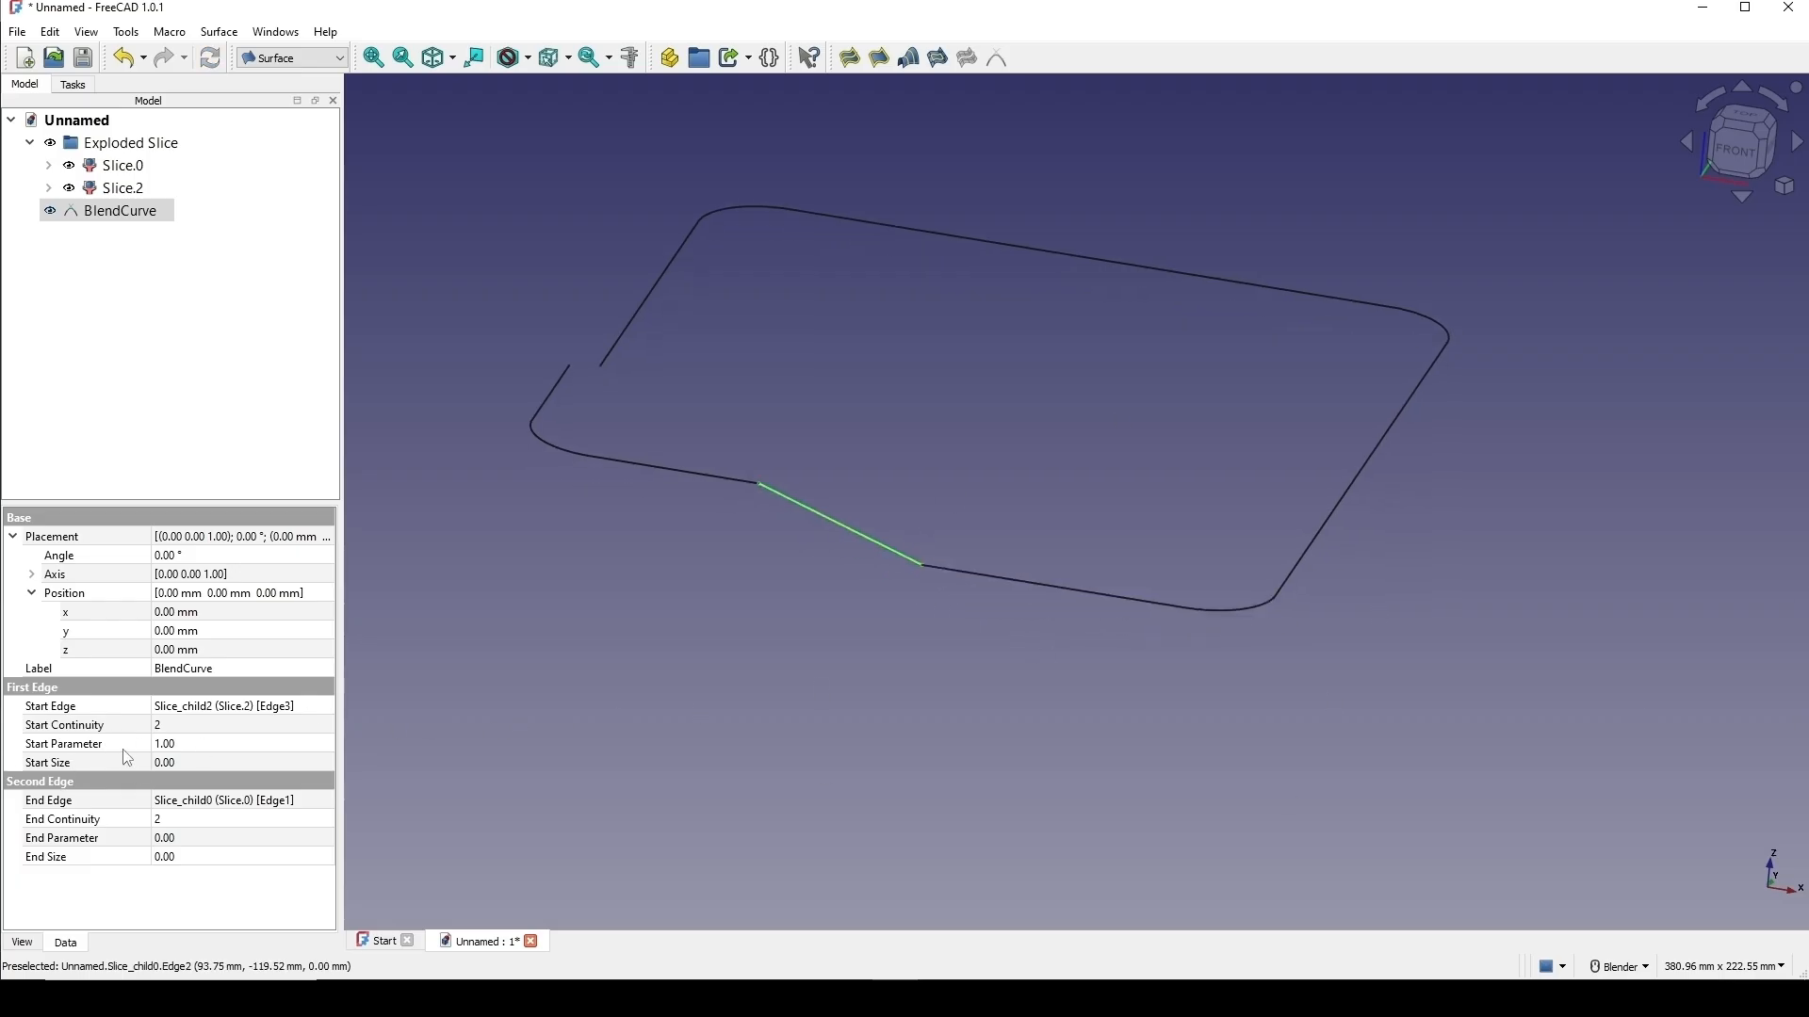
left_click(98, 762)
left_click(98, 762)
type("1")
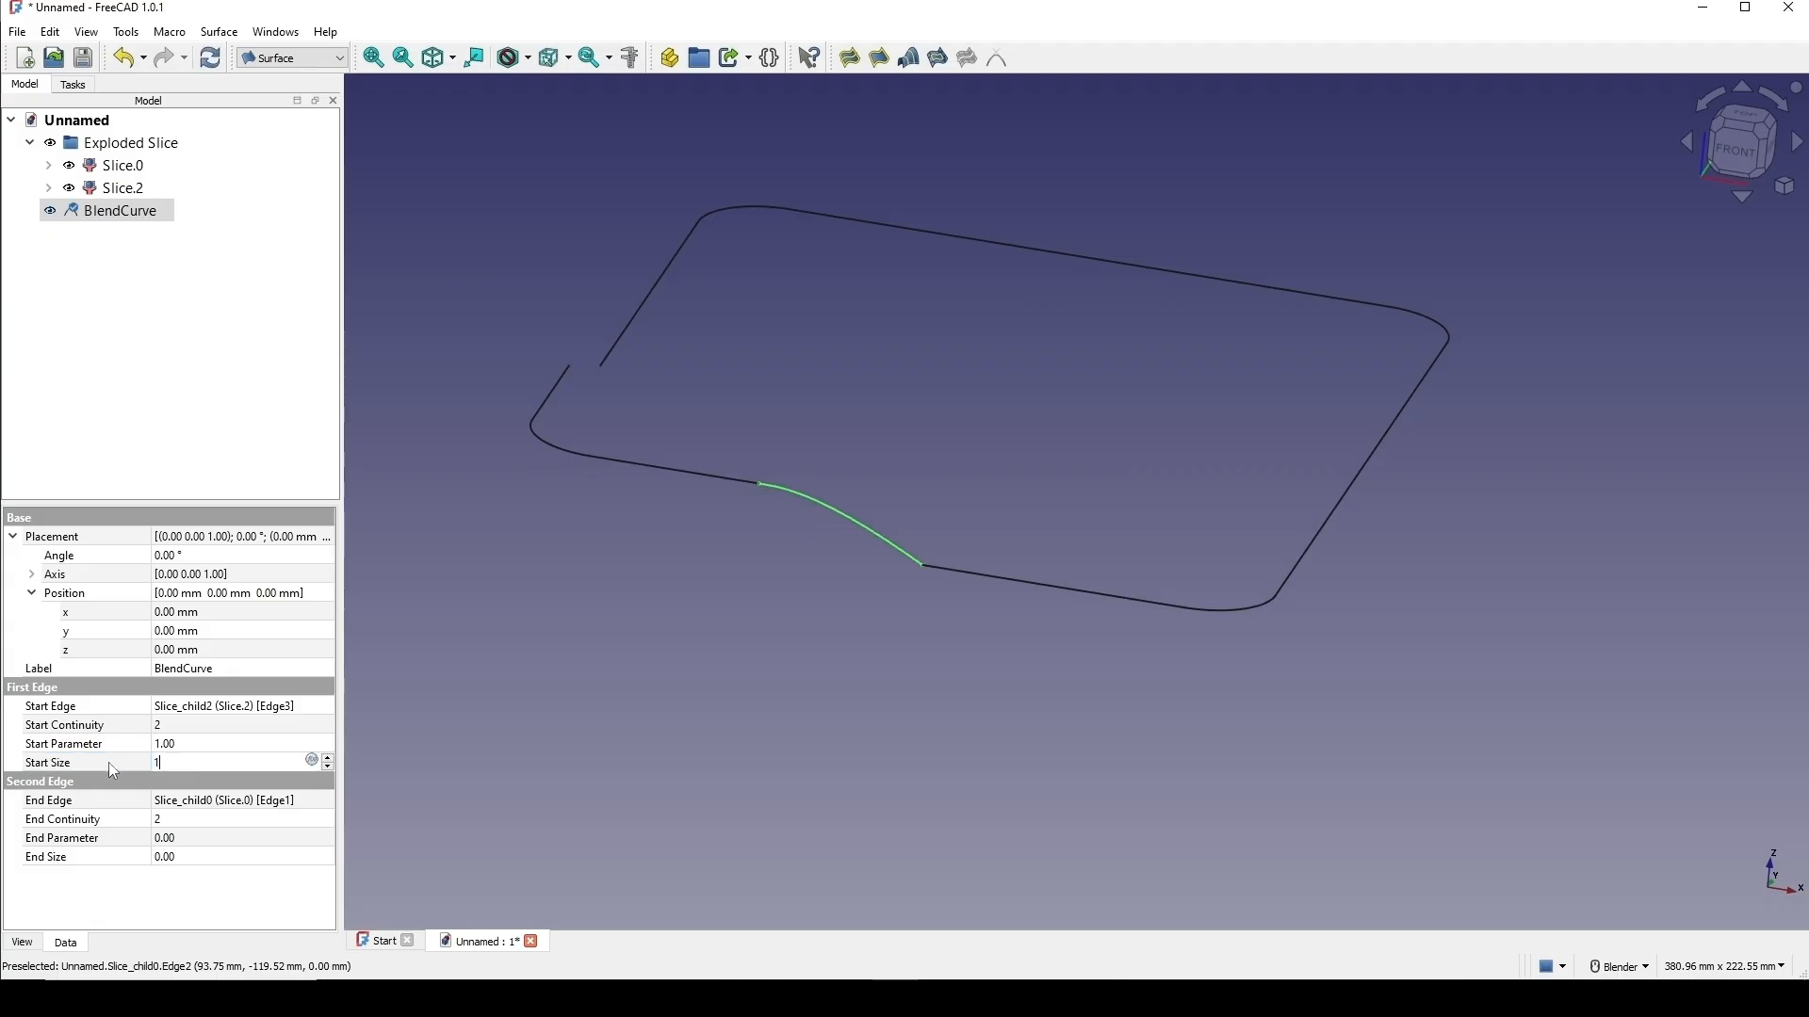
key("Return")
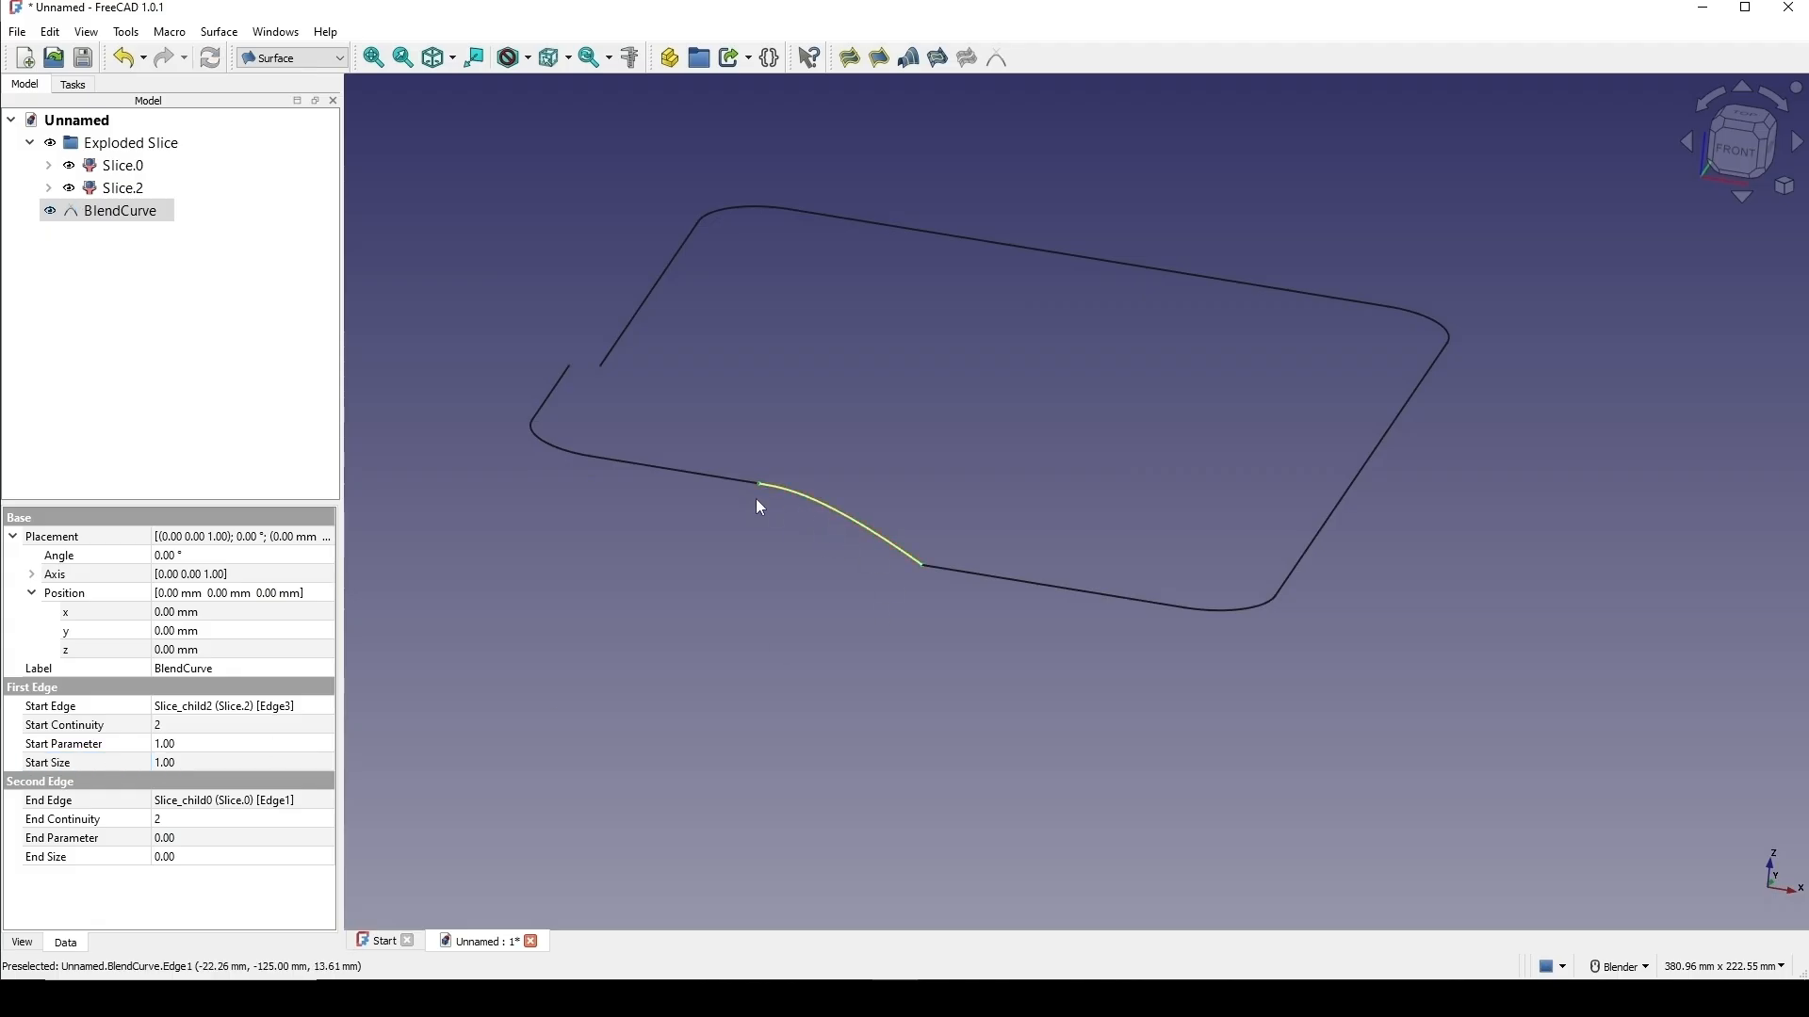
left_click(58, 859)
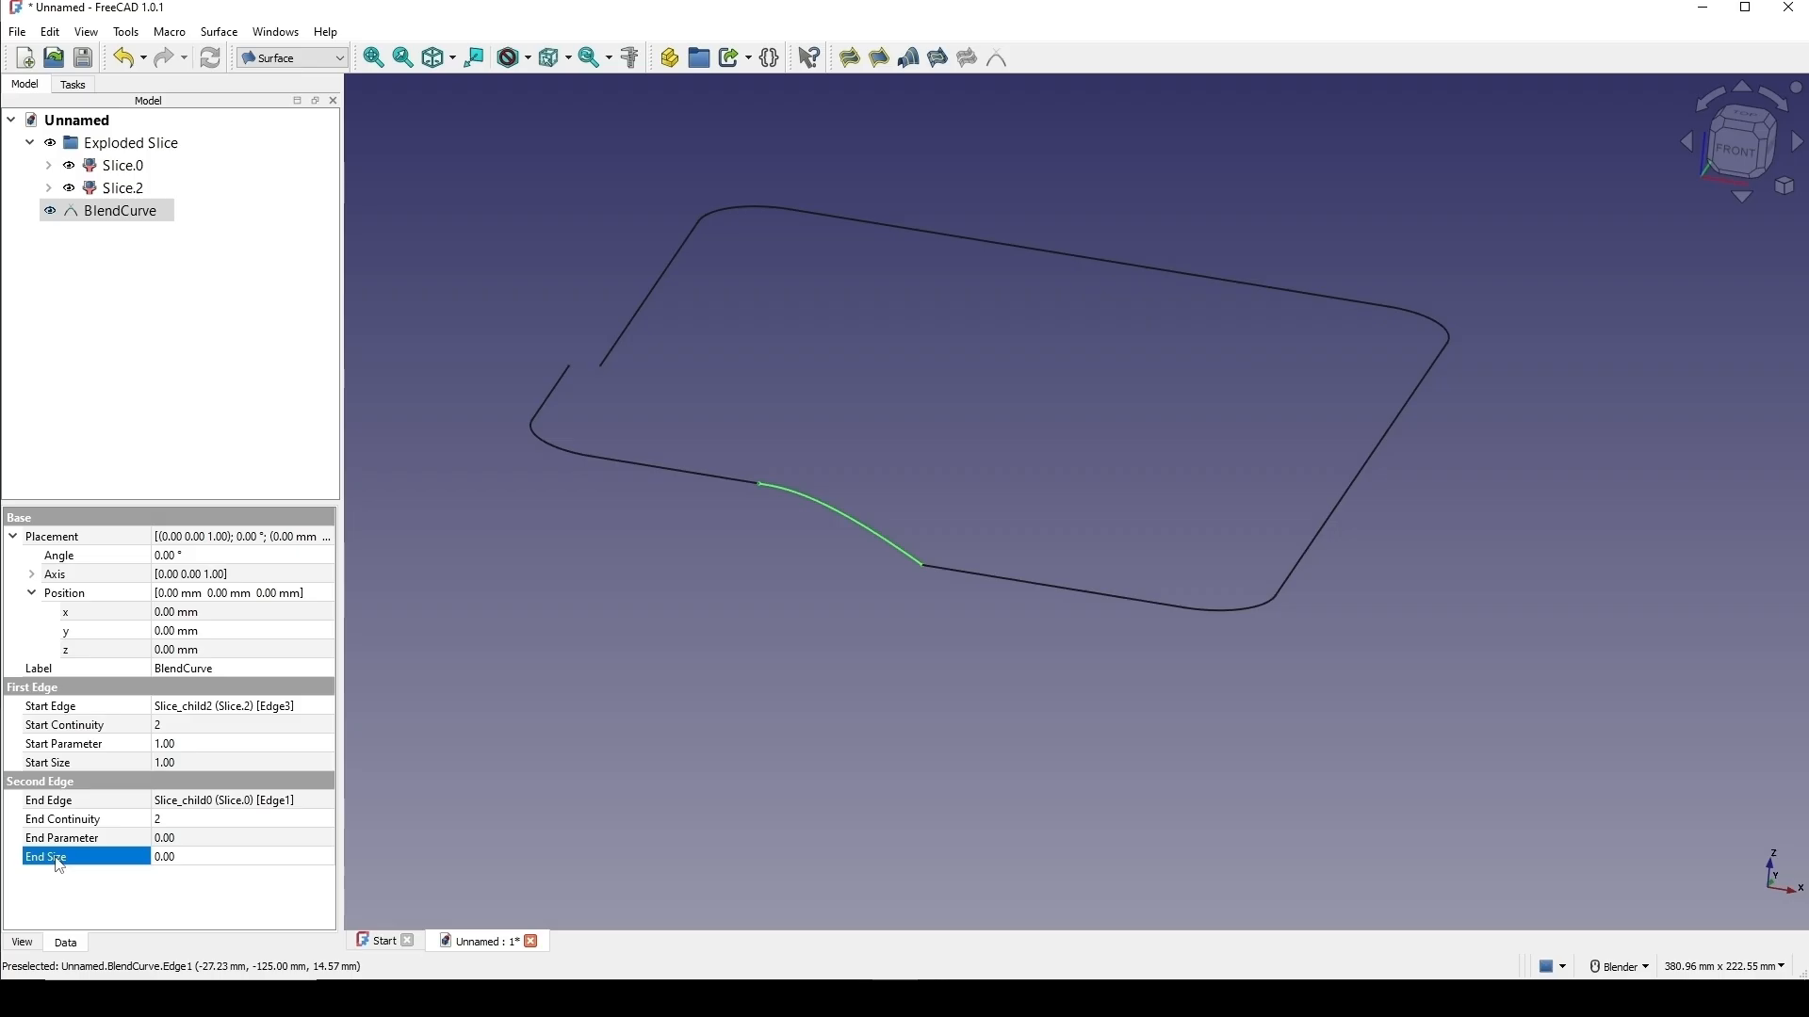
left_click(113, 859)
type("1")
key("Return")
mouse_move(1015, 658)
middle_mouse_down()
mouse_move(1001, 625)
mouse_move(1018, 613)
mouse_move(913, 537)
middle_mouse_up()
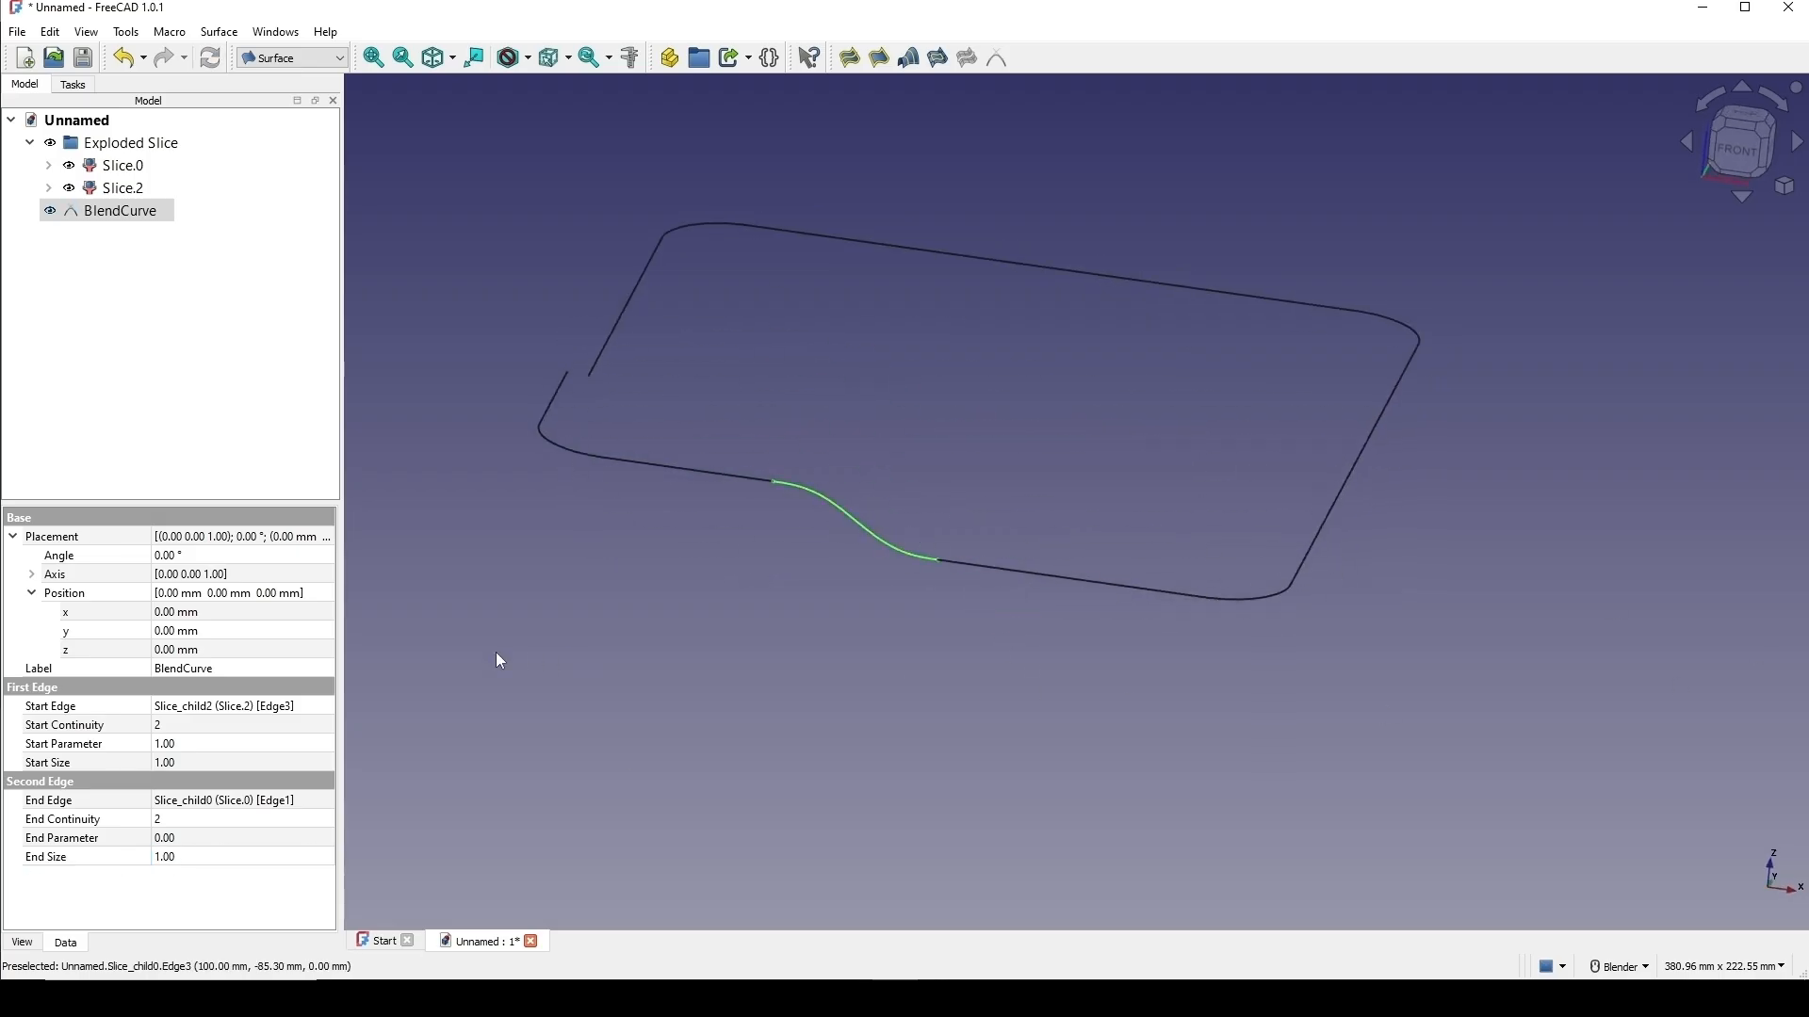
Set the front blend curve's Start Continuity and End Continuity to 1.
left_click(33, 726)
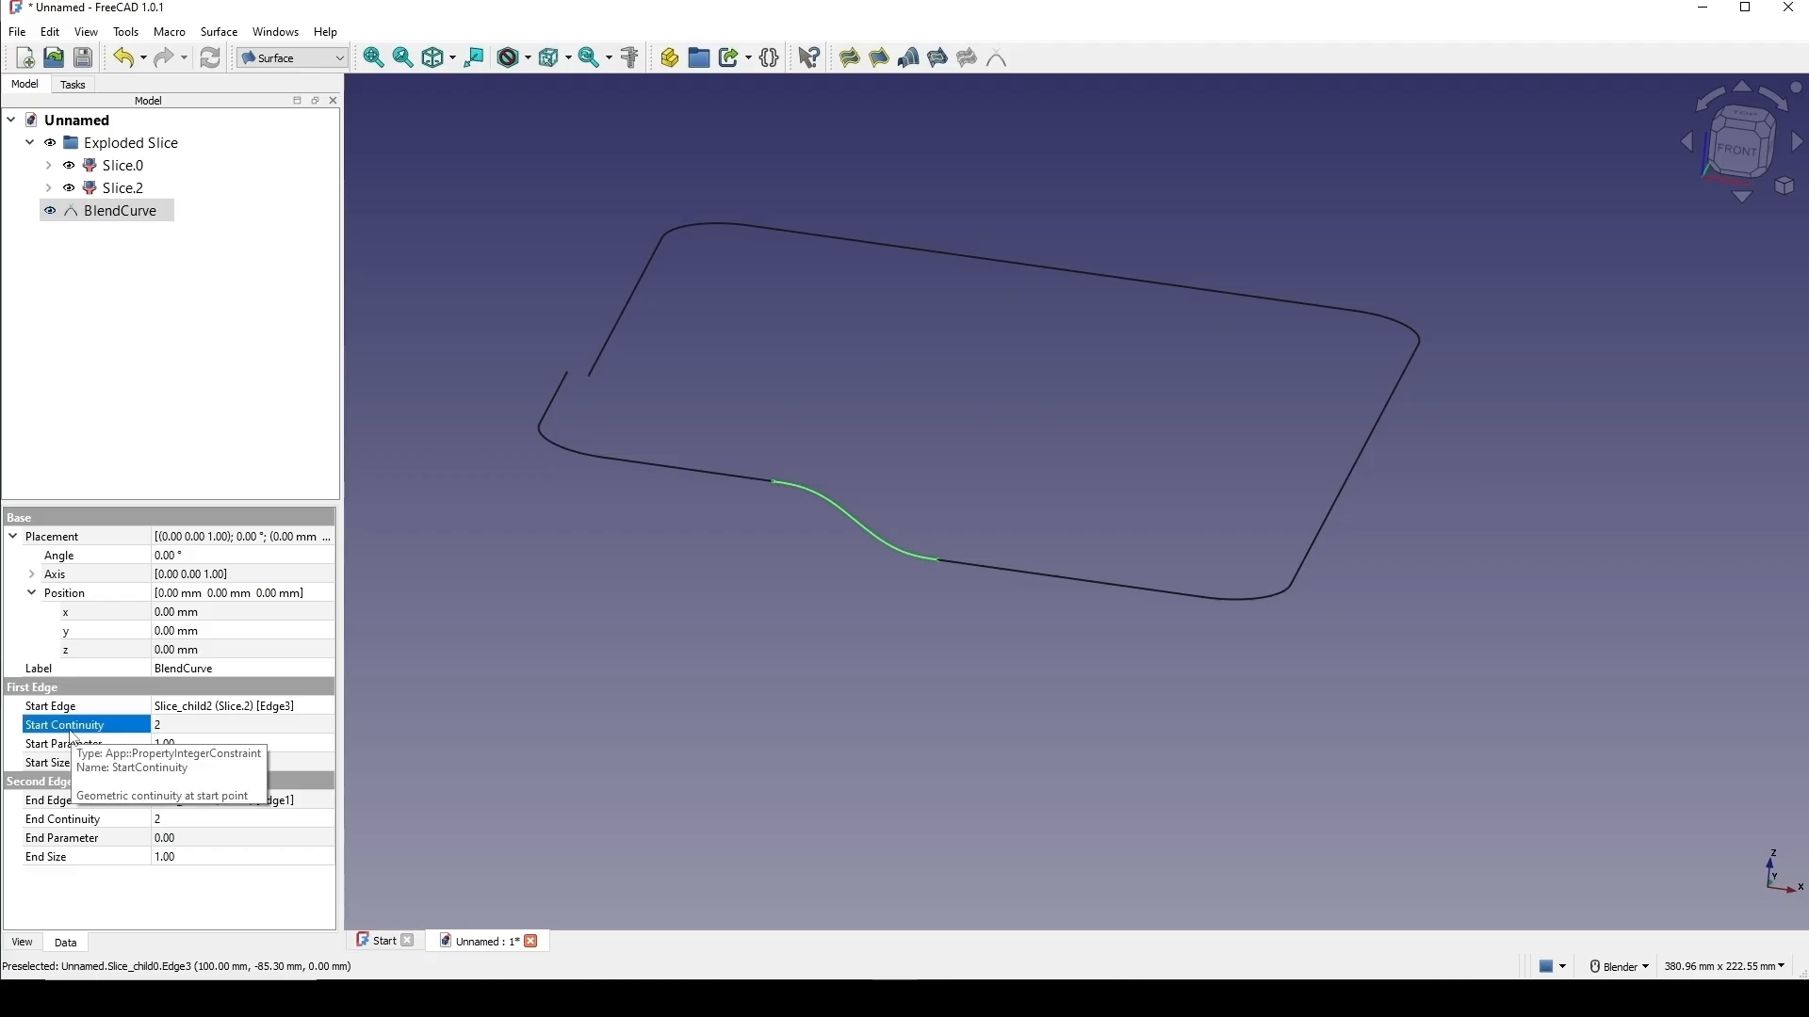
left_click(159, 724)
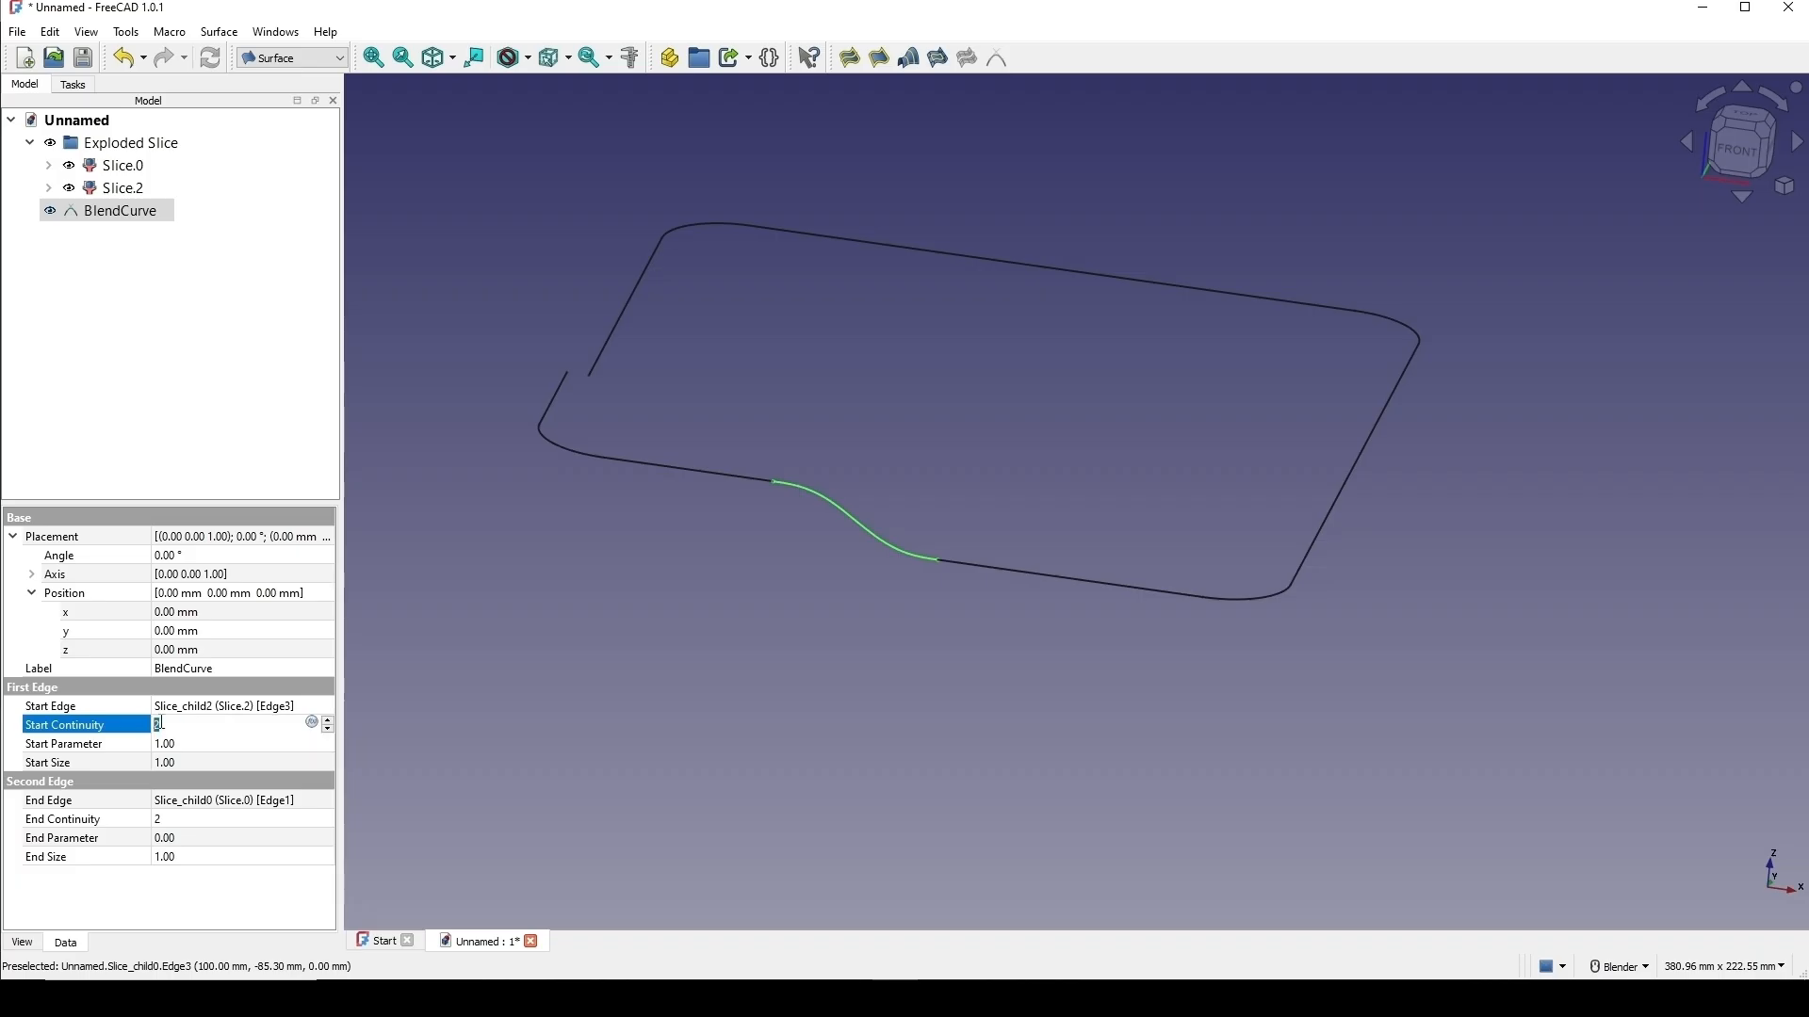
type("1")
key("Return")
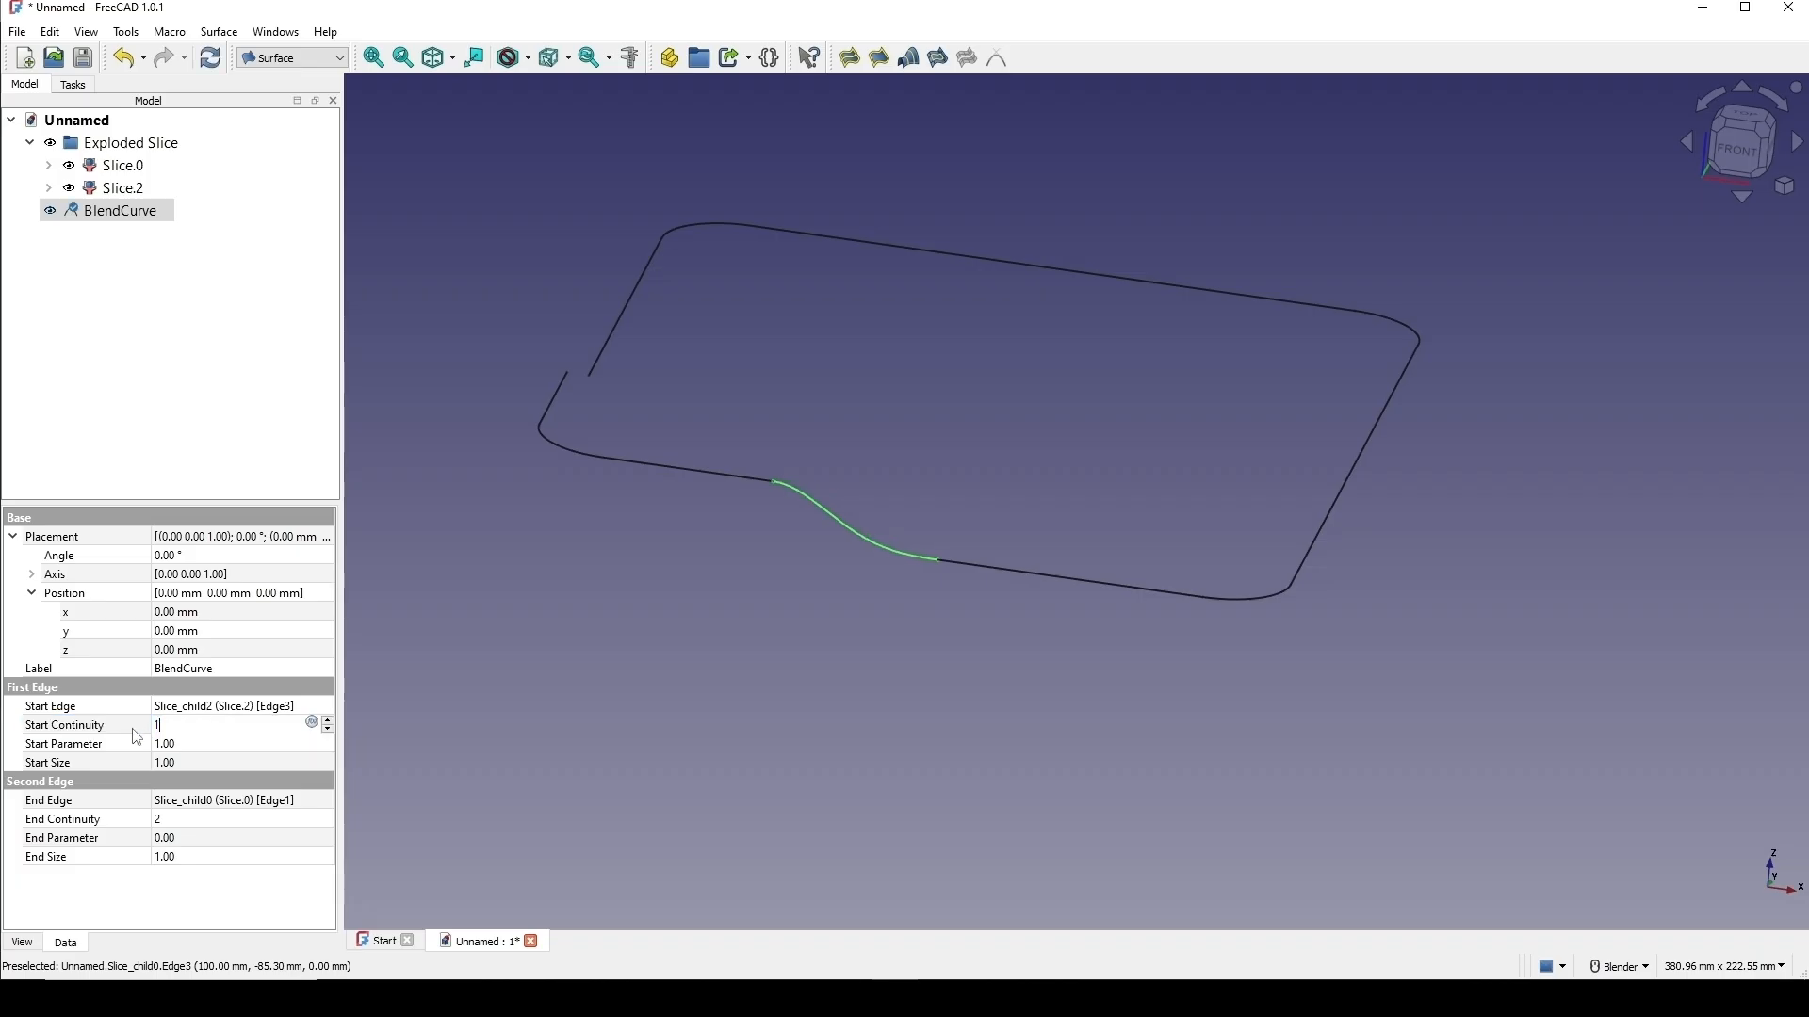
left_click(108, 820)
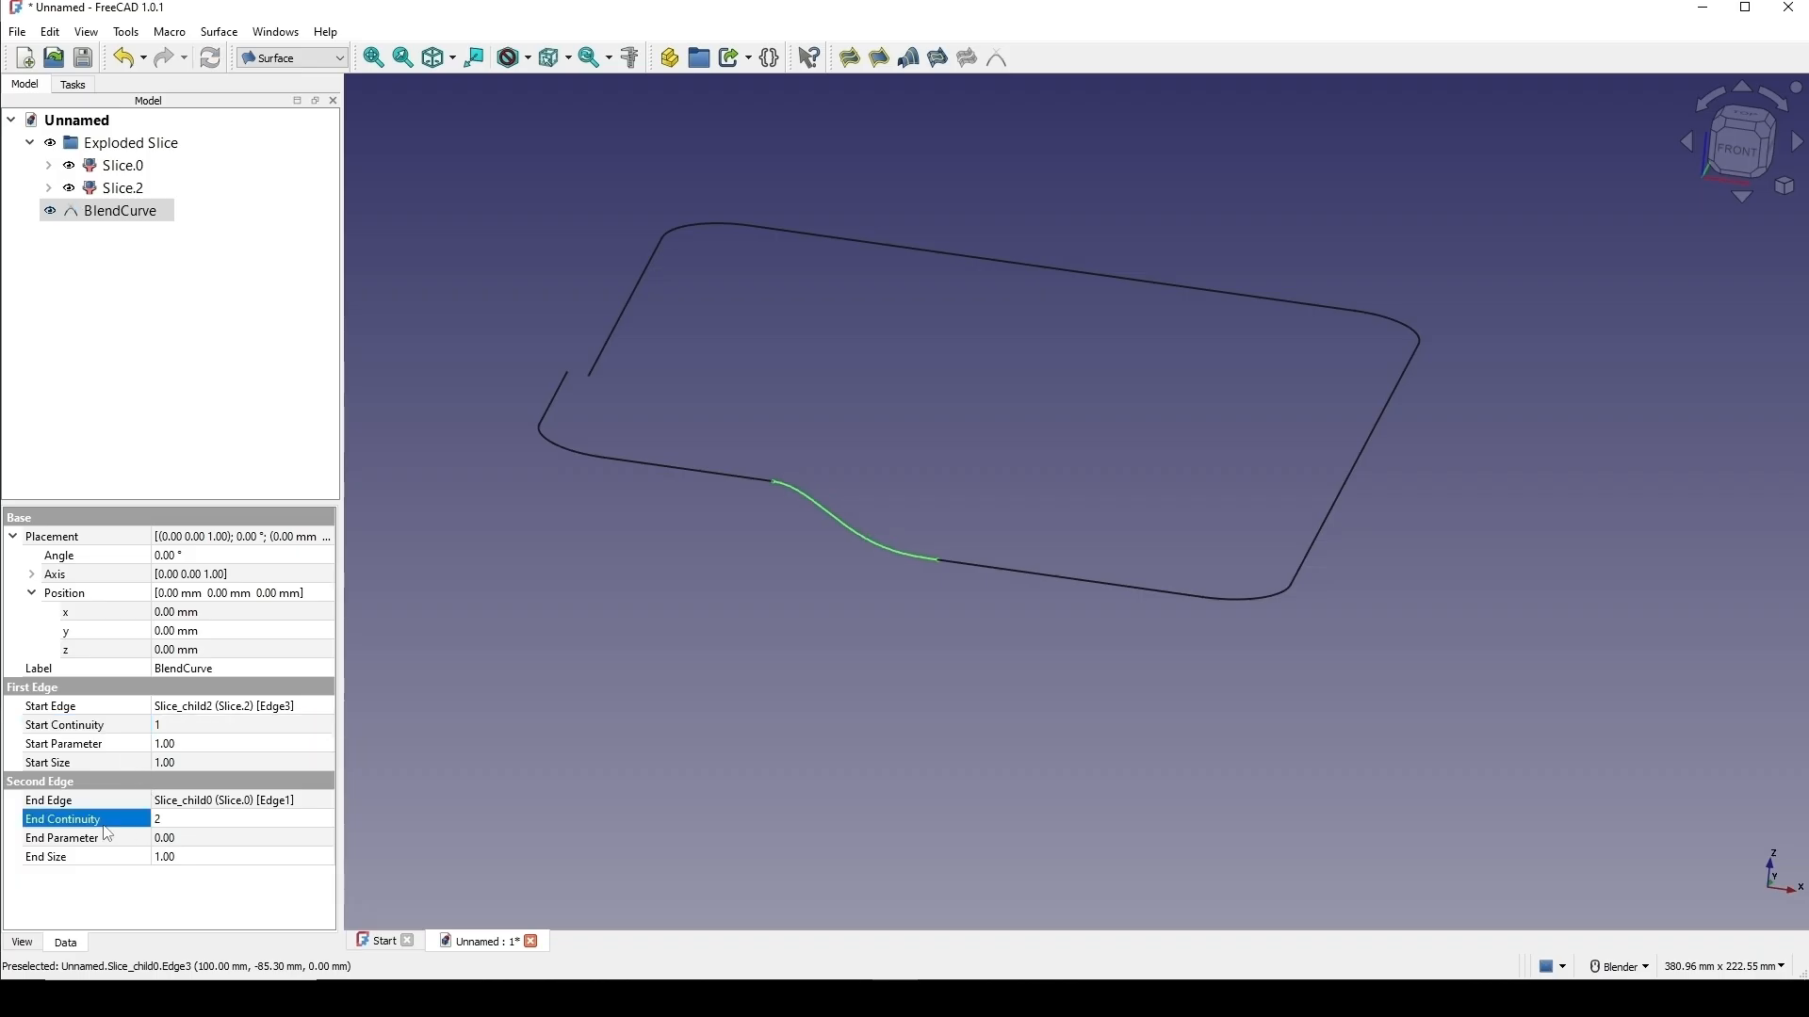
left_click(182, 819)
type("1")
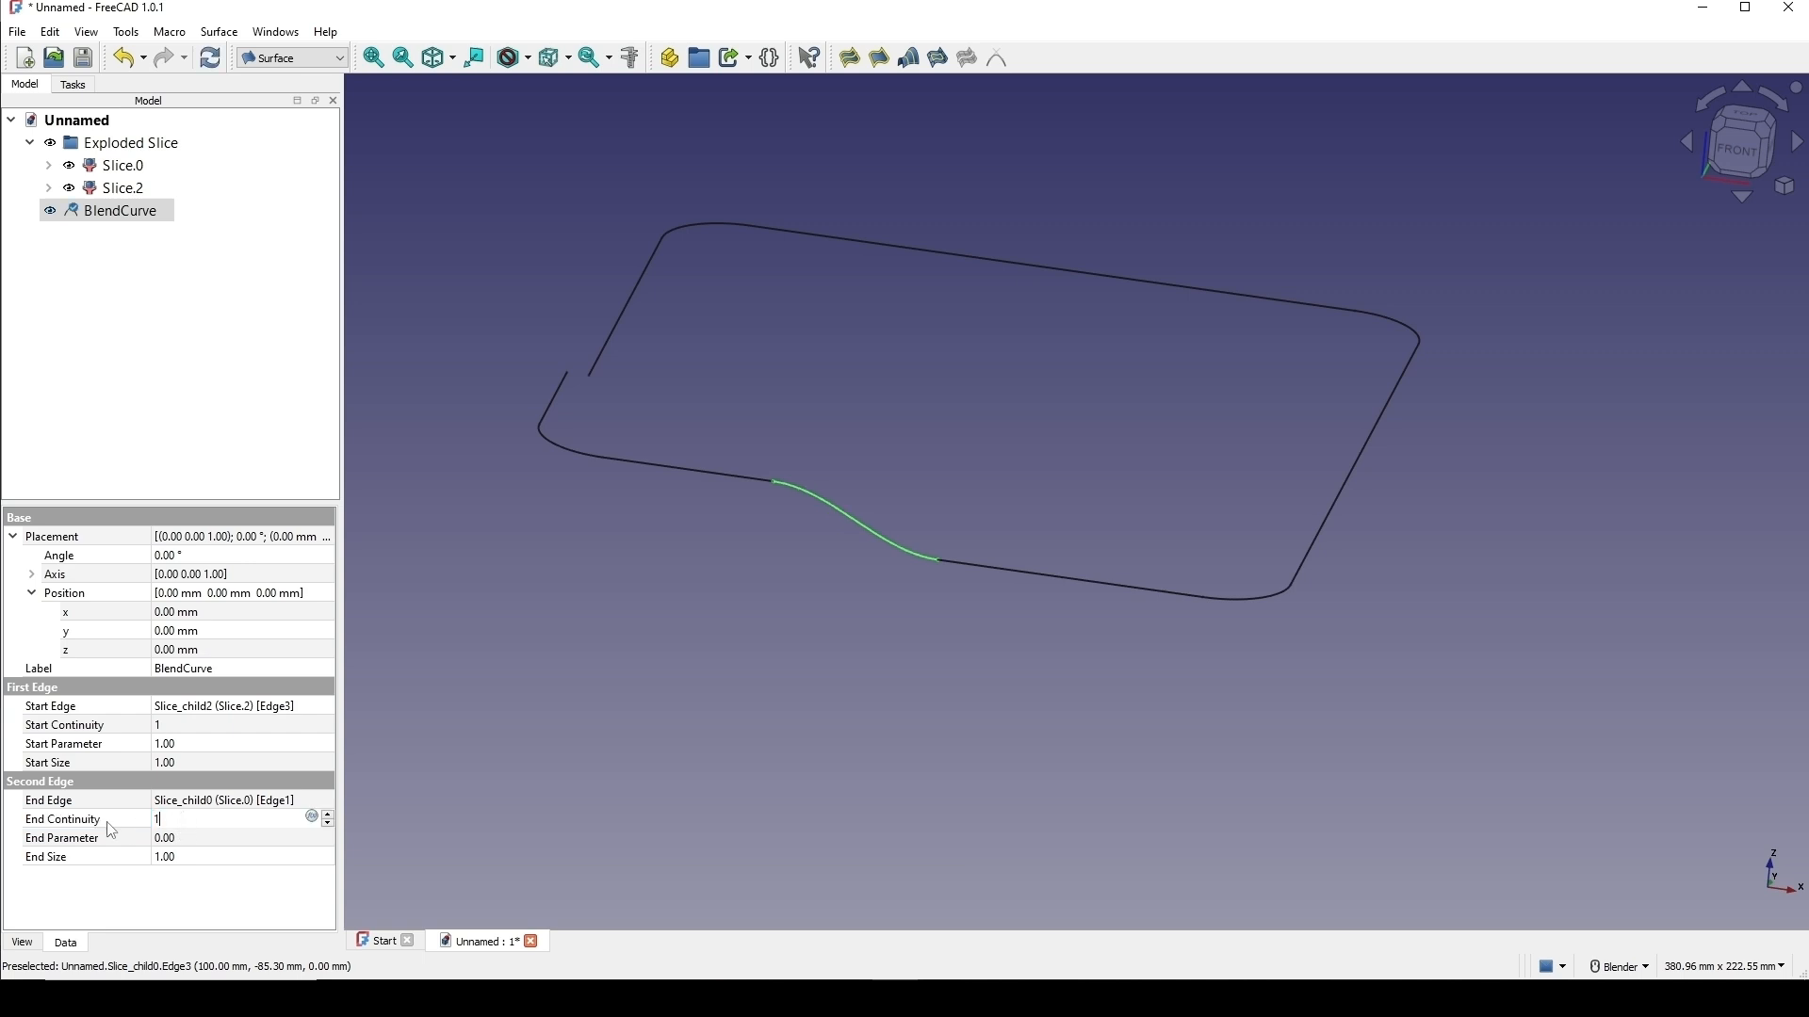
key("Return")
Create a blend curve between the left-side straight edges of Slice.2 and Slice.0 at the remaining gap.
middle_click_drag(820, 622, 953, 593)
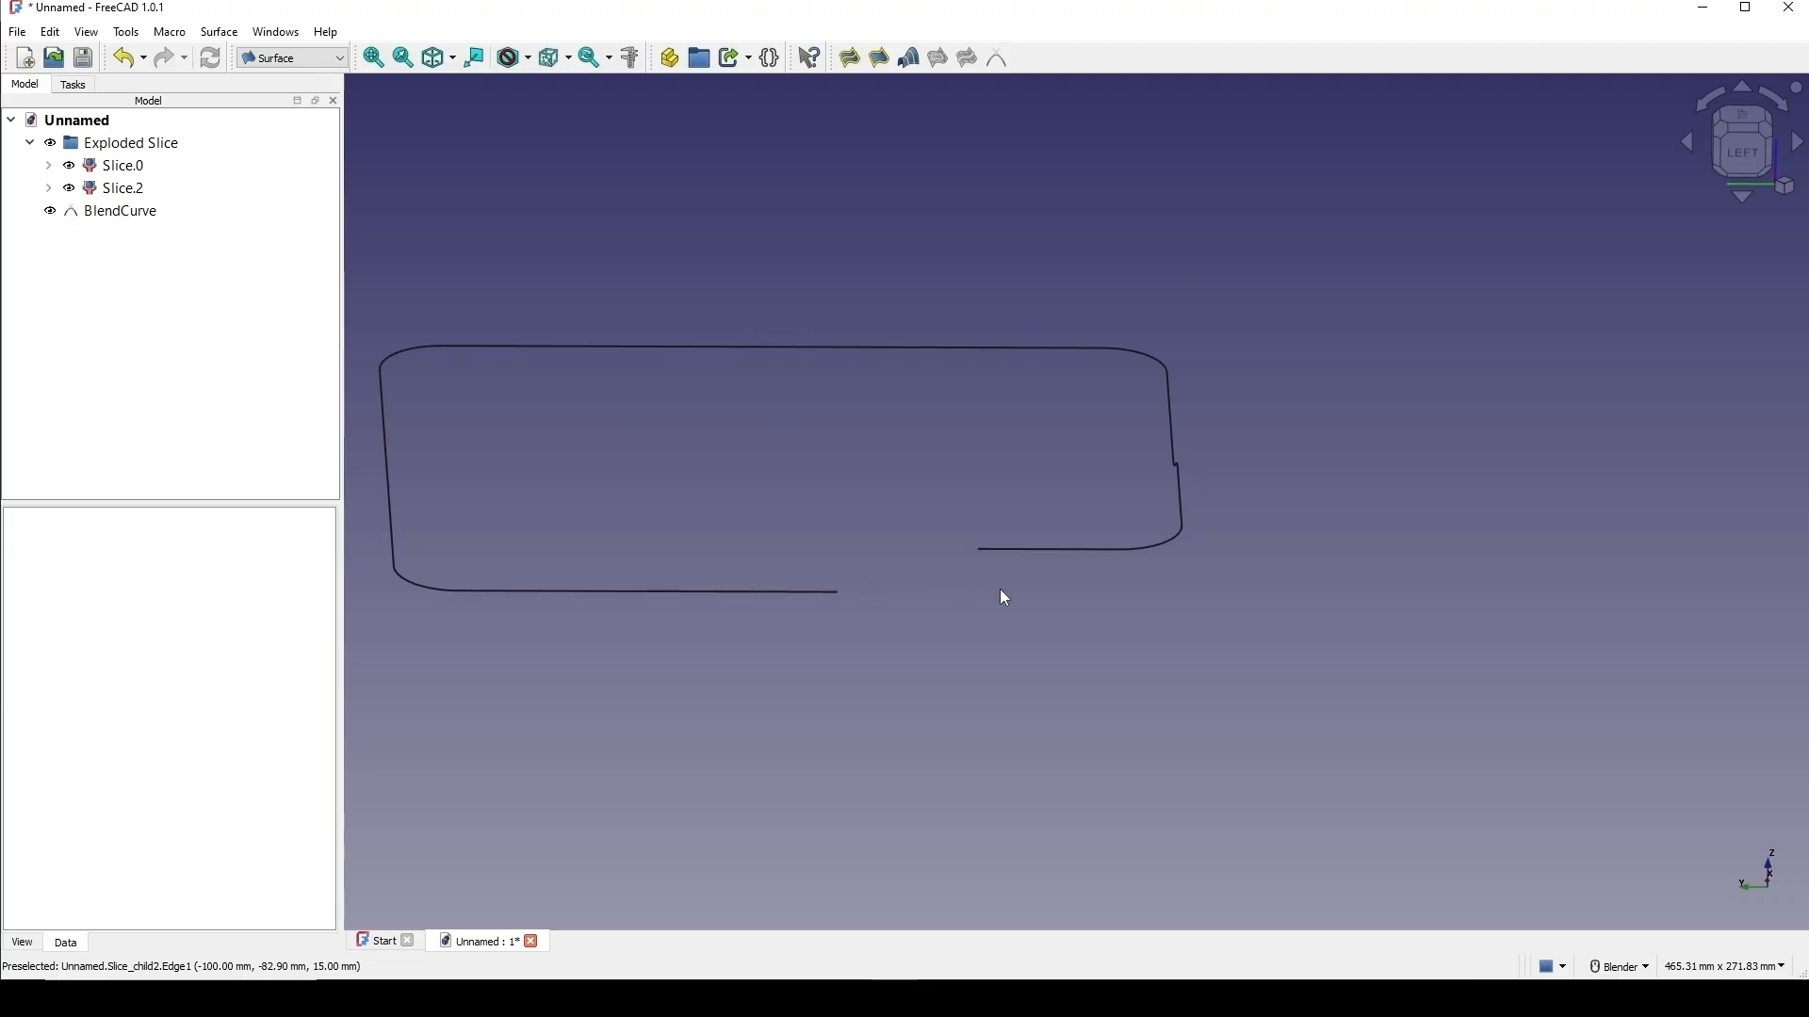
left_click(1033, 553)
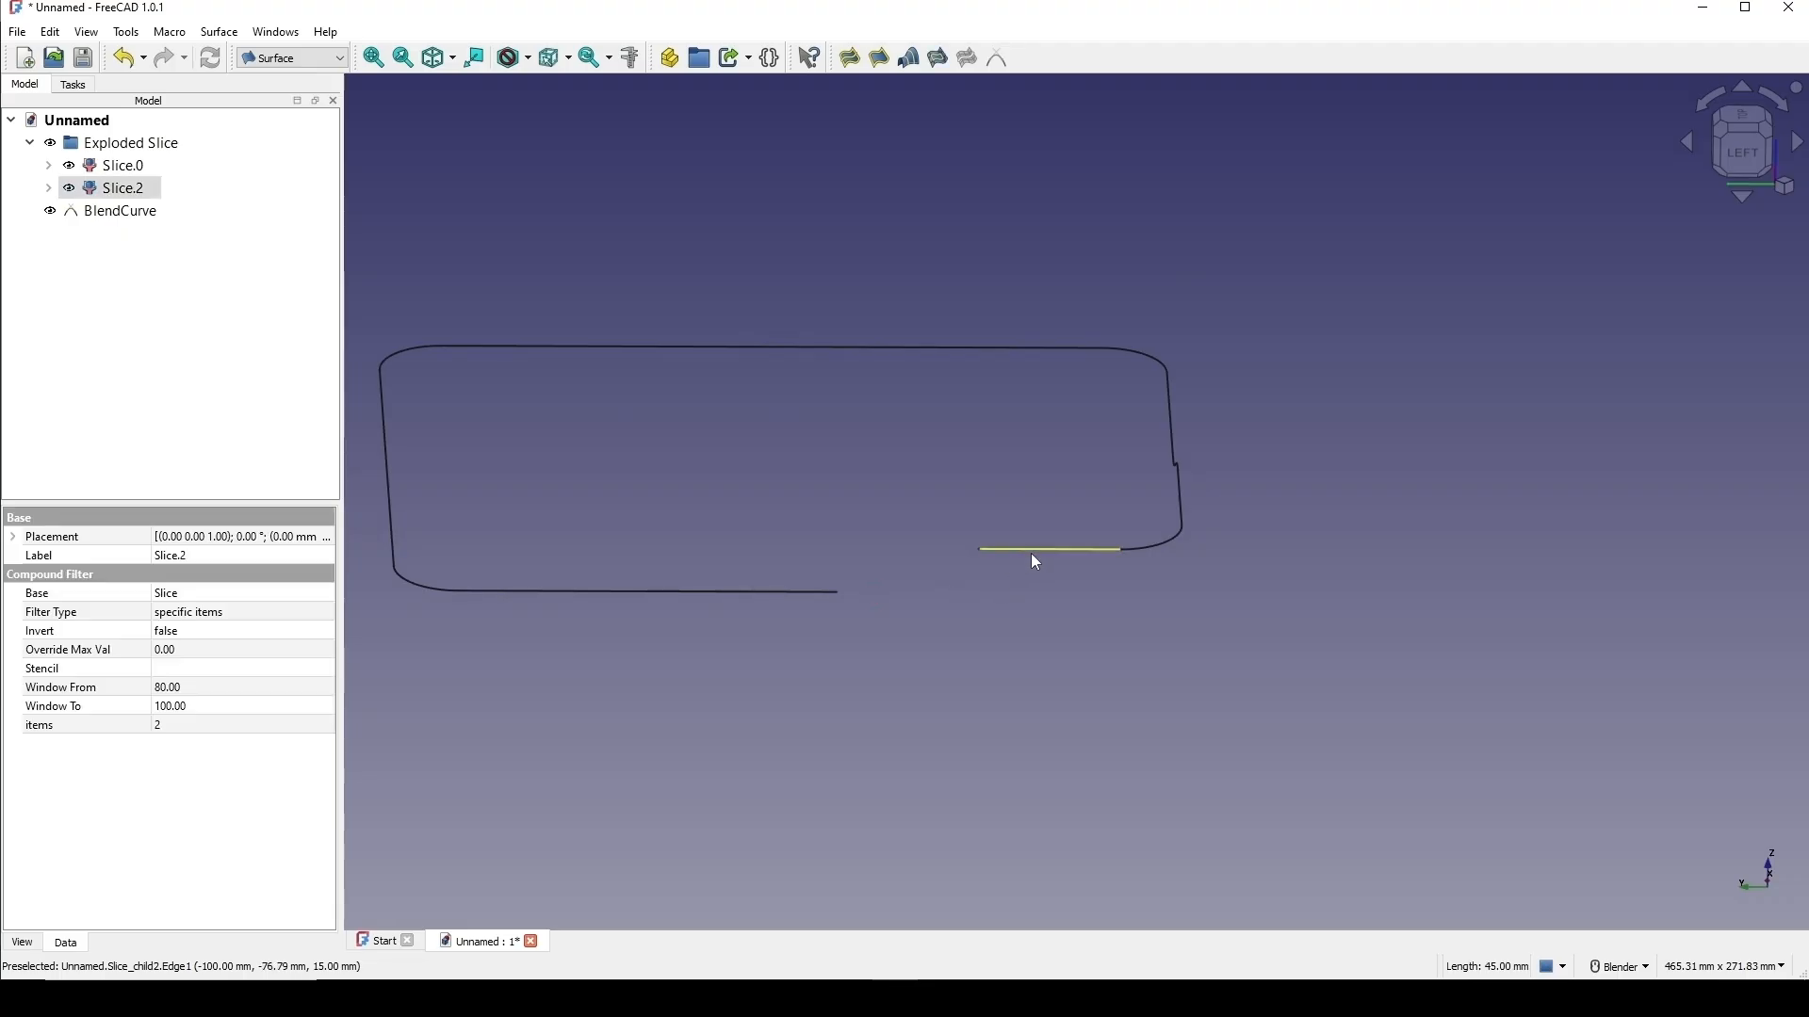
left_click(794, 594, "ctrl")
middle_click_drag(793, 594, 895, 603)
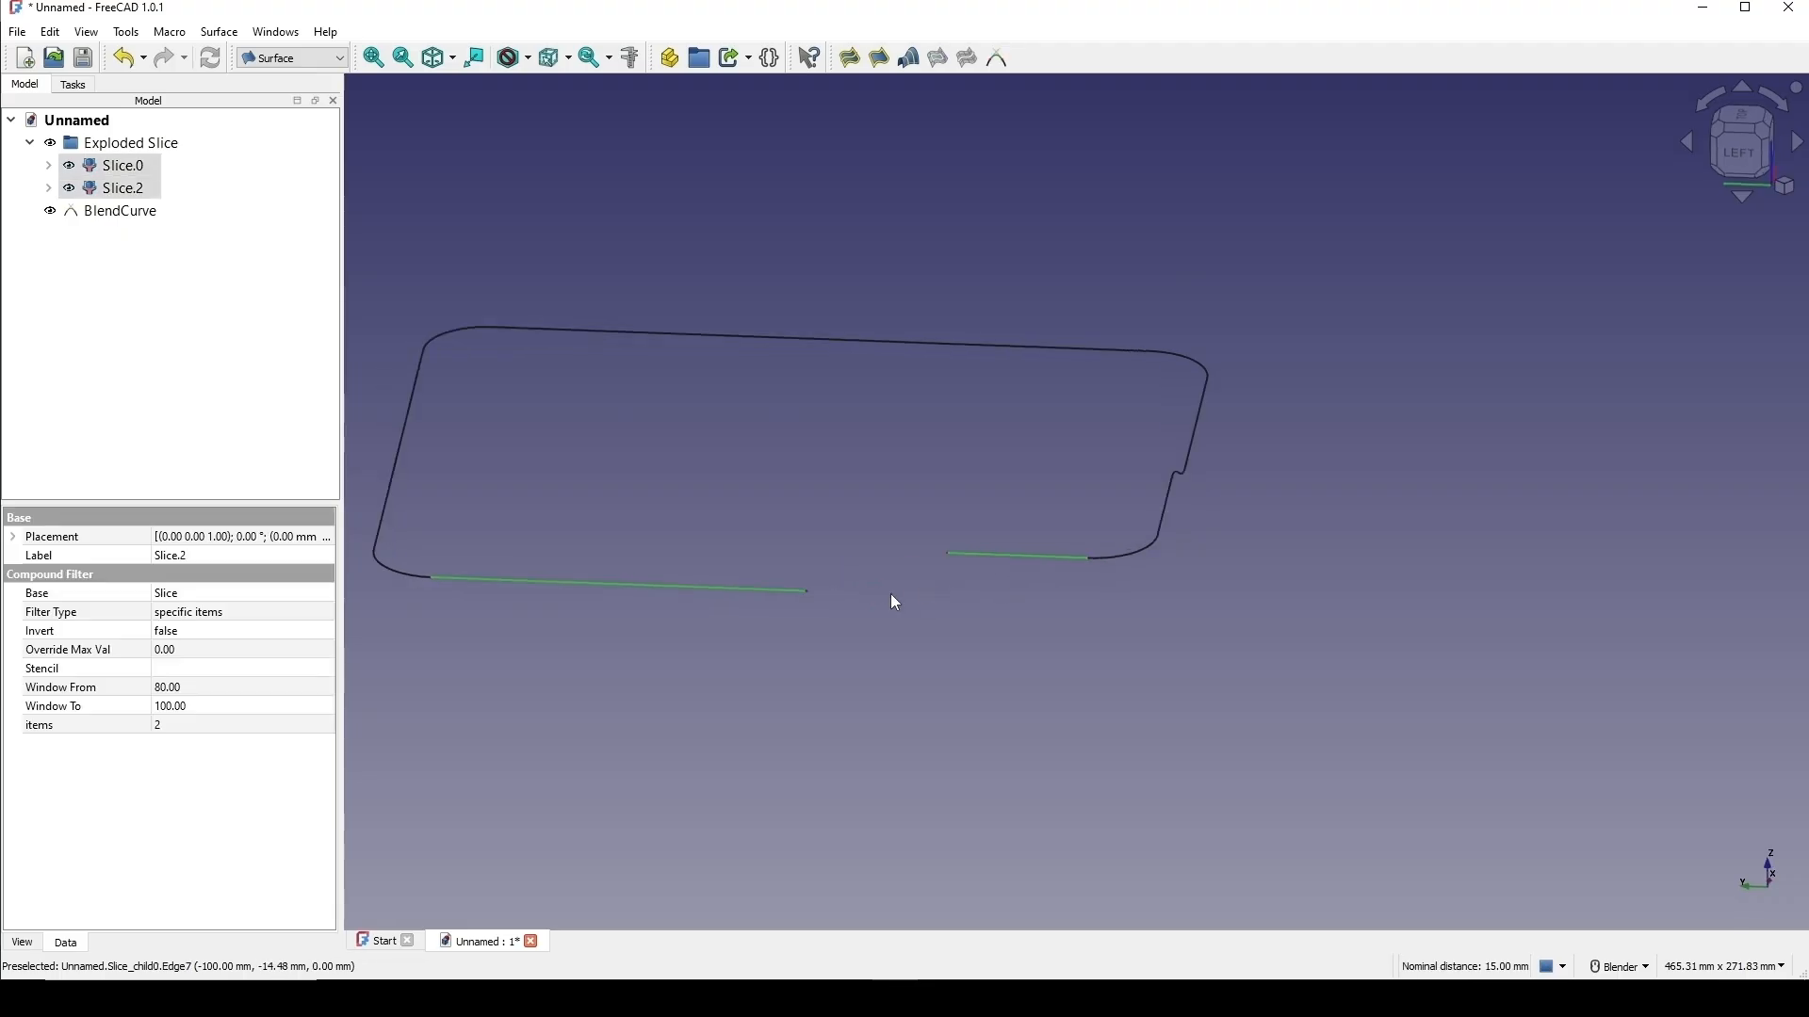
left_click(997, 57)
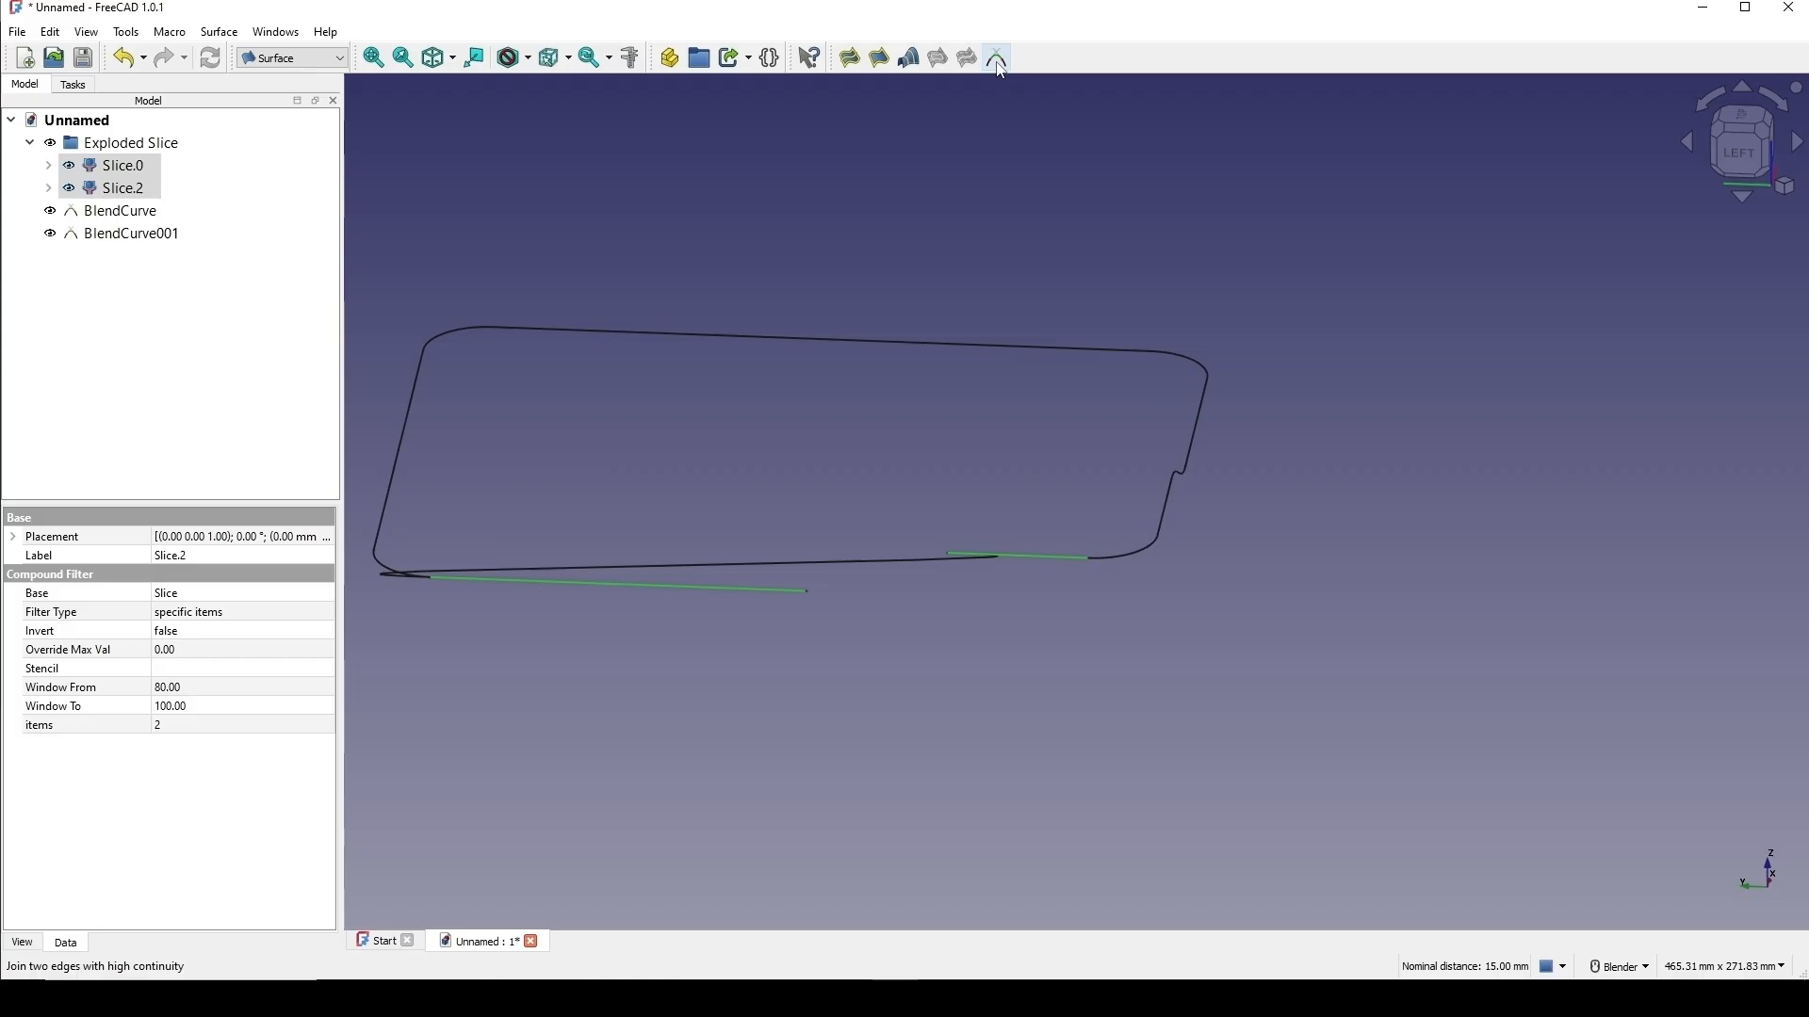
Set the Start Size and End Size of the new left-side blend curve to 0.
left_click(143, 238)
left_click(166, 650)
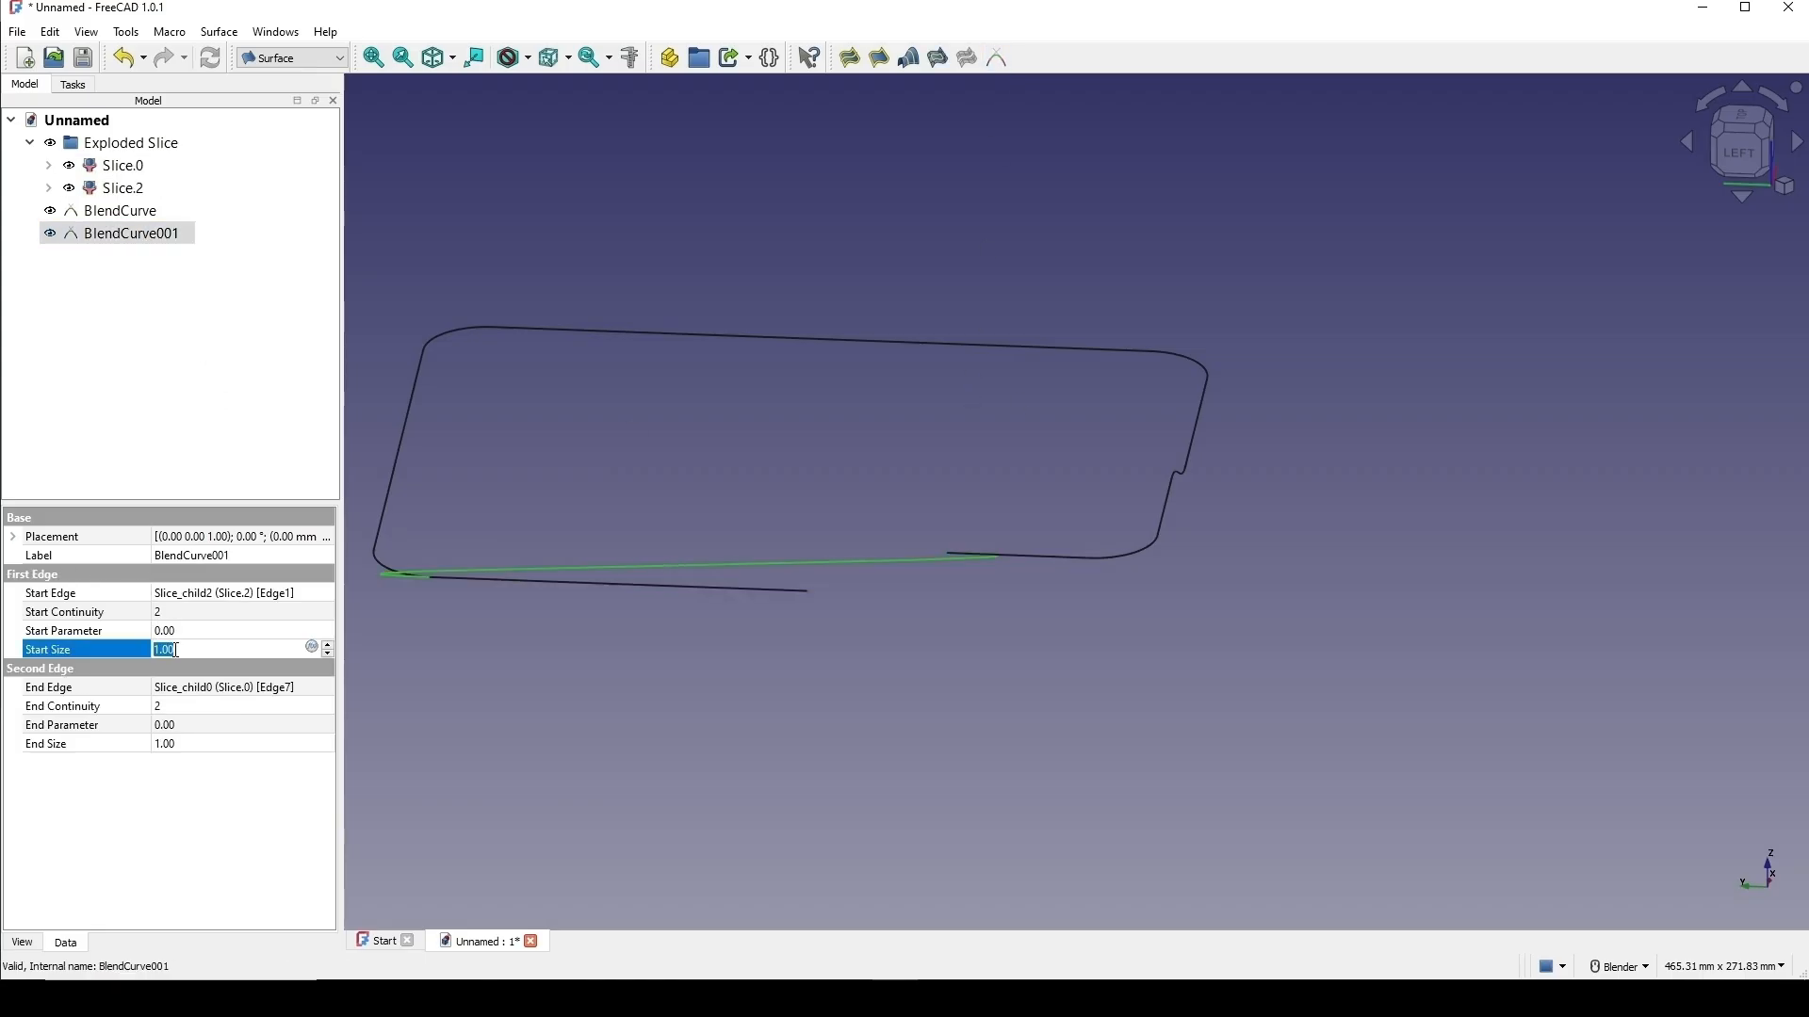
type("0")
left_click(179, 747)
type("0")
left_click(115, 749)
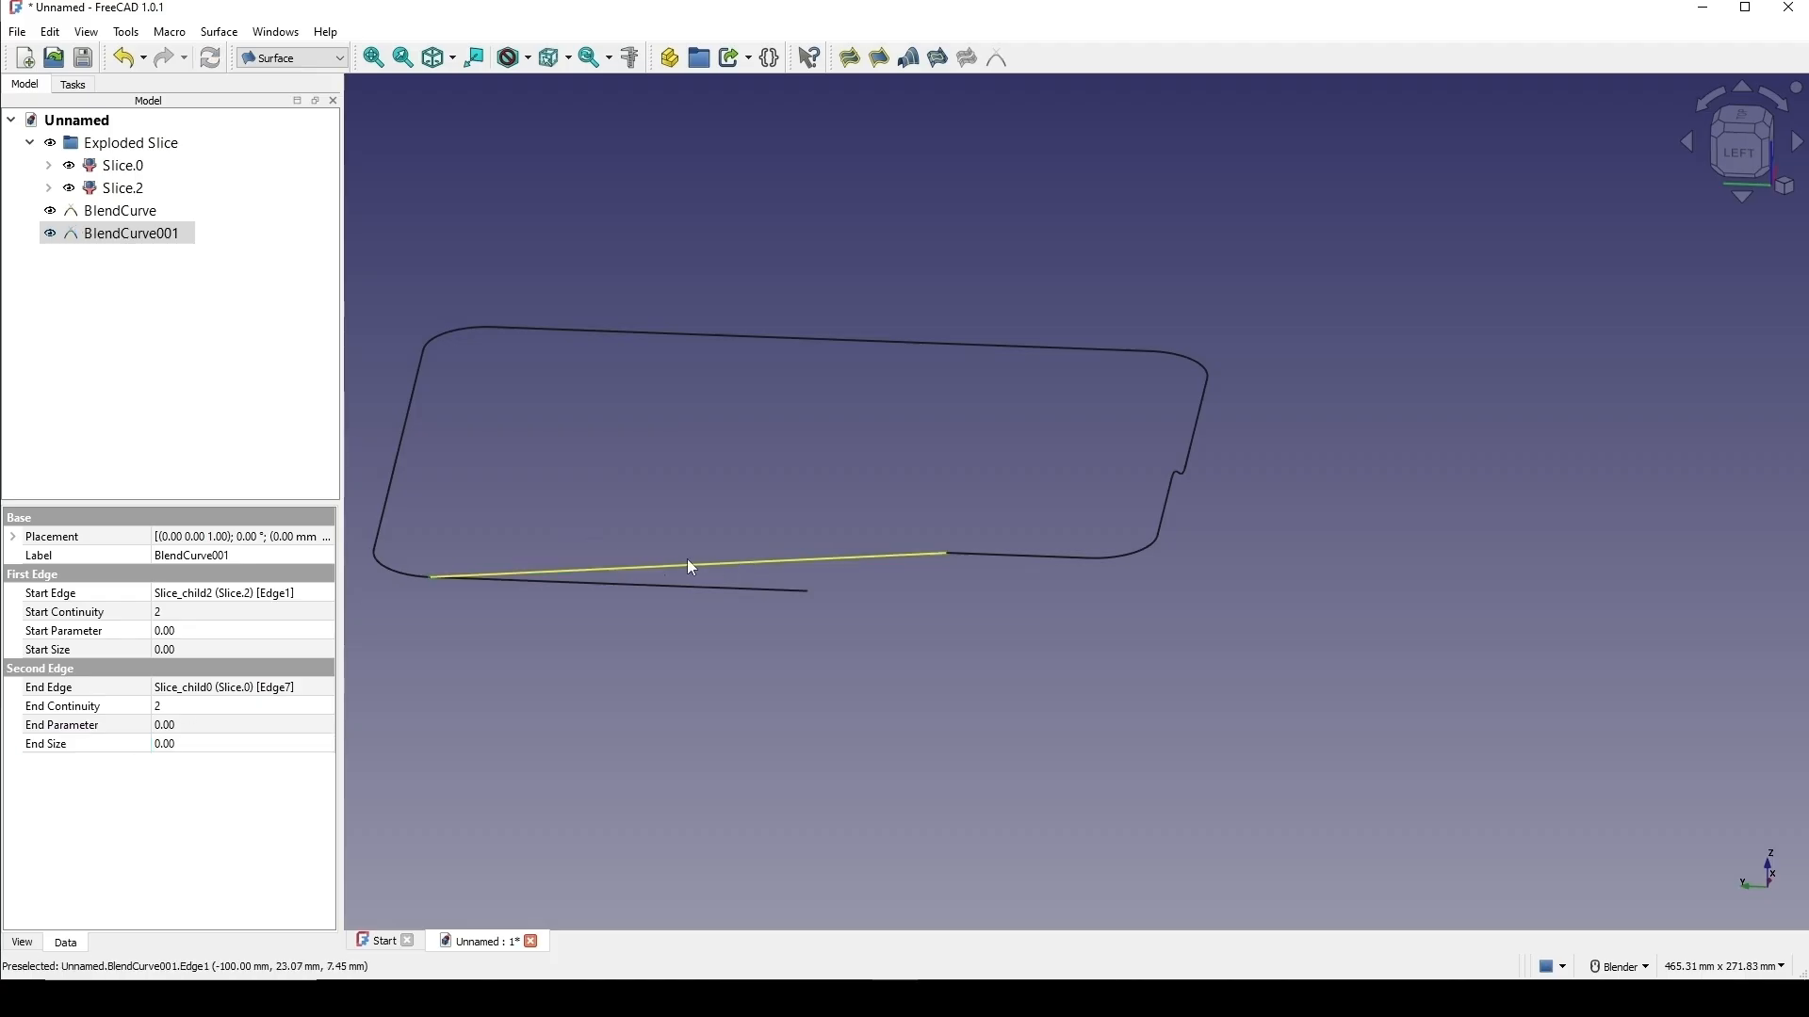
Set the left-side blend curve's End Parameter to 1 so it ends at the open end of the Slice.0 edge.
middle_click_drag(720, 530, 594, 565)
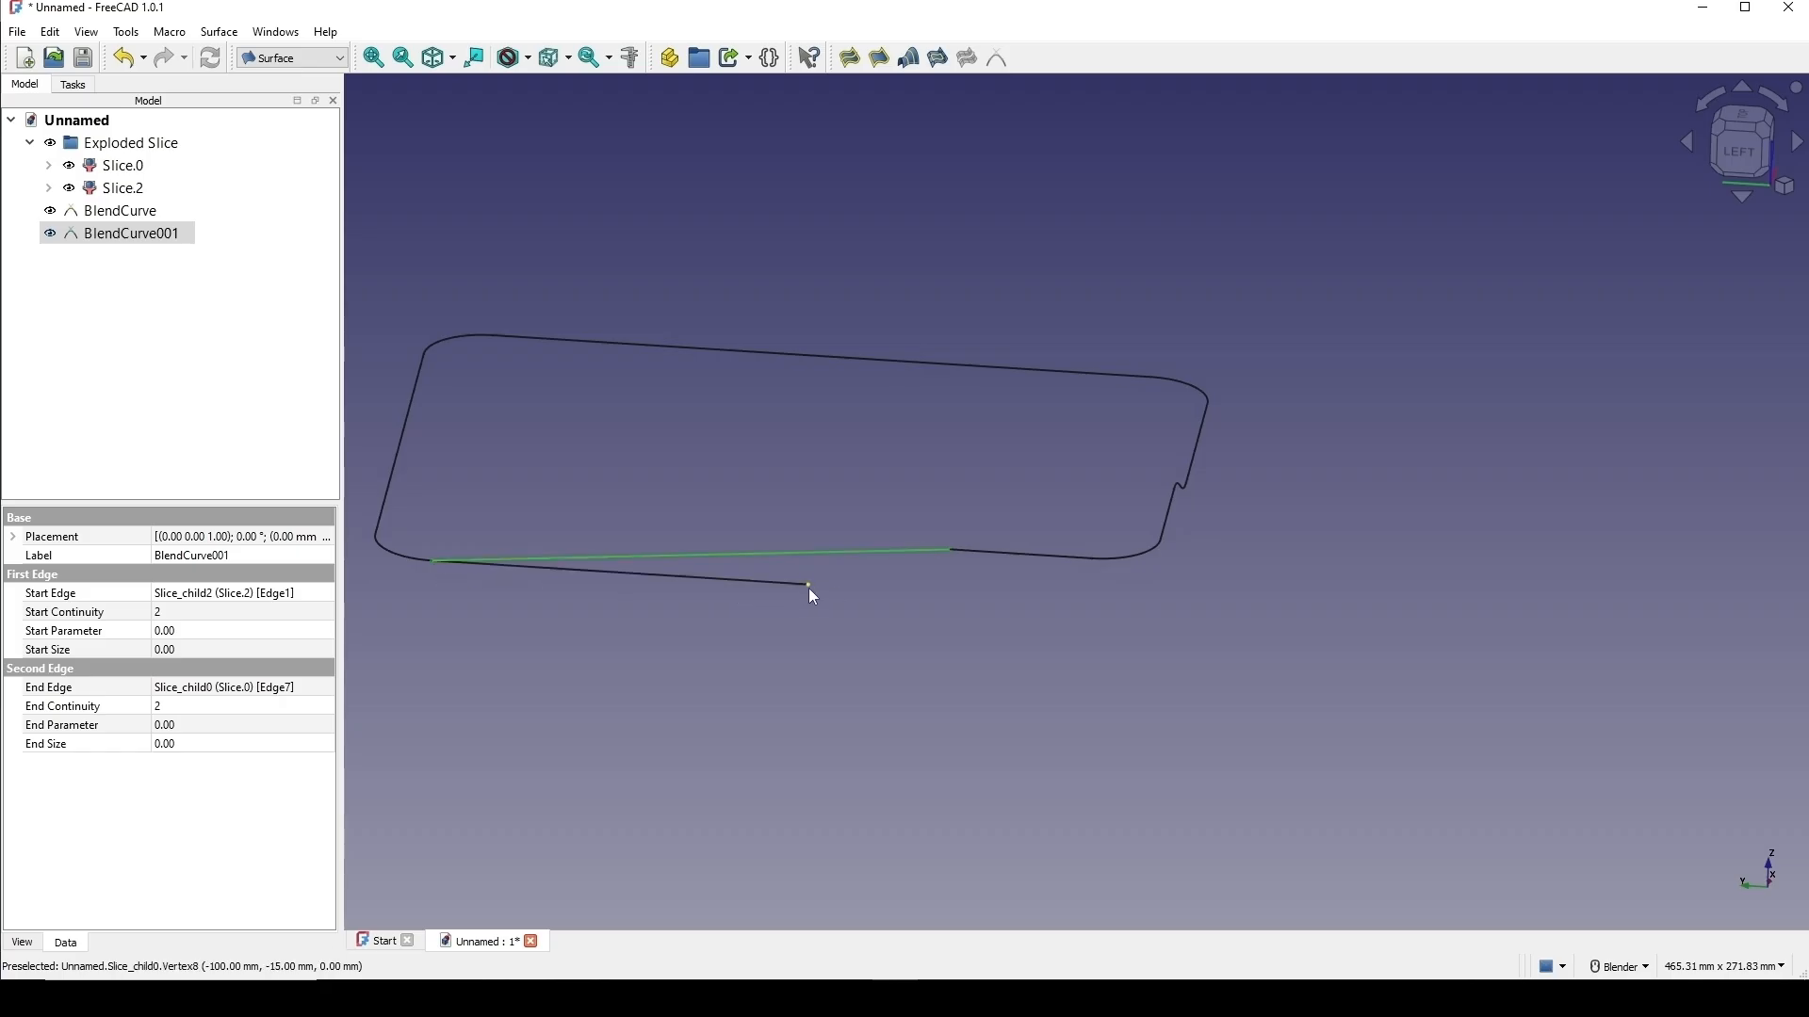
left_click(92, 727)
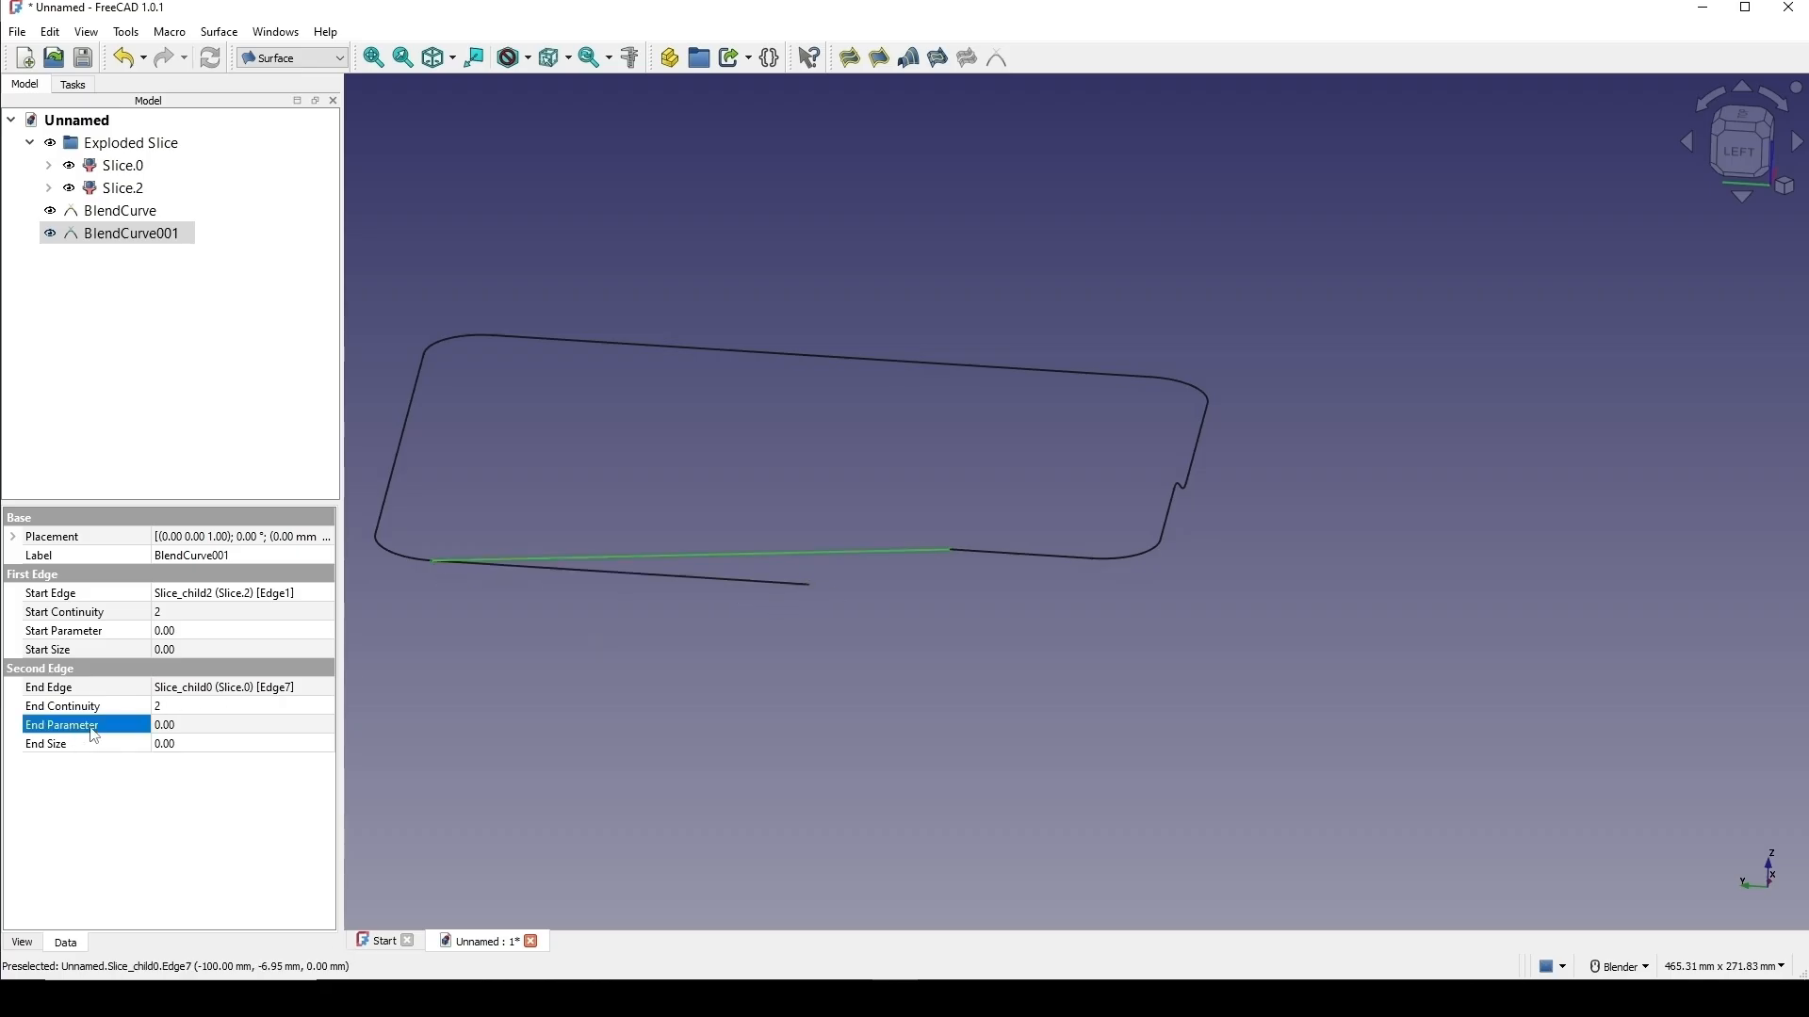
left_click(177, 731)
type("1")
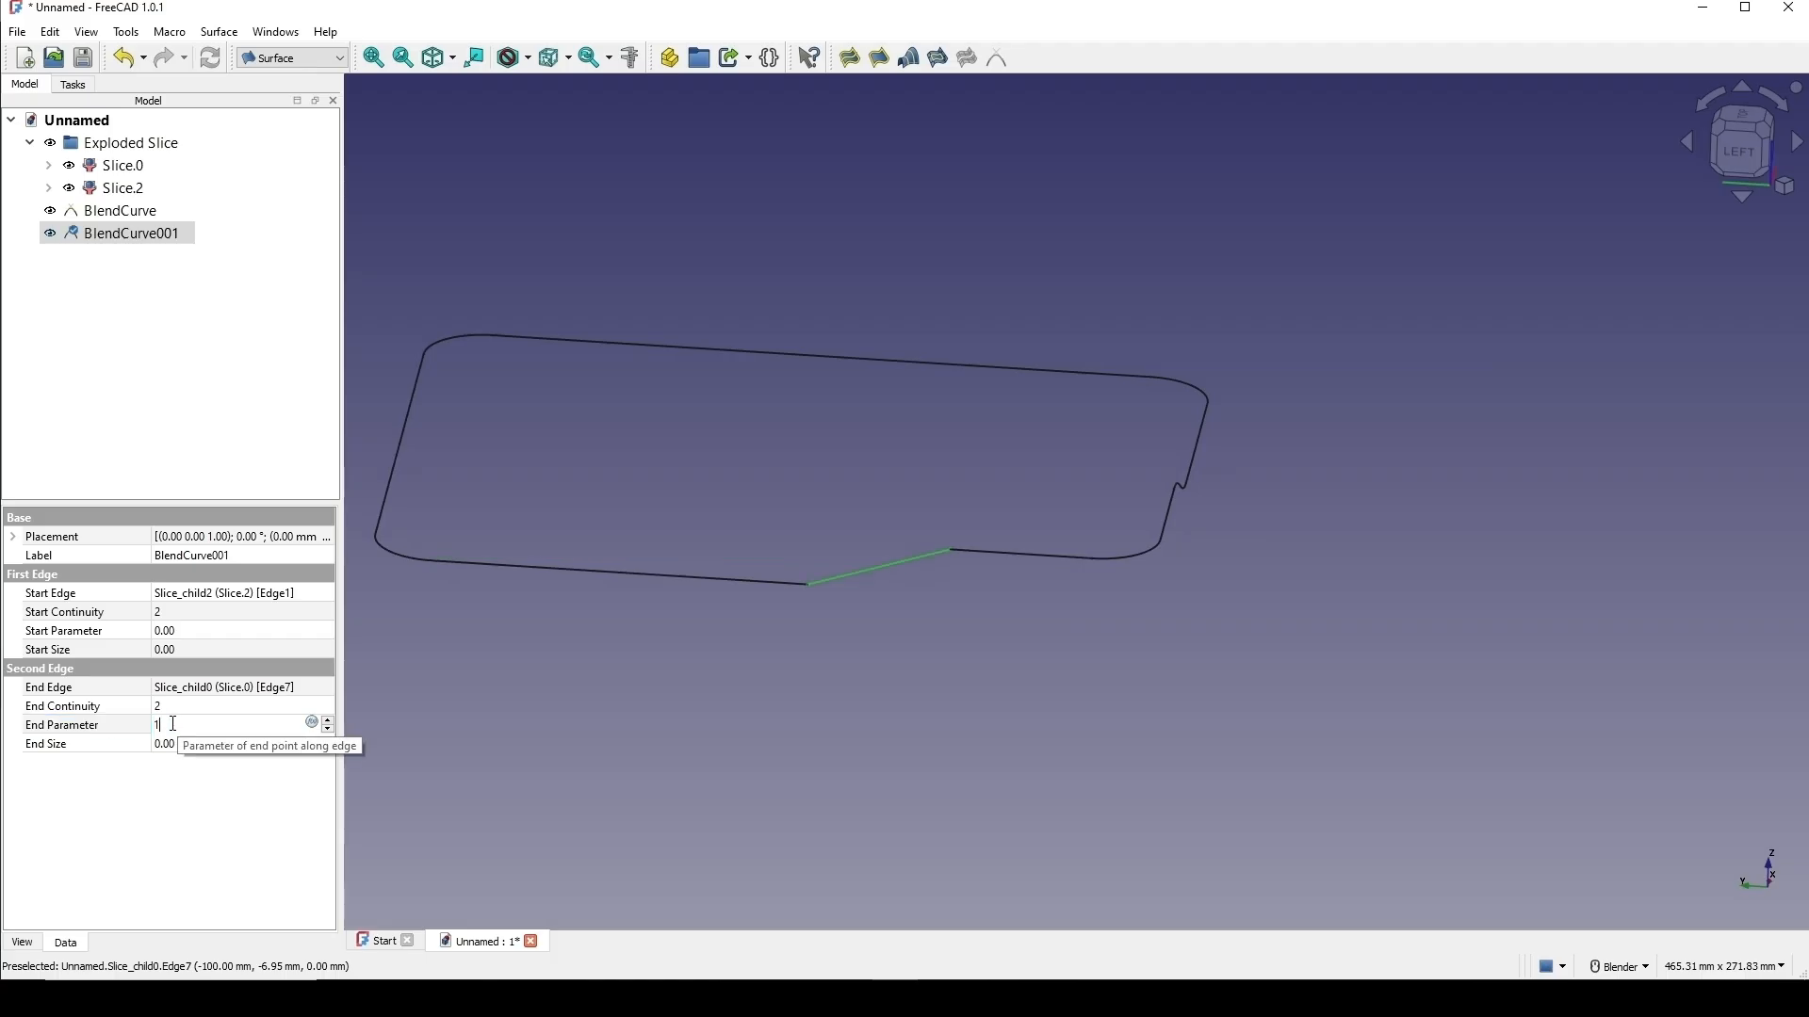
key("Return")
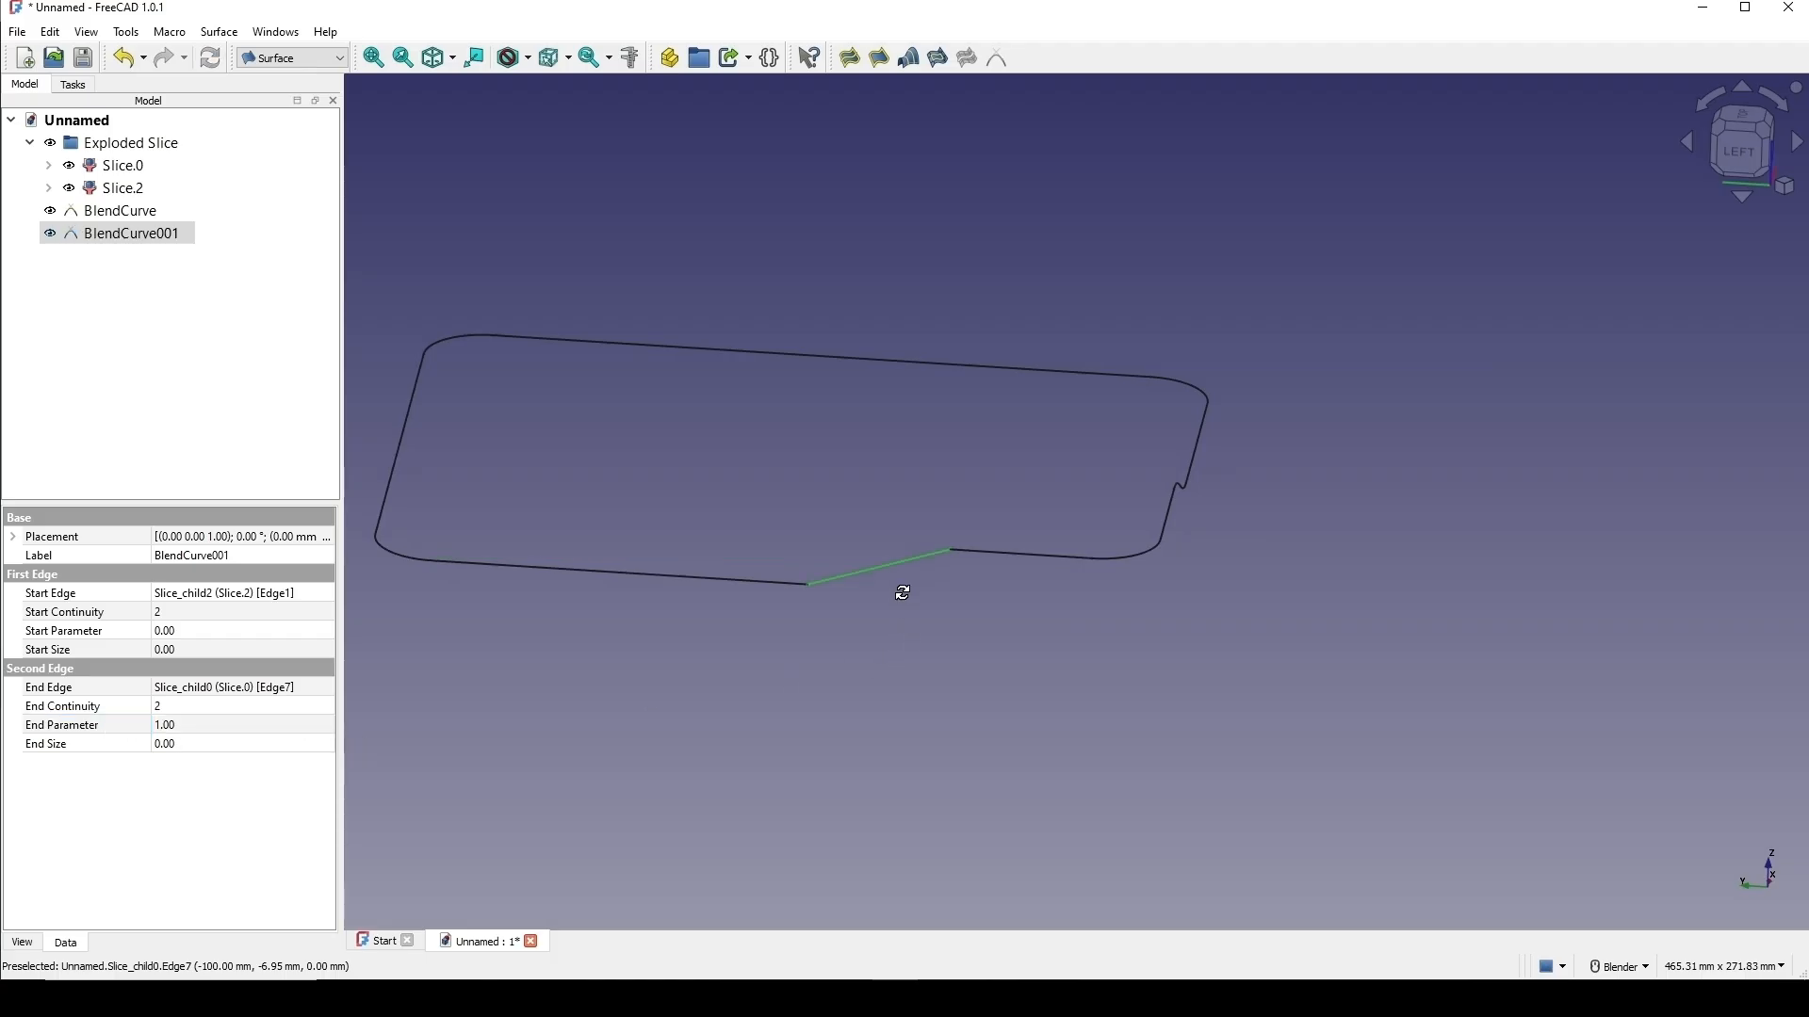
Set both the Start Size and the End Size of the left-side blend curve to -1.
middle_click_drag(903, 593, 906, 590)
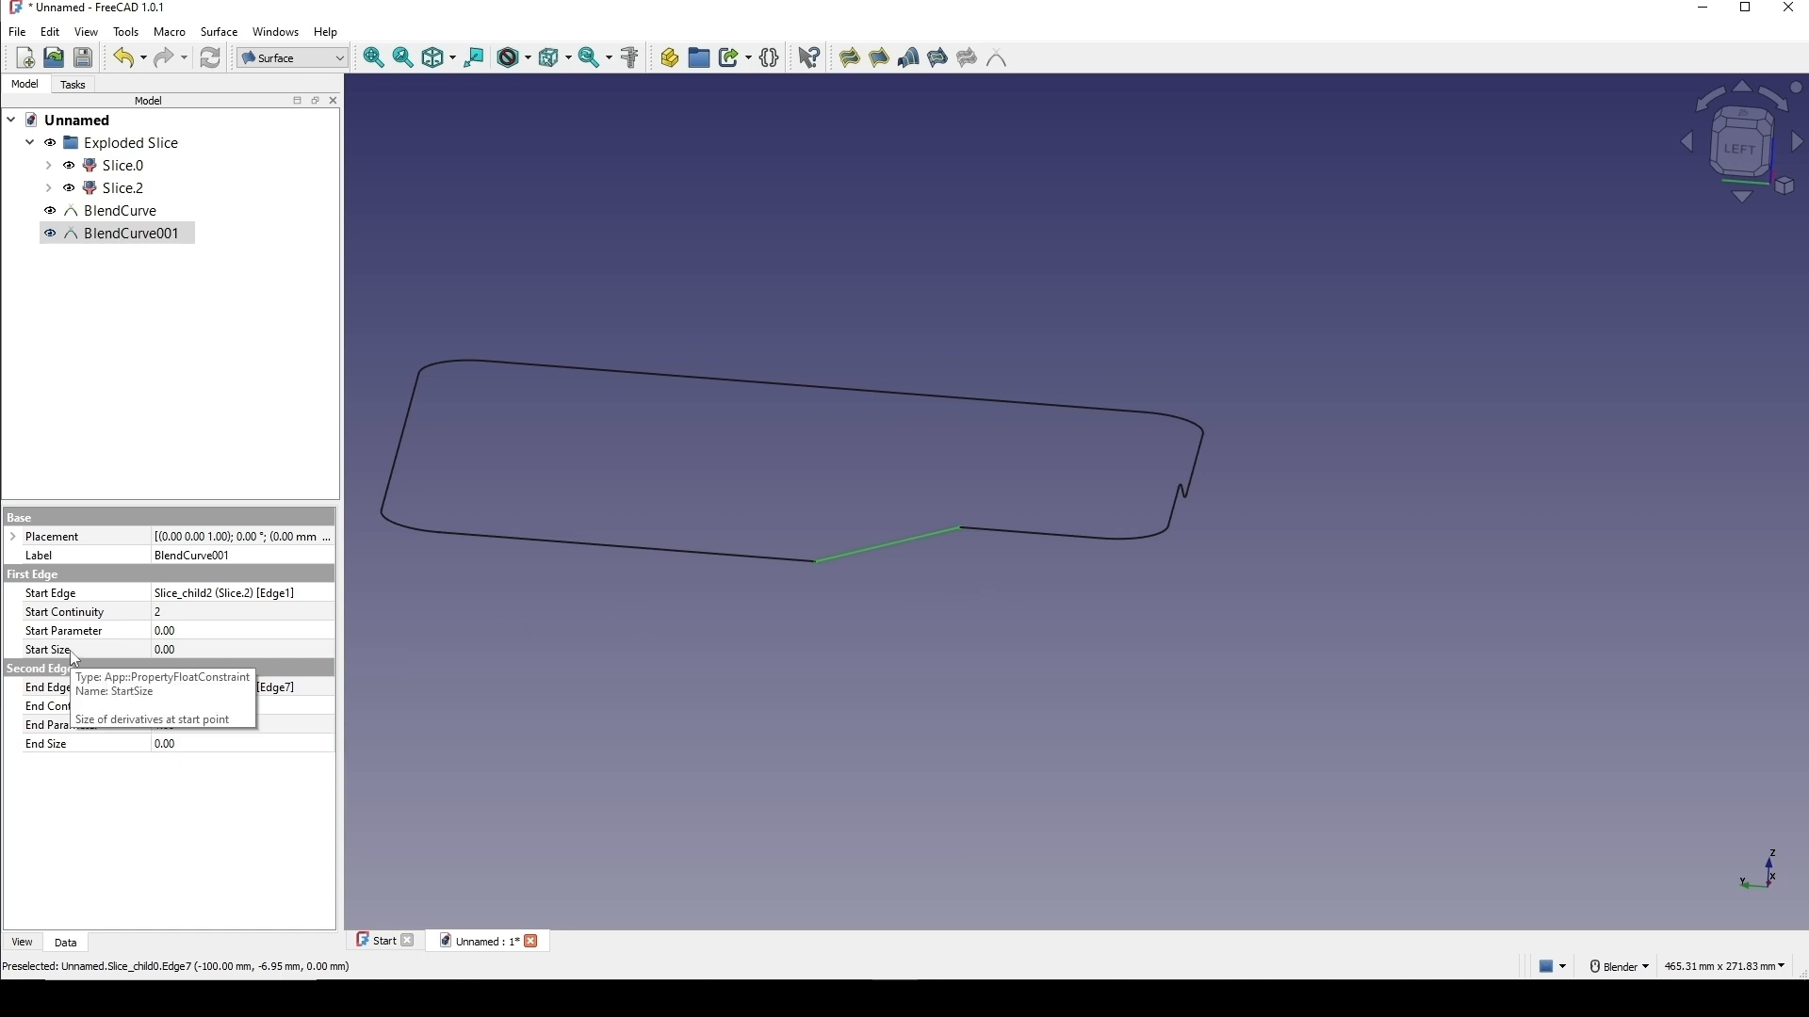
left_click(168, 649)
type("1")
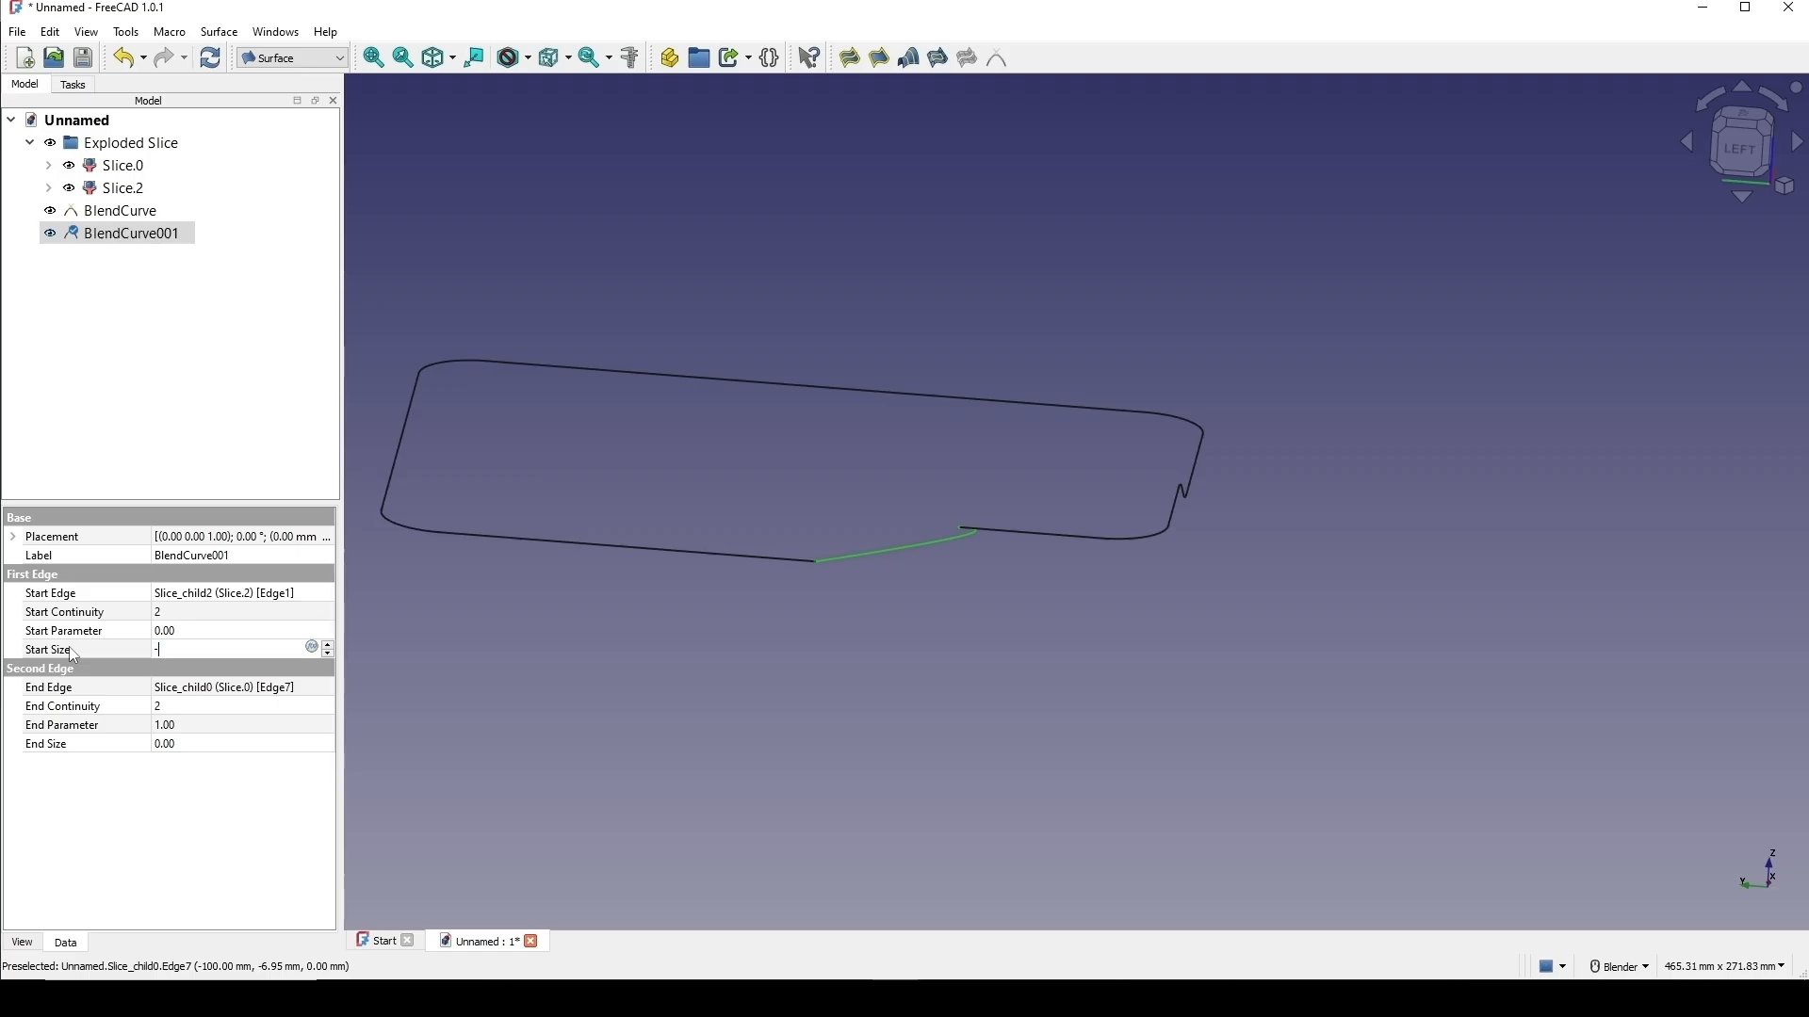
type("1")
key("Return")
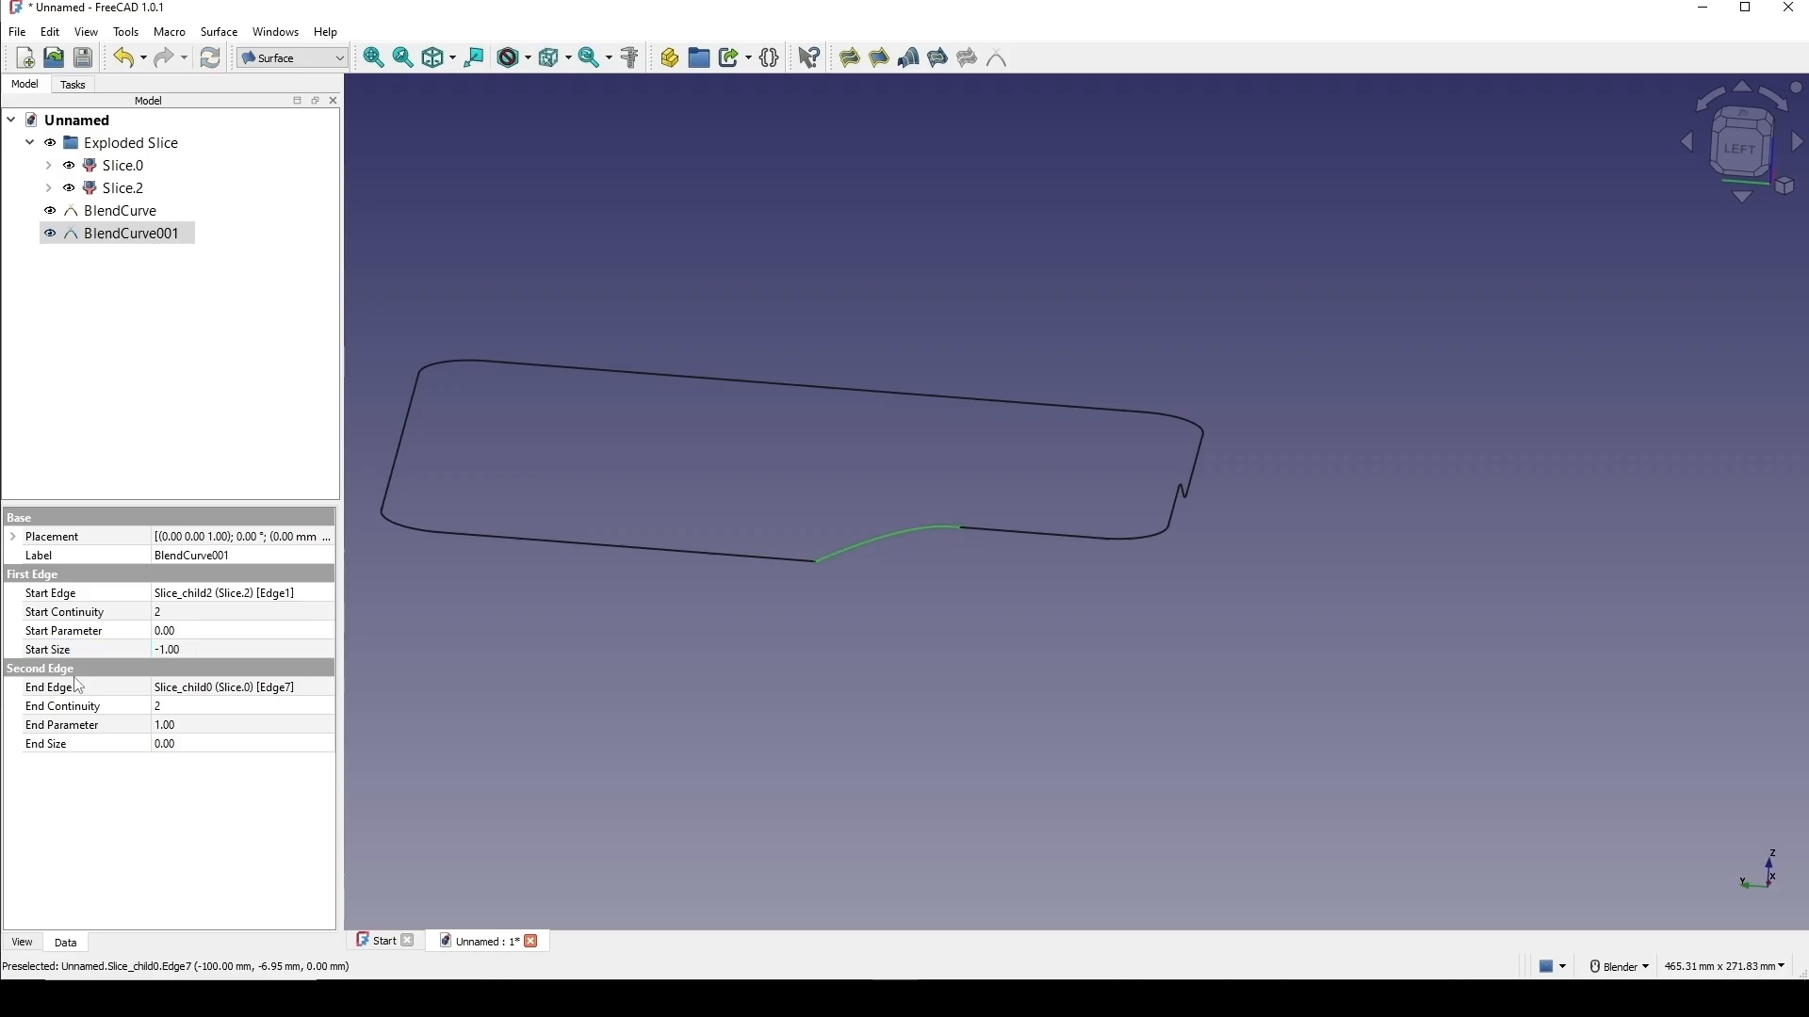
left_click(88, 746)
left_click(182, 744)
type("1")
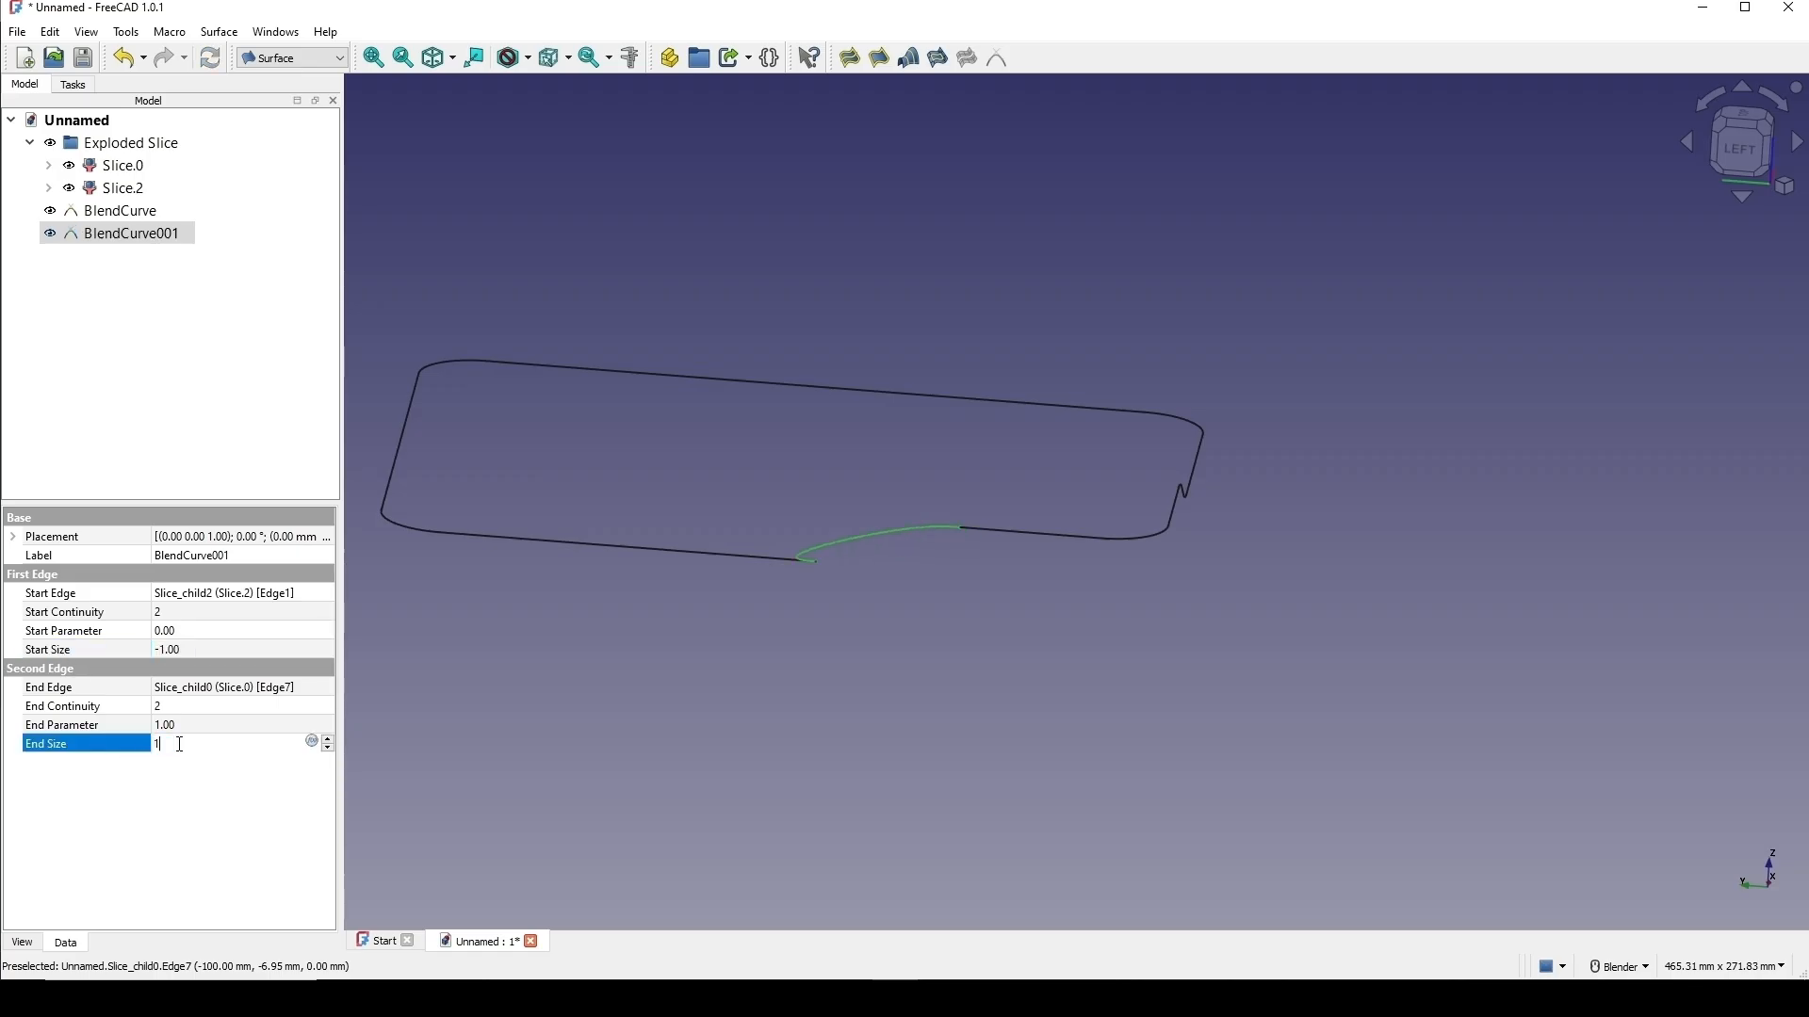
left_click_drag(181, 744, 76, 741)
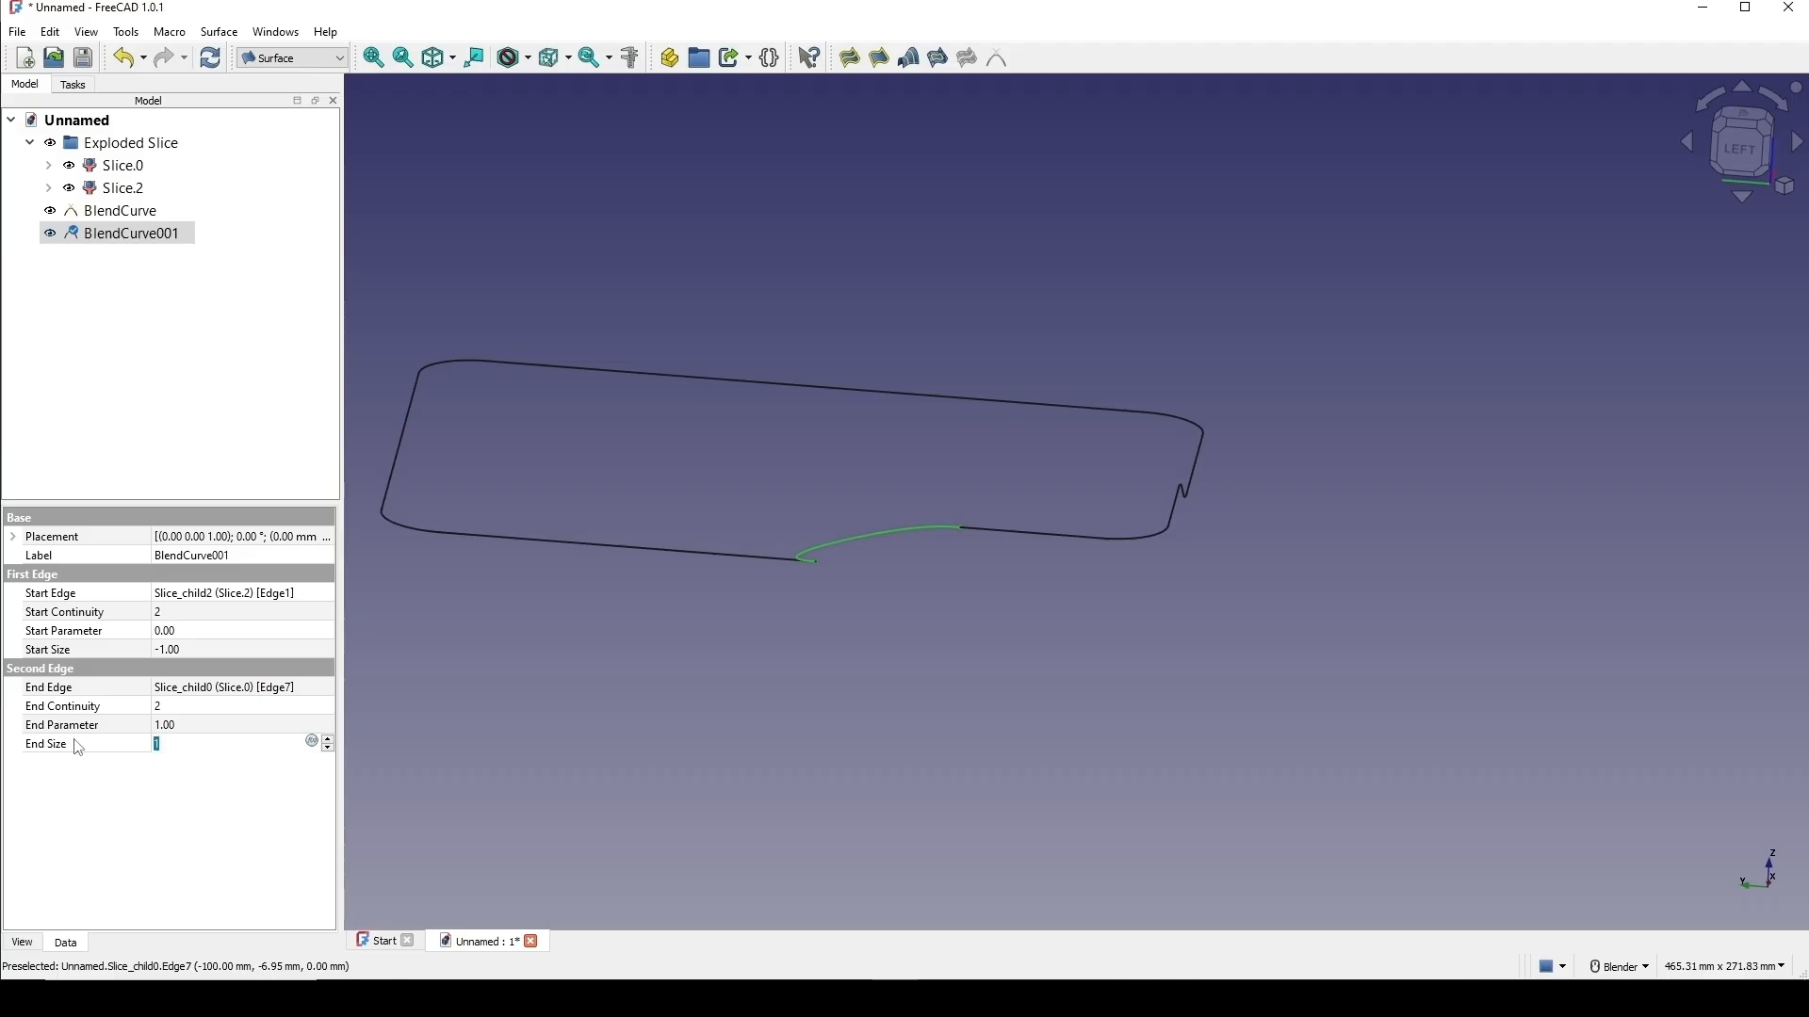
type("-1")
key("Return")
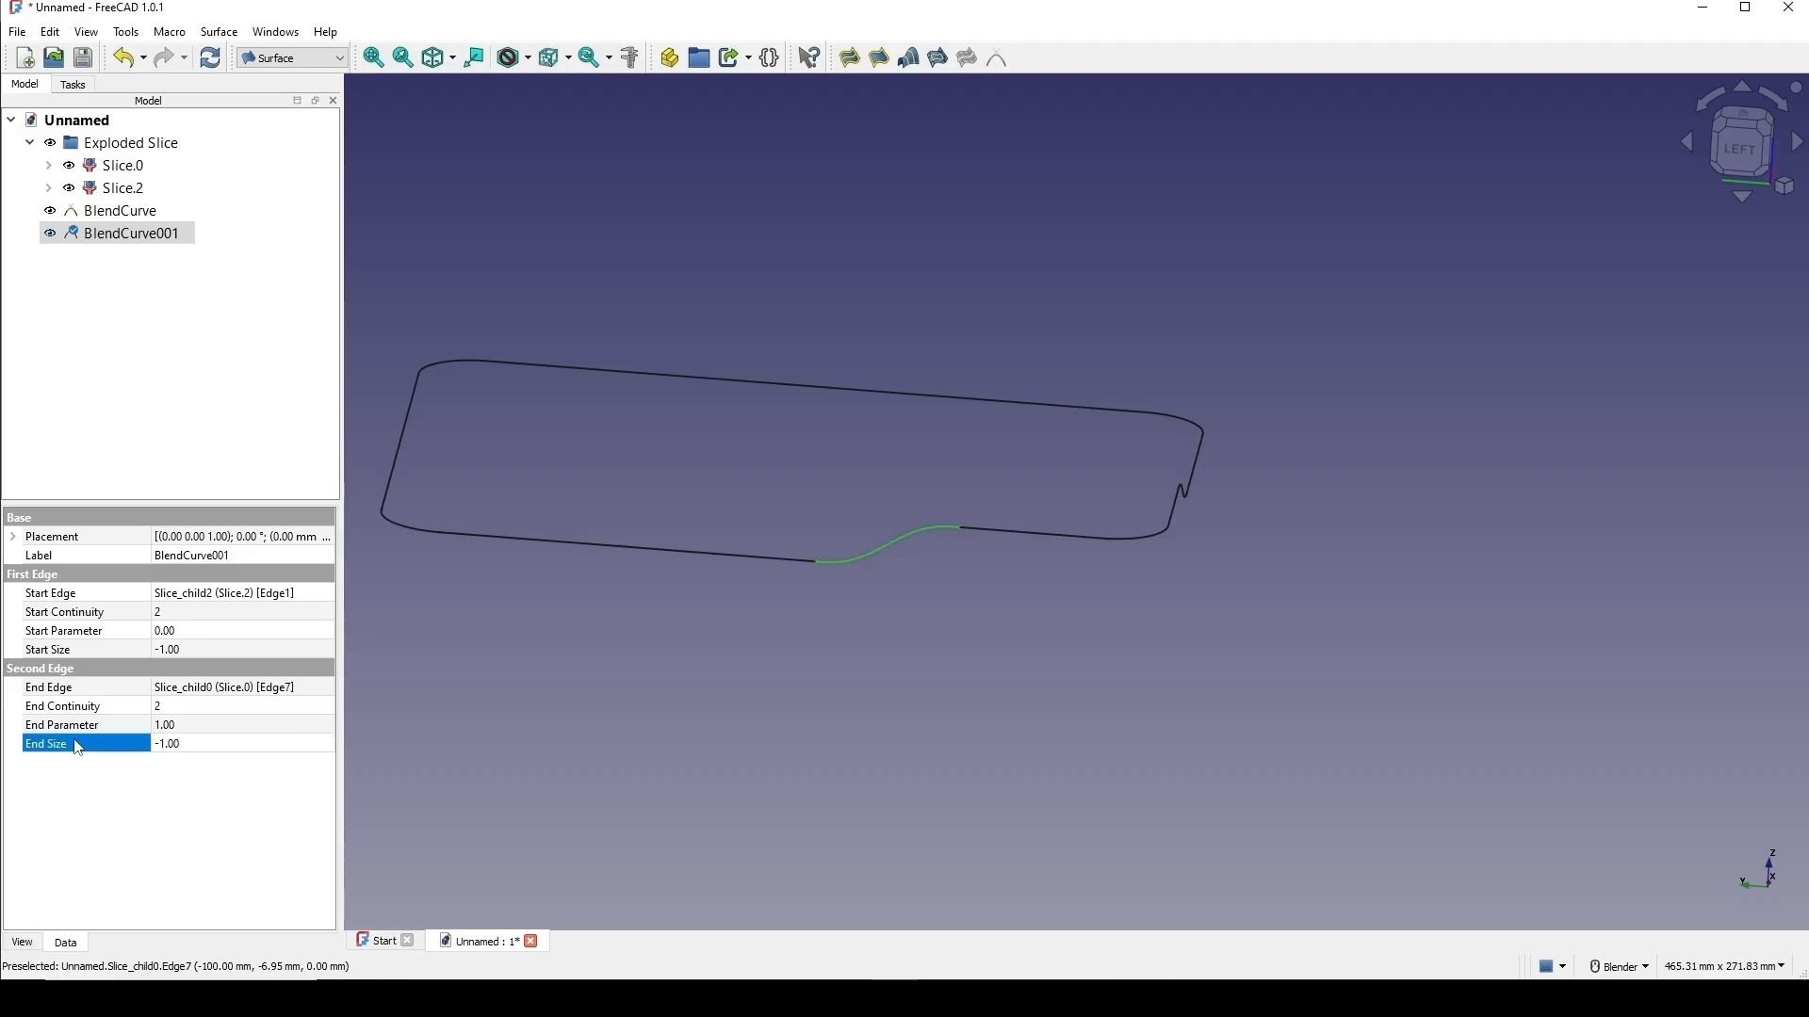
Set the left-side blend curve's Start Continuity and End Continuity to 1.
left_click(184, 611)
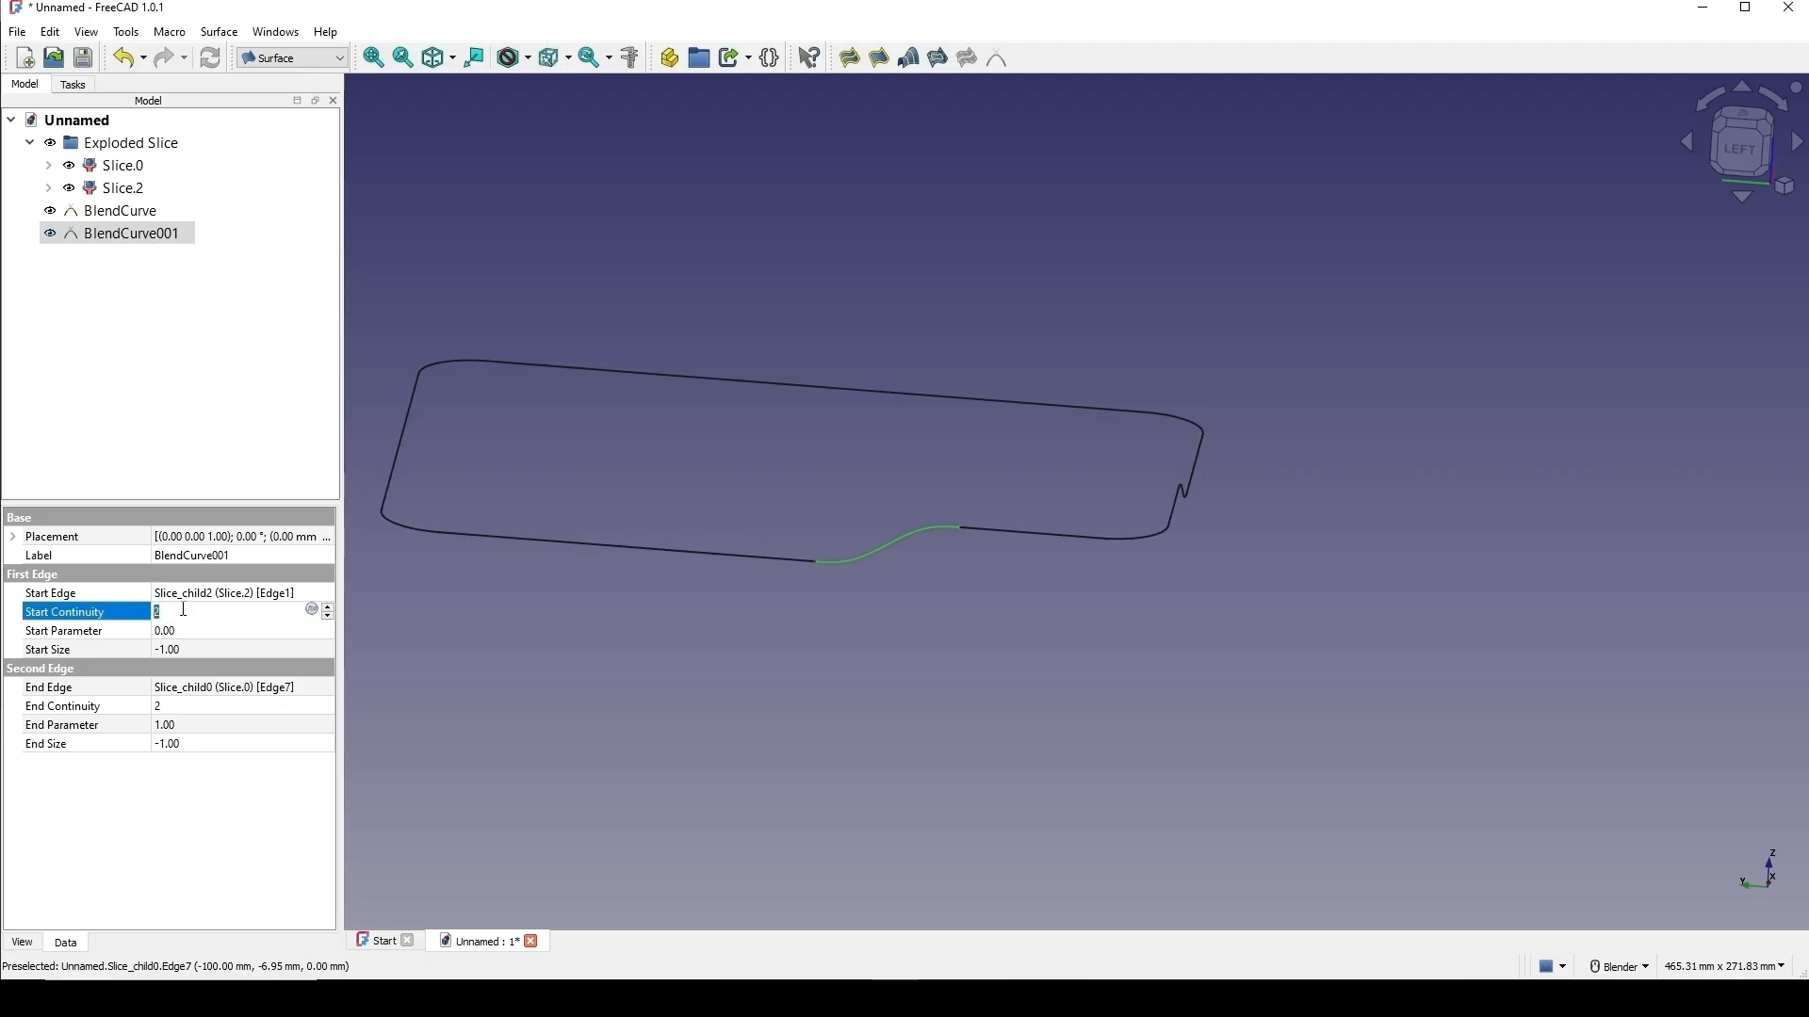
type("1")
key("Return")
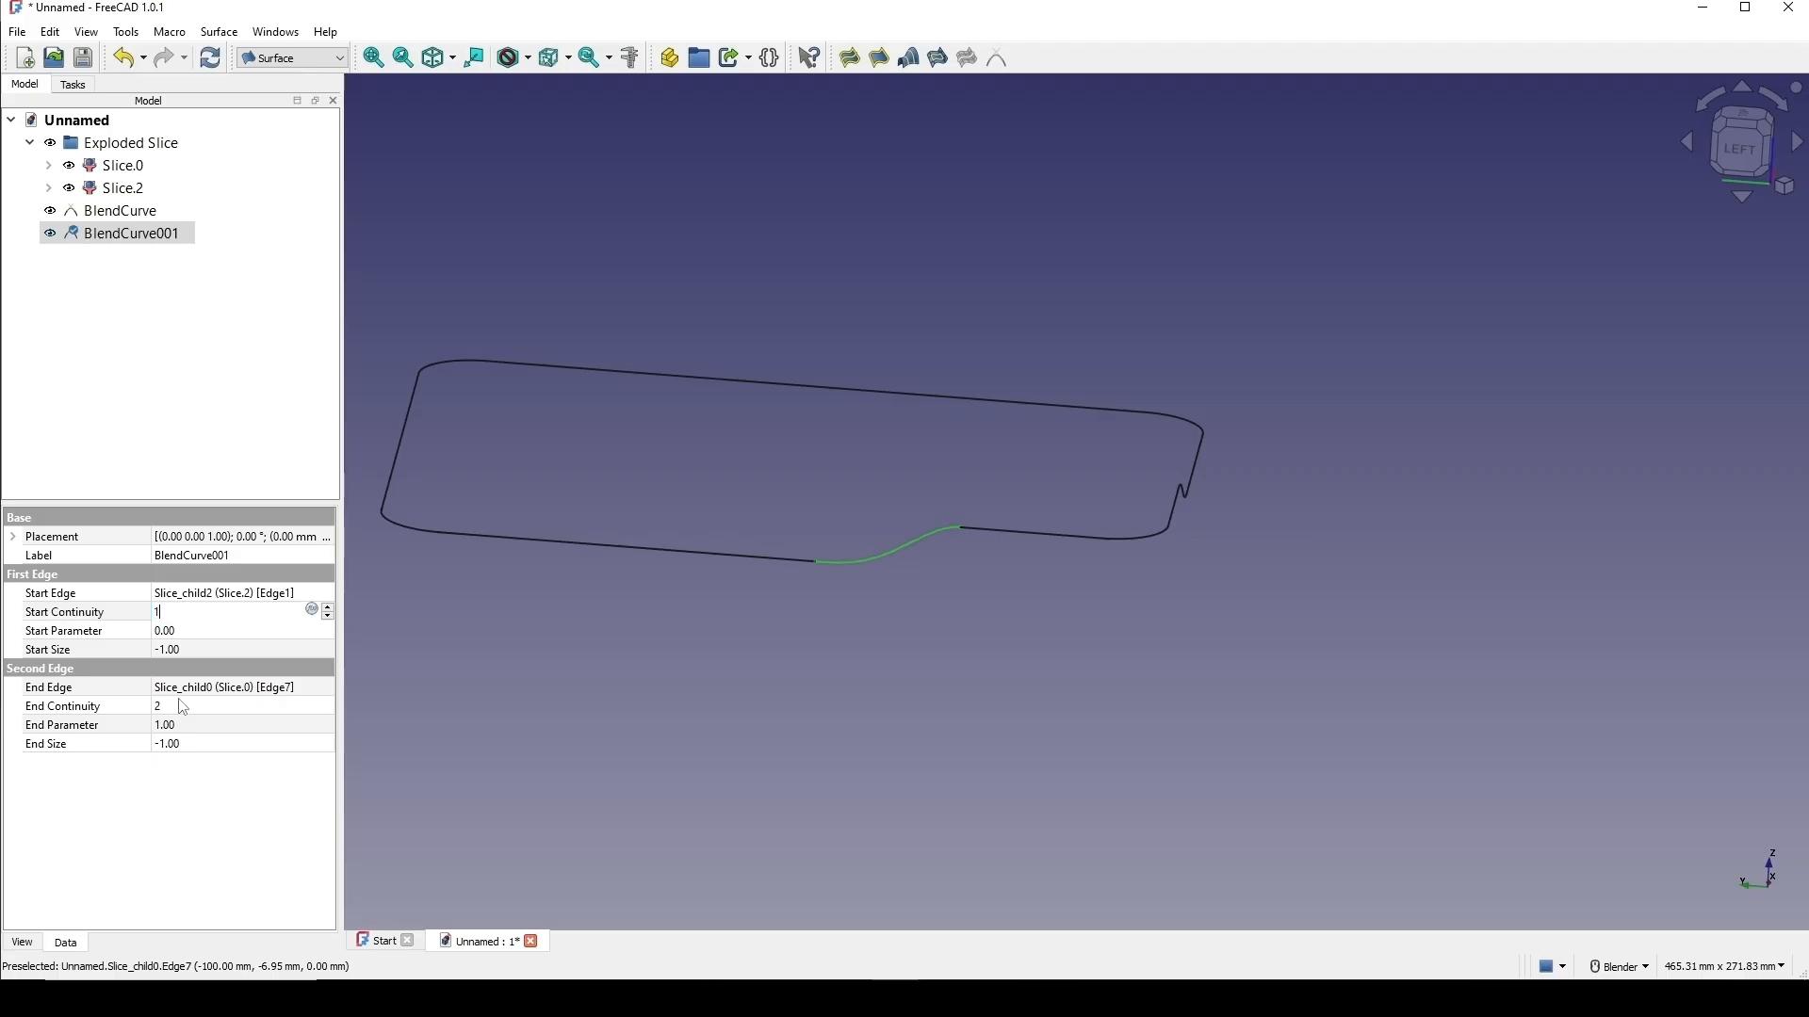
left_click(184, 707)
type("1")
key("Return")
Examine the outline from several angles, checking both blend curves and the raised Slice.2 corner.
middle_click_drag(1211, 552, 1083, 456)
left_click(1082, 454)
middle_click_drag(1283, 546, 1065, 650)
middle_click_drag(1342, 462, 1016, 584, "shift")
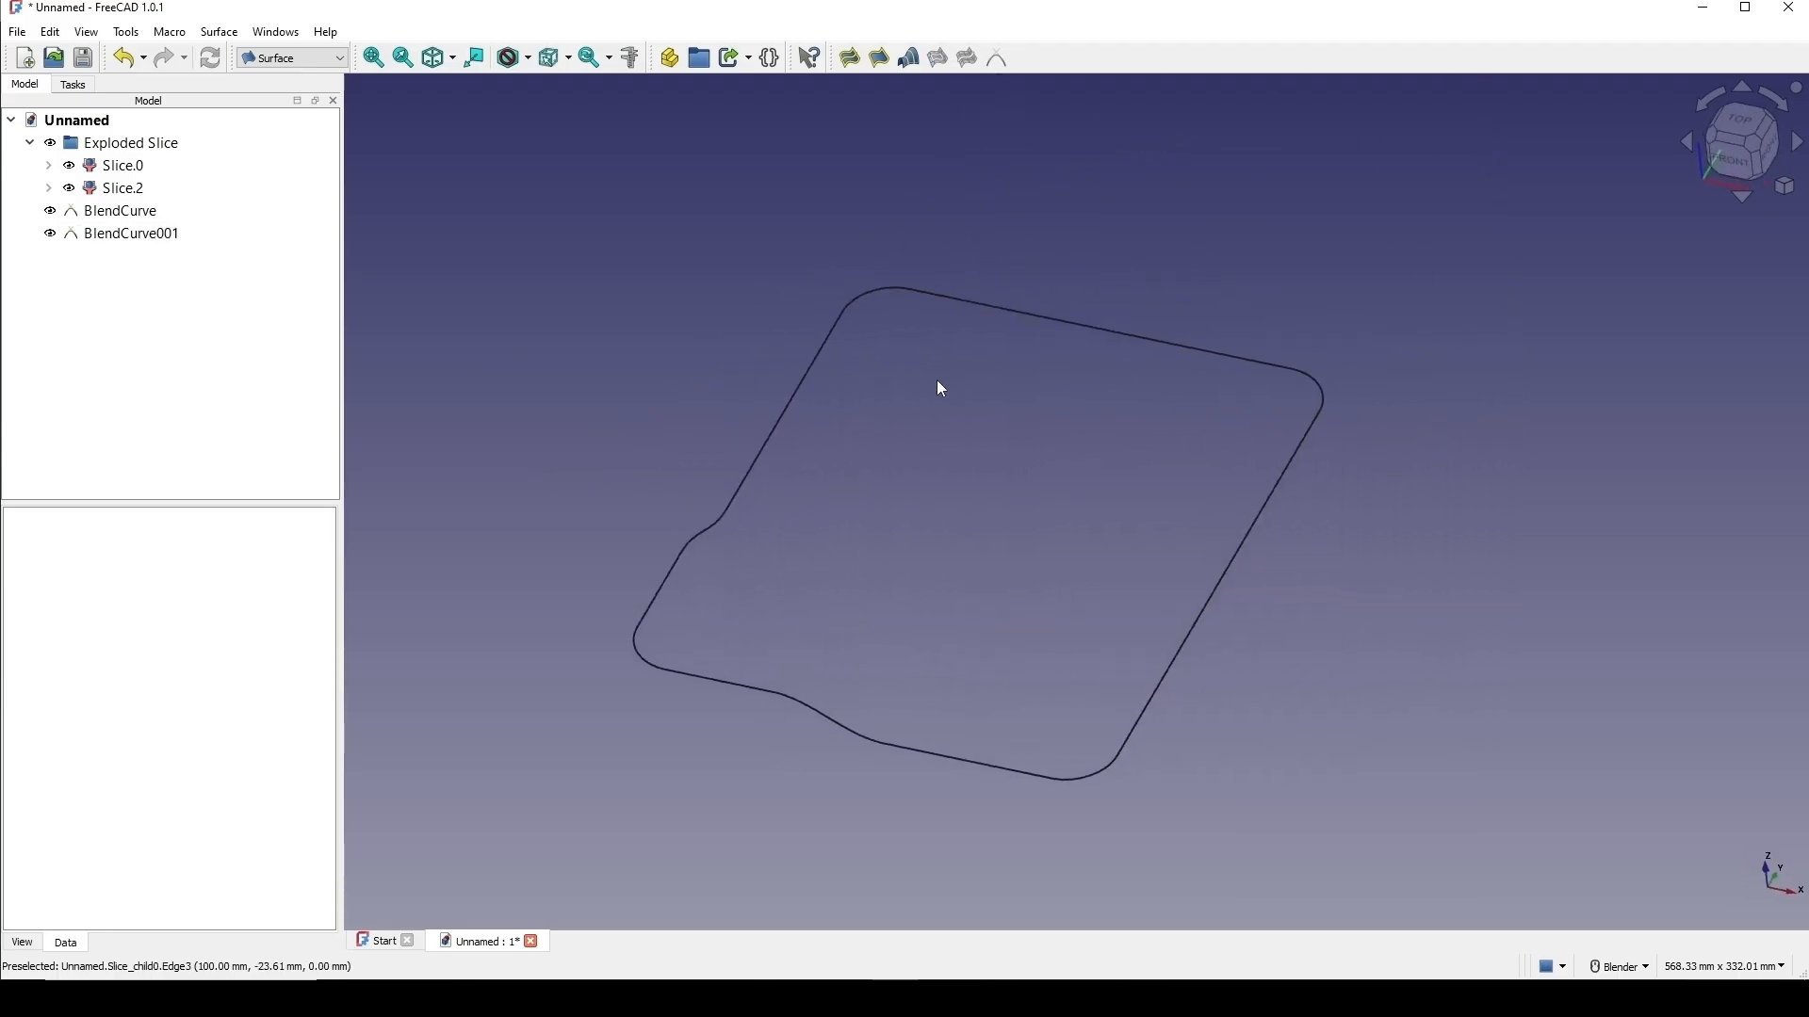
middle_click_drag(945, 489, 1094, 465)
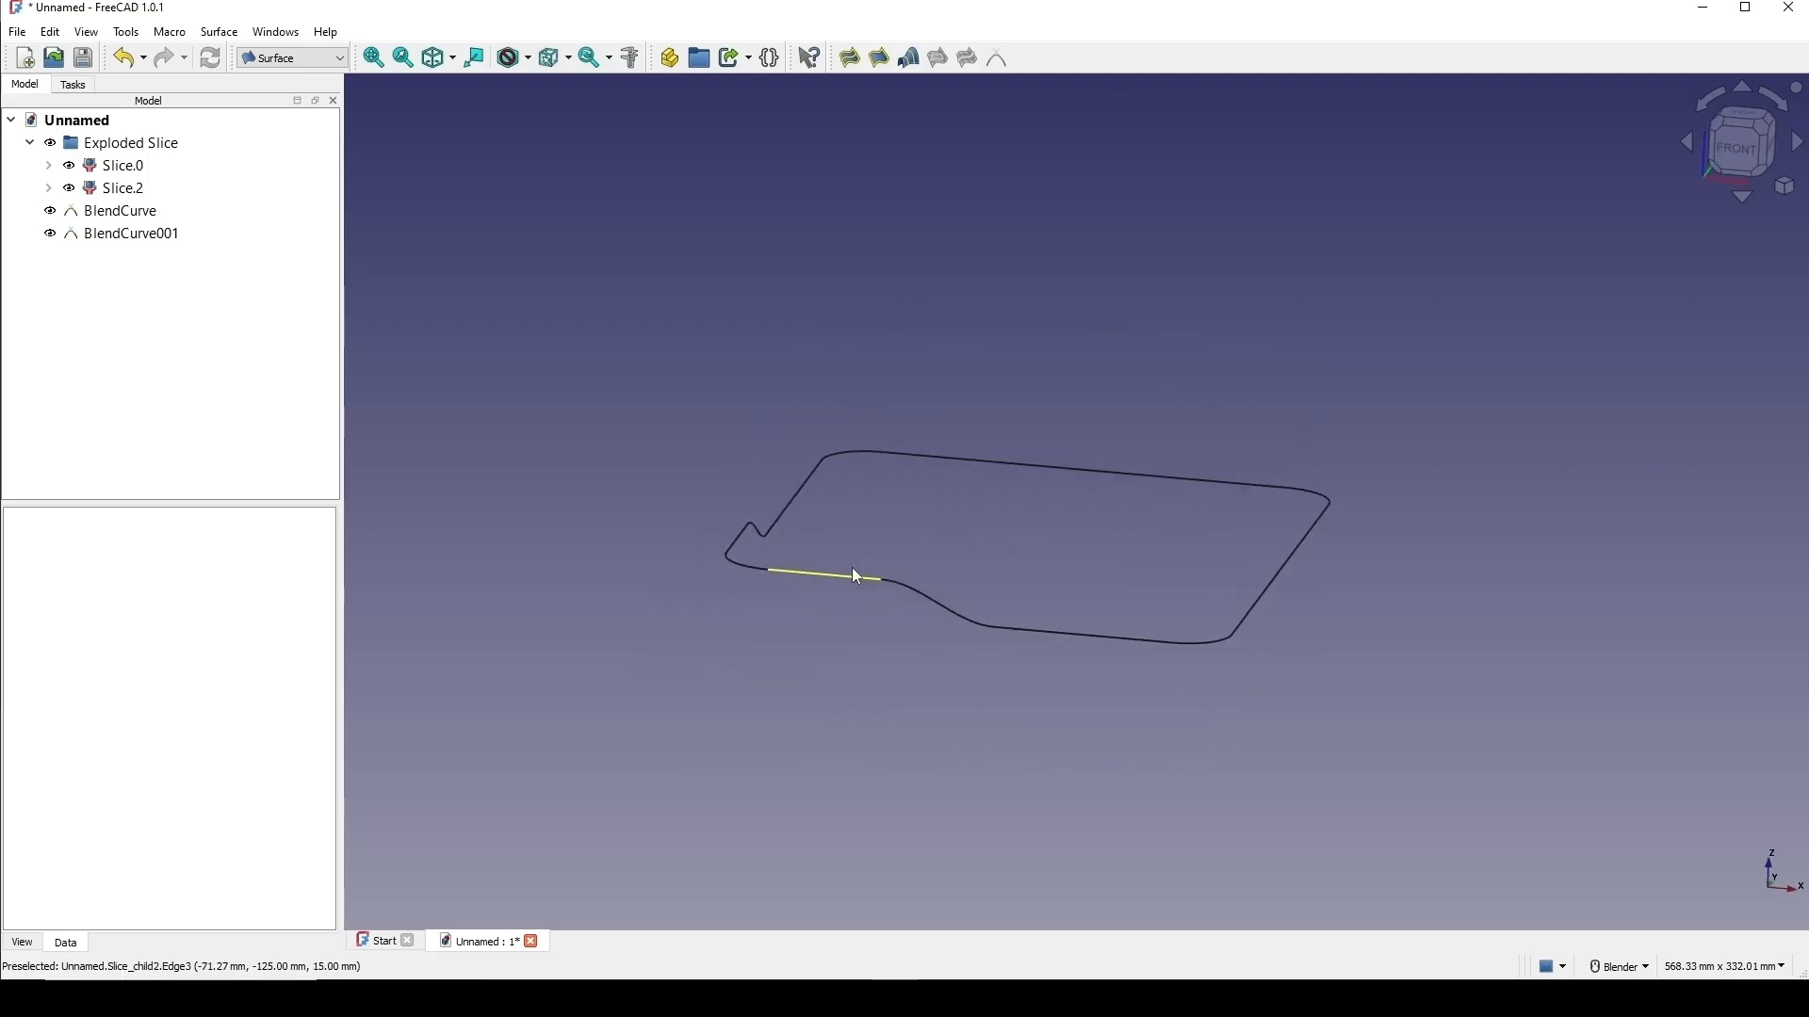
left_click(856, 576)
scroll(879, 576, "up", 1)
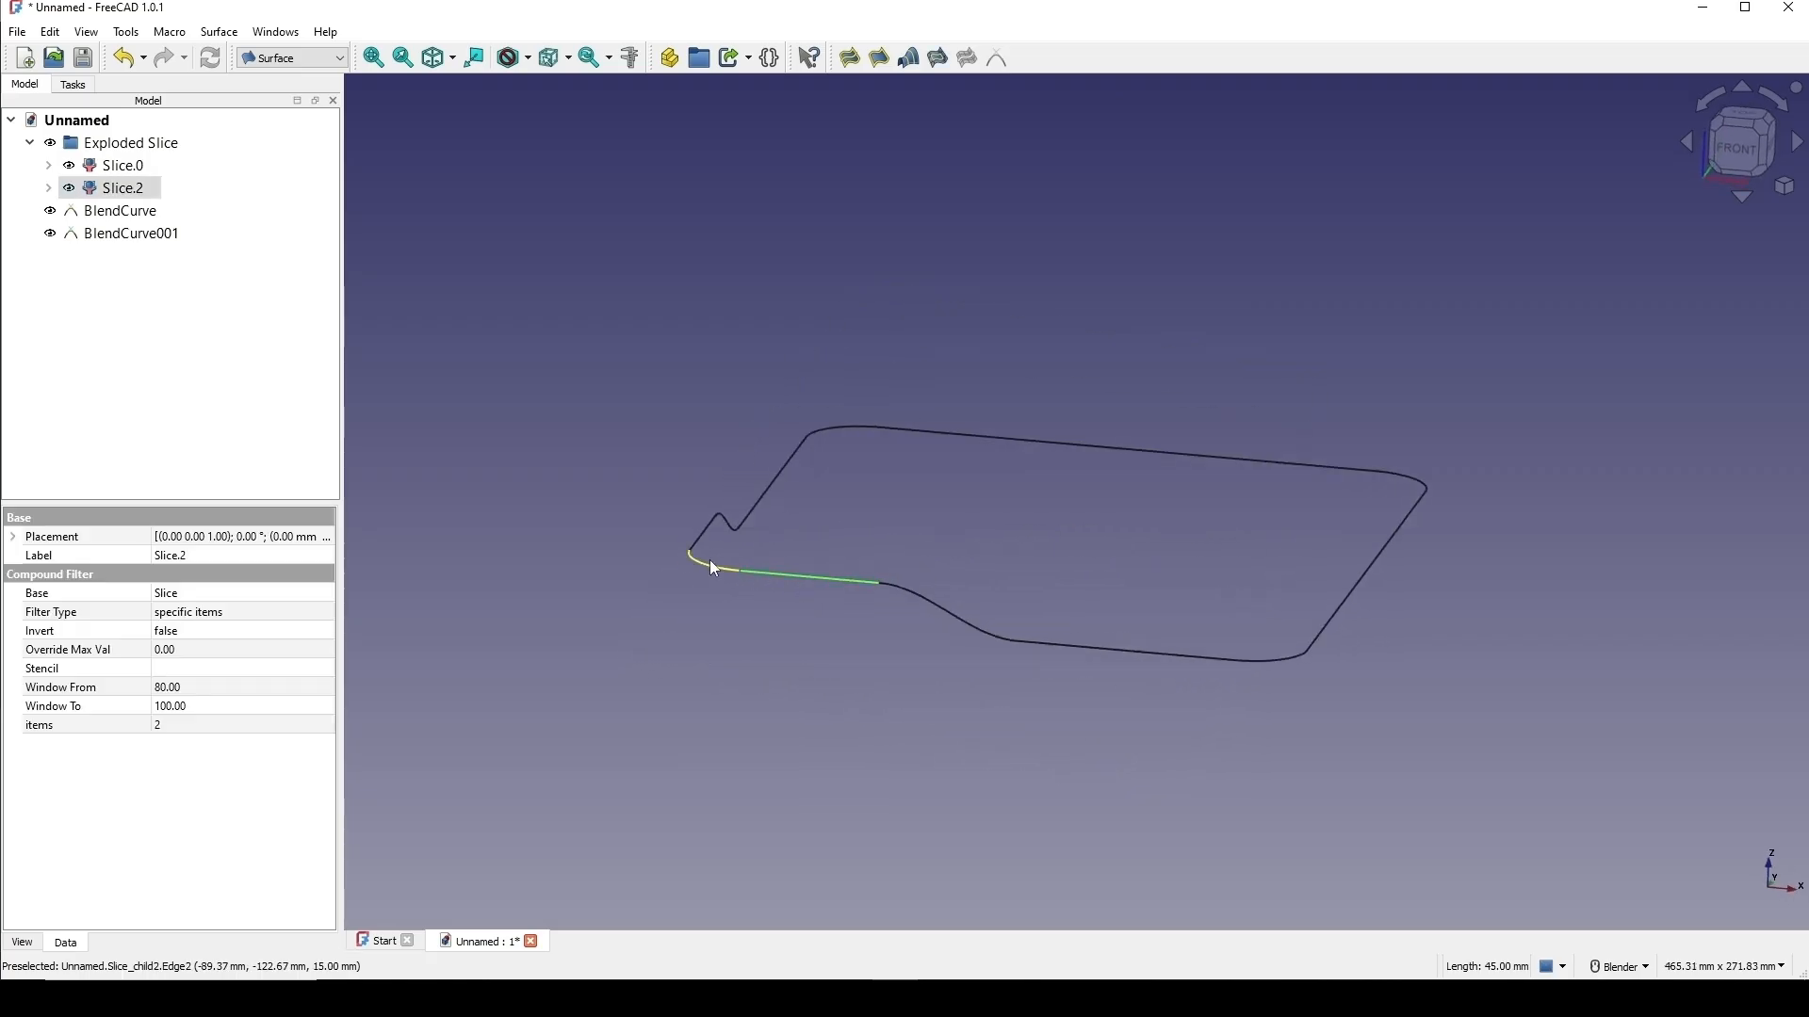
left_click(1112, 471)
middle_click_drag(1174, 528, 778, 415)
In the Part workbench, create a new sketch on the XY-Plane with a 15 mm offset.
left_click(319, 62)
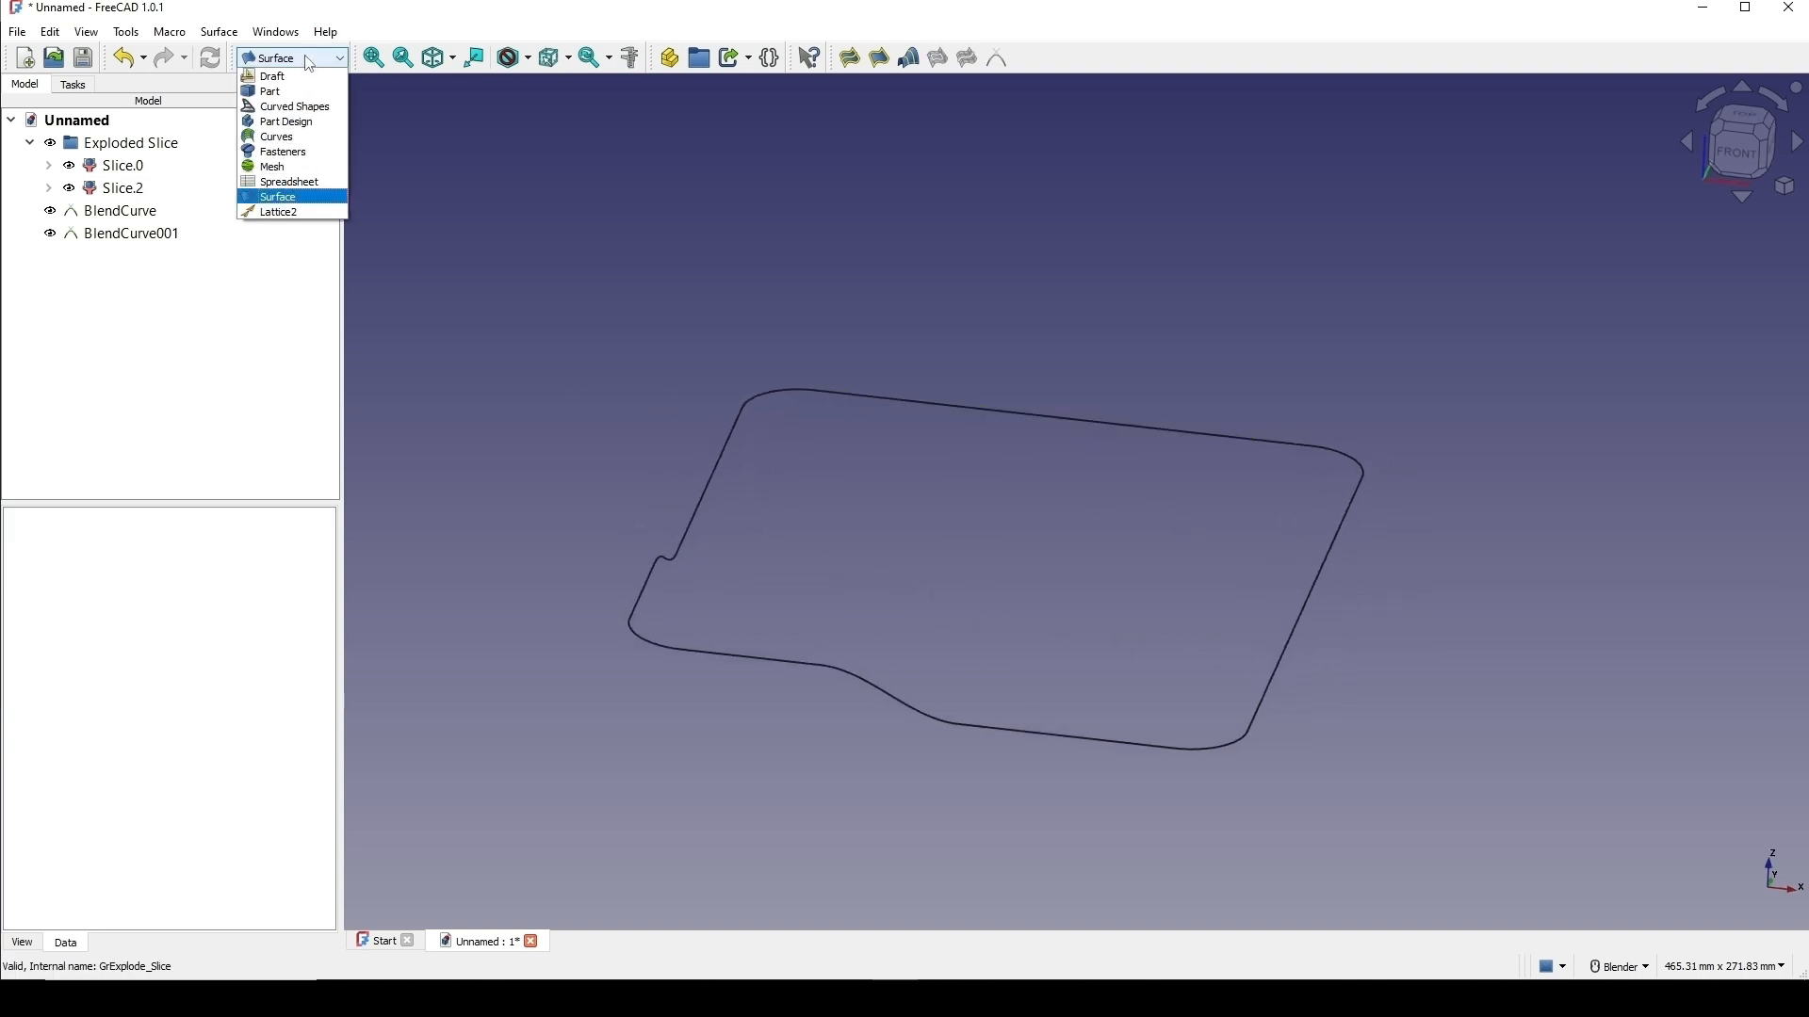
left_click(298, 98)
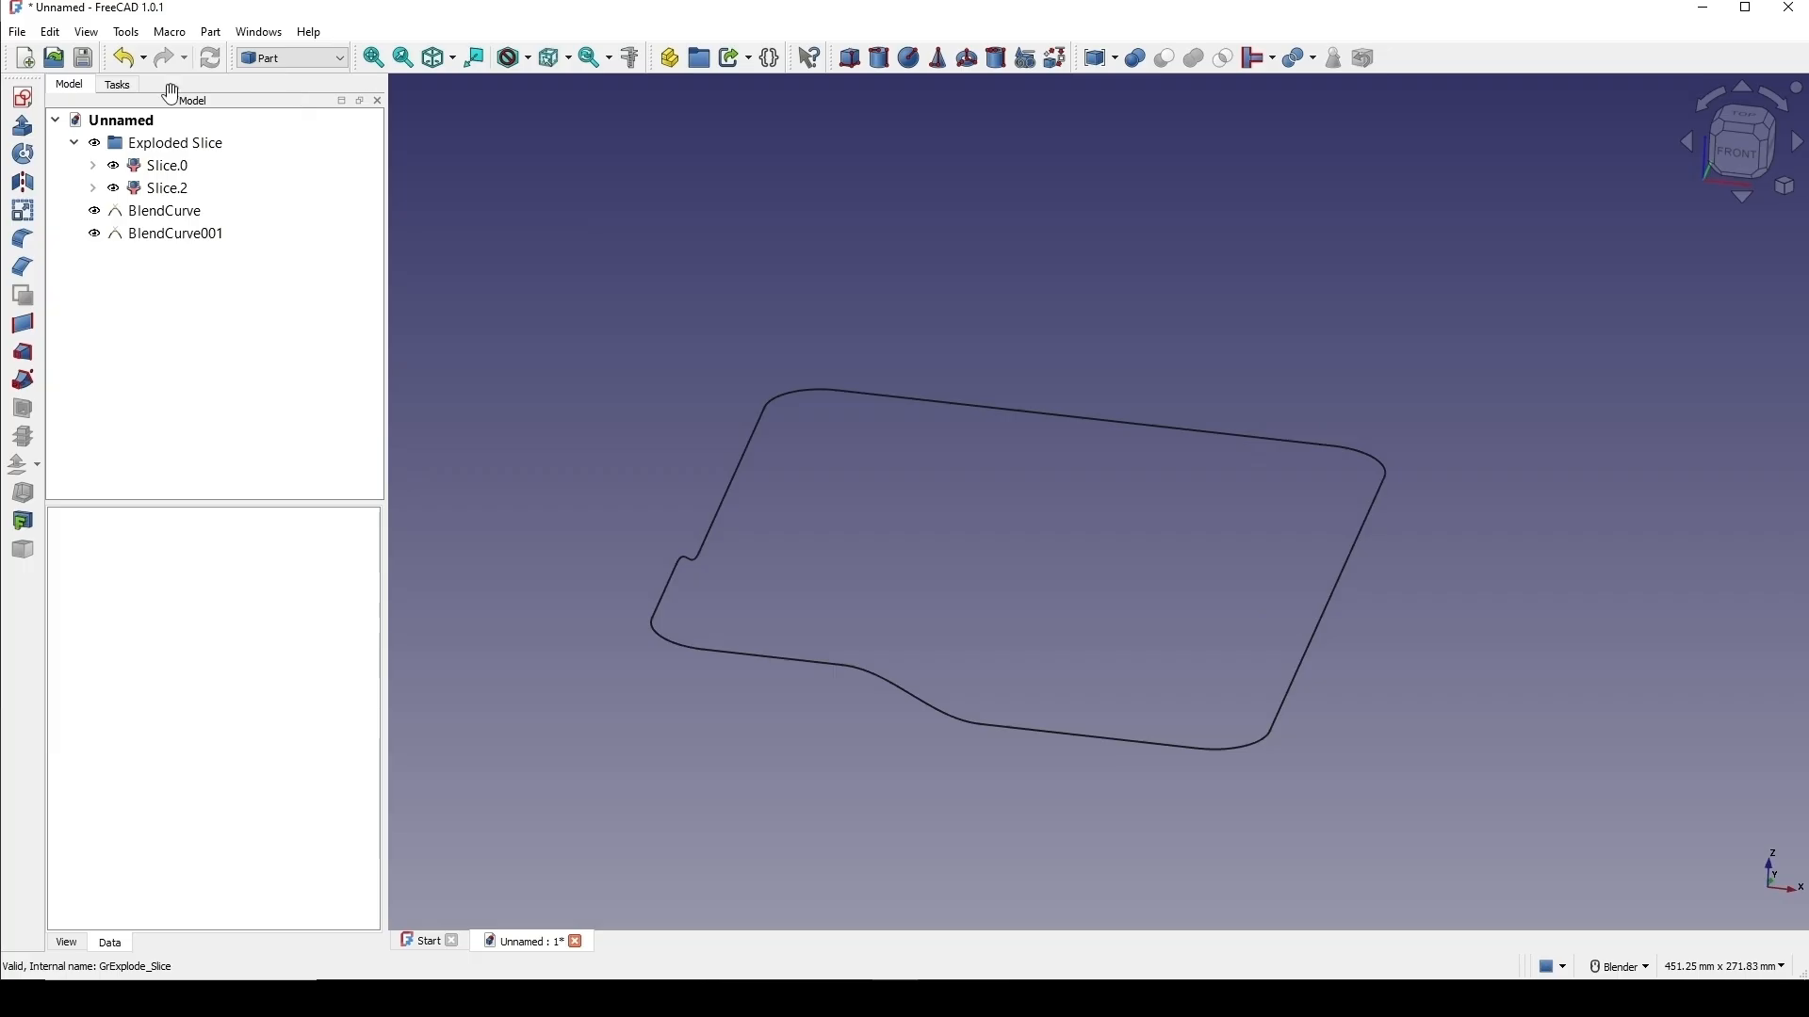
left_click(22, 97)
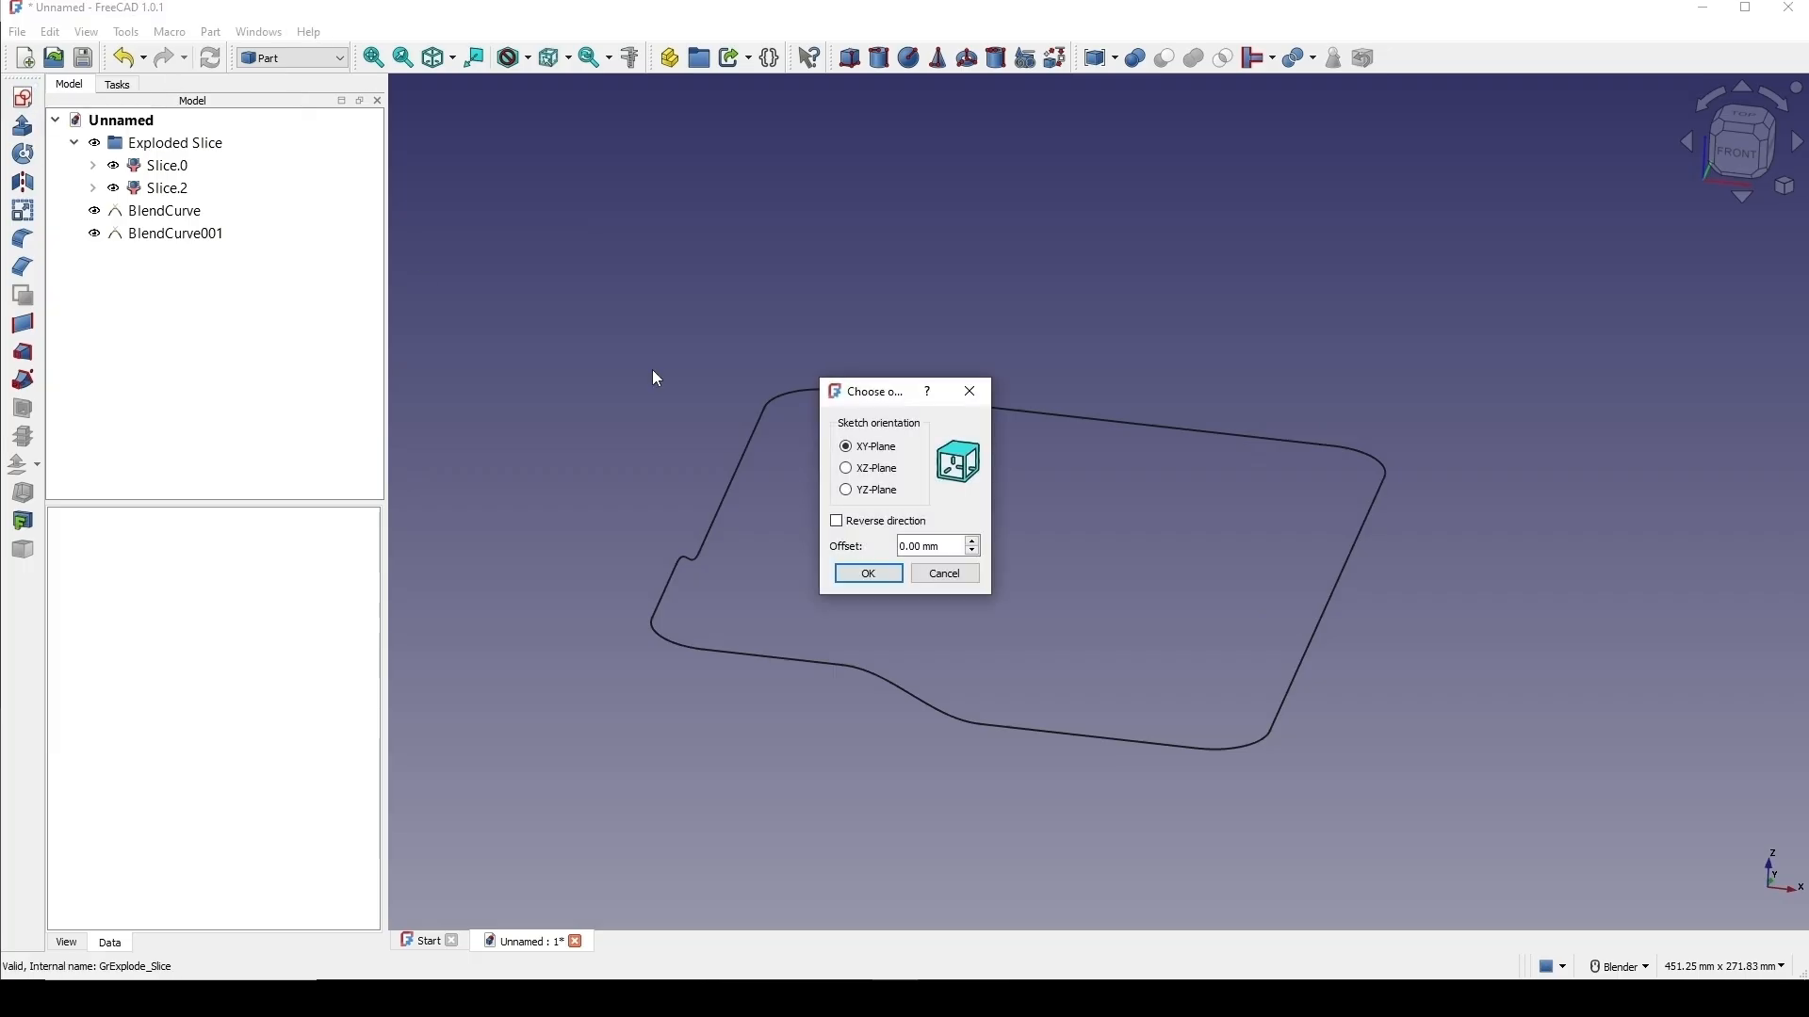
triple_click(937, 544)
type("15")
left_click(867, 574)
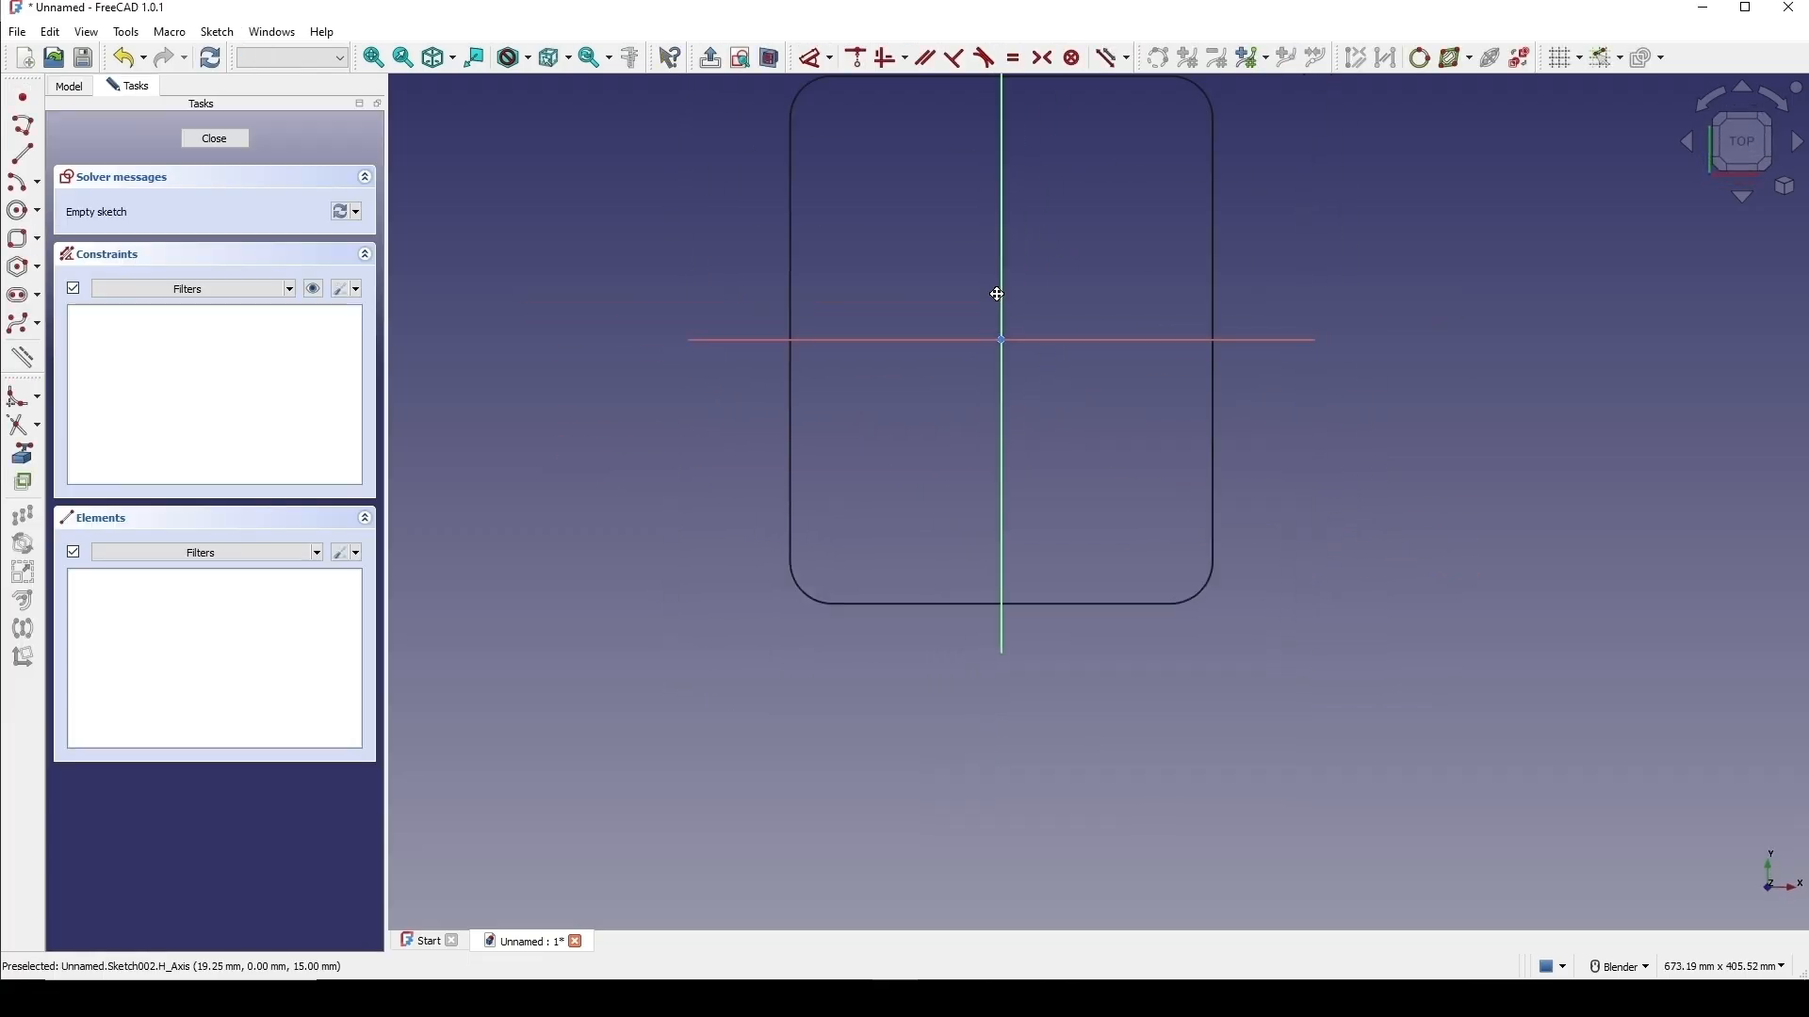
Sketch a rounded-corner rectangle about 178 mm high around the origin, inside the existing outline.
left_click(20, 238)
left_click(1068, 662)
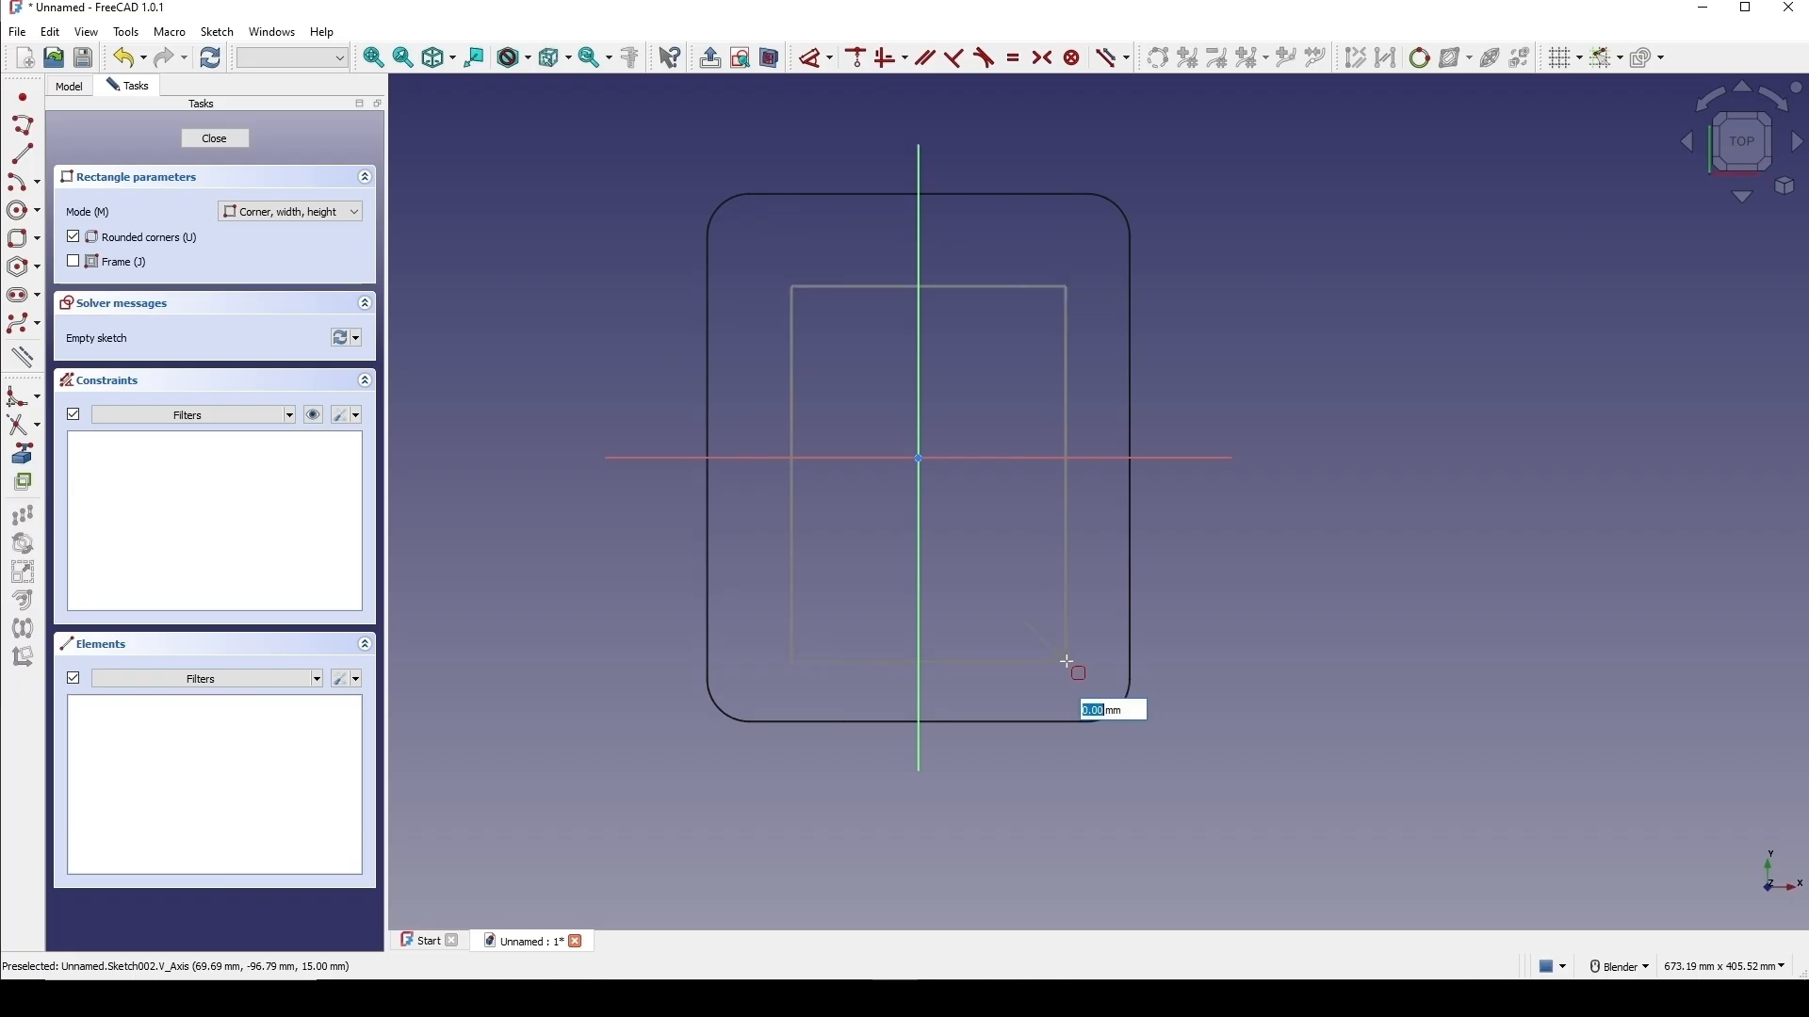
left_click(1047, 641)
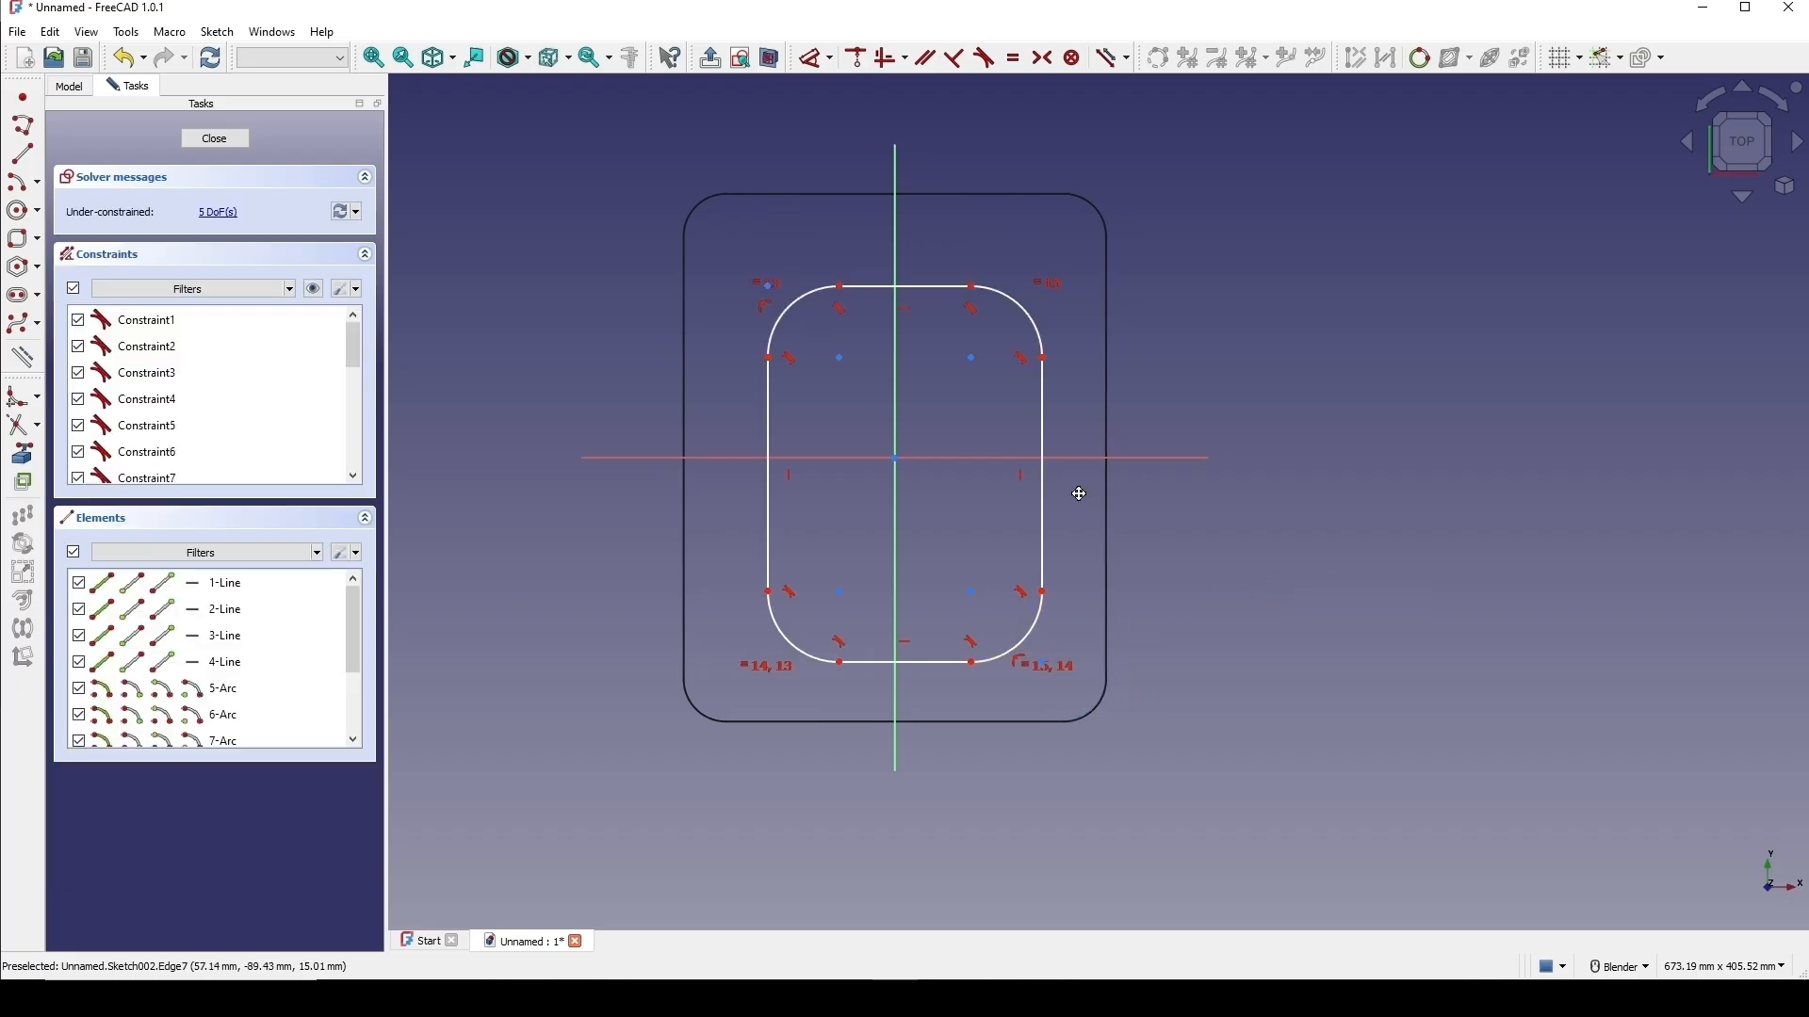
Dimension the inner rounded rectangle's height at 200 mm between its two horizontal edges.
key("d")
left_click(935, 286)
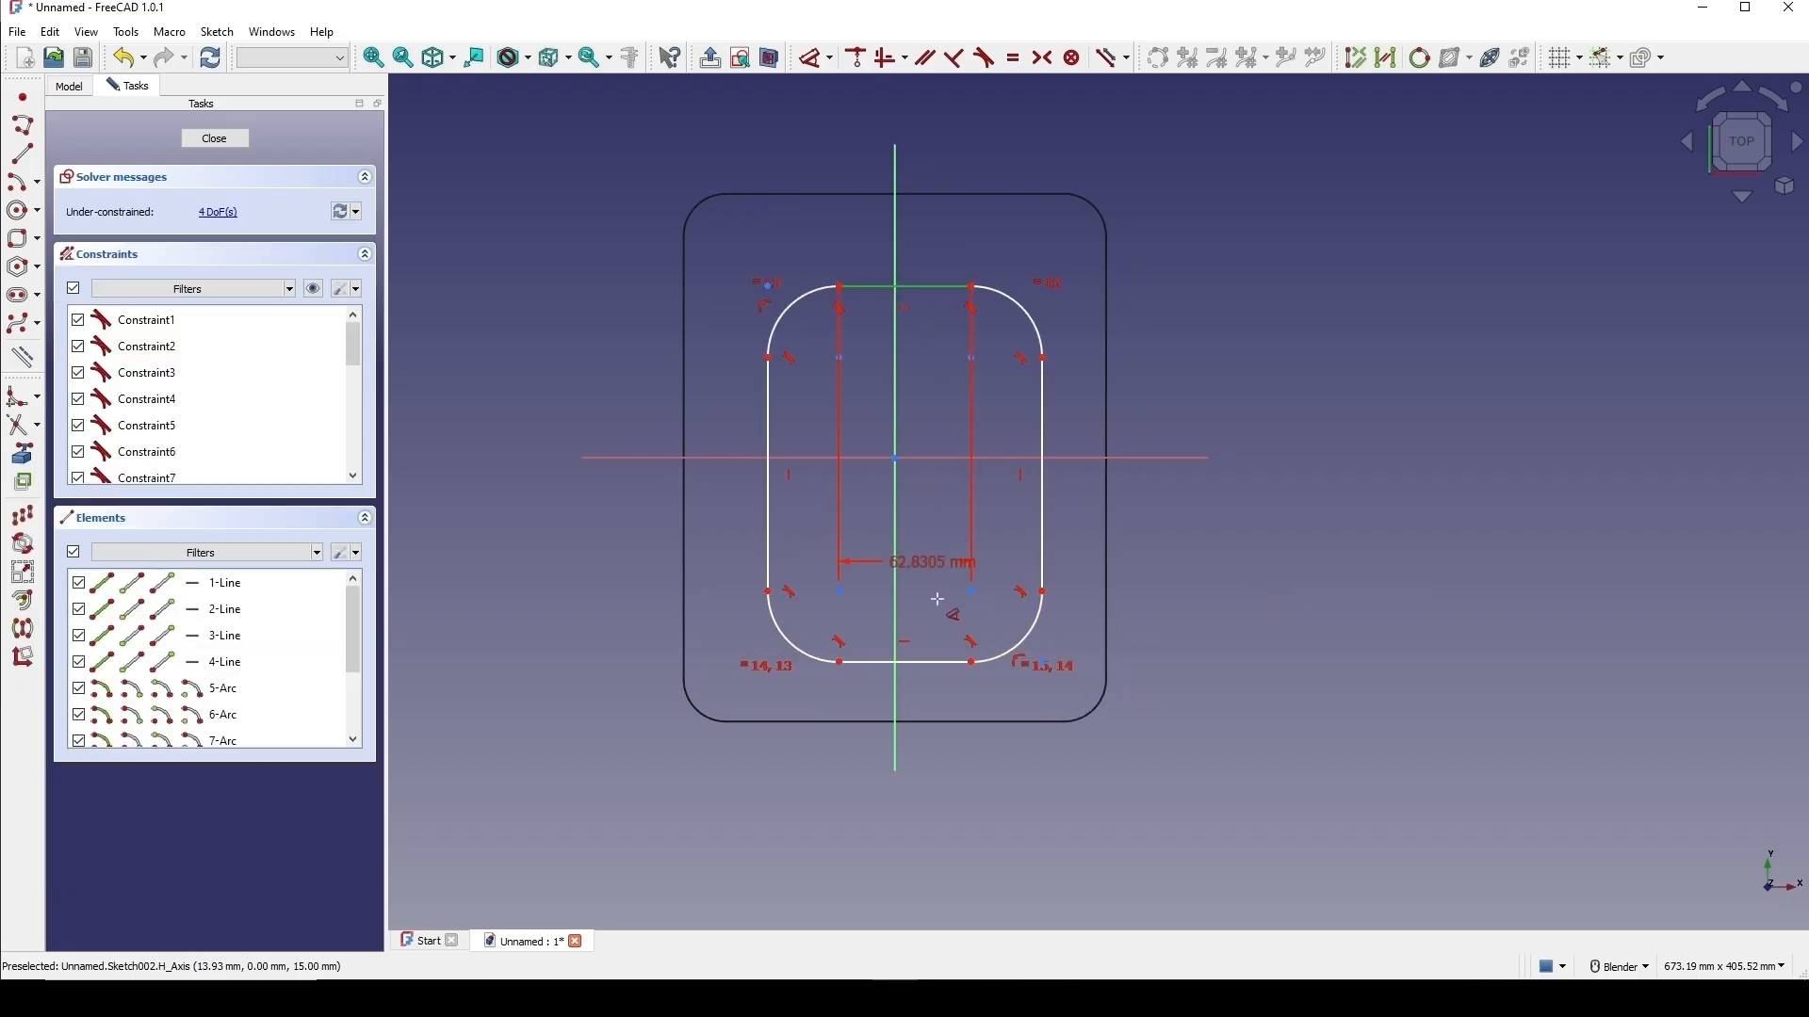
left_click(937, 662)
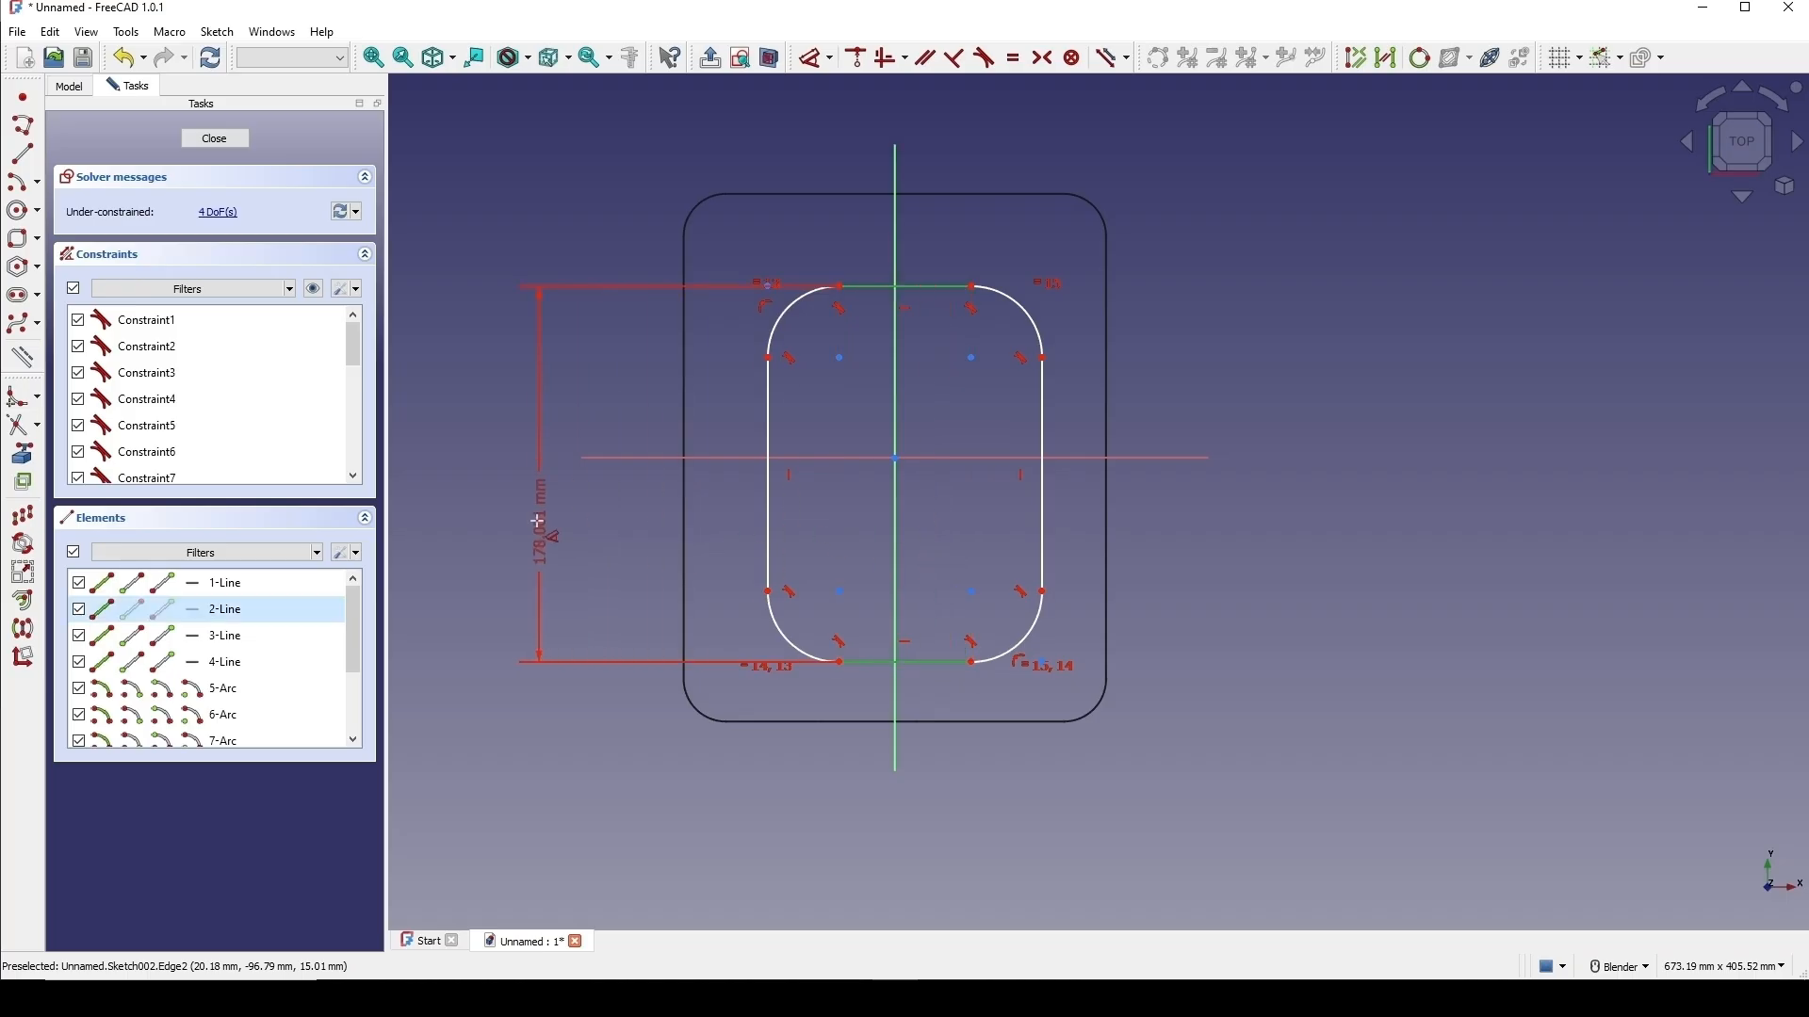
left_click(529, 538)
type("200")
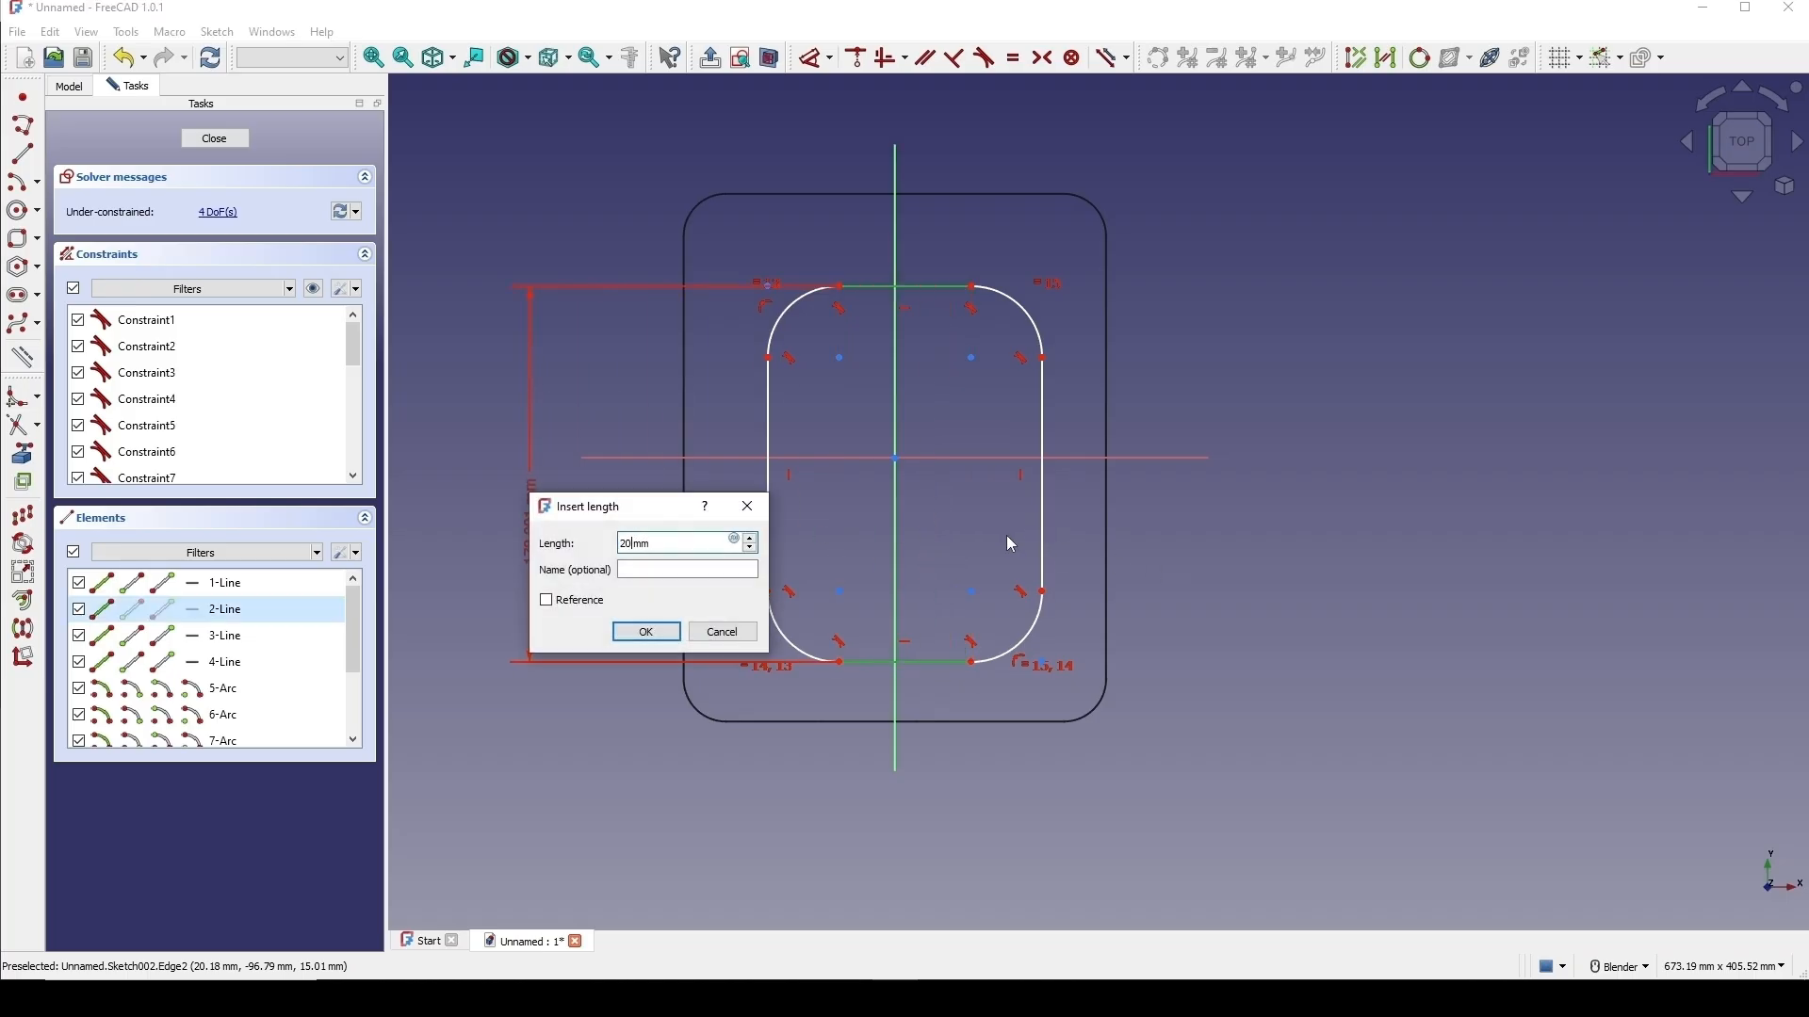
key("Return")
Dimension the inner rounded rectangle's width at 150 mm between its two vertical edges.
left_click(753, 419)
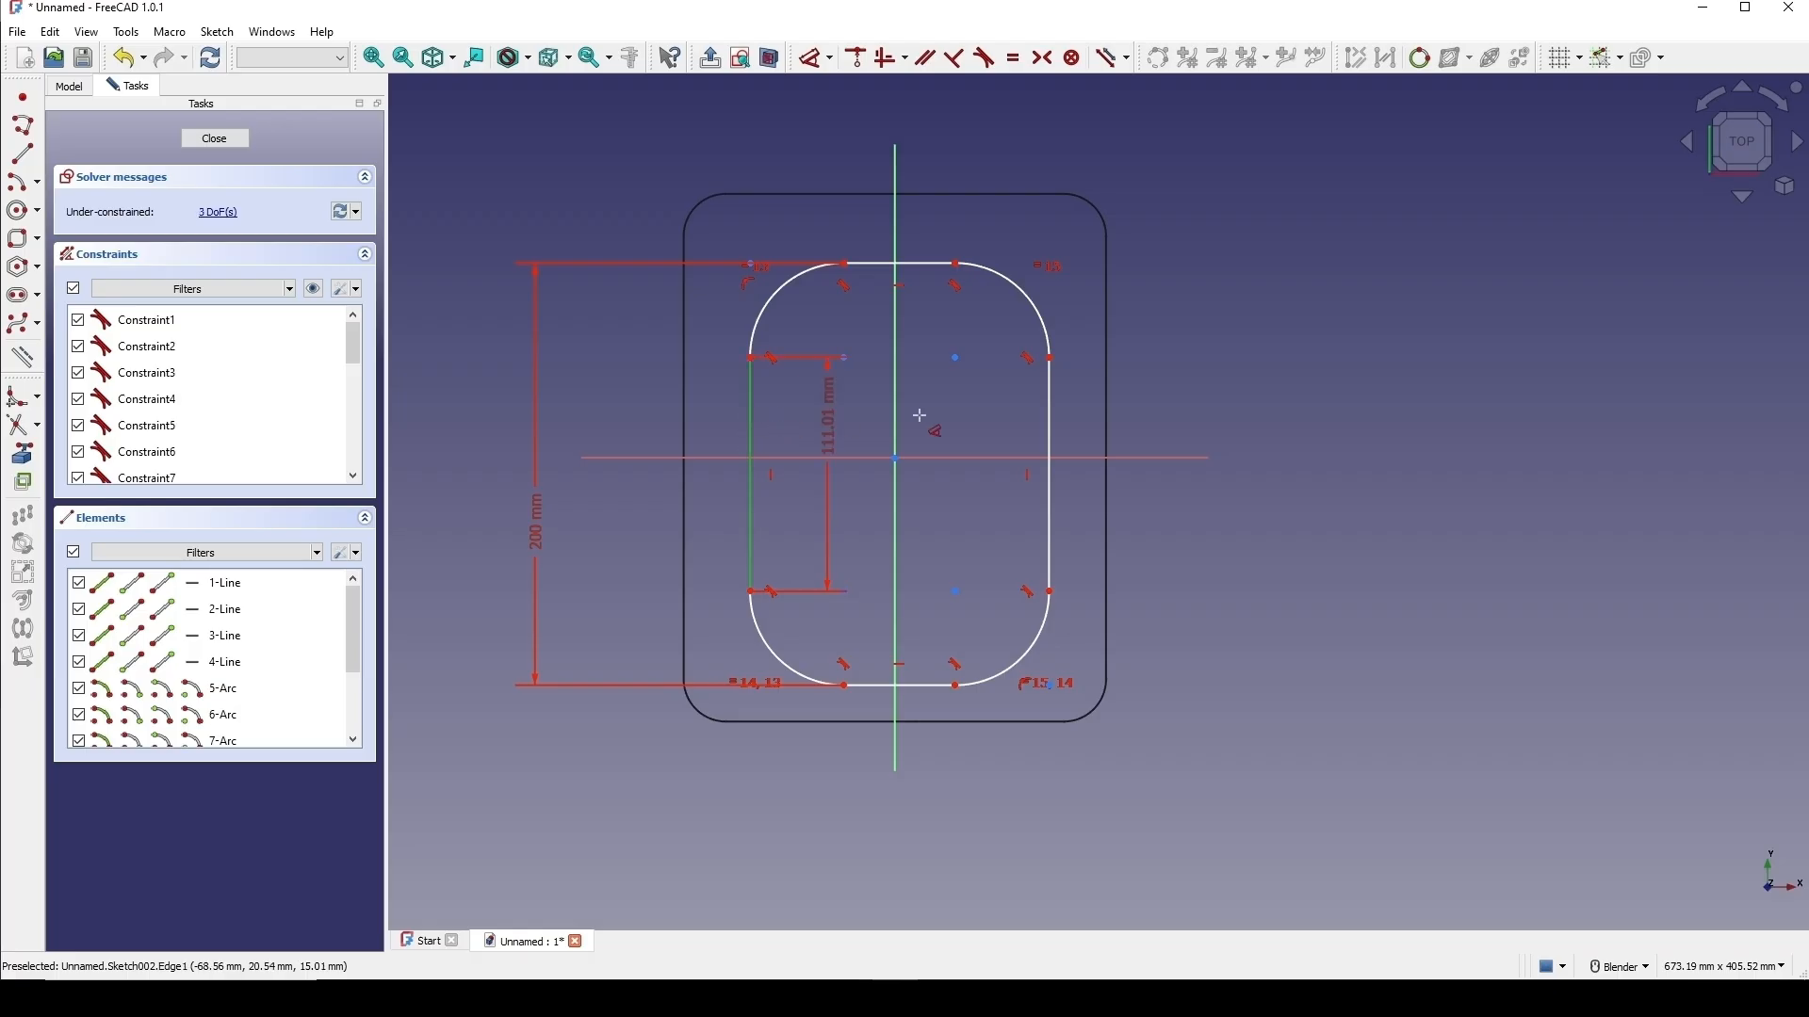
left_click(1051, 452)
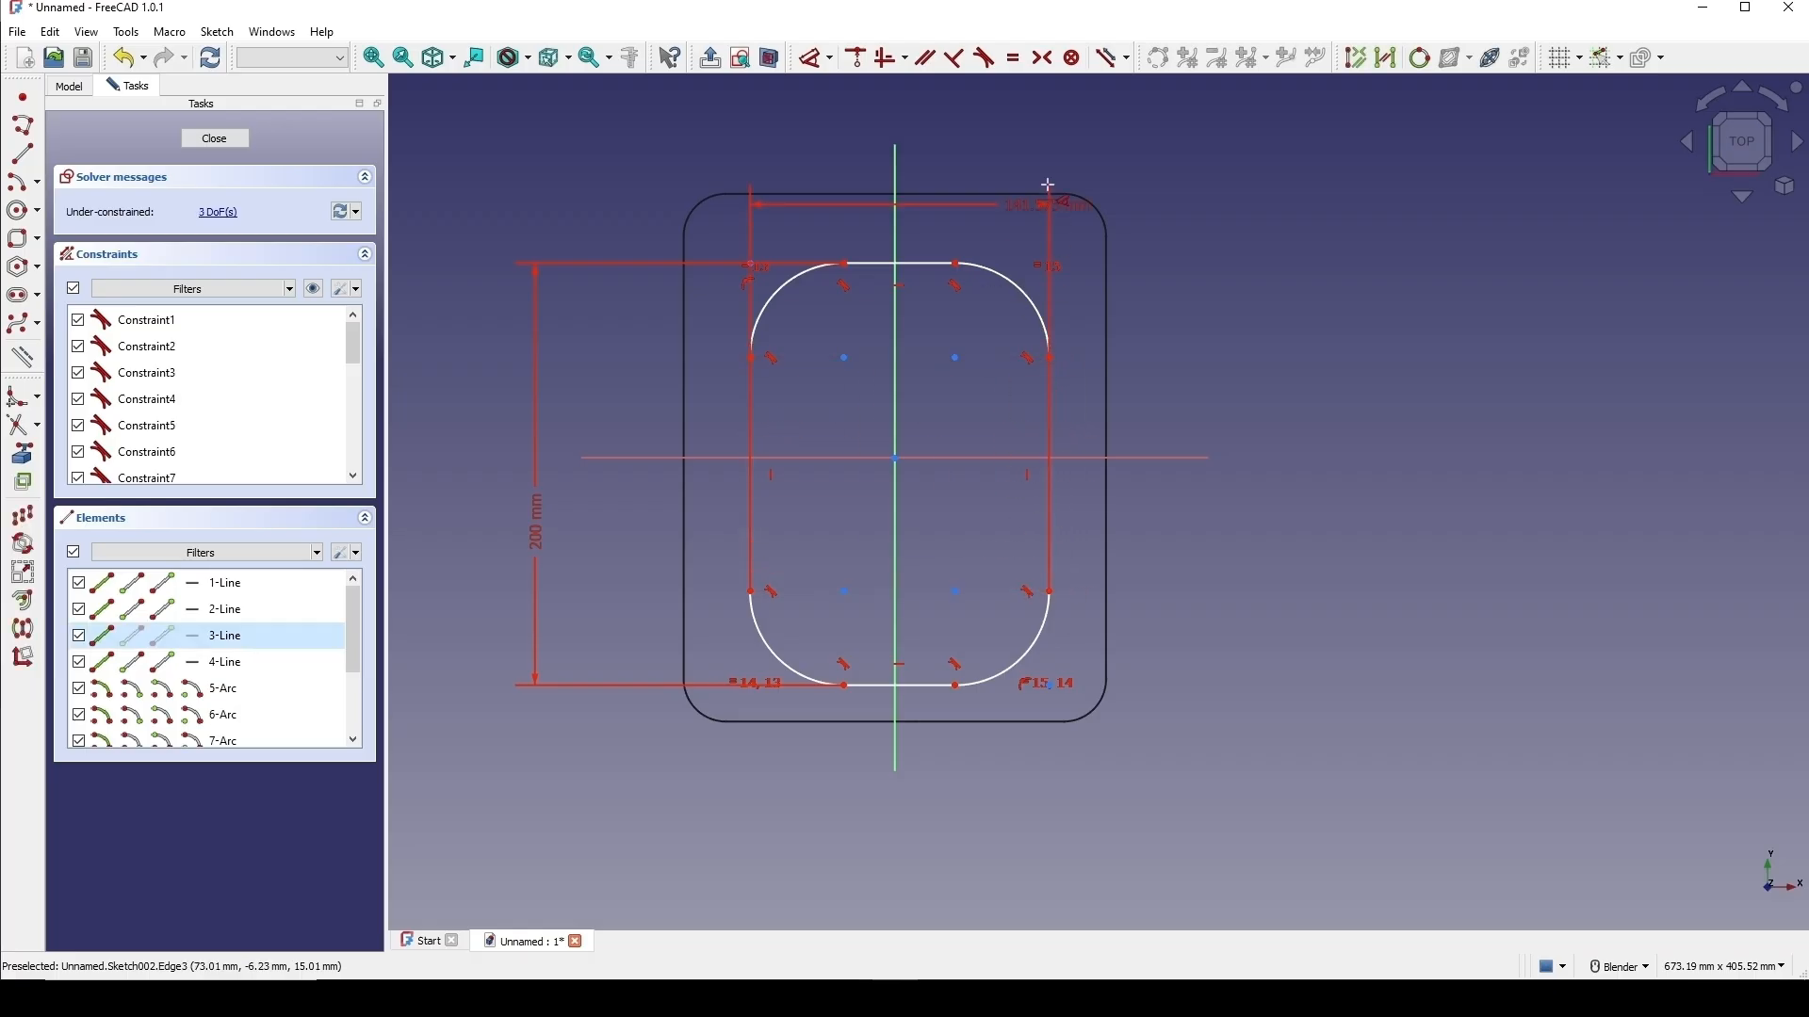
left_click(1032, 795)
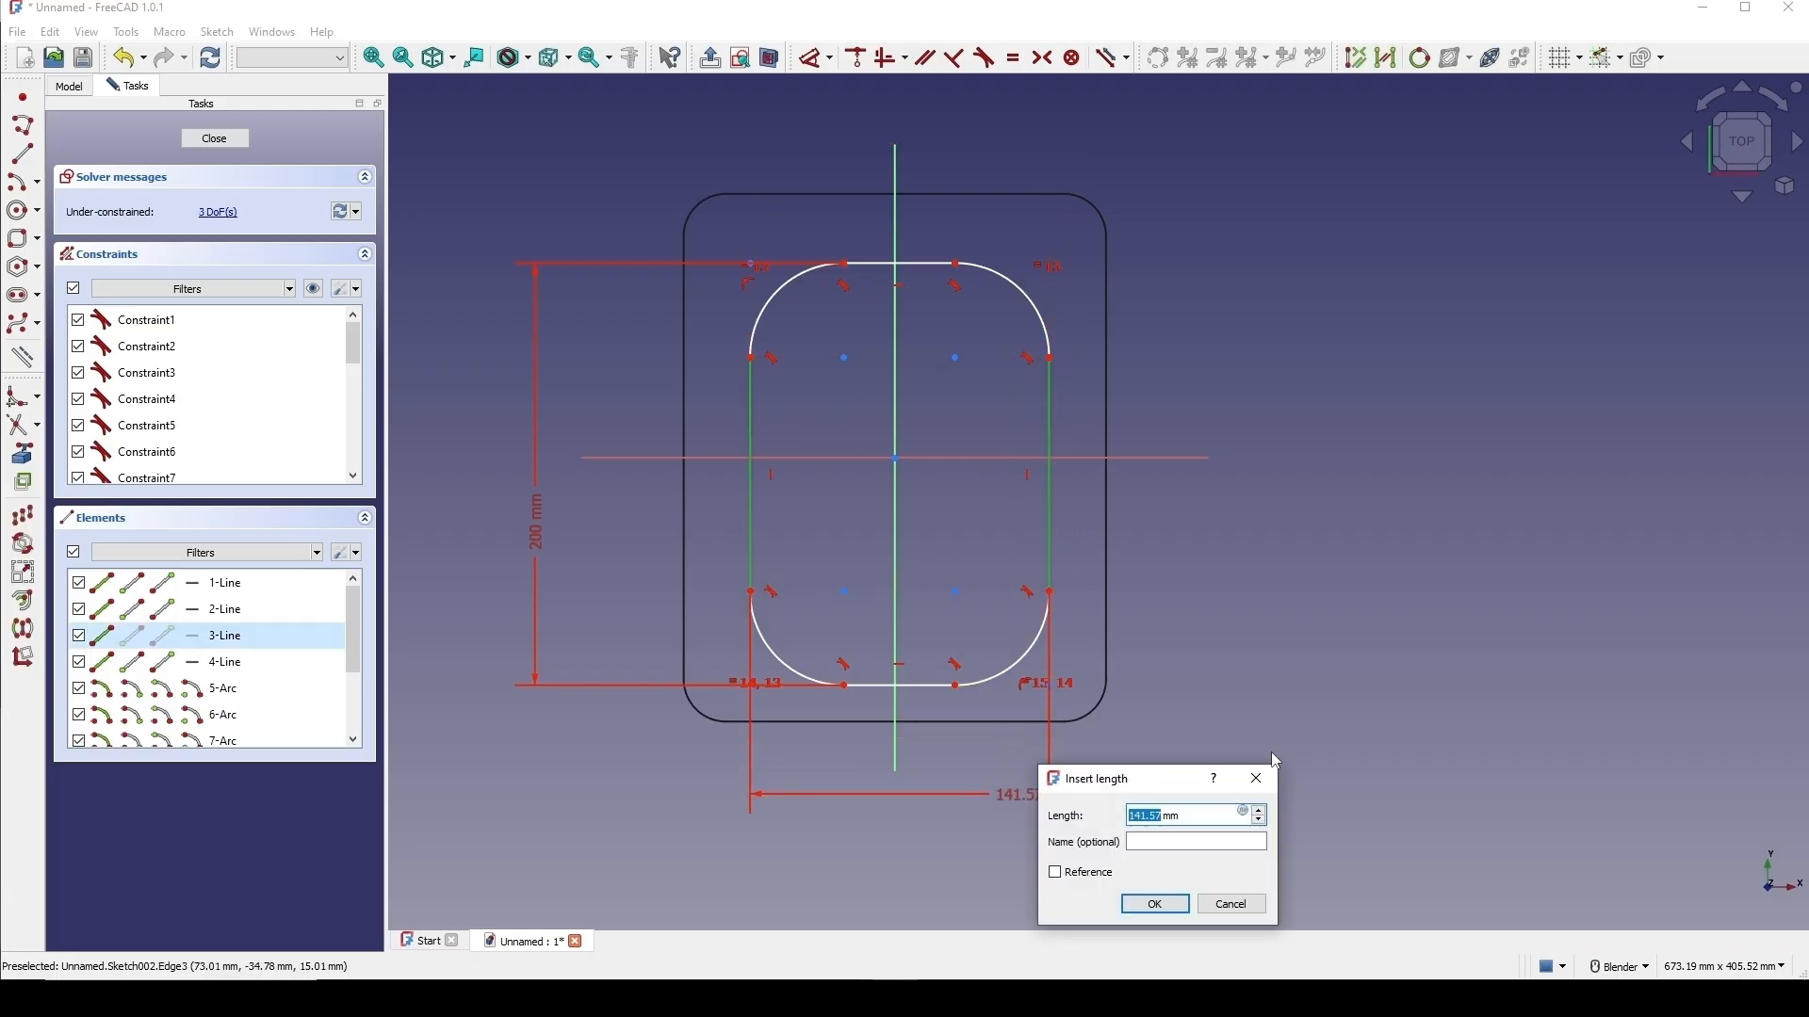
type("150")
key("Return")
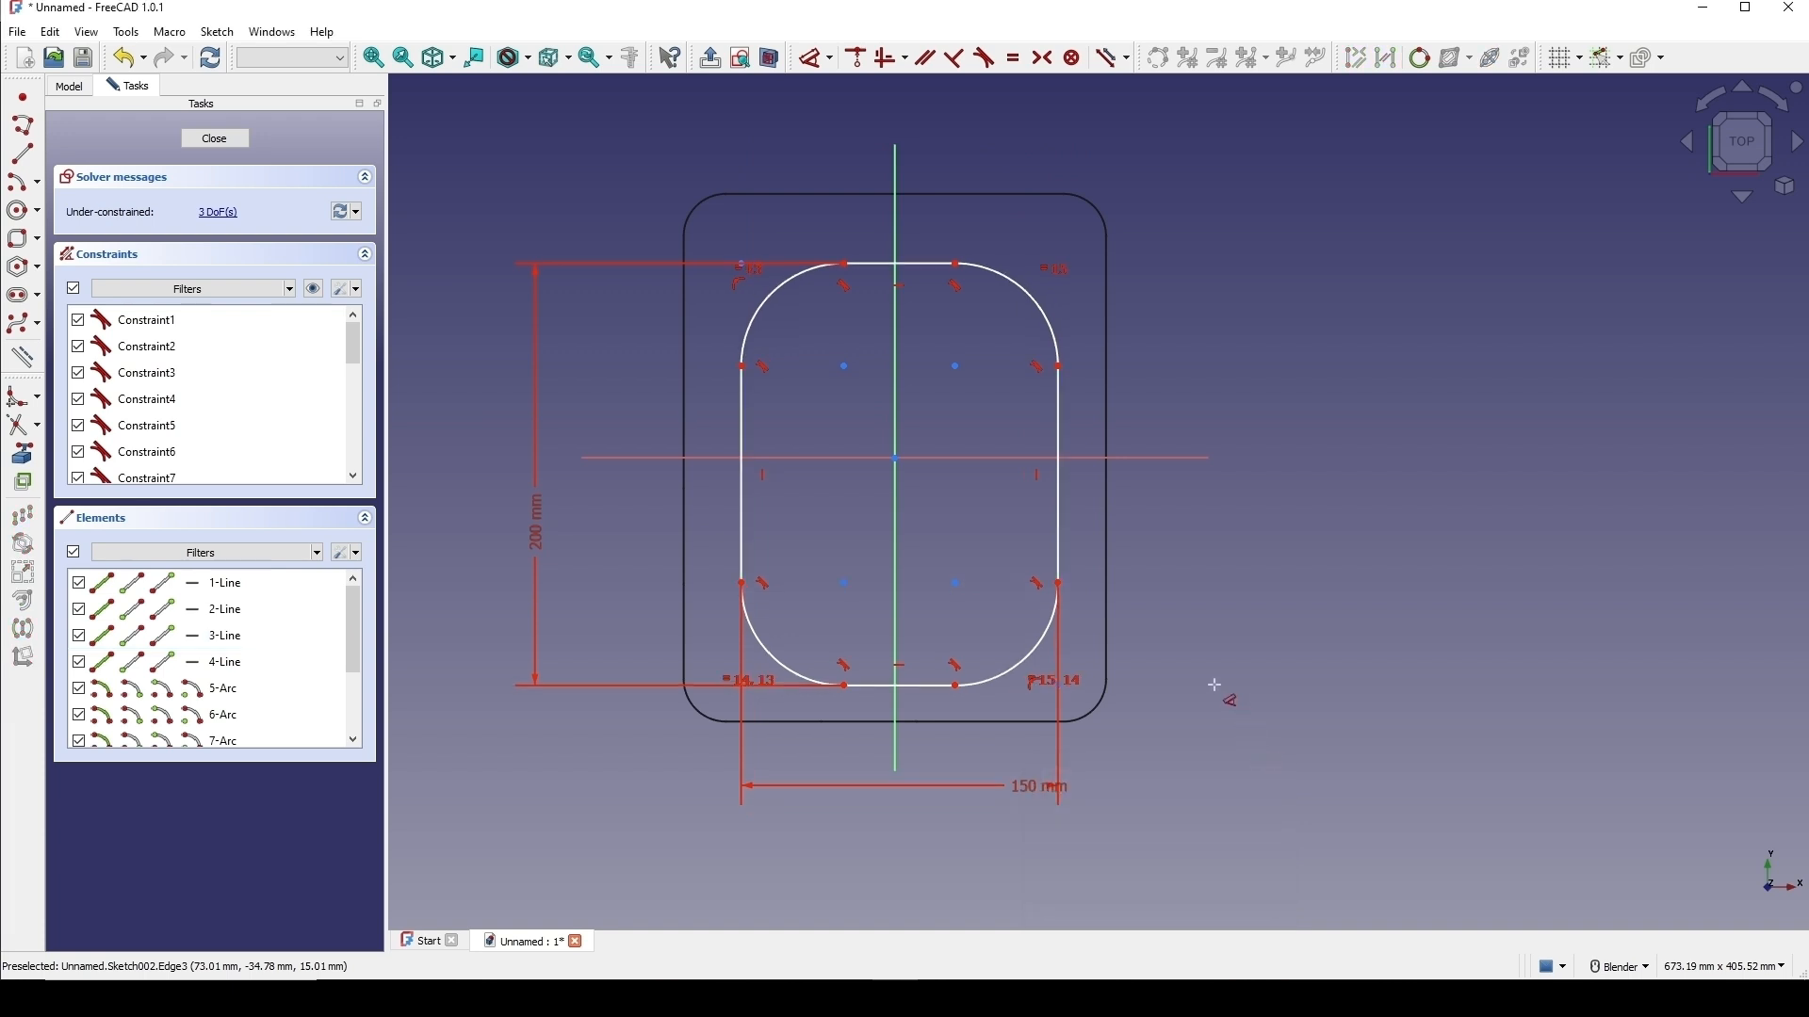
Set the radius of the inner rectangle's rounded corners to 30 mm.
left_click(1036, 303)
left_click(1200, 153)
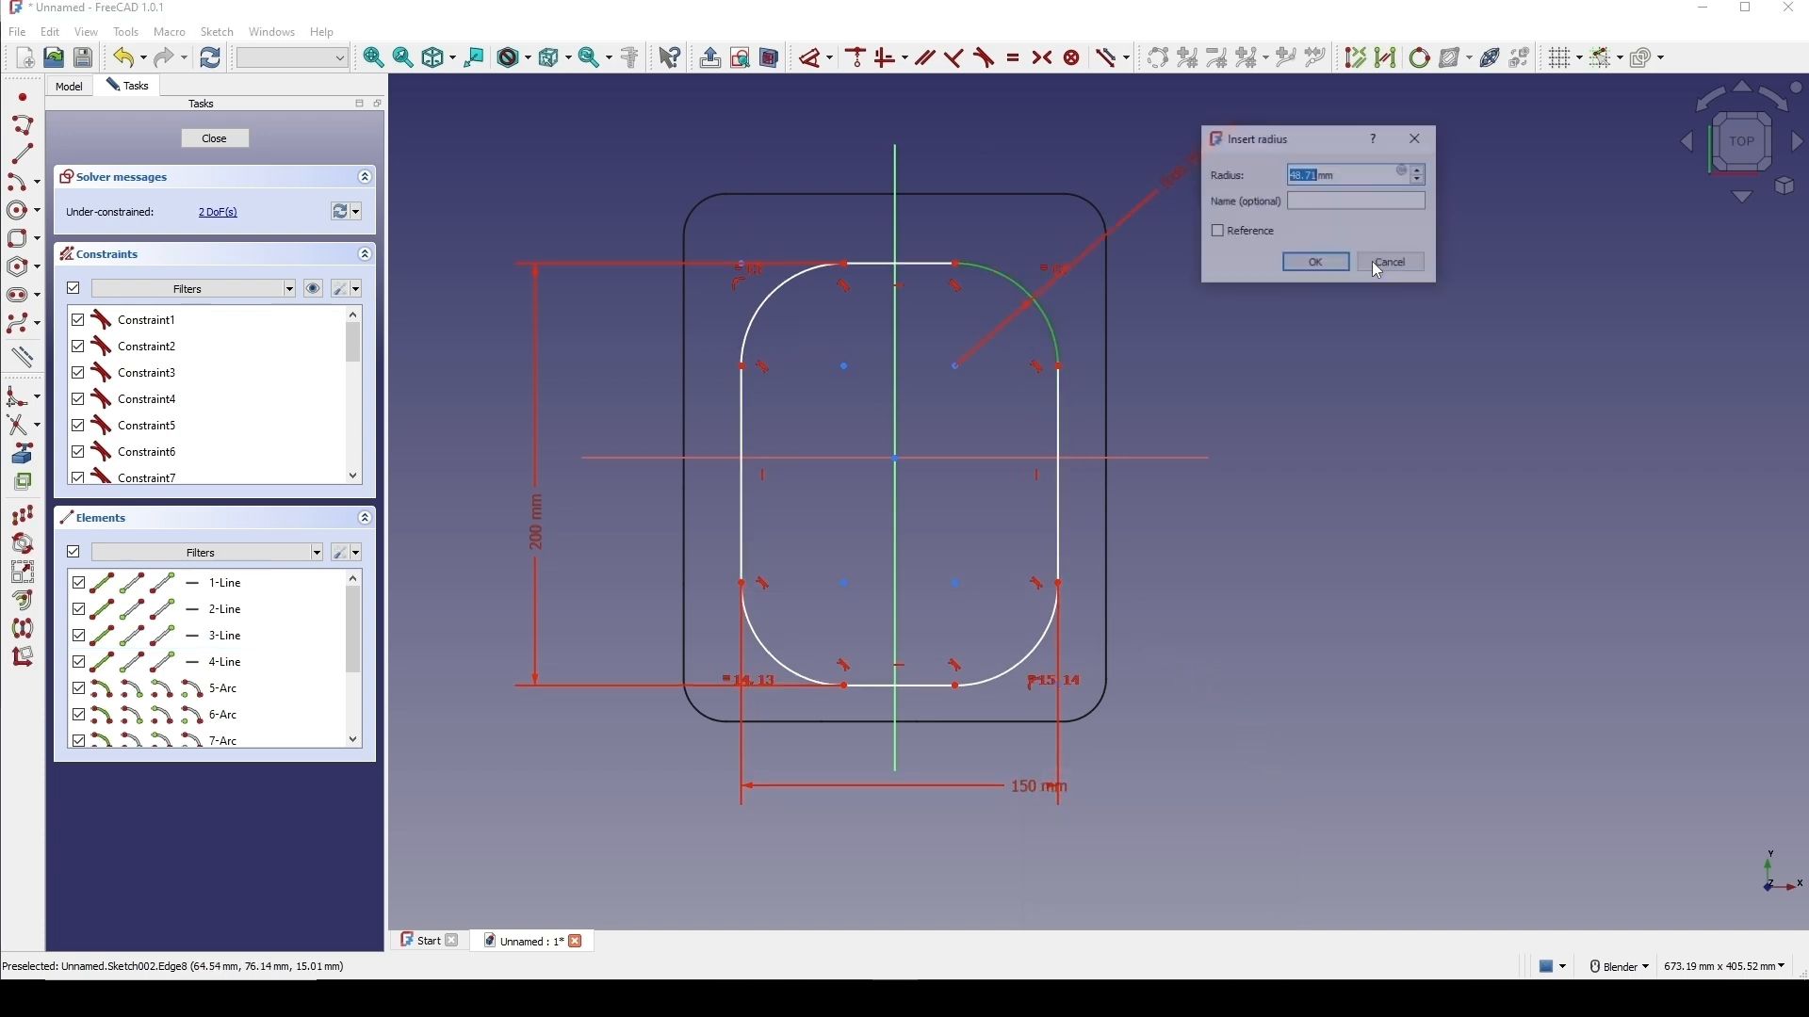
type("30")
left_click(1285, 264)
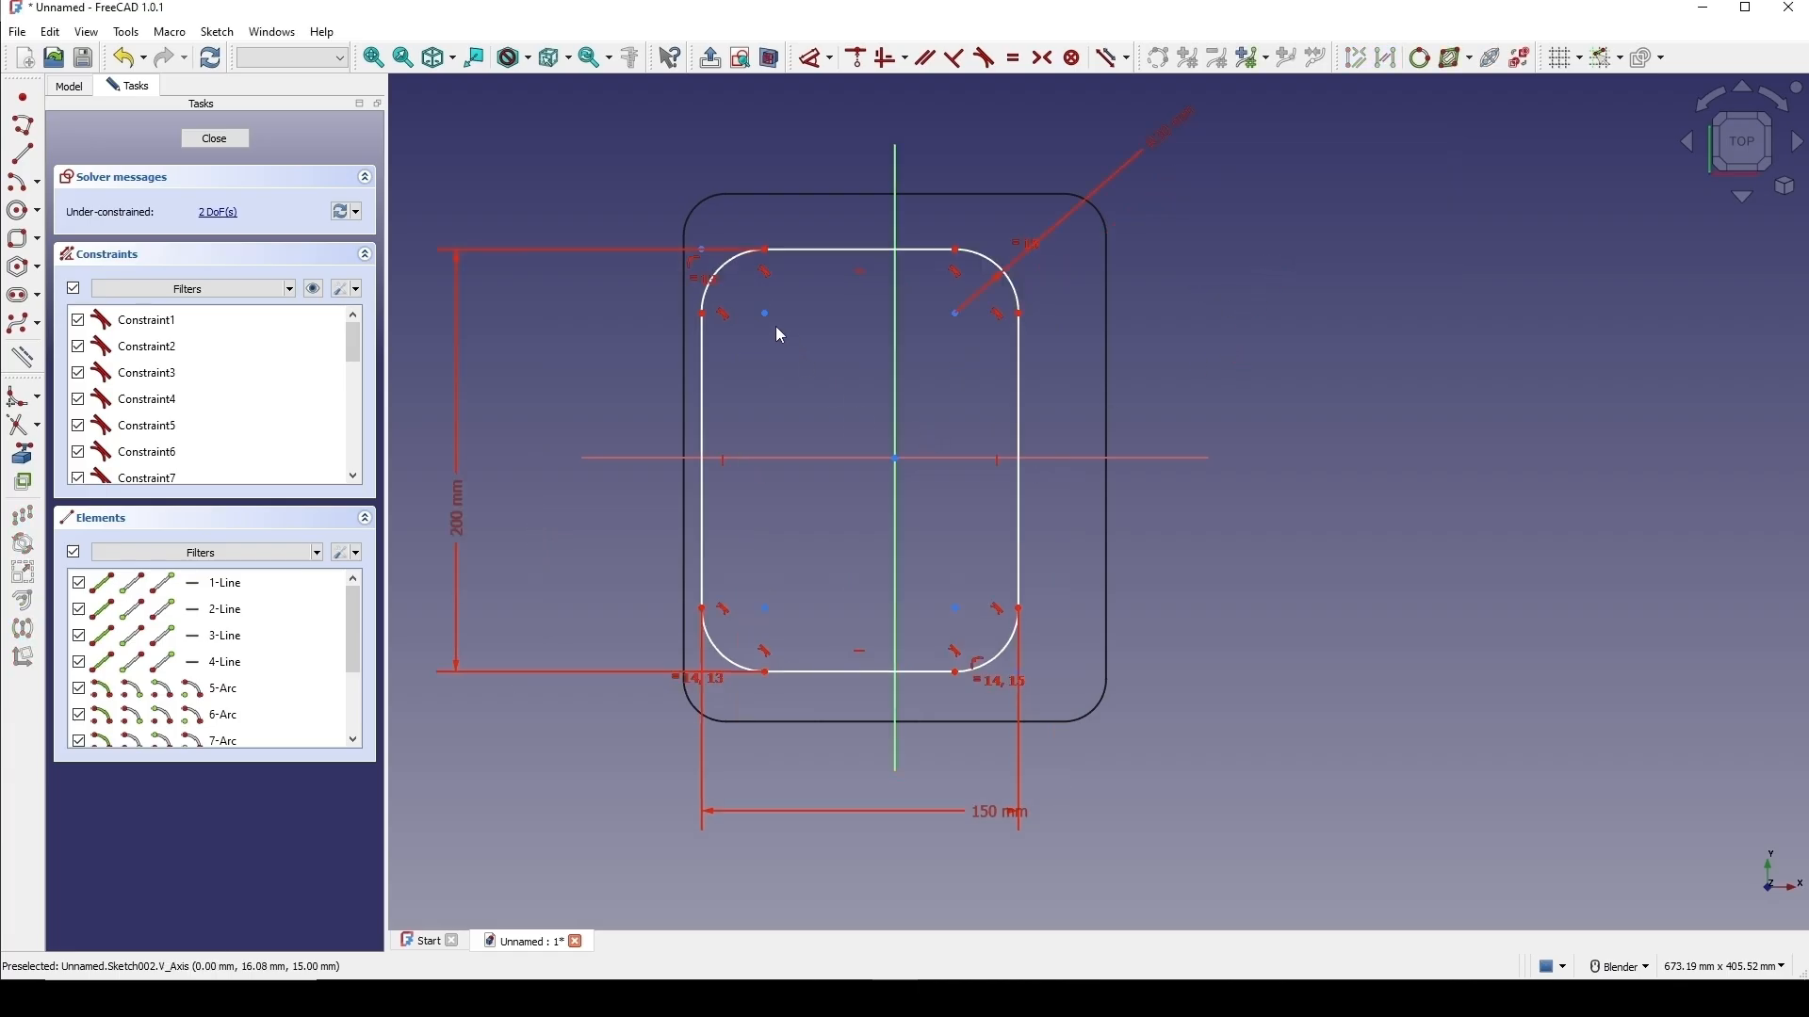
Make two diagonally opposite corner-arc centres symmetric about the origin and close the sketch.
left_click(767, 314)
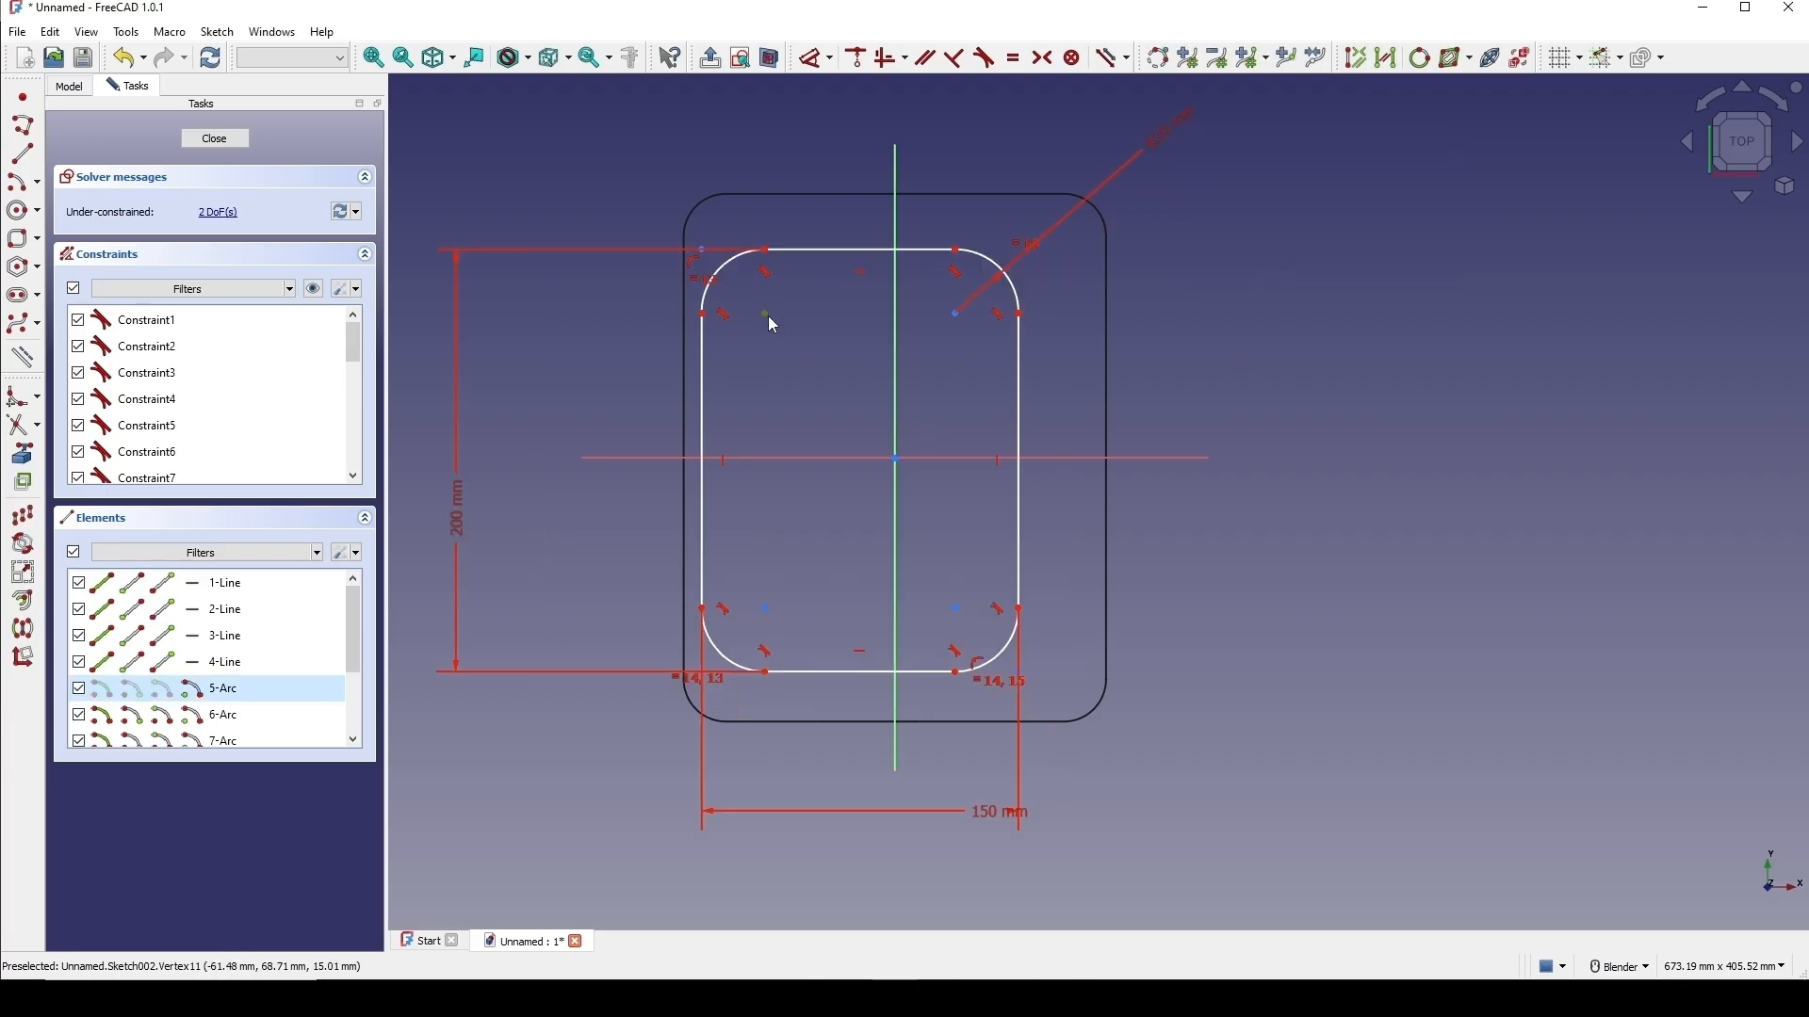
left_click(957, 610)
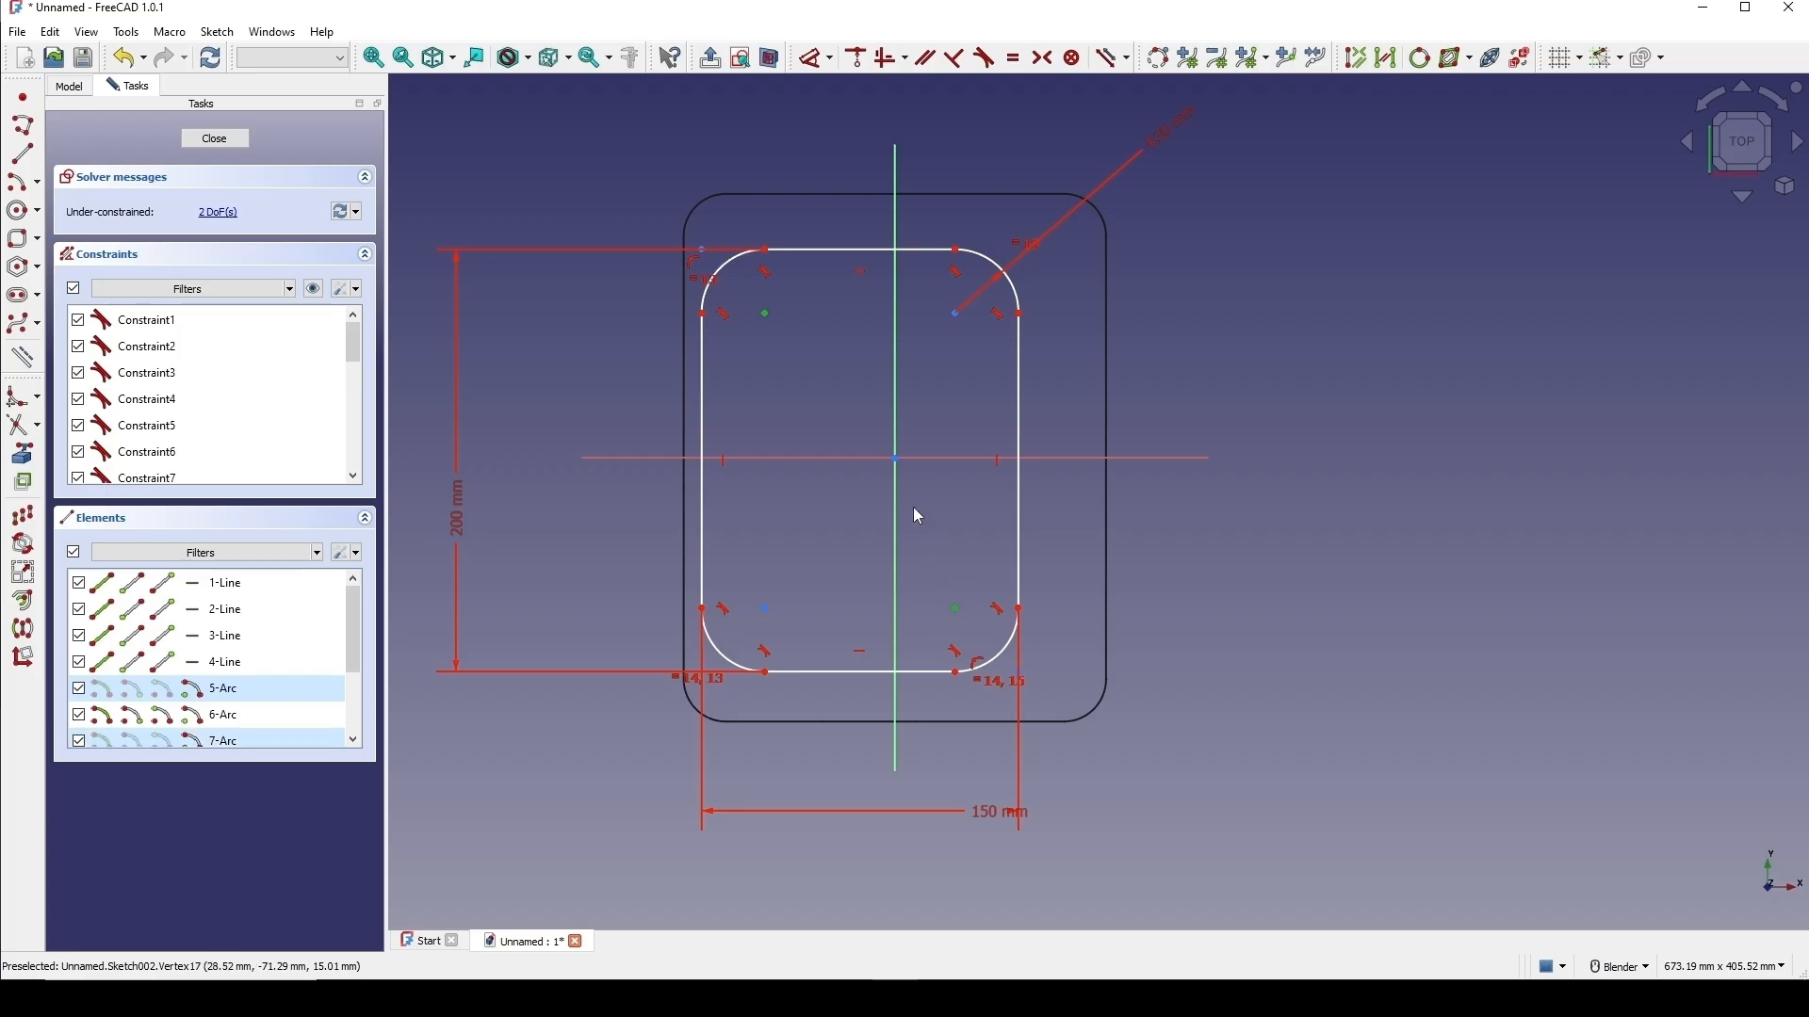
left_click(896, 460)
key("s")
middle_click_drag(1127, 386, 1143, 363, "shift")
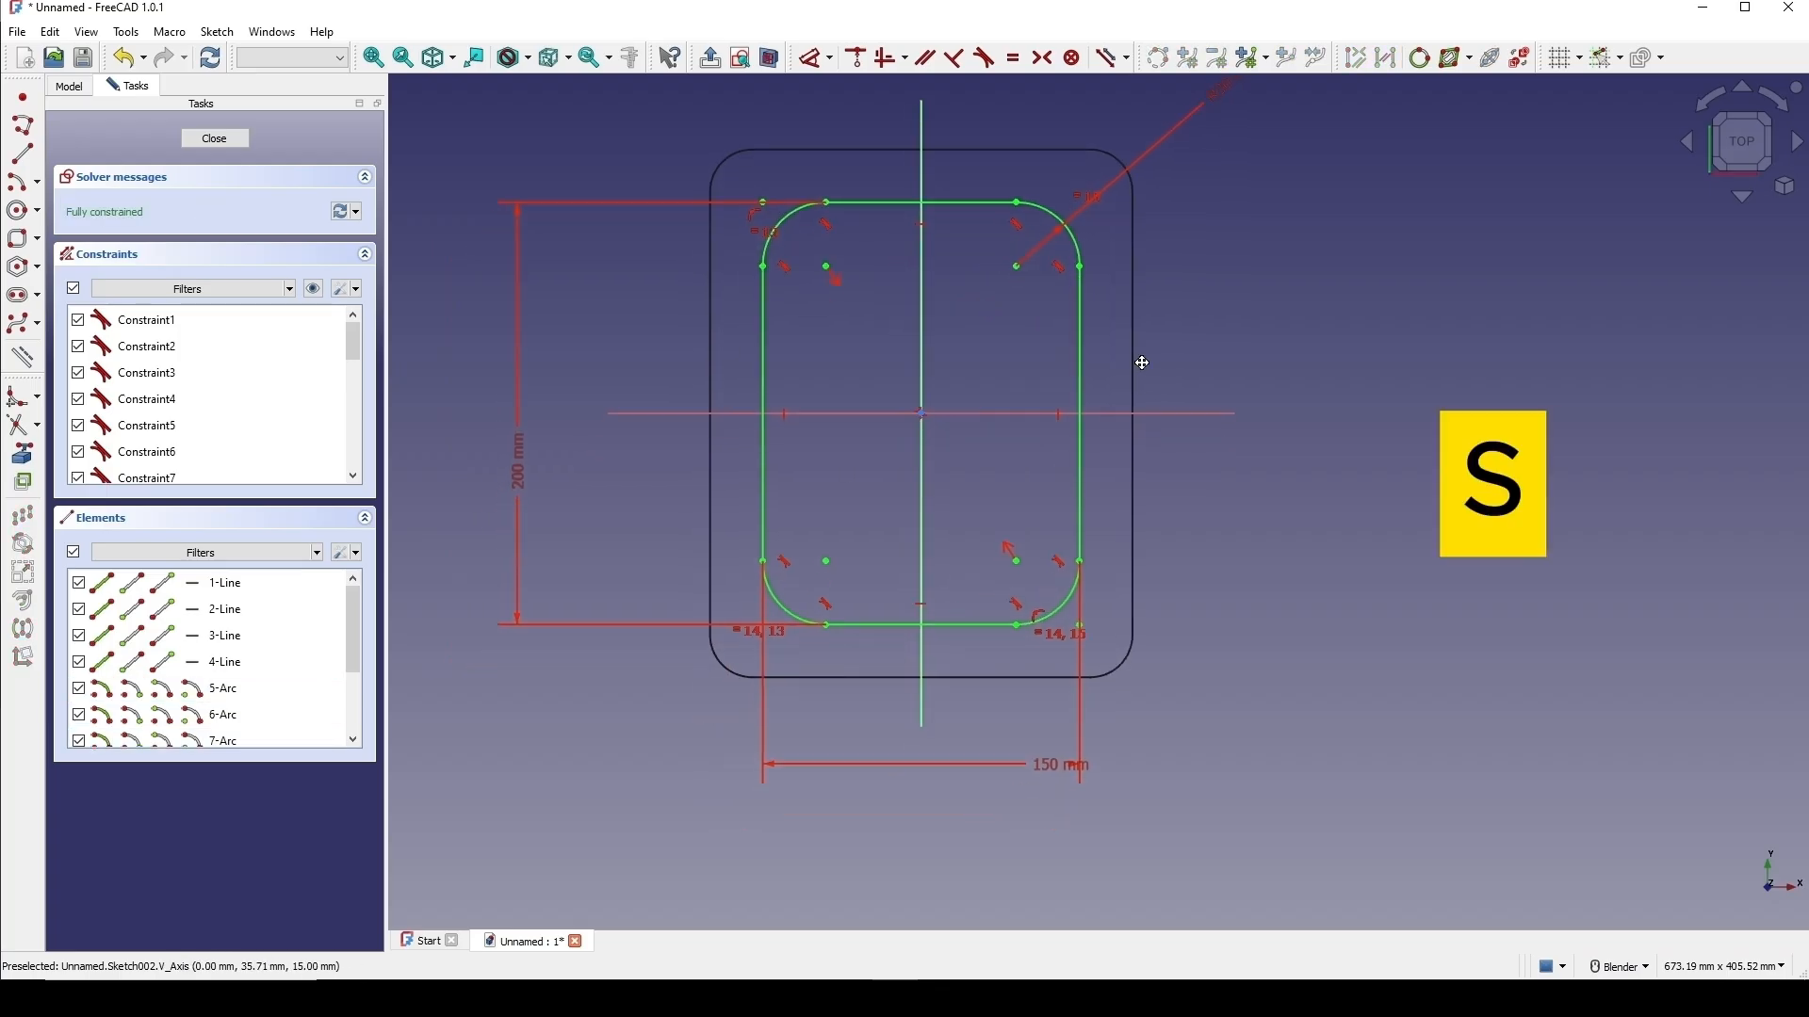
left_click(214, 138)
mouse_move(994, 562)
middle_mouse_down()
mouse_move(1169, 684)
mouse_move(1078, 448)
mouse_move(1054, 493)
mouse_move(1026, 472)
mouse_move(983, 511)
middle_mouse_up()
middle_click_drag(1023, 454, 1014, 420, "shift")
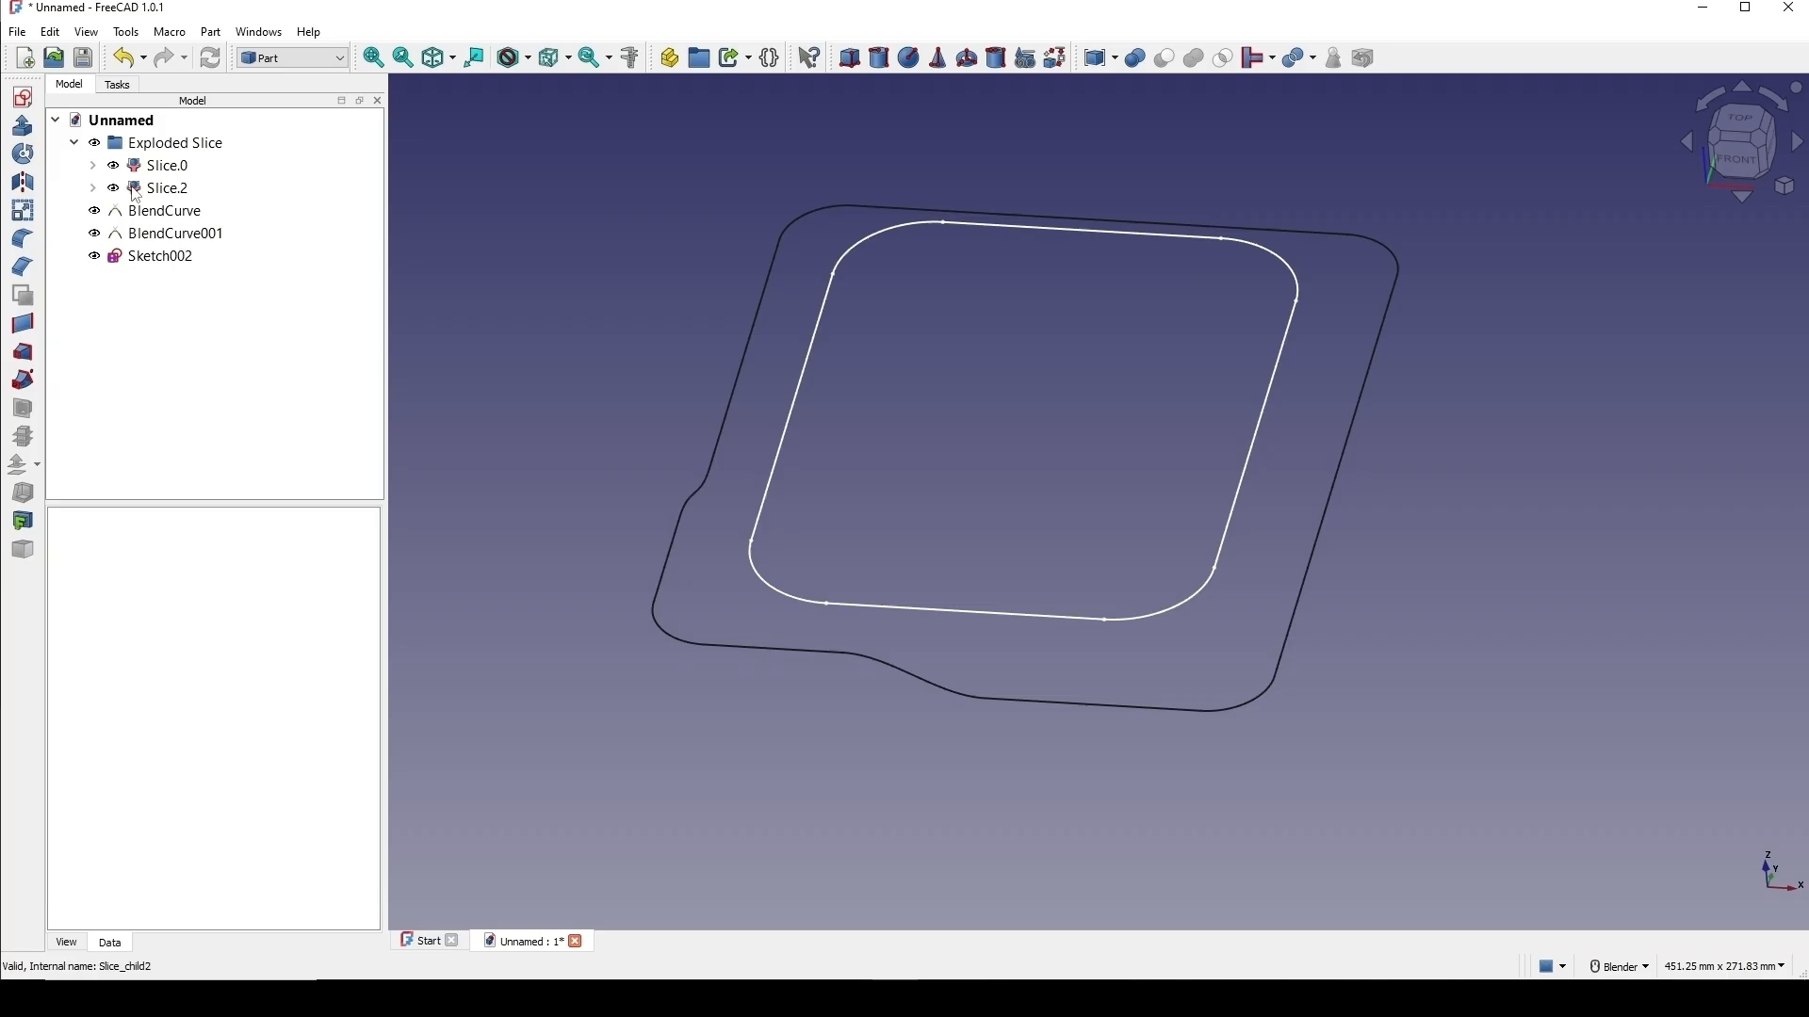
Set the Point Size of Slice.0, Slice.2 and Sketch002 to 10.
left_click_drag(160, 168, 160, 195)
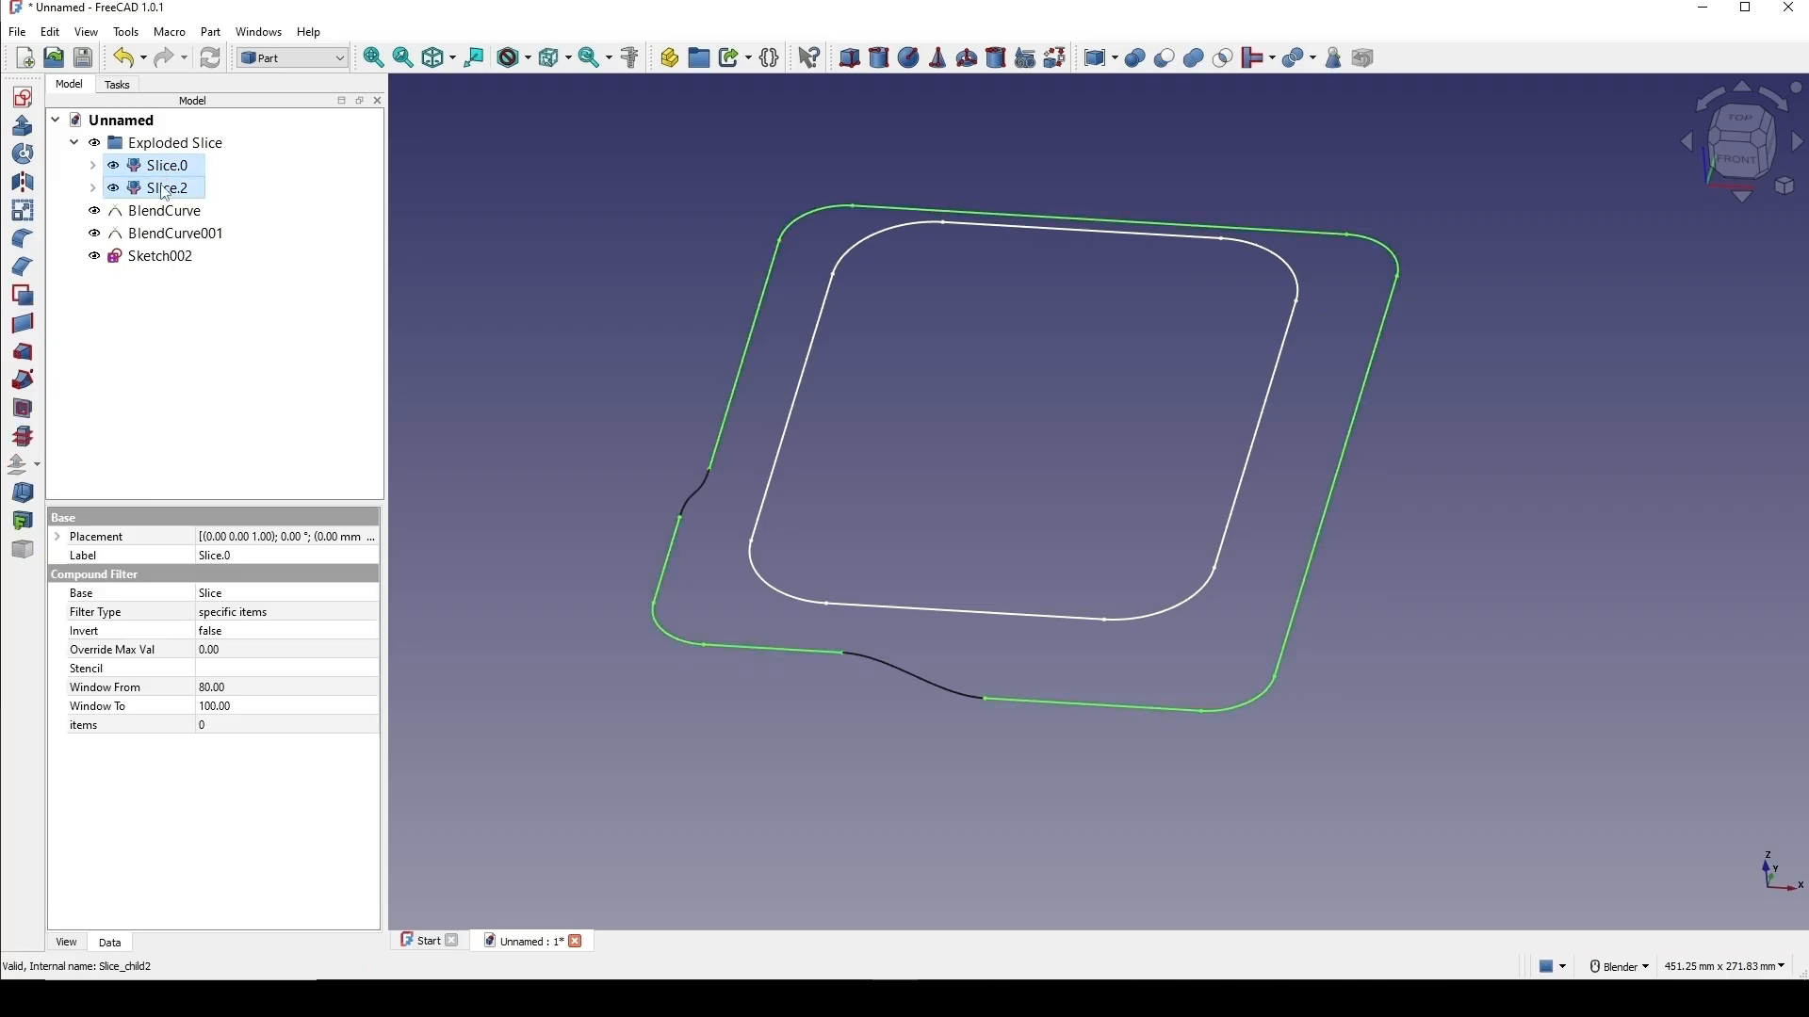
left_click(168, 264, "ctrl")
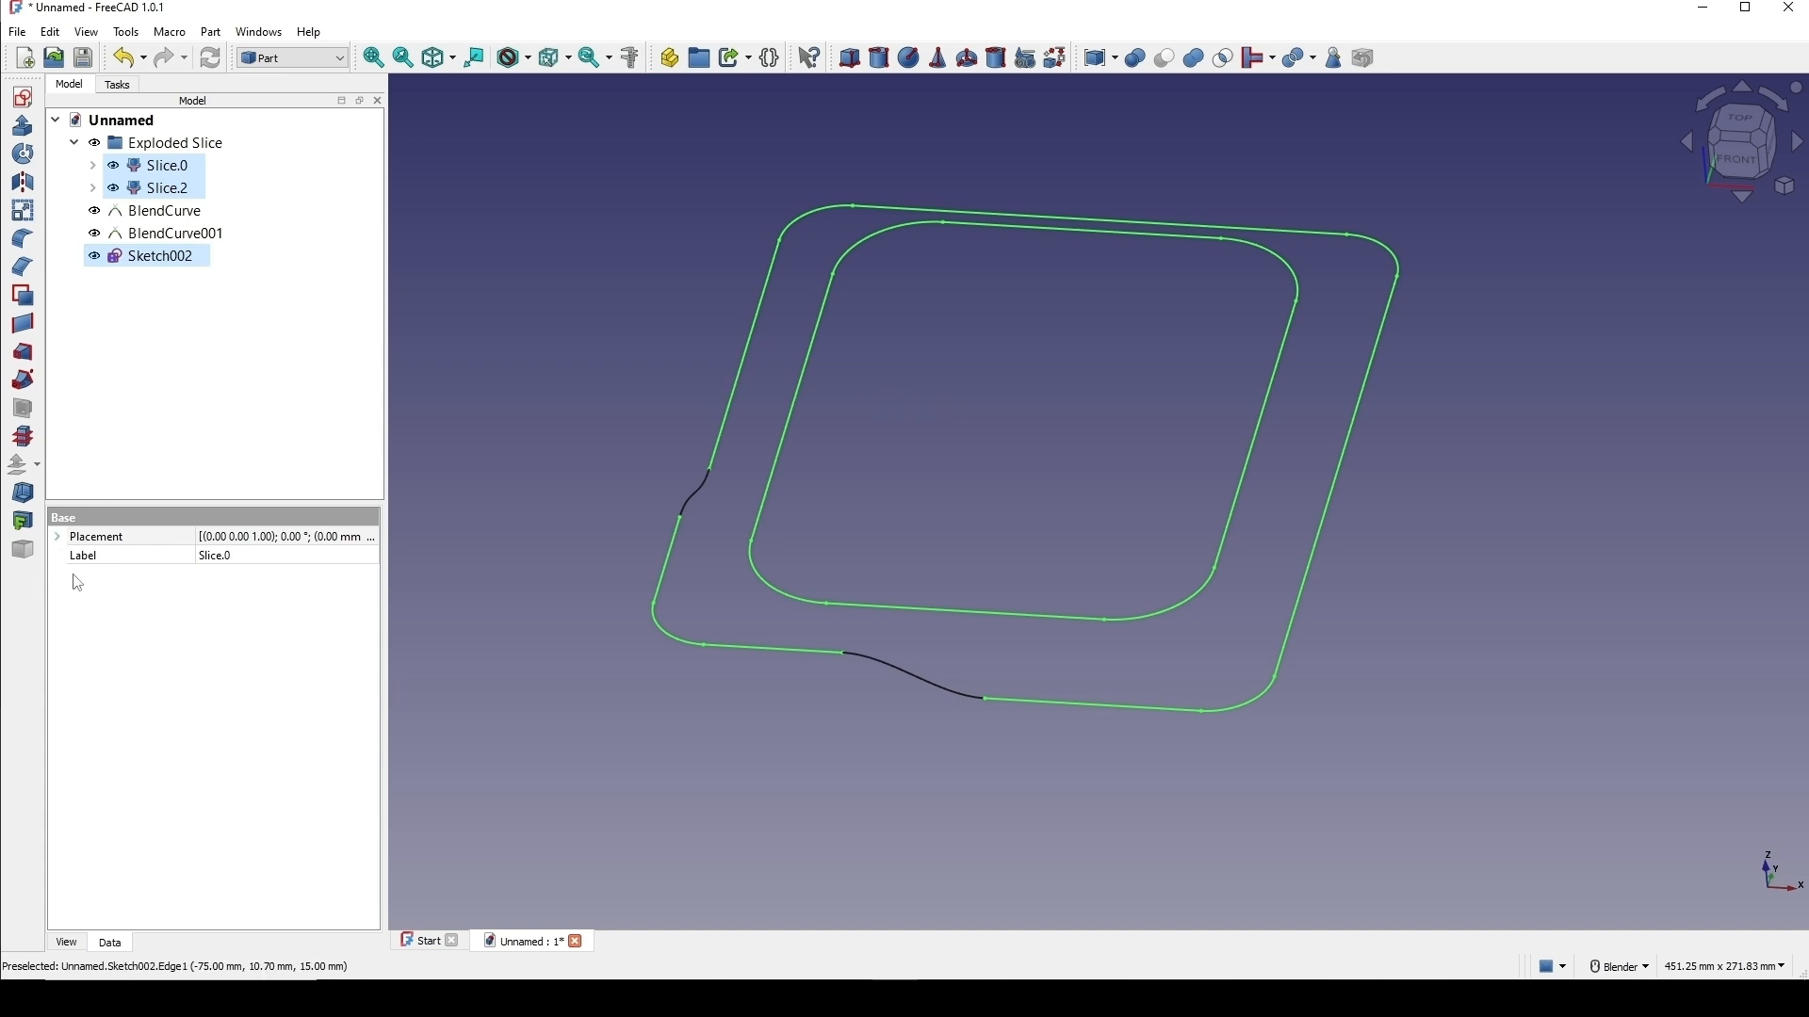
left_click(66, 943)
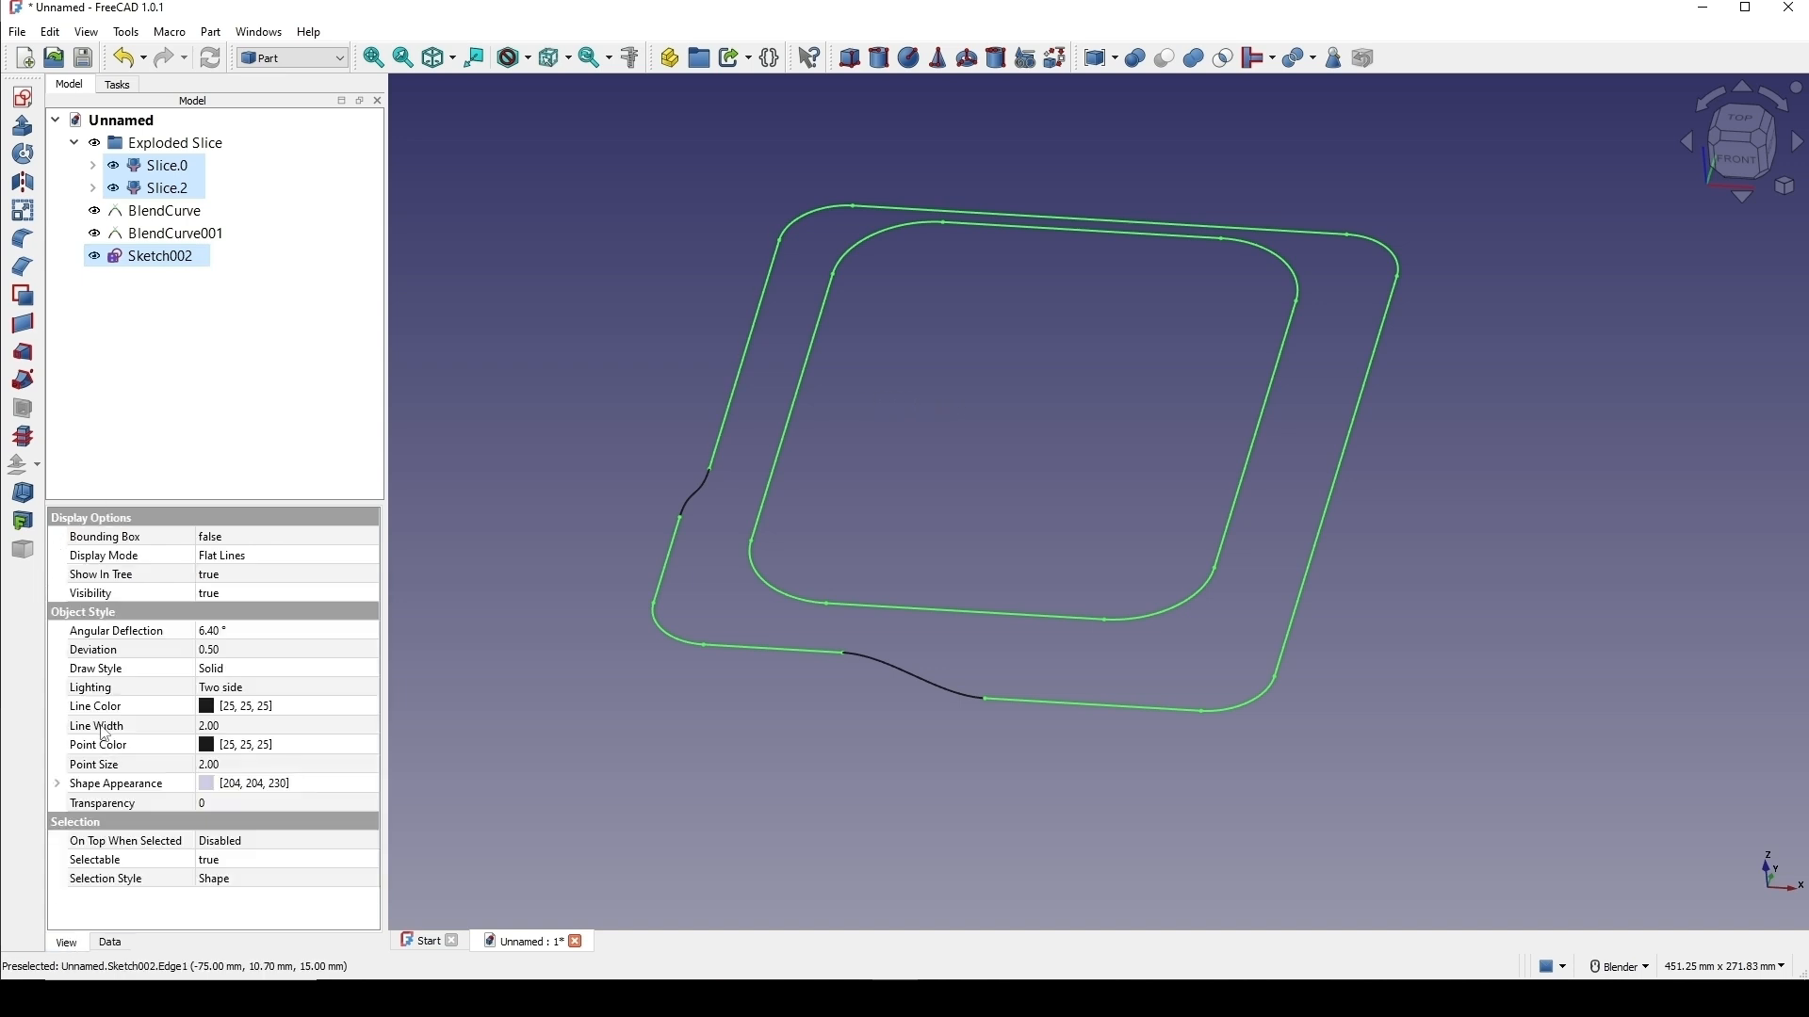
left_click(237, 766)
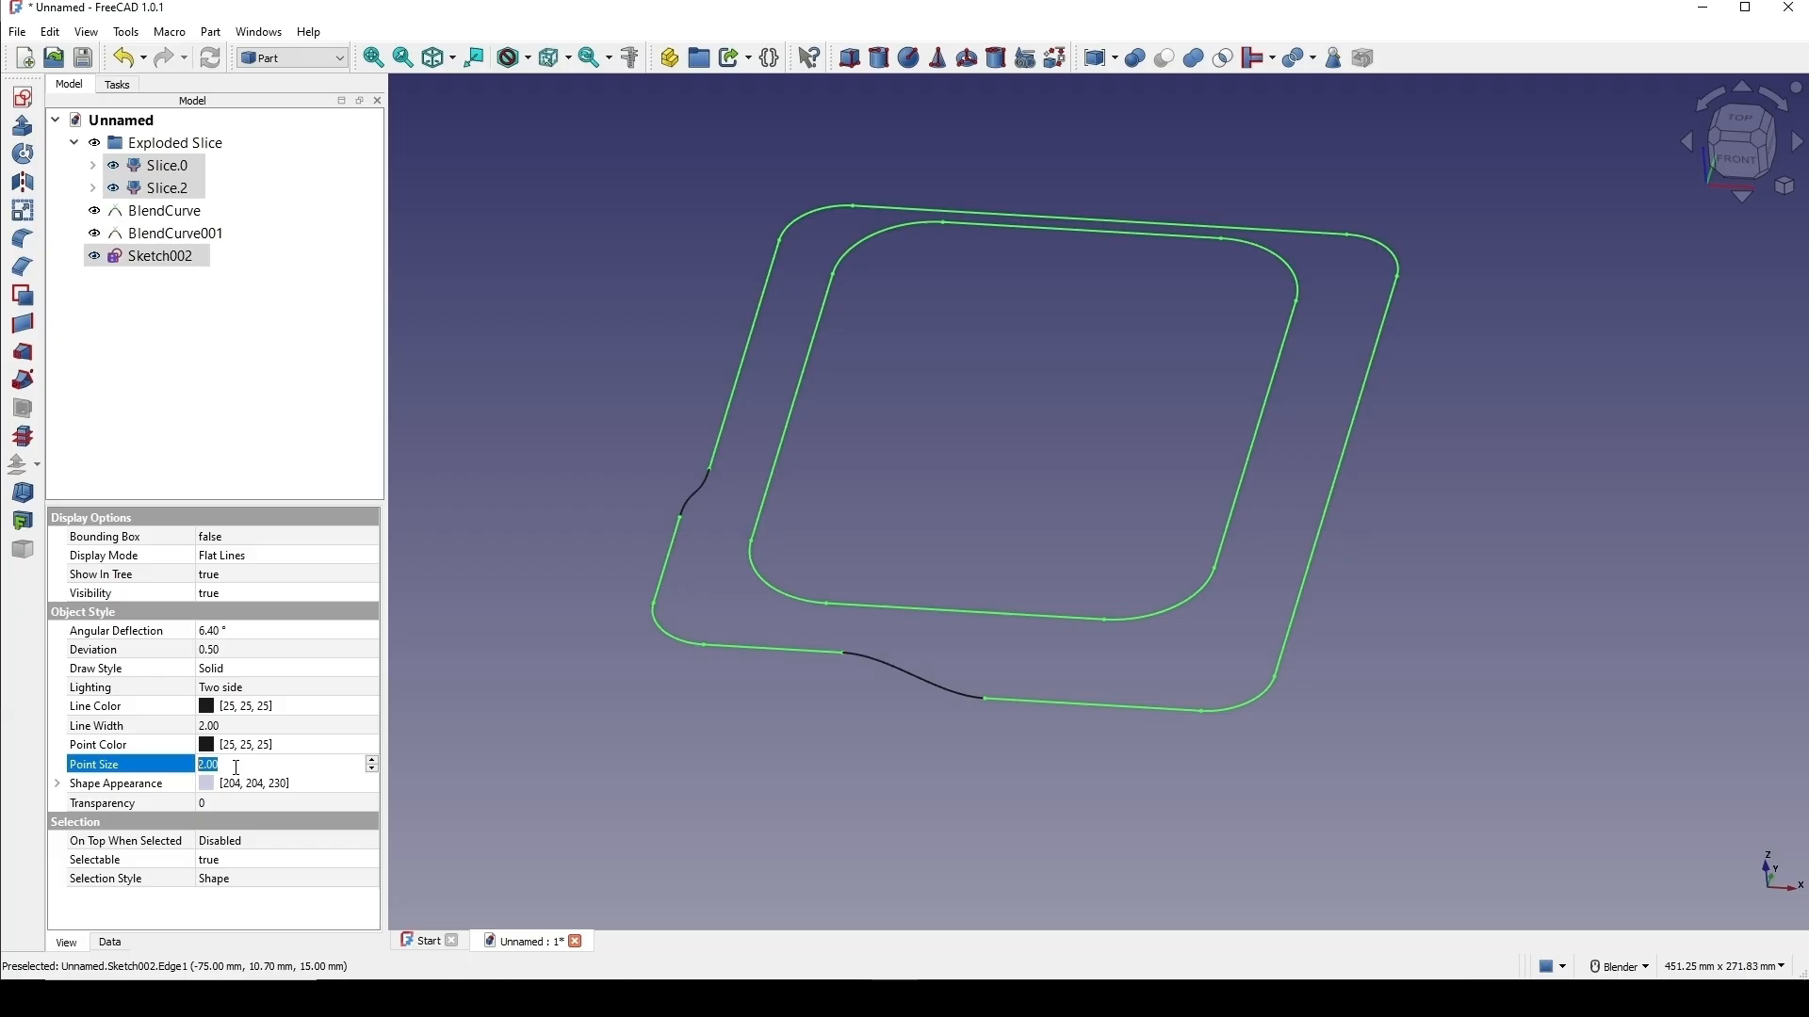
type("10")
key("Return")
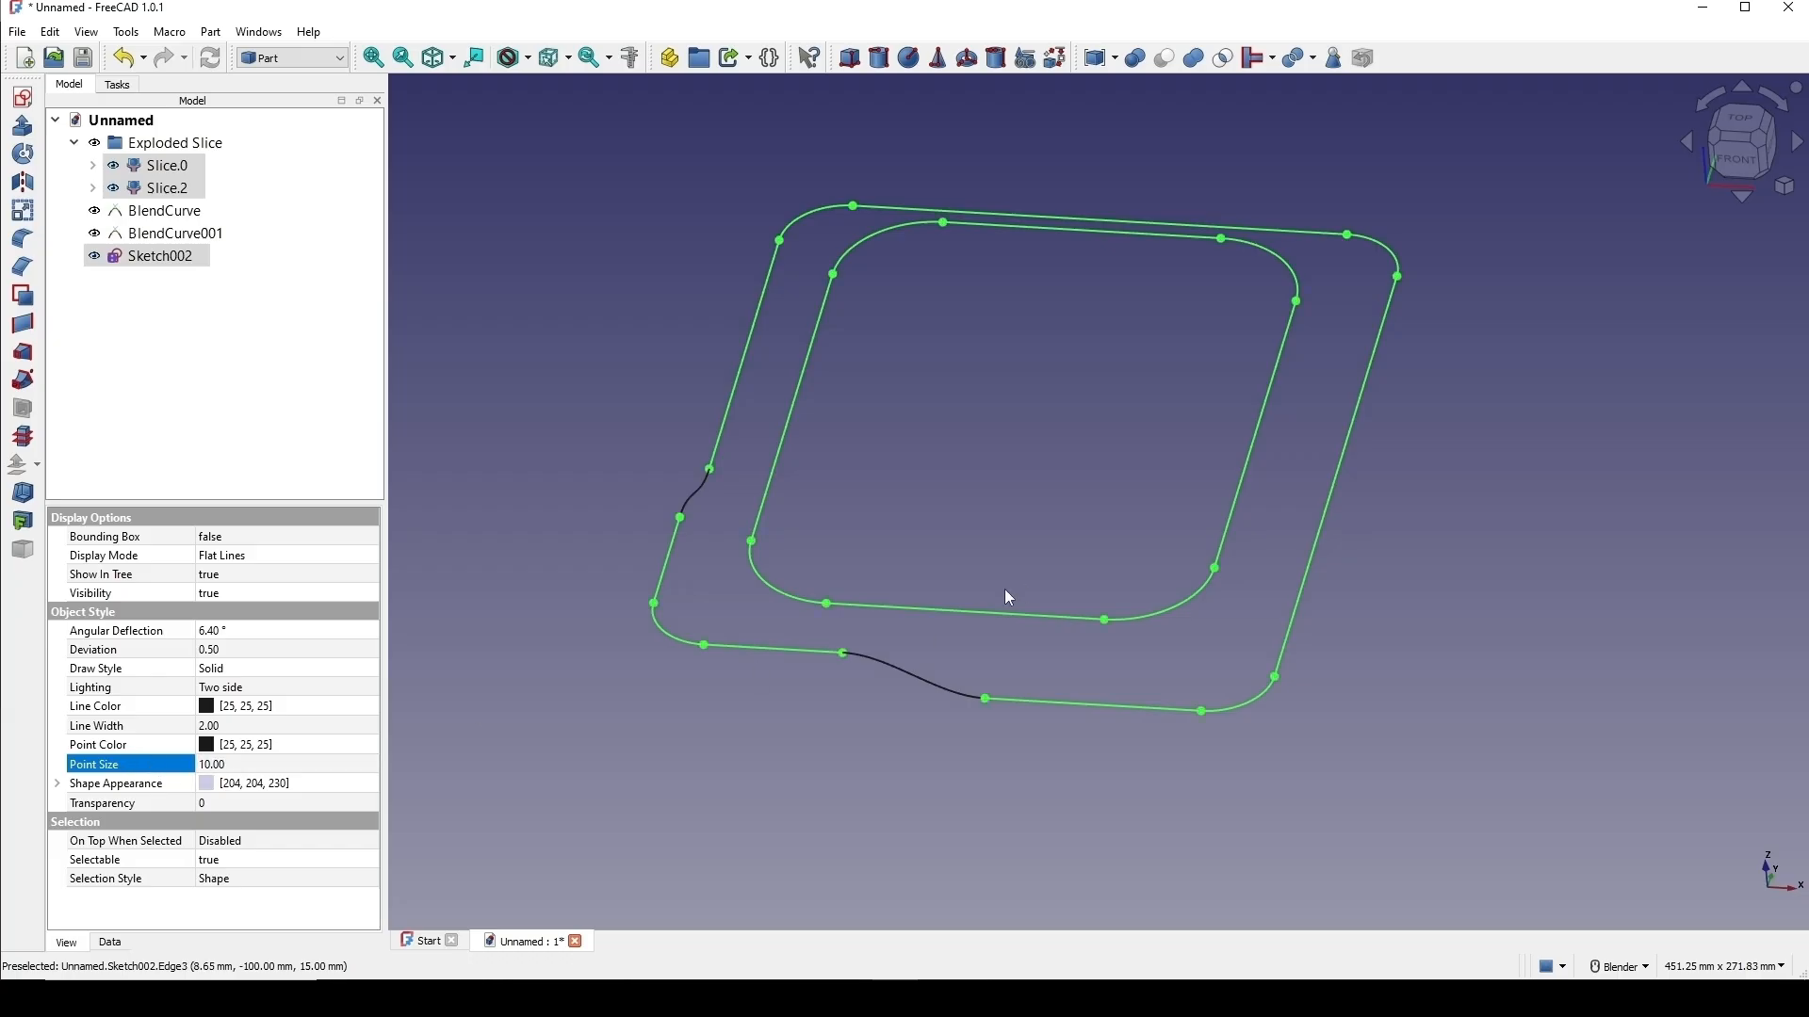
Start a screen capture of the viewport area containing both outlines, viewed obliquely from above.
middle_click_drag(1005, 590, 1070, 647)
left_click(1071, 646)
scroll(1316, 710, "down", 2)
middle_click_drag(1277, 650, 1164, 716, "shift")
scroll(1148, 726, "up", 1)
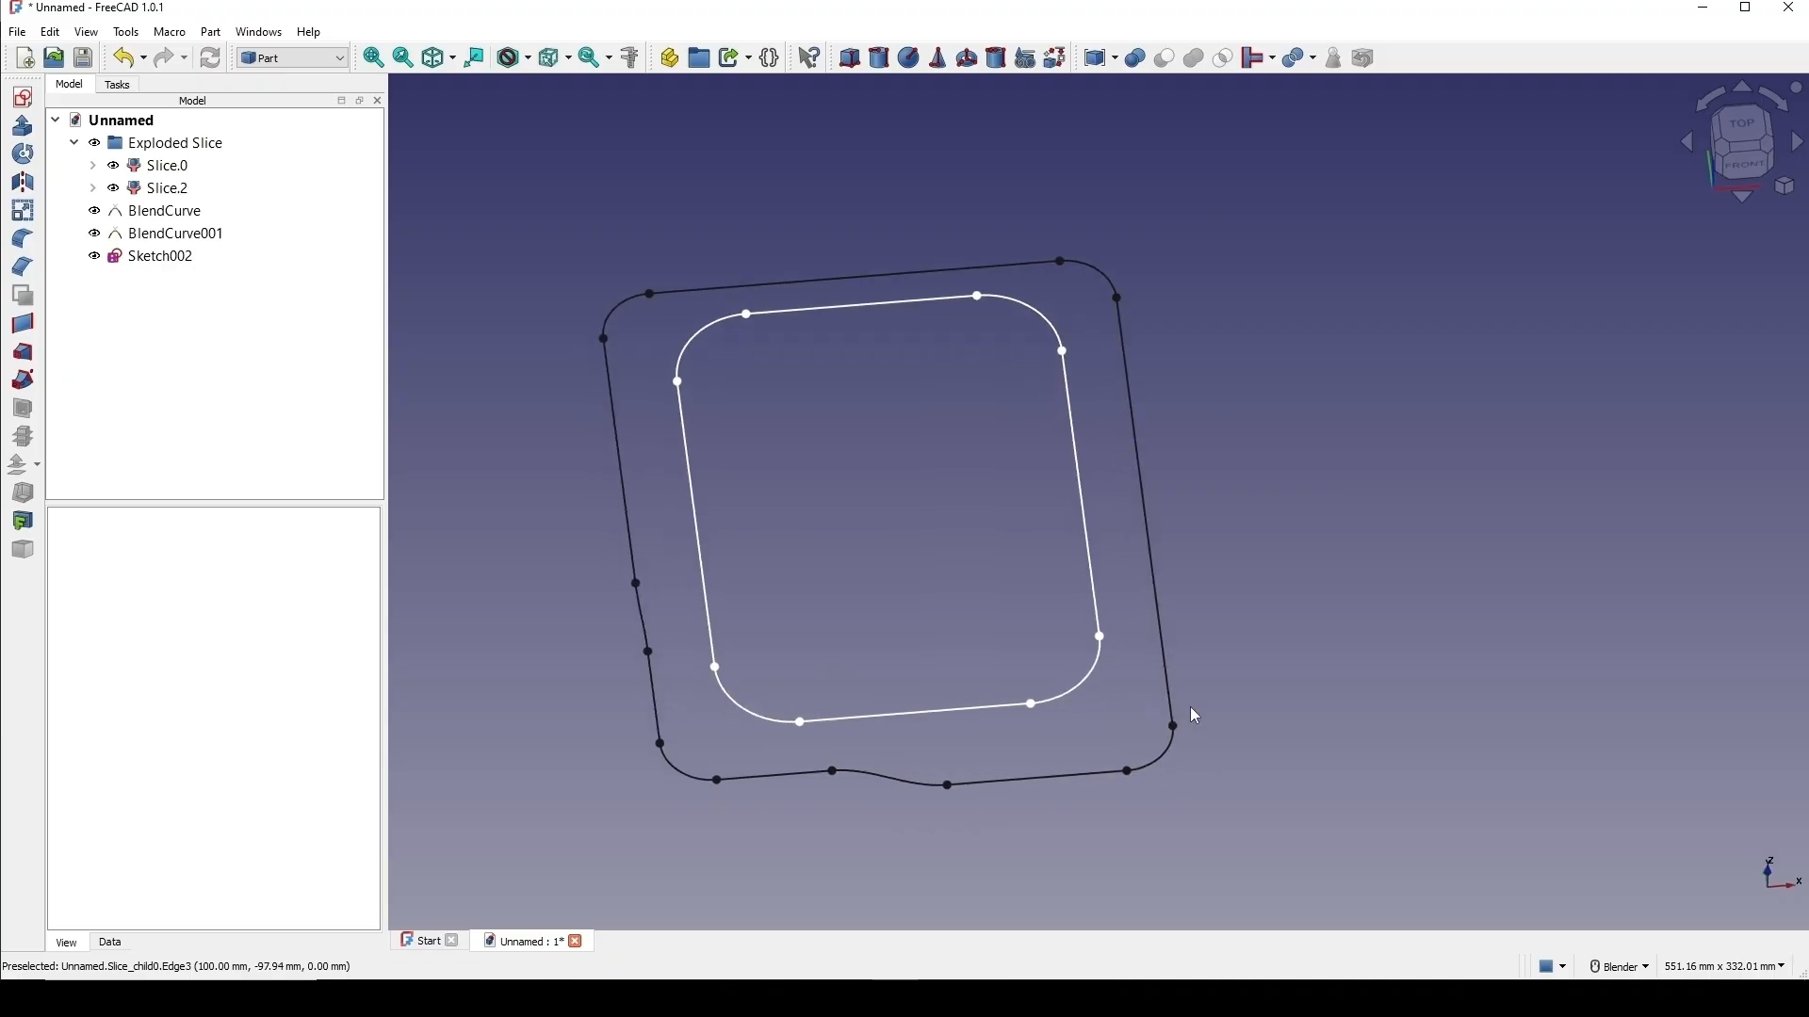
key("super+shift+s")
left_click_drag(450, 142, 1428, 870)
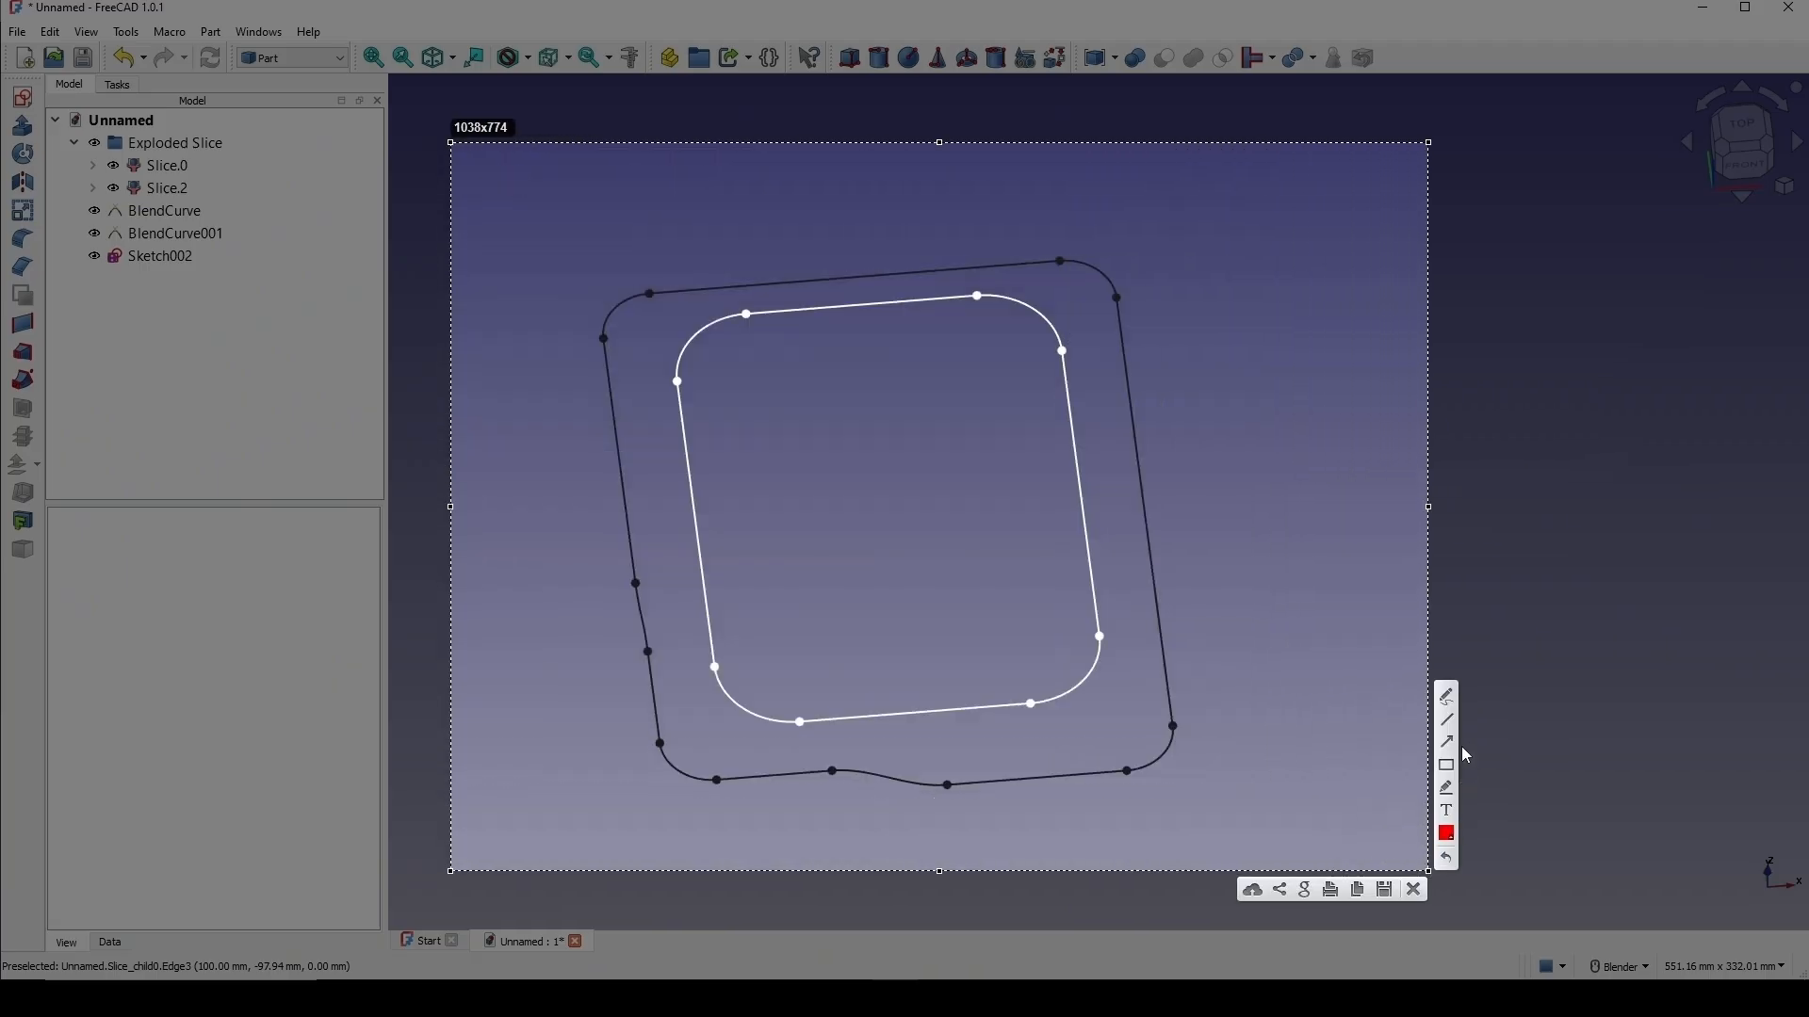
Draw red patch boundaries on the capture for the front-left corner and its adjoining front straight, labelling both R.
mouse_move(716, 671)
left_mouse_down()
mouse_move(766, 721)
mouse_move(806, 723)
left_mouse_up()
left_click_drag(657, 745, 716, 780)
left_click_drag(714, 667, 659, 746)
mouse_move(806, 722)
left_mouse_down()
mouse_move(721, 778)
mouse_move(703, 753)
mouse_move(719, 712)
mouse_move(726, 751)
left_mouse_up()
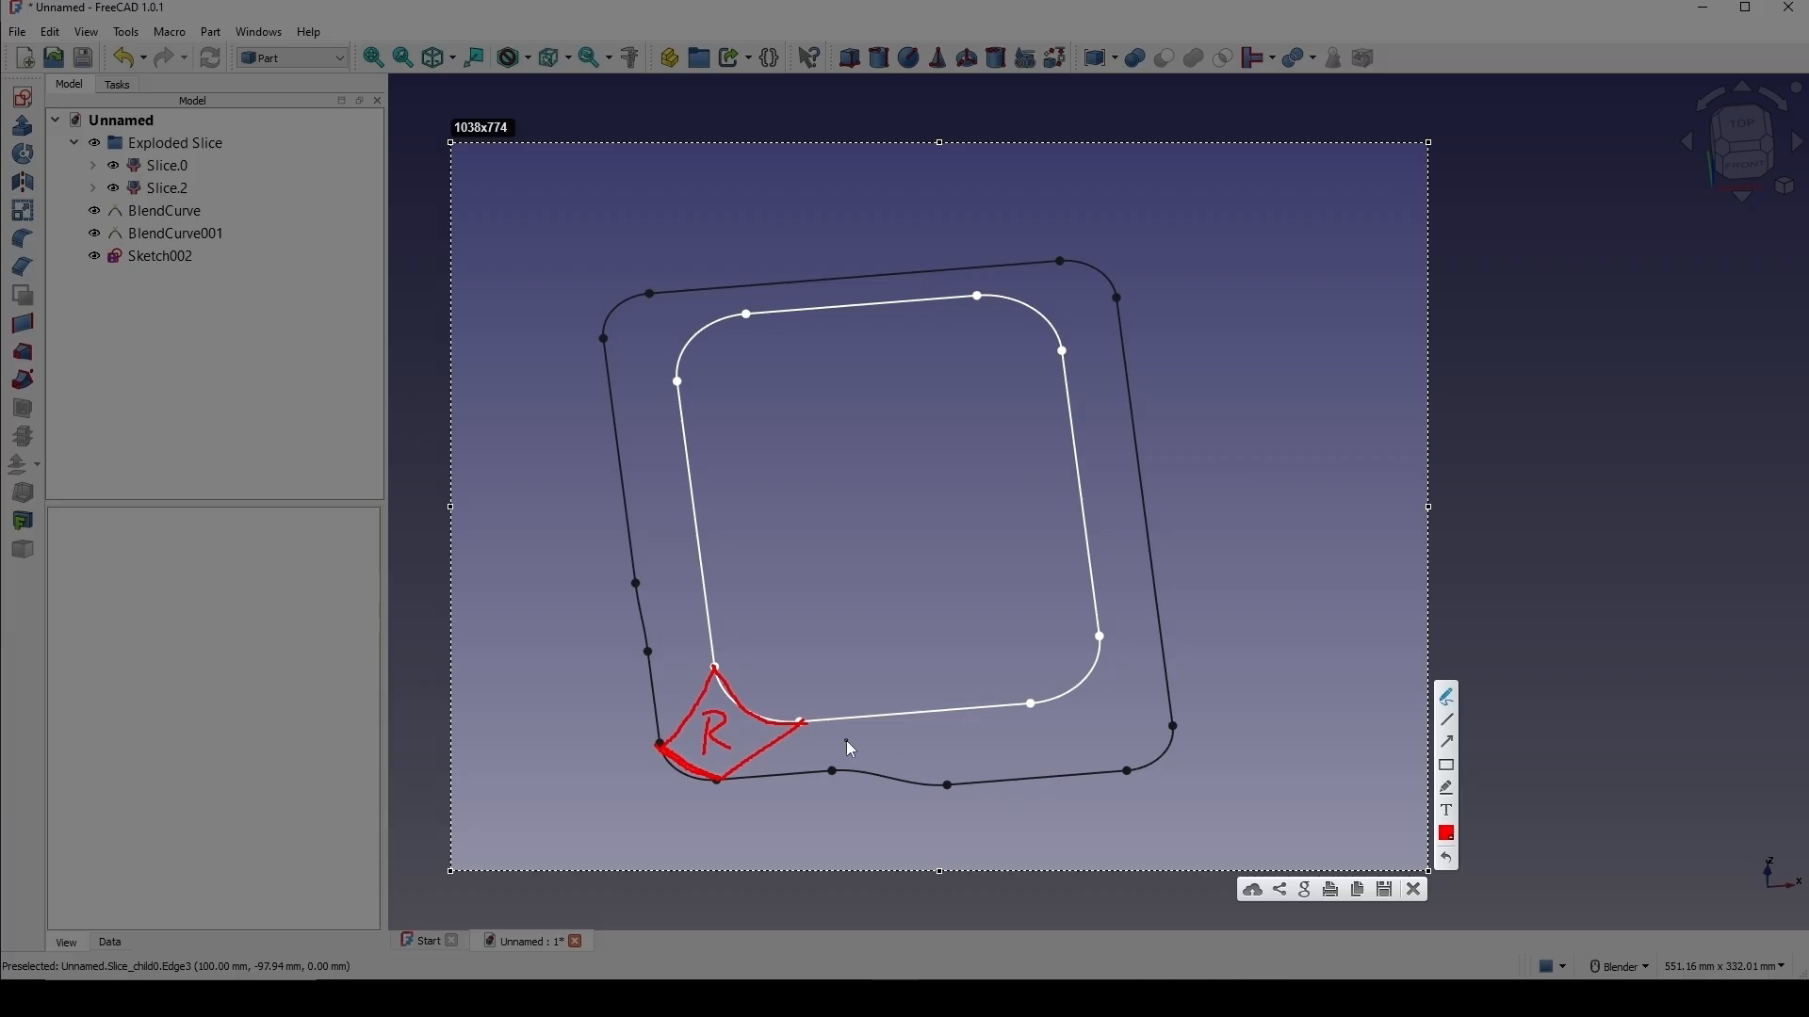
left_click_drag(831, 770, 836, 767)
left_click_drag(716, 782, 833, 777)
left_click_drag(803, 720, 869, 718)
left_click_drag(1004, 703, 1030, 703)
mouse_move(852, 720)
left_mouse_down()
mouse_move(801, 739)
mouse_move(797, 759)
mouse_move(802, 738)
mouse_move(826, 763)
left_mouse_up()
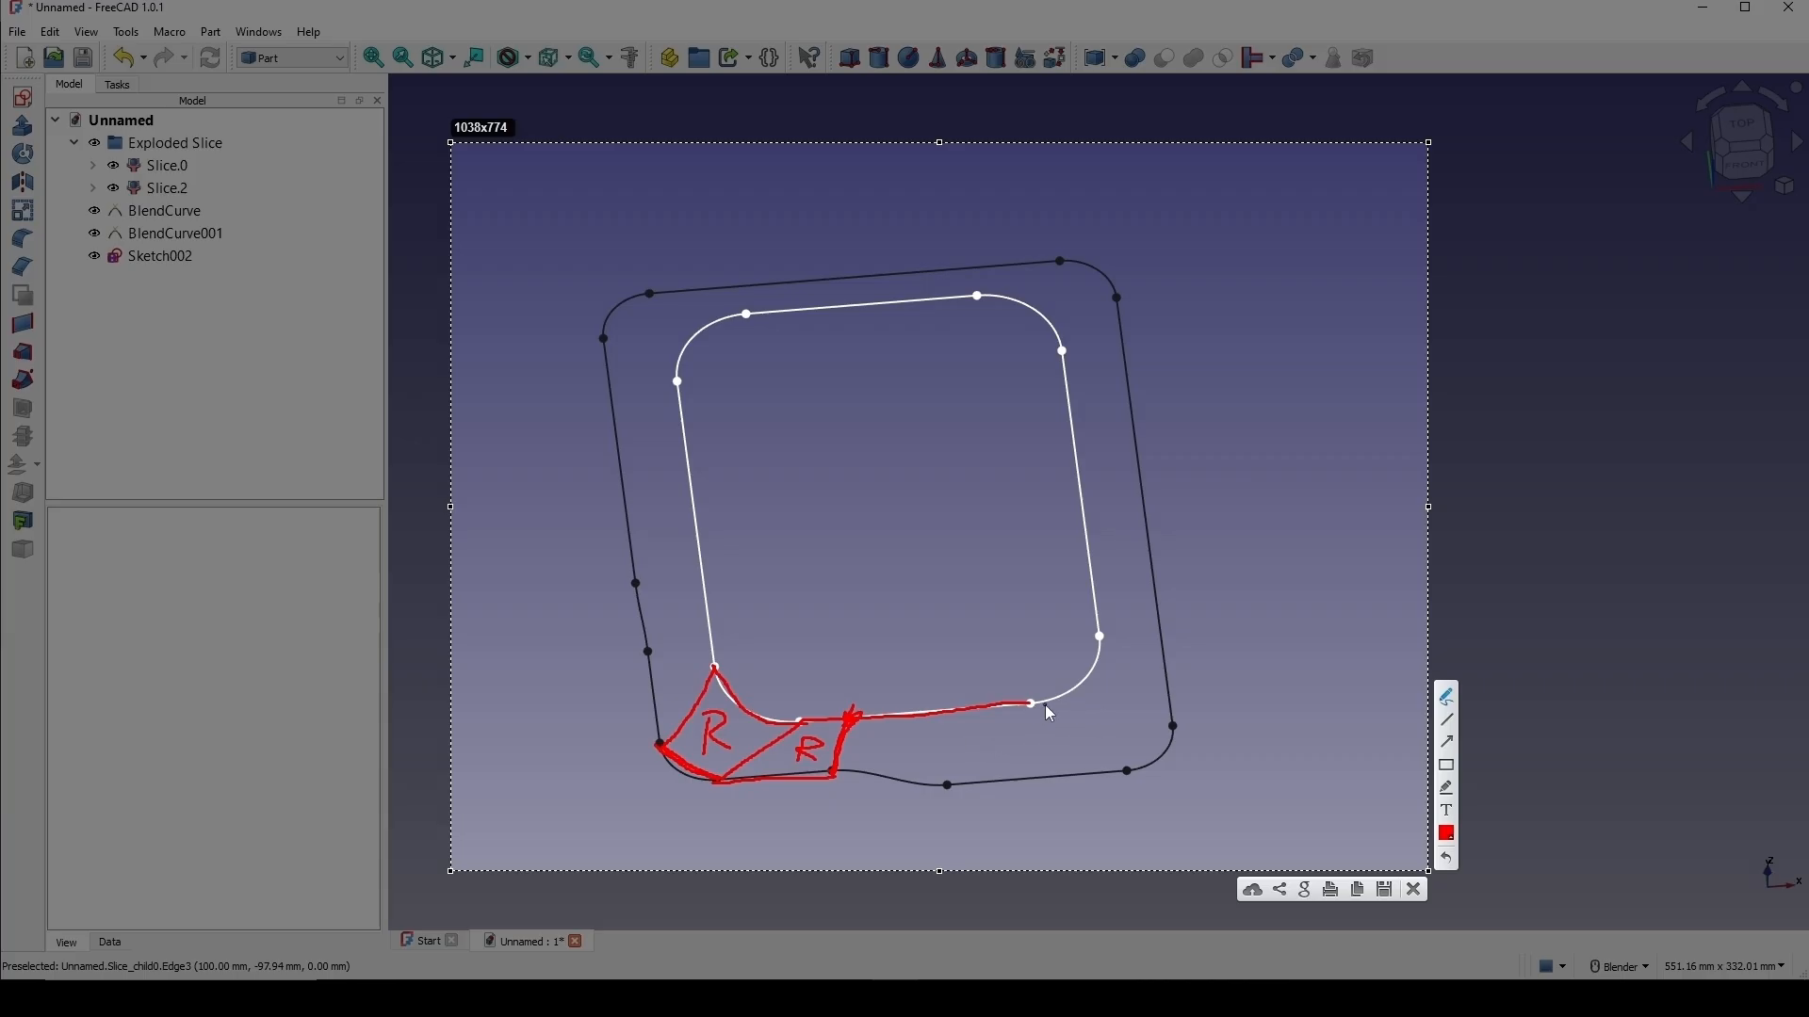
Mark the front-right and rear-left corner patches R and the patch at the front blend curve S.
mouse_move(1102, 636)
left_mouse_down()
mouse_move(1076, 682)
mouse_move(1026, 704)
left_mouse_up()
left_click_drag(1176, 723, 1128, 770)
mouse_move(1098, 637)
left_mouse_down()
mouse_move(1179, 735)
mouse_move(1095, 703)
mouse_move(1121, 691)
mouse_move(1127, 720)
left_mouse_up()
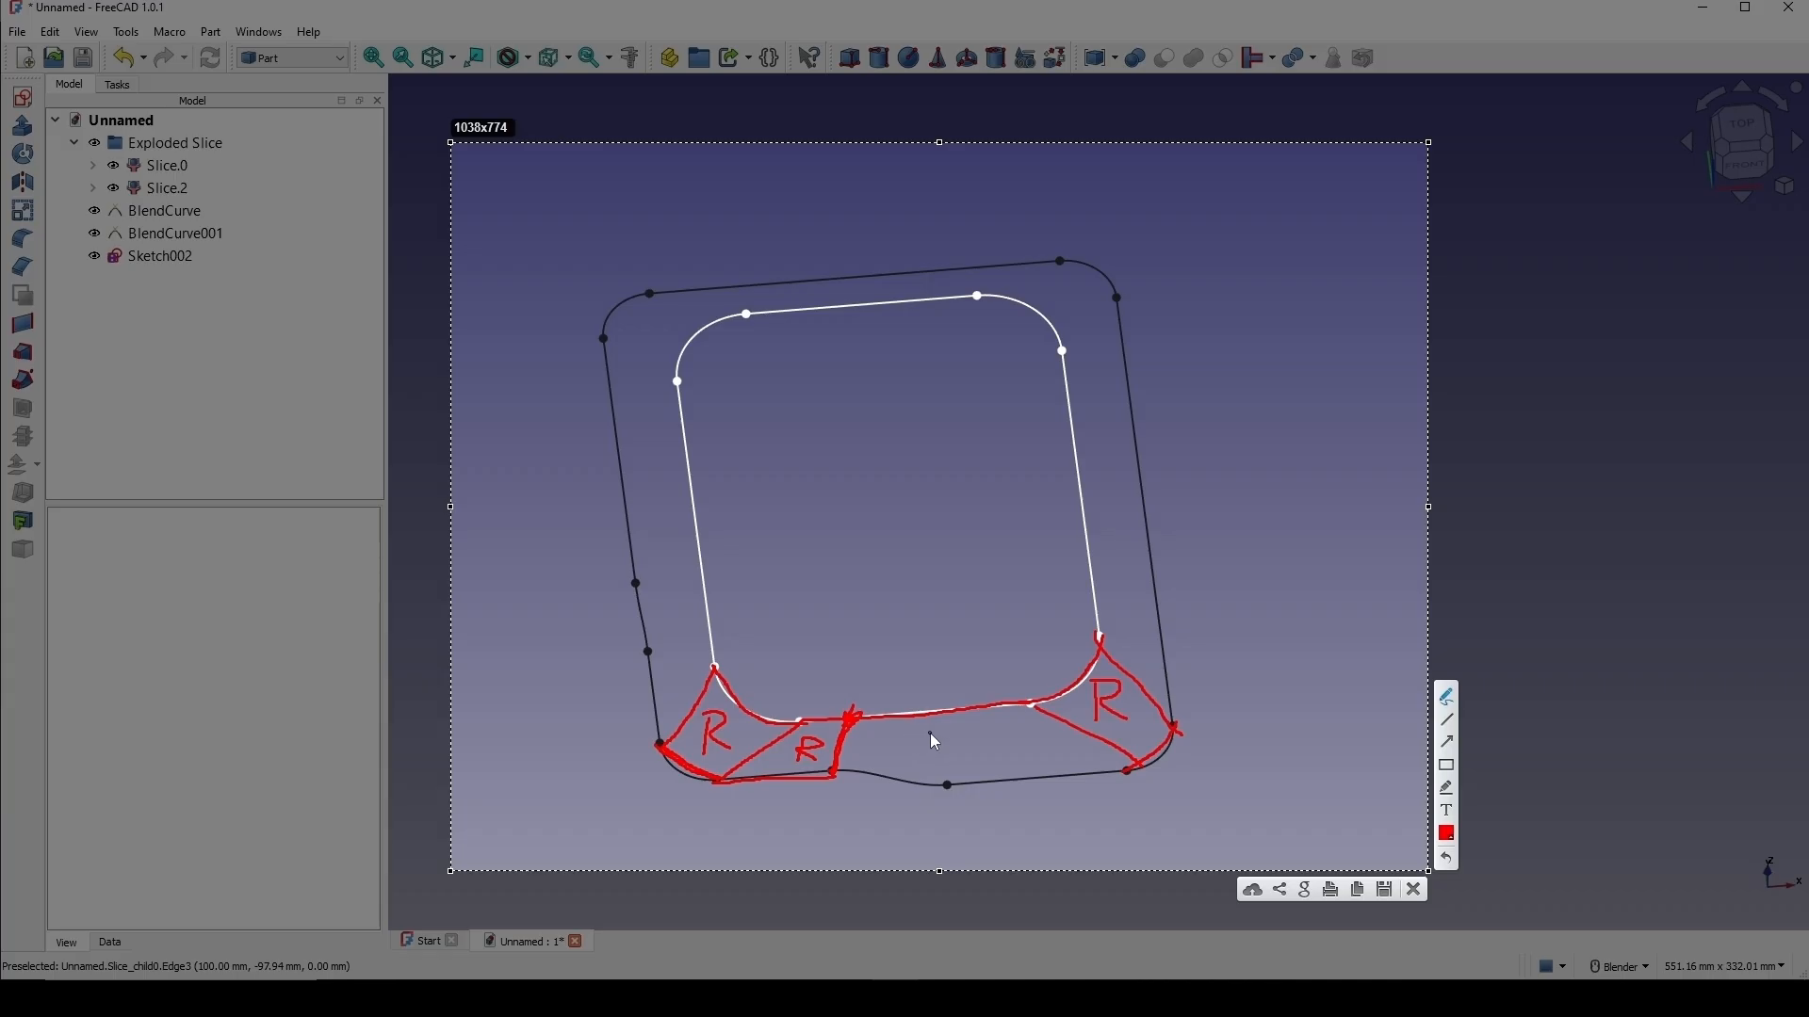
mouse_move(920, 733)
left_mouse_down()
mouse_move(911, 765)
mouse_move(927, 721)
left_mouse_up()
left_click_drag(680, 382, 760, 315)
mouse_move(622, 313)
left_mouse_down()
mouse_move(650, 293)
mouse_move(617, 351)
mouse_move(694, 394)
mouse_move(761, 320)
mouse_move(649, 323)
mouse_move(669, 359)
left_mouse_up()
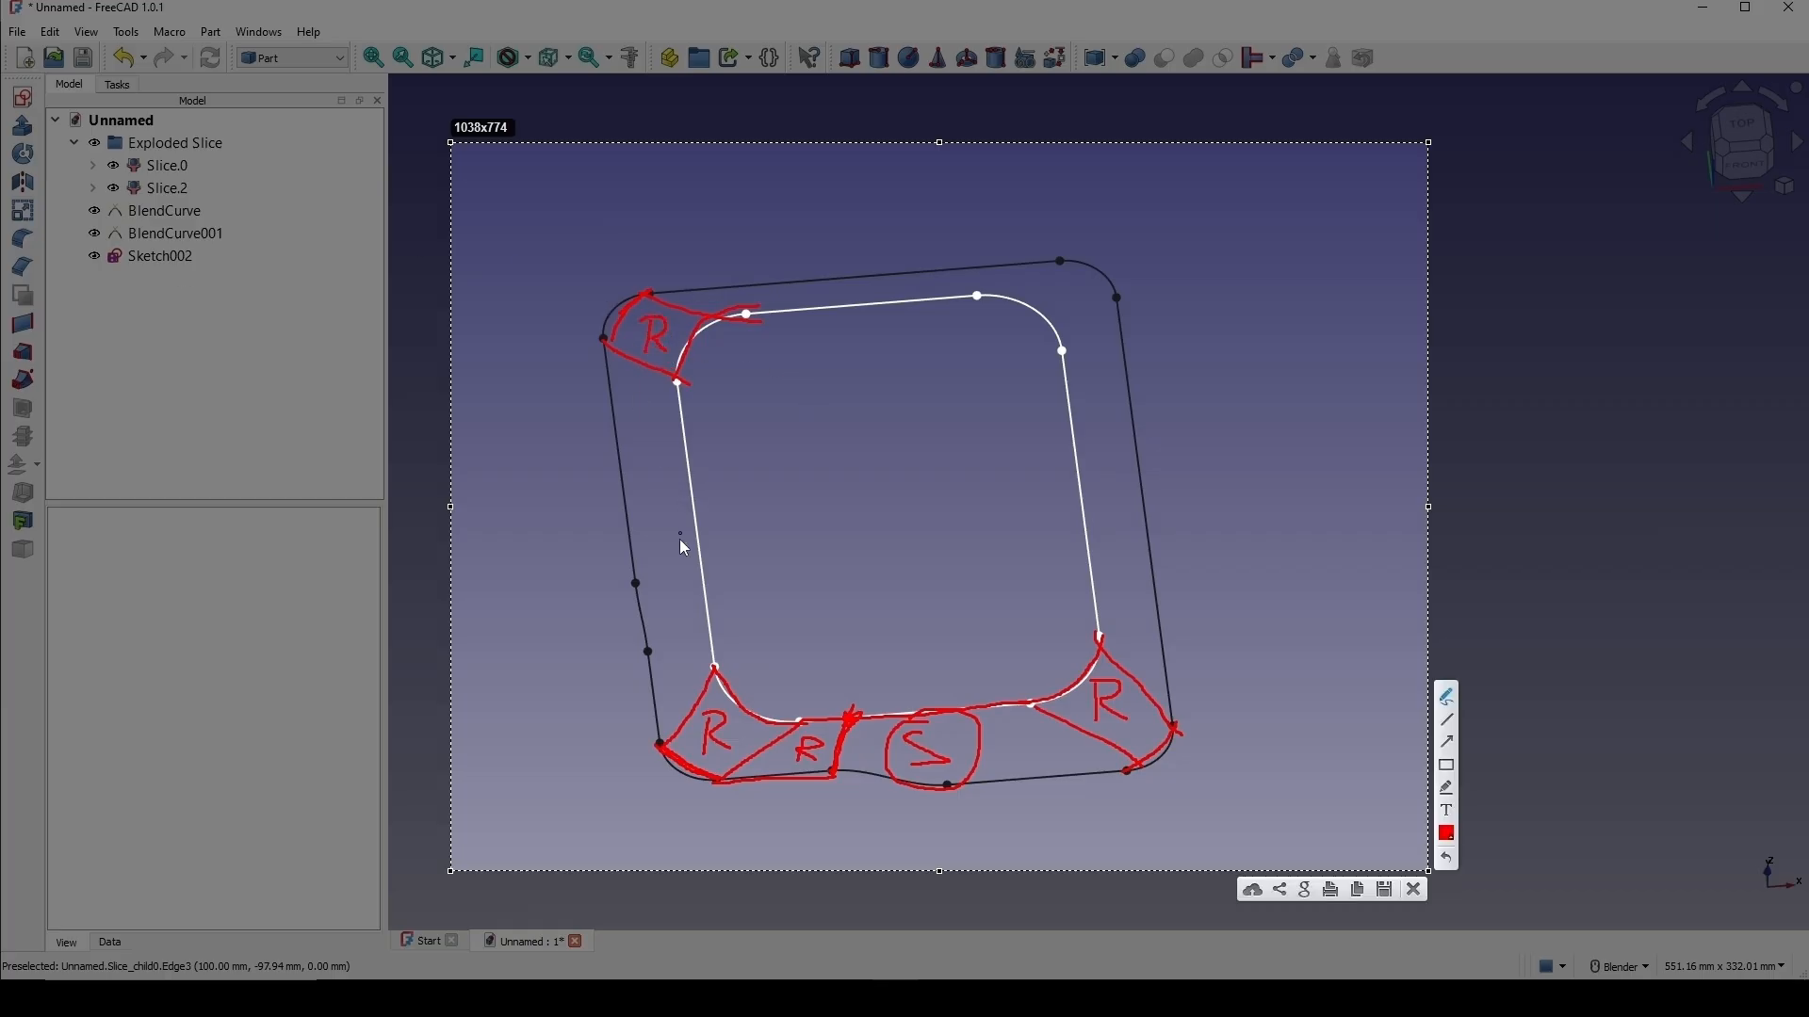
Divide the left side into a straight patch marked R and a blend patch marked S, and close the capture.
left_click_drag(699, 563, 705, 573)
left_click_drag(628, 585, 703, 568)
mouse_move(639, 465)
left_mouse_down()
mouse_move(651, 504)
mouse_move(638, 466)
mouse_move(678, 504)
left_mouse_up()
mouse_move(683, 615)
left_mouse_down()
mouse_move(683, 663)
mouse_move(663, 664)
mouse_move(718, 633)
left_mouse_up()
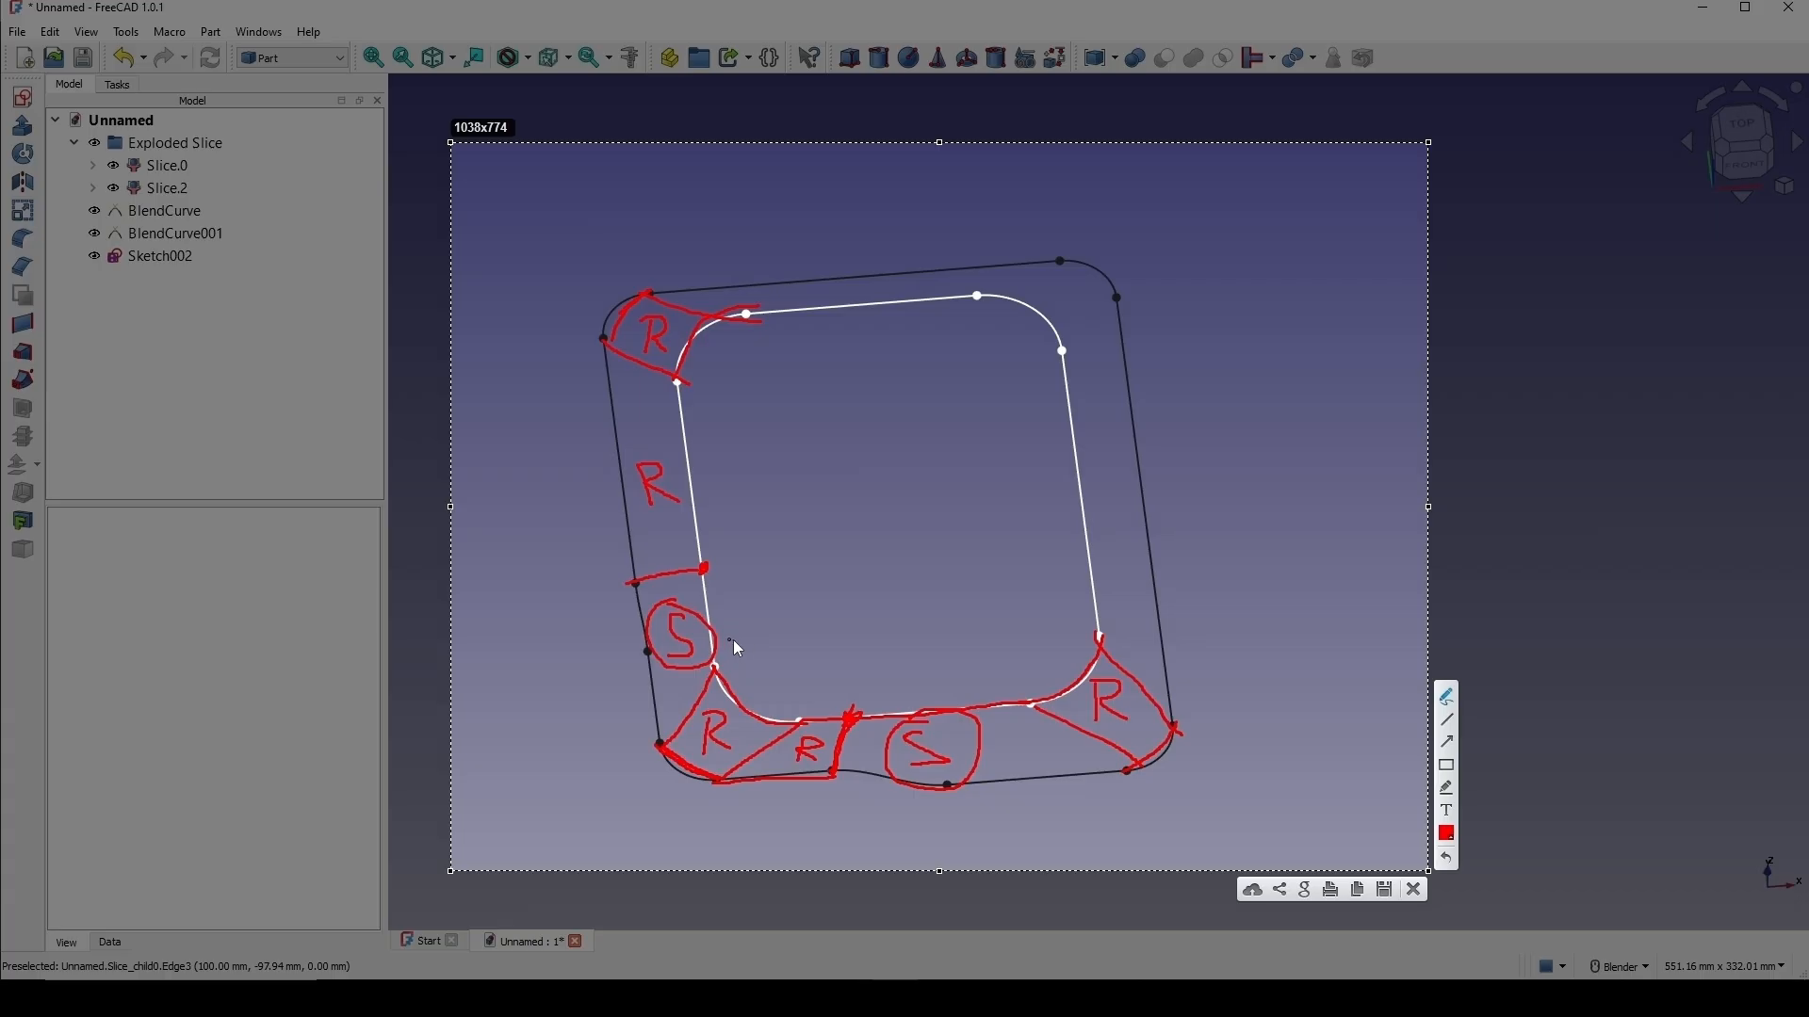
key("Escape")
Create another new sketch on the XY-Plane with an offset of 15 mm.
mouse_move(1206, 521)
middle_mouse_down("shift")
mouse_move(1209, 469)
mouse_move(1187, 505)
middle_mouse_up("shift")
left_click(950, 622)
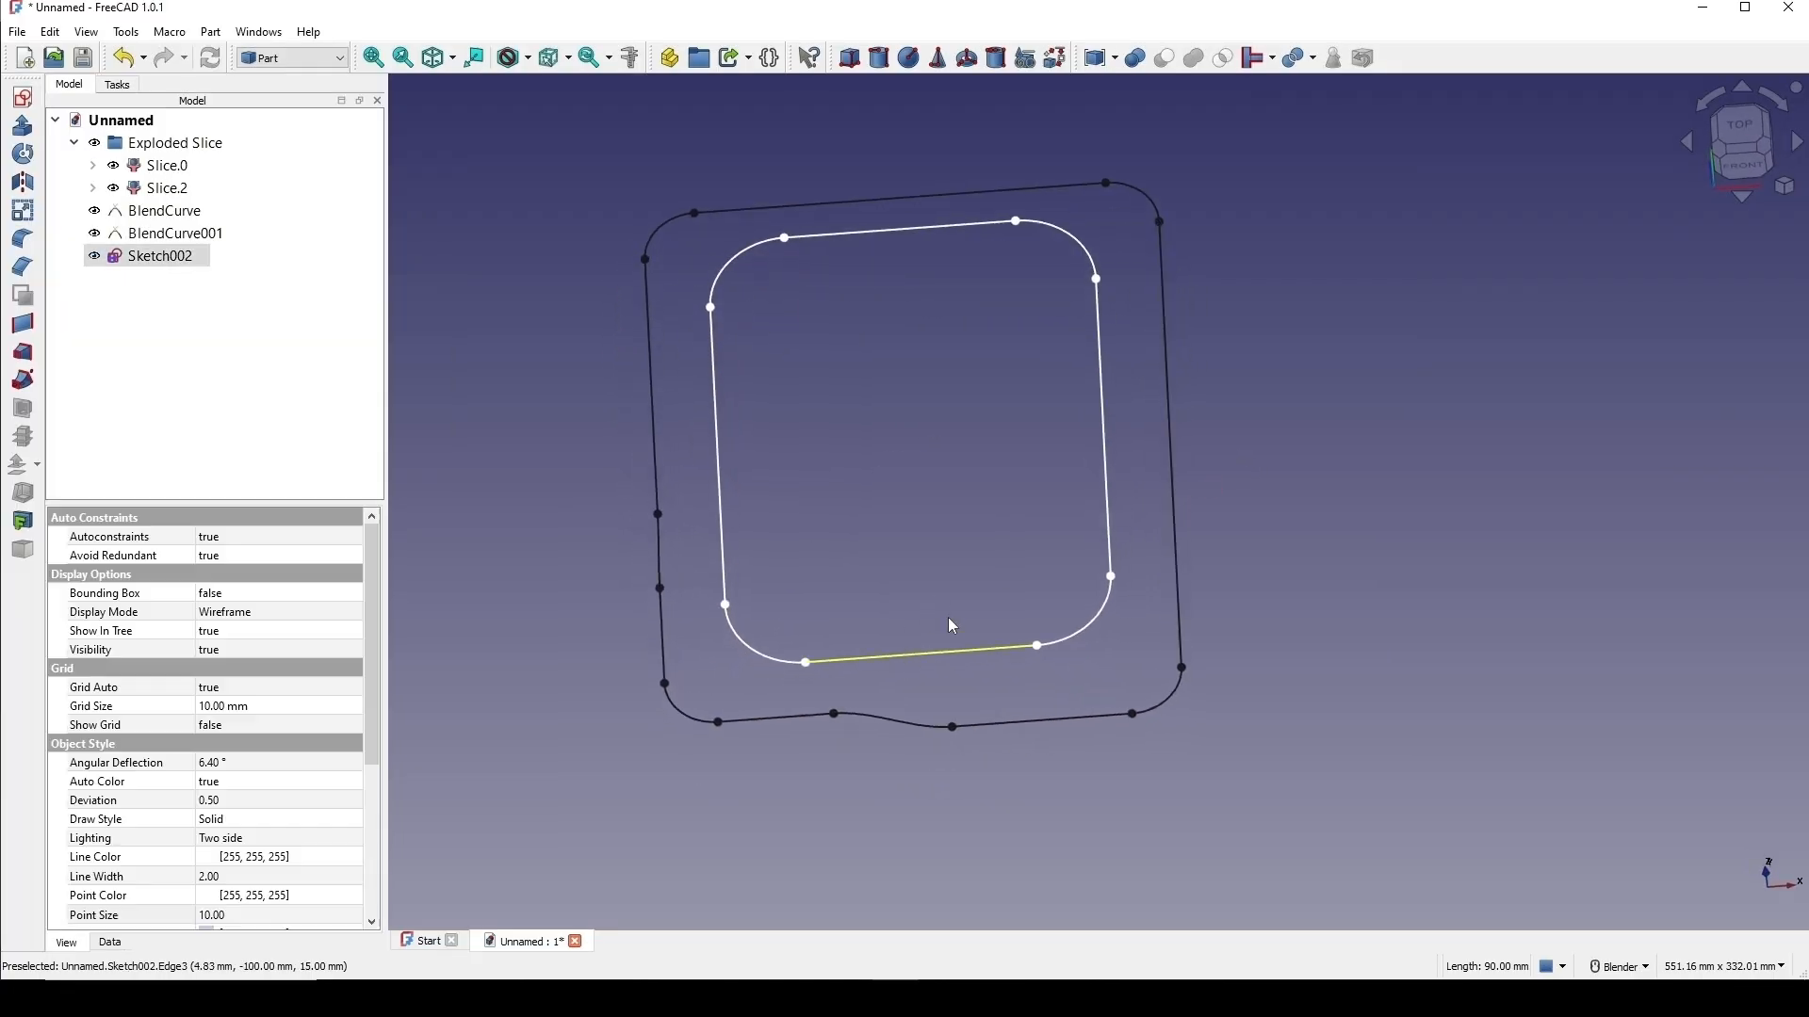
mouse_move(948, 618)
middle_mouse_down()
mouse_move(884, 572)
mouse_move(947, 460)
mouse_move(843, 473)
middle_mouse_up()
left_click(899, 453)
middle_click_drag(946, 432, 976, 417, "shift")
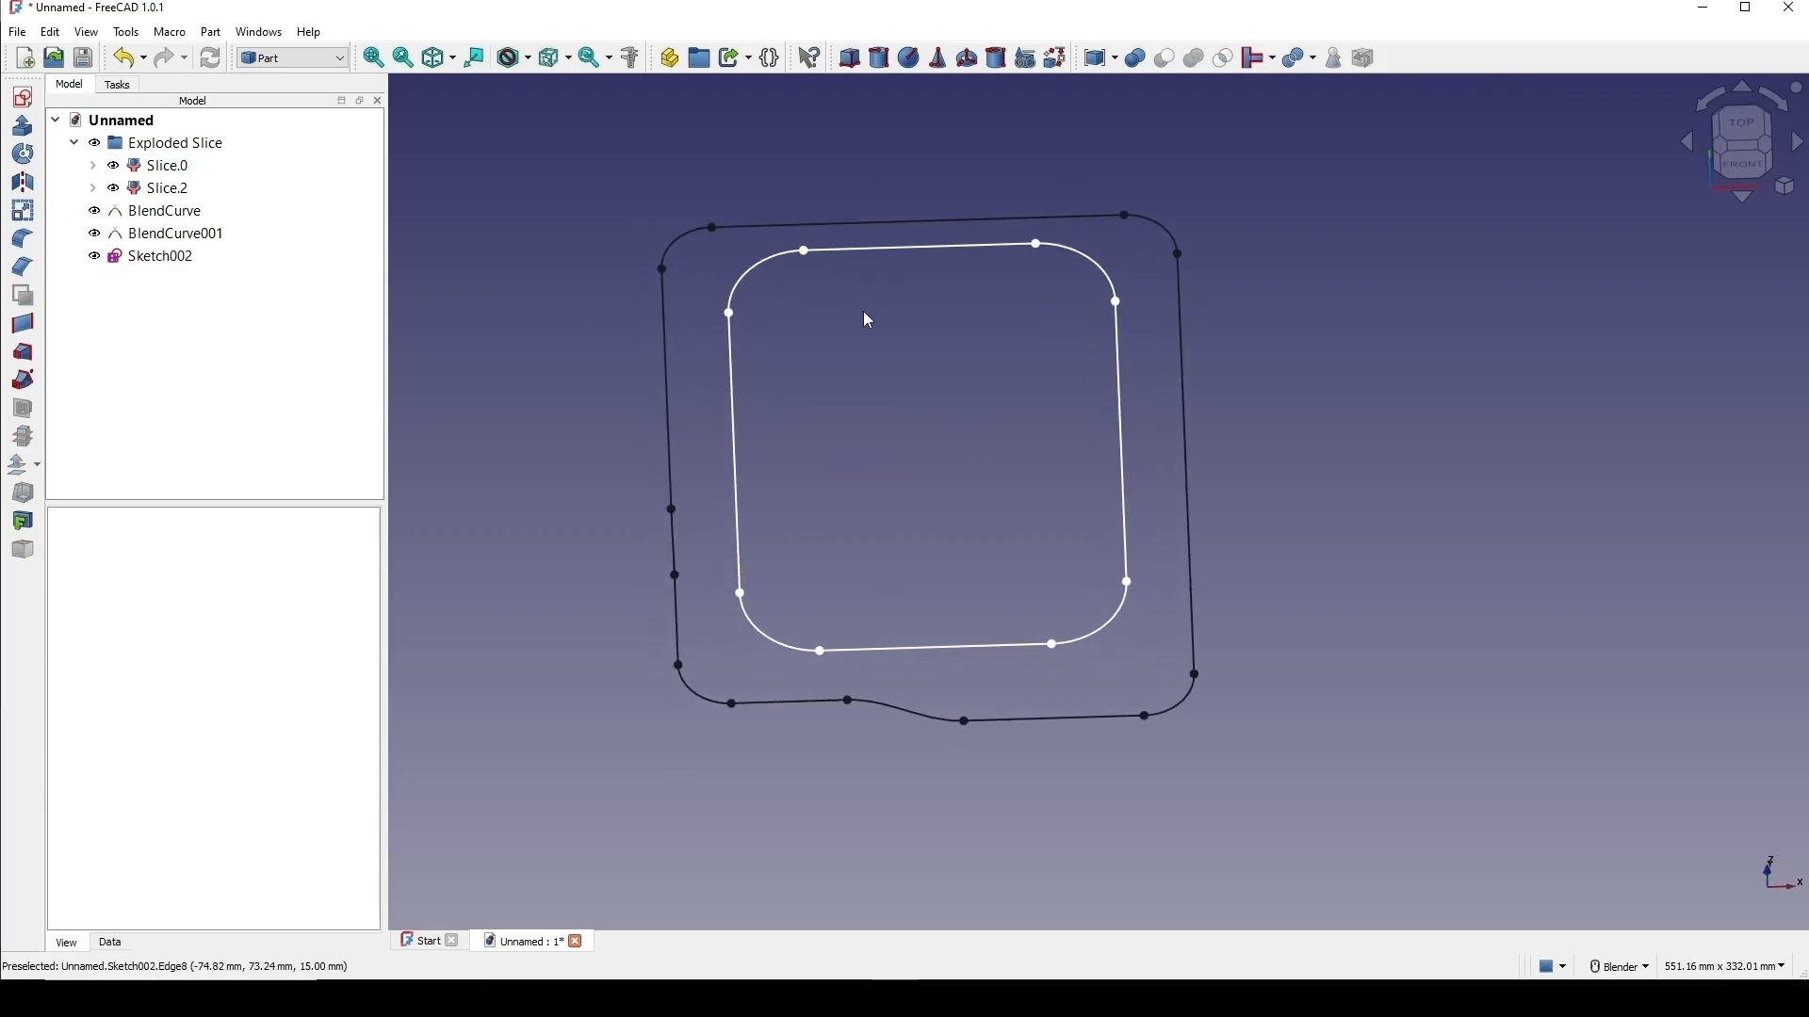
left_click(29, 113)
mouse_move(951, 548)
left_mouse_down()
mouse_move(799, 556)
mouse_move(833, 550)
left_mouse_up()
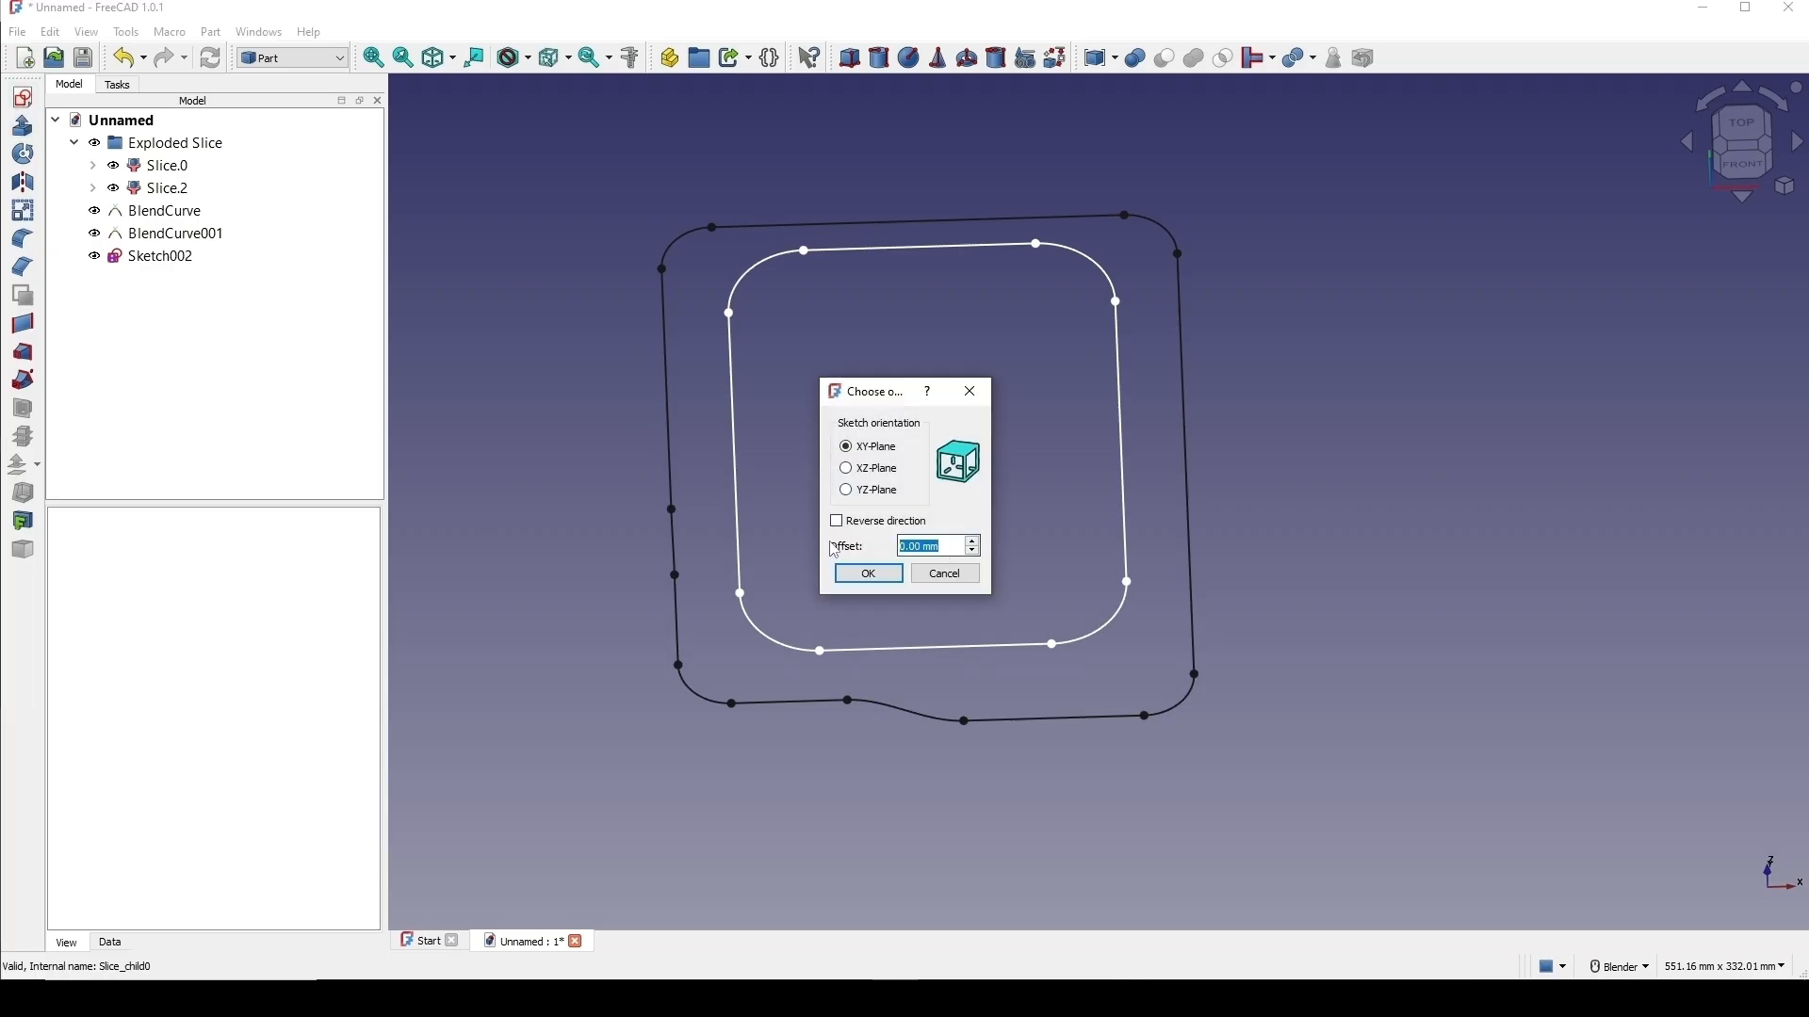
type("15")
left_click(894, 576)
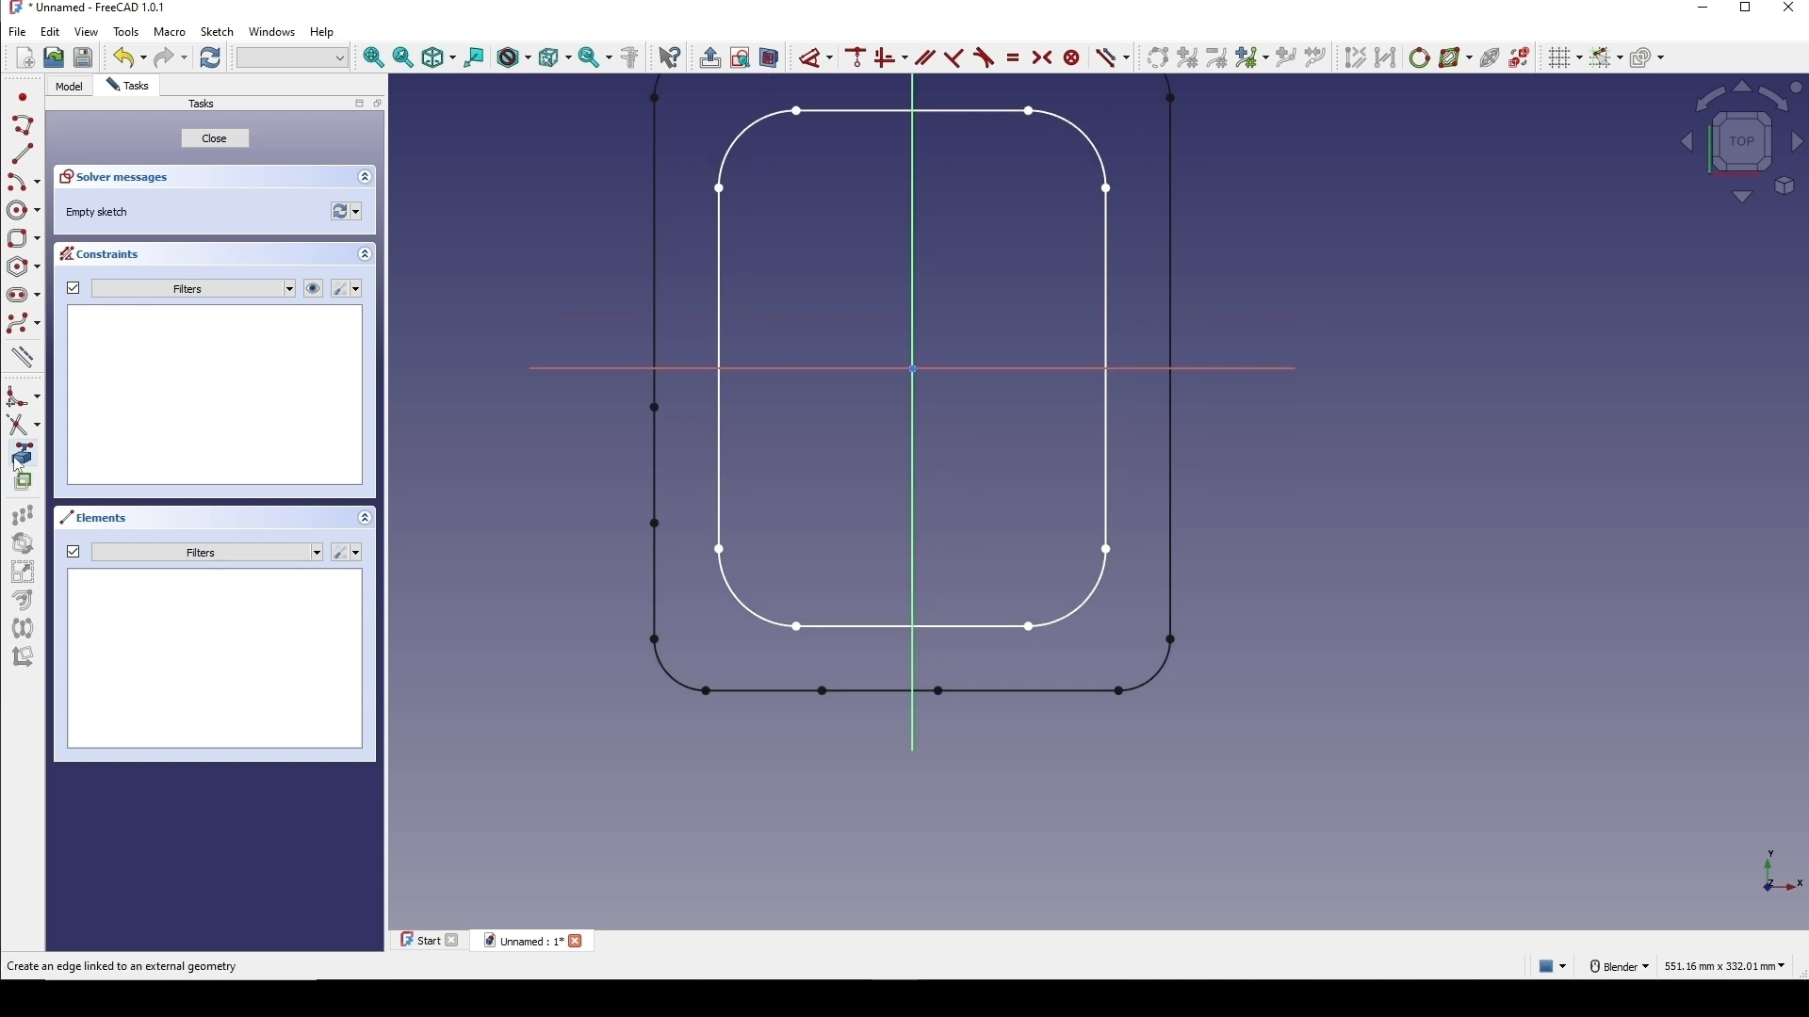
Link the raised corner's front straight edge and the outer outline's long left straight edge as external geometry in the sketch.
left_click(21, 460)
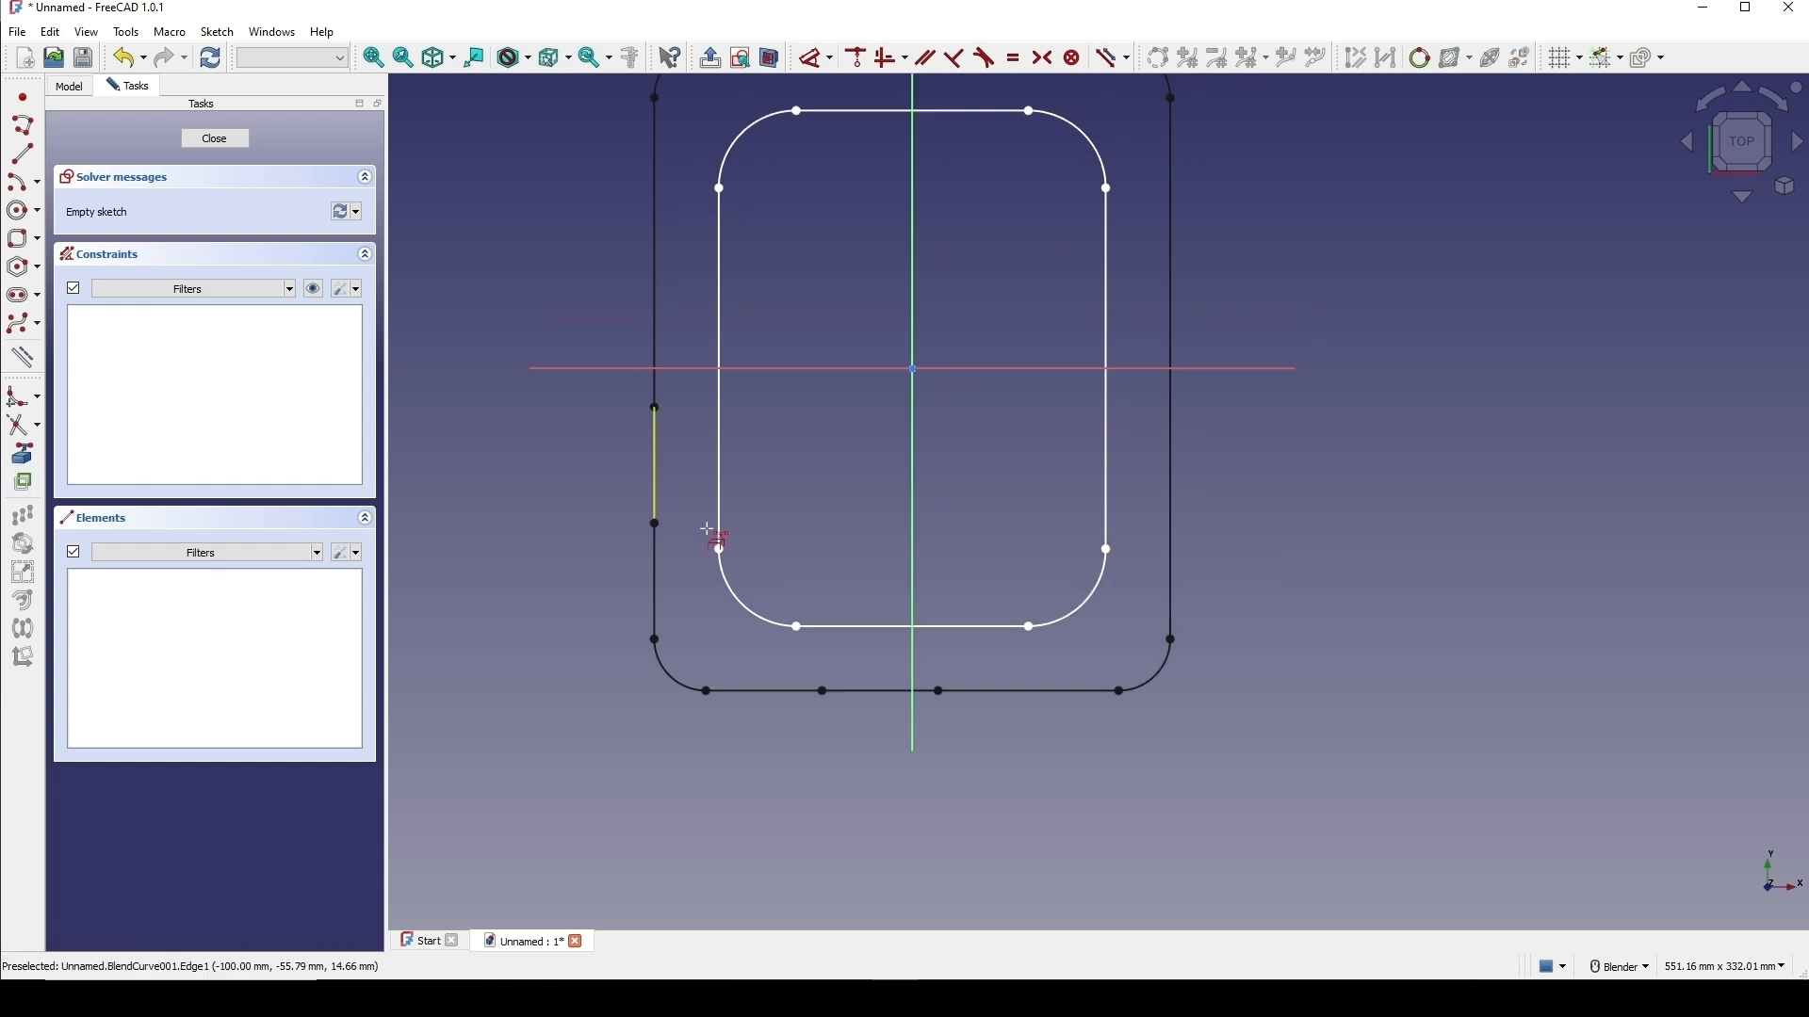
left_click(789, 693)
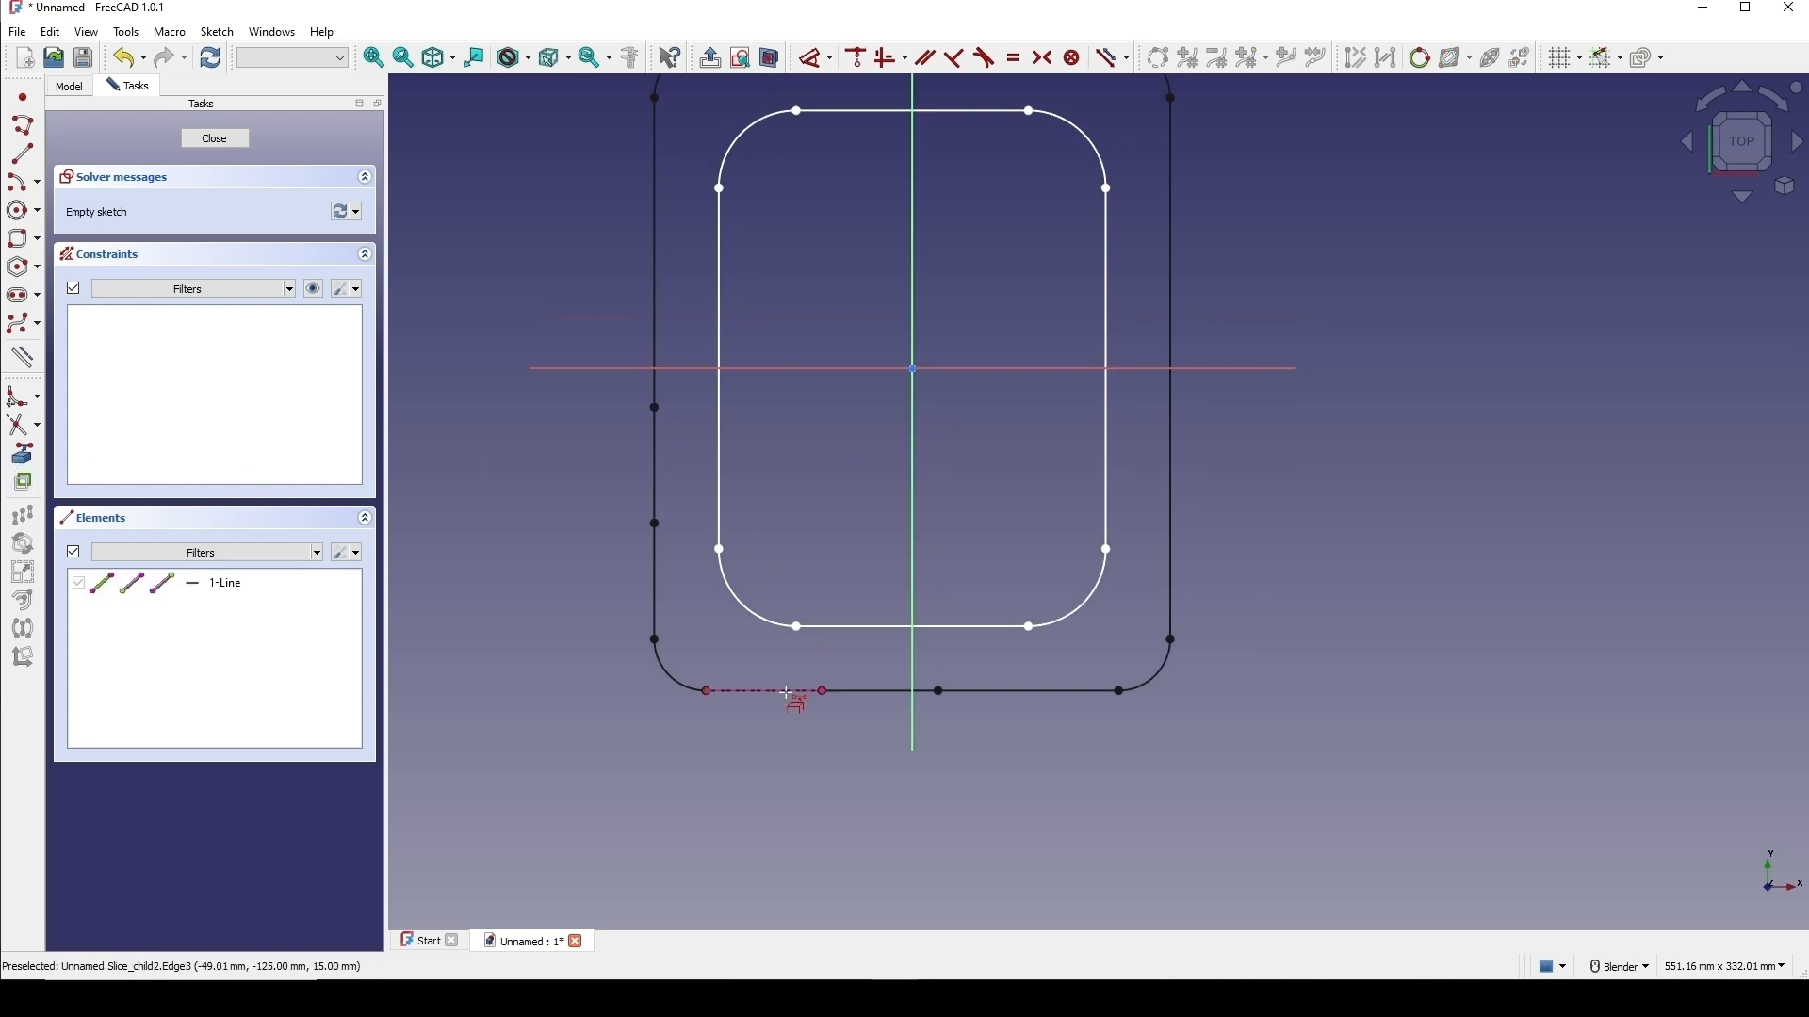
left_click(656, 309)
middle_click_drag(848, 436, 956, 358)
scroll(872, 529, "up", 2)
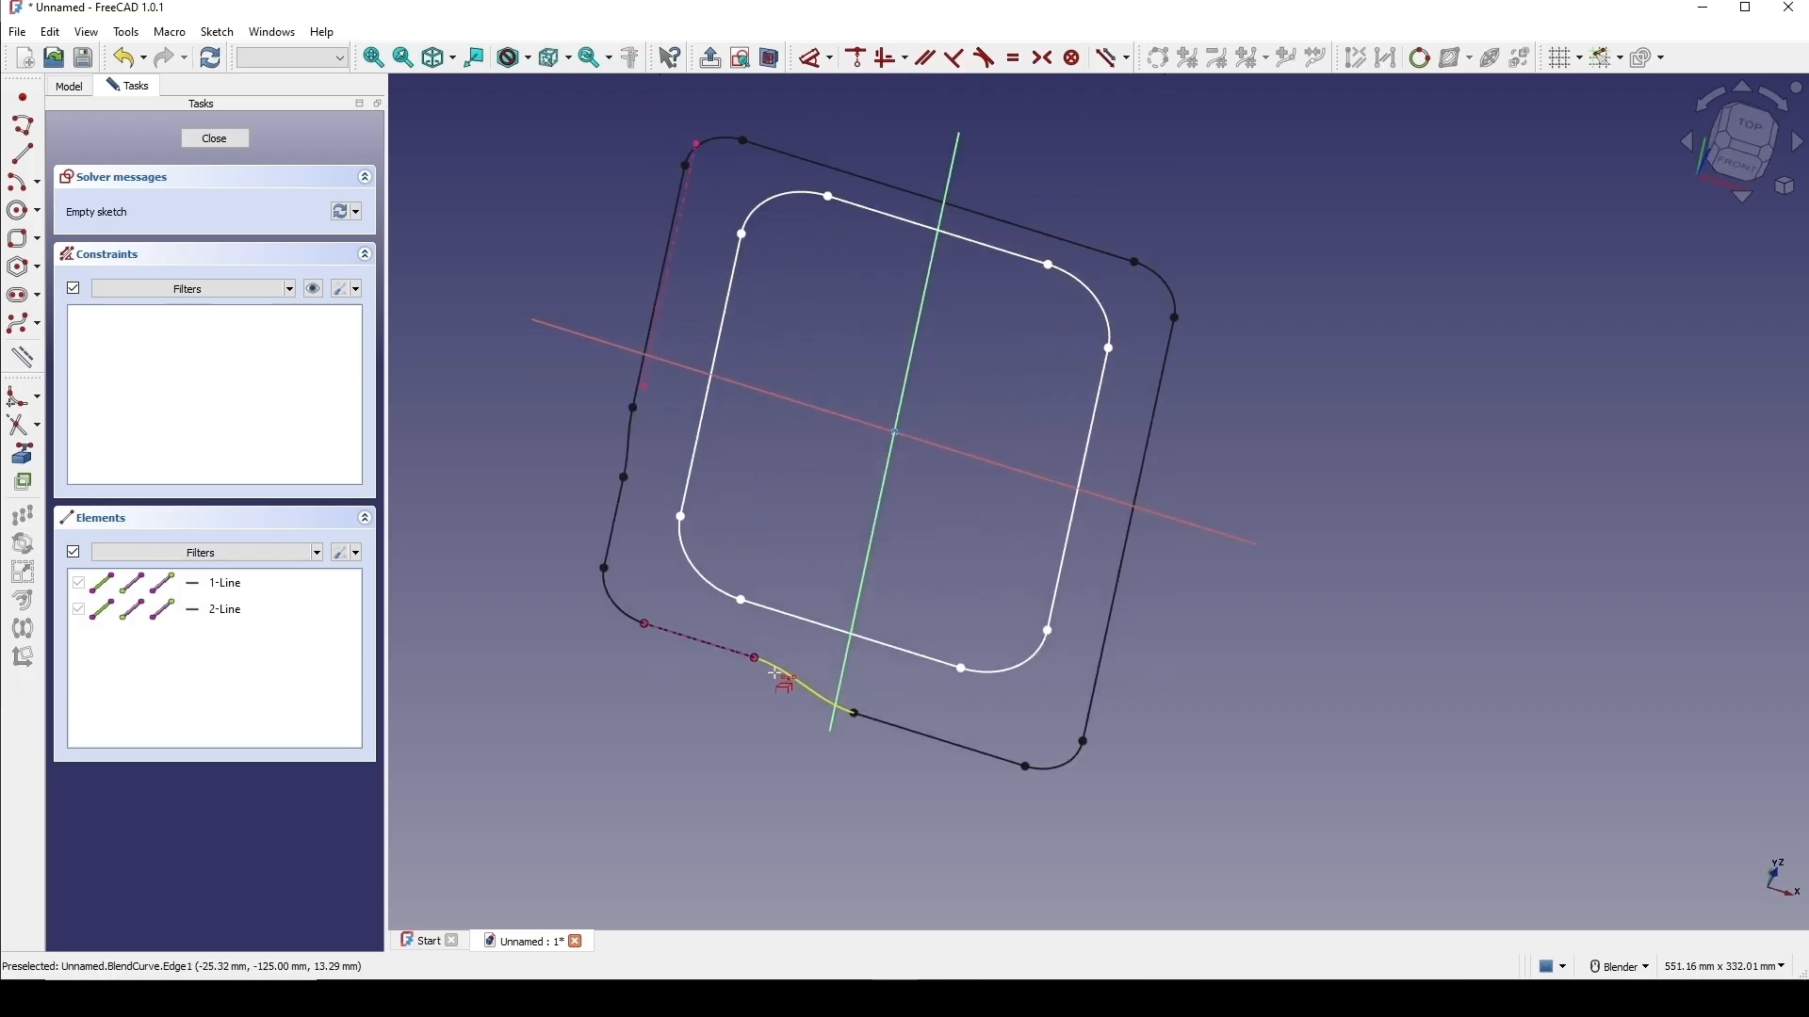
scroll(767, 662, "up", 1)
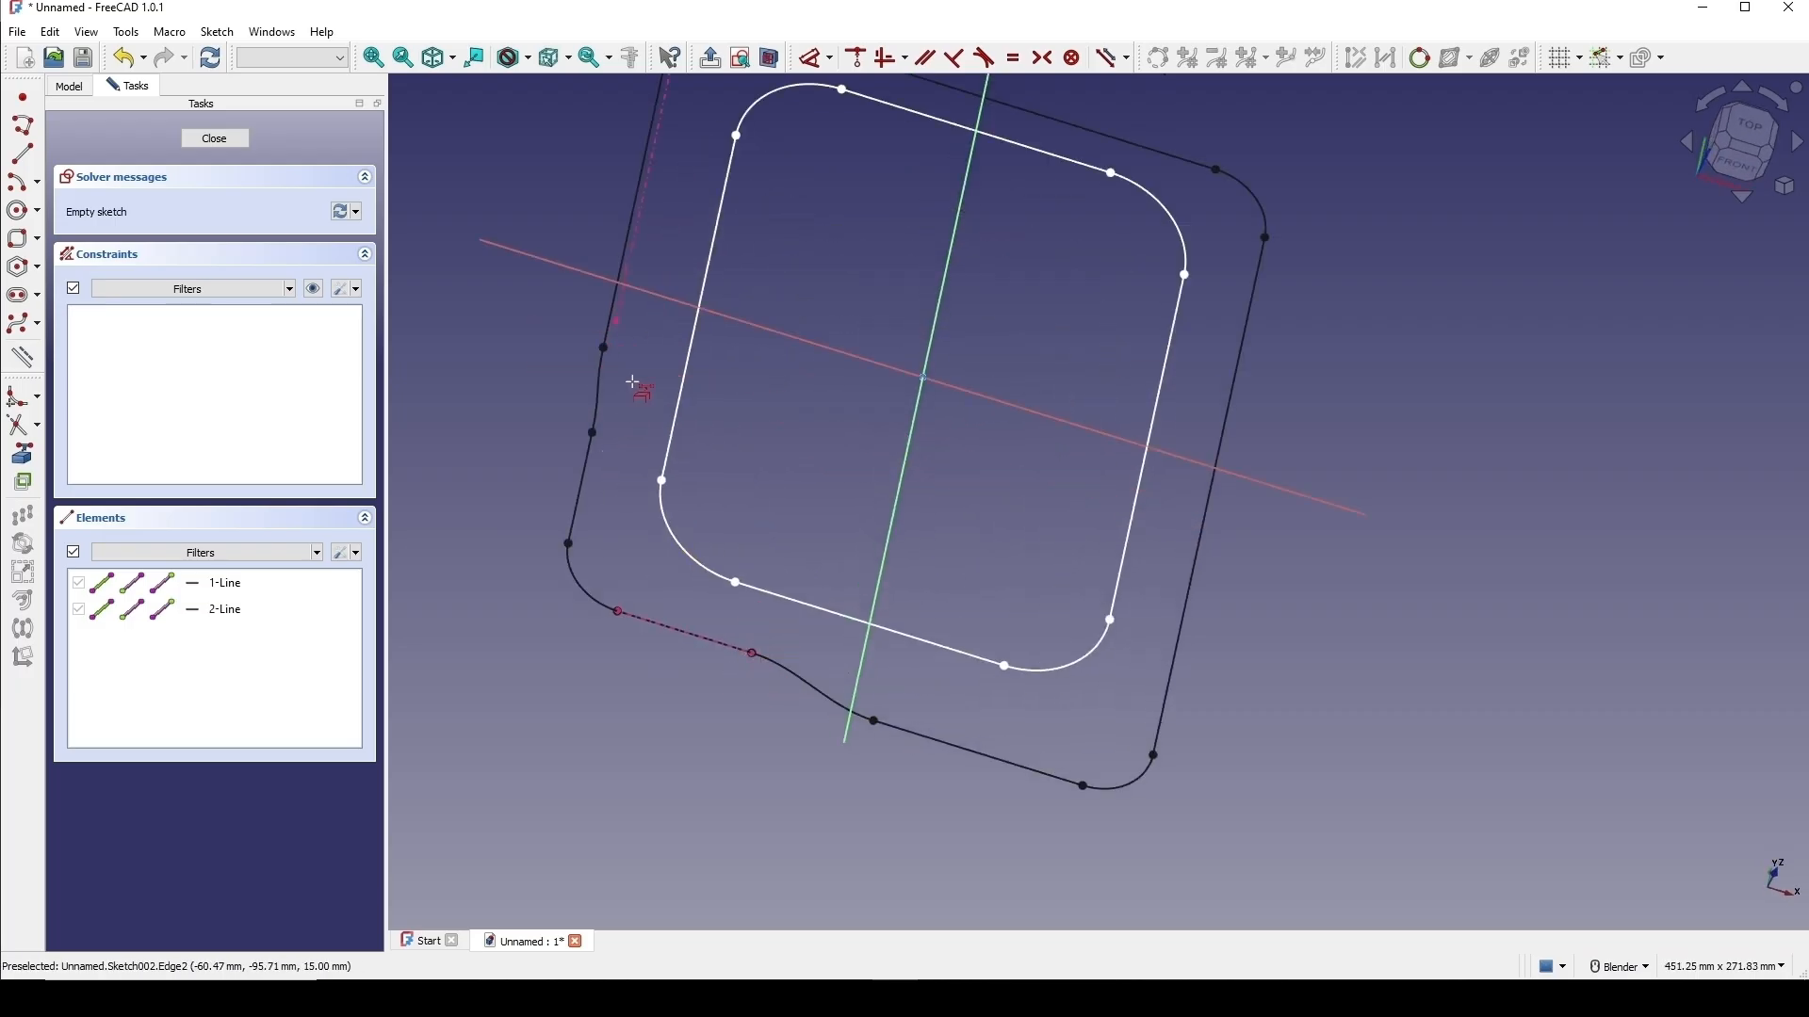
scroll(605, 345, "down", 3)
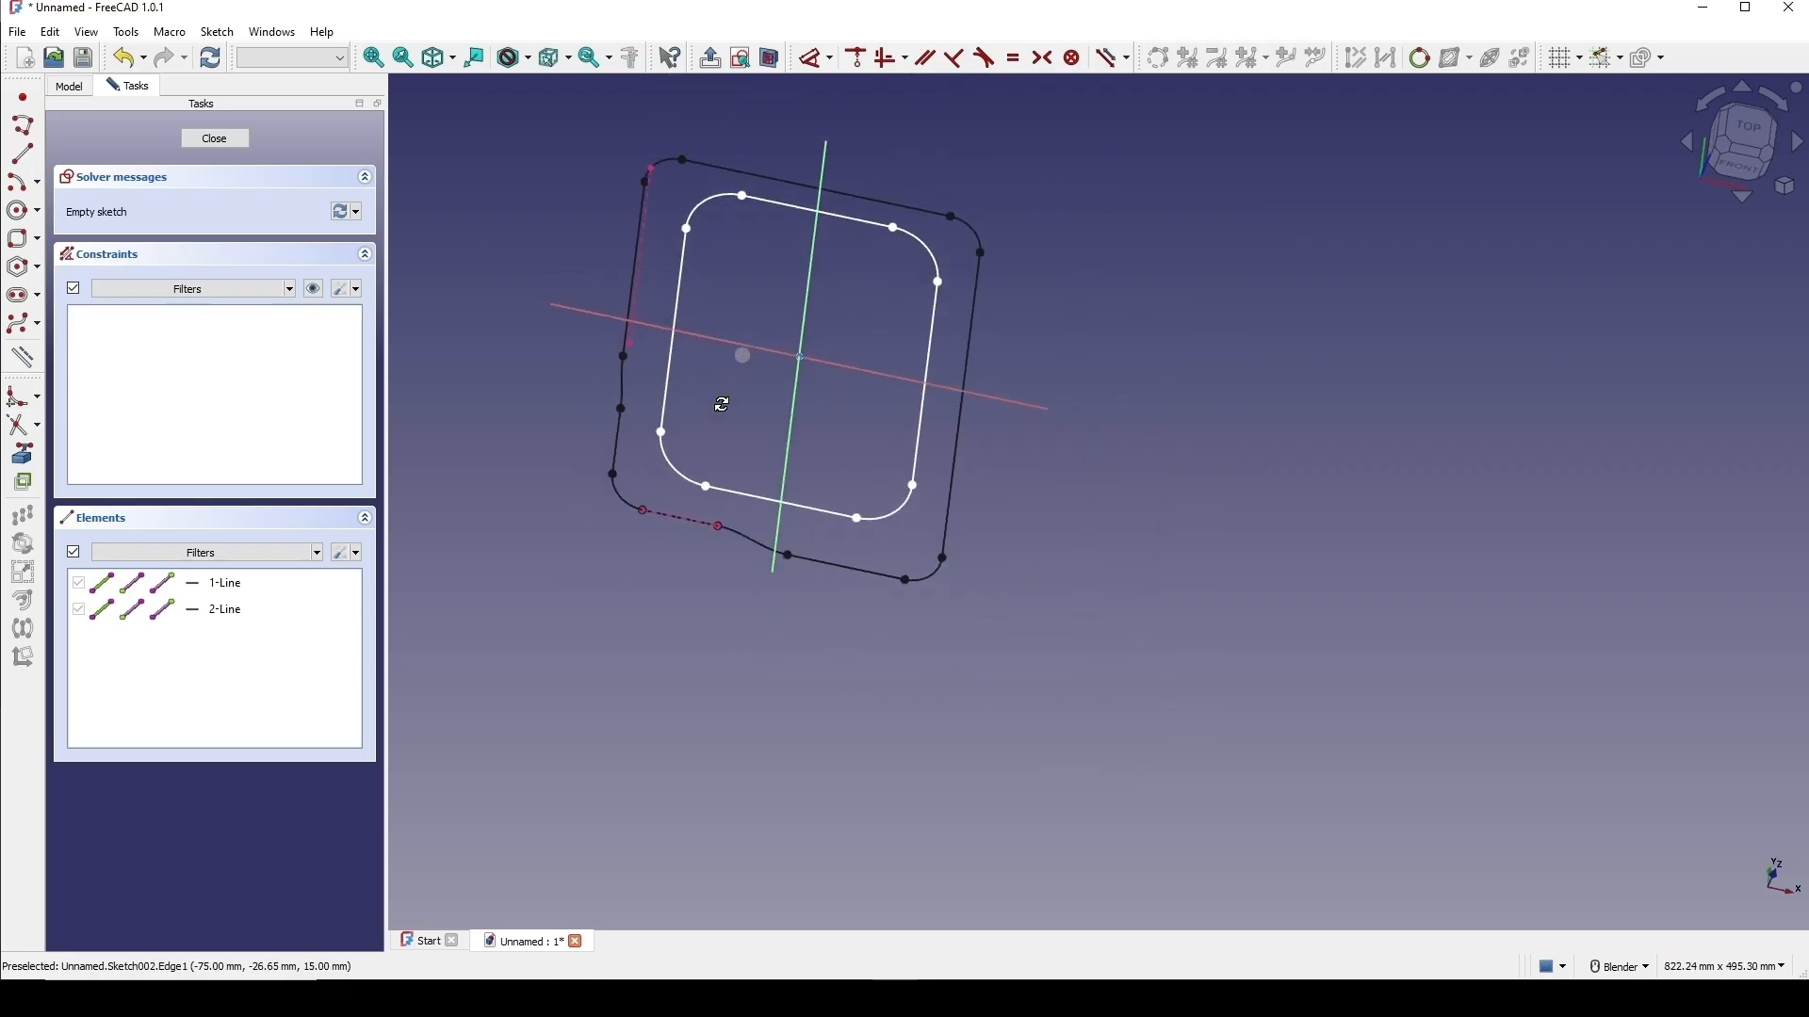
left_click(1767, 138)
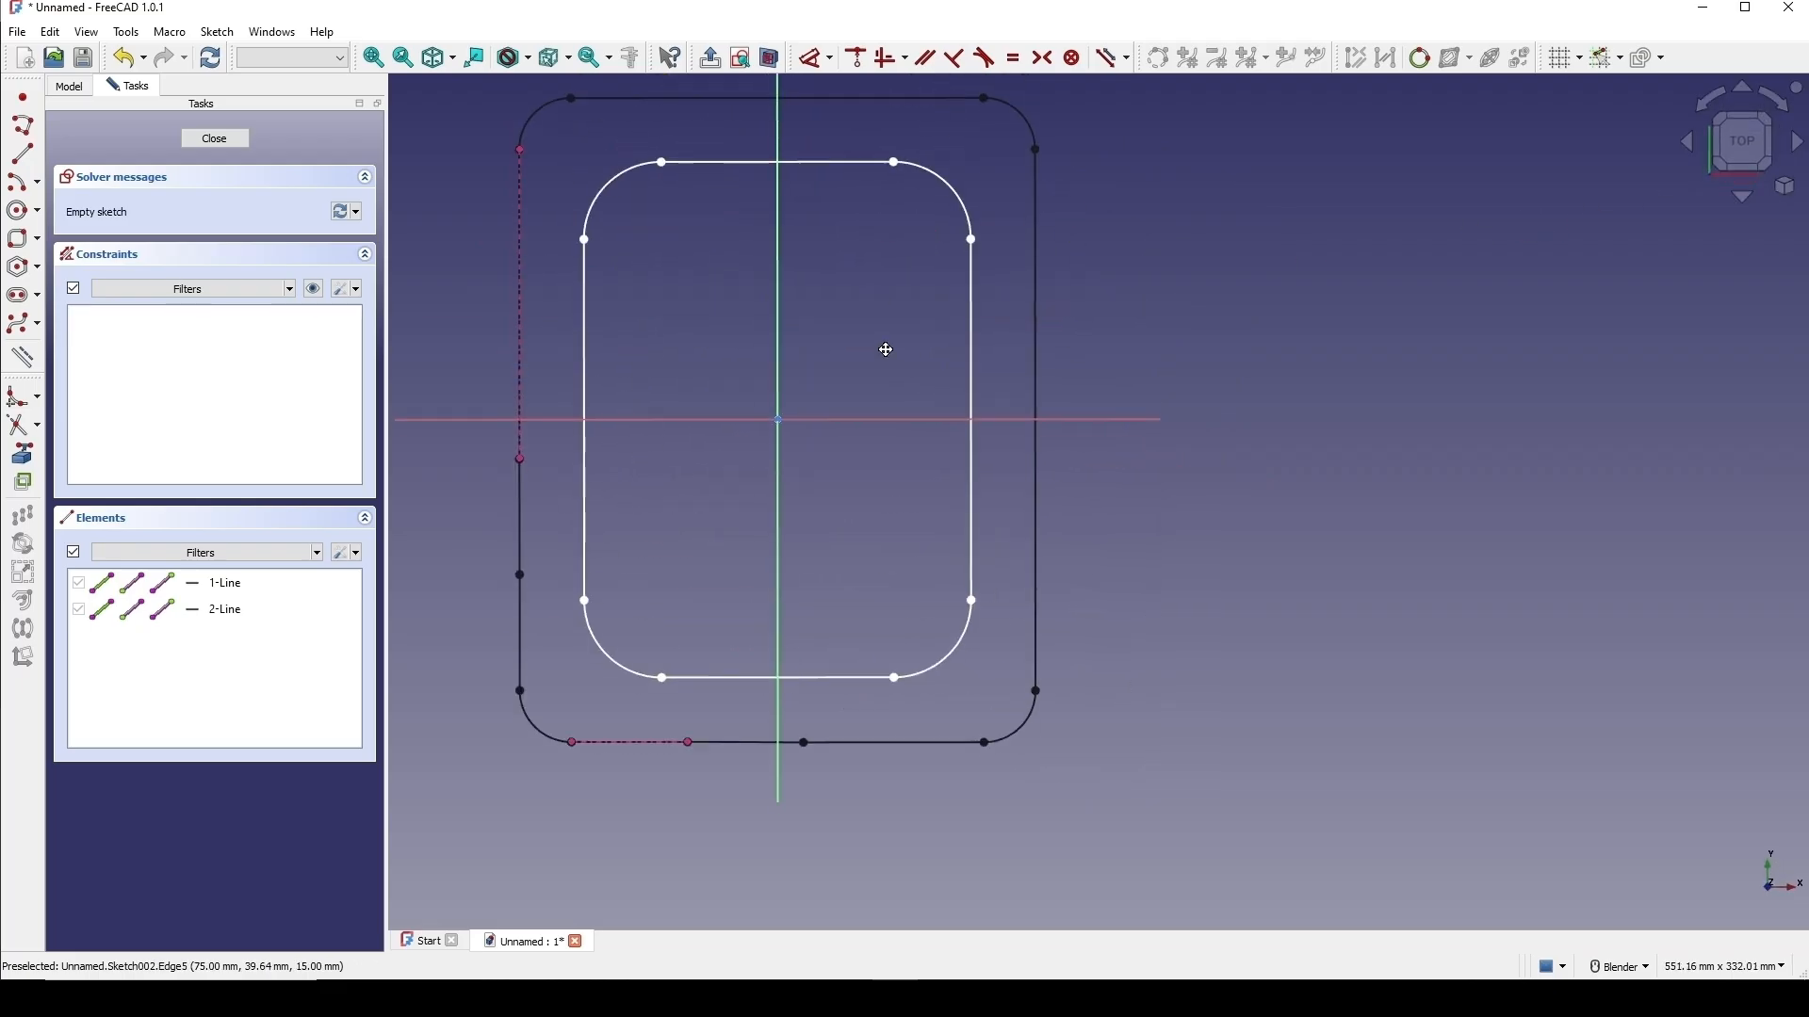
Draw two lines to the origin from the blend-curve ends of the linked left and front edges, and close the sketch.
left_click(23, 154)
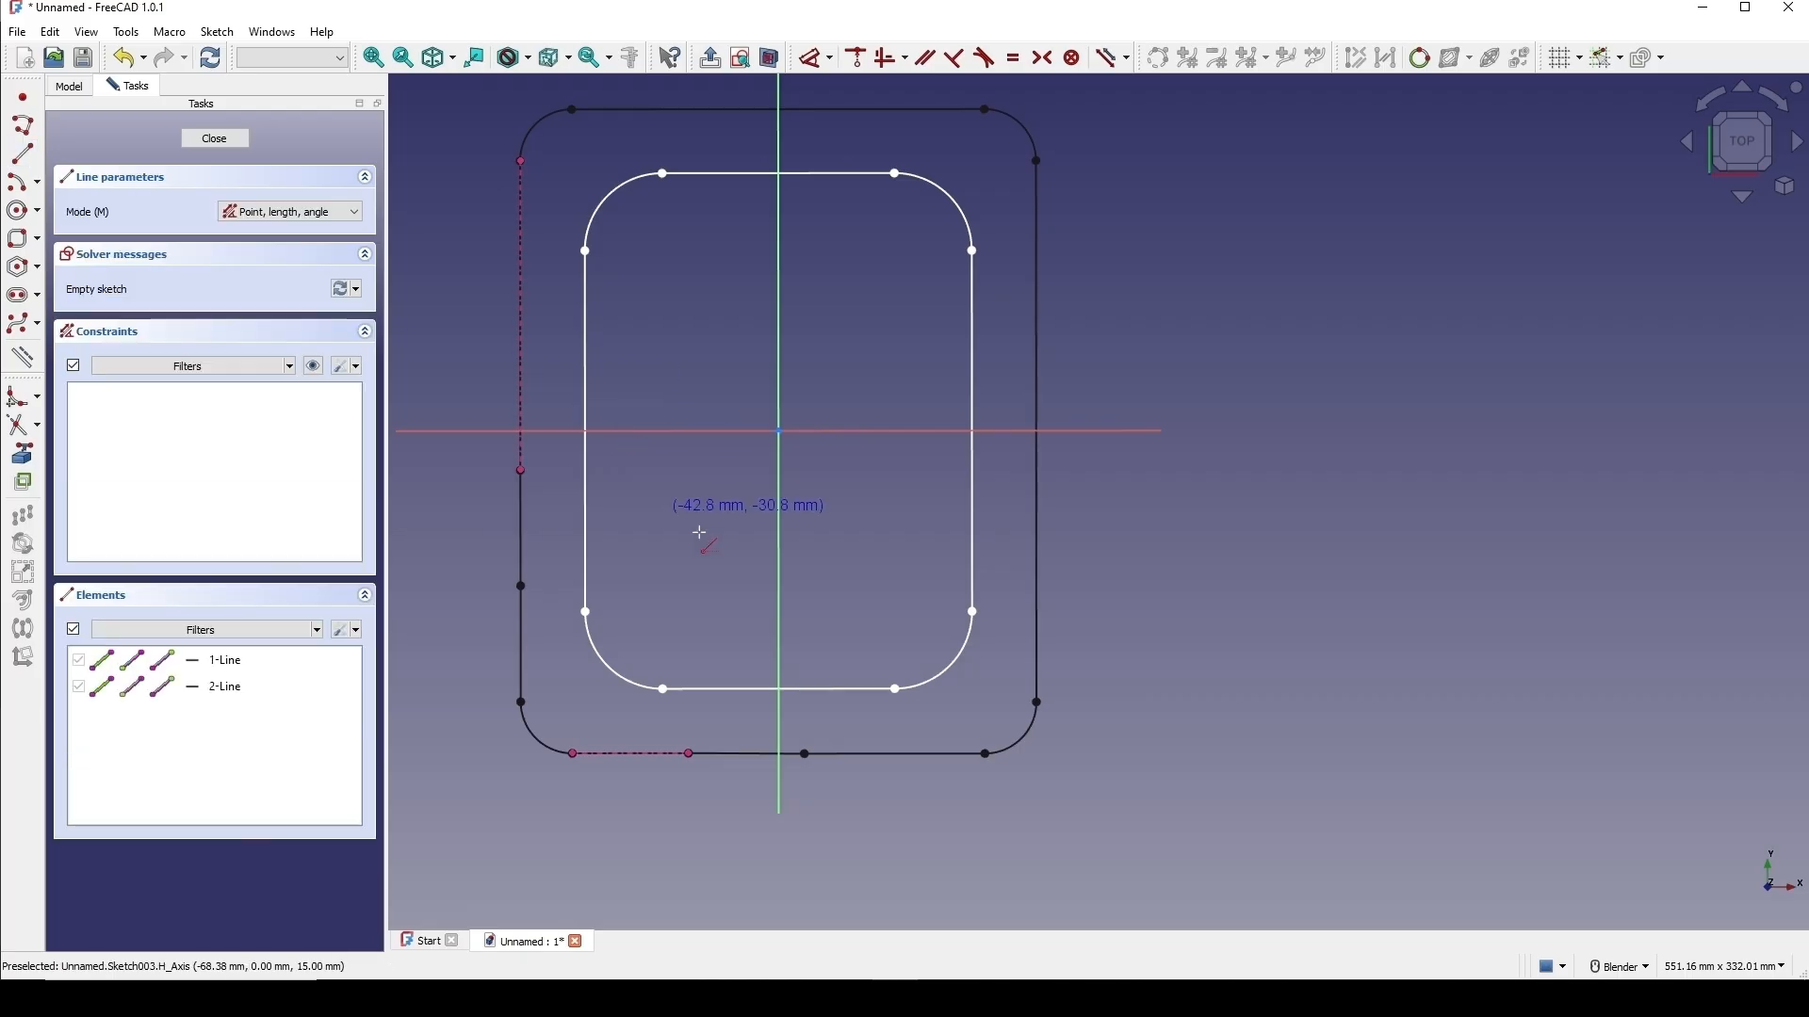
left_click(521, 471)
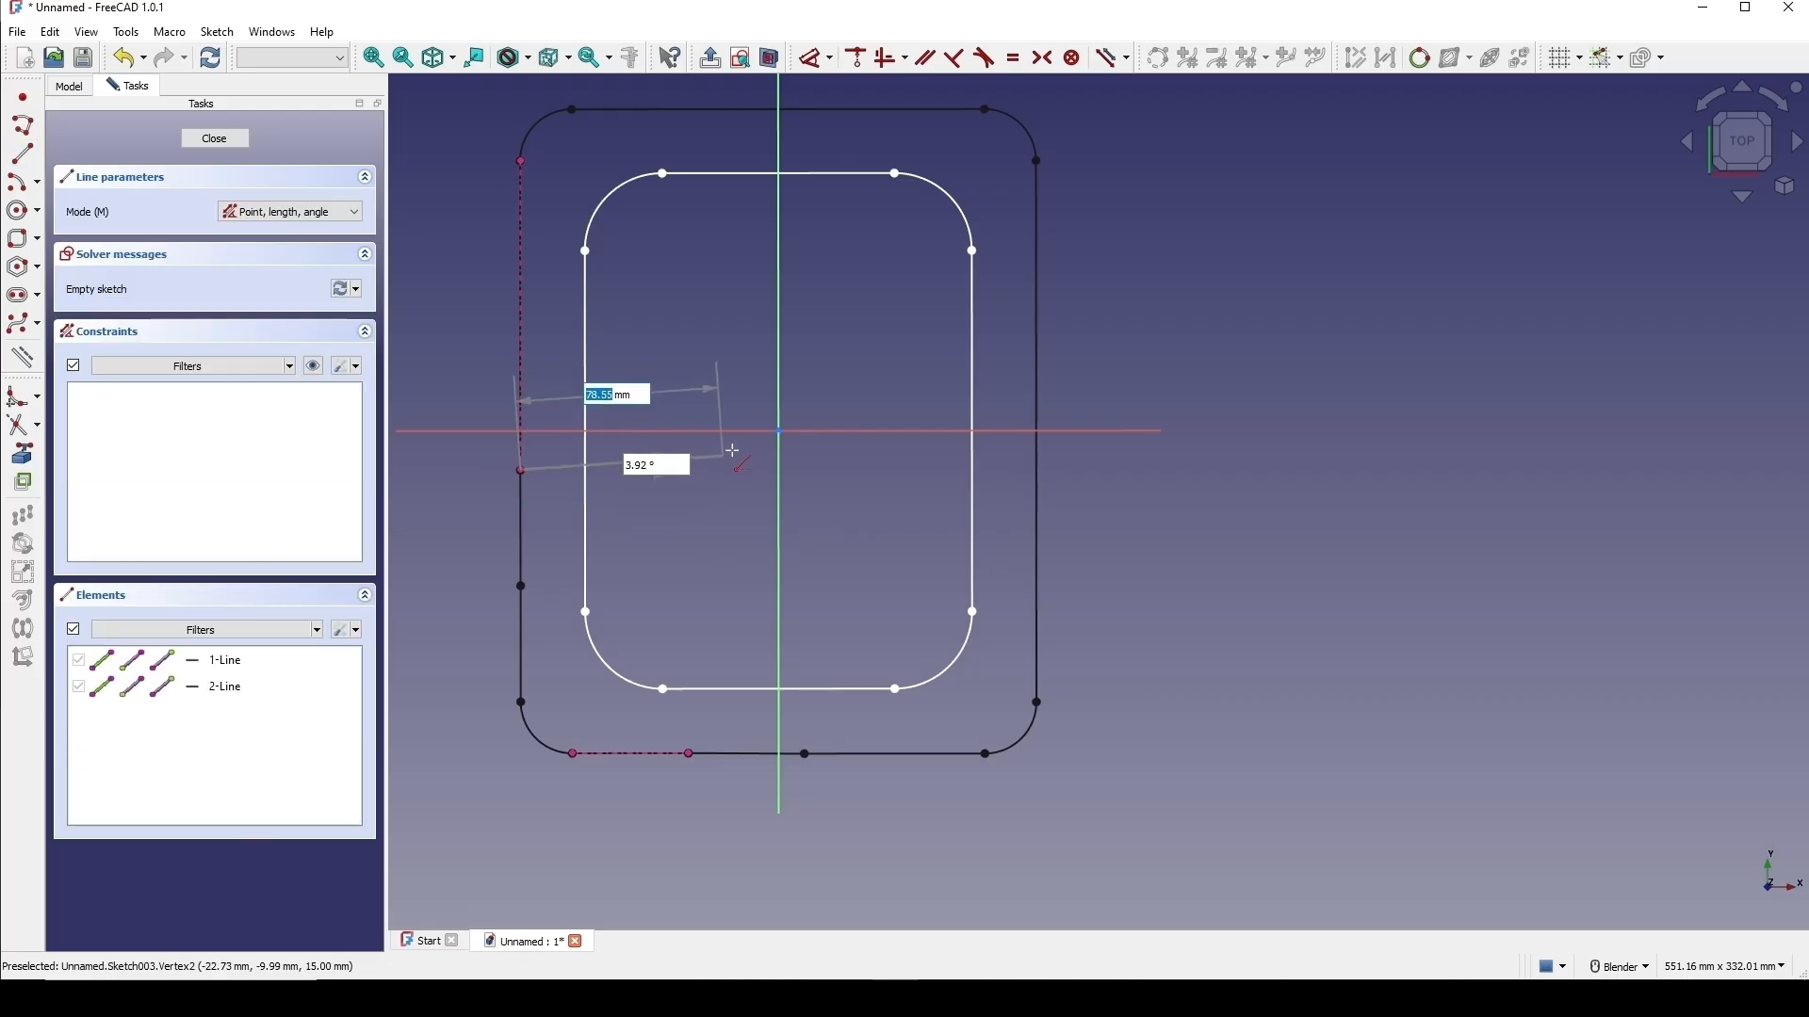
left_click(780, 432)
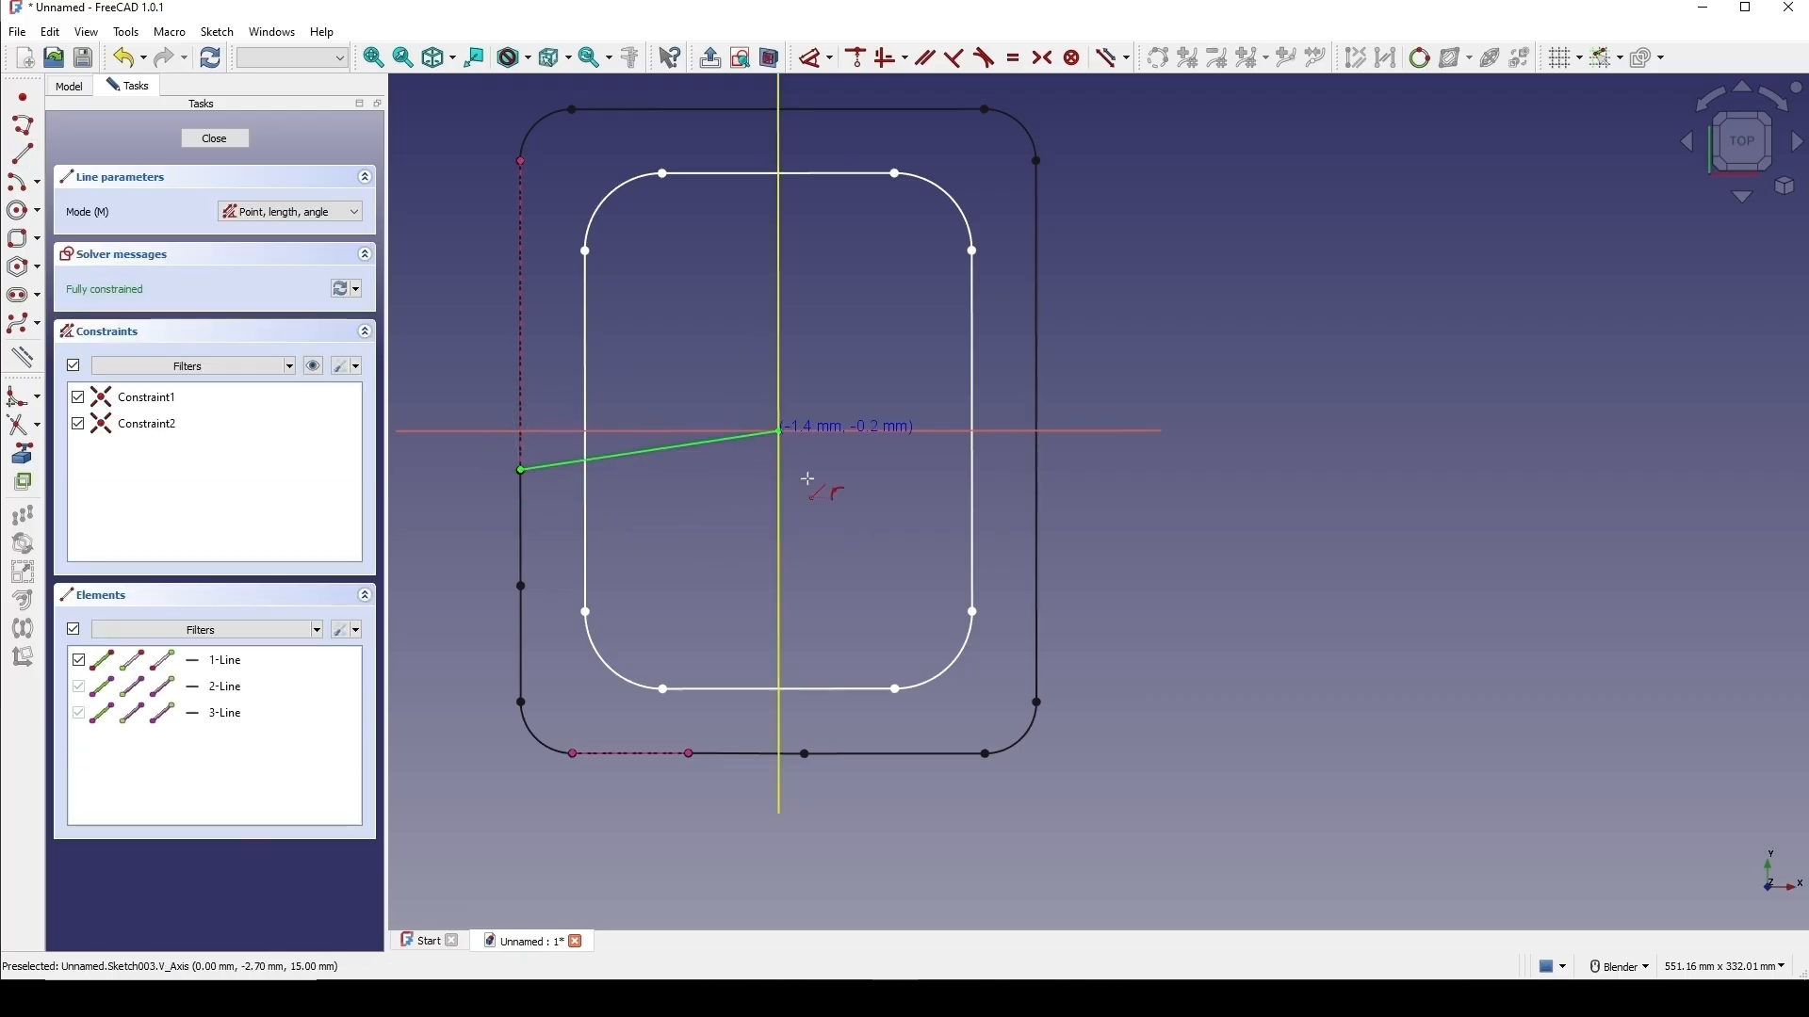
left_click(689, 753)
left_click(780, 431)
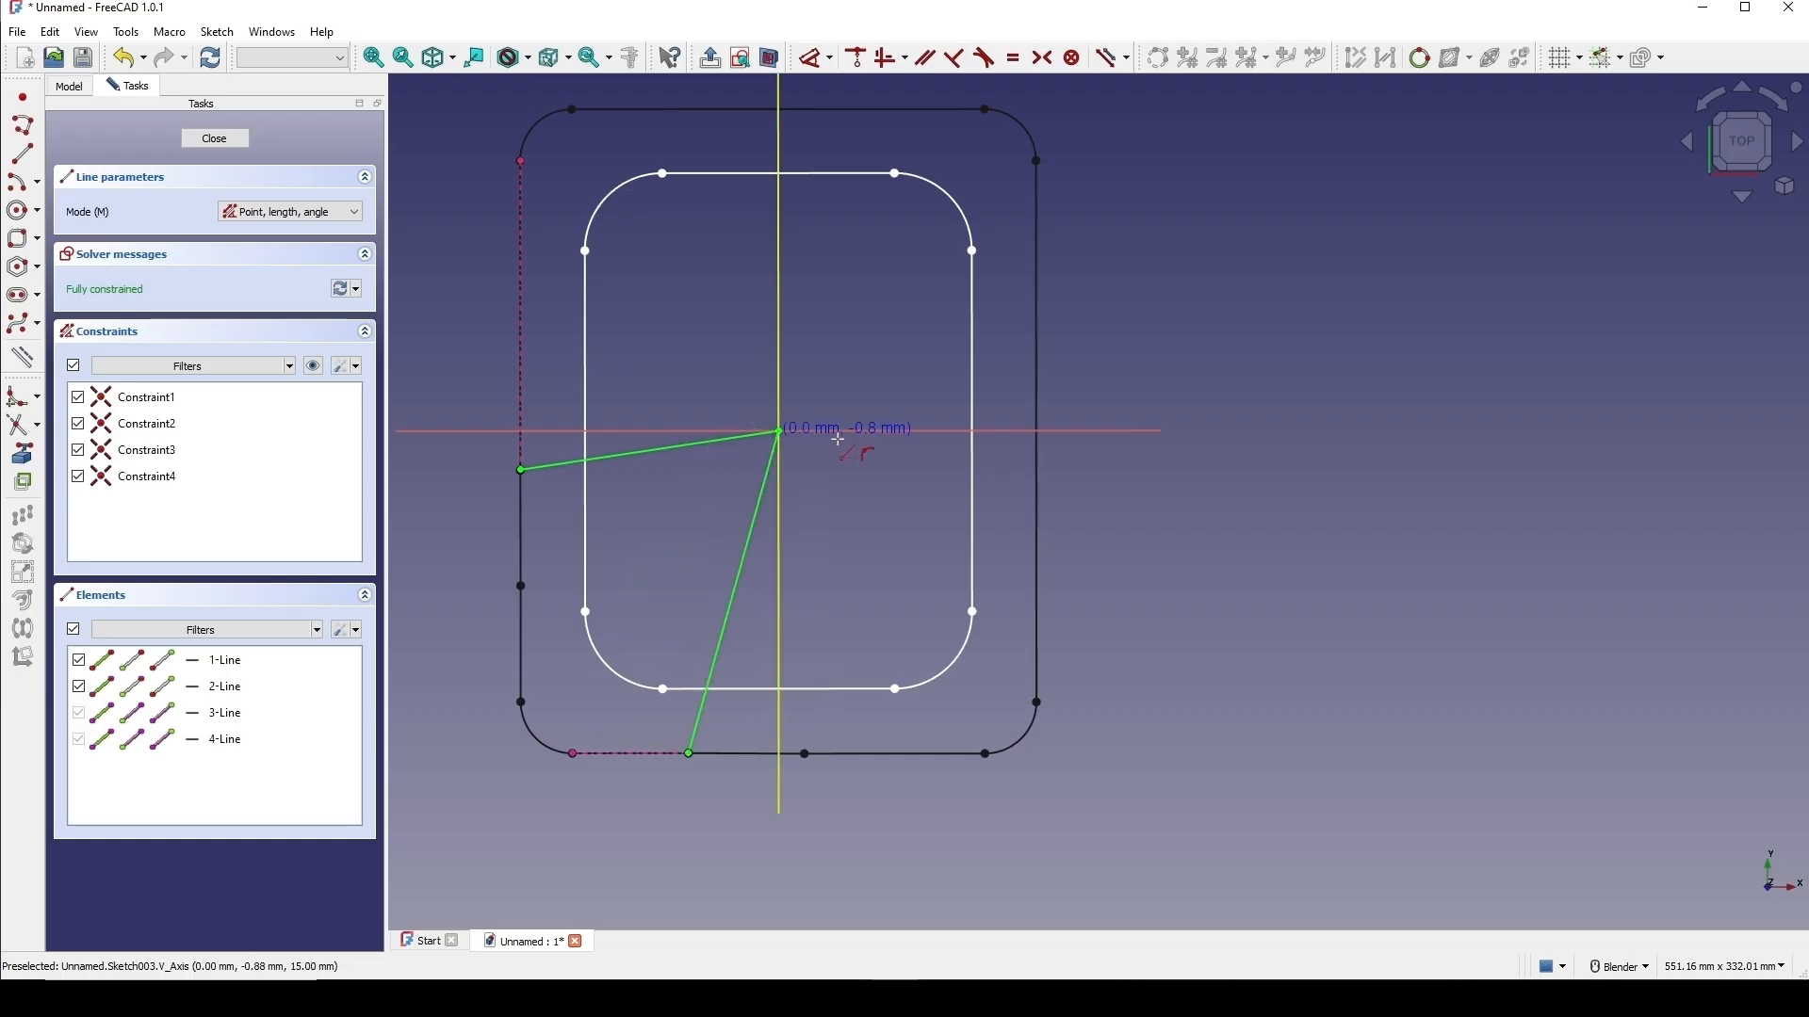
right_click(908, 449)
scroll(909, 449, "down", 2)
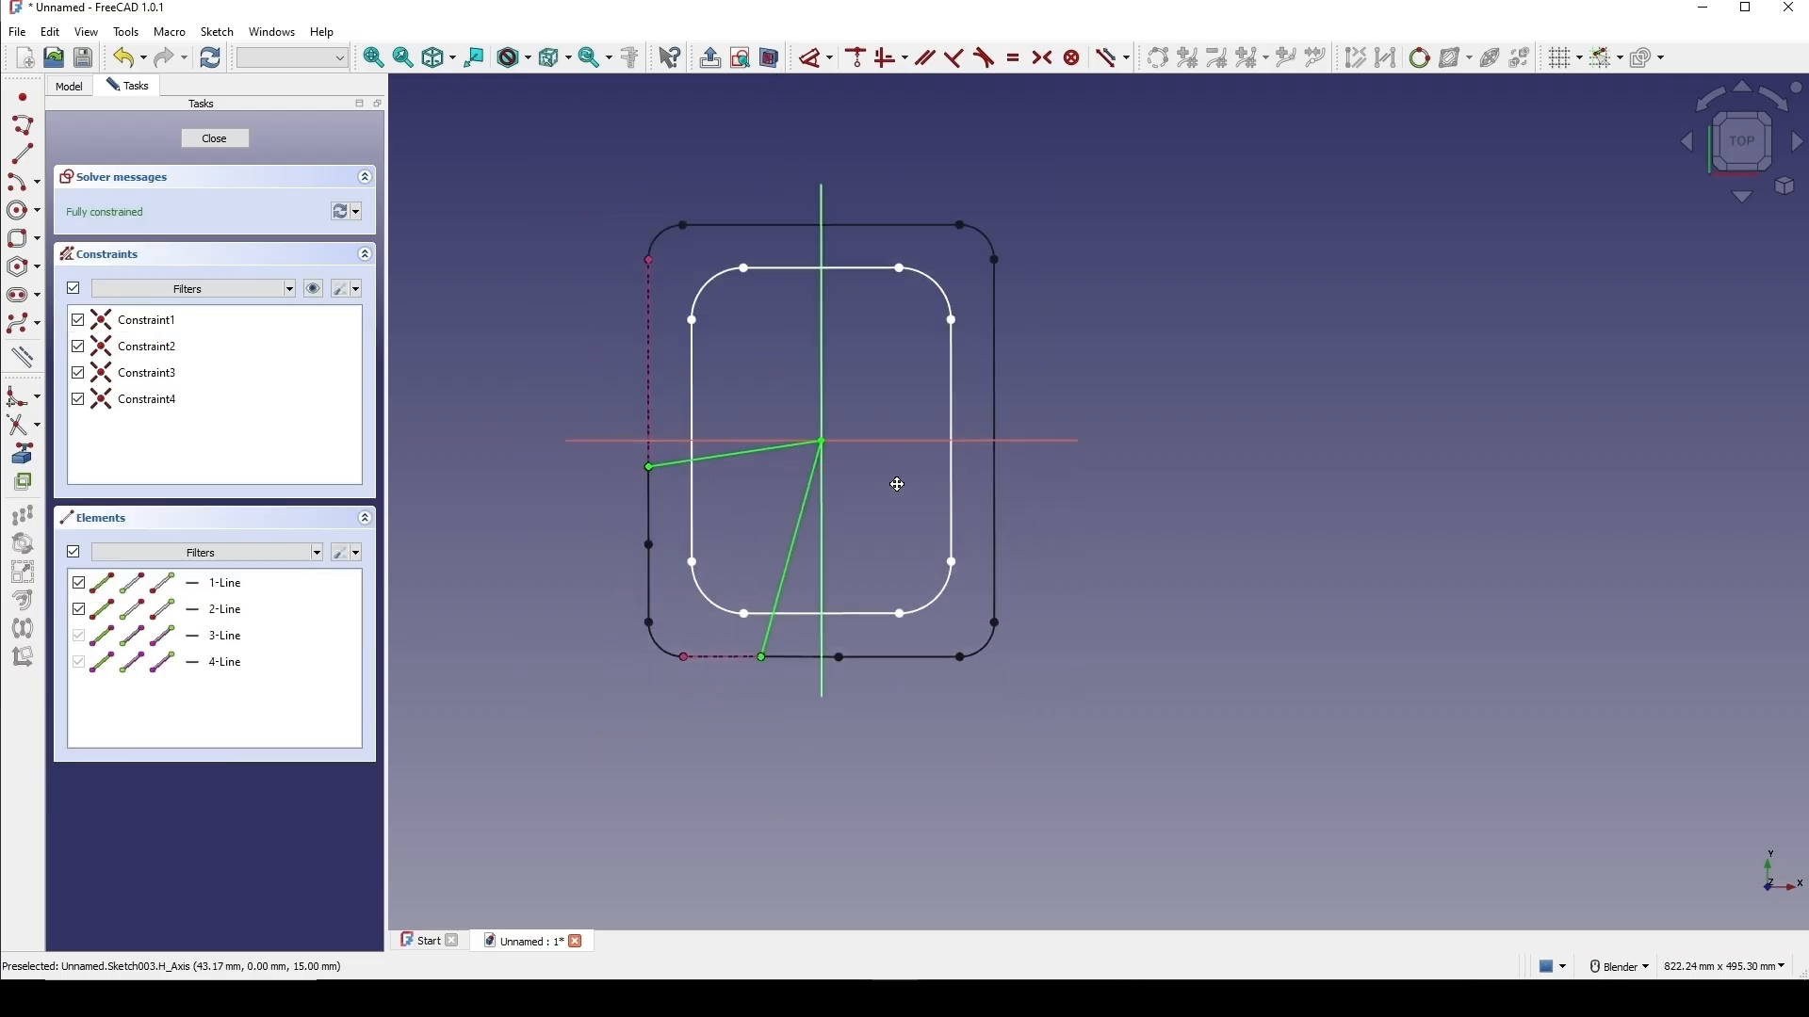
left_click(215, 138)
Slice the inner rounded rectangle sketch to a compound using the two-line sketch as the cutting tool.
mouse_move(976, 465)
middle_mouse_down()
mouse_move(1061, 417)
mouse_move(1029, 542)
middle_mouse_up()
left_click(1029, 542)
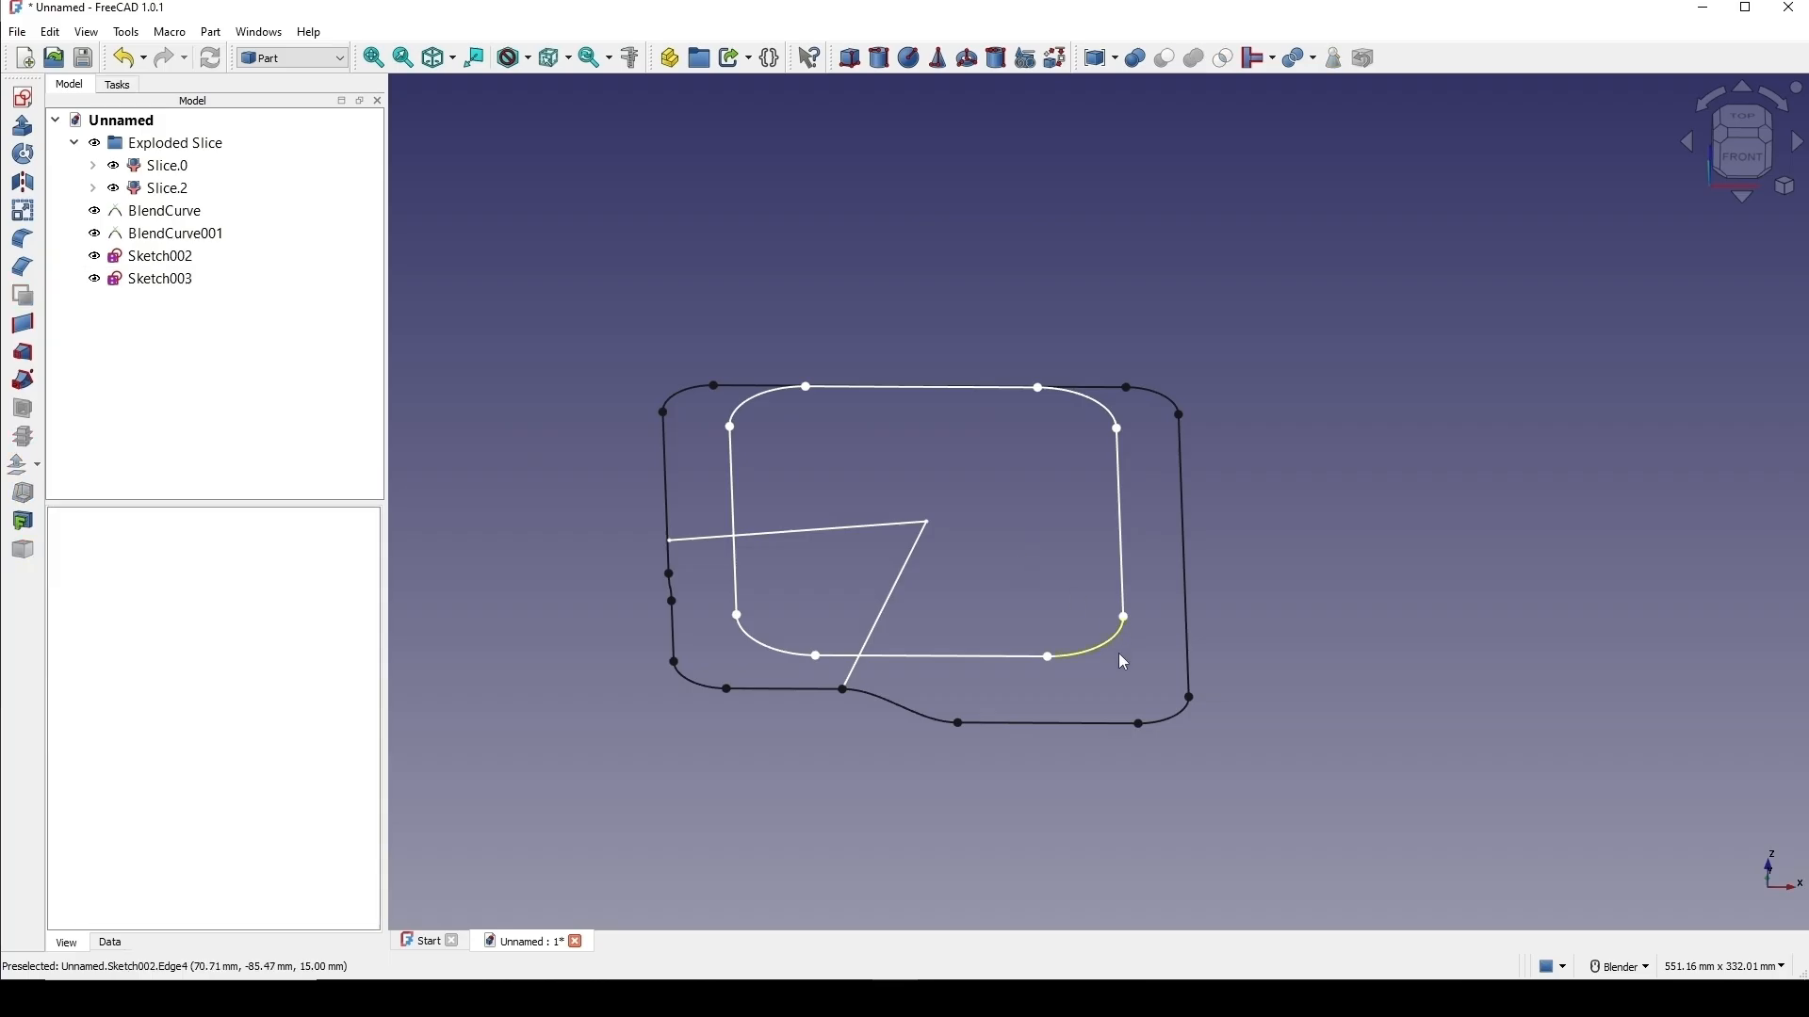
middle_click_drag(1078, 792, 1036, 806, "shift")
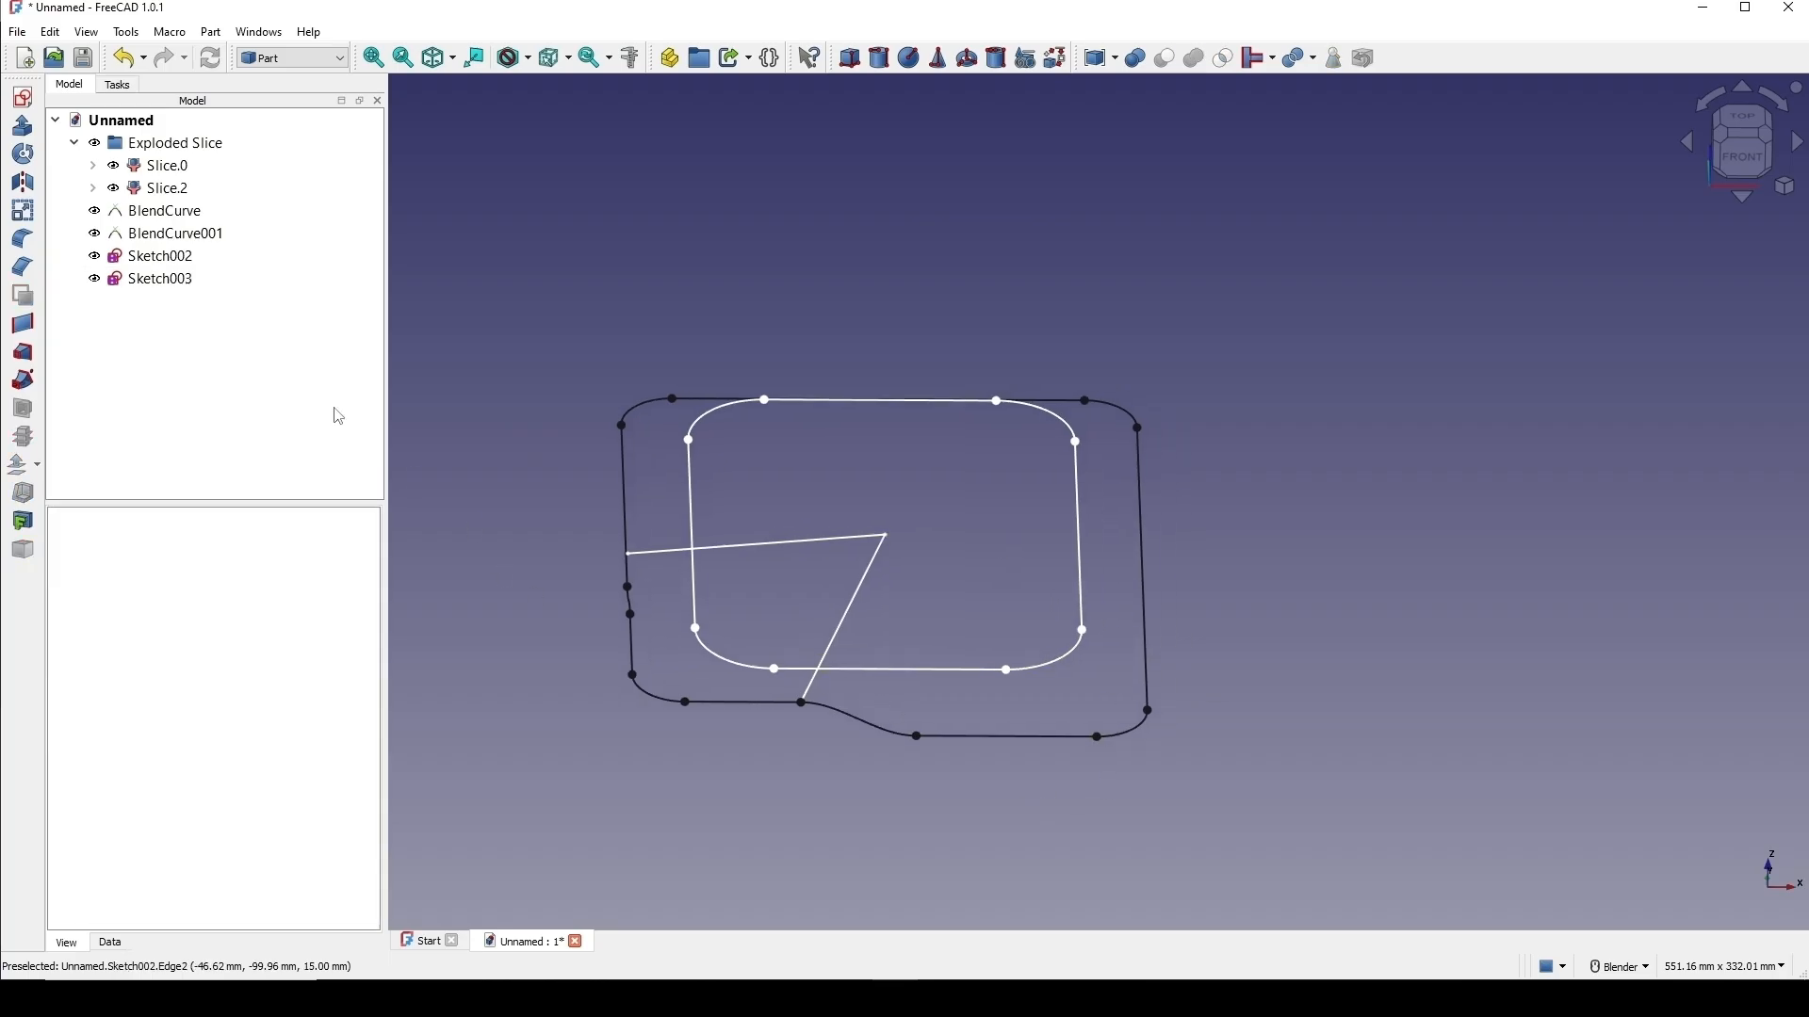
left_click(182, 260)
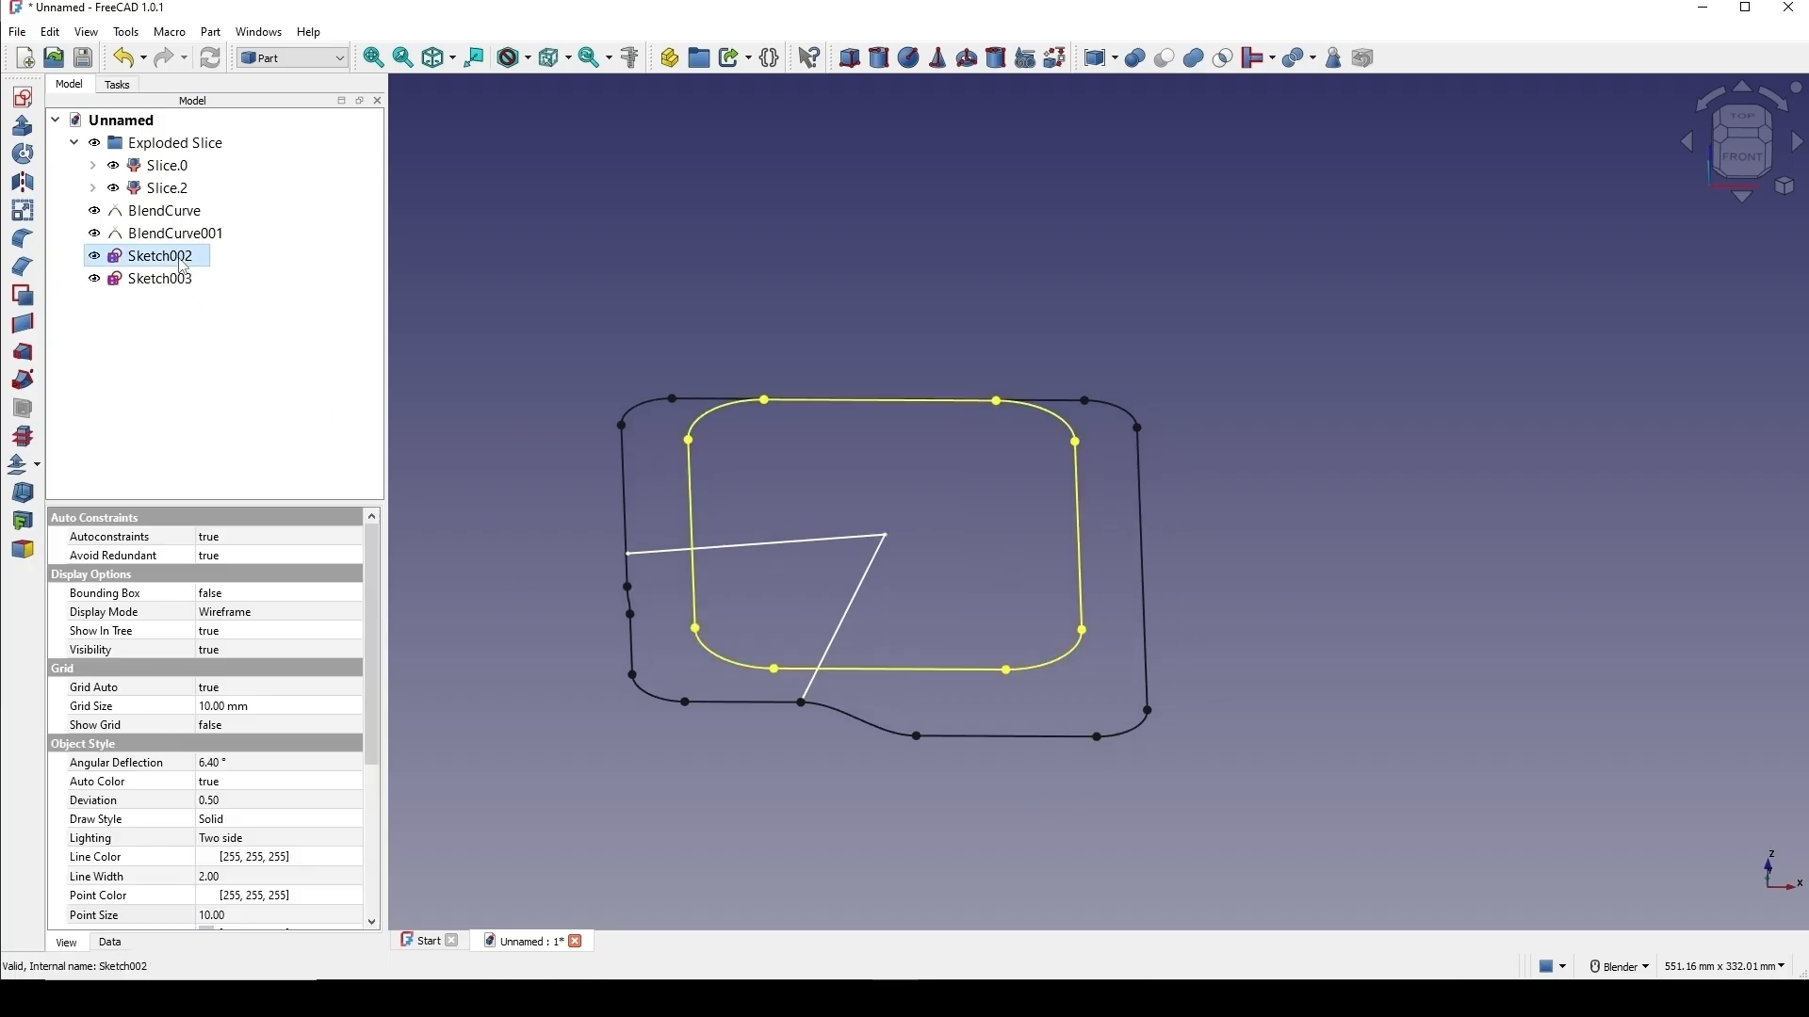
left_click(188, 281, "ctrl")
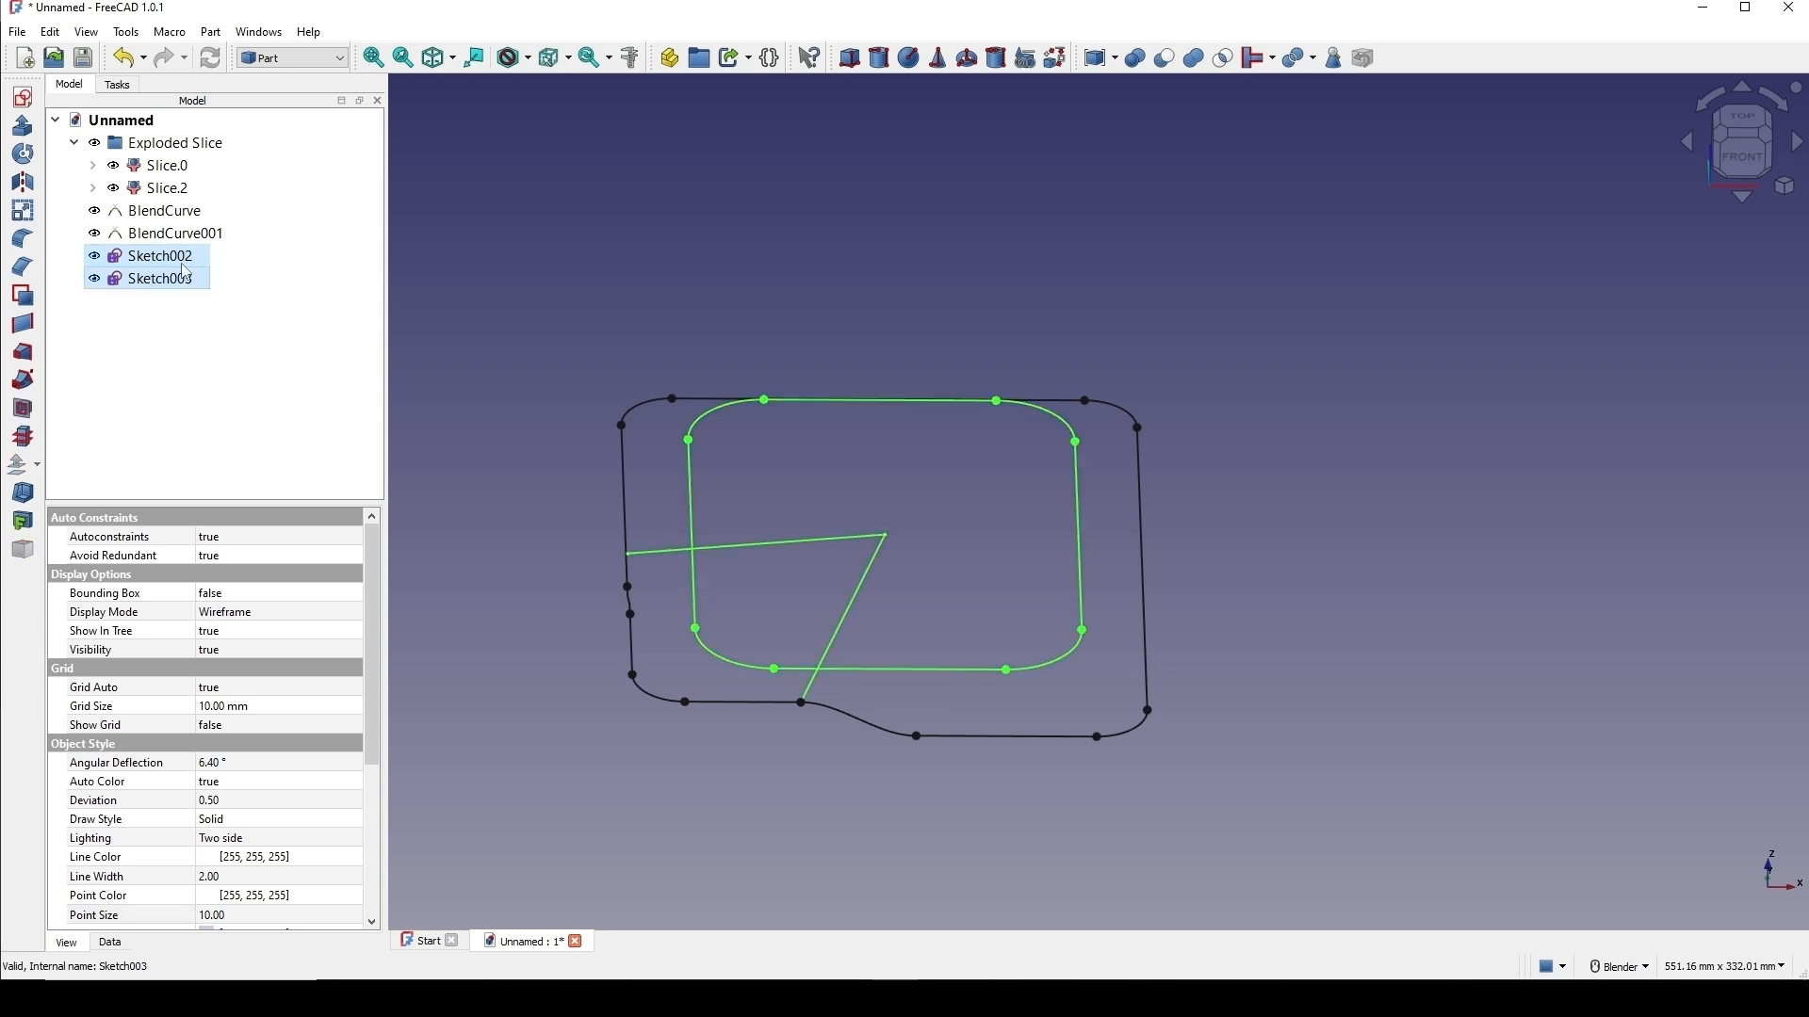
left_click(210, 32)
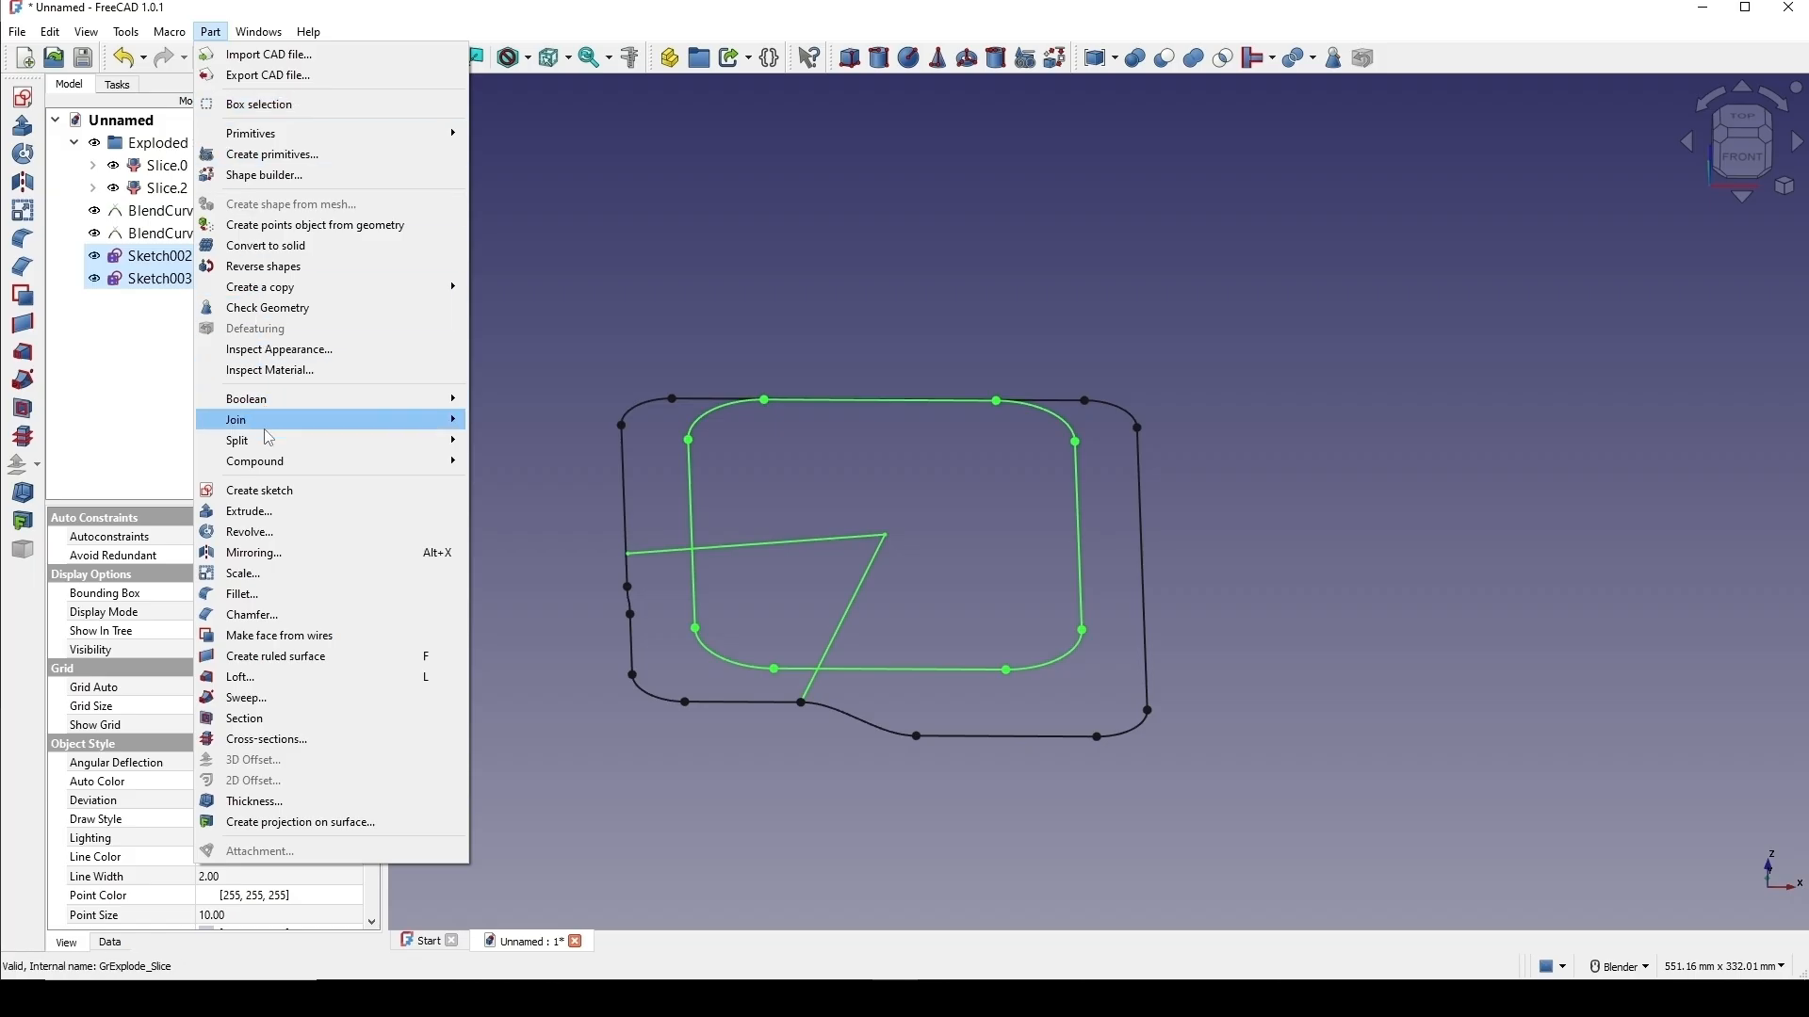
mouse_move(385, 440)
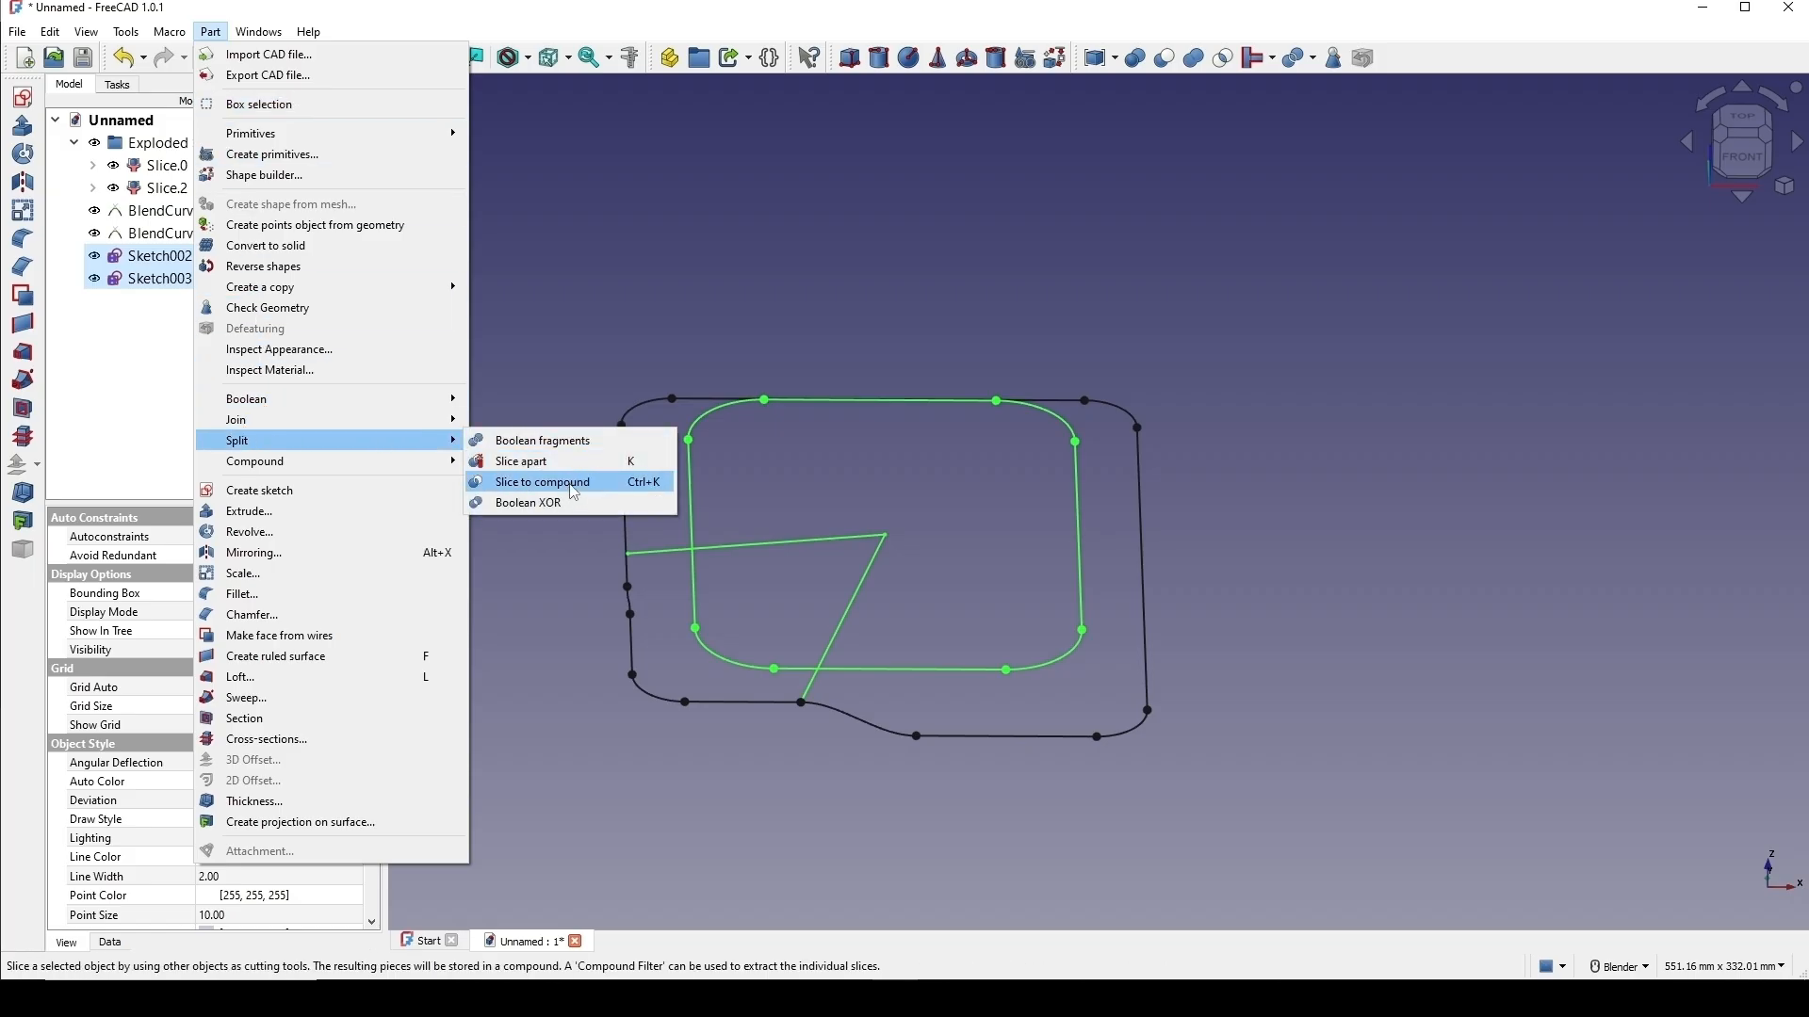
left_click(599, 483)
middle_click_drag(908, 546, 917, 678)
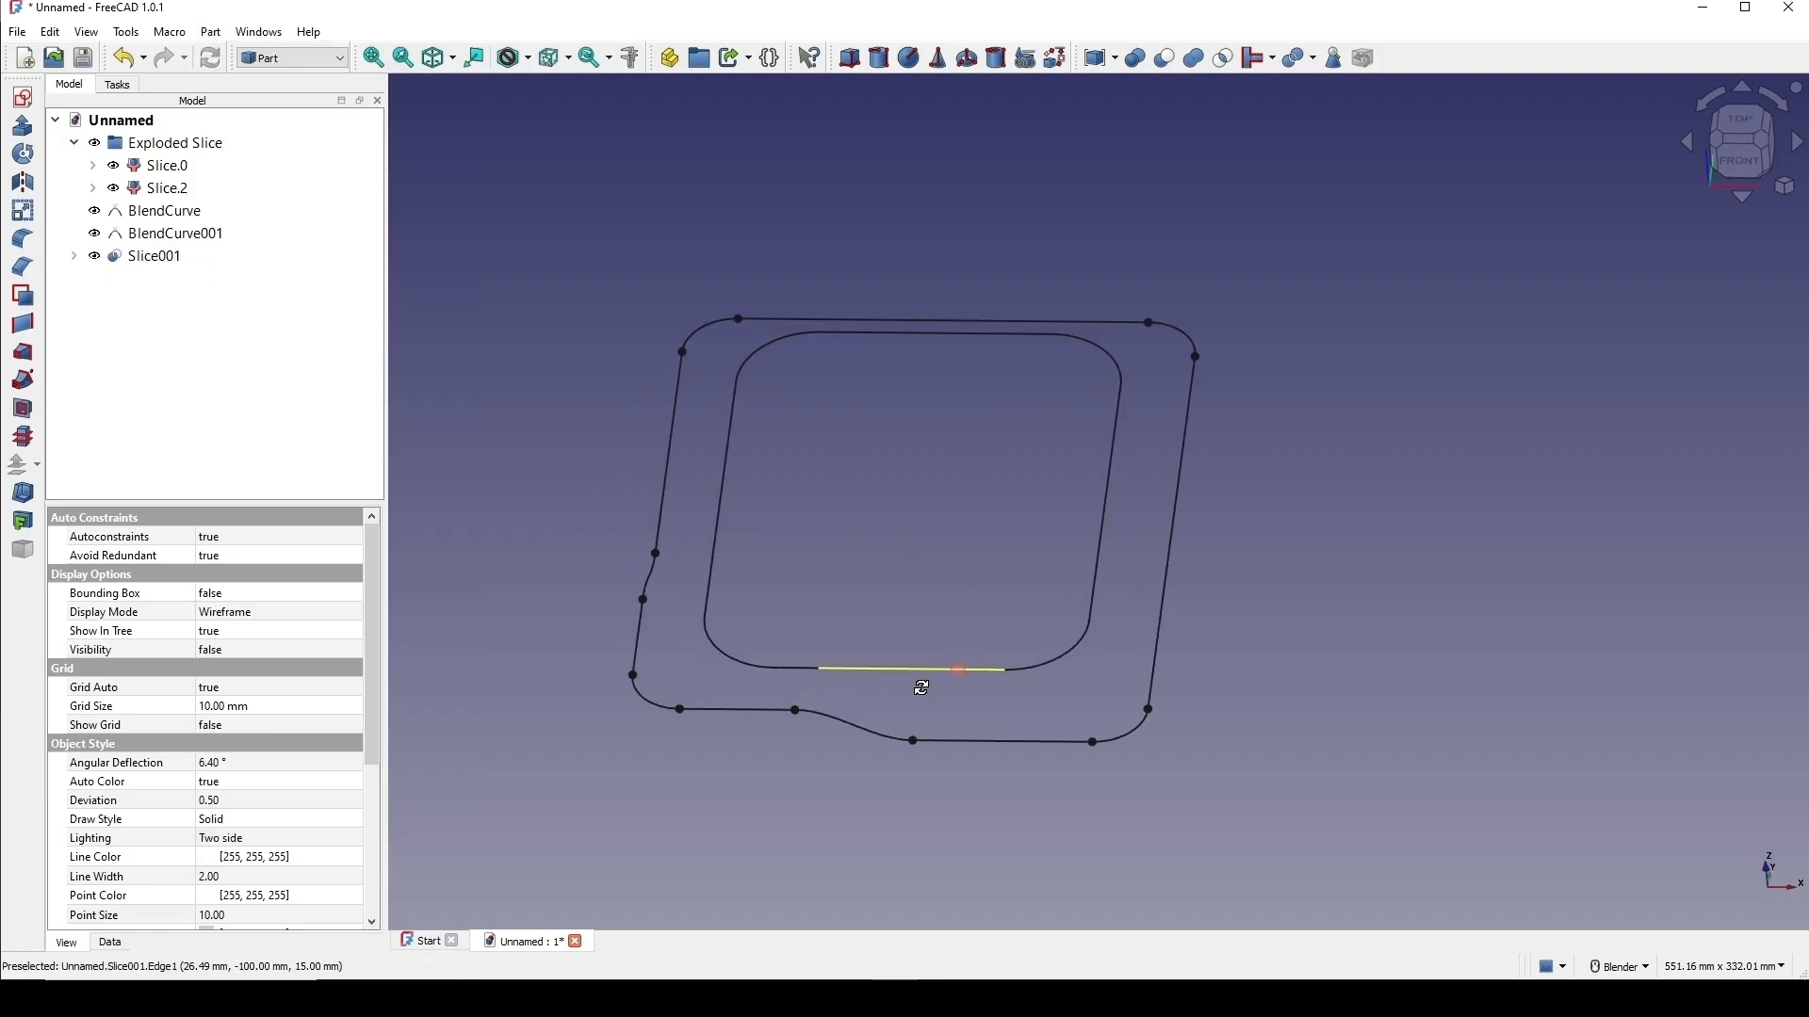
Set the point size of the sliced rectangle to 10 and select the new split point on its front edge.
left_click(156, 258)
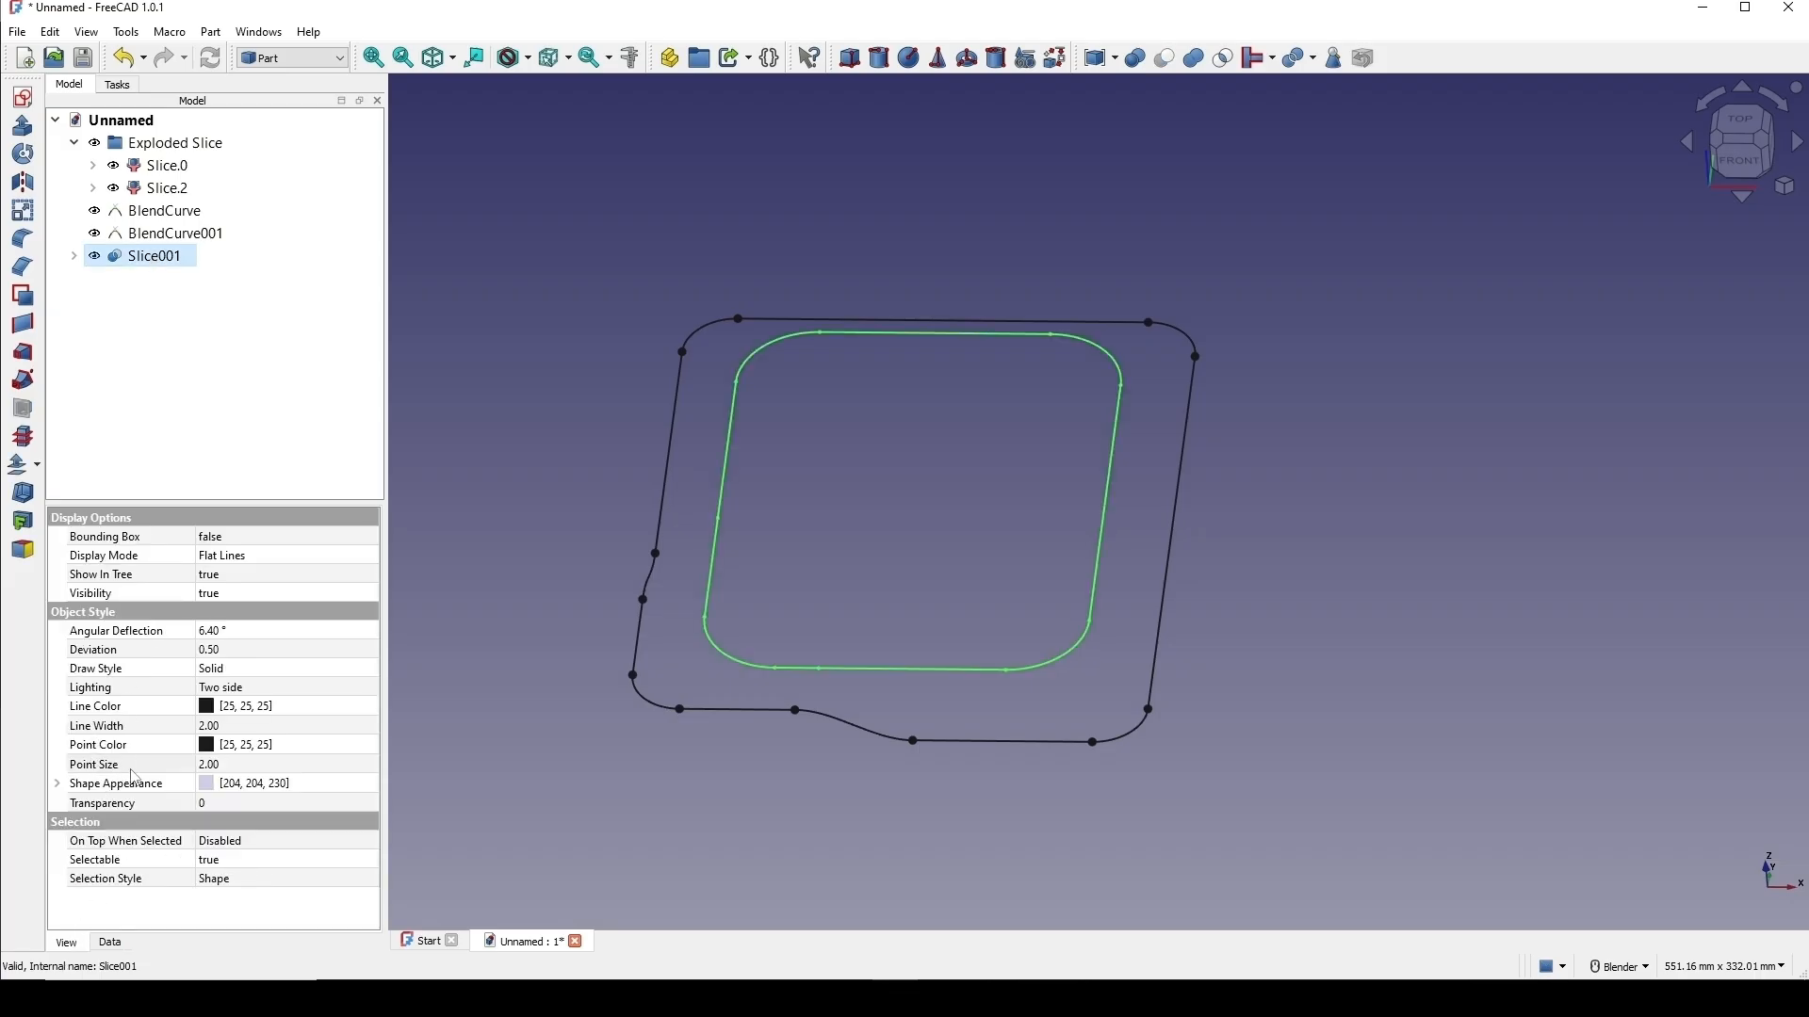
left_click(226, 765)
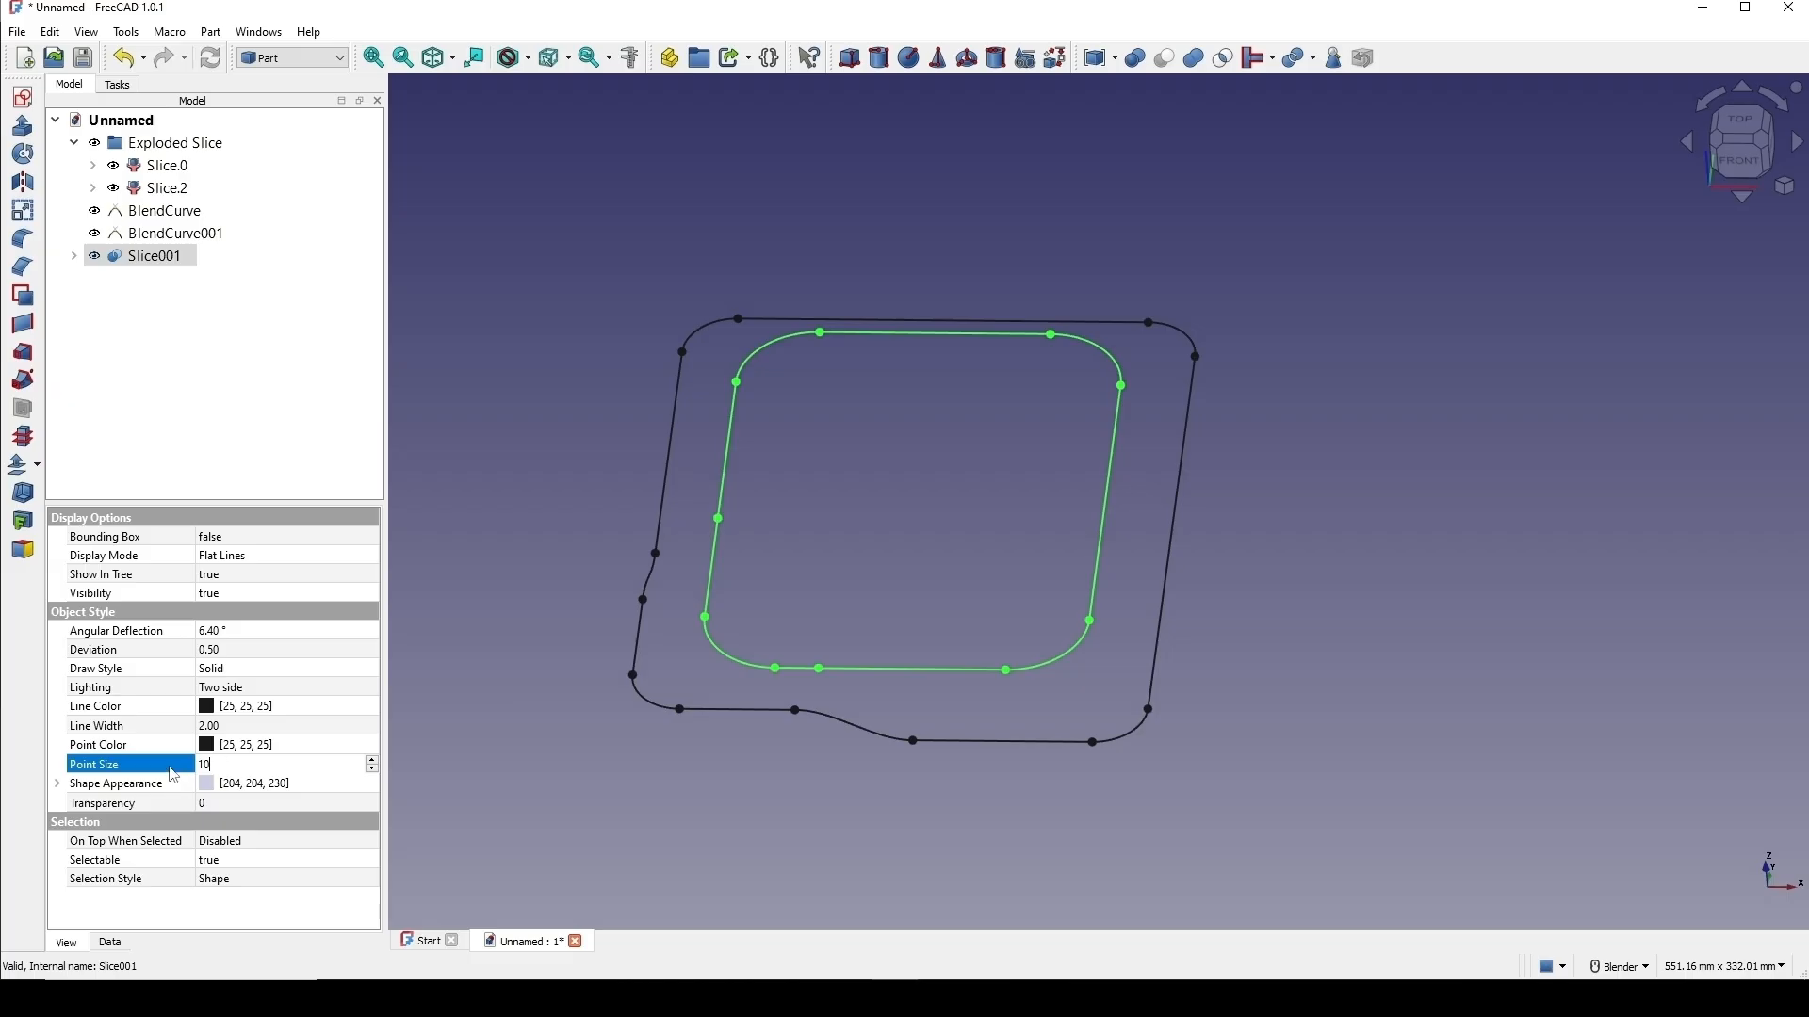
key("Return")
scroll(938, 593, "up", 4)
left_click(938, 605)
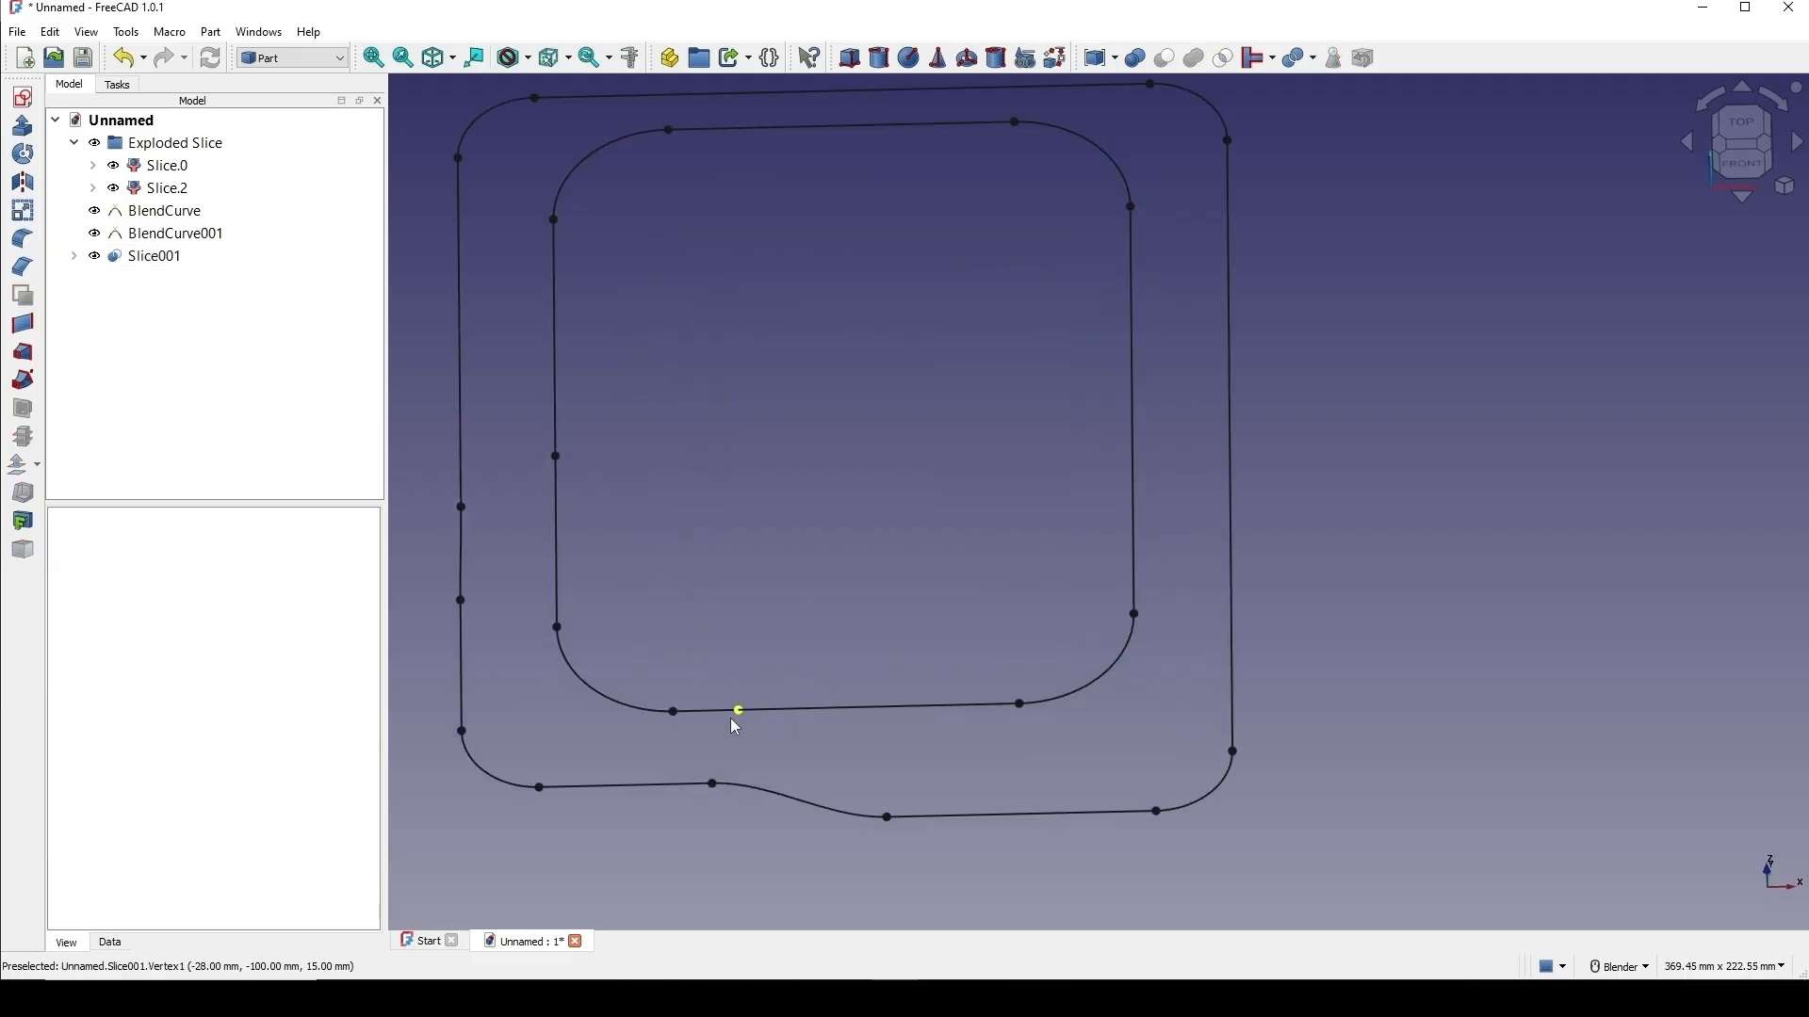
left_click(737, 716)
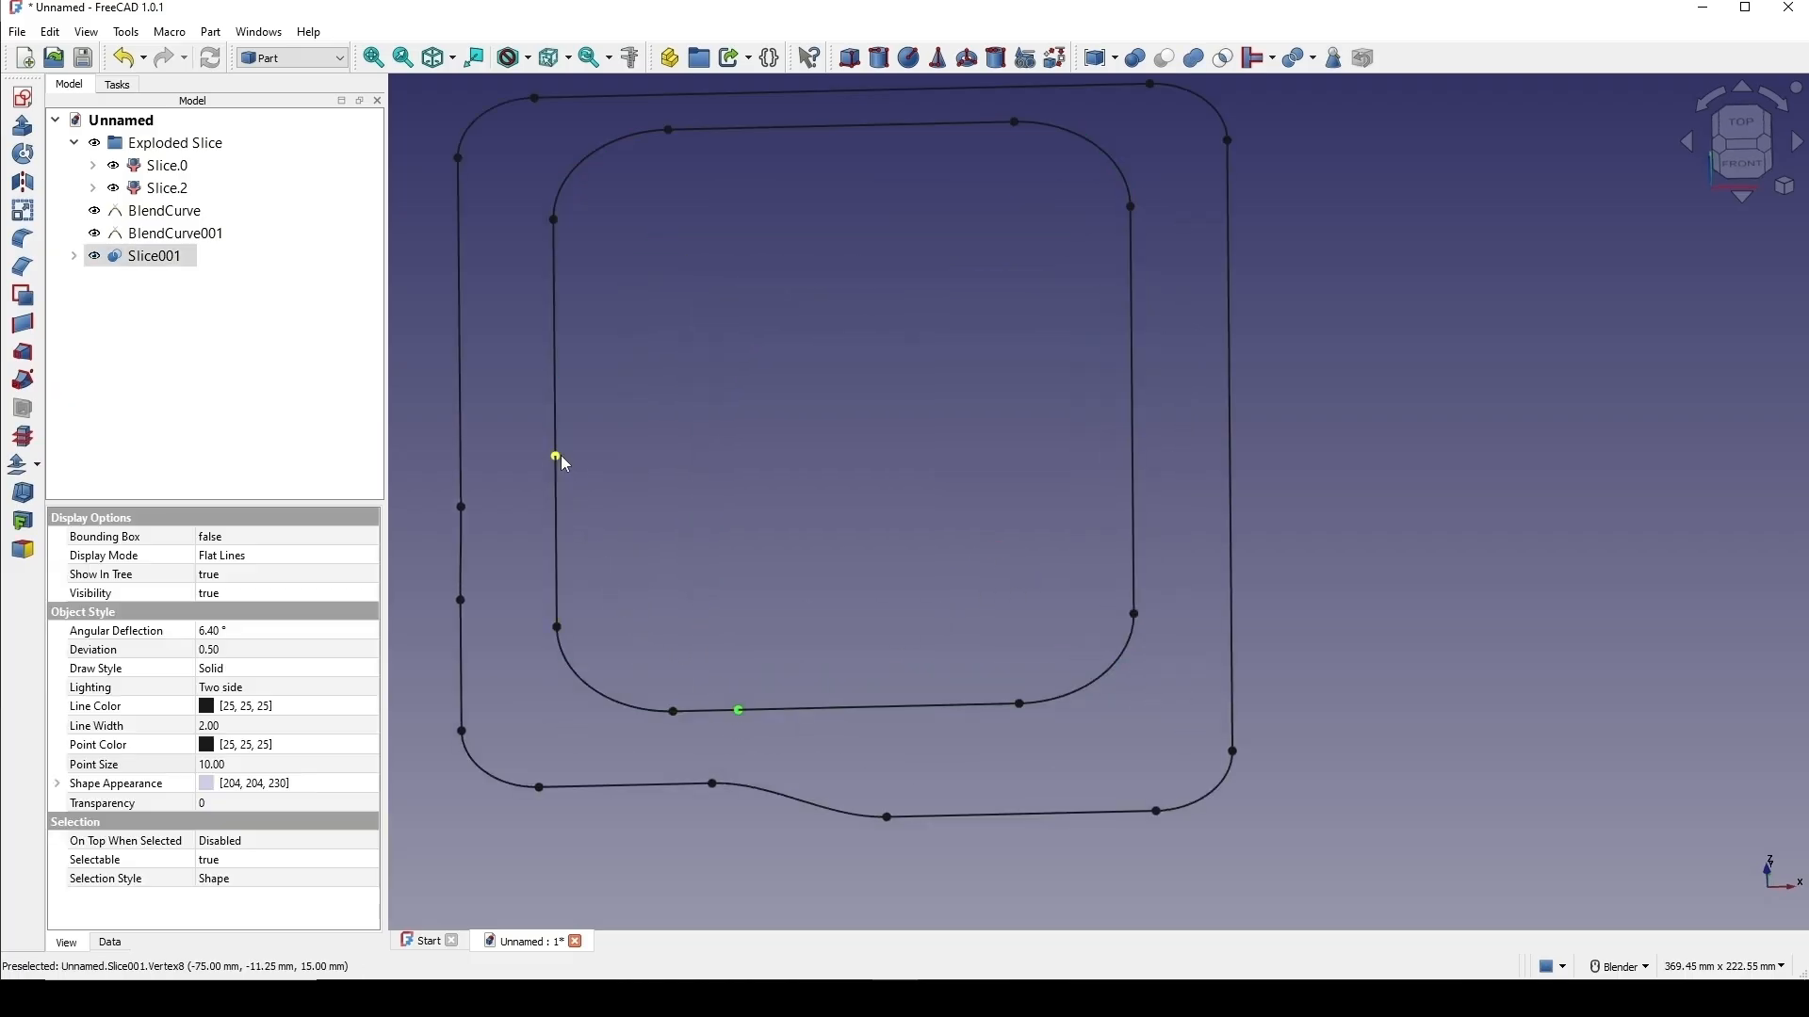
Create a ruled surface between the inner rectangle's front-left corner arc and the raised outer corner arc.
scroll(885, 489, "down", 2)
middle_click_drag(886, 514, 882, 545, "shift")
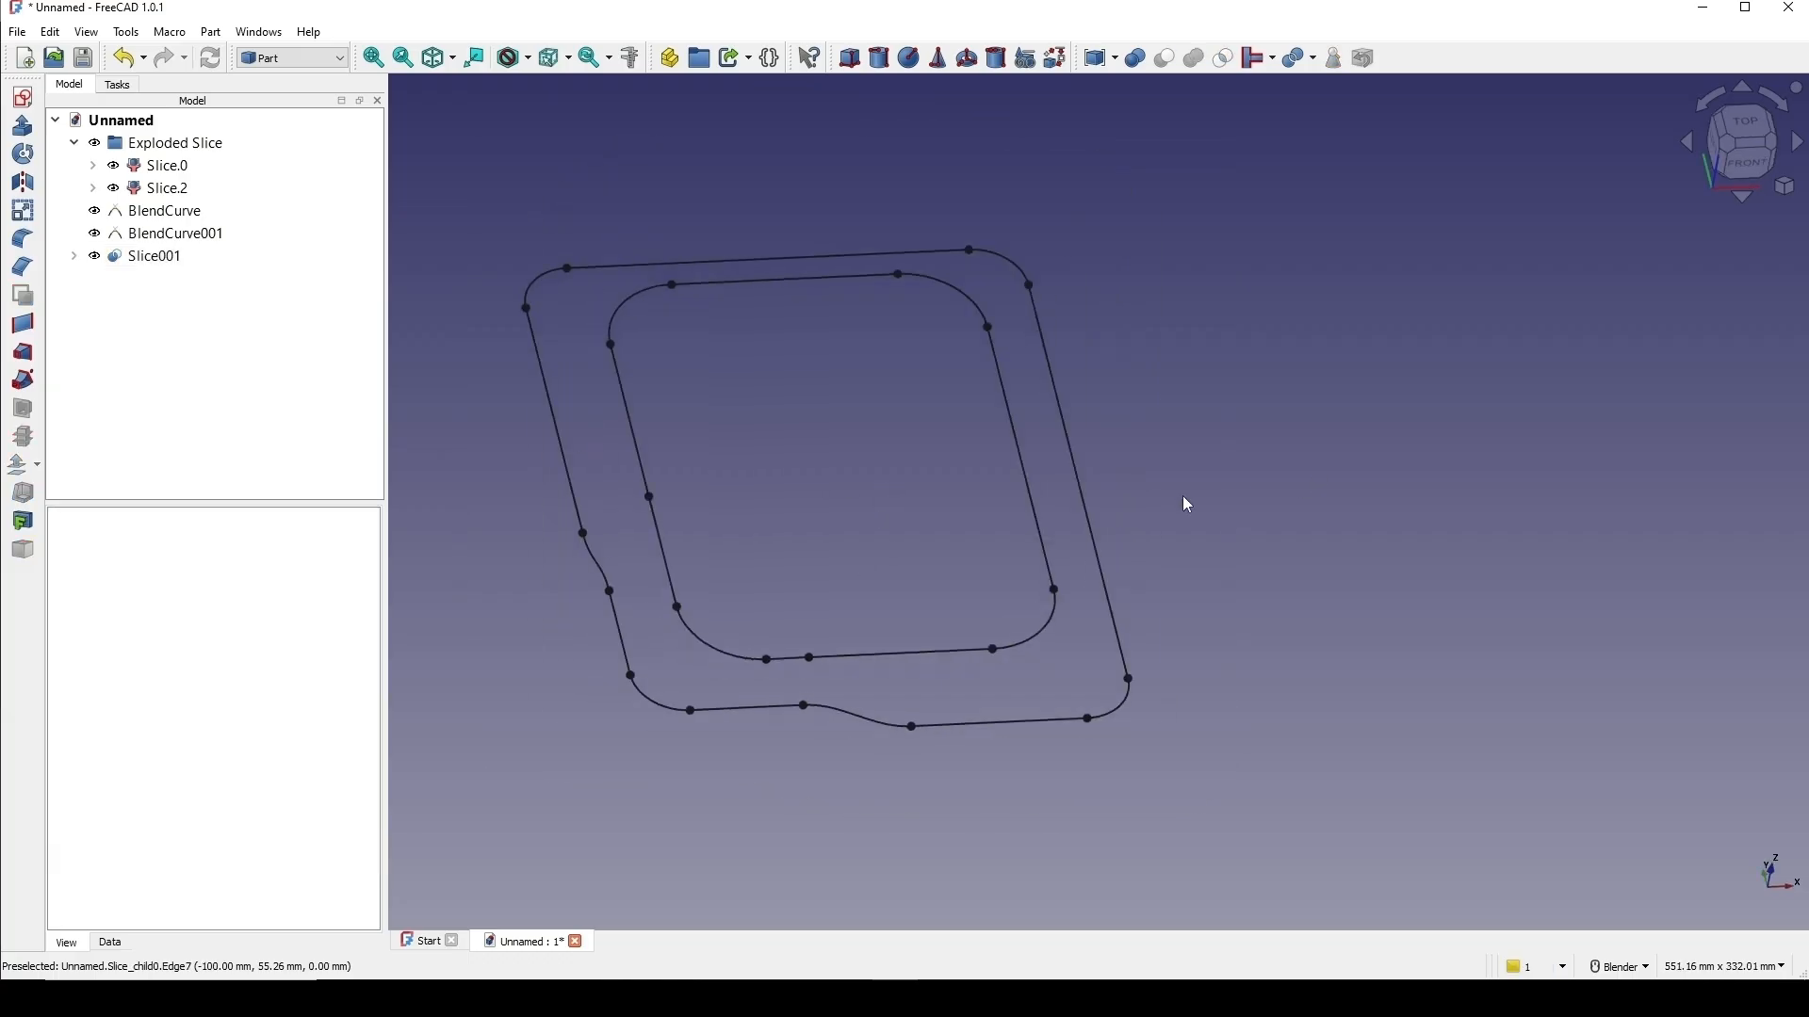
middle_click_drag(935, 534, 939, 508, "shift")
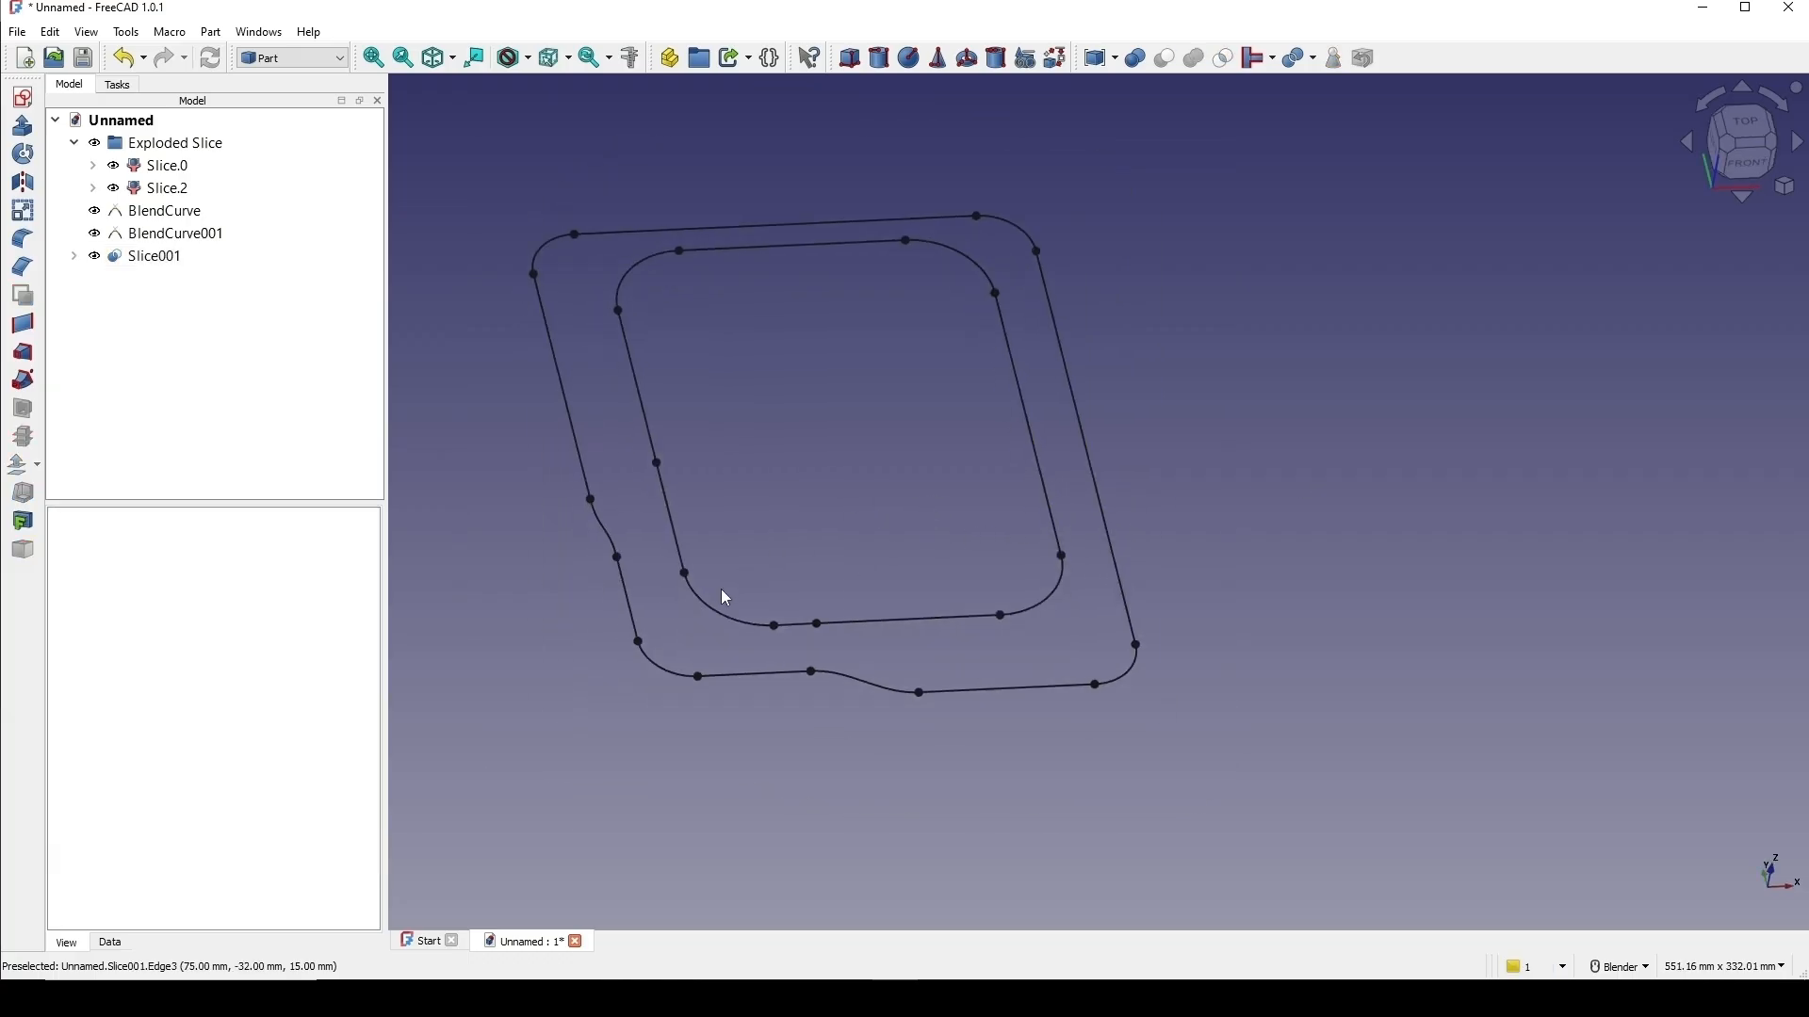
left_click(719, 612)
left_click(662, 667, "ctrl")
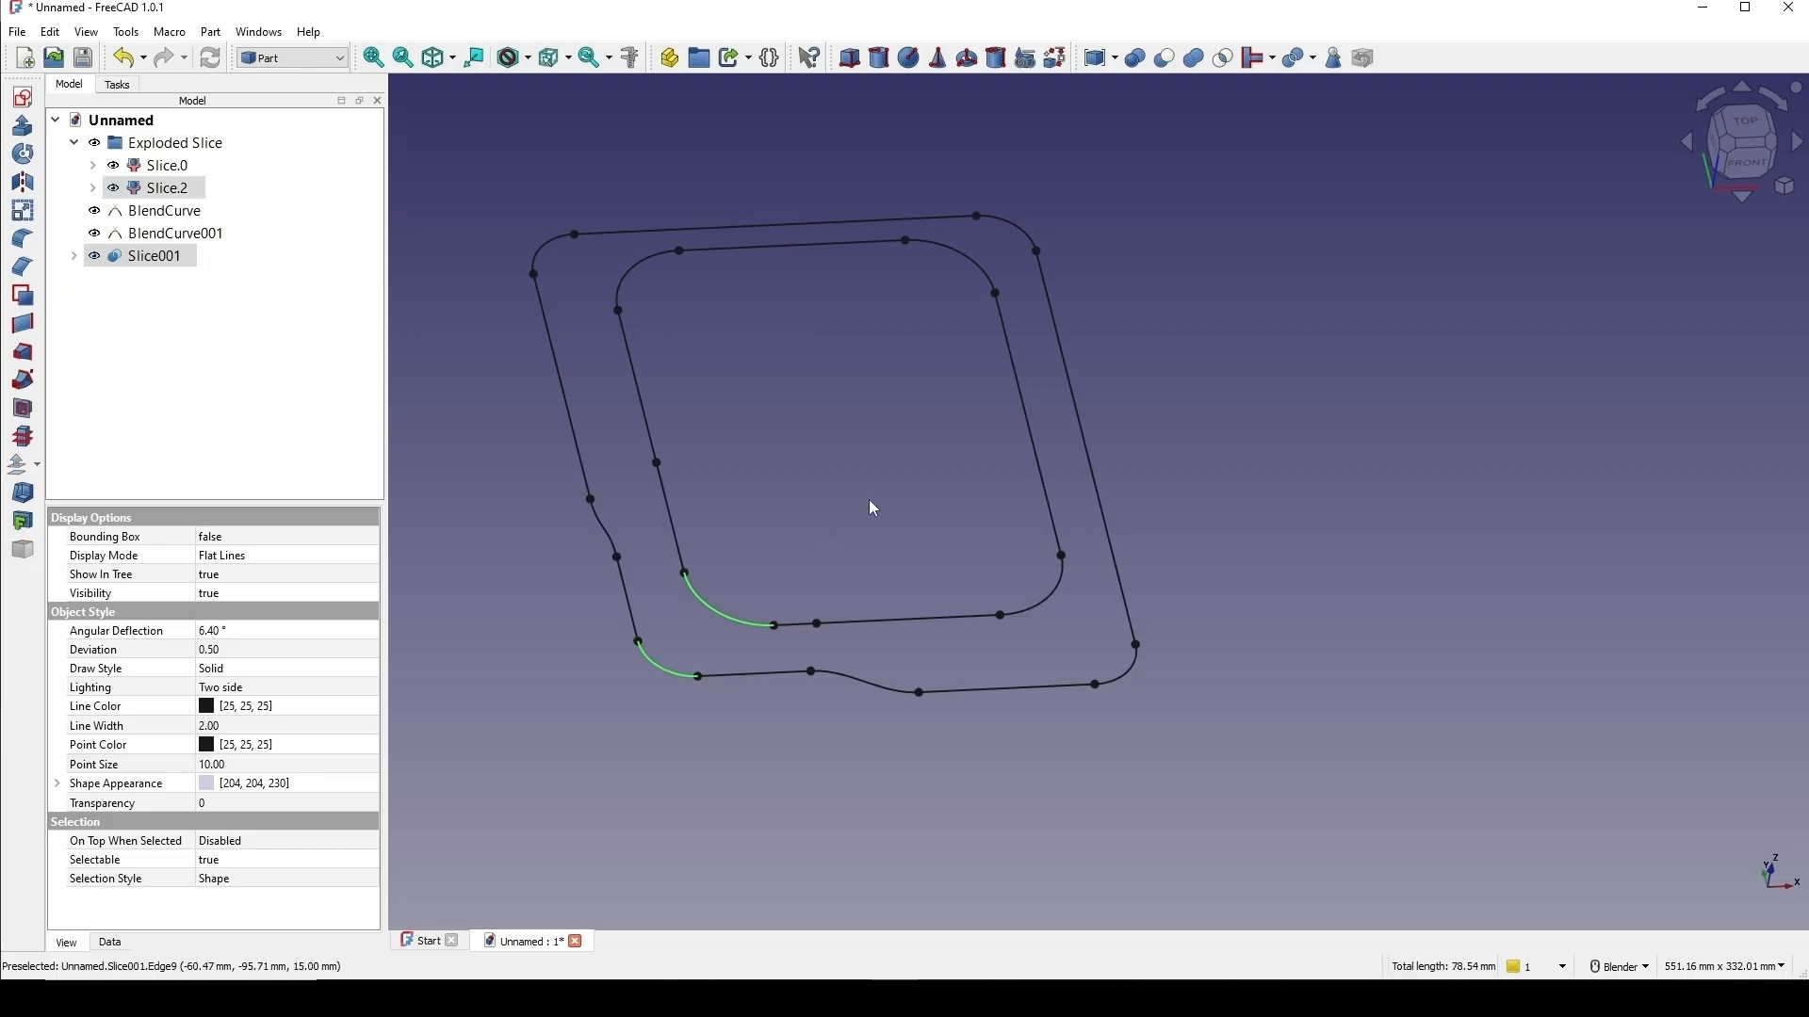
left_click(210, 32)
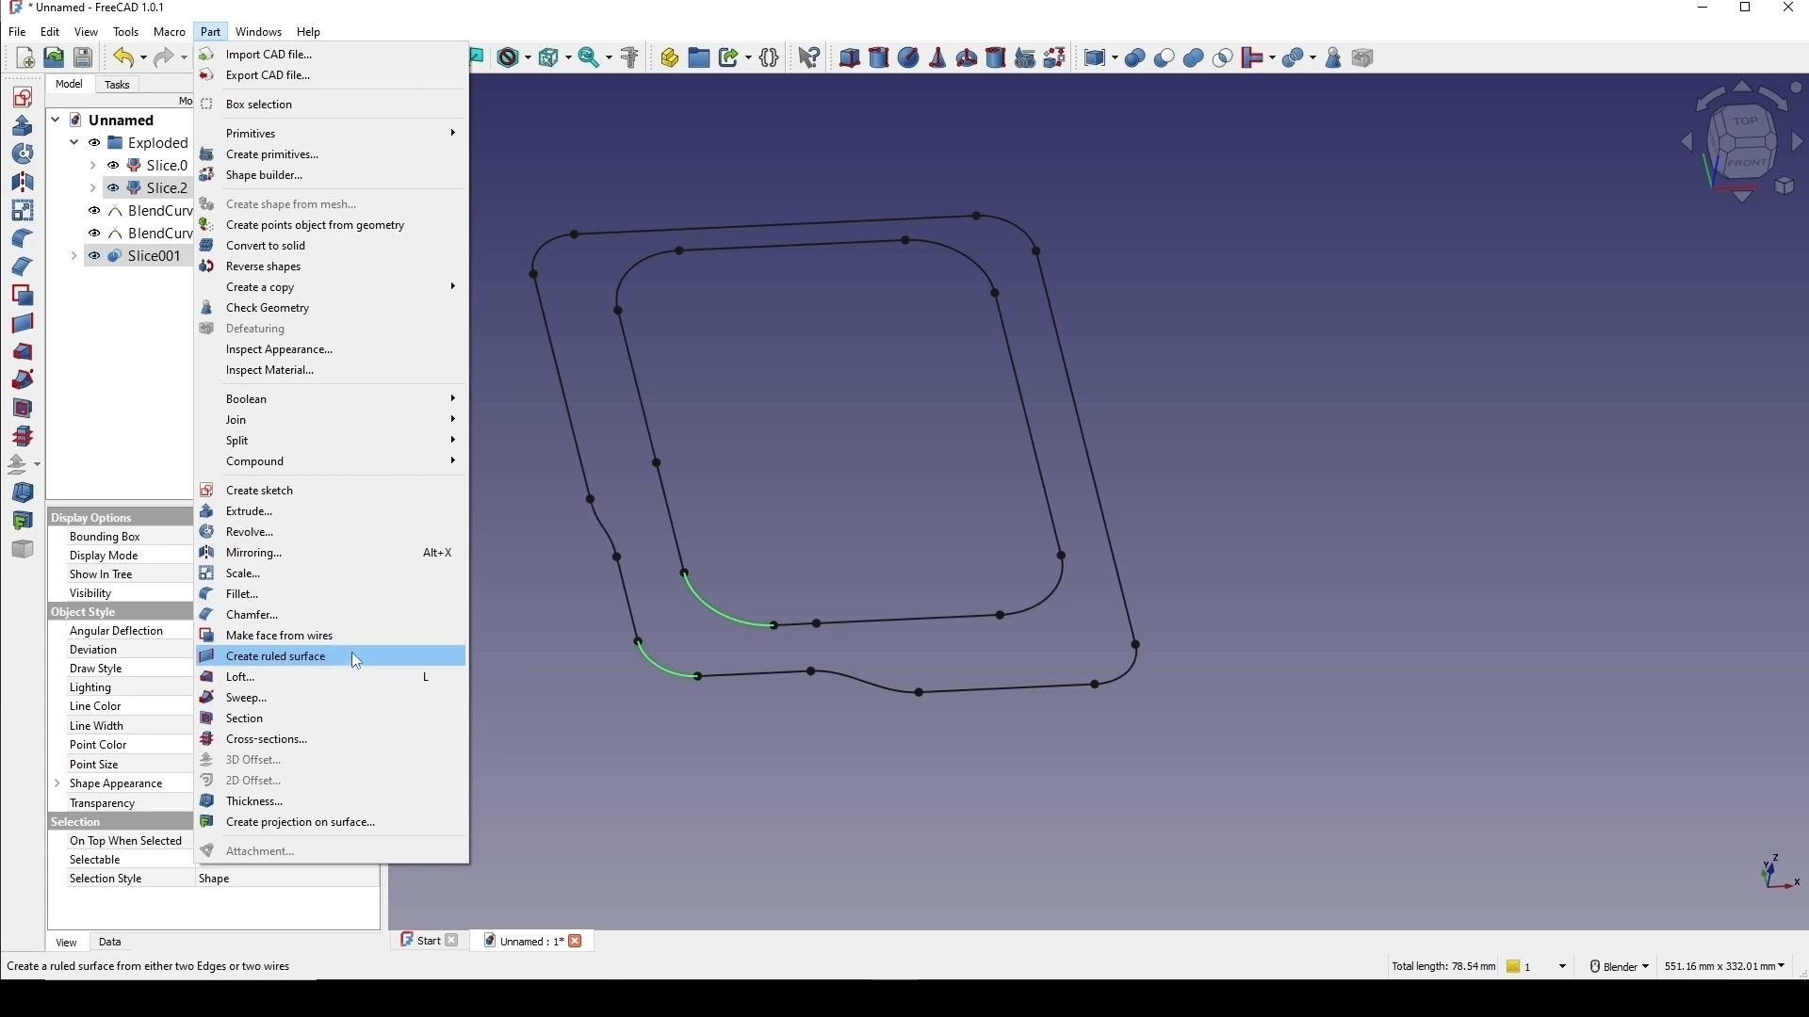
left_click(799, 8)
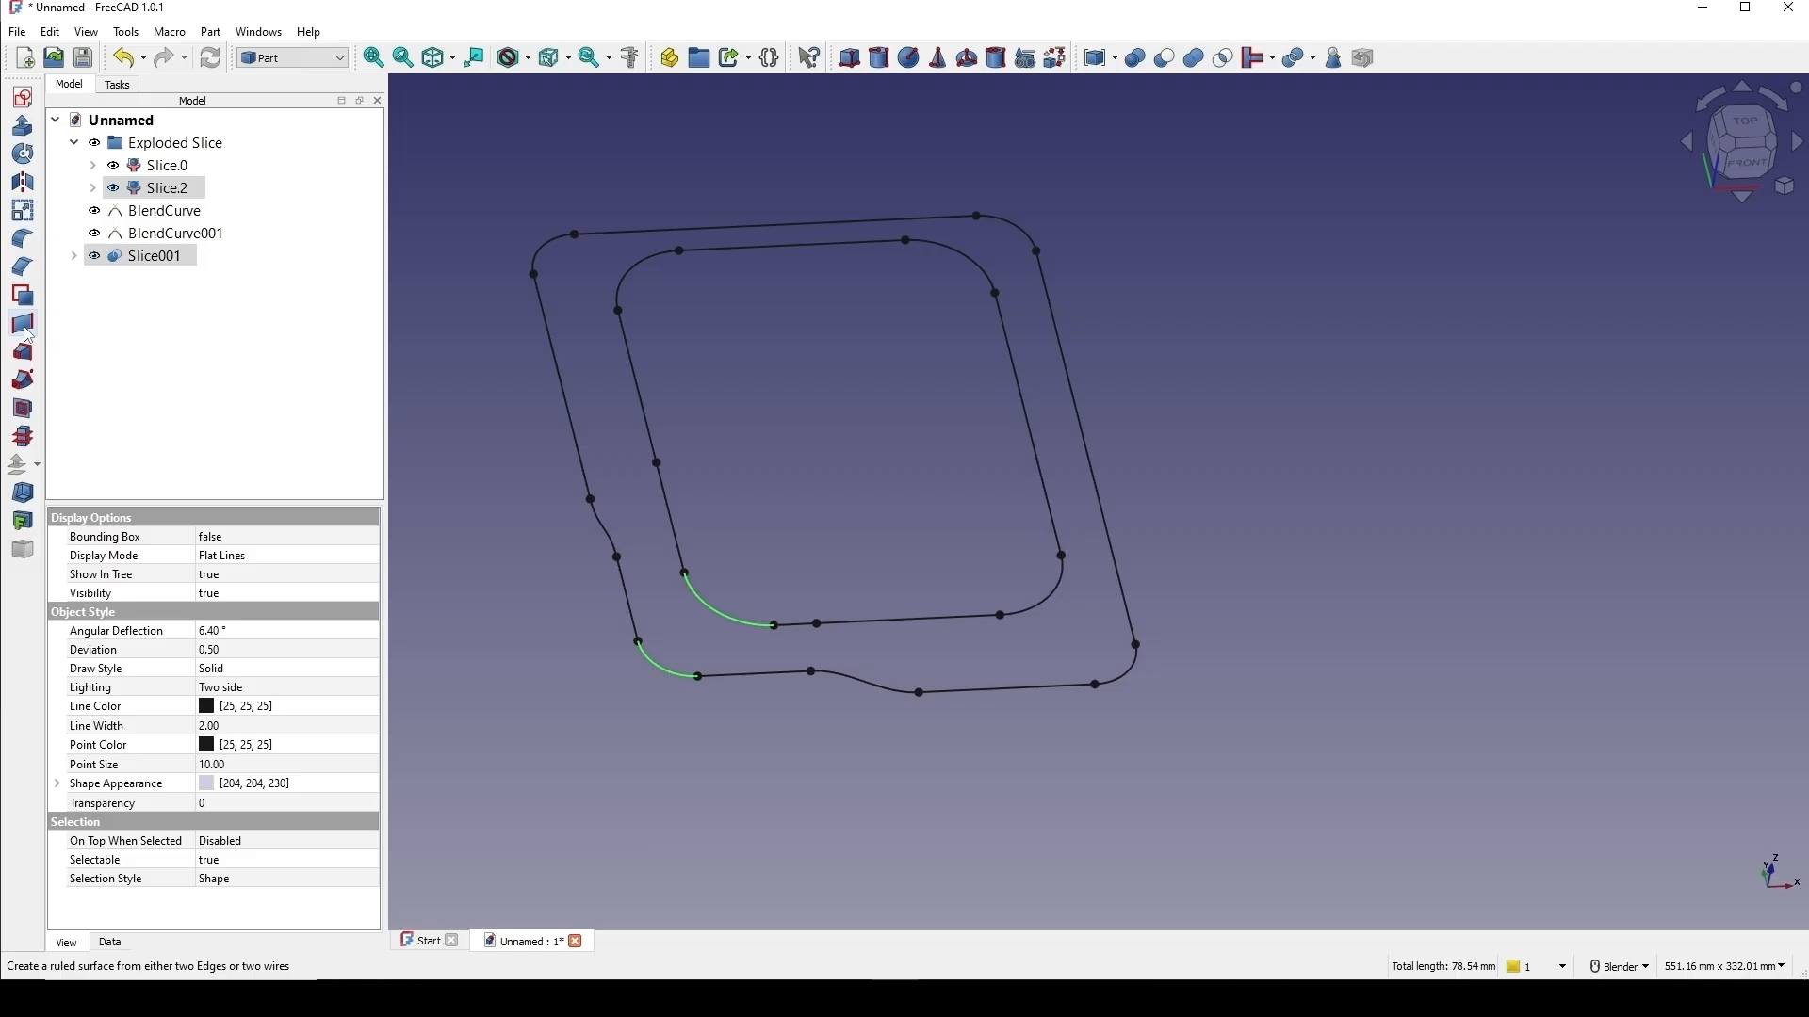
left_click(28, 331)
middle_click_drag(772, 509, 855, 577)
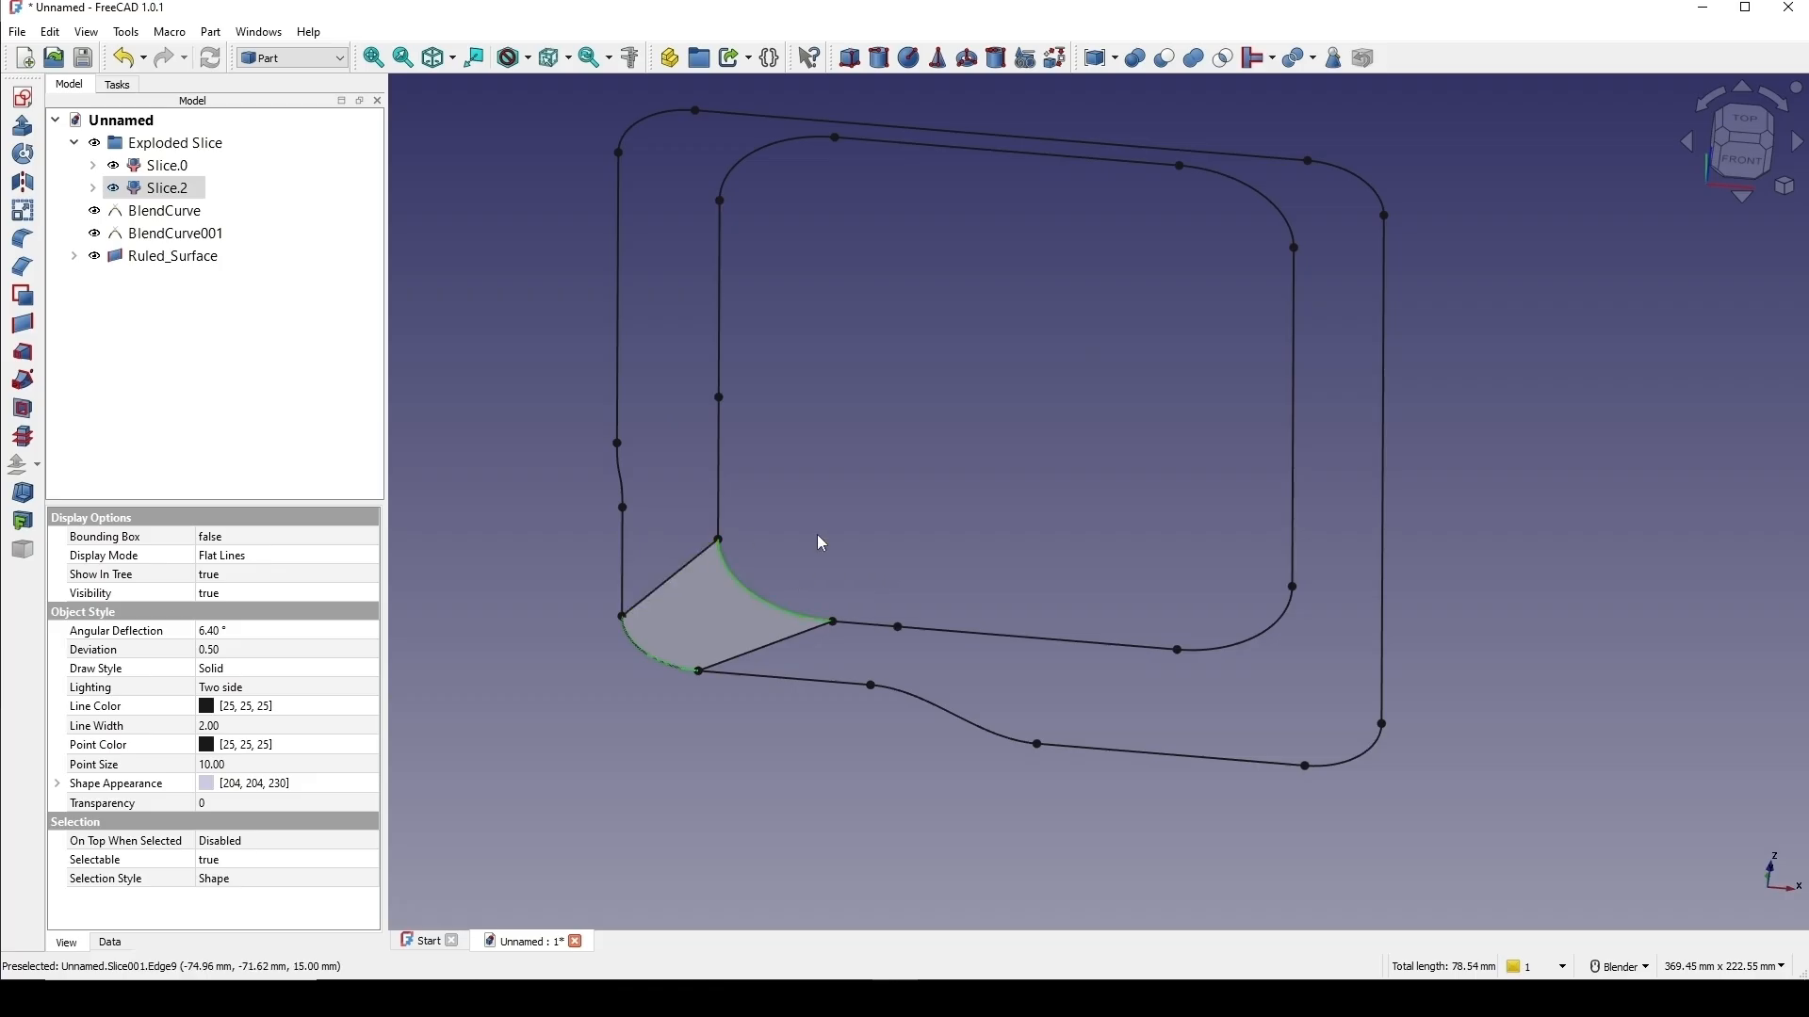
scroll(790, 563, "down", 1)
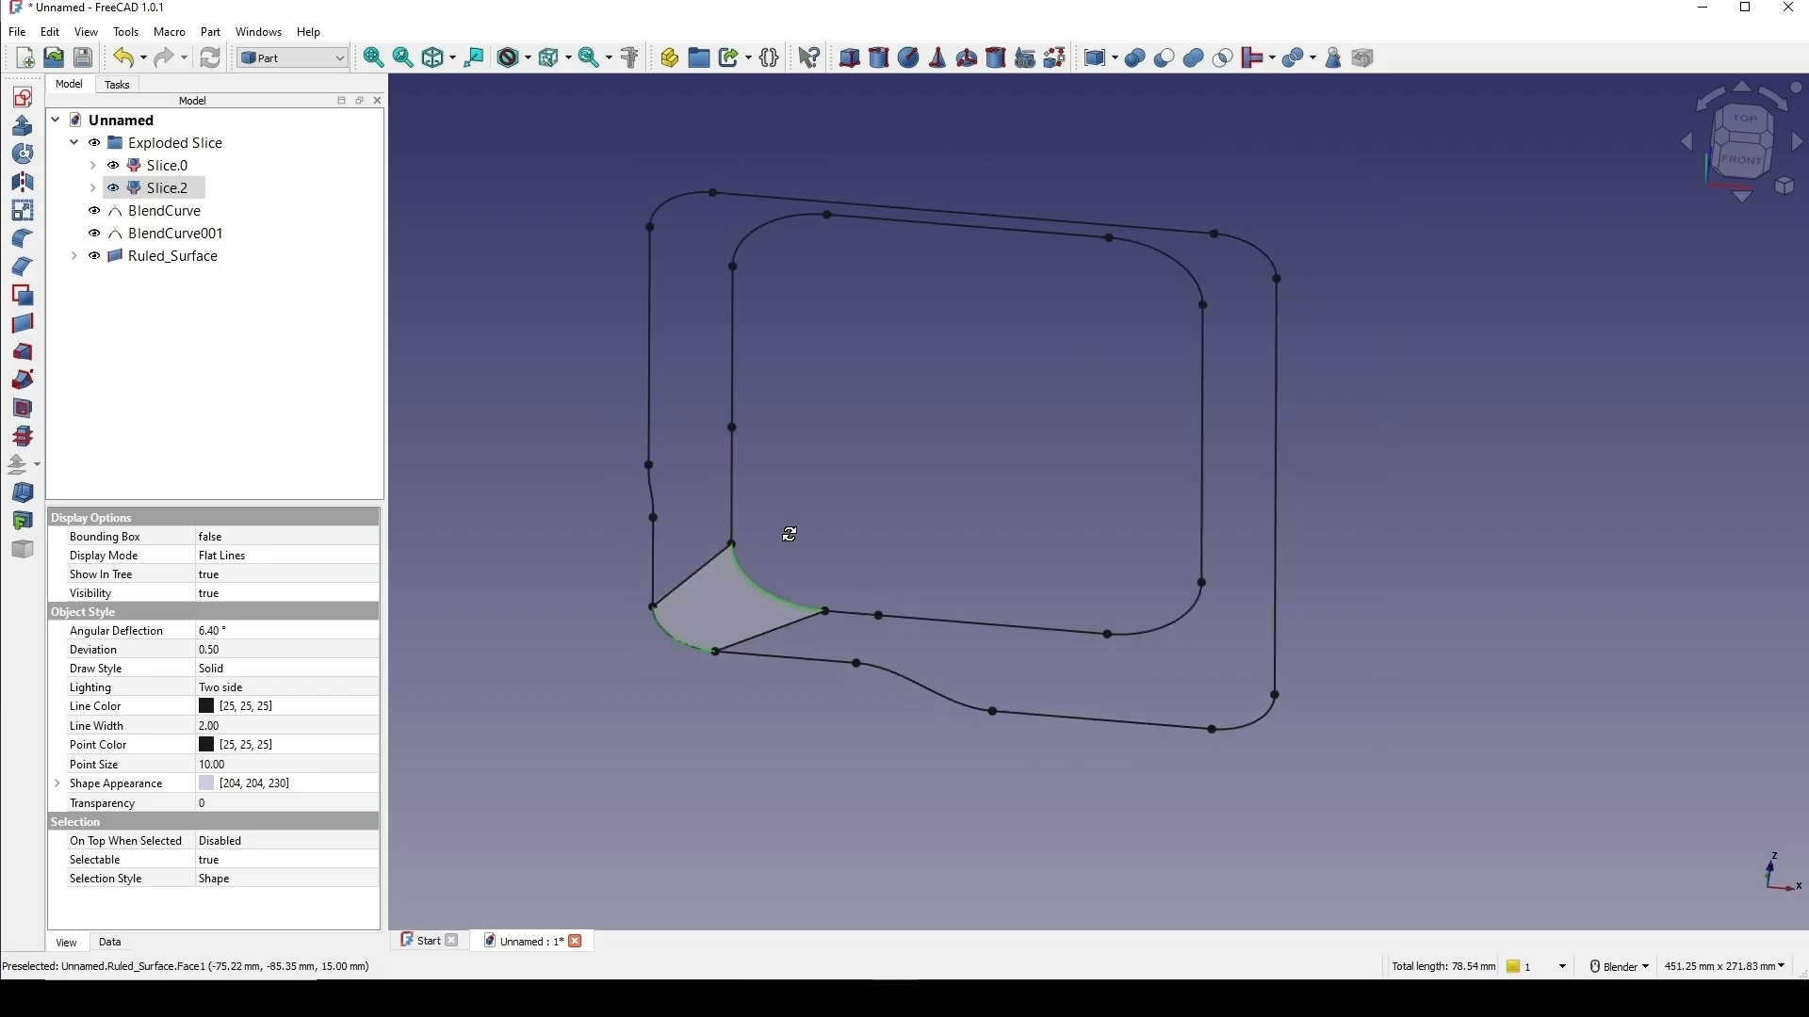
middle_click_drag(793, 529, 941, 528)
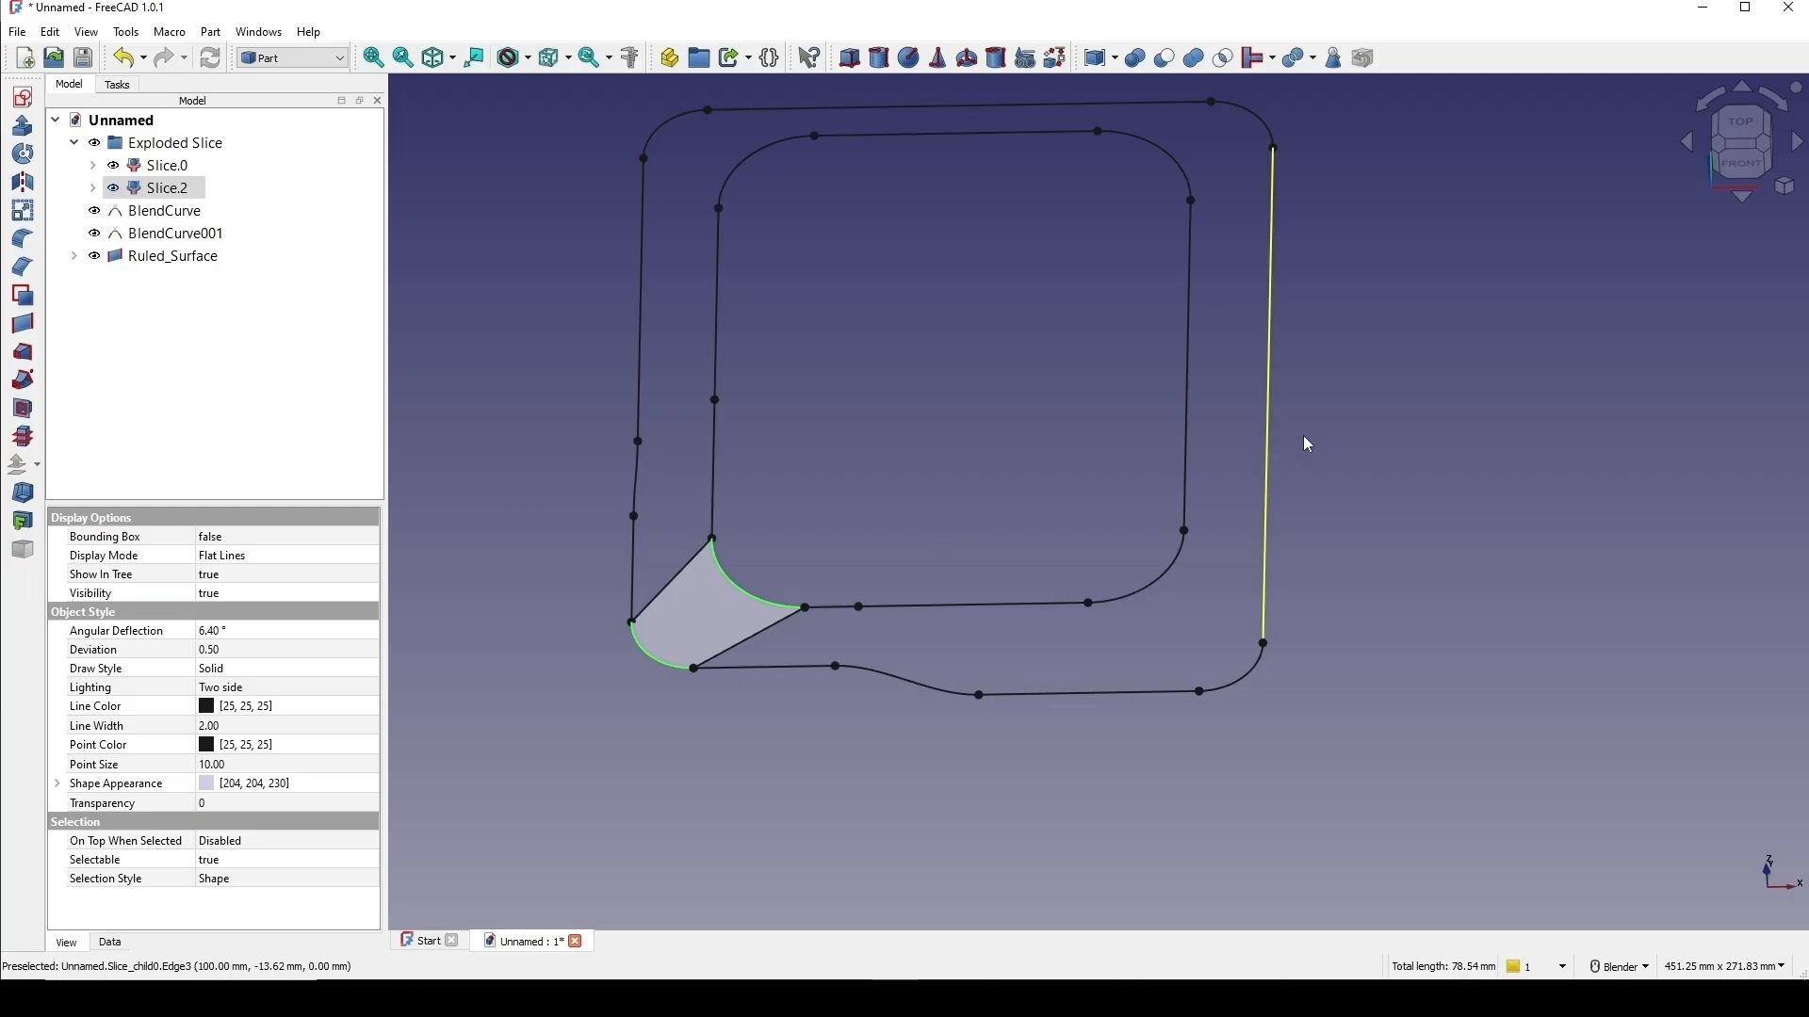
left_click(958, 430)
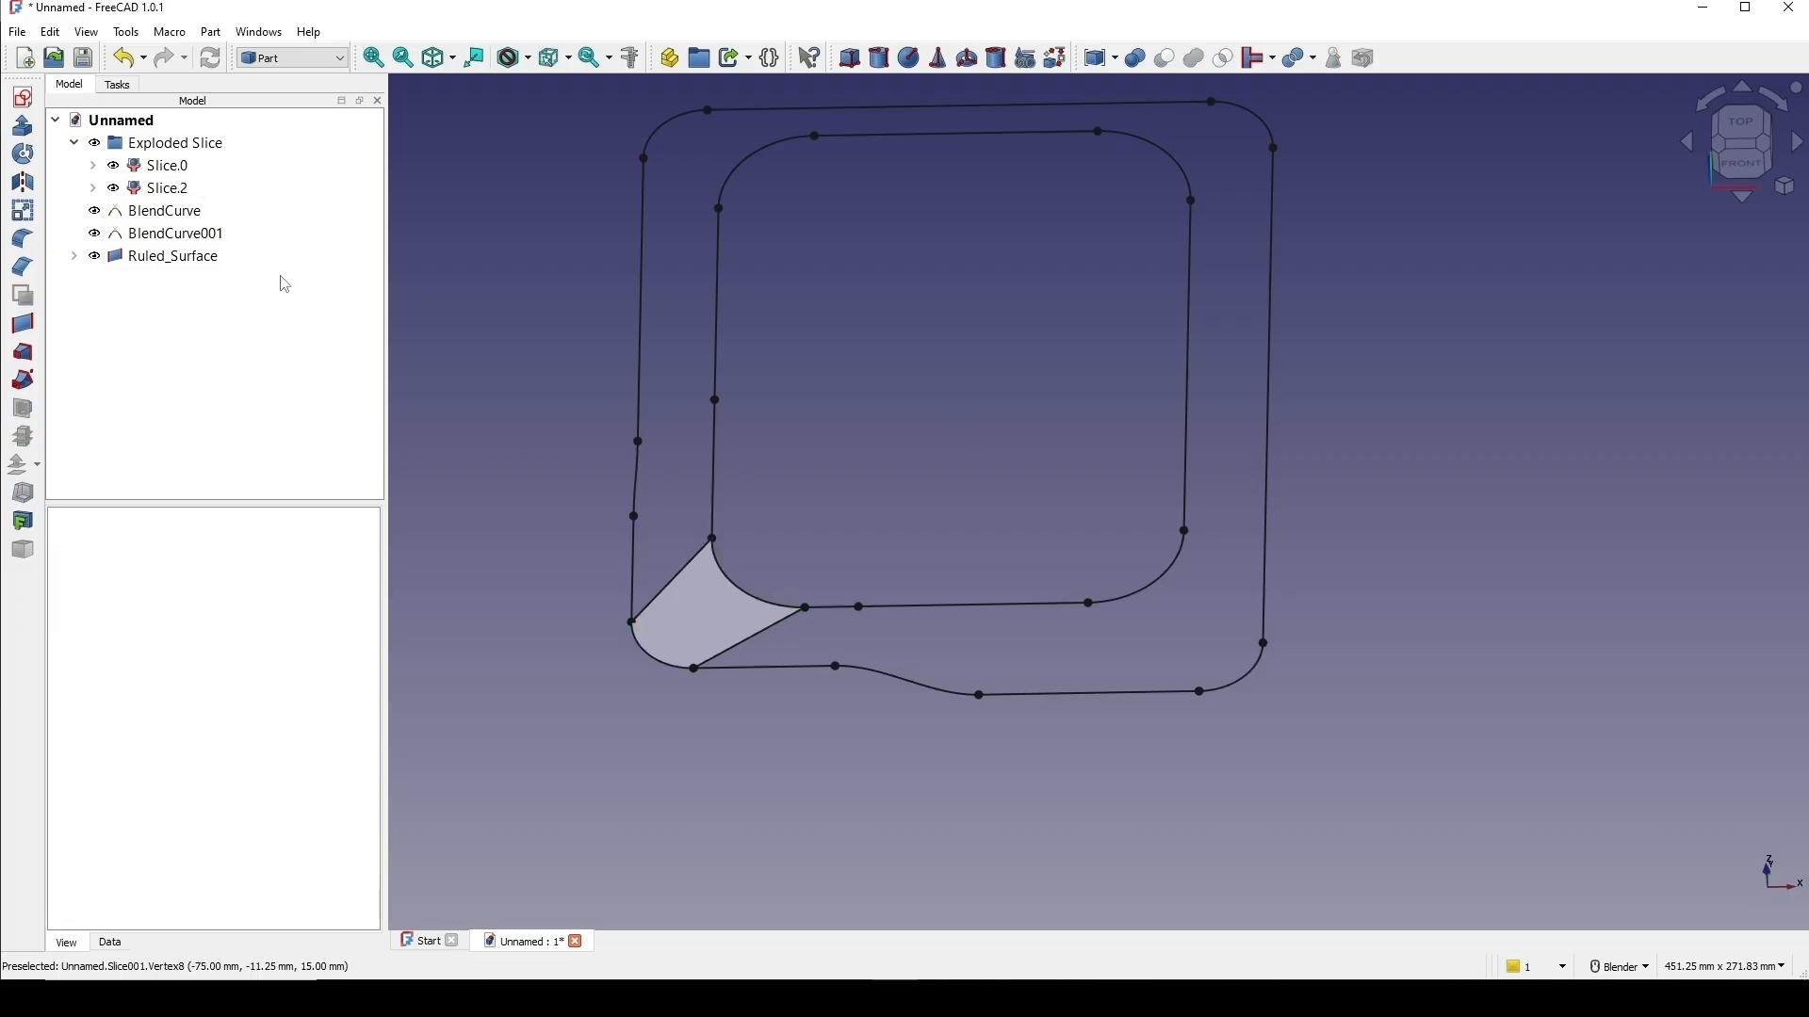
Assign the keyboard shortcut F to the Create ruled surface command and close the customization dialog.
left_click(127, 32)
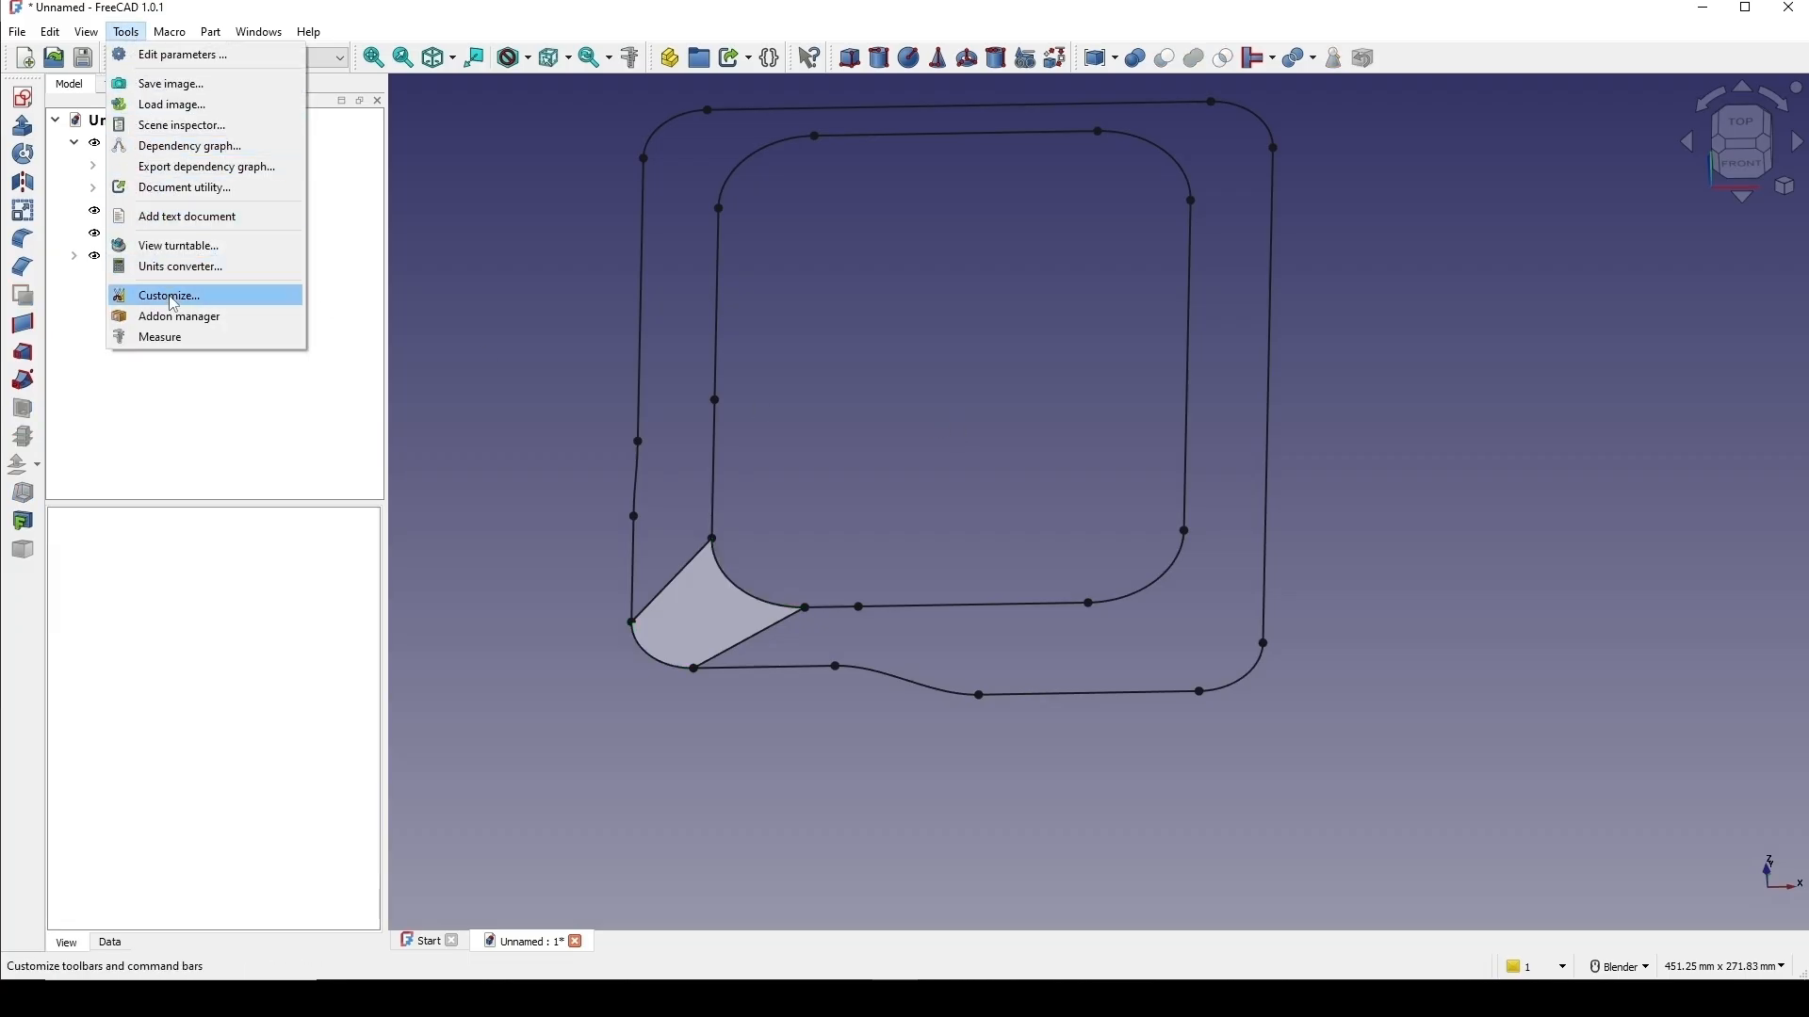
left_click(209, 304)
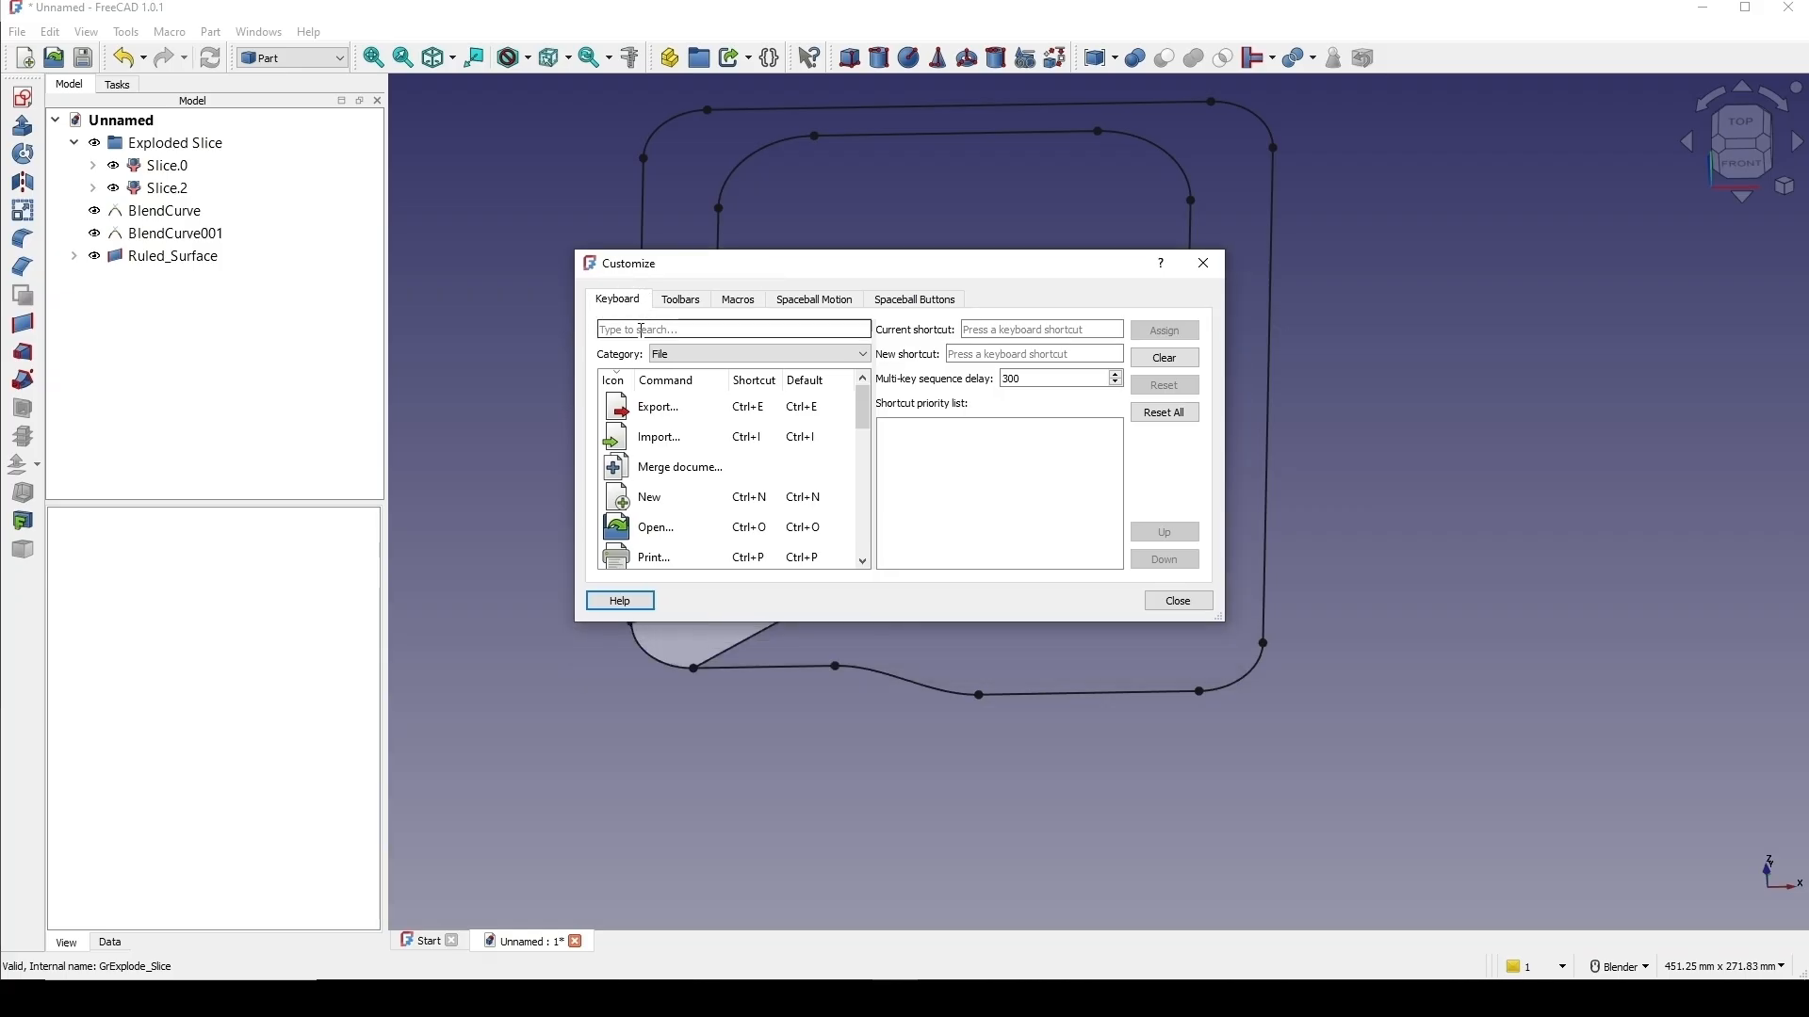
type("ruled")
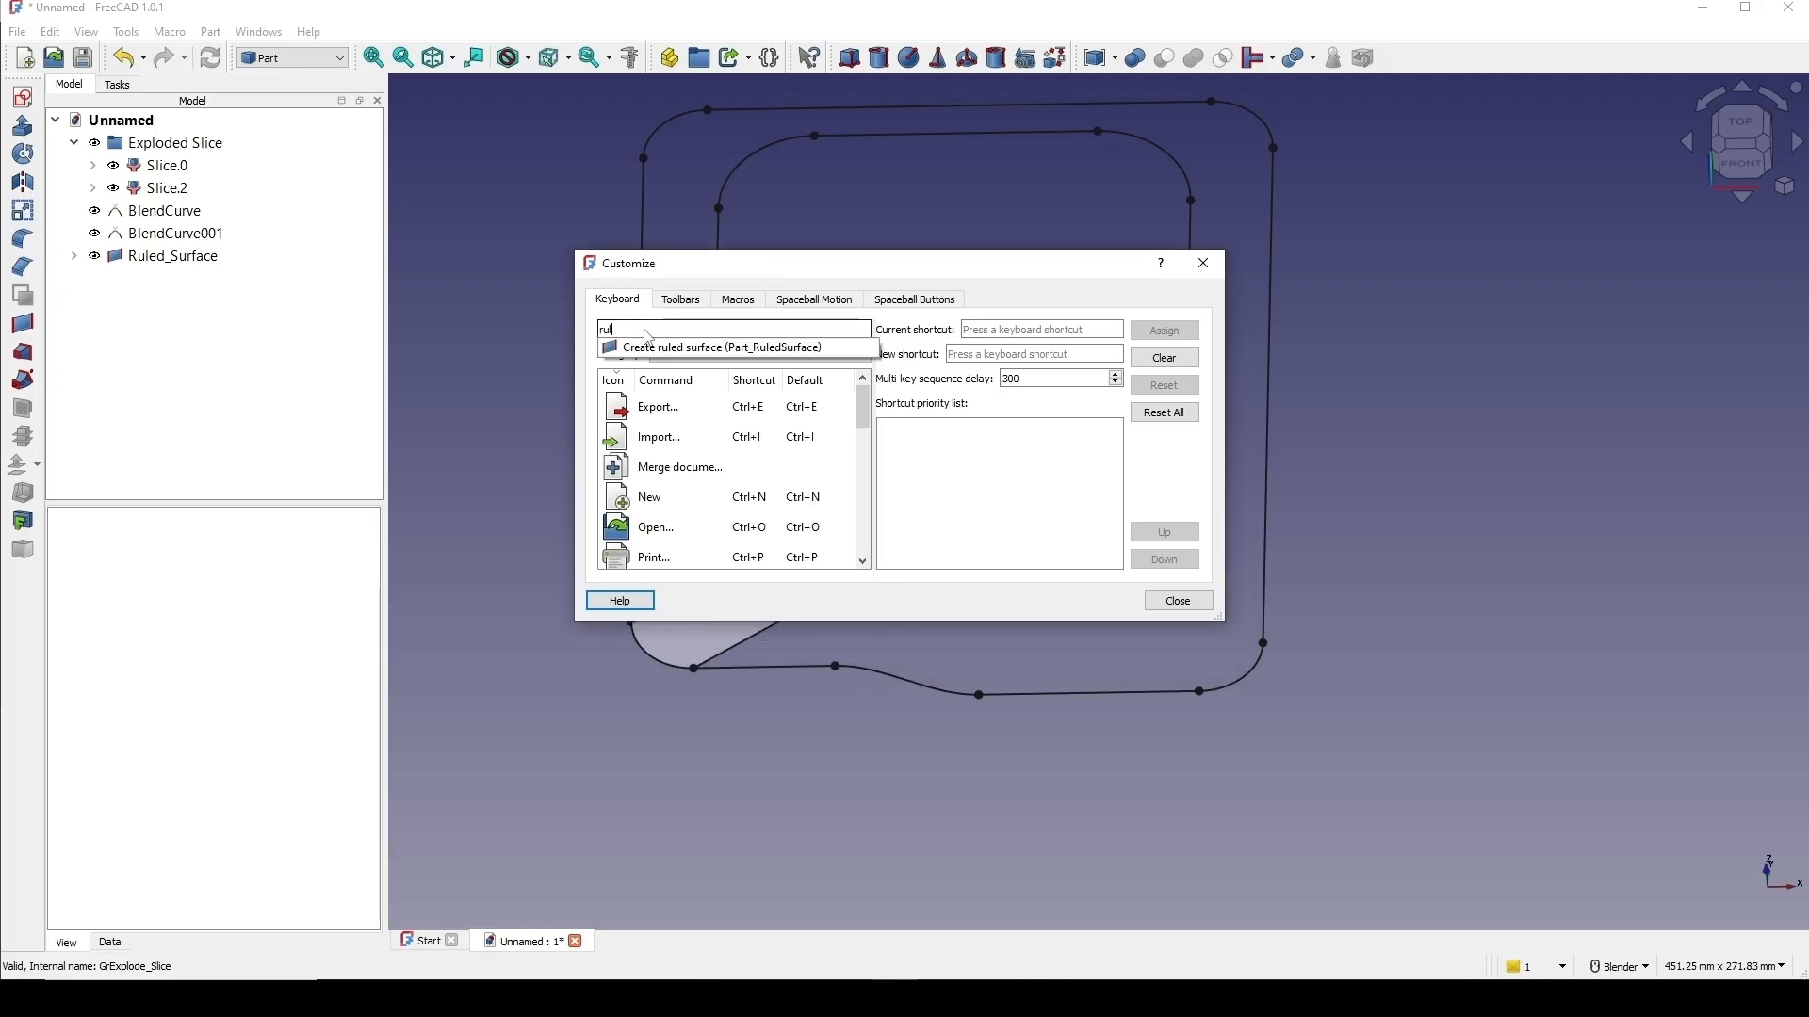
left_click(670, 348)
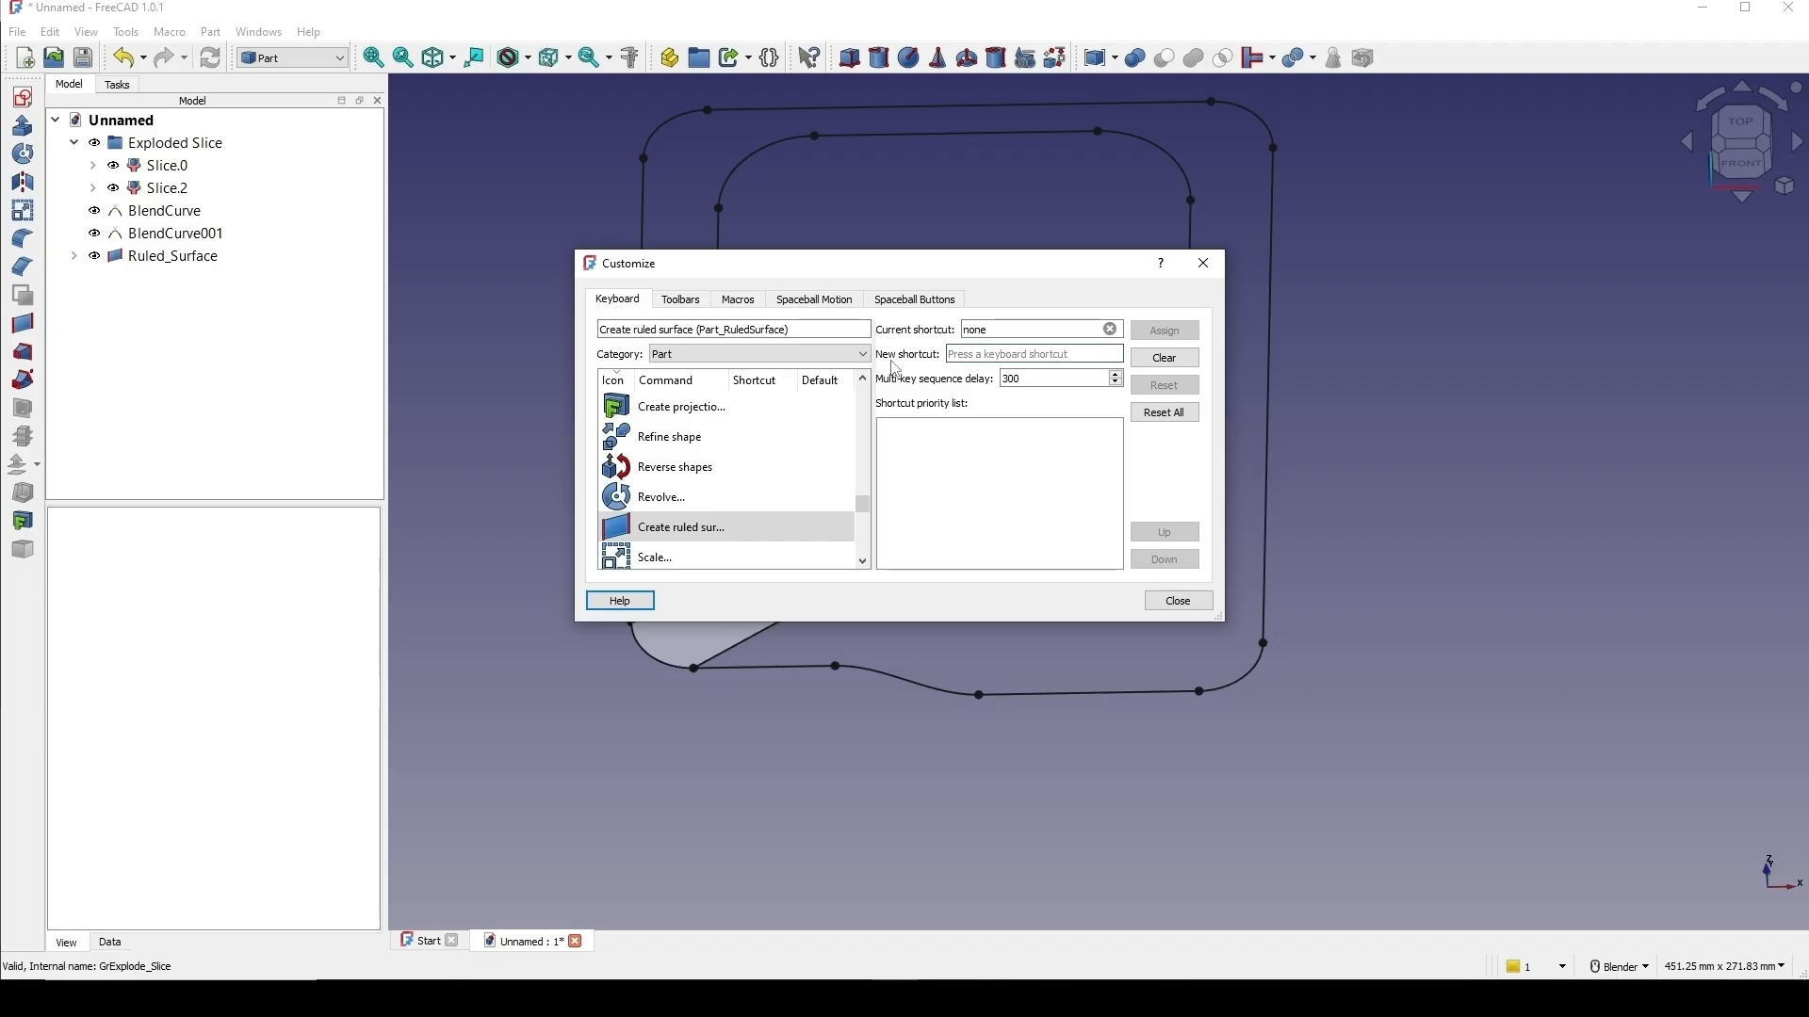
left_click(987, 355)
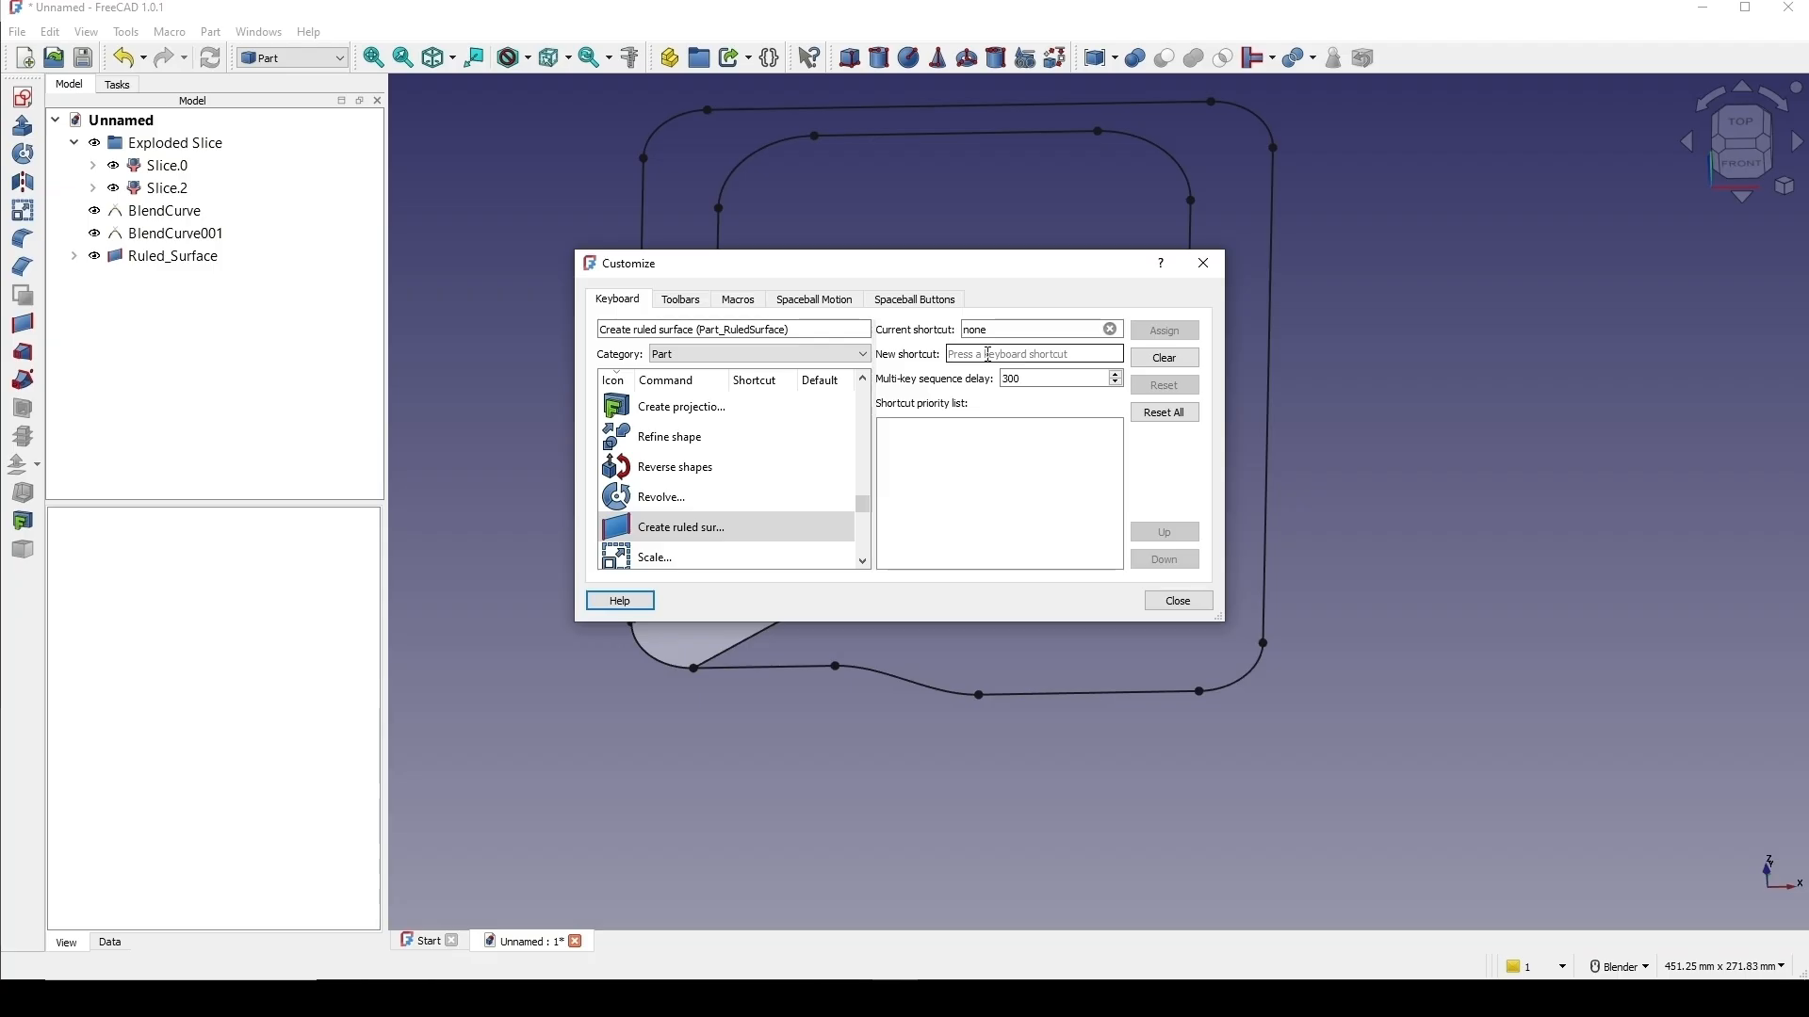
key("f")
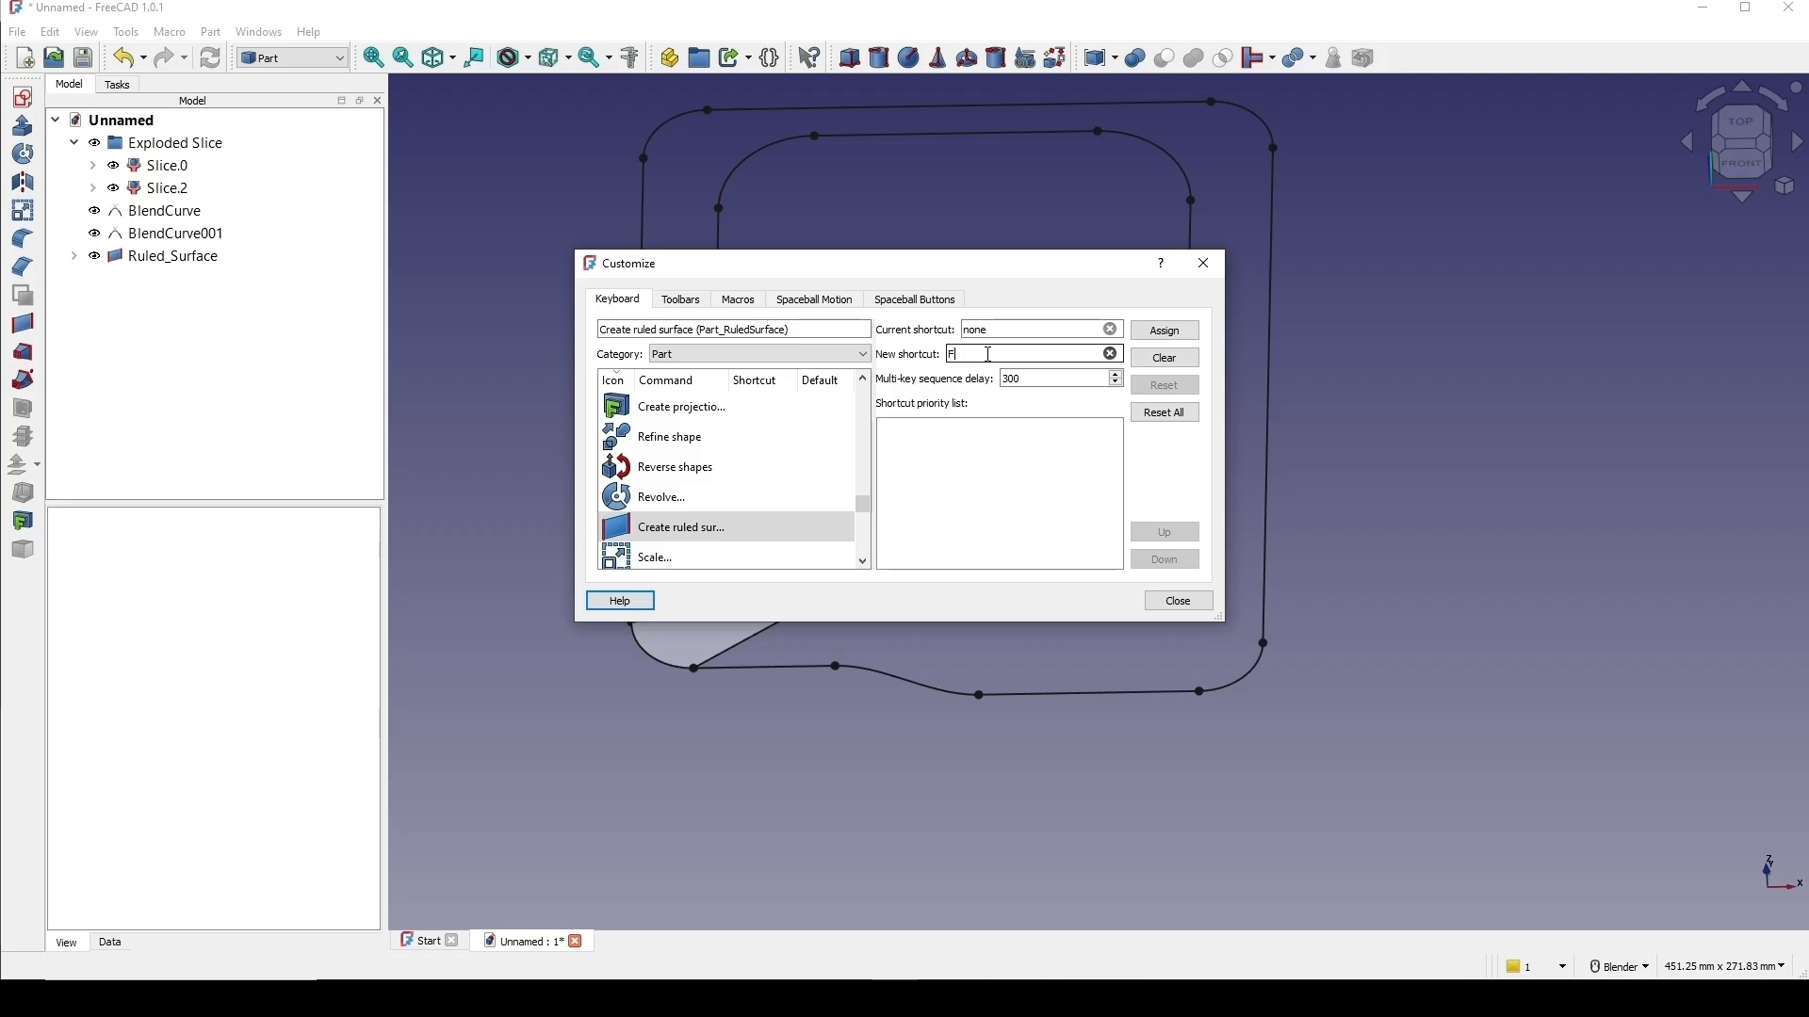
left_click(1184, 337)
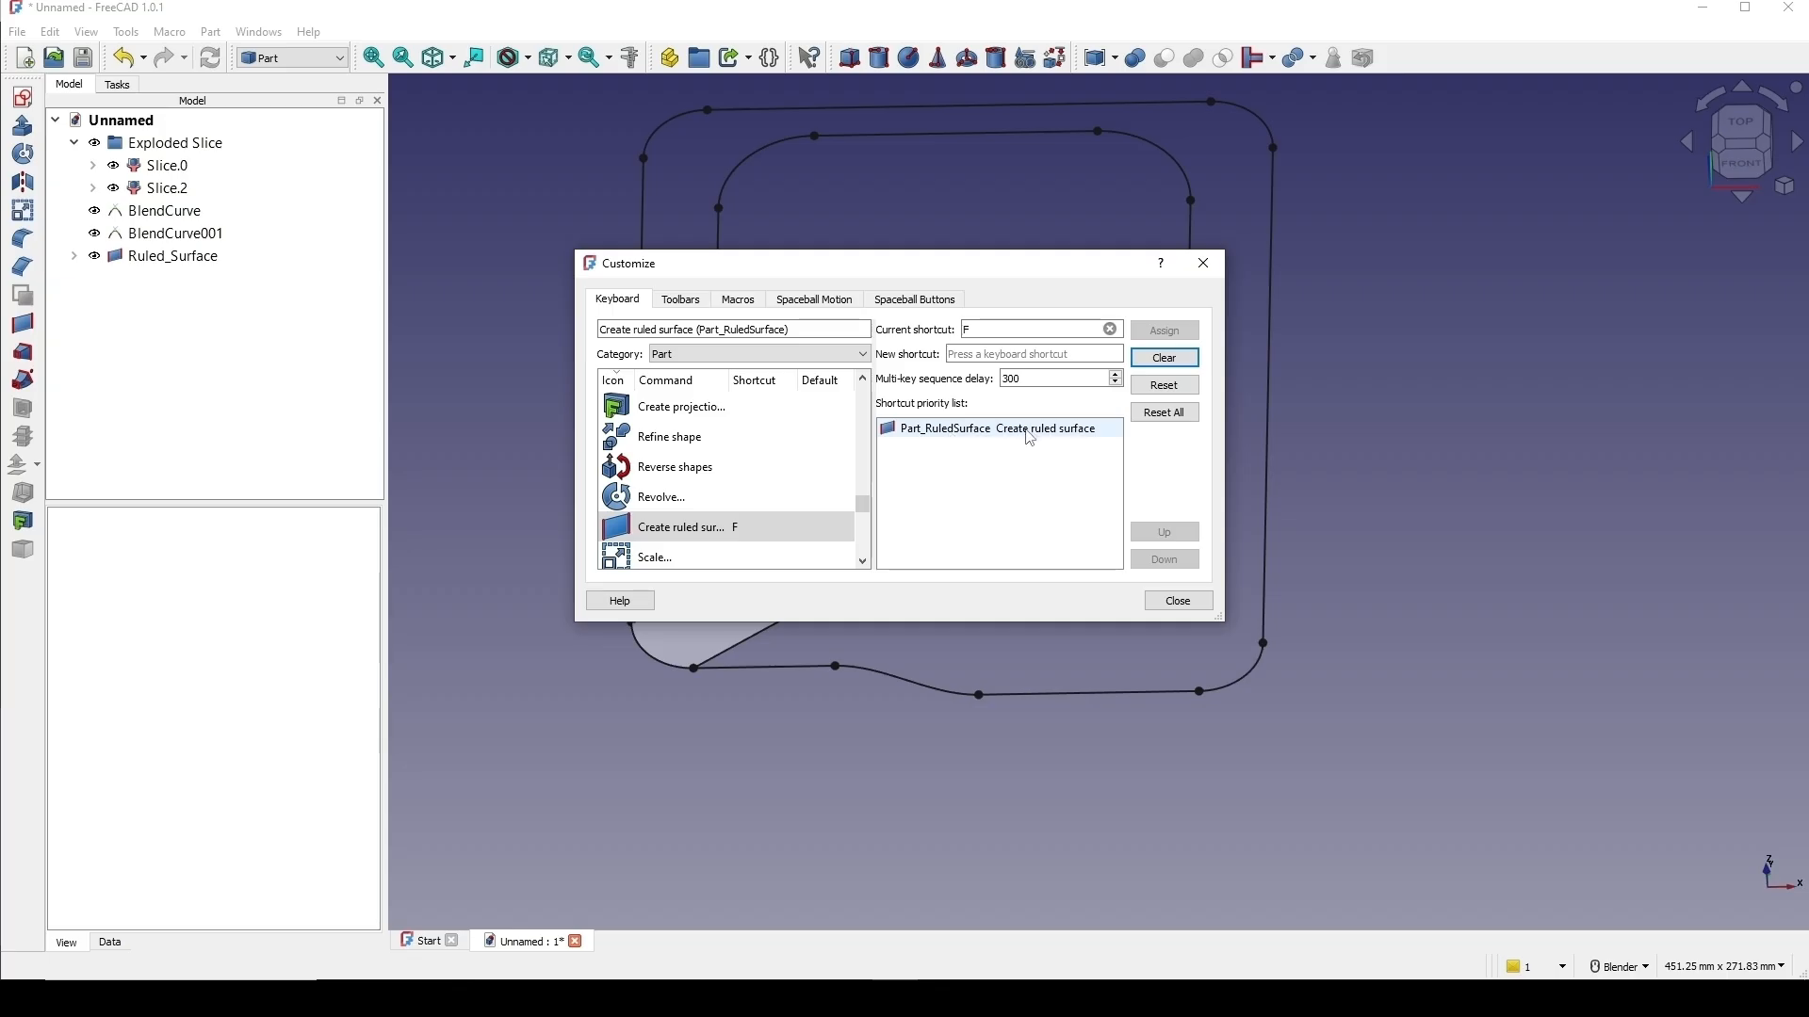
left_click(1179, 602)
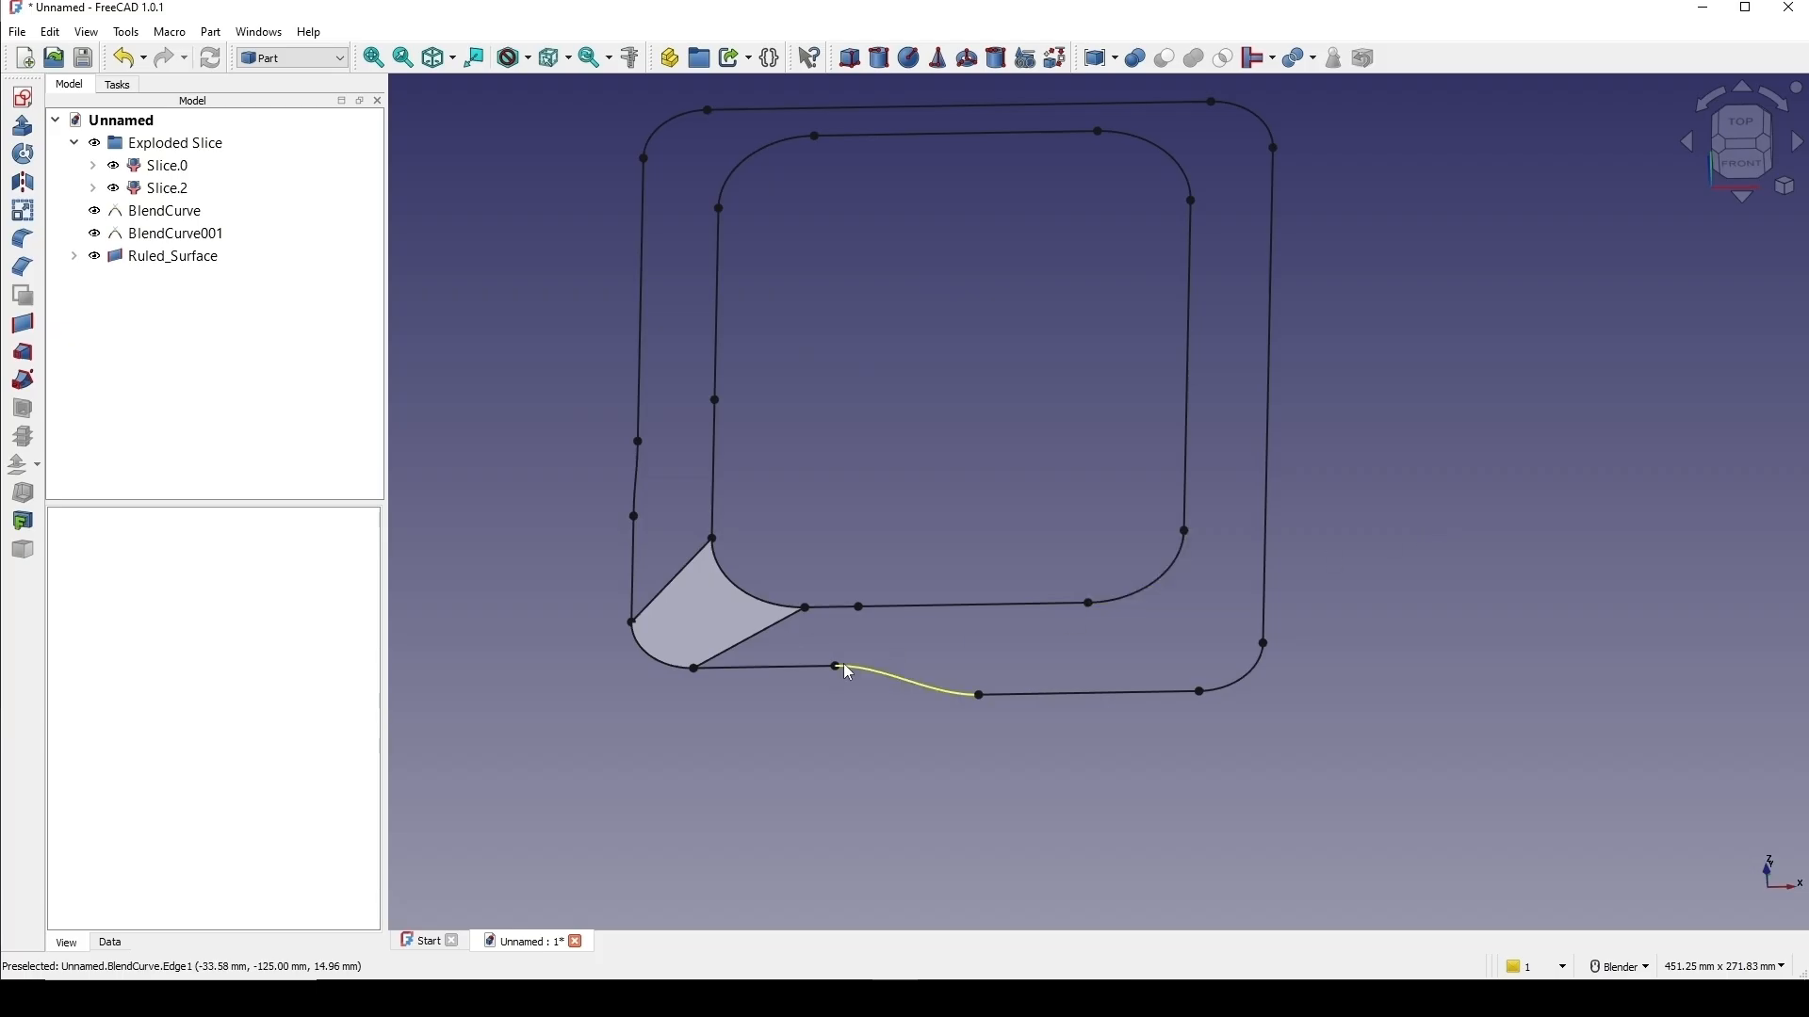
Create a ruled surface between the short front edge of the inner rectangle and the raised straight front edge of the outer outline.
middle_click_drag(835, 662, 860, 638)
left_click(826, 612)
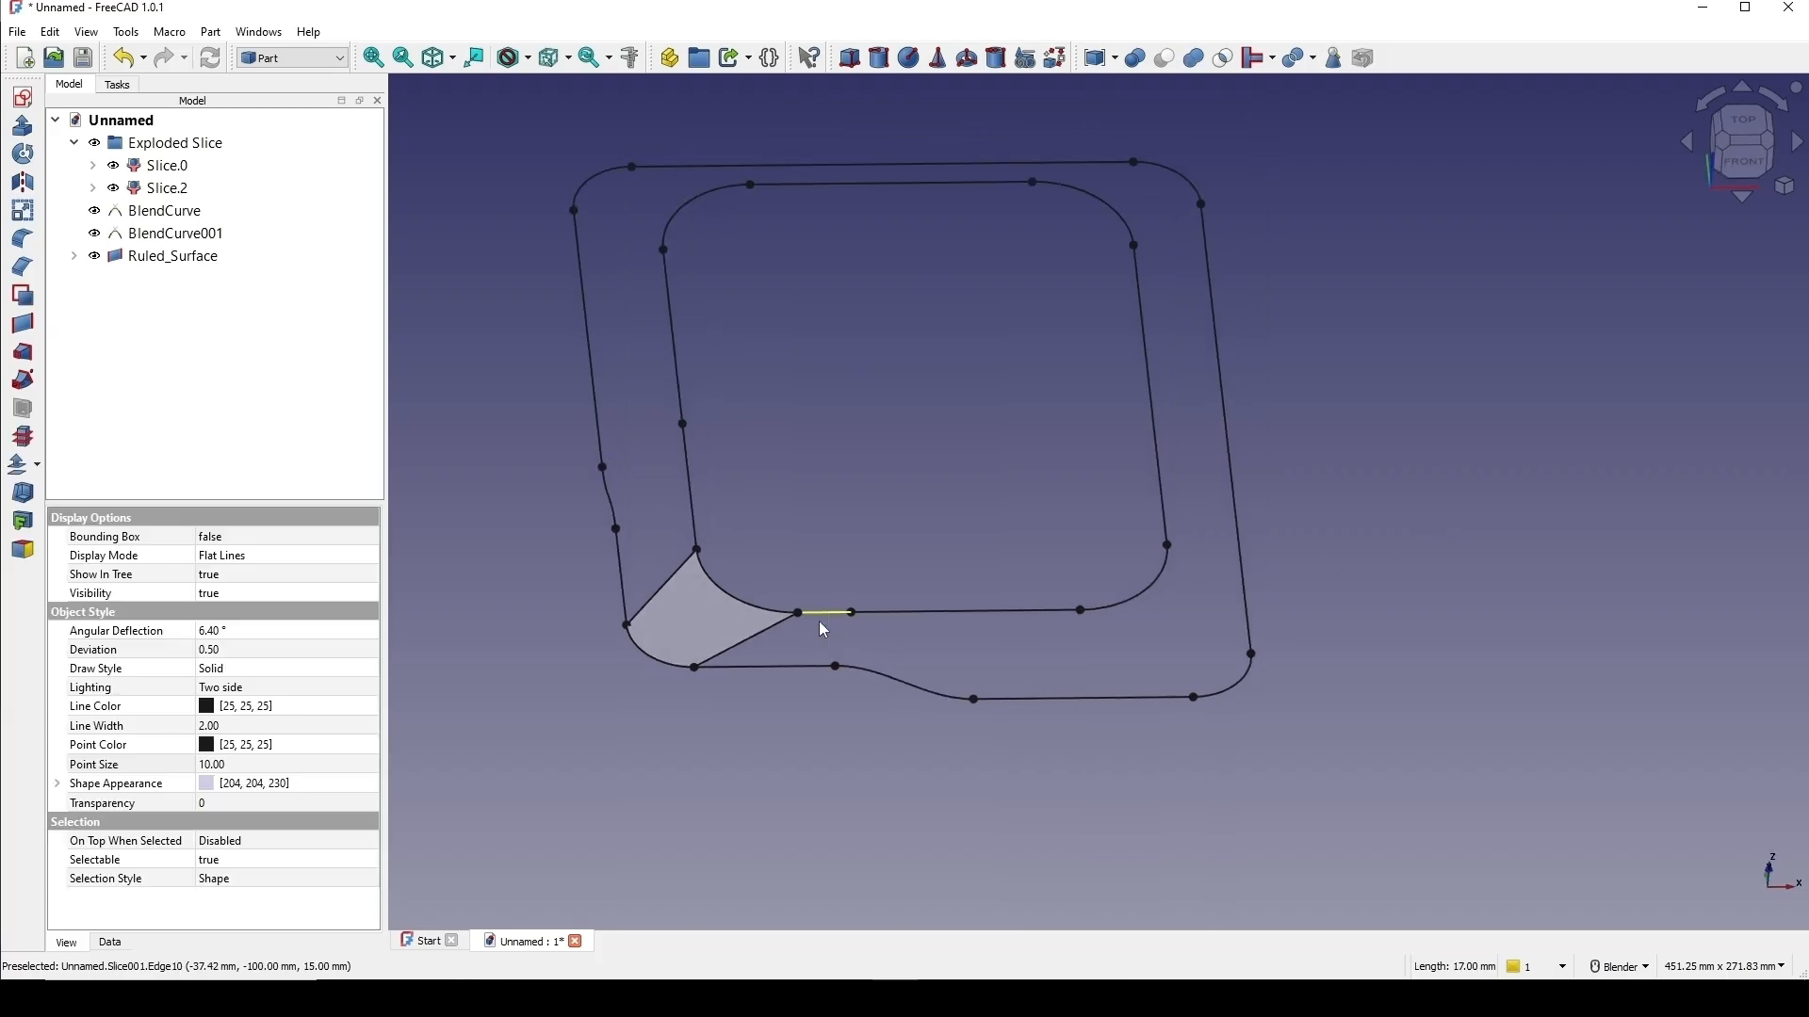
left_click(793, 667, "ctrl")
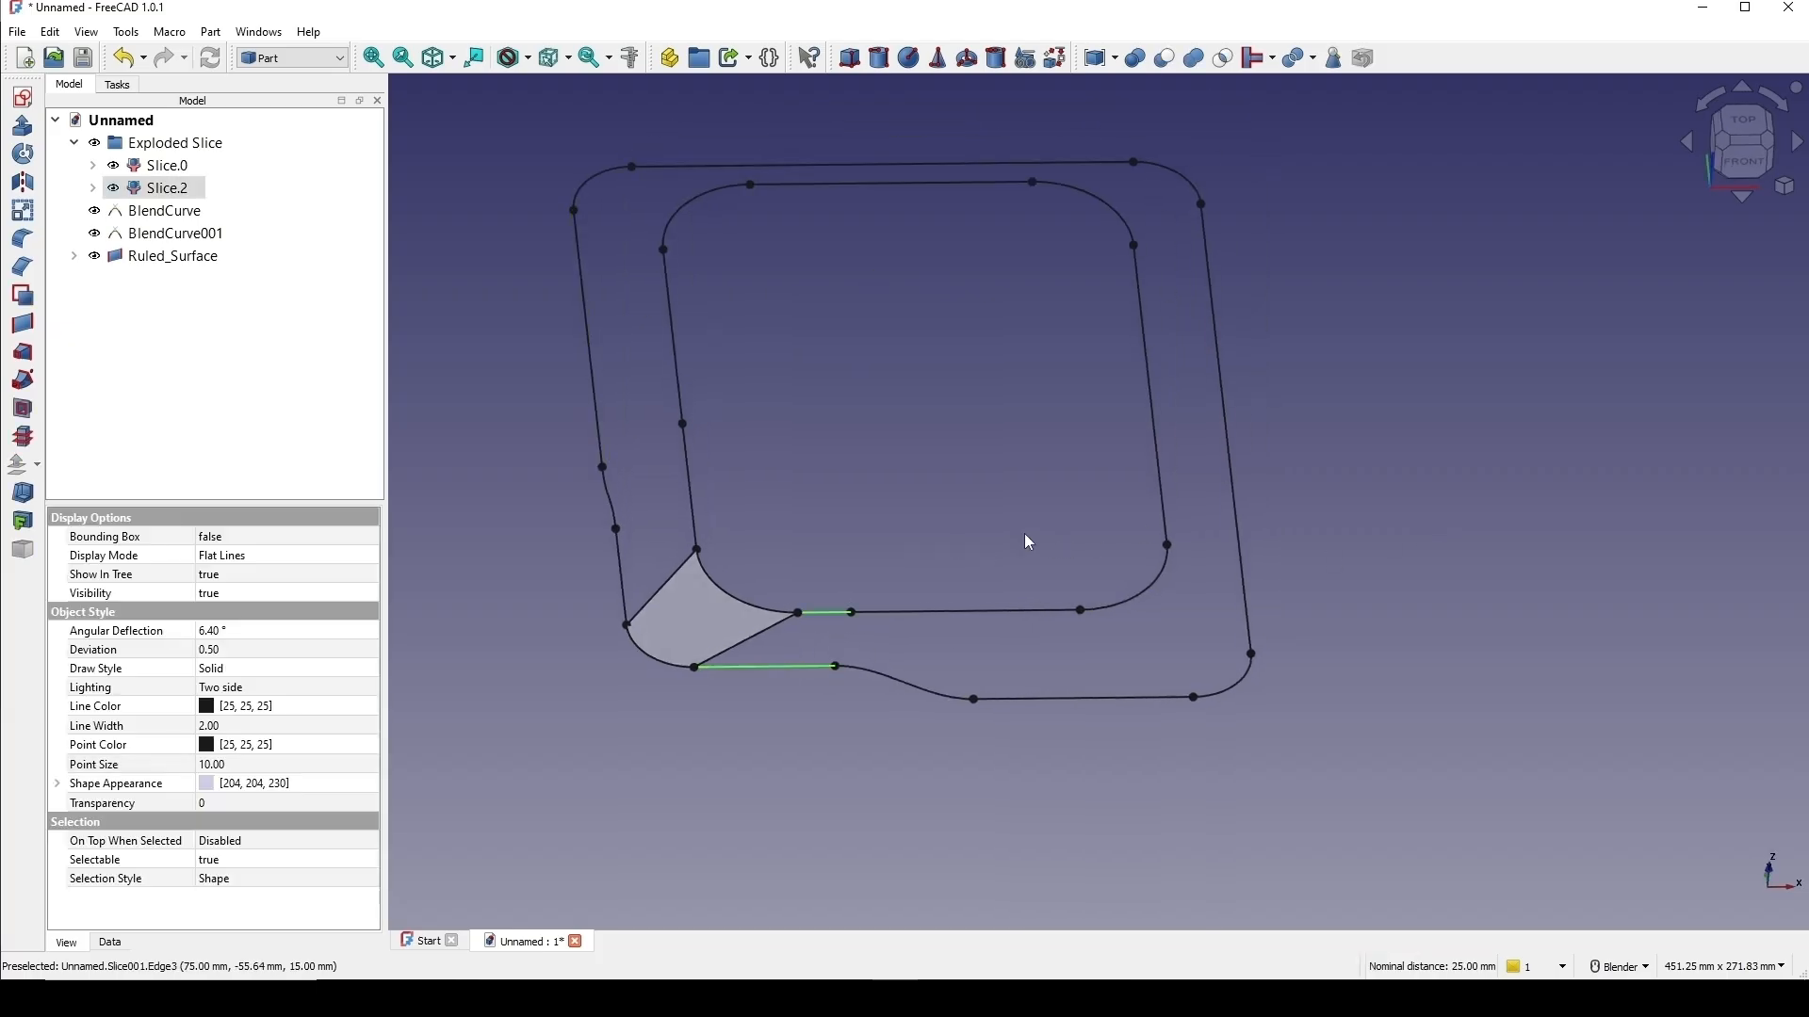
key("r")
Create a ruled surface between the inner and outer front-right corner arcs.
middle_click_drag(981, 609, 982, 582)
middle_click_drag(895, 624, 1009, 649)
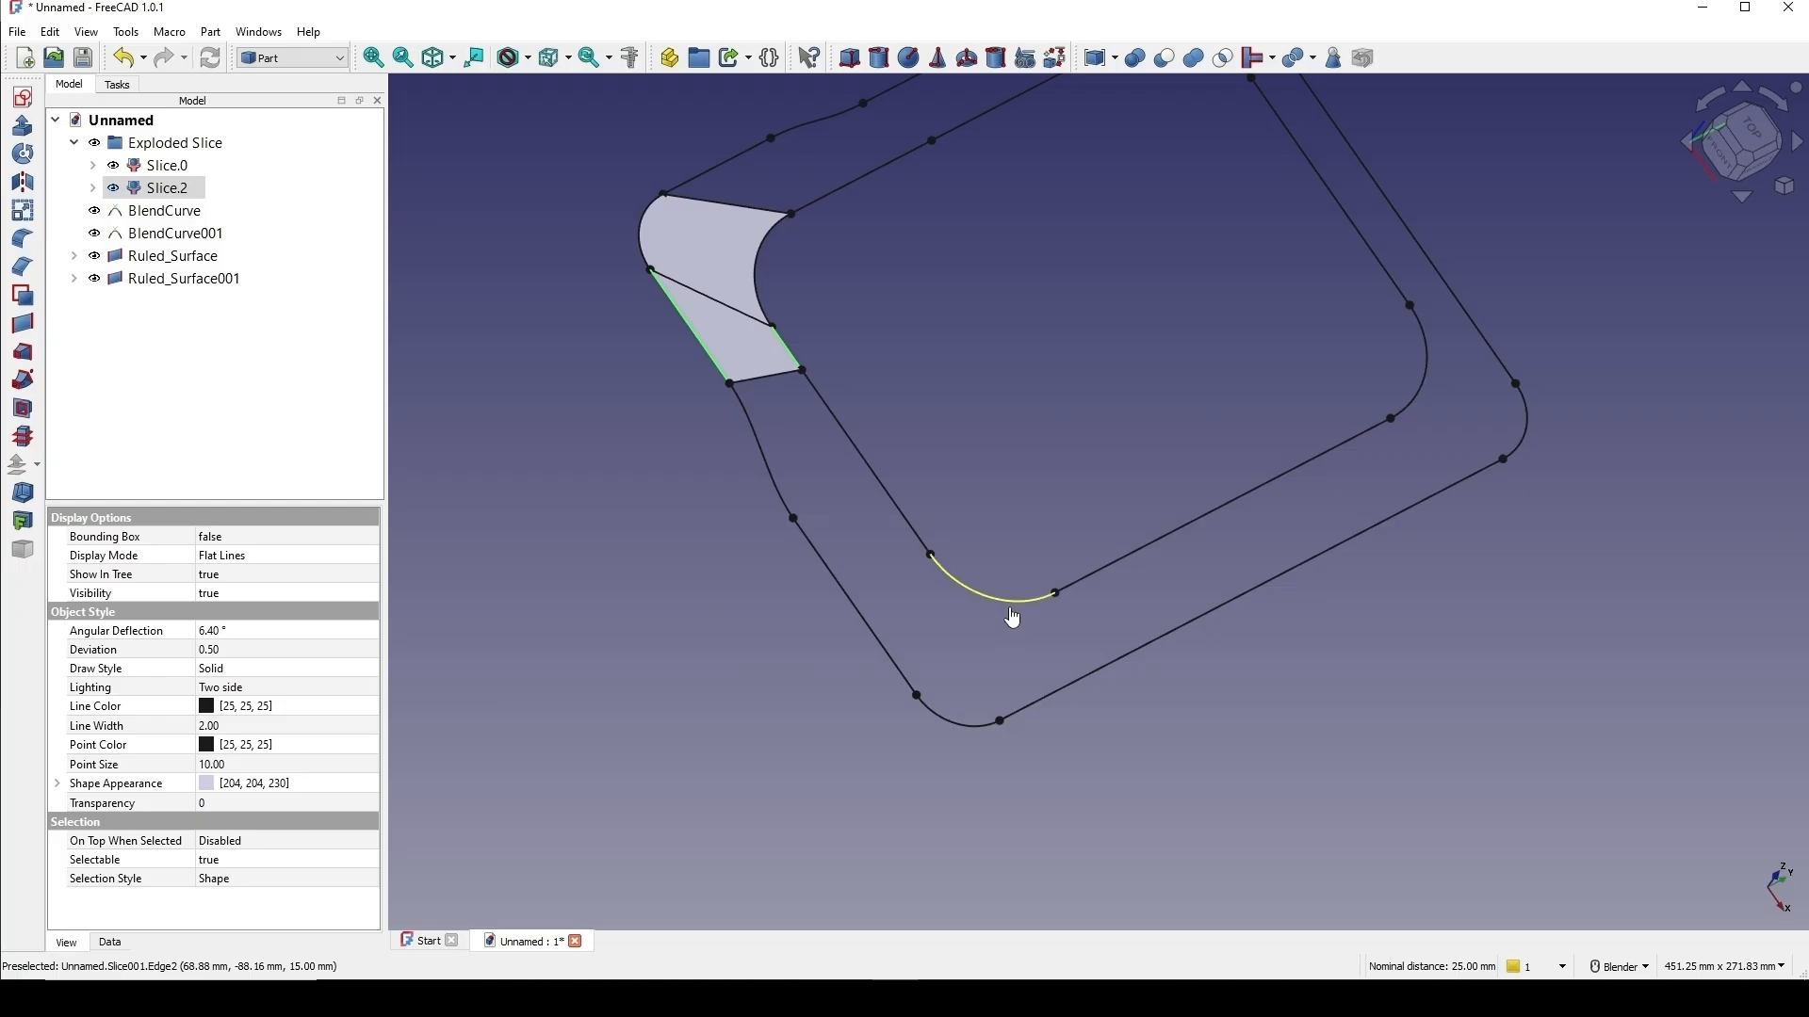
left_click(1005, 619)
left_click(971, 725, "ctrl")
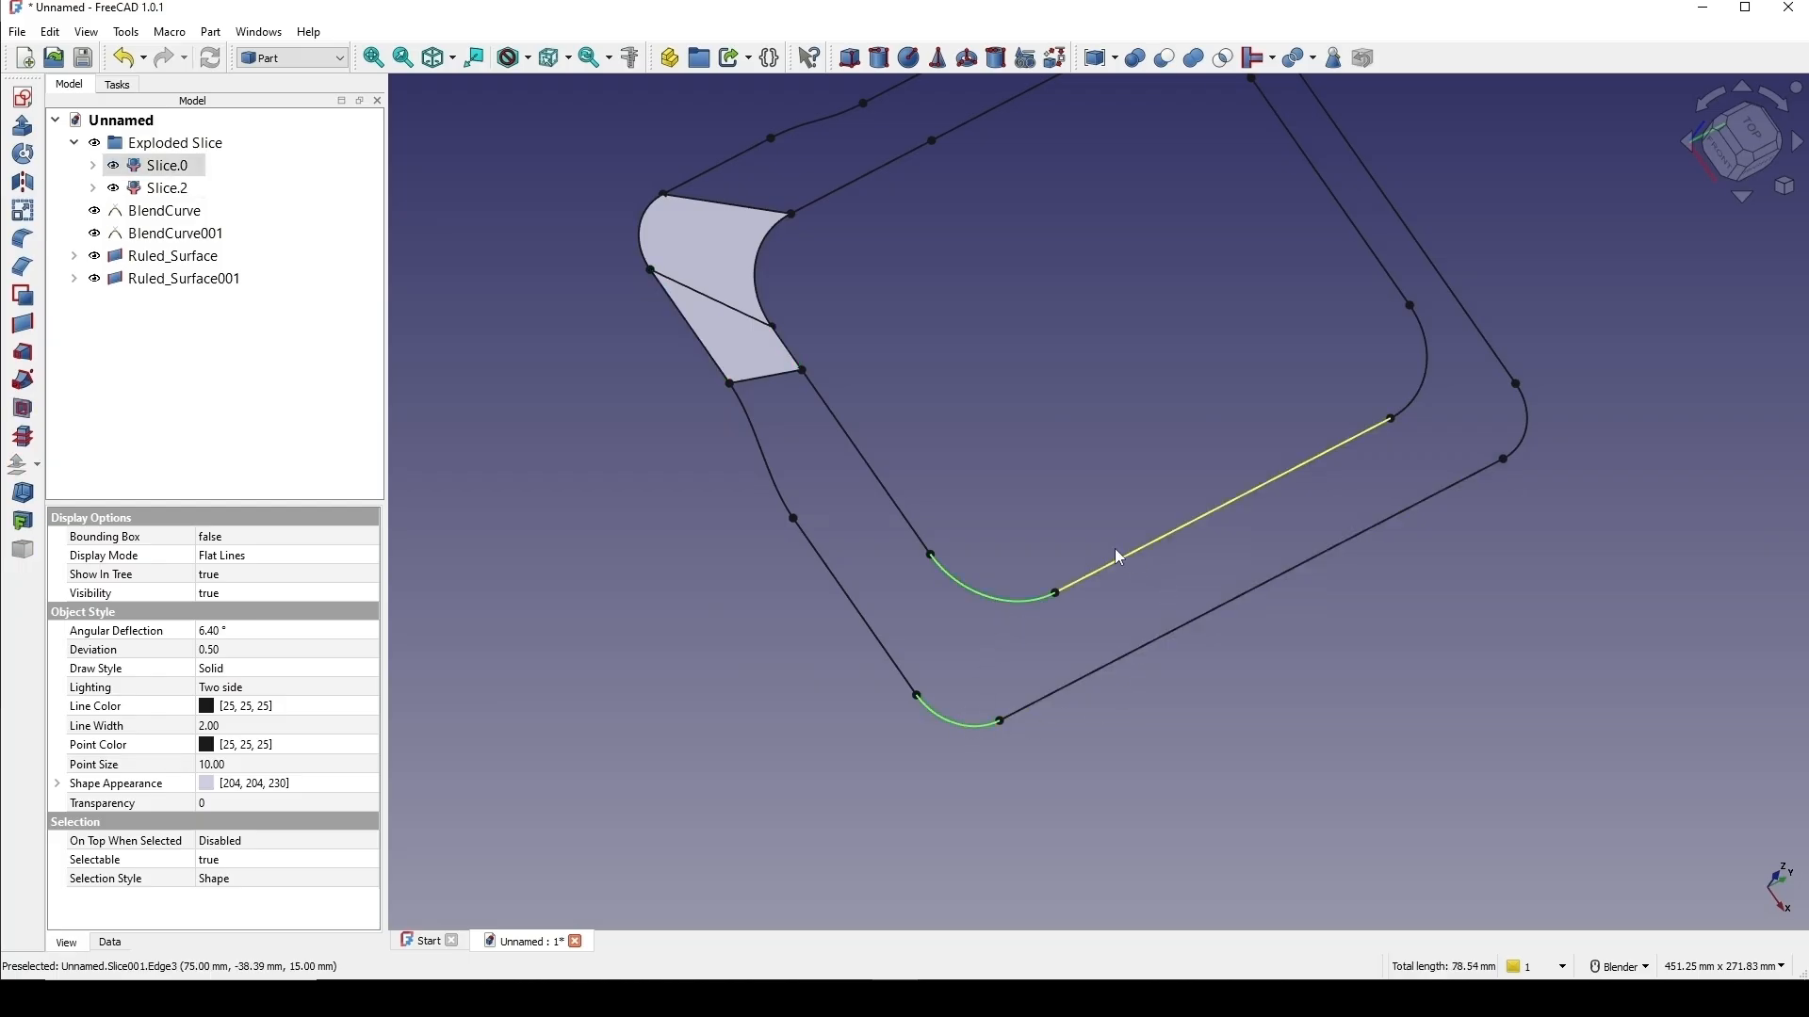
middle_click_drag(1119, 558, 1122, 498)
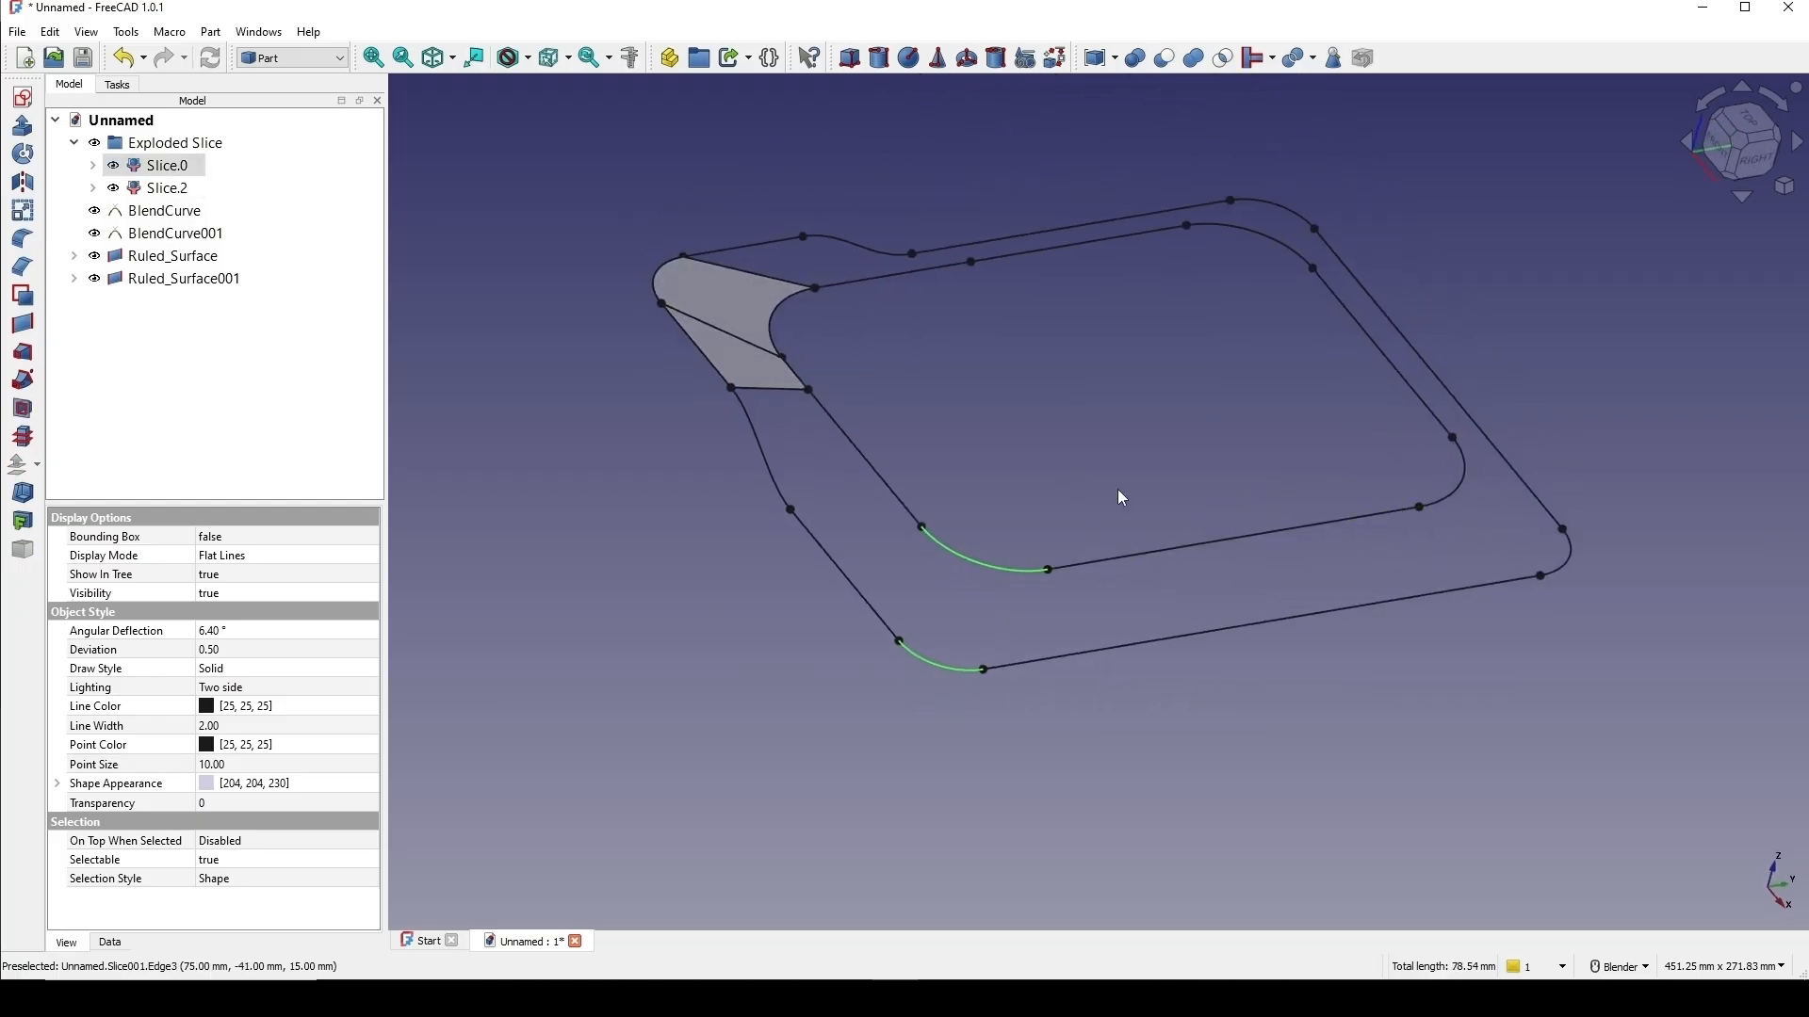
key("r")
Create a ruled surface between the inner and outer straight edges along the right side.
left_click(1122, 557)
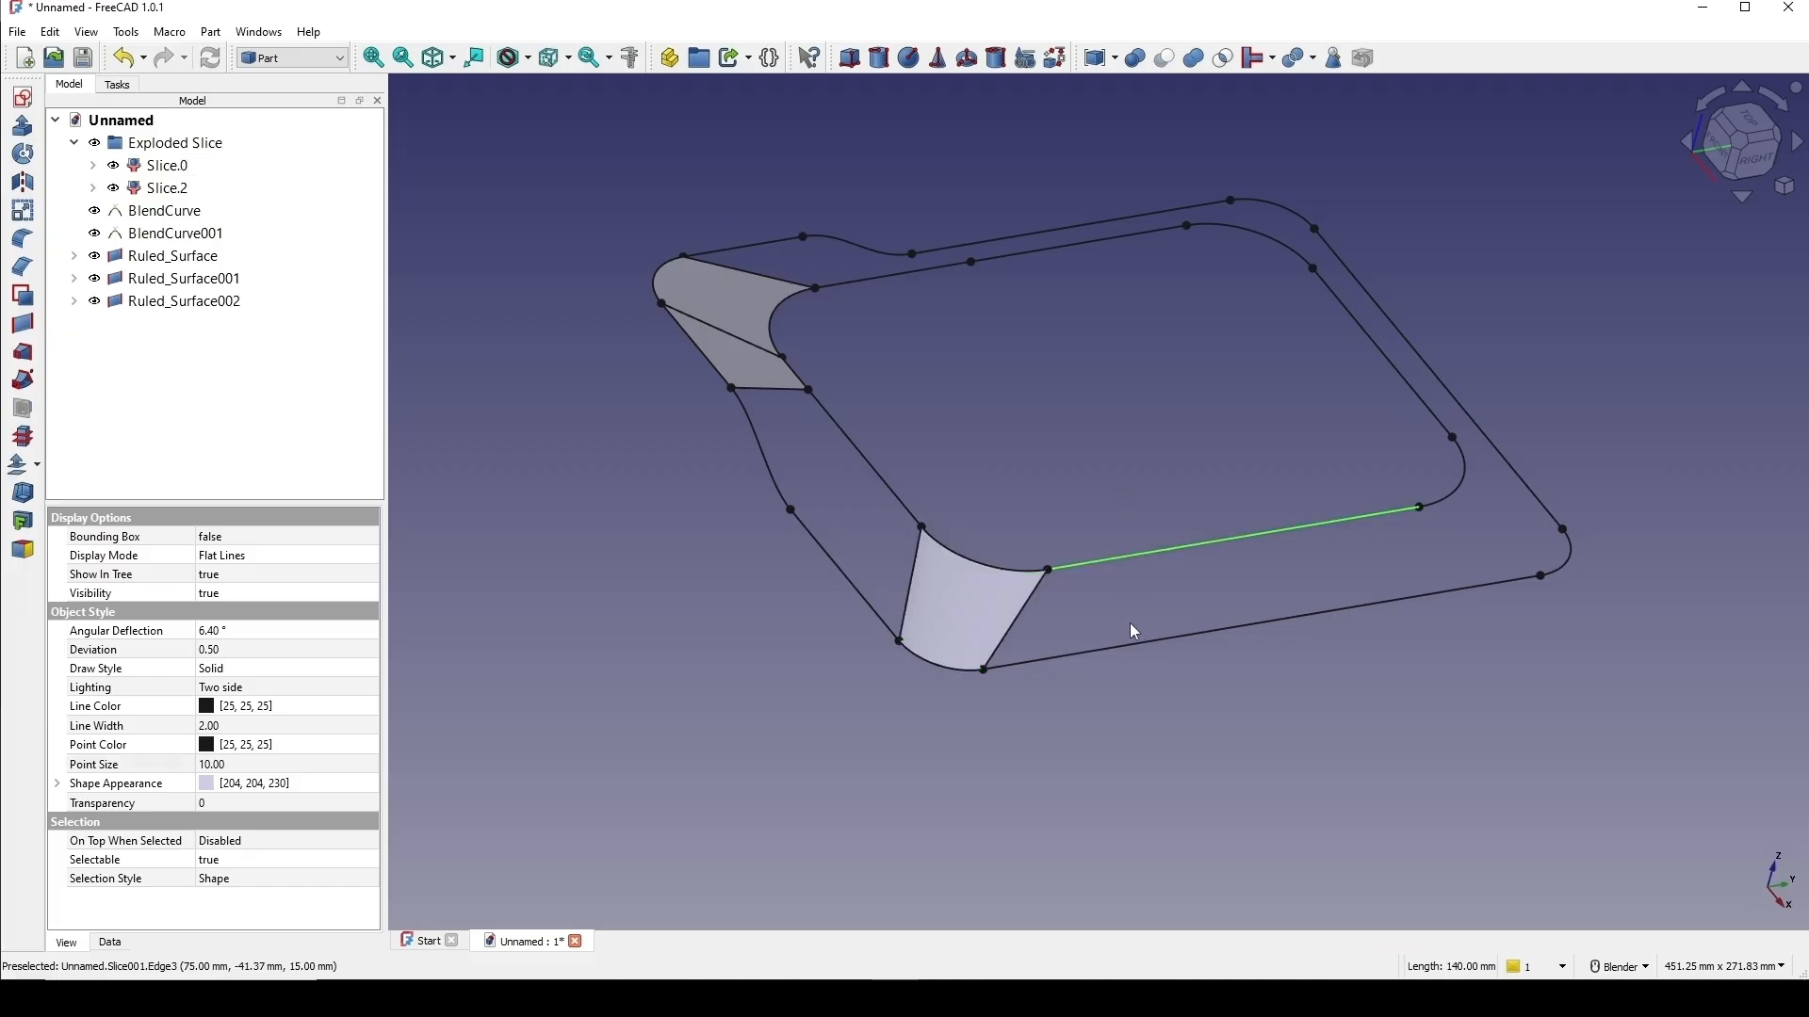
left_click(1131, 643, "ctrl")
key("r")
Create a ruled surface between the inner and outer back-right corner arcs.
middle_click_drag(1276, 573, 1146, 553)
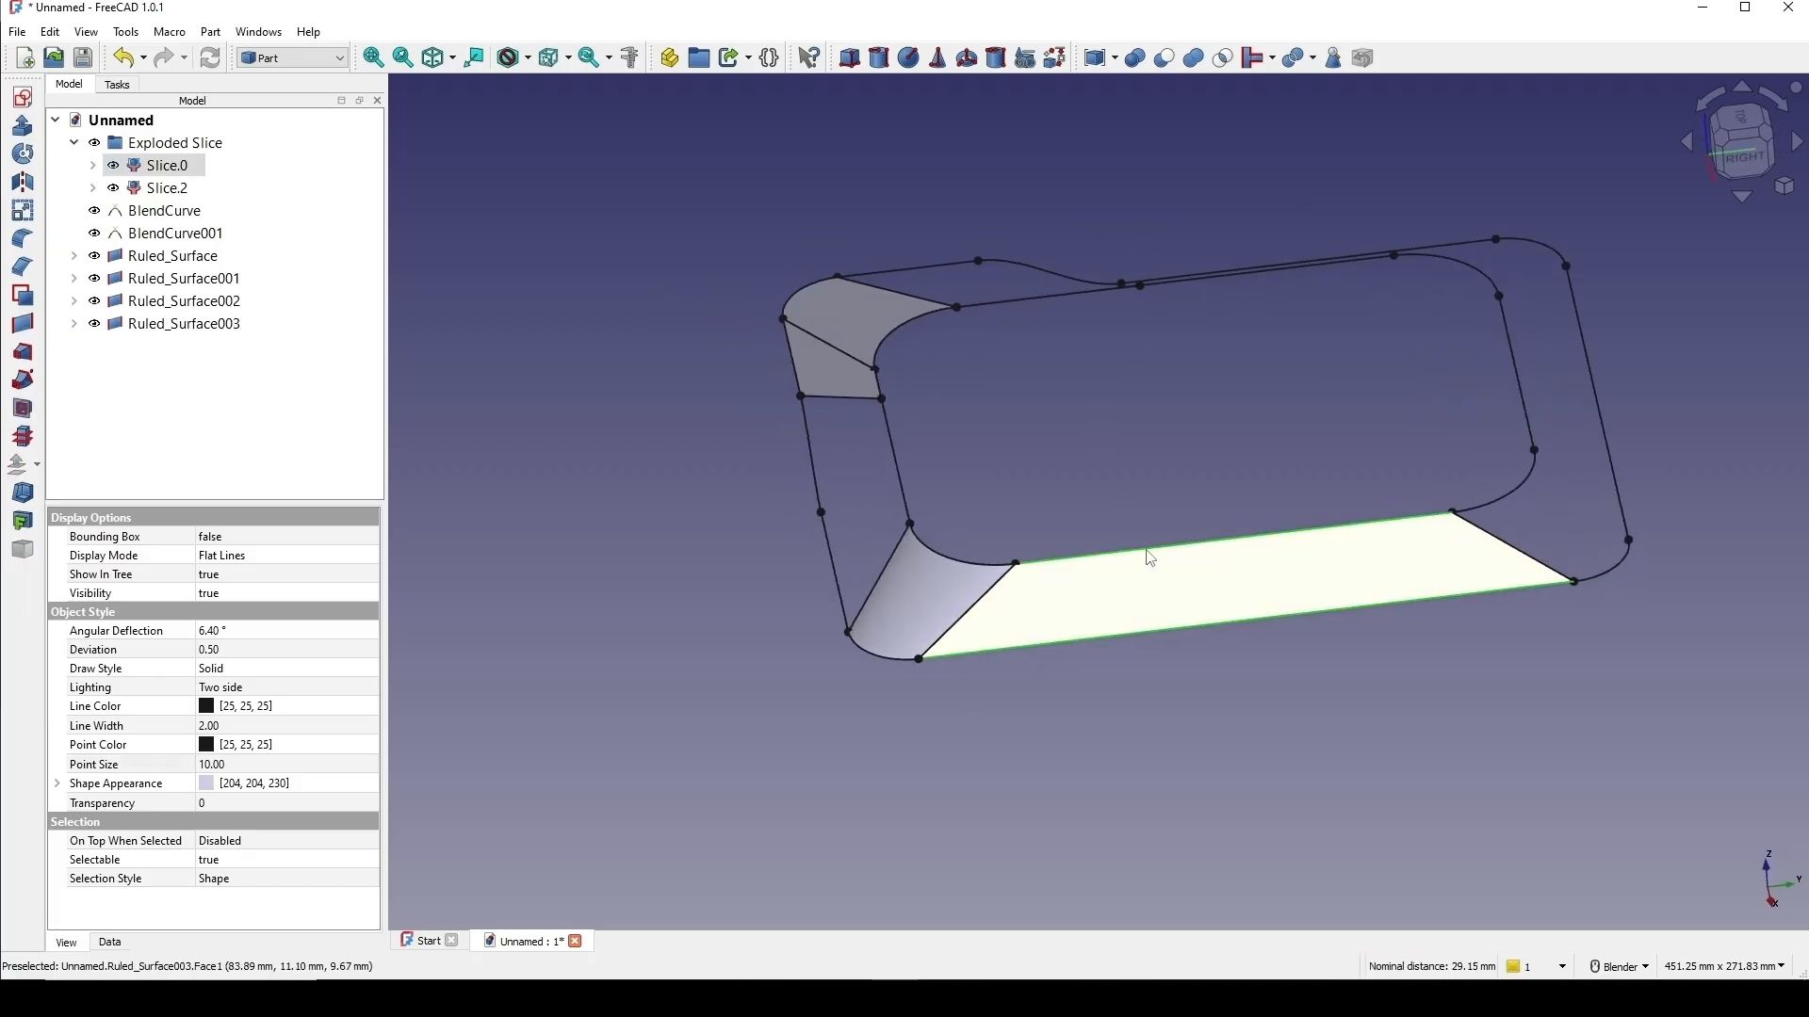
middle_click_drag(1474, 521, 939, 574, "shift")
scroll(942, 581, "up", 1)
left_click(986, 535)
left_click(1117, 621, "ctrl")
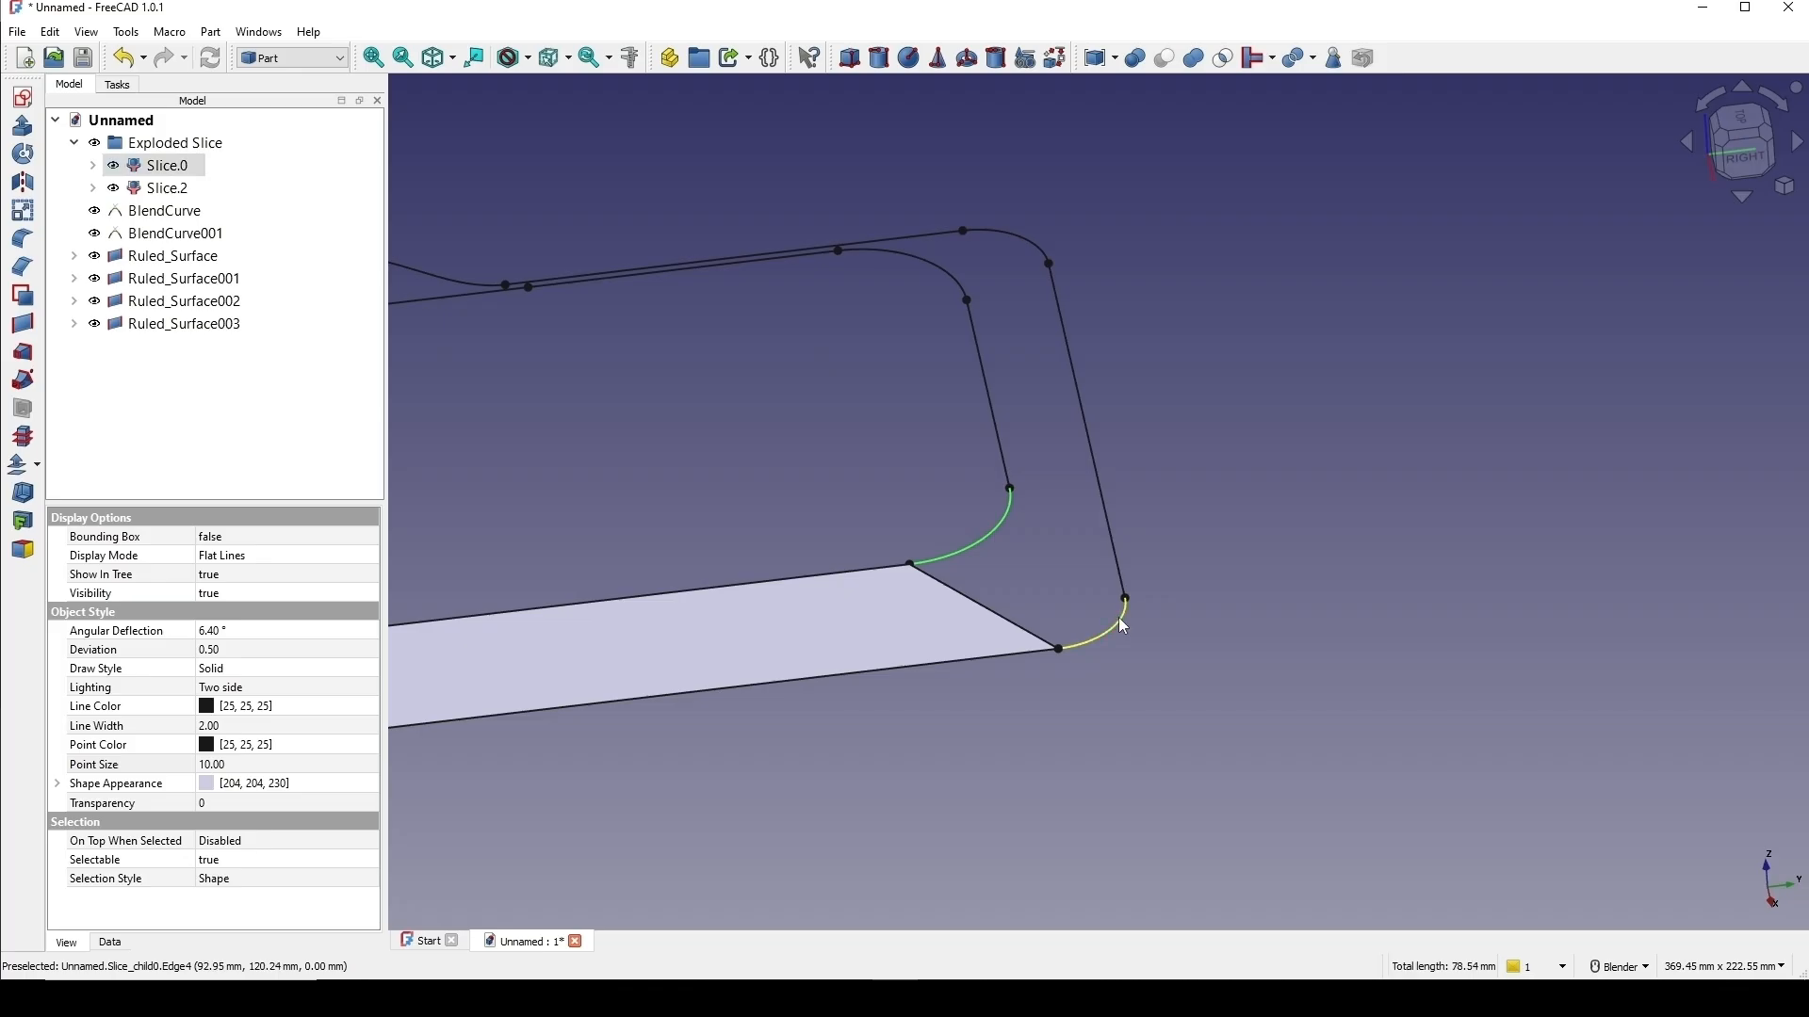
key("r")
Create a ruled surface between the inner and outer straight edges along the back side.
left_click(991, 399)
left_click(1081, 412, "ctrl")
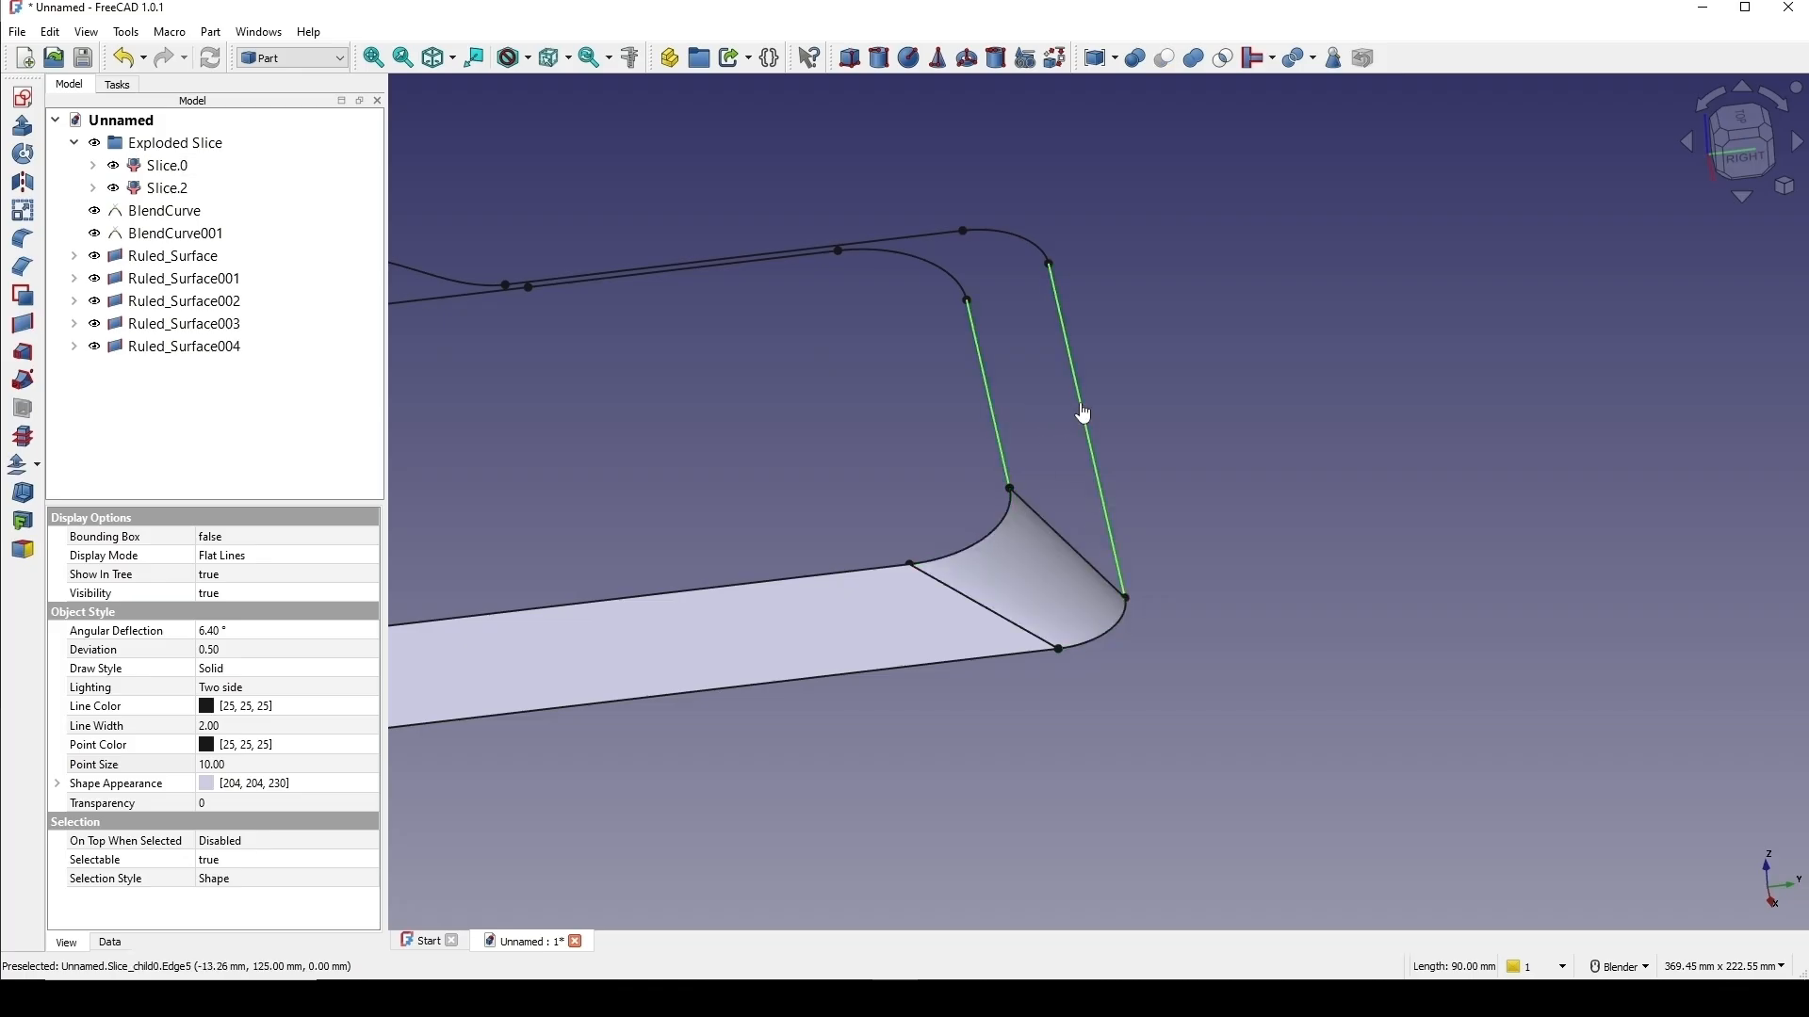
key("r")
Create ruled surfaces between the back-left corner arcs and between the adjoining straight edges of the left side, up to the split point.
middle_click_drag(892, 376, 1254, 743)
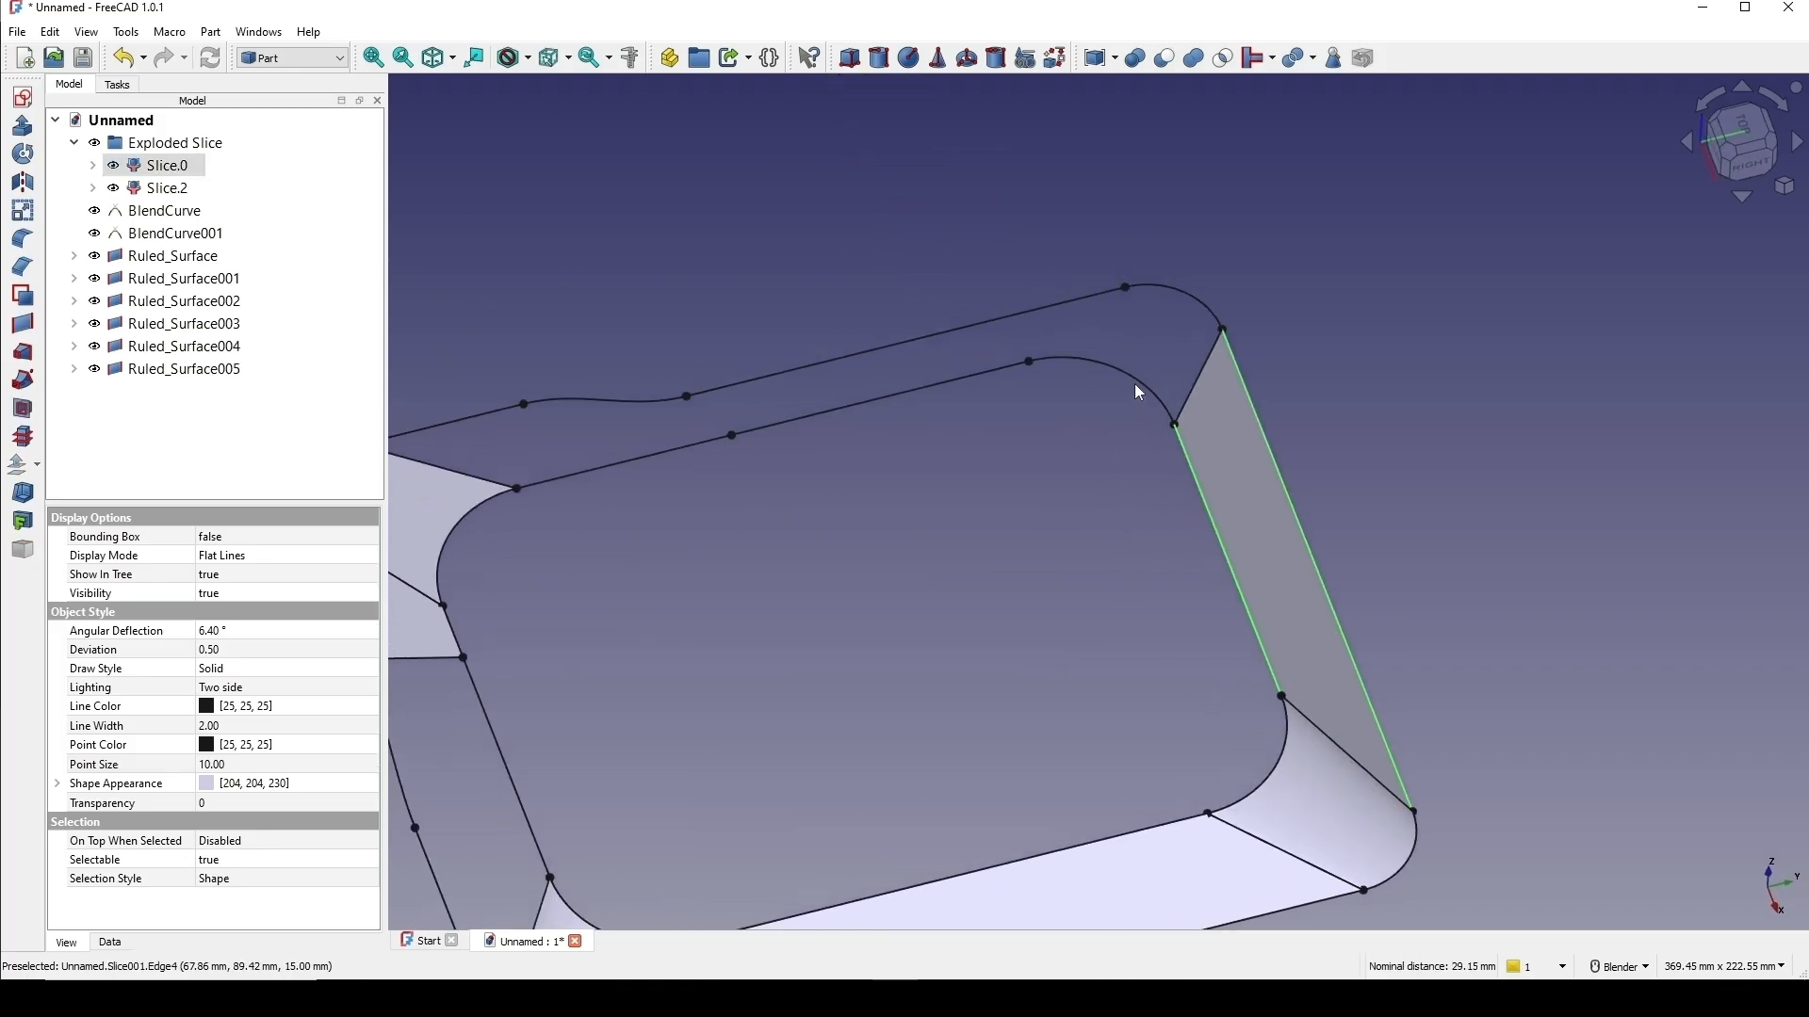
left_click(1135, 380)
left_click(1168, 313, "ctrl")
key("r")
left_click(882, 402)
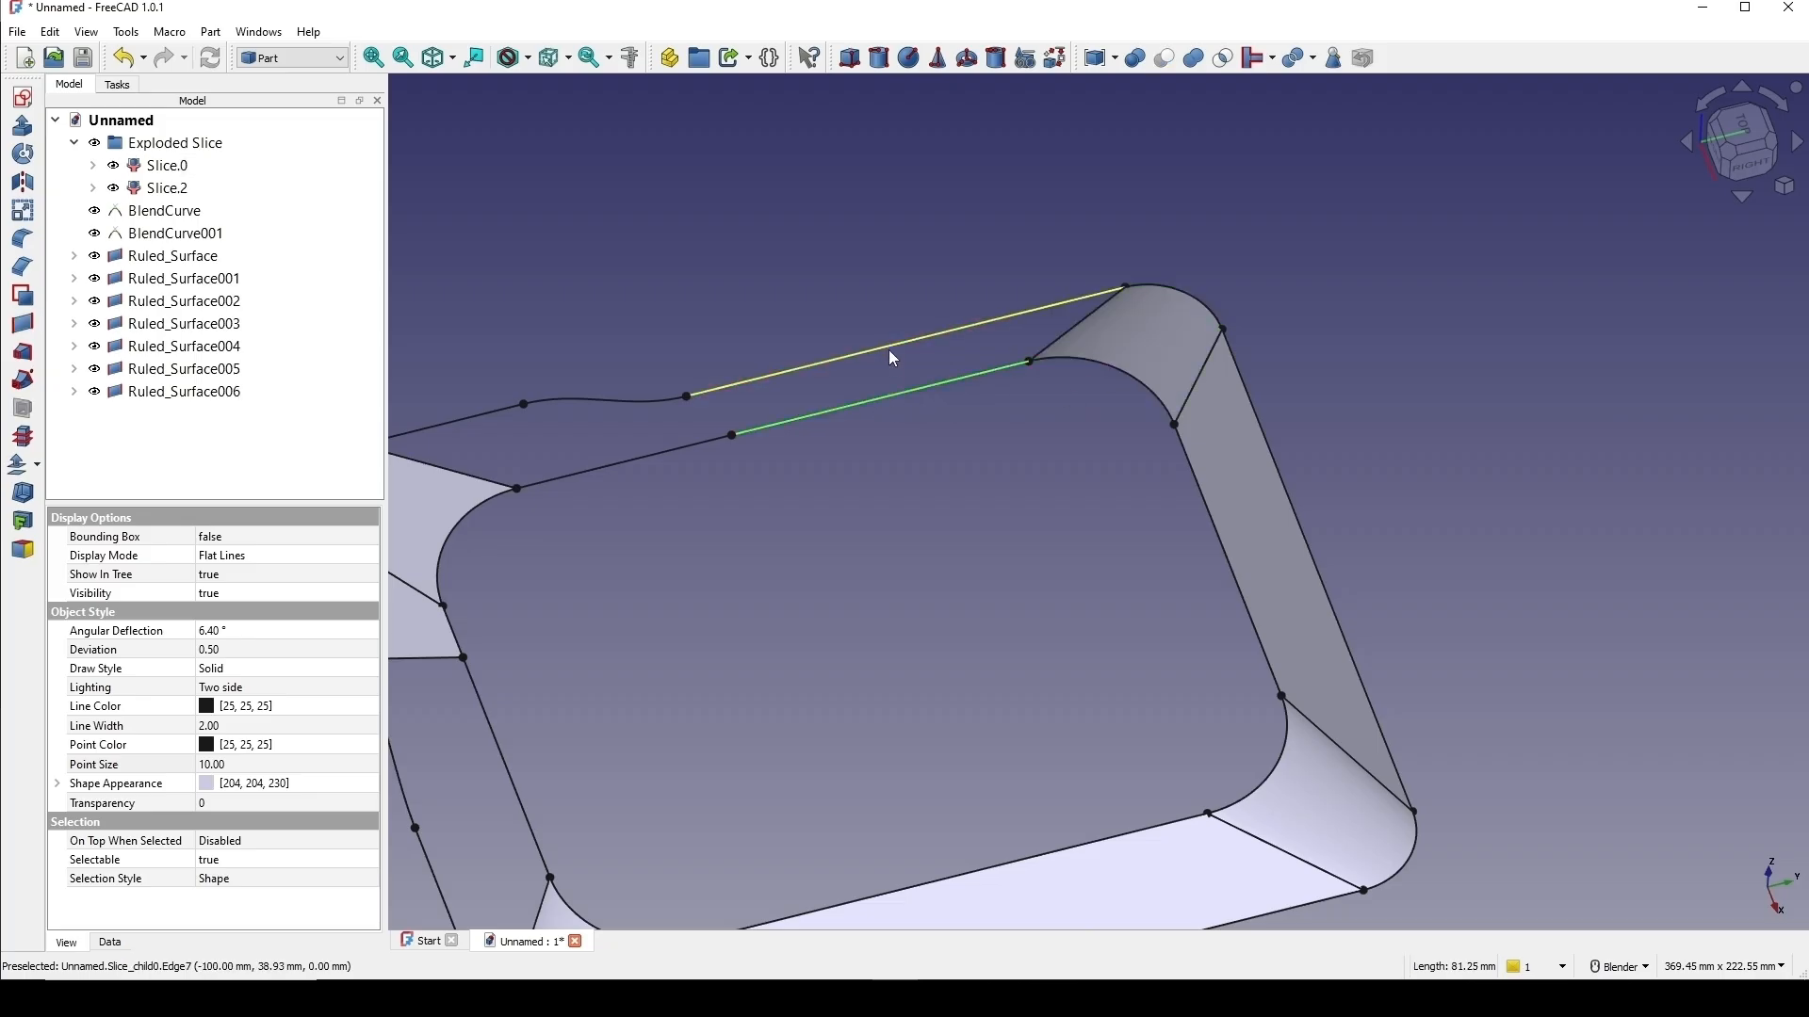
key("r")
Clear the selection and examine the ruled surfaces around the frame and the open gaps on the front and left sides.
scroll(964, 612, "down", 5)
middle_click_drag(749, 657, 678, 602)
scroll(1143, 414, "up", 2)
middle_click_drag(1171, 436, 1098, 321)
middle_click_drag(1246, 574, 1170, 335, "shift")
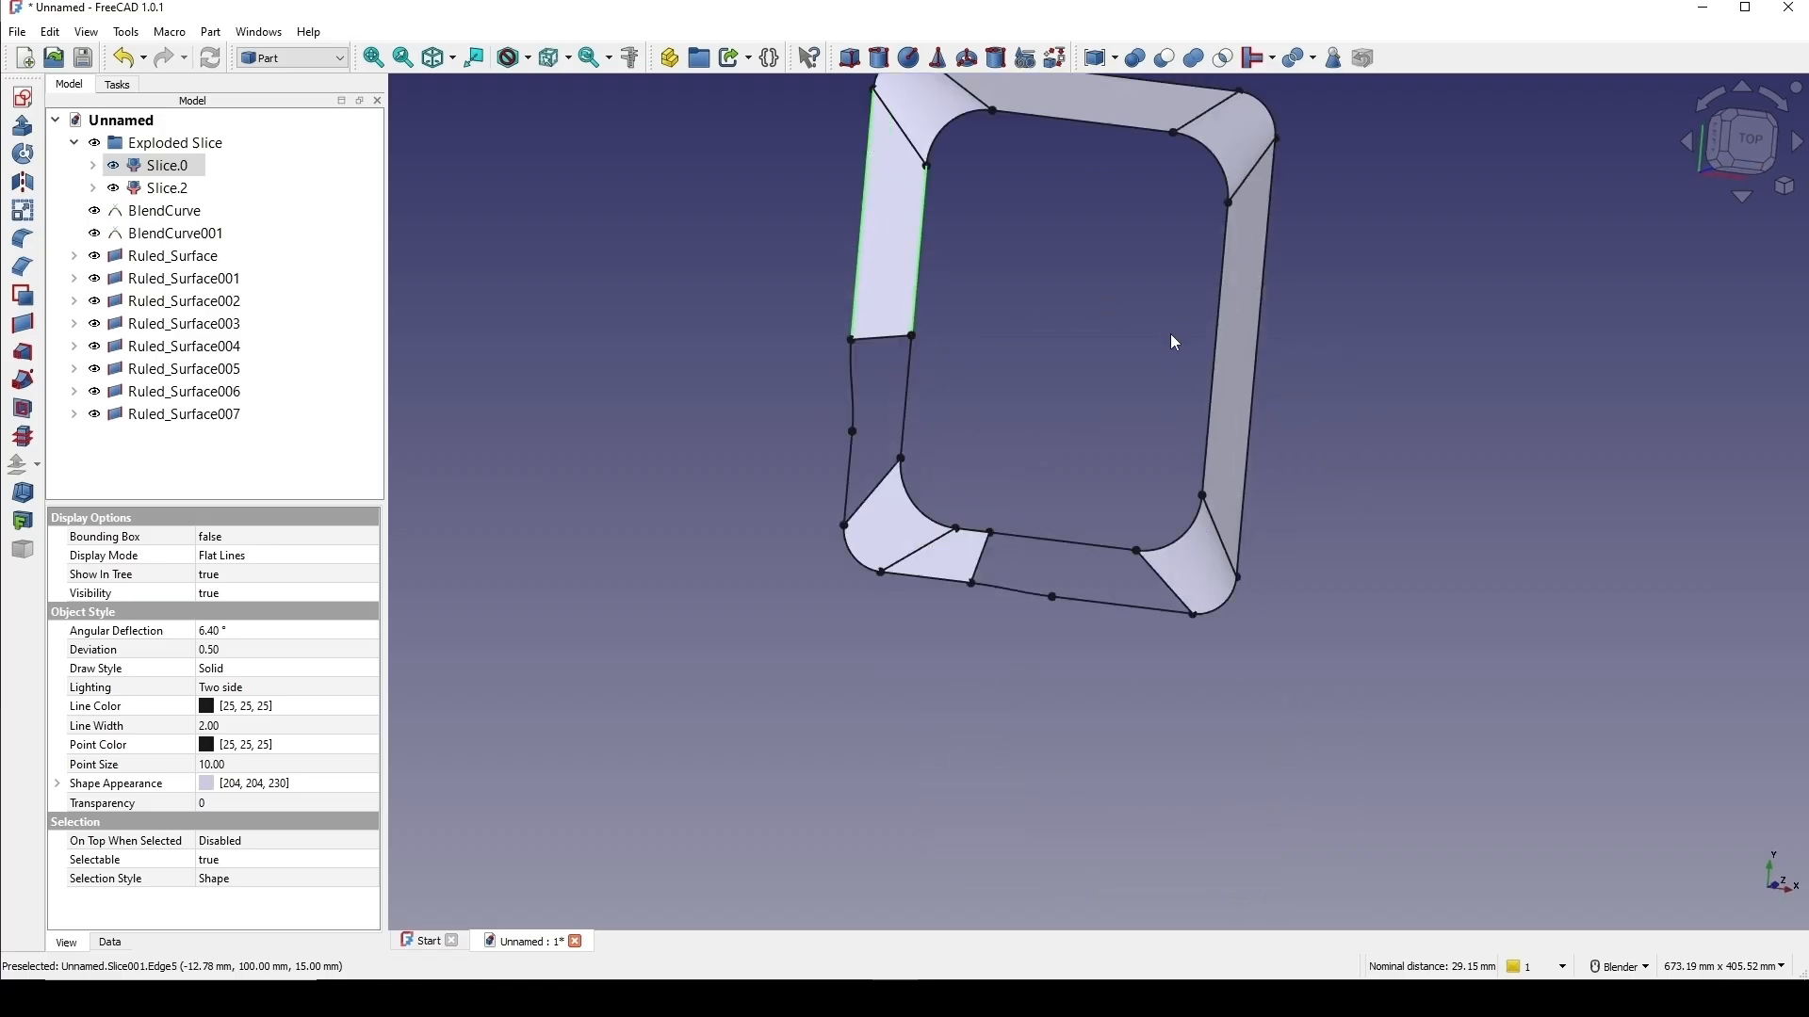
scroll(1200, 368, "up", 2)
middle_click_drag(1283, 487, 1274, 412)
middle_click_drag(1231, 549, 1450, 404, "shift")
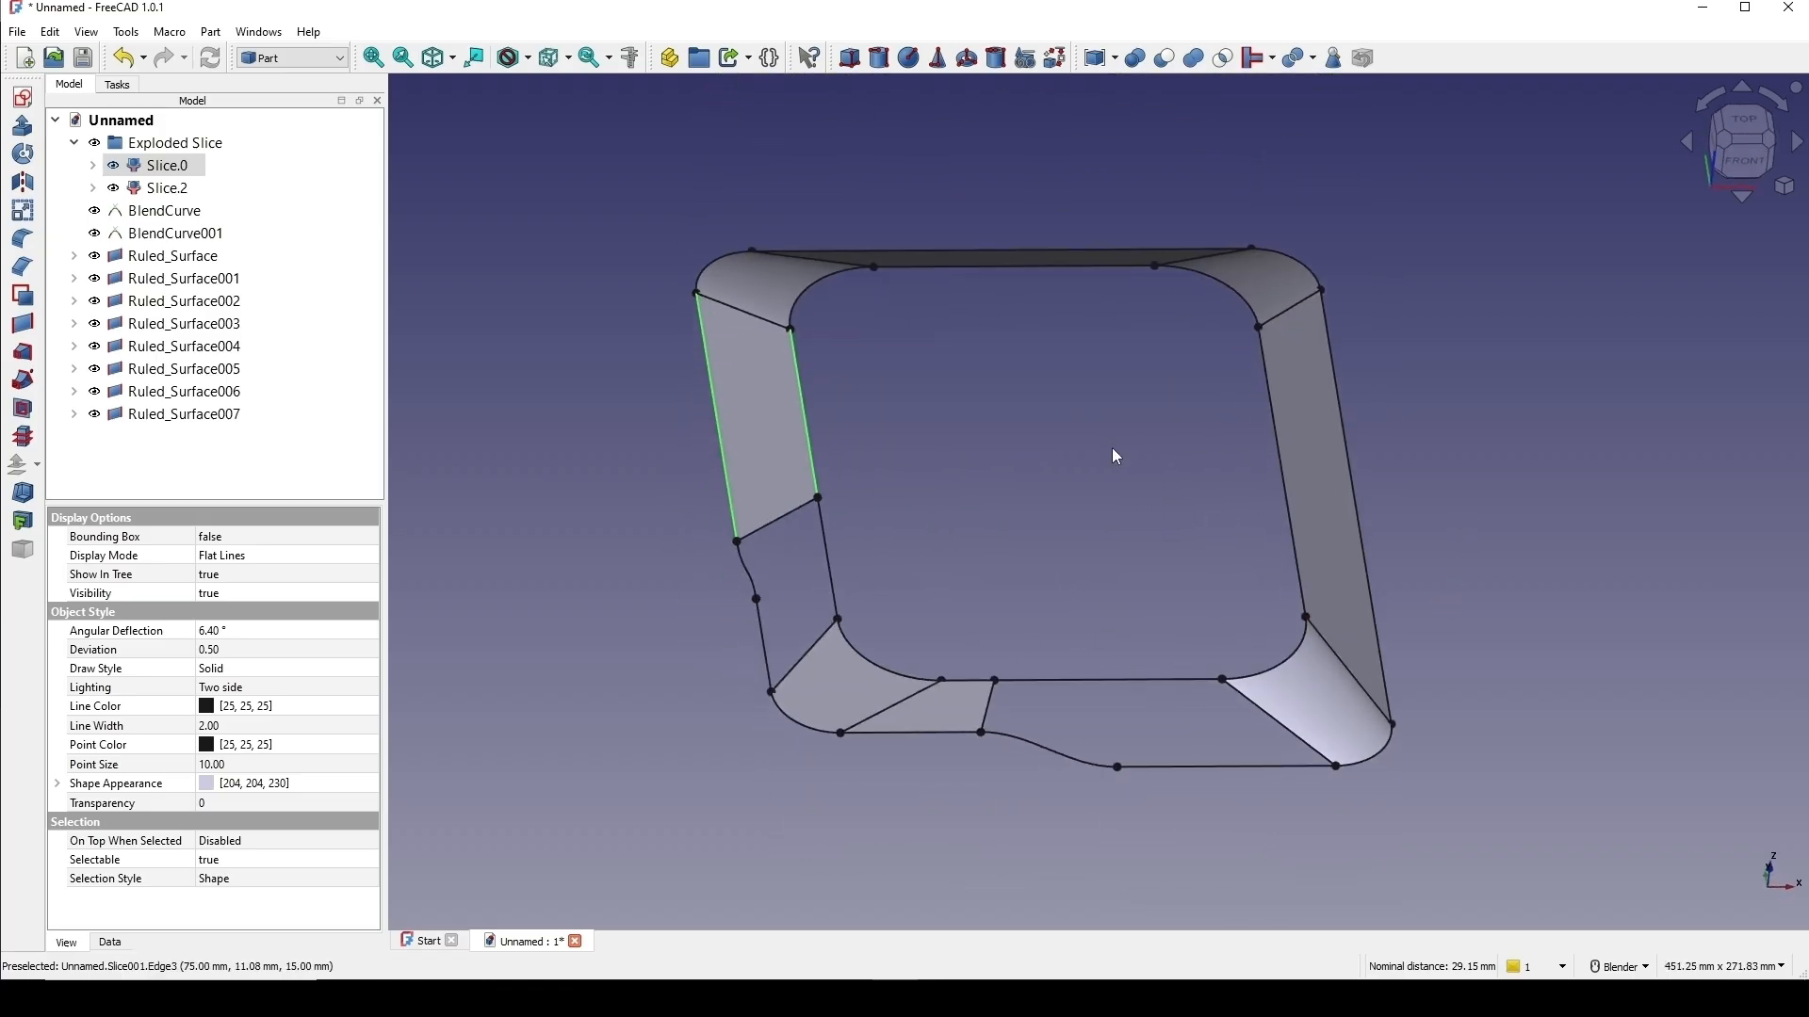
left_click(1115, 456)
middle_click_drag(1184, 506, 1215, 420, "shift")
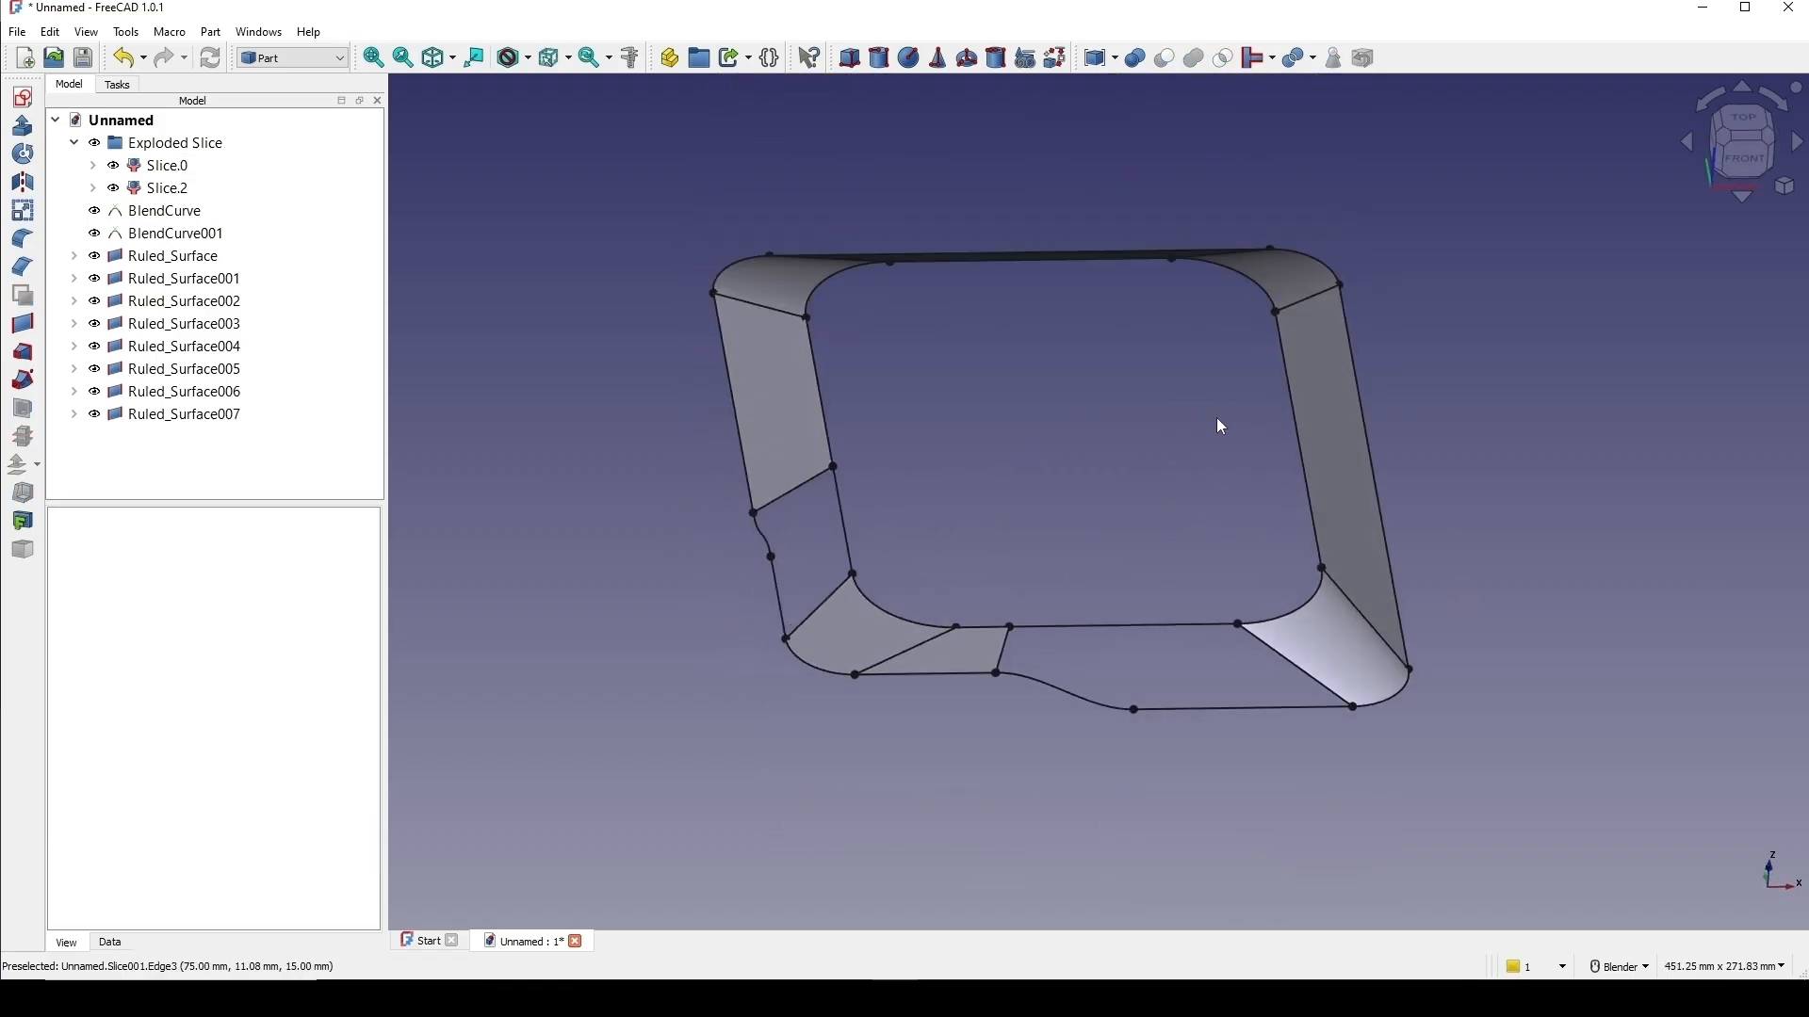
Switch to the Surface workbench and start a Filling surface bounded by the five edges around the front gap, including the blend curve.
left_click(293, 60)
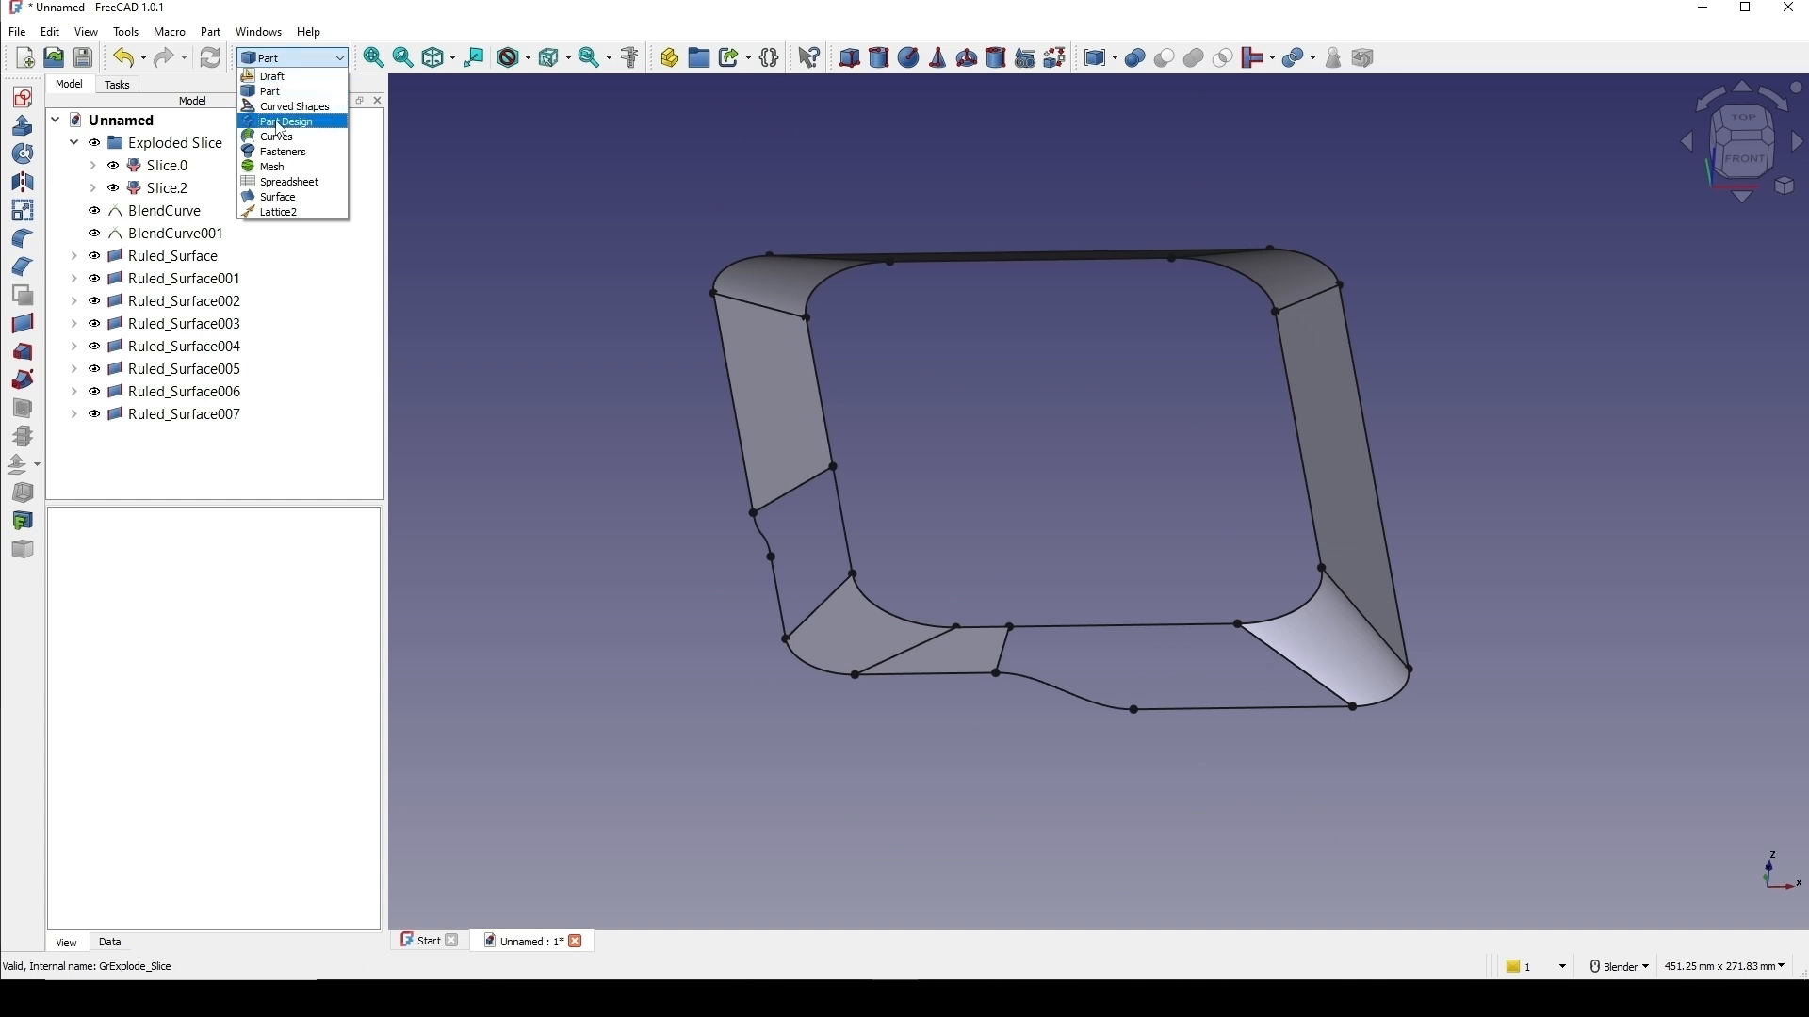
left_click(285, 199)
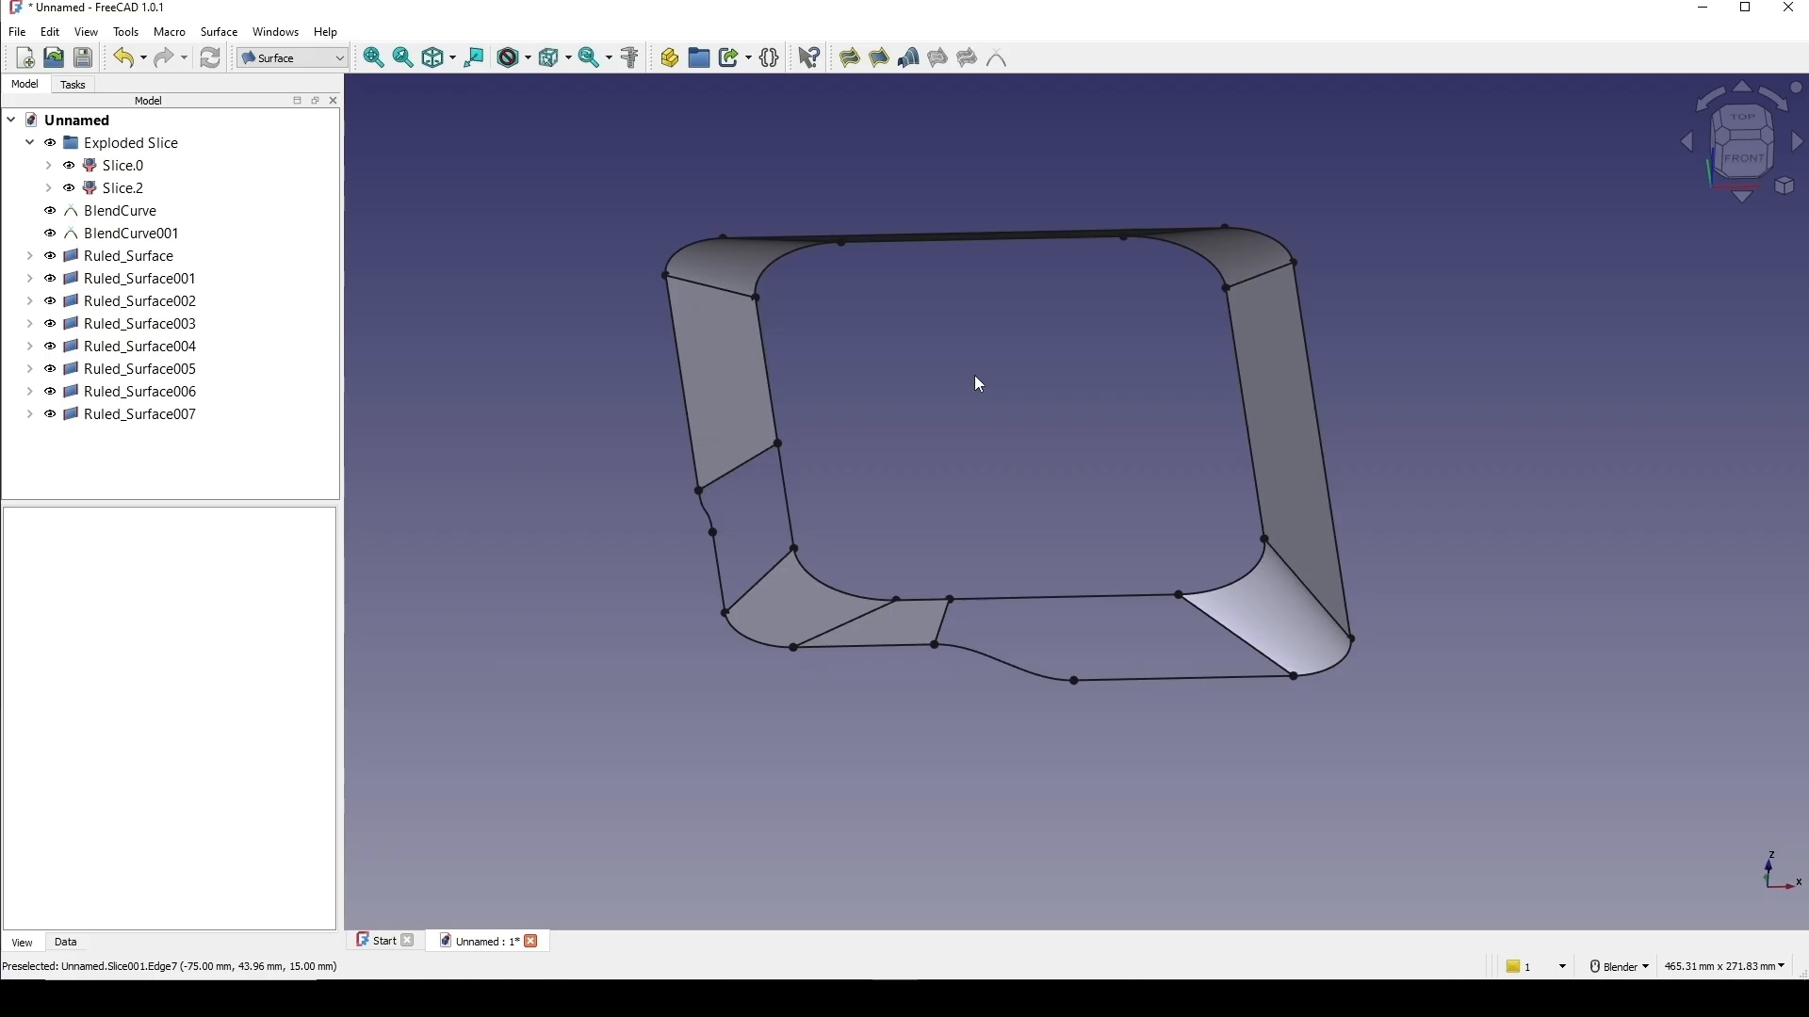
left_click(851, 59)
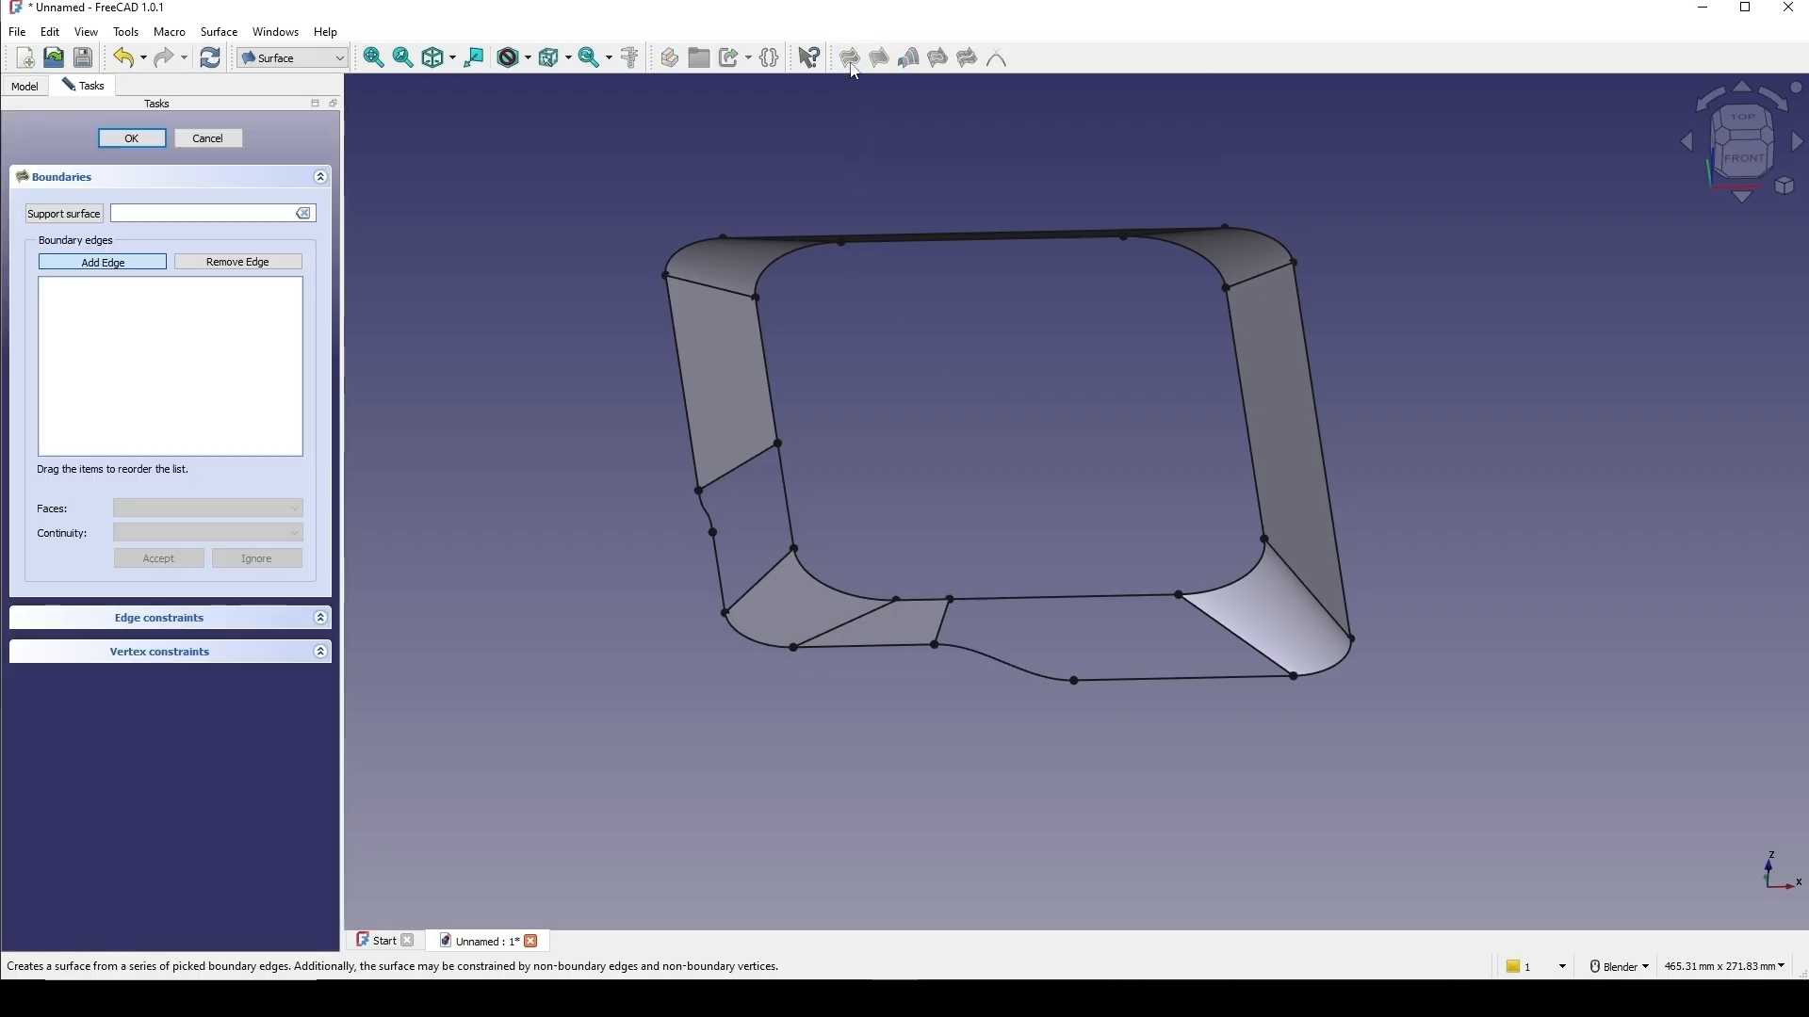
scroll(989, 620, "up", 1)
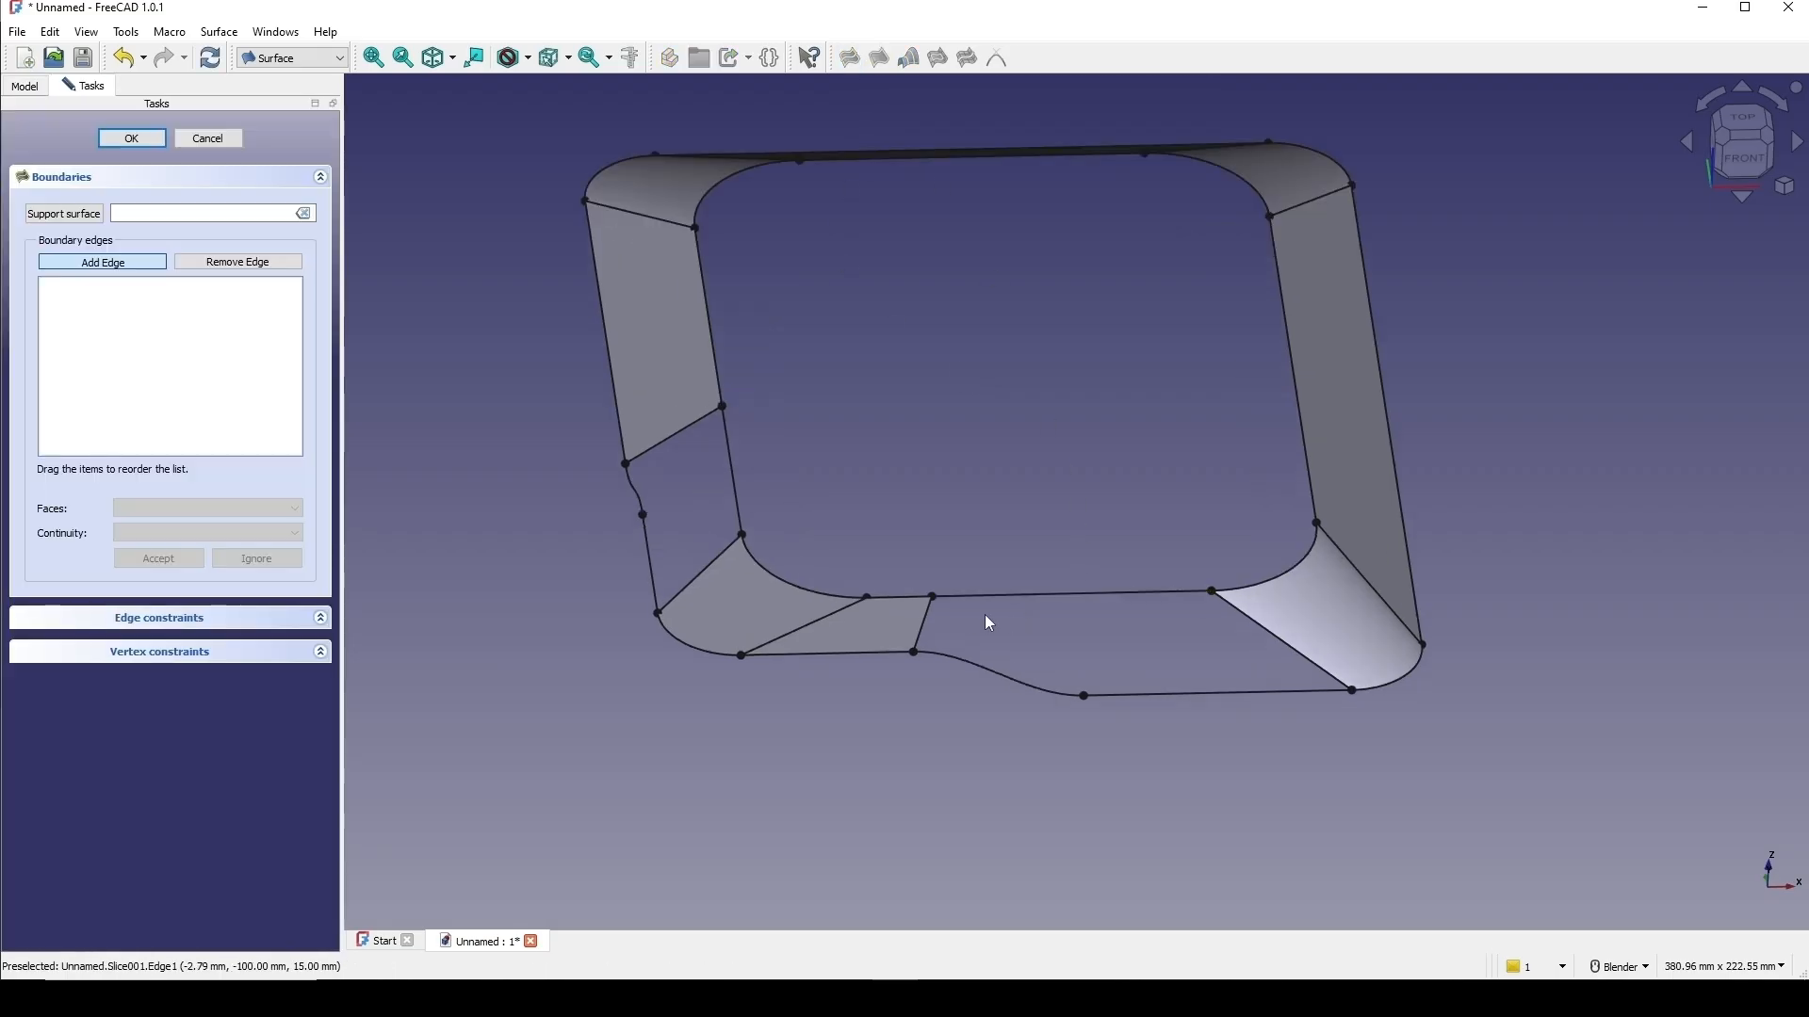
left_click(927, 615)
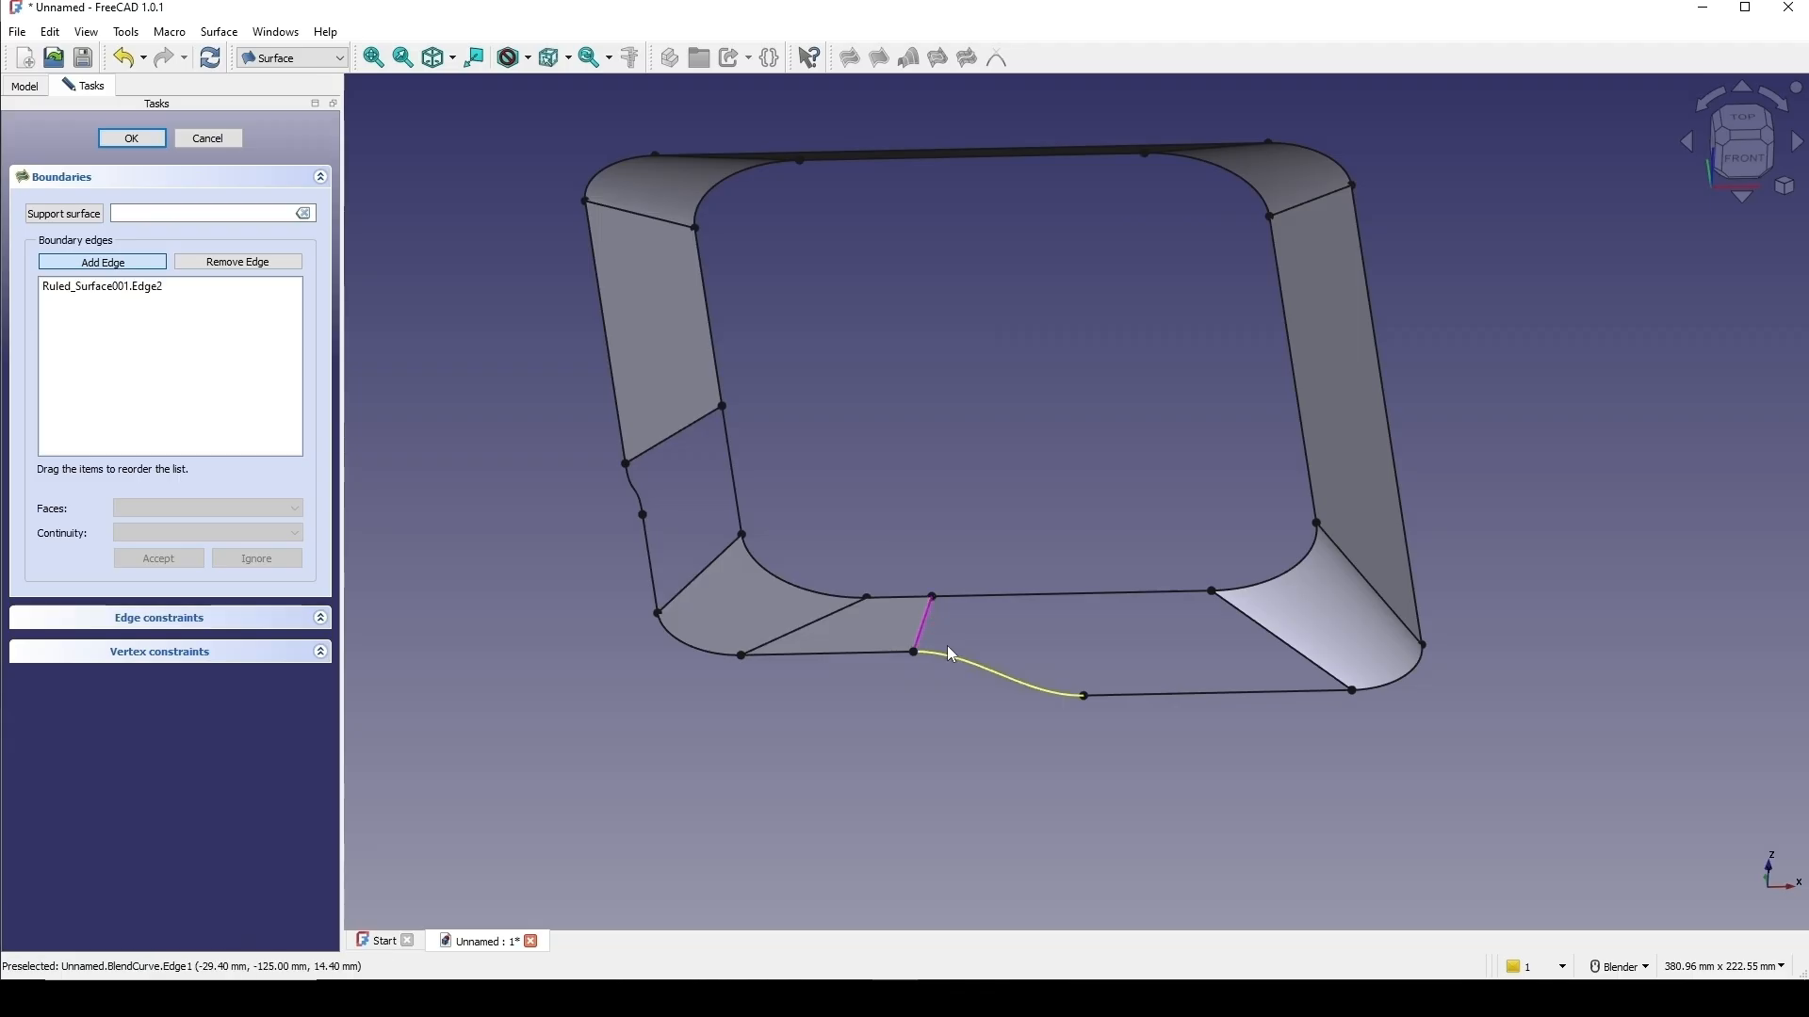
left_click(947, 648)
left_click(1137, 694)
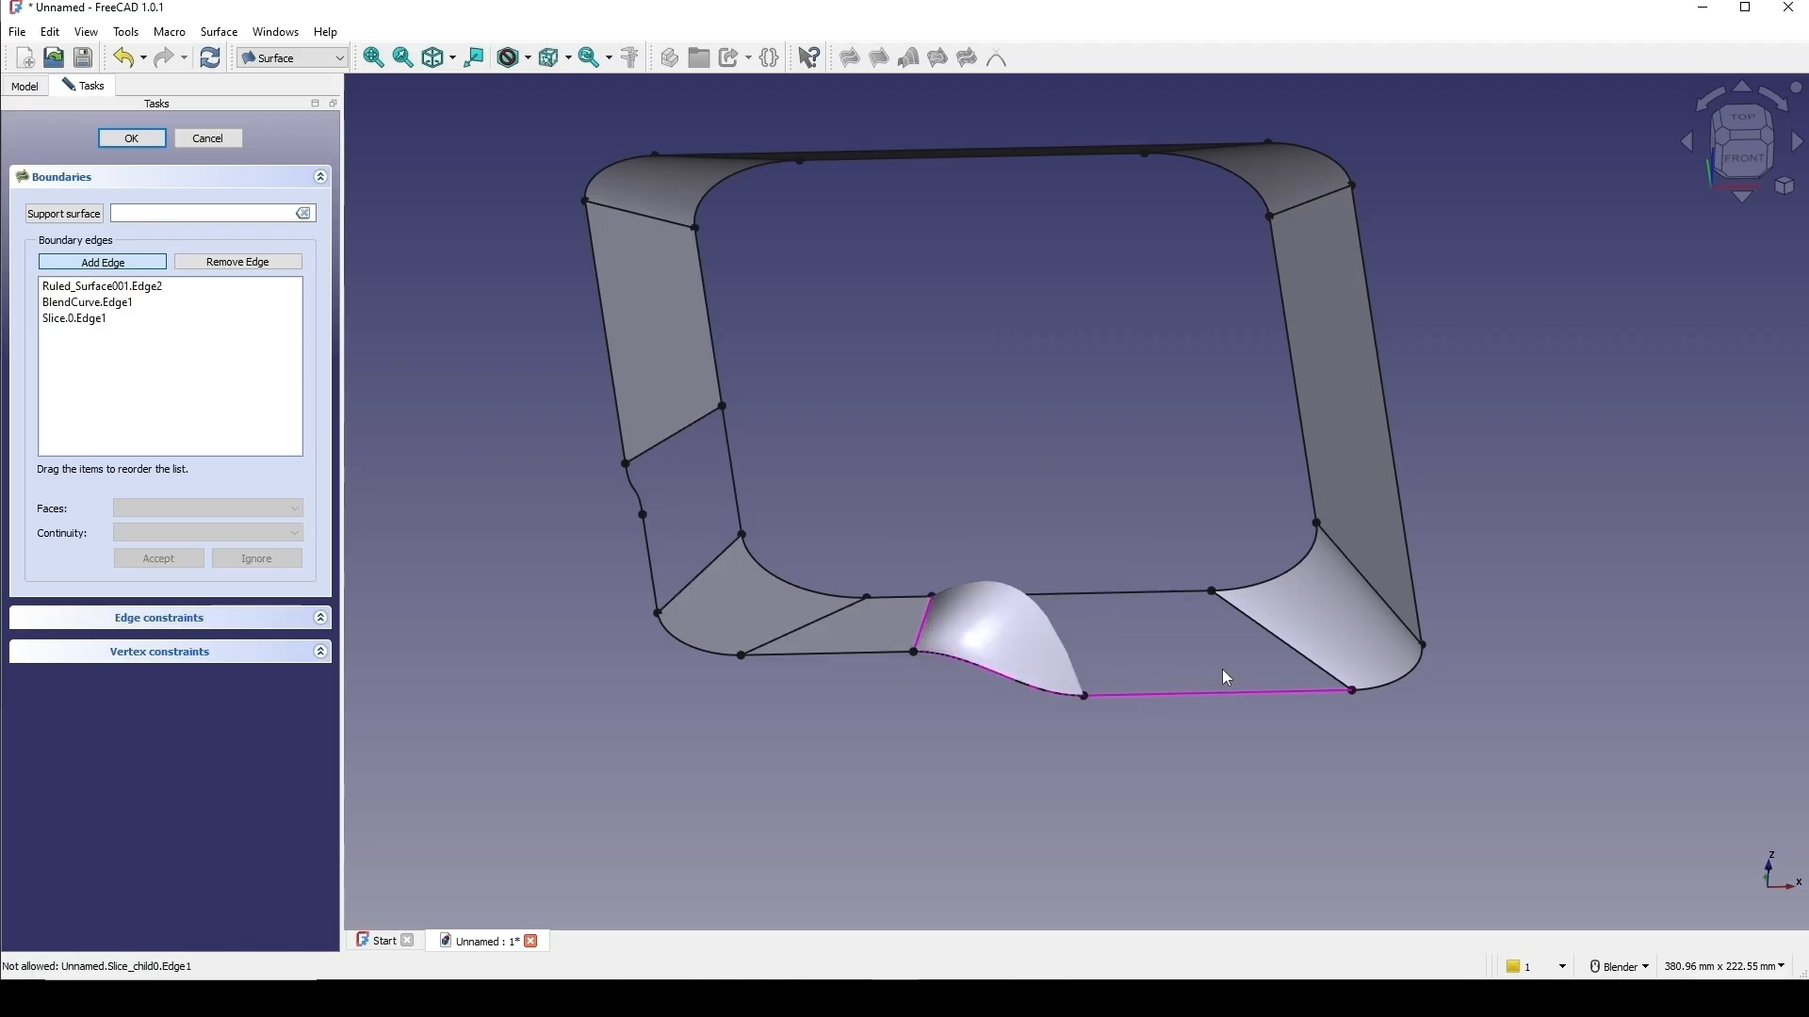
left_click(1293, 656)
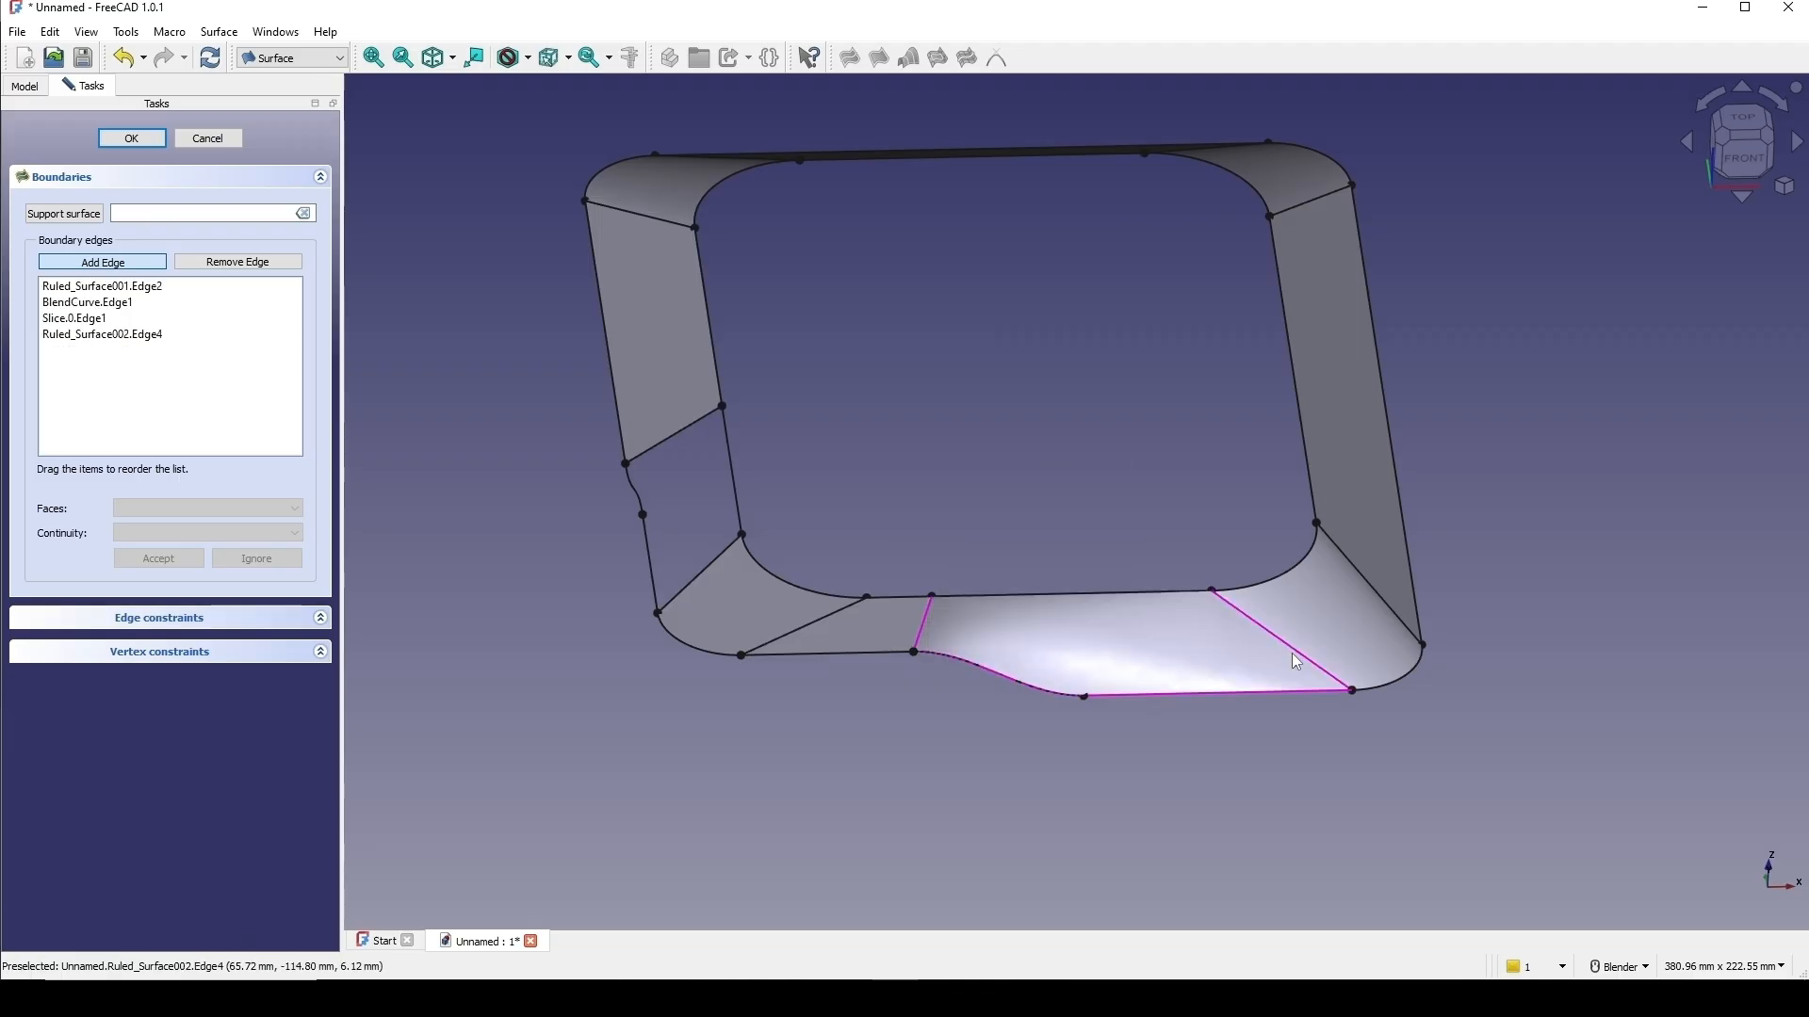
left_click(1108, 595)
mouse_move(1106, 592)
middle_mouse_down()
mouse_move(1049, 557)
mouse_move(1083, 606)
middle_mouse_up()
scroll(1003, 626, "up", 3)
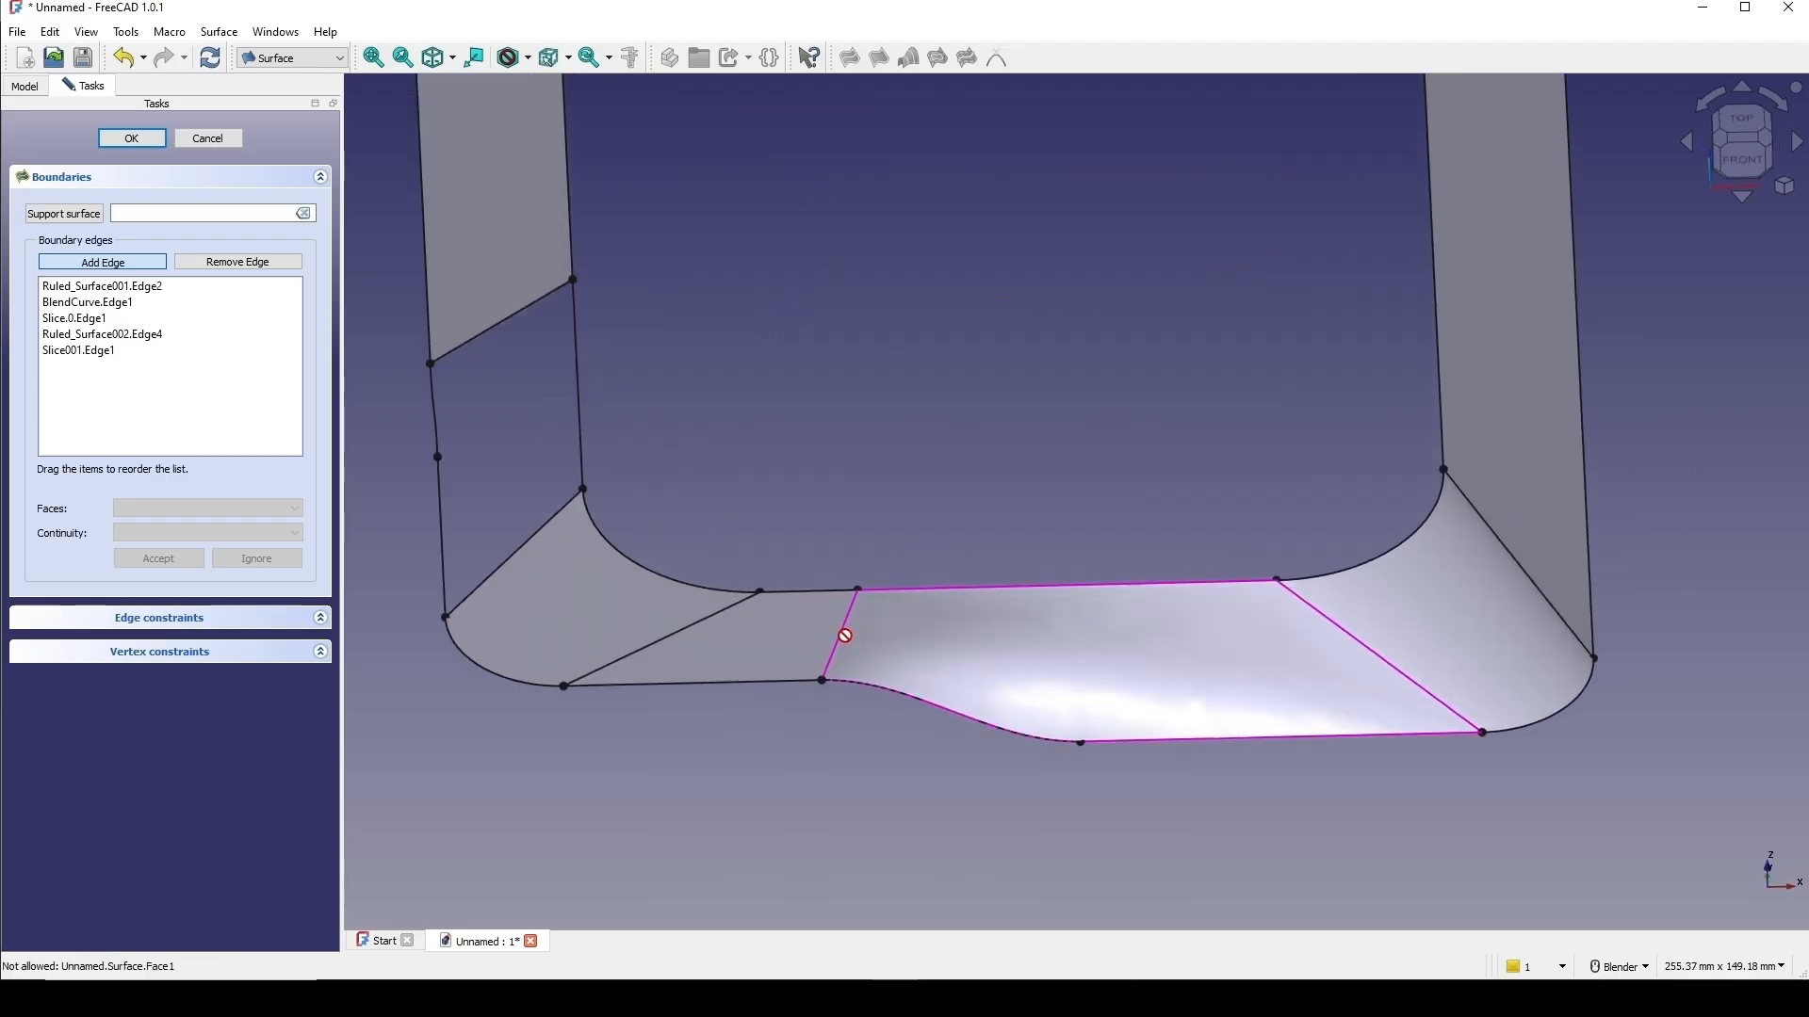
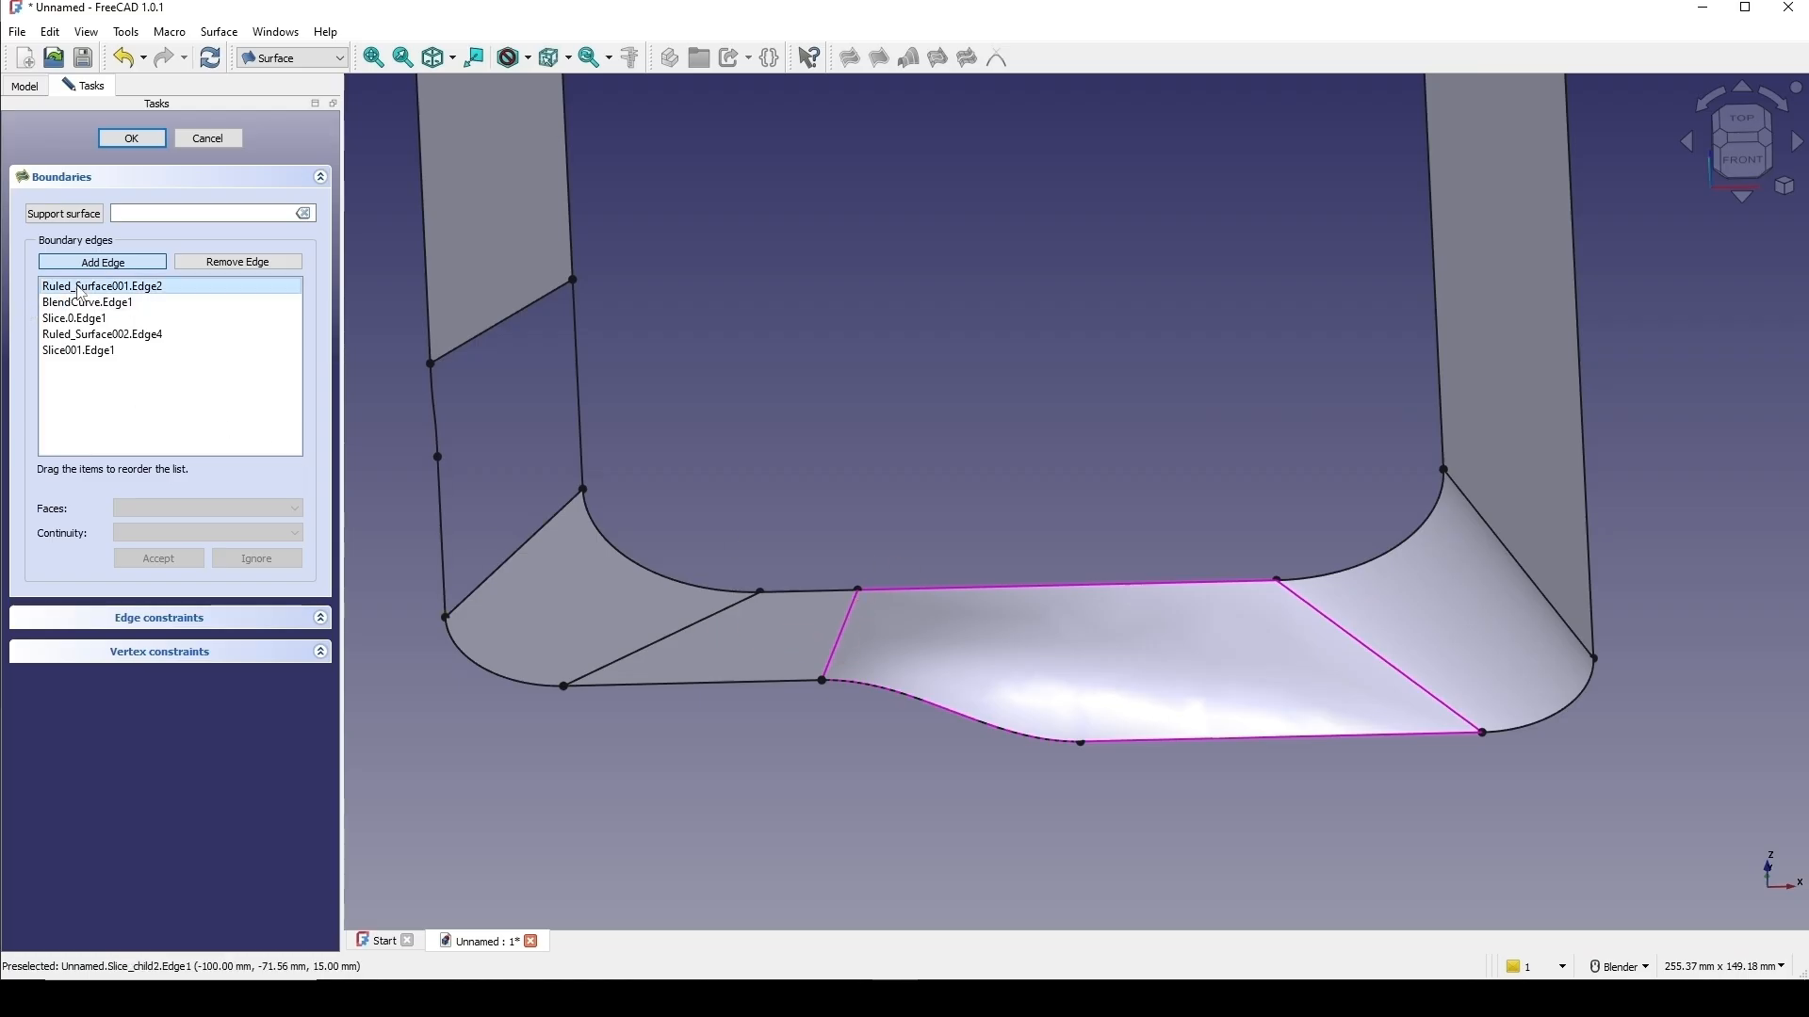
Constrain the boundary edge Ruled_Surface001.Edge2 of the front filling to Face1 with G1 continuity.
double_click(154, 287)
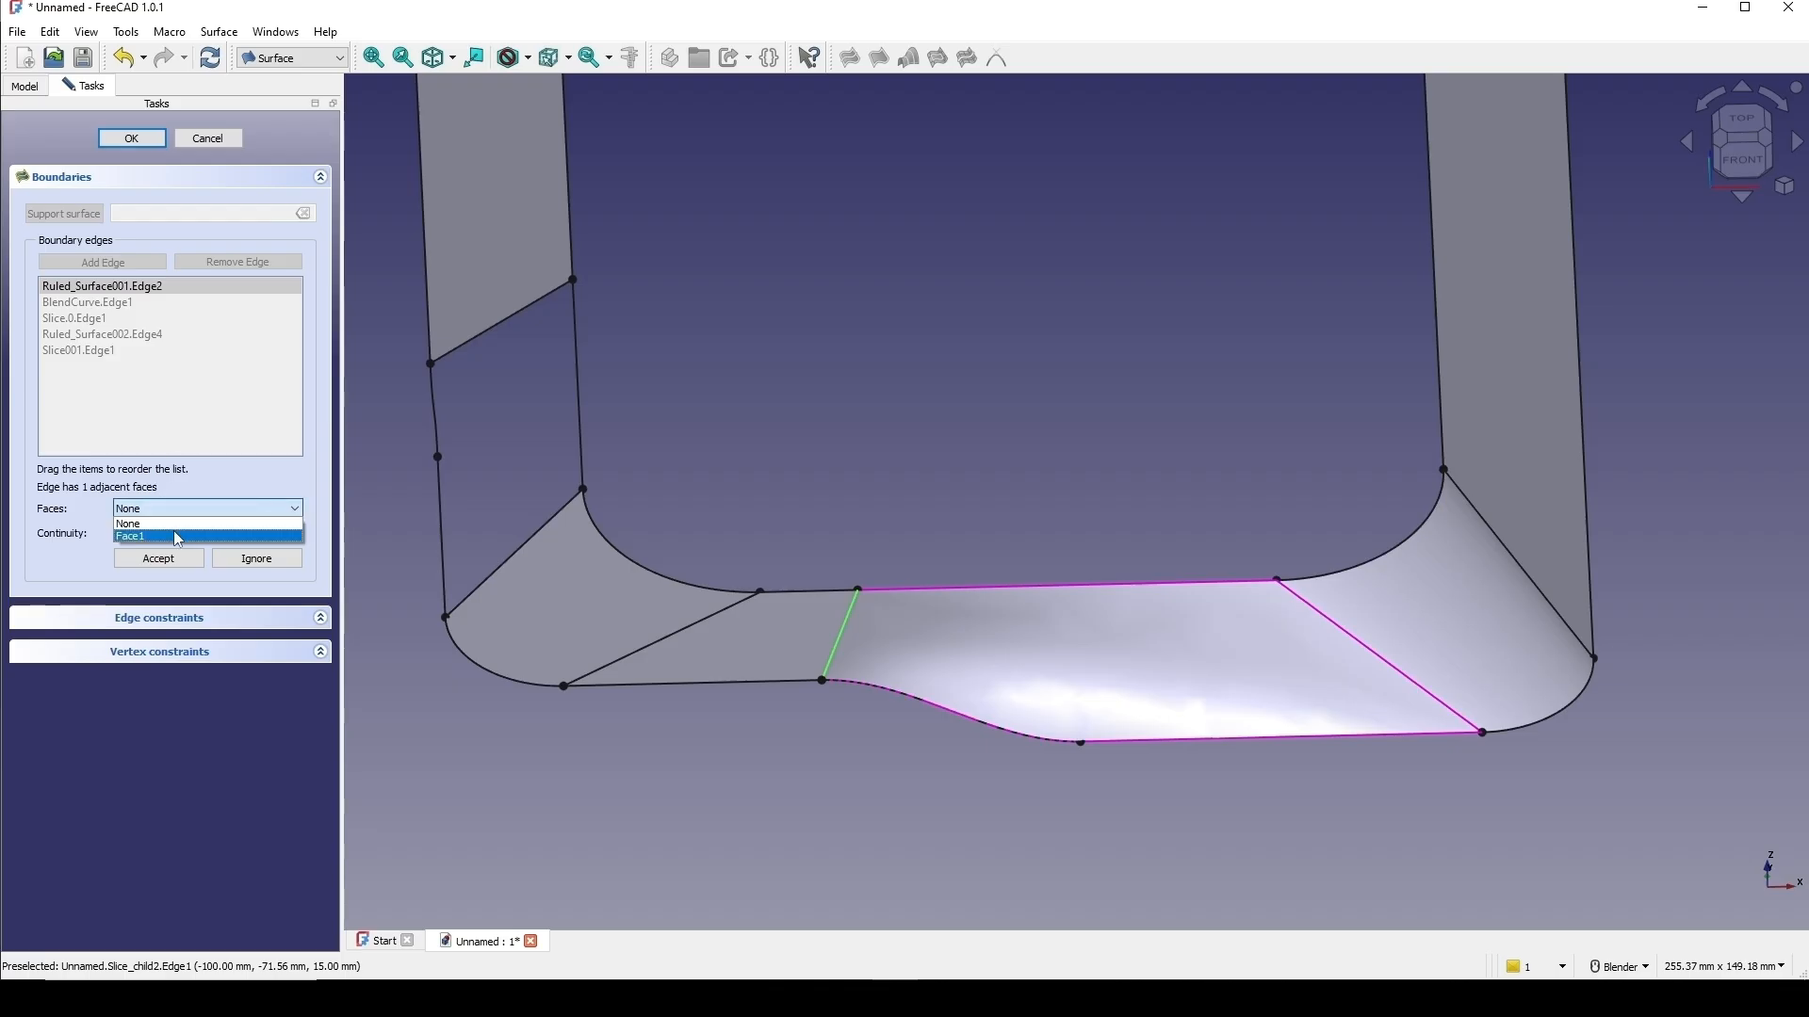
left_click(173, 536)
left_click(198, 533)
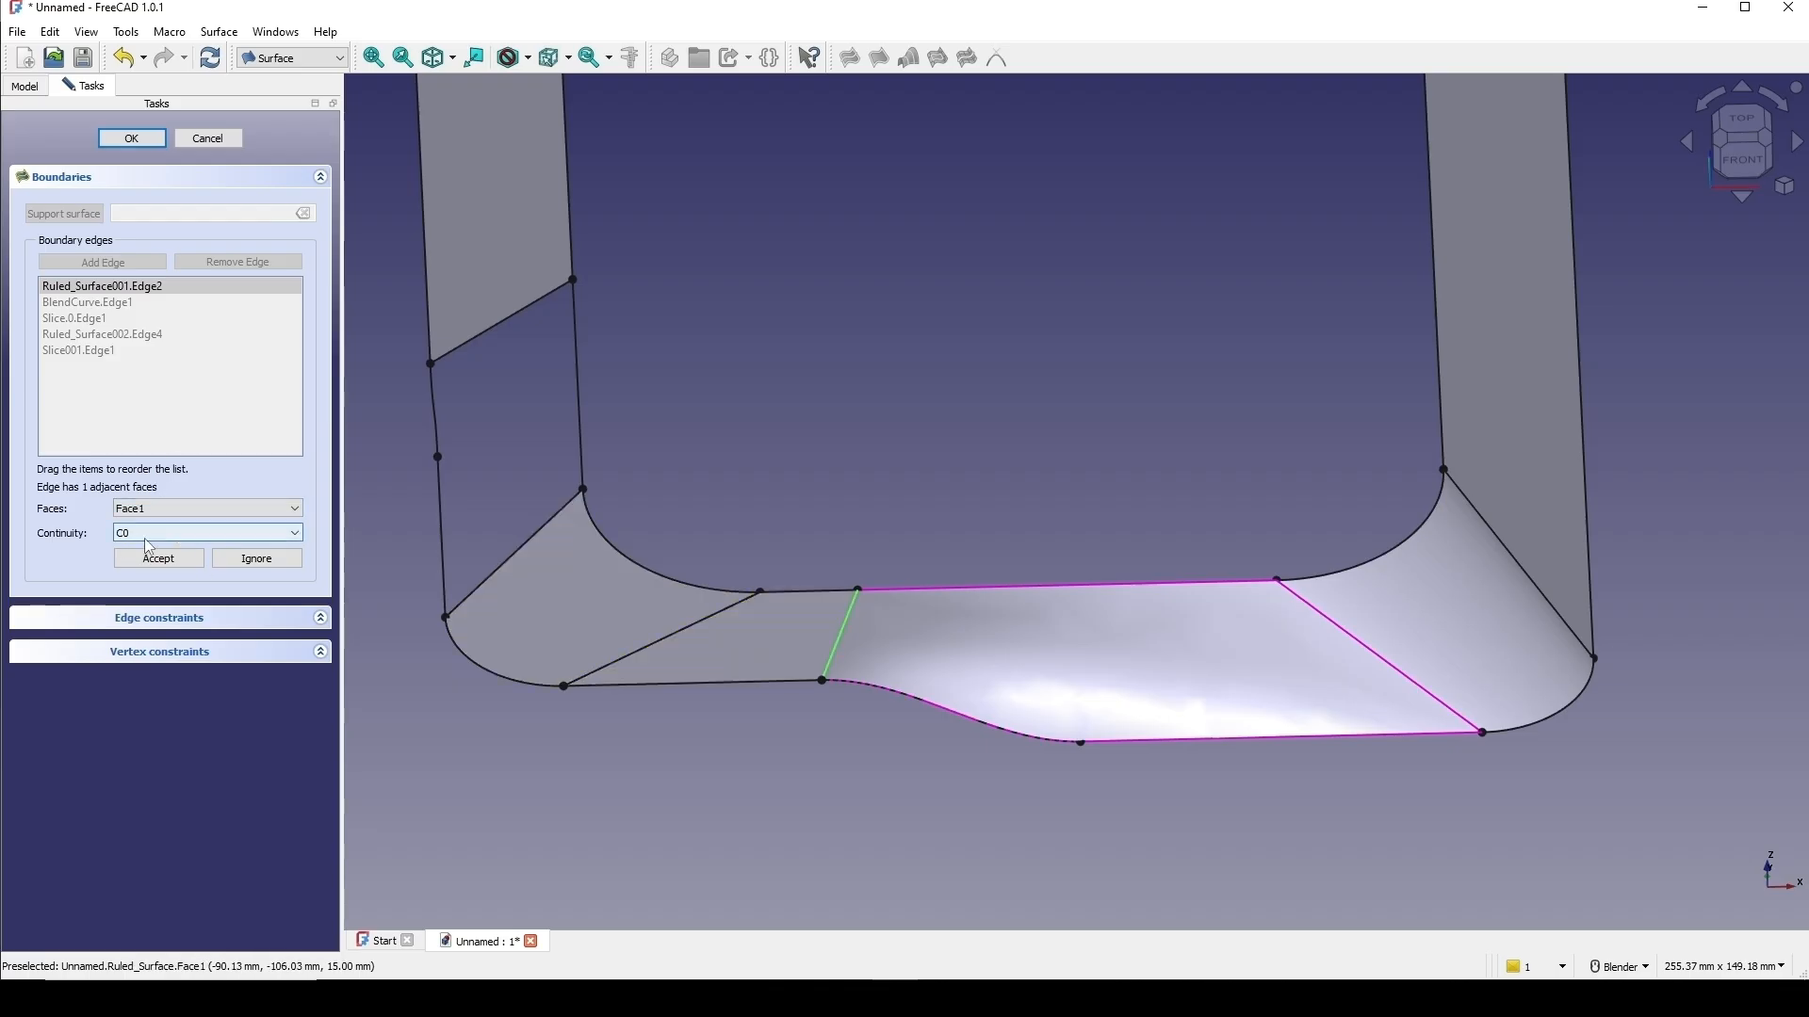
left_click(149, 561)
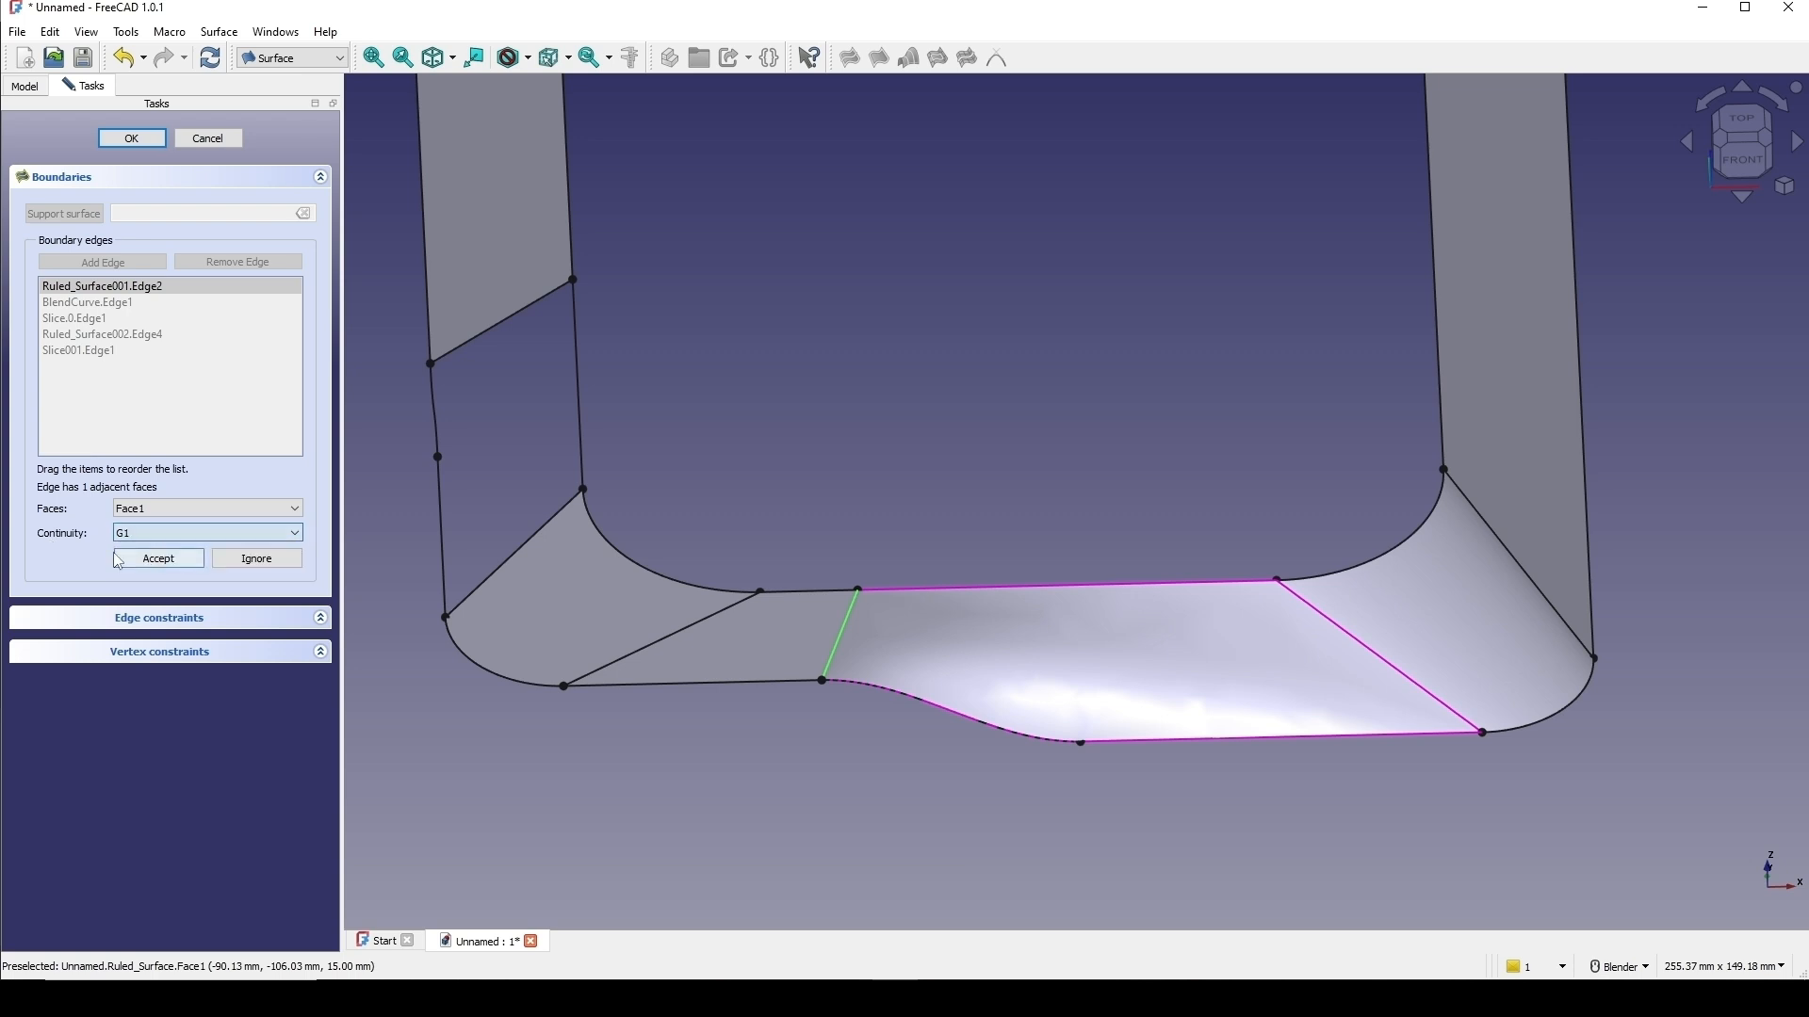
left_click(157, 558)
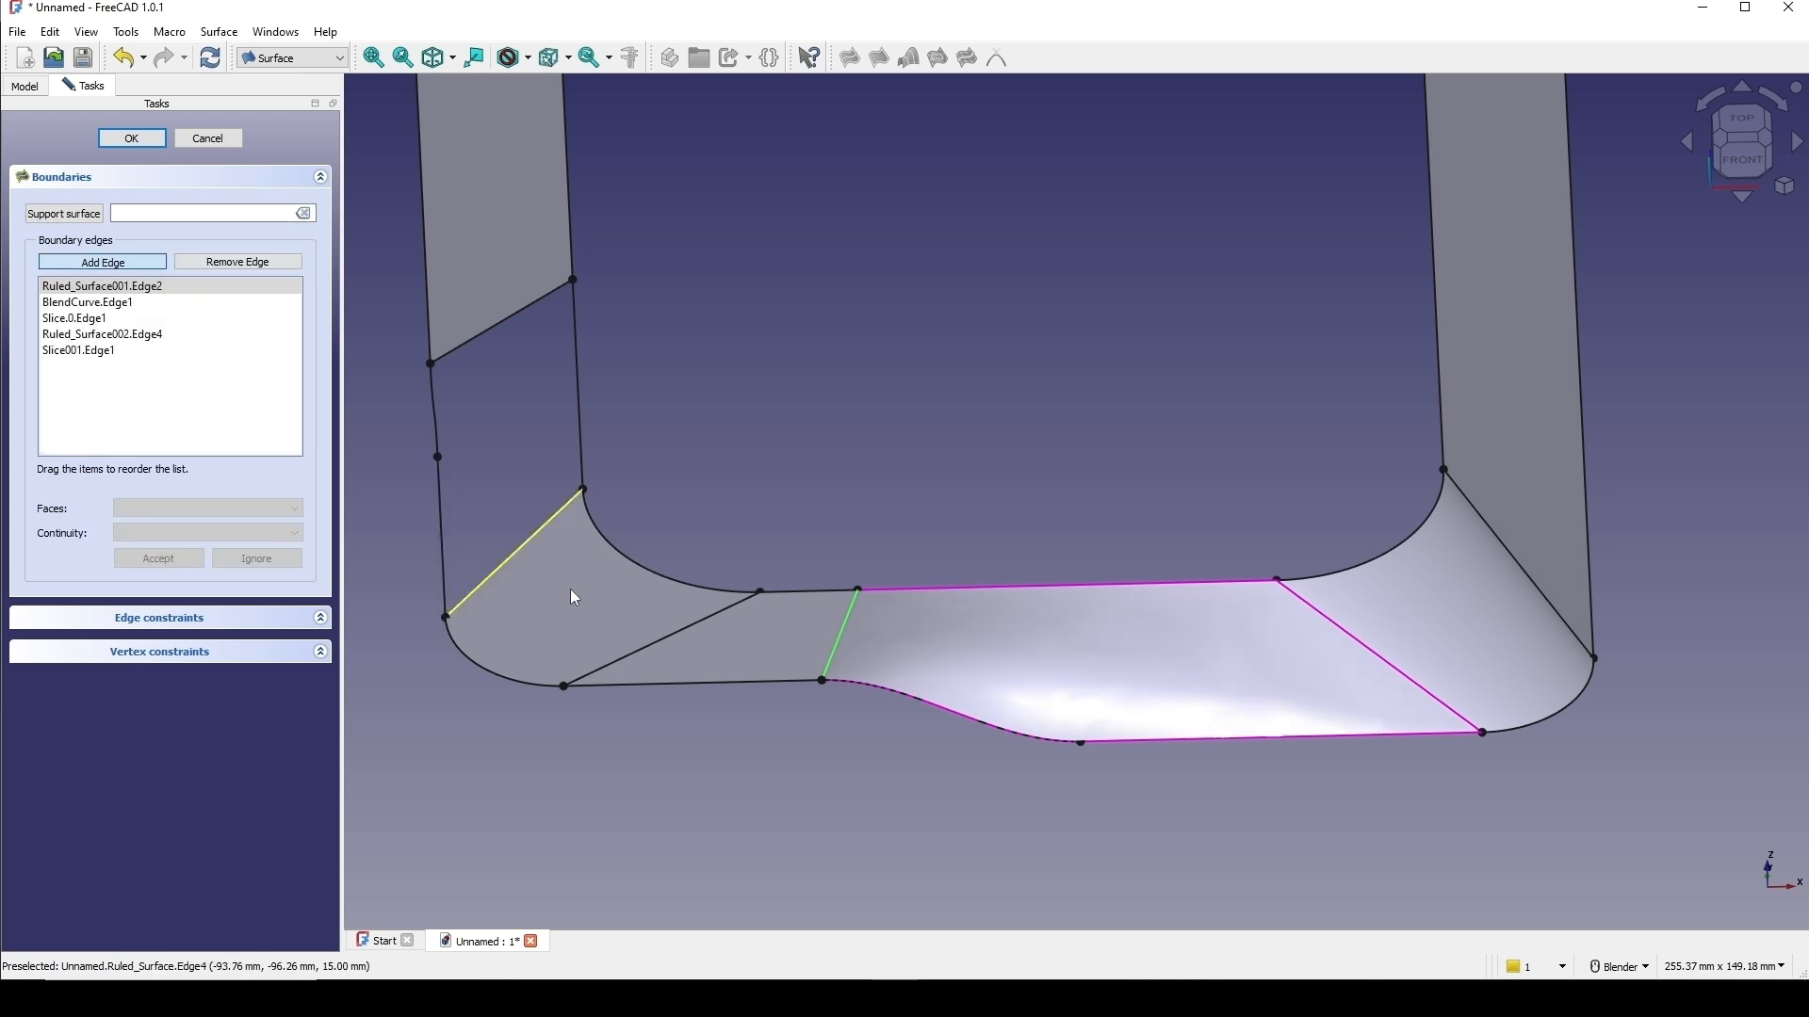
Constrain the boundary edge Ruled_Surface002.Edge4 to Face1 with G1 continuity and finish the front filling surface.
middle_click_drag(933, 632, 891, 630)
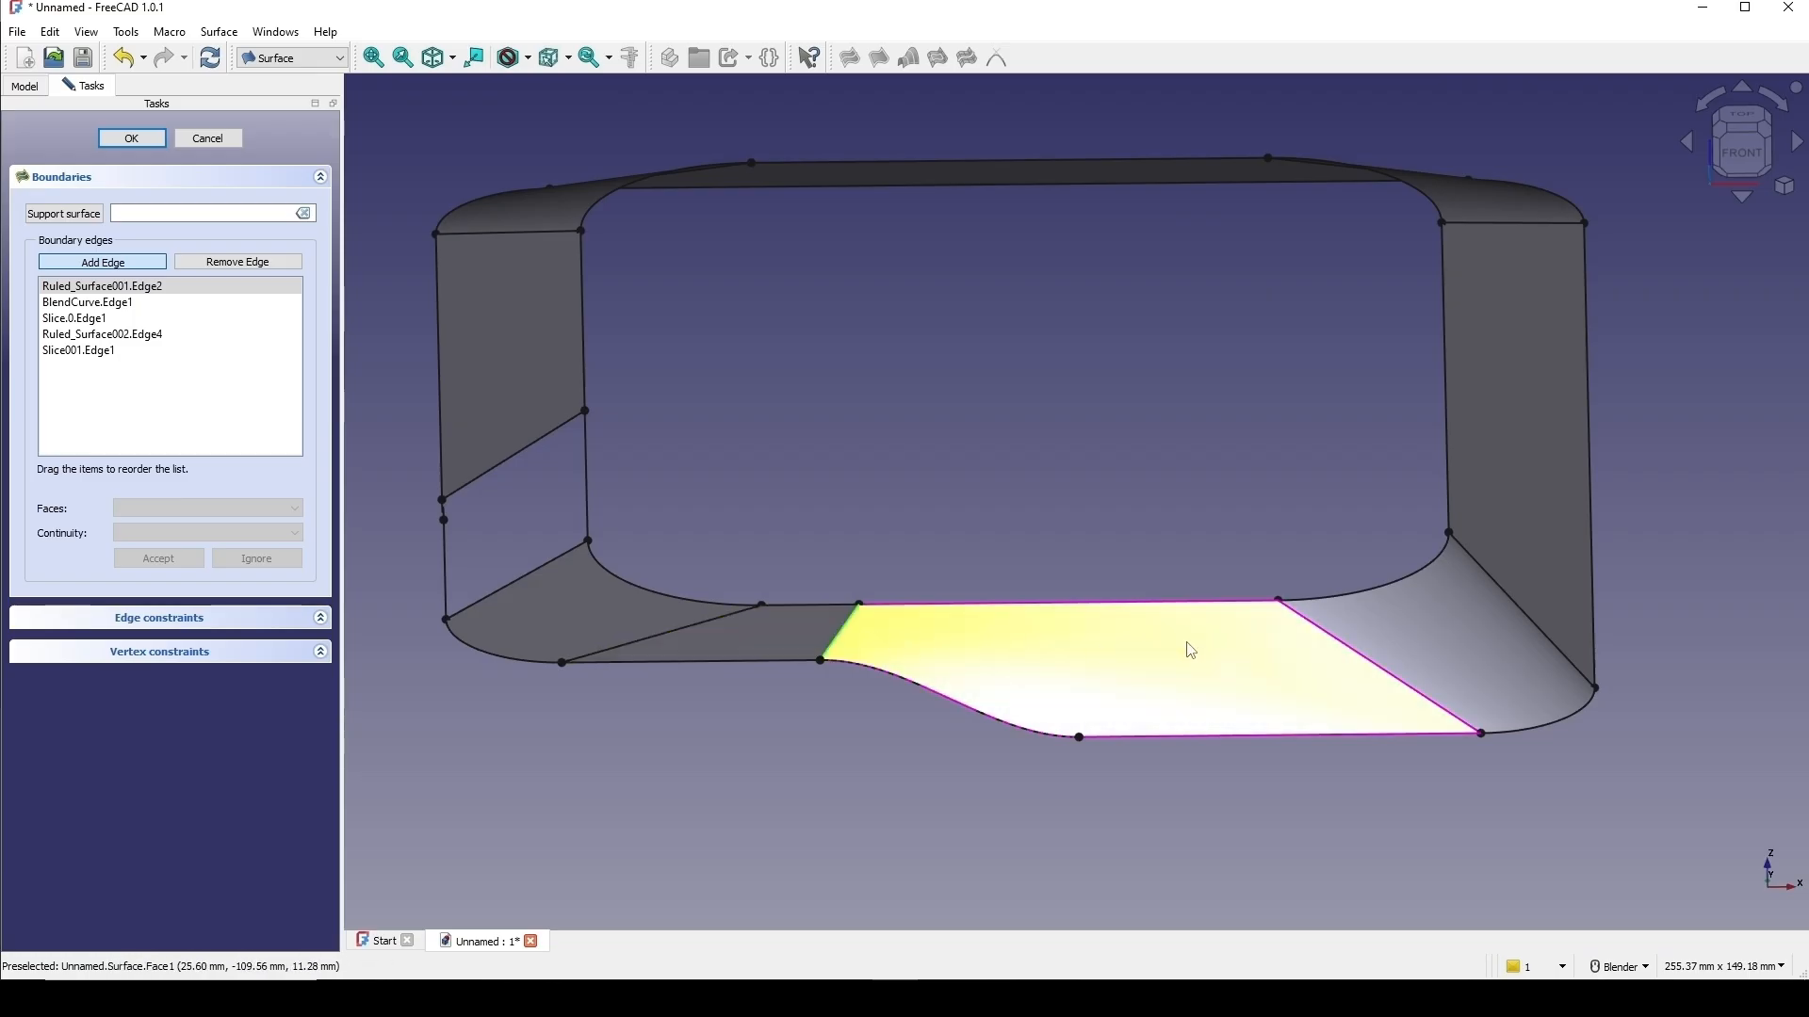
scroll(1185, 646, "up", 3)
left_click(104, 335)
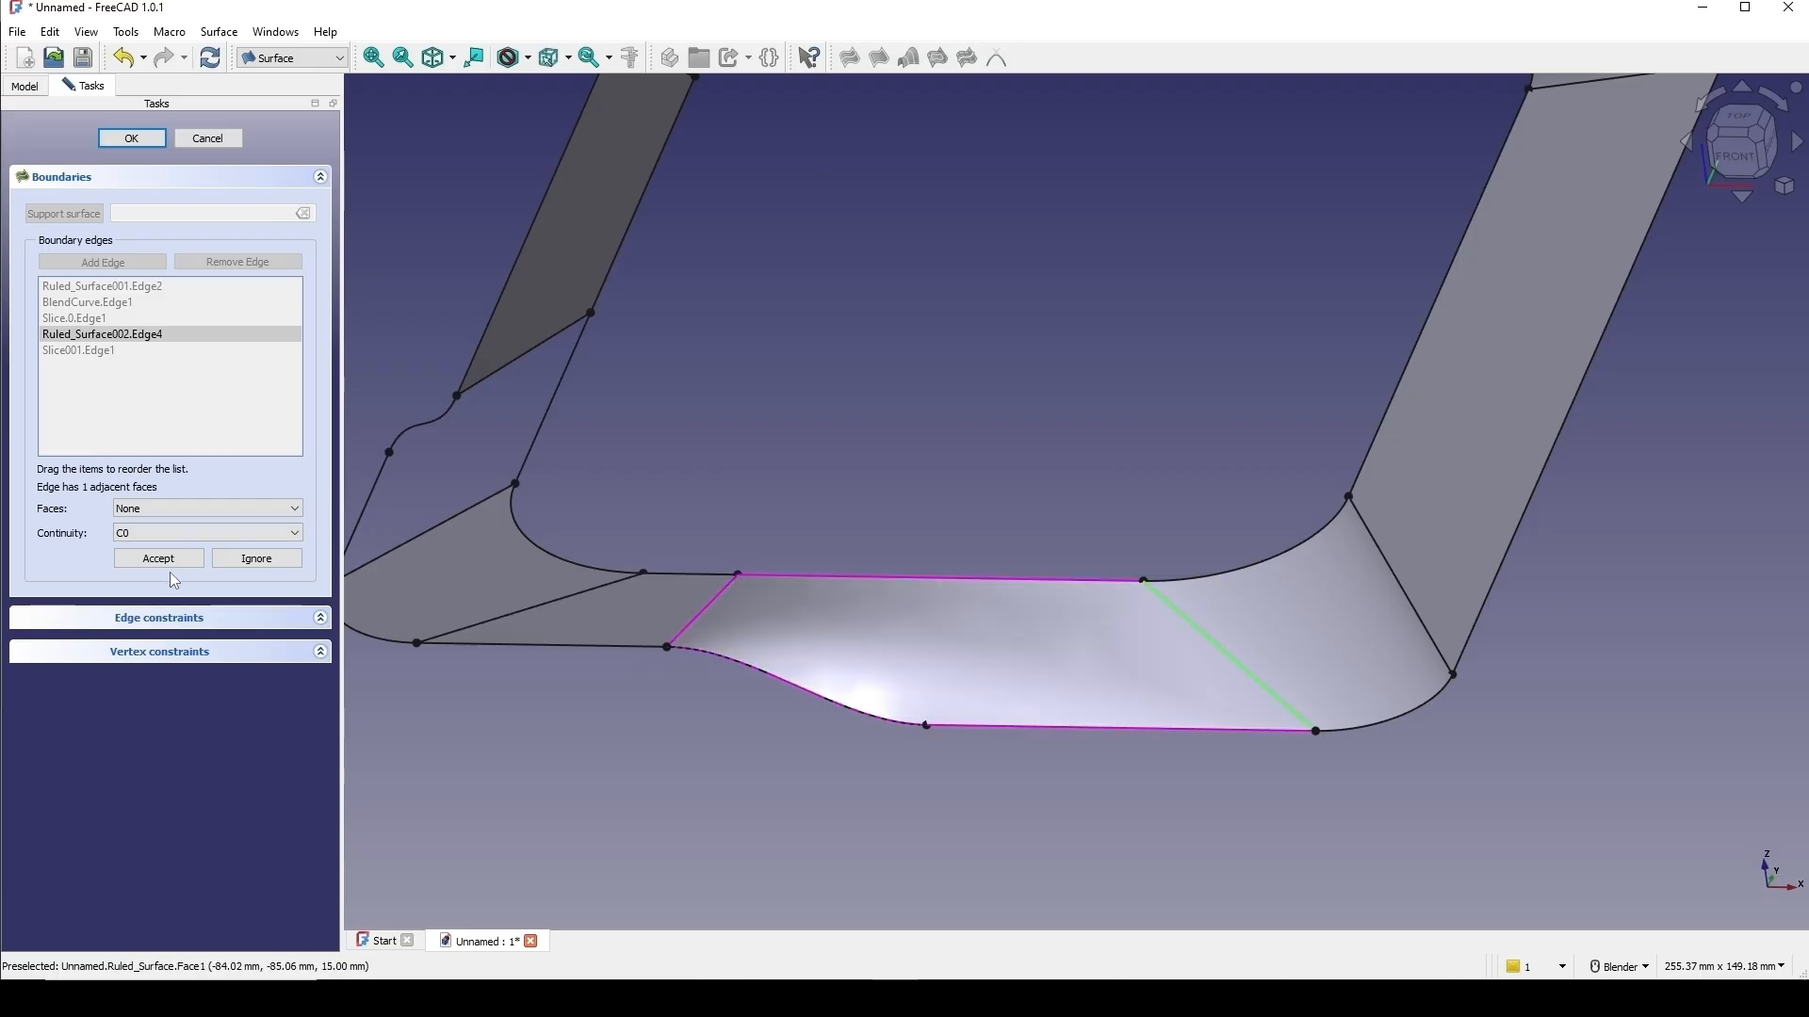
left_click(179, 509)
left_click(166, 537)
left_click(207, 533)
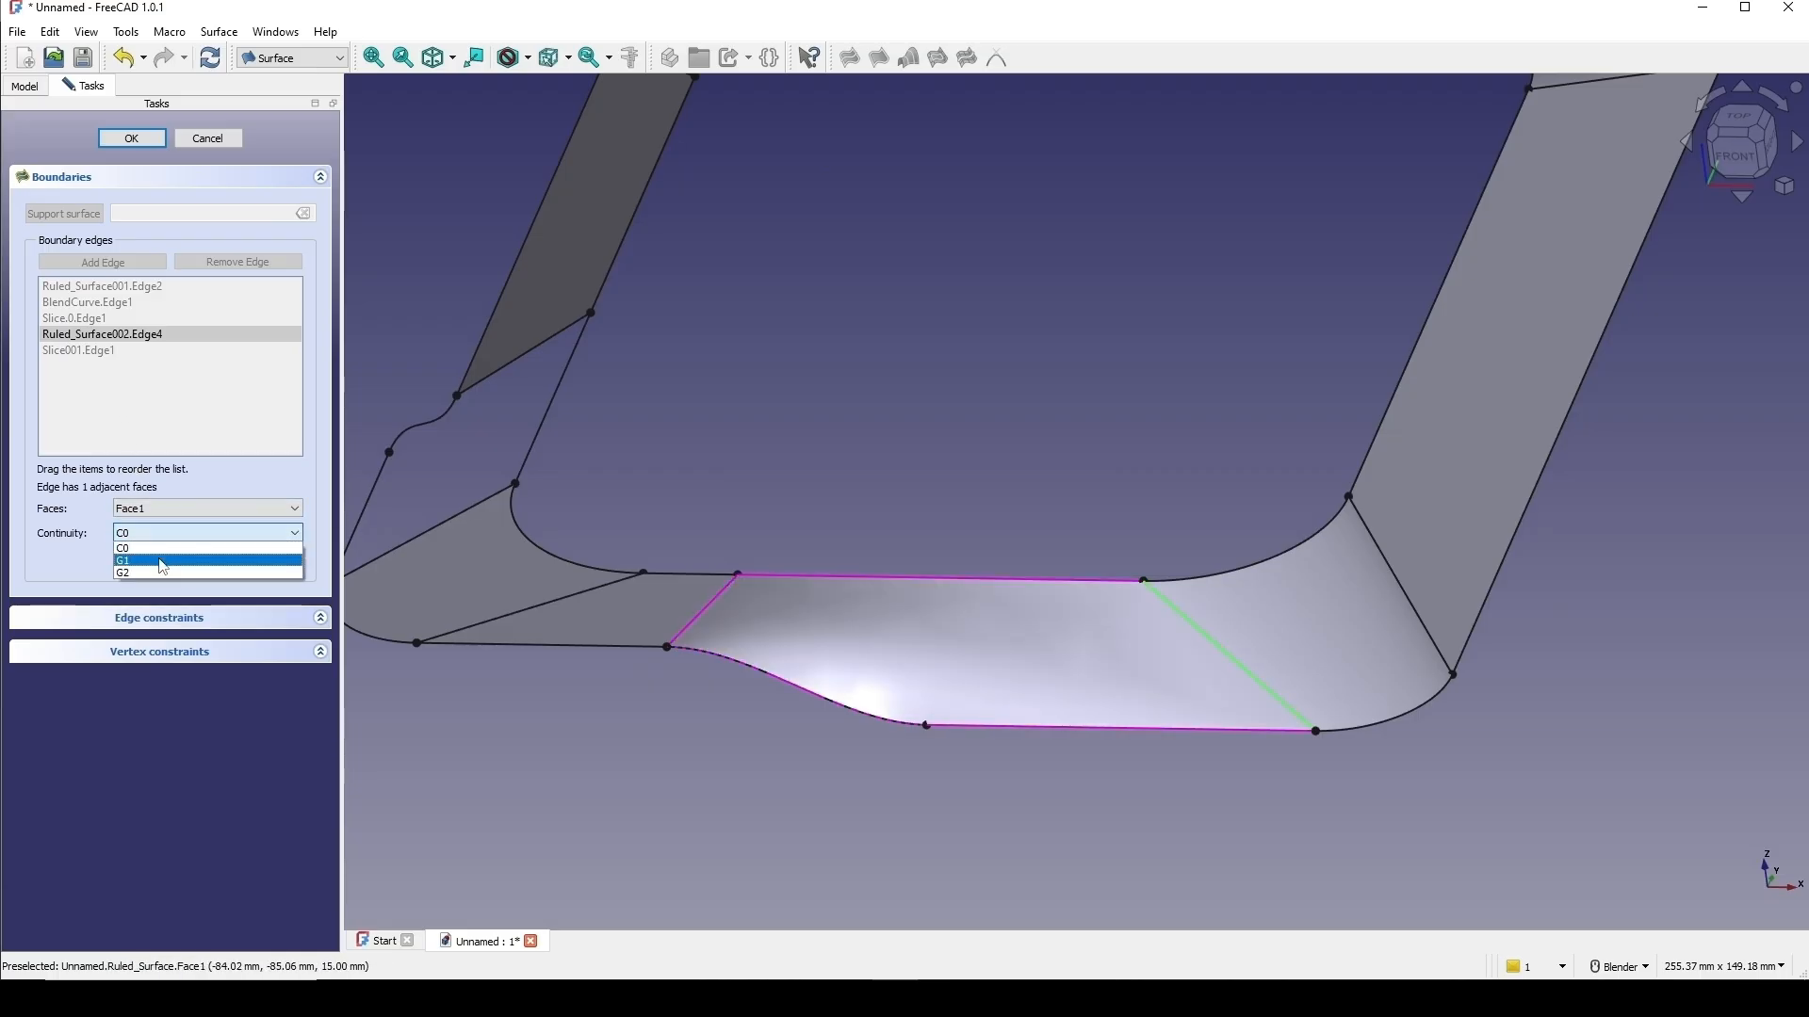
left_click(160, 562)
left_click(158, 558)
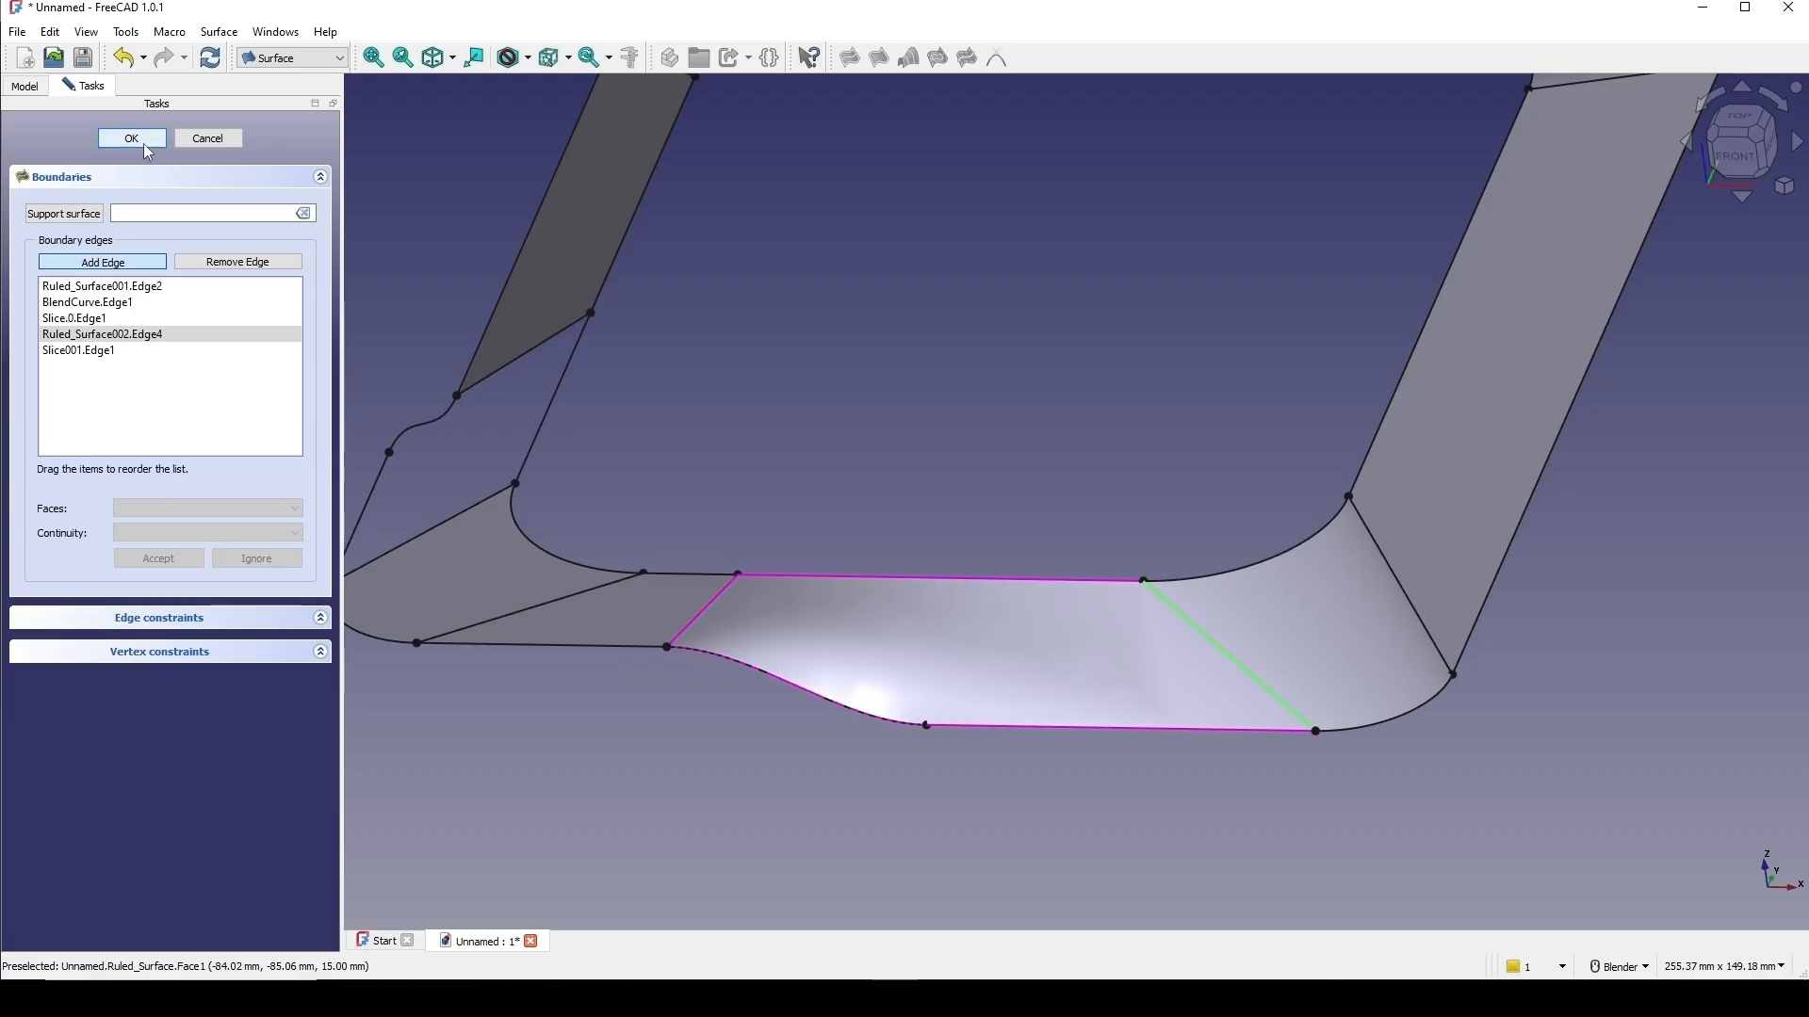
left_click(144, 145)
Start another Filling surface bounded by the five edges around the left-side gap, including its blend curve.
scroll(1076, 552, "down", 3)
middle_click_drag(1118, 618, 993, 352)
left_click(1137, 732)
left_click(850, 59)
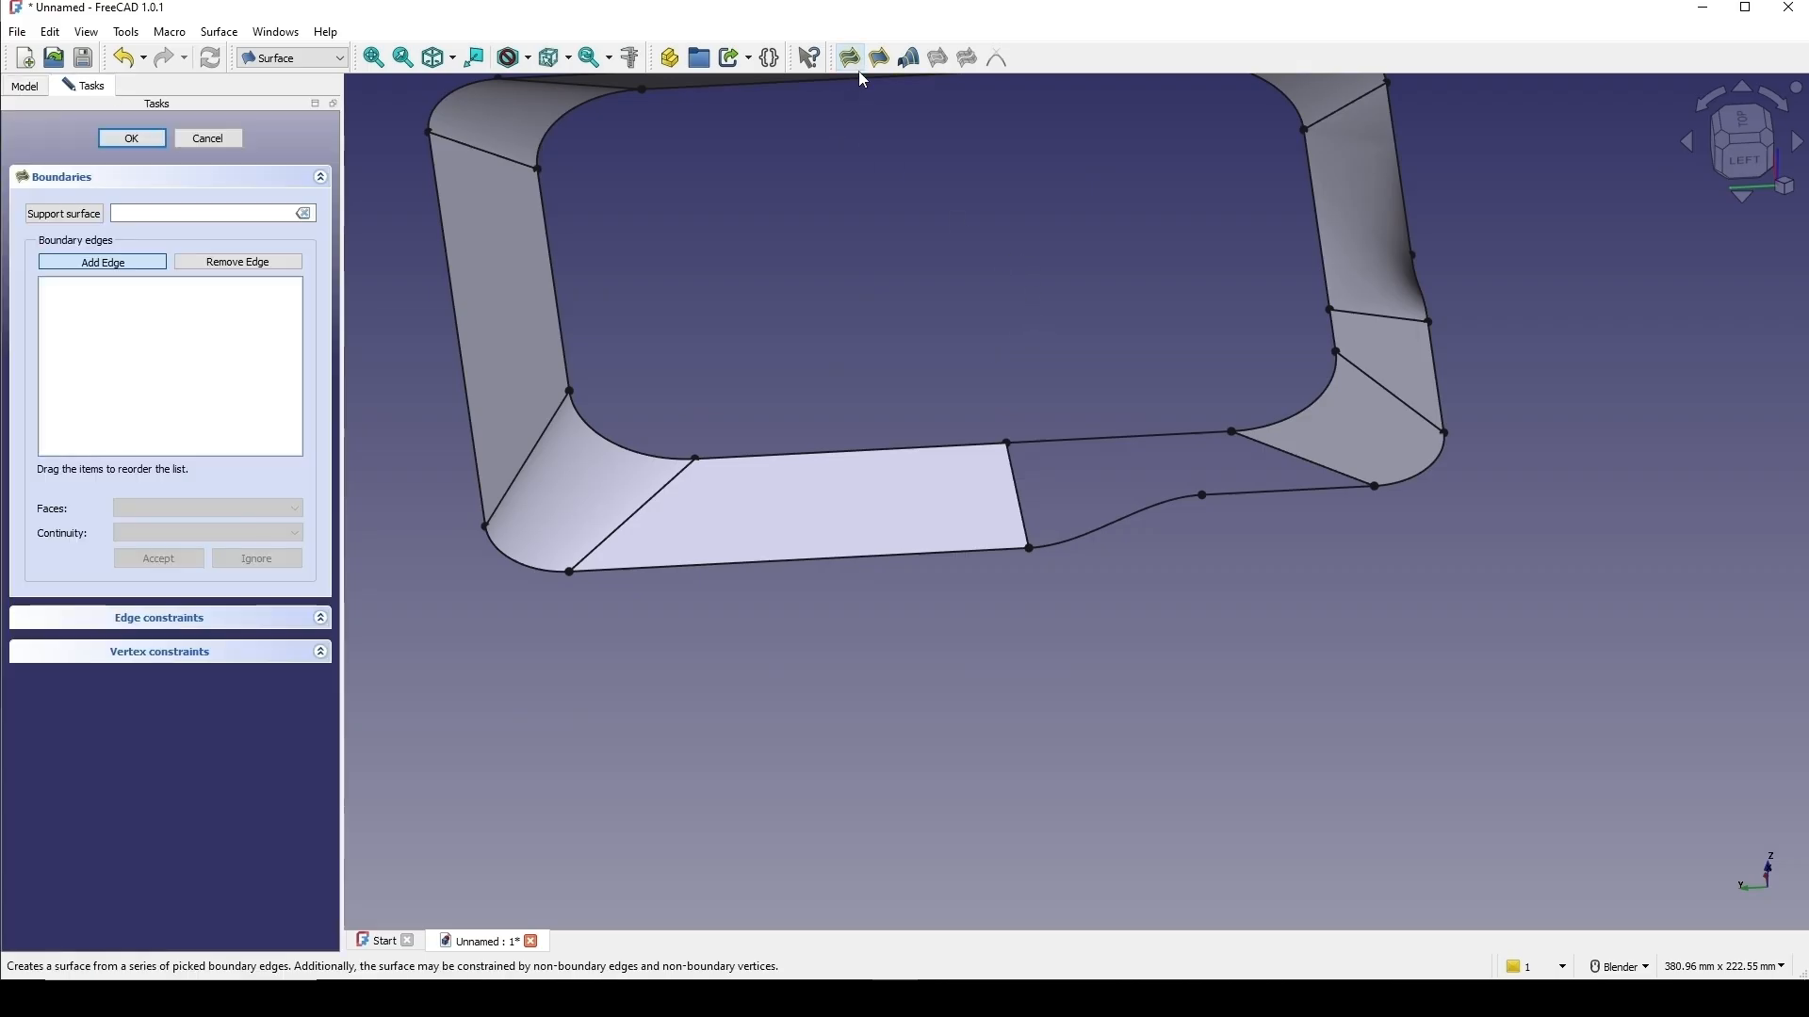
scroll(1187, 363, "up", 2)
left_click(910, 566)
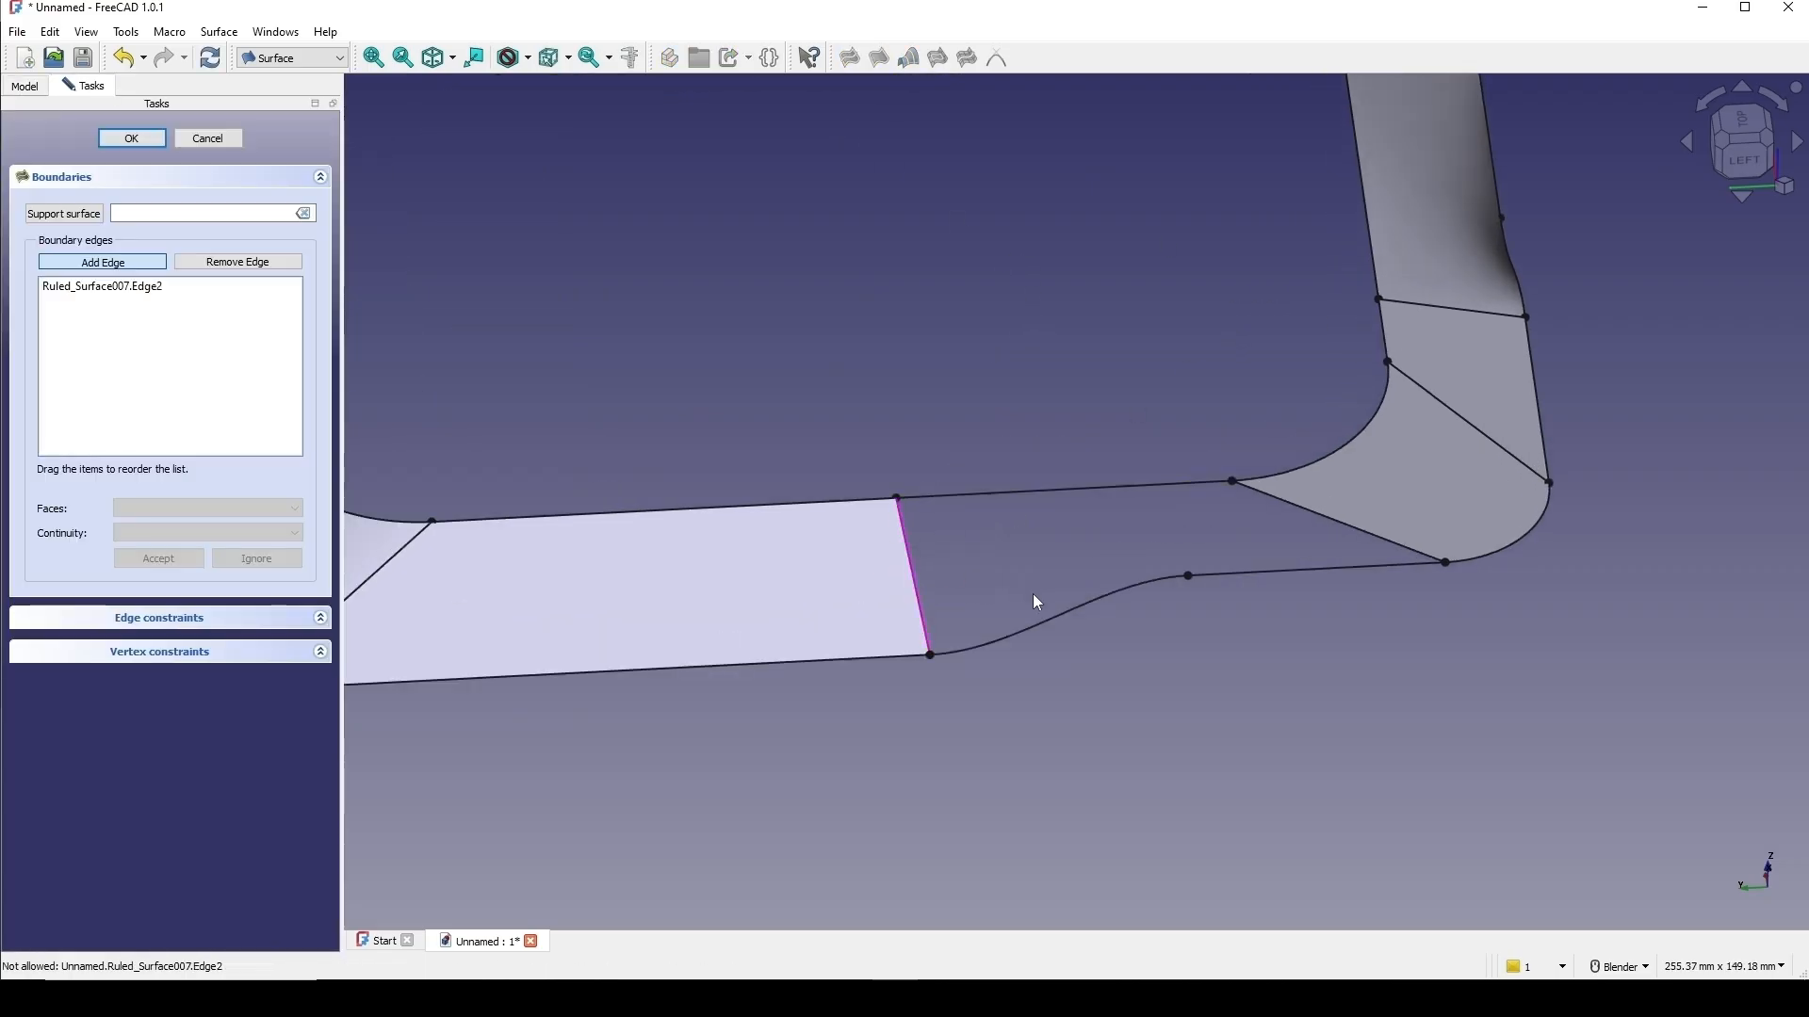
left_click(1058, 614)
left_click(1263, 573)
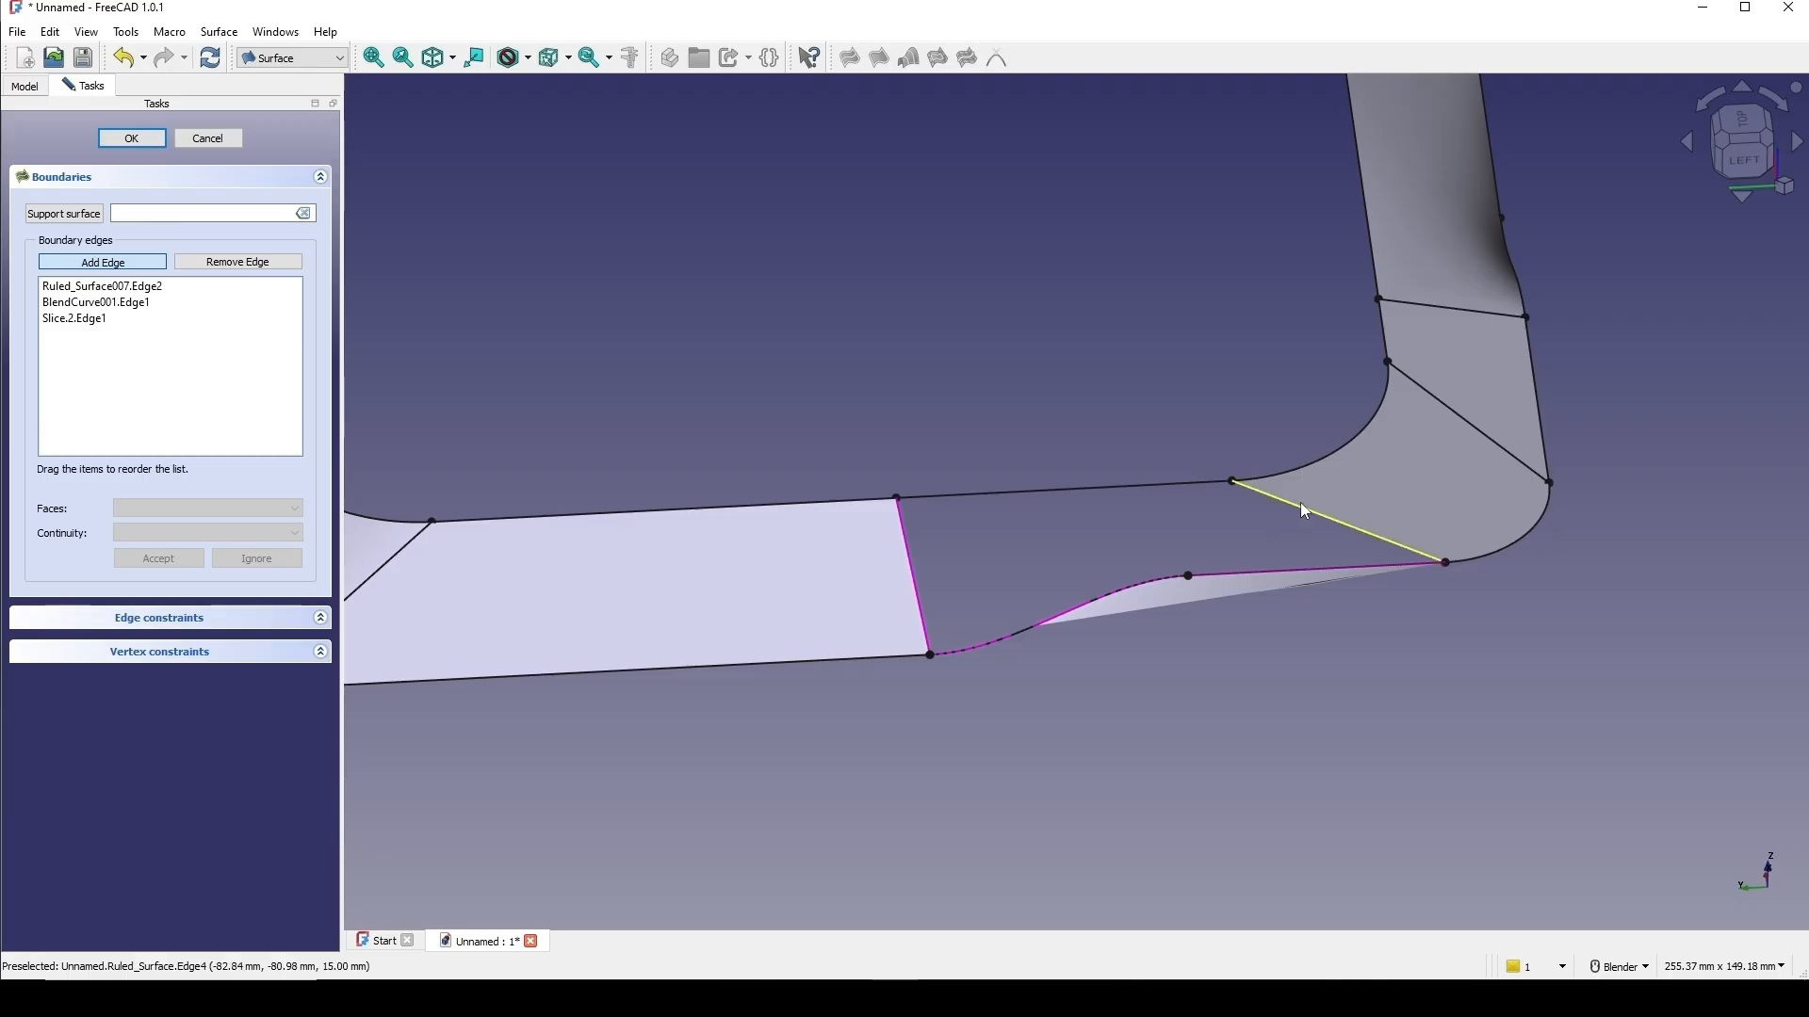
left_click(1300, 505)
left_click(1138, 497)
middle_click_drag(1142, 528, 1142, 505)
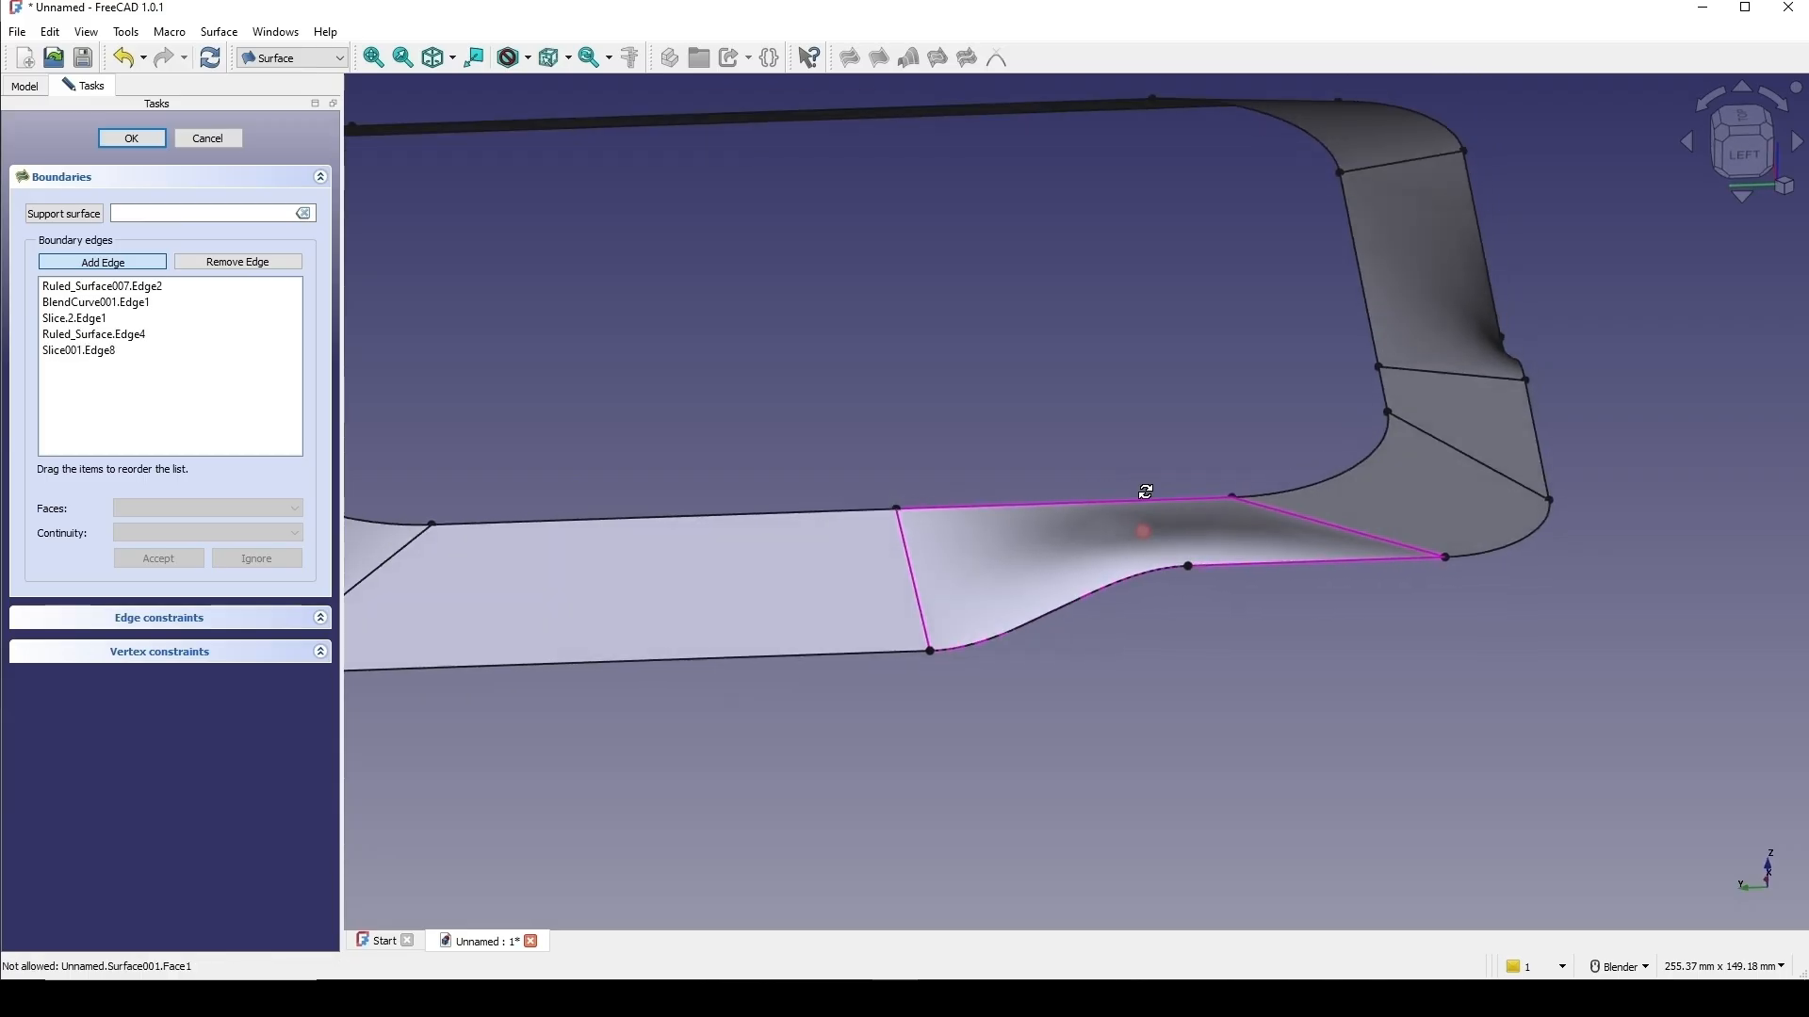
Constrain the boundary edge Ruled_Surface007.Edge2 of the left-side filling to Face1 with G1 continuity.
double_click(92, 287)
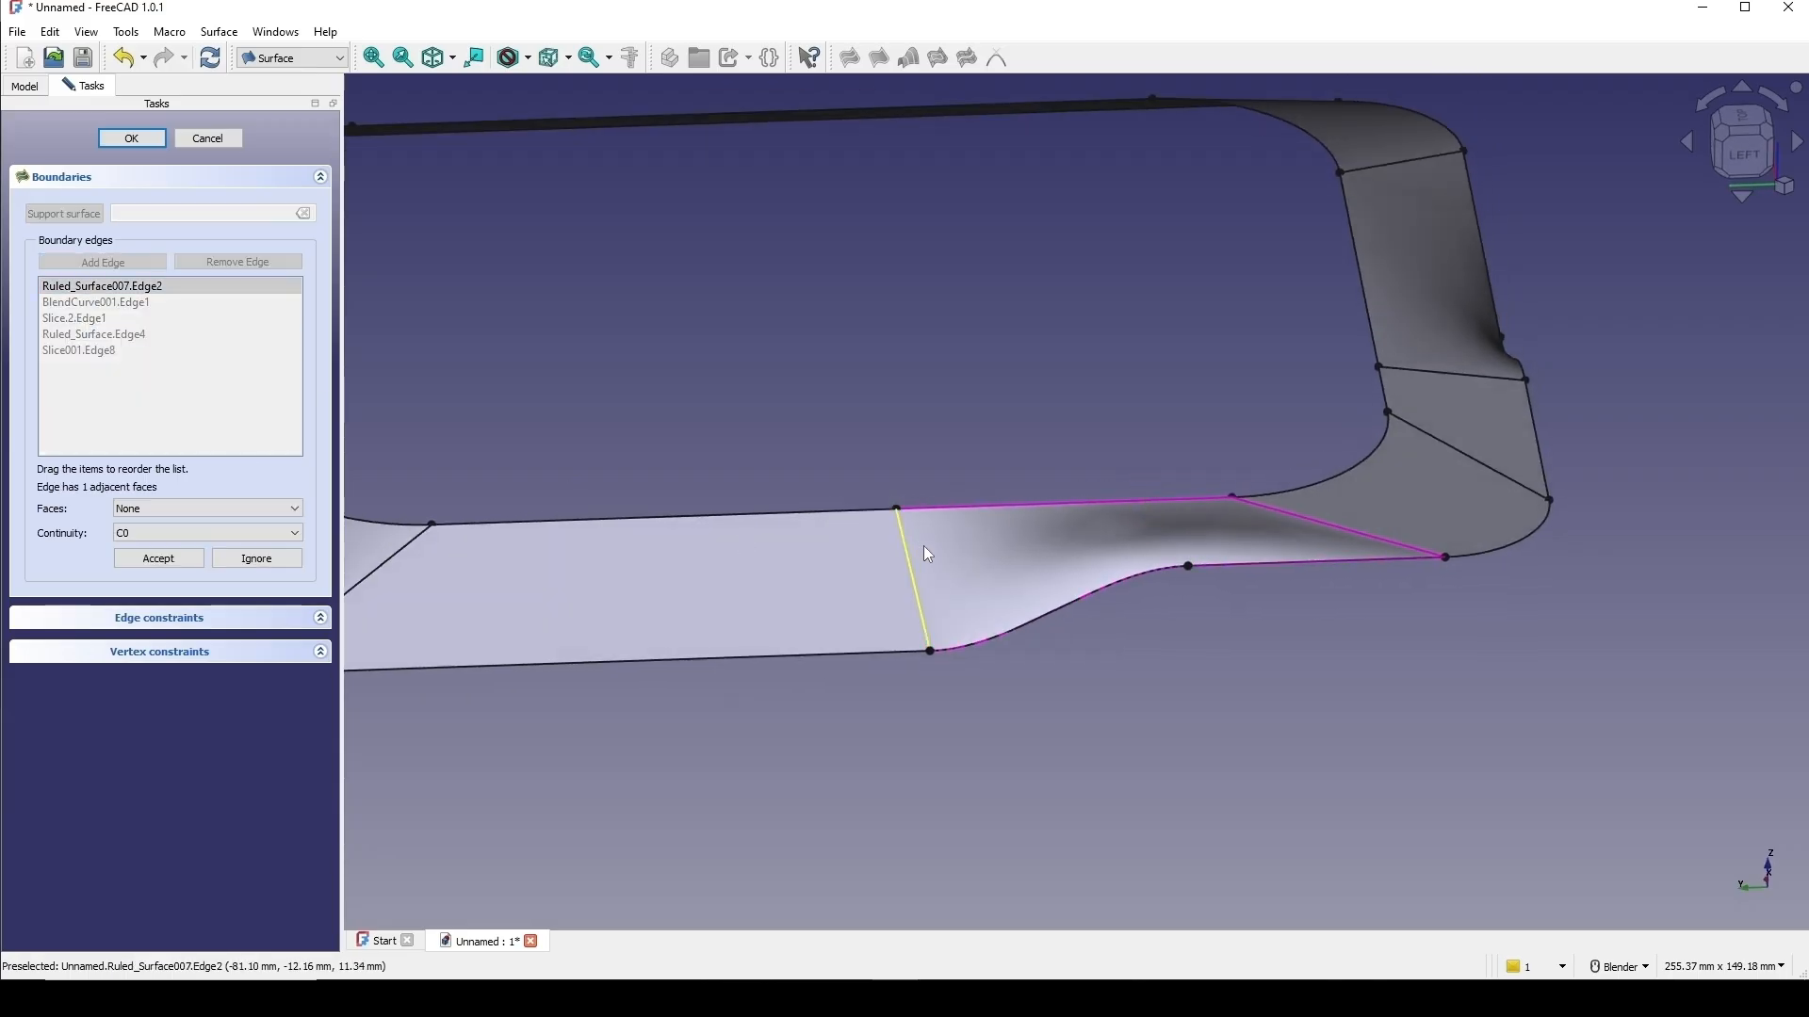
left_click(196, 509)
left_click(183, 530)
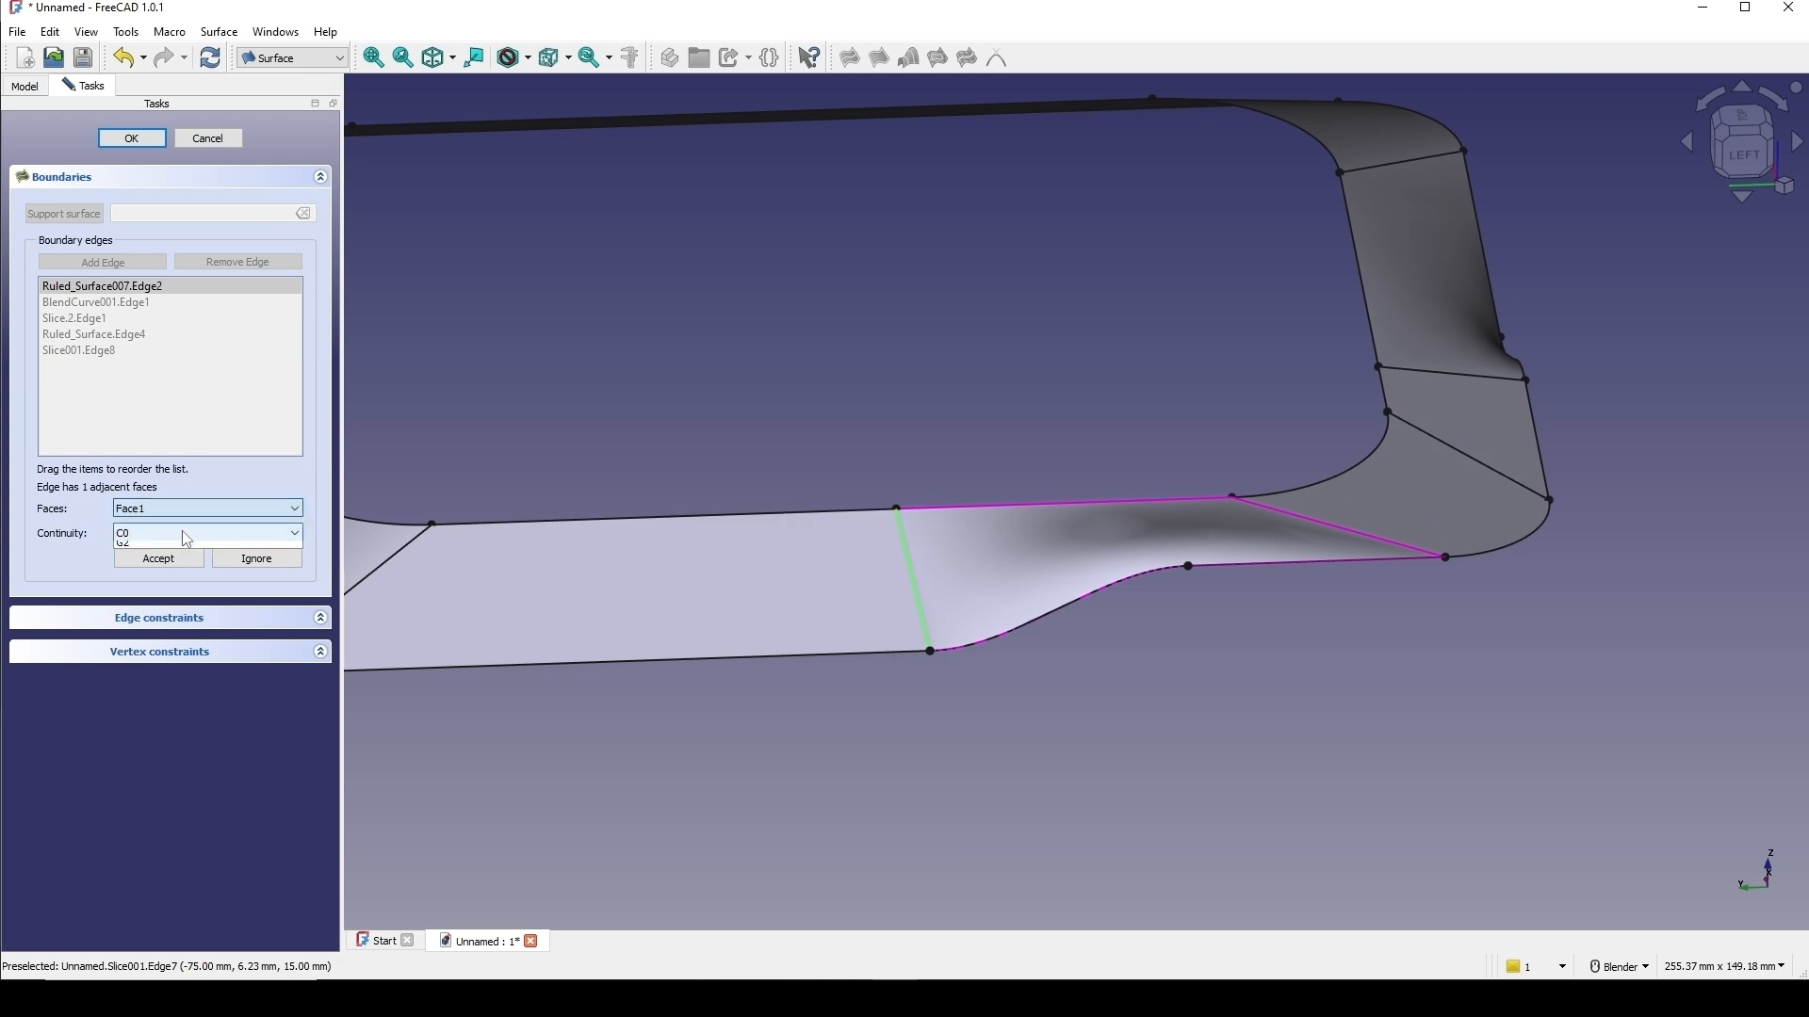
left_click(182, 533)
left_click(172, 558)
left_click(171, 557)
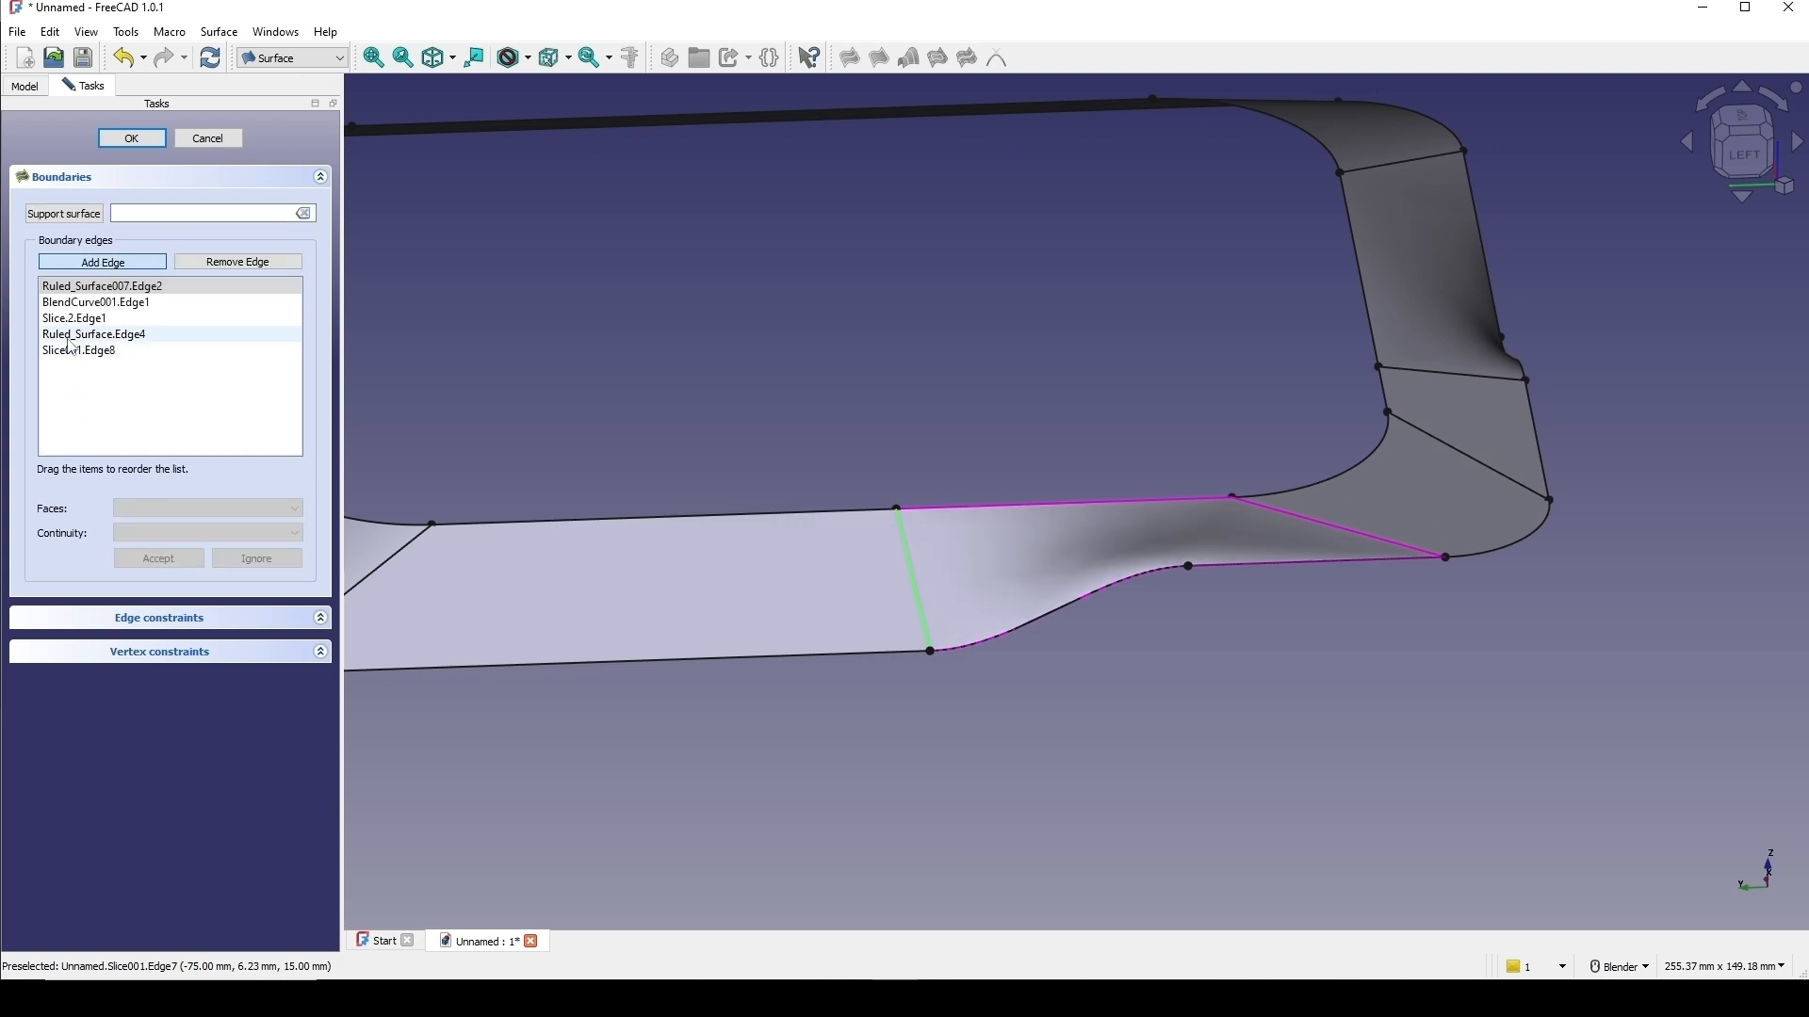
Constrain the boundary edge Ruled_Surface.Edge4 to Face1 with G1 continuity and finish the left-side filling surface.
double_click(107, 337)
left_click(189, 509)
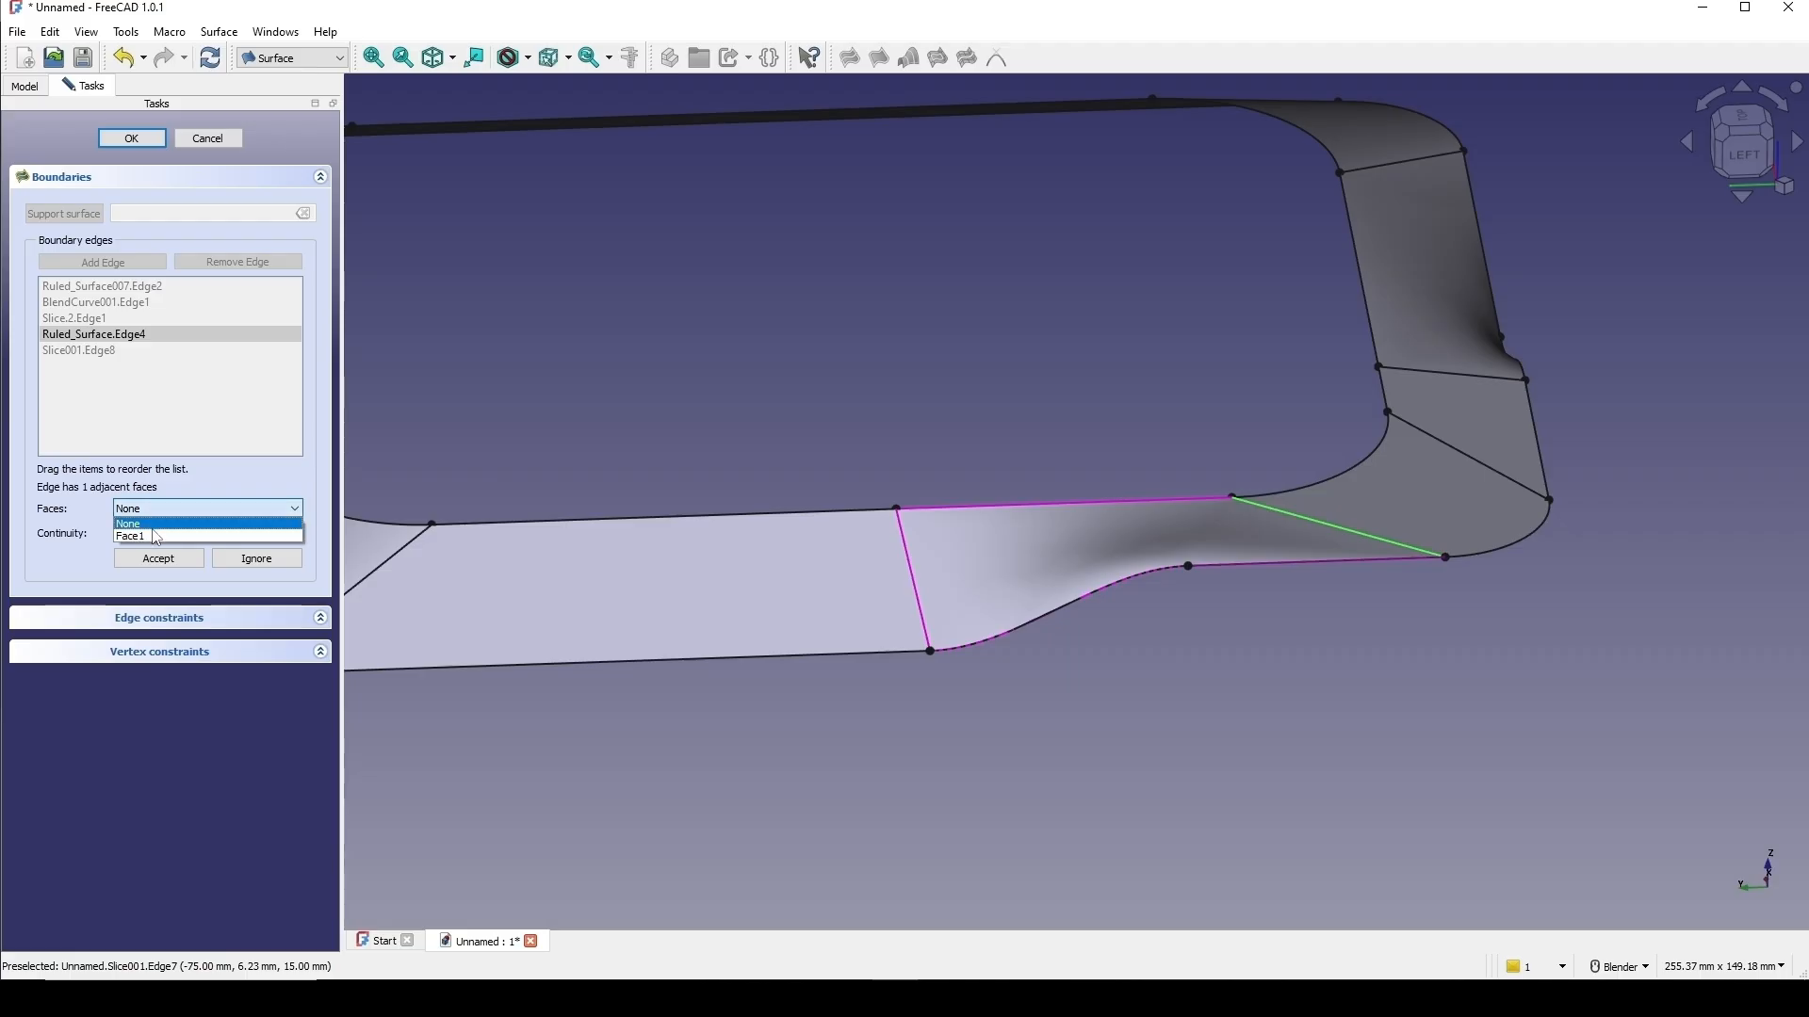
left_click(188, 509)
left_click(188, 509)
left_click(154, 537)
left_click(154, 533)
left_click(154, 562)
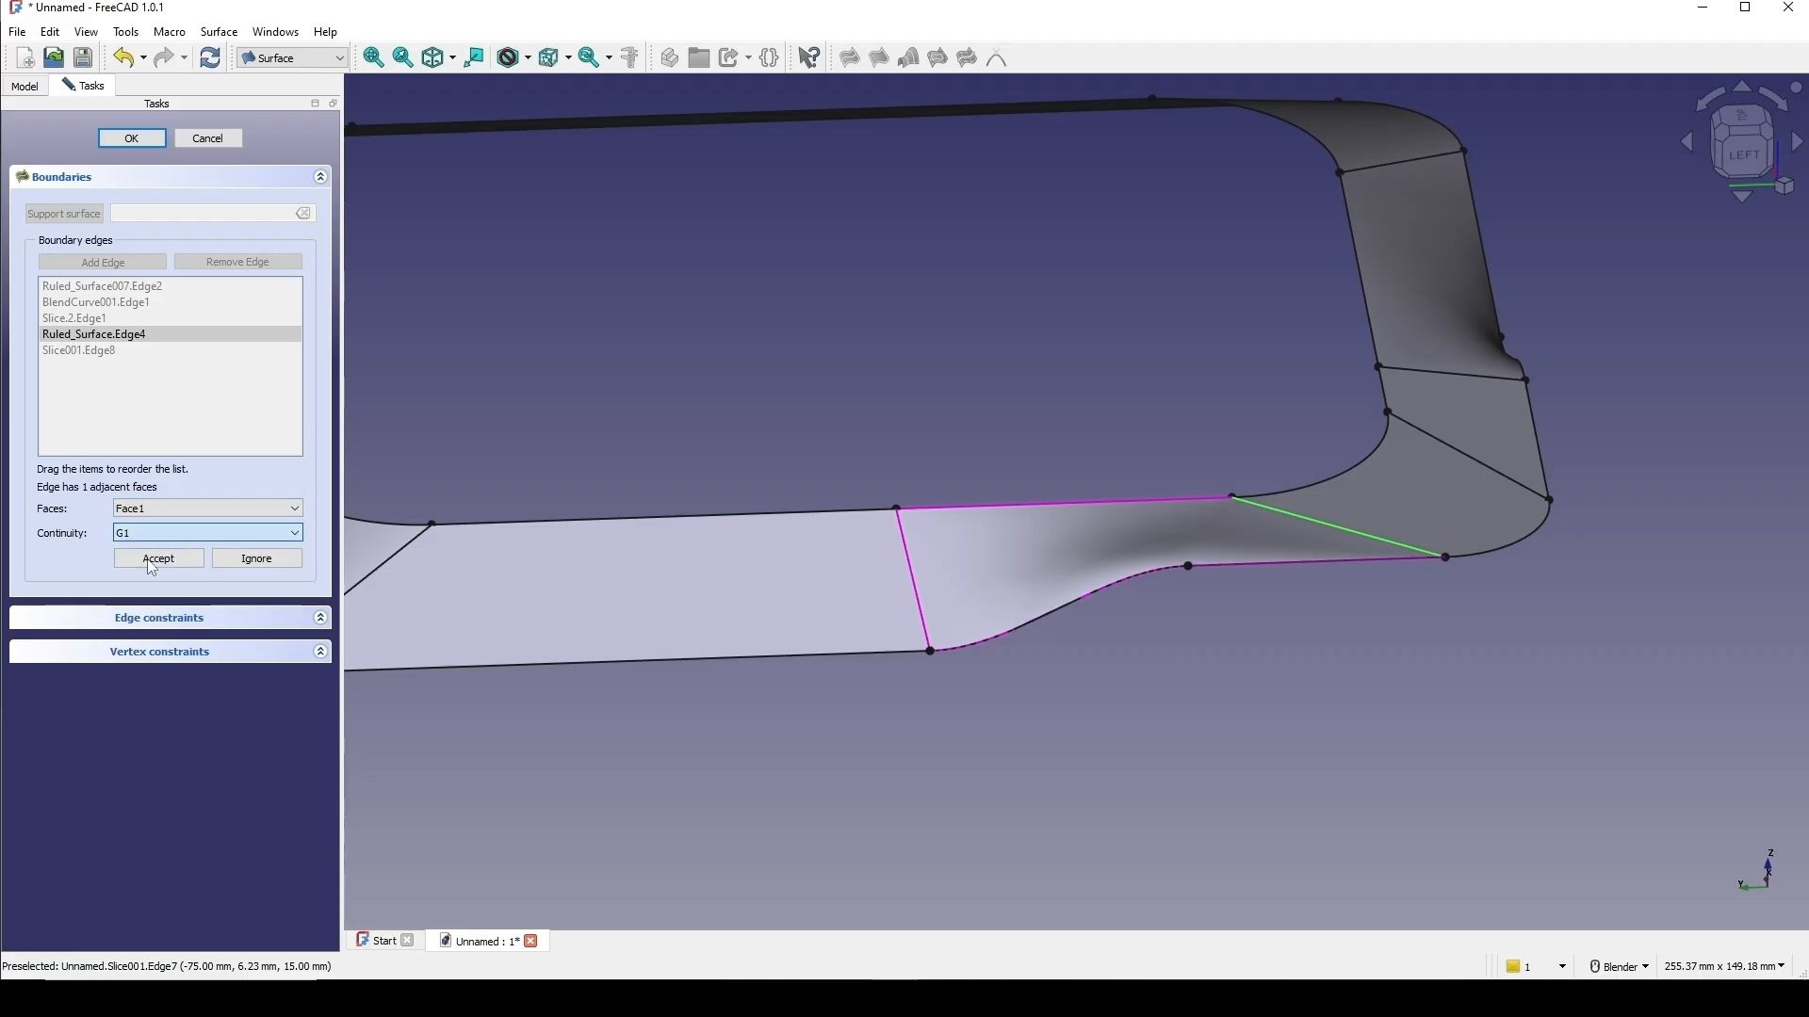
left_click(166, 558)
left_click(132, 139)
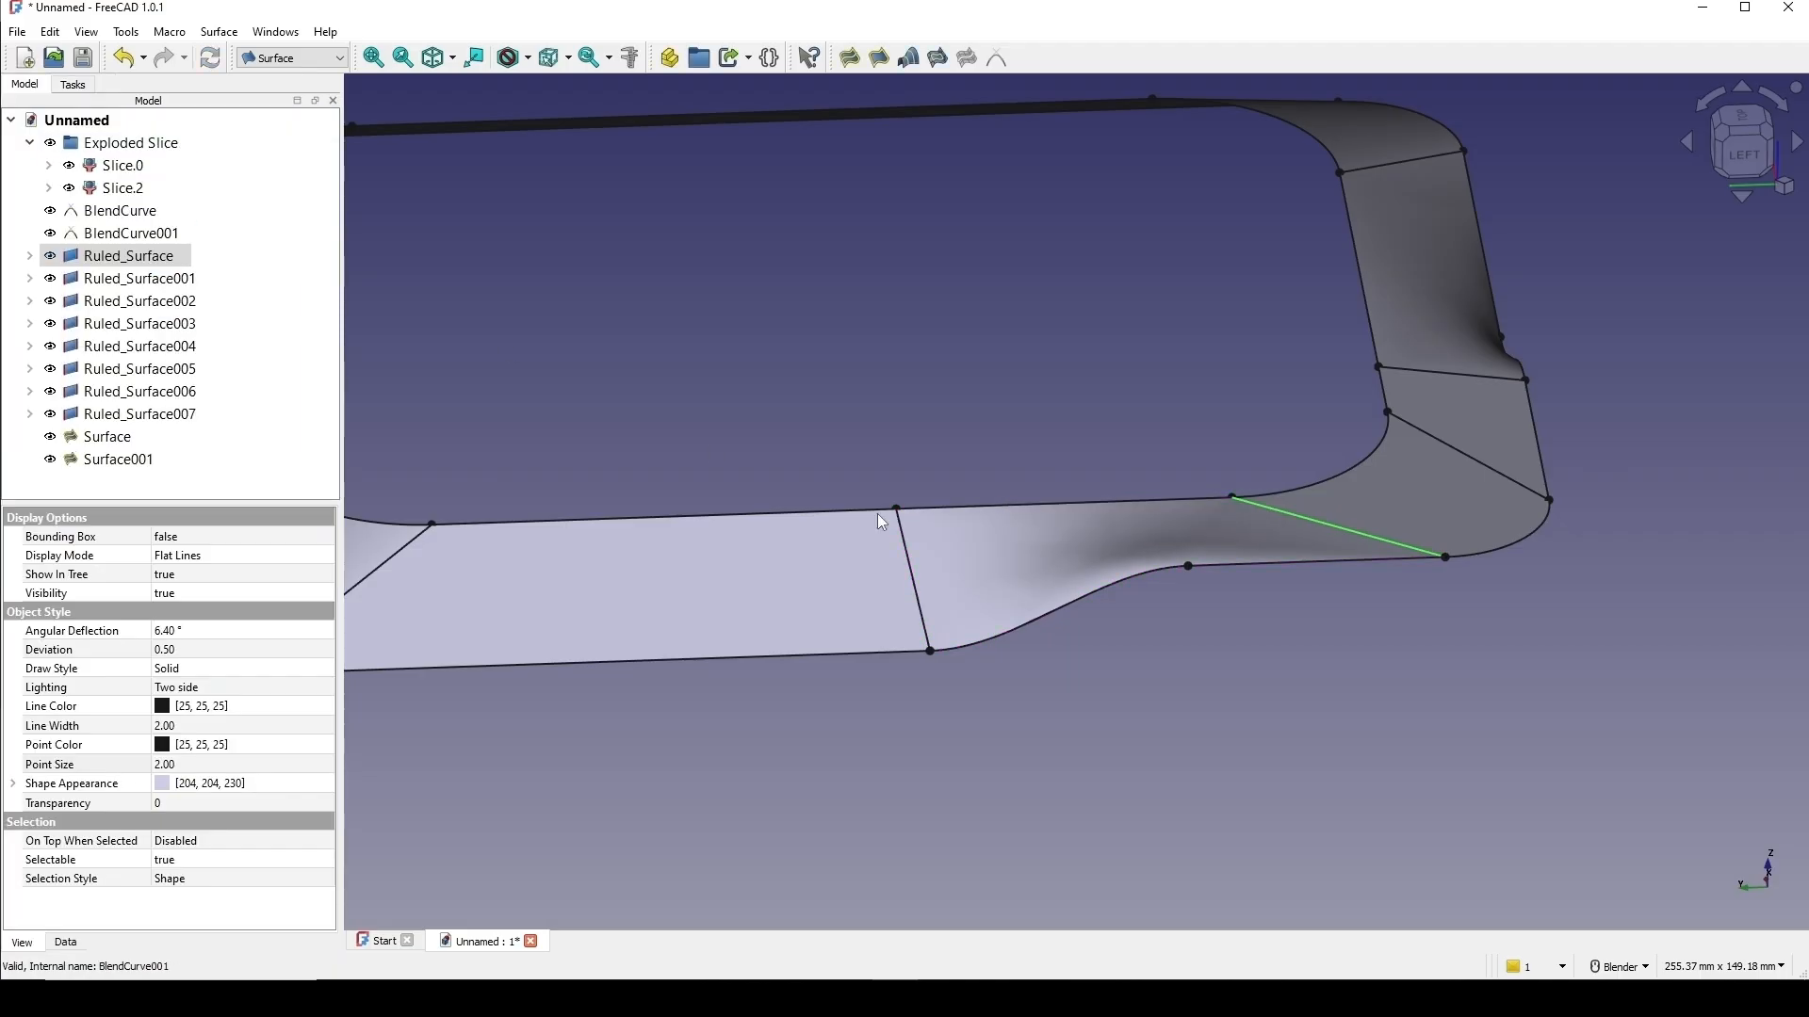
Examine the ring of ruled and filling surfaces around the whole part.
middle_click_drag(1208, 697, 775, 722)
middle_click_drag(1260, 403, 980, 533, "shift")
left_click(878, 529)
scroll(878, 528, "up", 1)
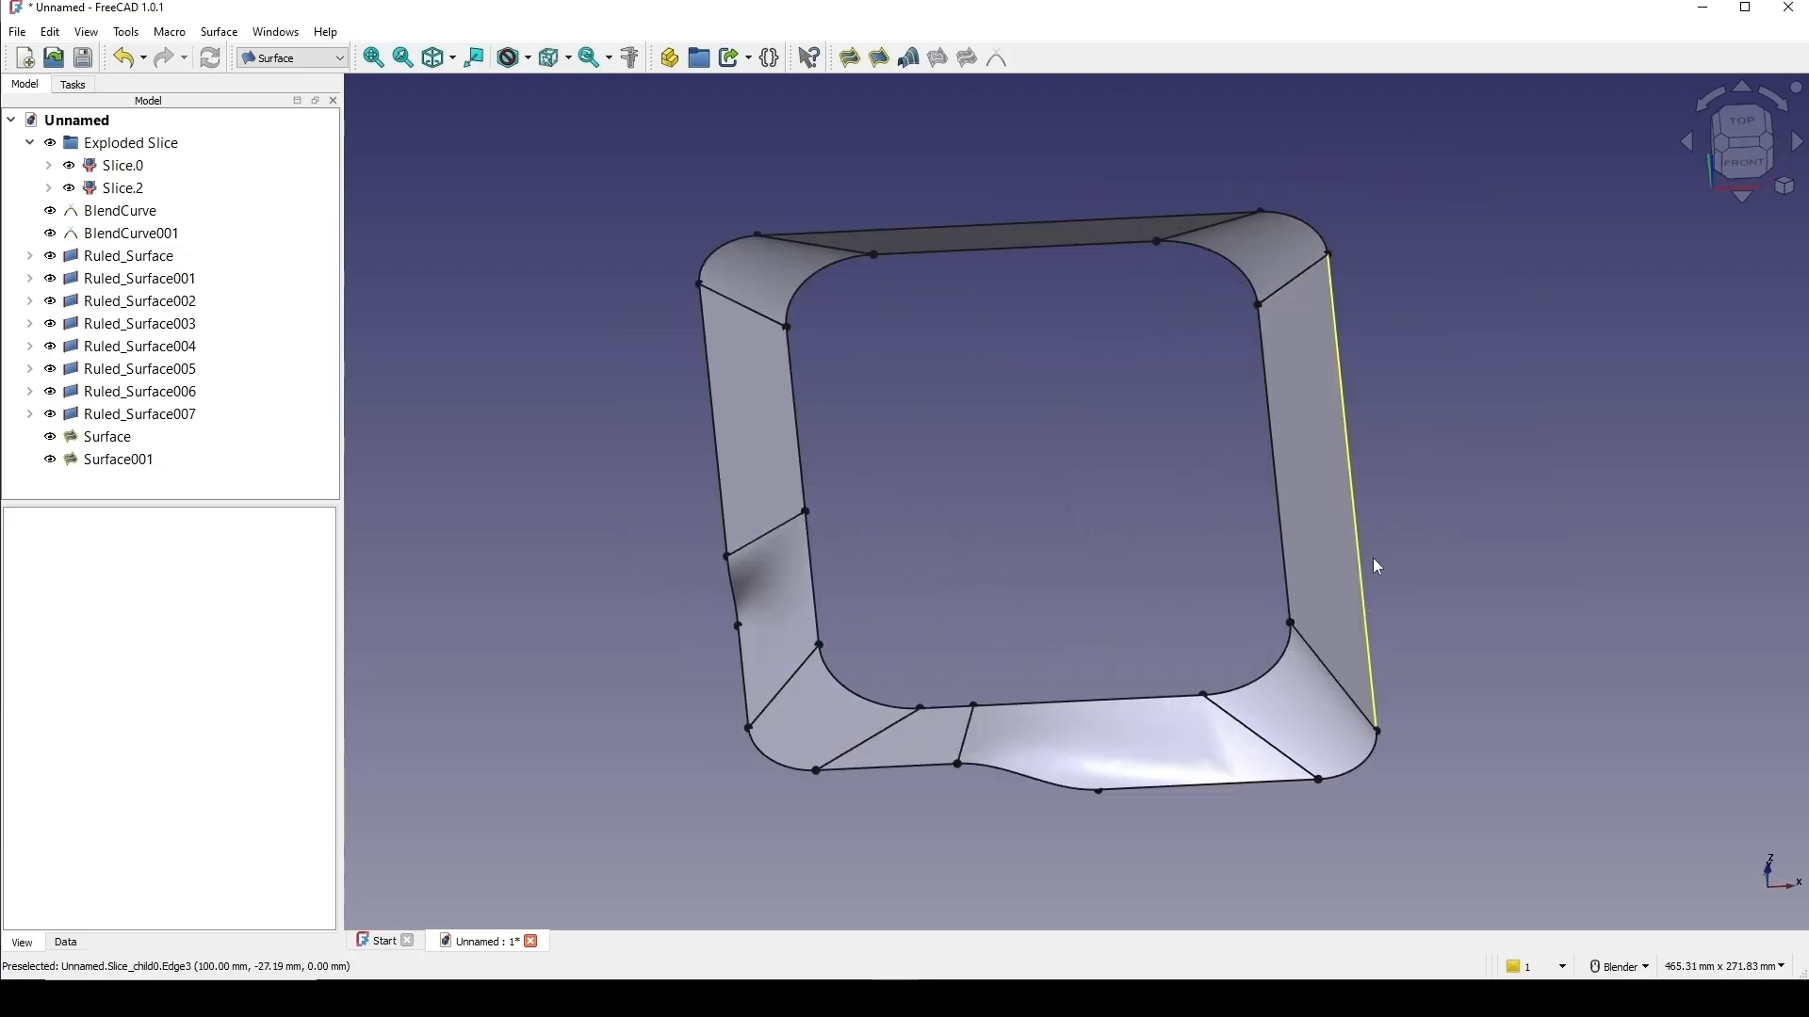
middle_click_drag(1372, 558, 1285, 563, "shift")
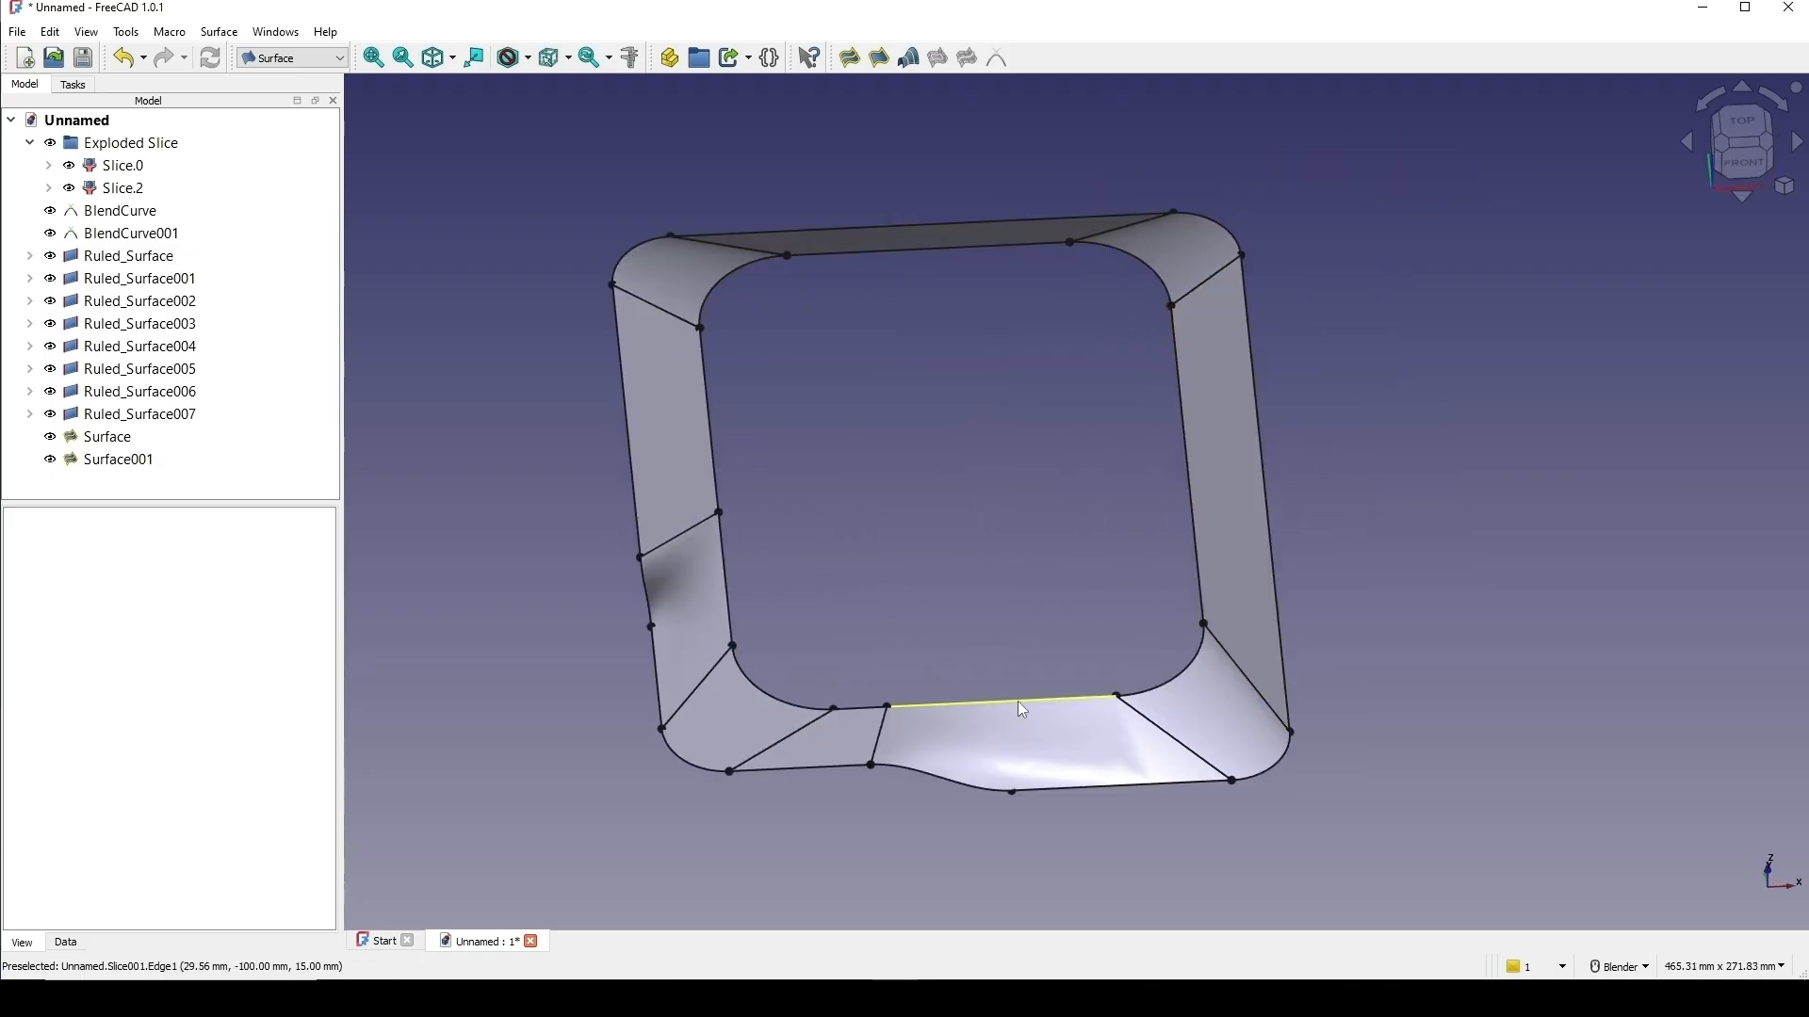
scroll(920, 456, "down", 1)
mouse_move(920, 456)
middle_mouse_down()
mouse_move(961, 487)
mouse_move(946, 475)
middle_mouse_up()
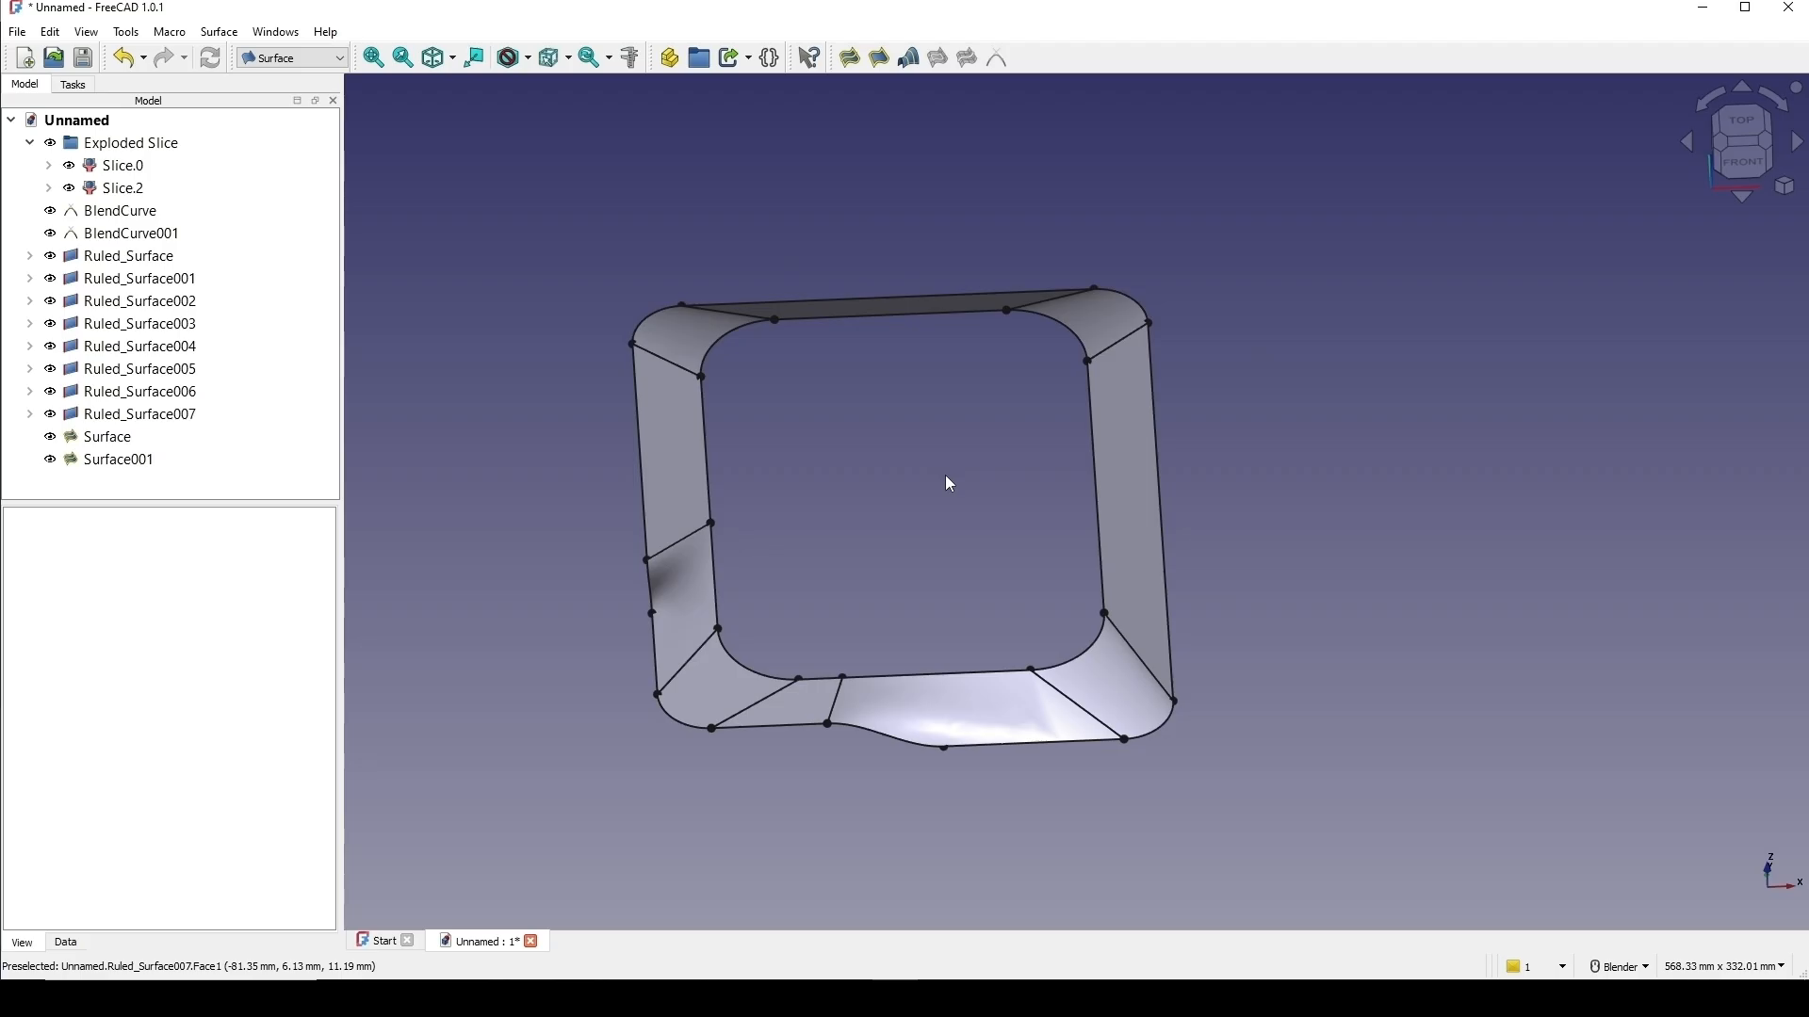
Start a Filling surface across the inner opening and add the front edges, front-left corner arc and left-side edges of the inner outline.
left_click(856, 65)
middle_click_drag(1022, 553, 1033, 608)
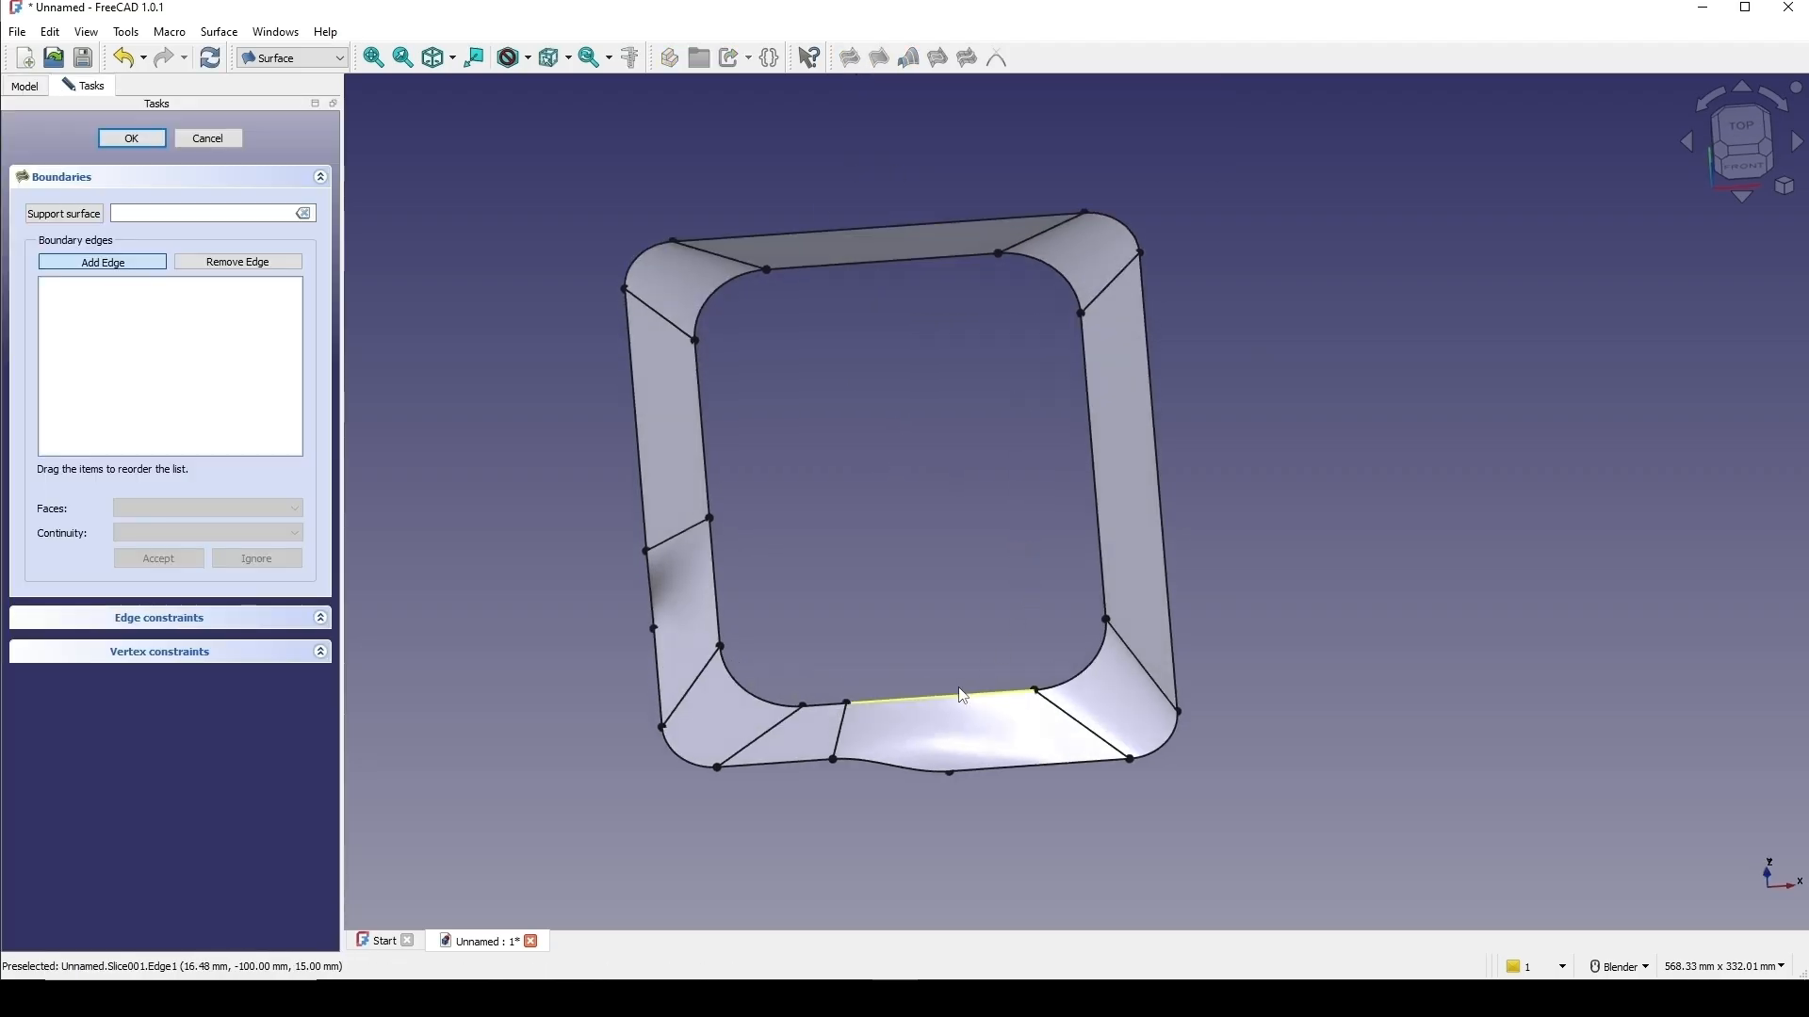
left_click(961, 697)
scroll(850, 657, "up", 1)
left_click(818, 714)
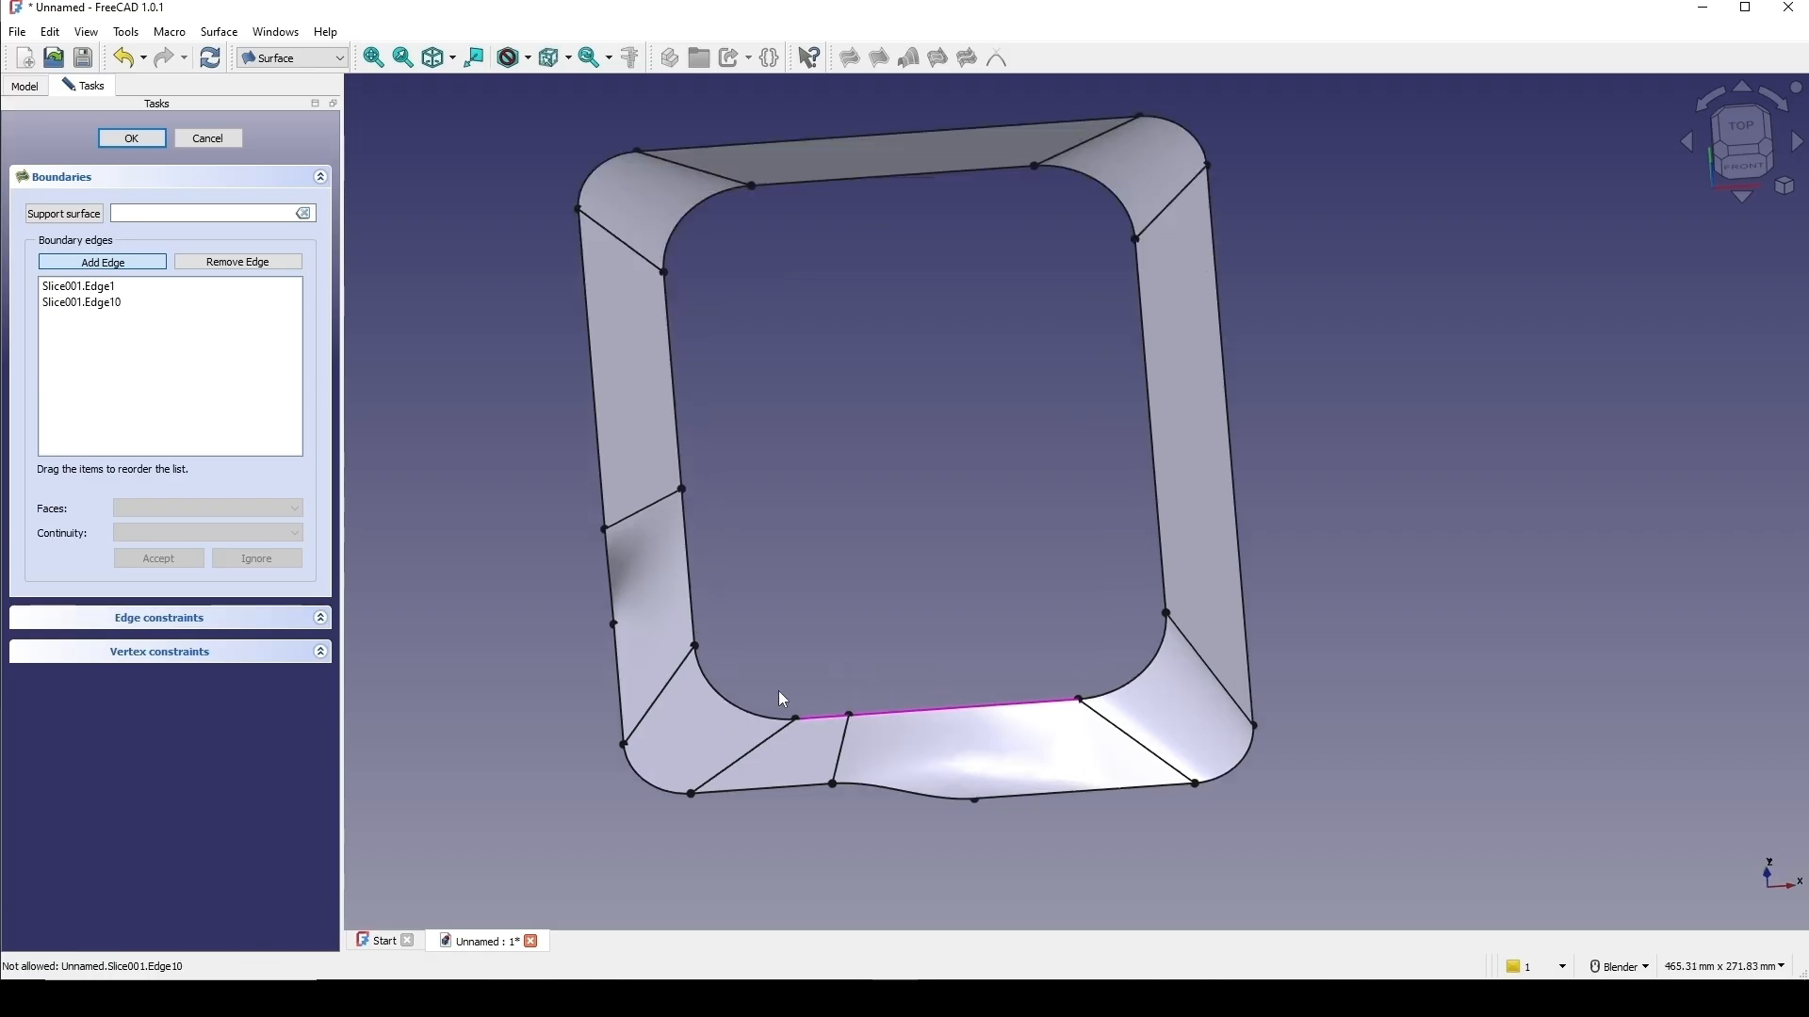
left_click(744, 707)
left_click(692, 597)
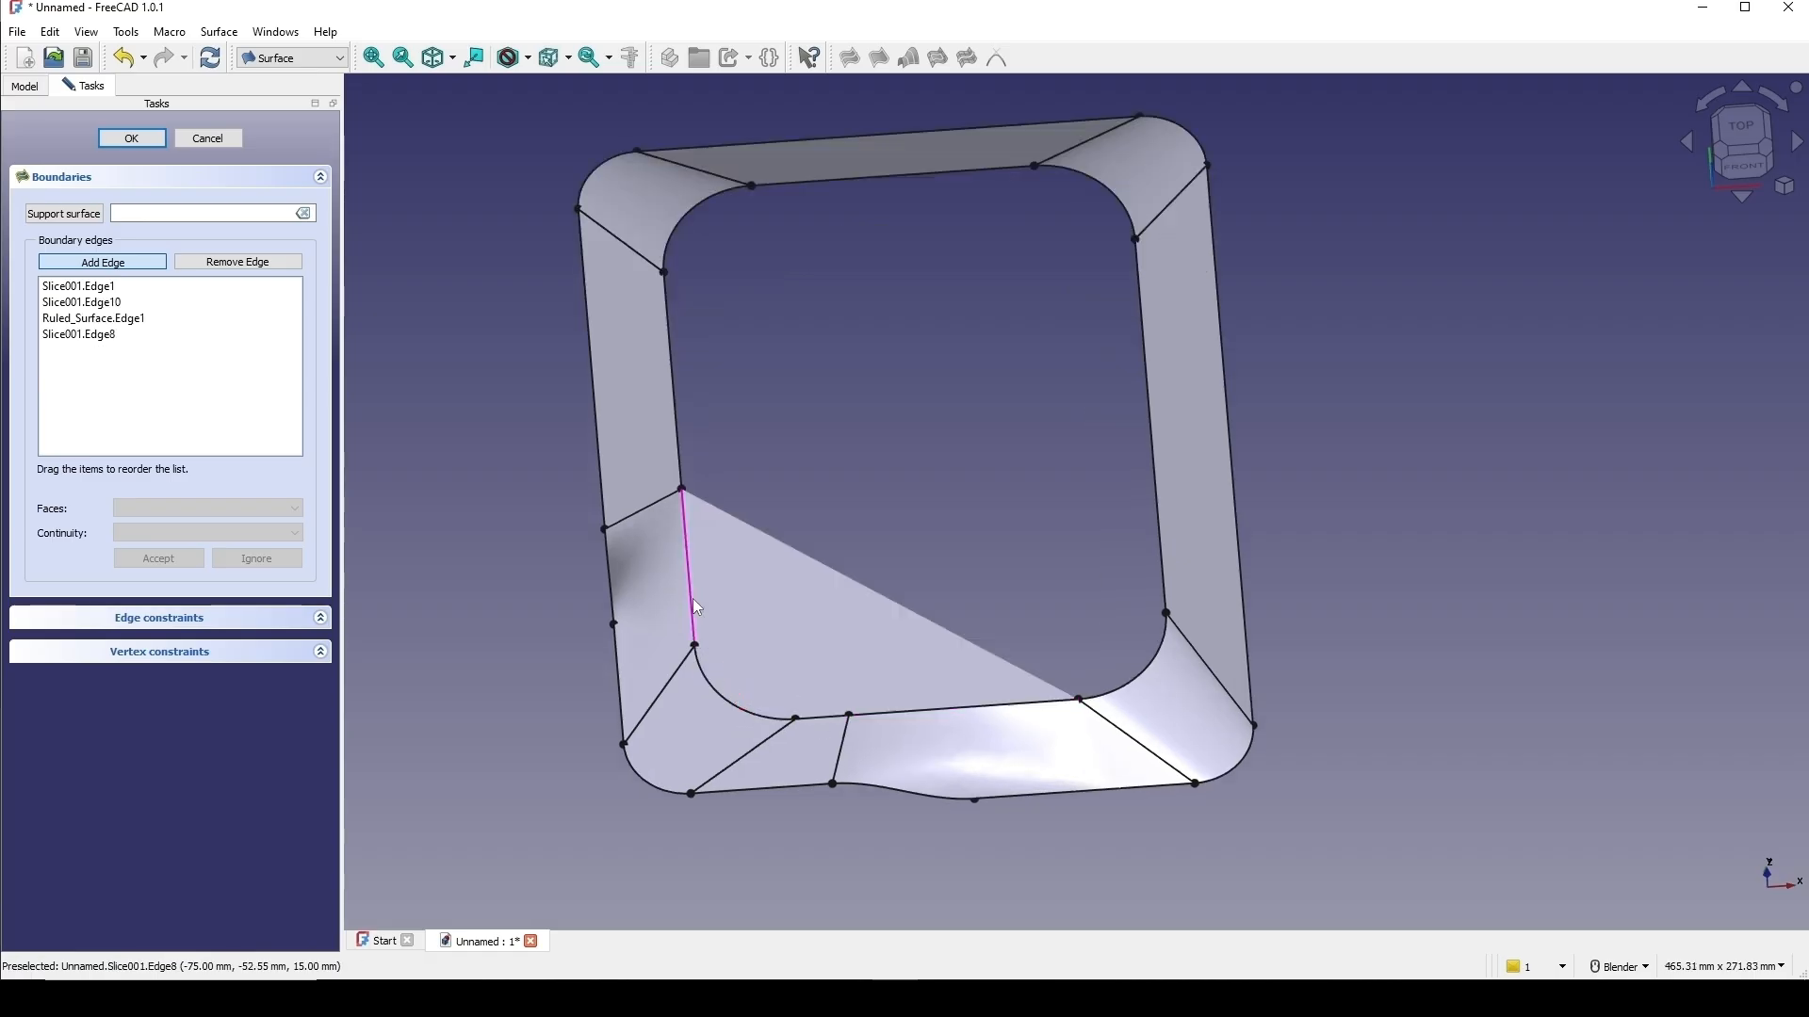
left_click(679, 443)
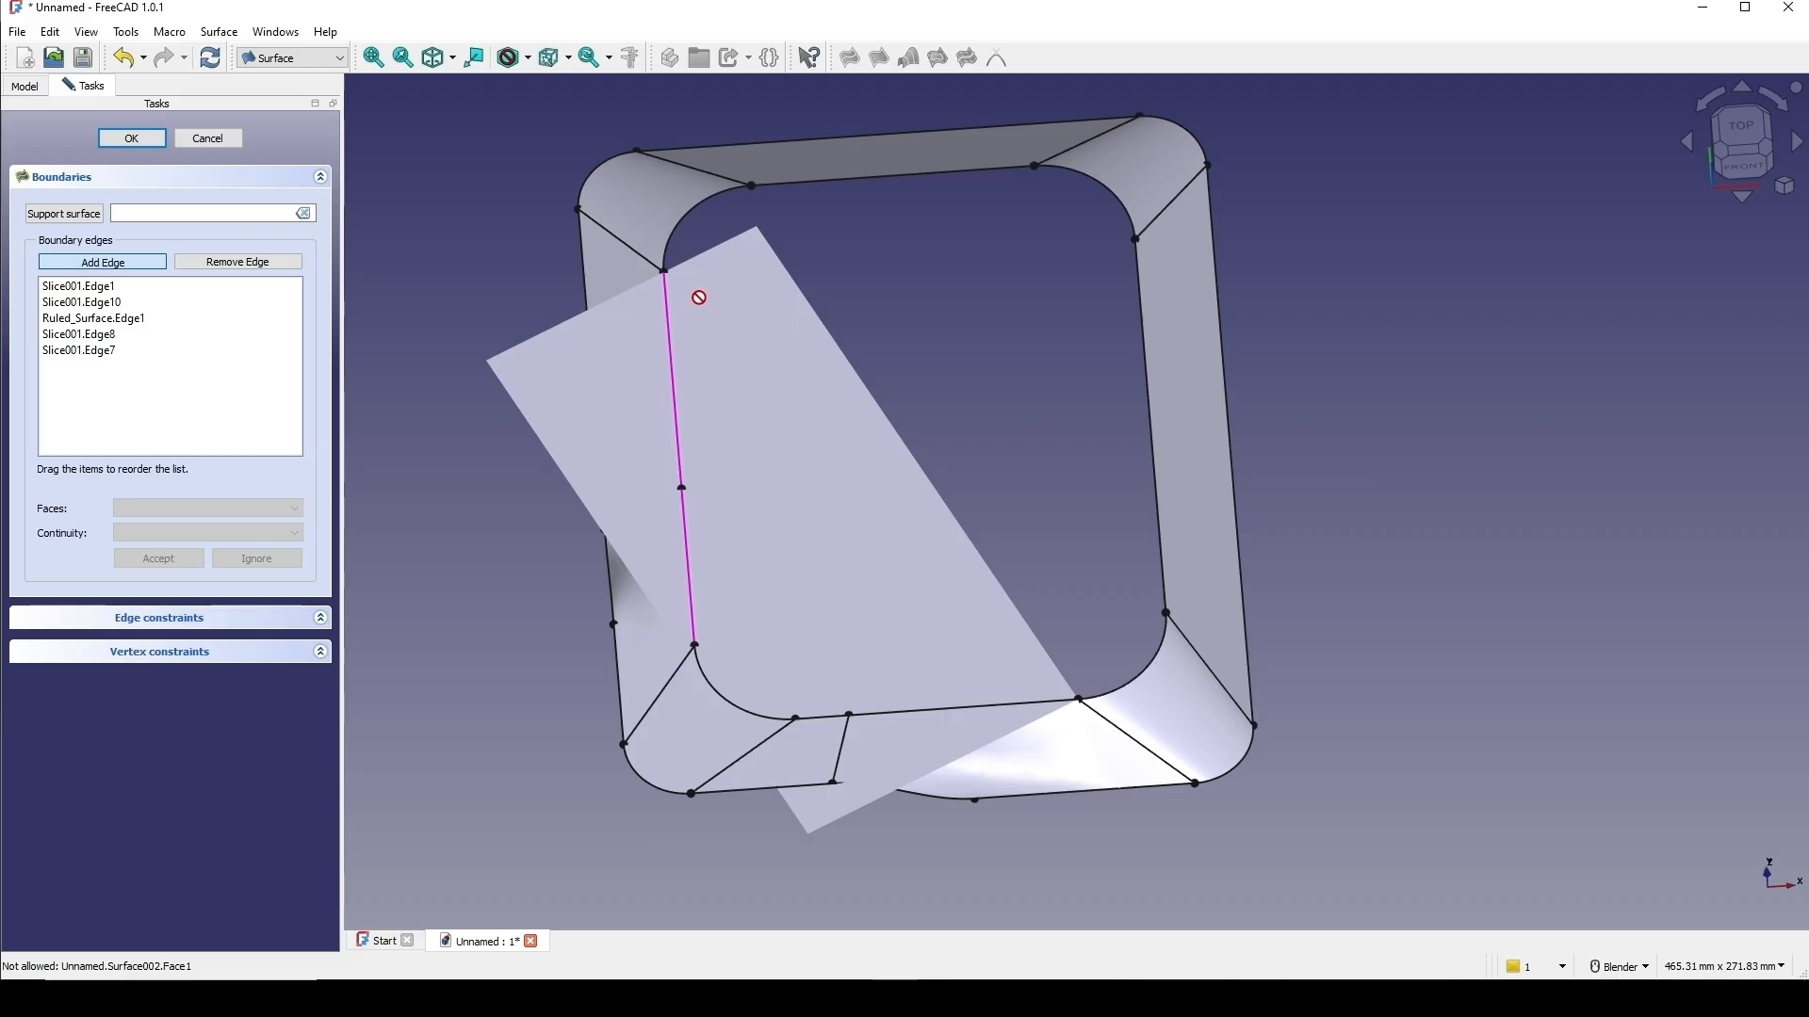
Add the rear and right-side edges and the remaining corner arcs of the inner outline as boundaries and finish the filling surface.
left_click(695, 230)
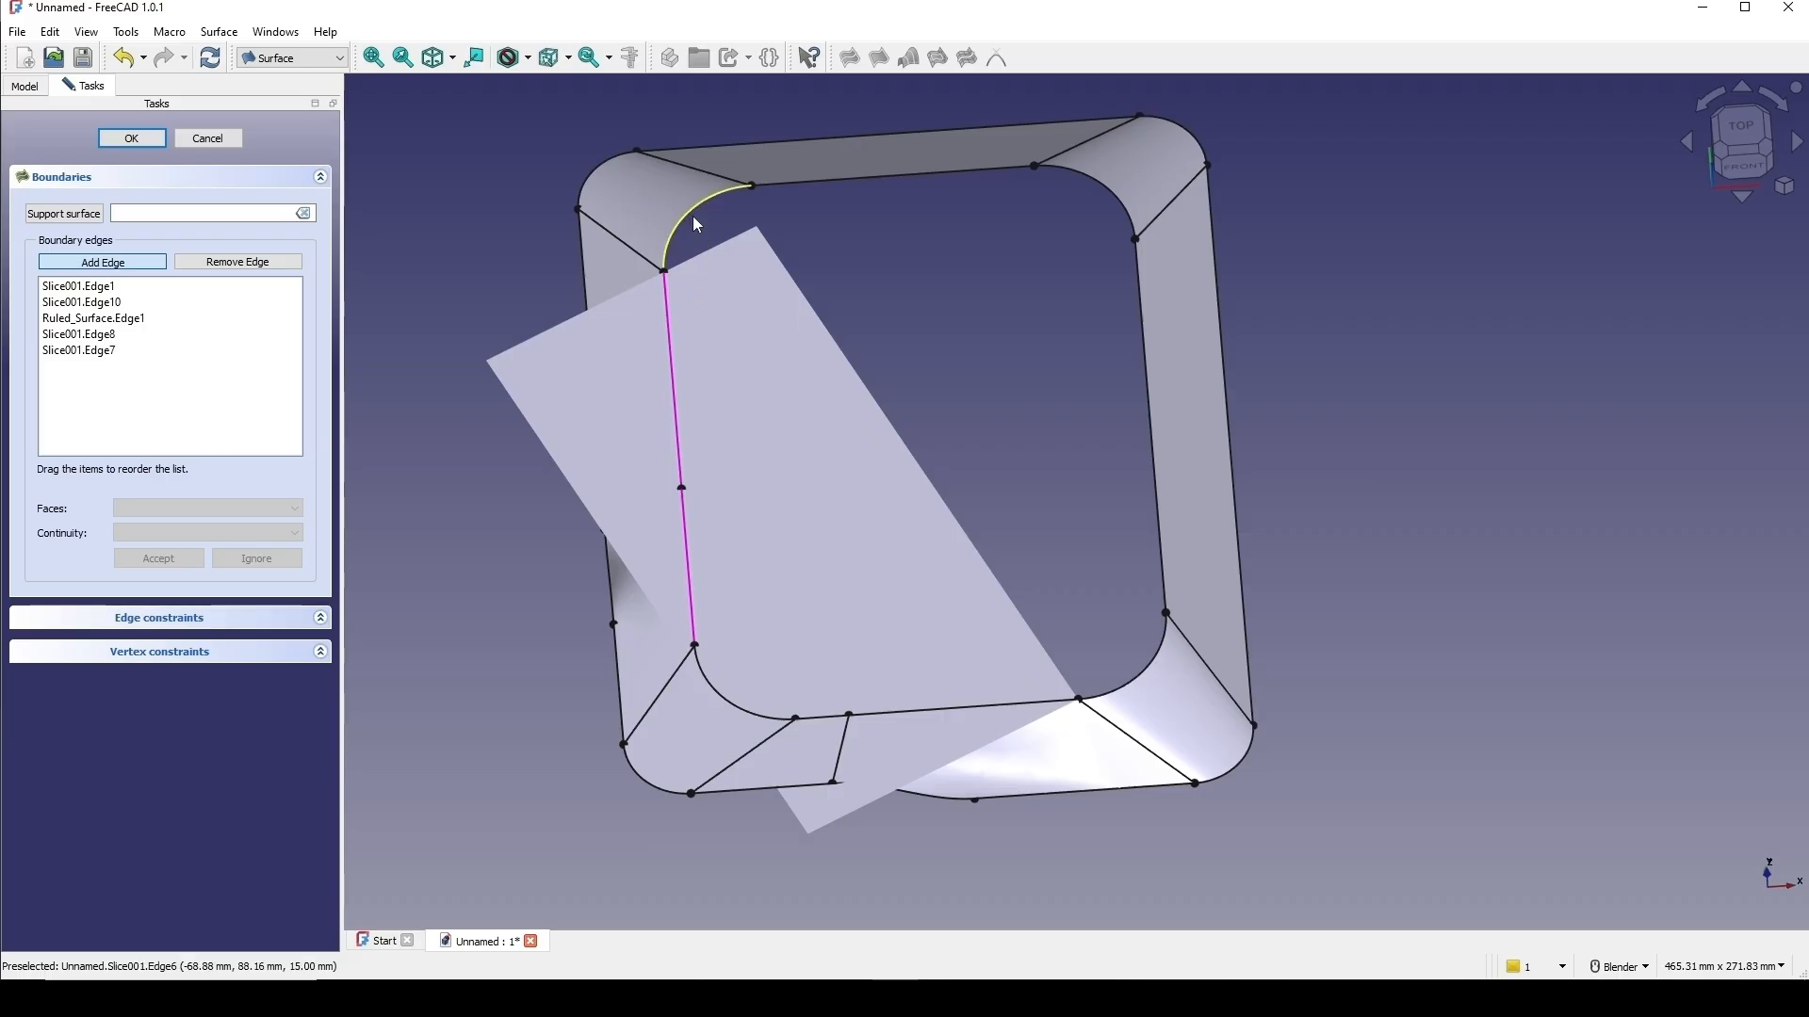
left_click(919, 172)
left_click(1110, 188)
left_click(1145, 301)
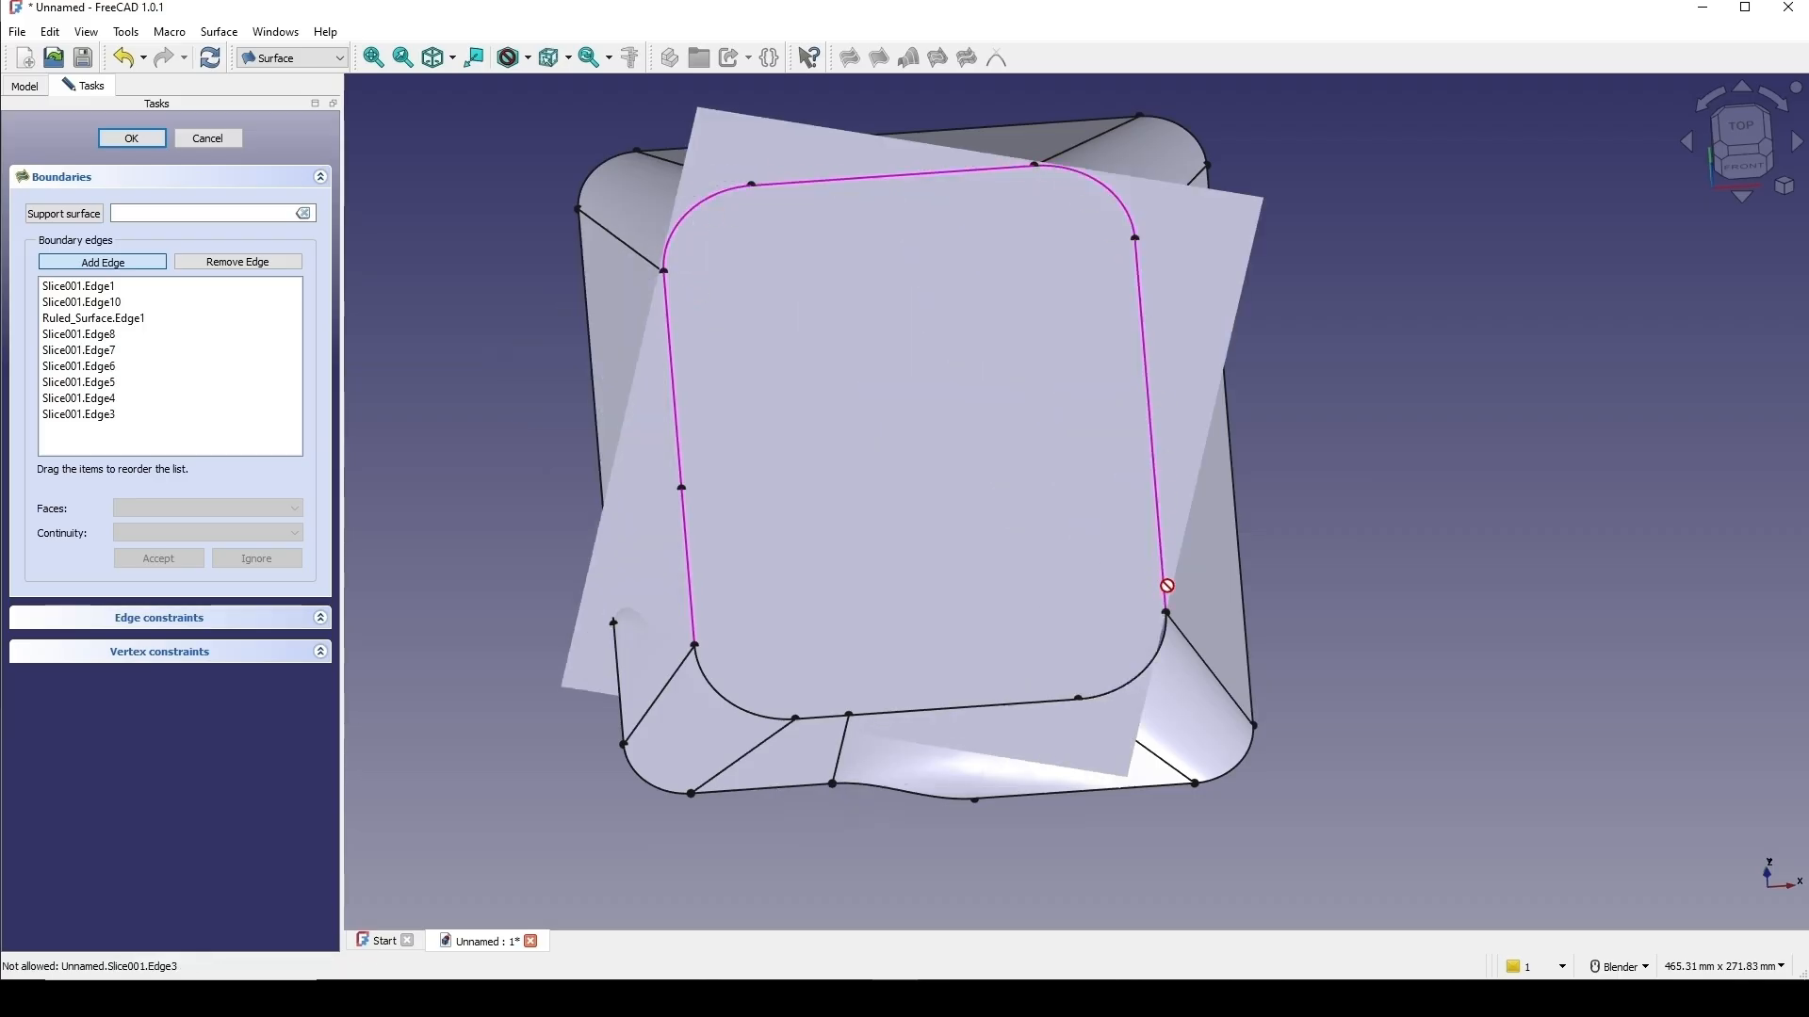
left_click(1155, 661)
middle_click_drag(1061, 620, 1074, 490)
left_click(131, 138)
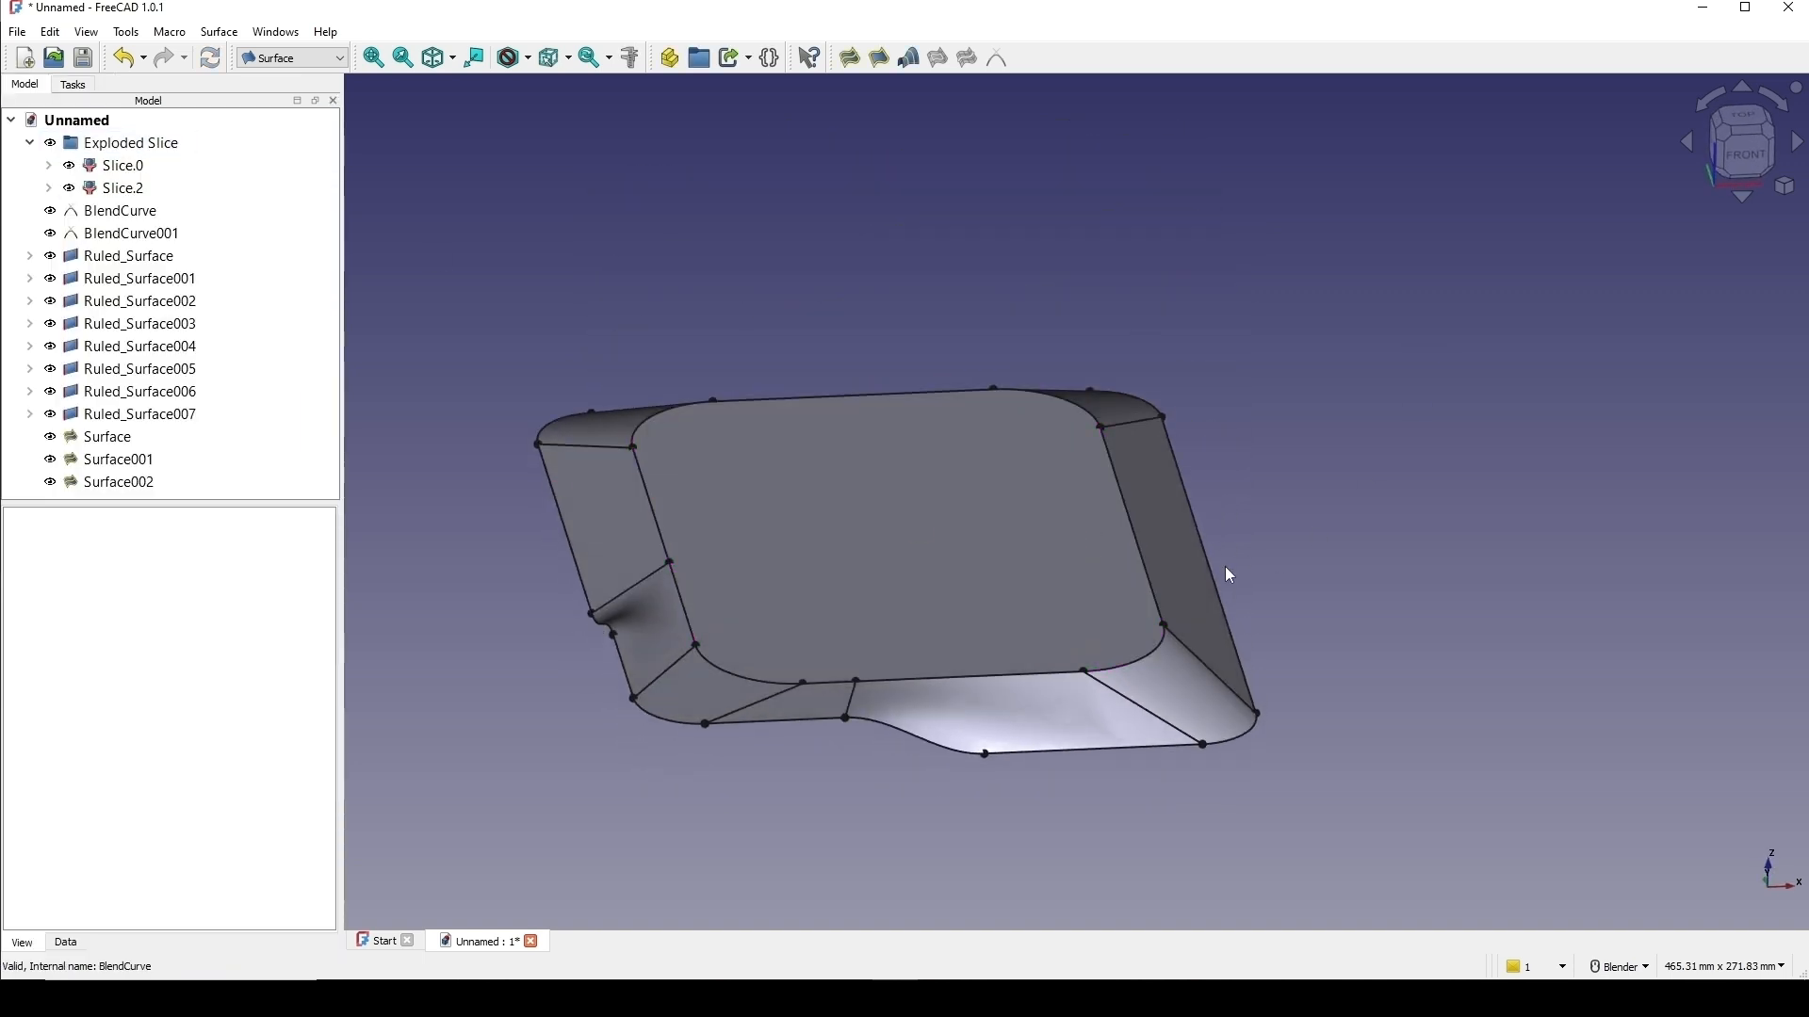
Hide the filling surface that caps the inner opening.
middle_click_drag(1224, 574, 1168, 612)
middle_click_drag(771, 617, 877, 579)
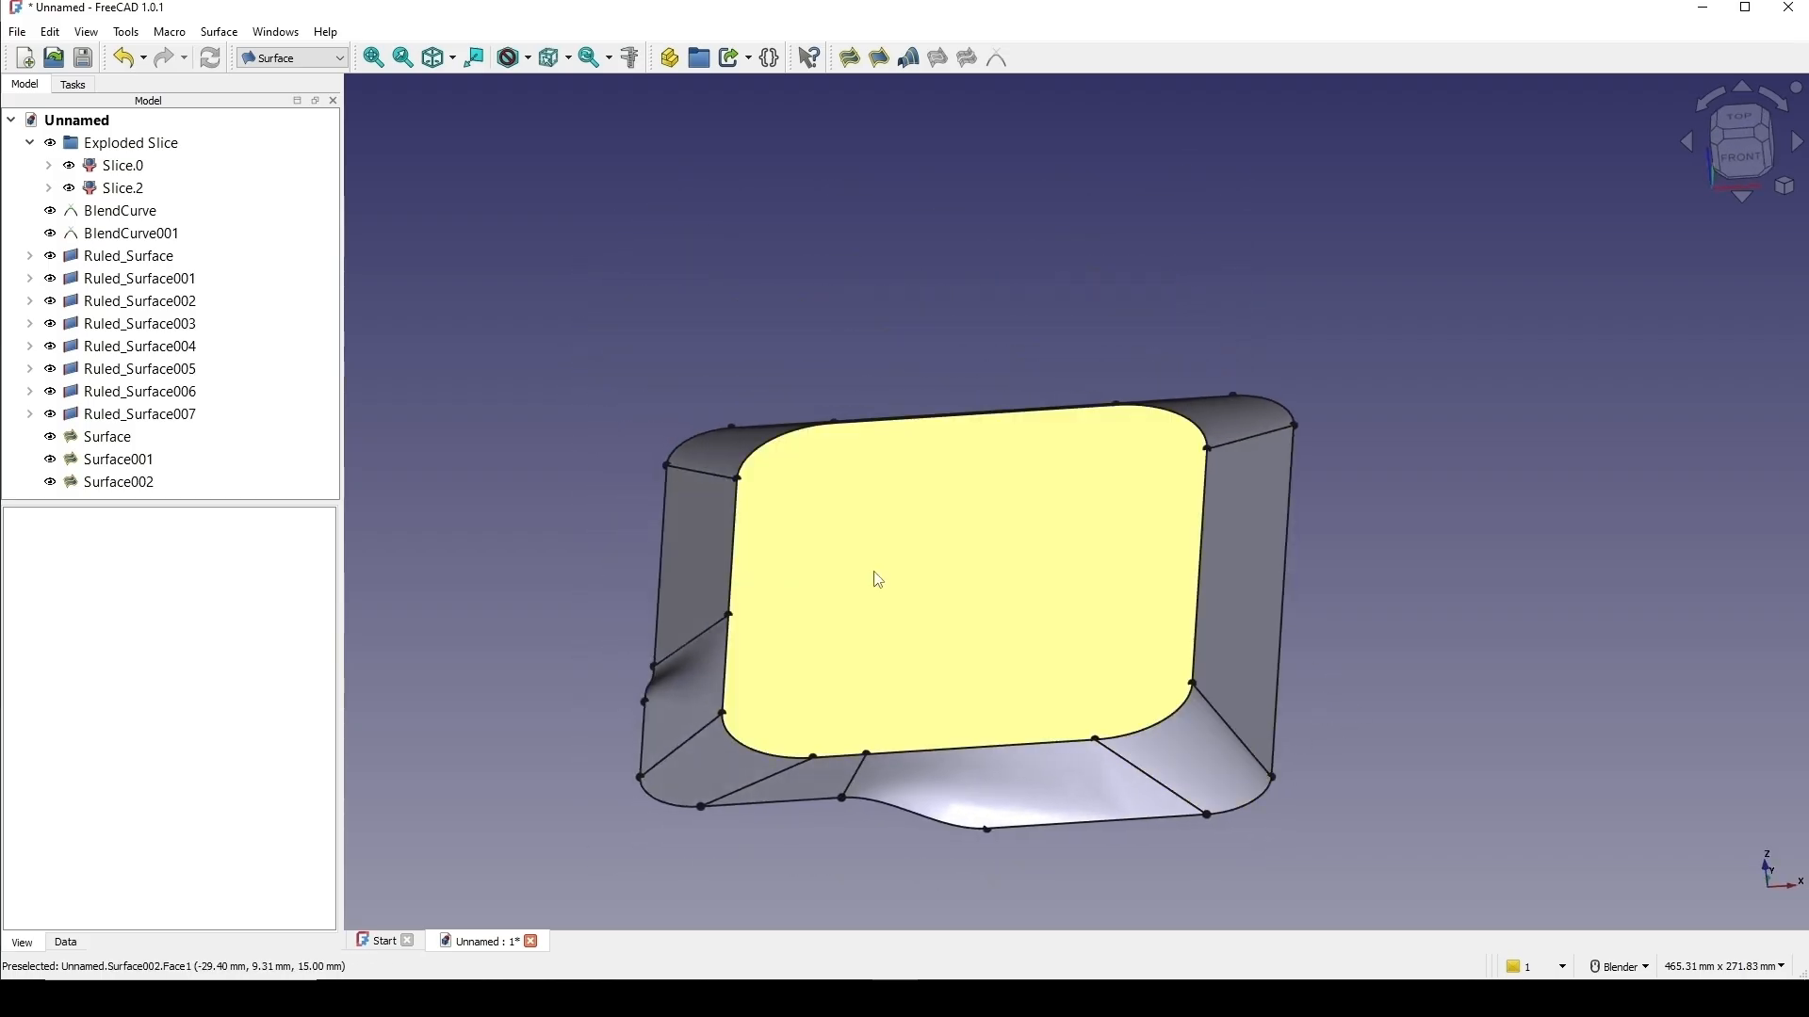
left_click(121, 480)
key("space")
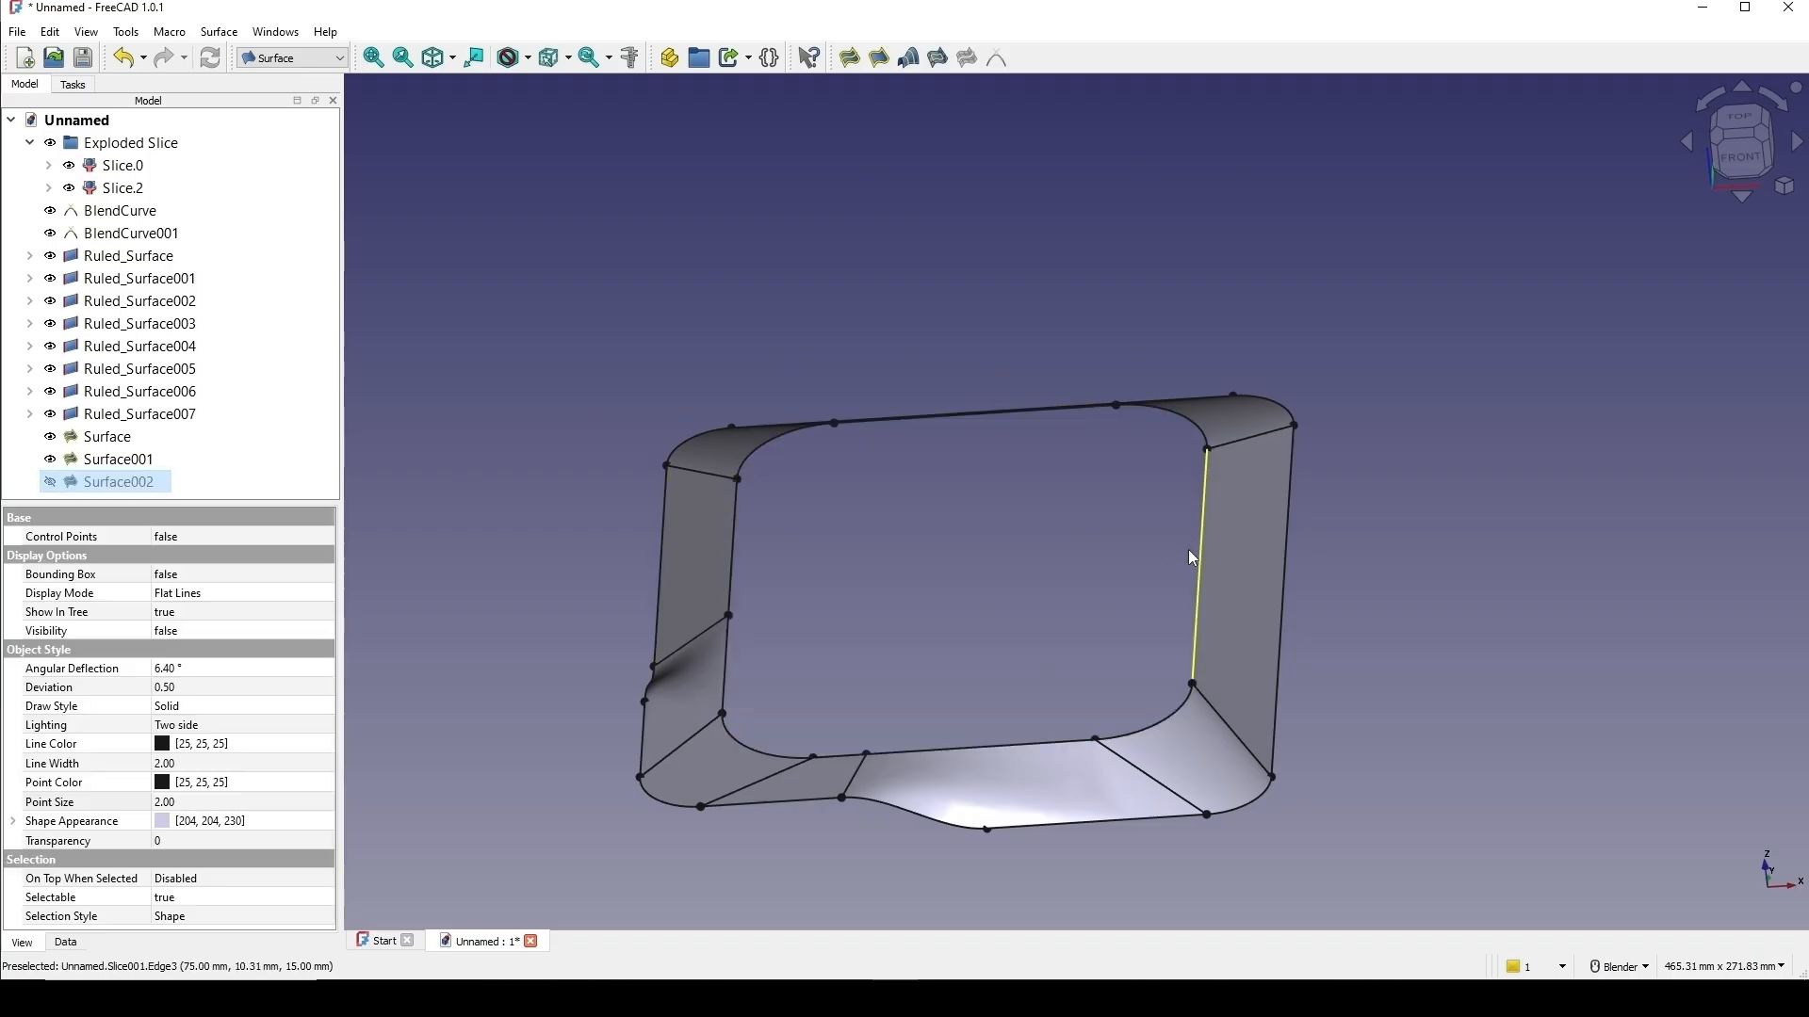
middle_click_drag(1189, 550, 1064, 542)
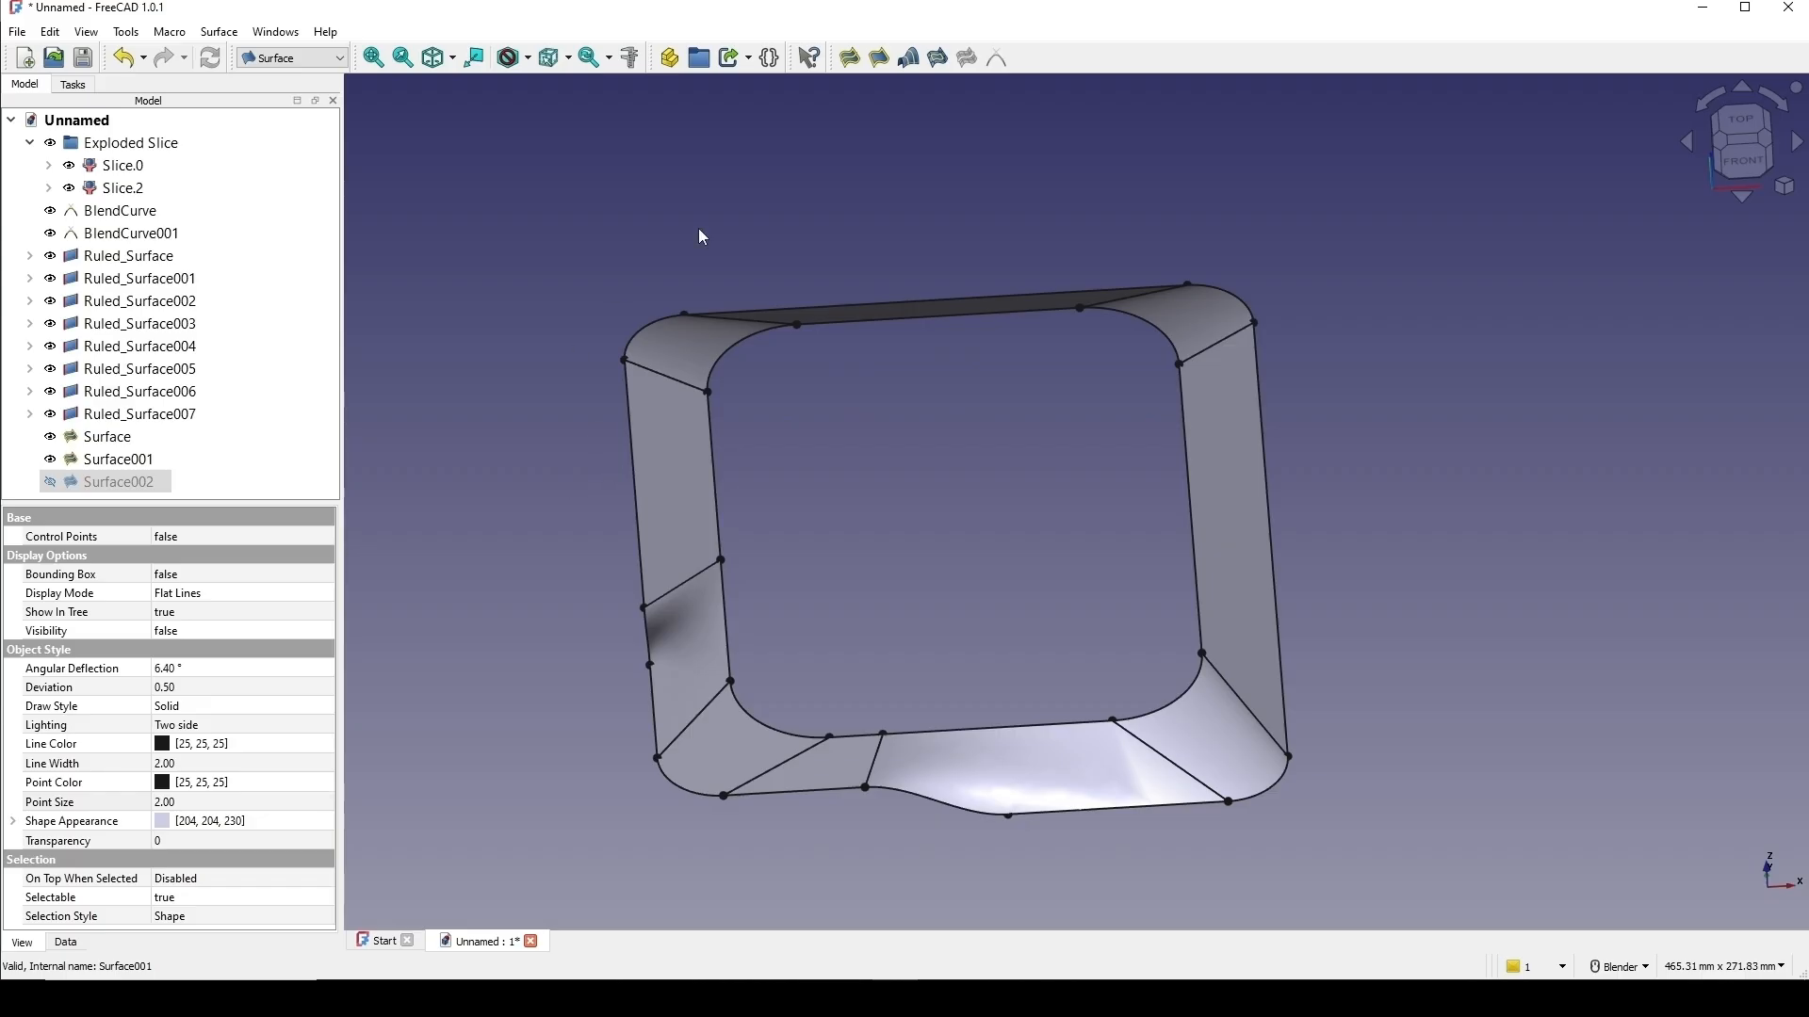
scroll(844, 287, "down", 3)
left_click(391, 179)
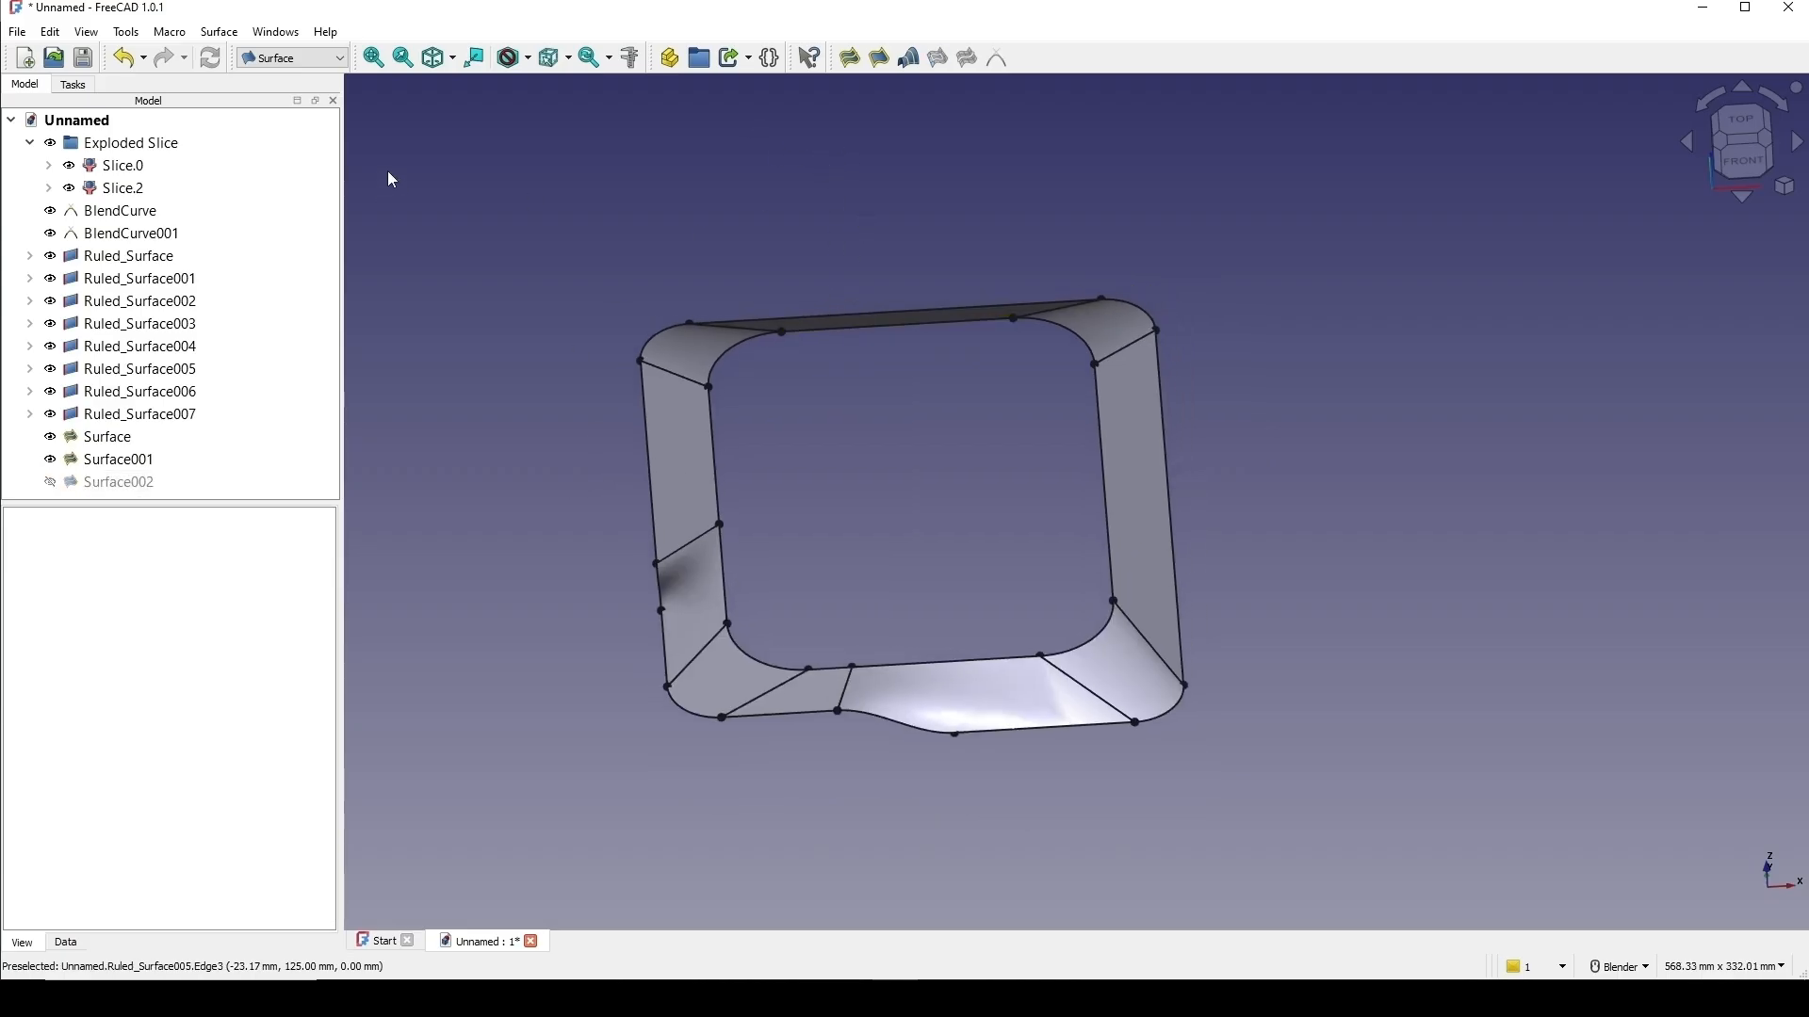
Switch to the Part workbench and make Sketch002, the inner outline sketch nested under Slice001 in Ruled_Surface, visible.
left_click(292, 58)
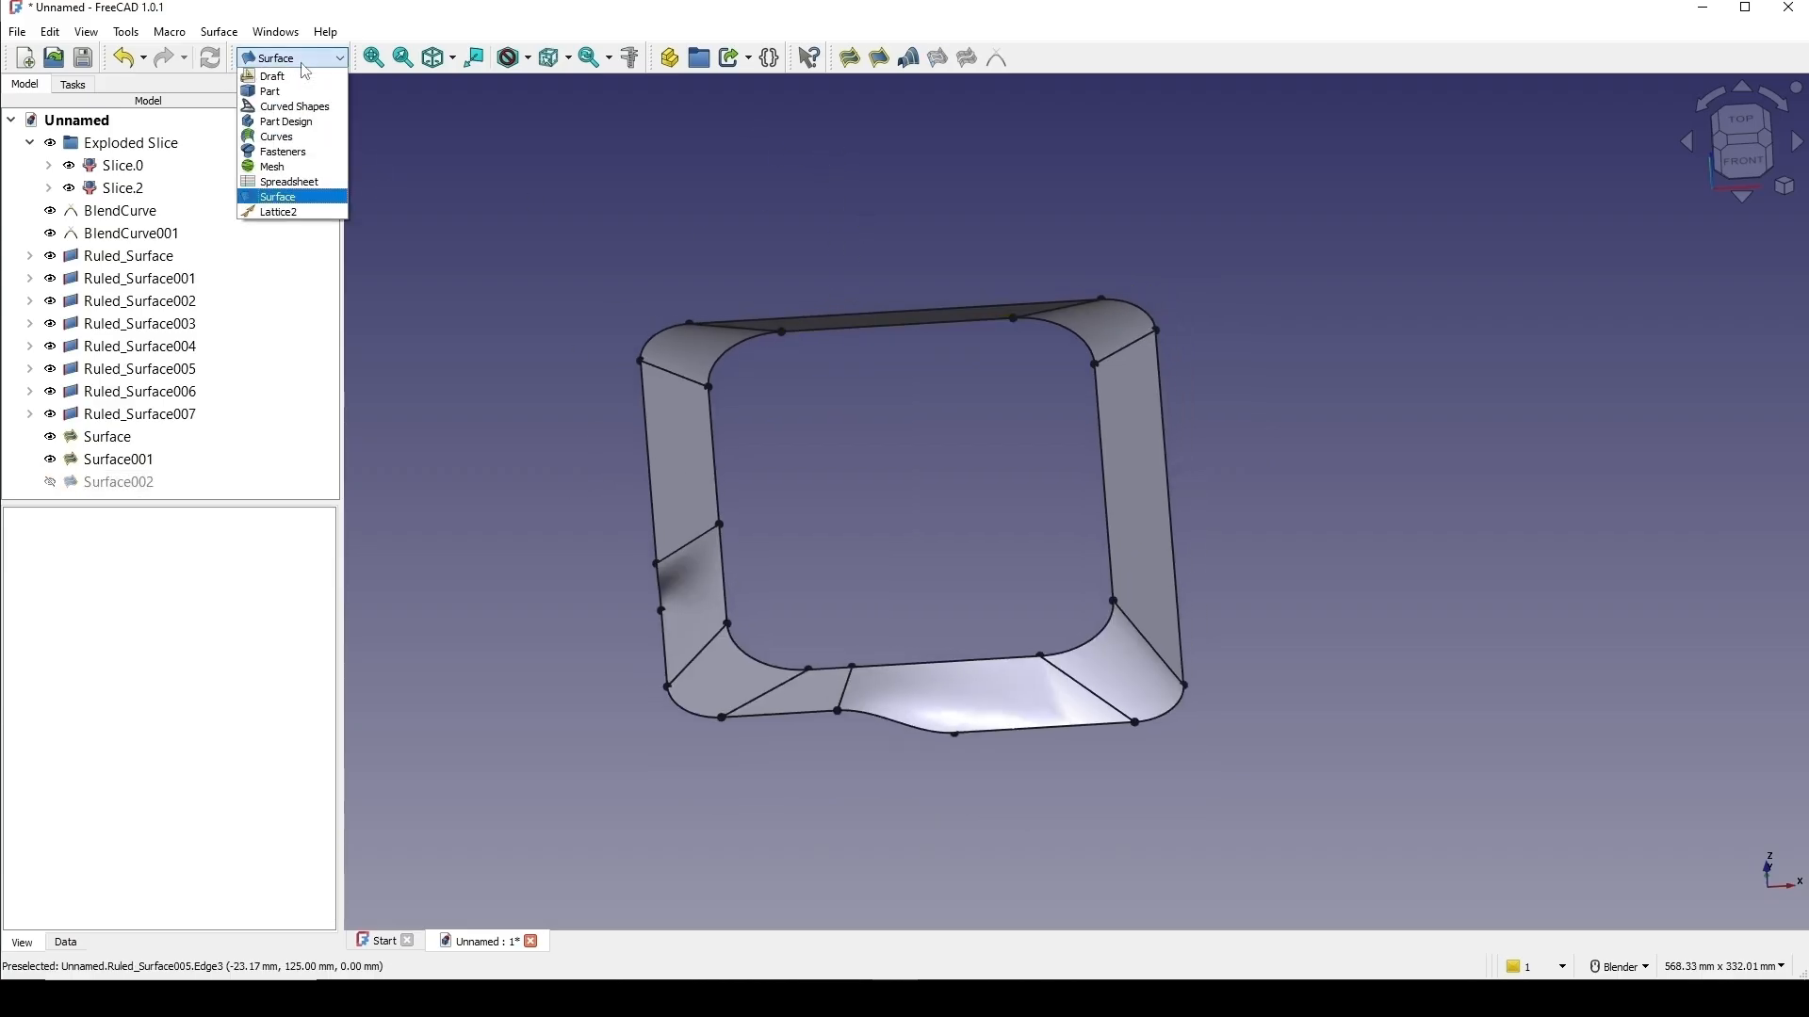
left_click(299, 94)
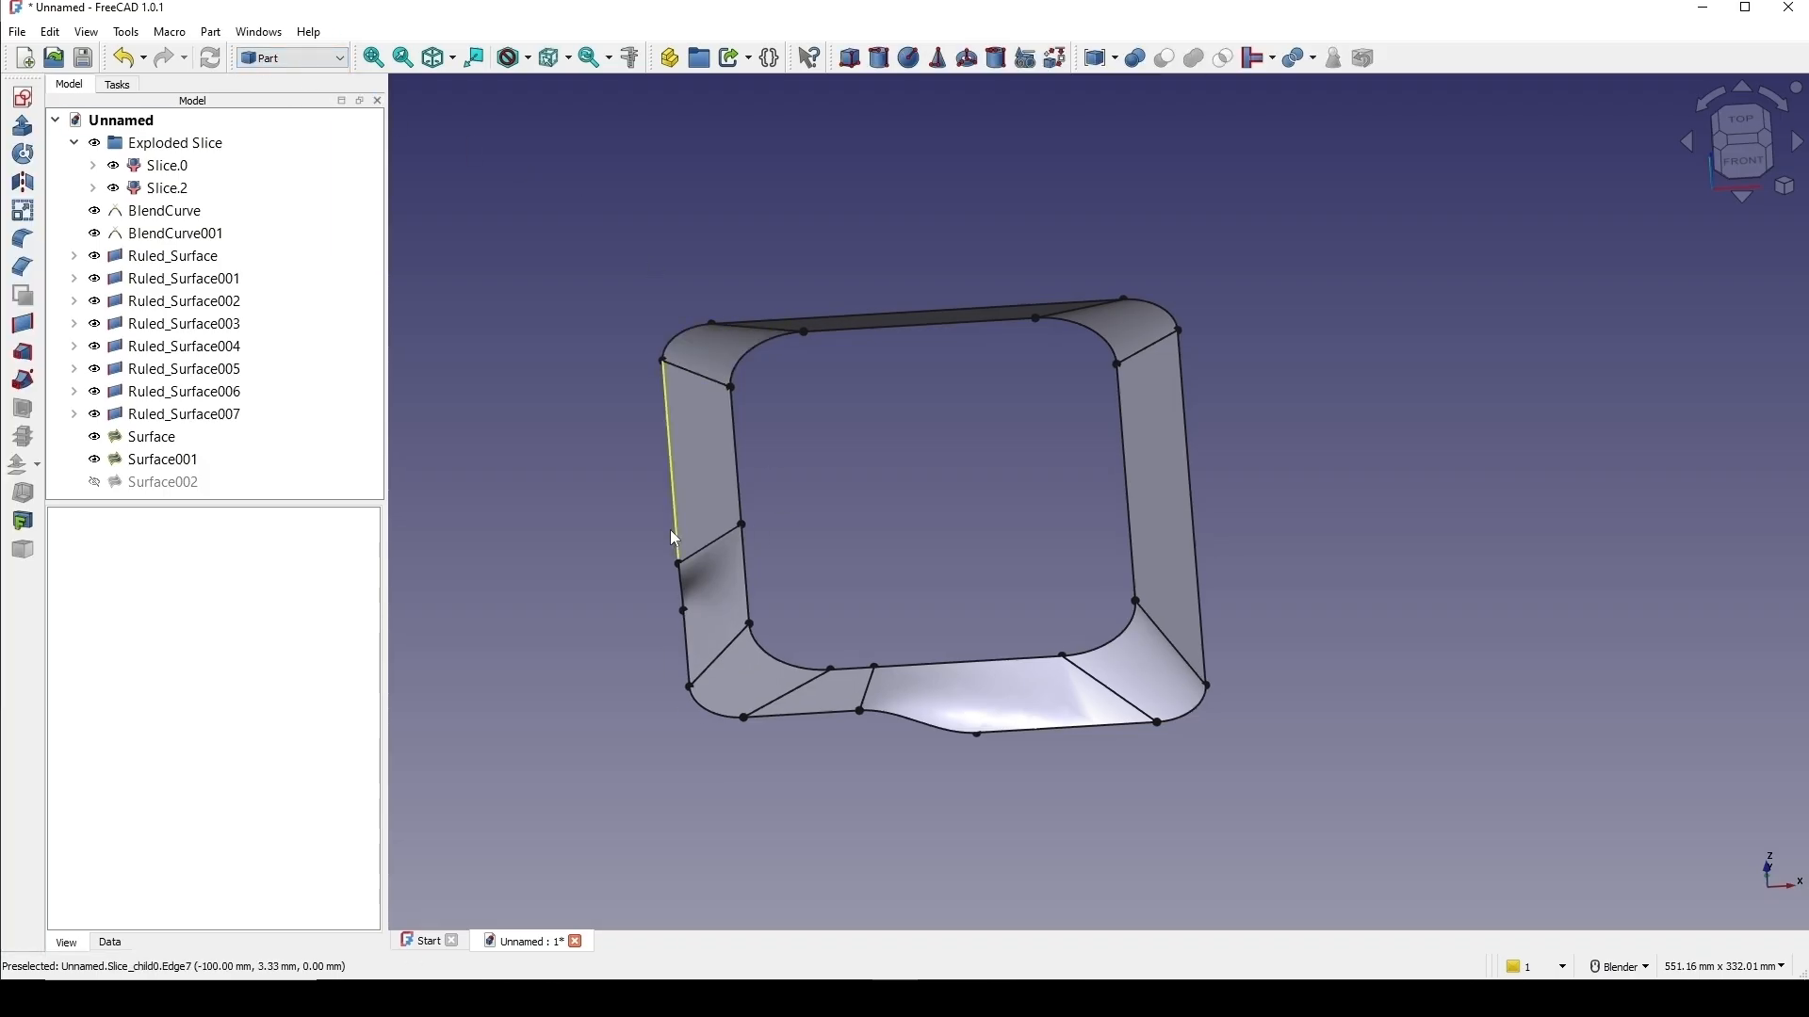
left_click(74, 257)
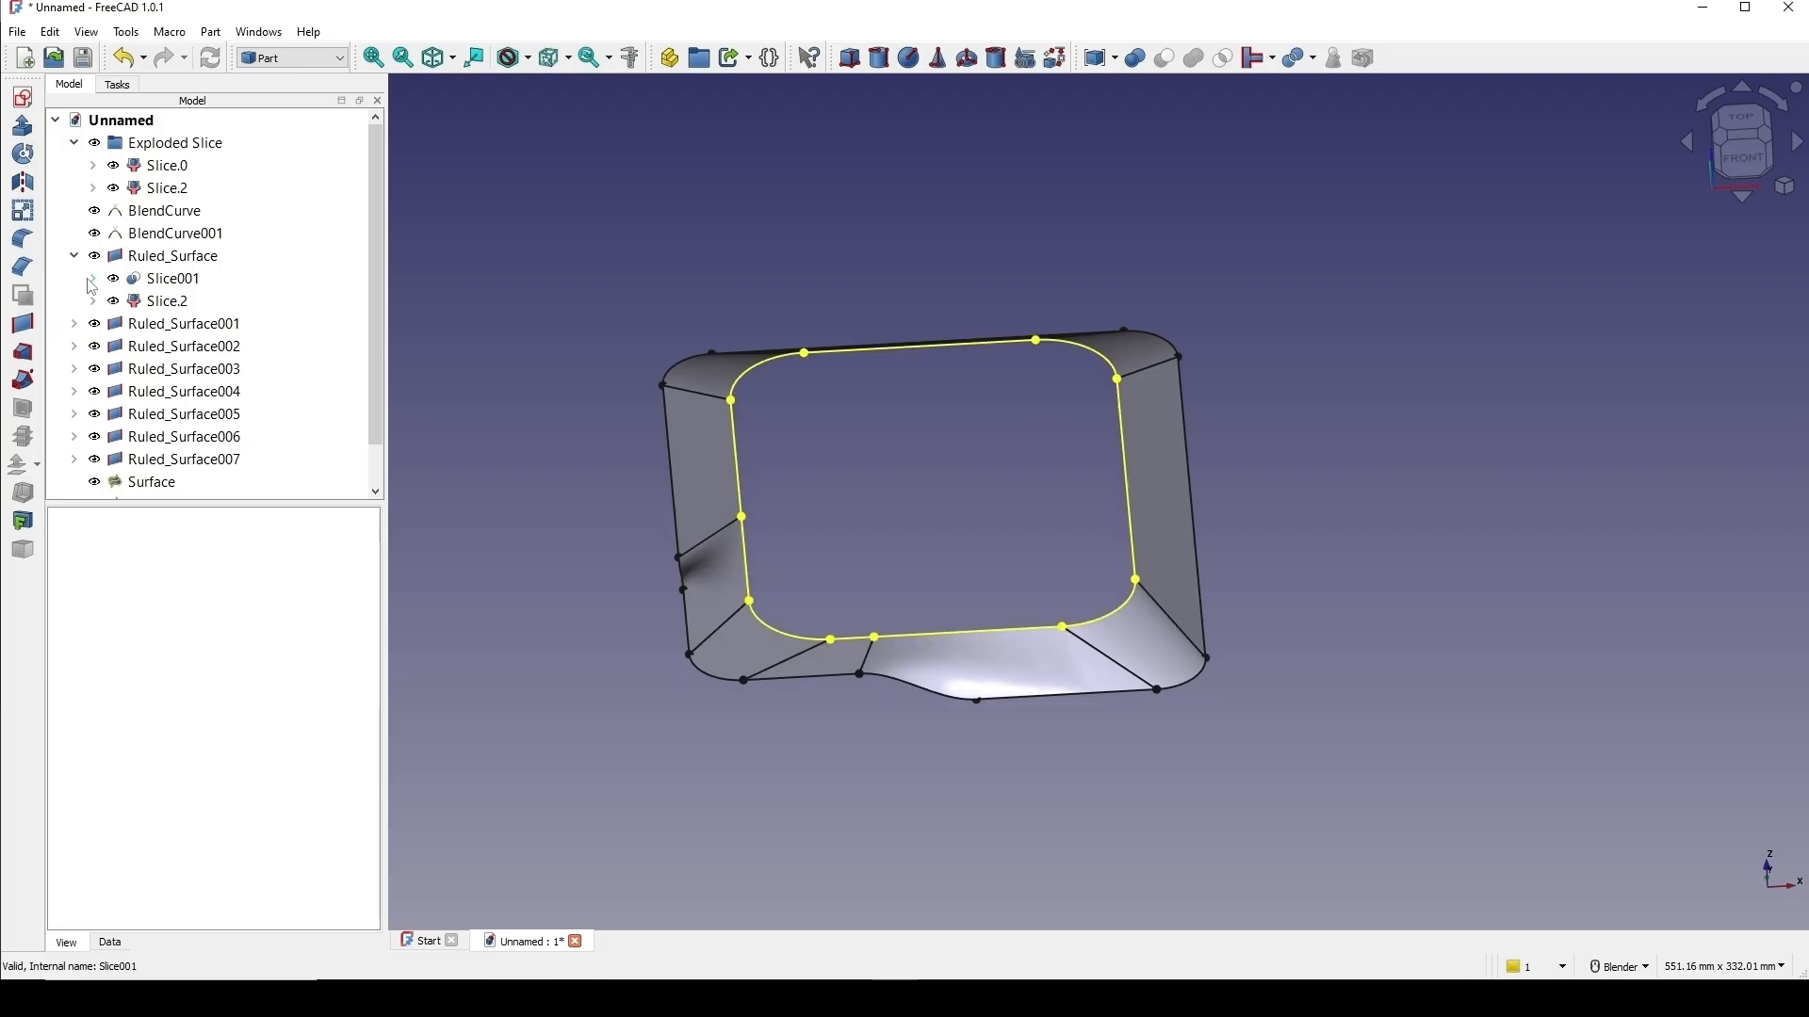
left_click(92, 280)
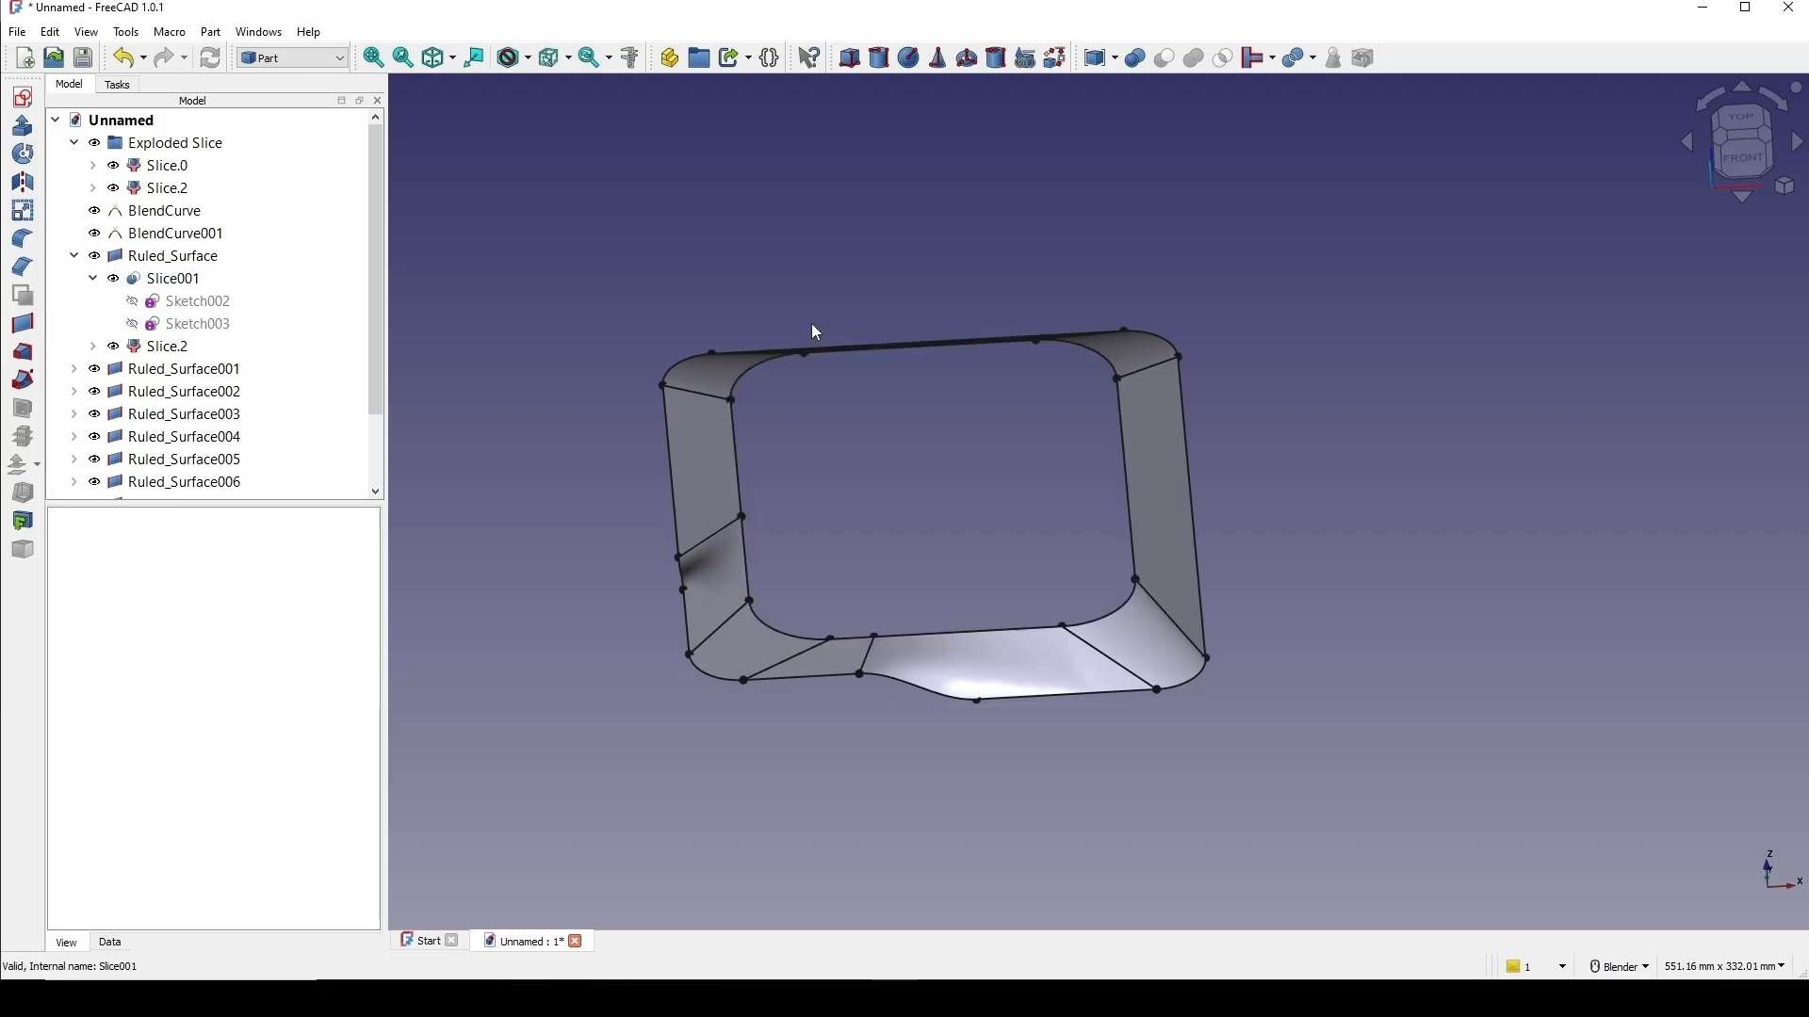
middle_click_drag(1110, 735, 1087, 759)
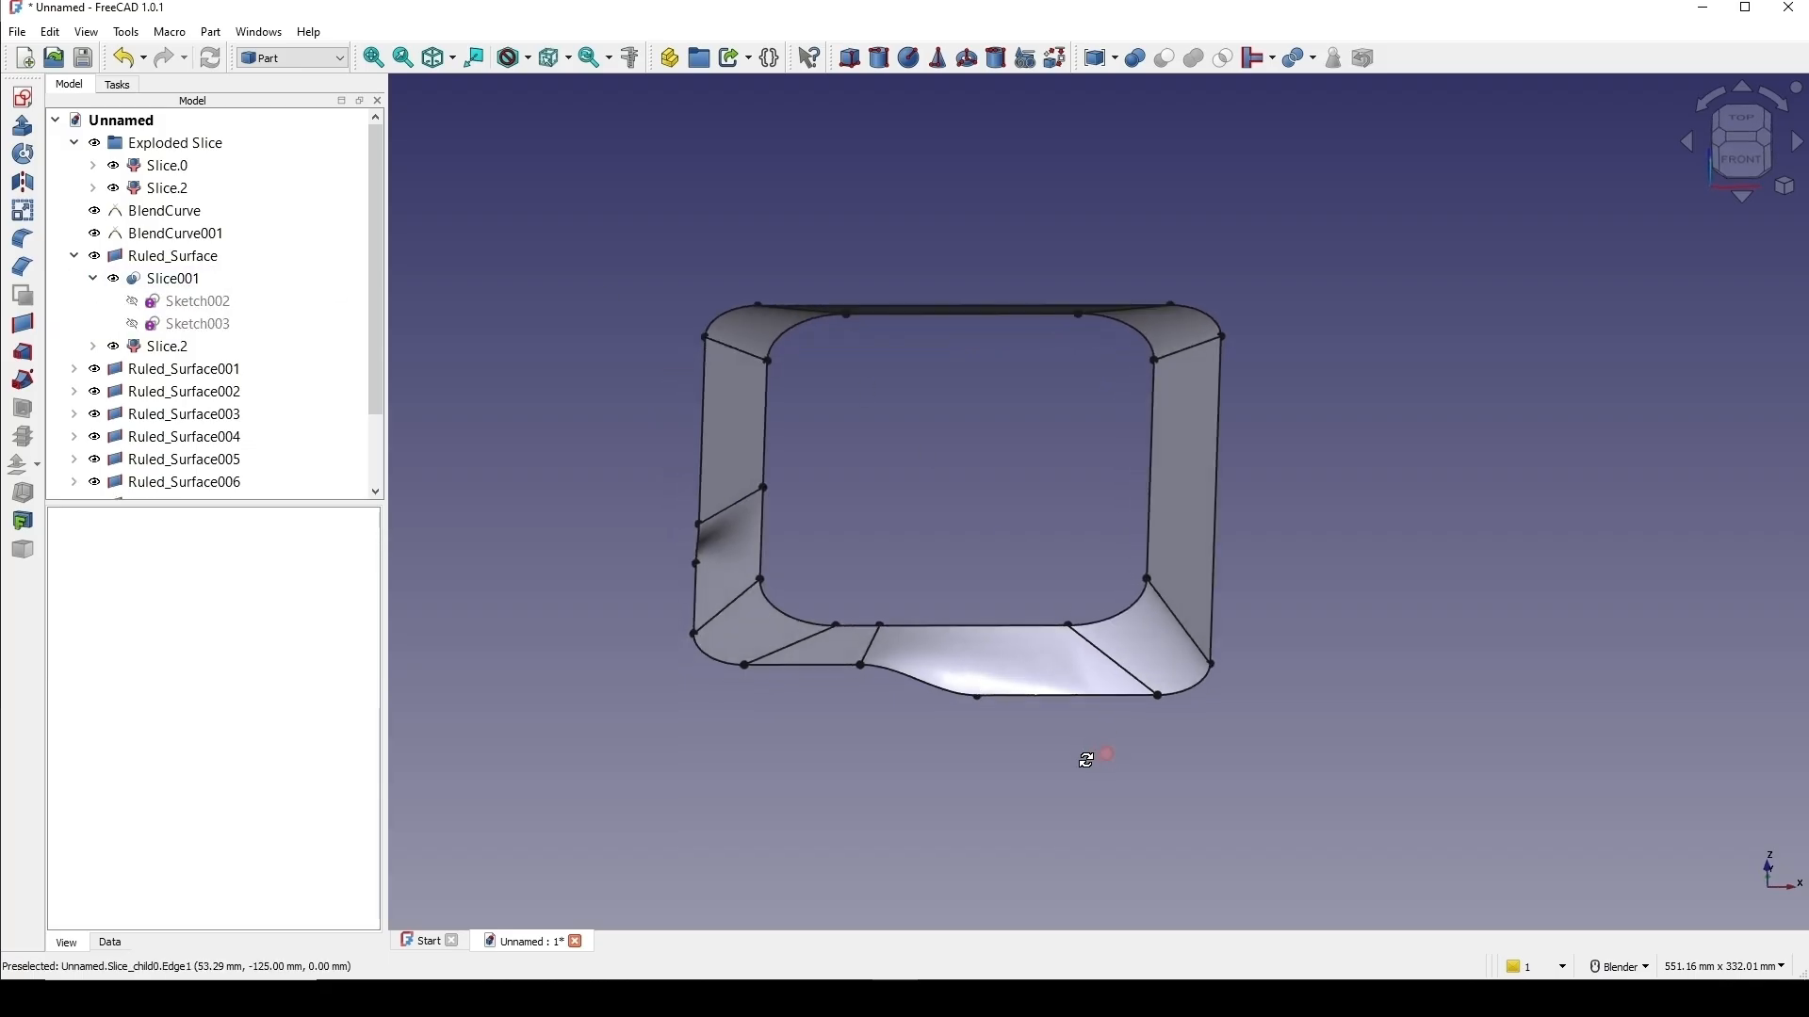
left_click(195, 302)
key("space")
mouse_move(1009, 611)
middle_mouse_down()
mouse_move(1124, 675)
mouse_move(946, 547)
mouse_move(1055, 576)
mouse_move(1320, 528)
mouse_move(1046, 525)
middle_mouse_up()
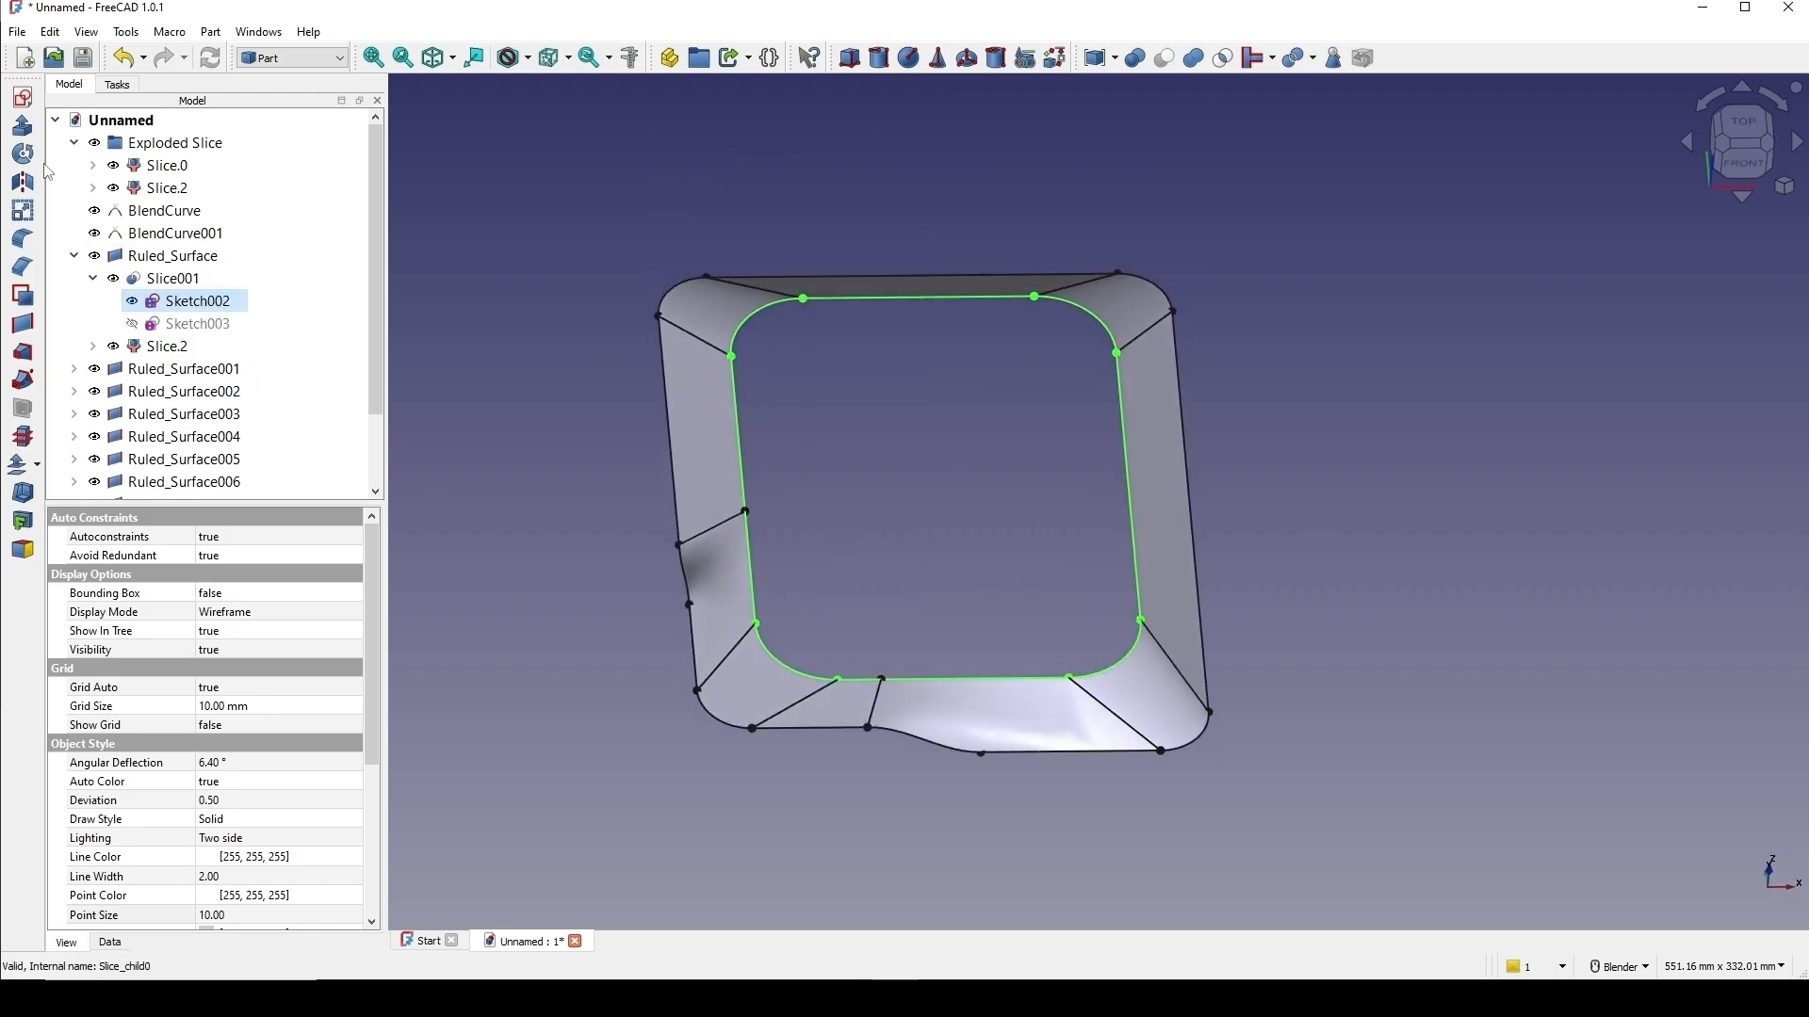
Start an Extrude of Sketch002 along a custom direction with Z set to -1.
left_click(23, 124)
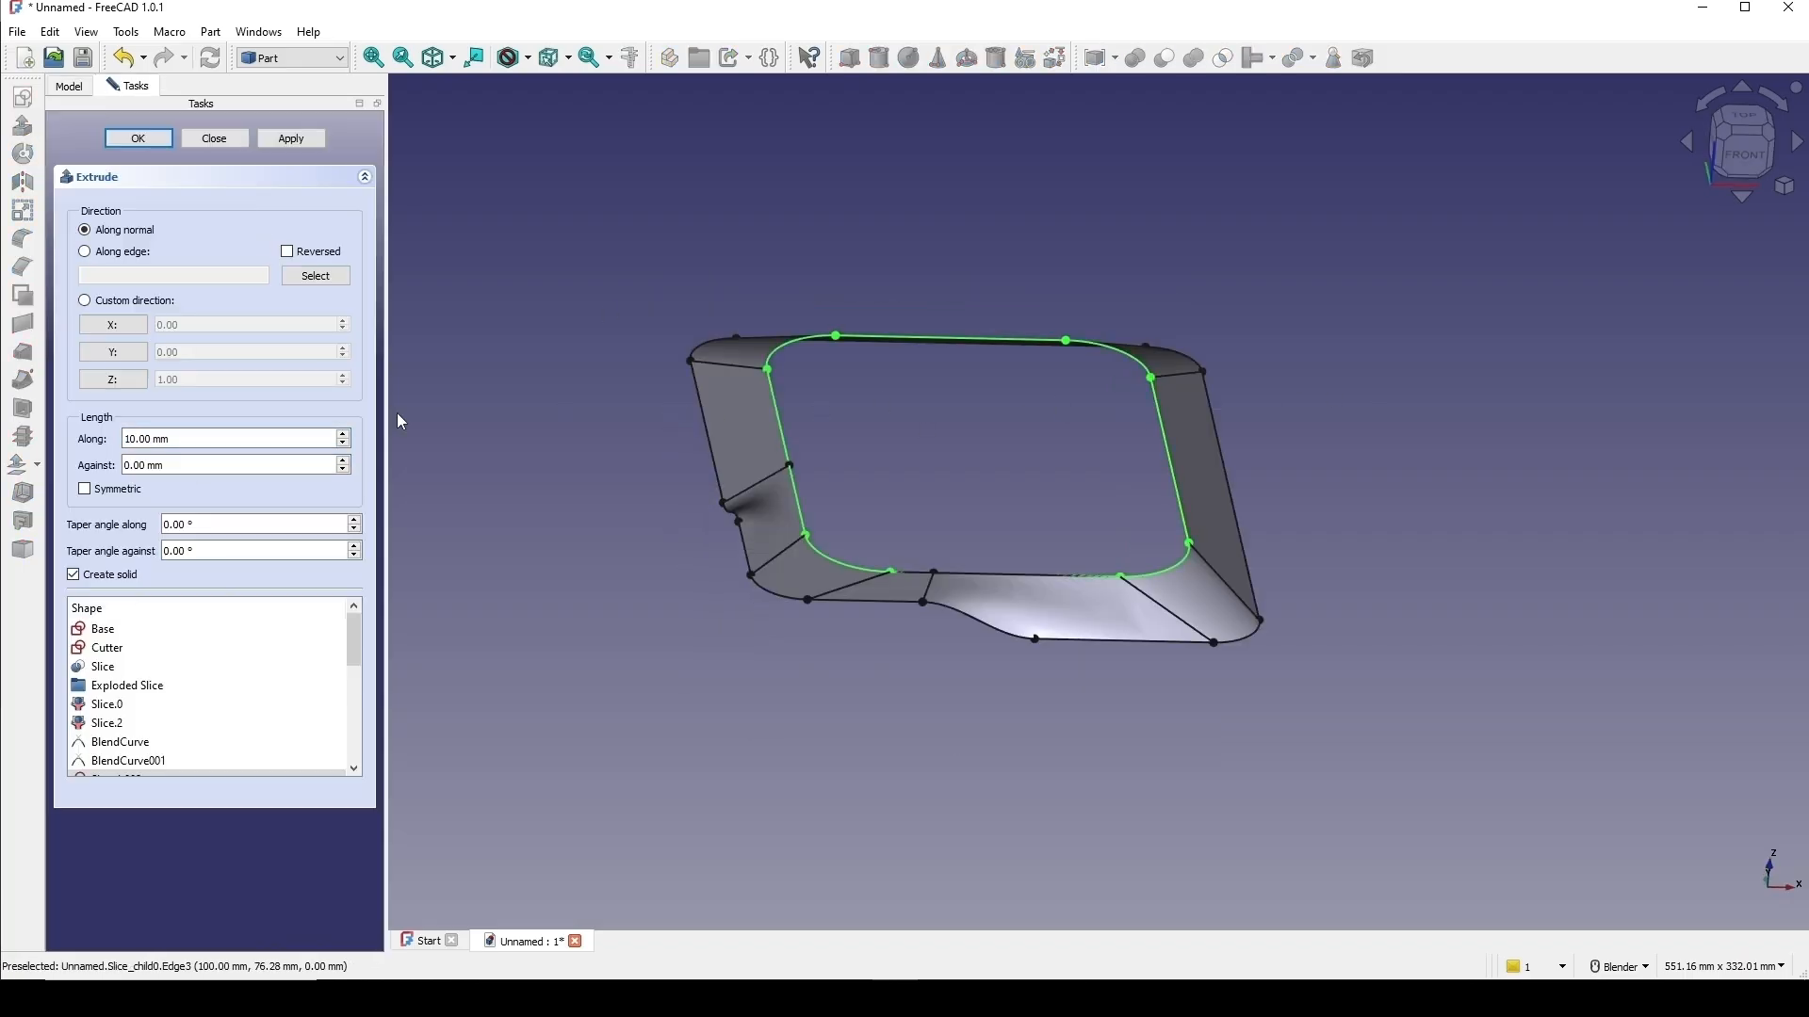
left_click(132, 382)
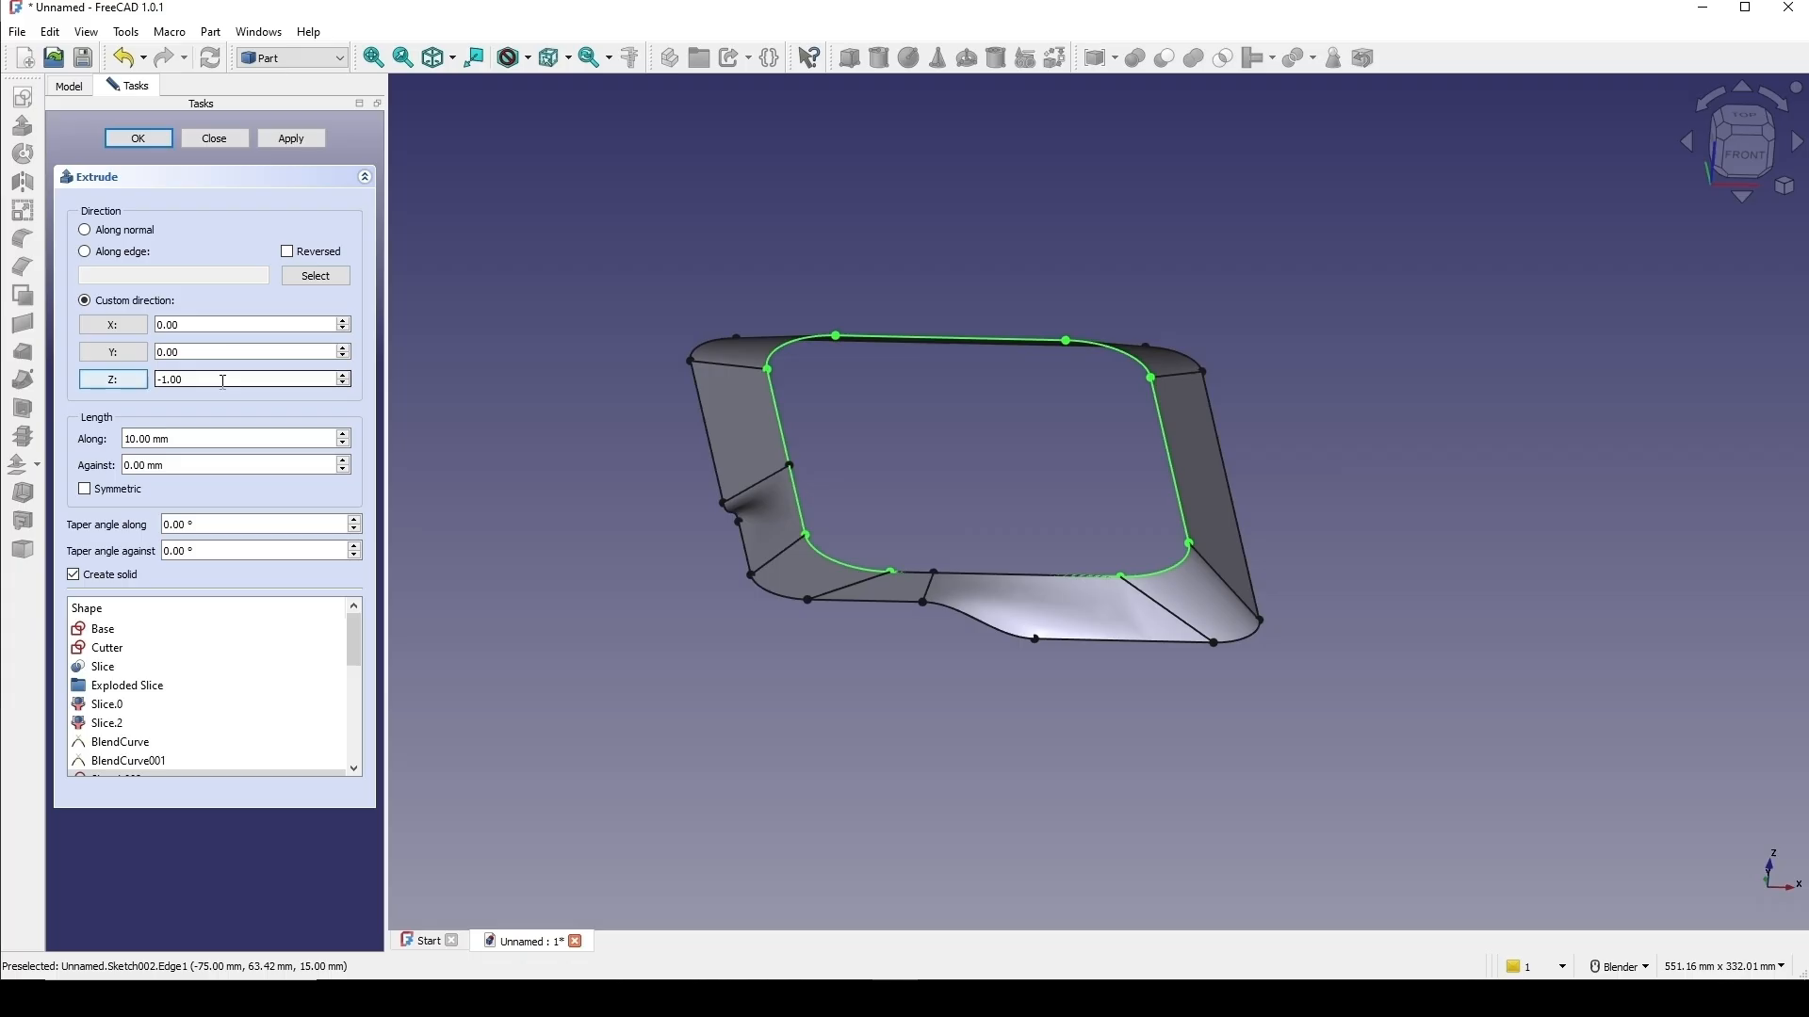
Extrude the rounded inner outline 10 mm along the custom direction Z -1.00 as a solid.
left_click_drag(148, 382, 87, 398)
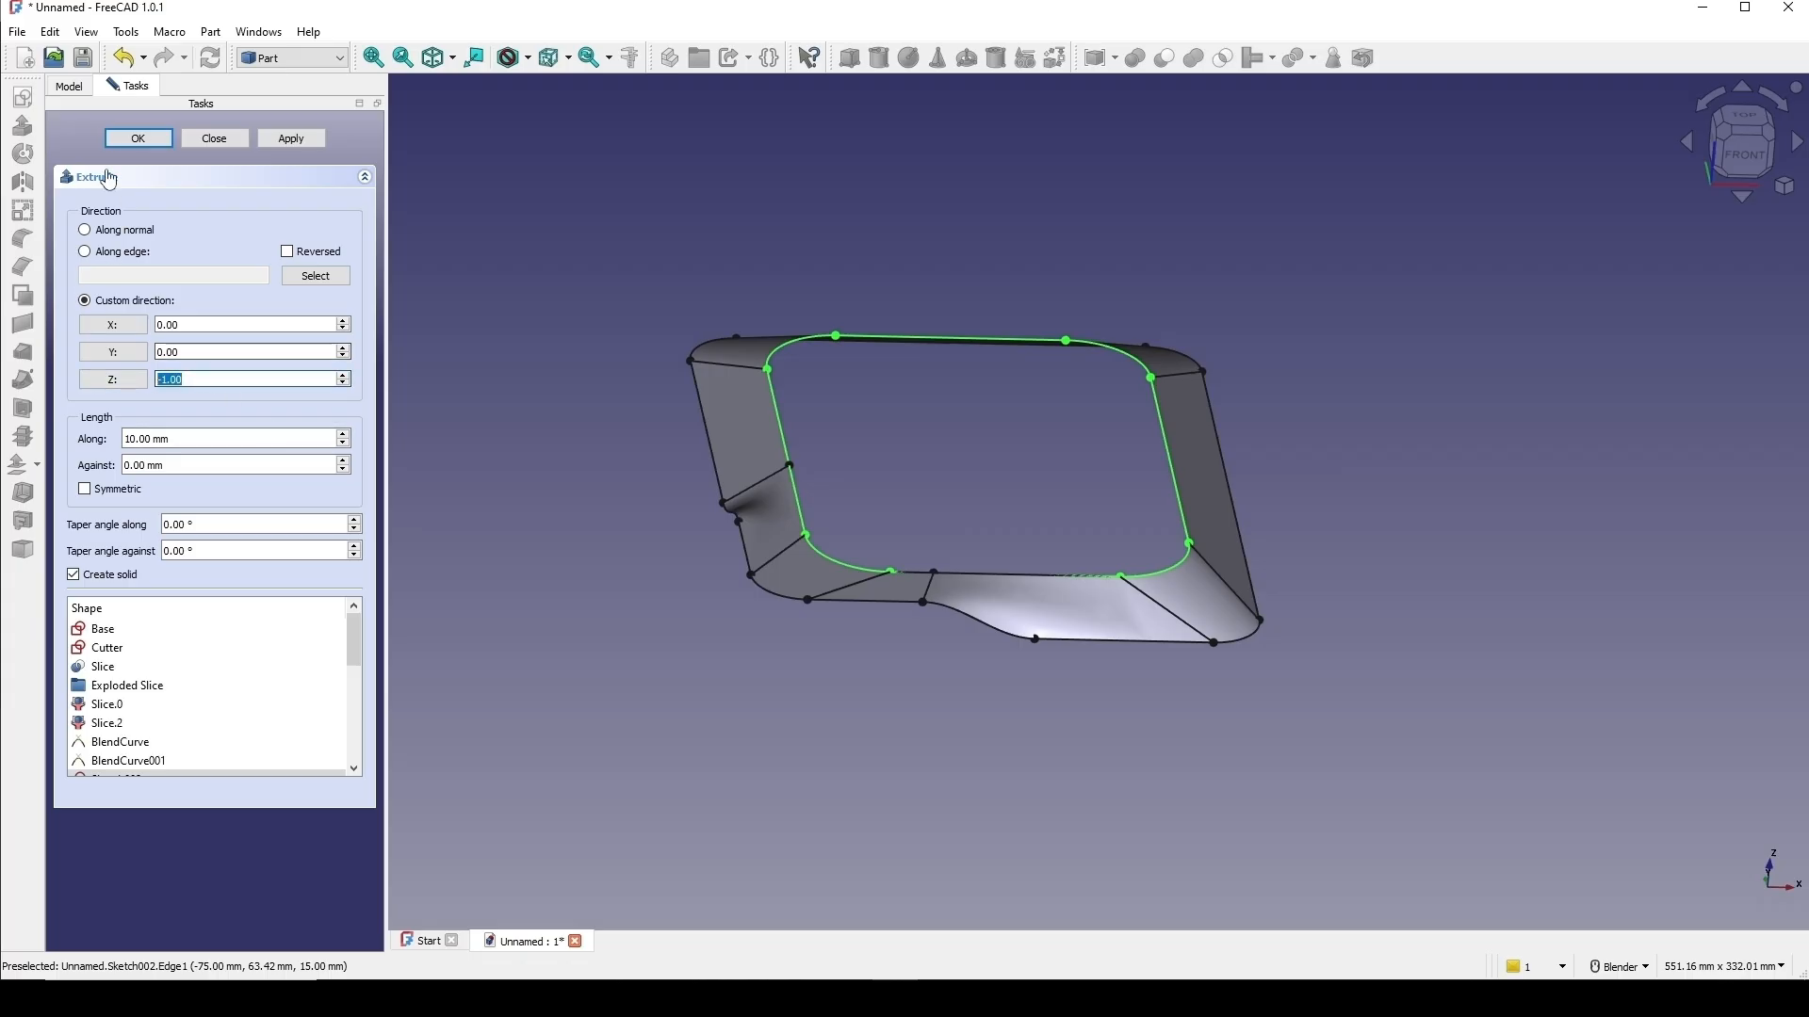
left_click(138, 138)
middle_click_drag(1151, 539, 1181, 403)
scroll(952, 526, "up", 3)
middle_click_drag(953, 526, 1448, 437)
left_click(1443, 427)
middle_click_drag(1312, 430, 1178, 556, "shift")
left_click(1130, 556)
left_click(1524, 424)
Create a Draft Facebinder from the flat top face of the extrusion.
left_click(990, 481)
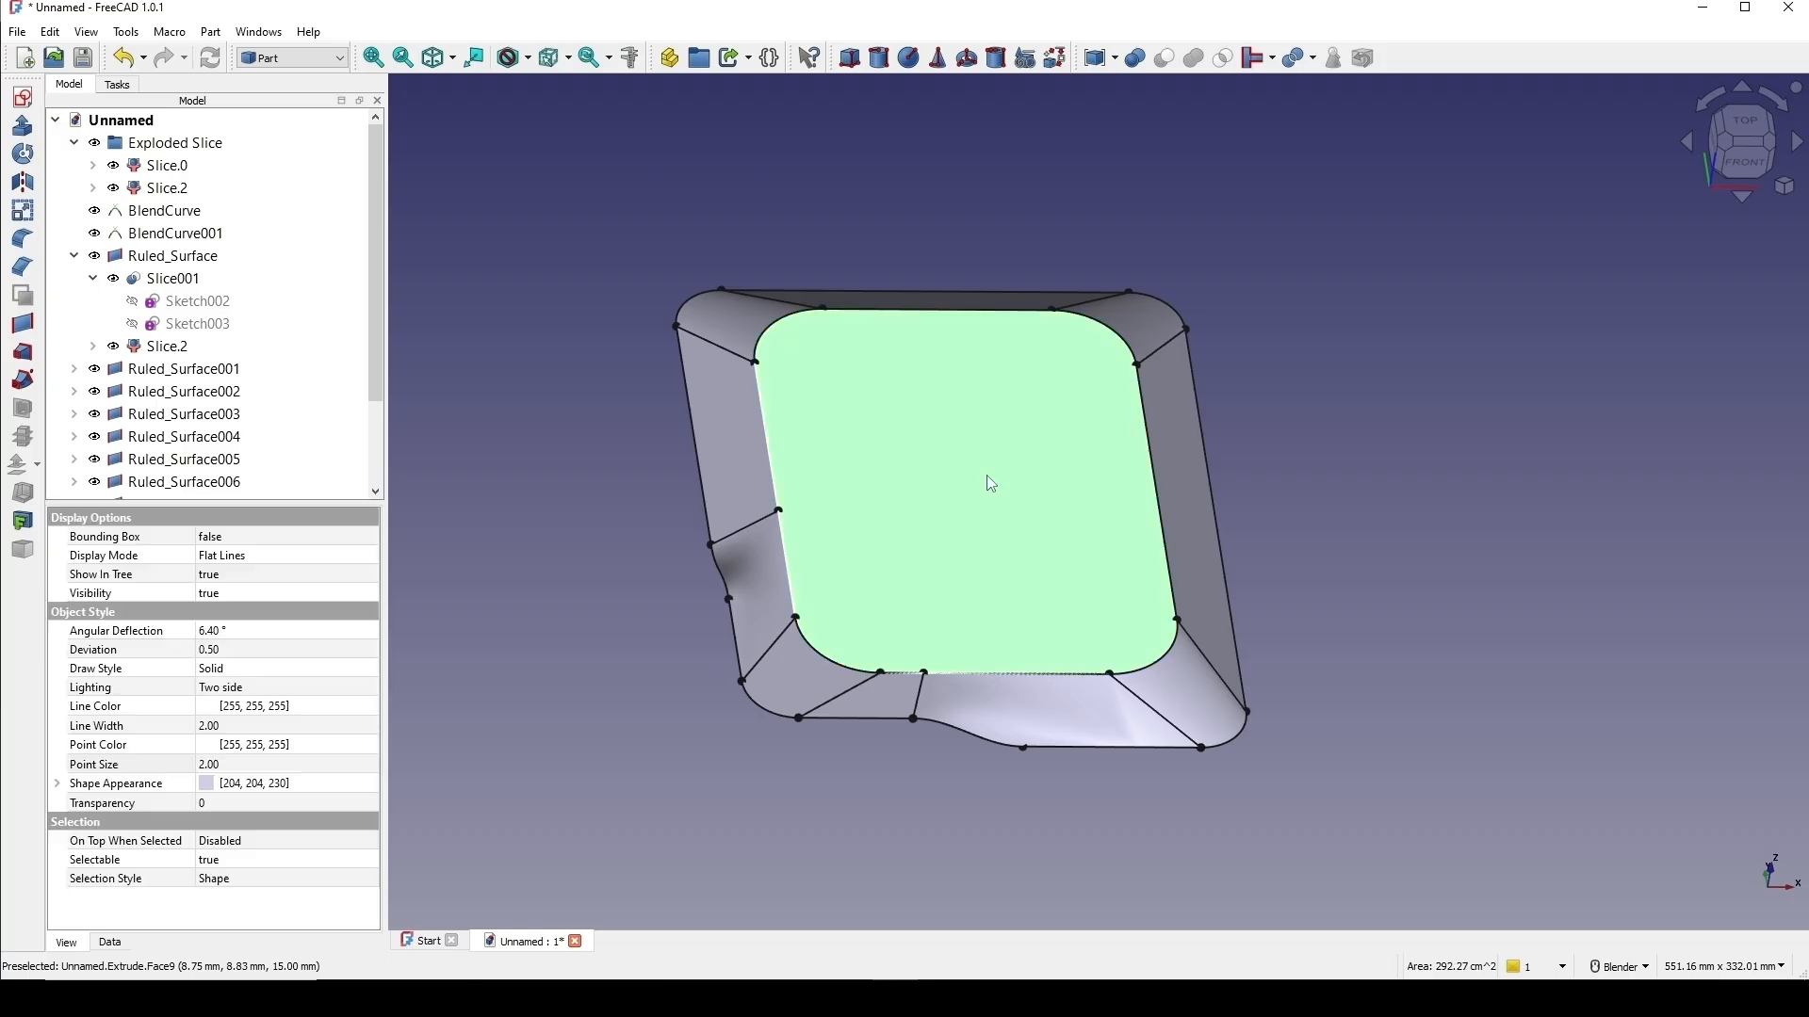
left_click(1020, 474)
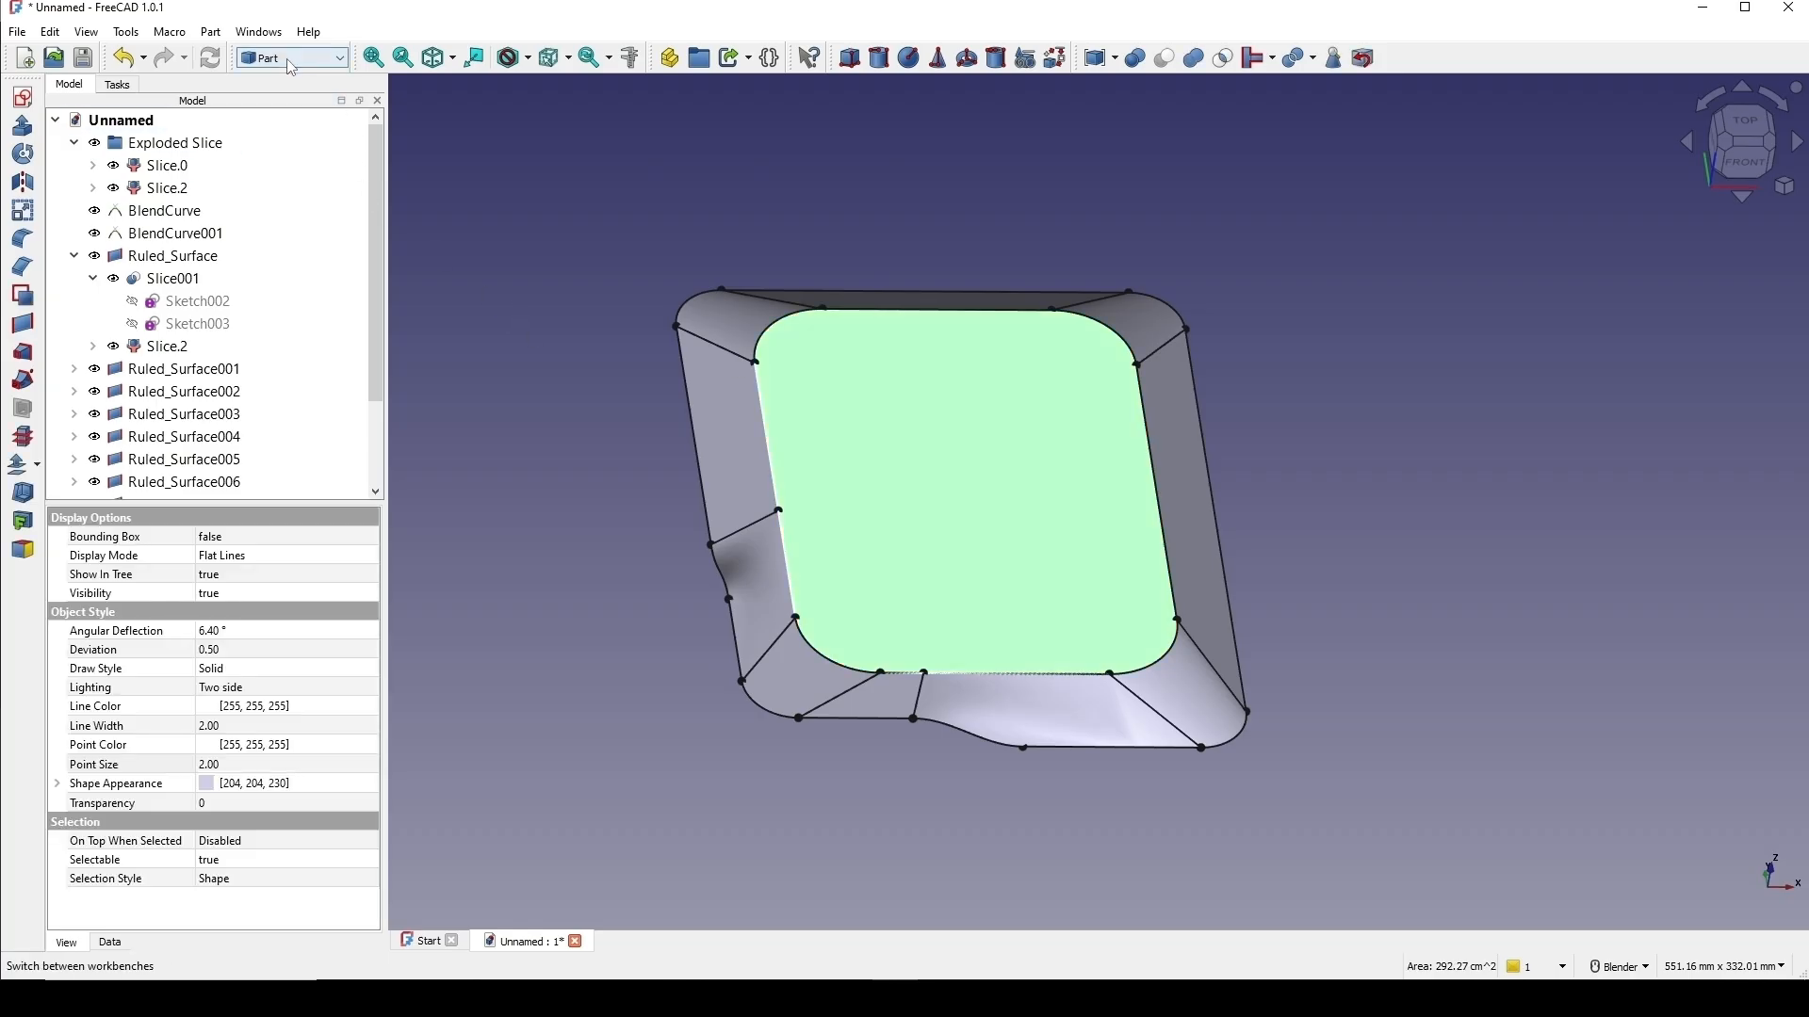
left_click(290, 61)
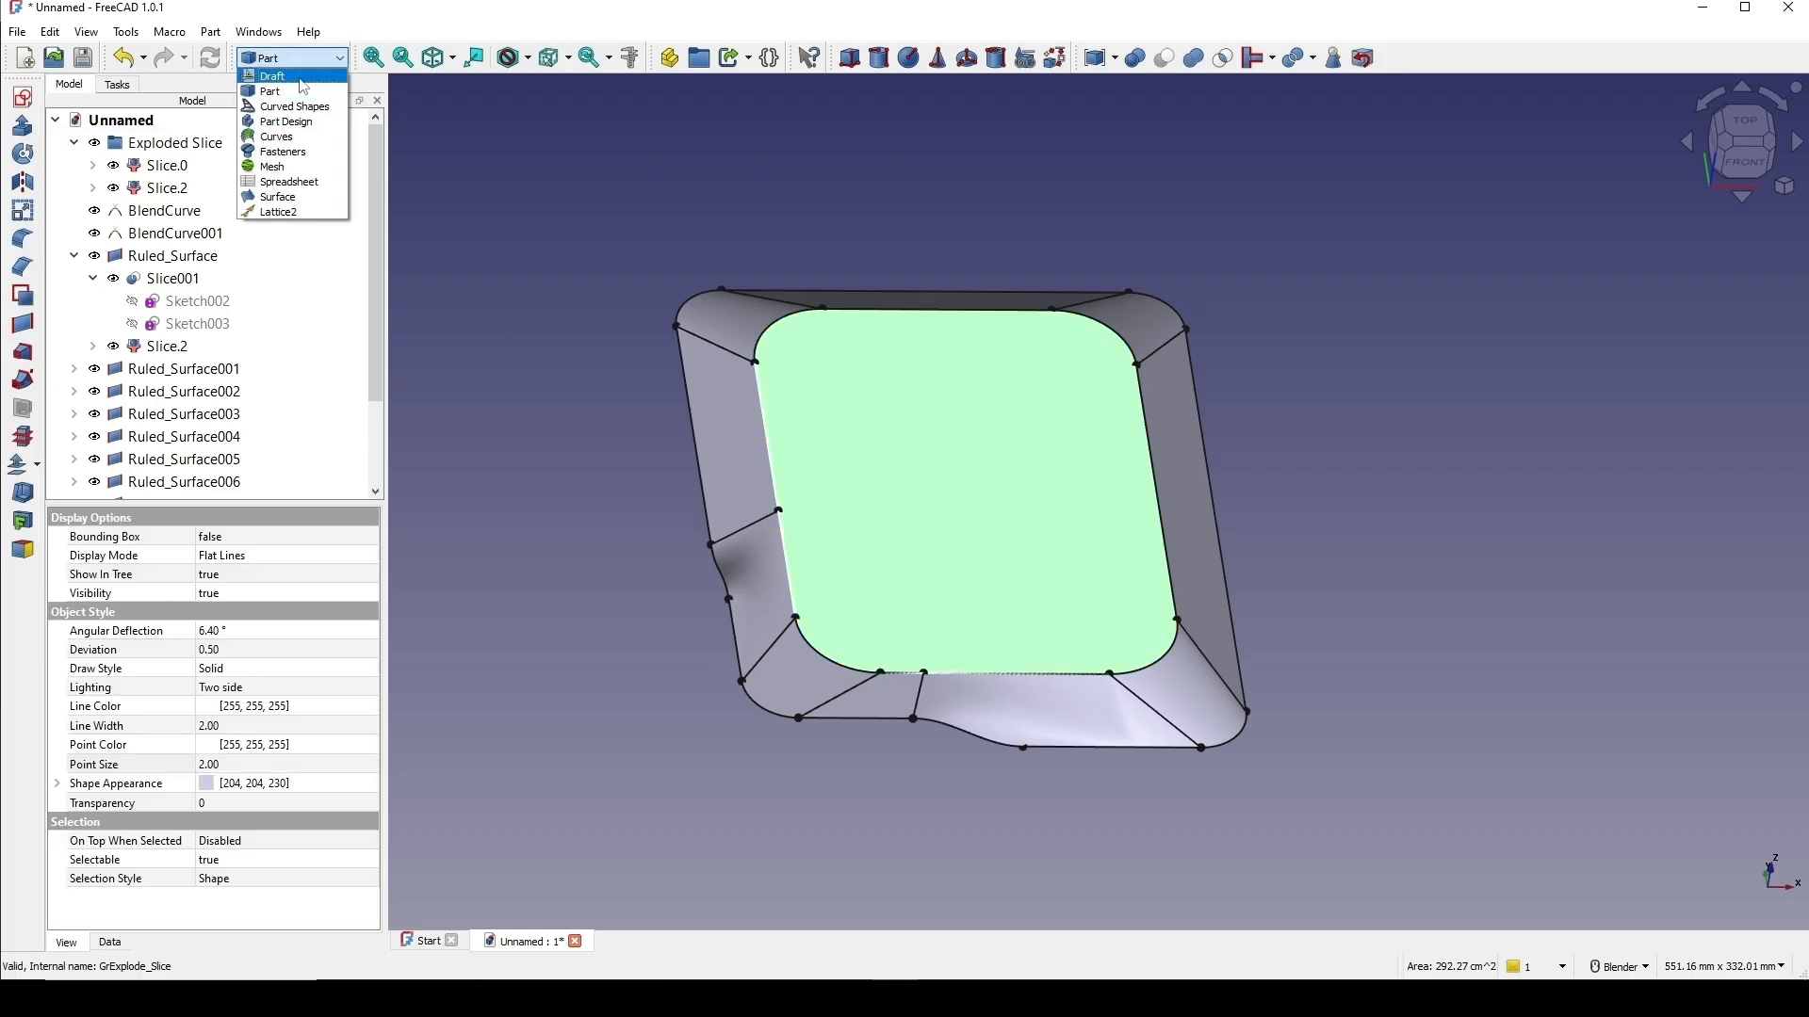
left_click(299, 77)
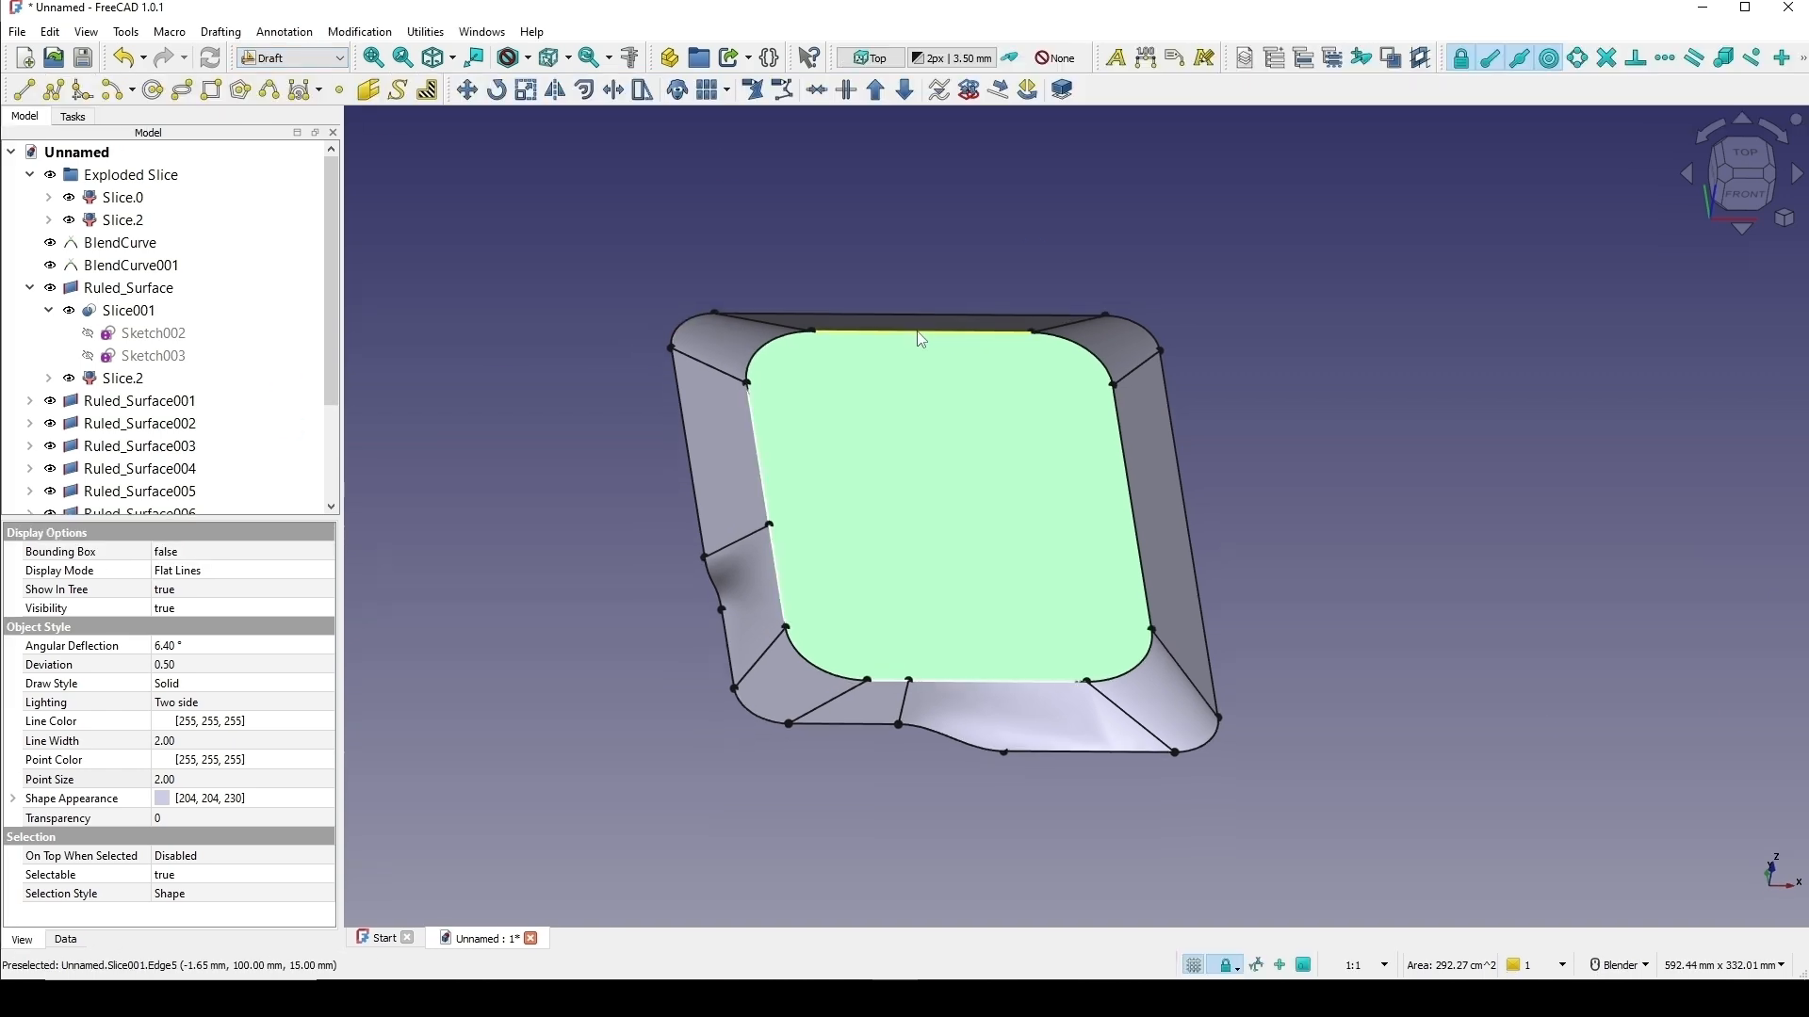
middle_click_drag(969, 322, 968, 297, "shift")
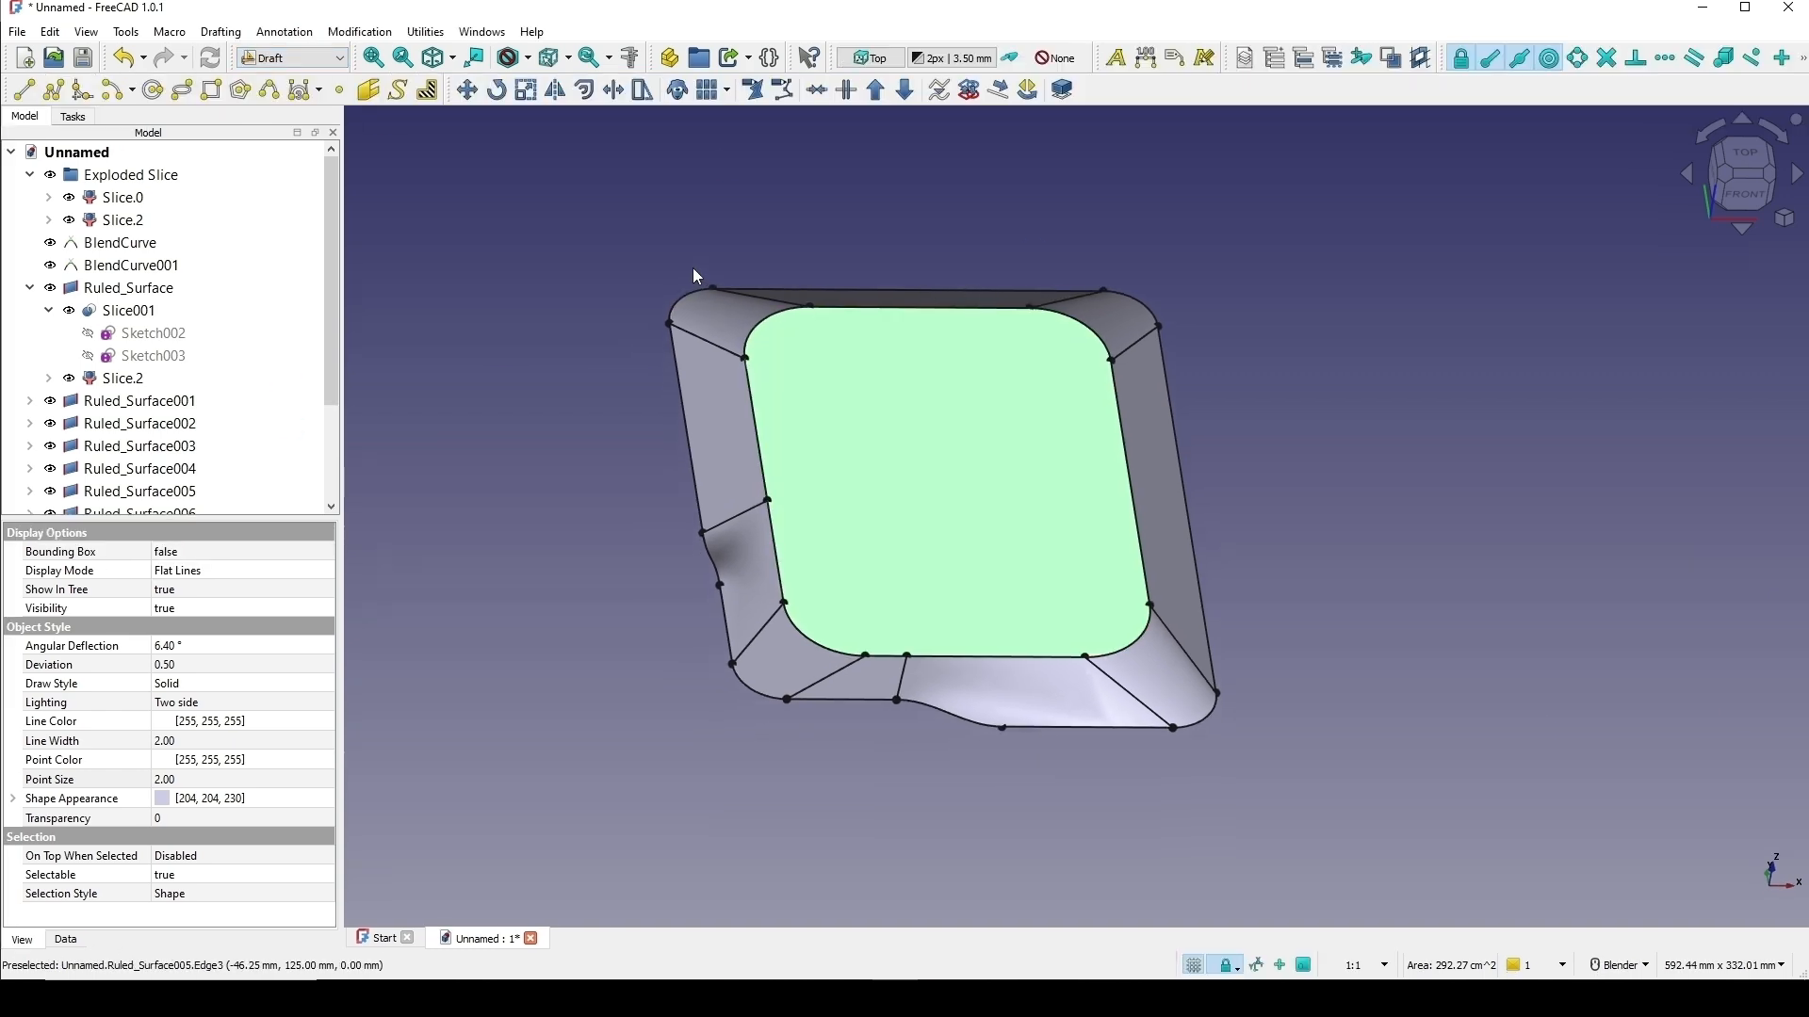
left_click(226, 34)
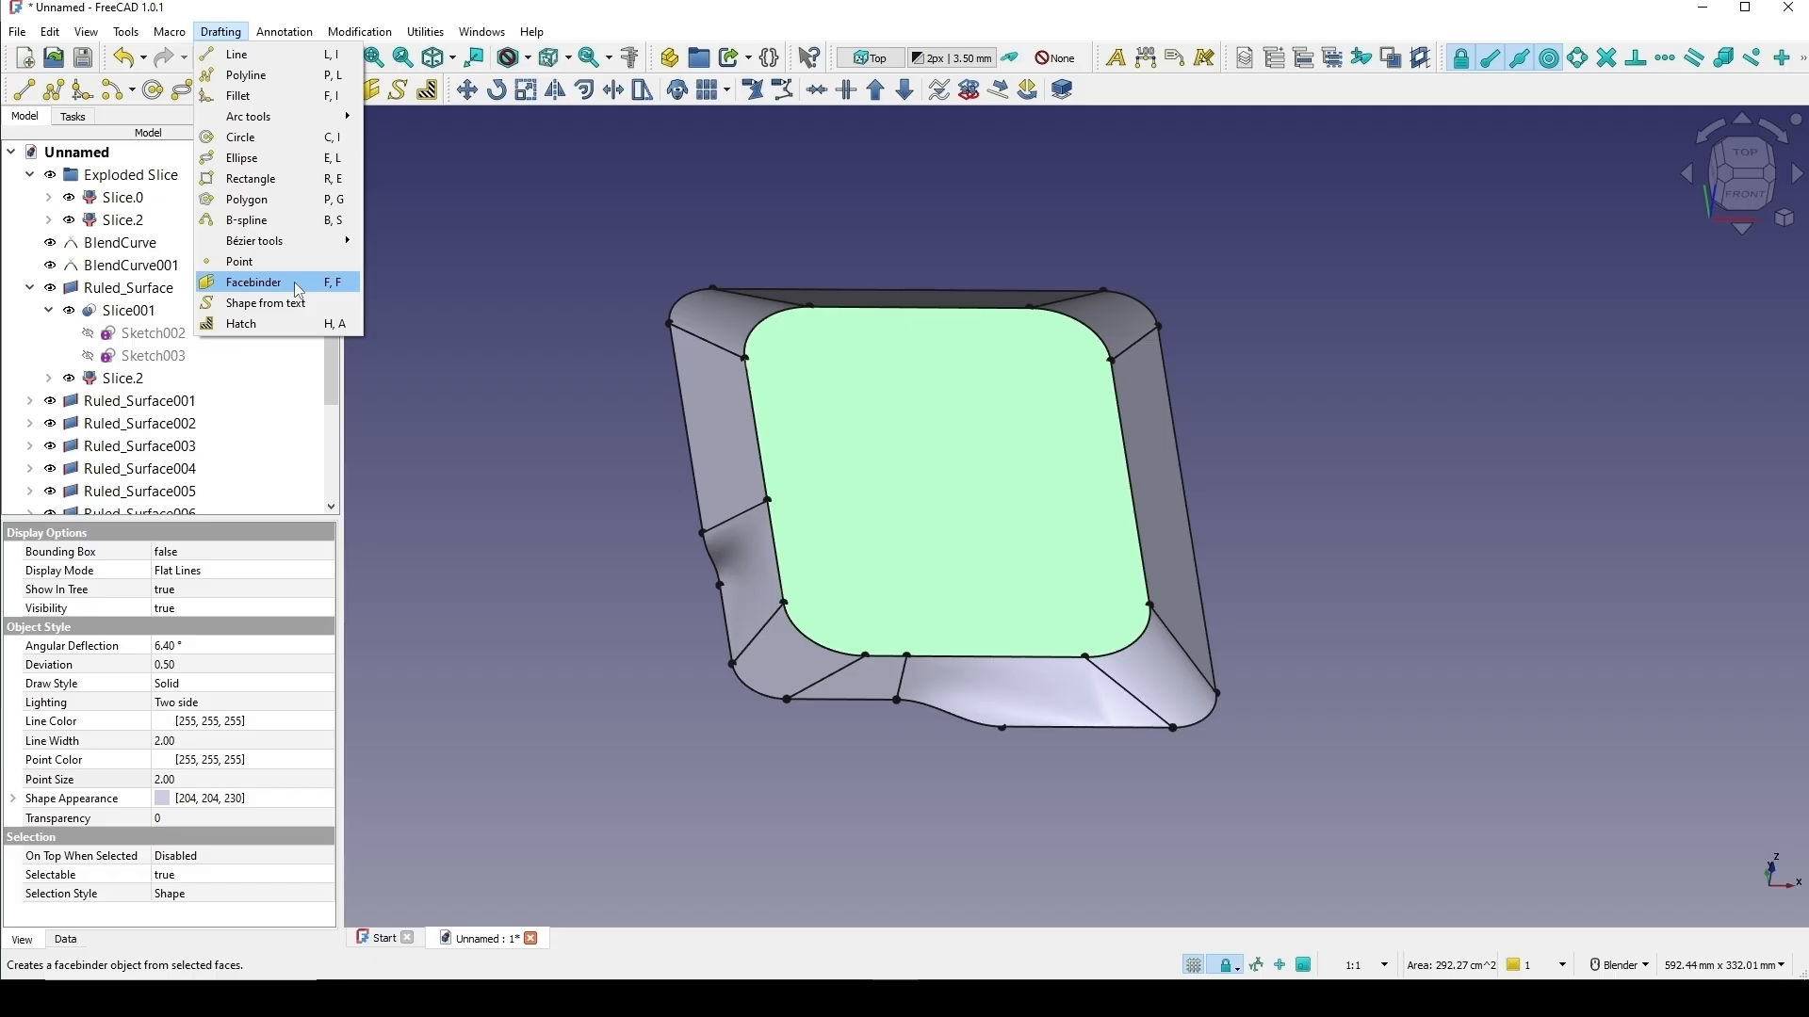
left_click(294, 284)
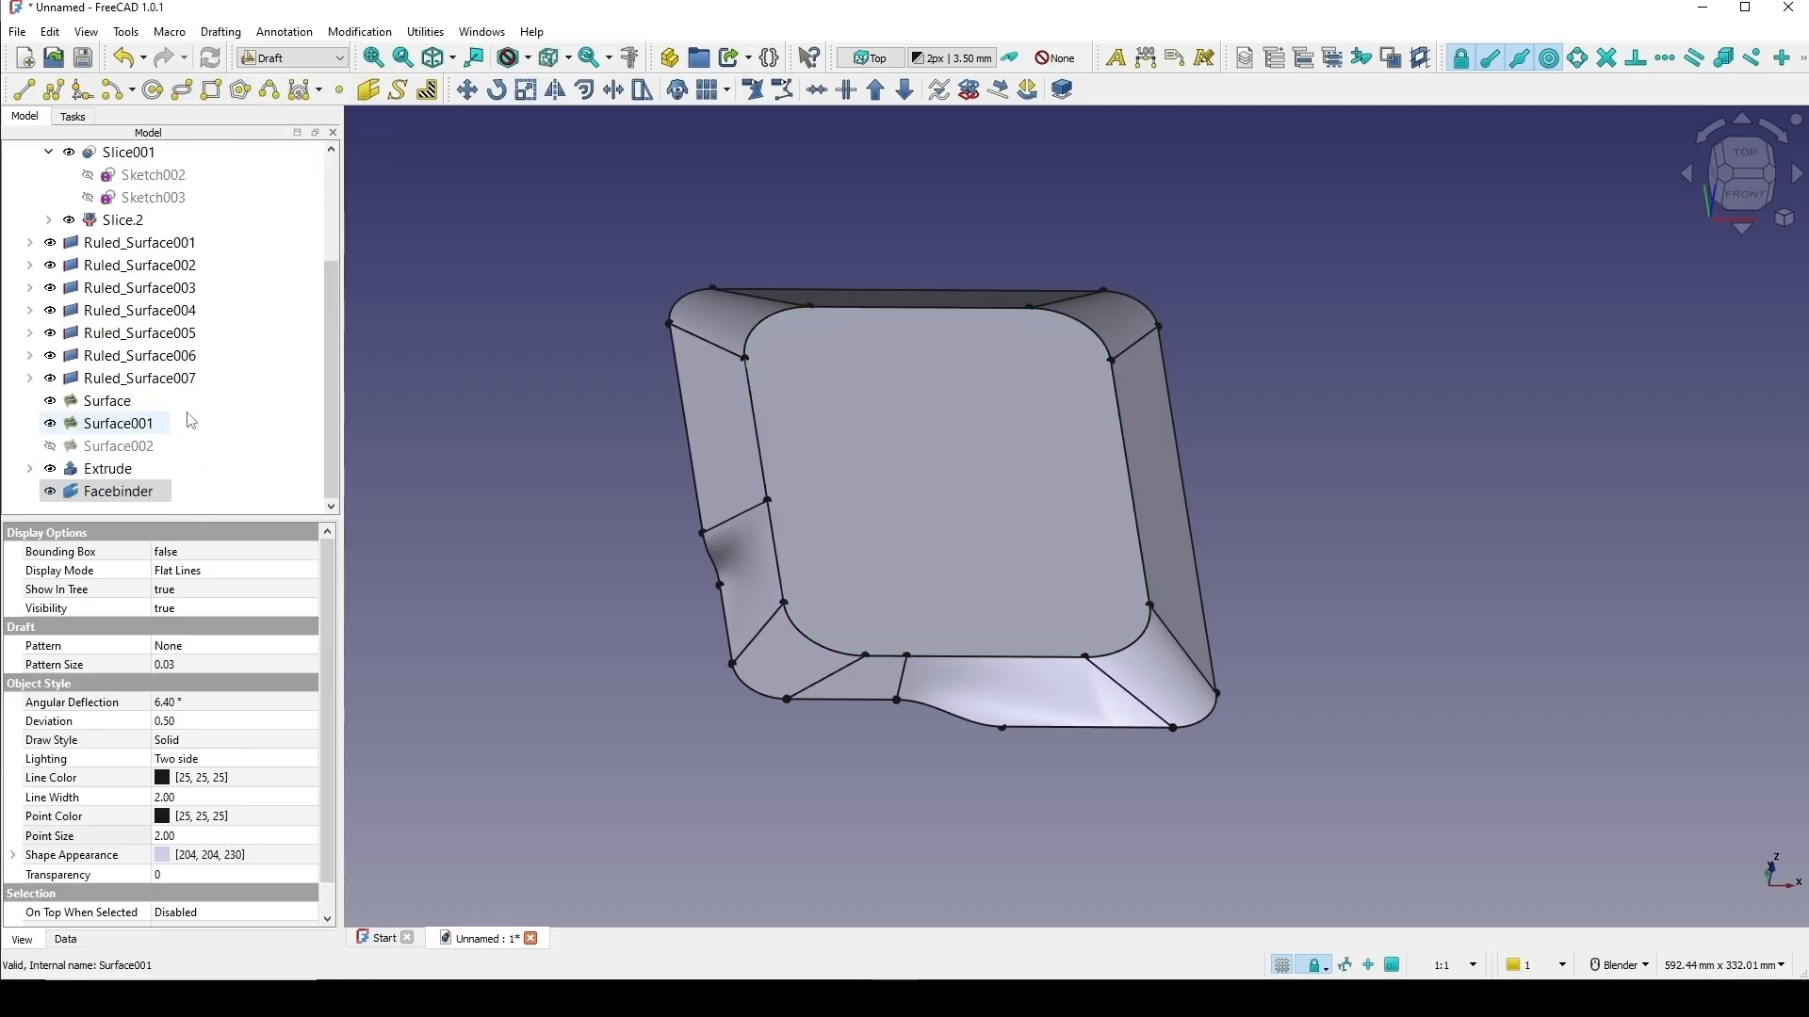
Hide the Extrude object, keeping the Facebinder shown.
left_click(144, 493)
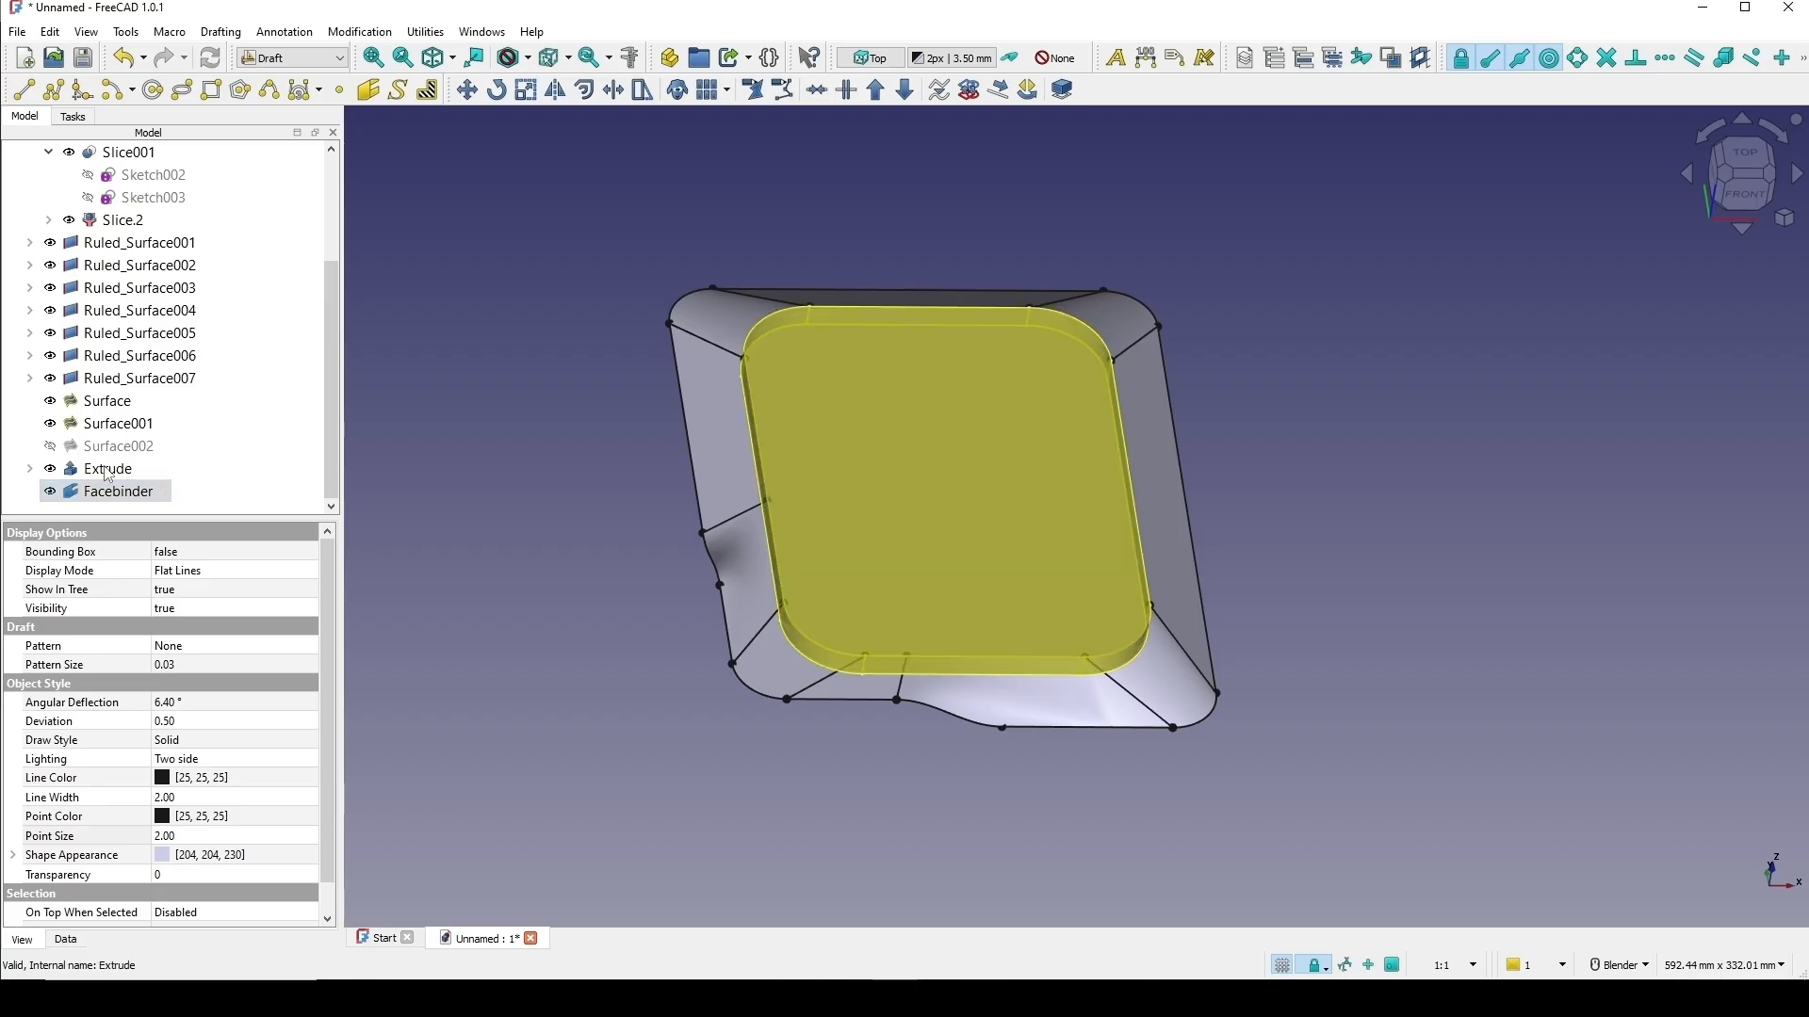
left_click(146, 473)
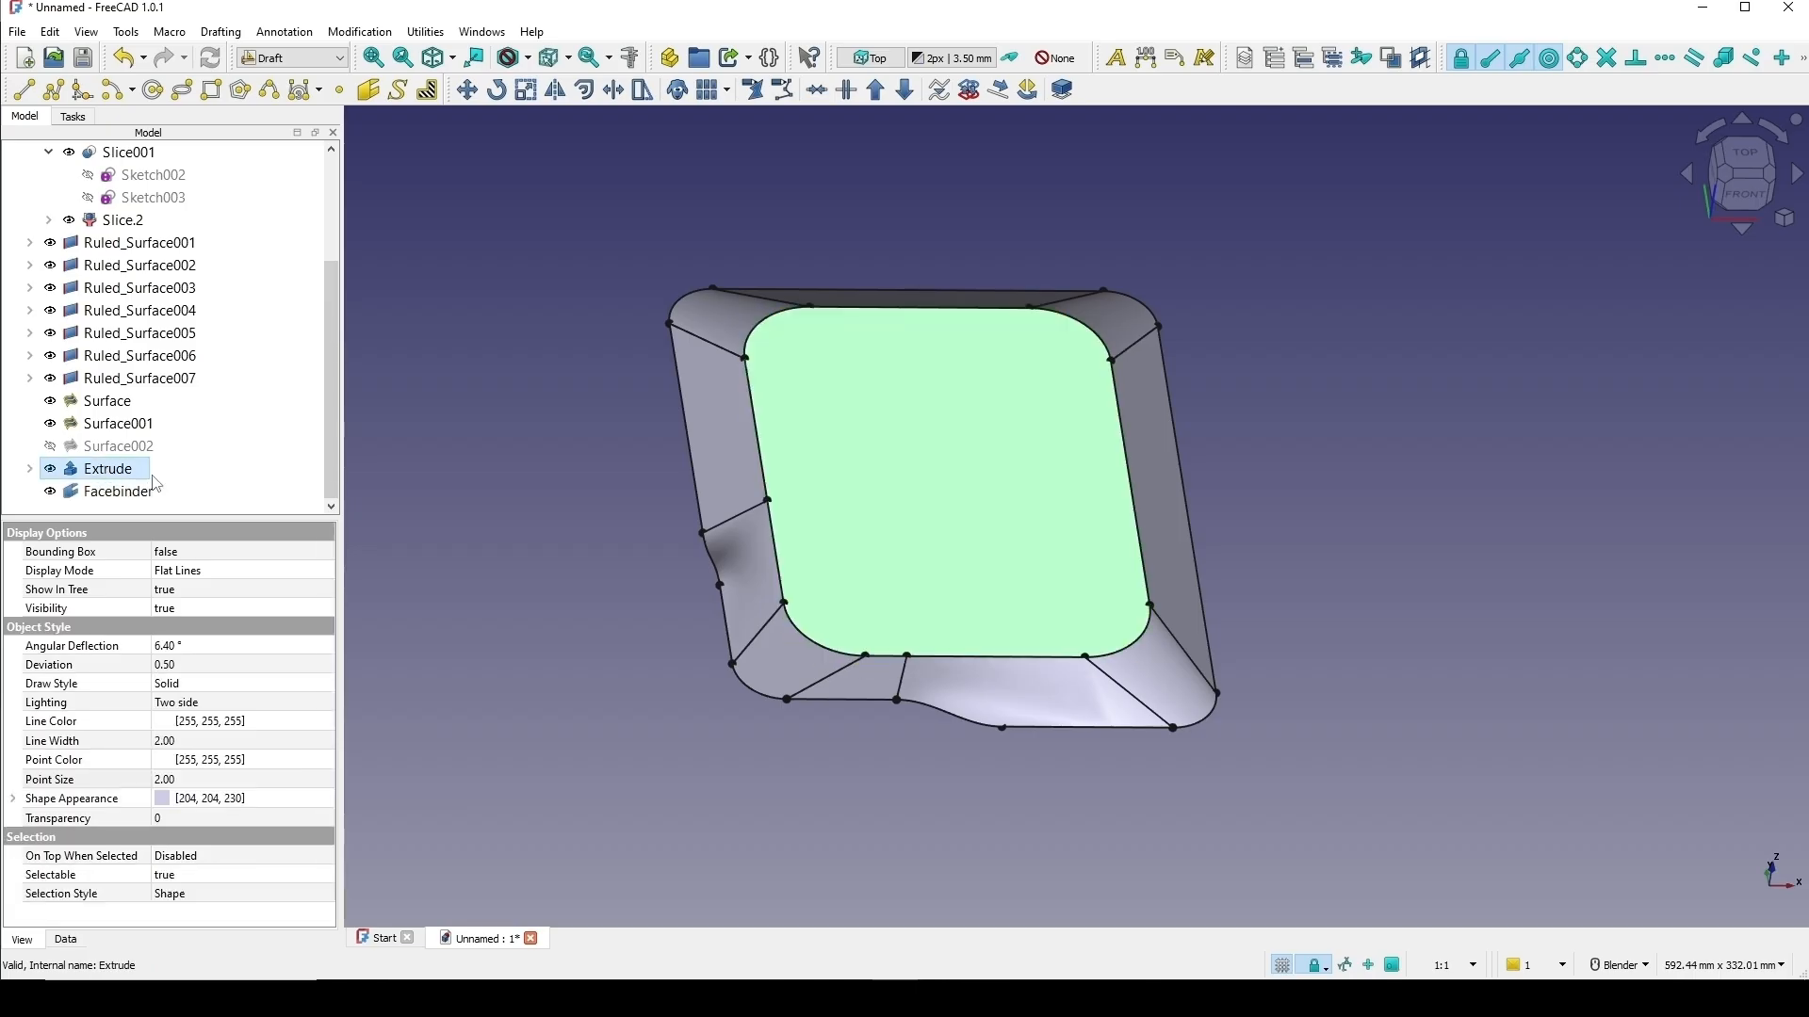
key("space")
Examine the Facebinder face and how it meets the surrounding side surfaces from several angles.
middle_click_drag(1042, 597, 1116, 678)
left_click(1138, 254)
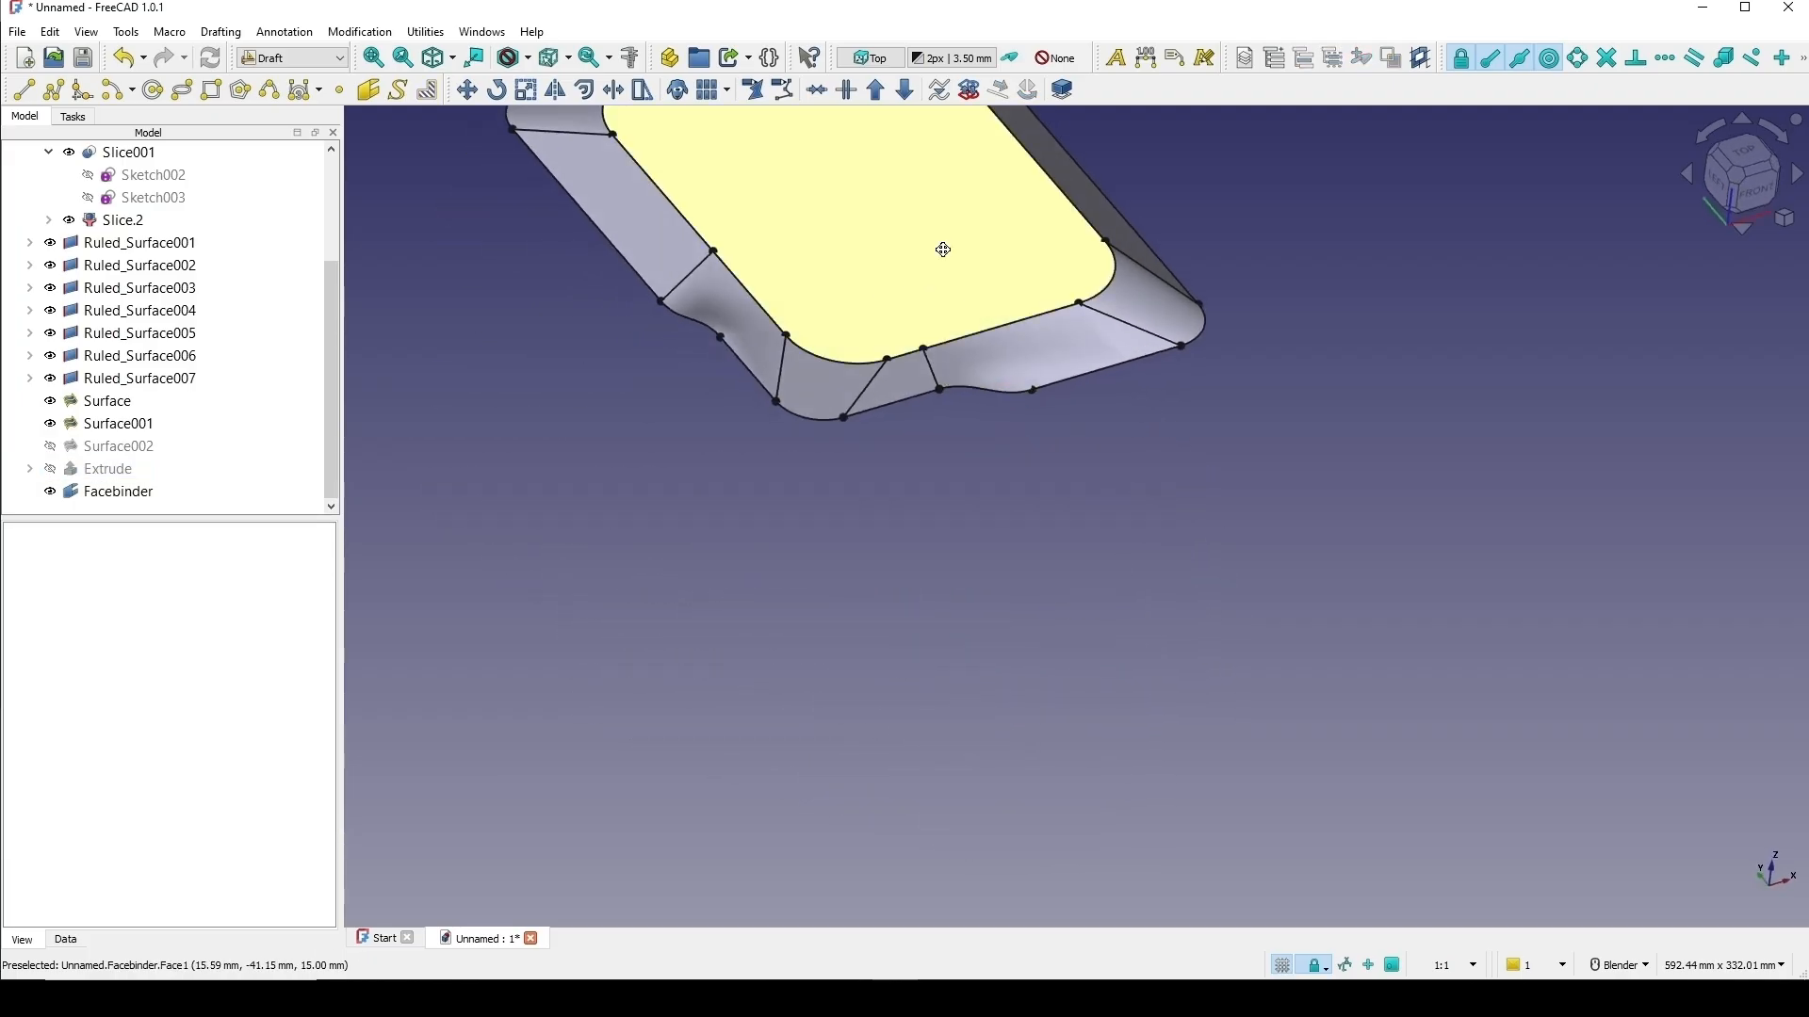
middle_click_drag(943, 249, 913, 376, "shift")
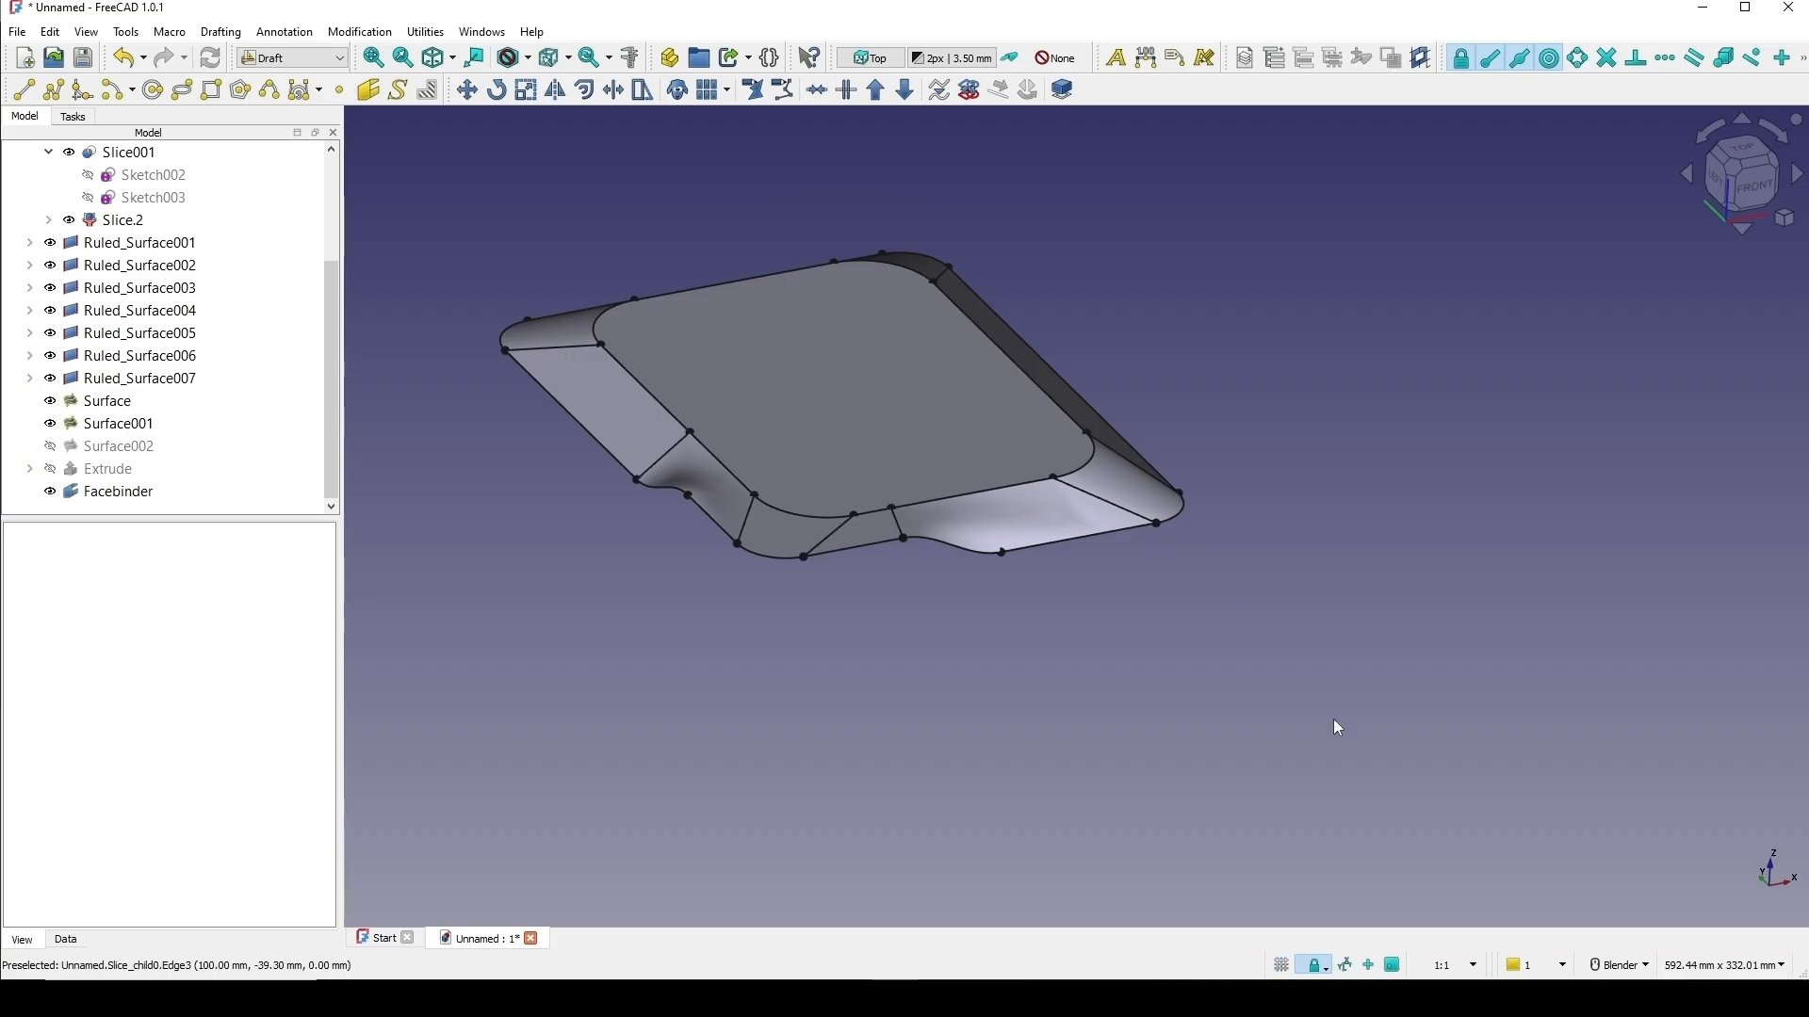
middle_click_drag(1129, 585, 1253, 462)
left_click(117, 491)
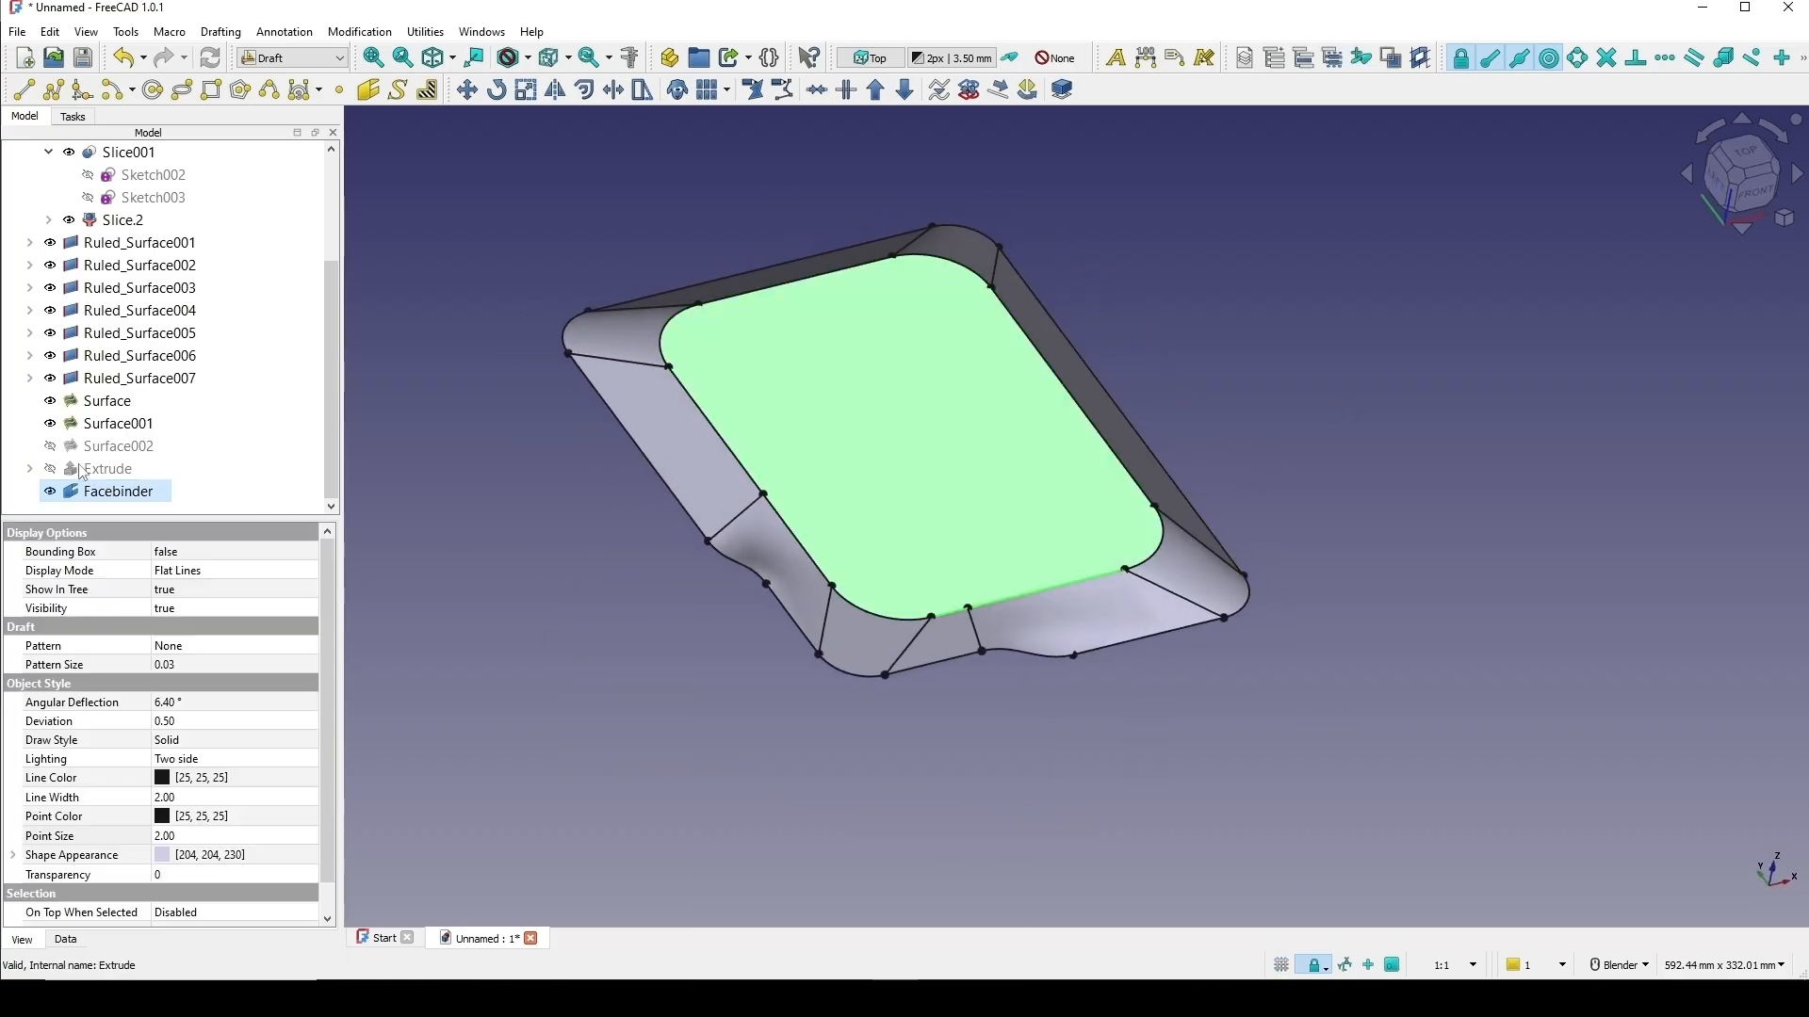
scroll(1197, 462, "down", 3)
left_click(1245, 460)
middle_click_drag(1245, 461, 1159, 469, "shift")
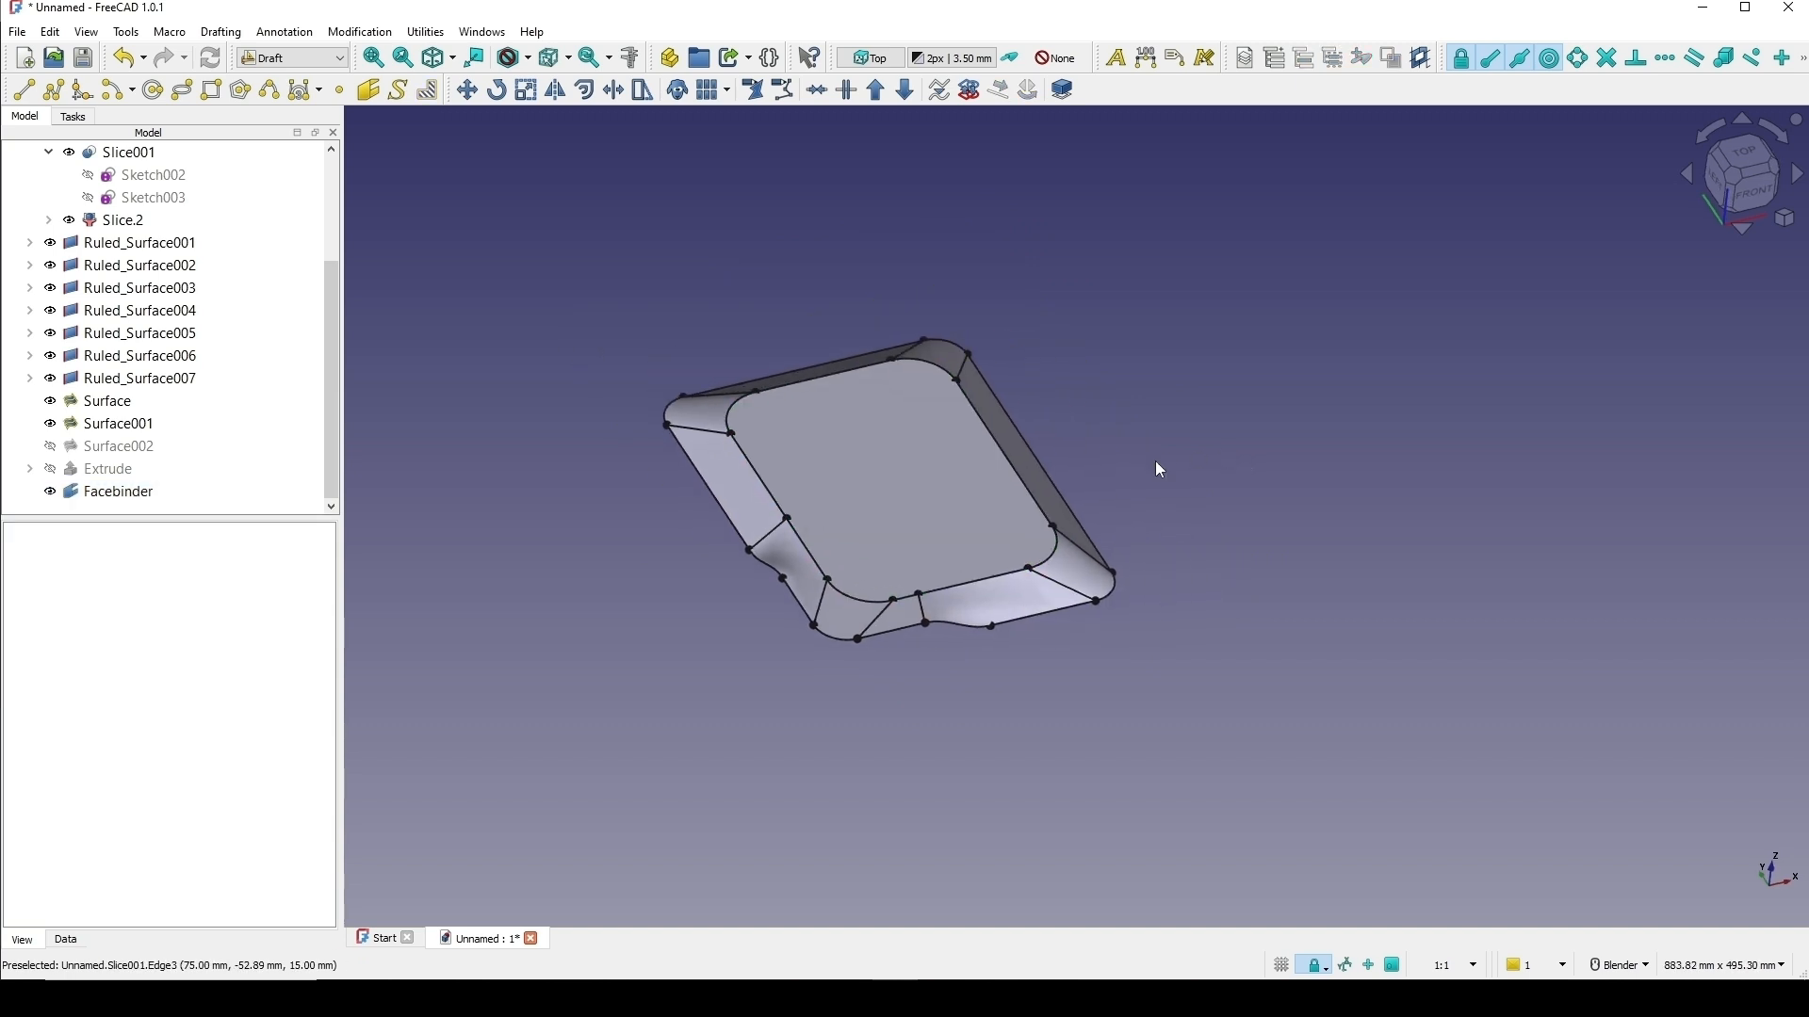
middle_click_drag(1232, 735, 1069, 757)
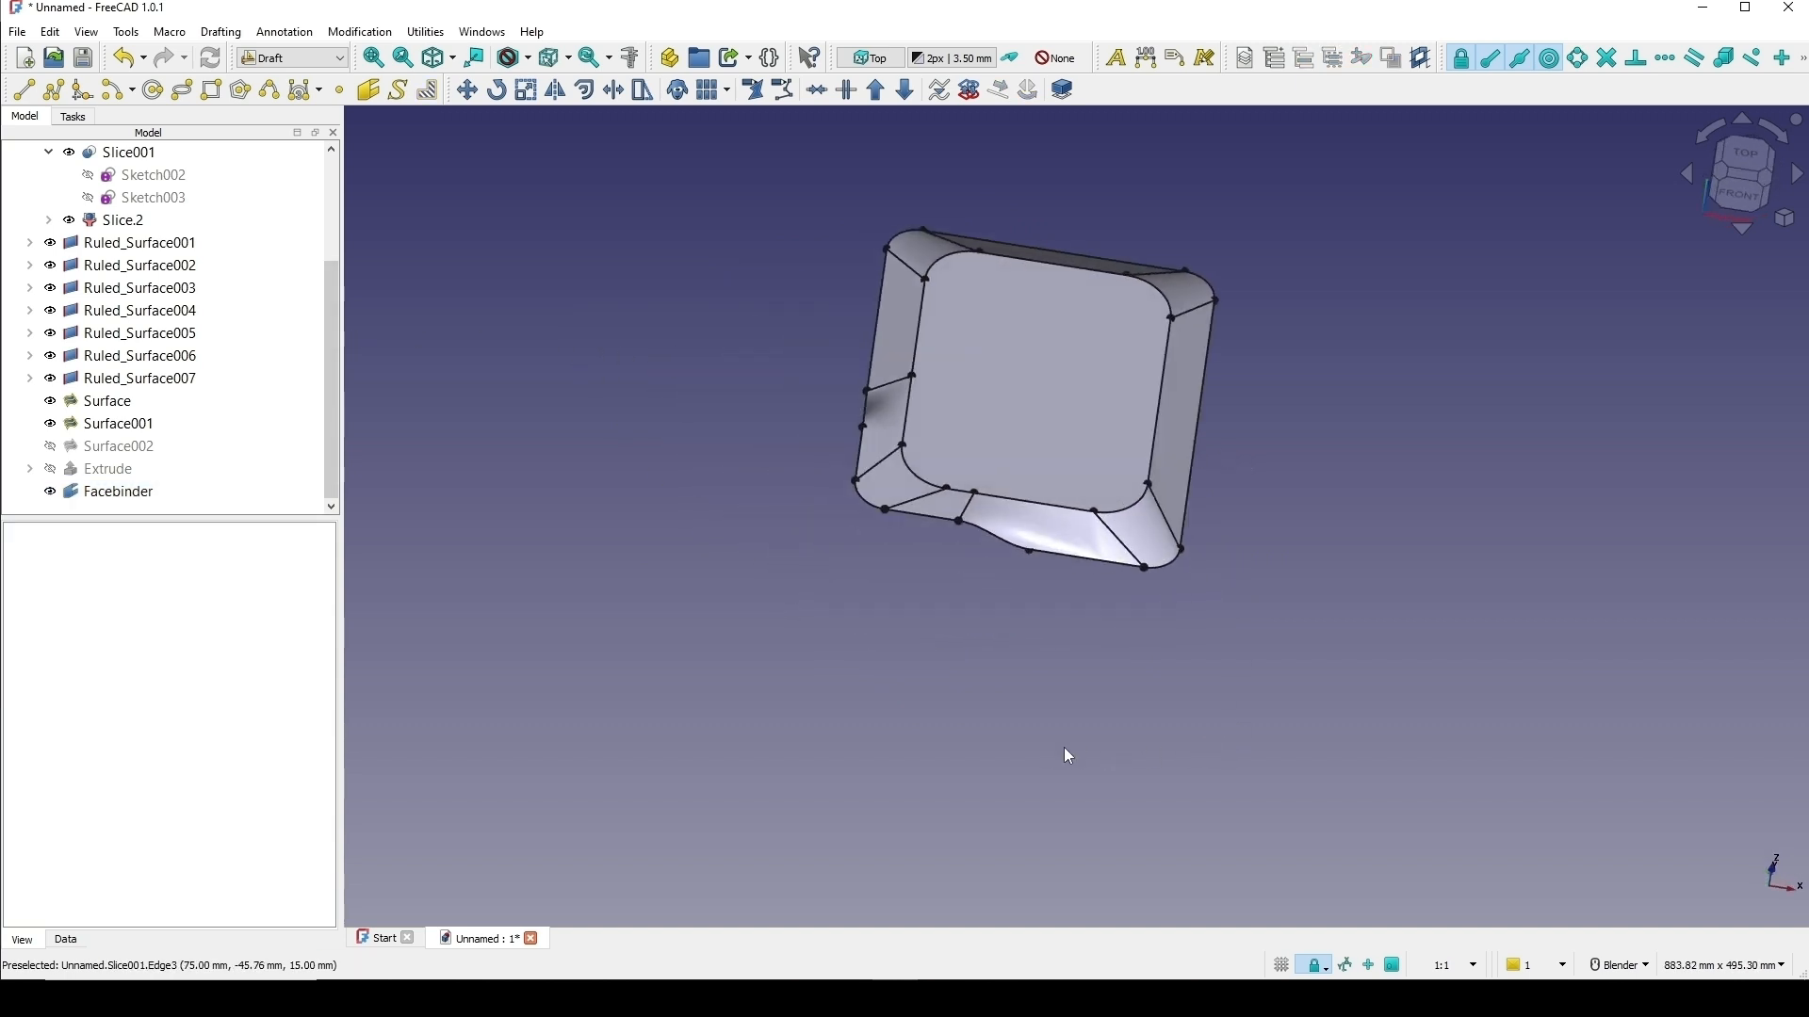
middle_click_drag(831, 360, 763, 408, "shift")
scroll(1140, 440, "up", 1)
middle_click_drag(1083, 439, 1086, 465, "shift")
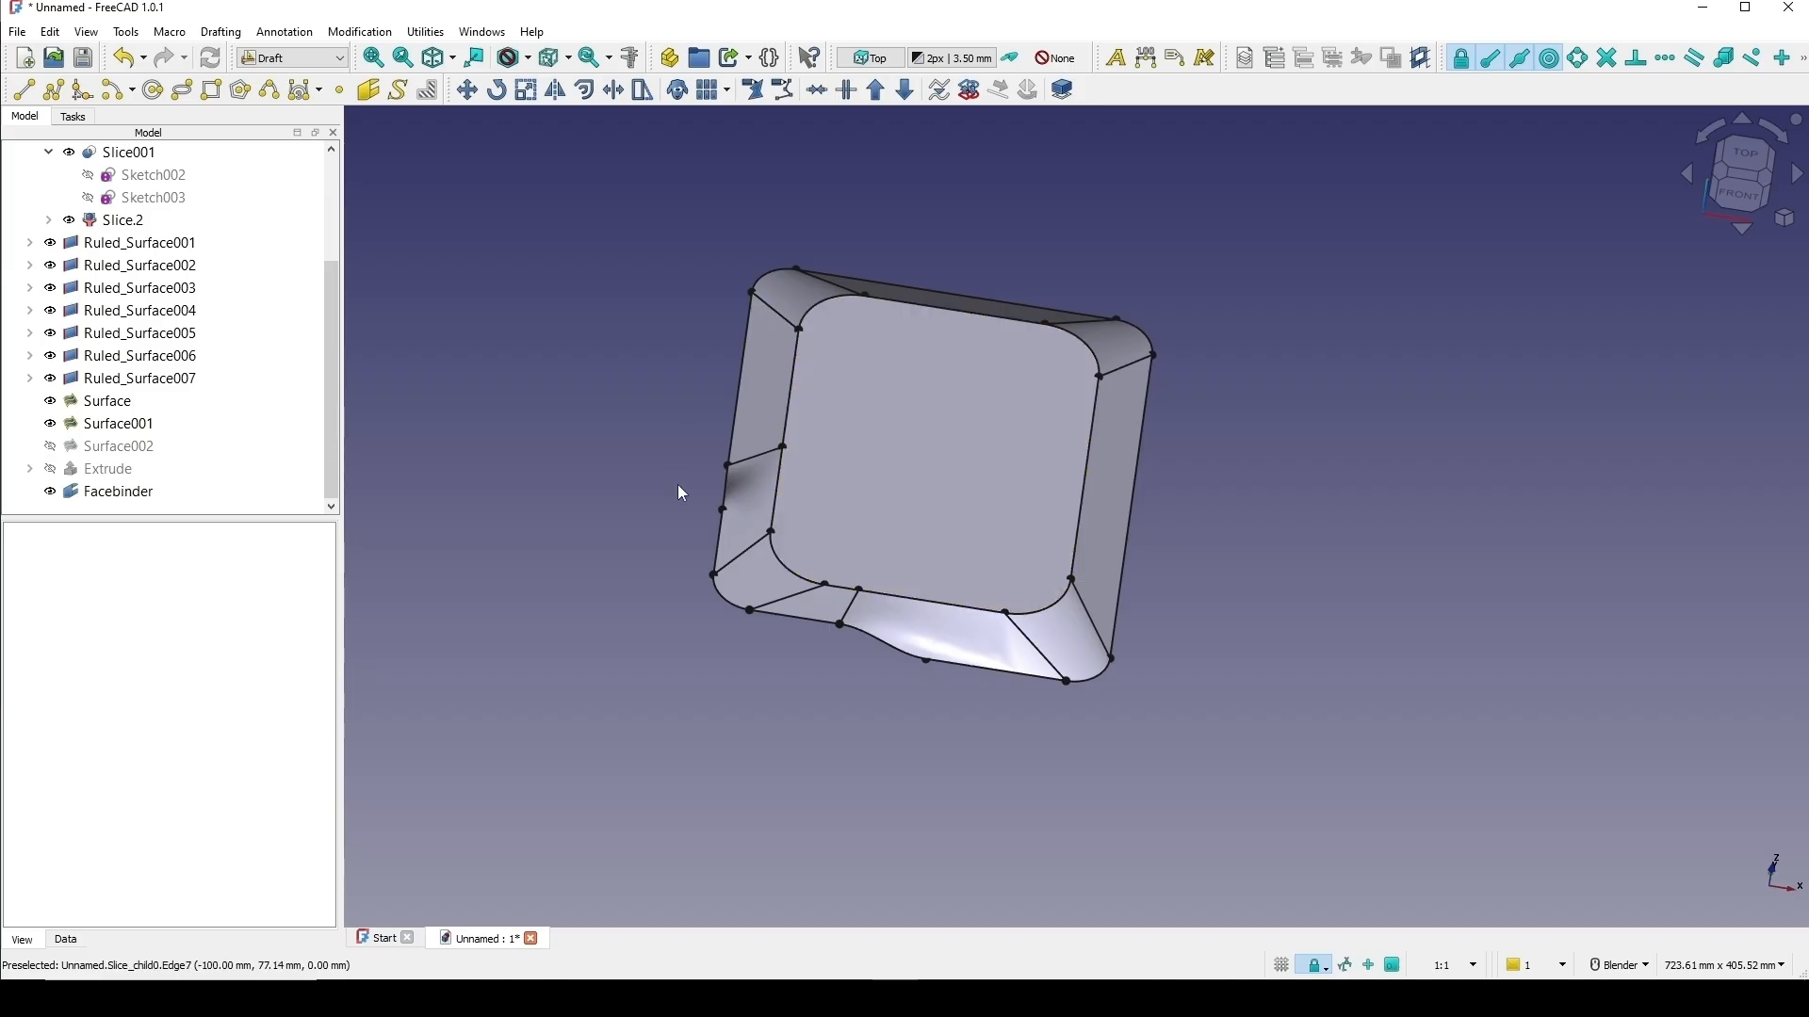
middle_click_drag(1319, 591, 1309, 600, "shift")
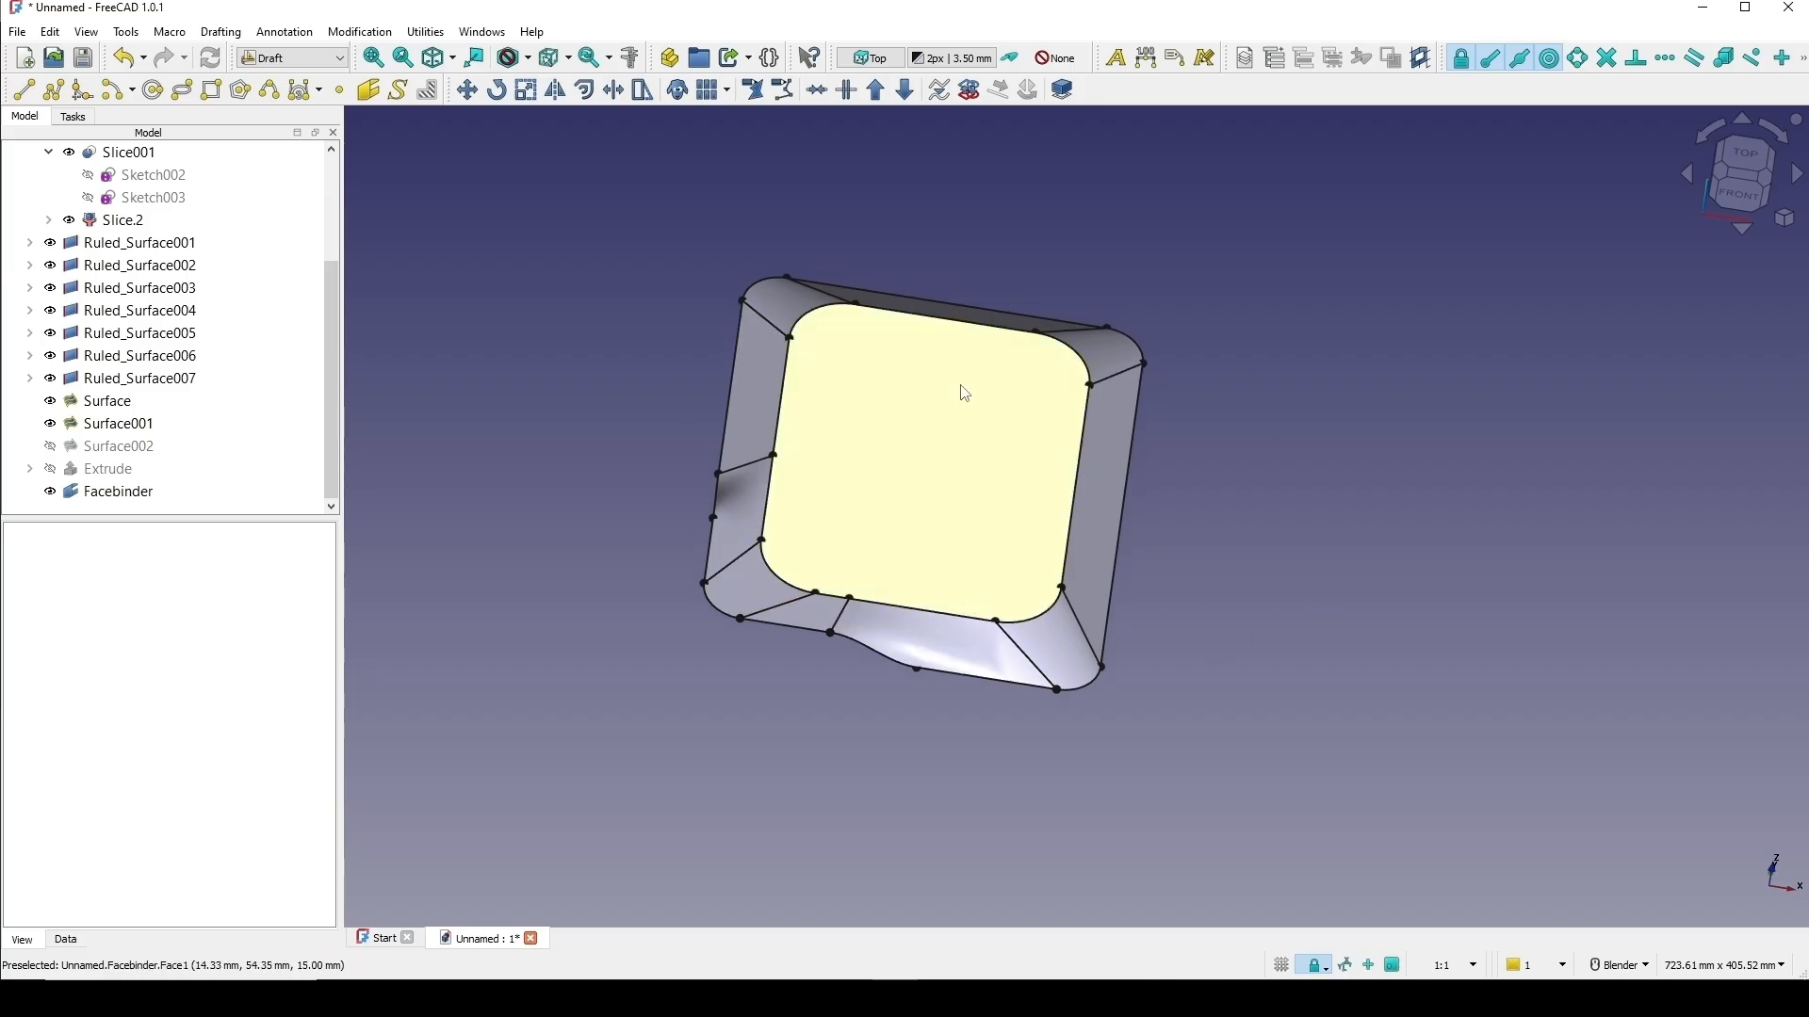
Select all eight ruled surfaces, Surface, Surface001 and the Facebinder together, and switch to the Curves workbench.
scroll(33, 274, "up", 2)
left_click(31, 270)
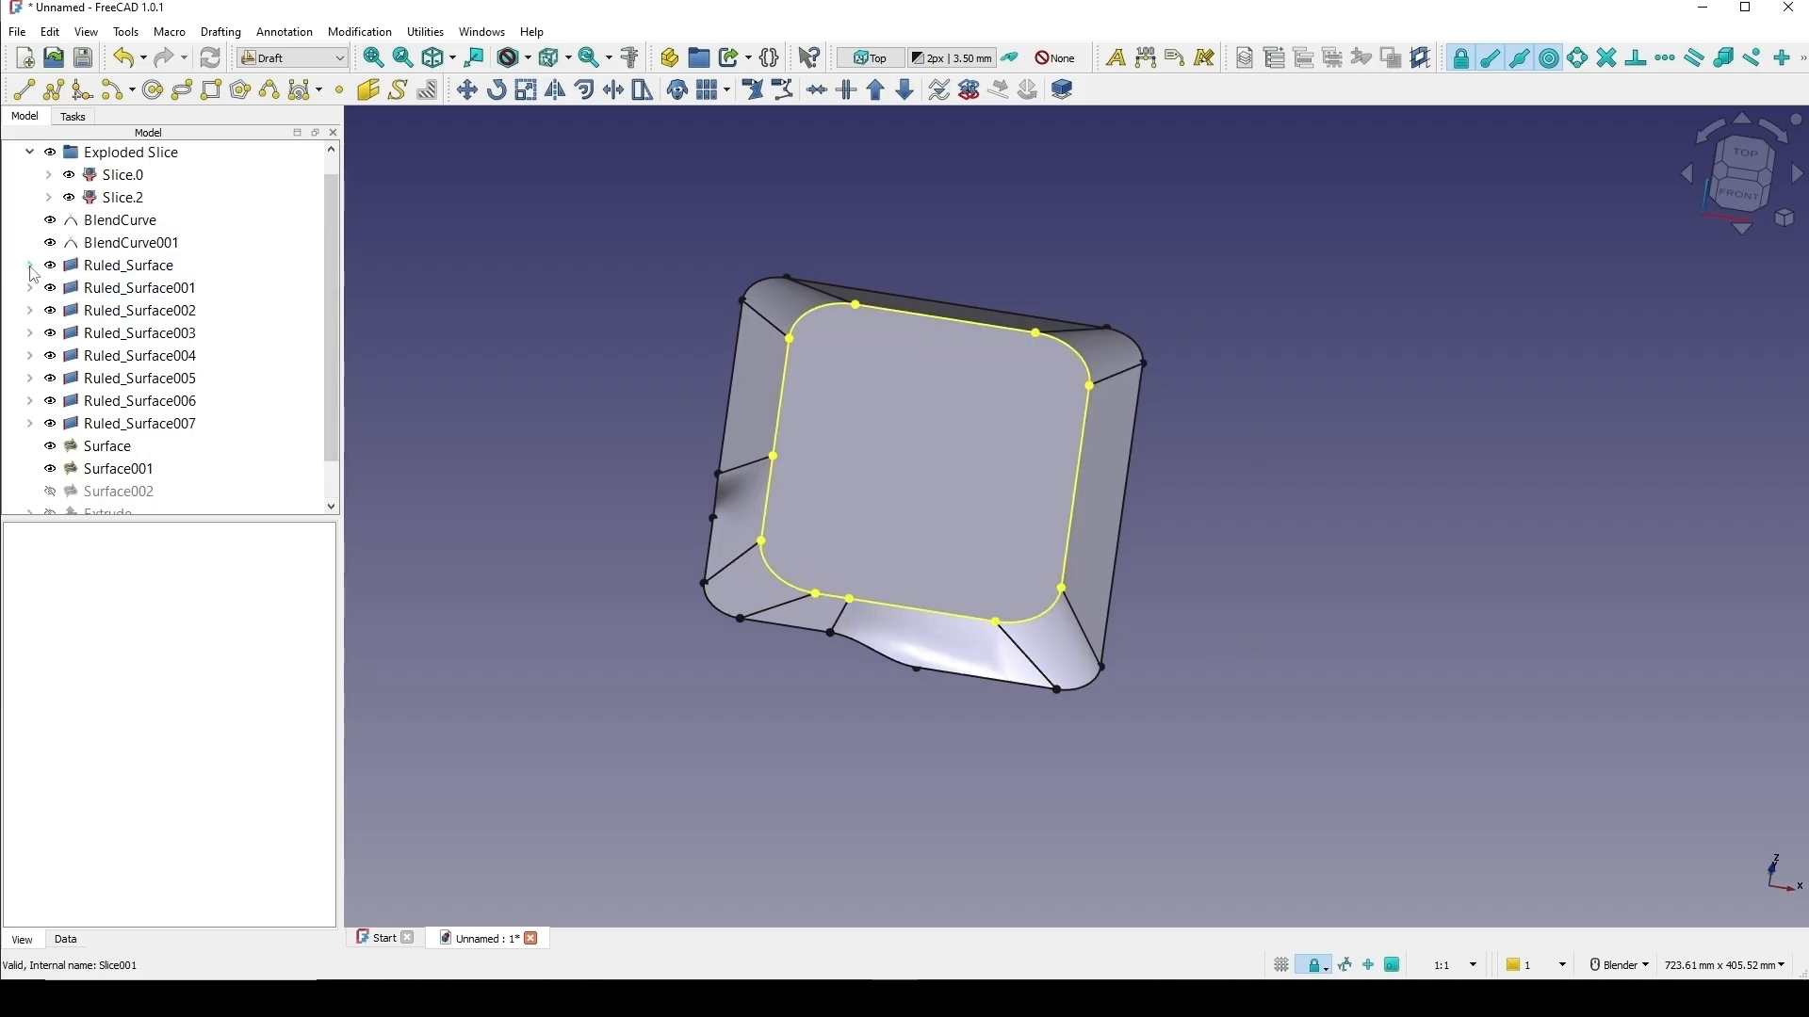
left_click(174, 273)
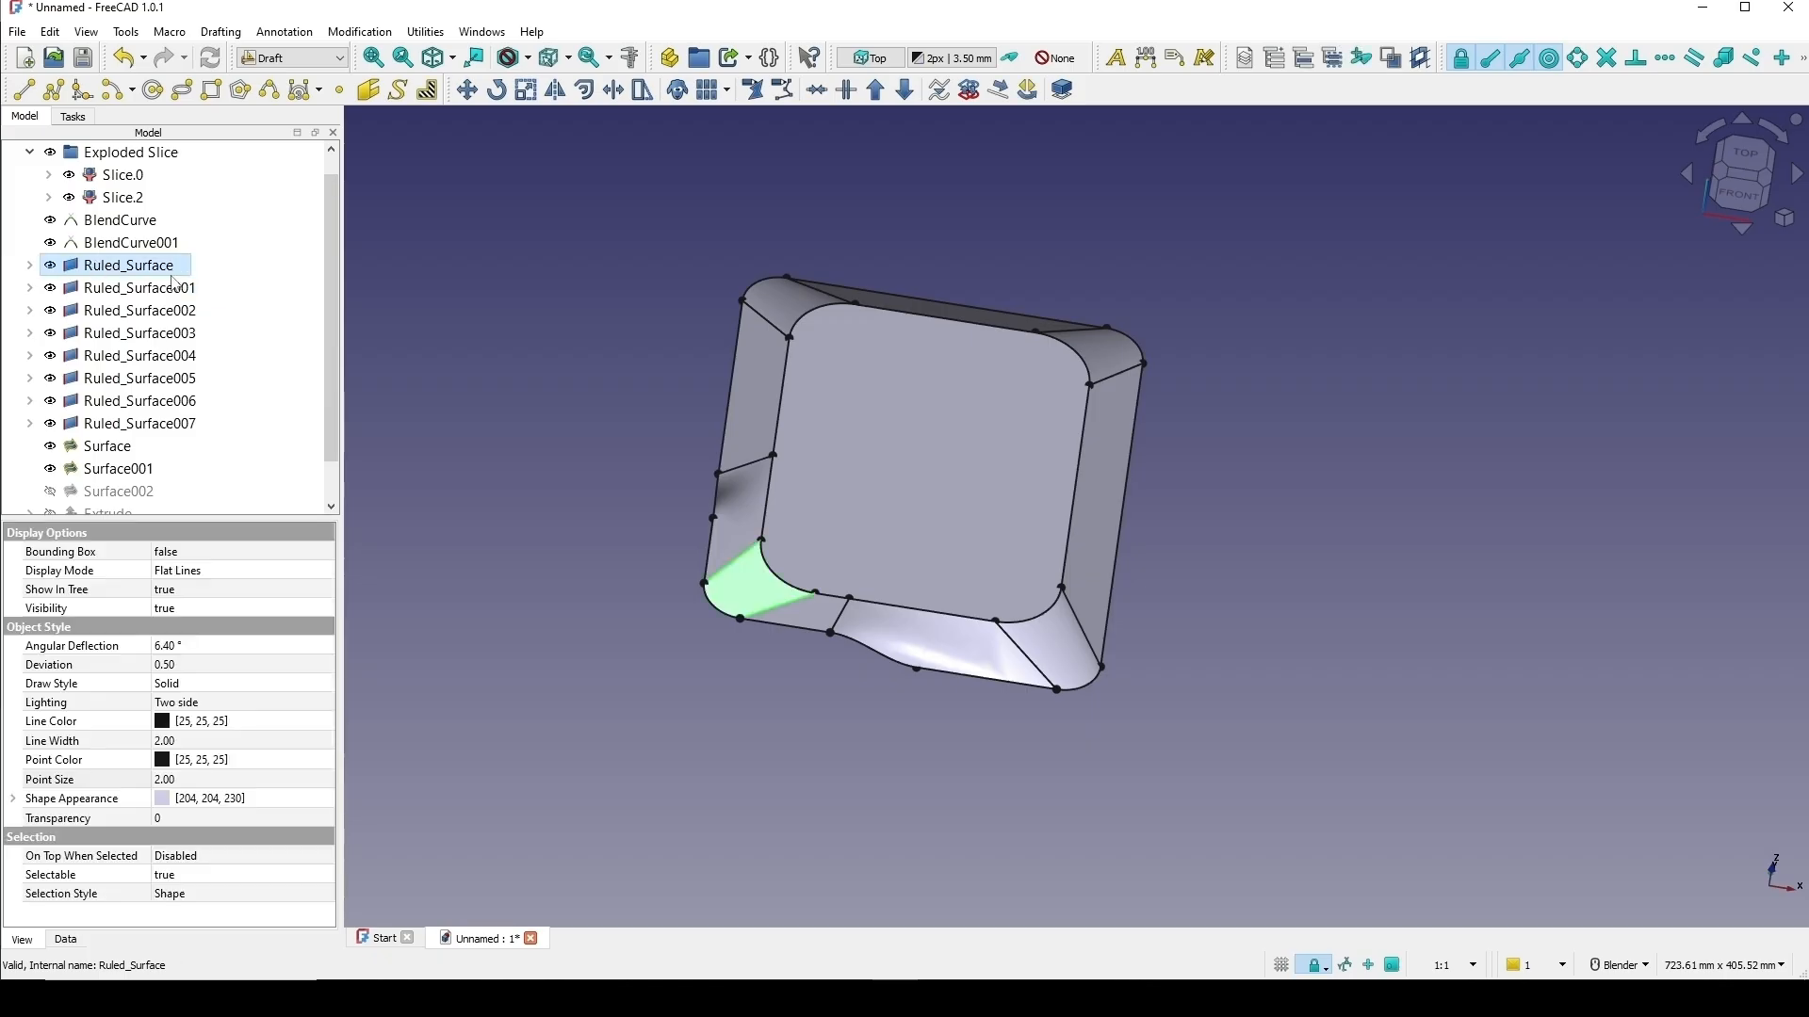
left_click(113, 470, "shift")
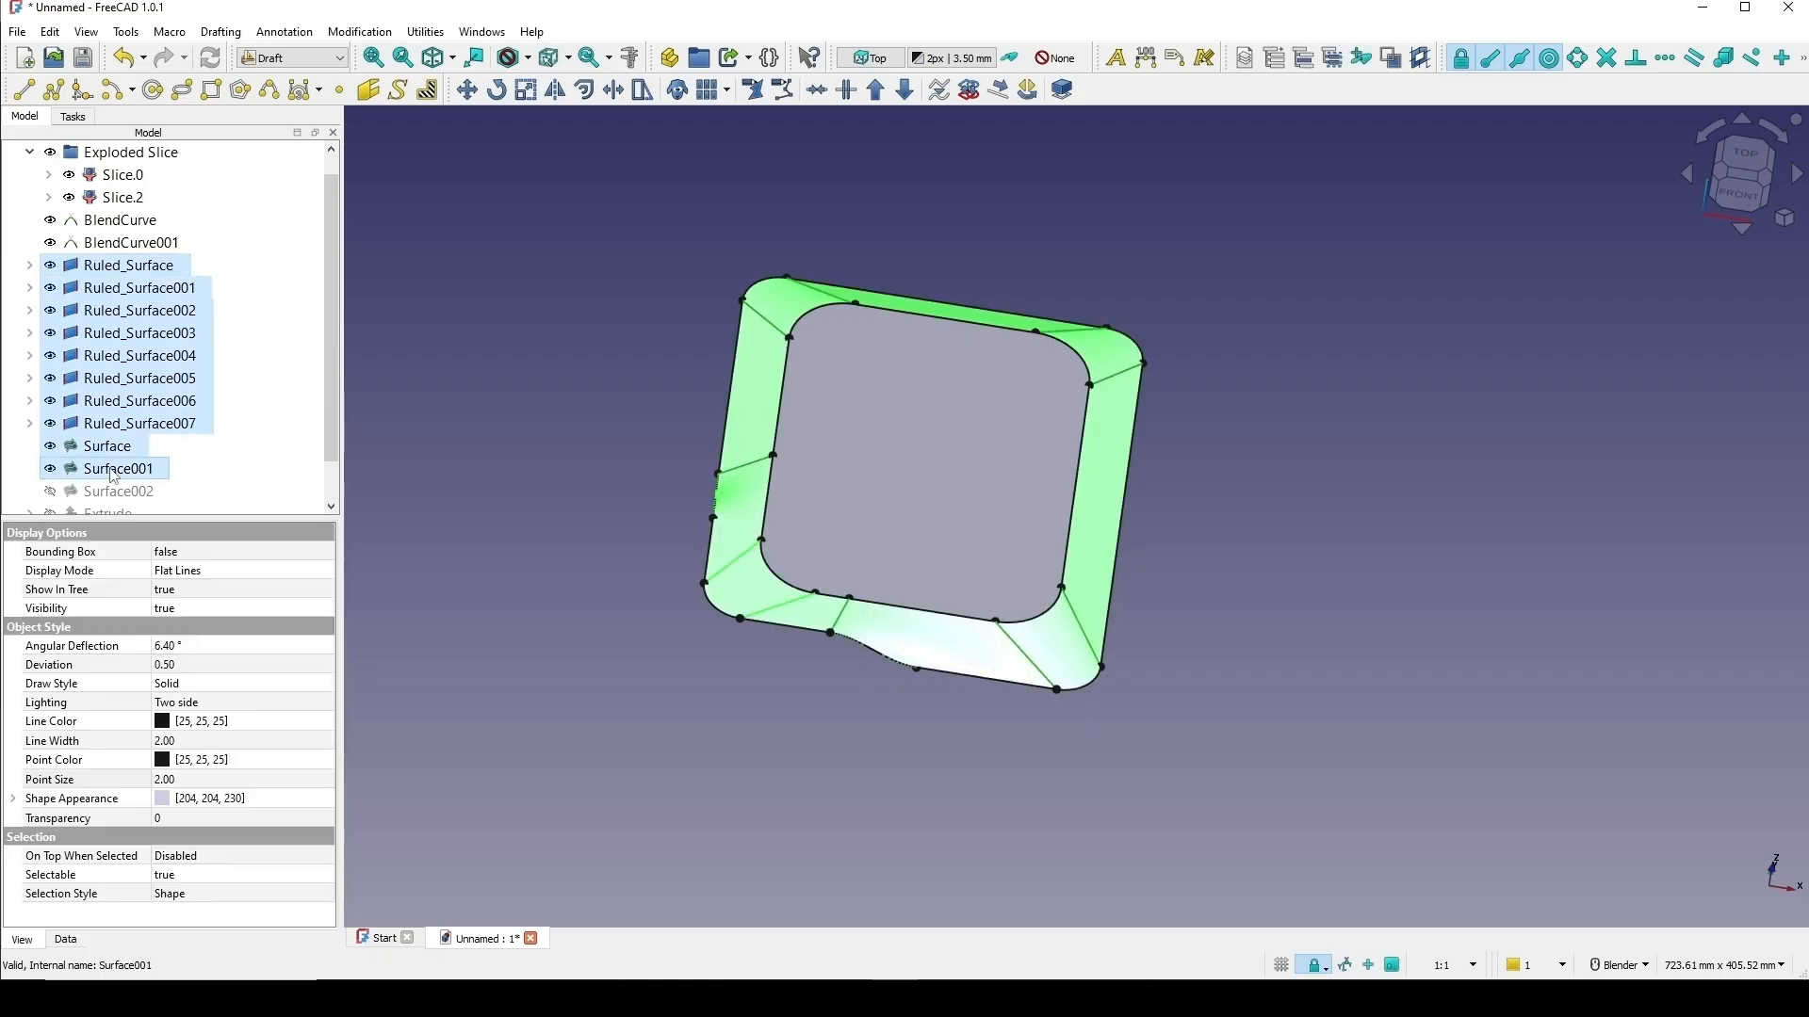
scroll(113, 476, "down", 1)
left_click(119, 500, "ctrl")
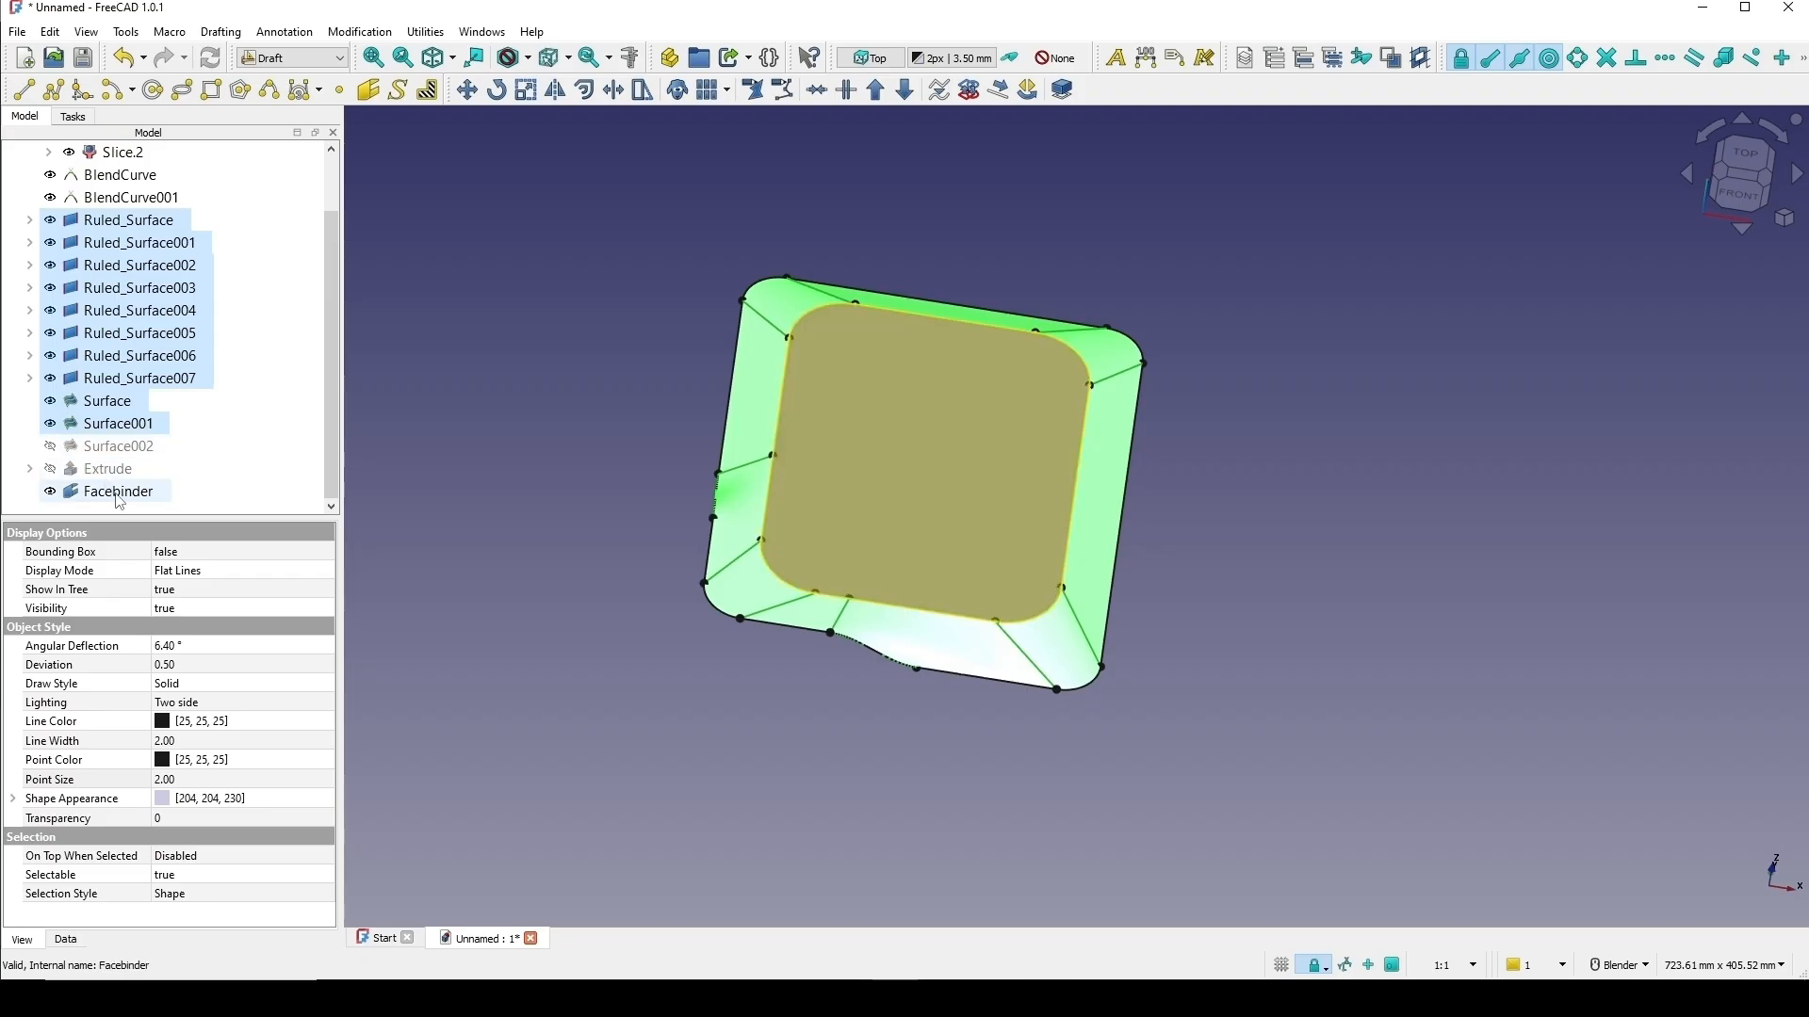
left_click(119, 499, "ctrl")
middle_click_drag(1128, 541, 1163, 497)
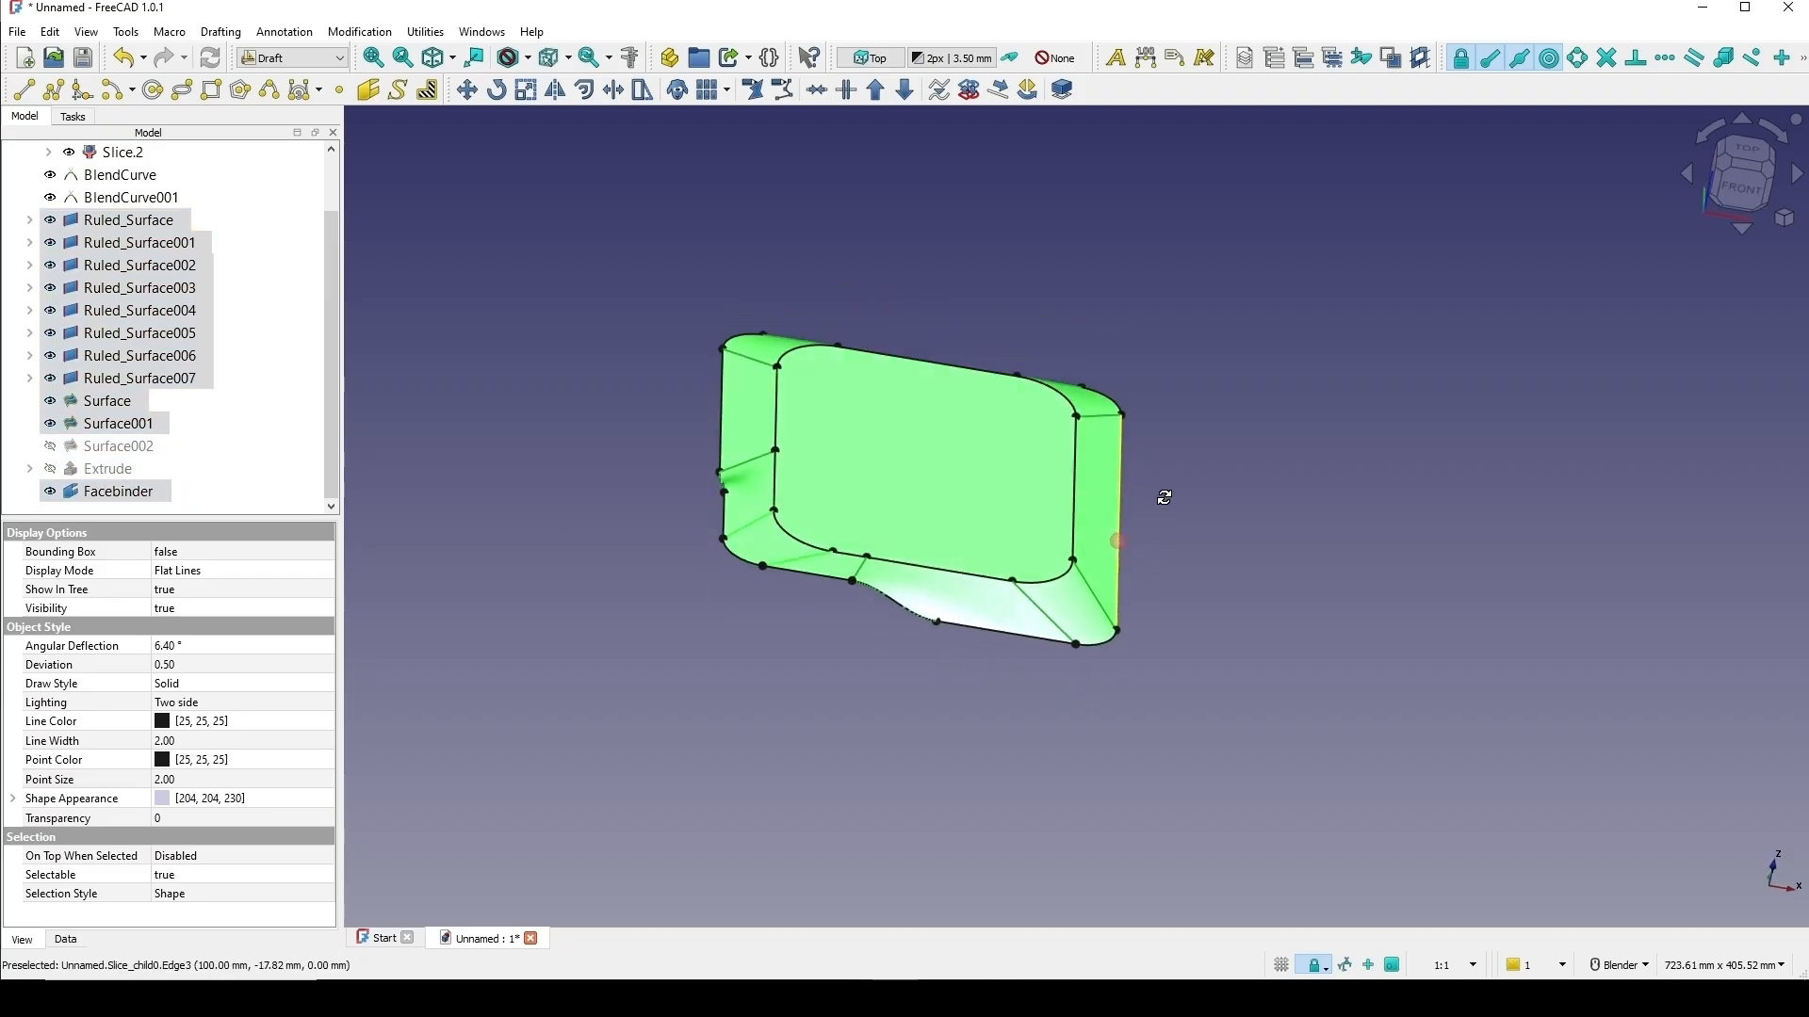
left_click(273, 58)
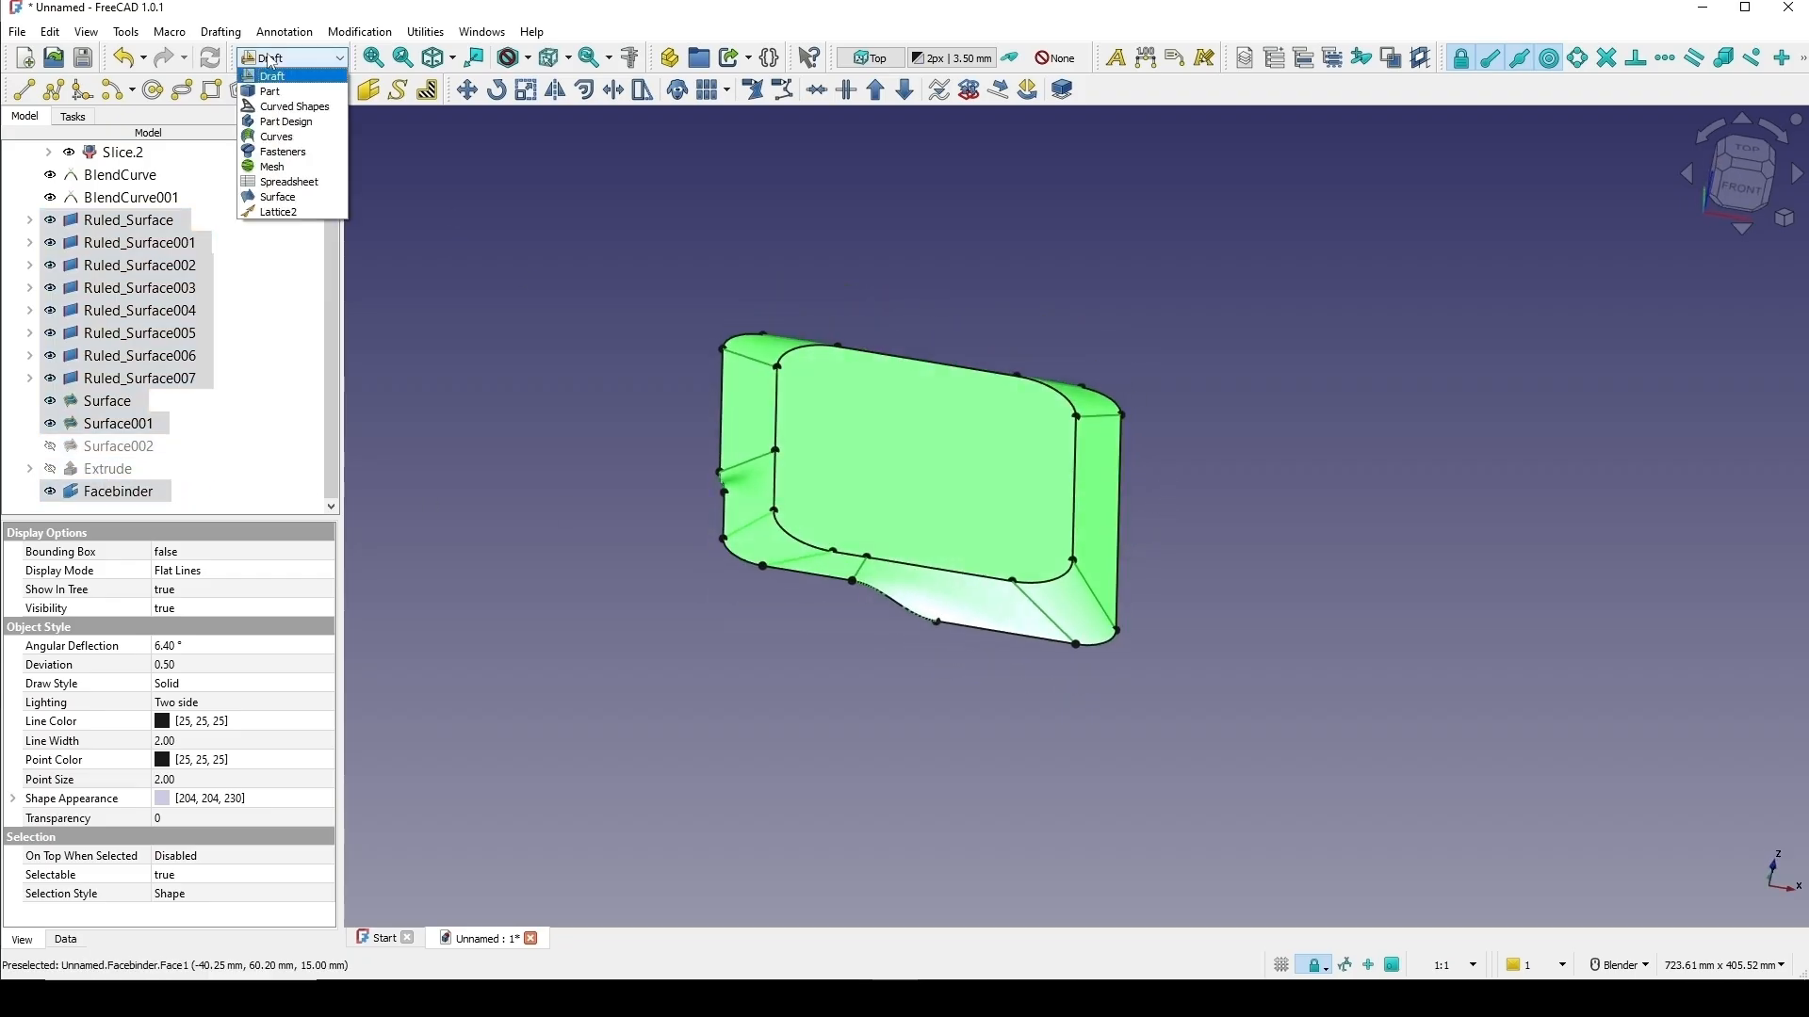
left_click(275, 136)
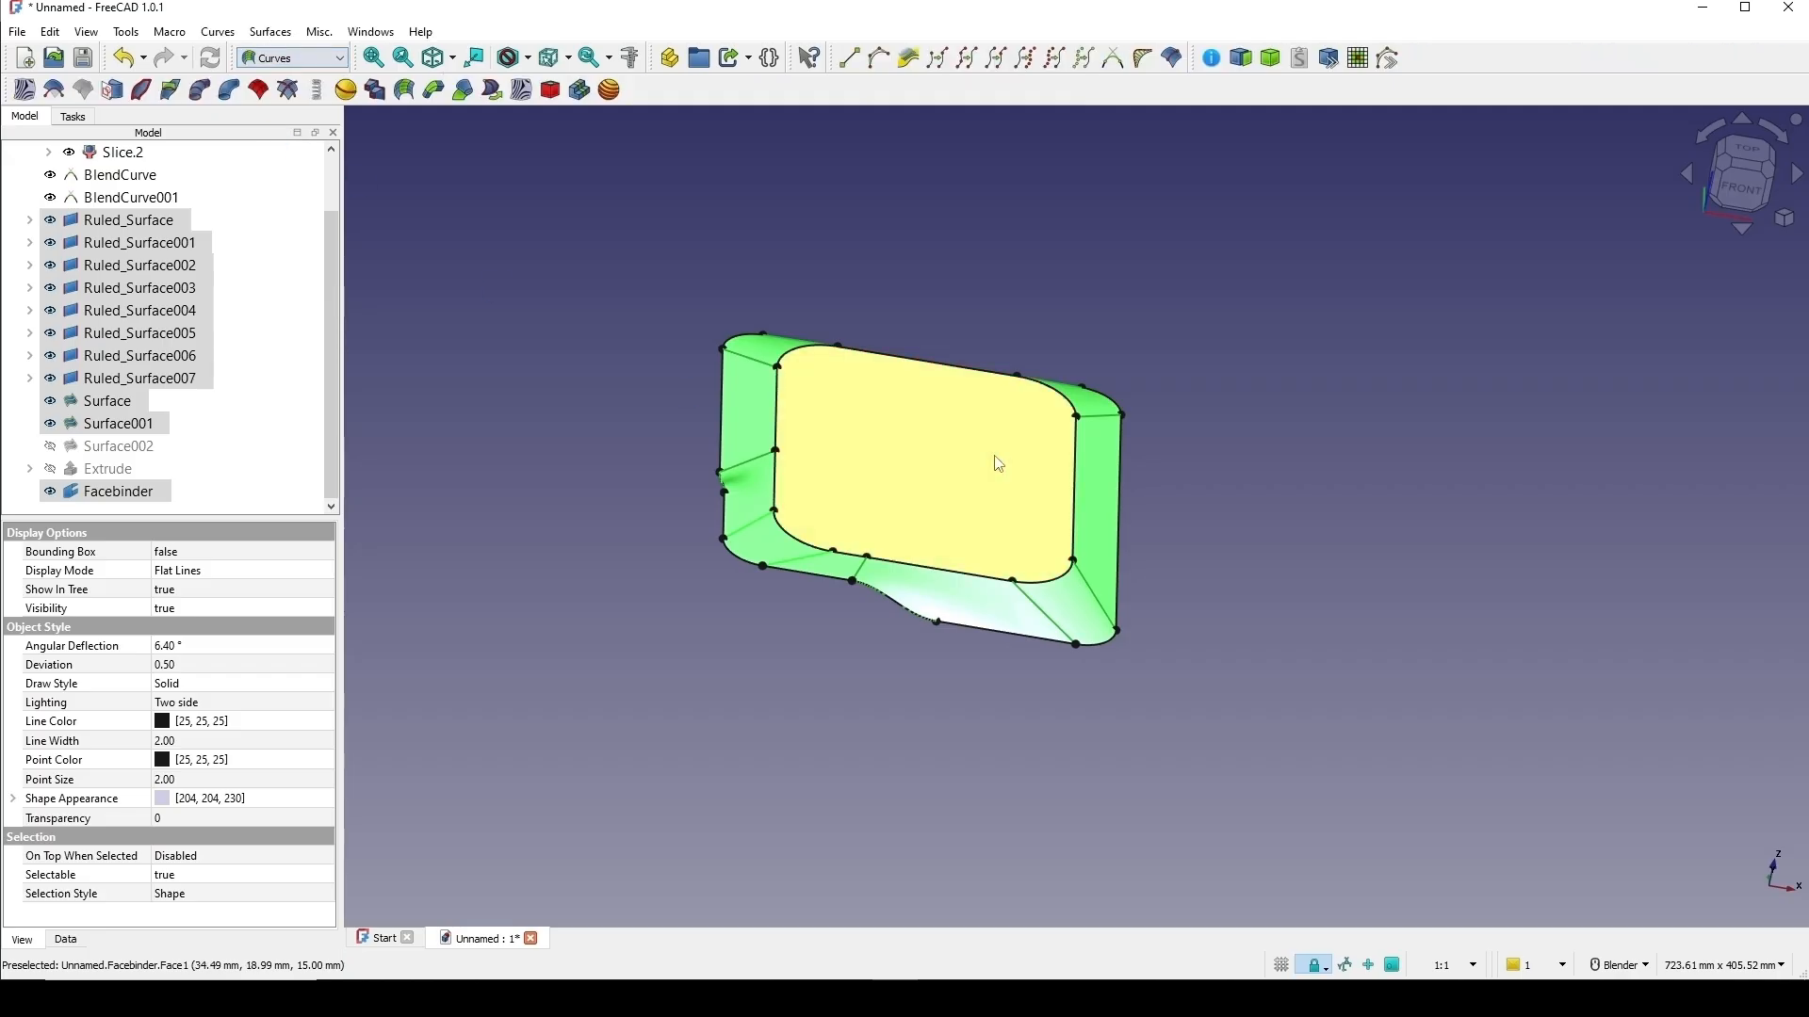
middle_click_drag(994, 455, 1189, 449)
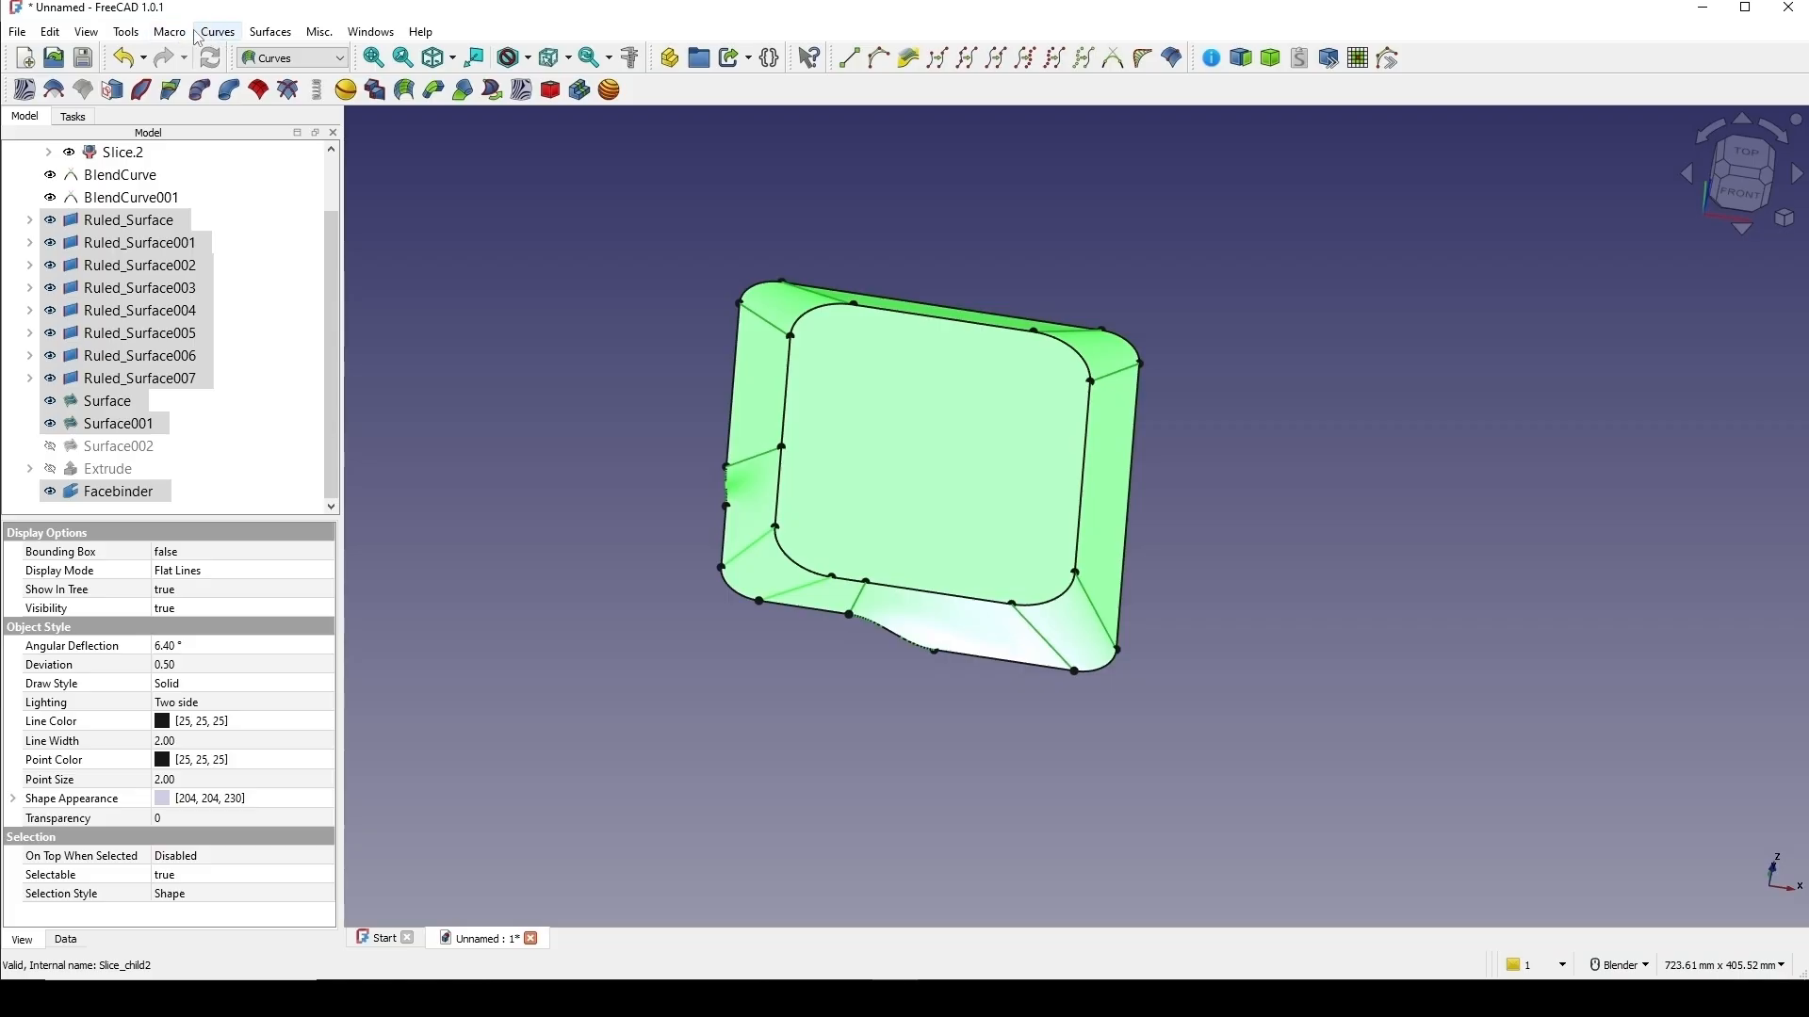
Search the Addon Manager for "curve" and view the Curves workbench details page.
left_click(126, 32)
left_click(201, 317)
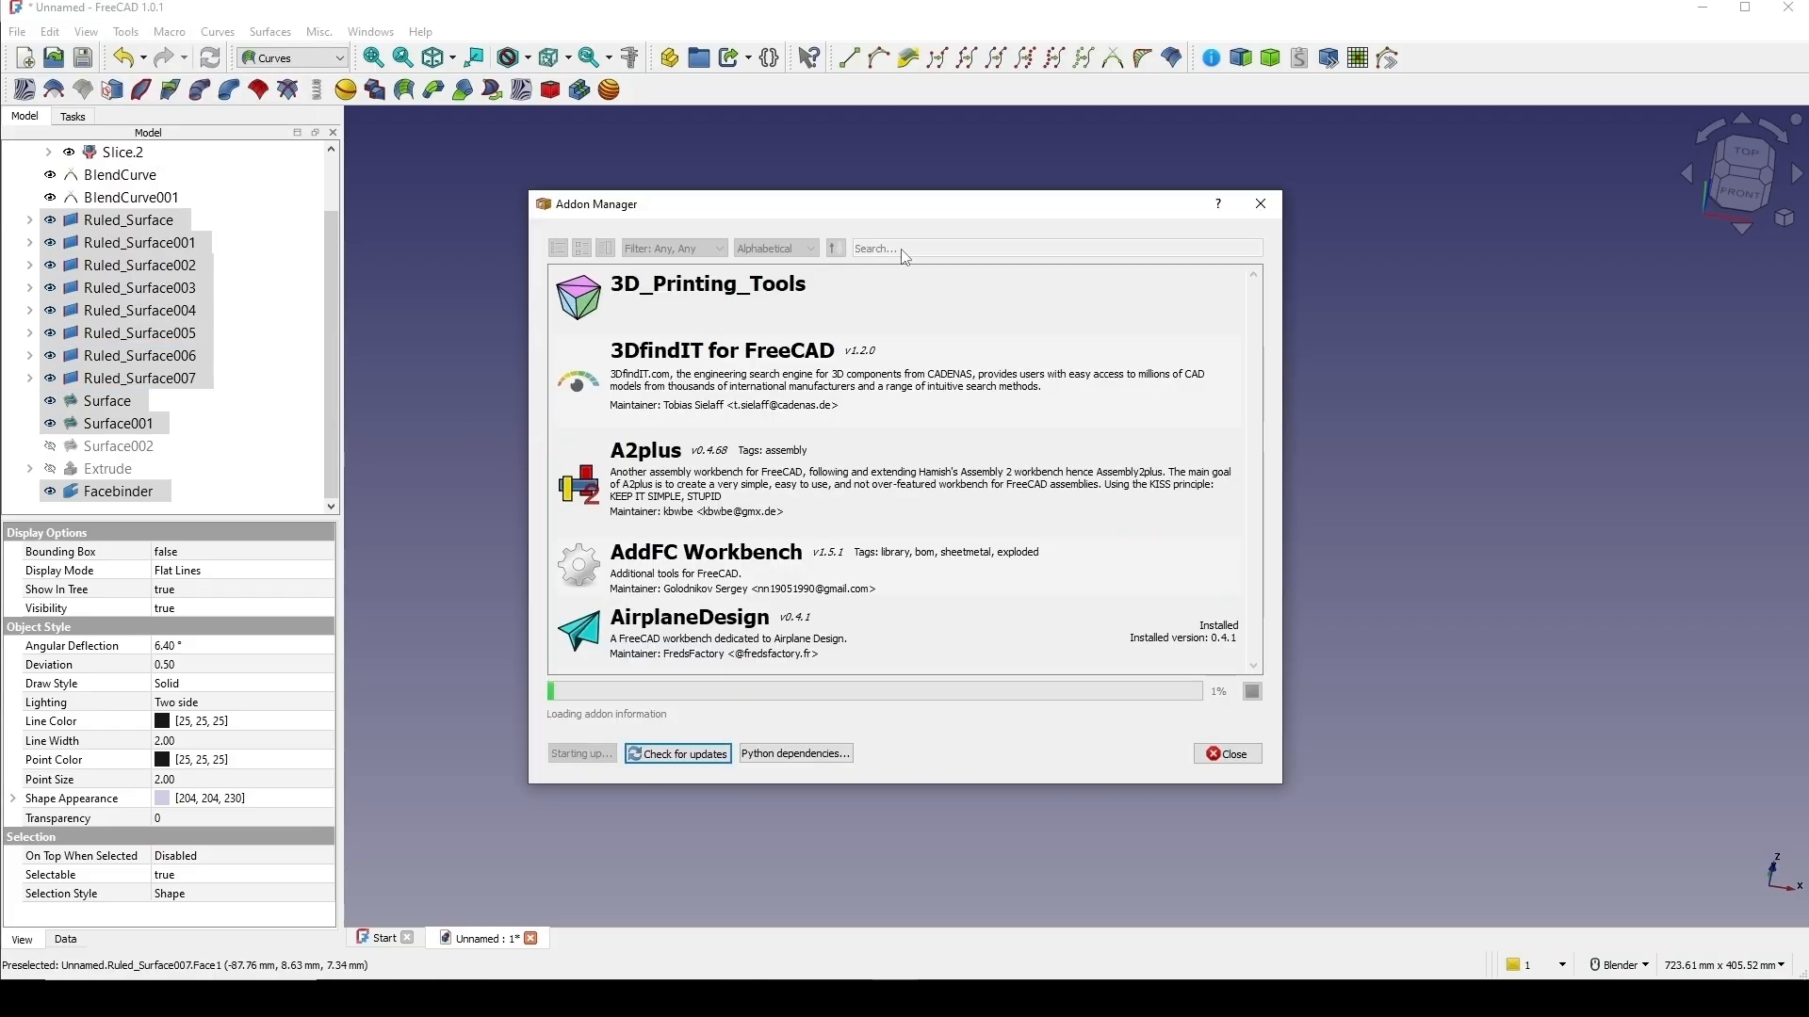
left_click(897, 249)
type("curve")
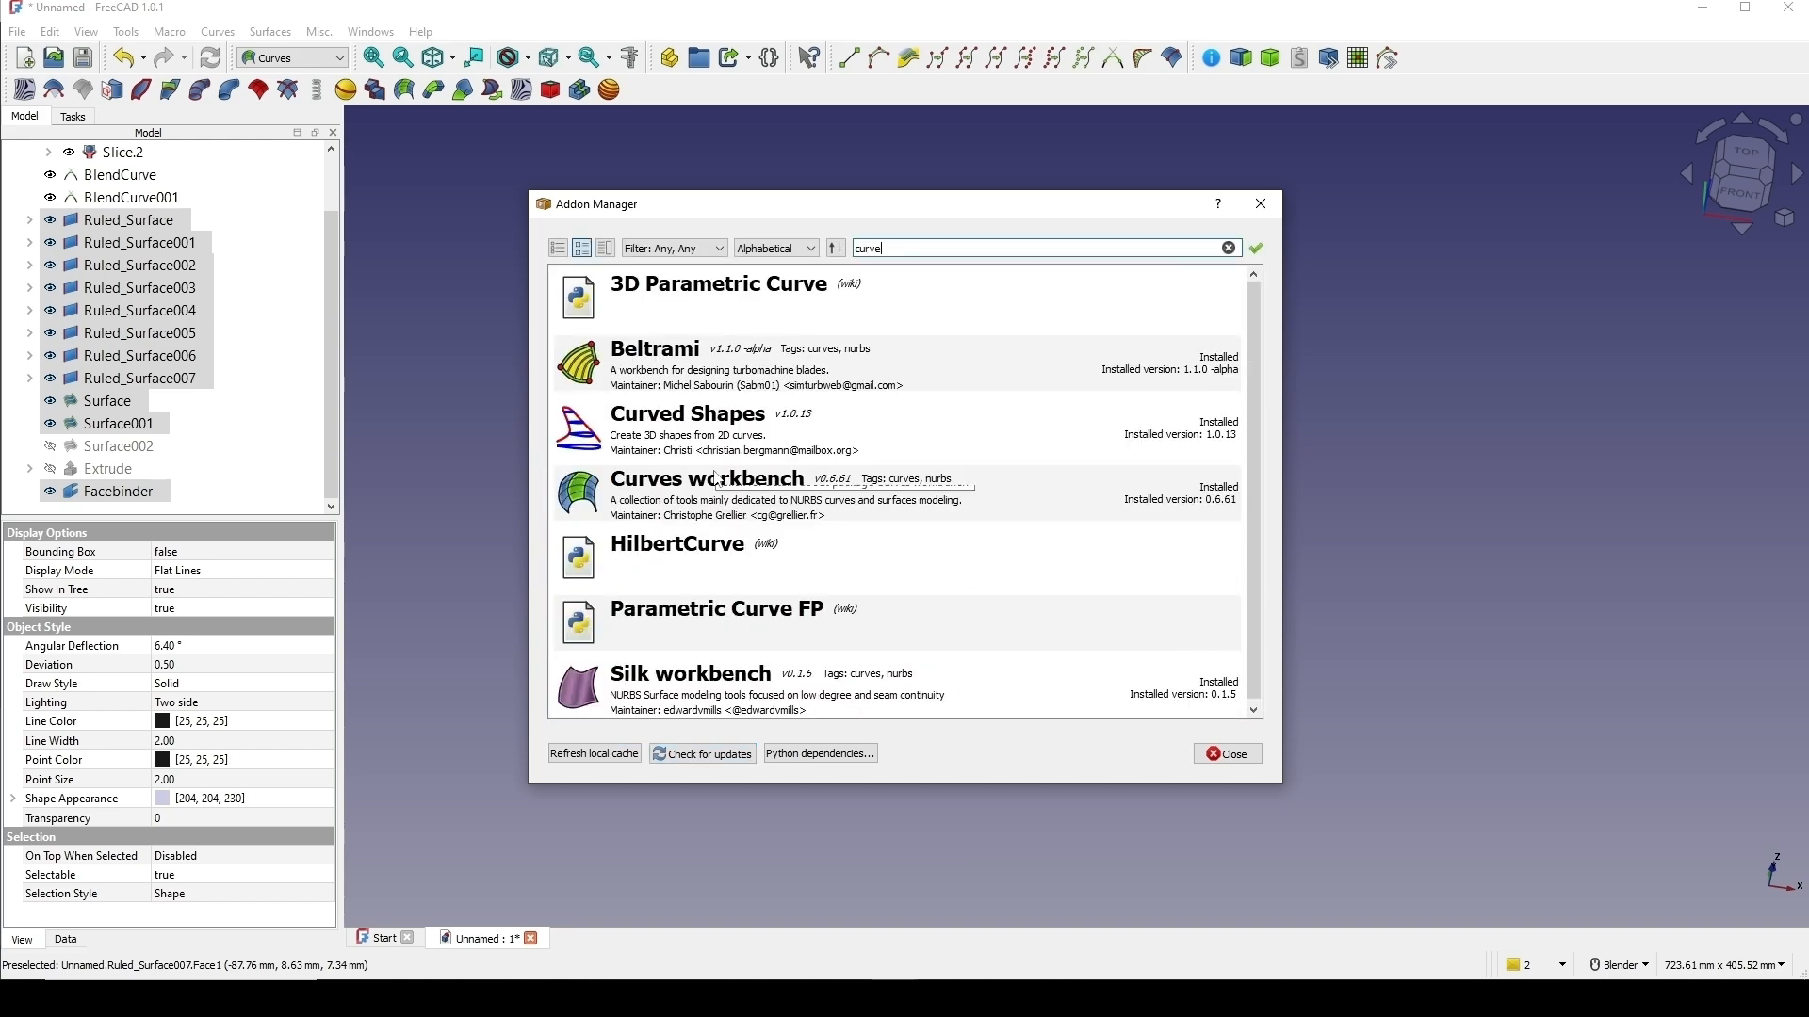
left_click(716, 492)
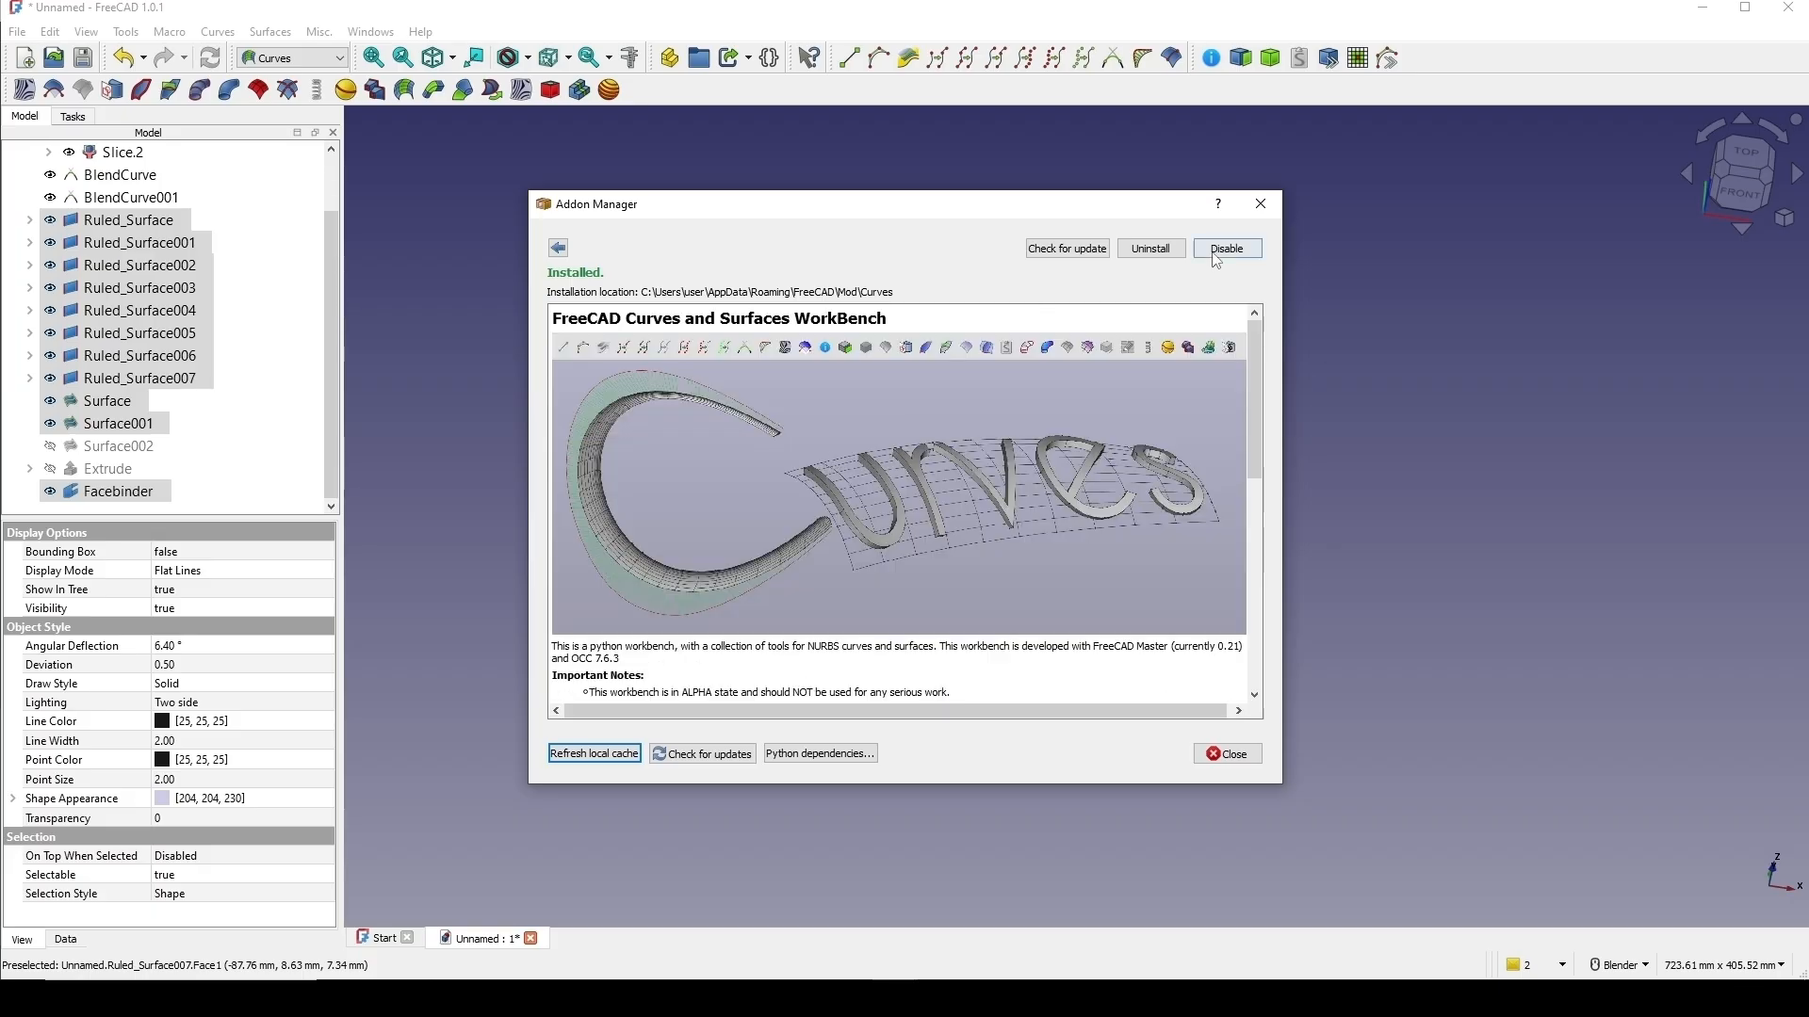
left_click(1258, 205)
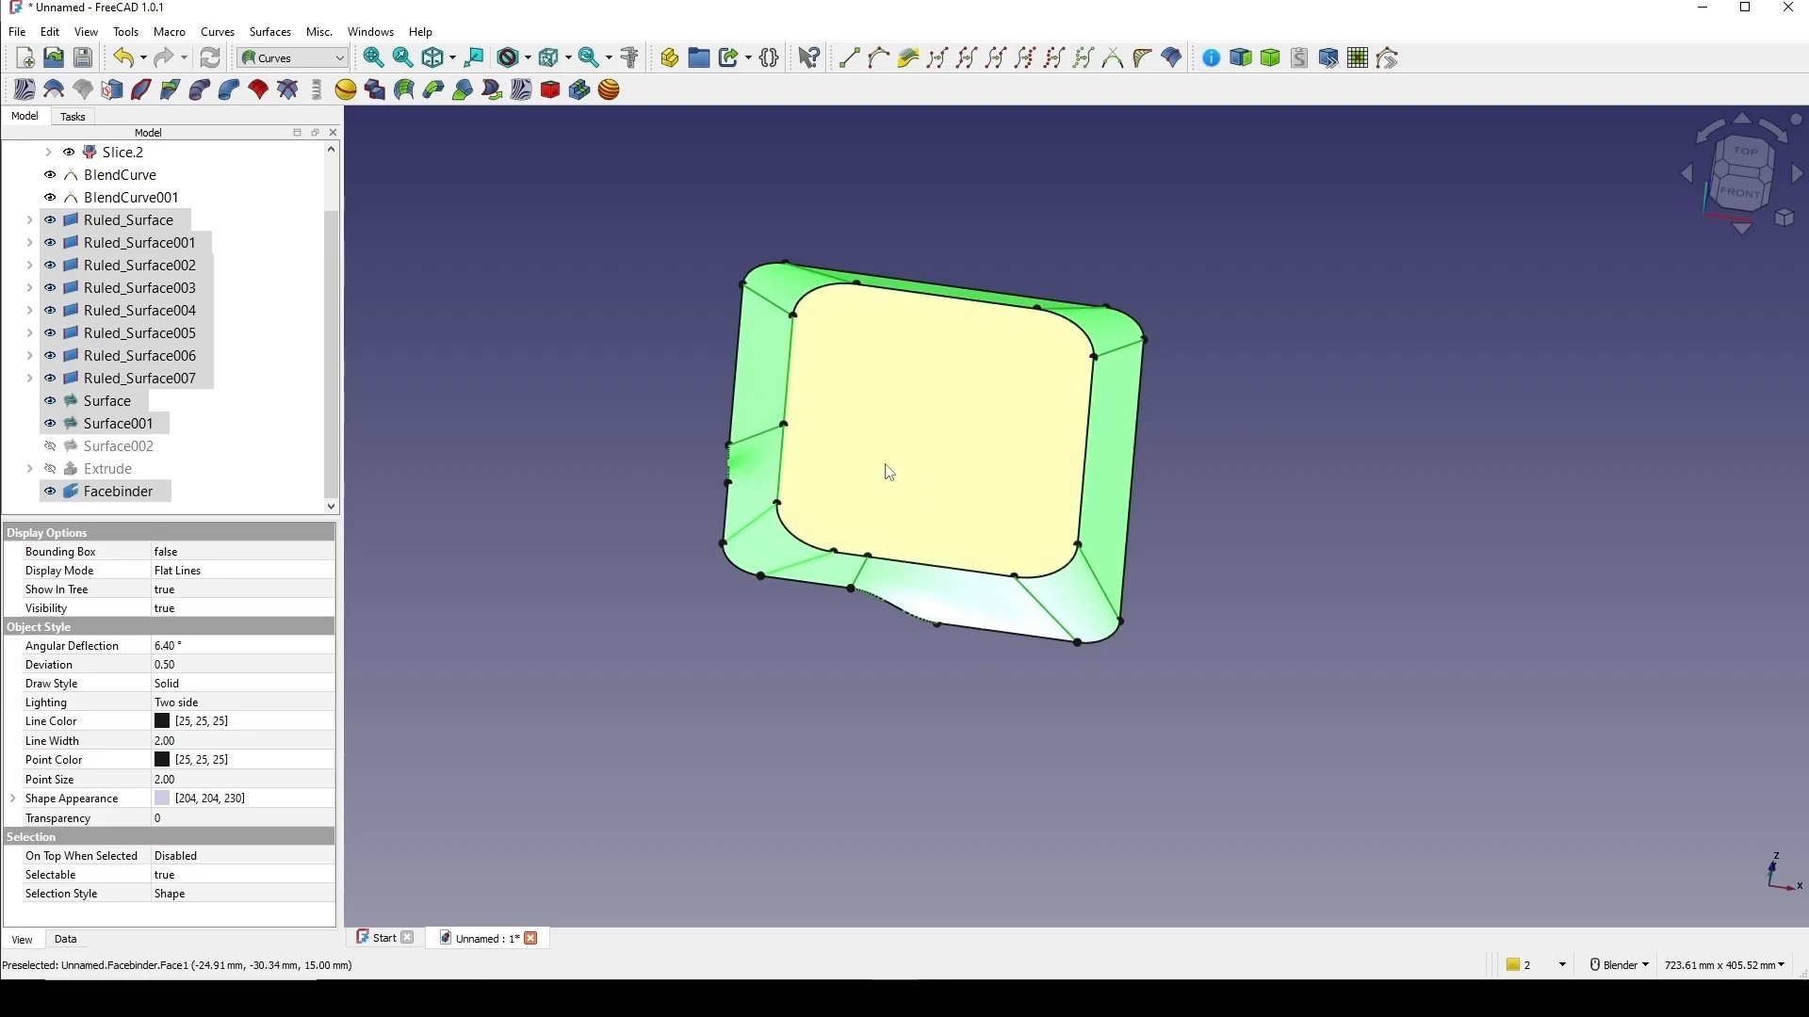
Build a parametric solid from the selected ruled surfaces, filling surfaces and Facebinder.
left_click(1270, 59)
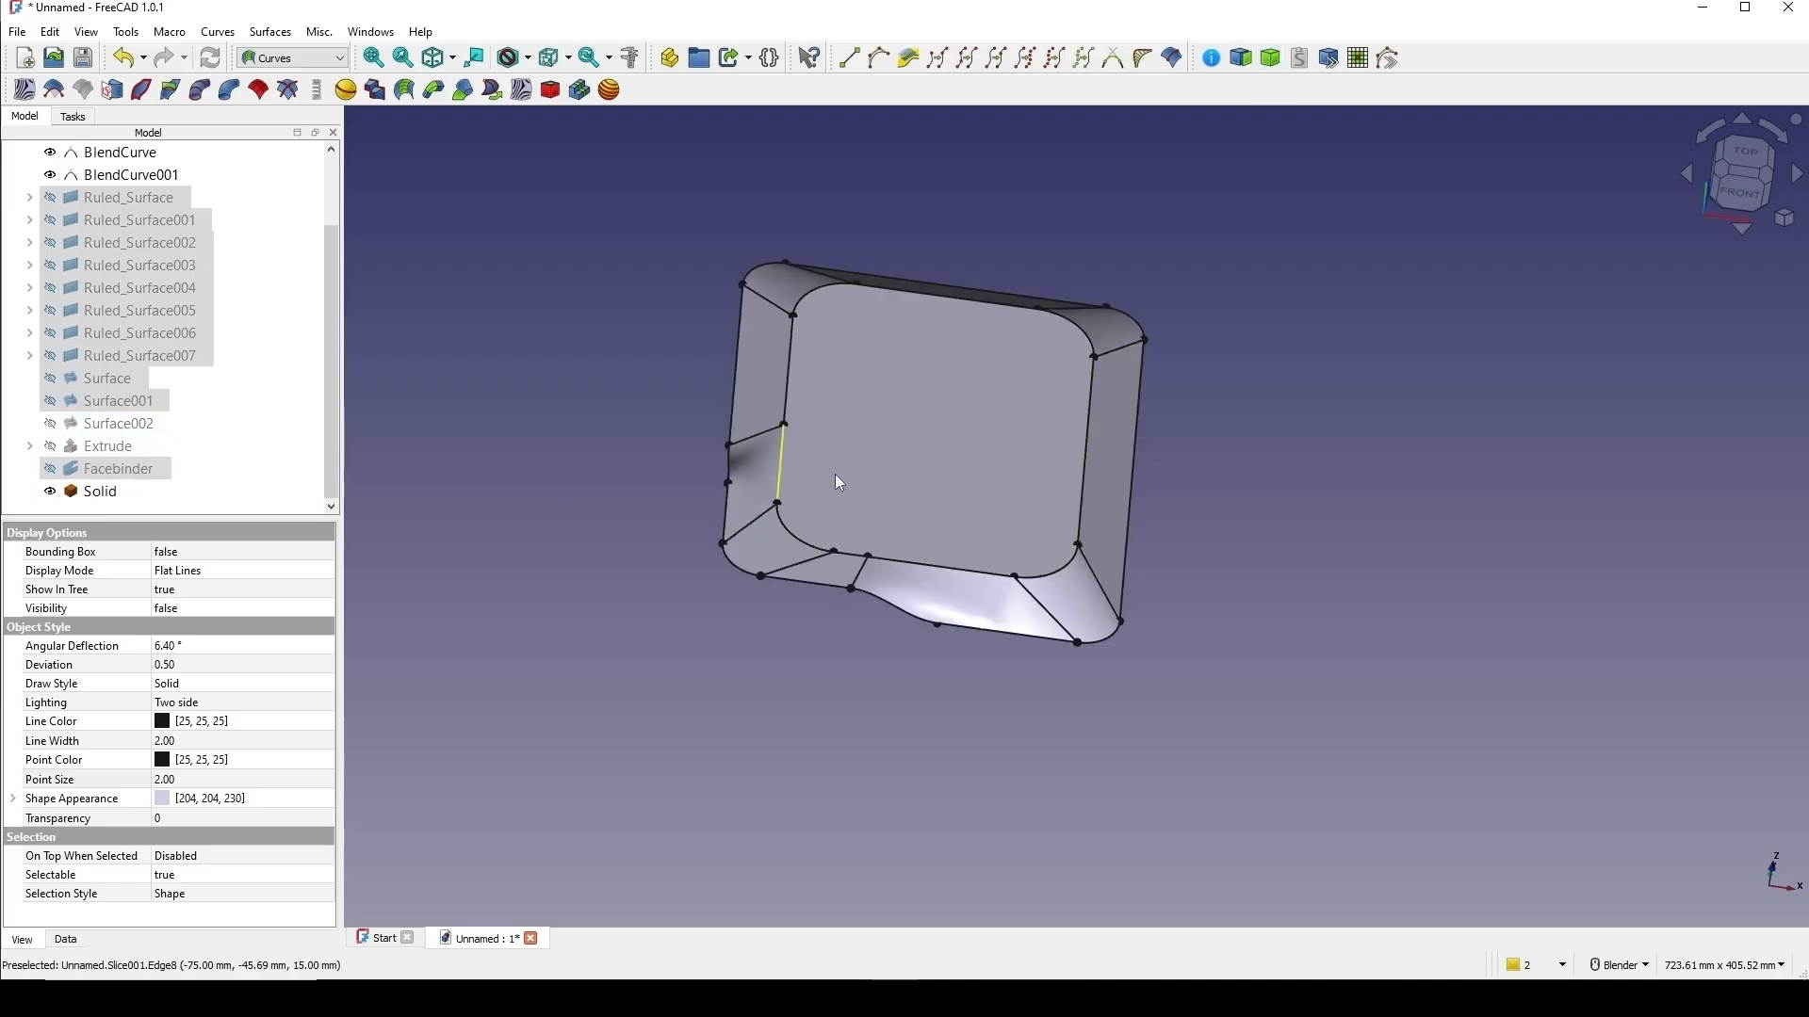
middle_click_drag(1195, 533, 1354, 518)
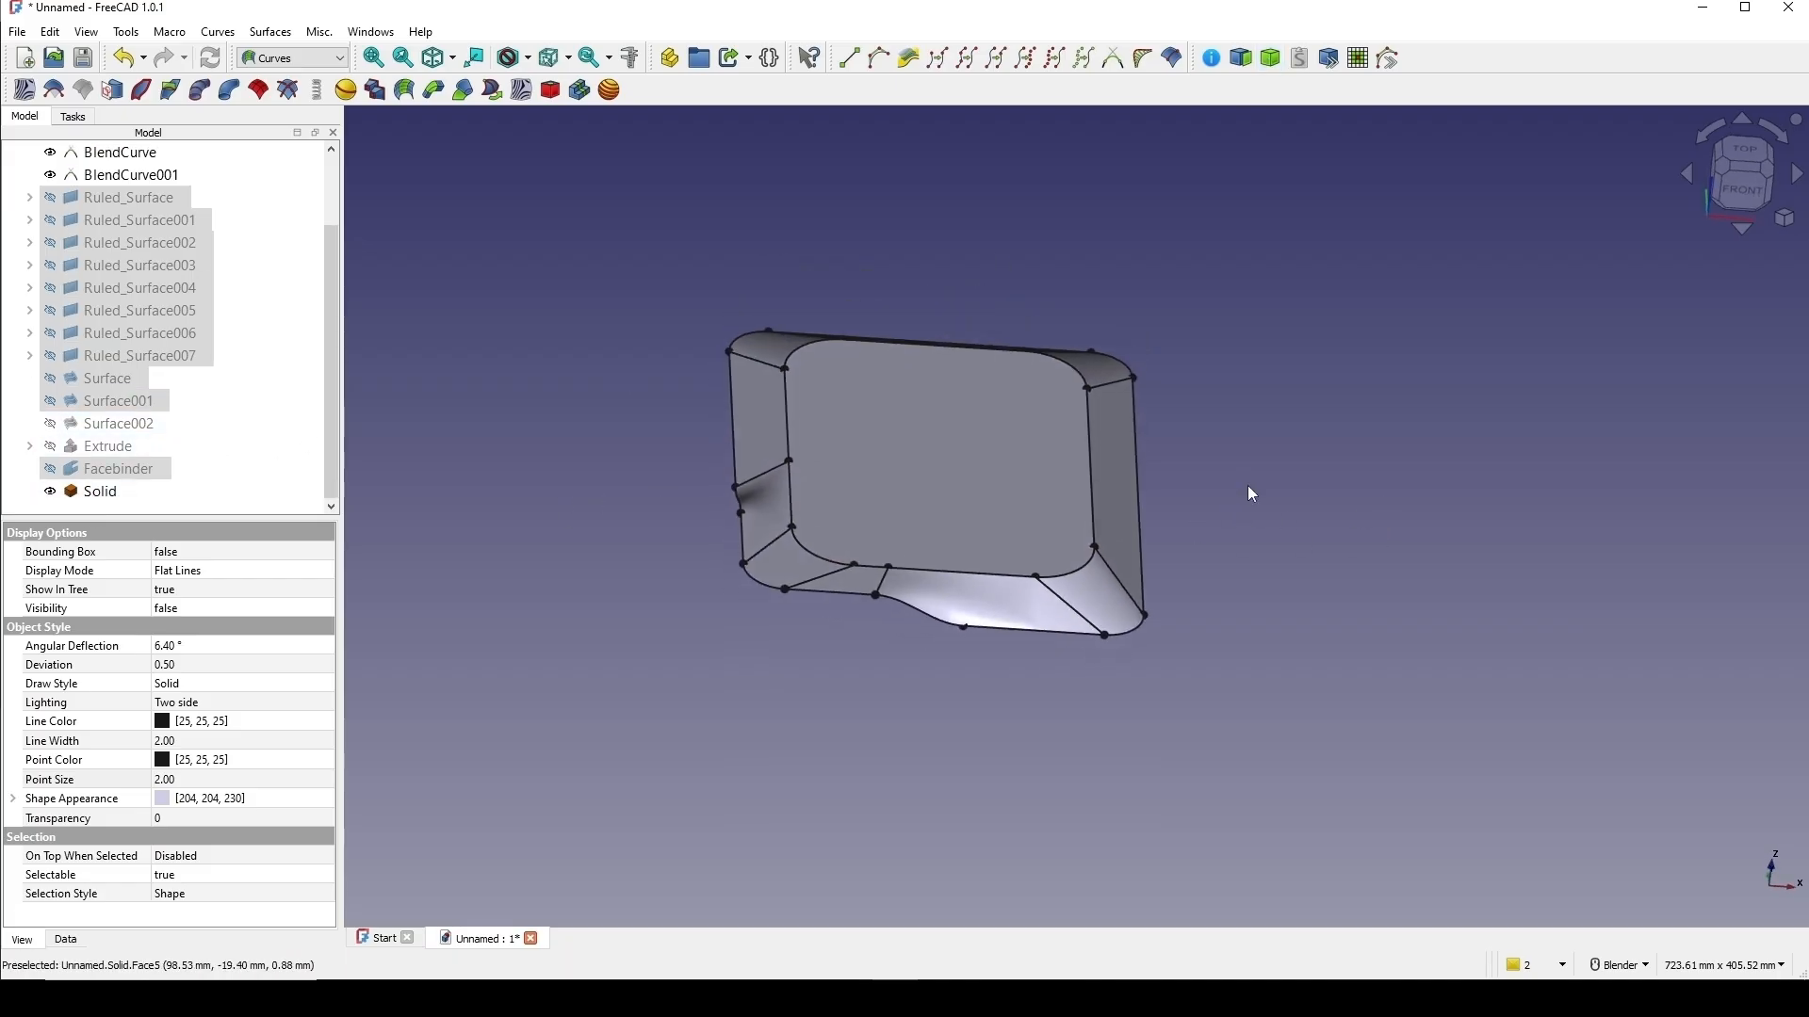
Hide Slice.0, Slice.2, BlendCurve and BlendCurve001.
scroll(203, 425, "up", 2)
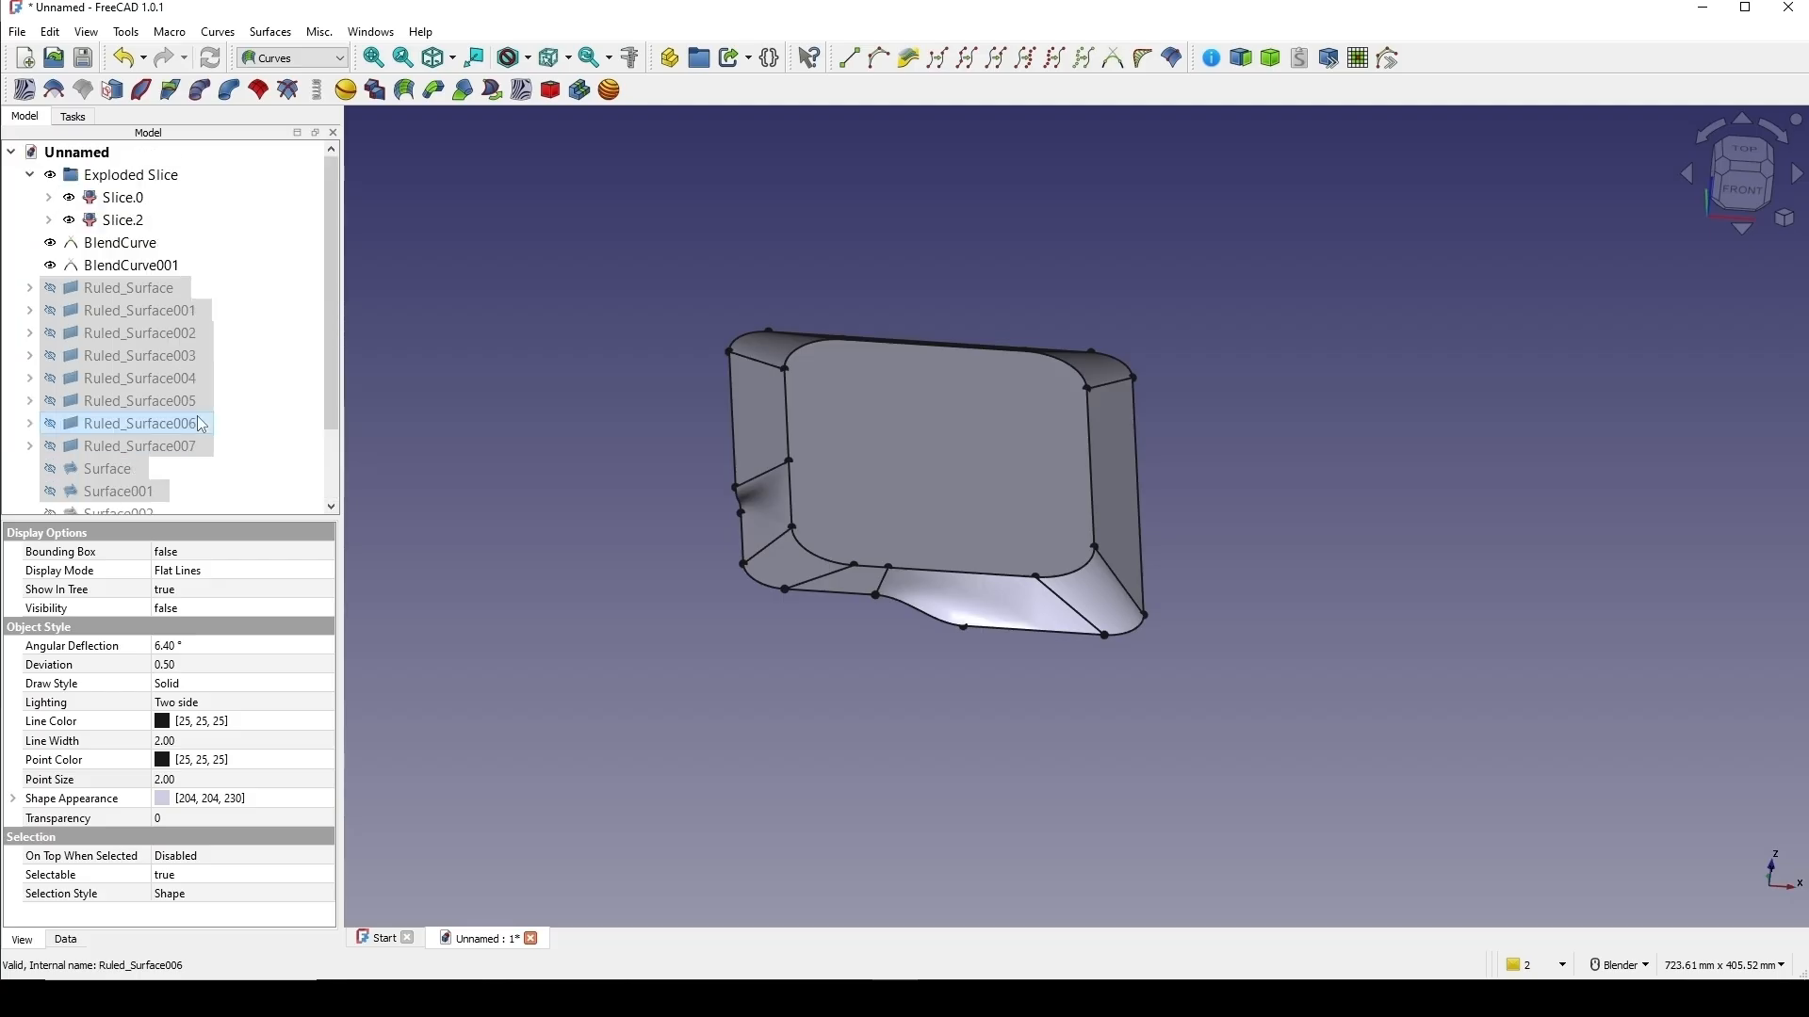
left_click(109, 268)
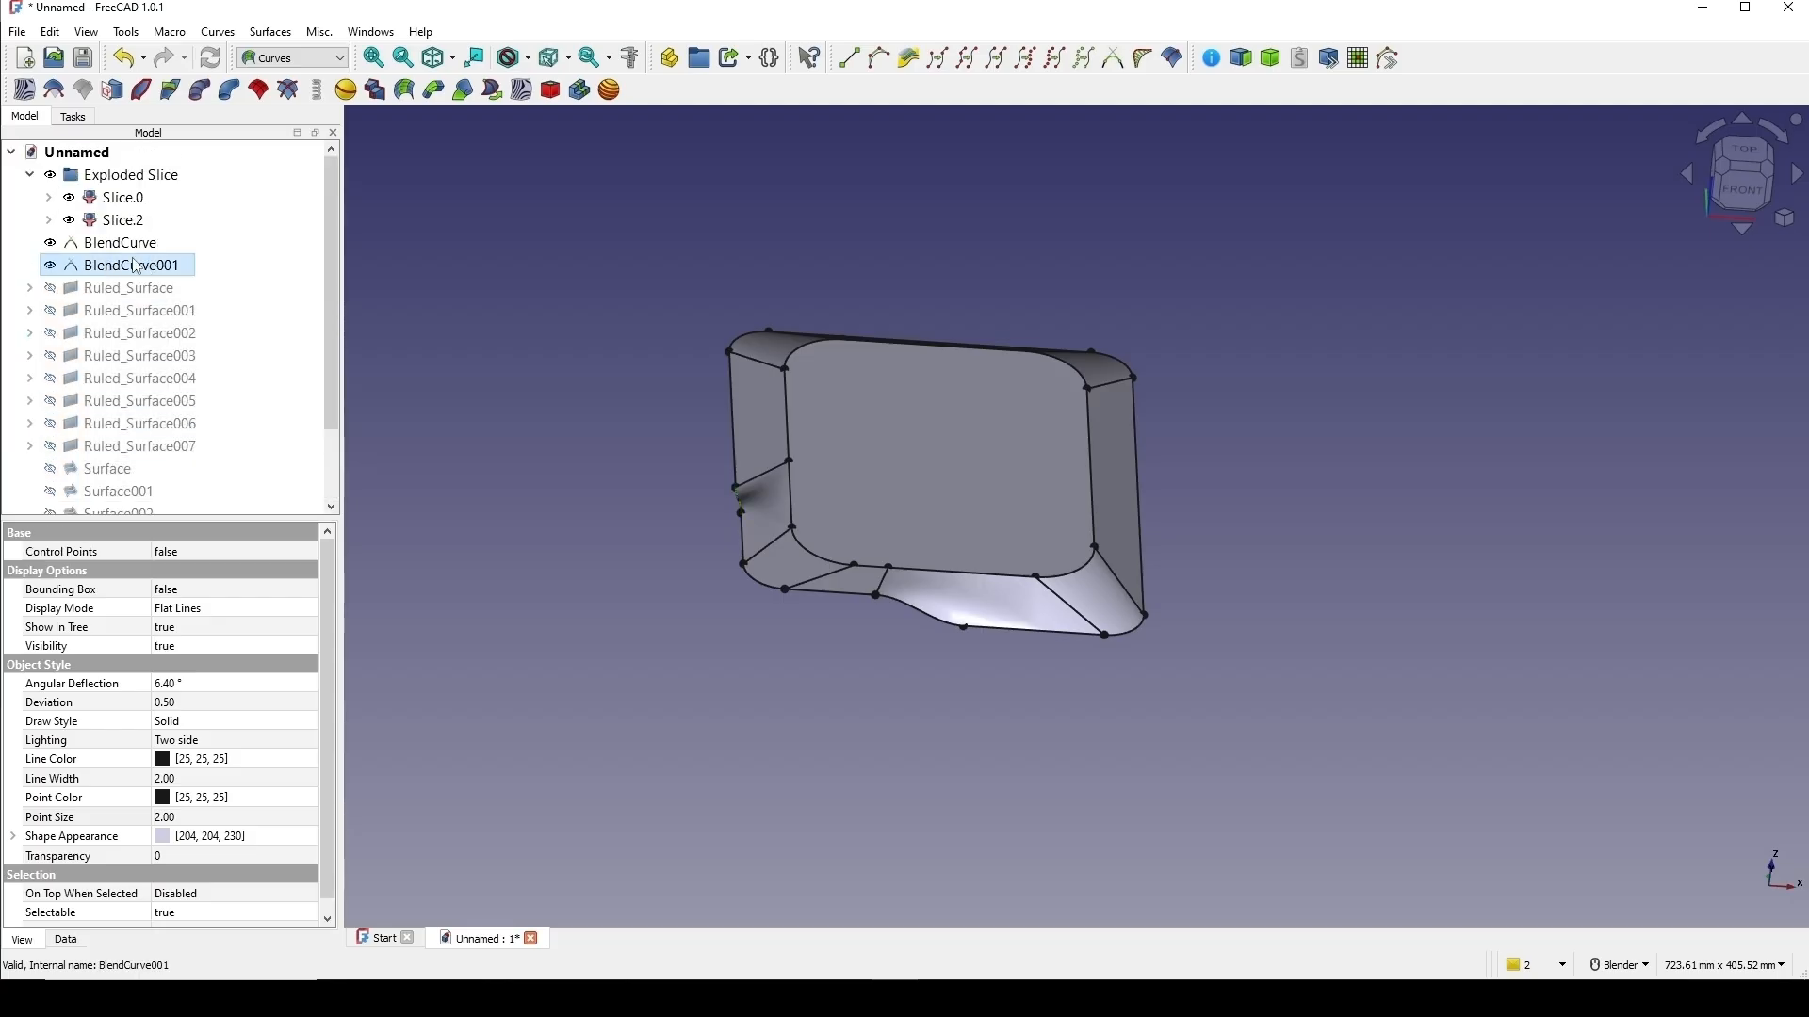
left_click(133, 200, "shift")
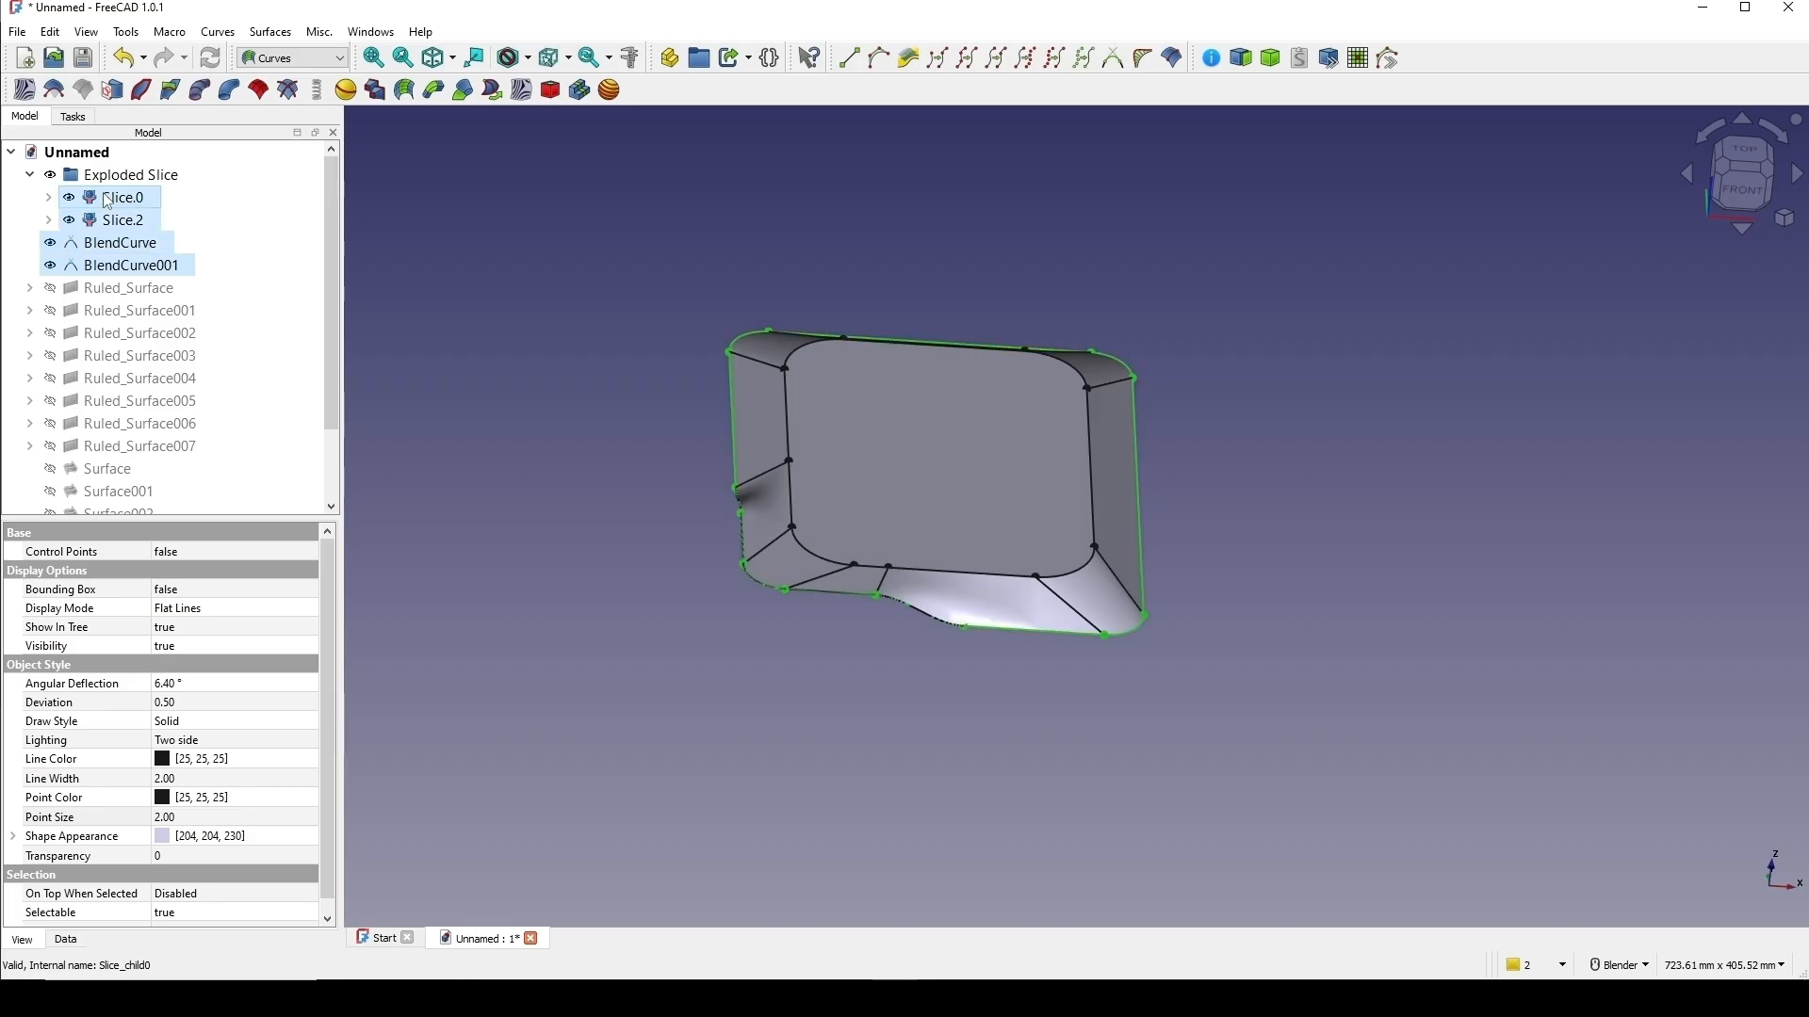
key("space")
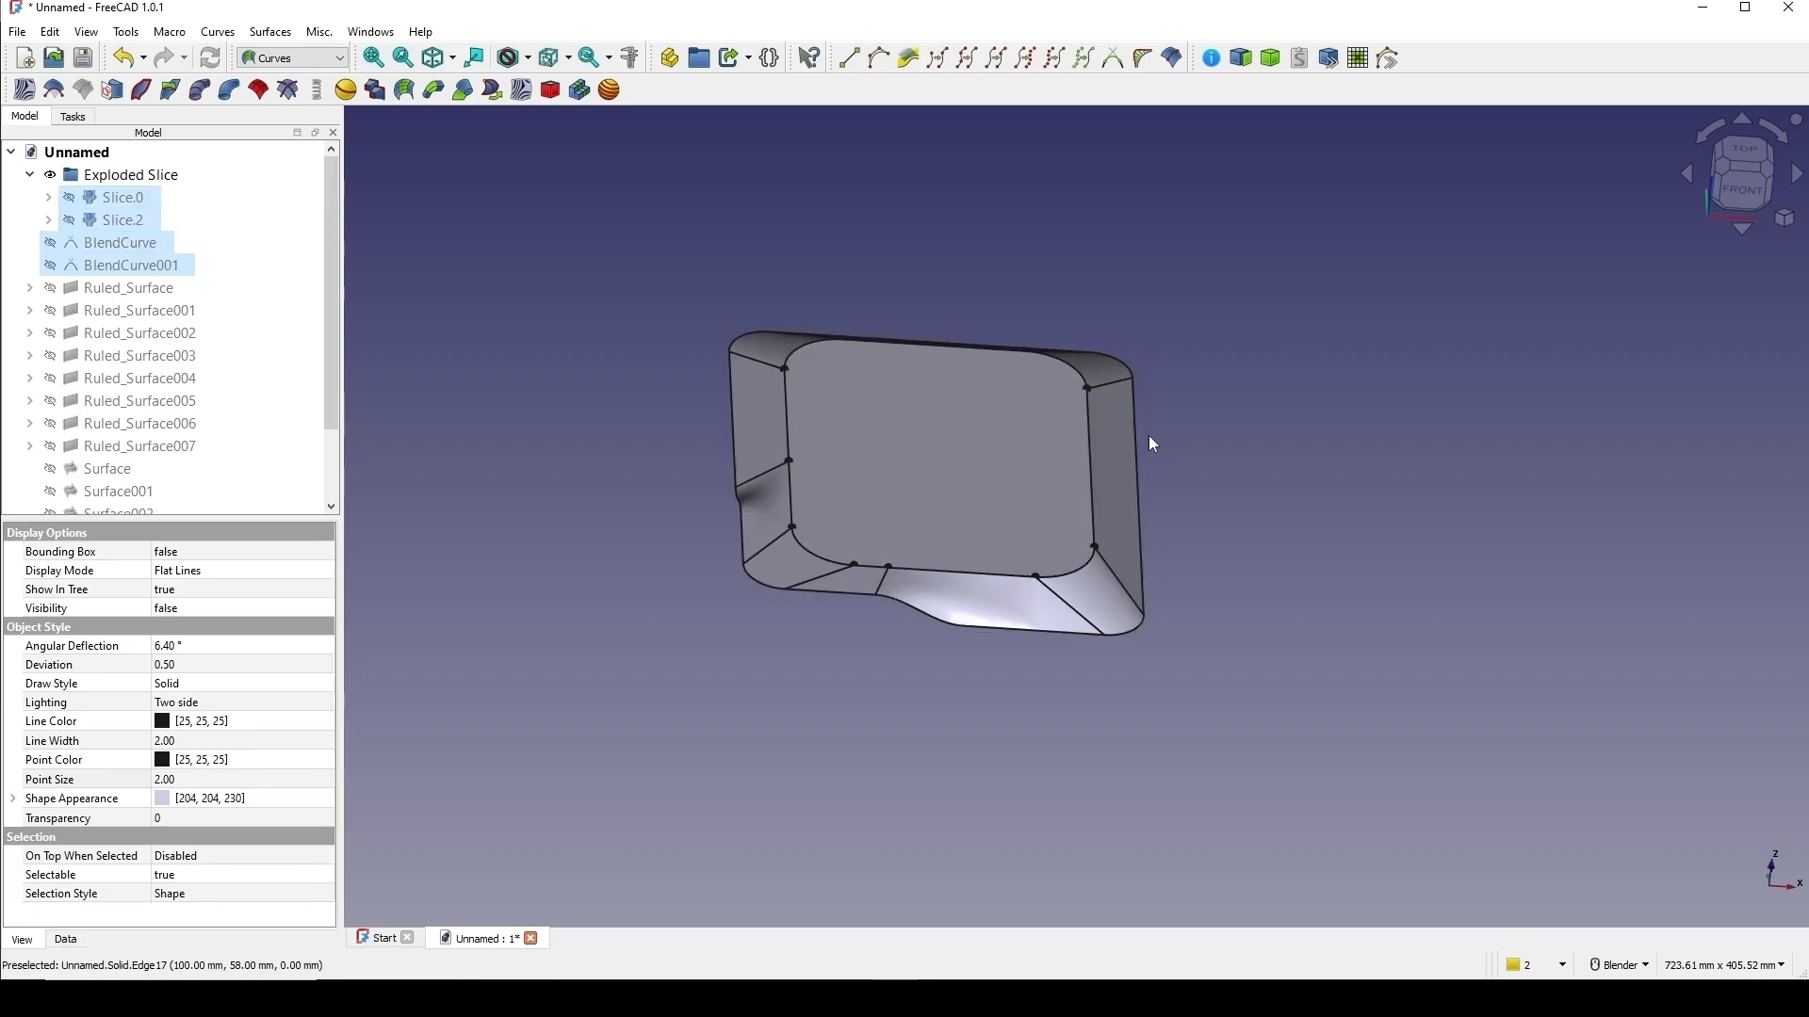
Hide Slice001, nested under Ruled_Surface, in the model tree.
scroll(128, 370, "down", 2)
scroll(143, 370, "up", 2)
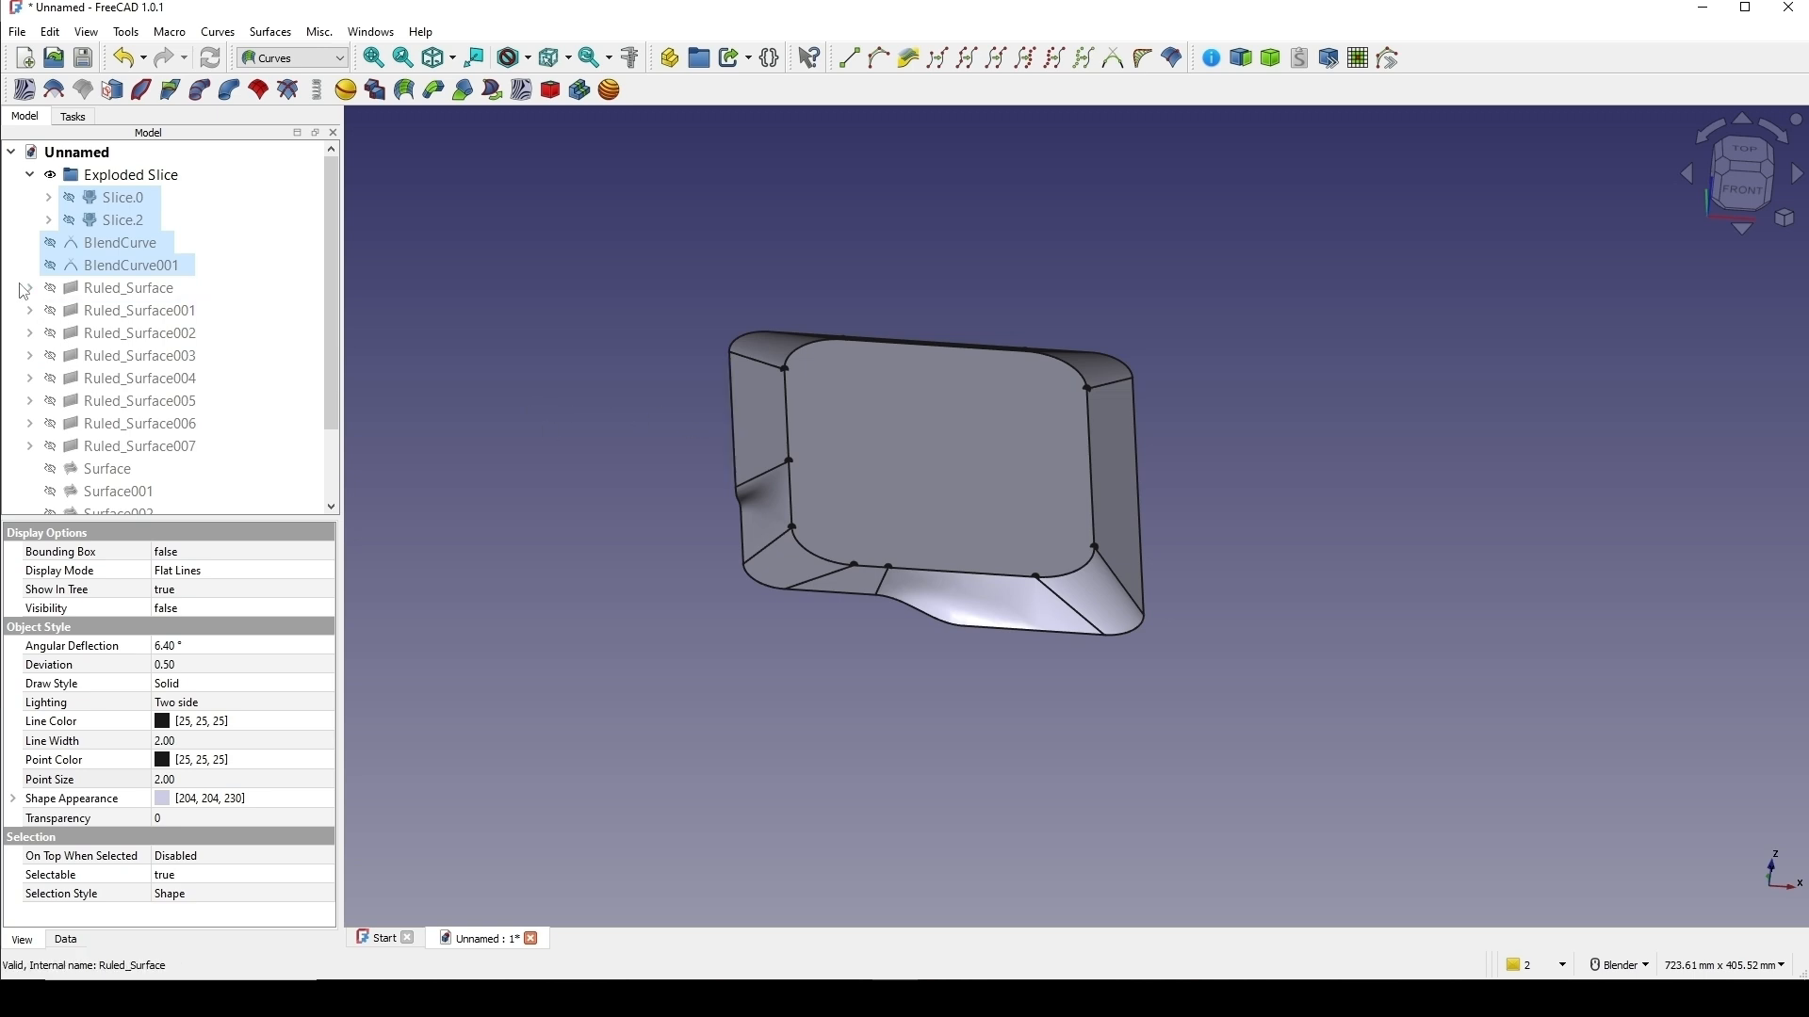
left_click(32, 289)
left_click(134, 315)
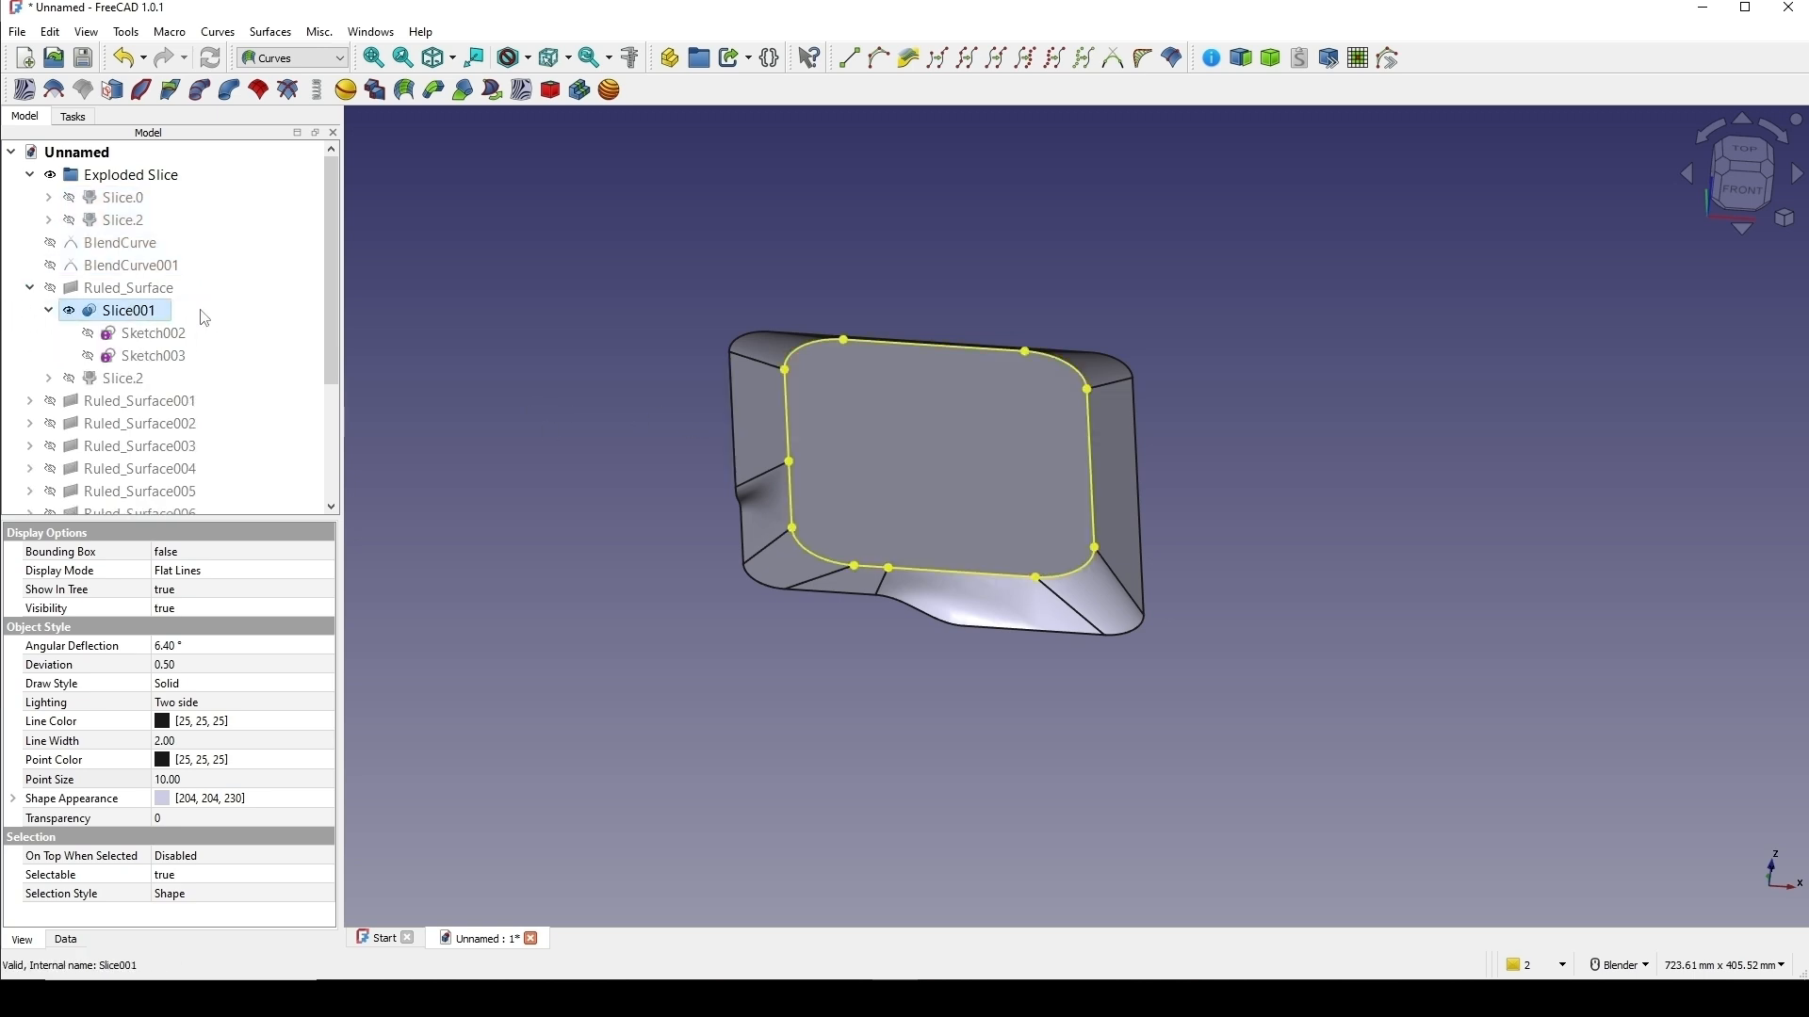
key("space")
middle_click_drag(1055, 432, 1063, 392)
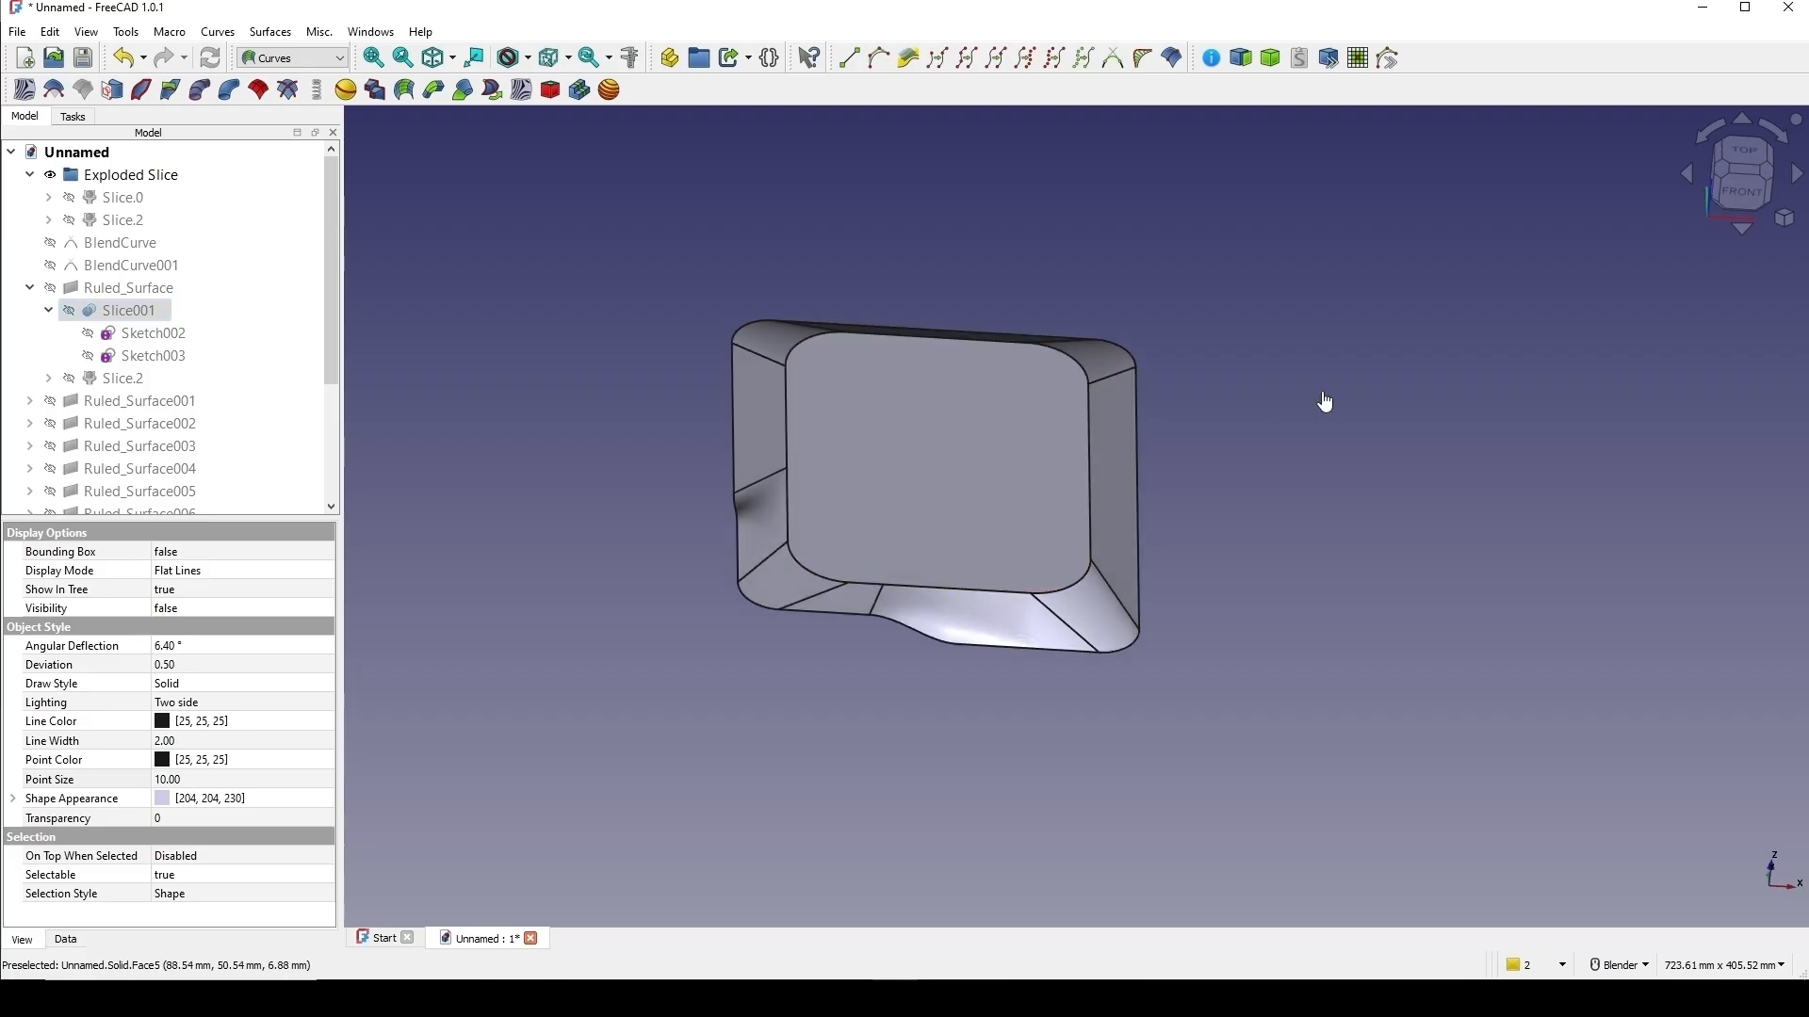
left_click(1325, 399)
middle_click_drag(1213, 469, 1120, 416, "shift")
Rename the Solid object as BaseSurf.
scroll(141, 376, "down", 3)
left_click(100, 491)
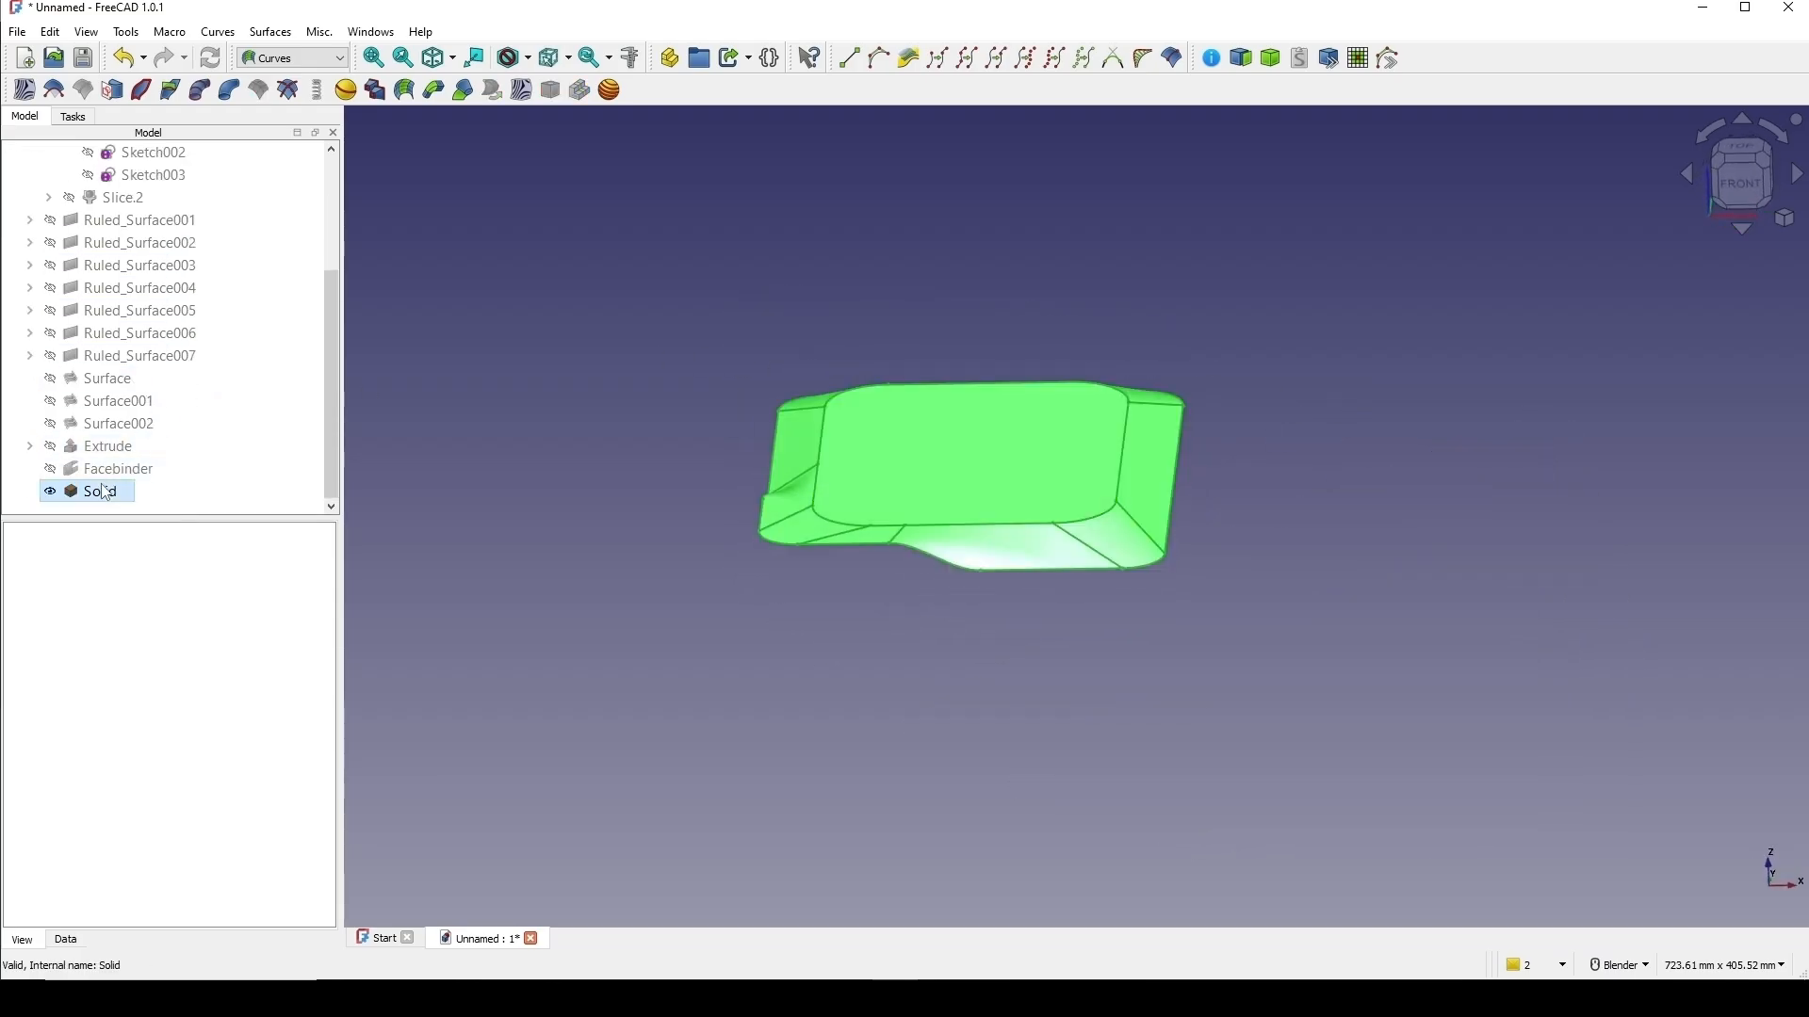
right_click(98, 494)
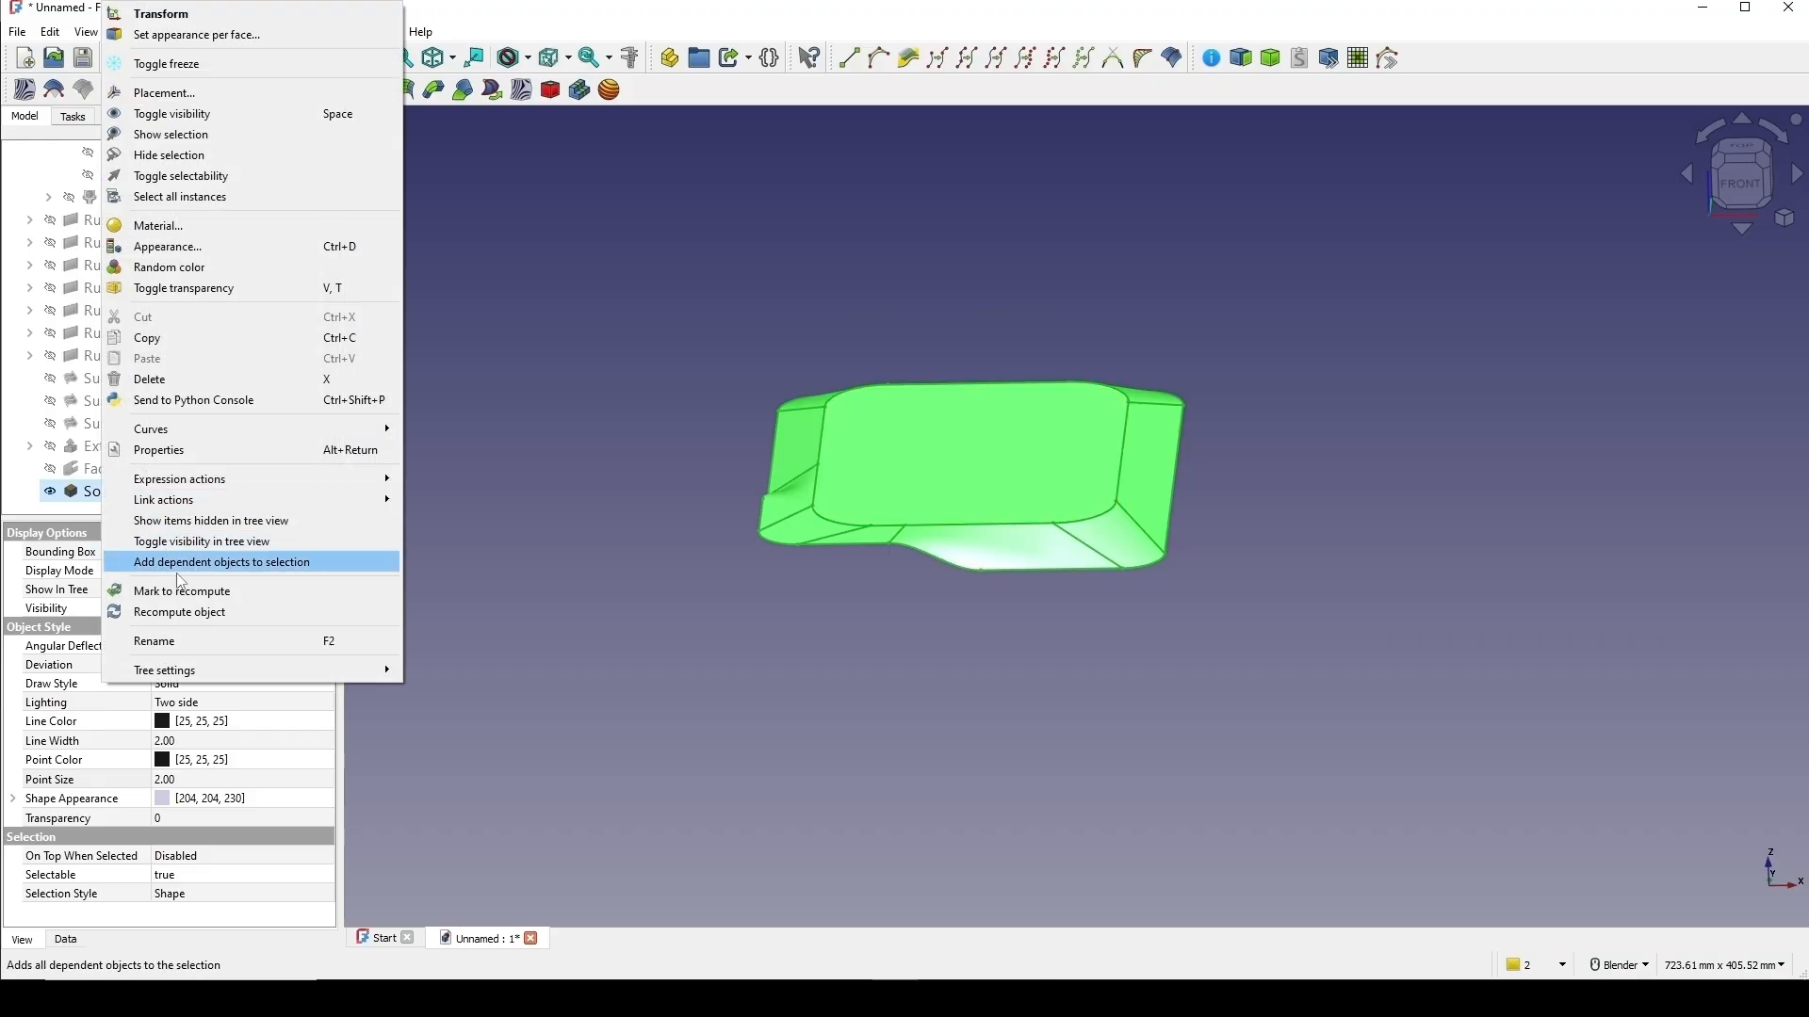
left_click(155, 641)
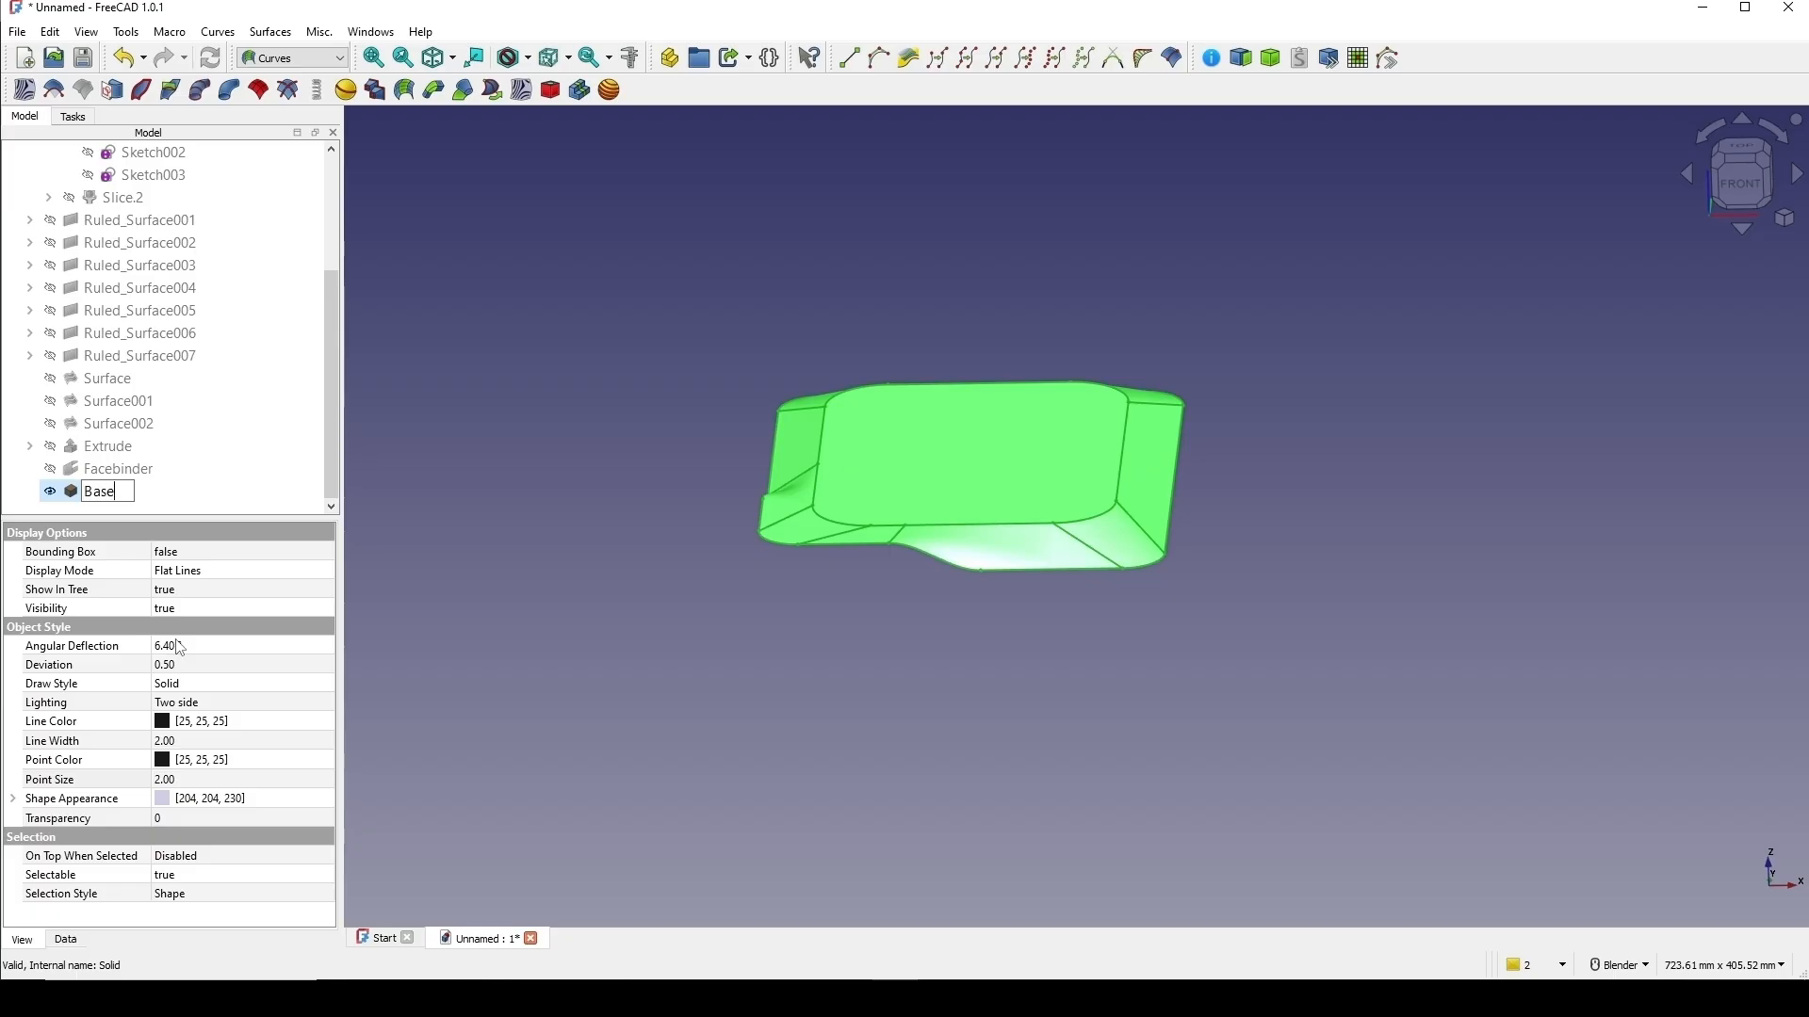
key("Return")
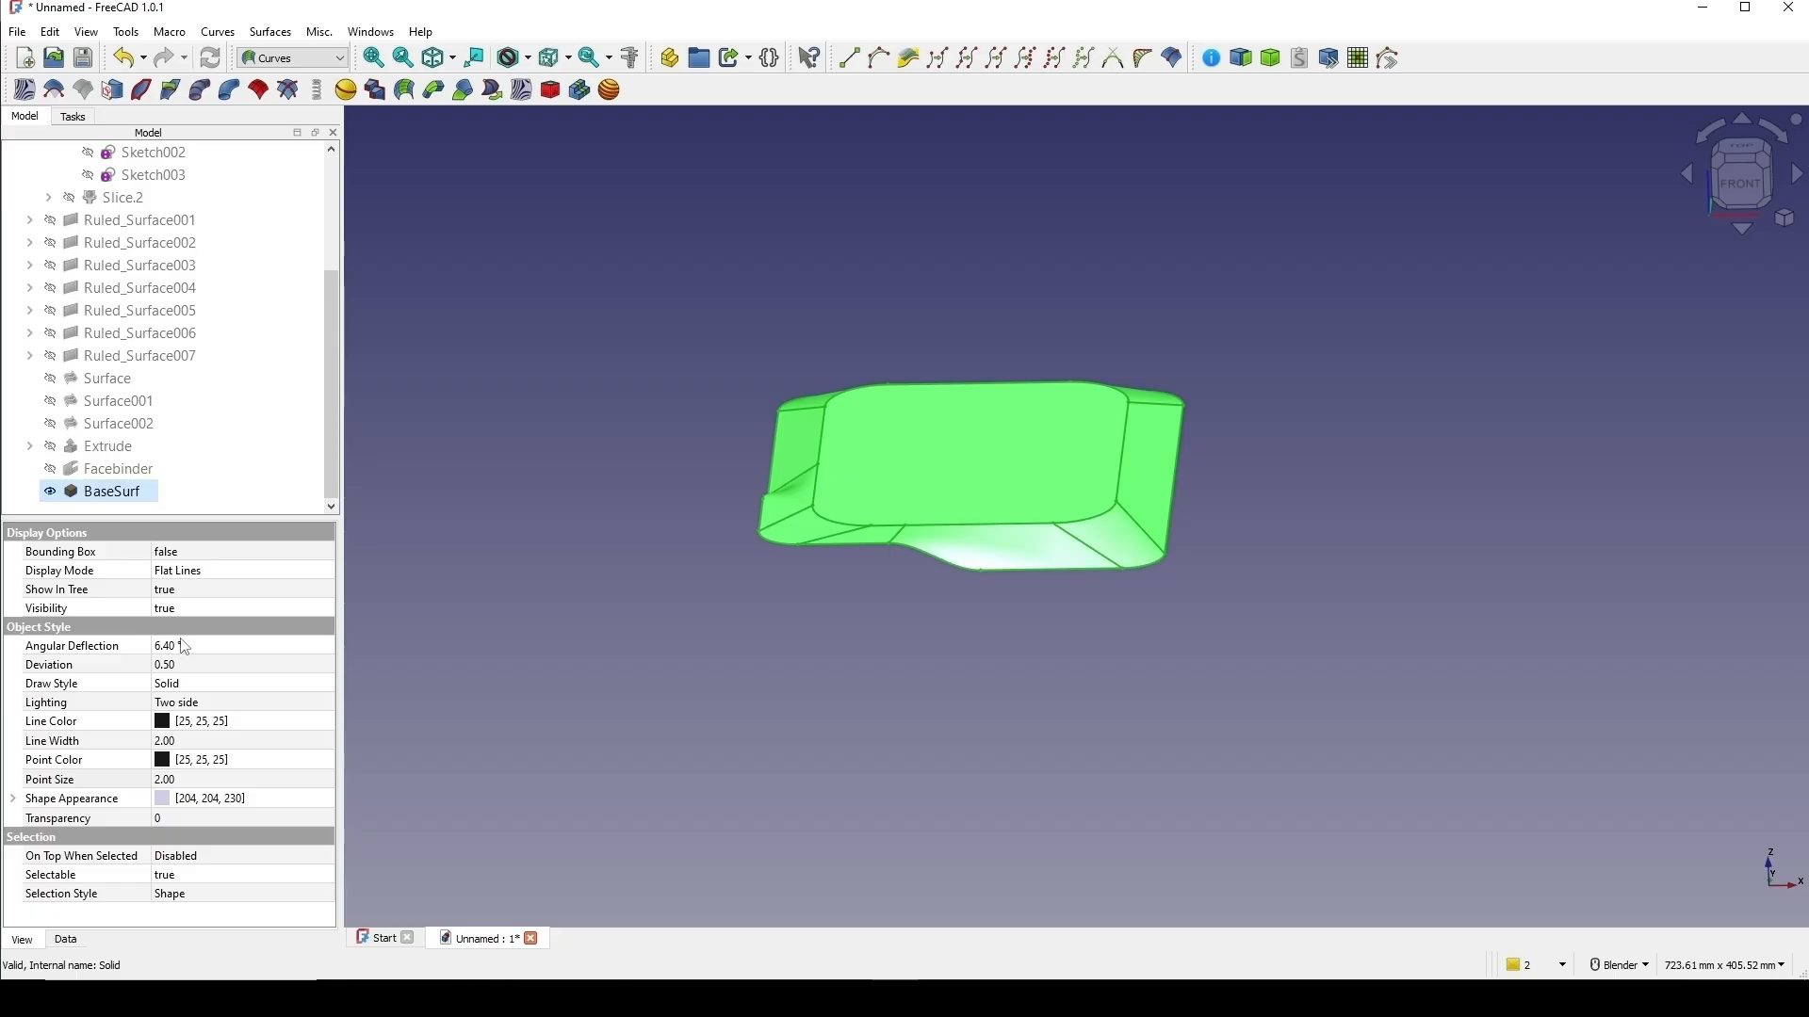
Switch to the Part workbench and extrude BaseSurf 4 mm along the custom Z direction with Create solid enabled.
scroll(1178, 590, "up", 2)
middle_click_drag(1179, 590, 1091, 746)
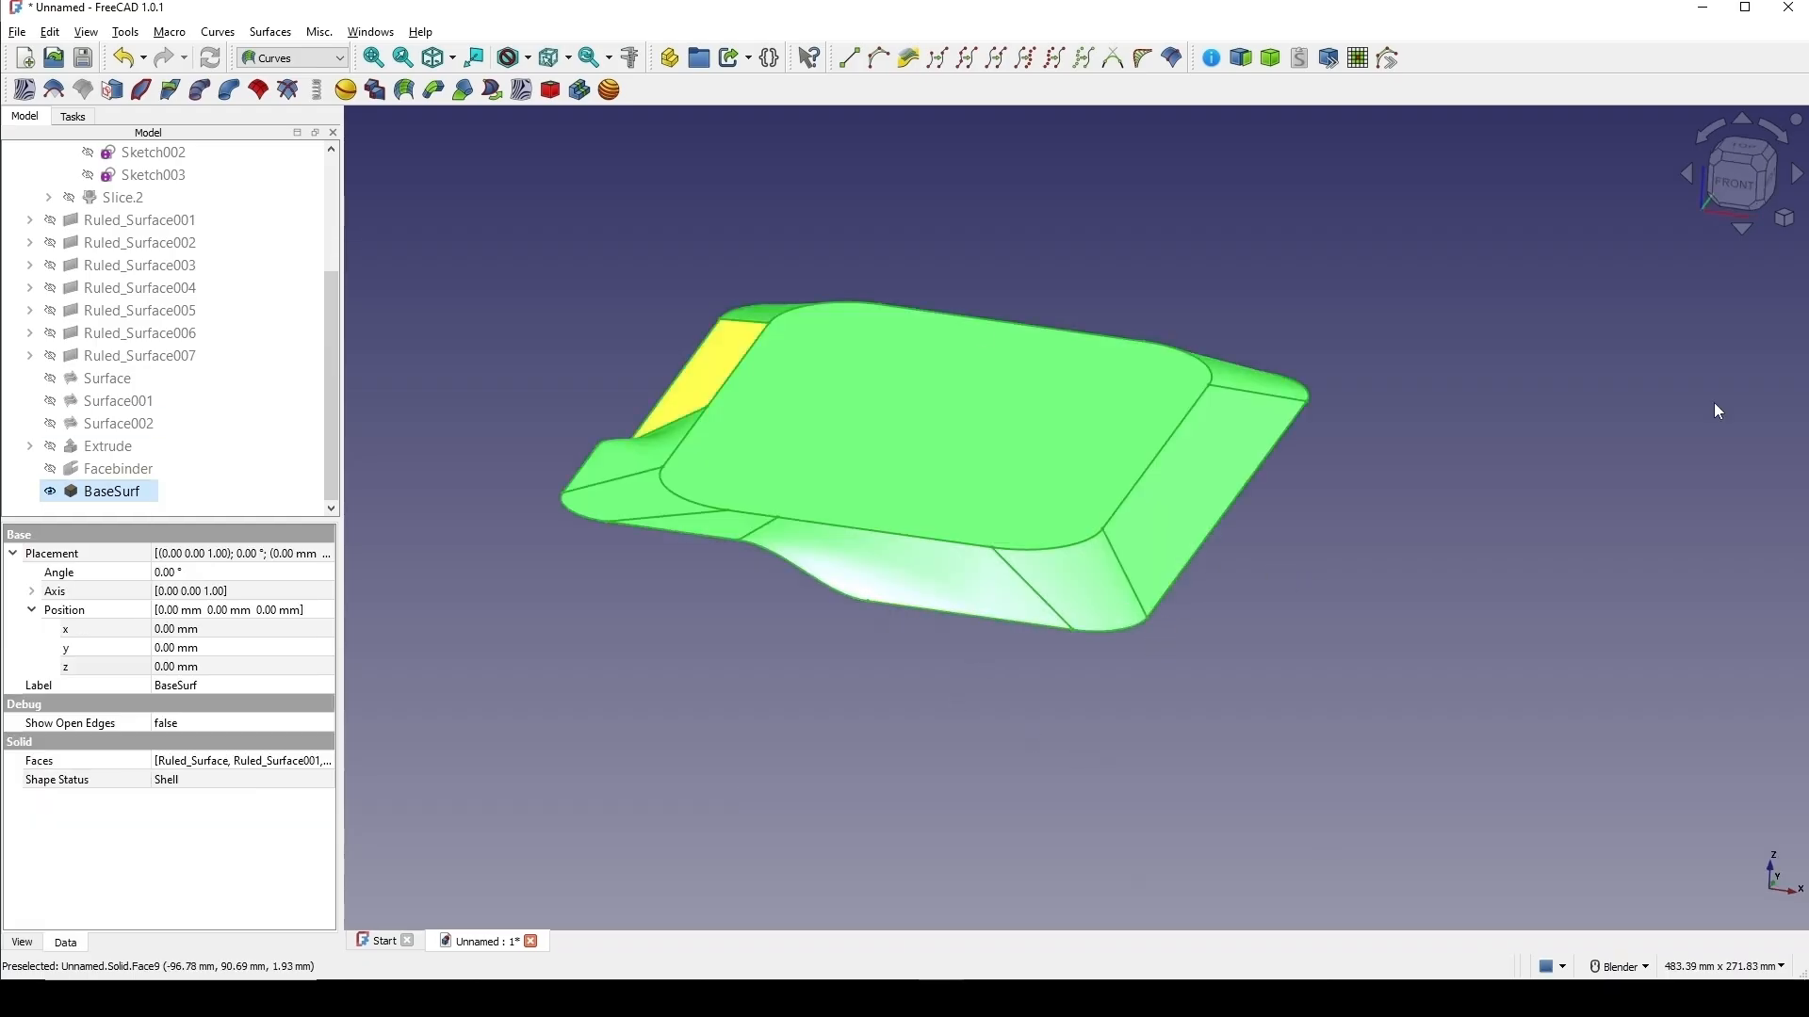
left_click(304, 58)
left_click(286, 91)
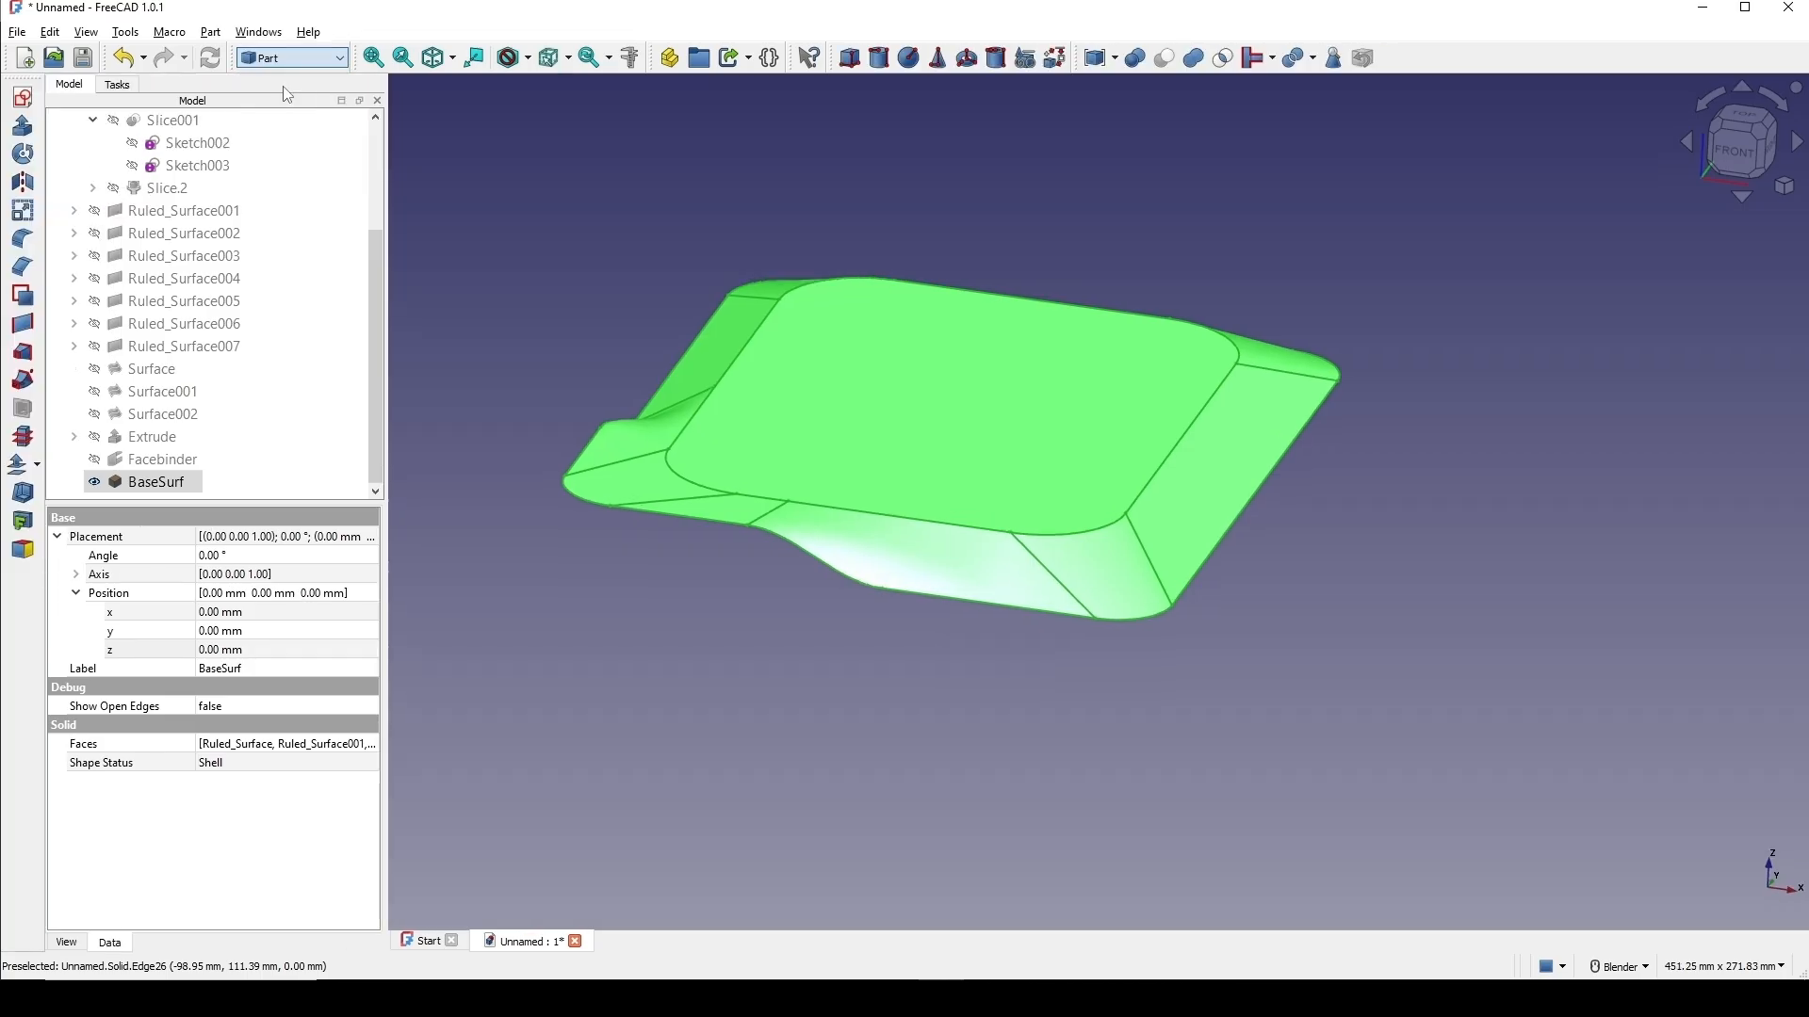
middle_click_drag(1221, 293, 1183, 314, "shift")
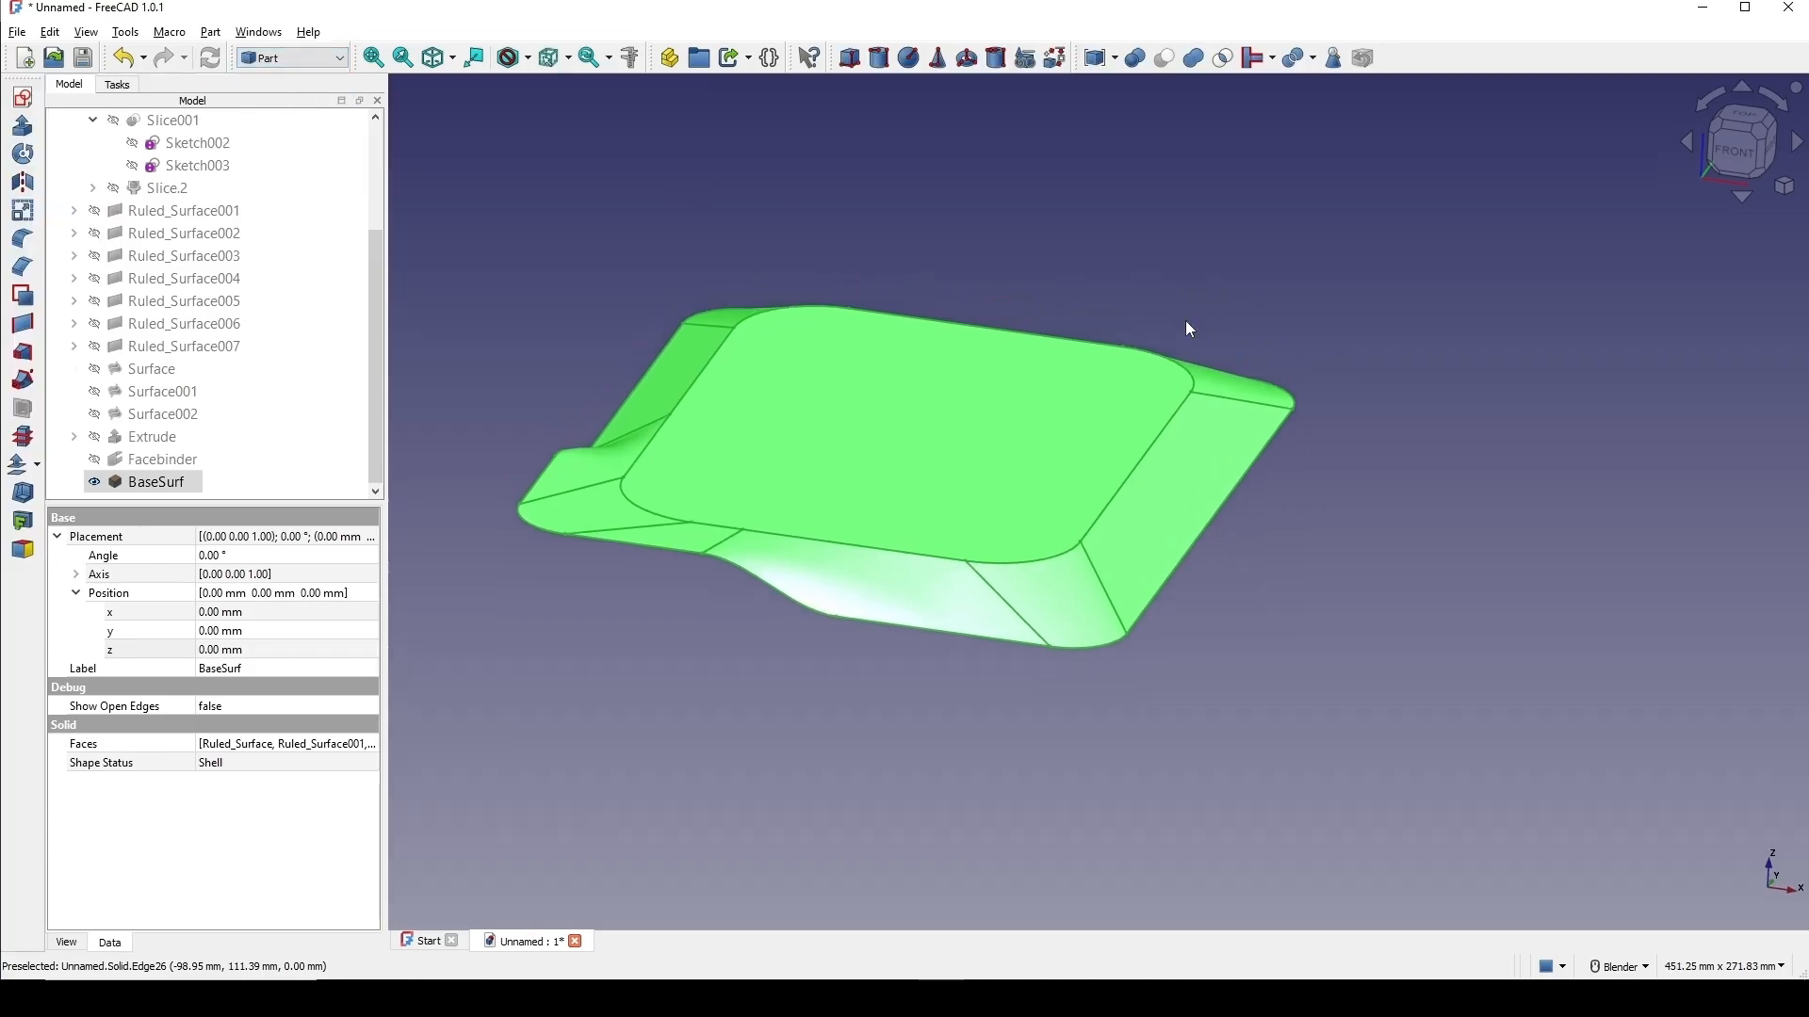
left_click(23, 127)
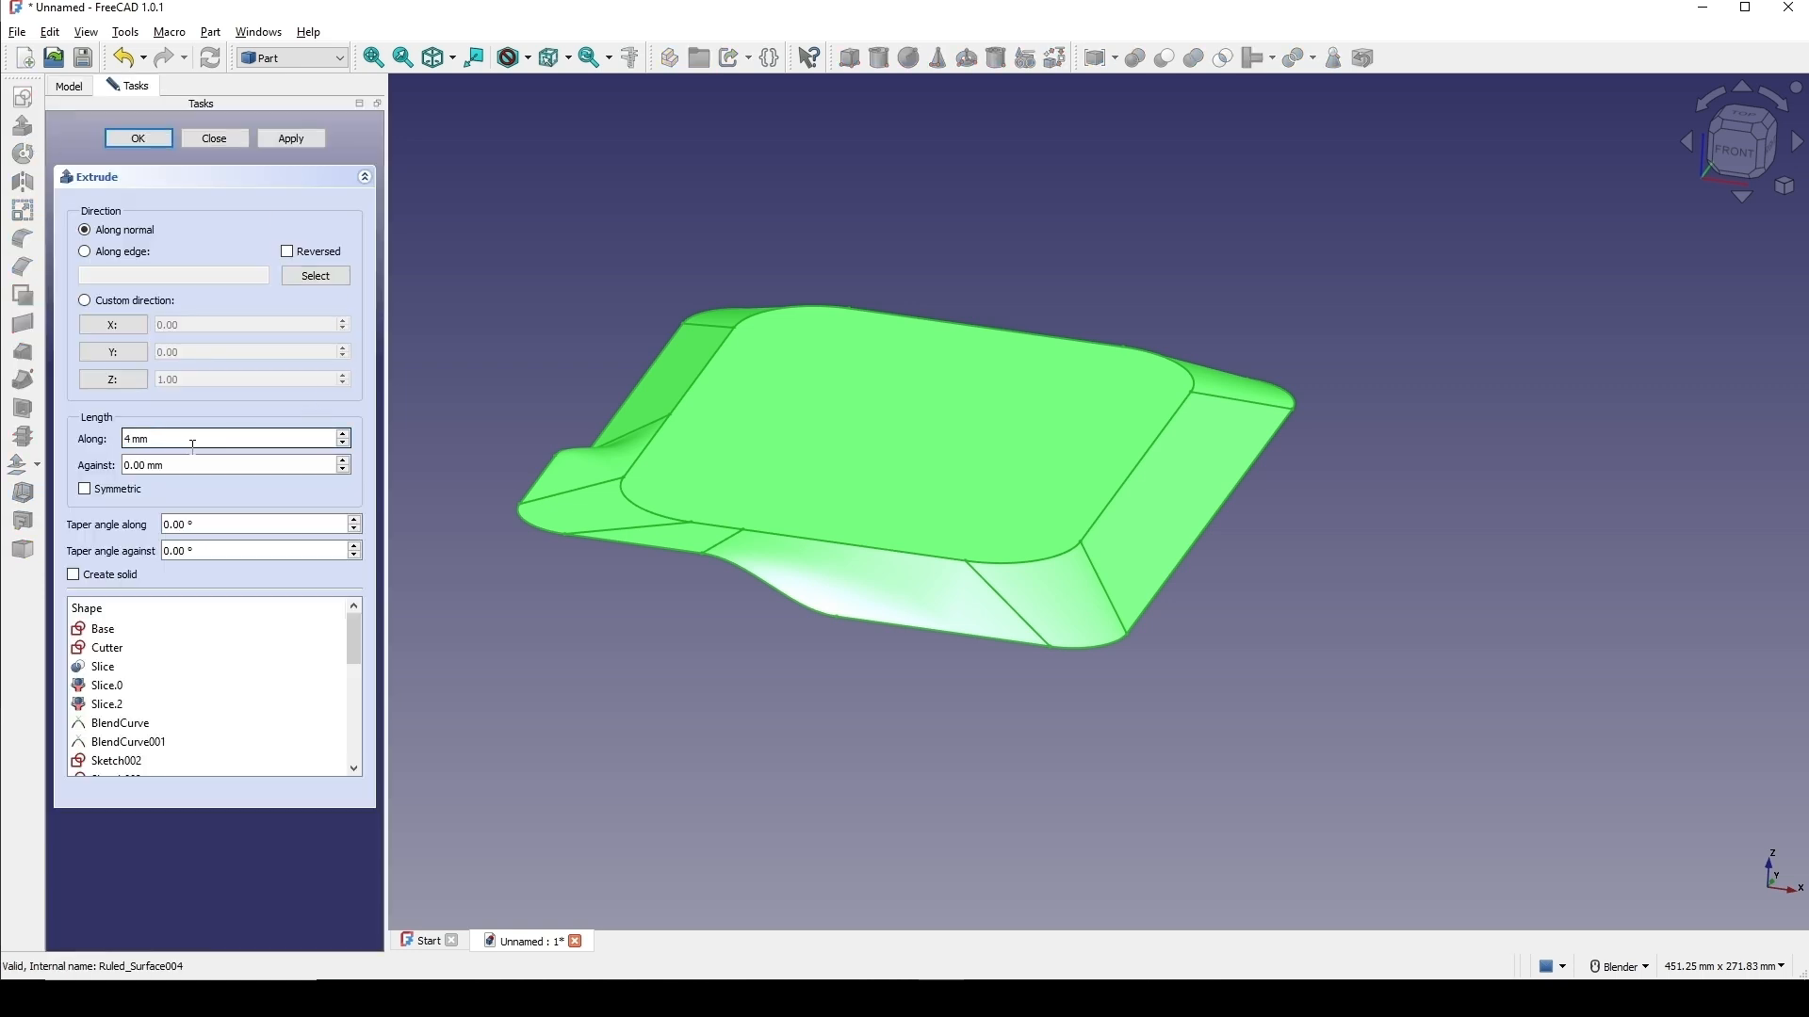
left_click(130, 387)
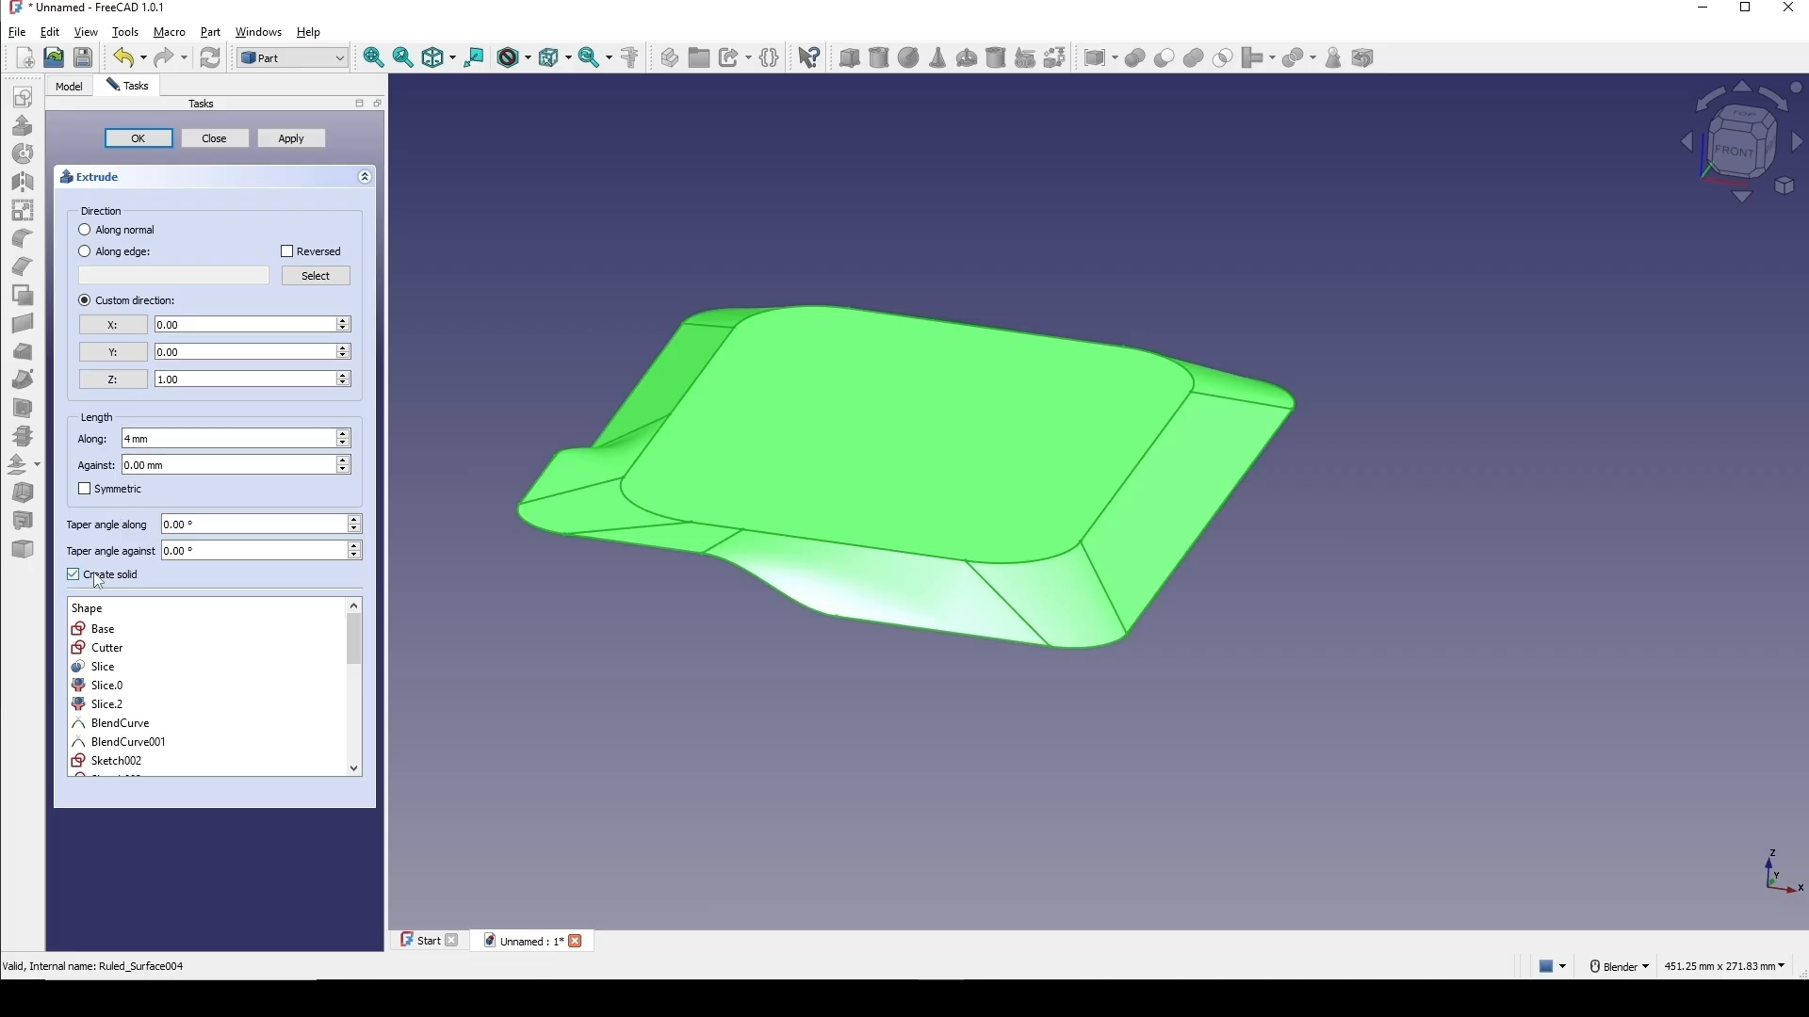
left_click(139, 138)
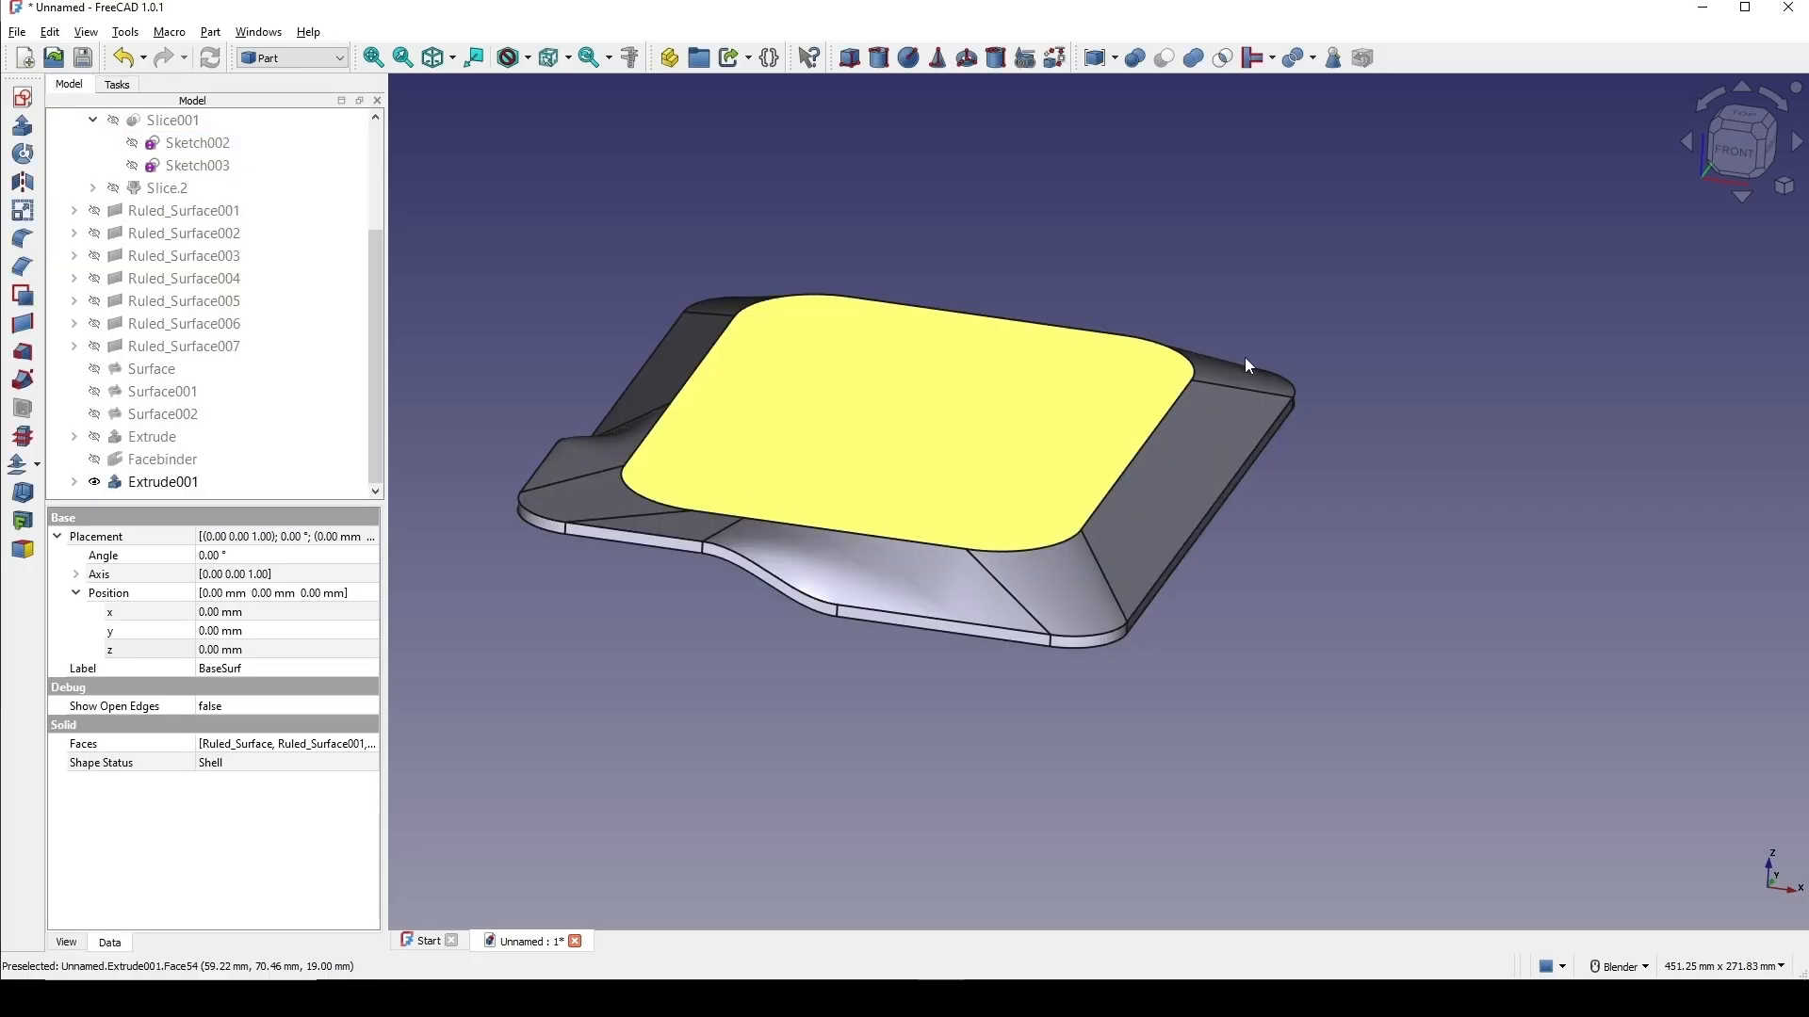
Set the display style to Wireframe and examine the inside of the extruded body near its curved front corner.
scroll(906, 563, "up", 2)
mouse_move(902, 556)
middle_mouse_down("shift")
mouse_move(940, 551)
mouse_move(892, 569)
mouse_move(892, 593)
mouse_move(900, 555)
mouse_move(853, 520)
middle_mouse_up("shift")
scroll(892, 594, "up", 2)
scroll(848, 518, "up", 1)
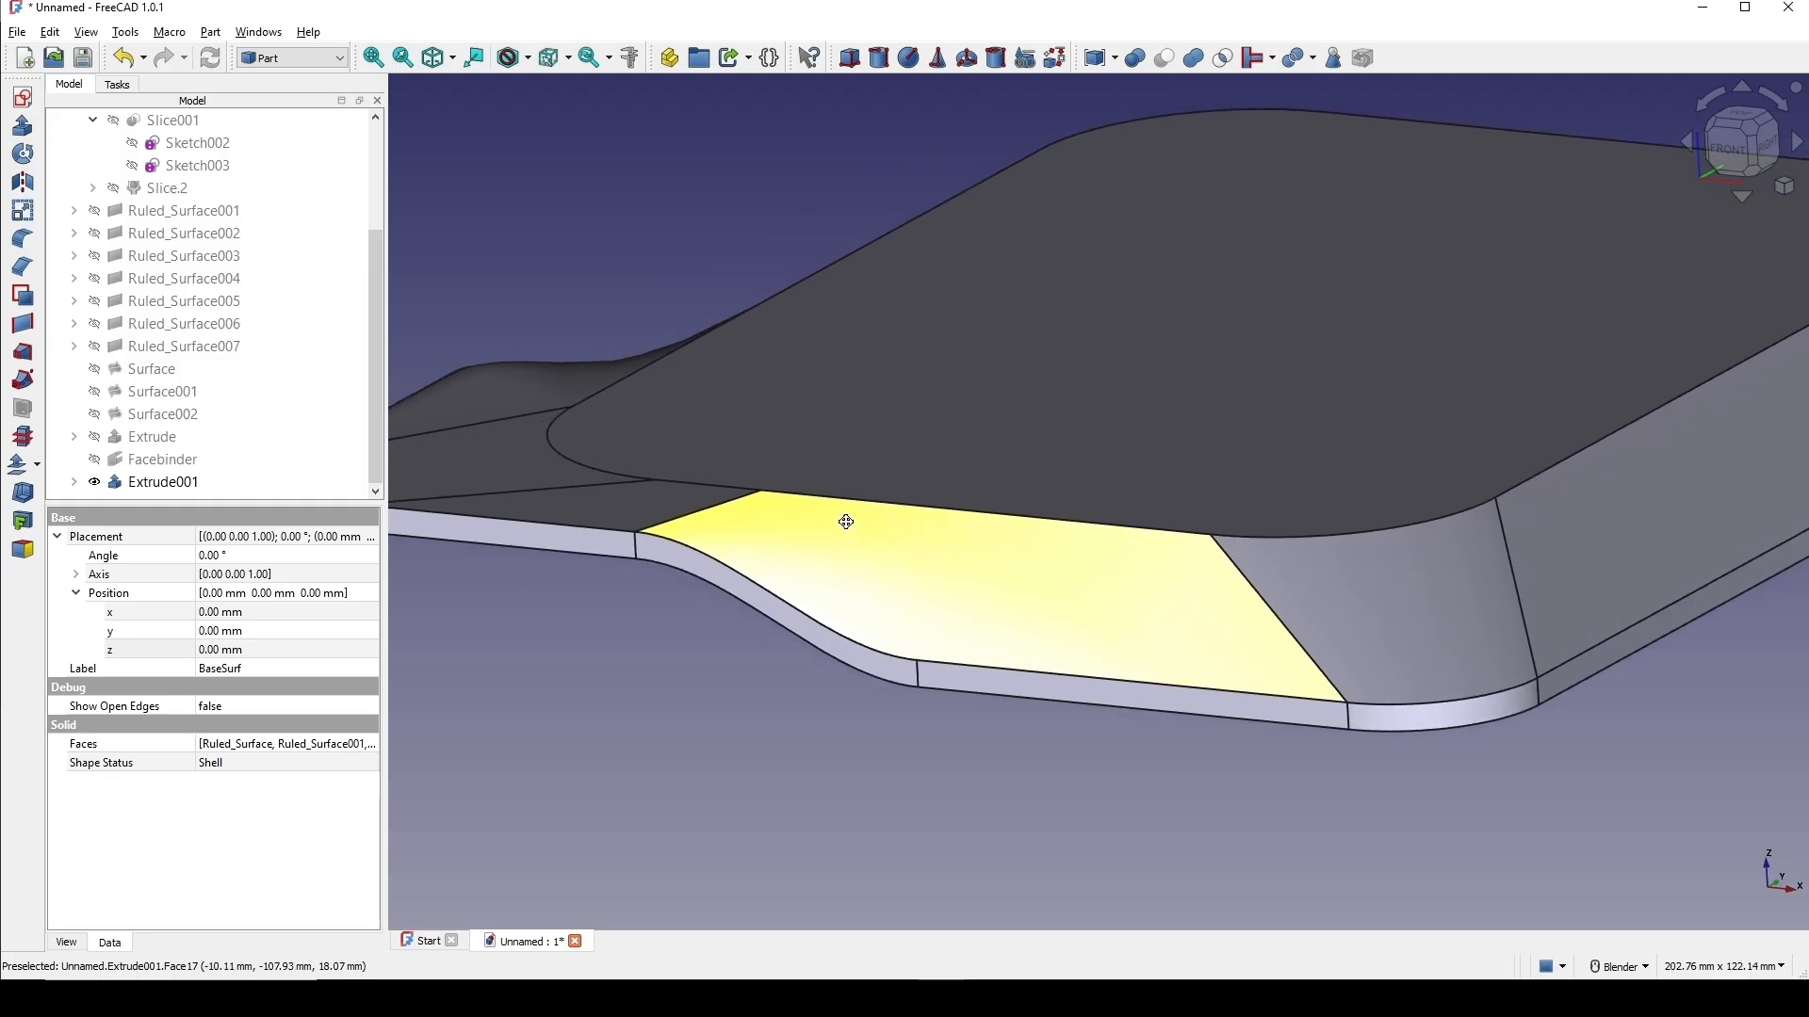
left_click(527, 58)
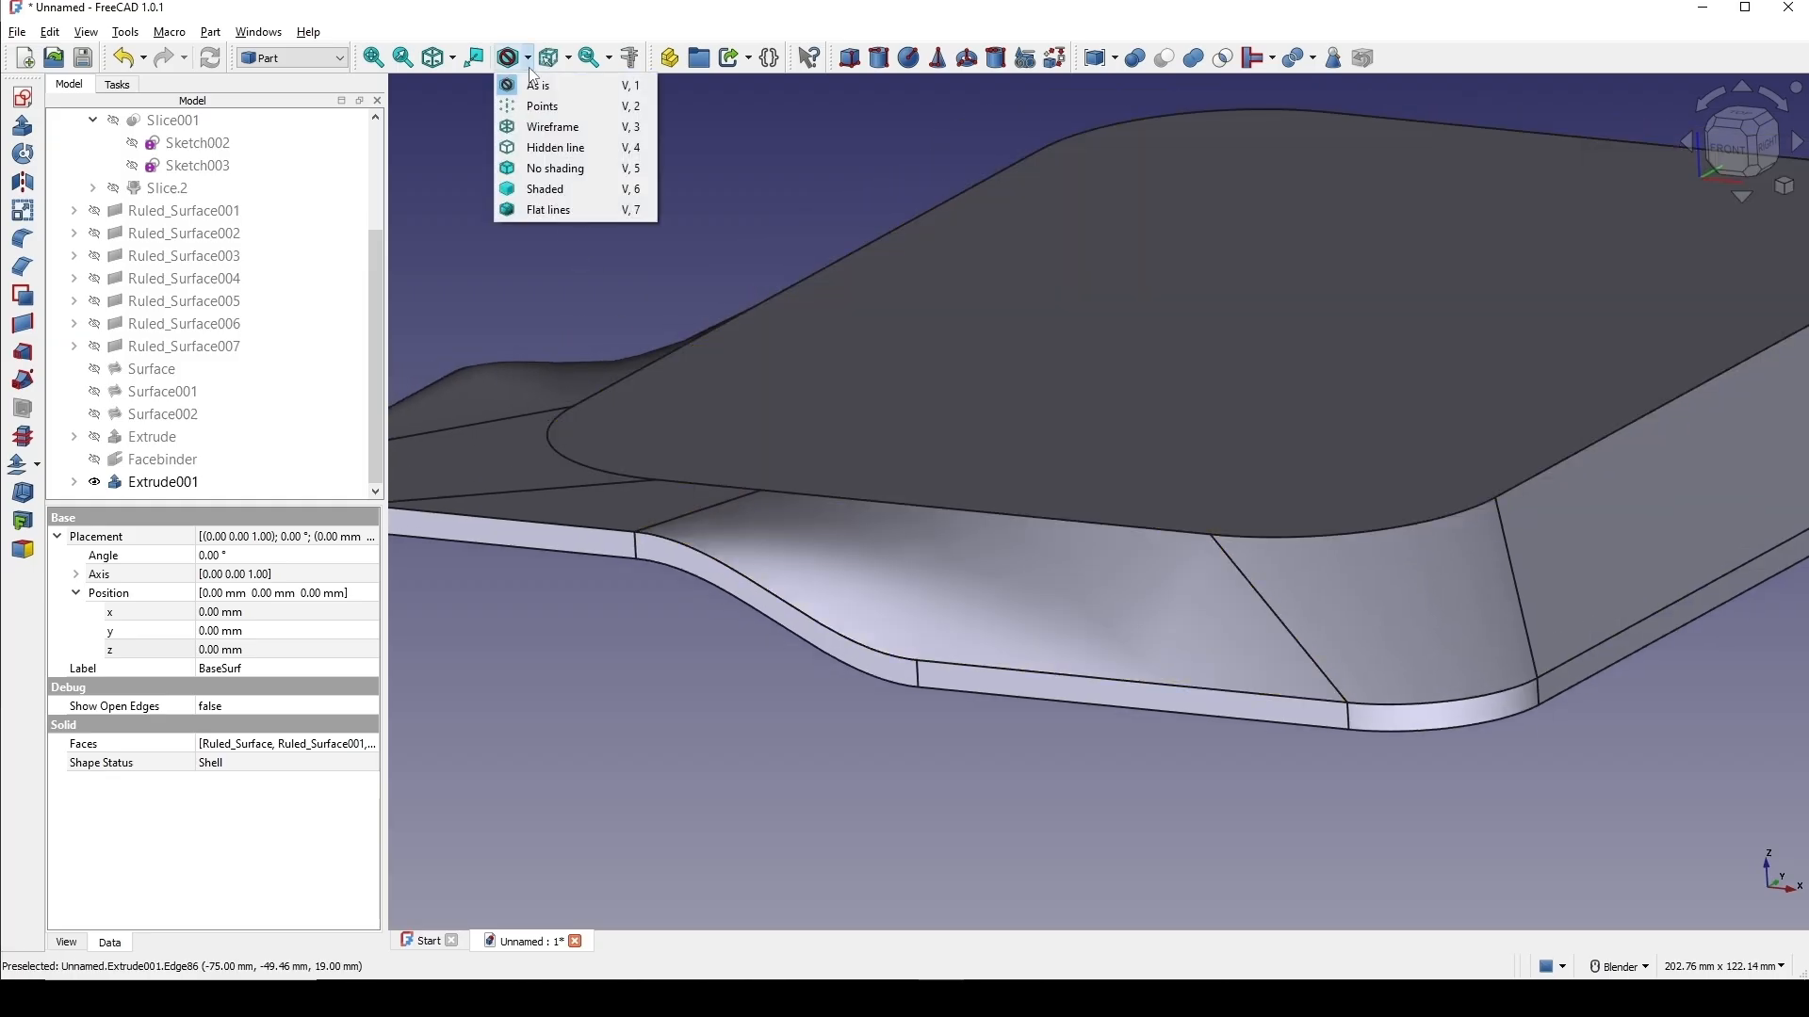
left_click(523, 130)
middle_click_drag(874, 629, 804, 630)
scroll(848, 607, "up", 1)
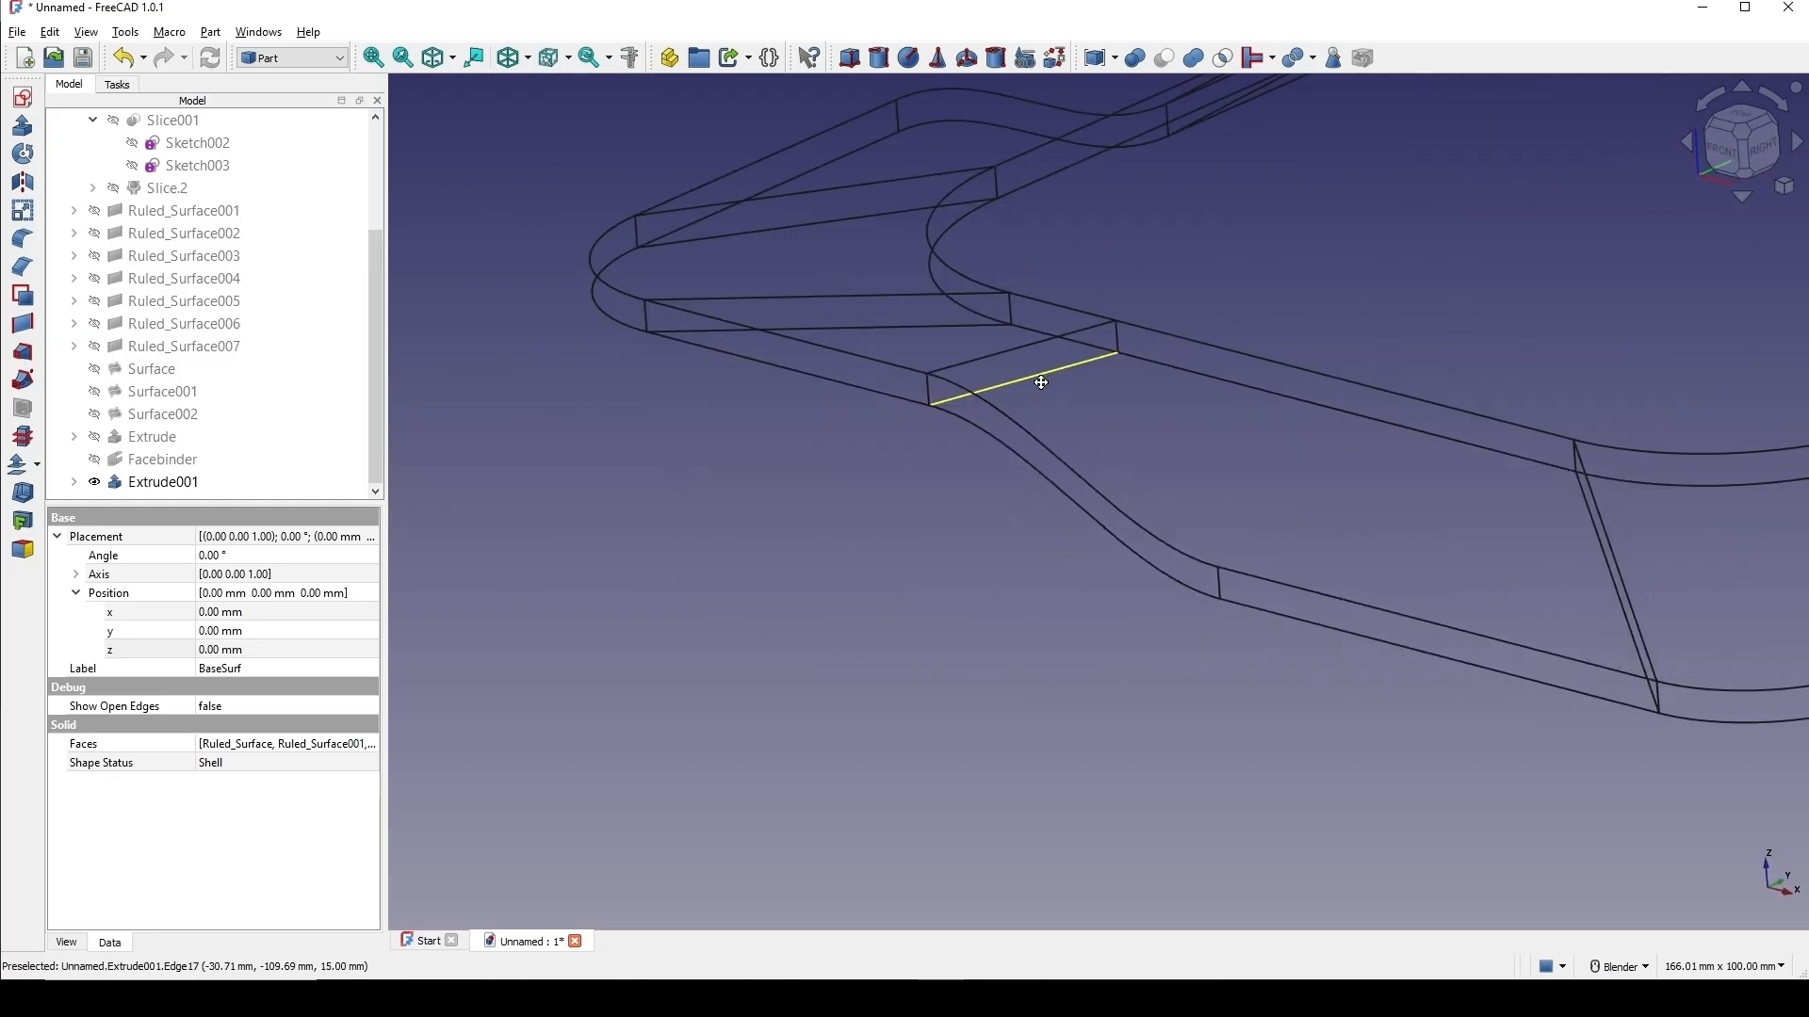
middle_click_drag(1040, 380, 846, 539, "shift")
scroll(846, 539, "up", 1)
scroll(891, 528, "down", 2)
Capture the wireframe corner area, outline and hatch two internal faces in red, and discard the capture.
key("Print")
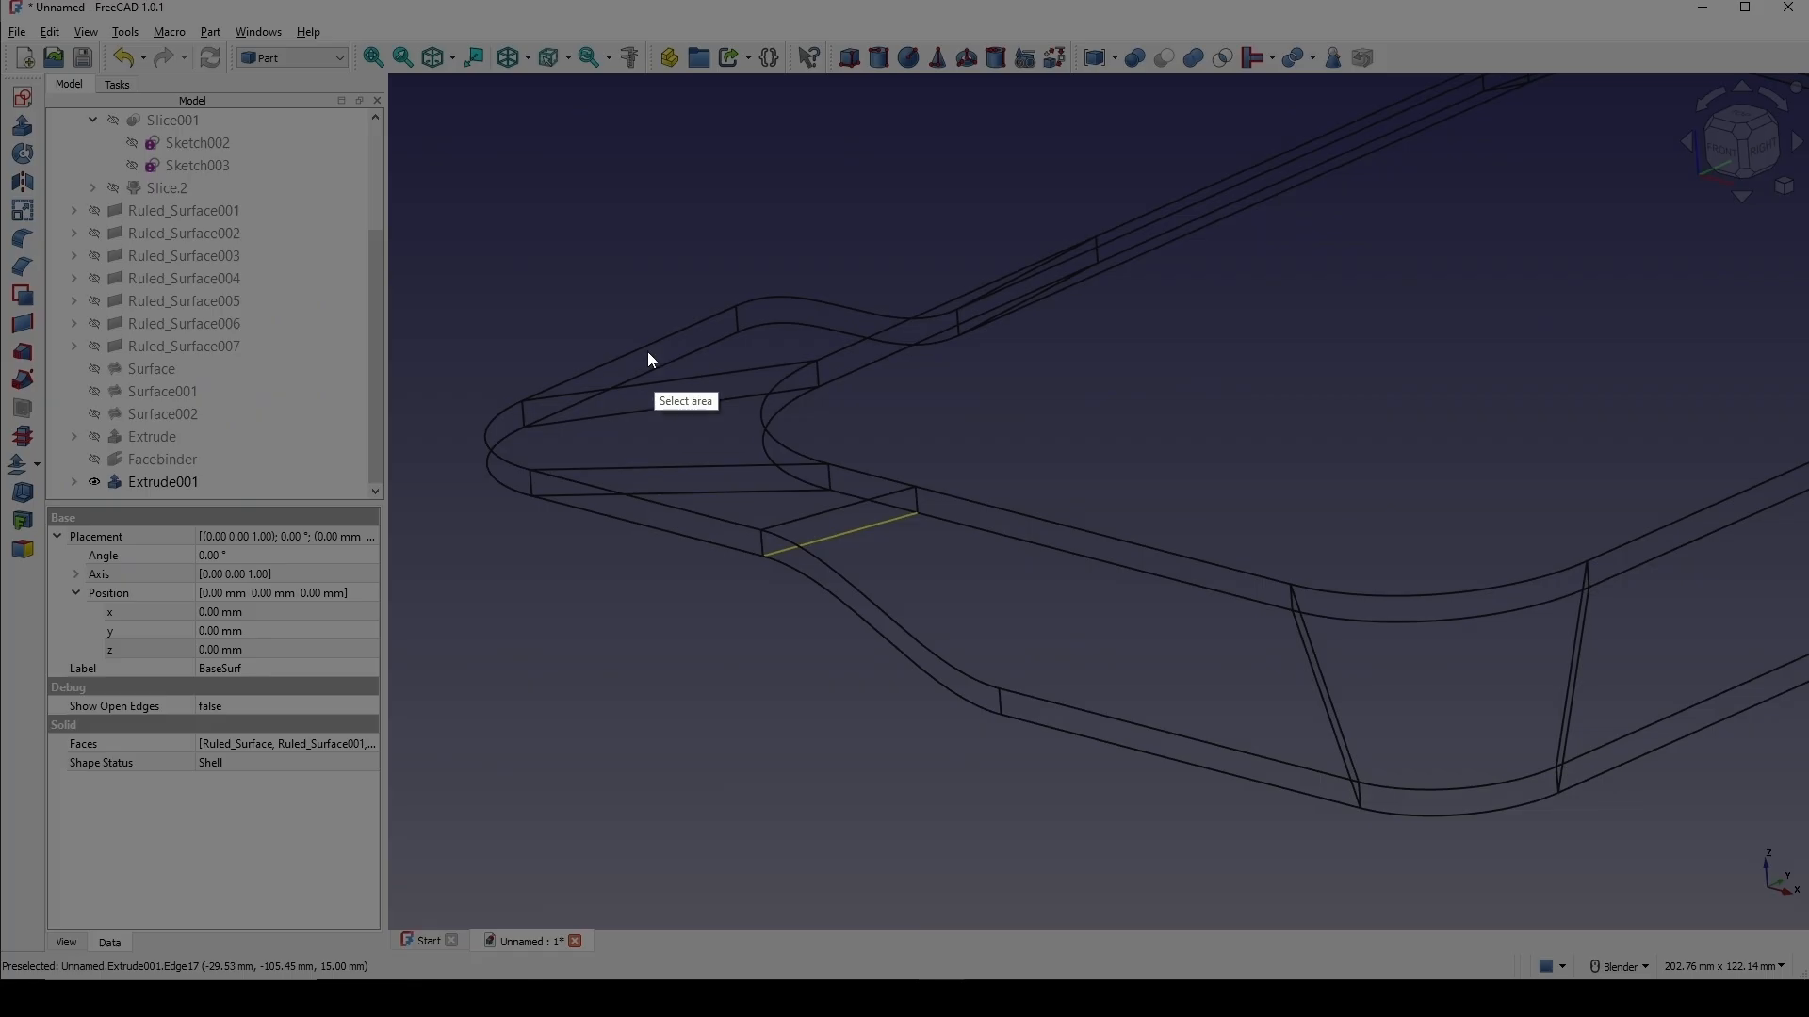
left_click_drag(386, 214, 1340, 779)
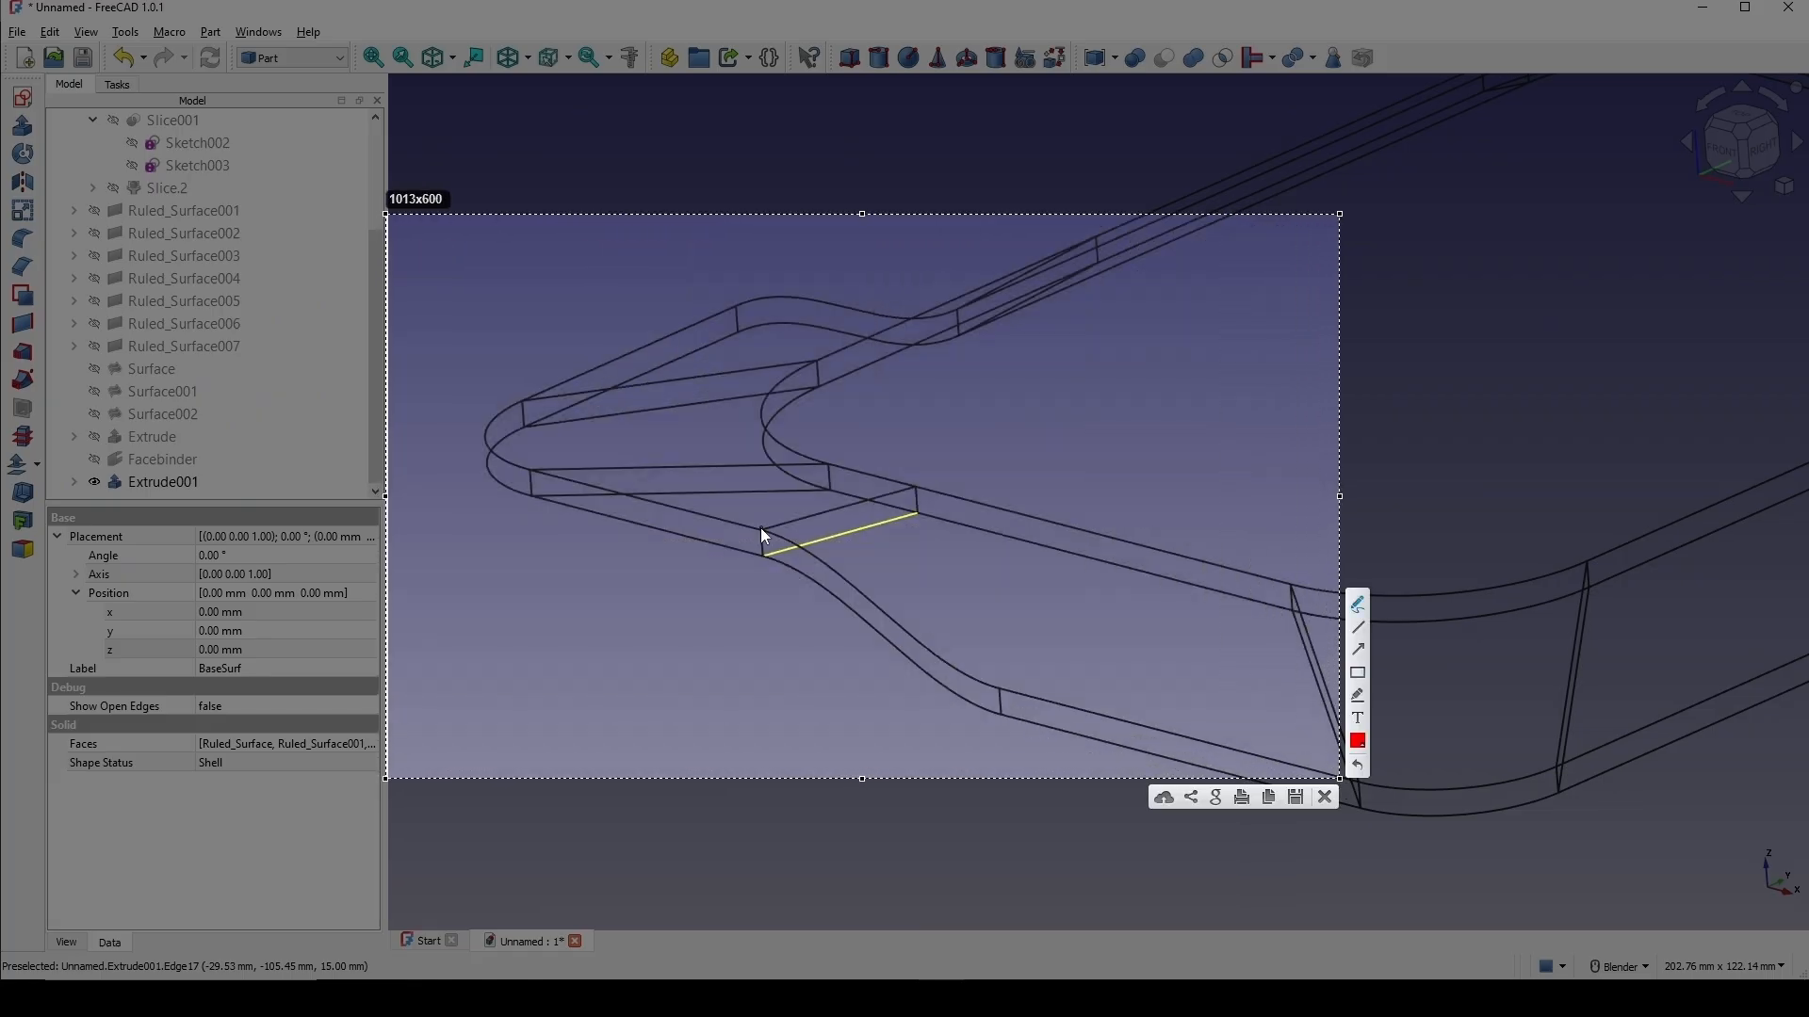
left_click_drag(760, 528, 759, 528)
mouse_move(761, 529)
left_mouse_down()
mouse_move(806, 522)
mouse_move(768, 553)
mouse_move(890, 528)
left_mouse_up()
mouse_move(530, 506)
left_mouse_down()
mouse_move(533, 469)
mouse_move(777, 456)
left_mouse_up()
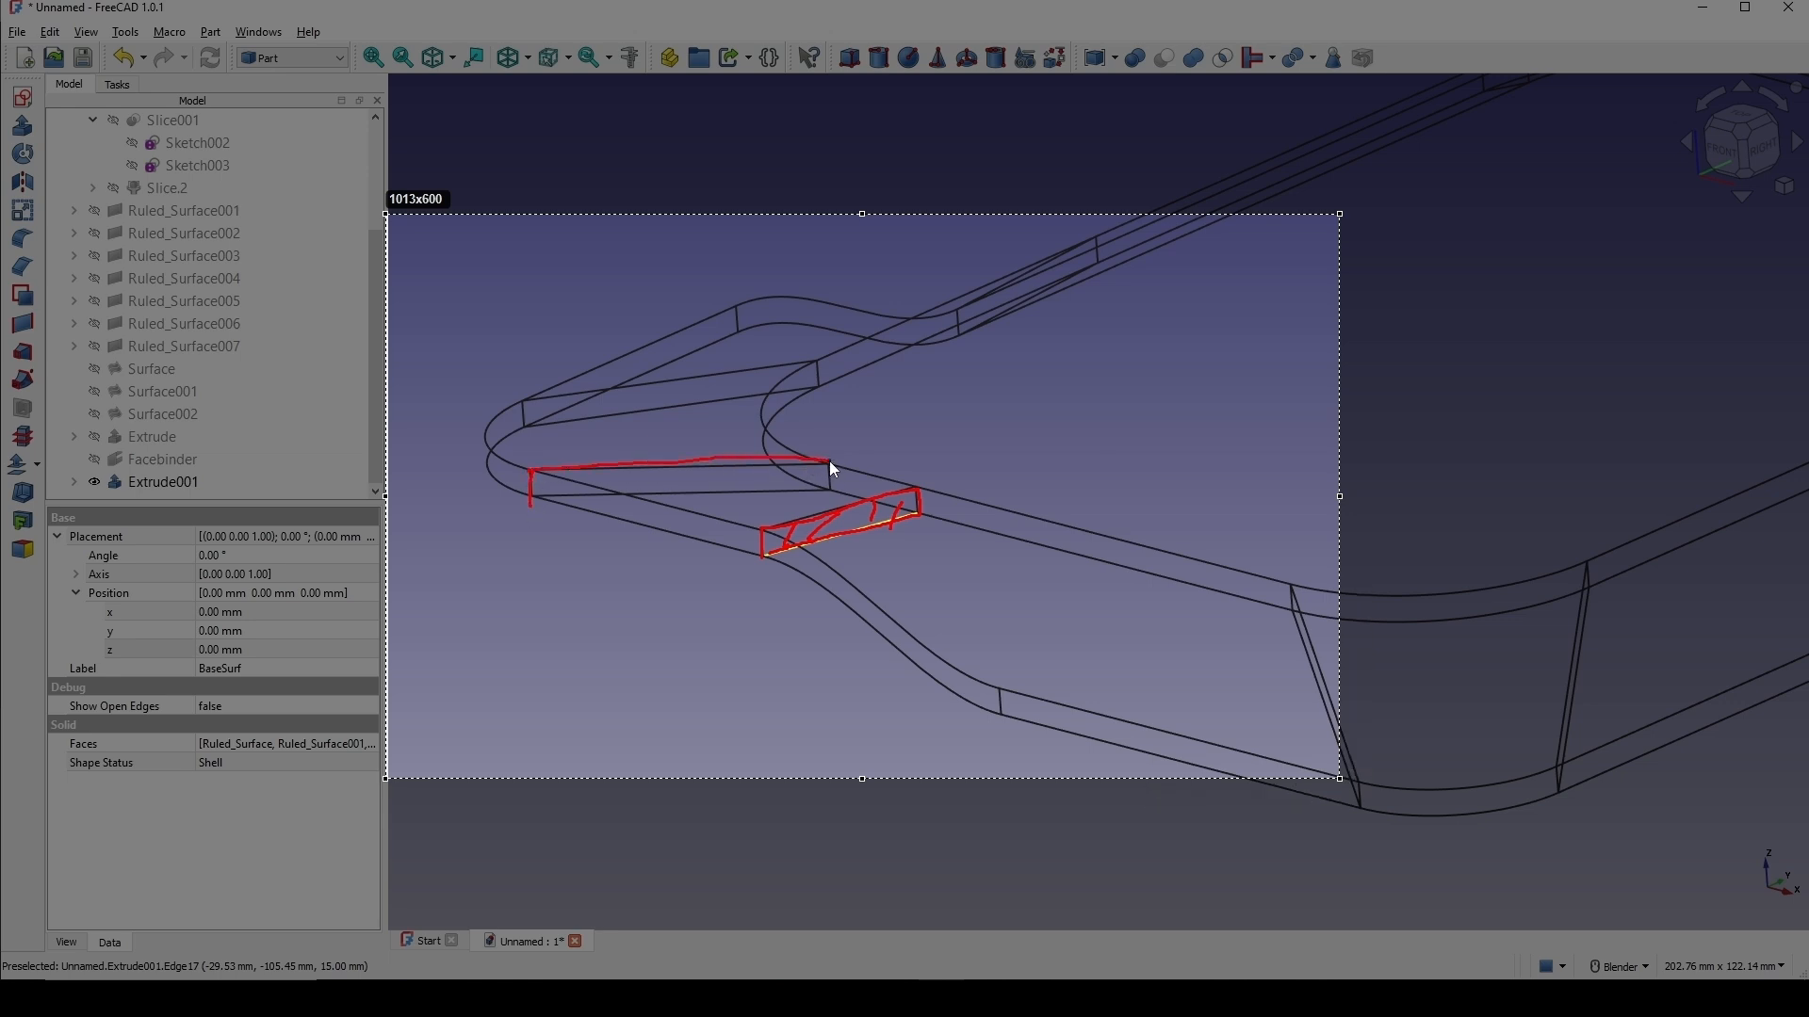
mouse_move(611, 475)
left_mouse_down()
mouse_move(582, 507)
mouse_move(720, 498)
left_mouse_up()
left_click_drag(815, 462, 790, 485)
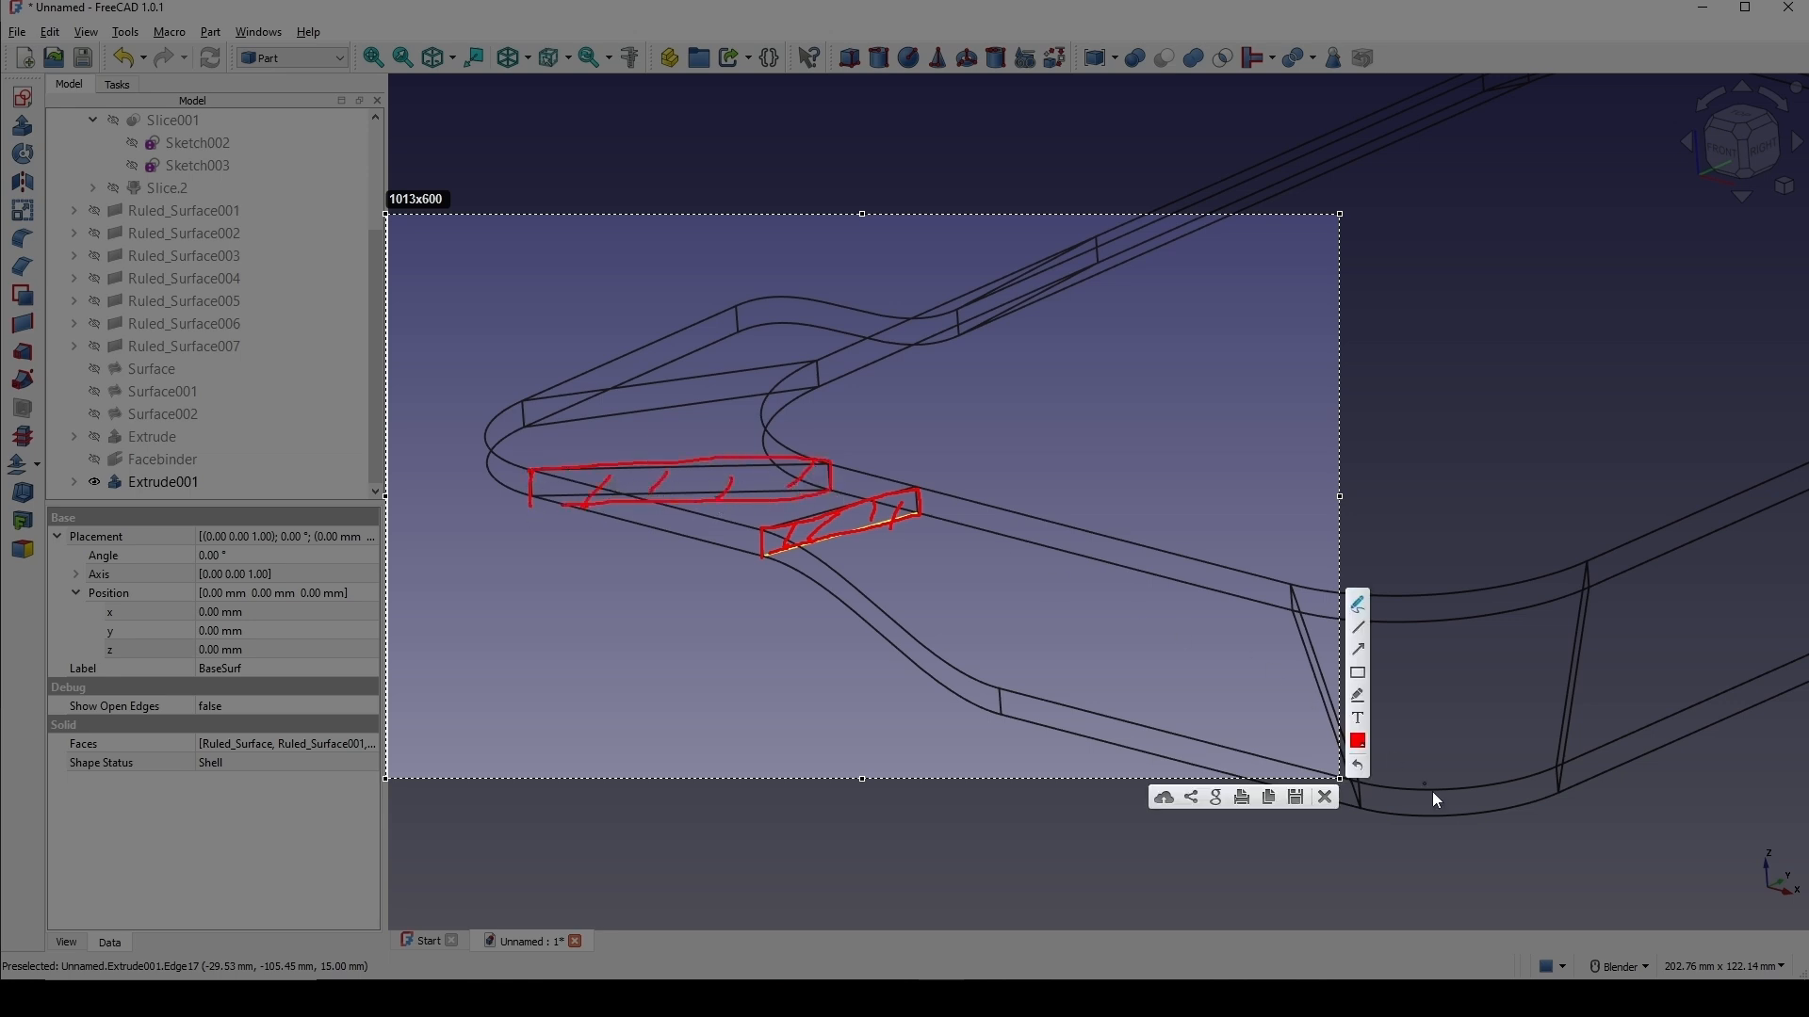
left_click(1325, 798)
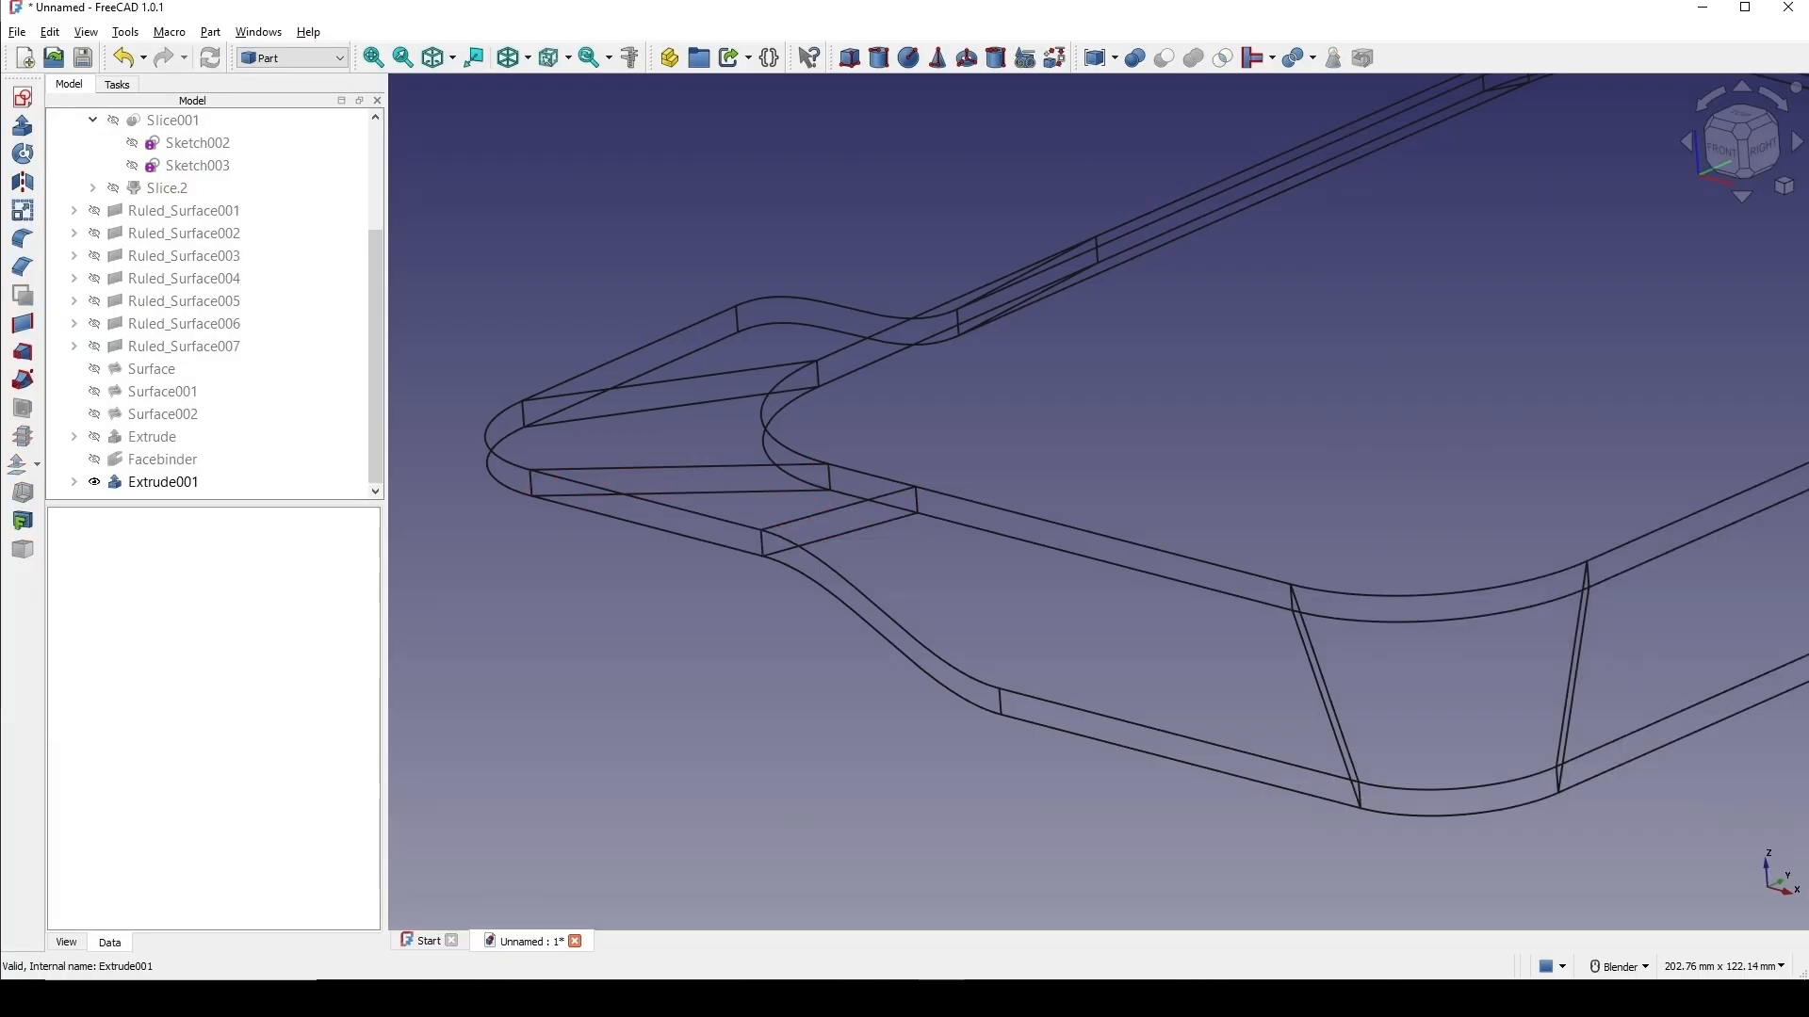
Set the display style back to shaded faces with visible edges (Flat lines).
scroll(1383, 457, "down", 5)
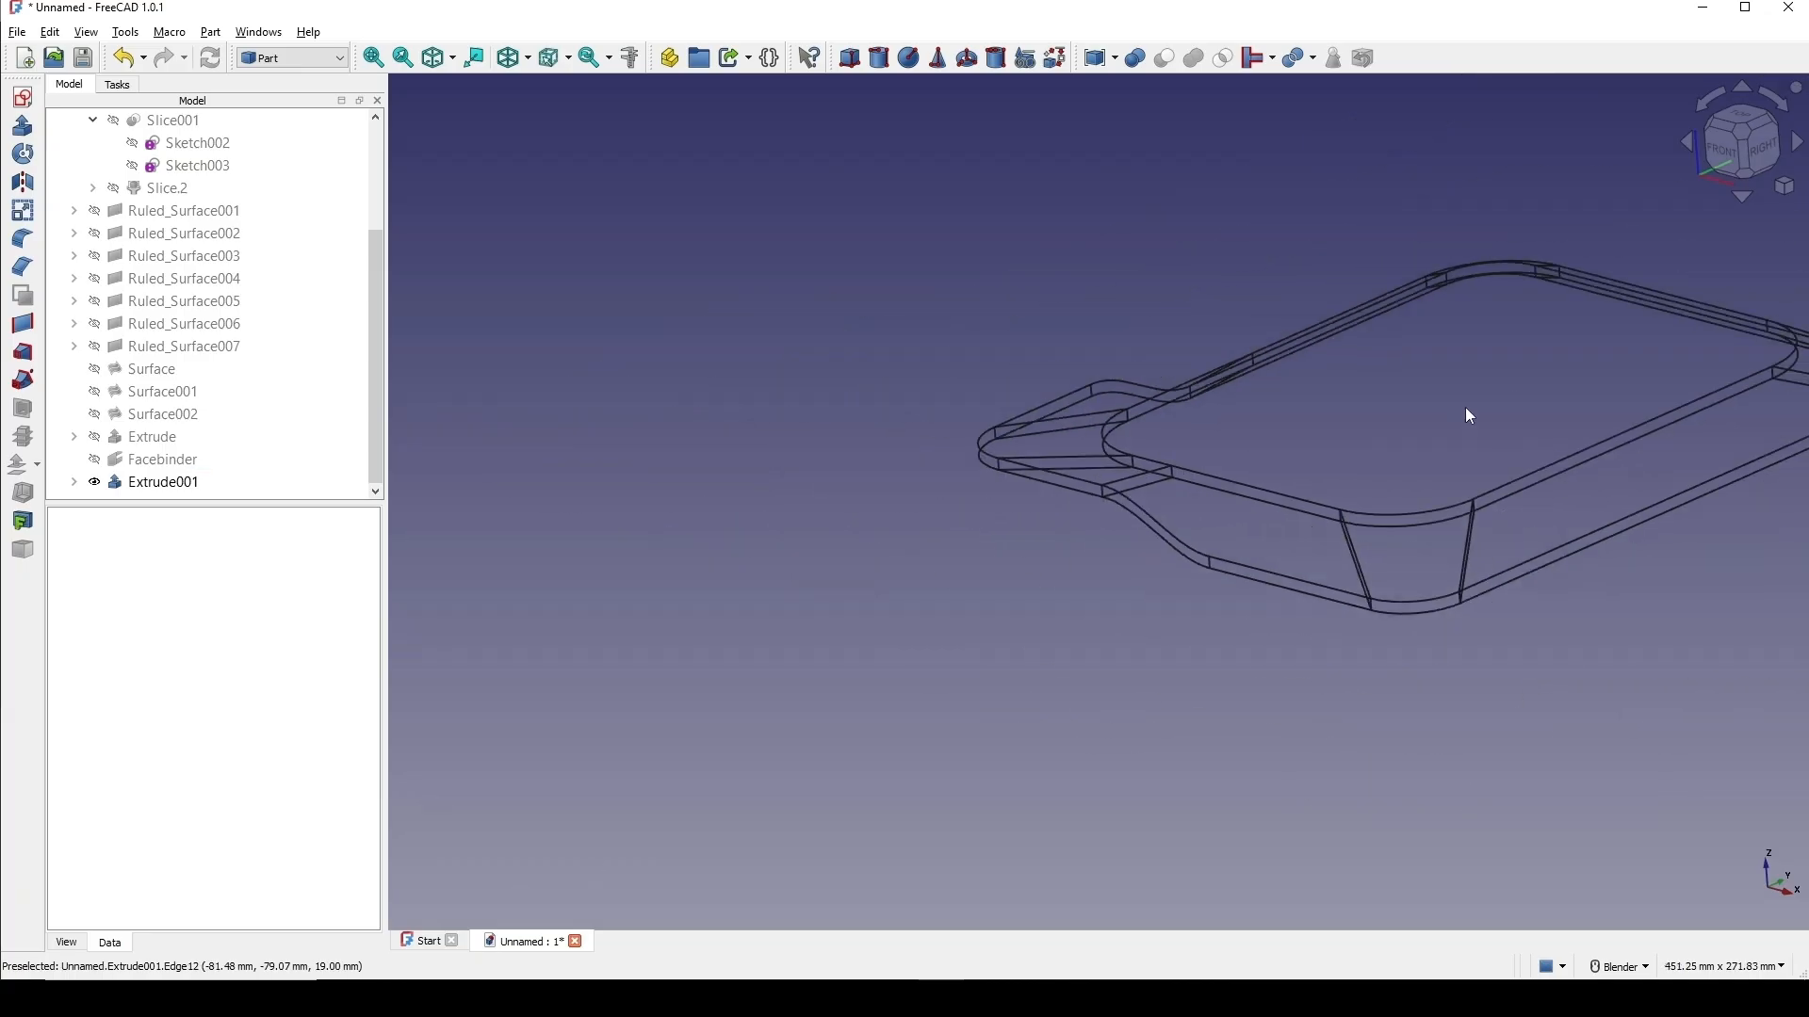
middle_click_drag(1465, 411, 1202, 514)
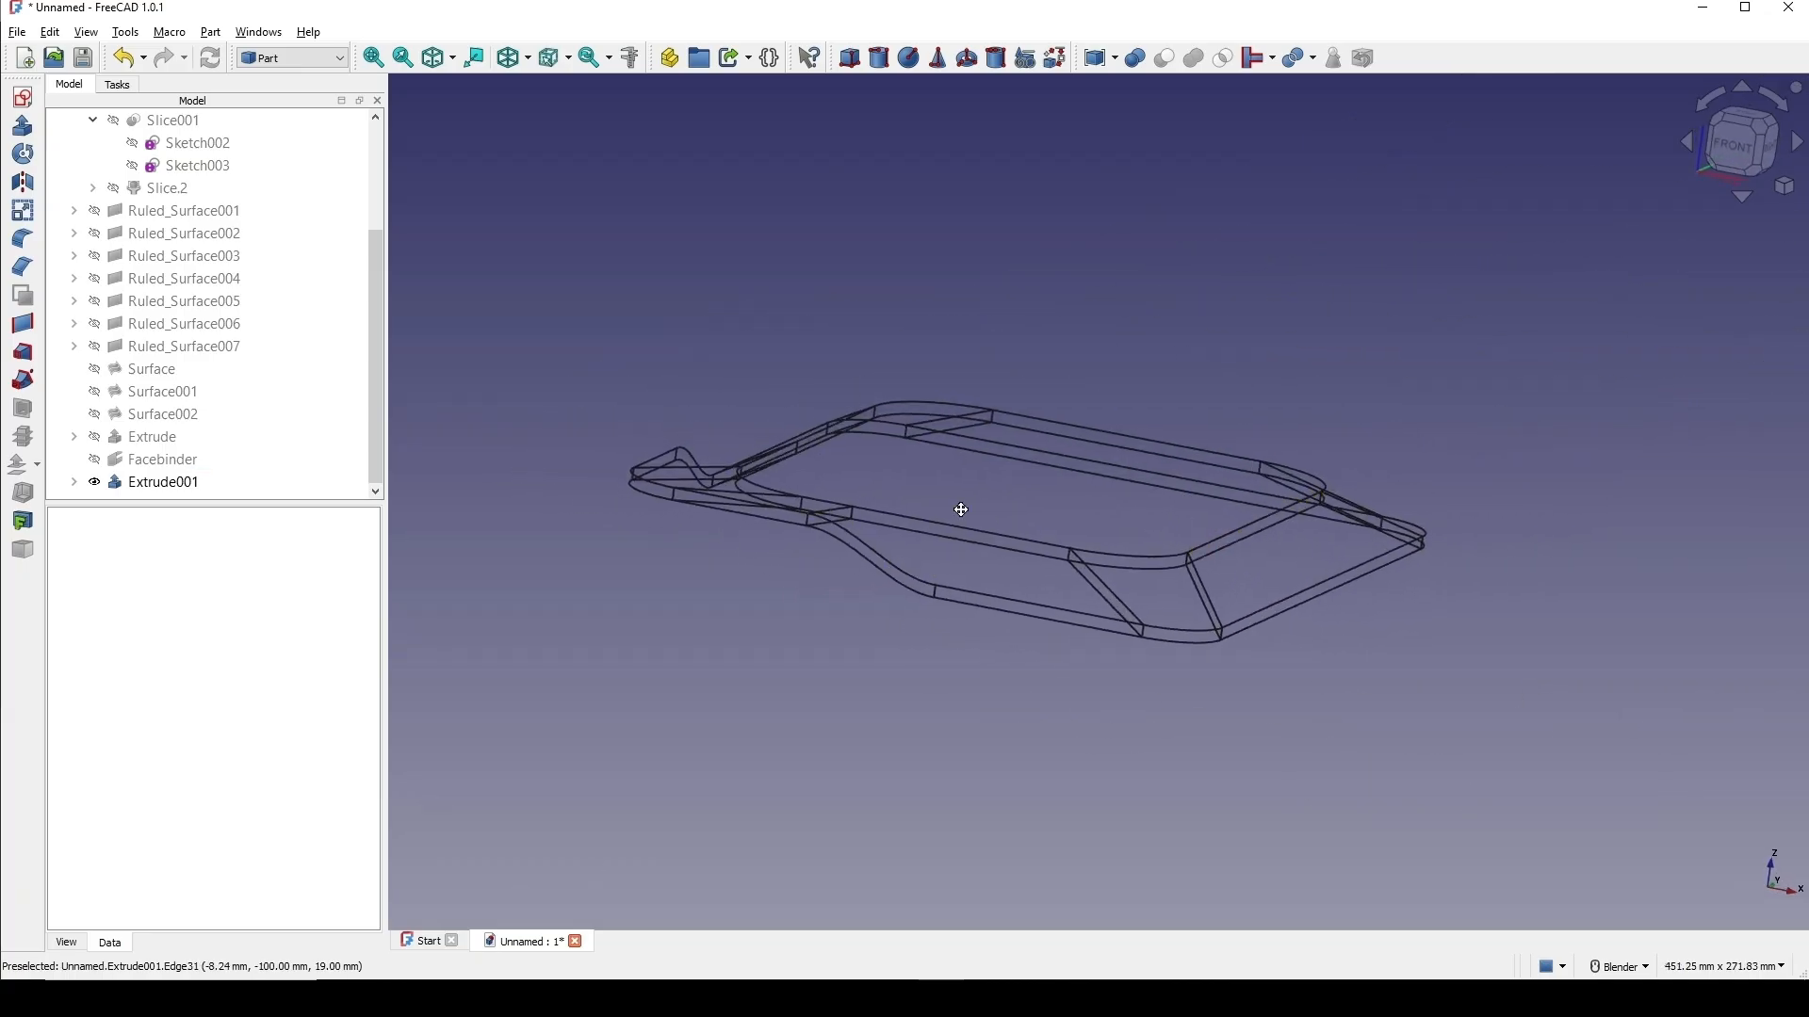
middle_click_drag(944, 500, 1016, 548, "shift")
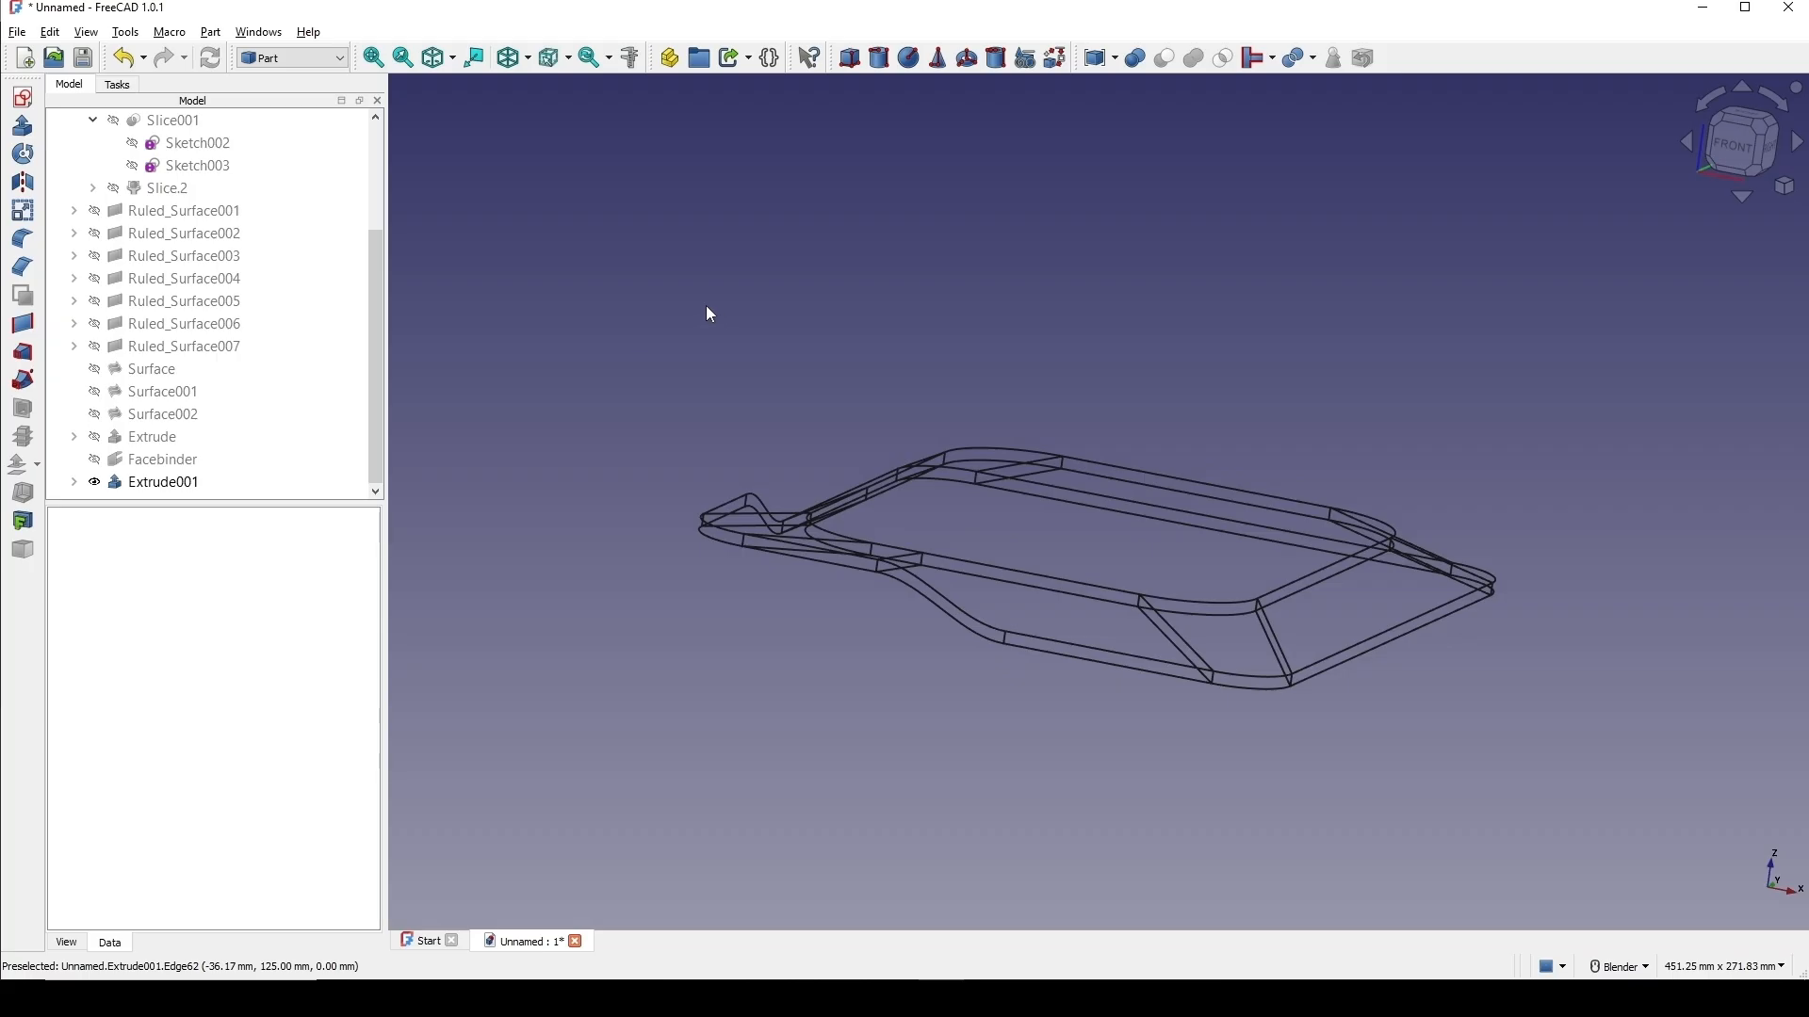
left_click(452, 59)
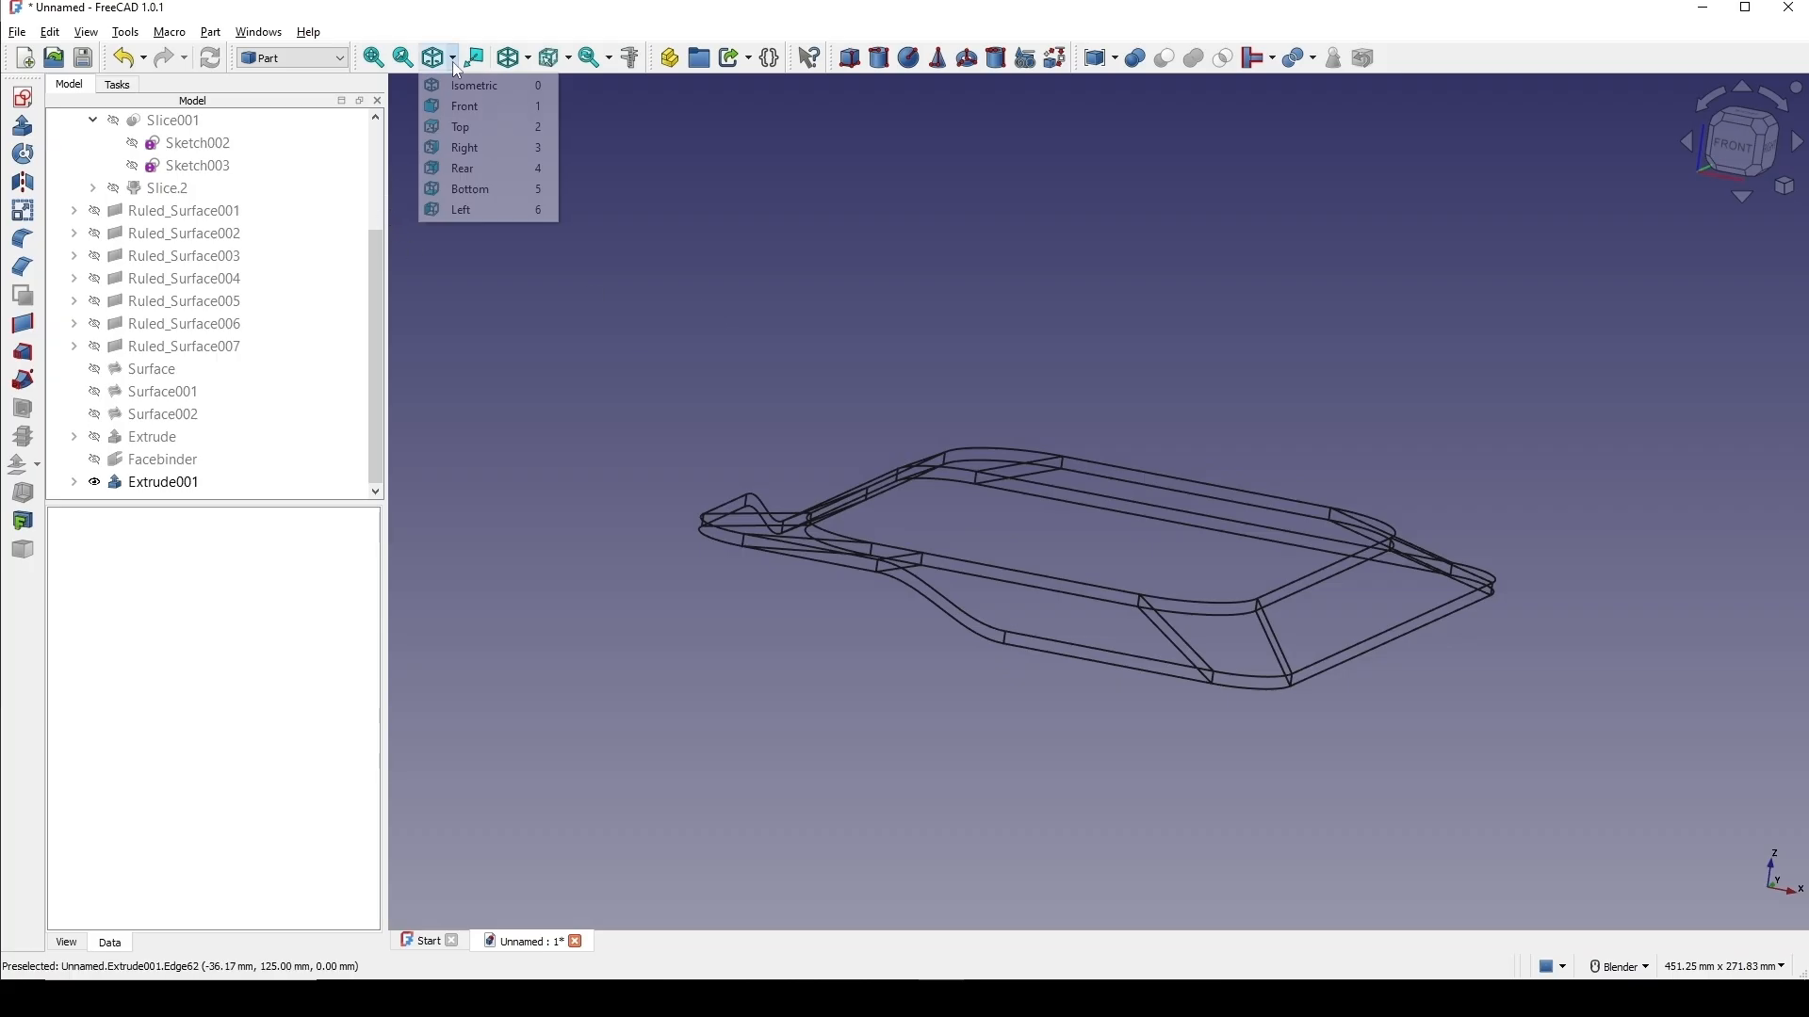
left_click(528, 59)
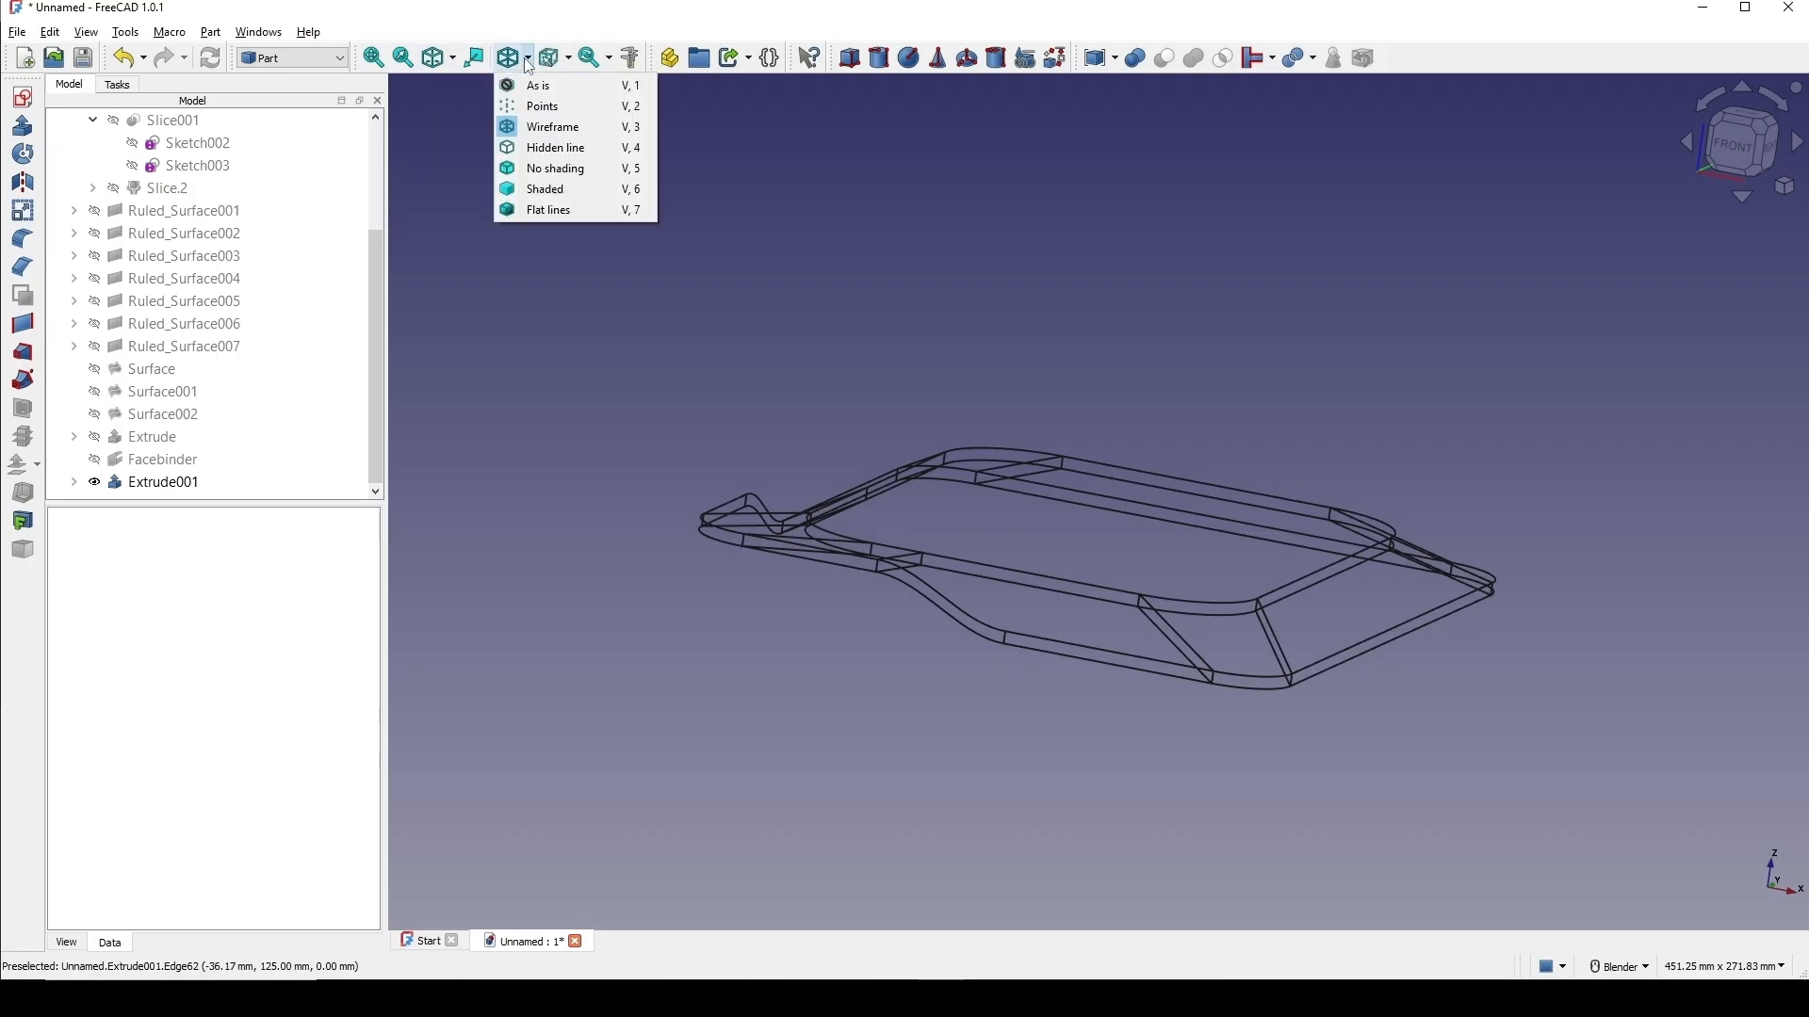
left_click(552, 186)
mouse_move(546, 210)
middle_mouse_down()
mouse_move(1050, 456)
mouse_move(1461, 433)
middle_mouse_up()
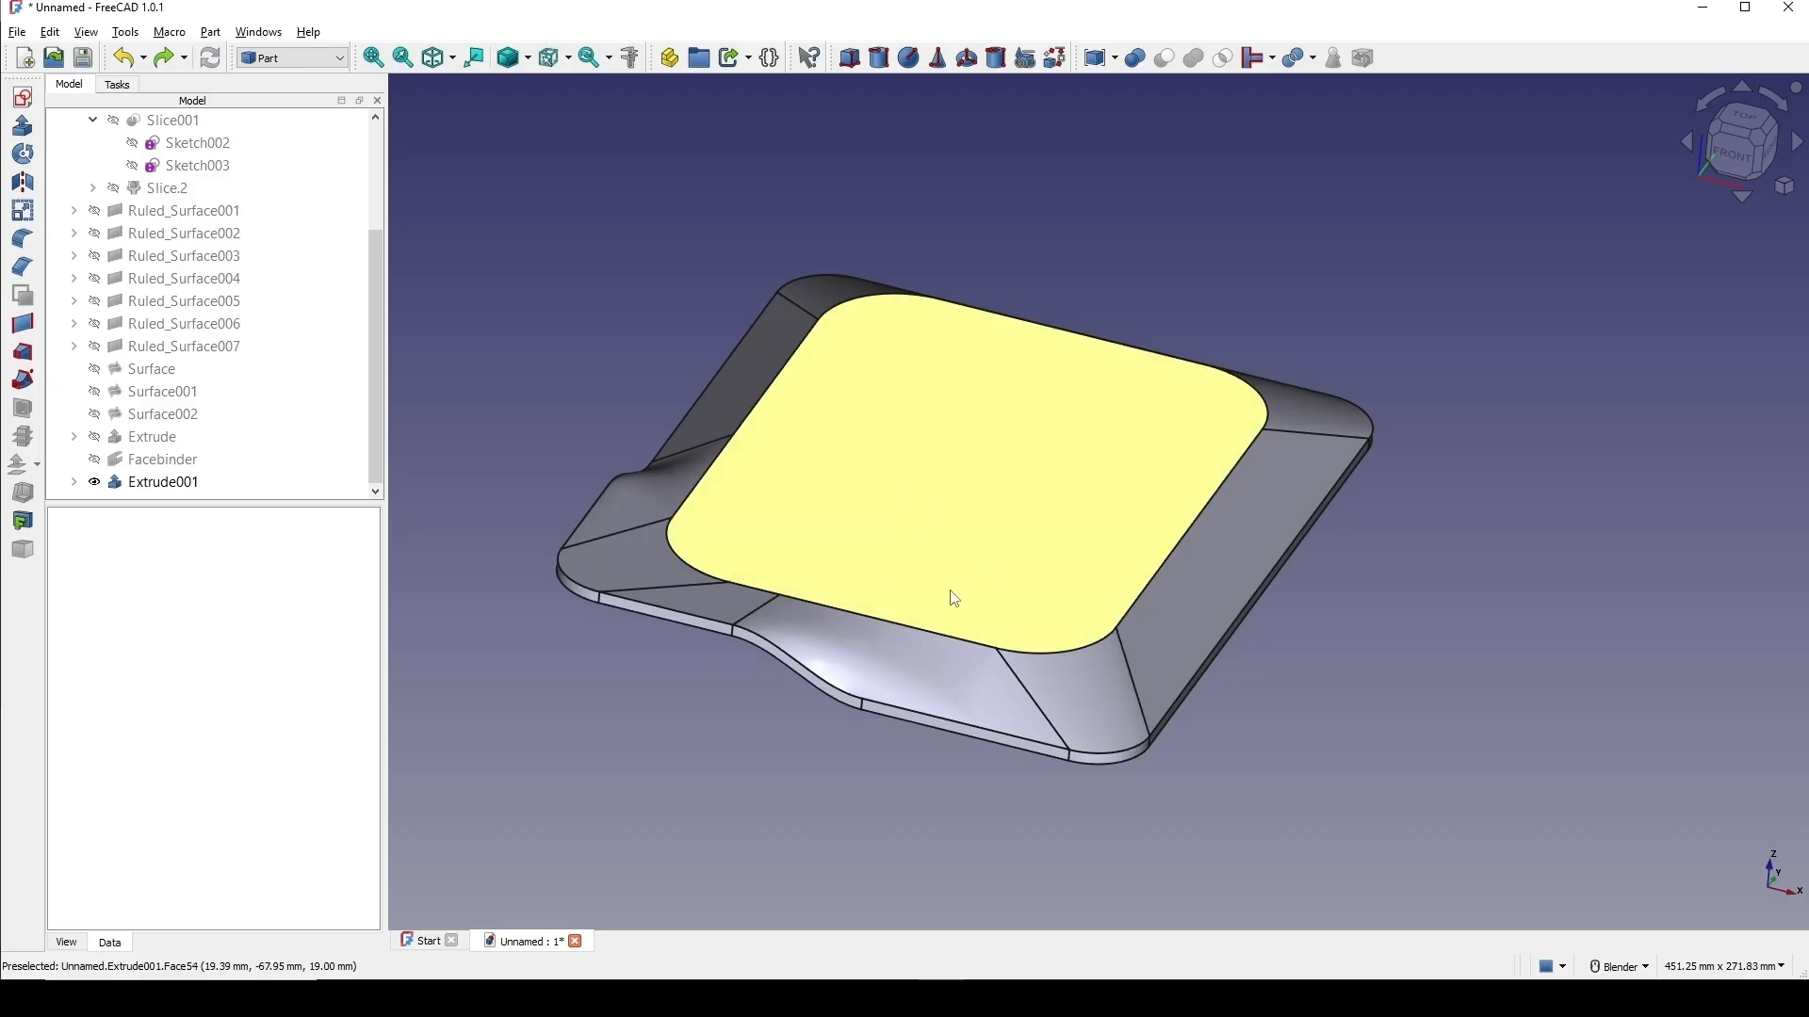
middle_click_drag(964, 493, 947, 448, "shift")
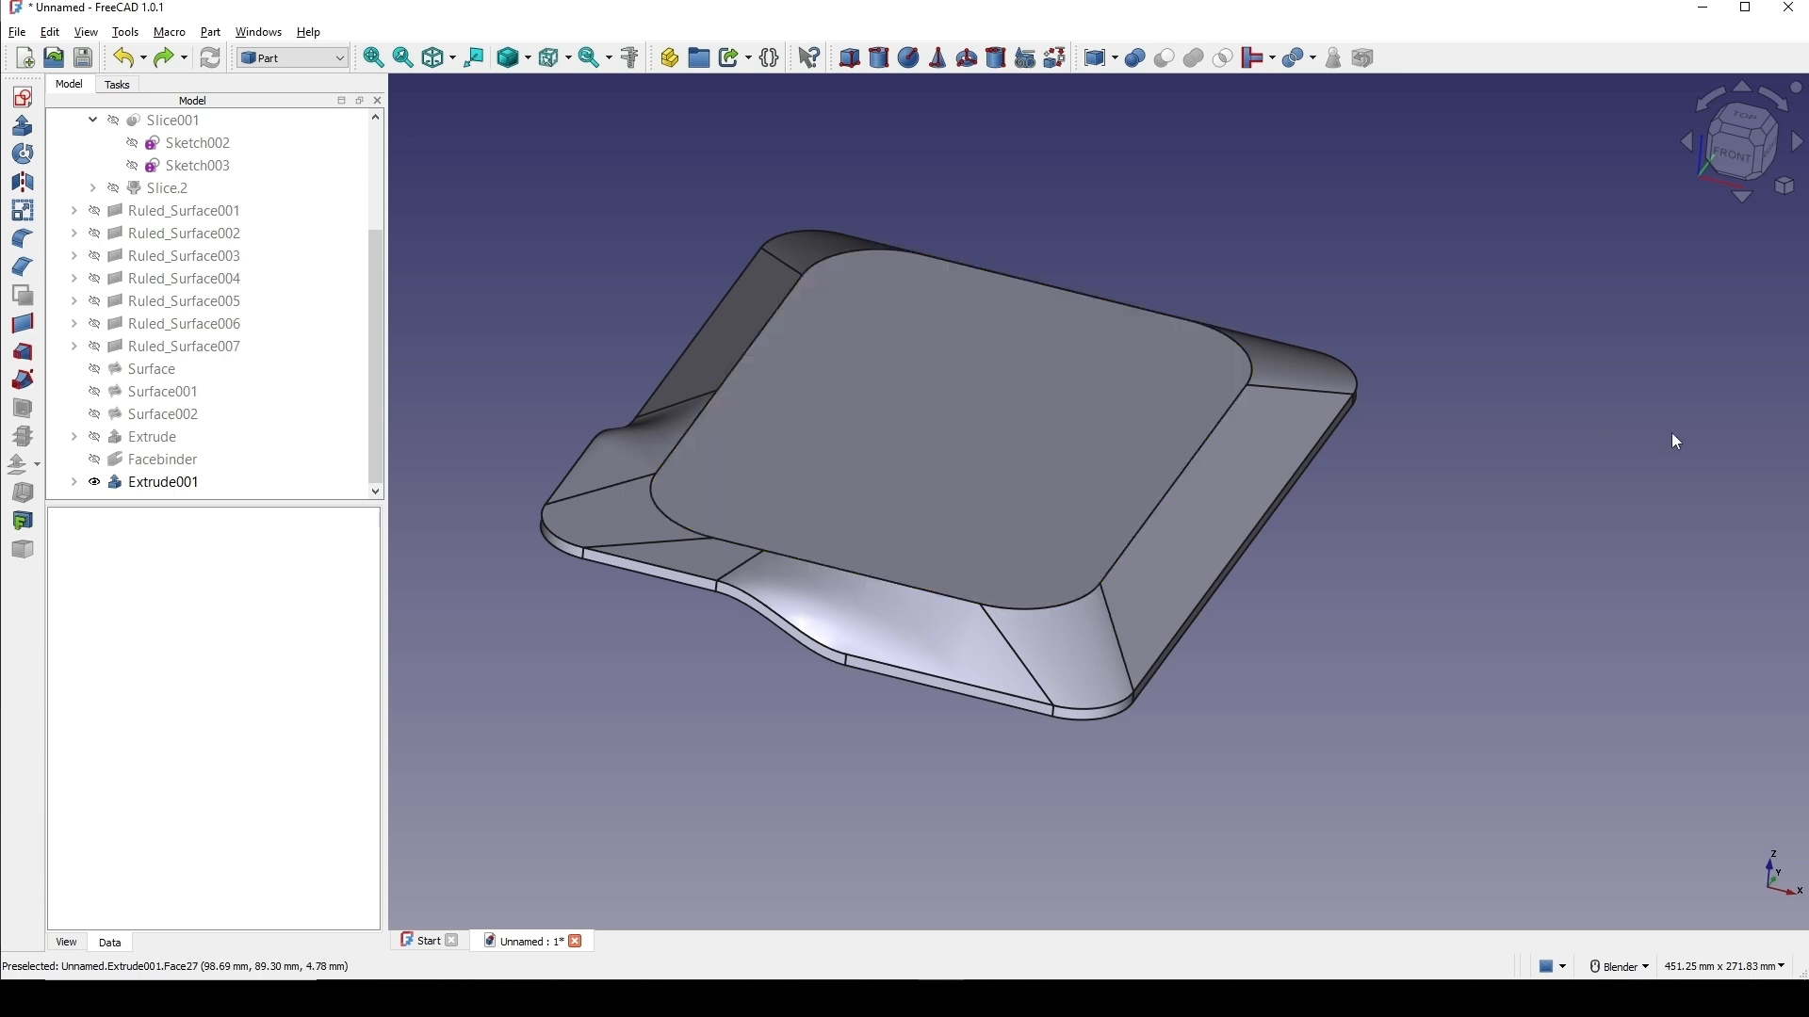
Switch to the Curves workbench and select Extrude001's flat top face plus its front, front-corner and right sloped faces.
left_click(305, 60)
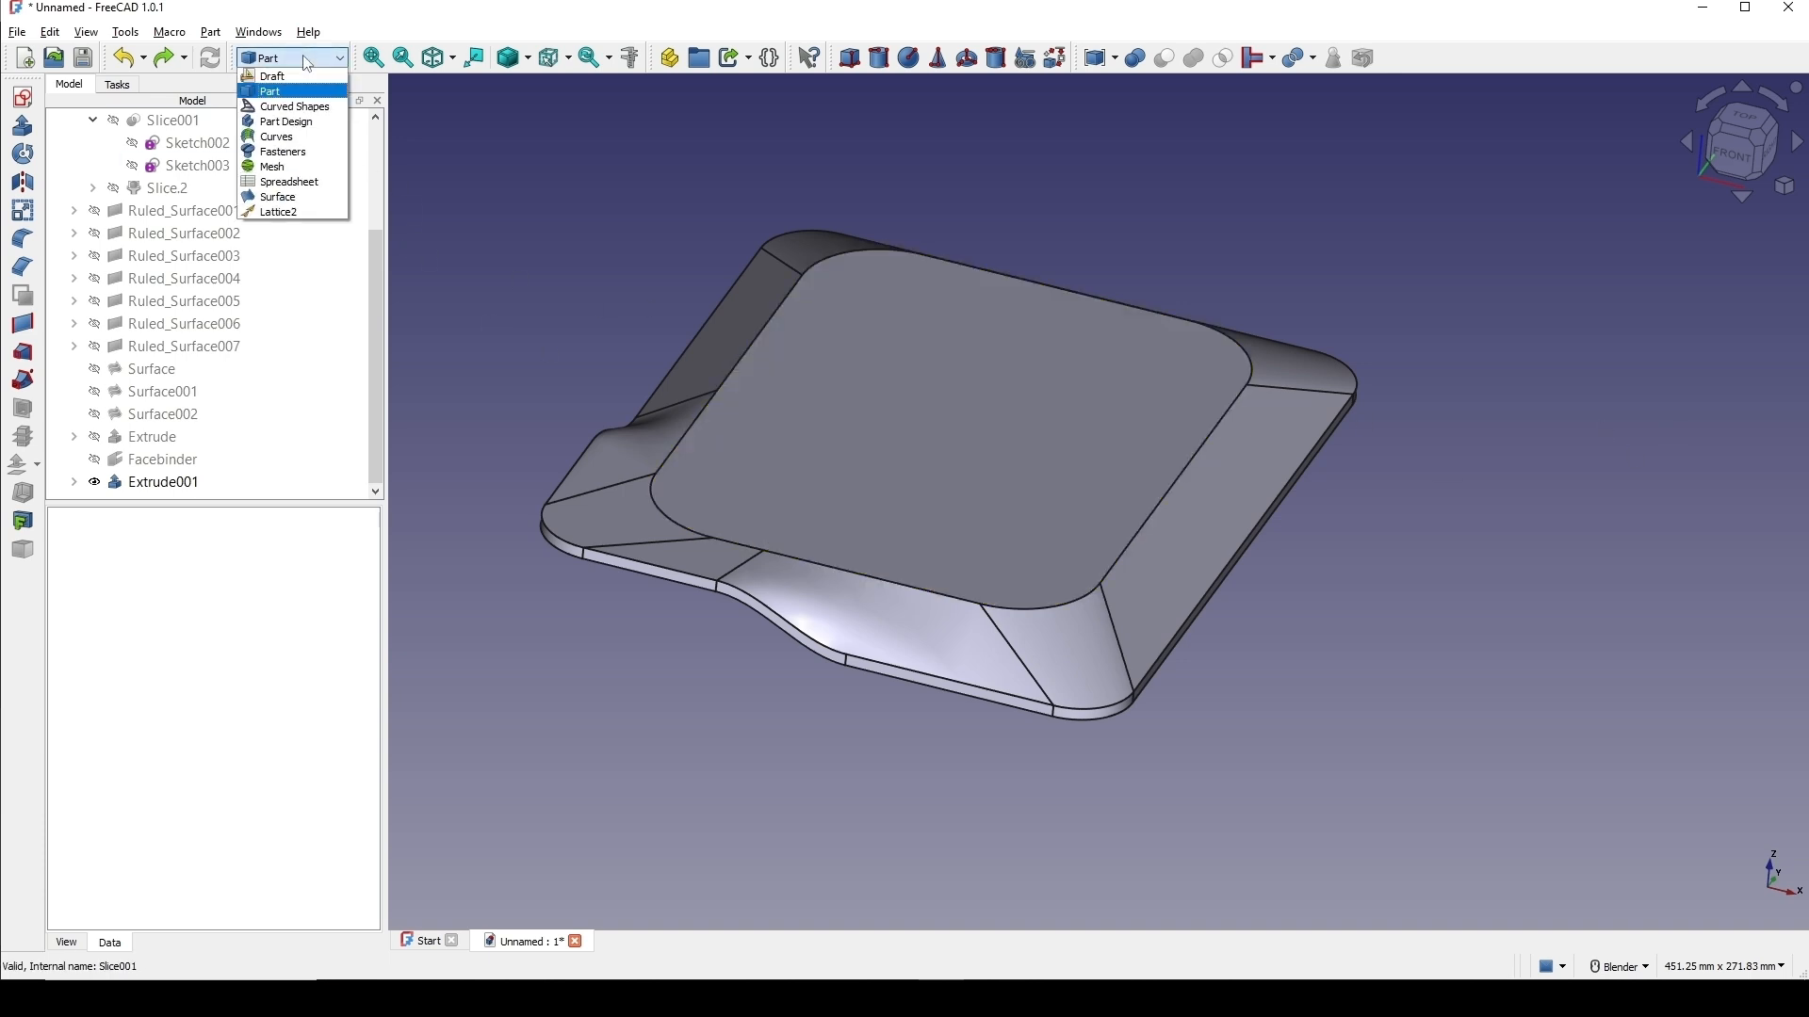
left_click(278, 137)
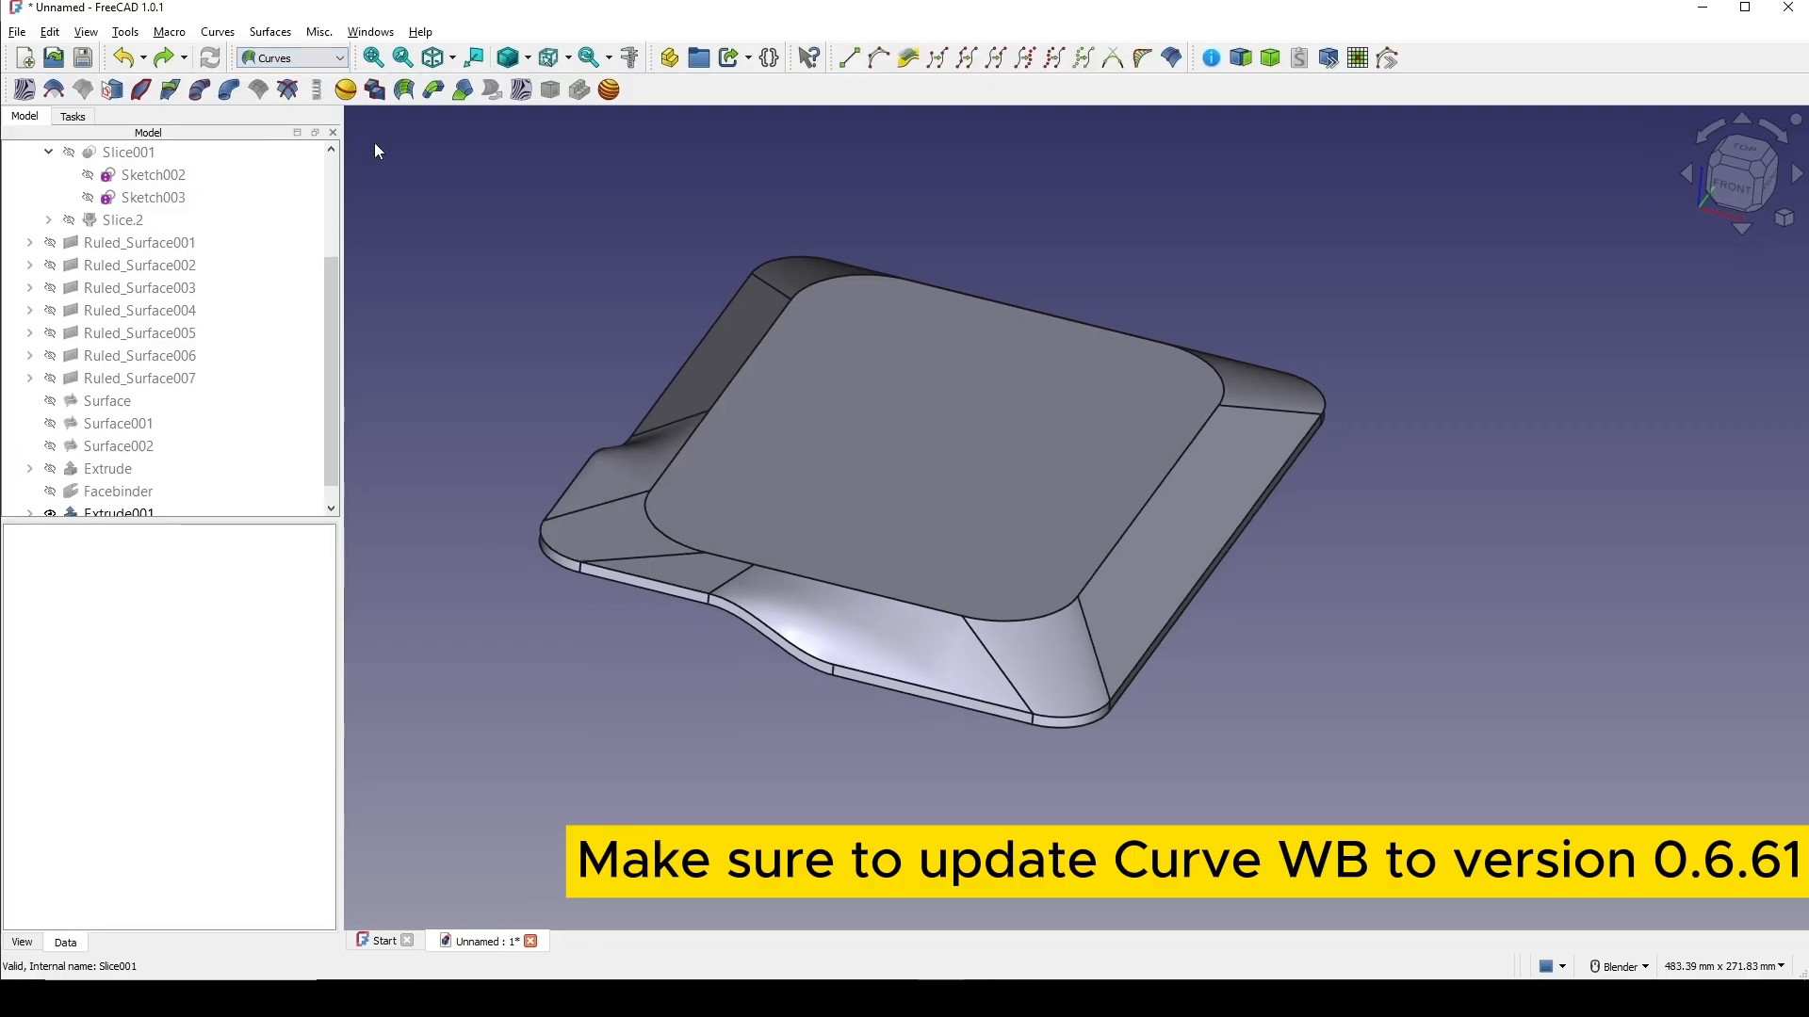
middle_click_drag(1084, 445, 933, 530)
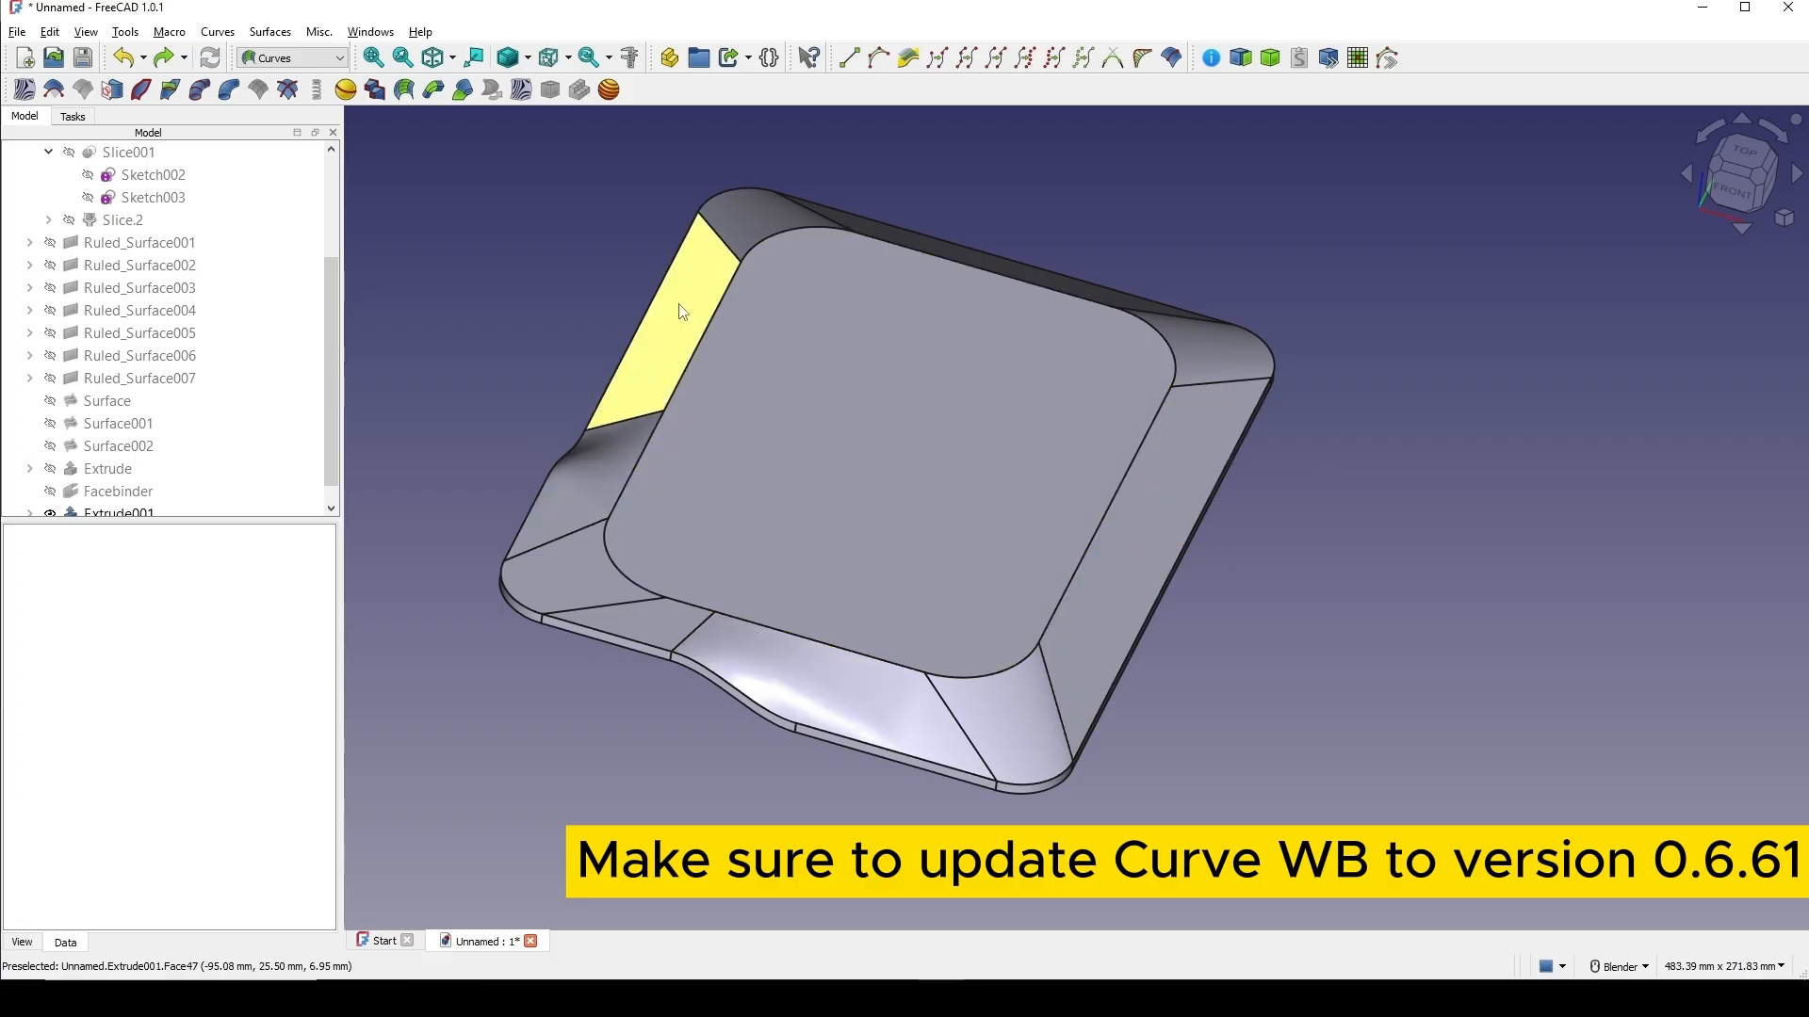
left_click(845, 491)
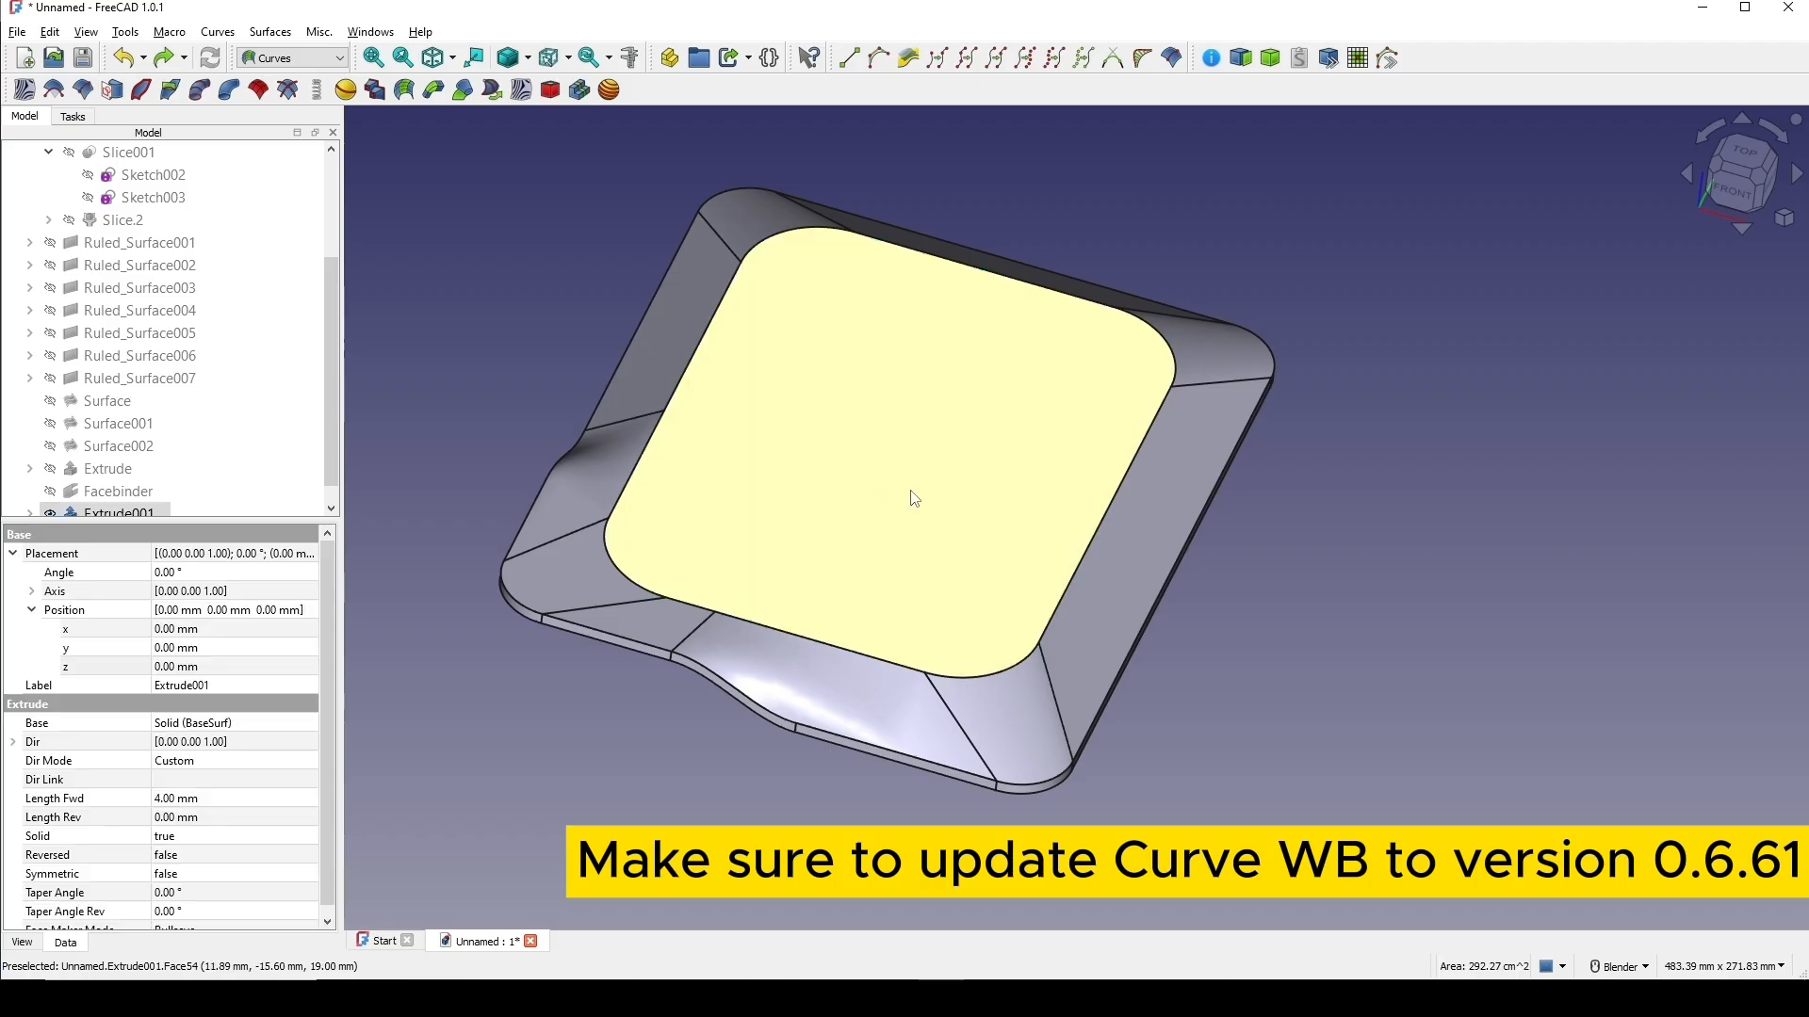
left_click(807, 686, "ctrl")
left_click(980, 698, "ctrl")
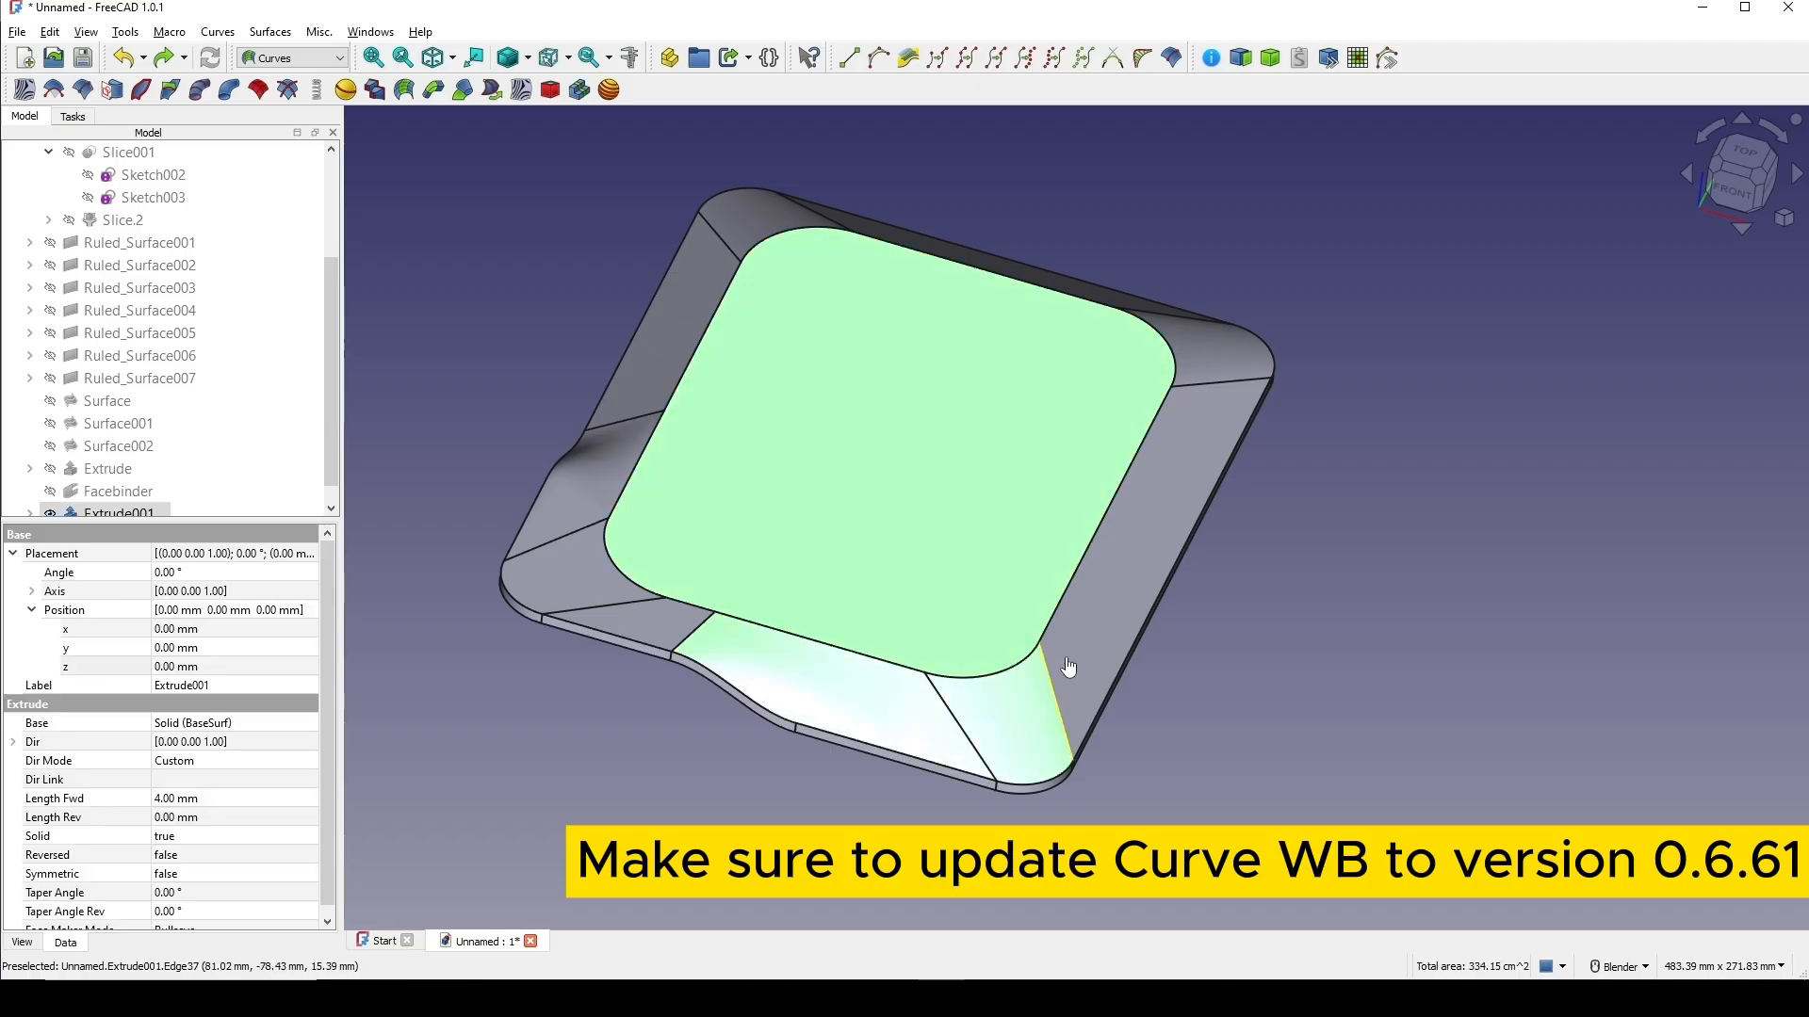
left_click(1159, 528, "ctrl")
left_click(643, 627, "ctrl")
left_click(558, 583, "ctrl")
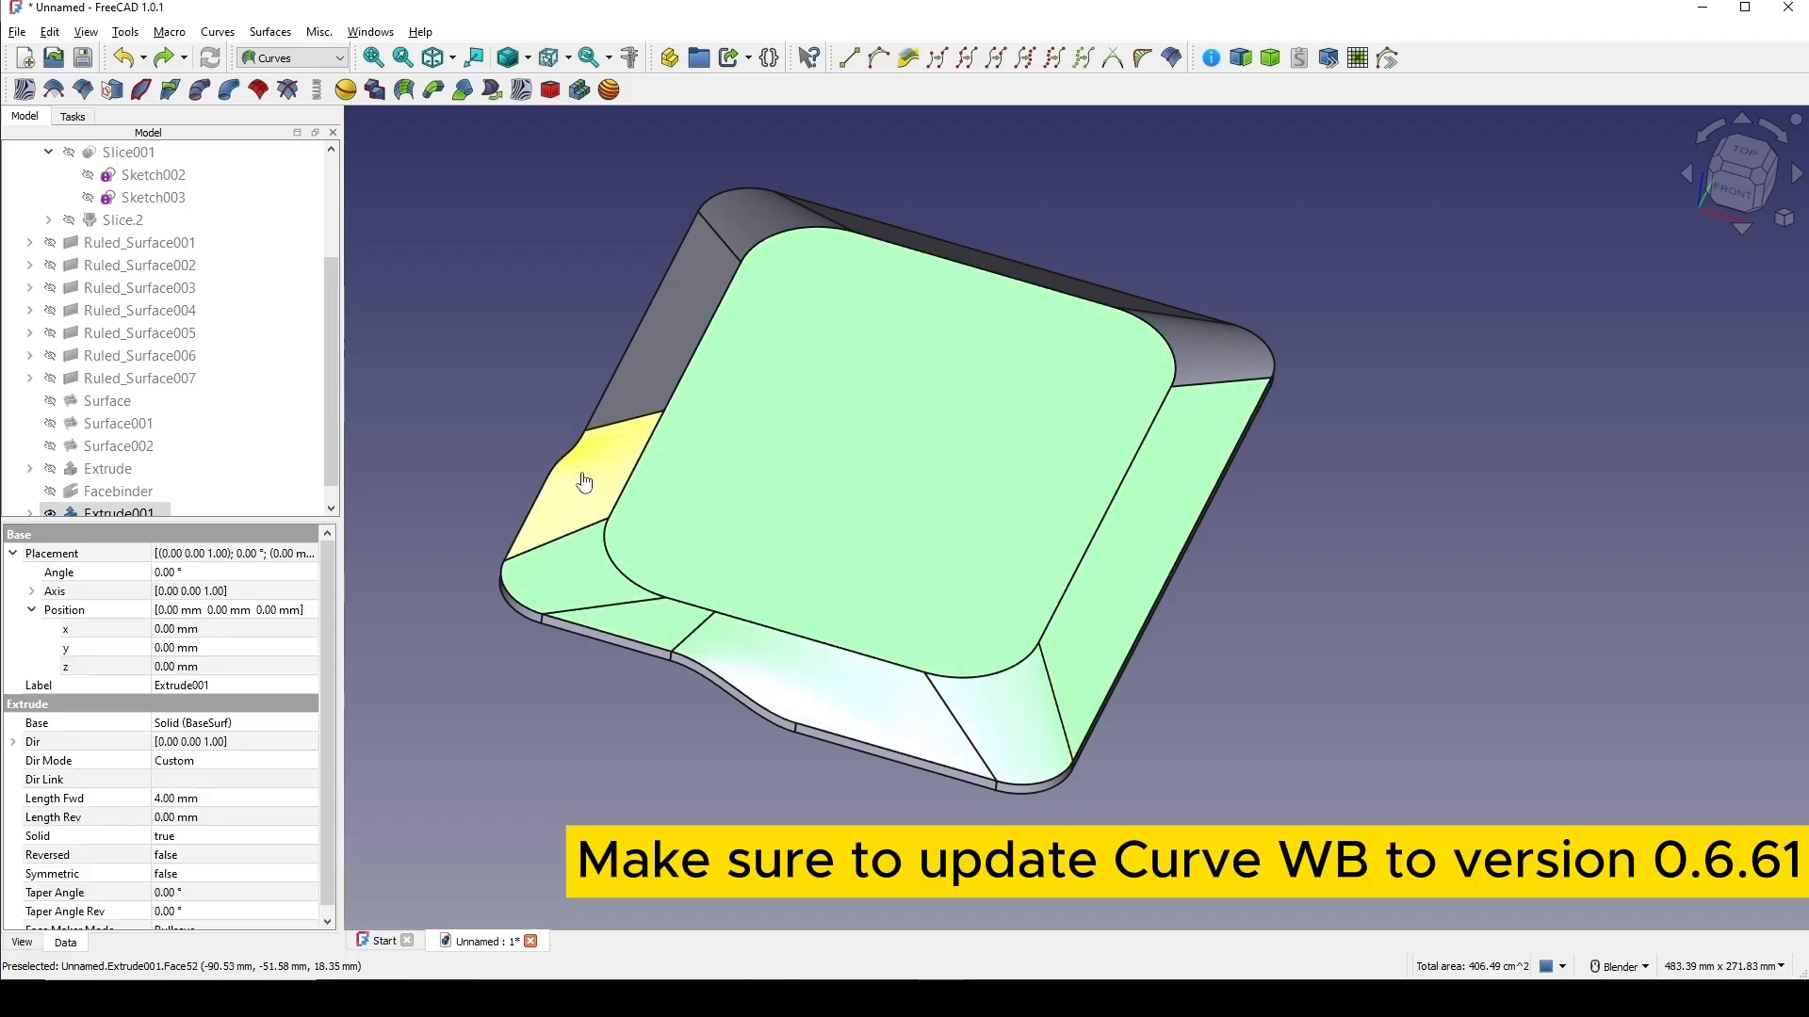
Add the left and rear sloped faces and the rear corner faces of the upper side to the selection.
left_click(584, 476, "ctrl")
left_click(650, 347, "ctrl")
middle_click_drag(939, 364, 902, 513)
left_click(913, 315, "ctrl")
left_click(1119, 433, "ctrl")
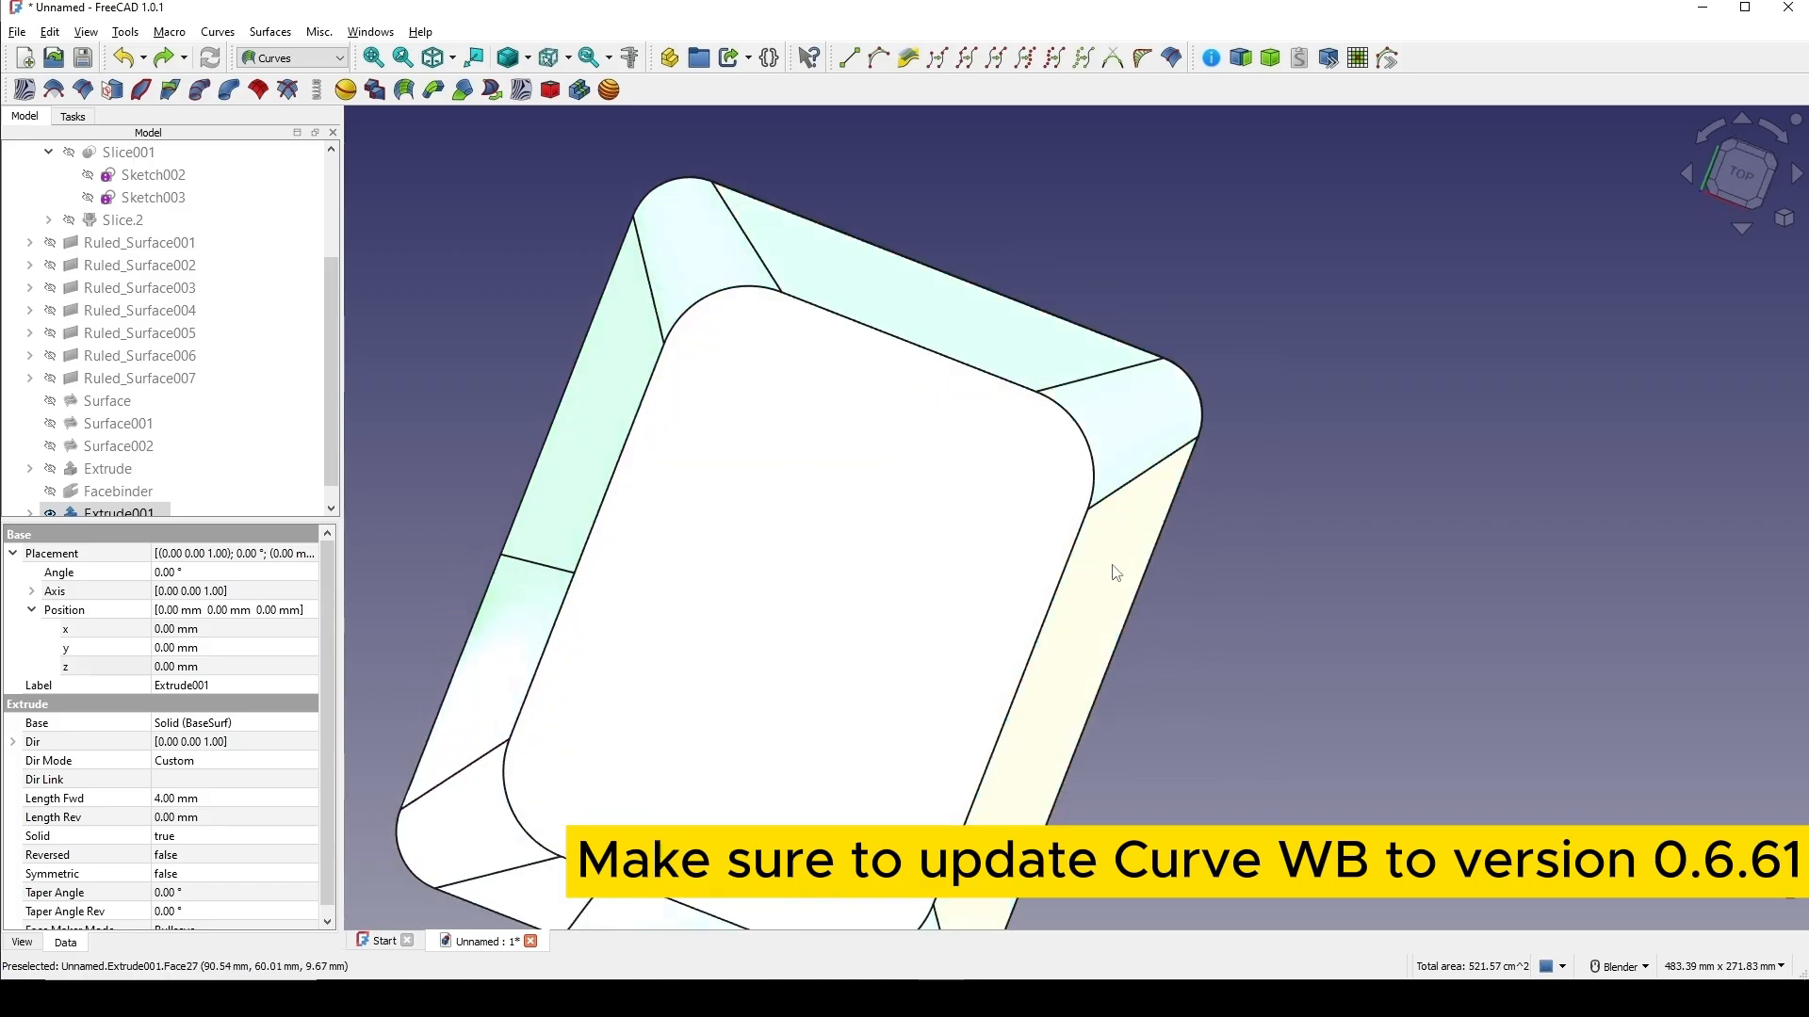
Add the flat inner face and all surrounding sloped and corner faces on the body's underside to the selection.
middle_click_drag(1004, 601, 917, 415)
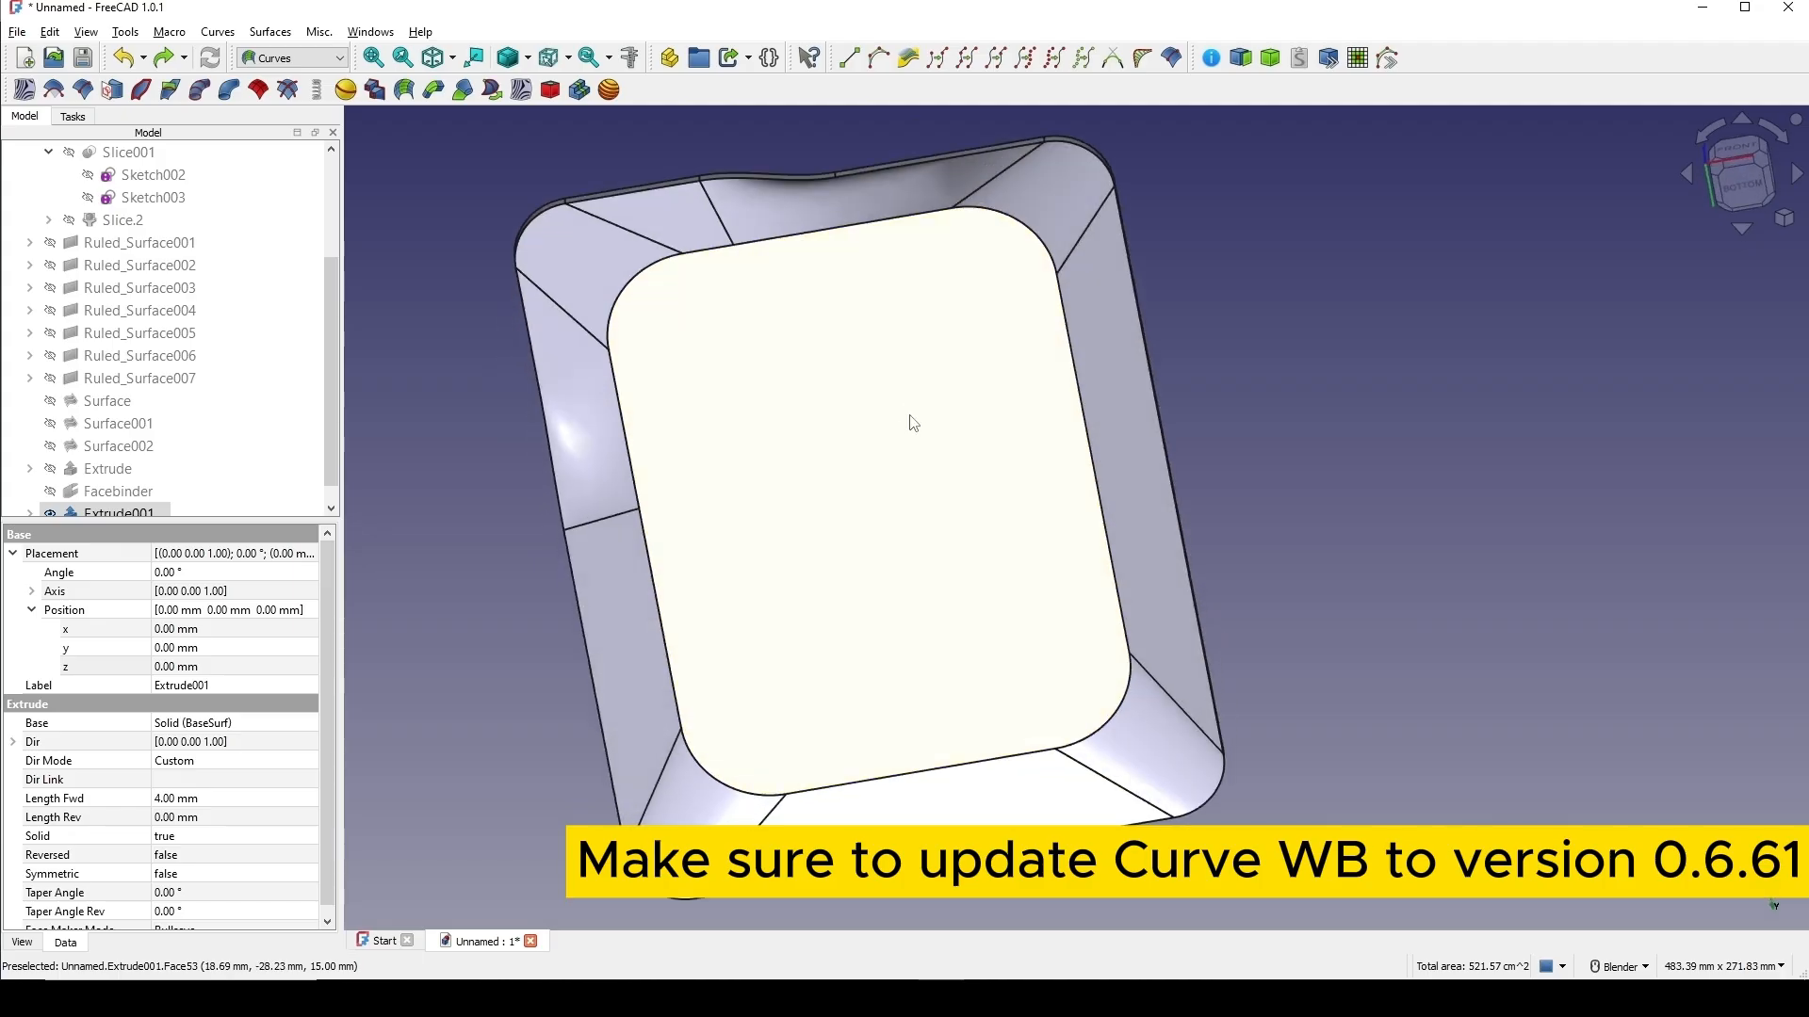
left_click(598, 453, "ctrl")
left_click(624, 576, "ctrl")
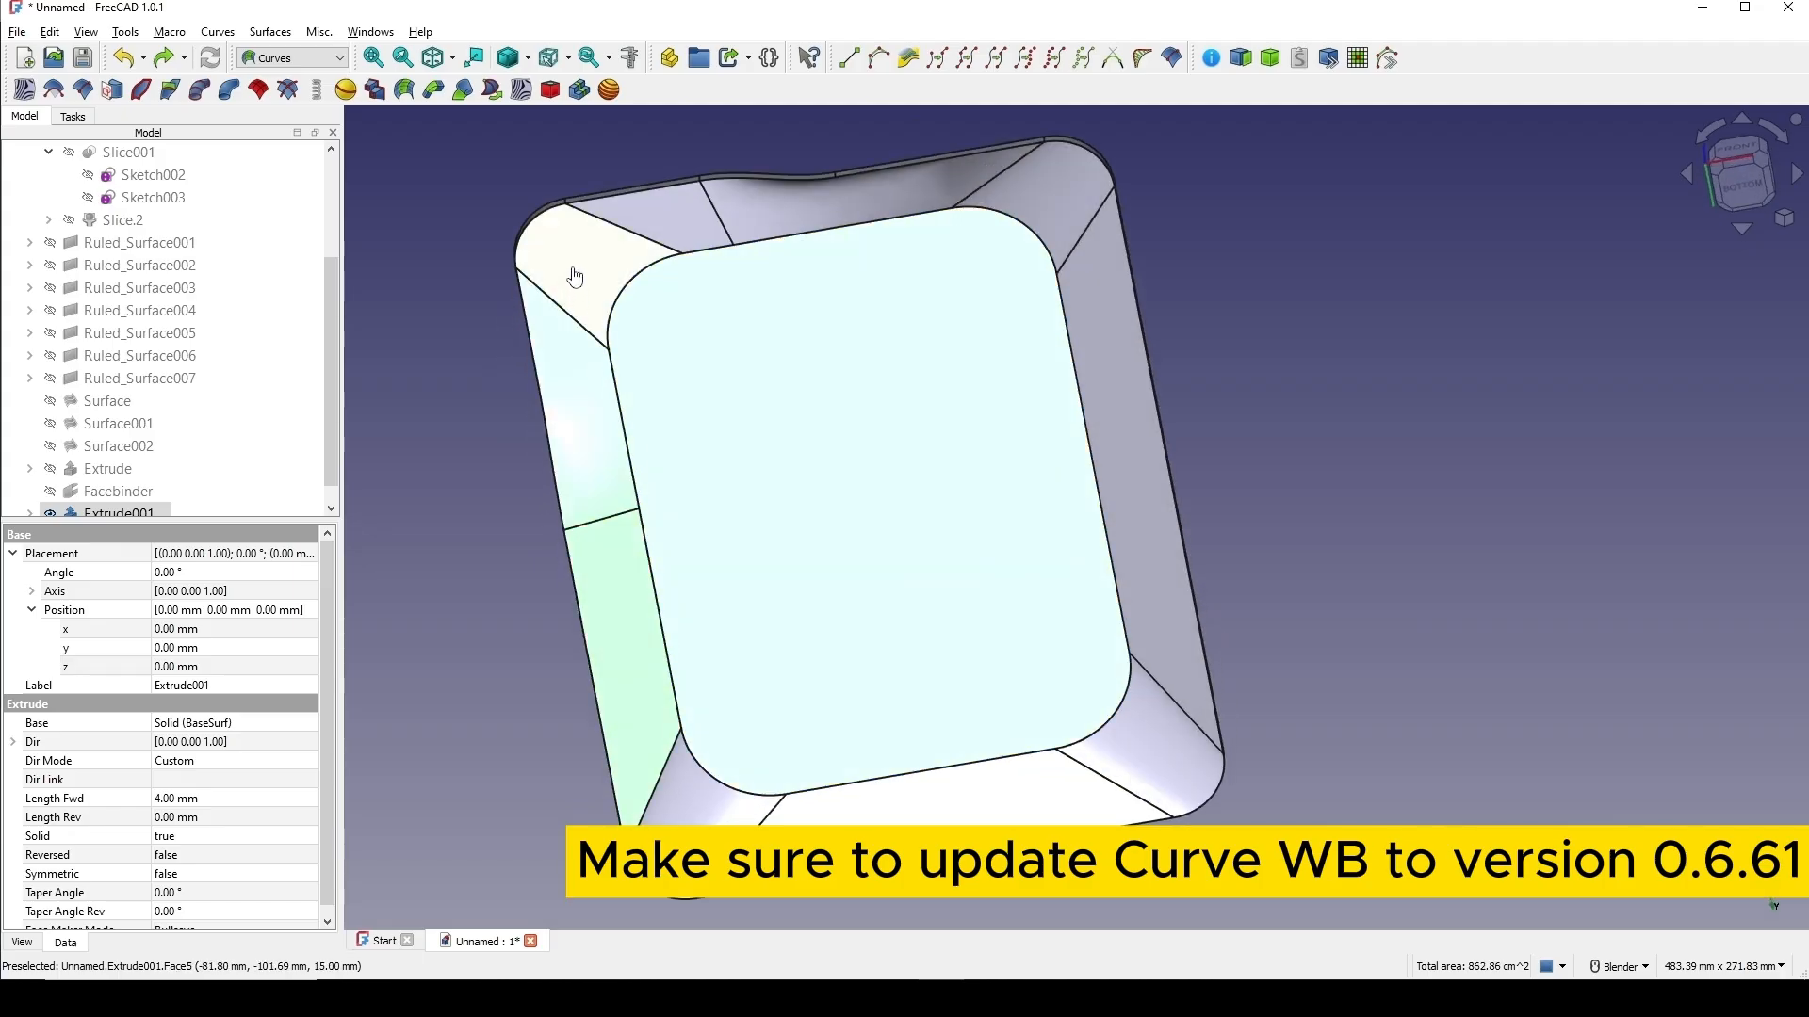
left_click(891, 216, "ctrl")
left_click(1003, 208, "ctrl")
left_click(1128, 387, "ctrl")
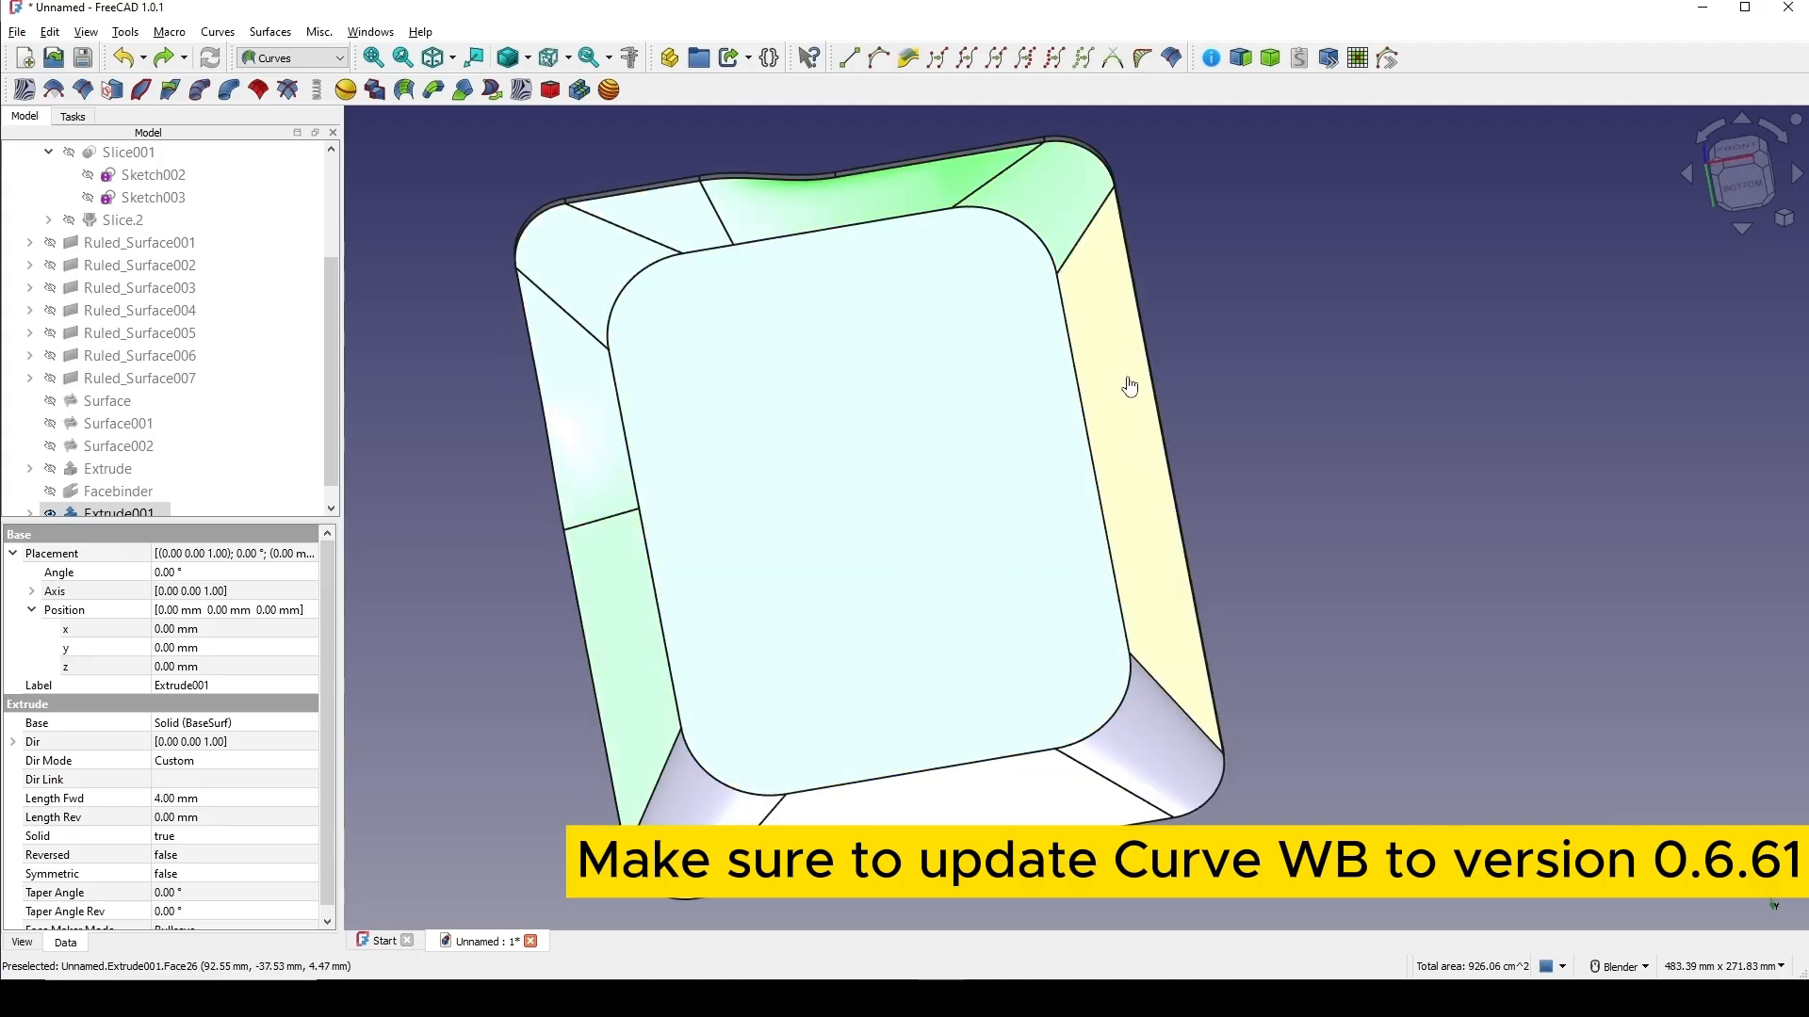
left_click(1138, 749, "ctrl")
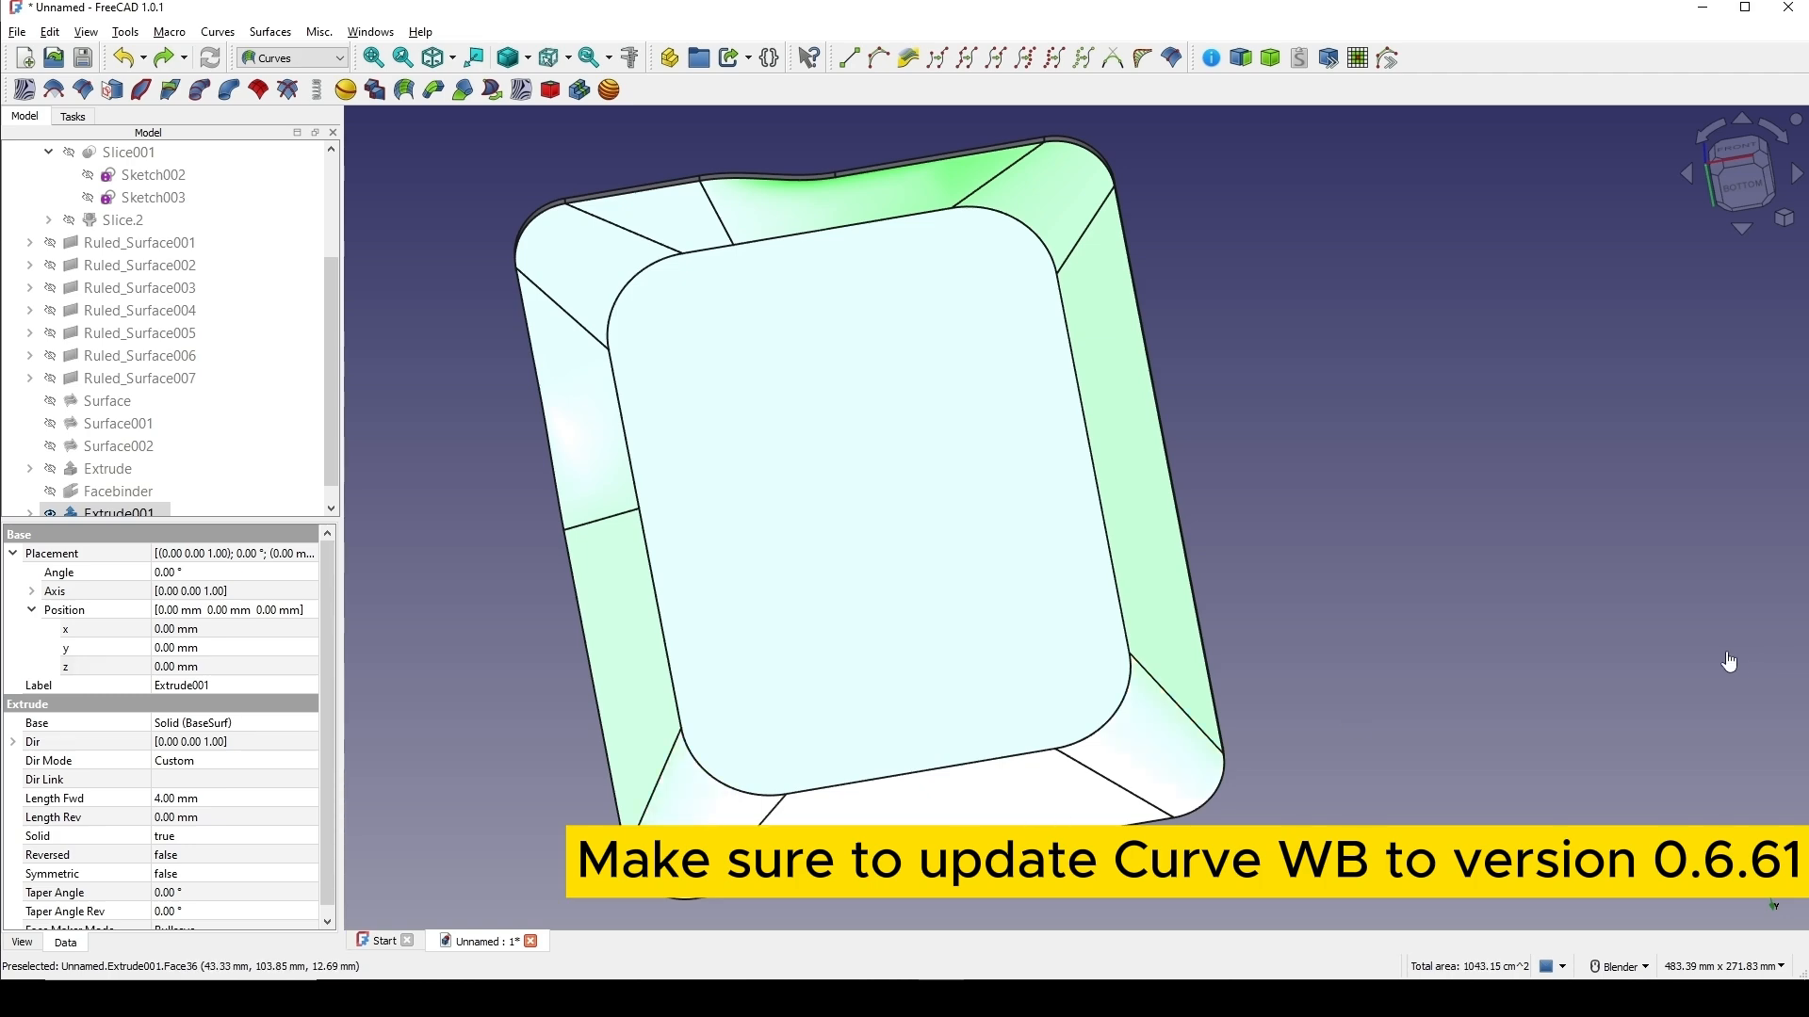
Add the thin vertical rim faces along the front side and around the front-right corner to the selection.
middle_click_drag(1352, 527, 777, 601)
scroll(862, 414, "up", 8)
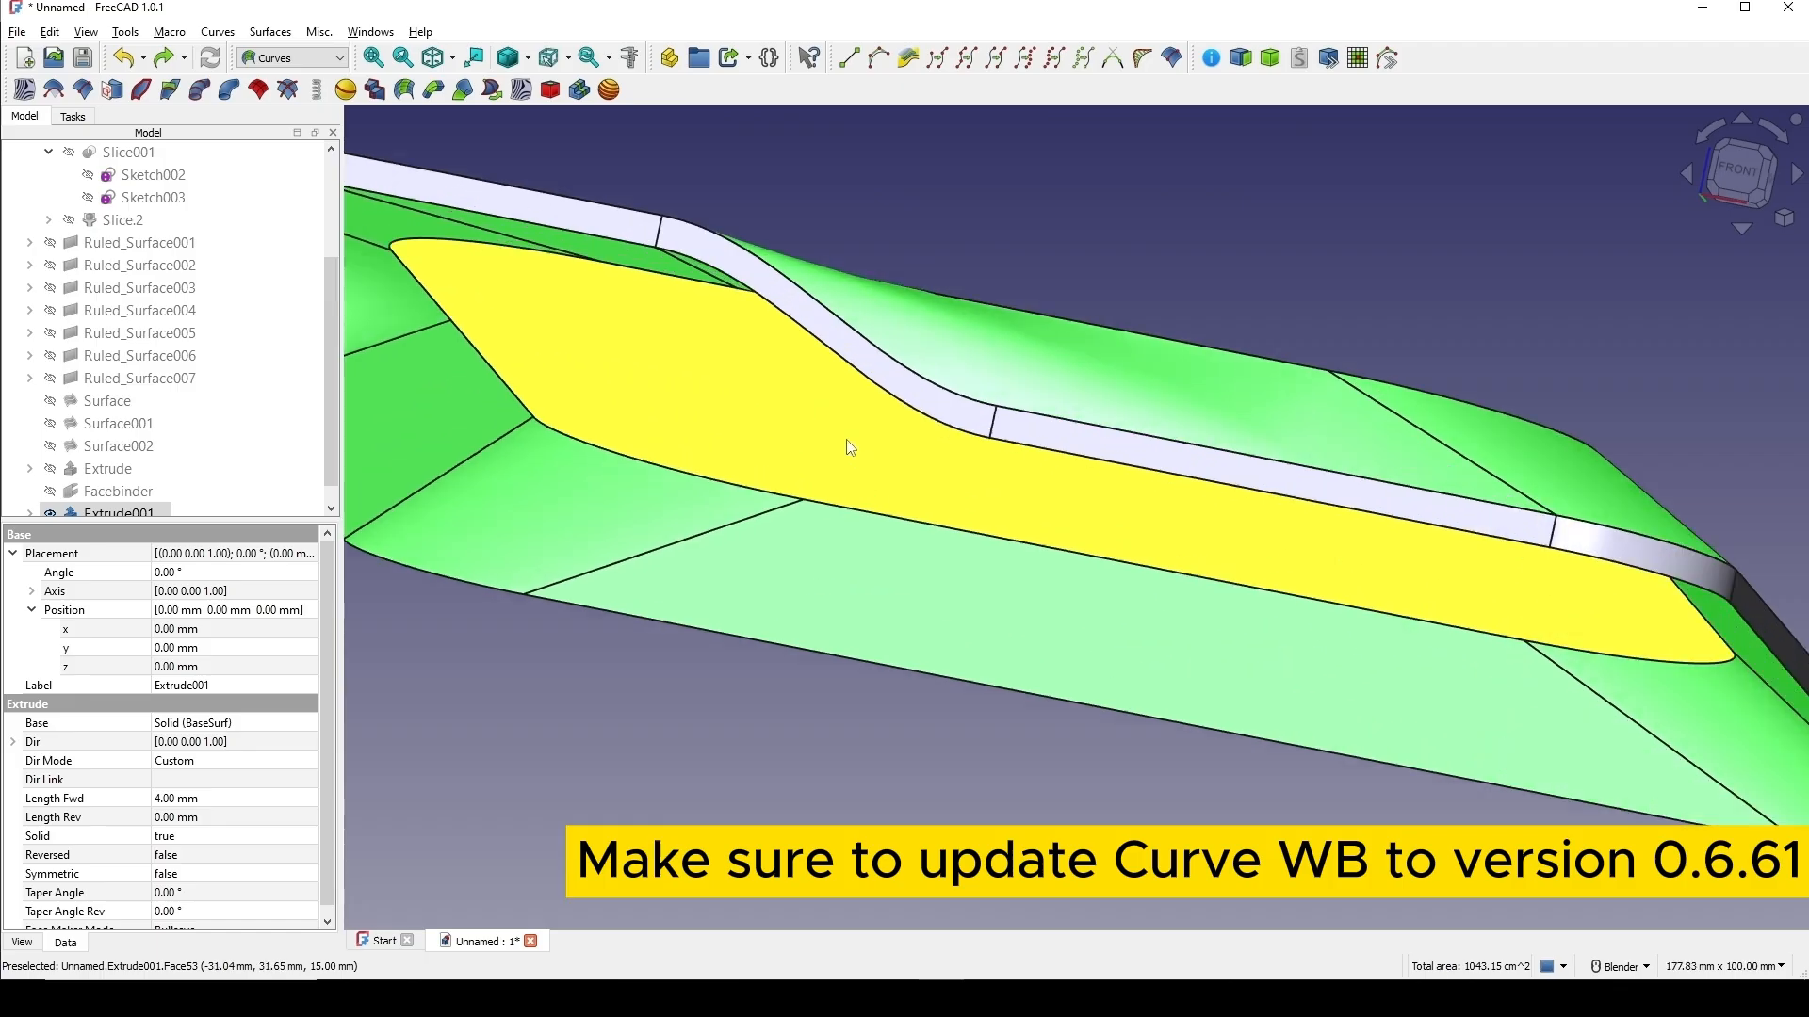
scroll(895, 355, "up", 2)
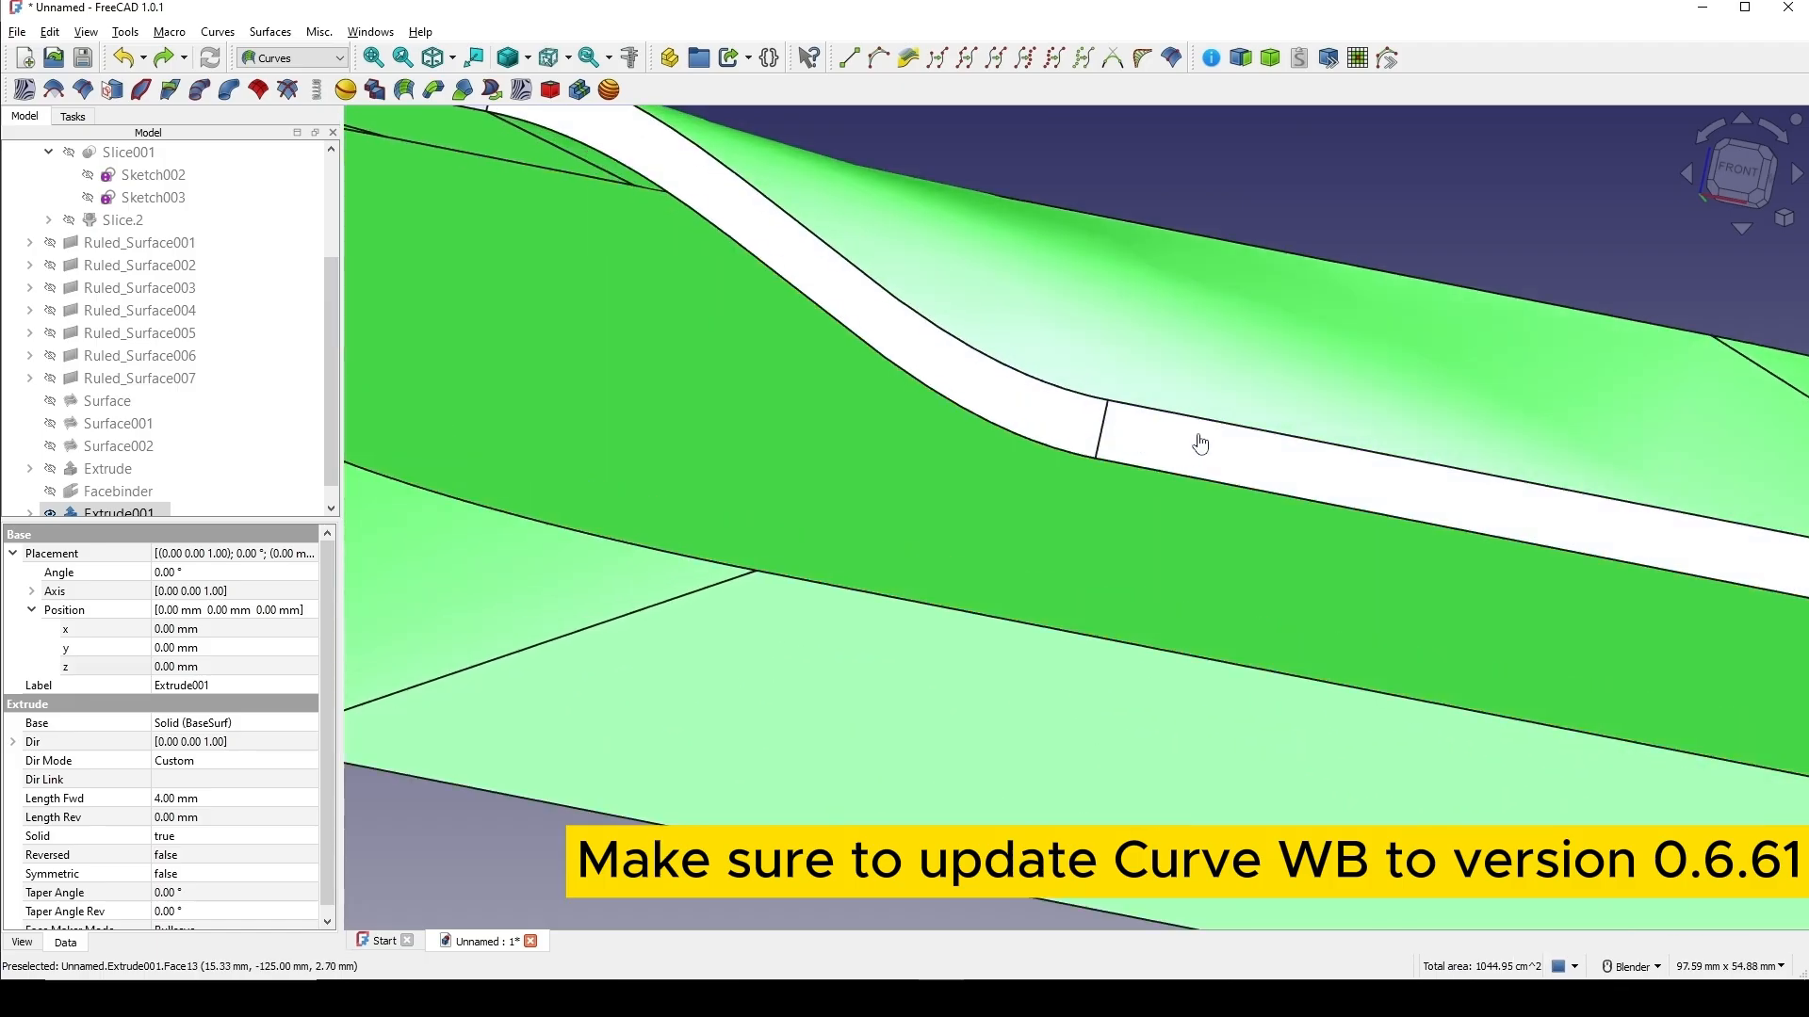
scroll(1201, 447, "down", 6)
scroll(961, 501, "up", 5)
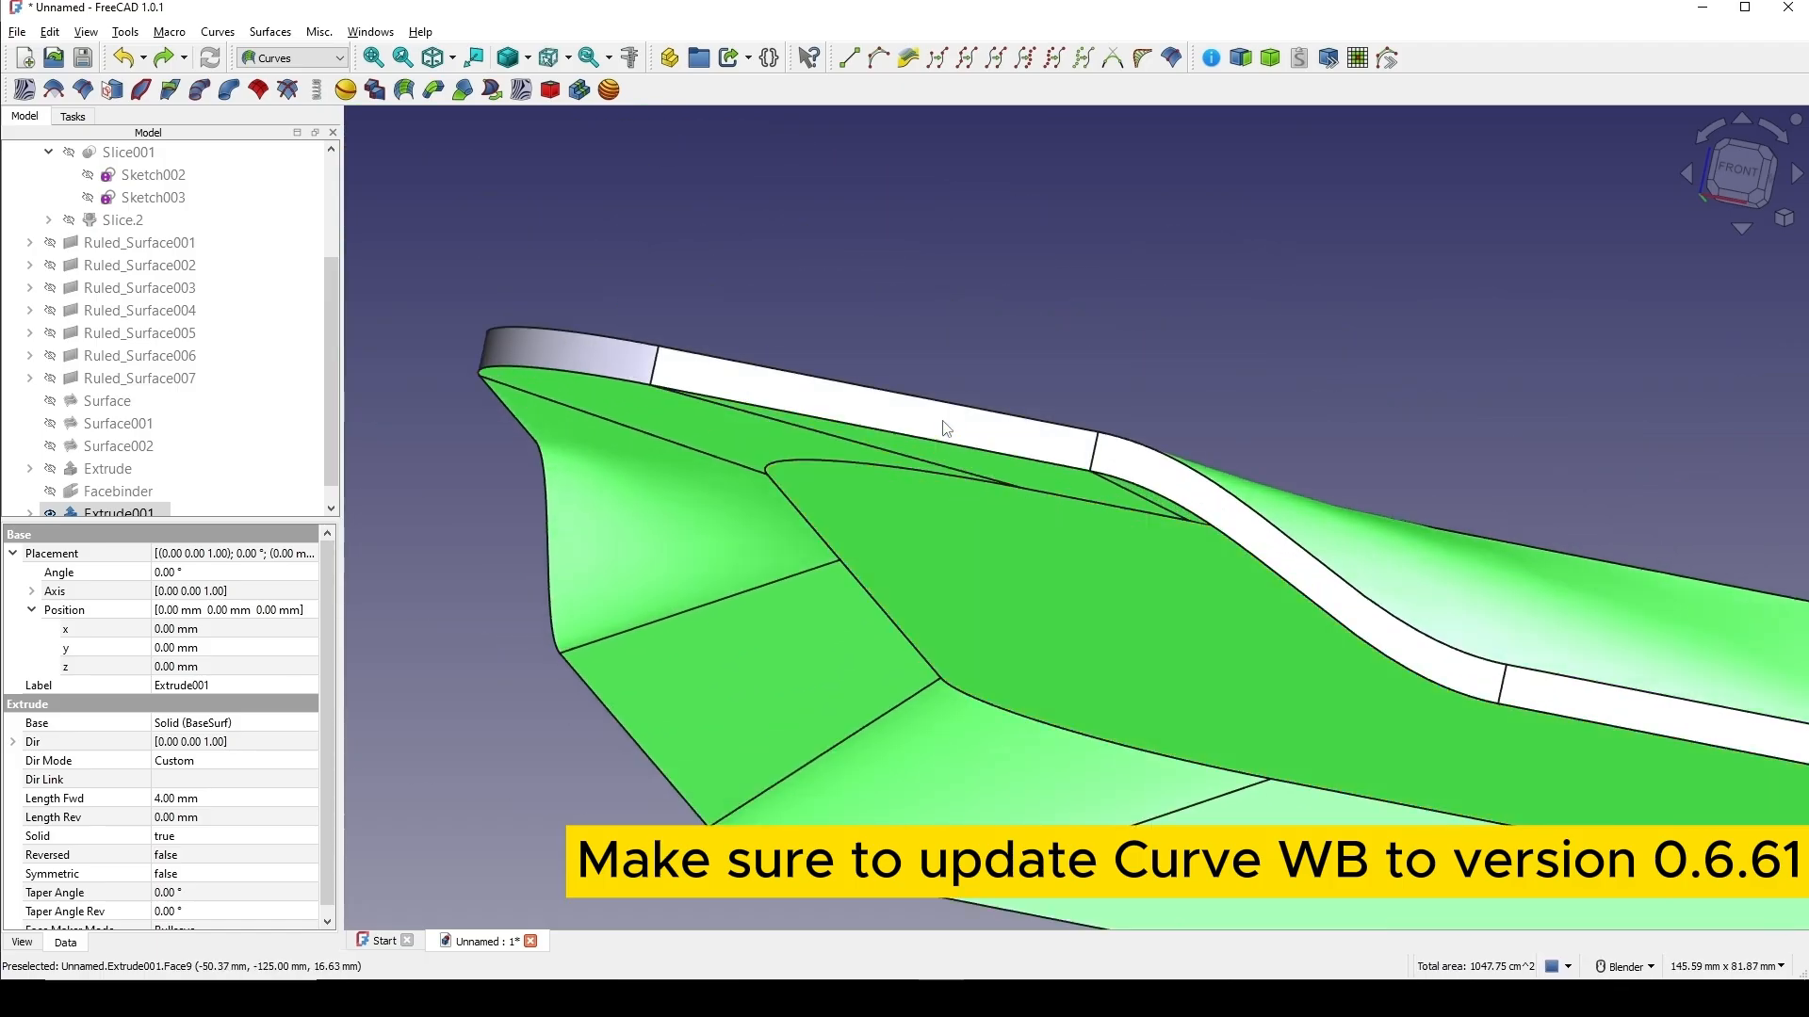
scroll(754, 443, "down", 6)
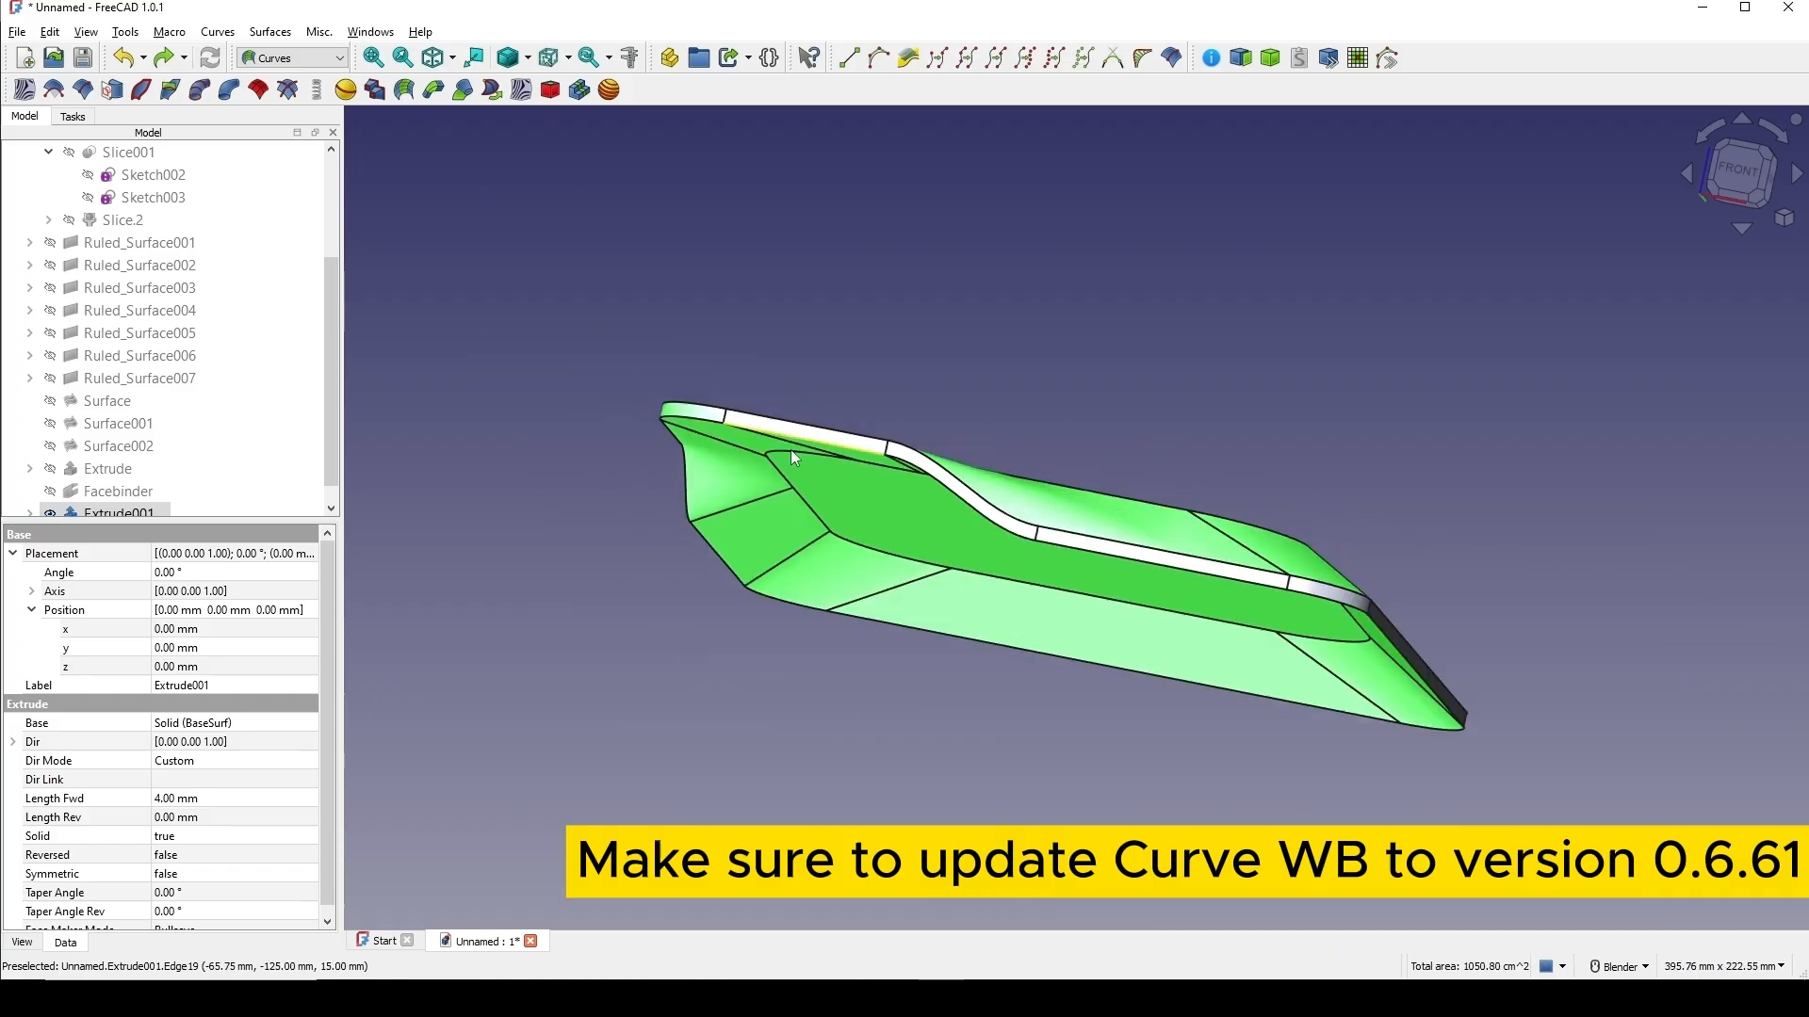
middle_click_drag(1259, 426, 805, 373, "shift")
scroll(913, 450, "up", 3)
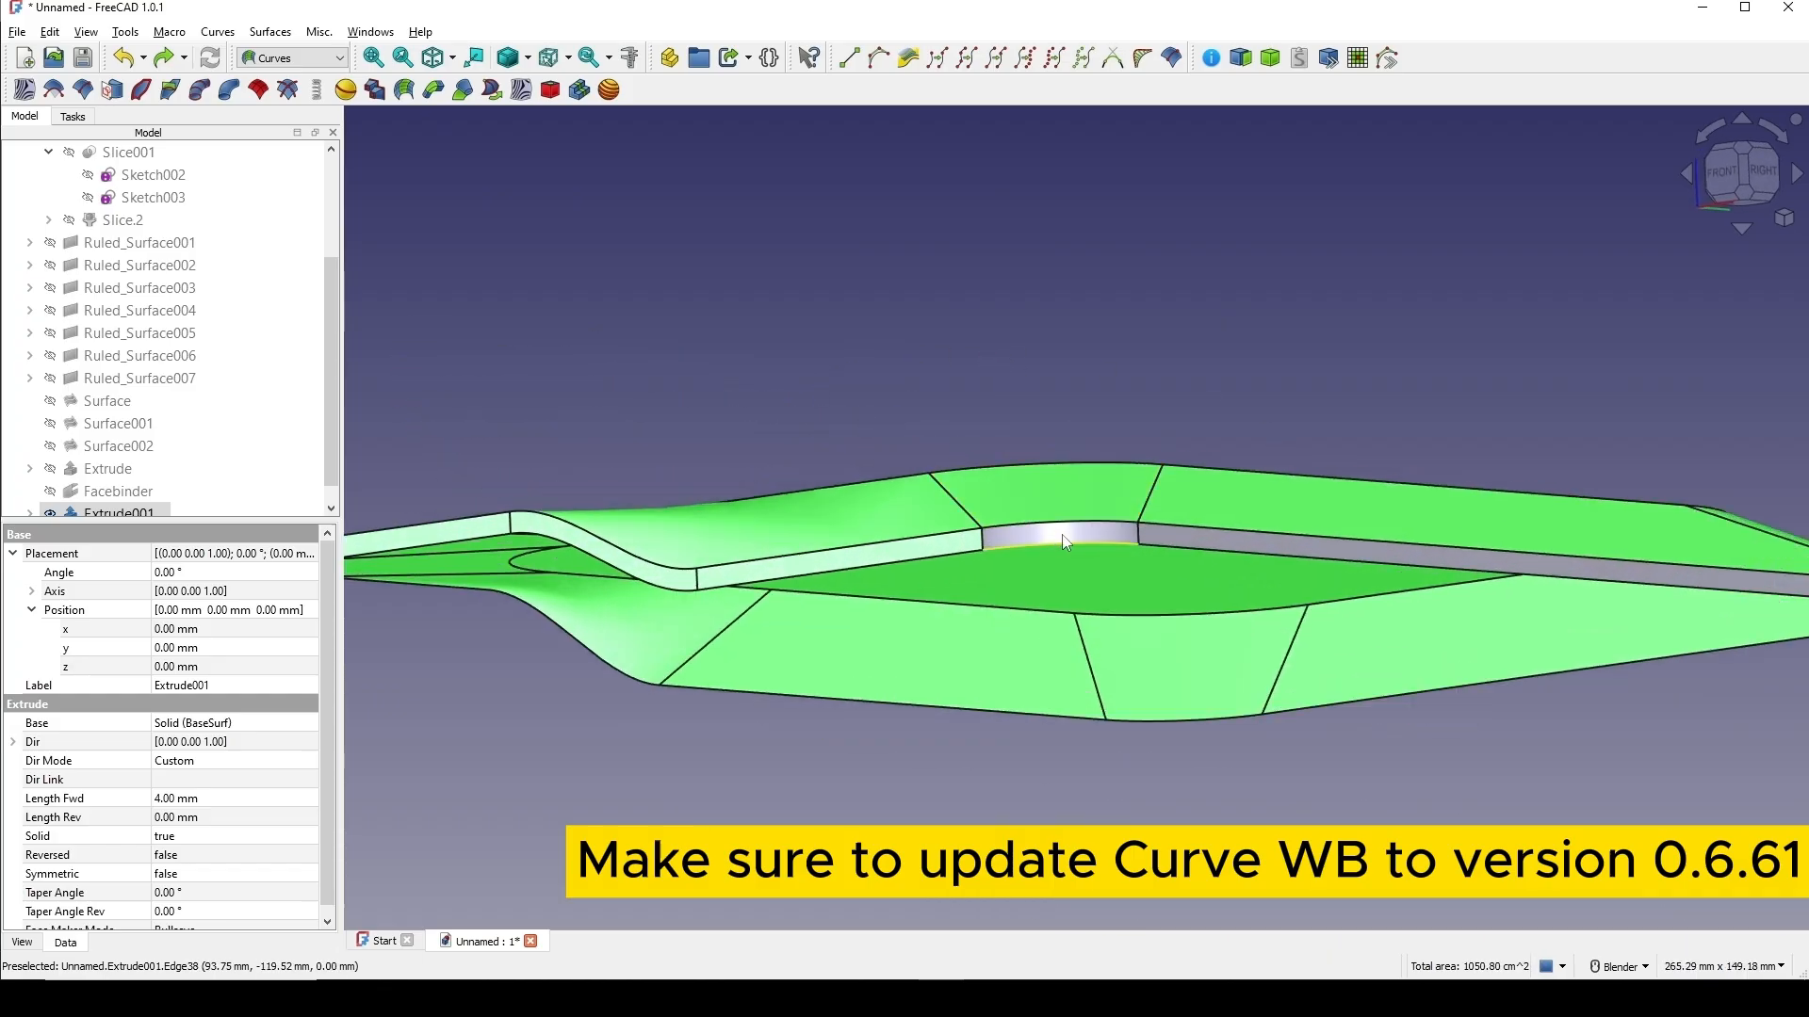
scroll(1082, 524, "up", 4)
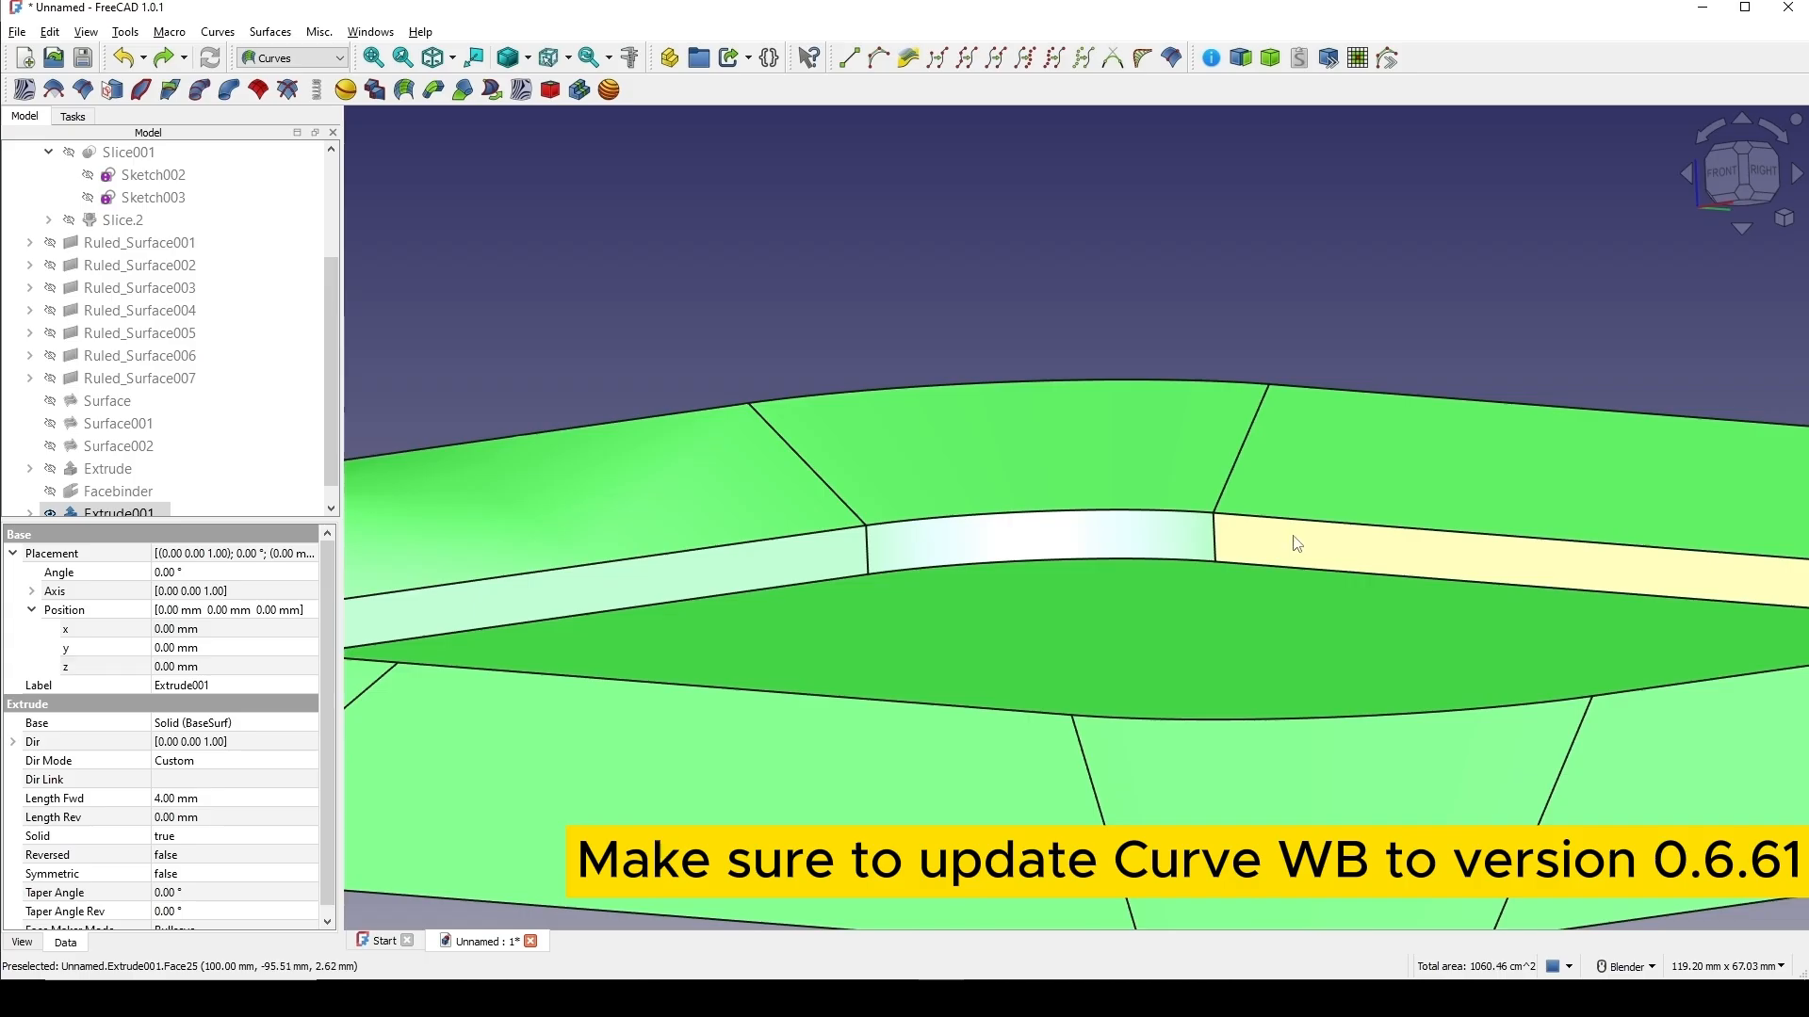
Add the thin rim faces along the right side and at the rear-right corner to the selection.
scroll(1294, 536, "down", 5)
middle_click_drag(1449, 541, 1177, 528)
middle_click_drag(1332, 511, 484, 464, "shift")
scroll(1390, 546, "up", 2)
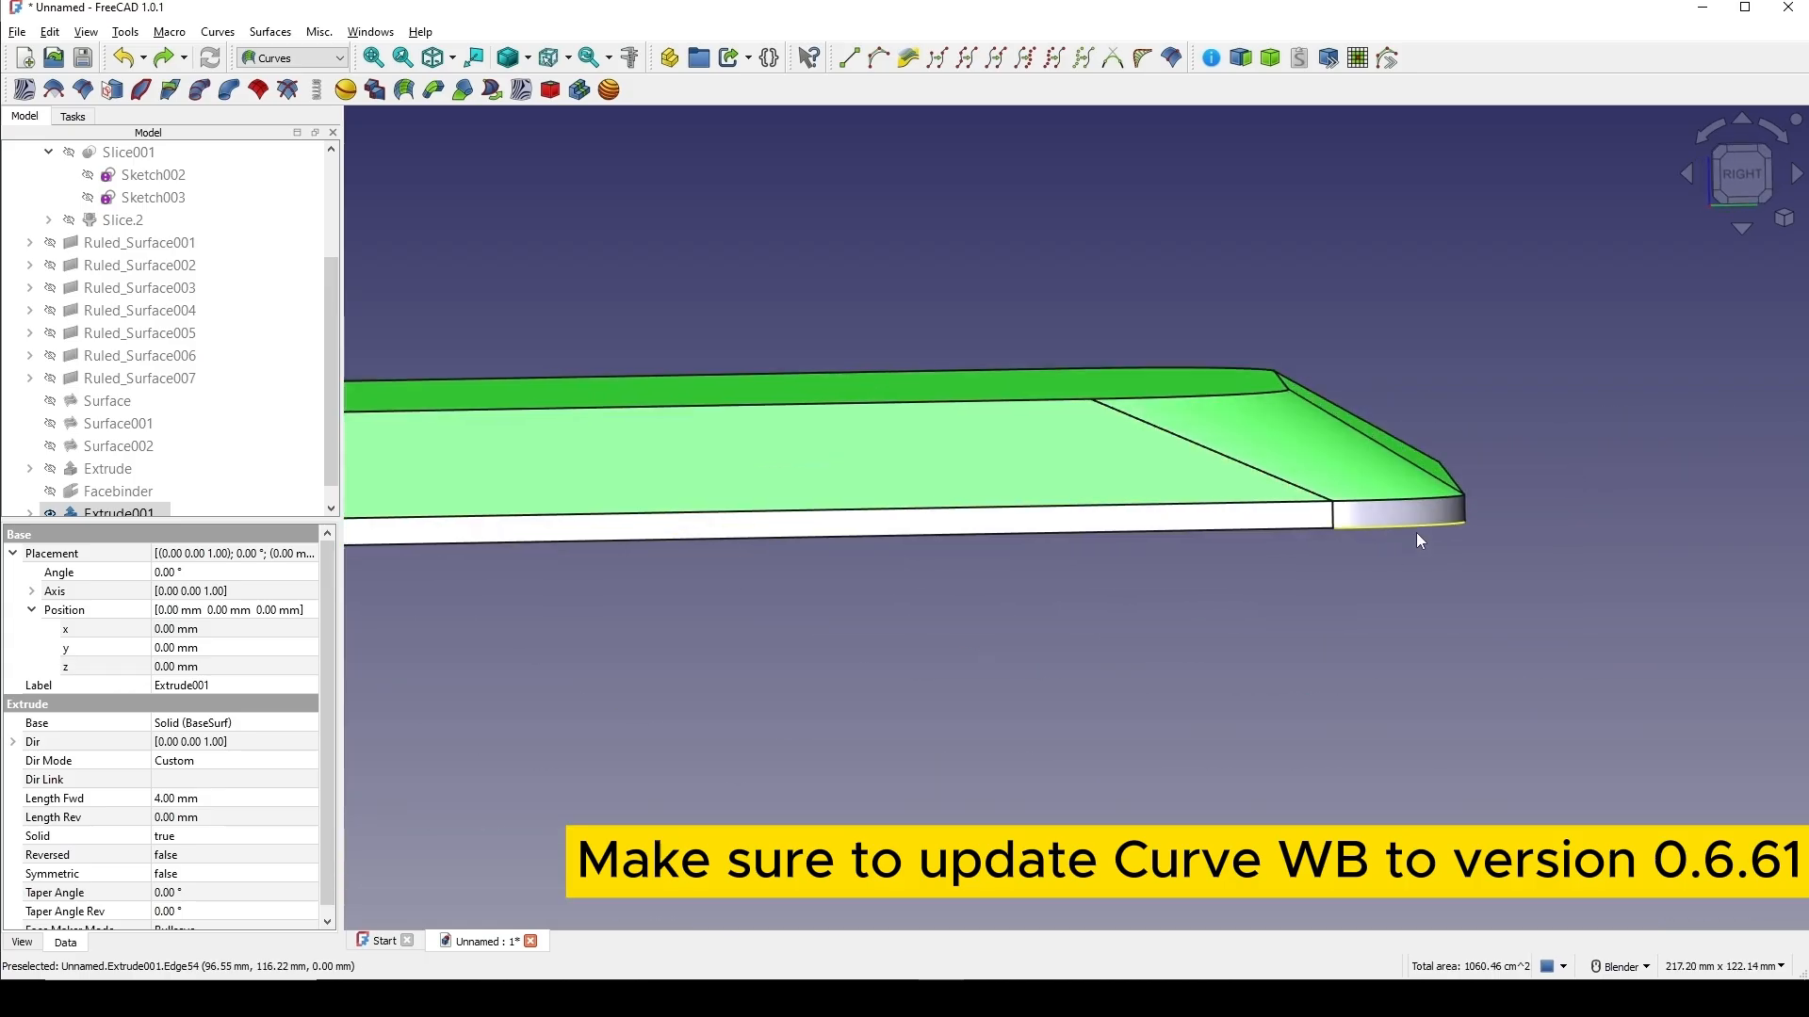
scroll(1422, 537, "up", 5)
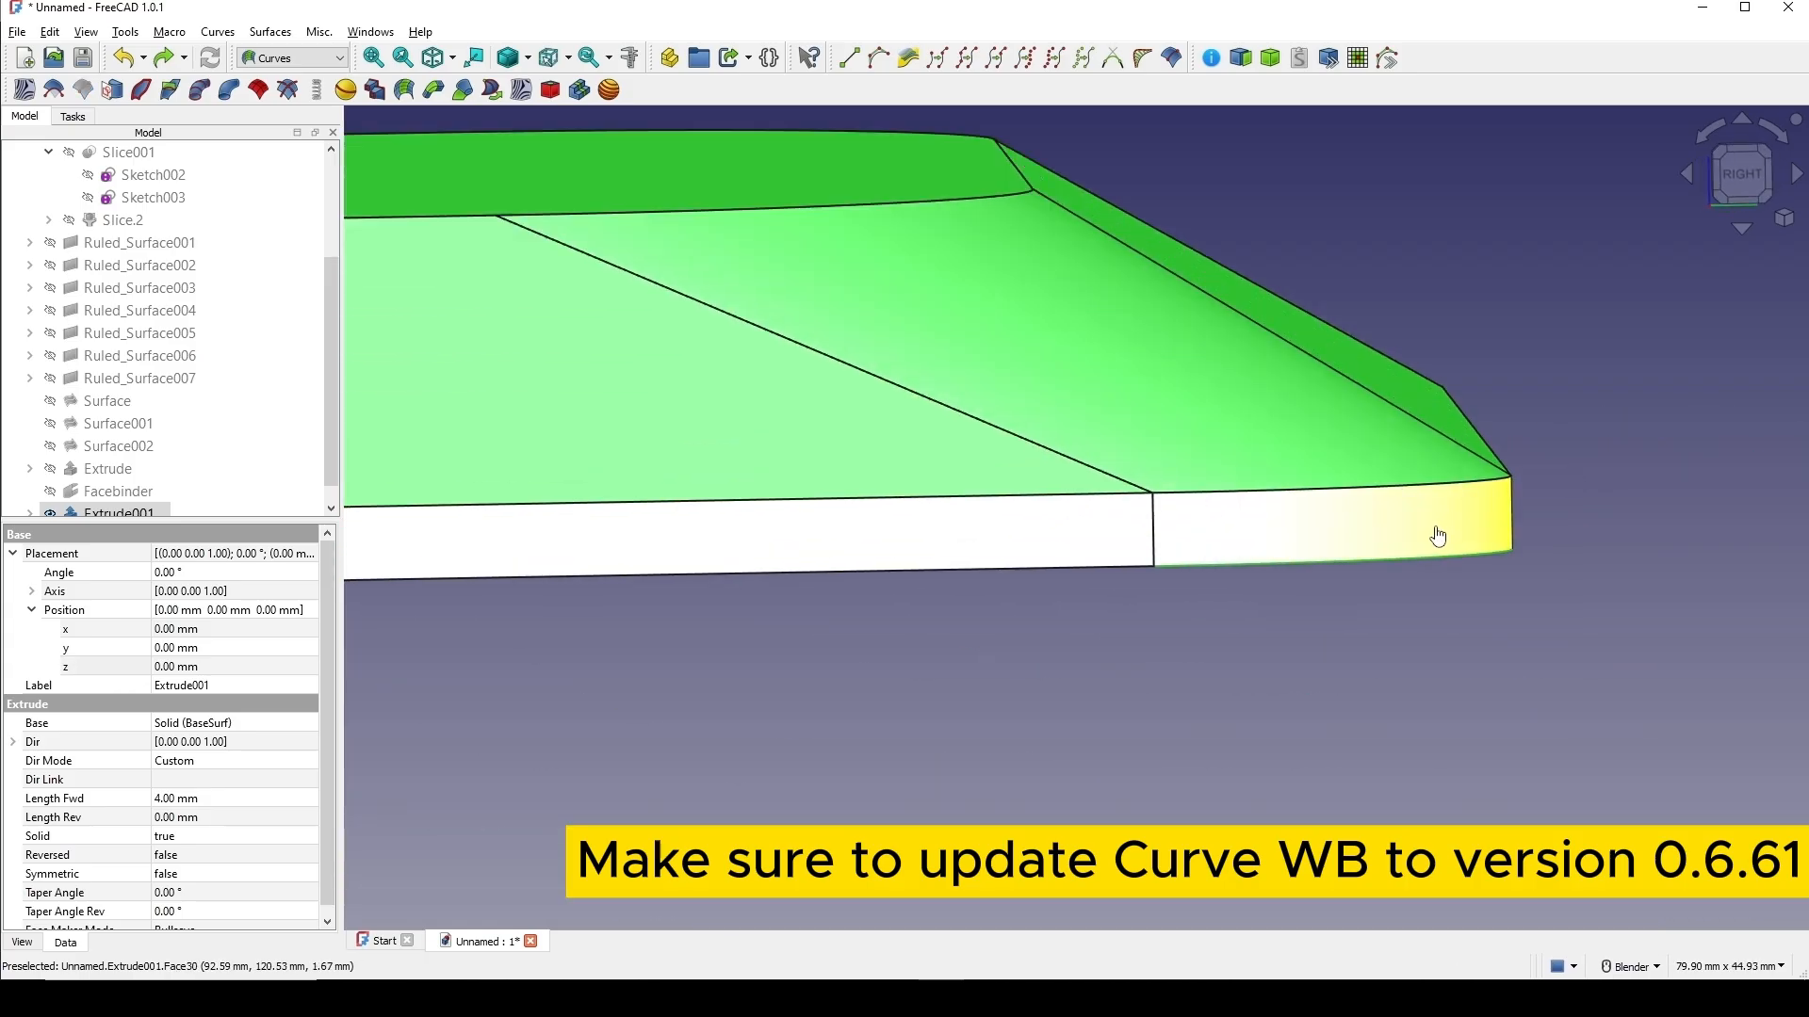
Add the thin rim faces along the rear side and at the rear-left corner to the selection.
scroll(1437, 535, "down", 5)
middle_click_drag(1413, 537, 1064, 527)
middle_click_drag(1521, 524, 912, 546, "shift")
scroll(912, 547, "up", 2)
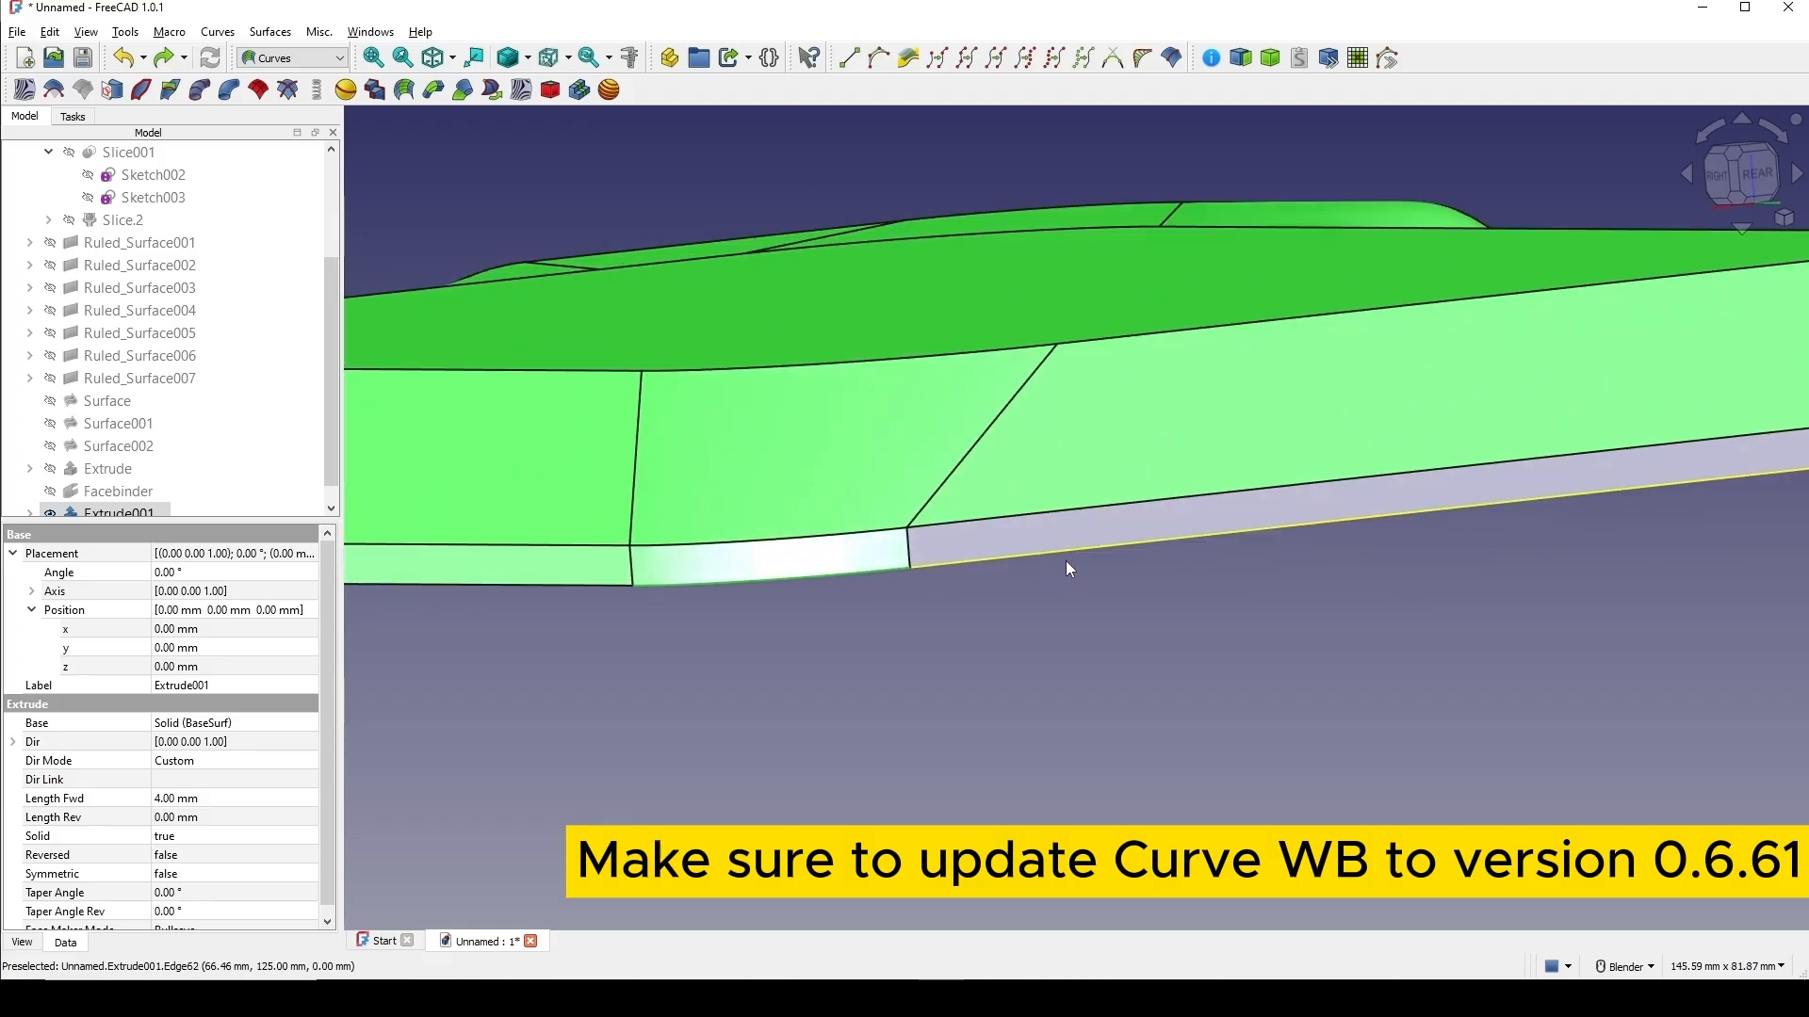
scroll(1194, 530, "down", 5)
middle_click_drag(1328, 522, 1084, 528)
scroll(1079, 527, "up", 3)
scroll(1055, 509, "up", 3)
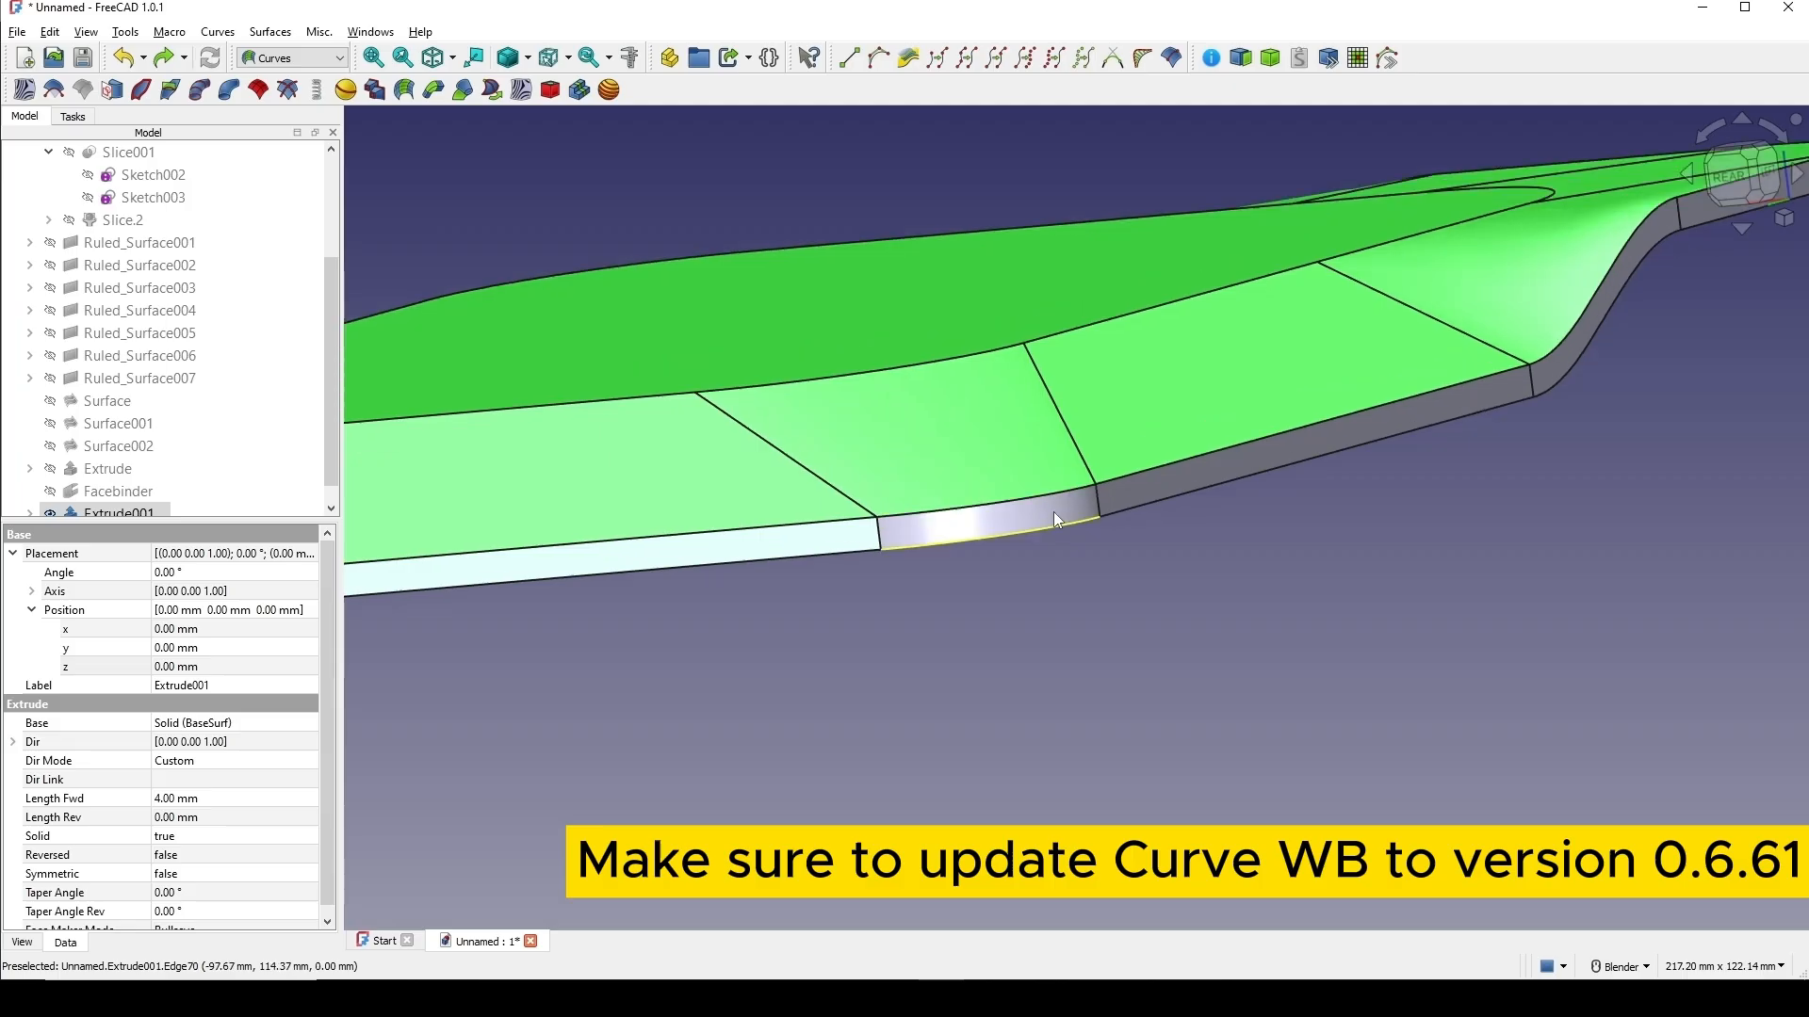
Add the remaining rim faces along the left side, including the S-shaped one, and at the front-left corner to the selection.
scroll(1244, 476, "down", 6)
middle_click_drag(1319, 497, 664, 514, "shift")
middle_click_drag(1522, 376, 974, 556, "shift")
scroll(975, 557, "up", 3)
scroll(974, 556, "up", 3)
left_click(996, 354, "ctrl")
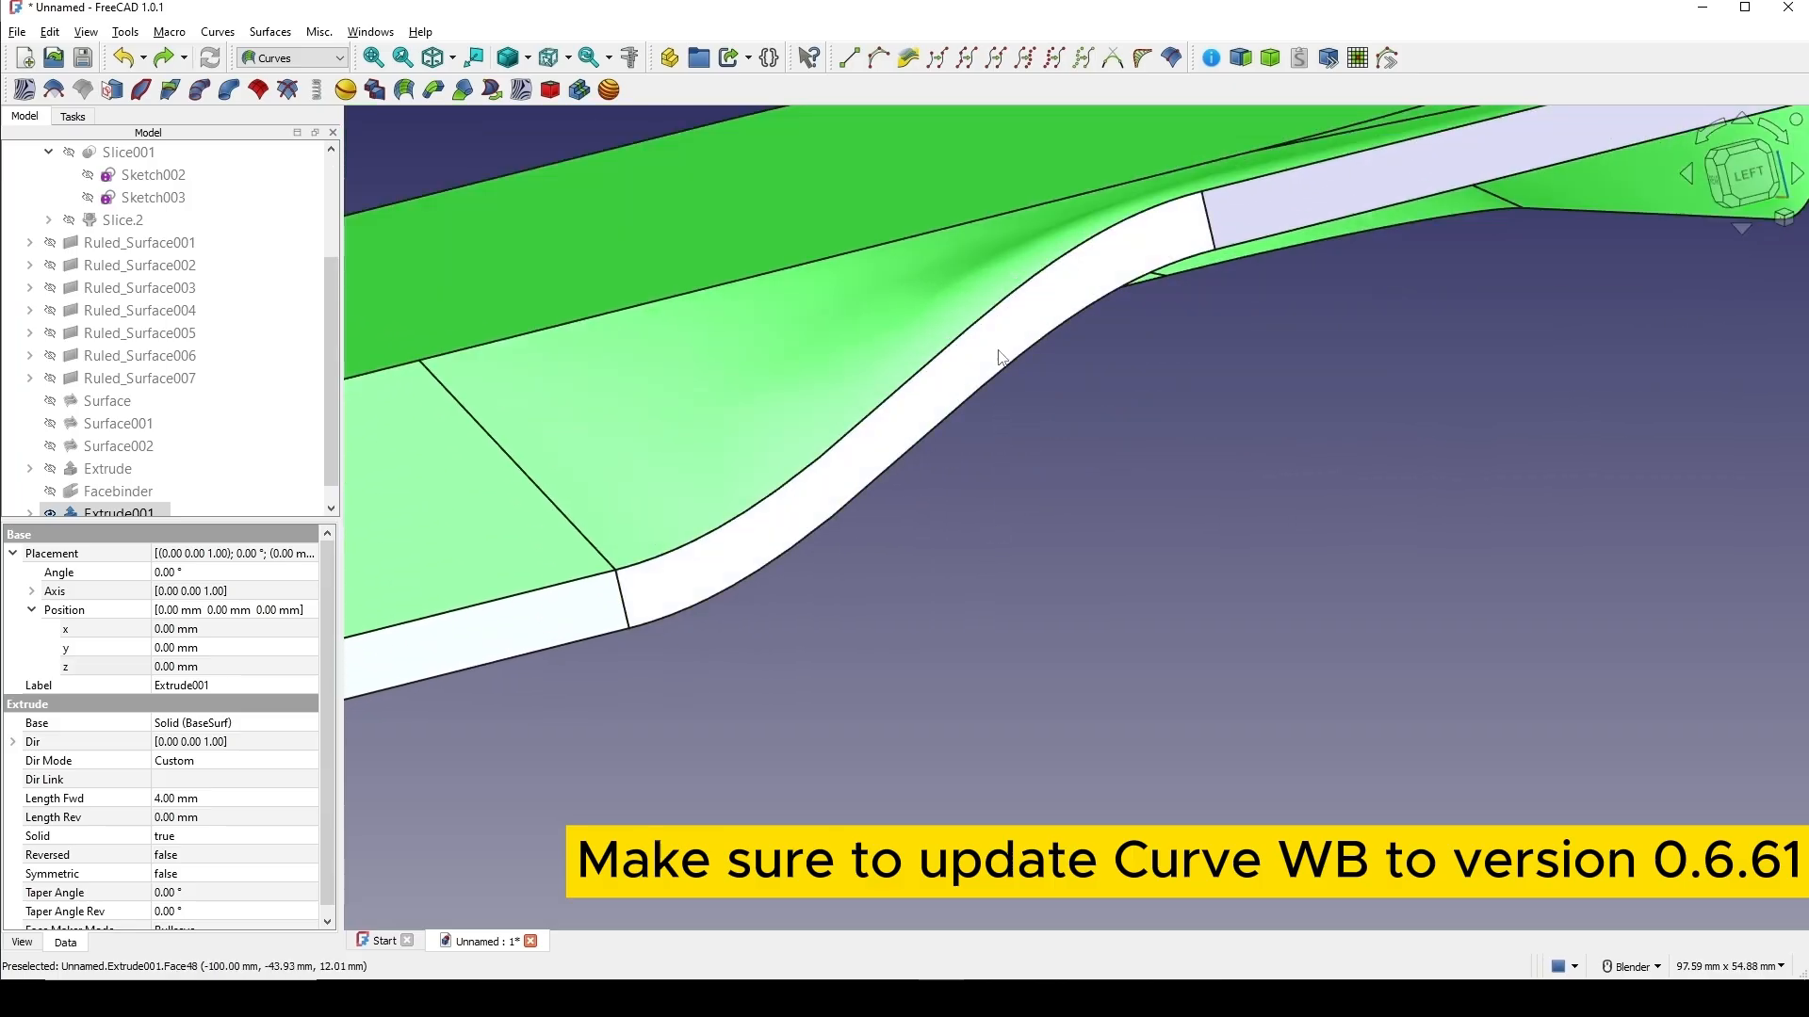
scroll(1046, 386, "down", 4)
middle_click_drag(1177, 353, 855, 490, "shift")
scroll(856, 490, "up", 3)
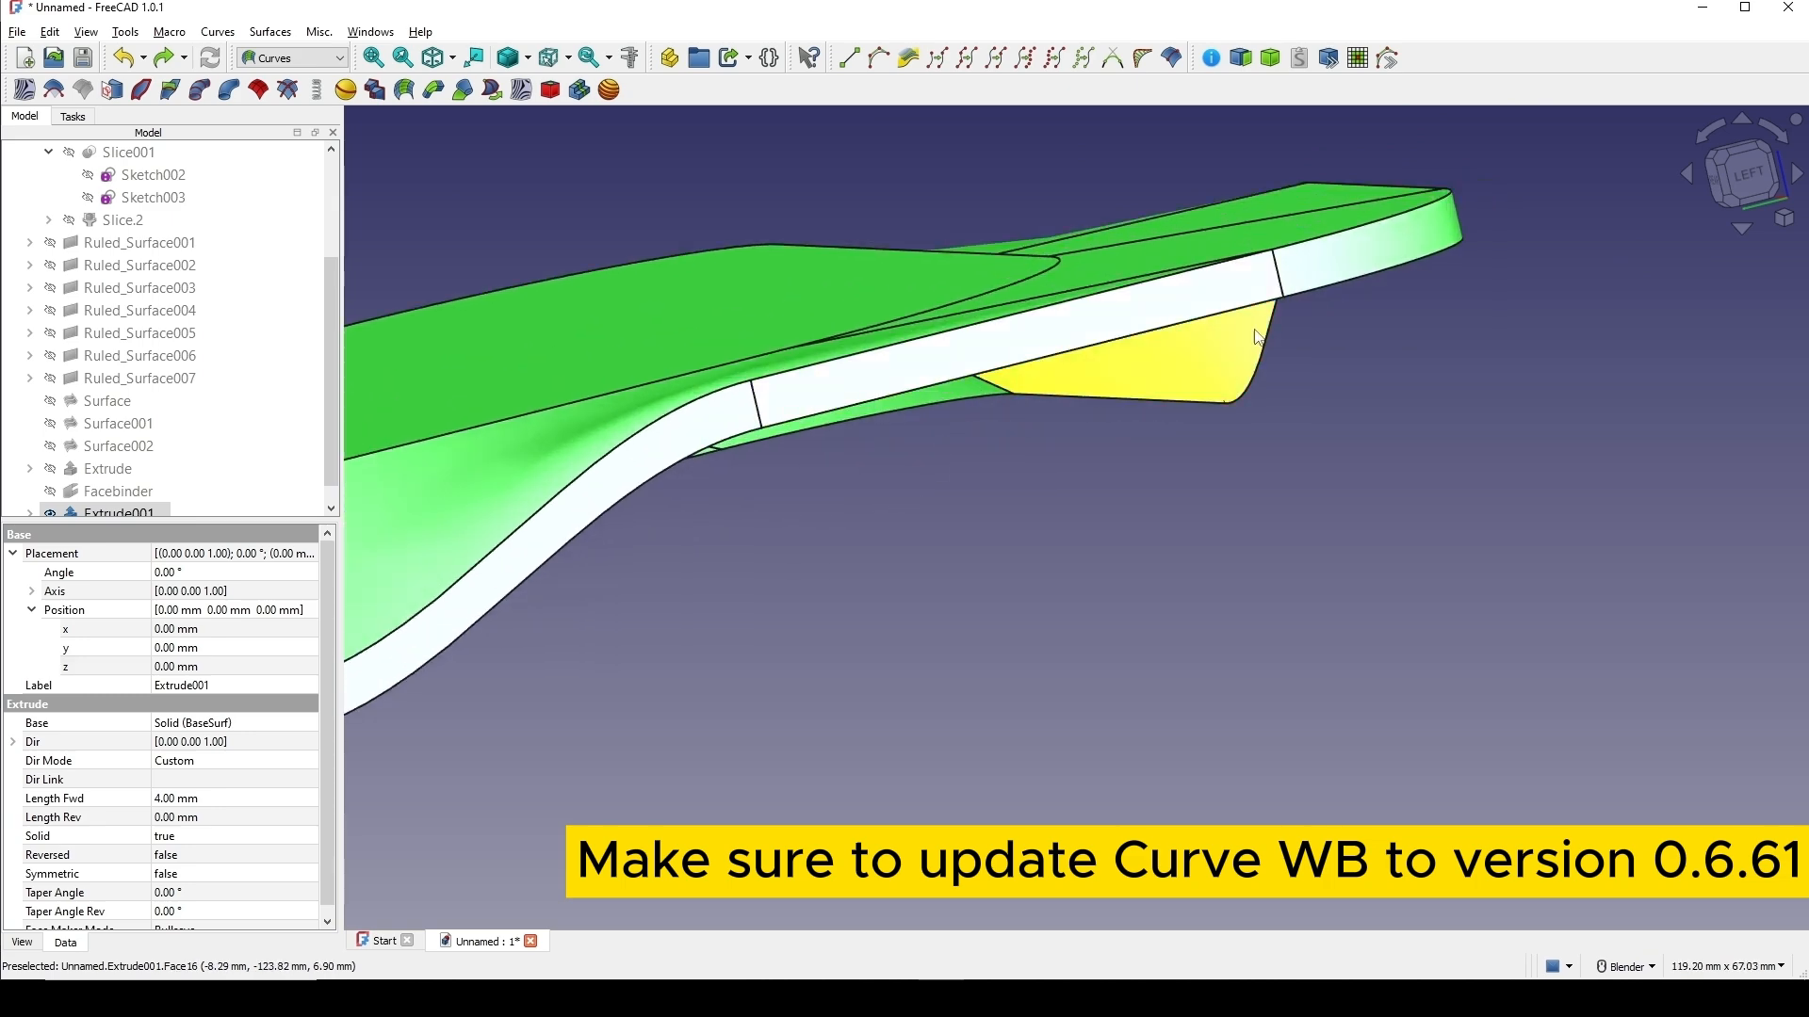
scroll(1174, 422, "down", 3)
middle_click_drag(1153, 431, 1111, 478)
scroll(1112, 478, "down", 7)
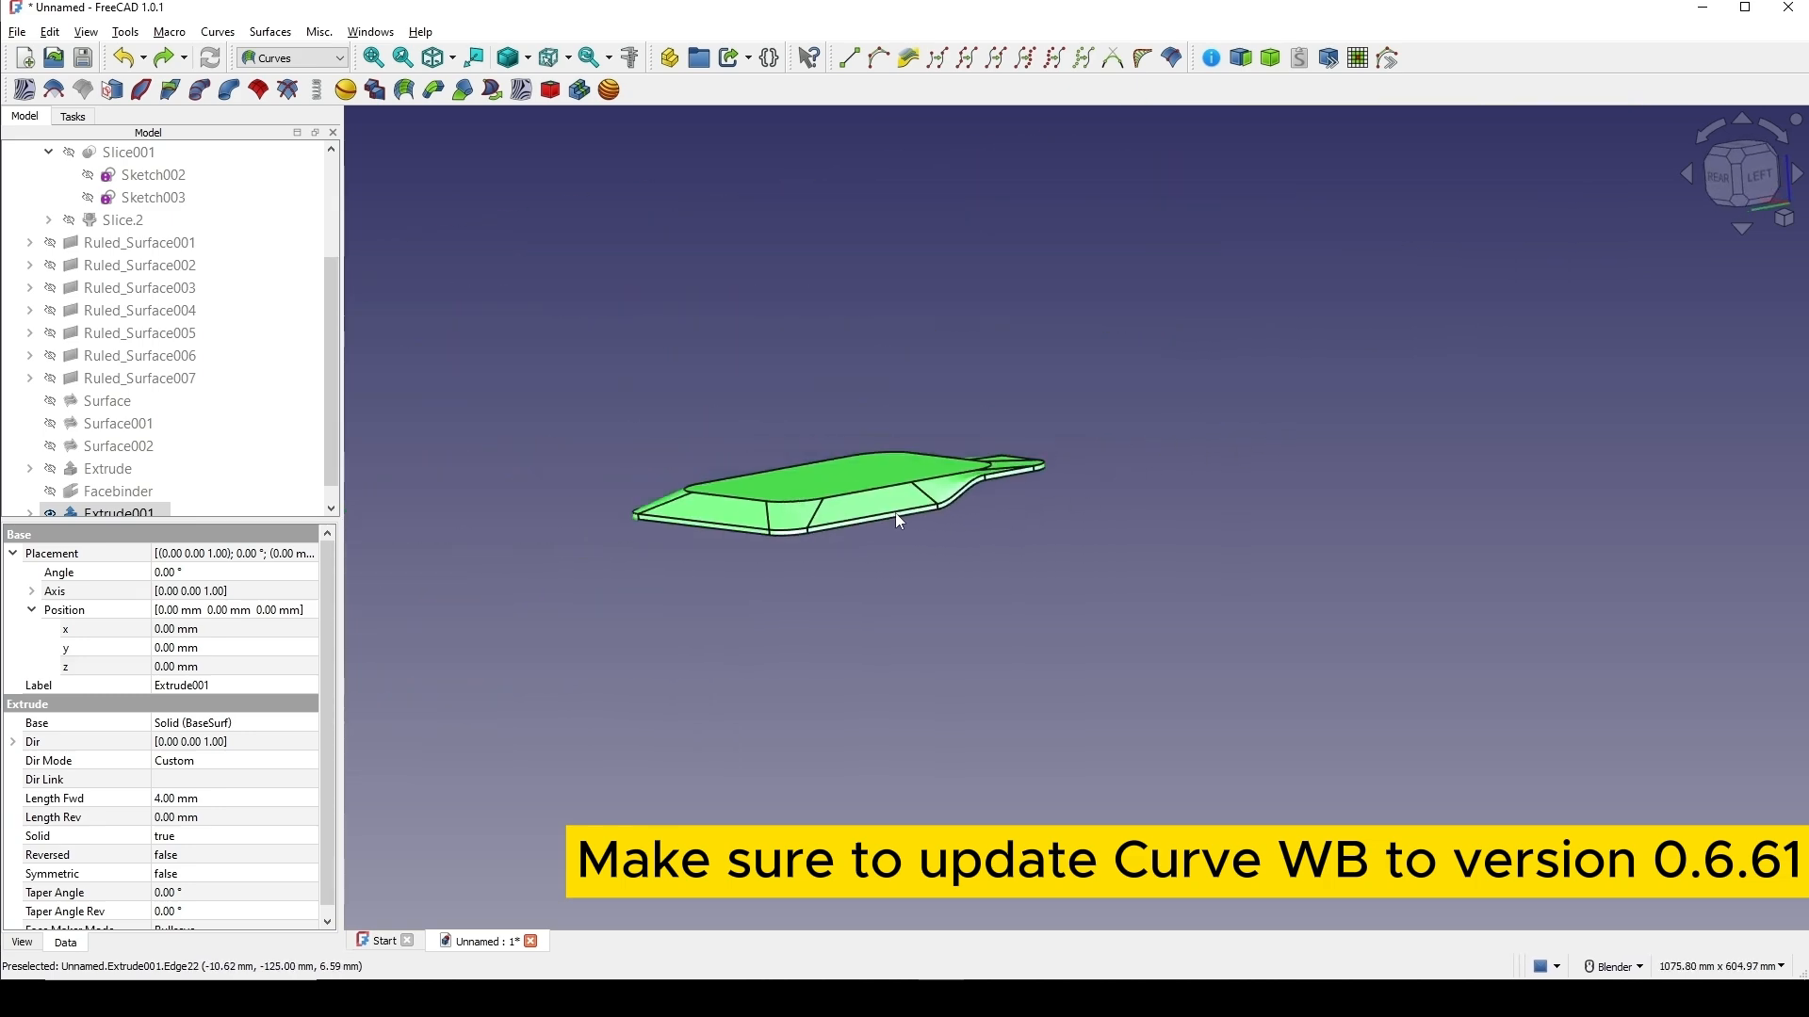
middle_click_drag(895, 513, 1534, 526)
middle_click_drag(972, 521, 1044, 468)
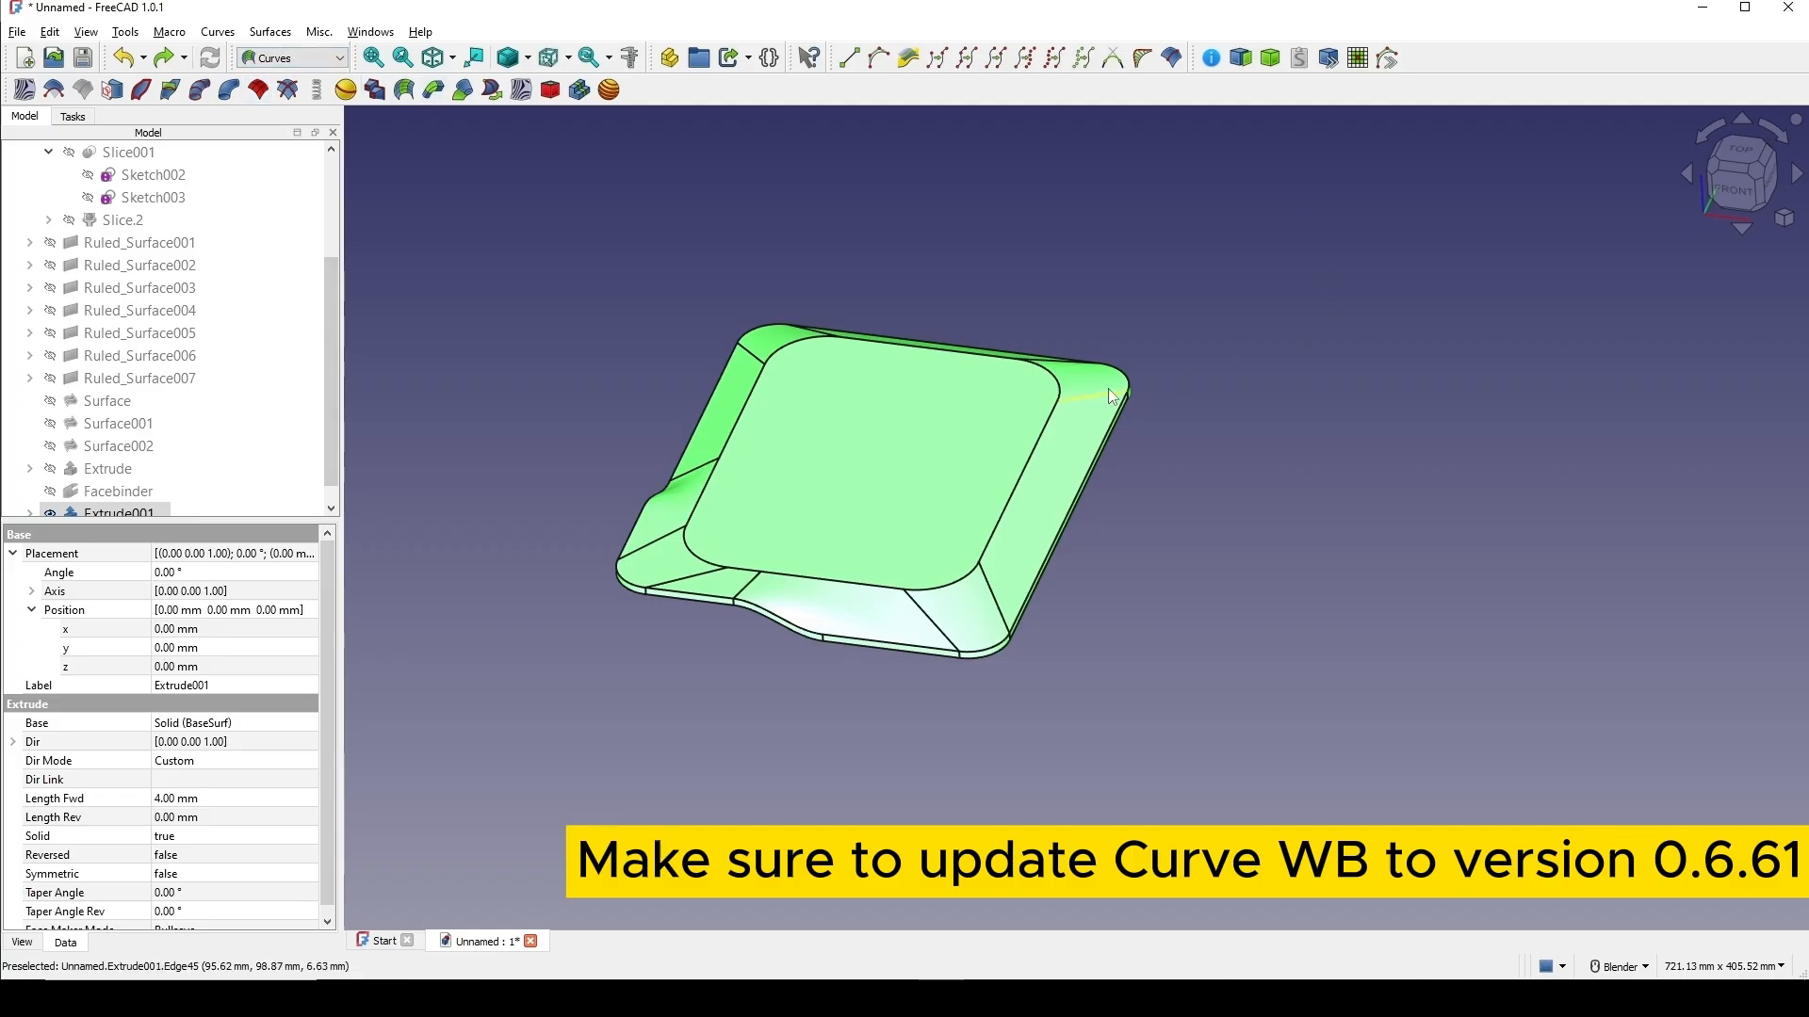
Create a parametric solid from the selected faces and hide Extrude001 so only the new solid shows.
left_click(1271, 58)
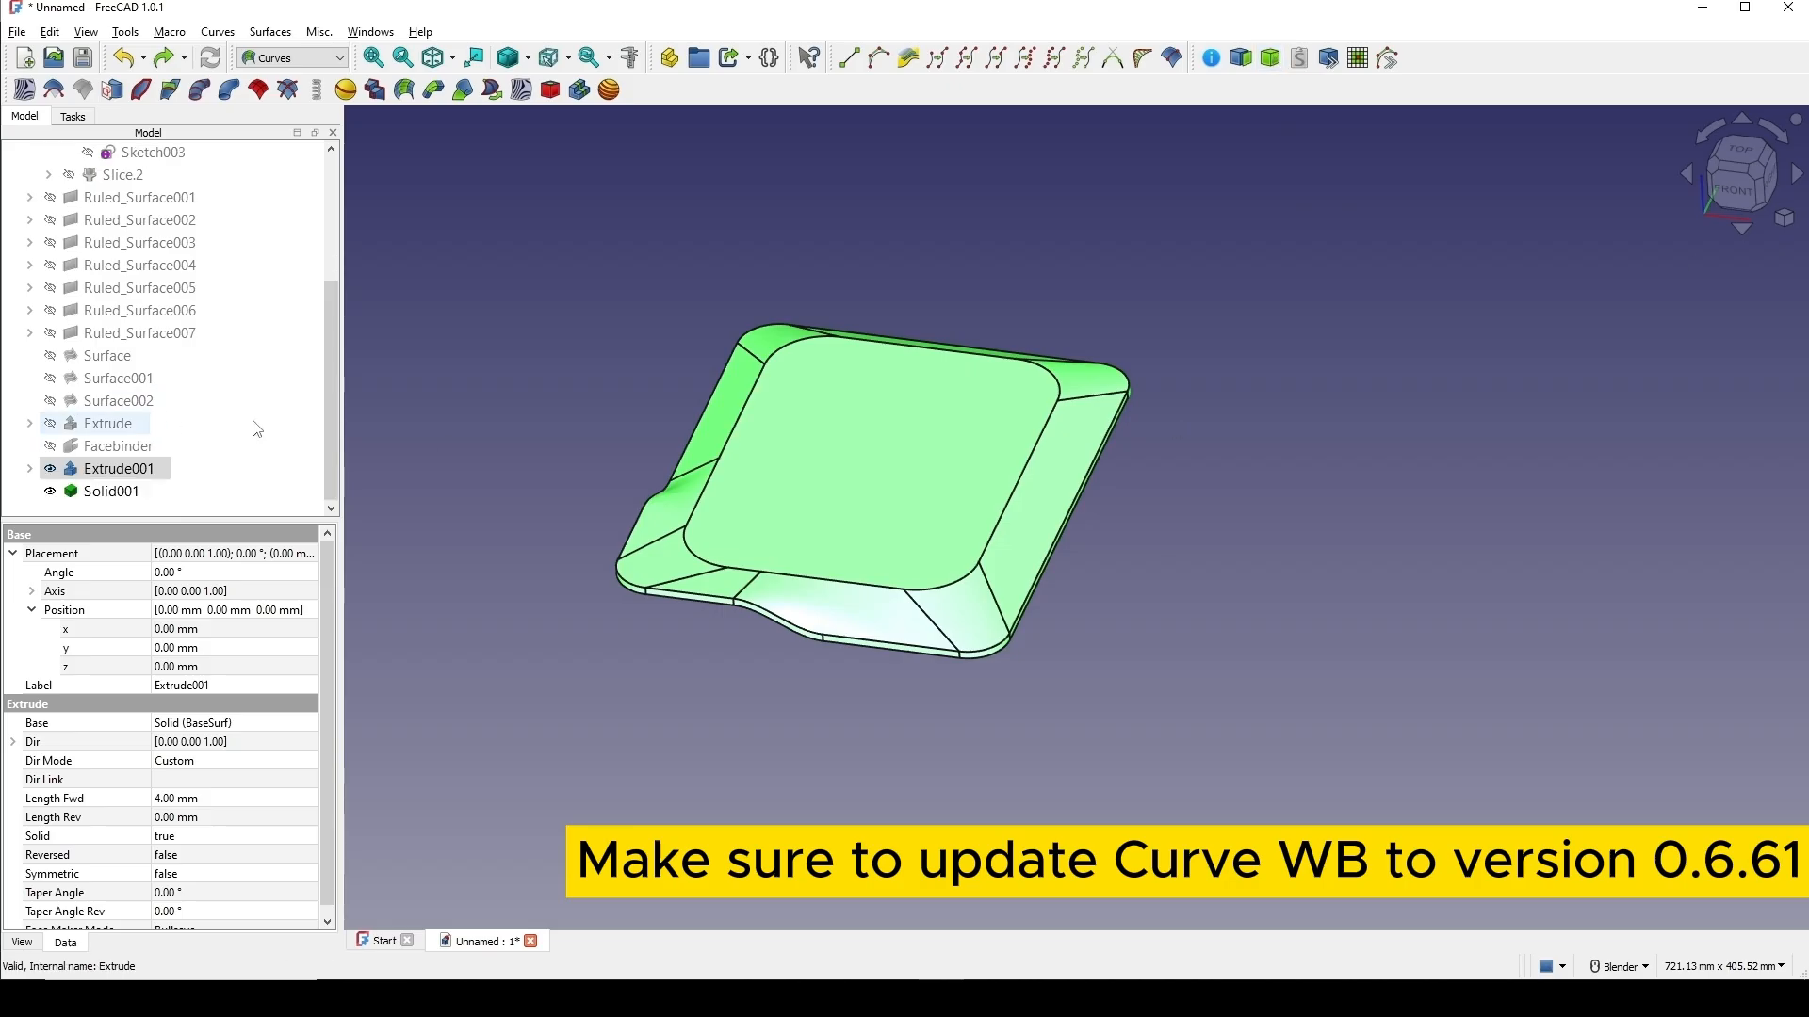
left_click(122, 493)
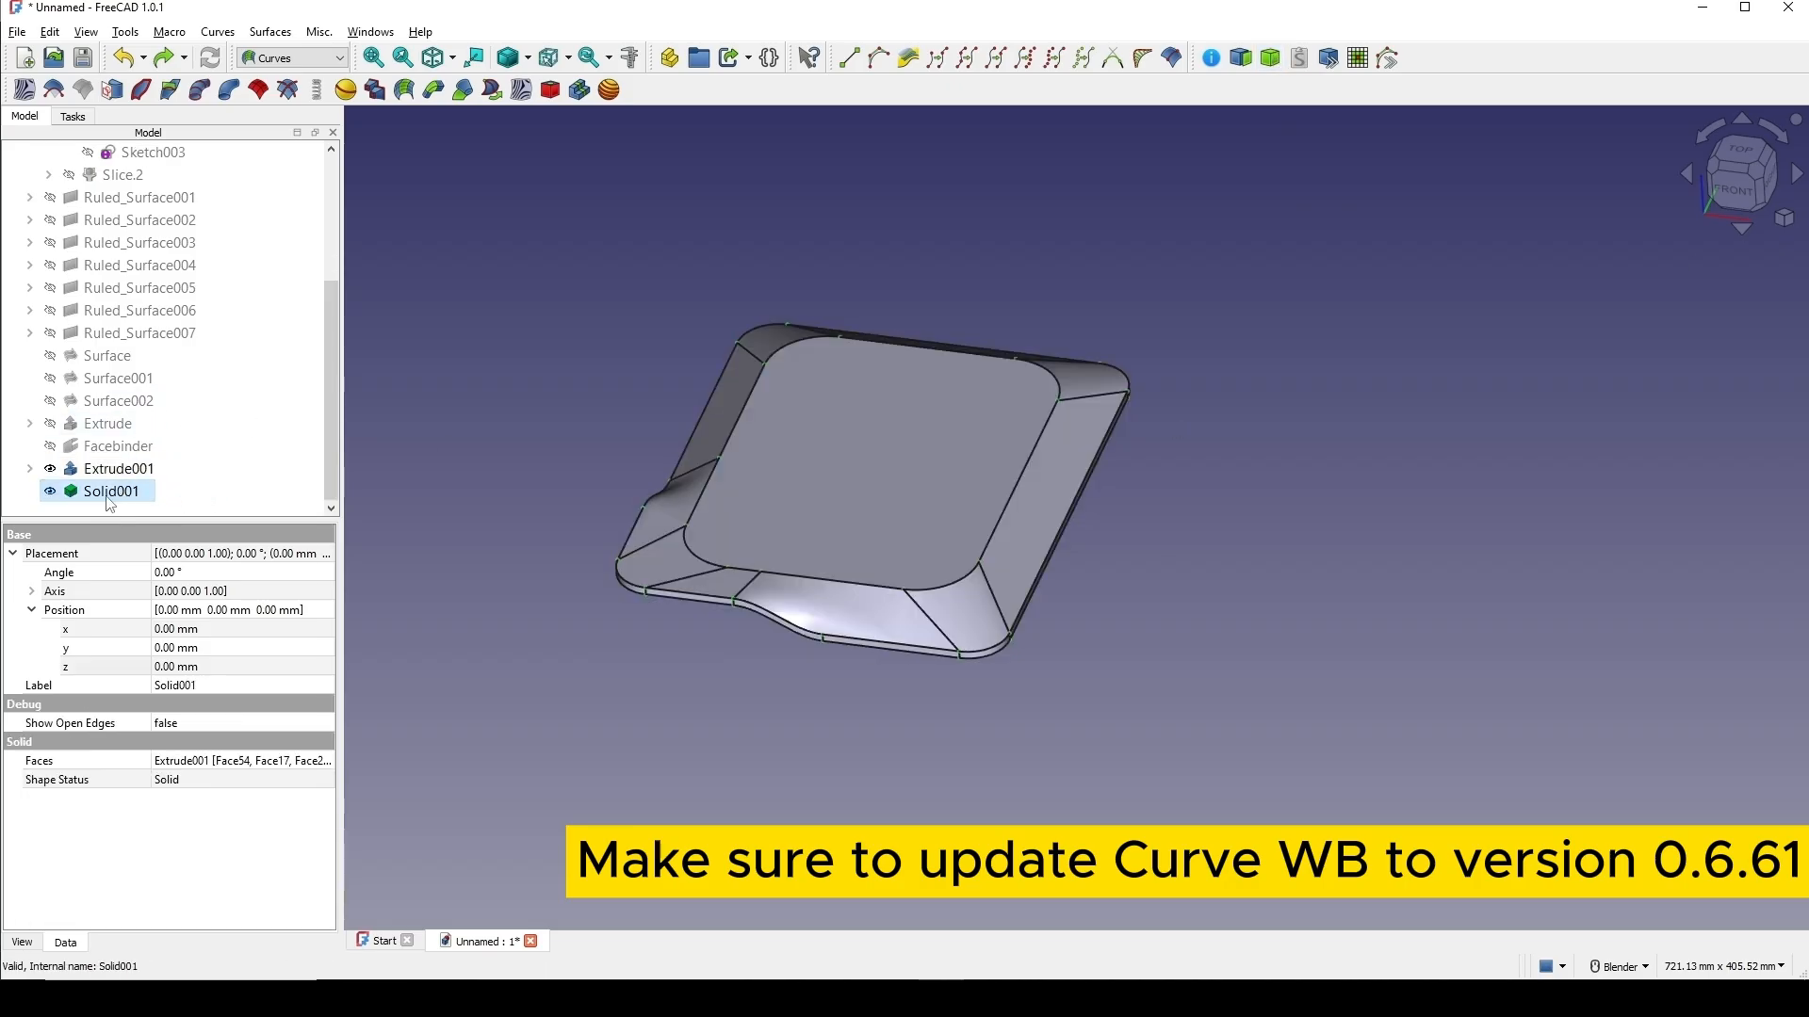
left_click(133, 470)
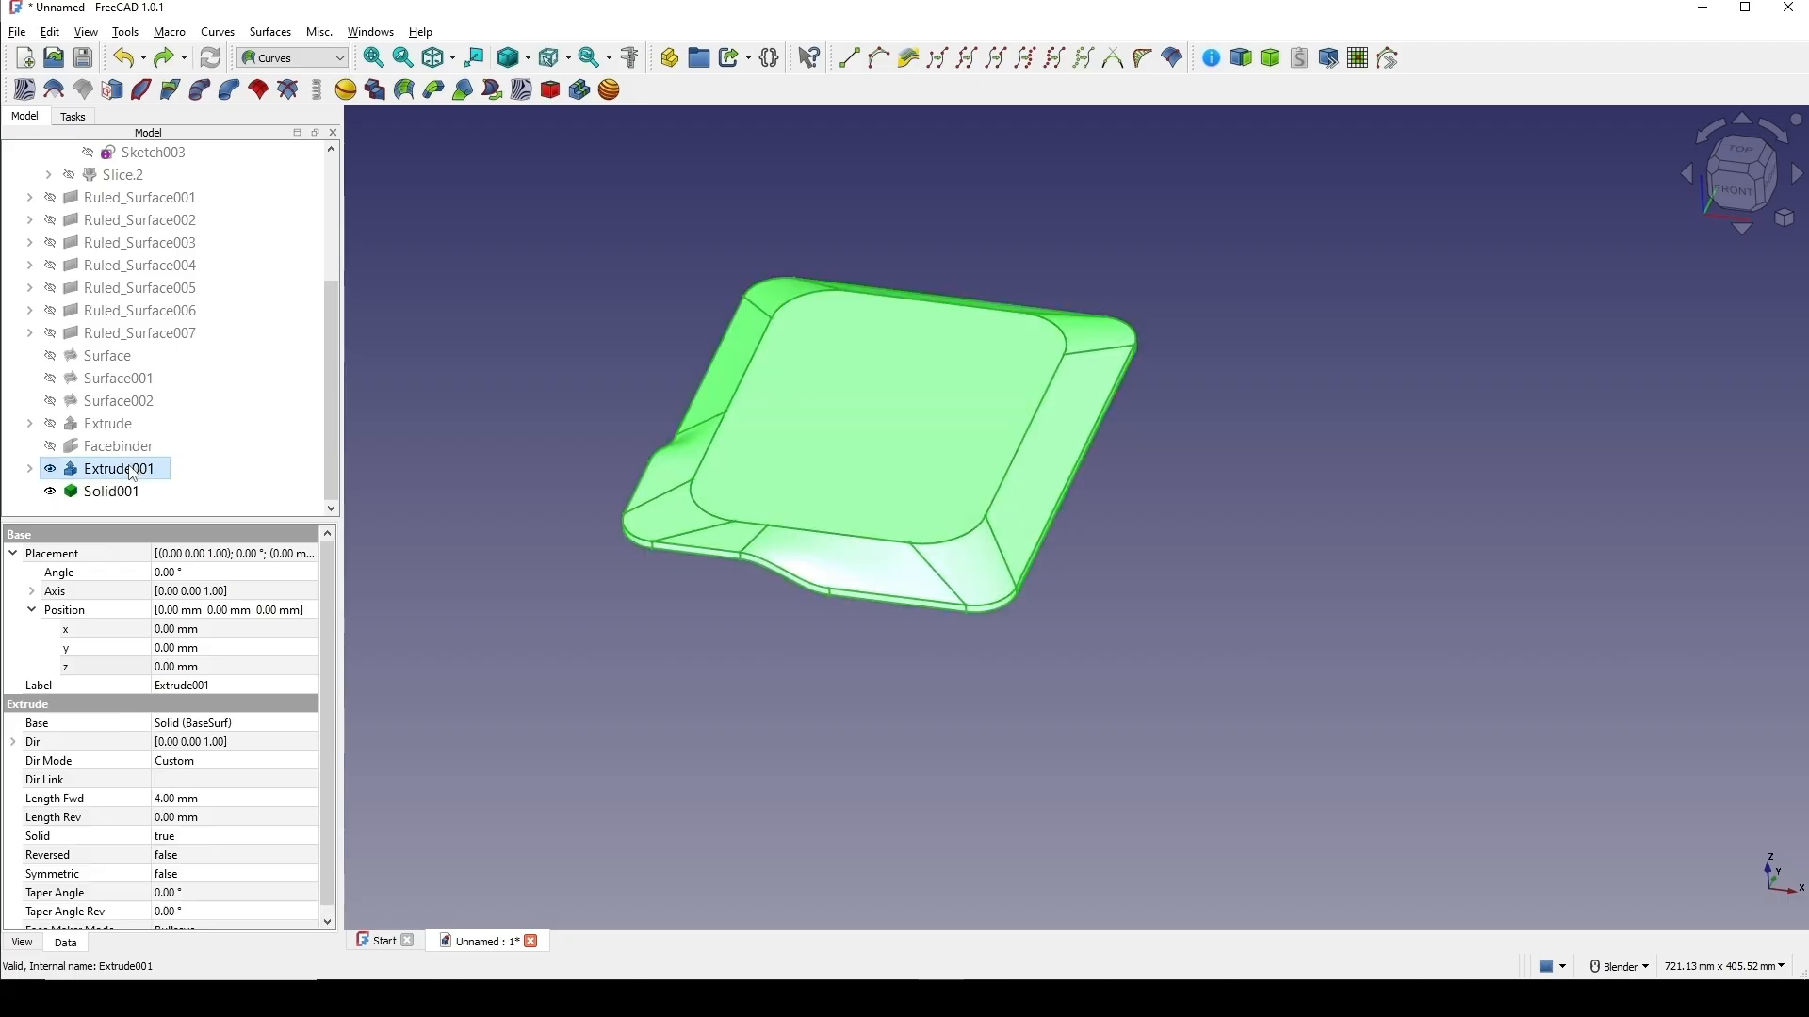
key("space")
middle_click_drag(904, 396, 908, 600)
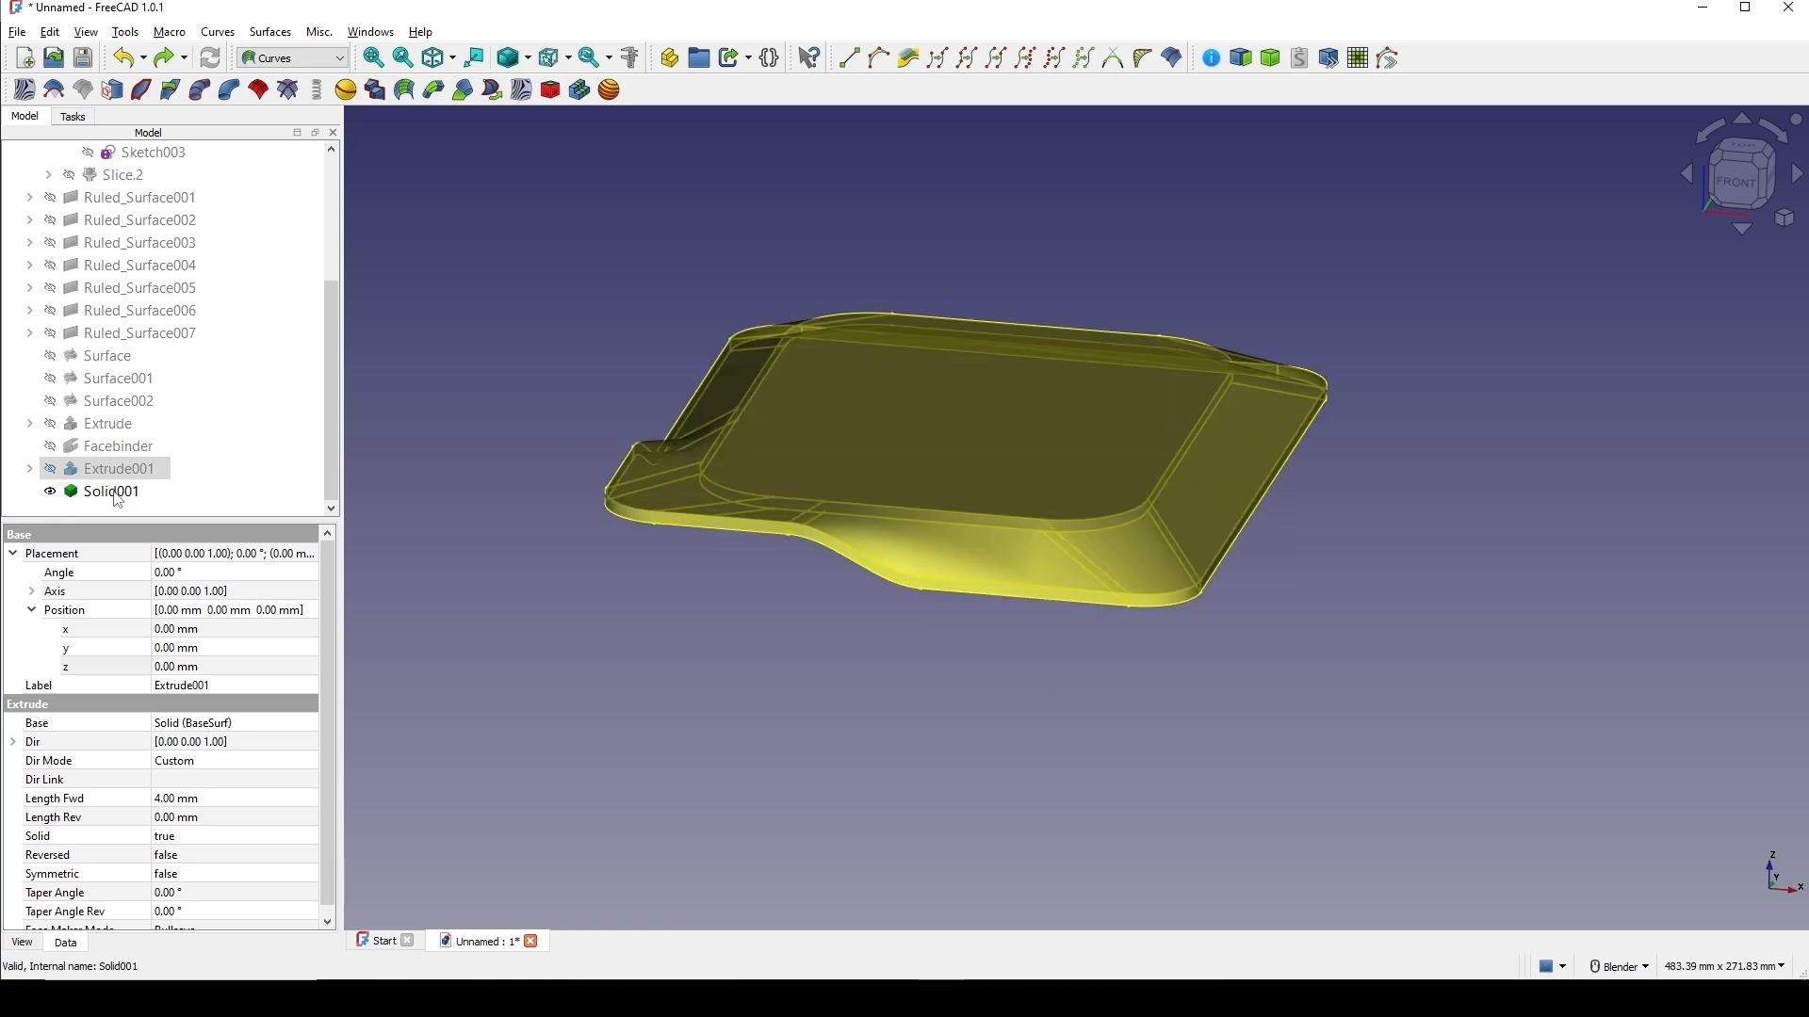
mouse_move(1143, 477)
middle_mouse_down("shift")
mouse_move(1077, 490)
mouse_move(1145, 449)
middle_mouse_up("shift")
left_click(1345, 435)
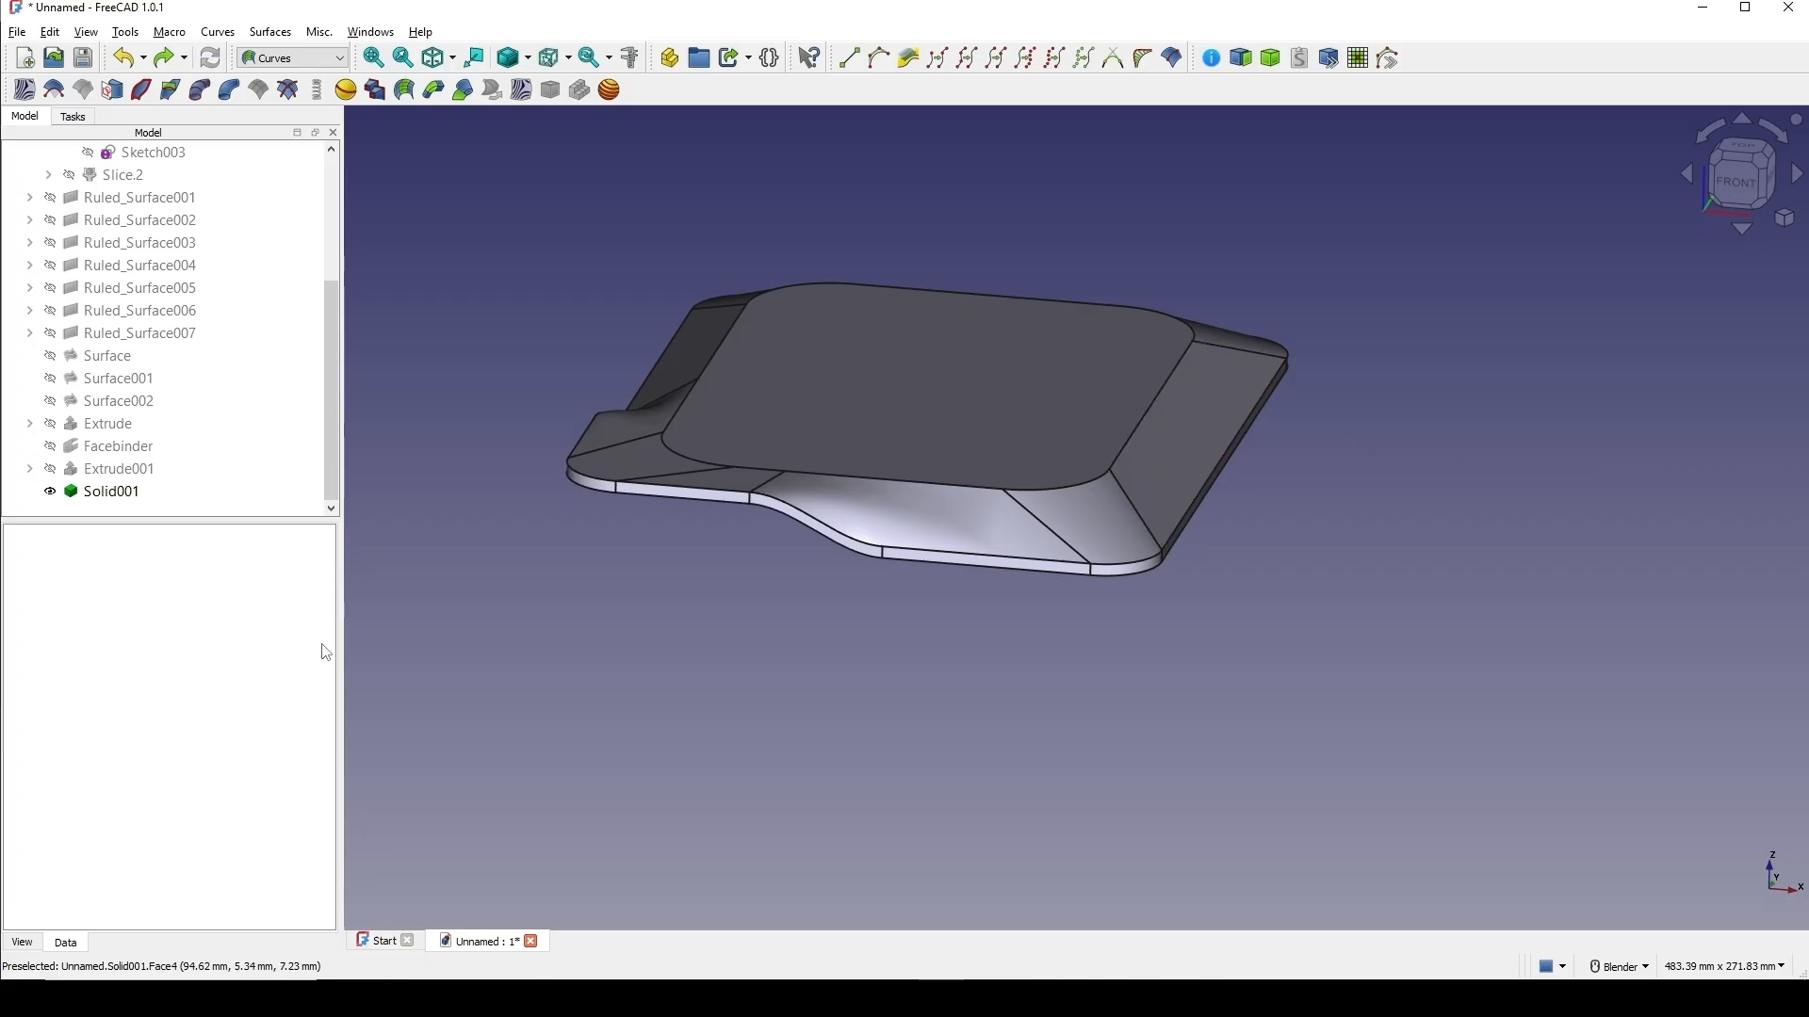
Hide Solid001 and collapse the Ruled_Surface branch in the model tree.
left_click(132, 493)
key("space")
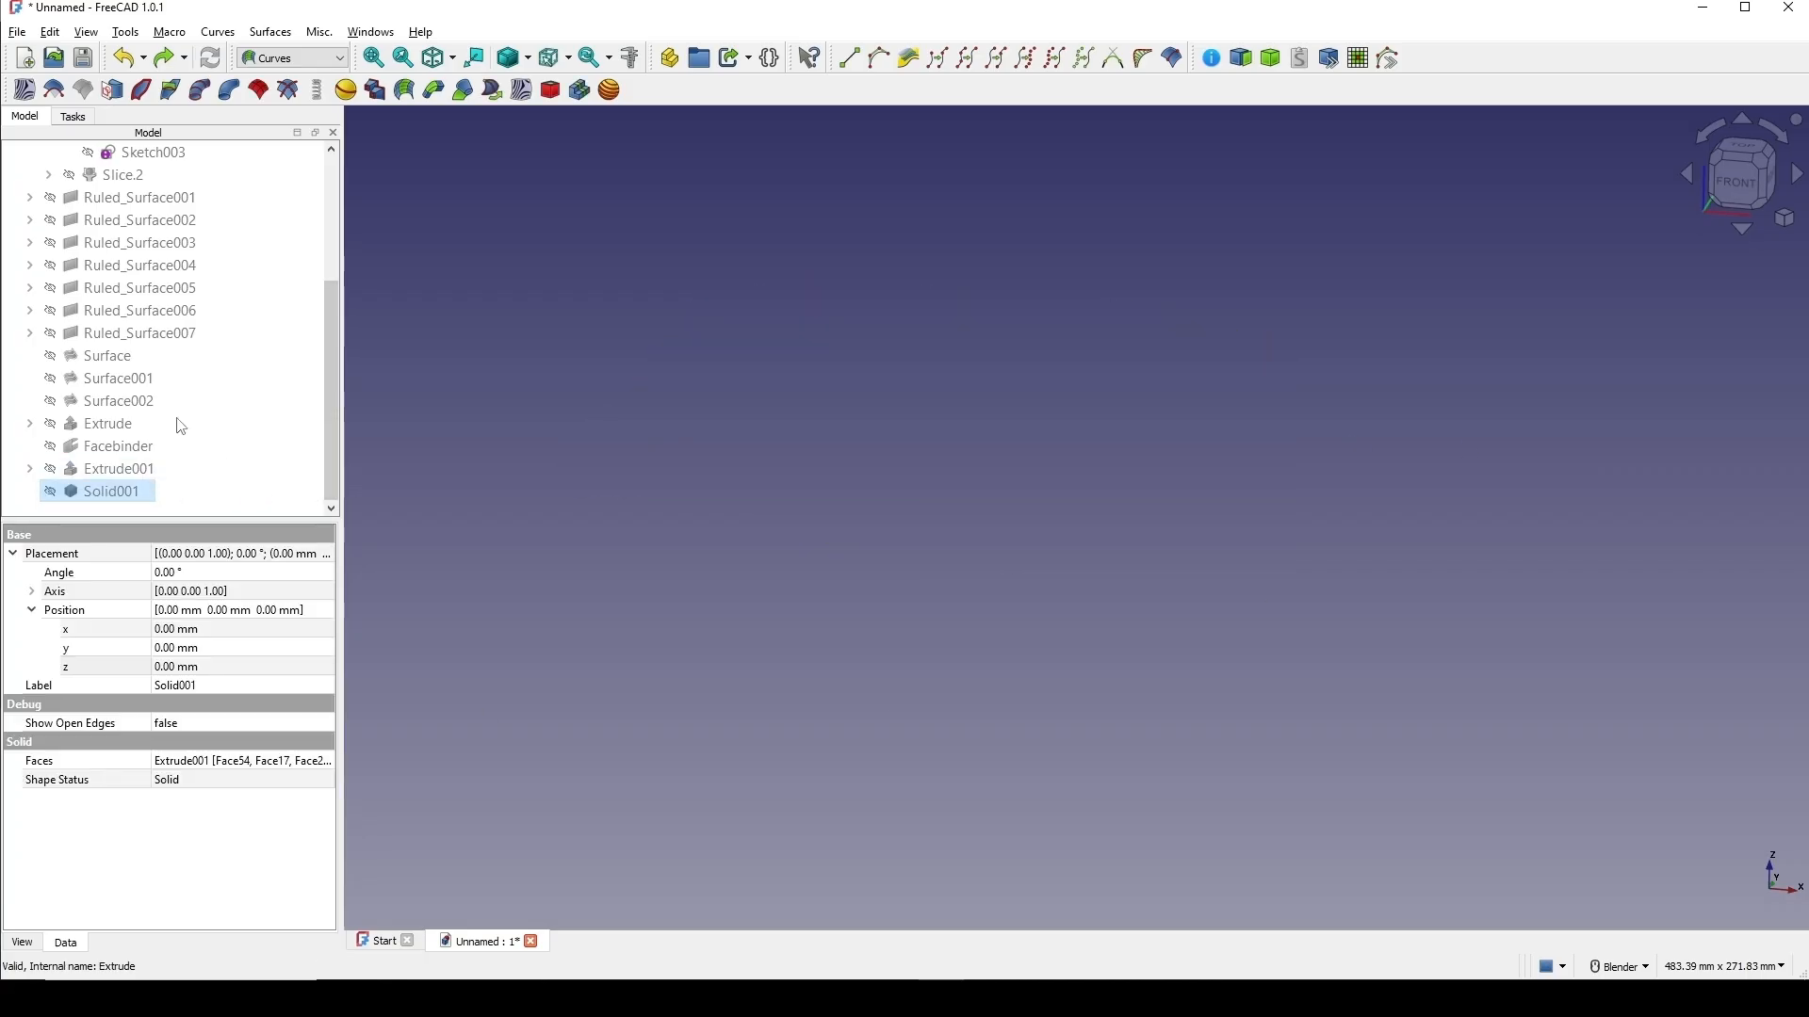
scroll(181, 424, "up", 3)
scroll(186, 426, "down", 1)
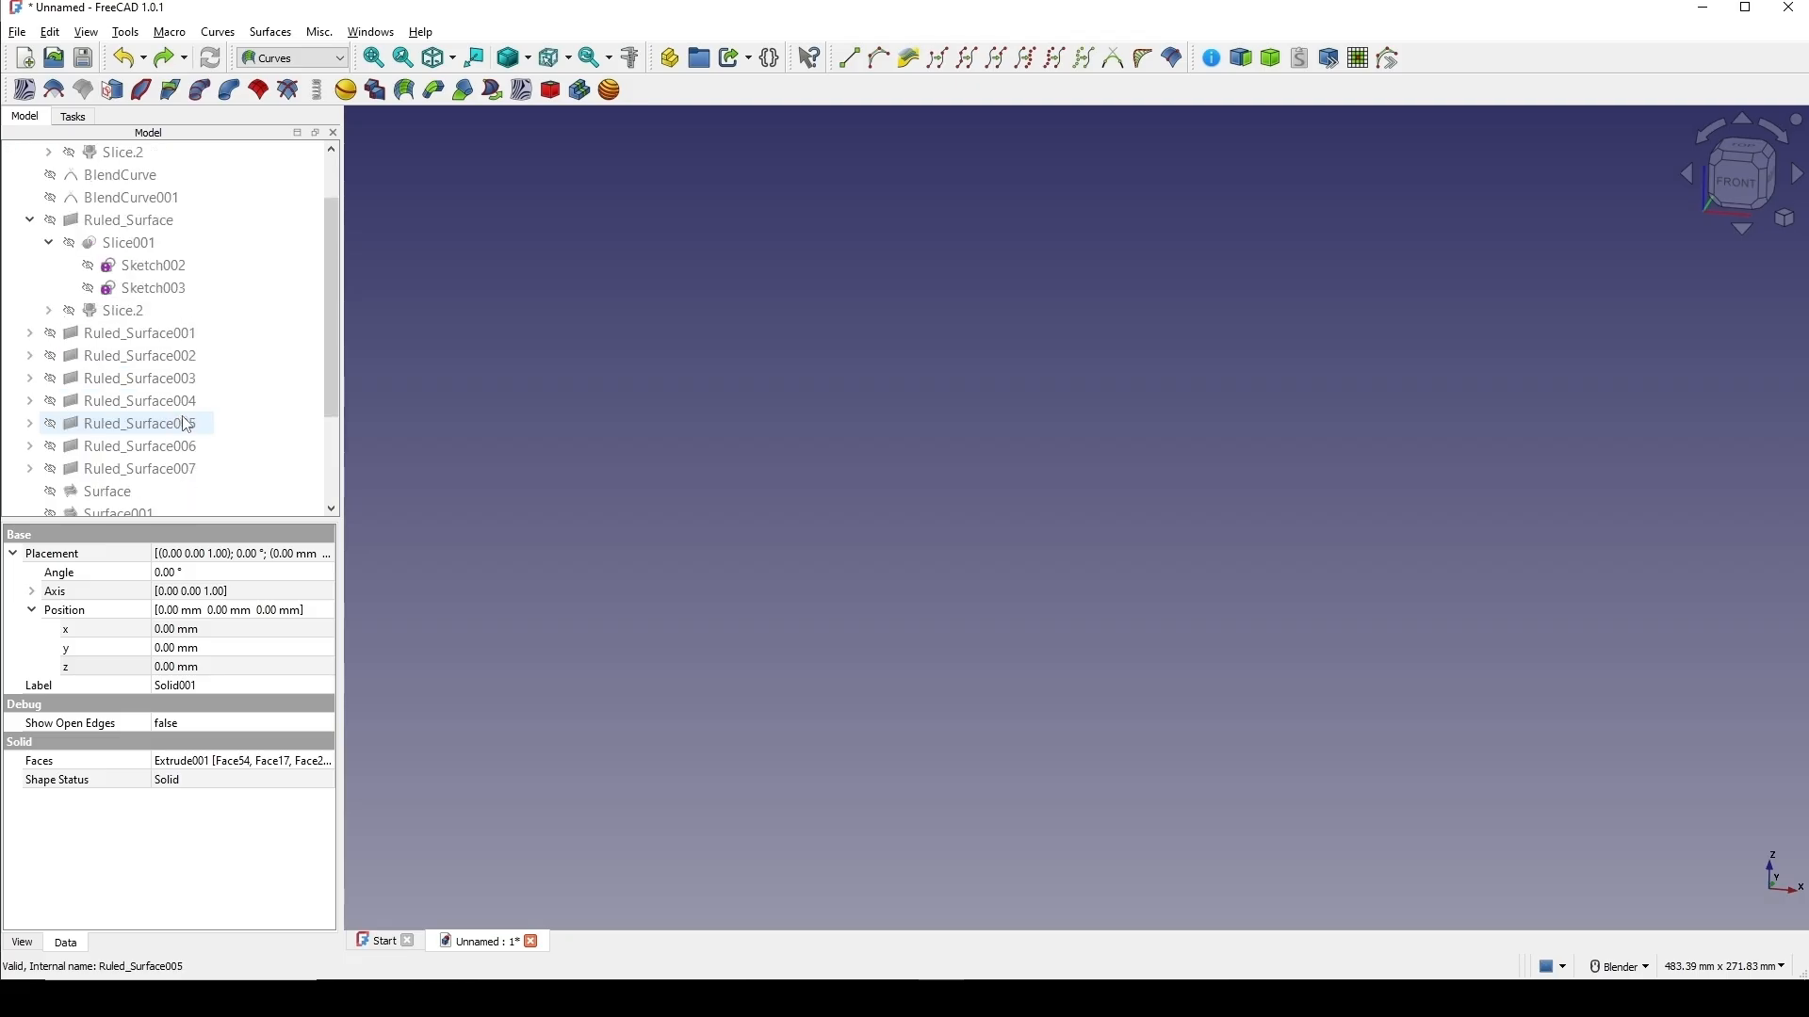
left_click(29, 220)
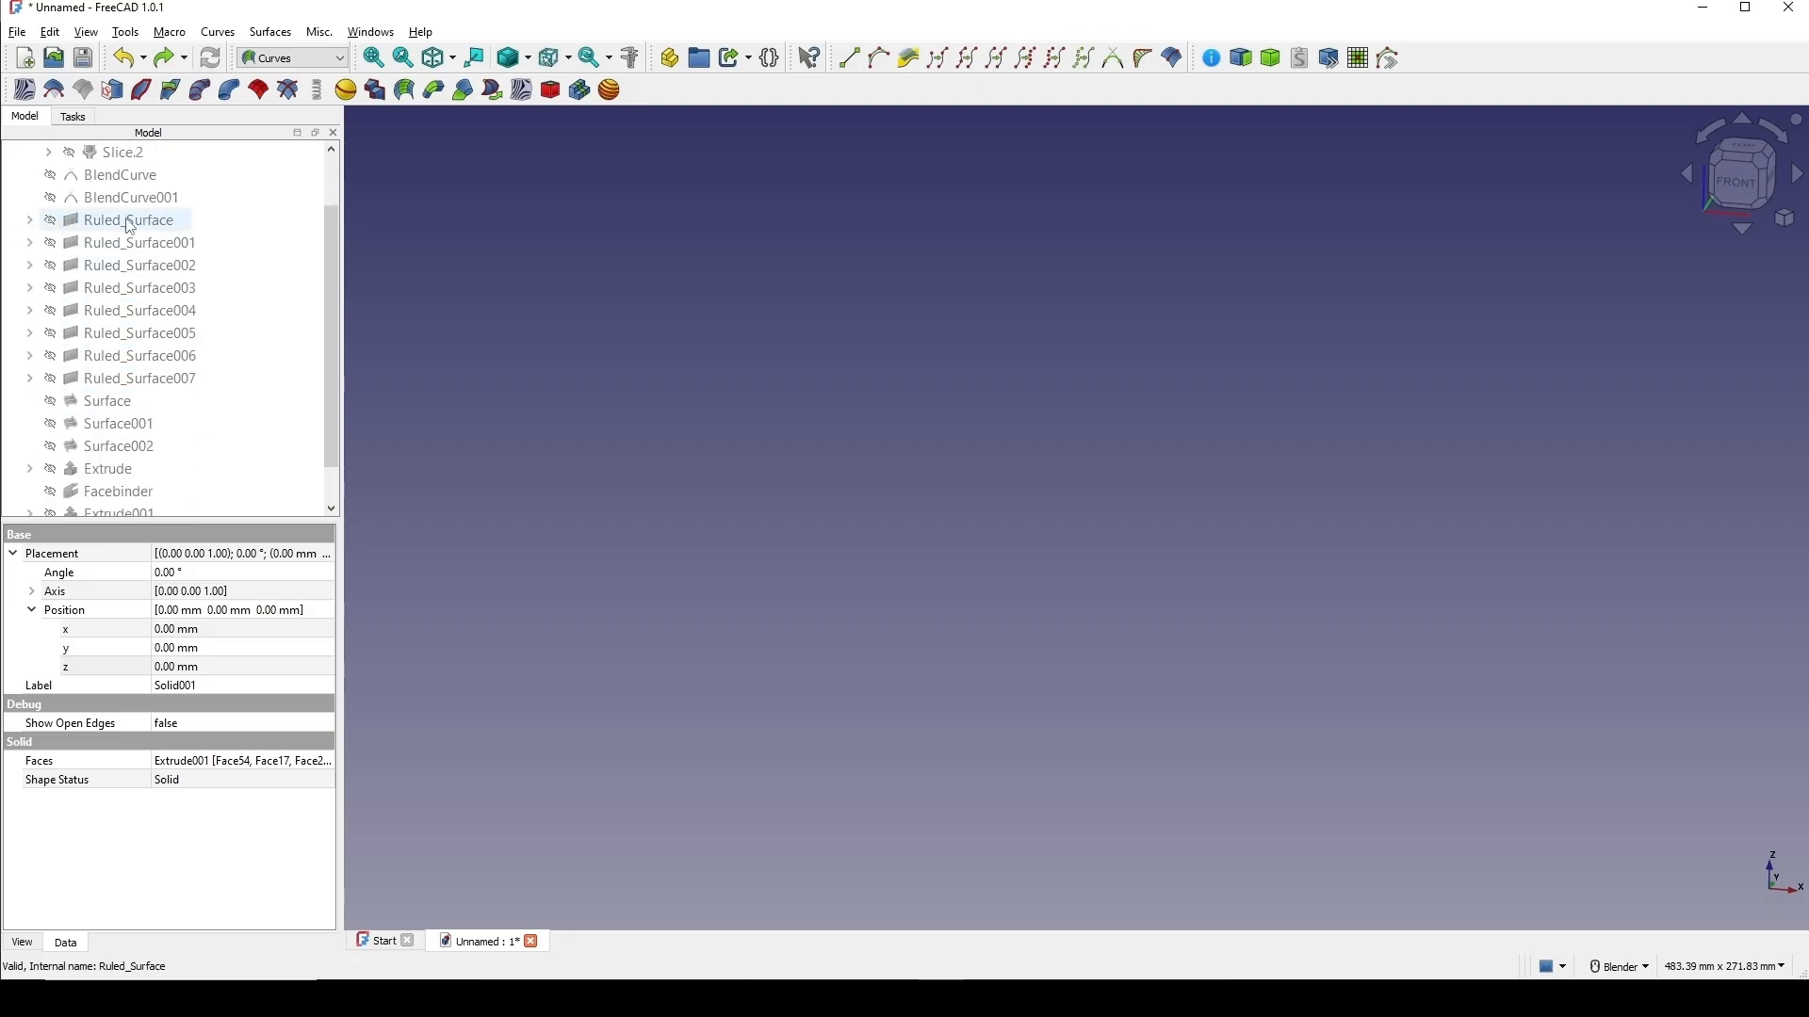
Select Ruled_Surface through Ruled_Surface007, Surface, Surface001 and Facebinder, and make them all visible.
left_click(35, 230)
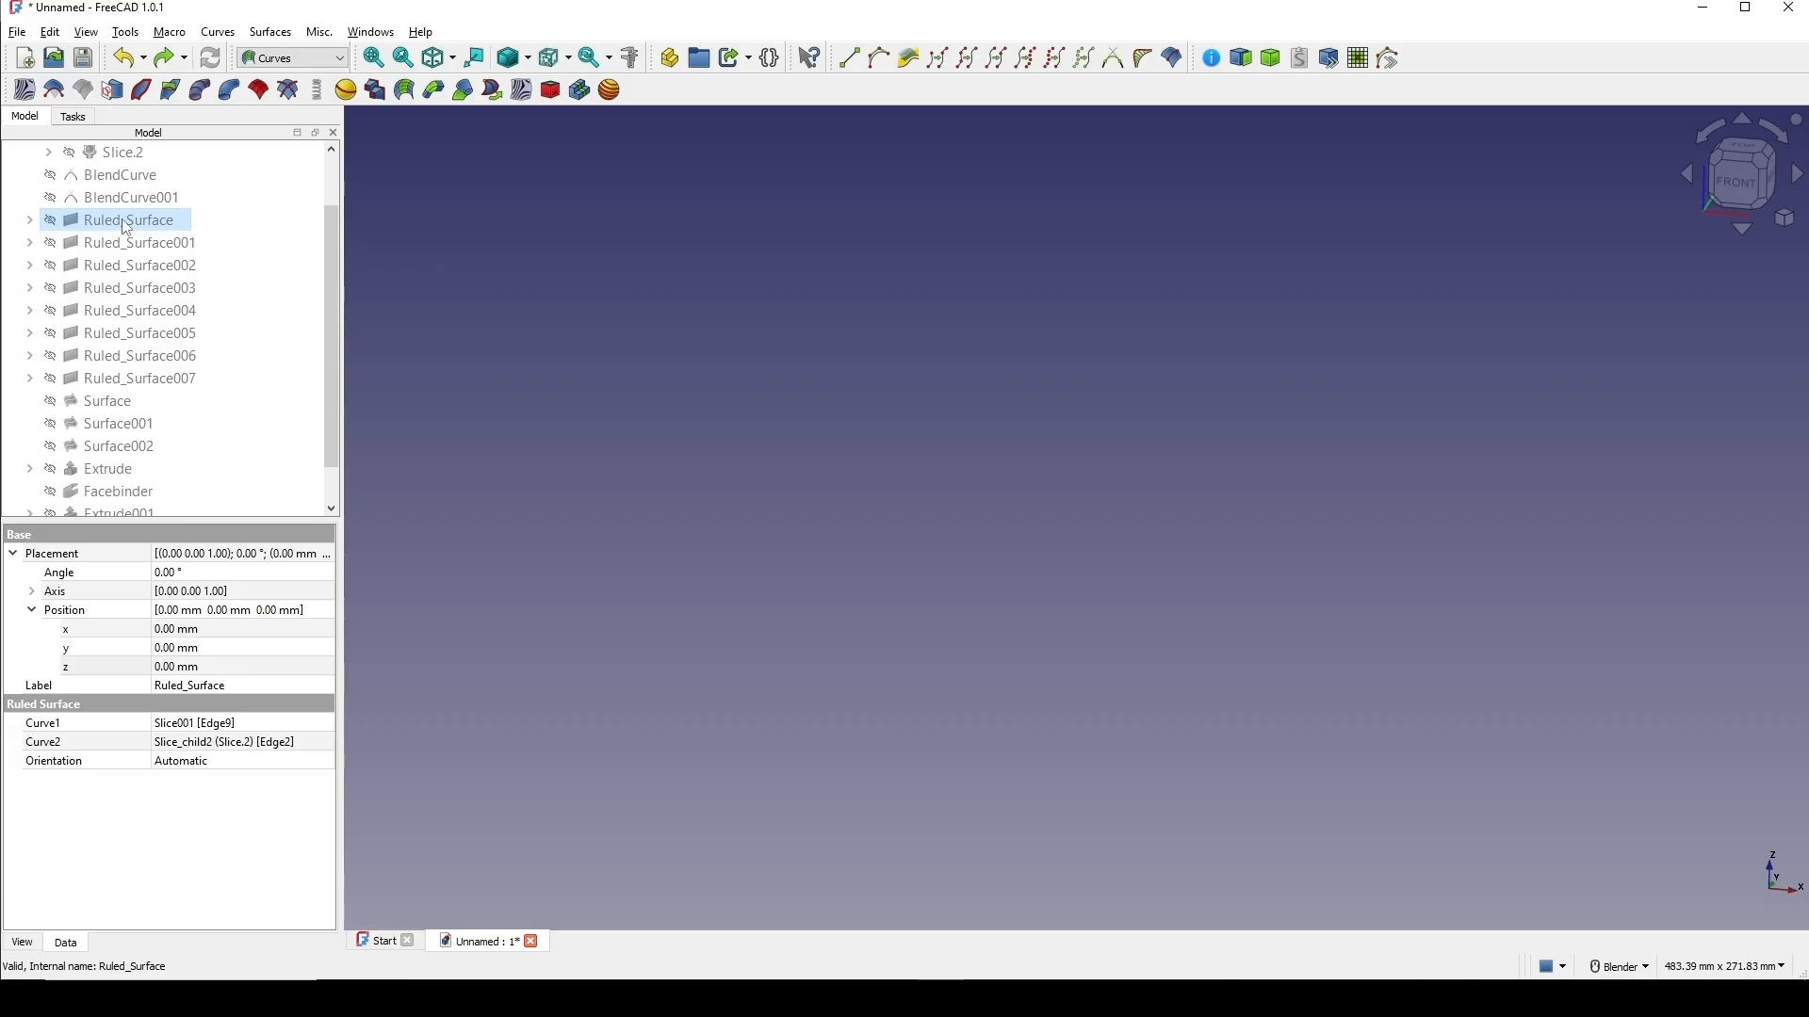
left_click(143, 380, "shift")
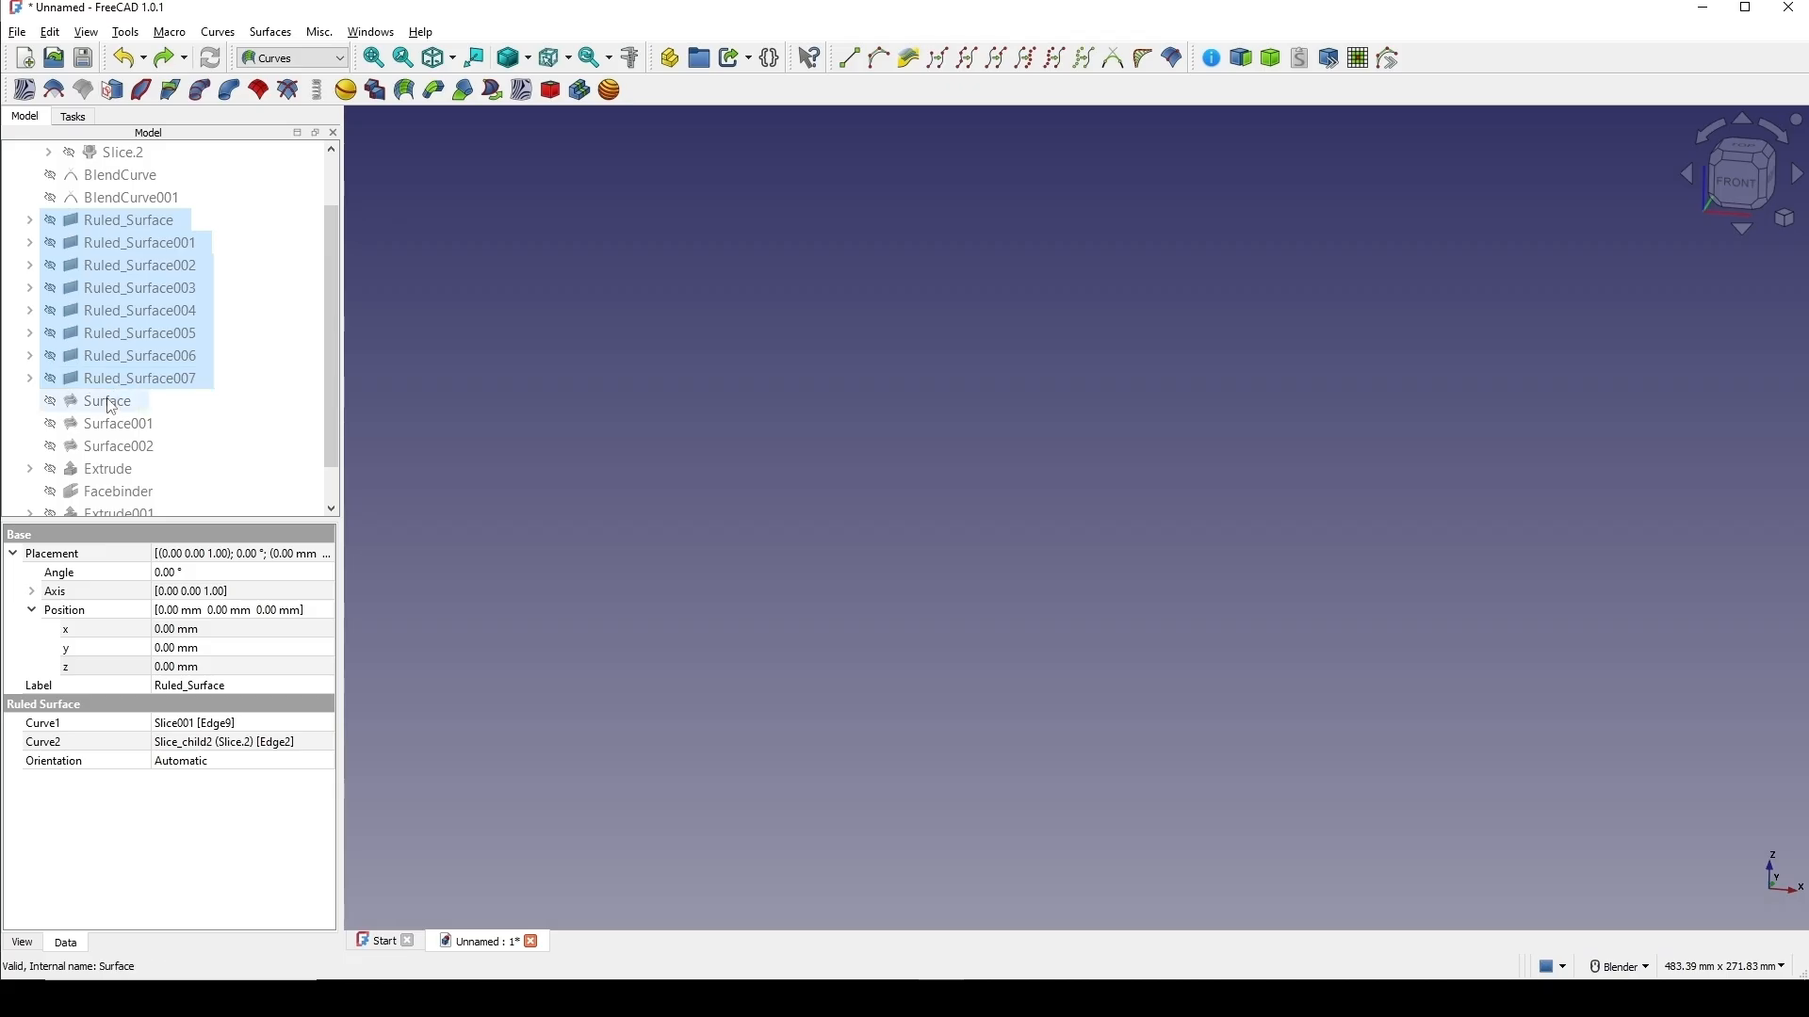
left_click(102, 404, "shift")
left_click(115, 426, "shift")
left_click(115, 426, "shift")
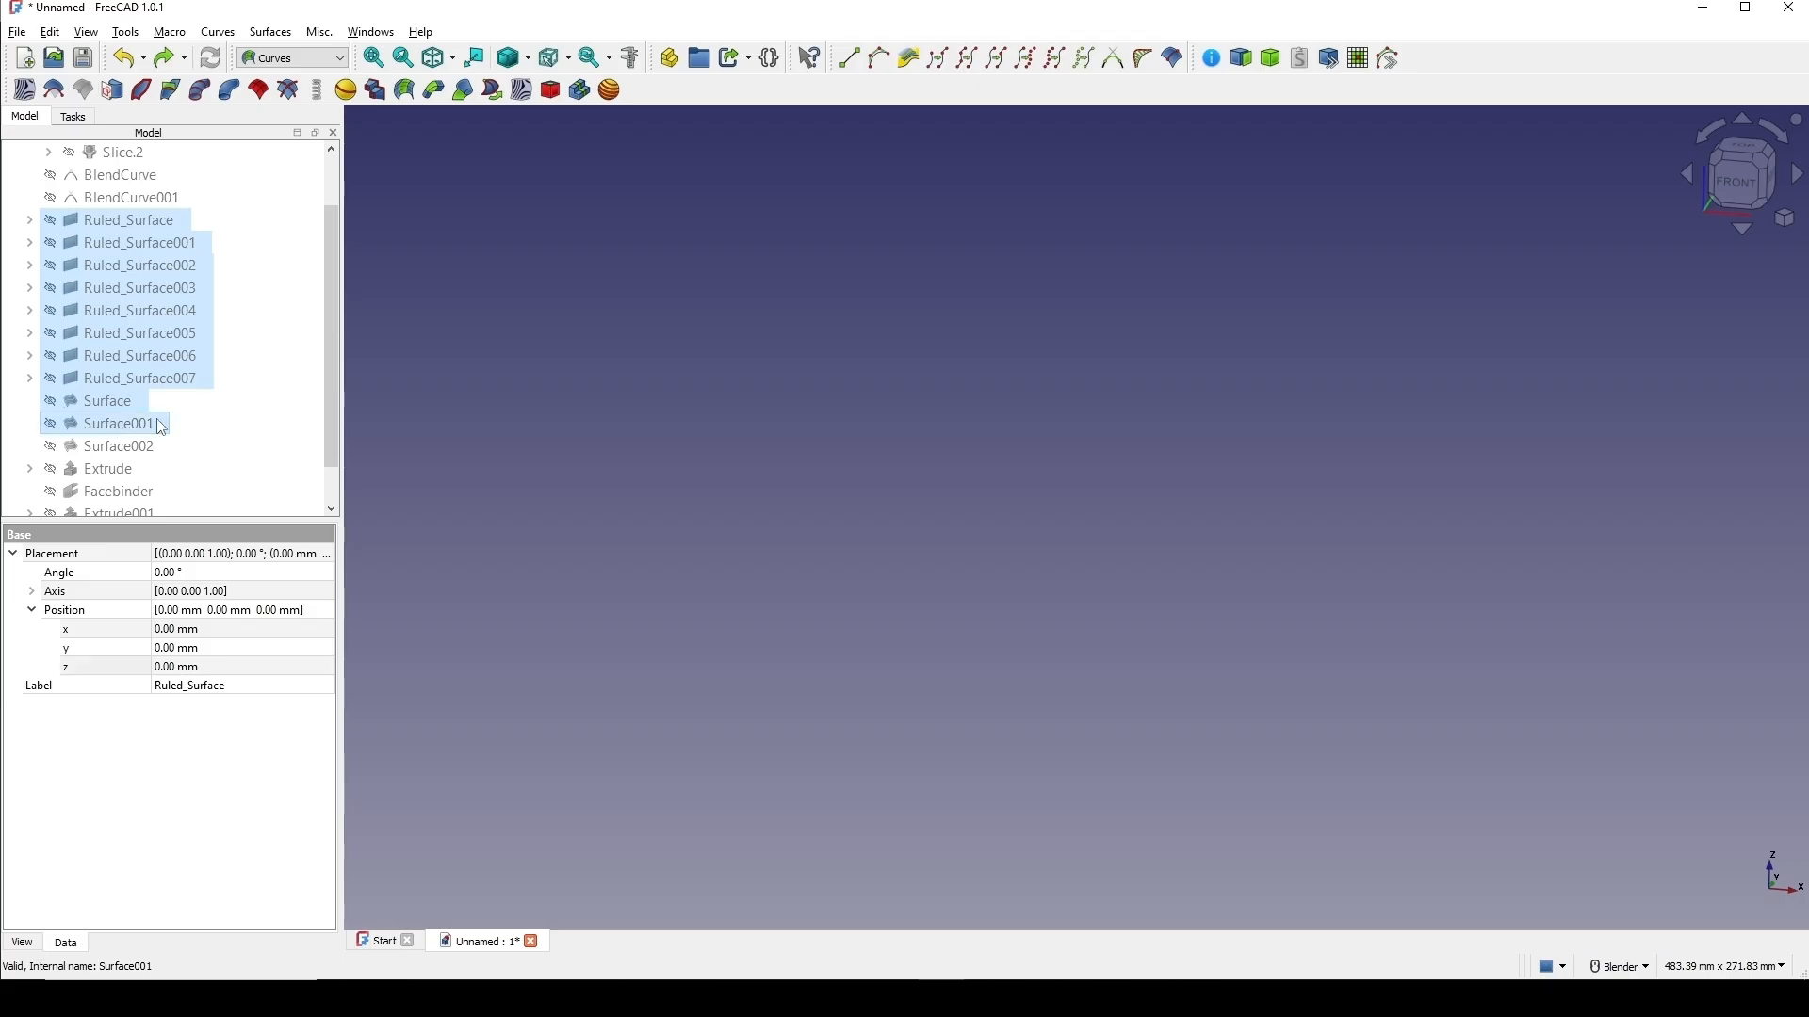
scroll(143, 428, "down", 1)
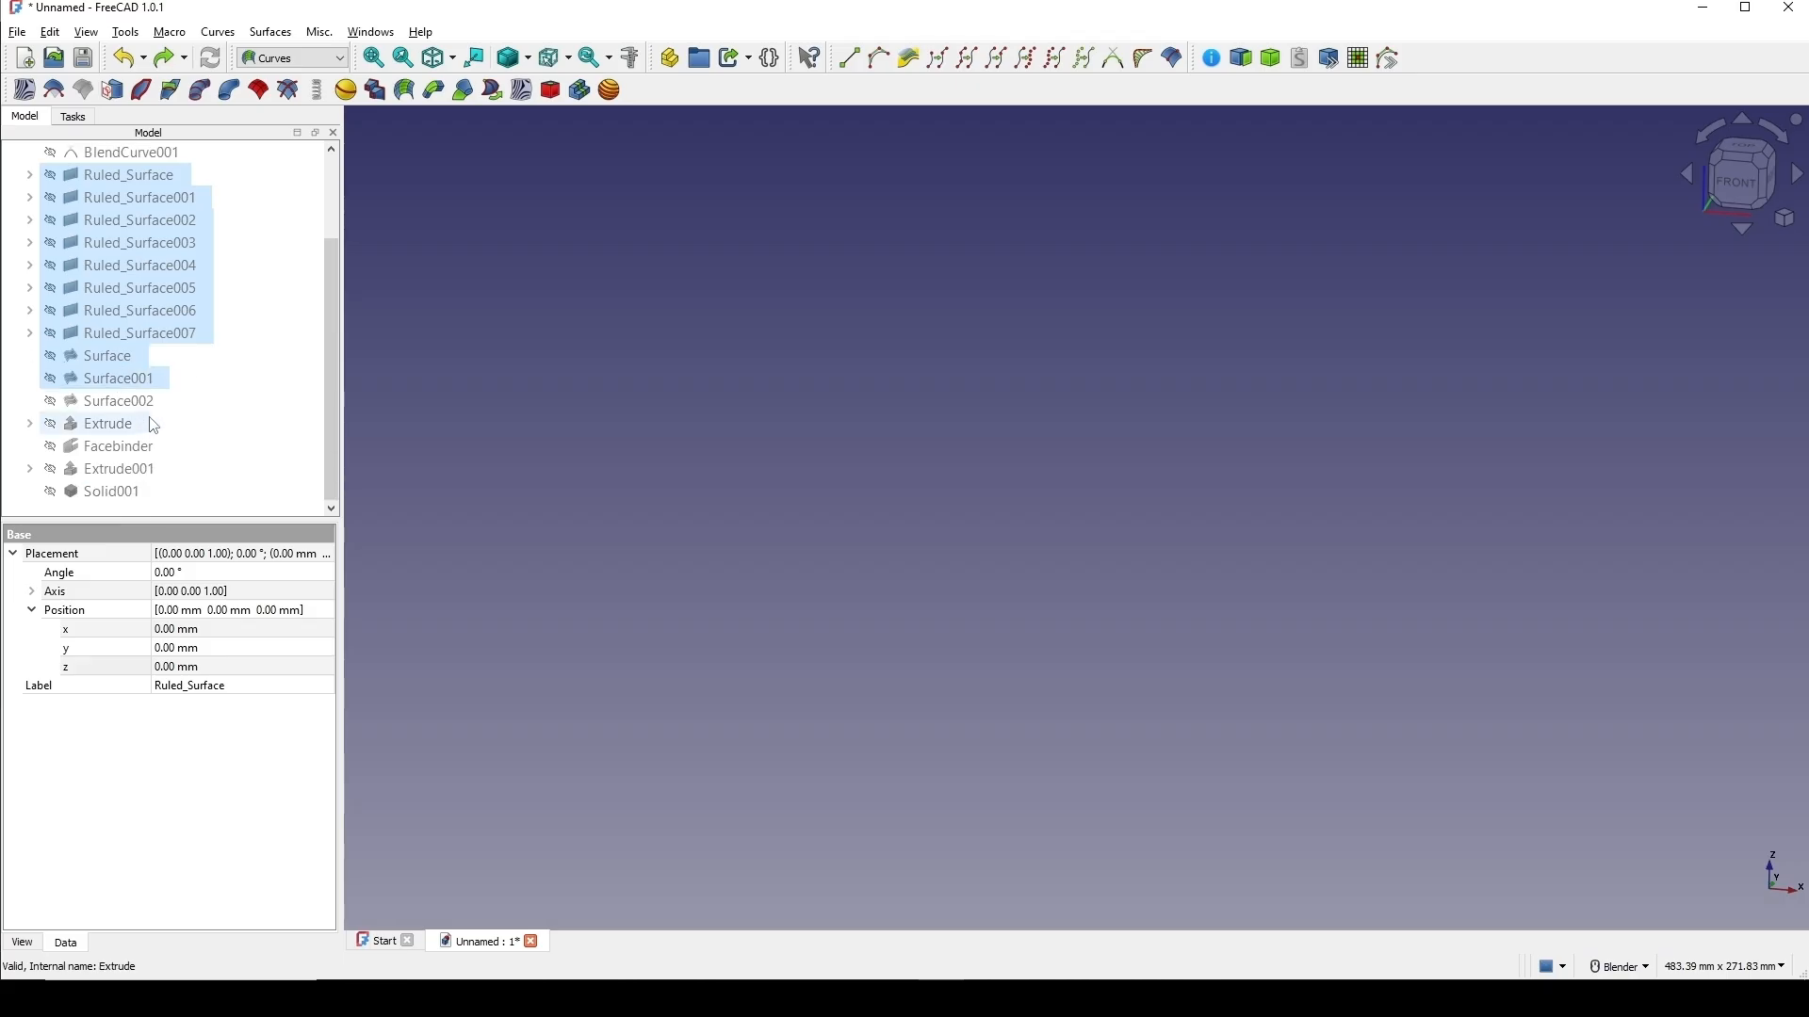
left_click(115, 446, "ctrl")
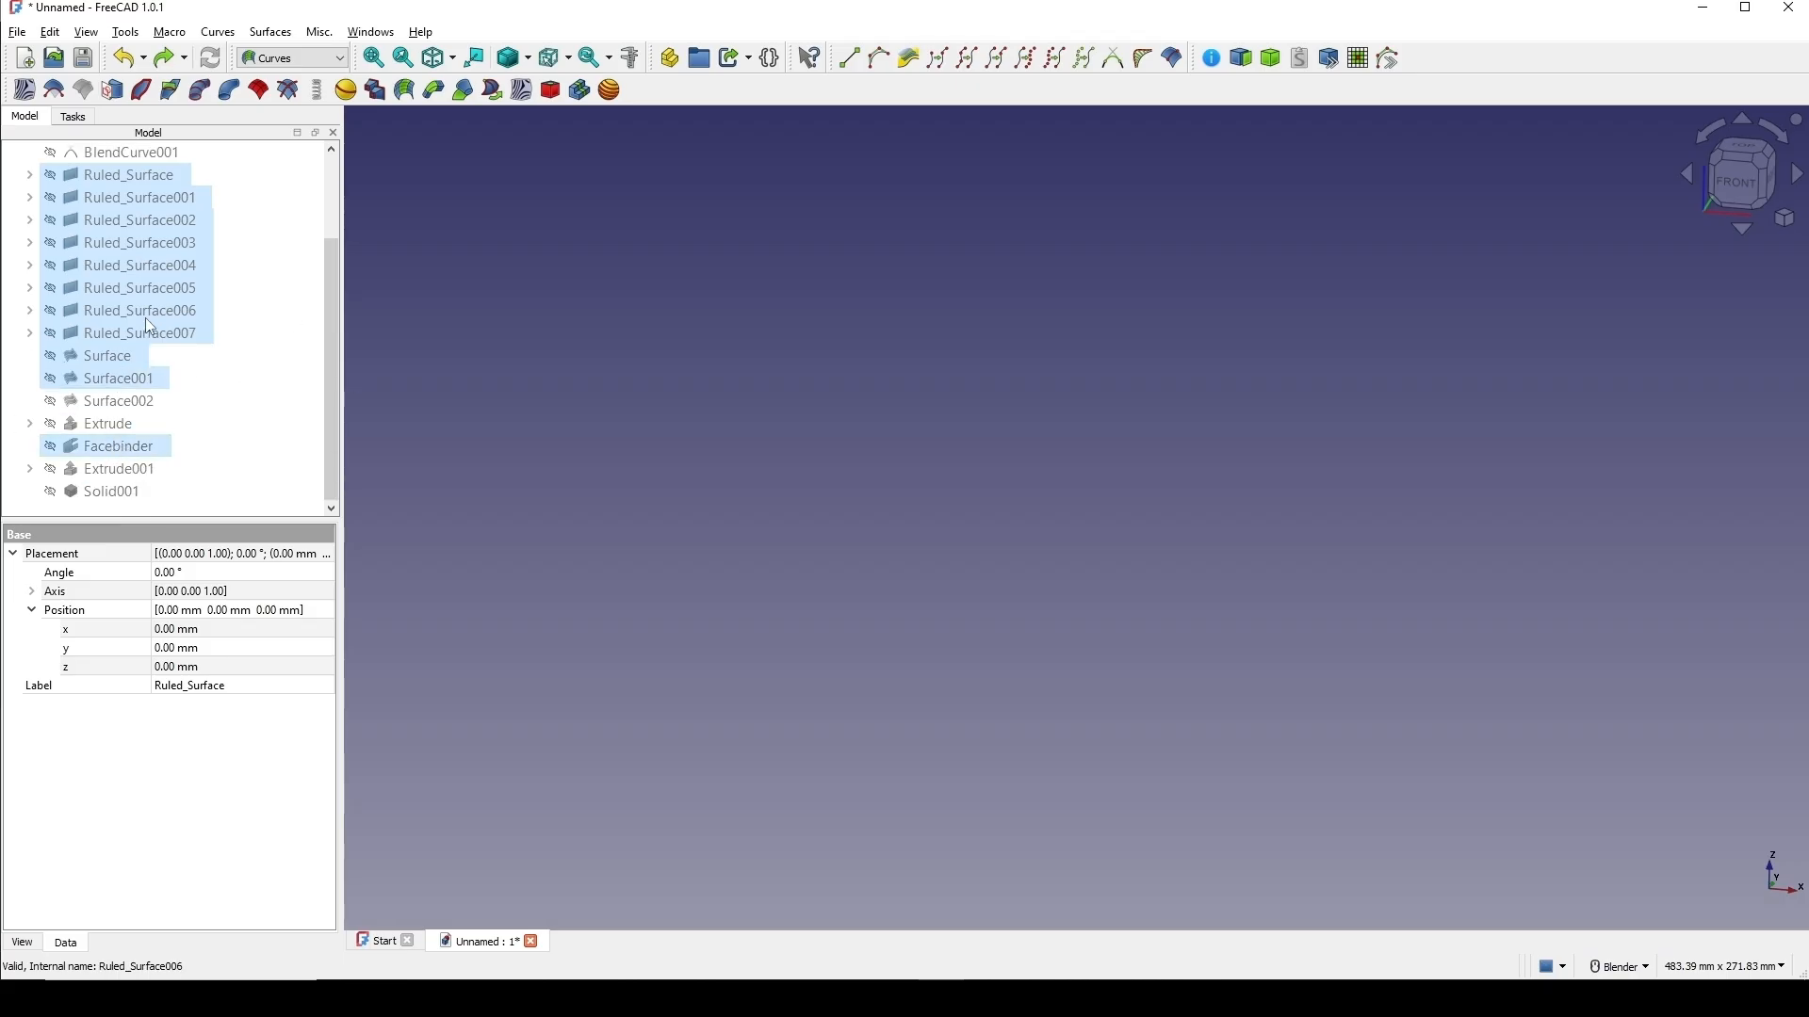
key("space")
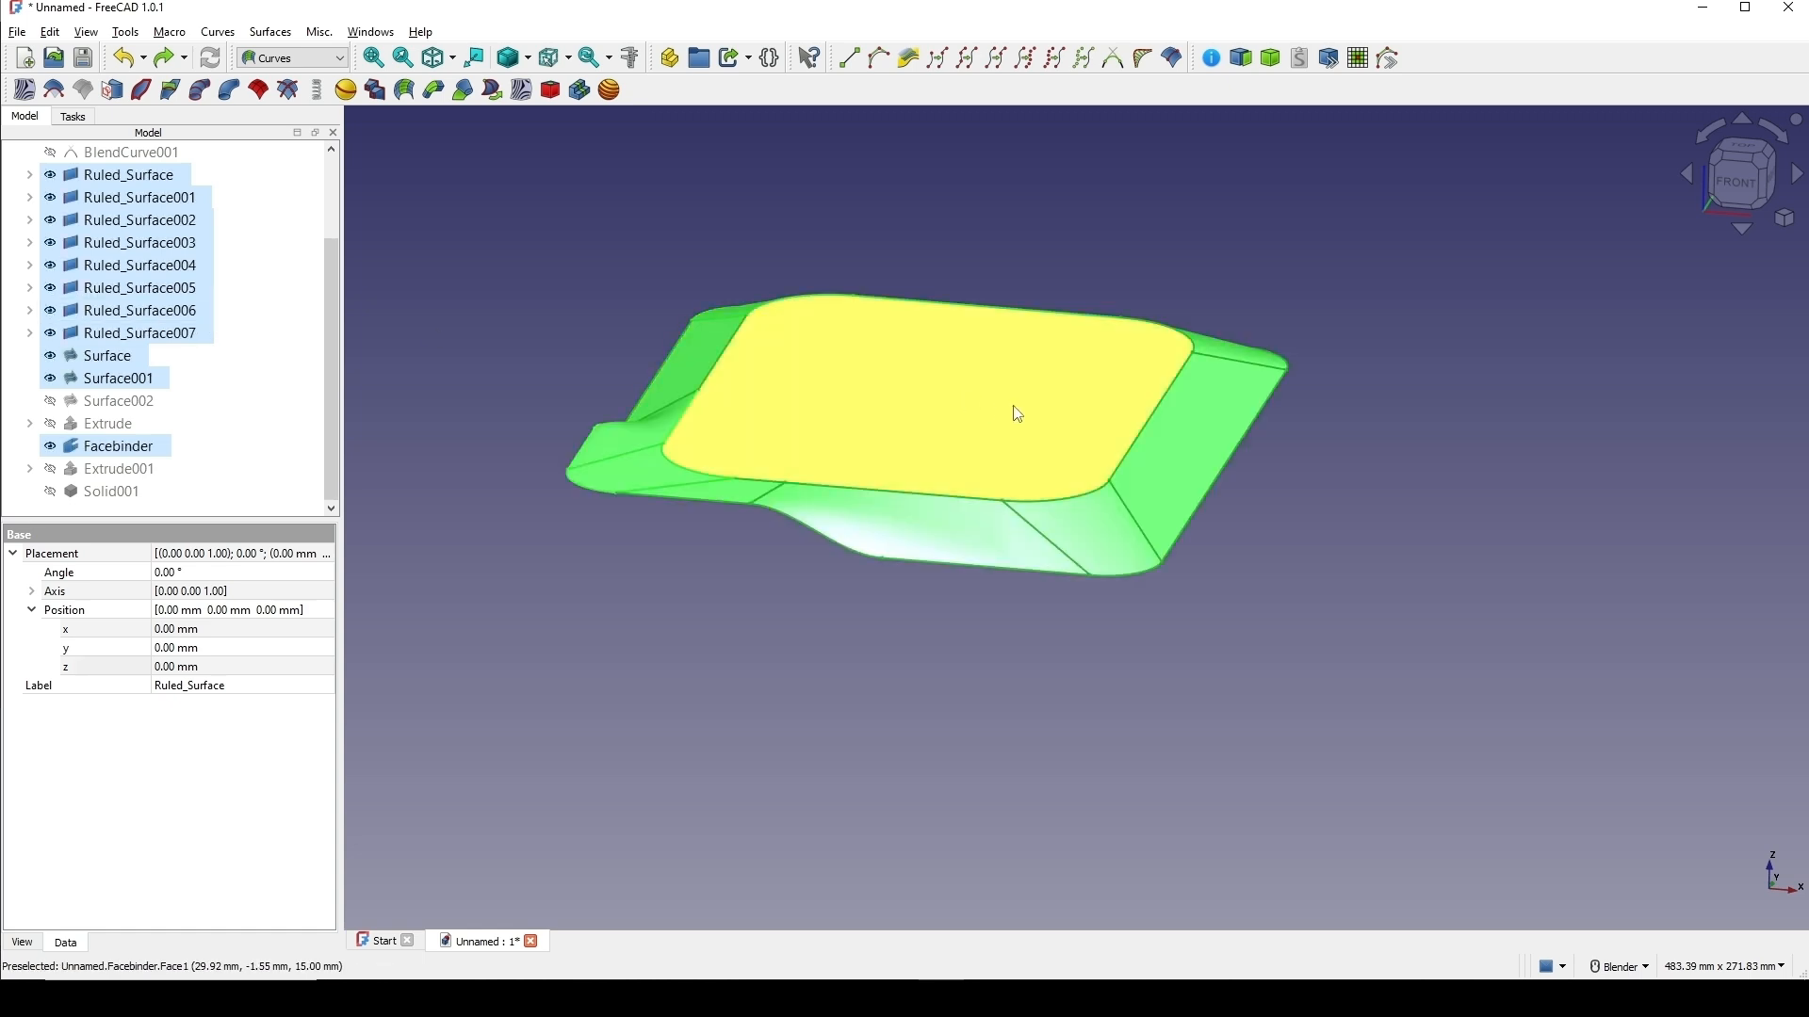
Switch to the Part workbench, keeping the ruled surfaces, blended surfaces and Facebinder selected.
middle_click_drag(969, 504, 1033, 517)
scroll(980, 405, "down", 3)
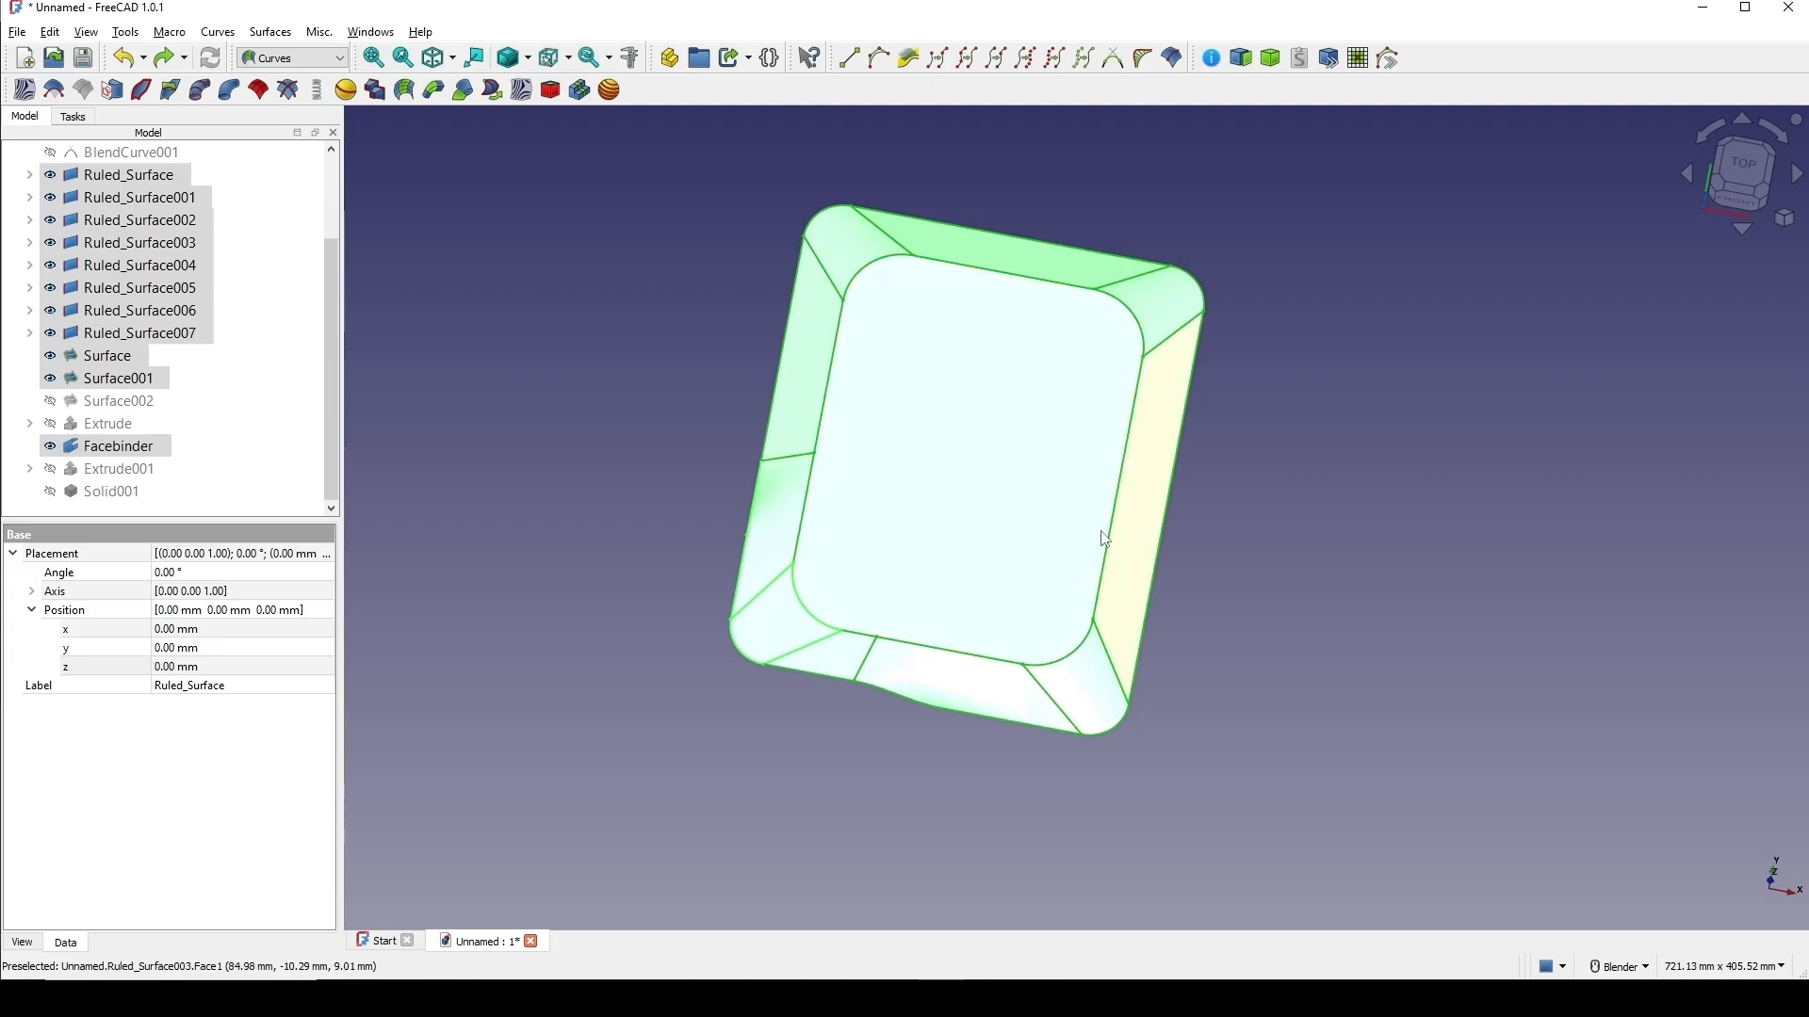
middle_click_drag(985, 610, 1079, 528)
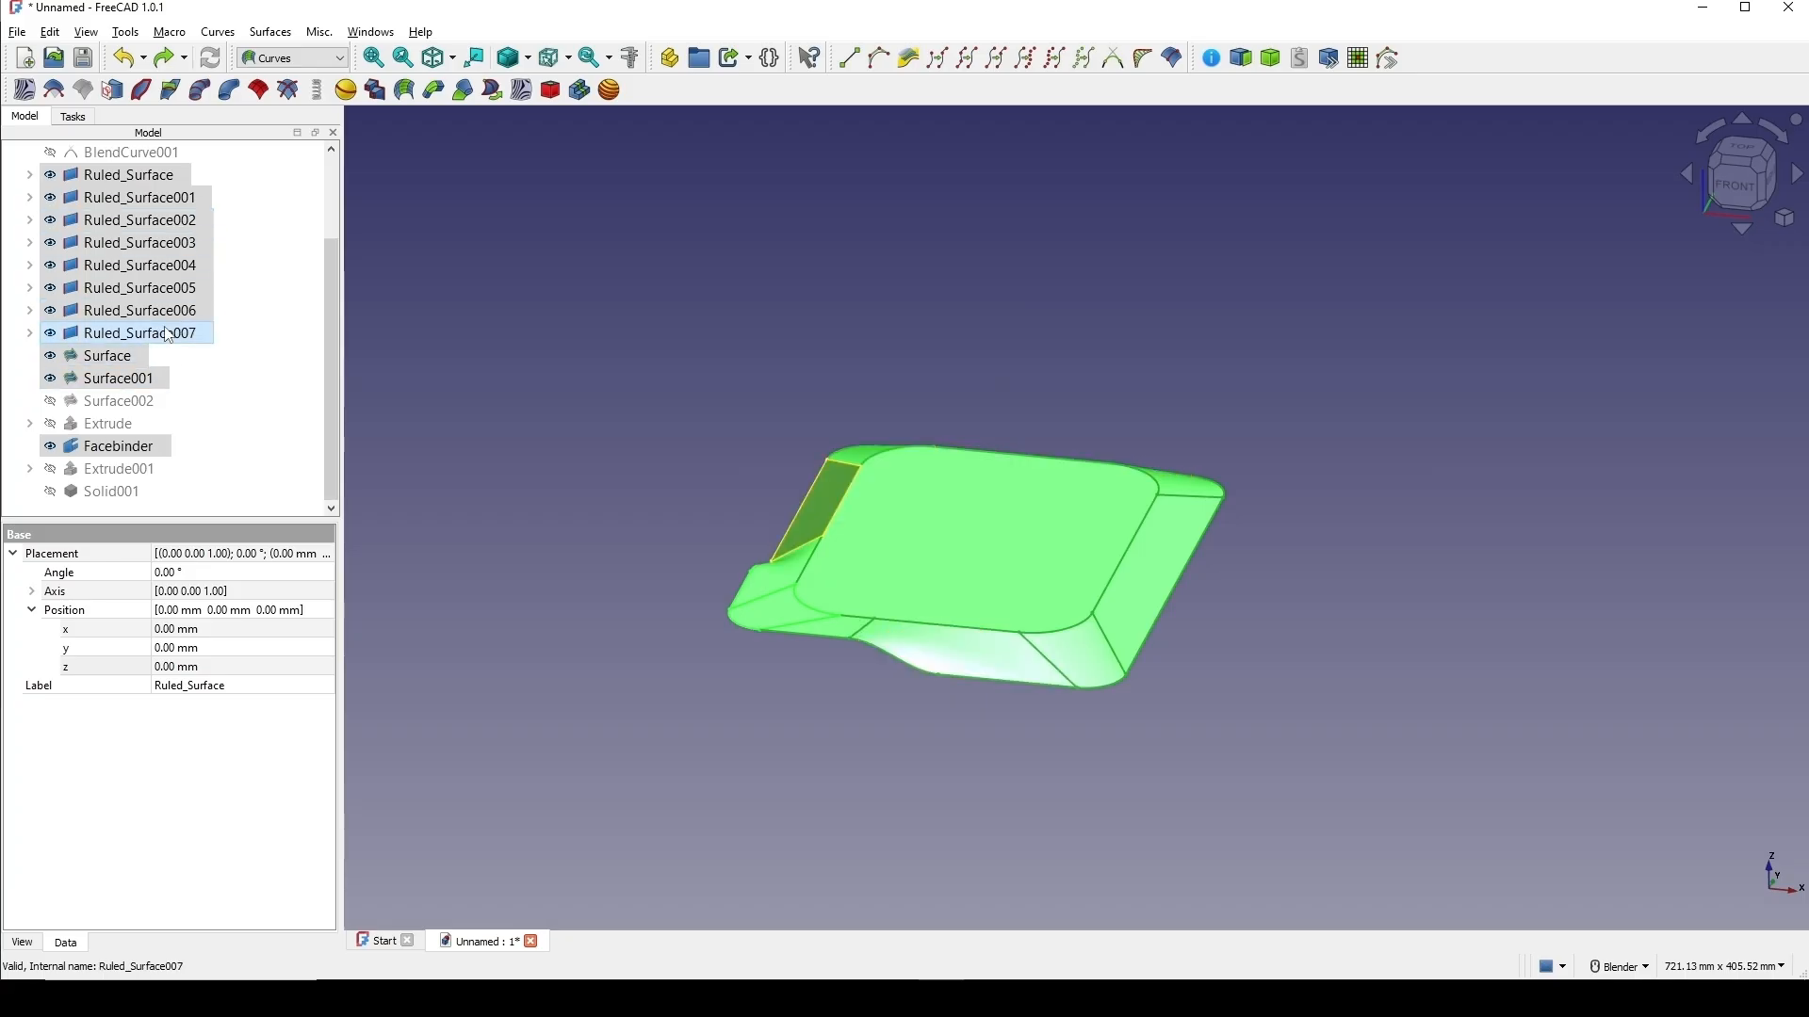
left_click(287, 59)
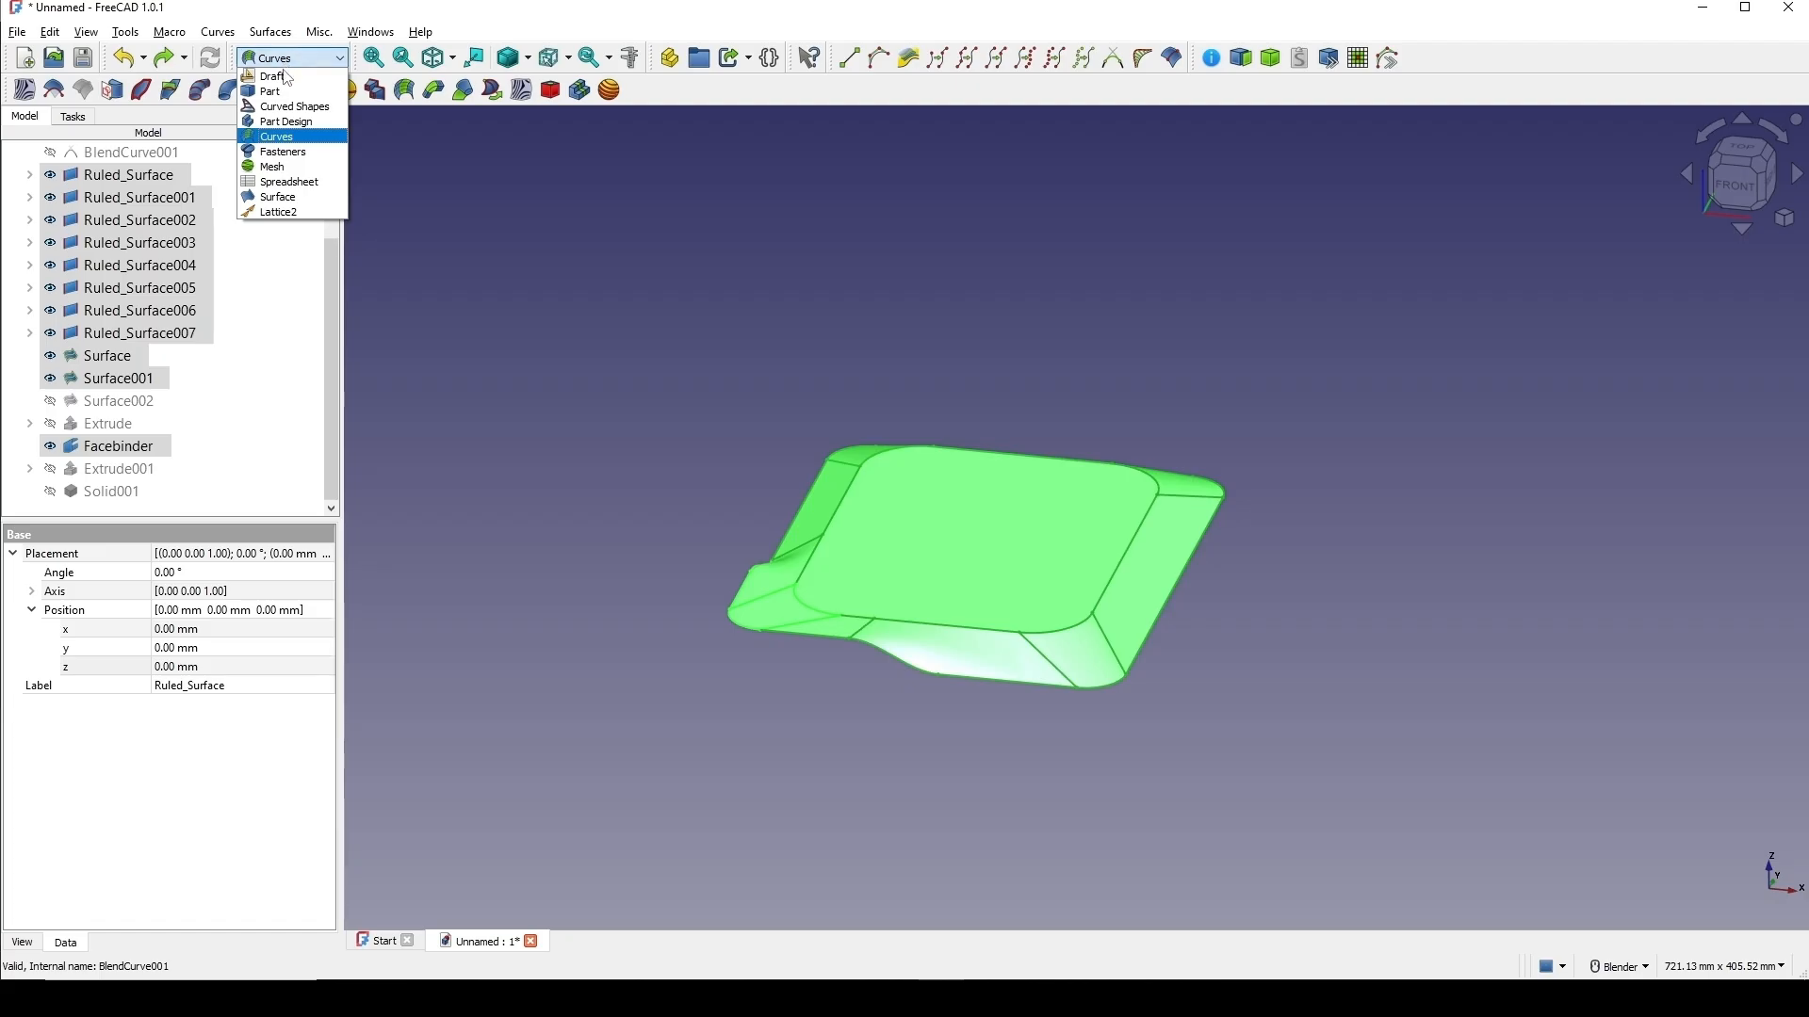
left_click(271, 92)
middle_click_drag(1129, 364, 1084, 303, "shift")
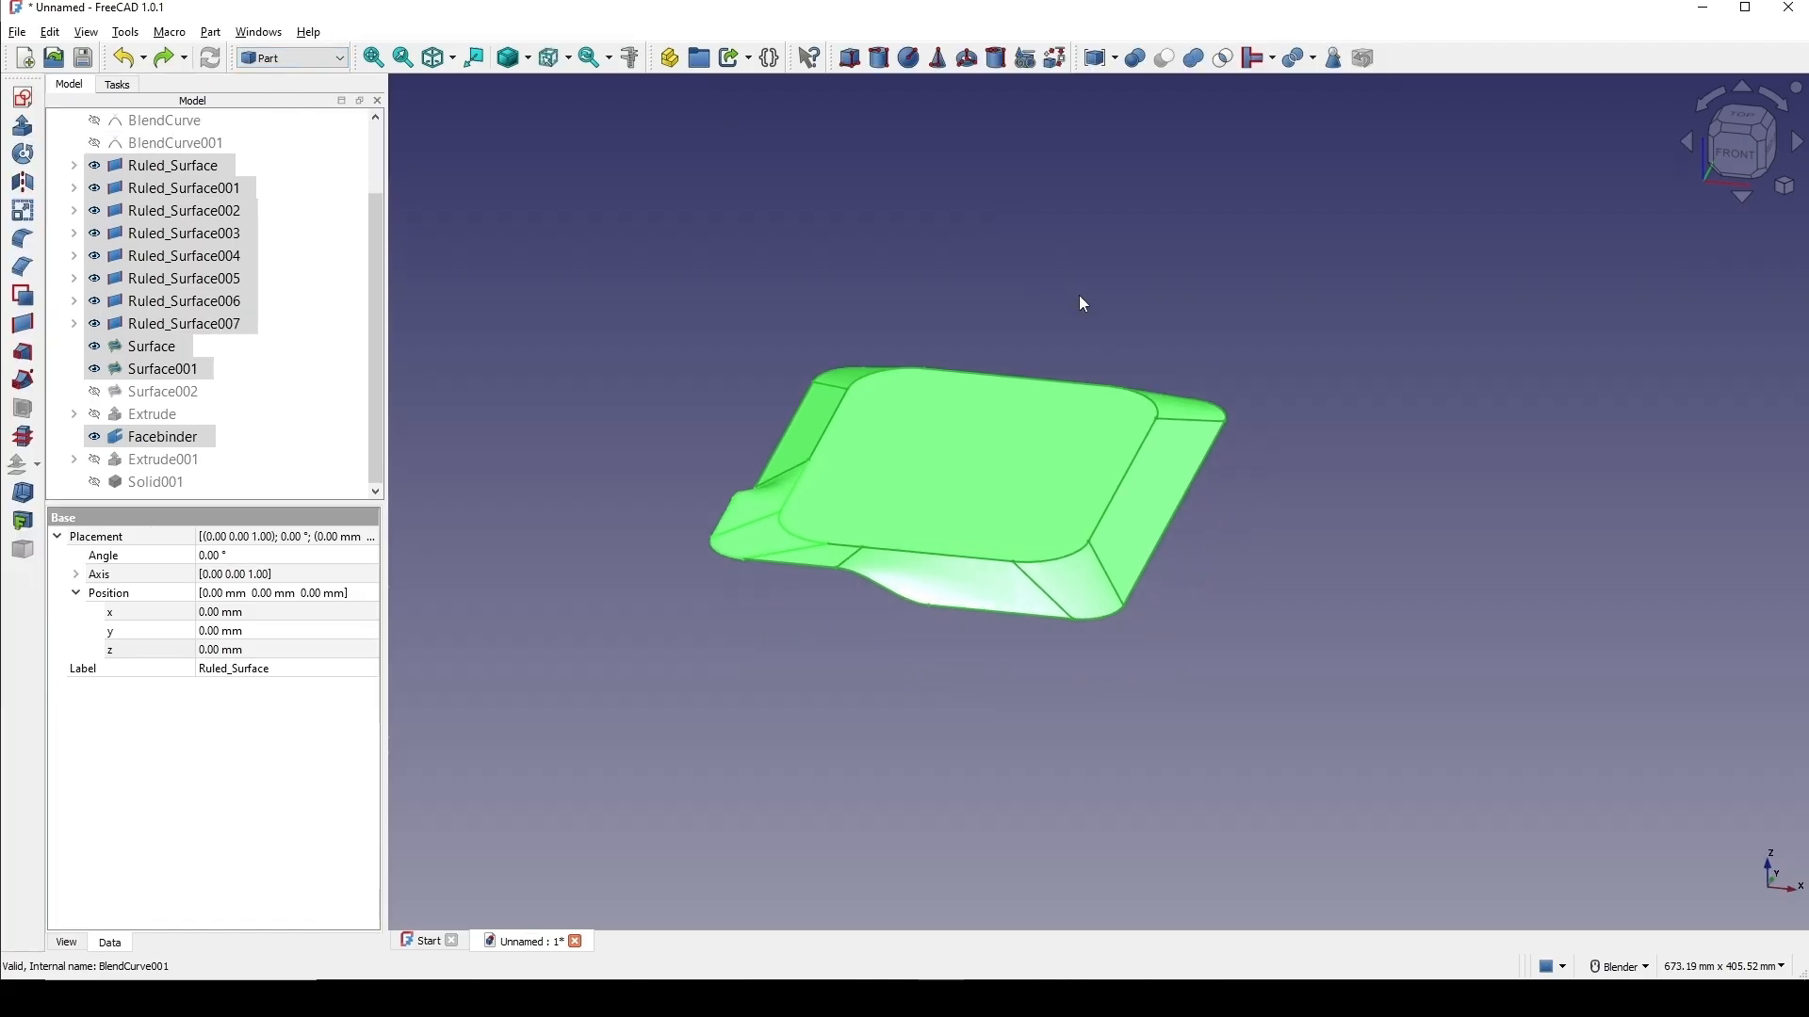
Extrude the selected surfaces 4 mm along custom direction Z 1.00, with Create solid enabled.
left_click(23, 126)
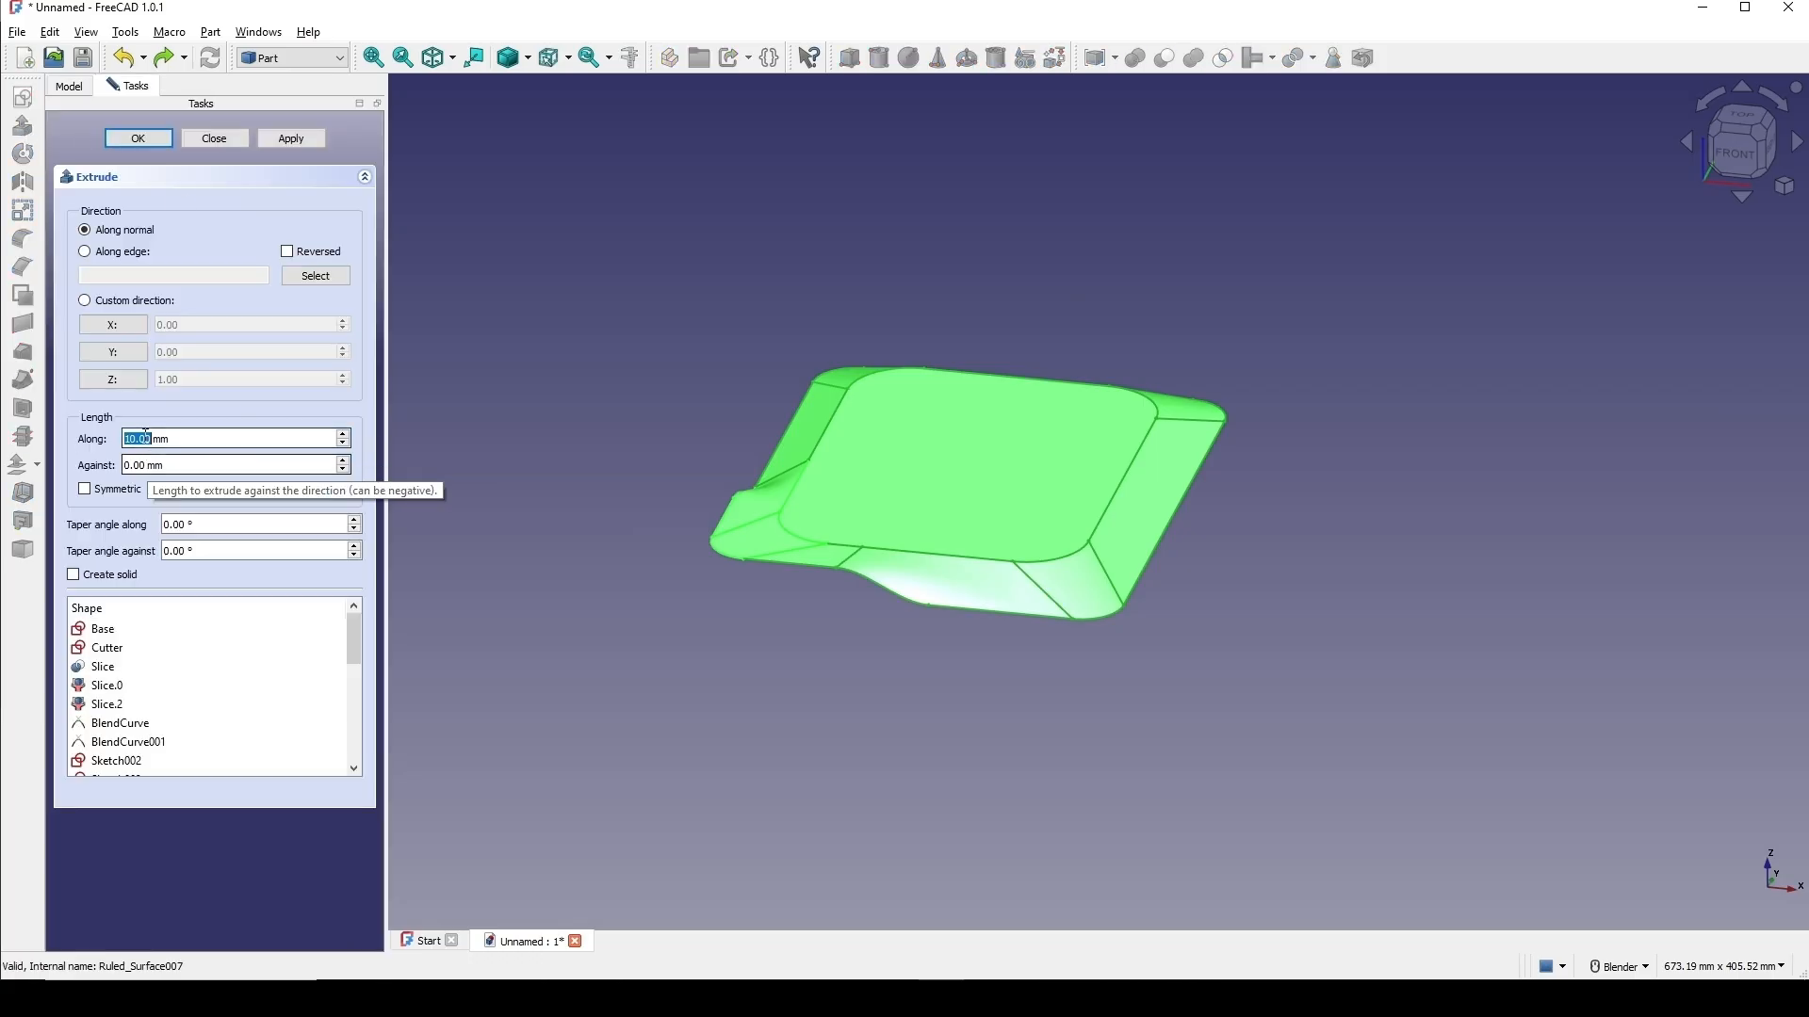
left_click(127, 384)
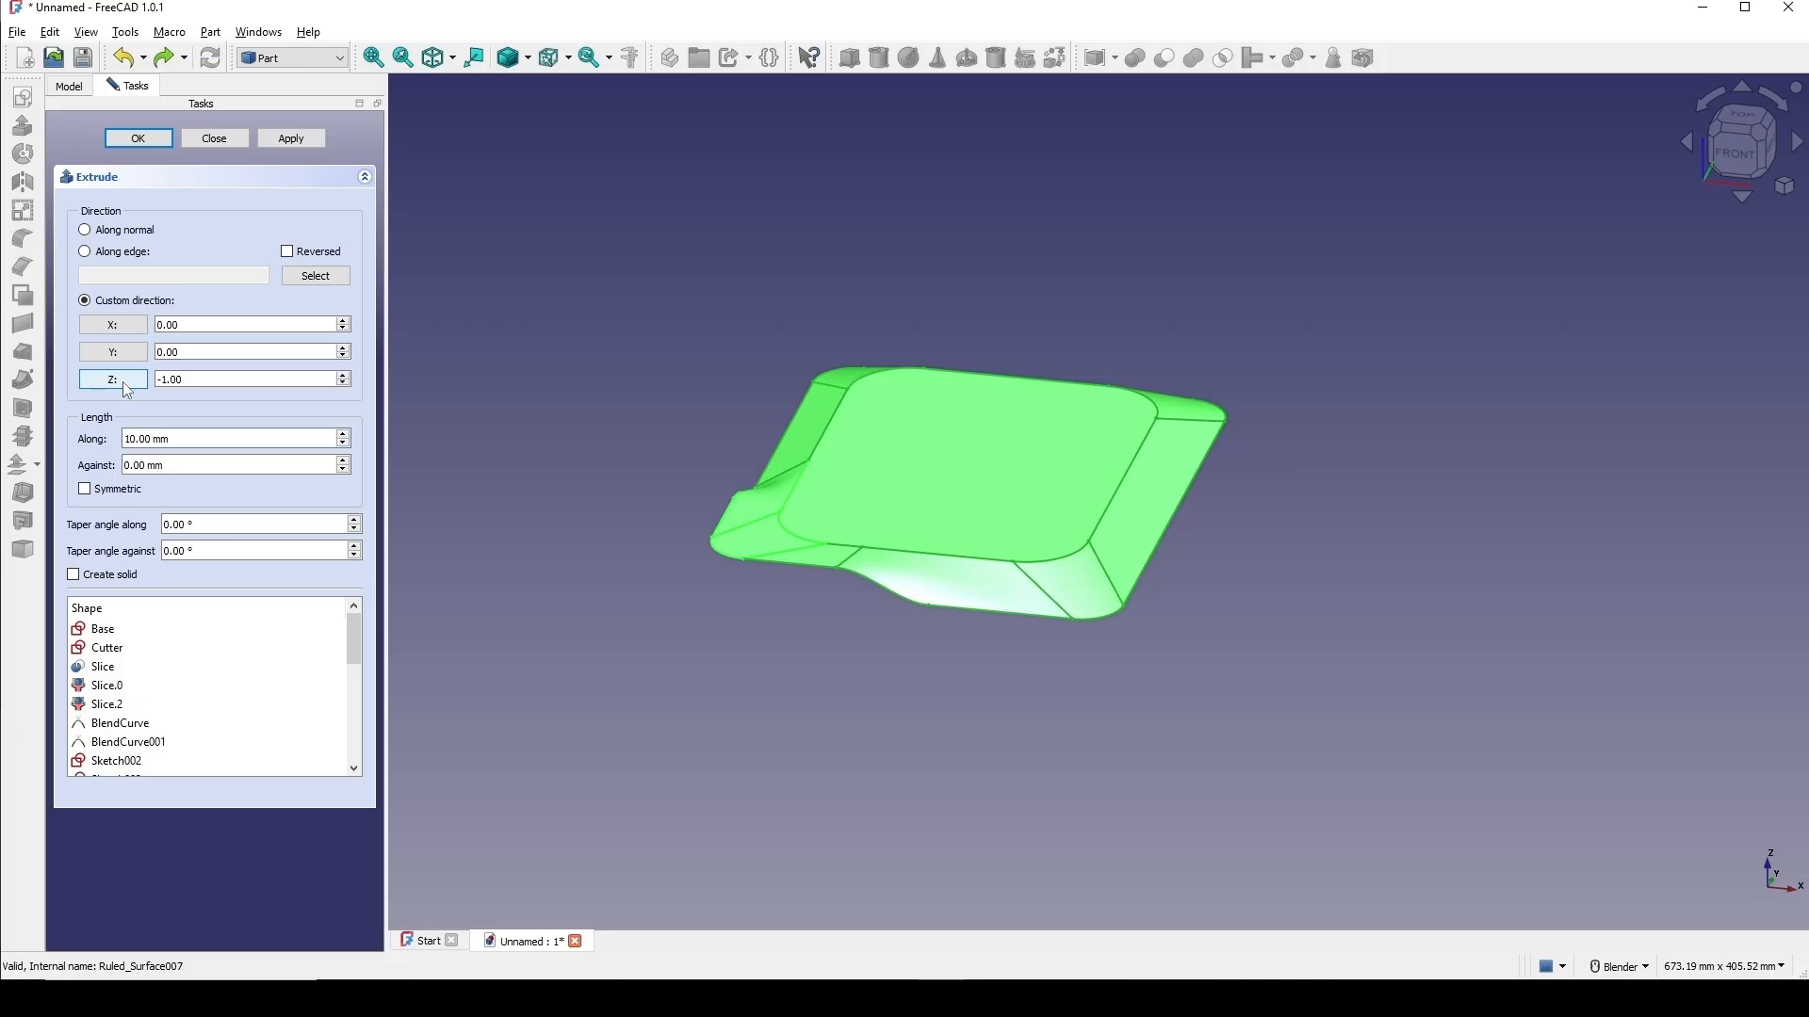
left_click(146, 381)
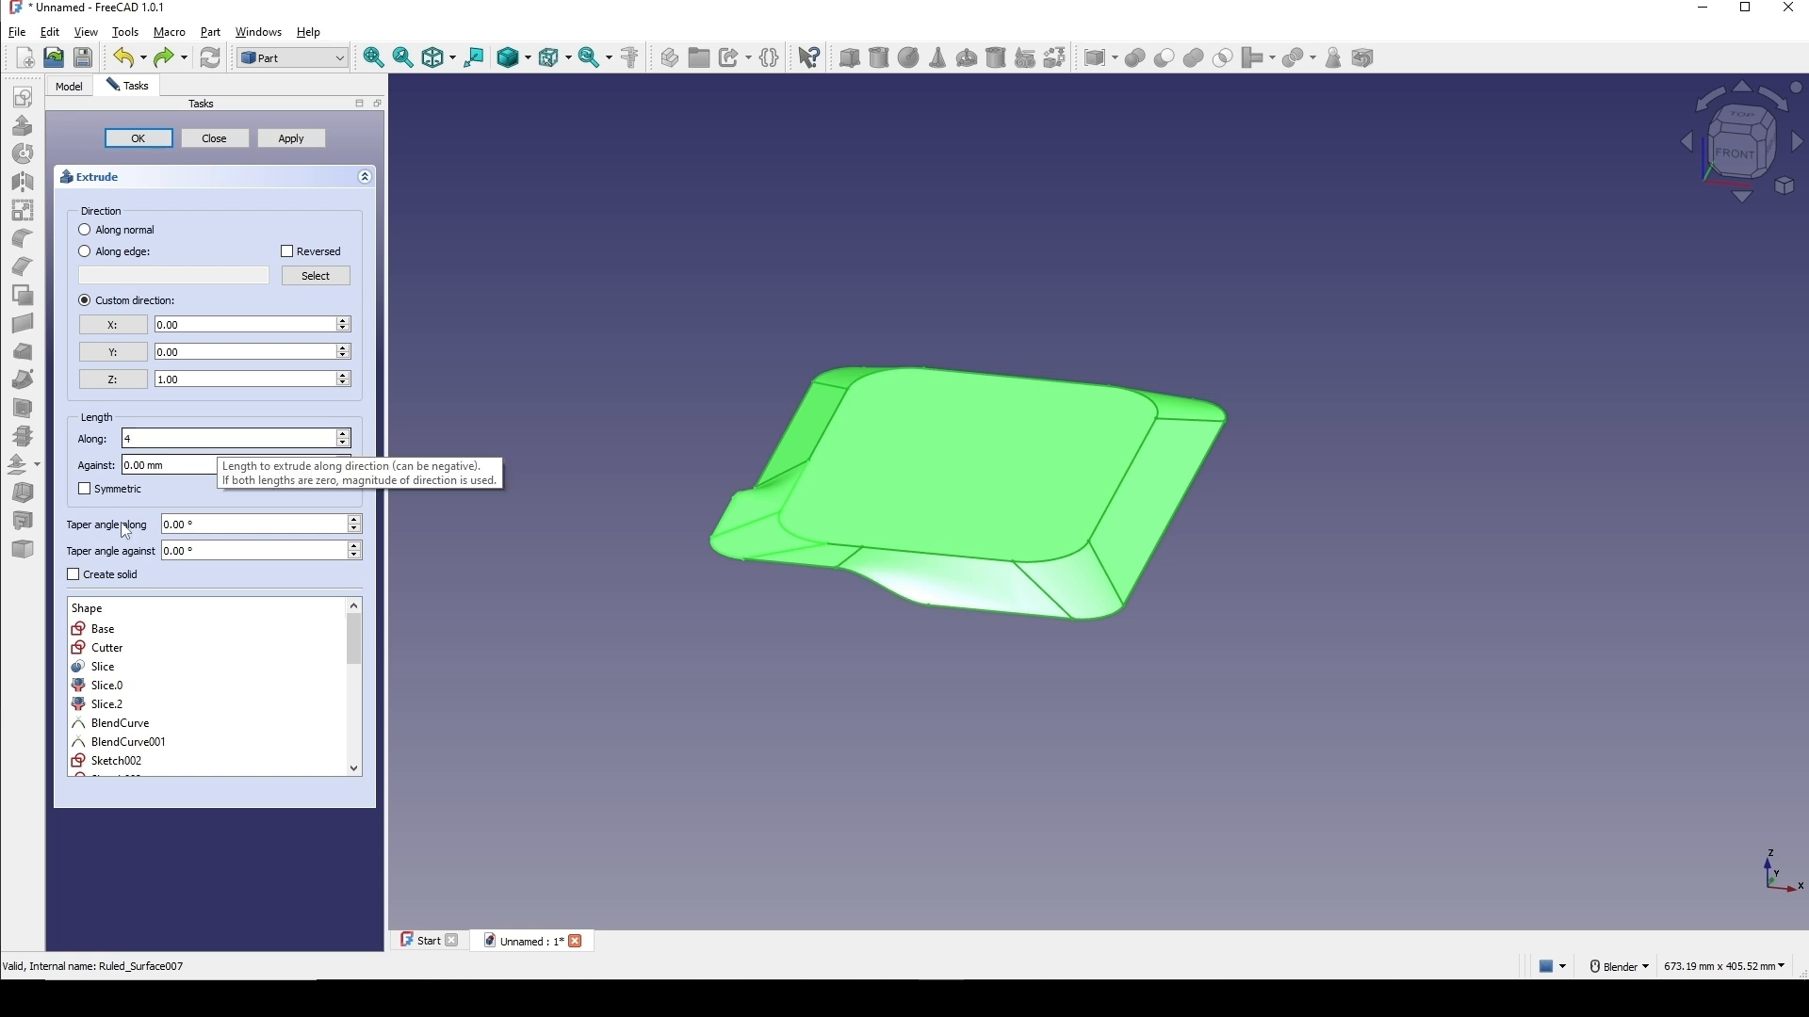
left_click(219, 442)
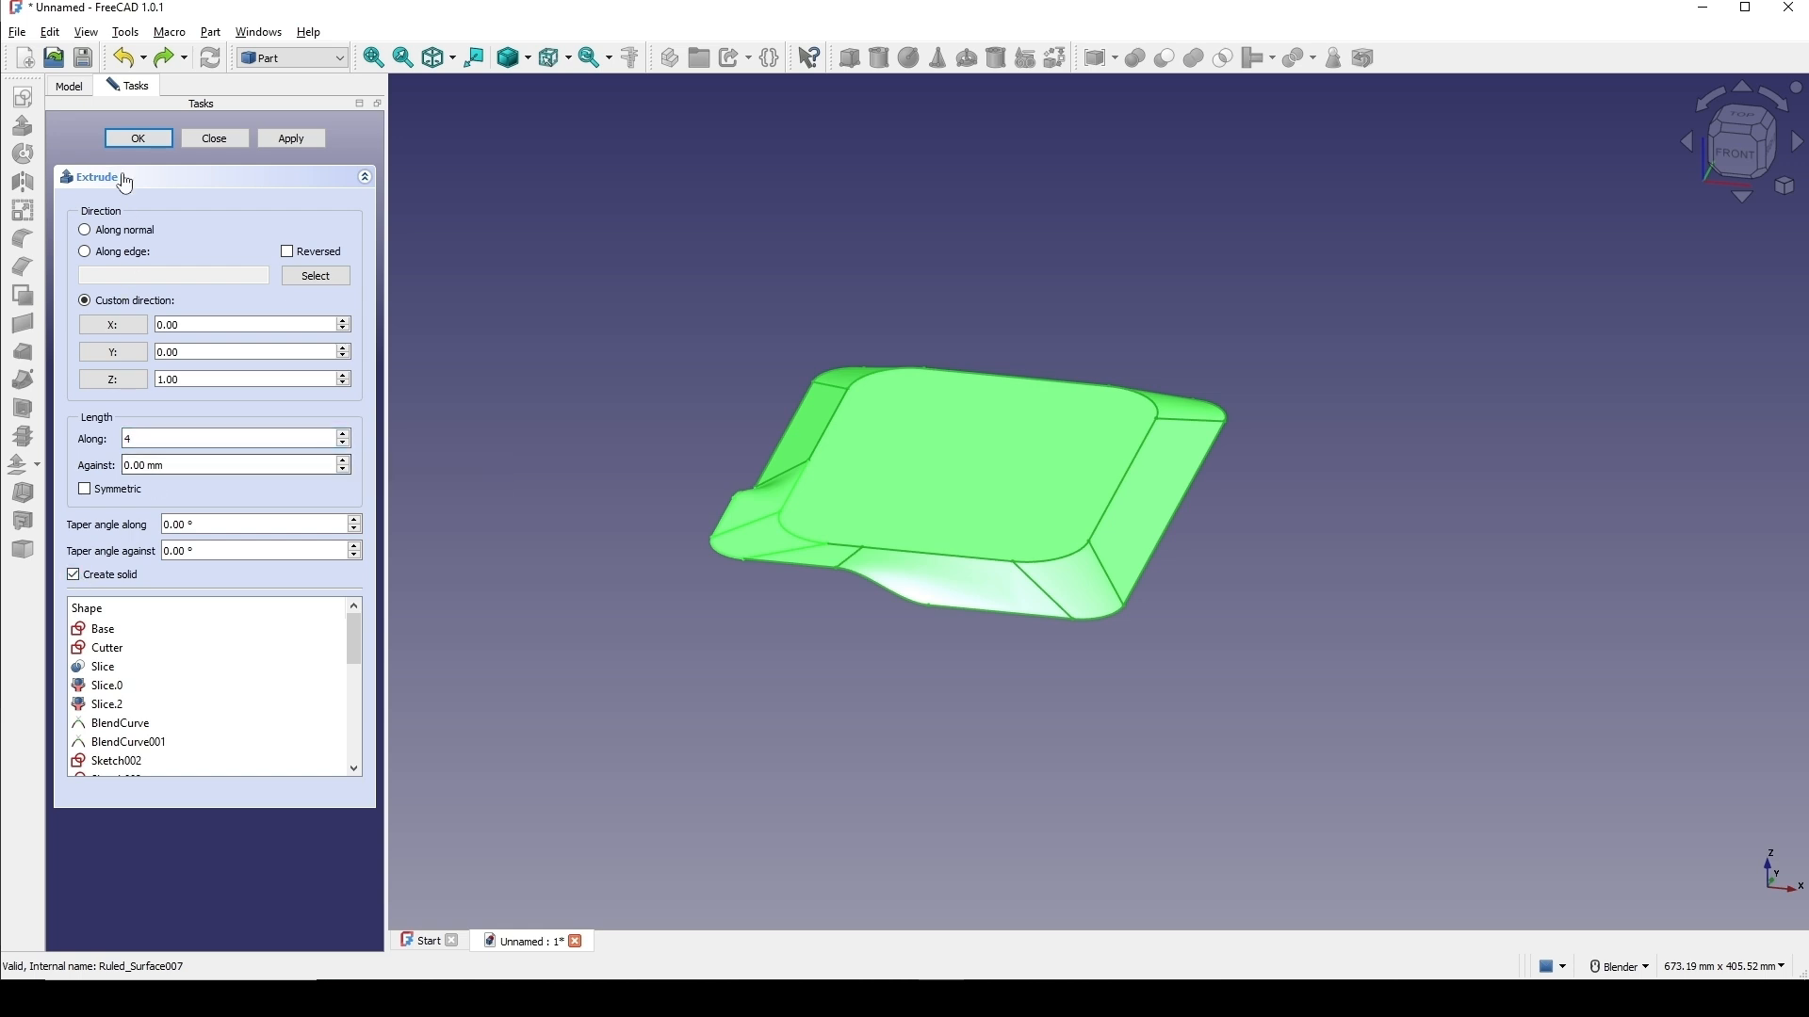
left_click(138, 141)
middle_click_drag(1066, 591, 1049, 574)
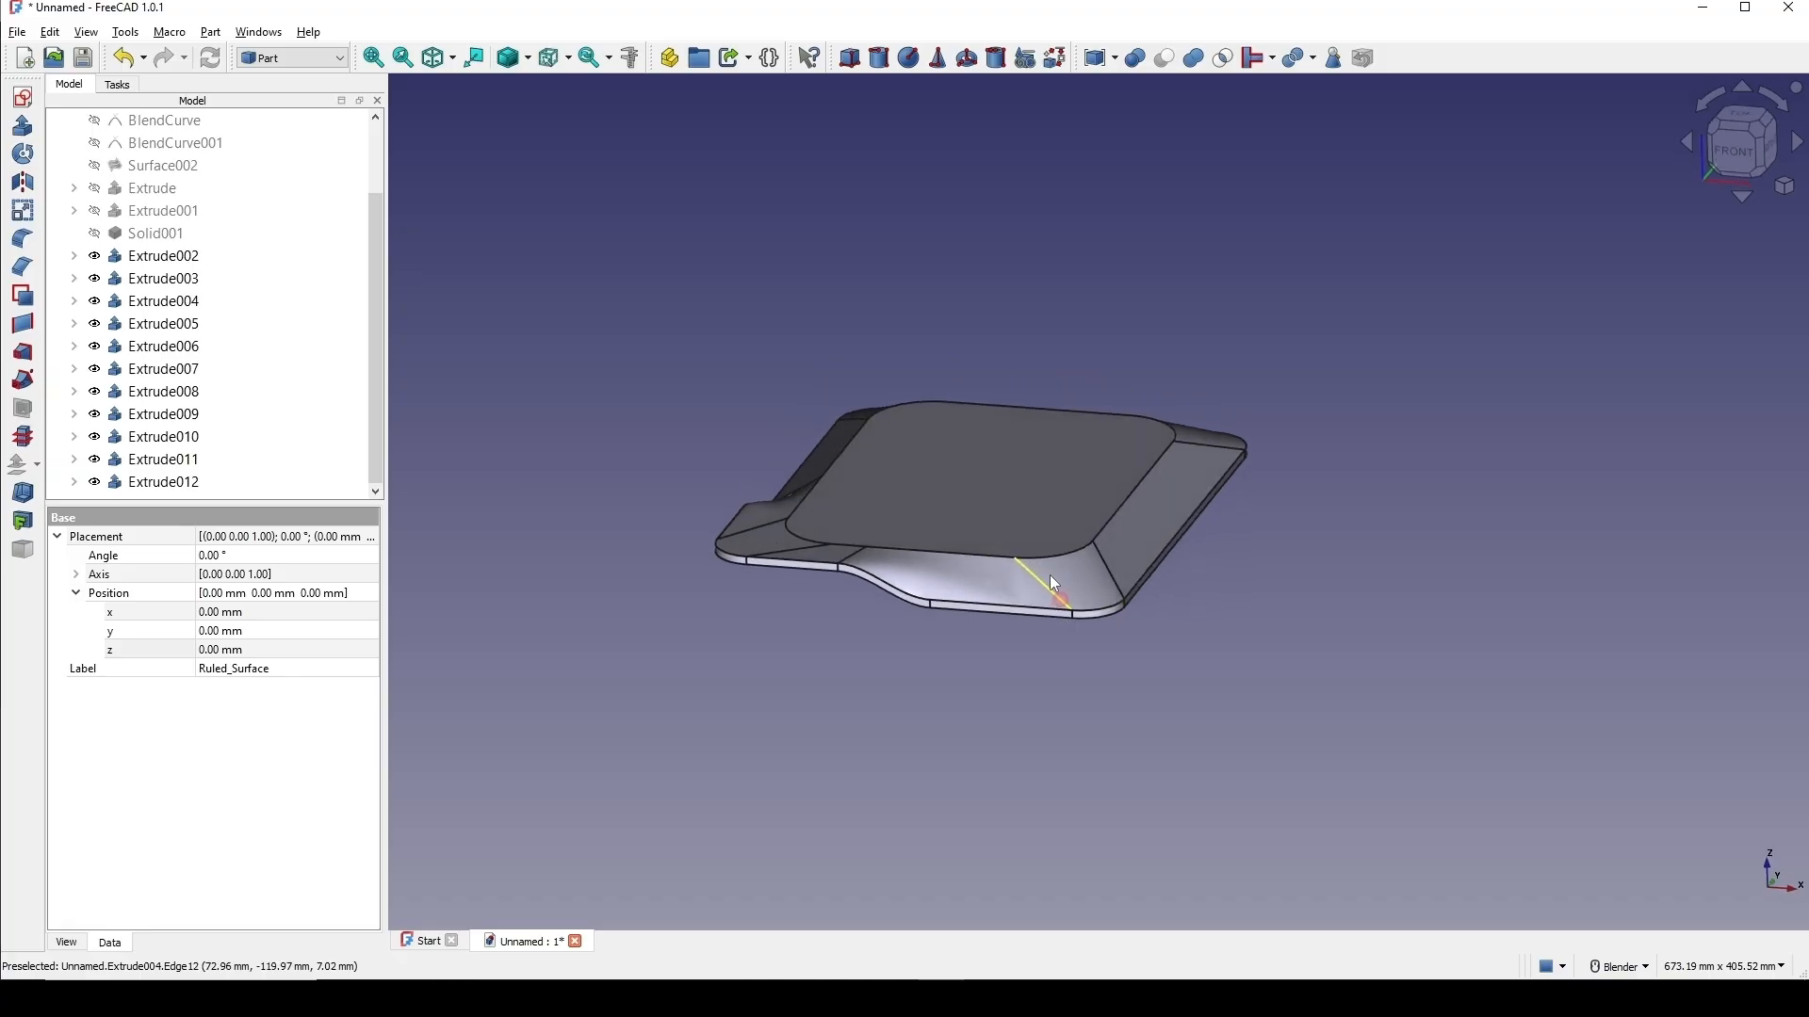
Fuse the eleven extrusions, Extrude002 through Extrude012, into a single union.
left_click(166, 265)
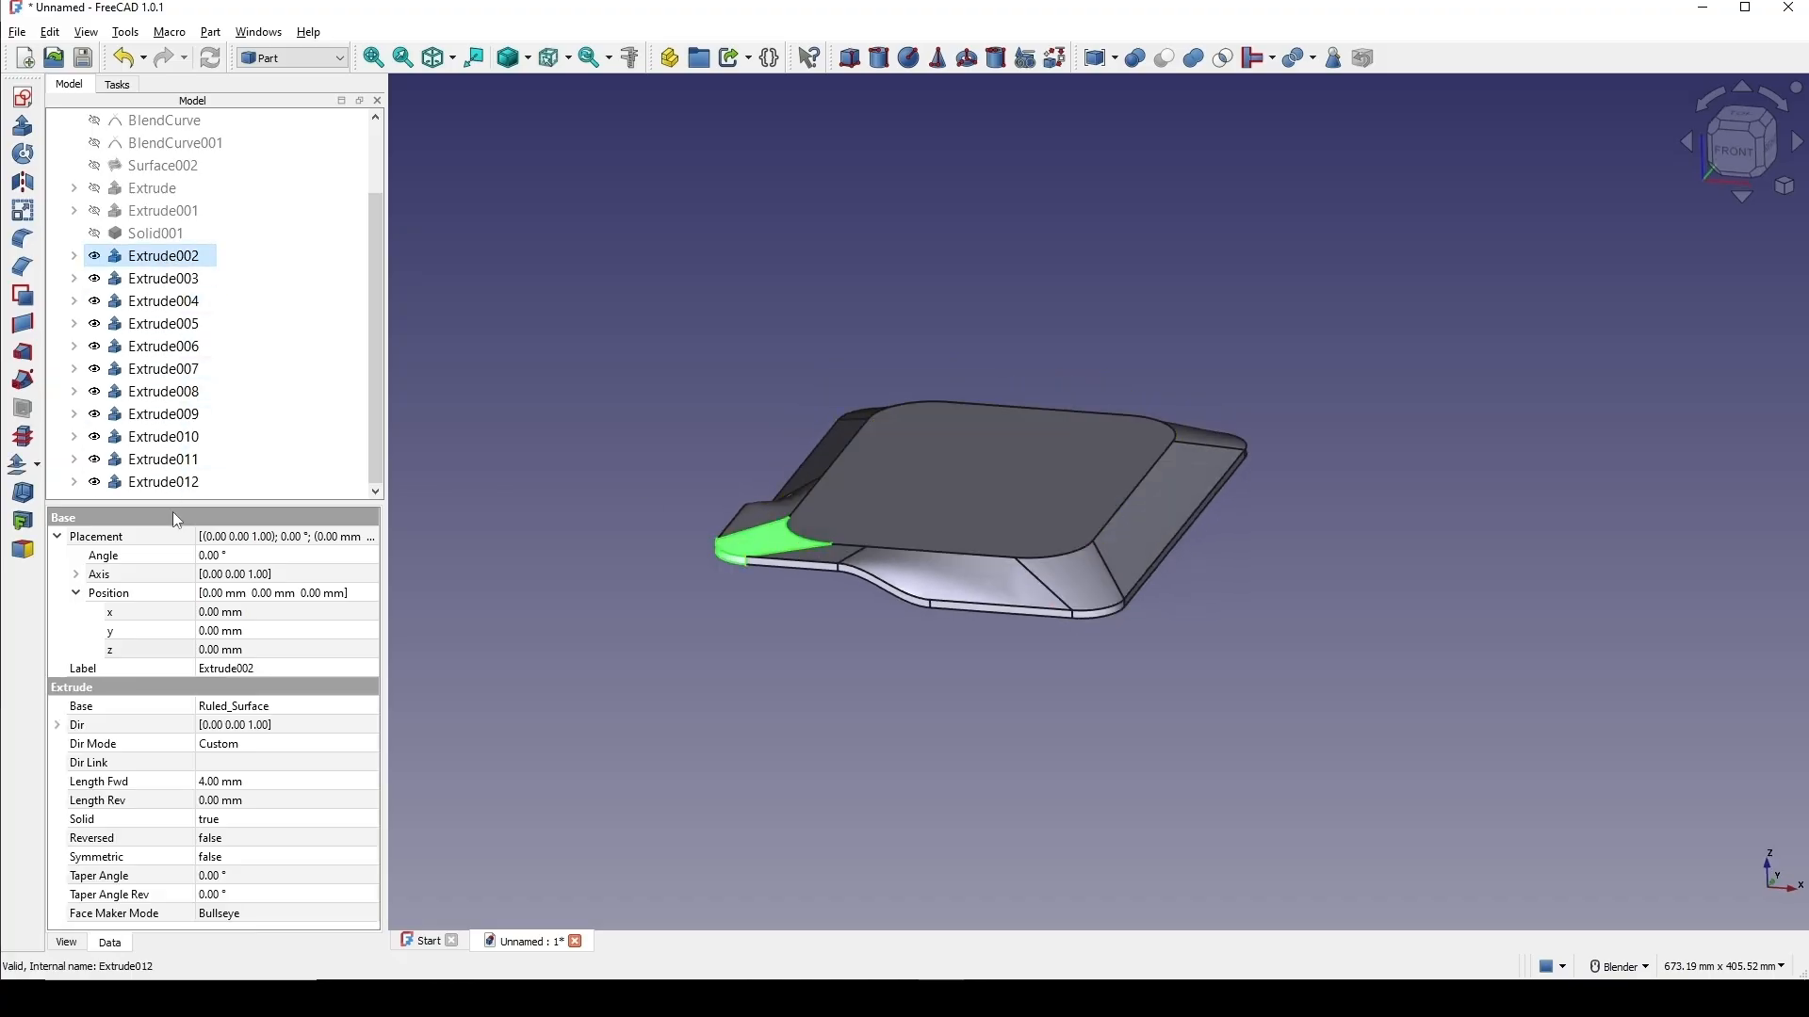
left_click(188, 488, "shift")
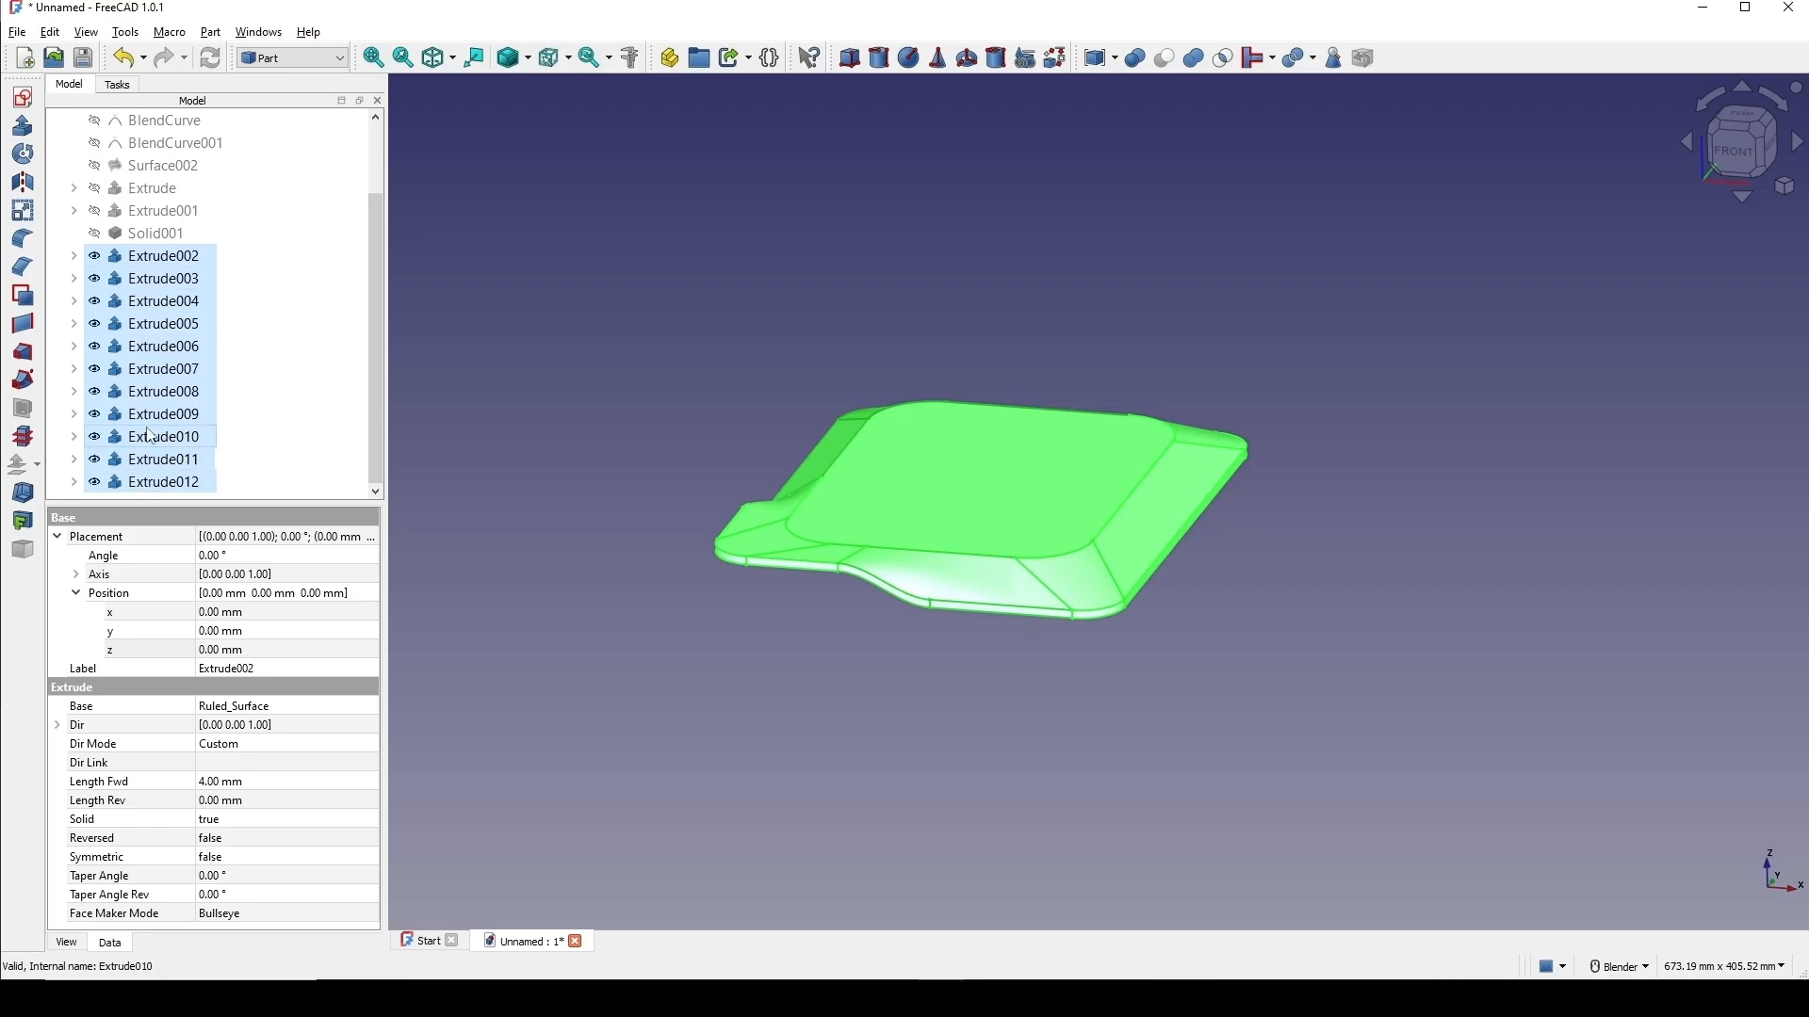
left_click(1190, 65)
left_click(1193, 58)
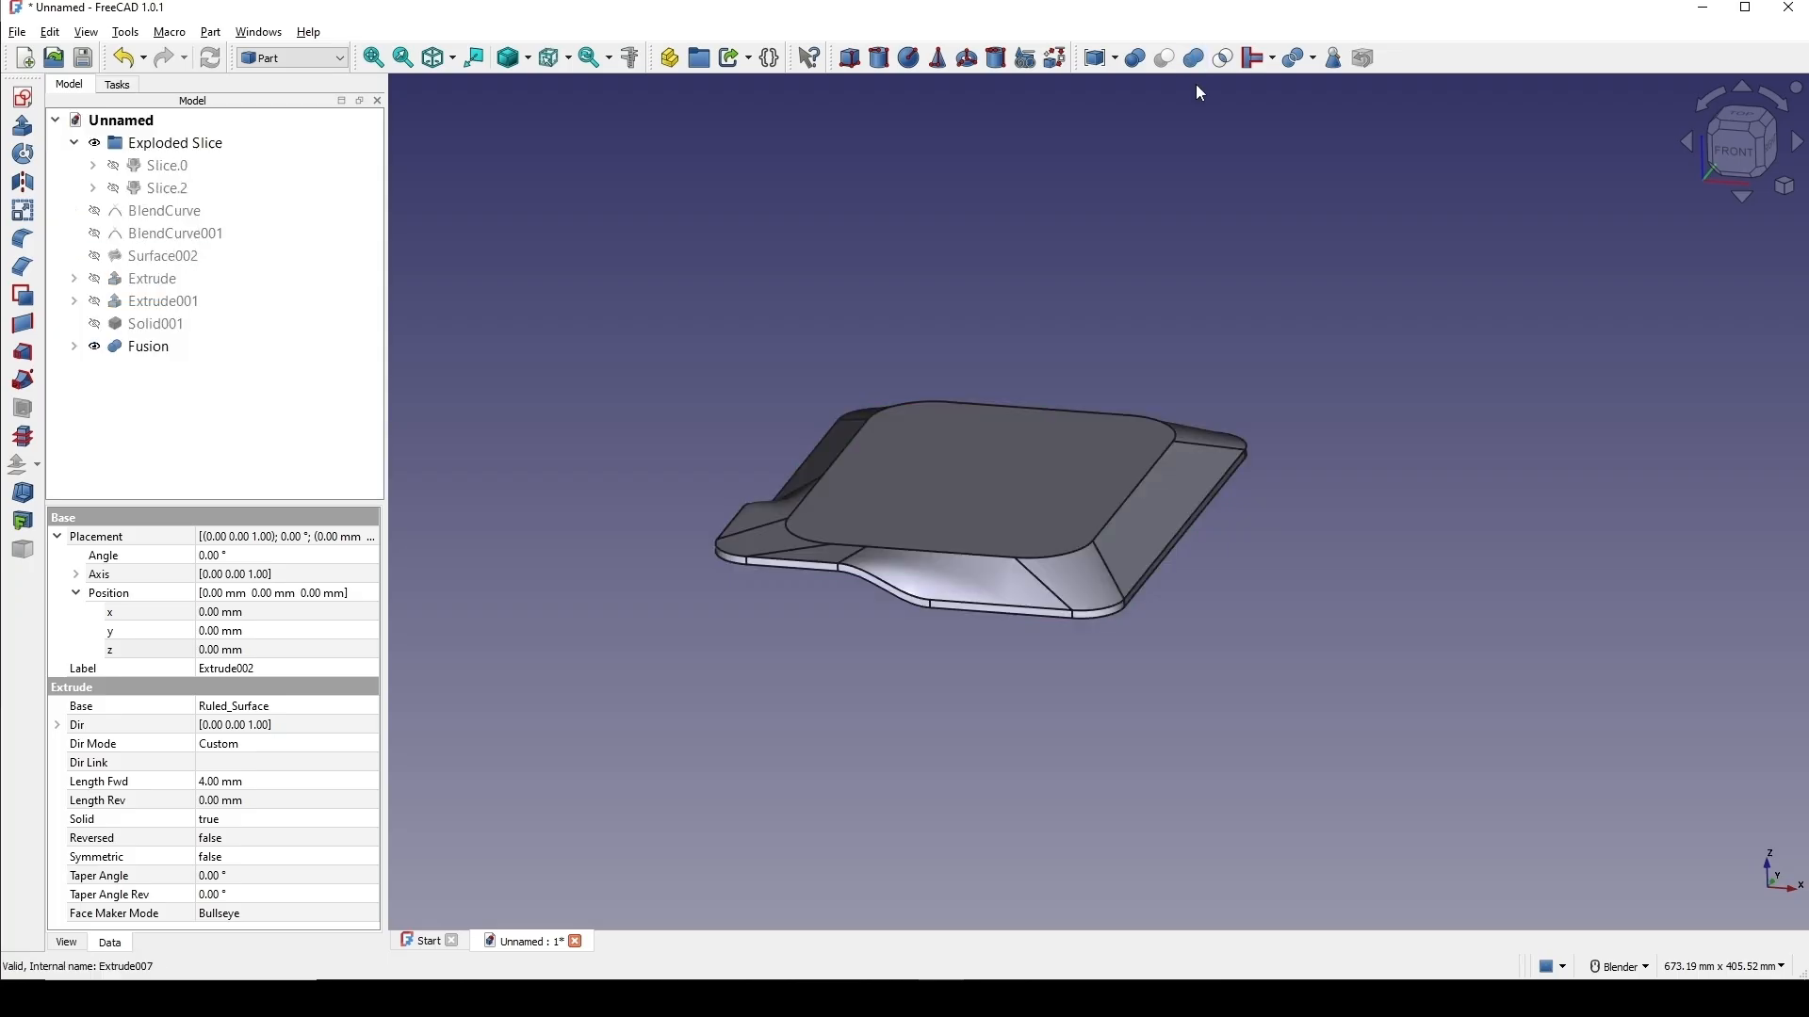
Select the new fusion and check its Refine property.
left_click(143, 348)
scroll(1065, 487, "up", 3)
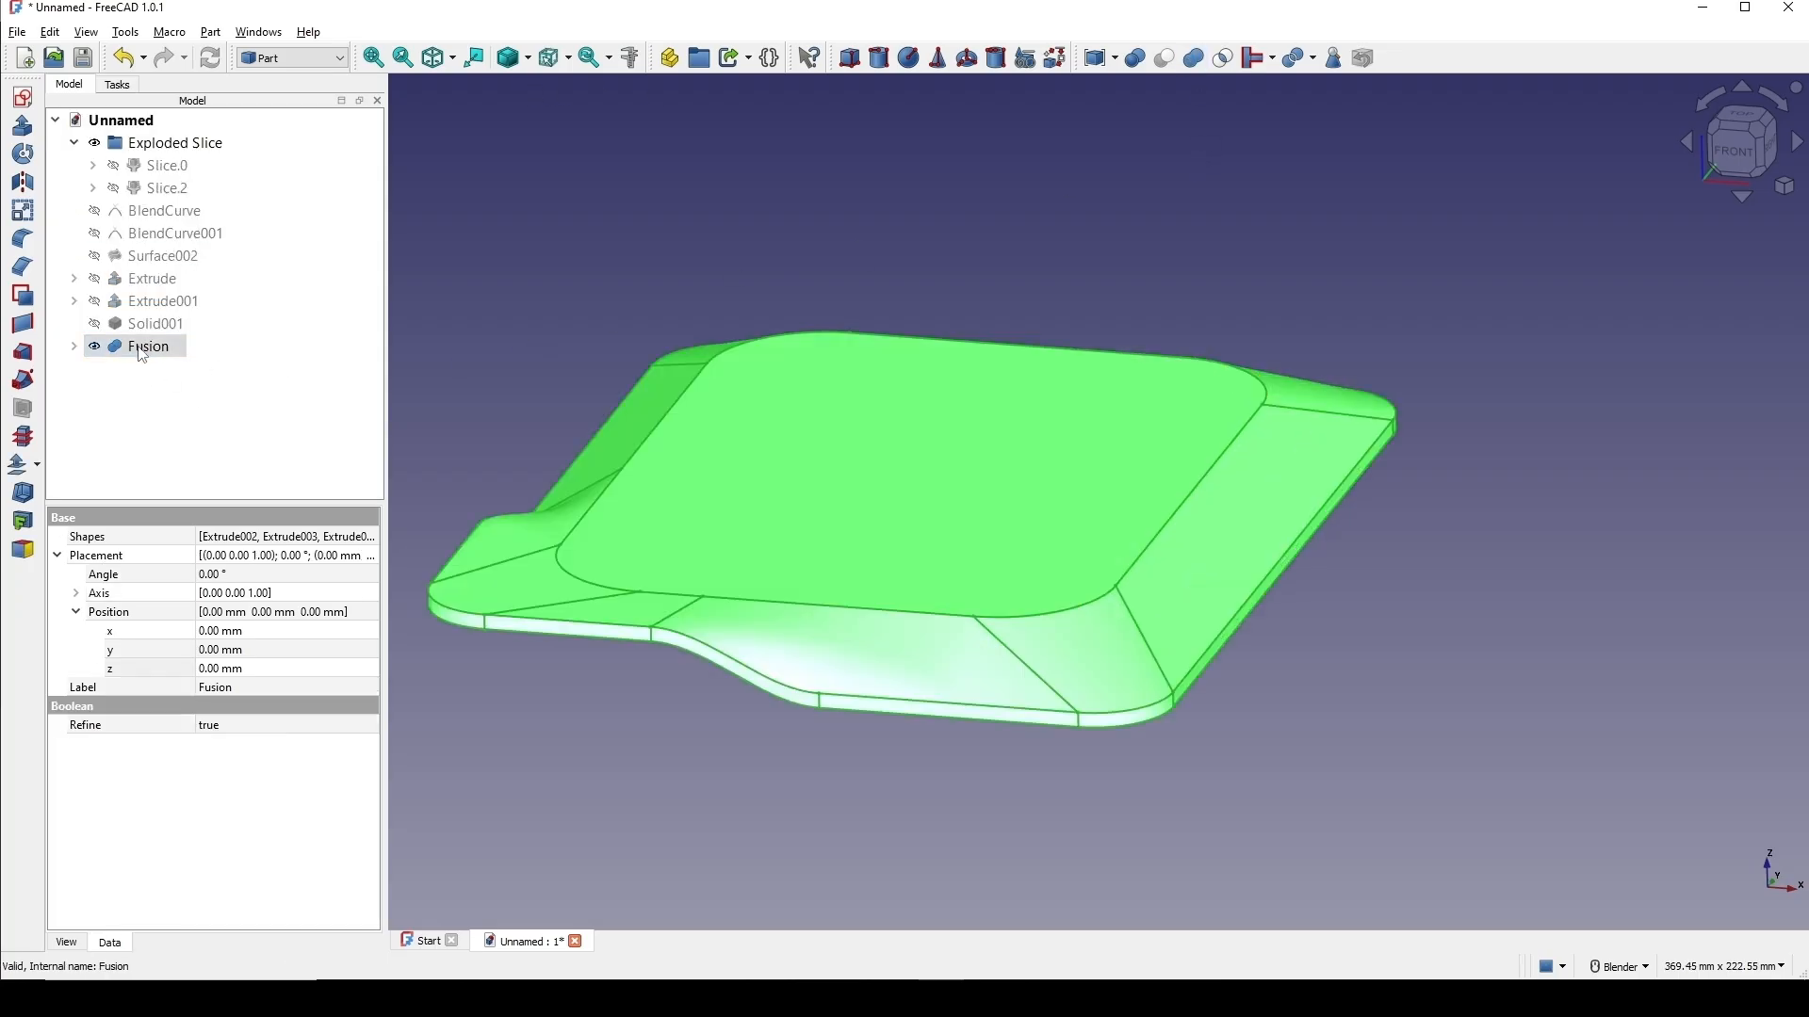
left_click(92, 727)
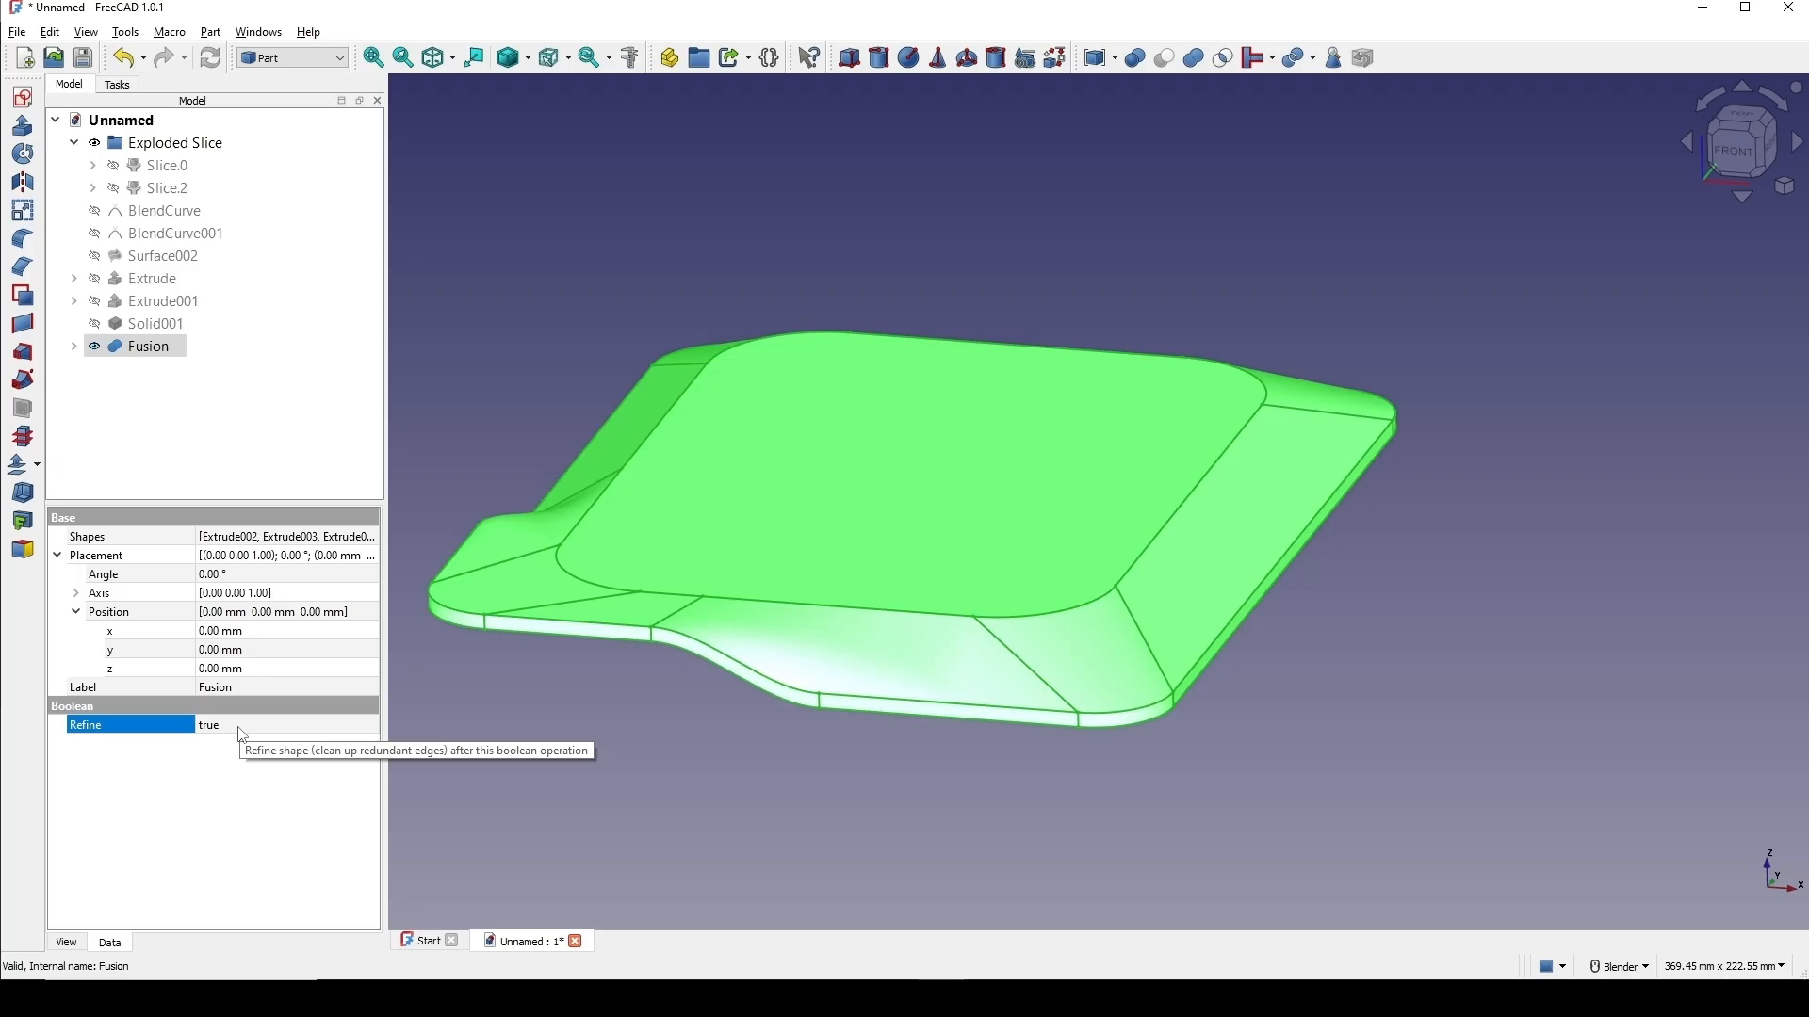
Display the fusion in Wireframe and examine its interior where neighbouring extrusions meet at the front-left S-shaped surface.
left_click(528, 58)
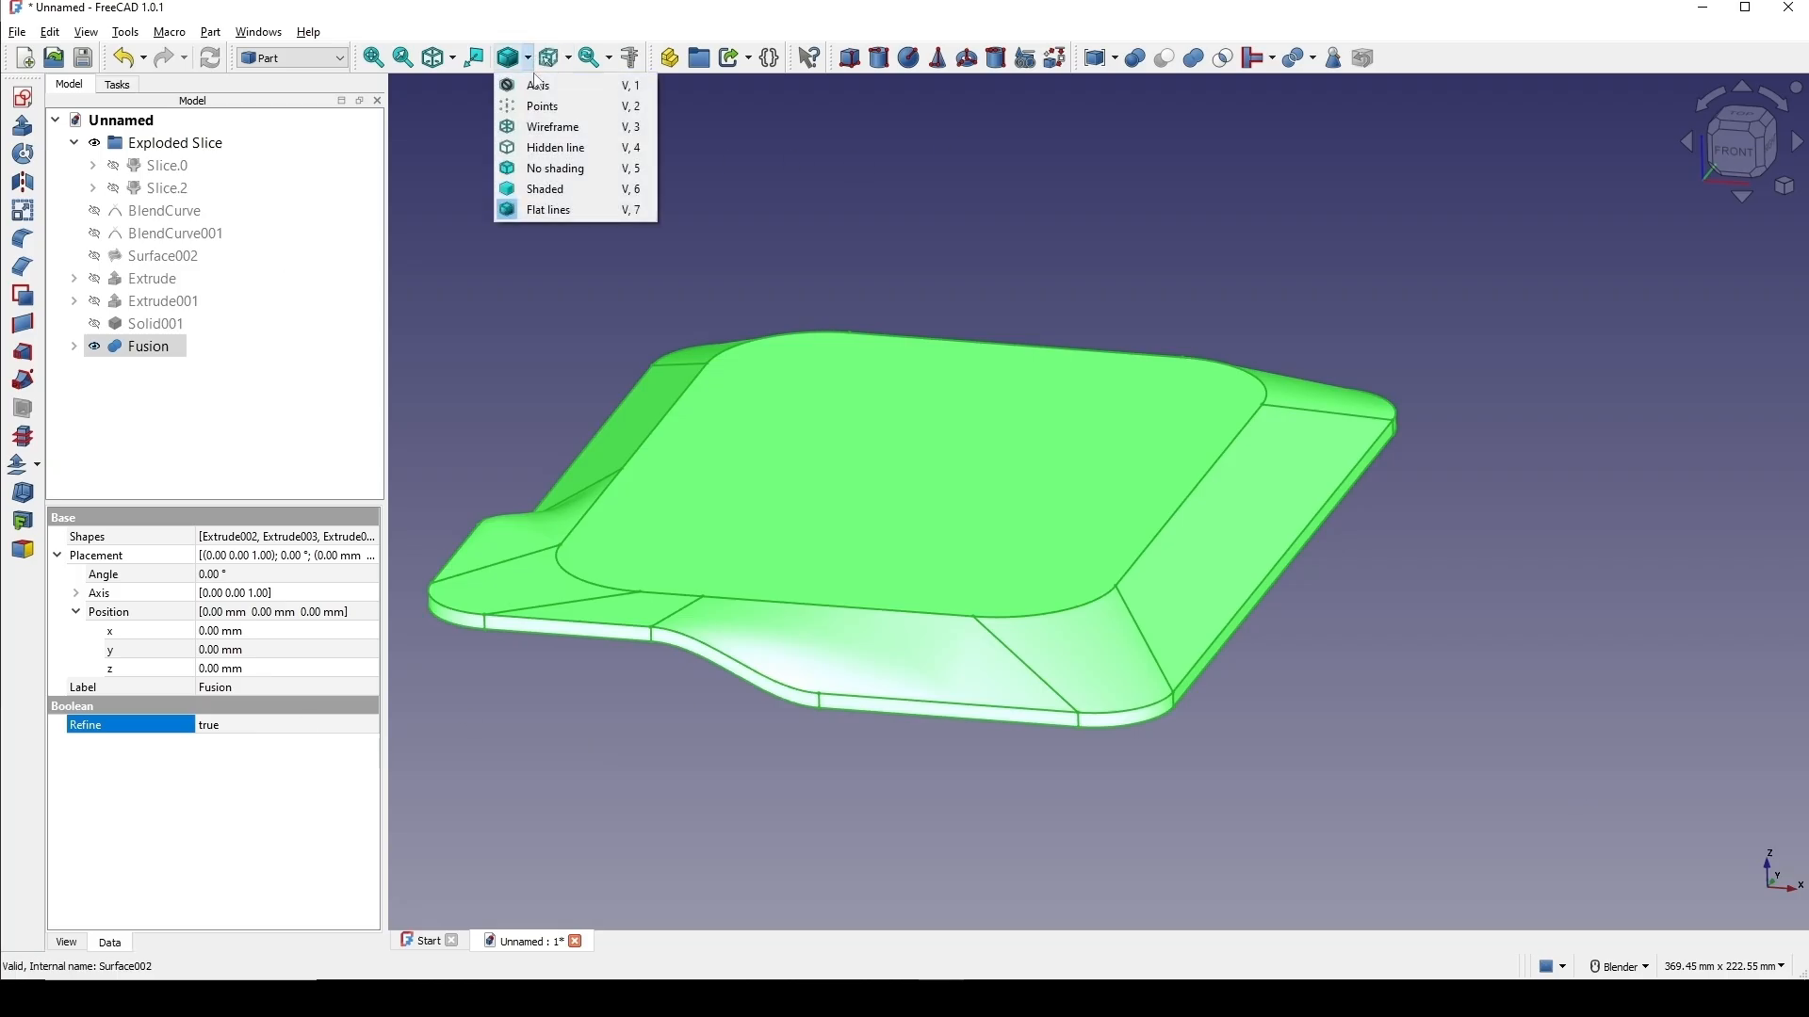
left_click(551, 126)
middle_click_drag(682, 660, 553, 641)
scroll(551, 633, "up", 3)
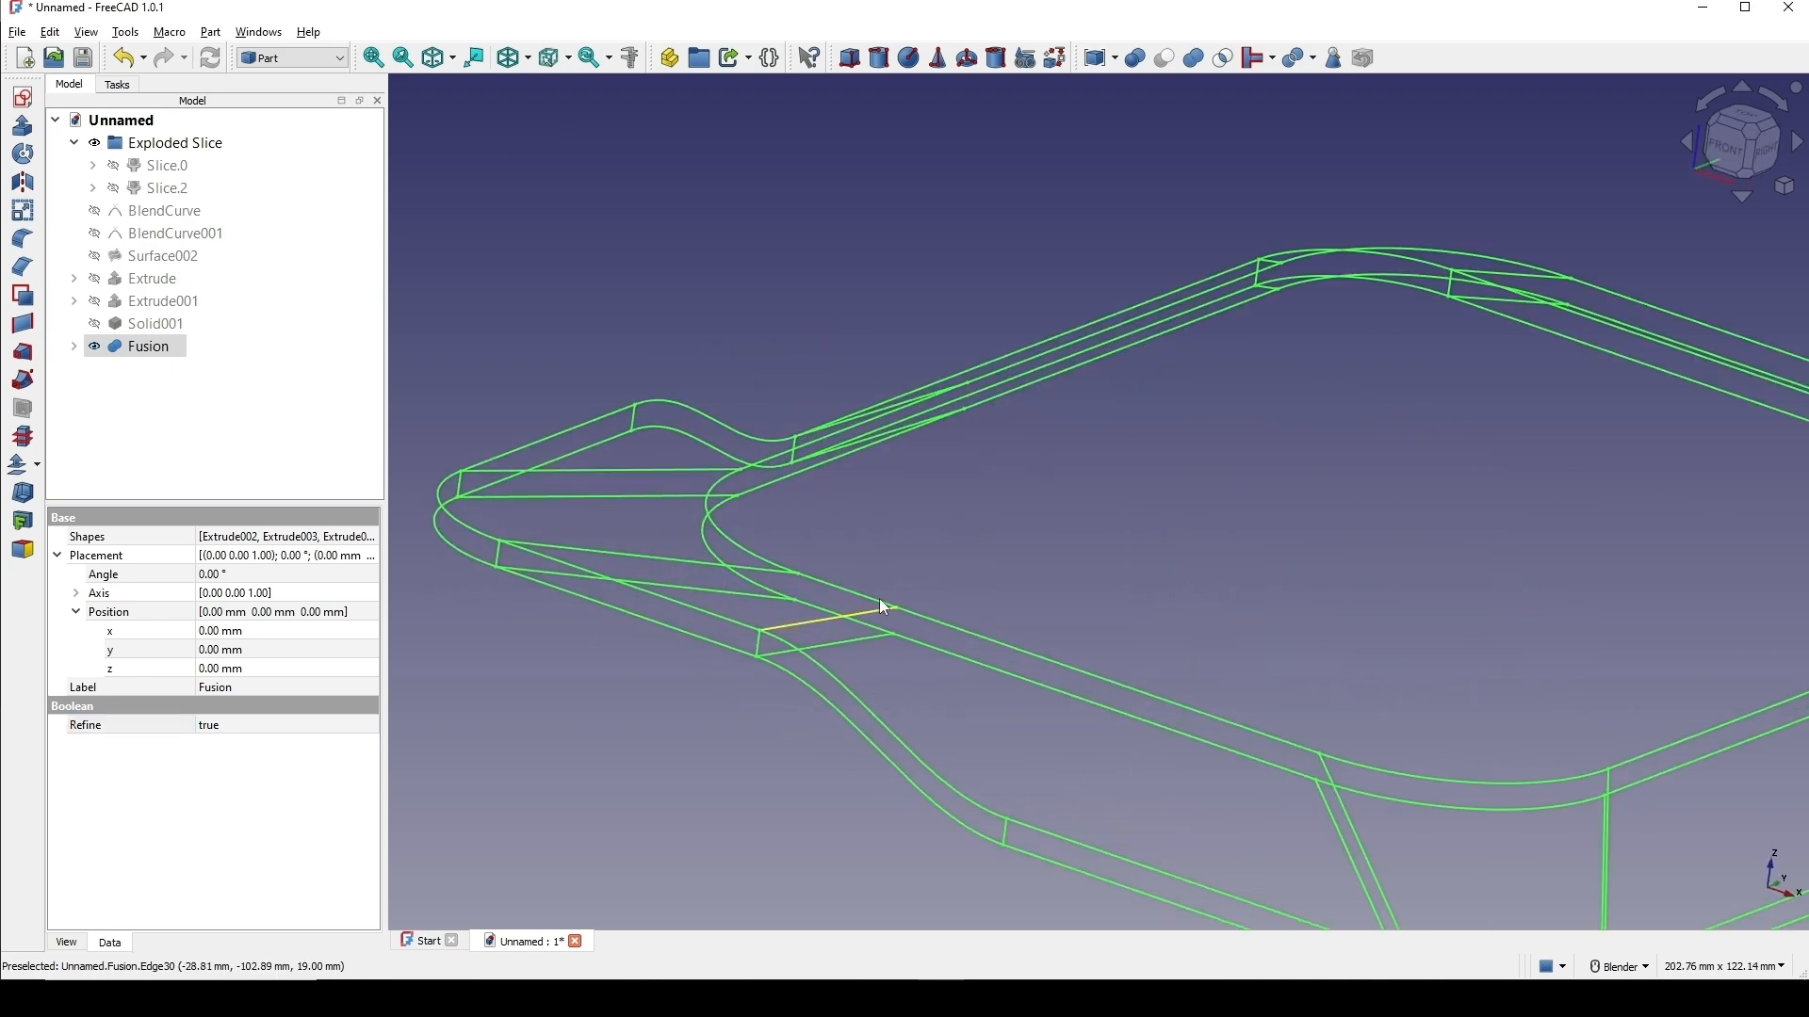
scroll(970, 484, "up", 1)
left_click(963, 509)
mouse_move(948, 541)
middle_mouse_down()
mouse_move(907, 529)
mouse_move(975, 532)
mouse_move(946, 564)
middle_mouse_up()
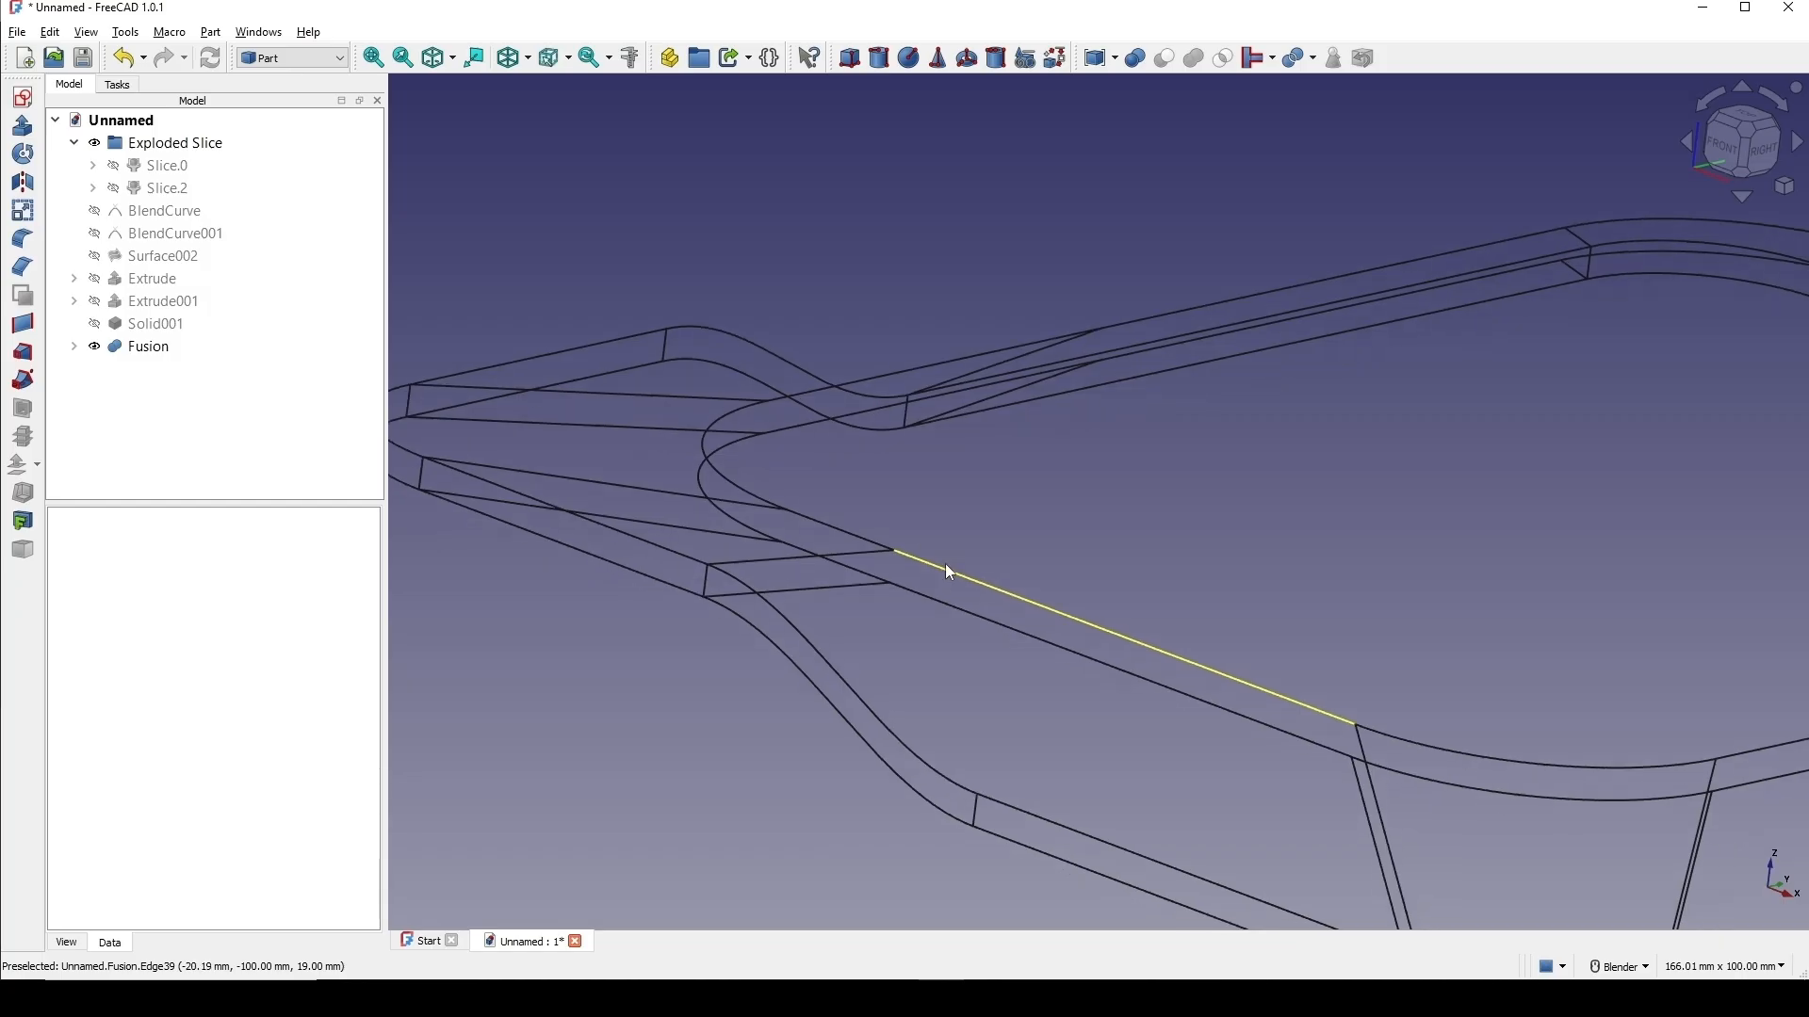
Outline the junction beside the S-shaped surface in red on a screen capture, and discard the capture.
key("Print")
left_click_drag(509, 298, 1204, 785)
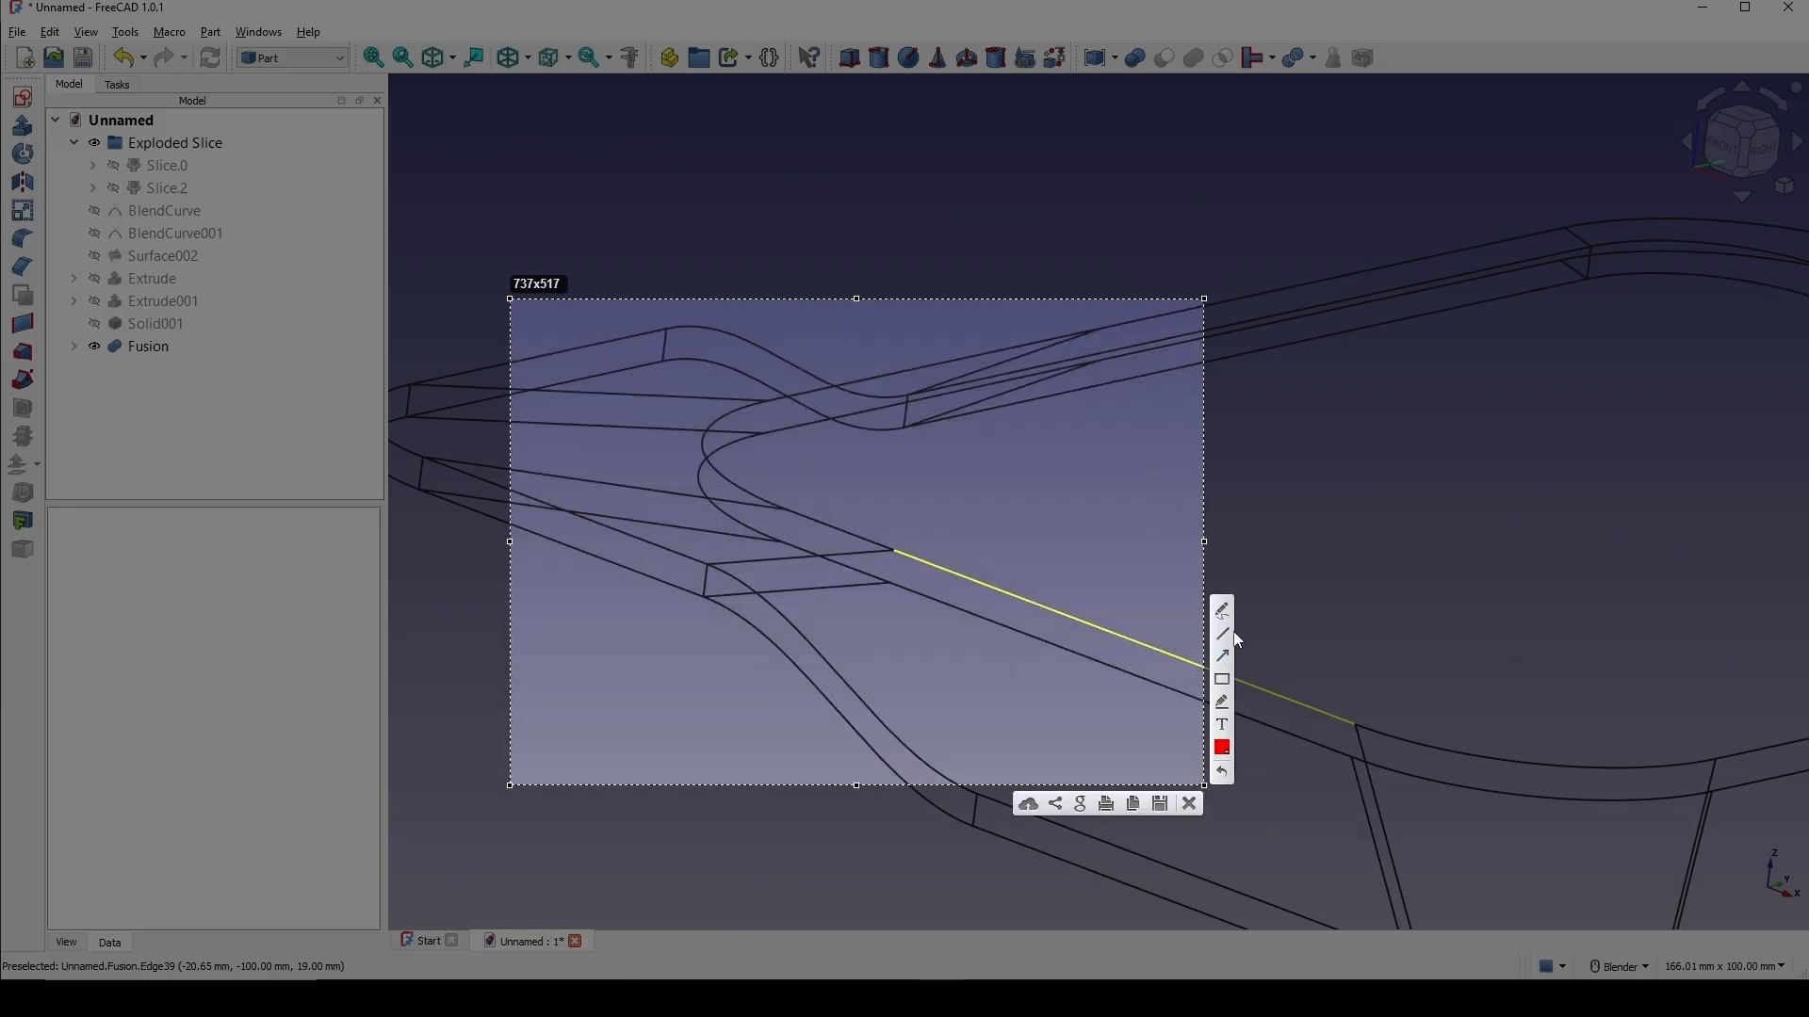
left_click_drag(891, 548, 853, 592)
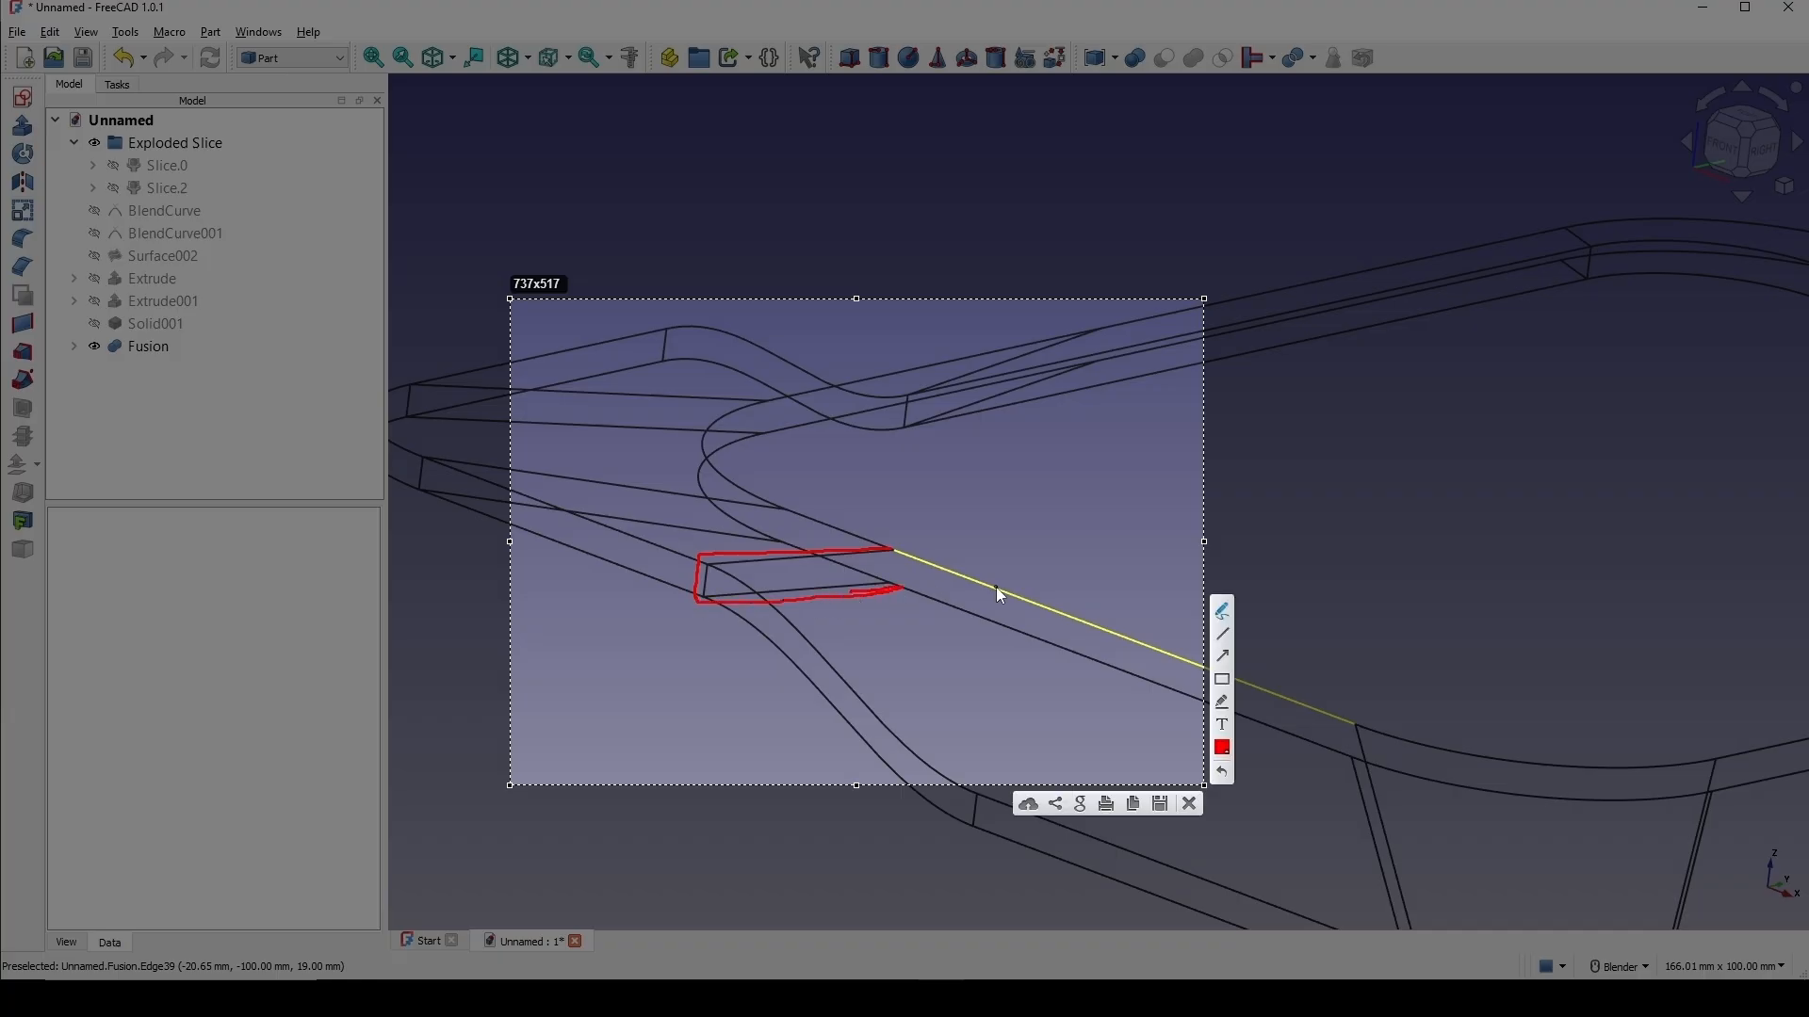
left_click(1185, 810)
Examine the whole wireframe of the fusion and return the display to Flat lines.
scroll(1059, 753, "down", 5)
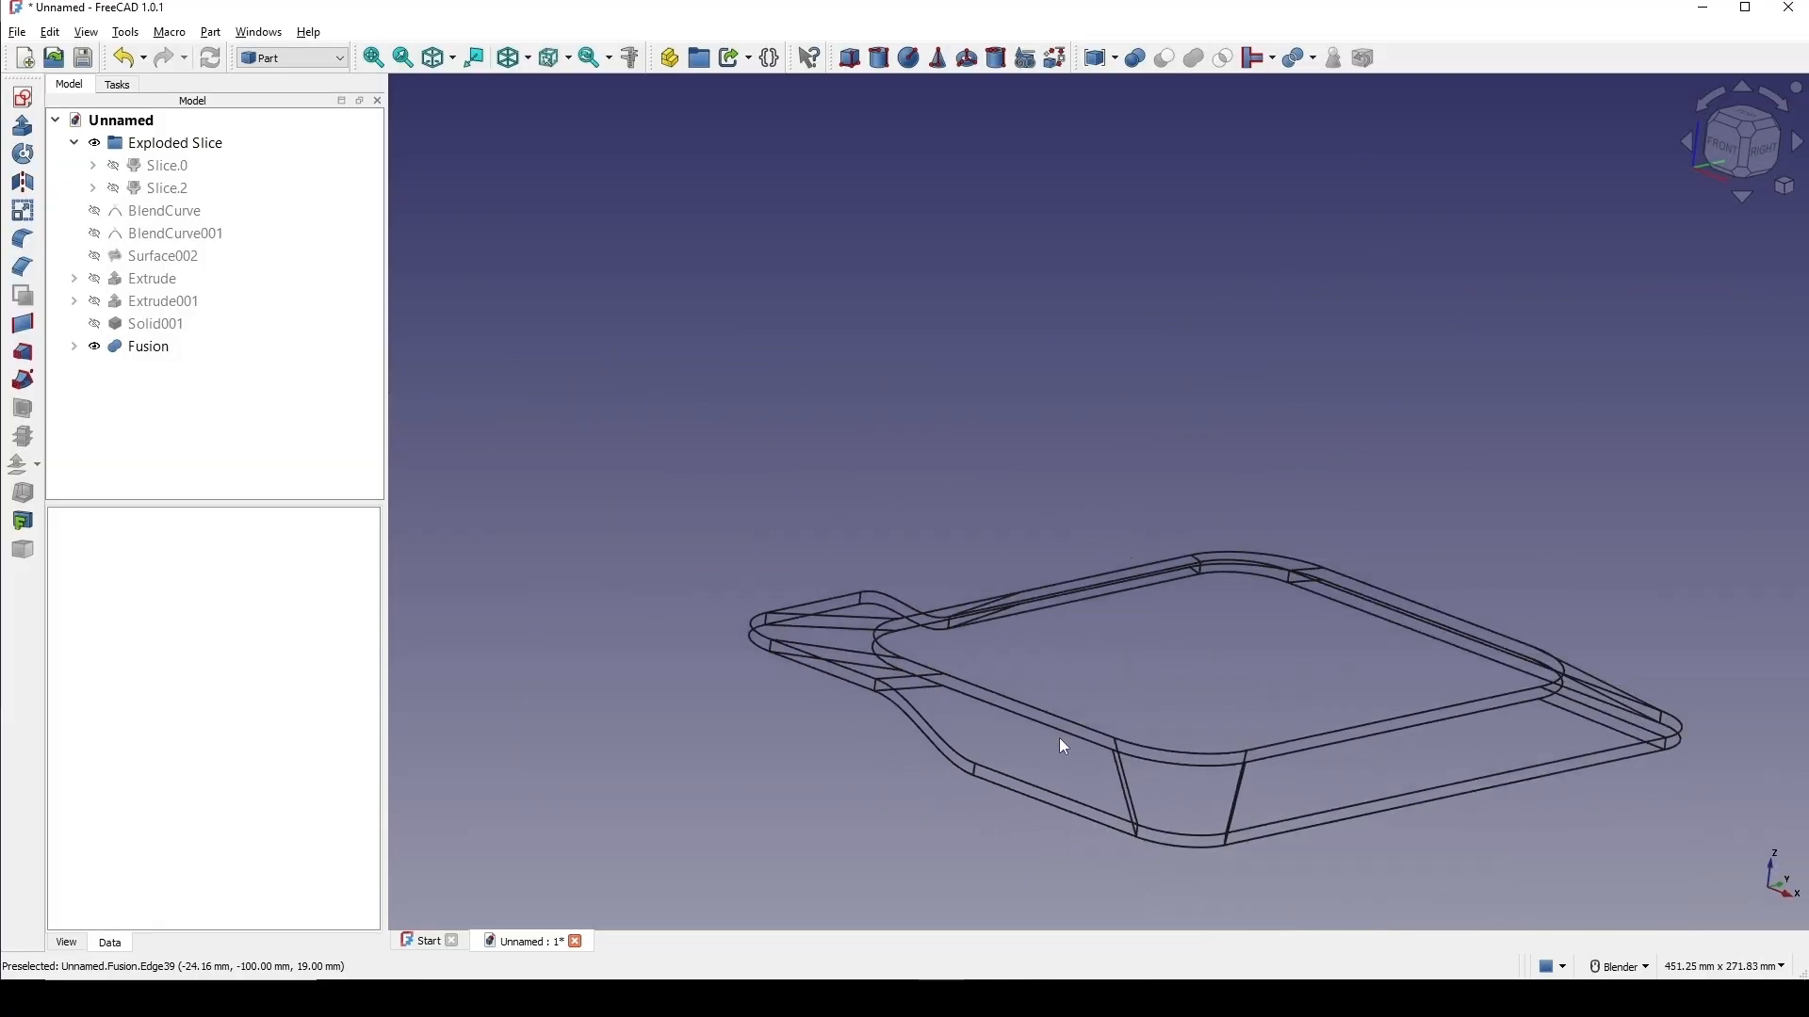
mouse_move(1115, 751)
middle_mouse_down("shift")
mouse_move(989, 719)
mouse_move(1204, 718)
mouse_move(794, 330)
middle_mouse_up("shift")
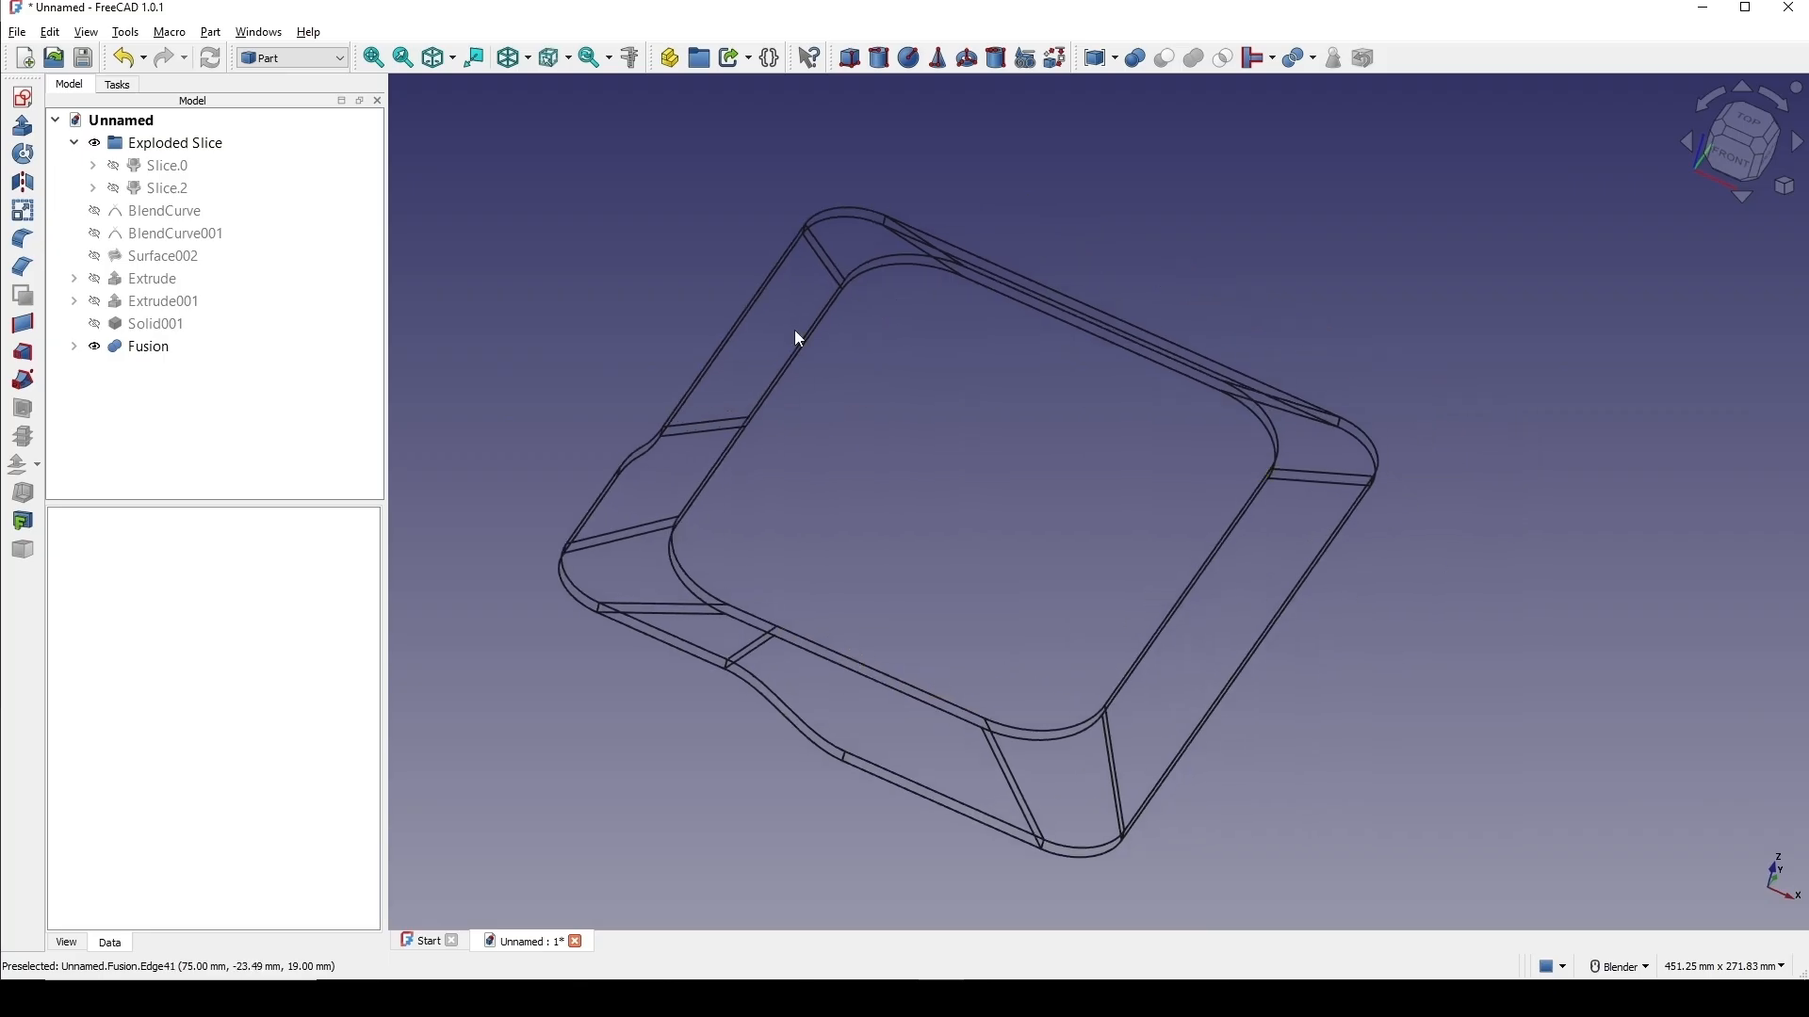
left_click(531, 74)
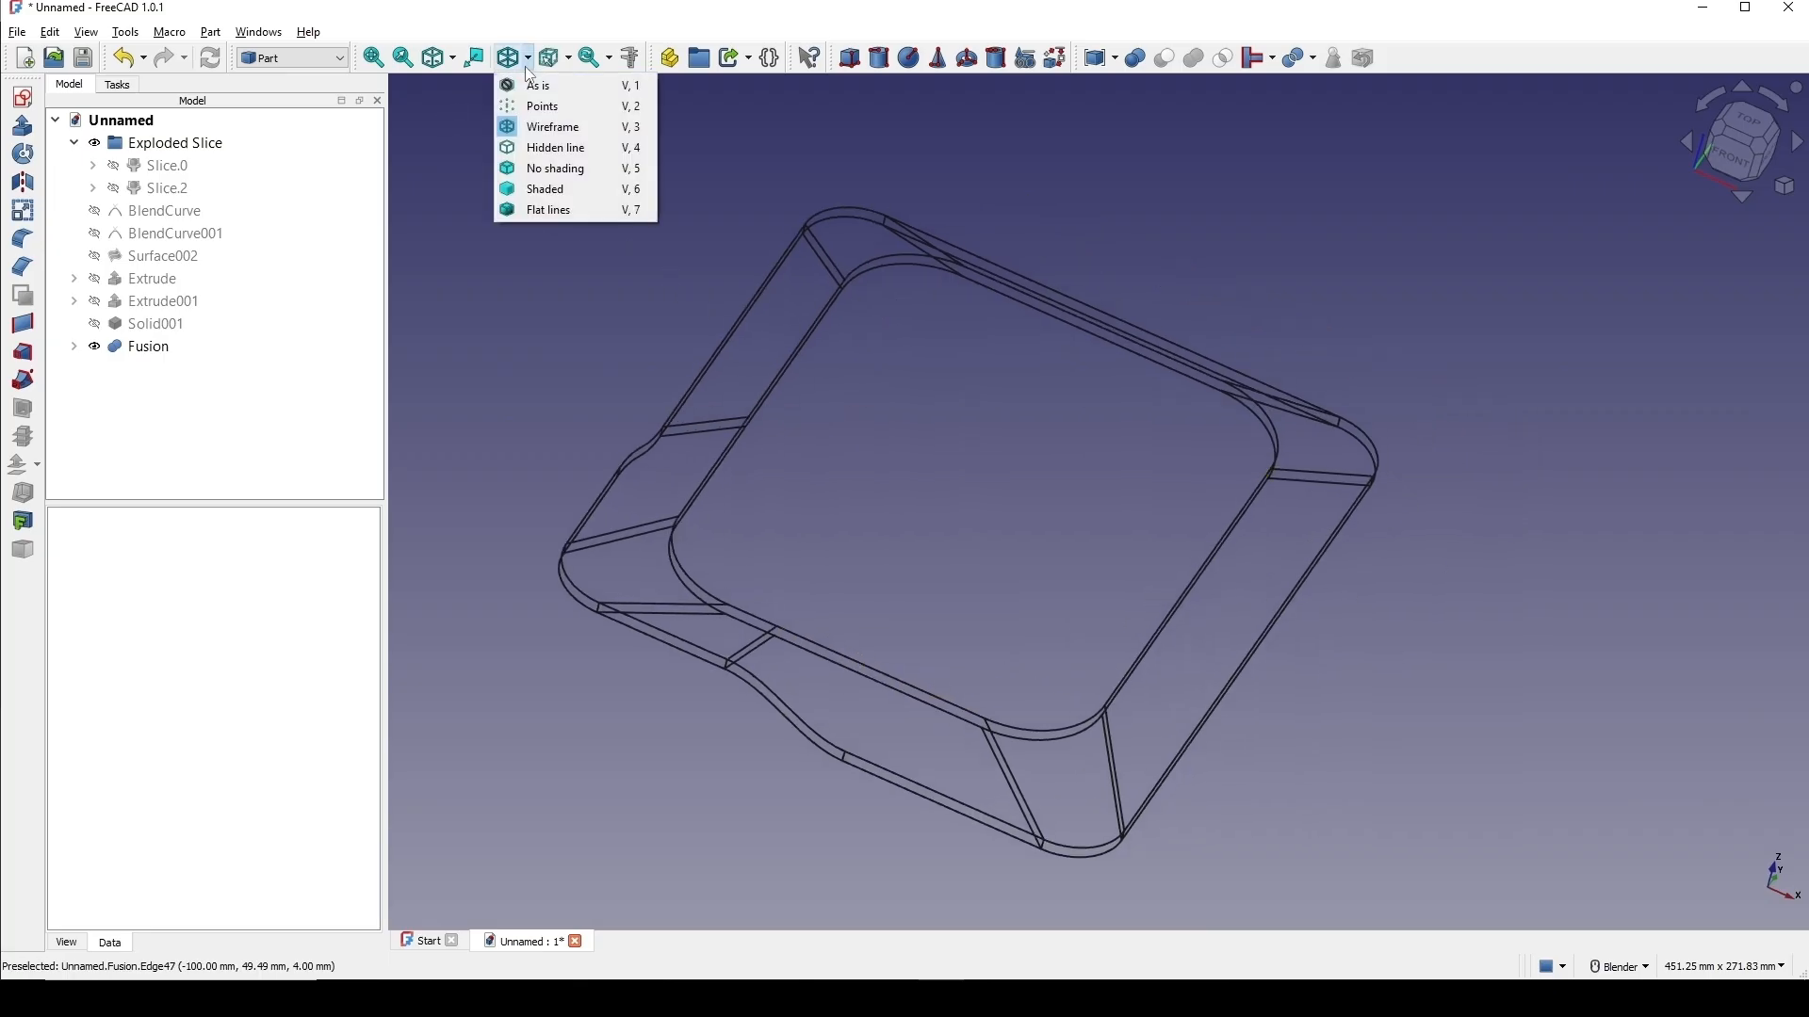
left_click(554, 207)
Inspect the fused body from the front and expand Fusion in the model tree to list its component extrusions.
middle_click_drag(1293, 433, 1293, 325)
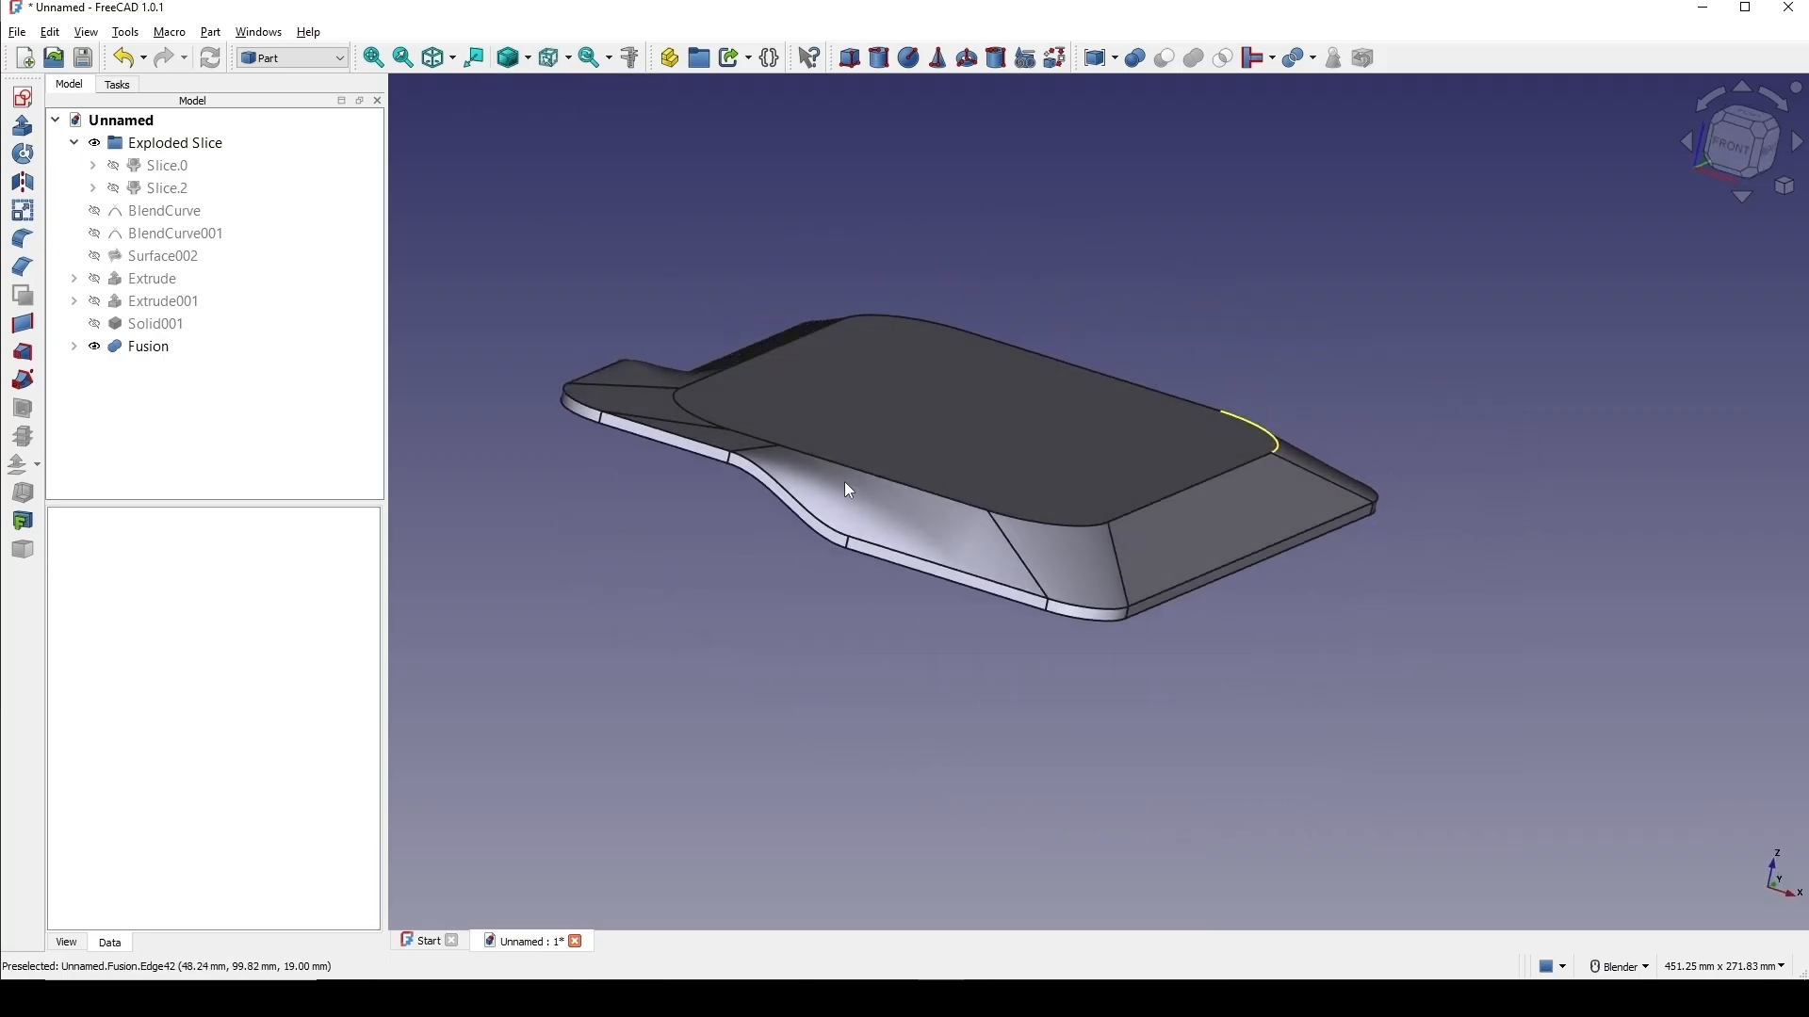
middle_click_drag(591, 490, 633, 524, "shift")
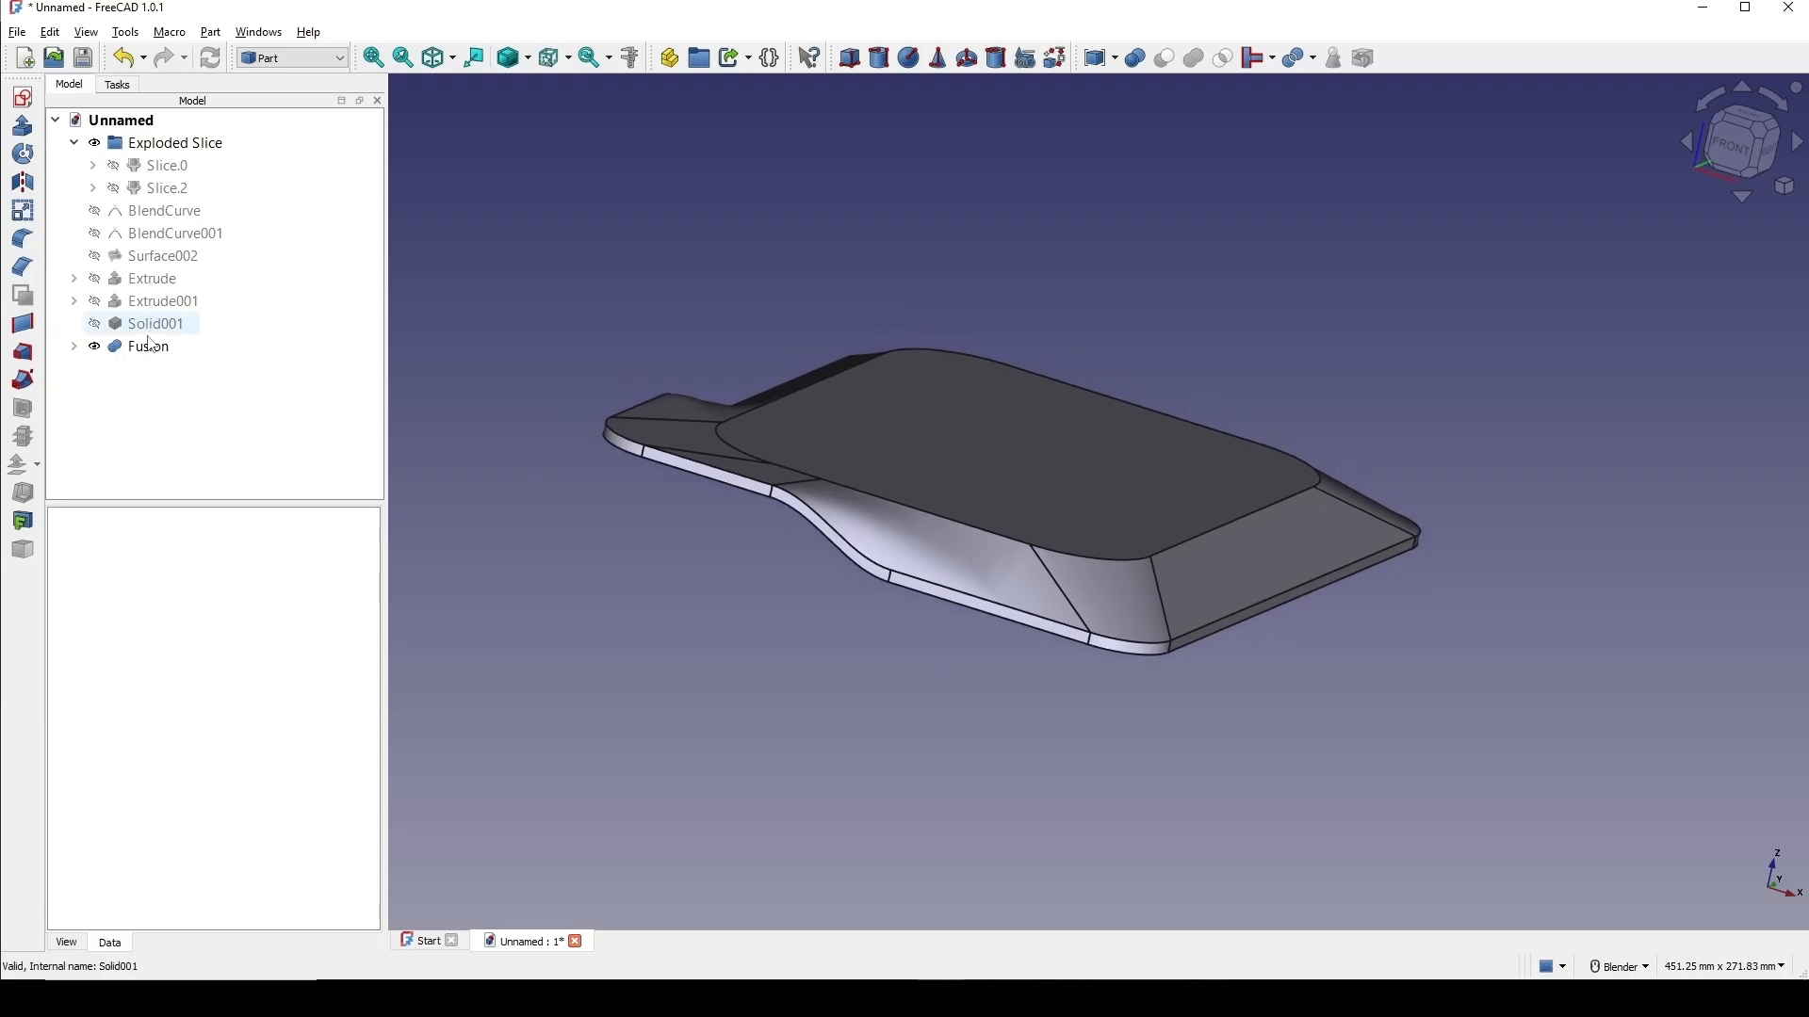
middle_click_drag(1027, 543, 1215, 565)
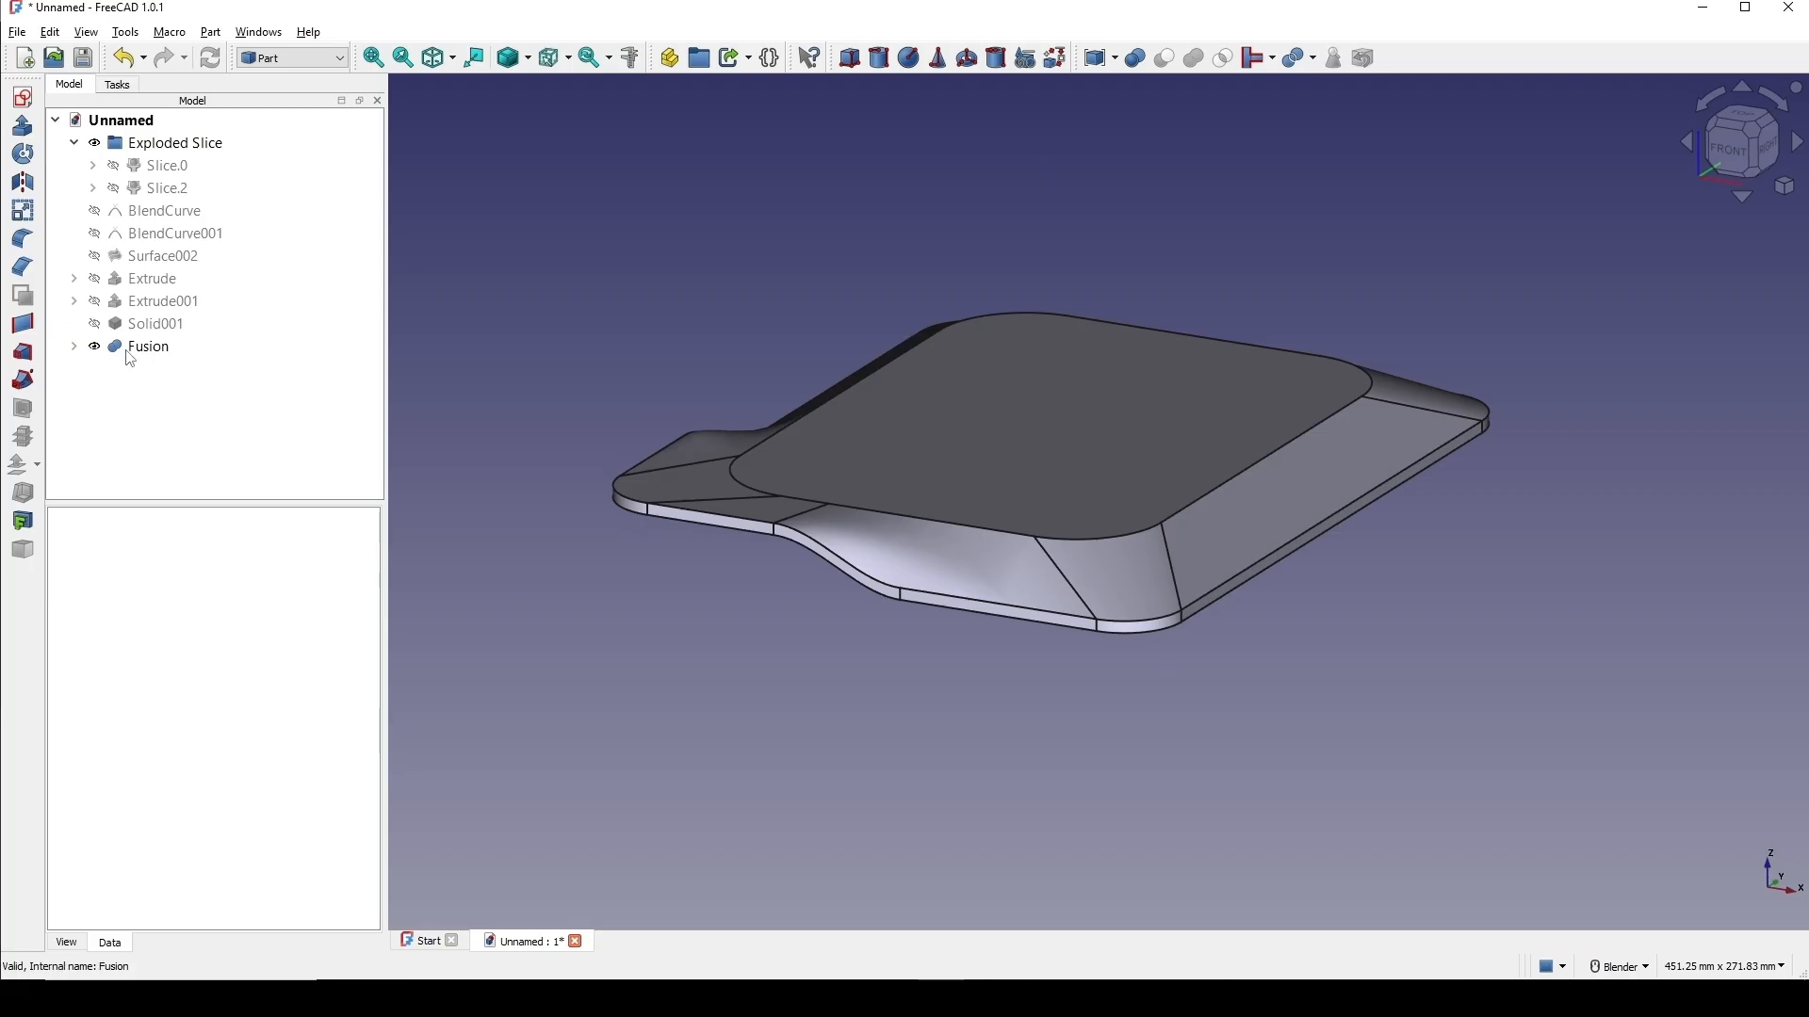
left_click(74, 346)
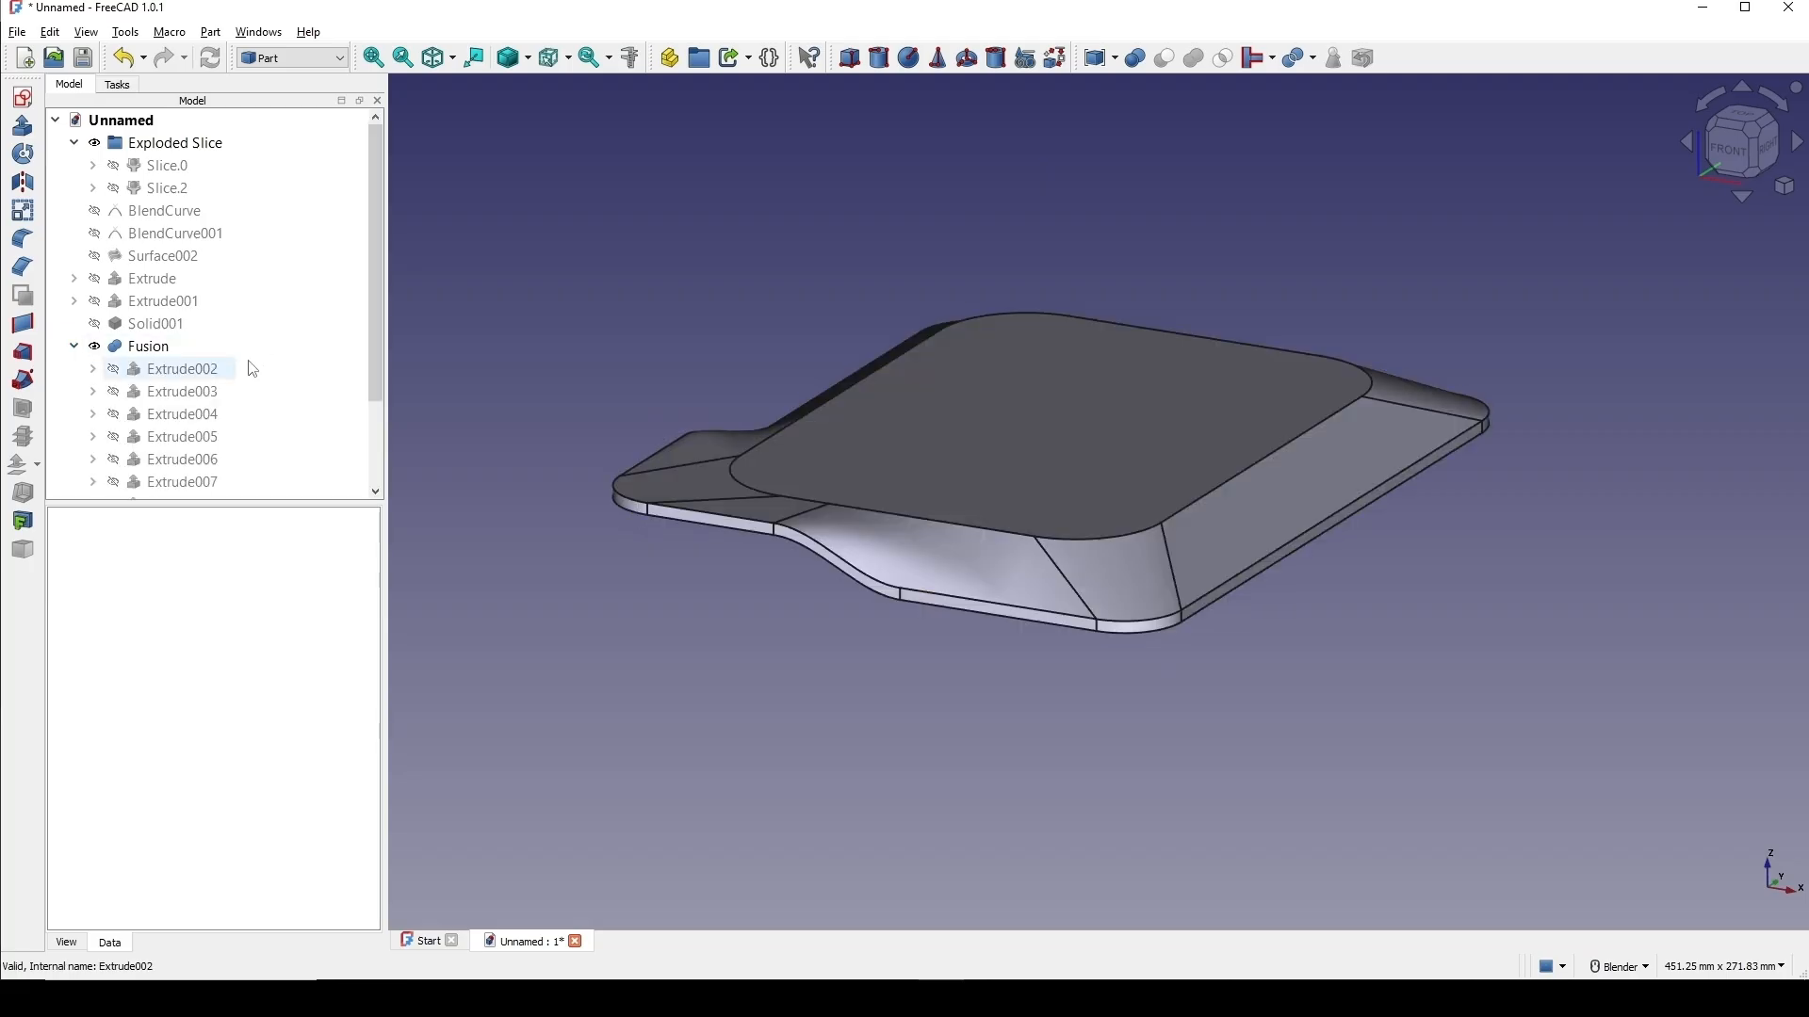
Set the forward length of all the Fusion's component extrusions, Extrude002 to Extrude012, to 12 mm.
scroll(283, 367, "down", 2)
left_click(181, 256)
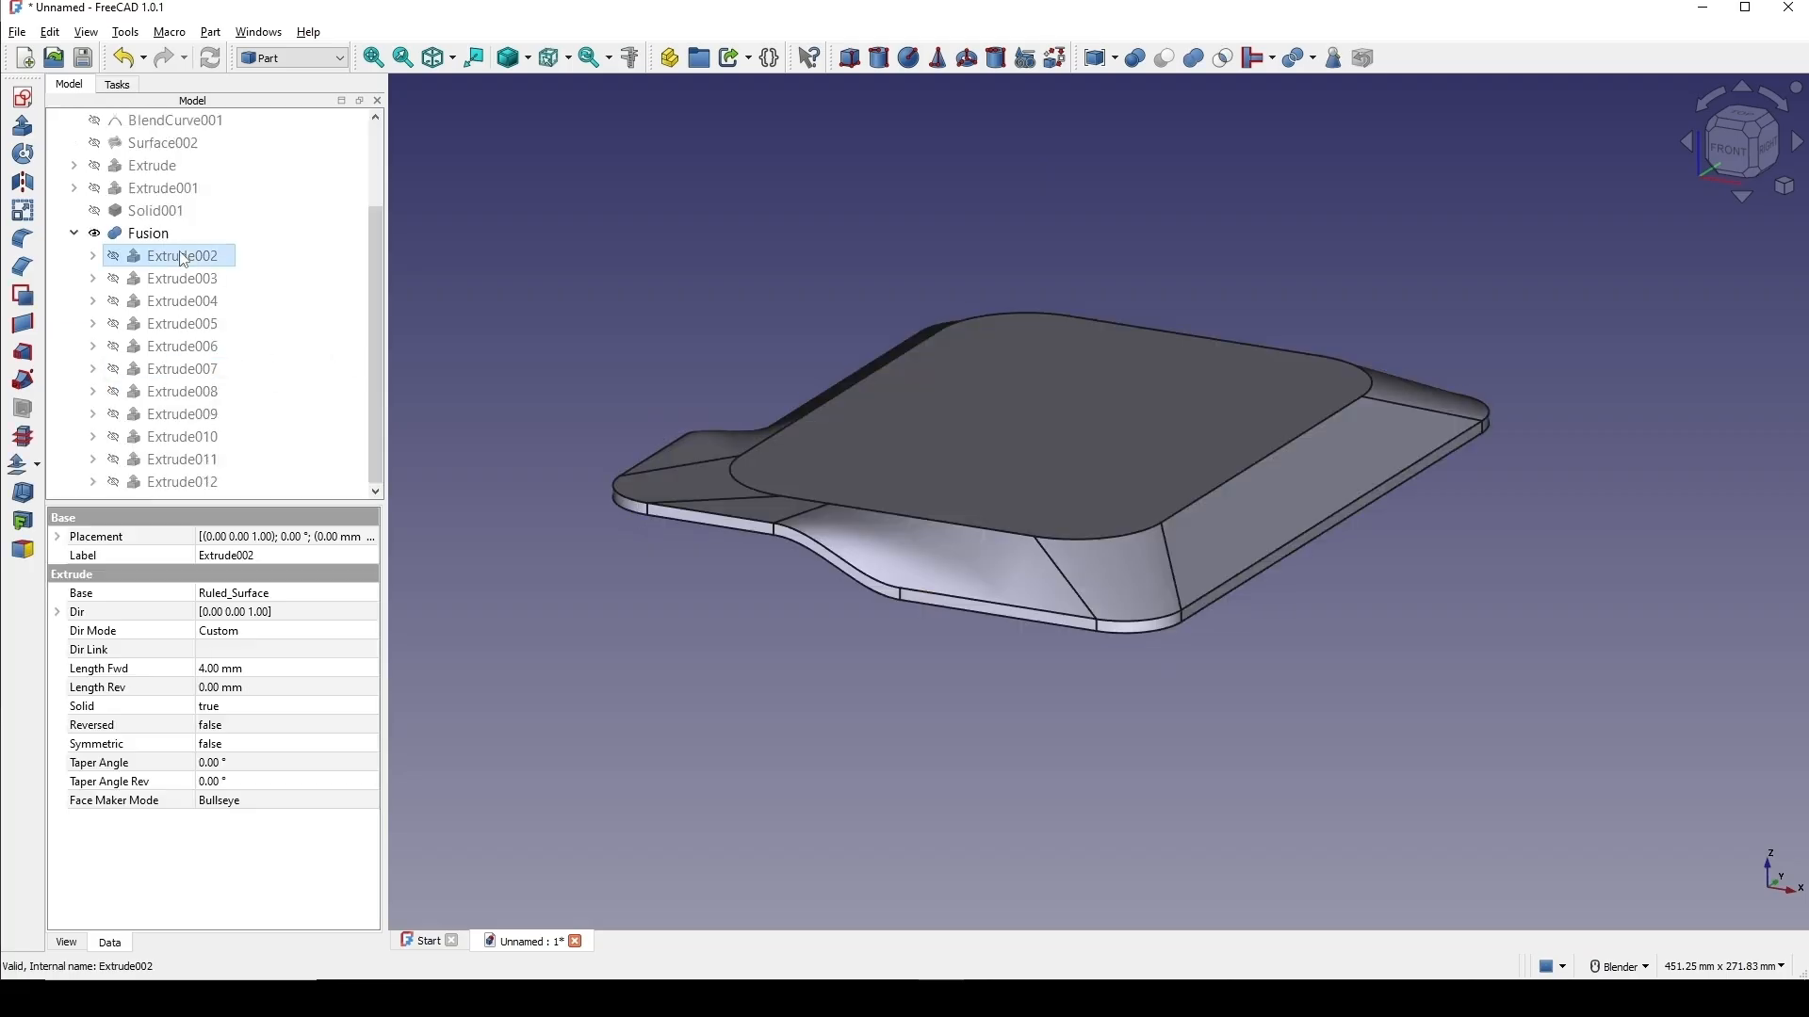
left_click(167, 484, "shift")
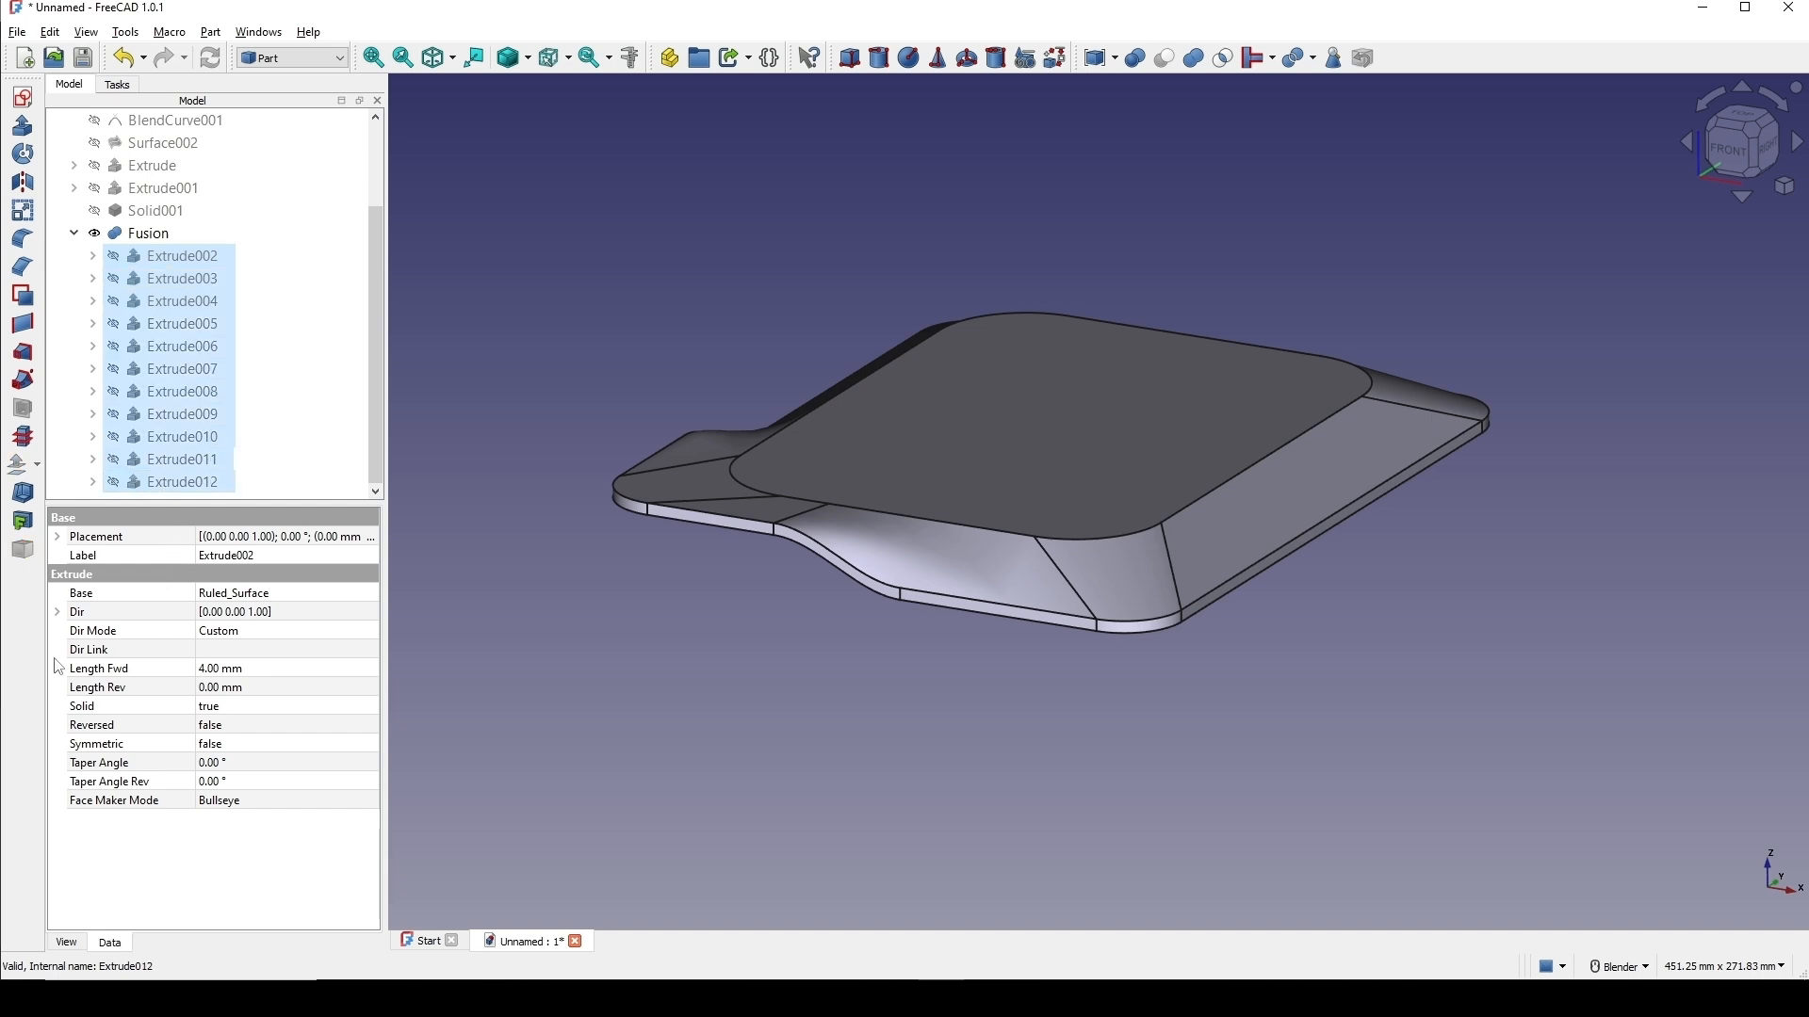
left_click(137, 671)
left_click(235, 669)
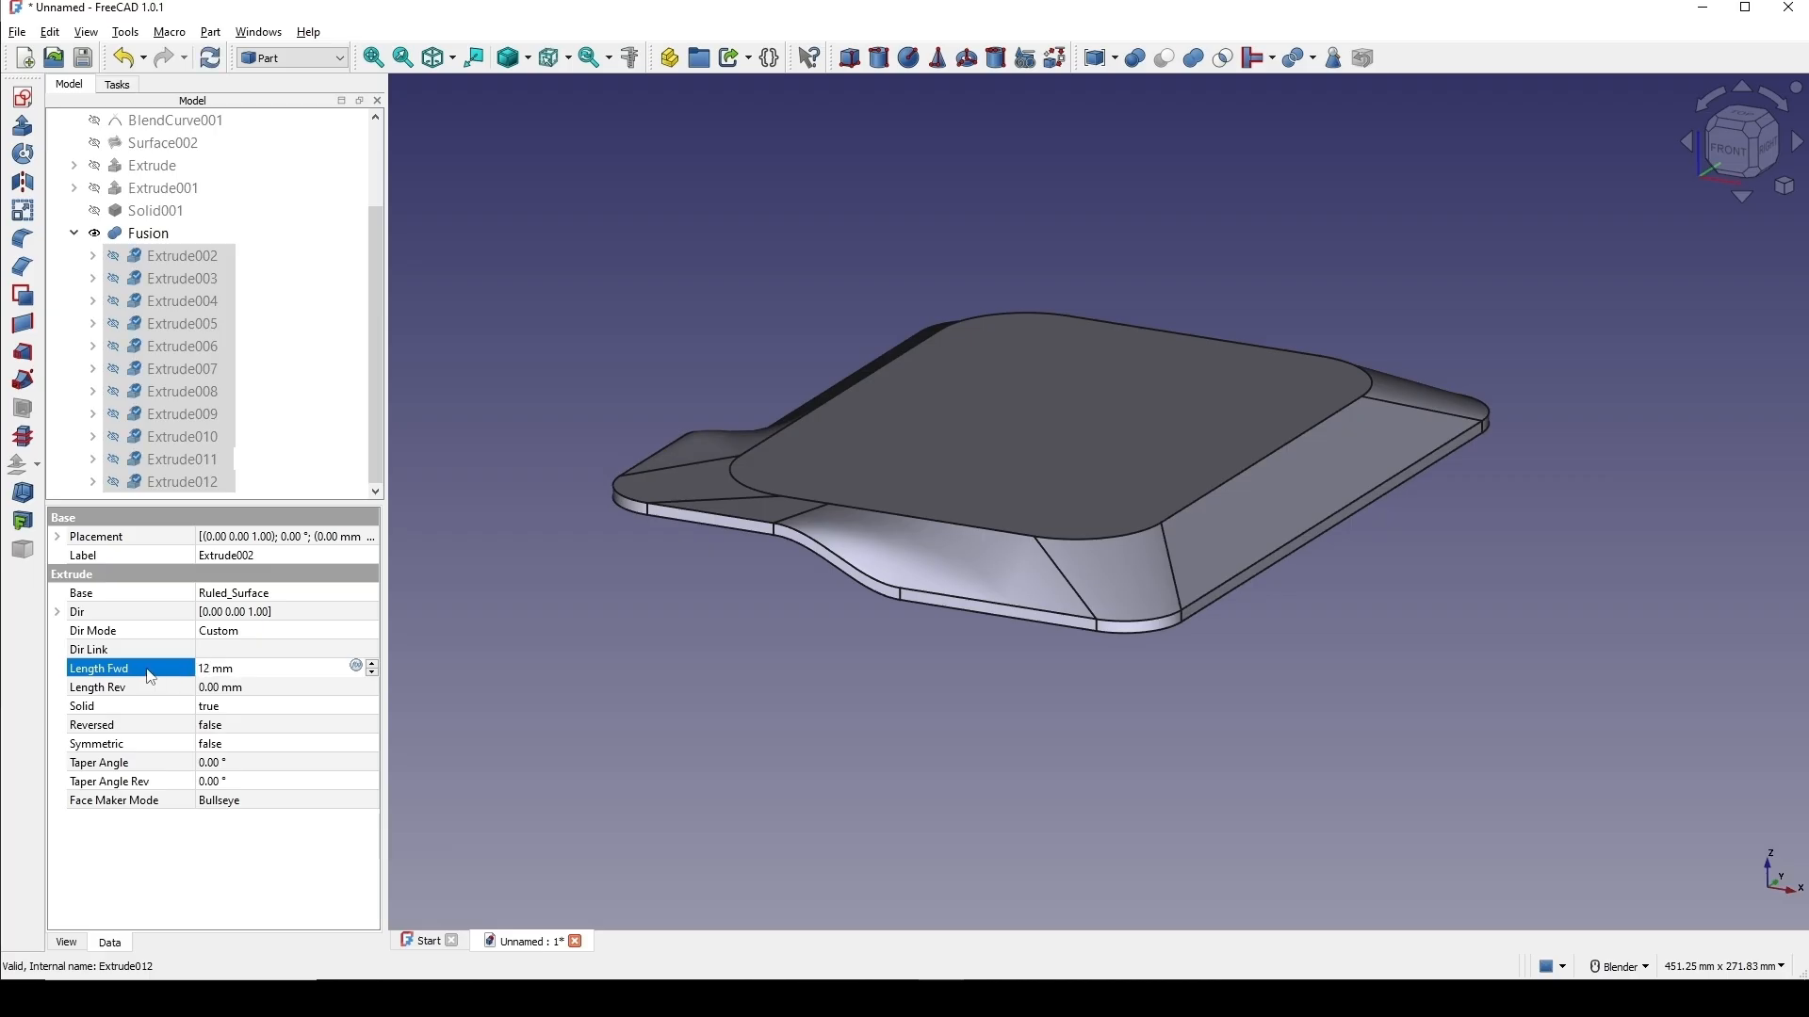
type("12")
key("Return")
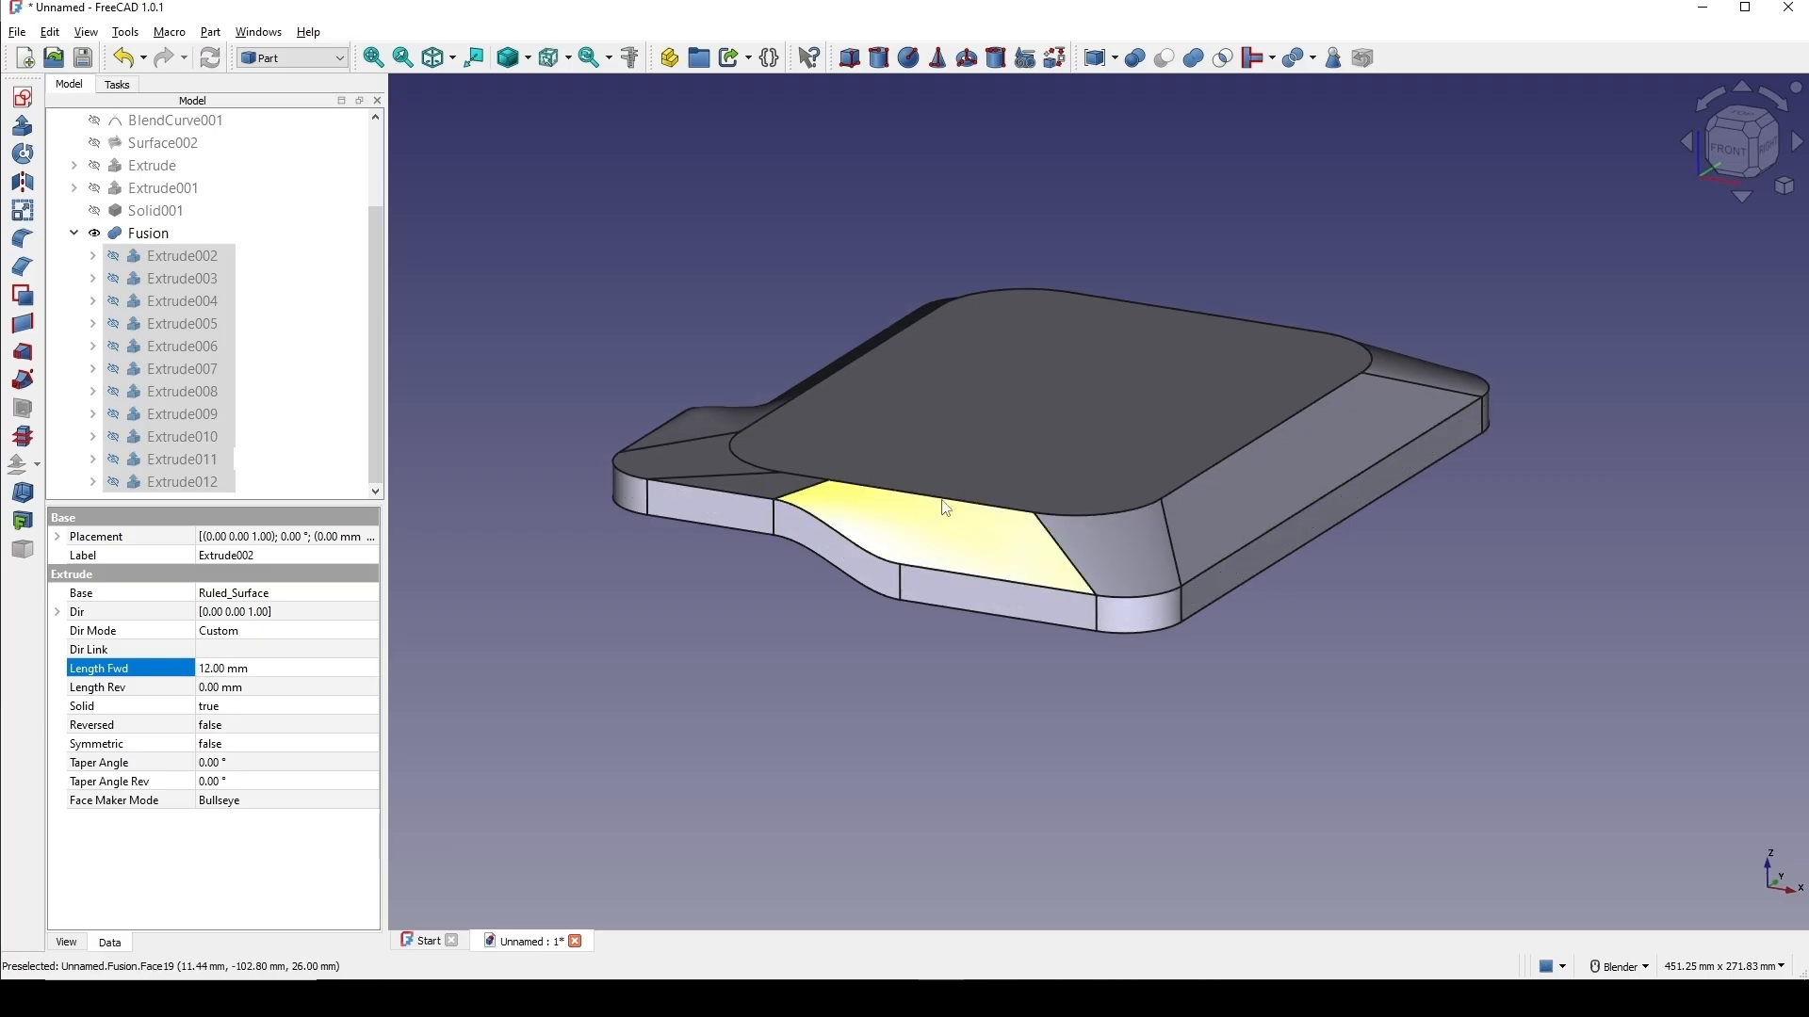
Restore the forward length of the Fusion's component extrusions to 4 mm and collapse Fusion in the model tree.
left_click(238, 670)
type("4")
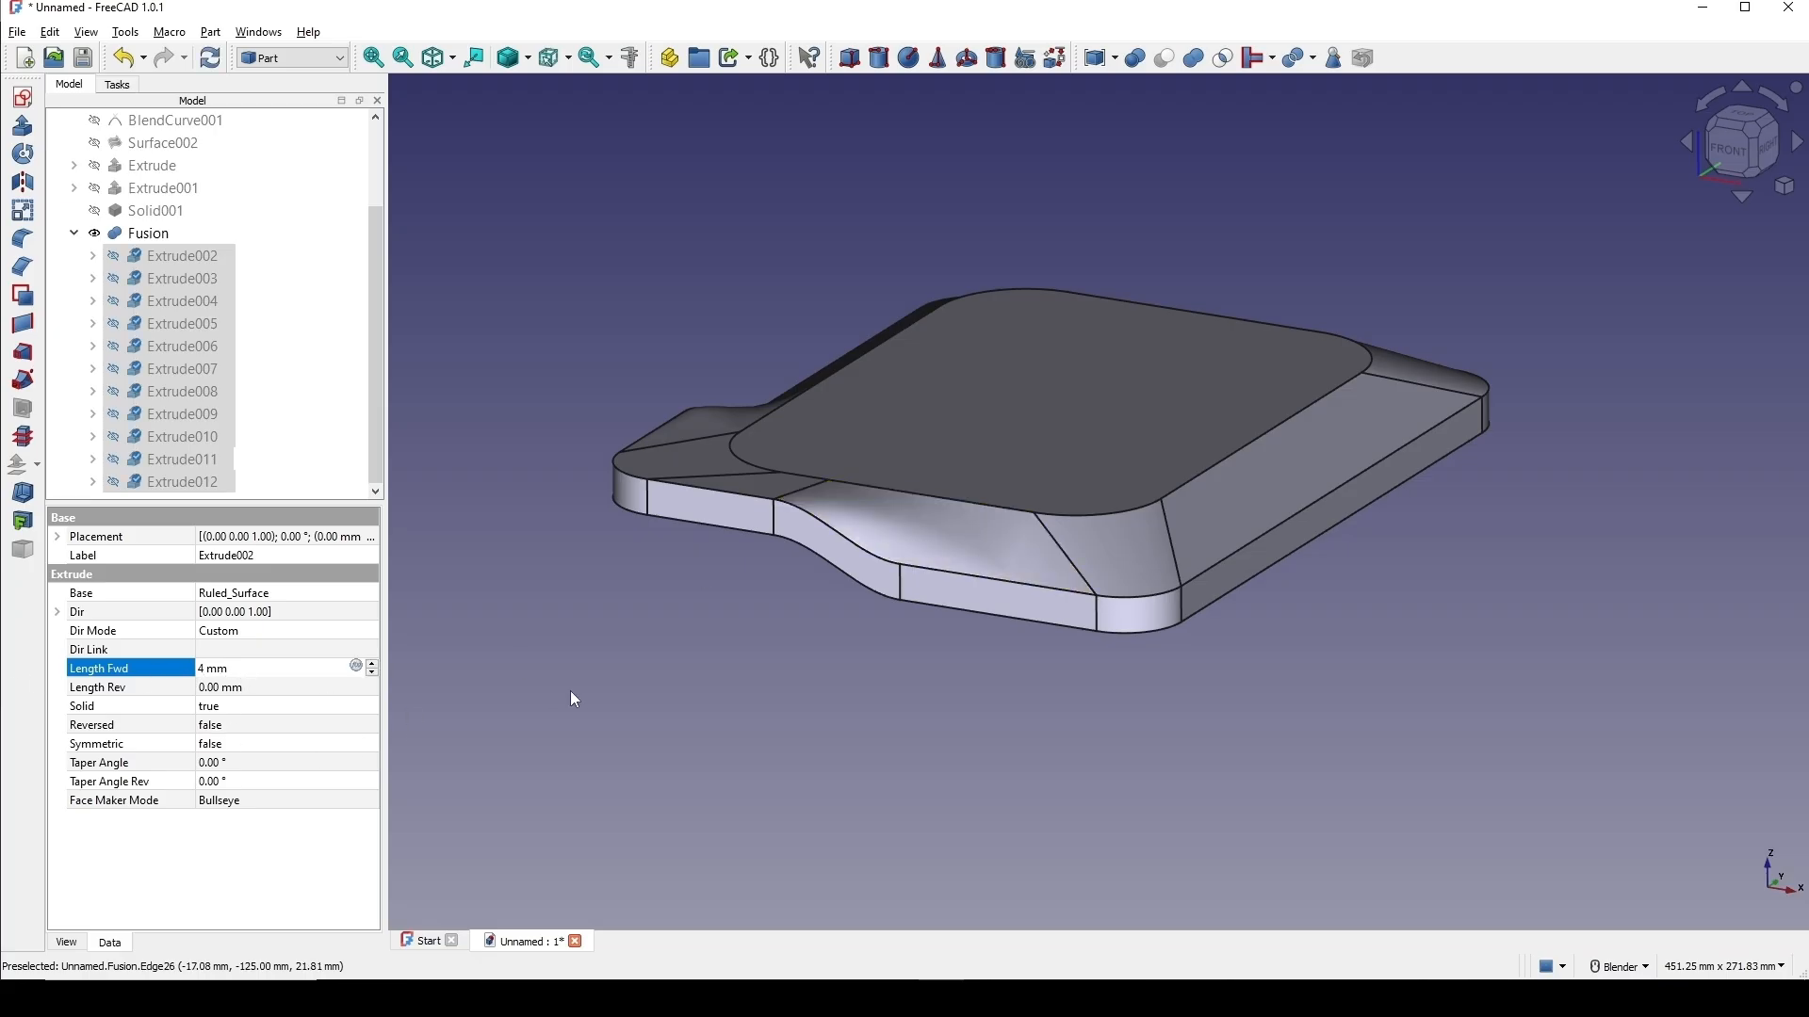
middle_click_drag(570, 692, 1091, 567)
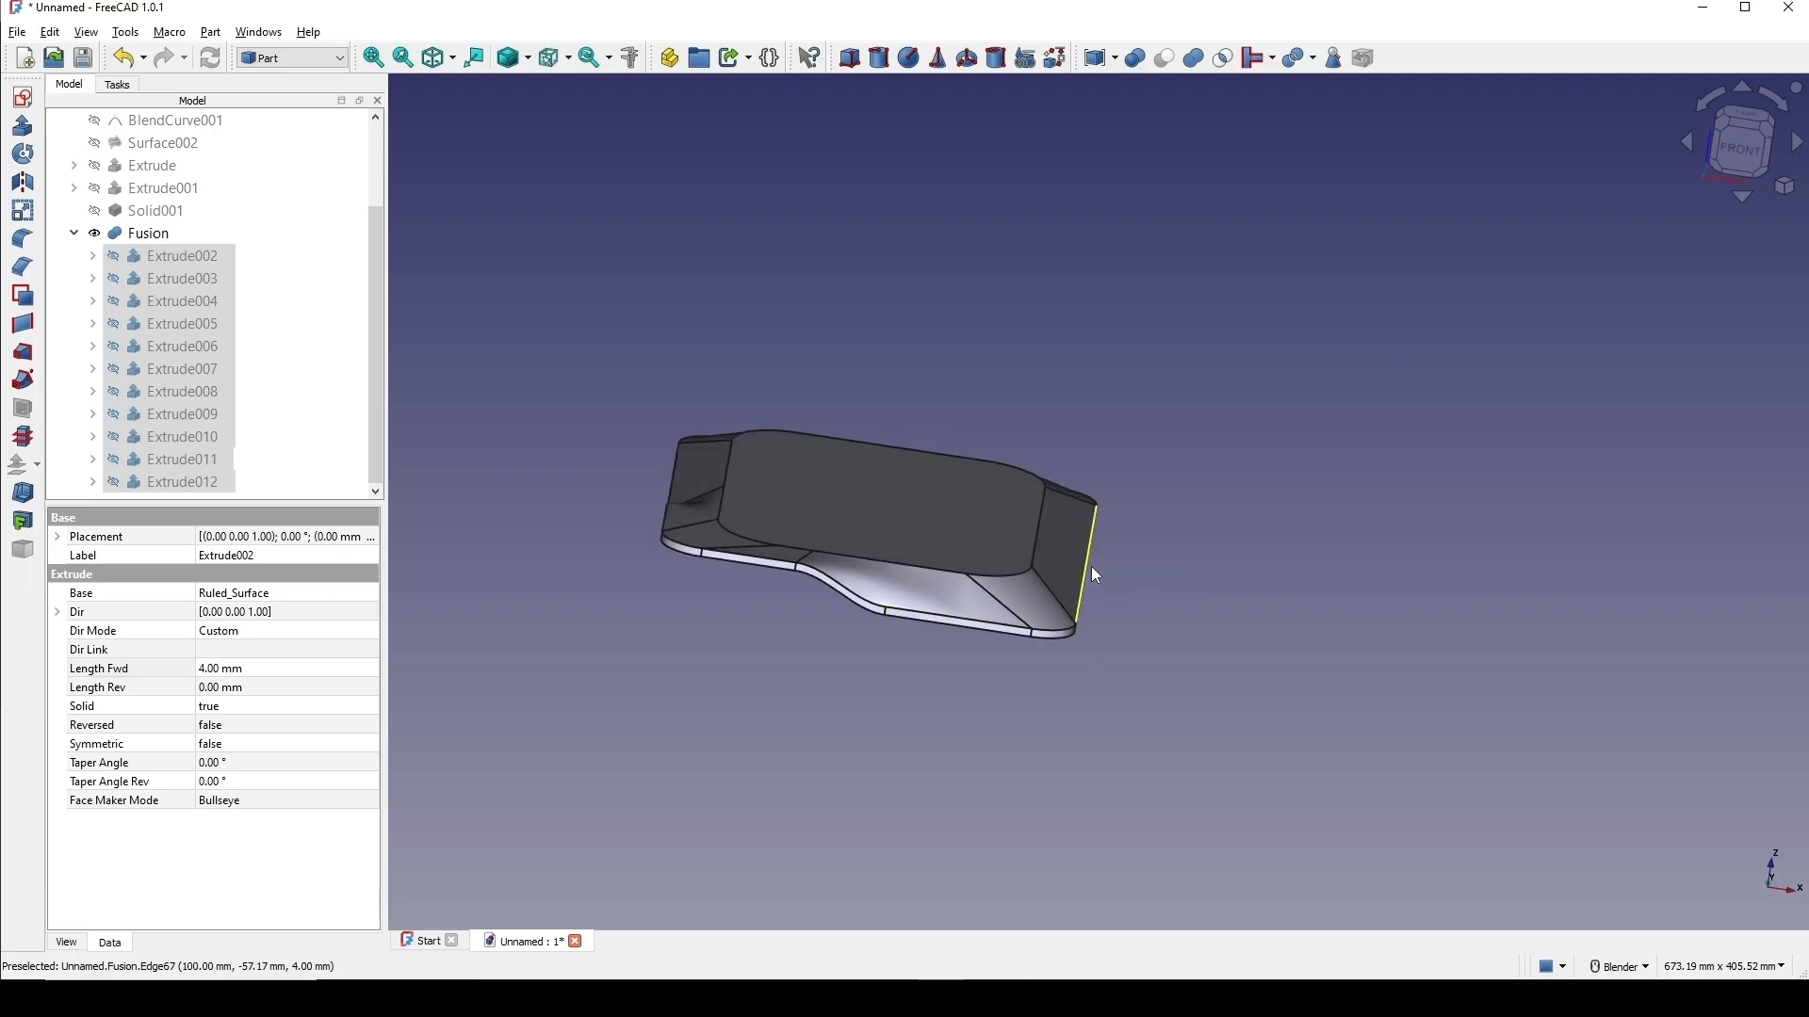
middle_click_drag(1119, 411, 1247, 398, "shift")
left_click(1248, 397)
left_click(74, 233)
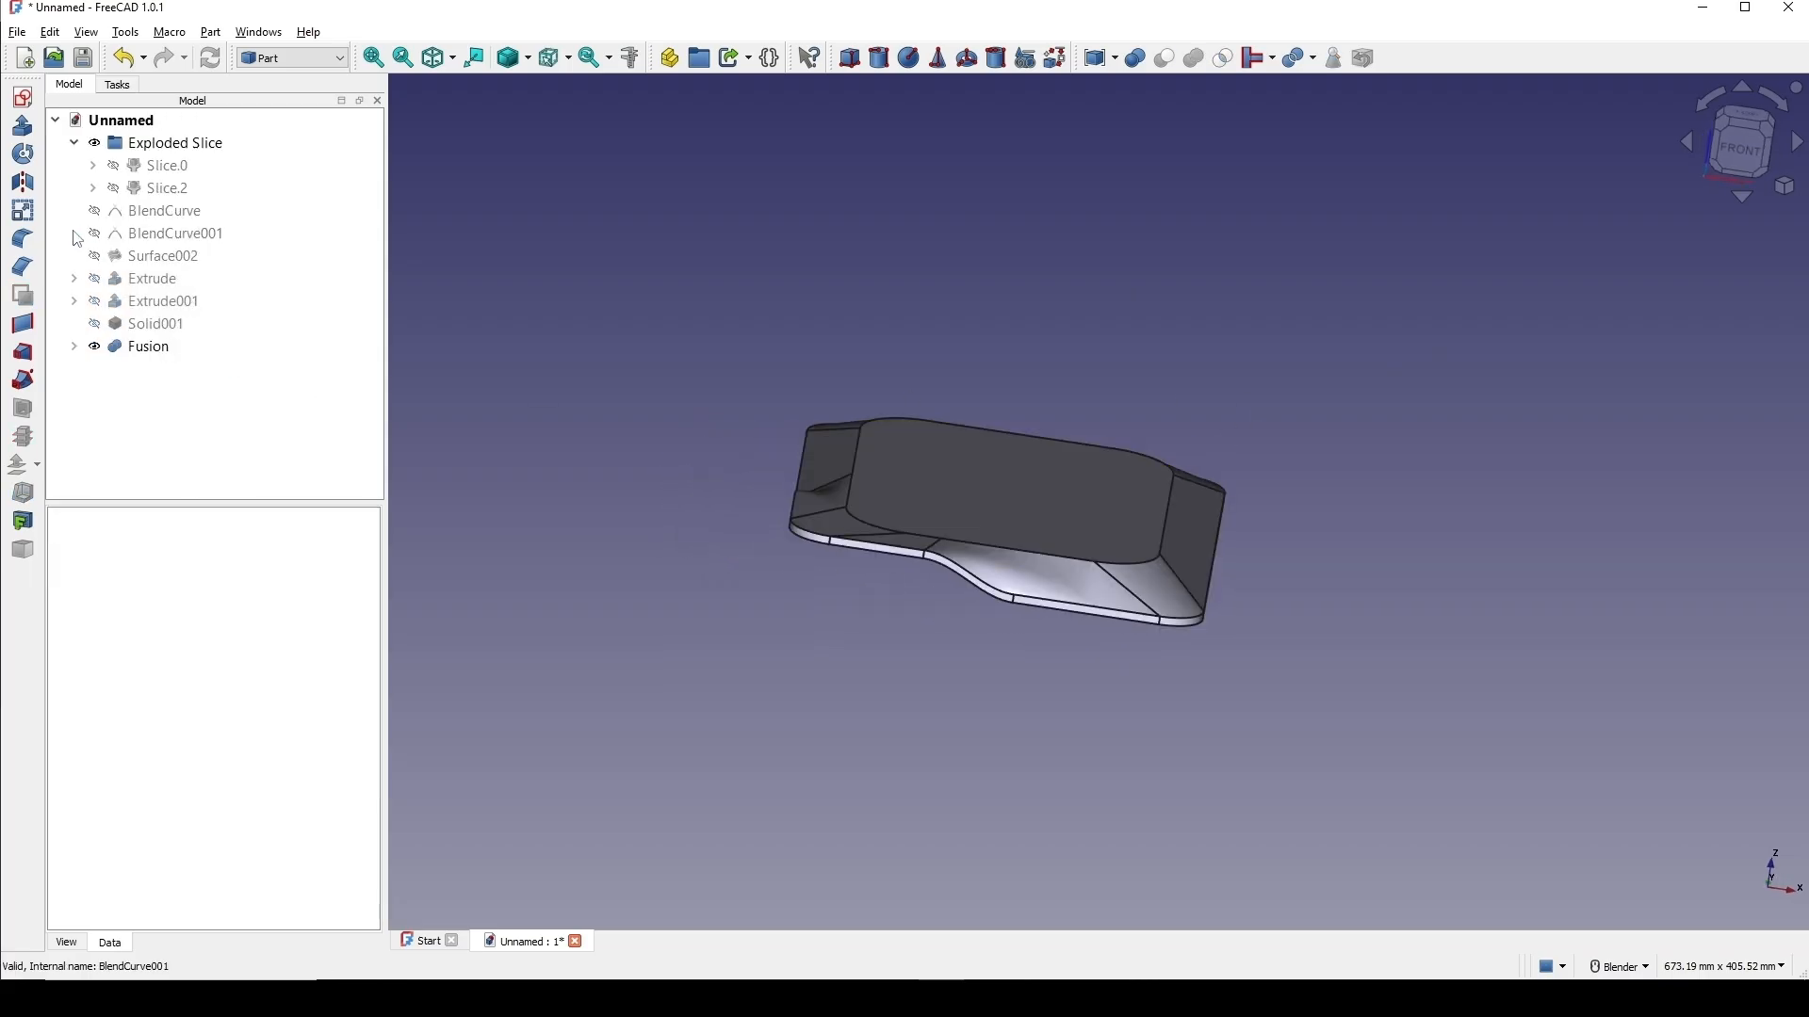
Raise the fused body by setting the z position in Fusion's placement to 10 mm.
middle_click_drag(1058, 452, 1523, 471)
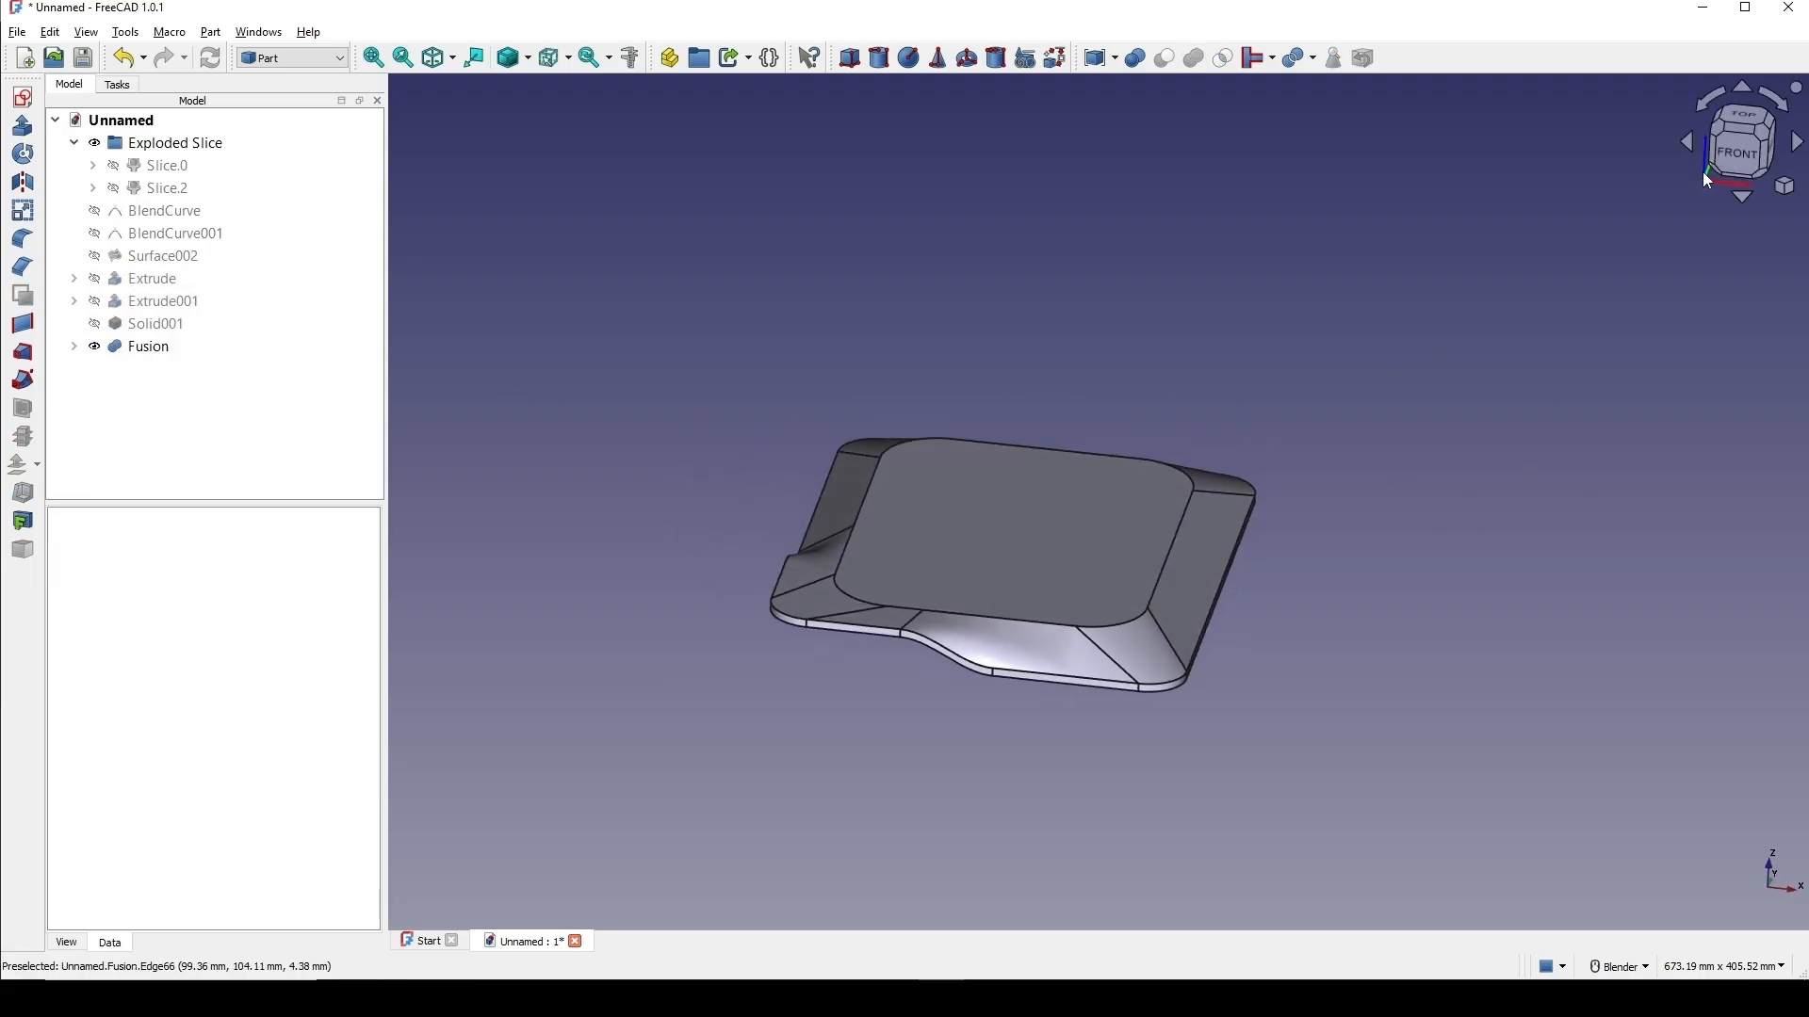
left_click(1727, 158)
middle_click_drag(1292, 367, 1269, 304, "shift")
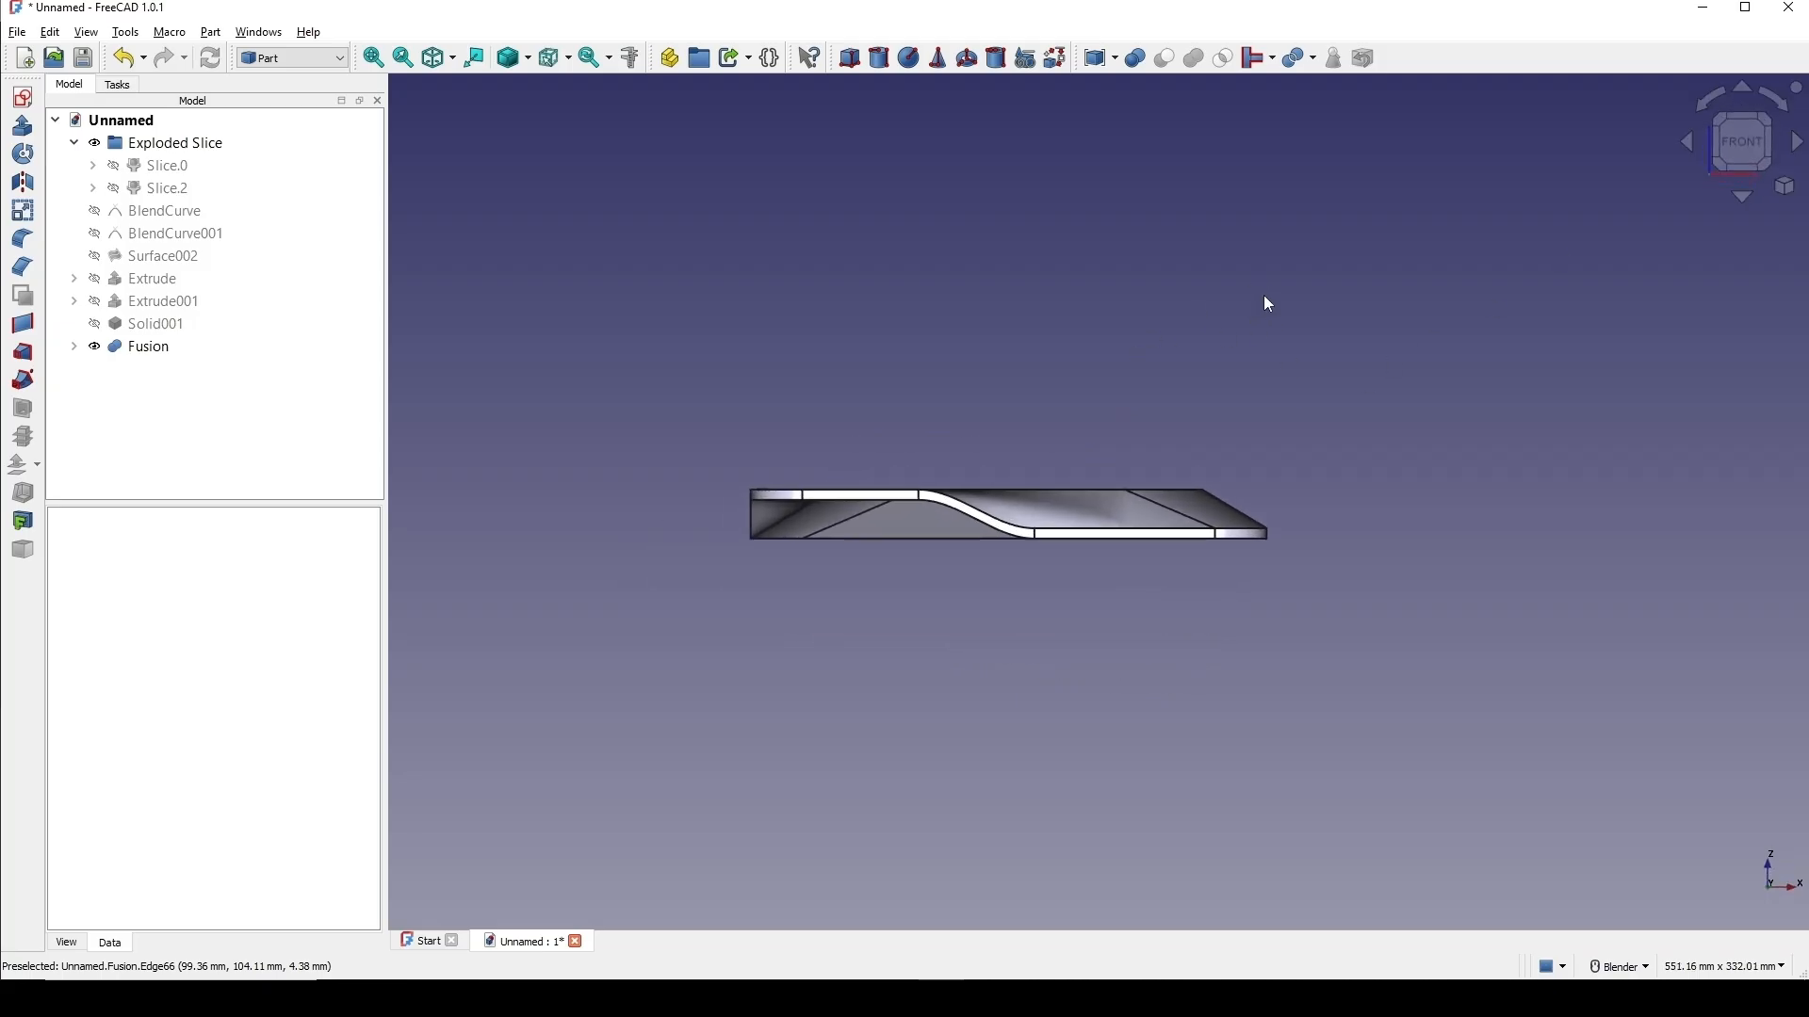
left_click(155, 356)
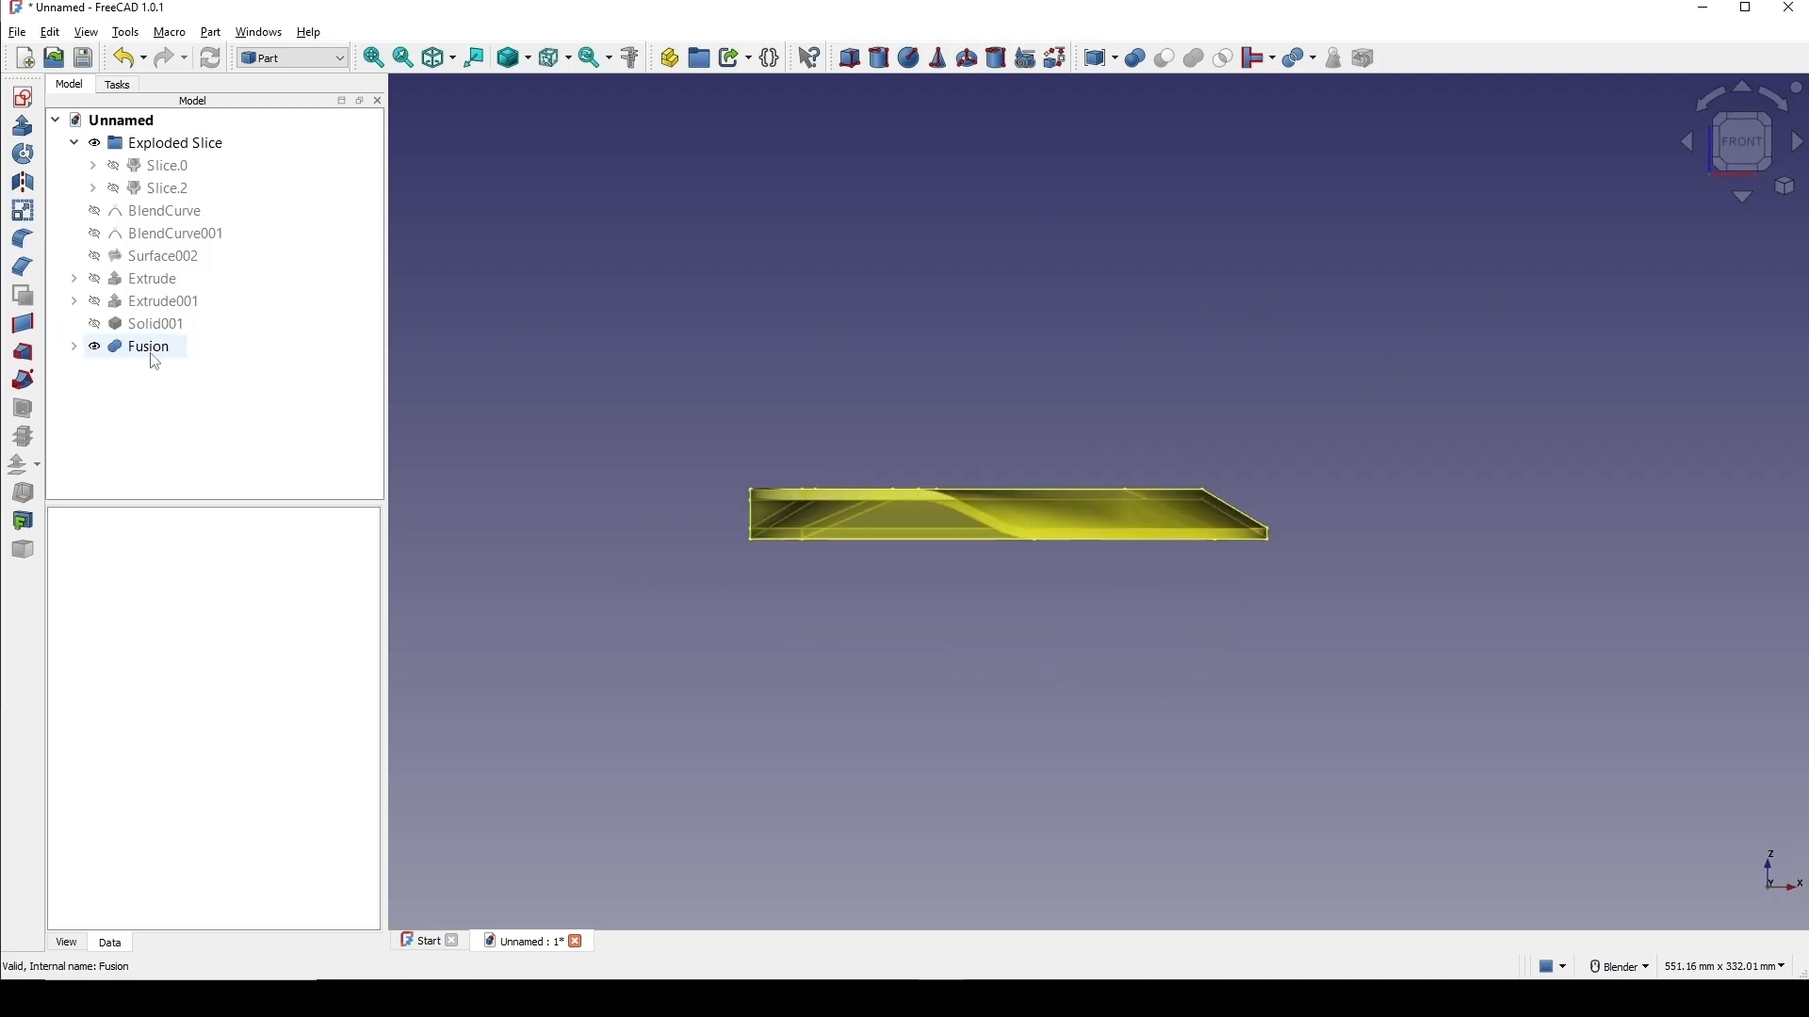
left_click(150, 358)
middle_click_drag(1063, 373, 1070, 468)
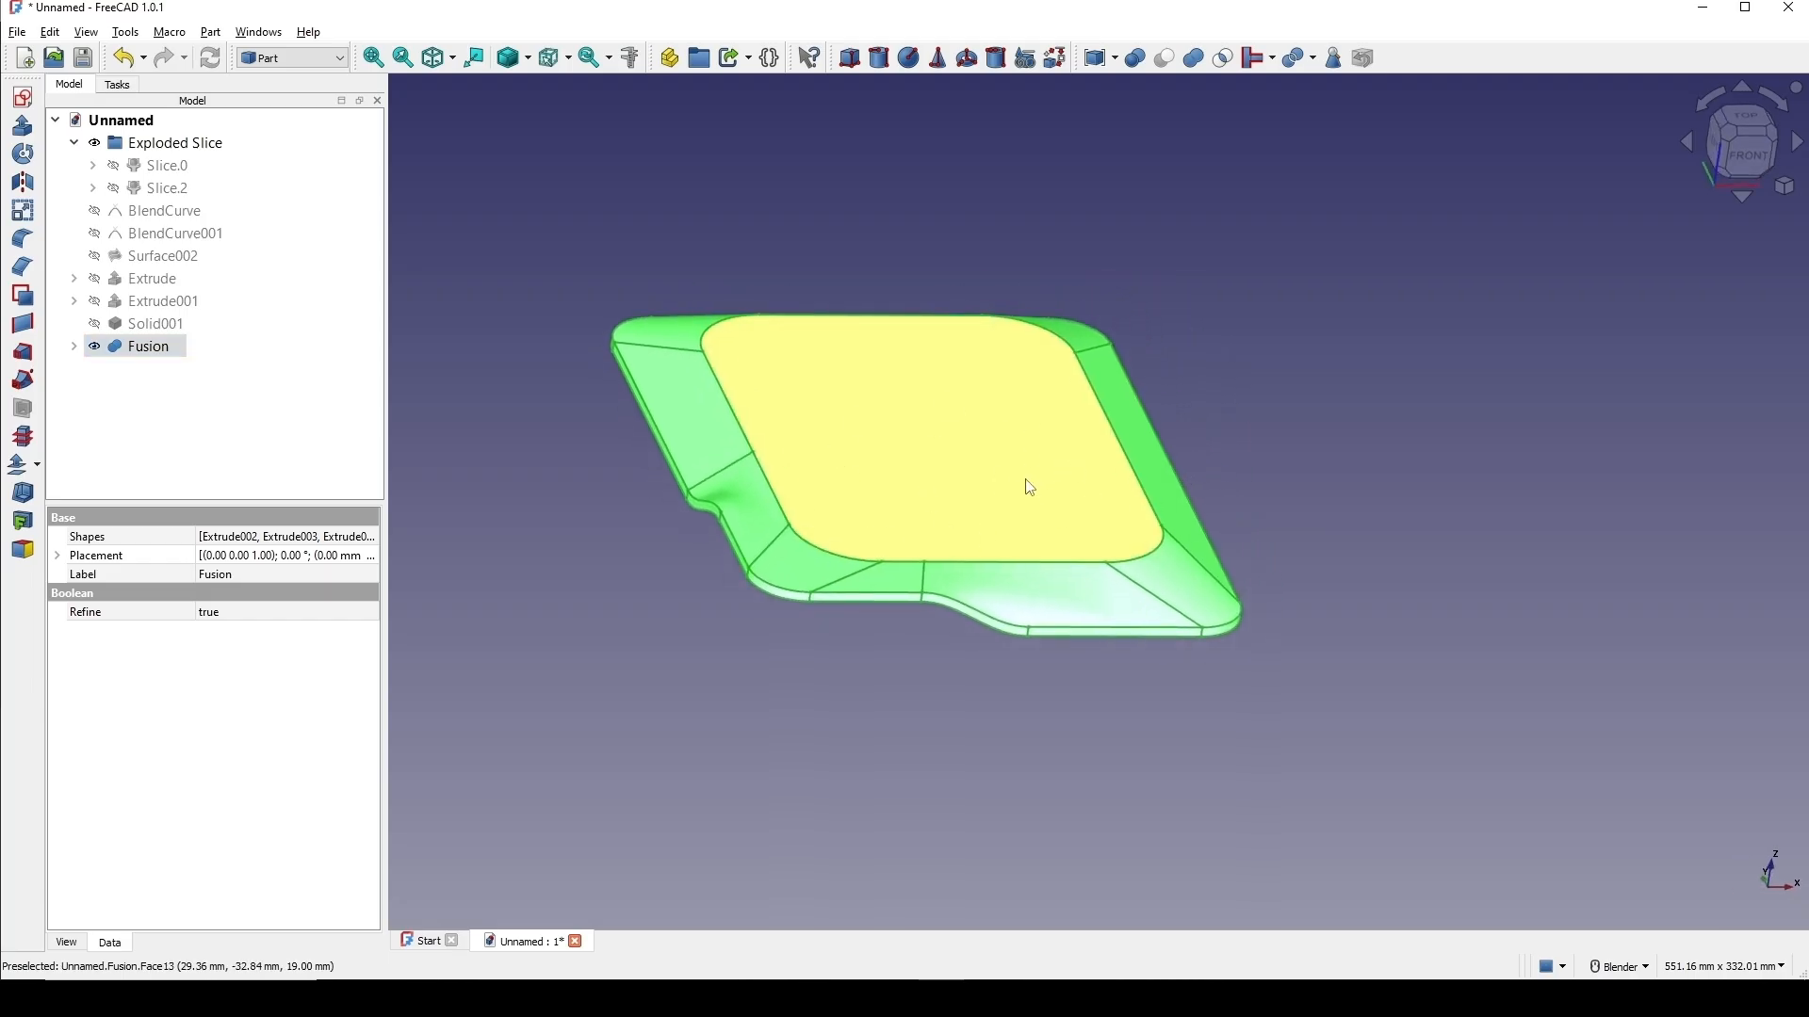
left_click(58, 556)
left_click(76, 614)
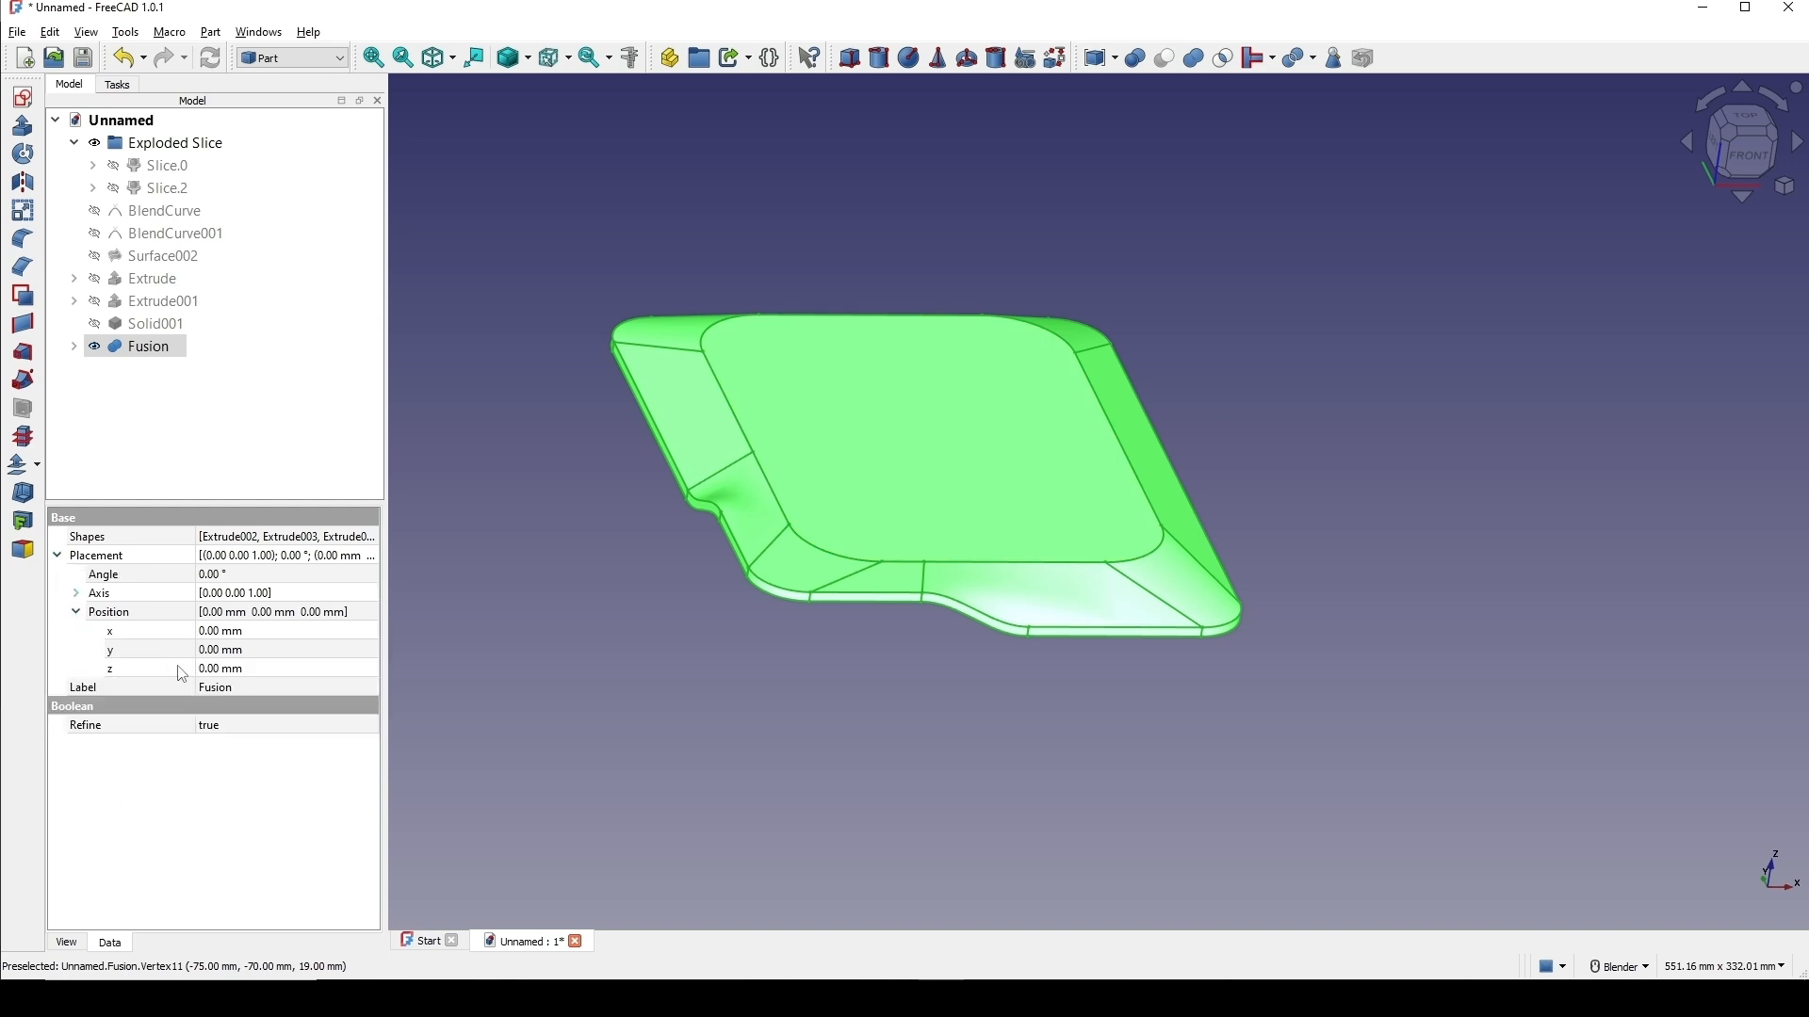
left_click(243, 670)
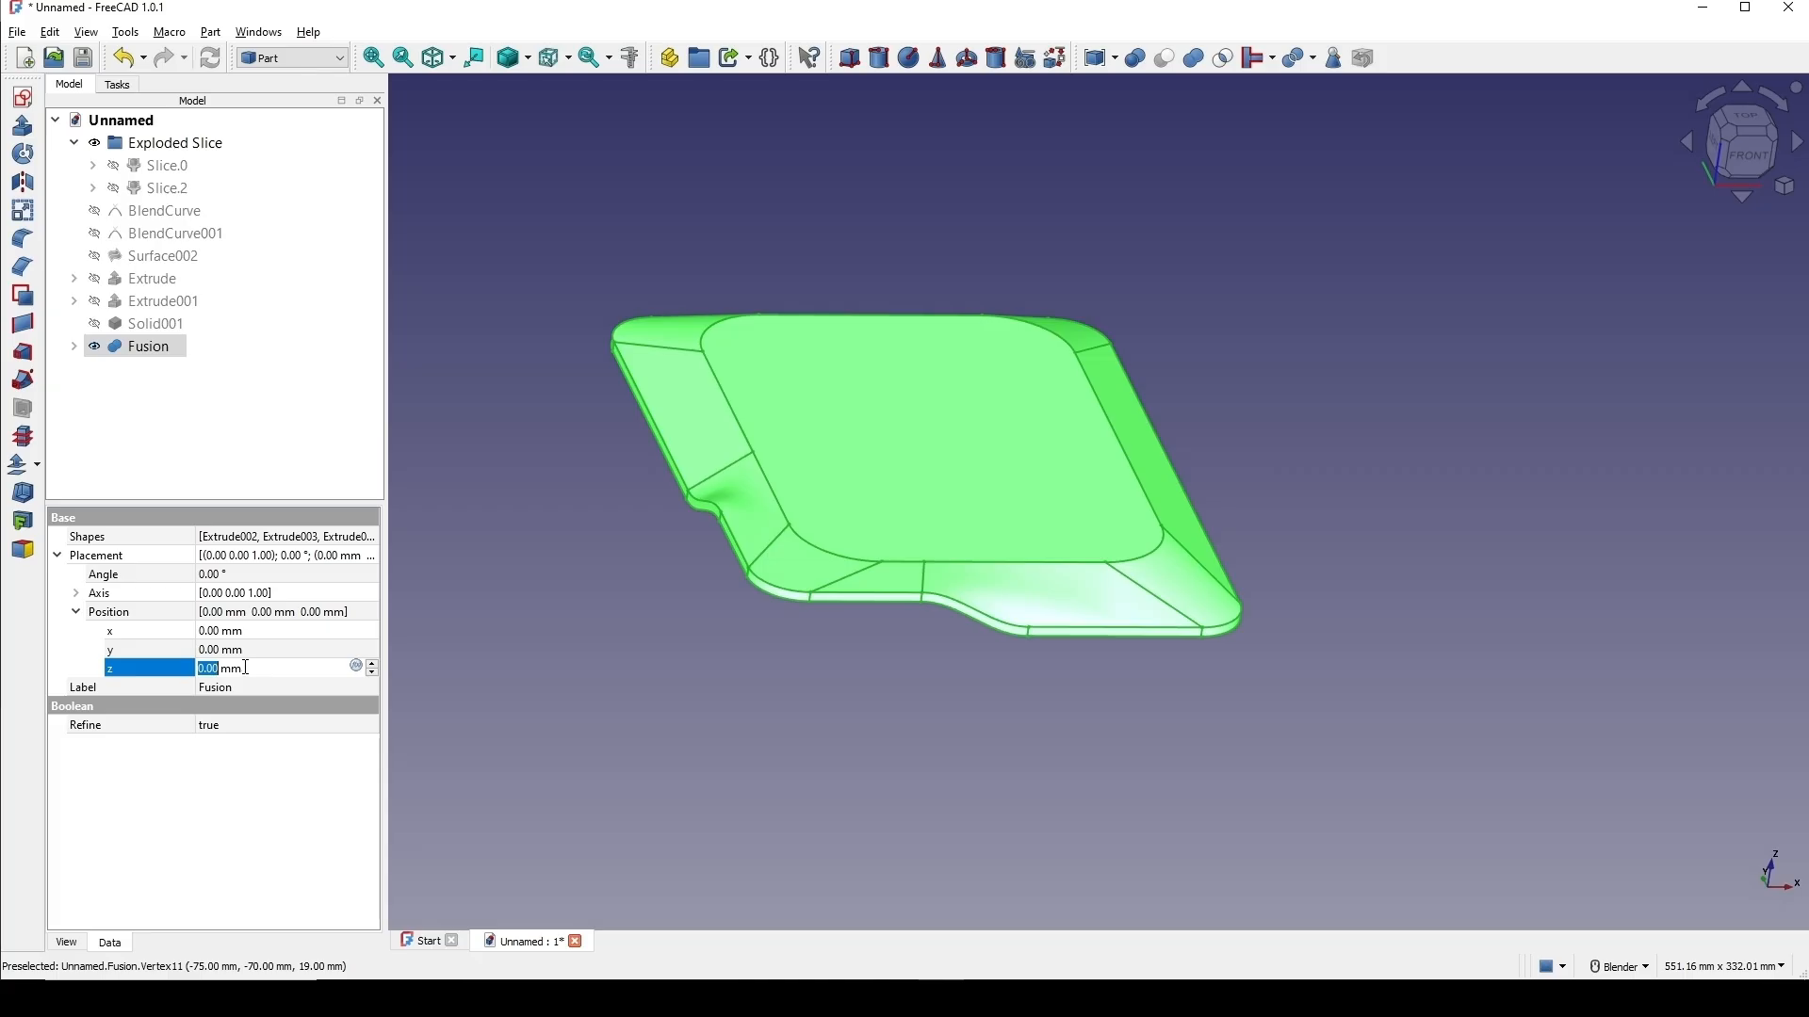
type("10")
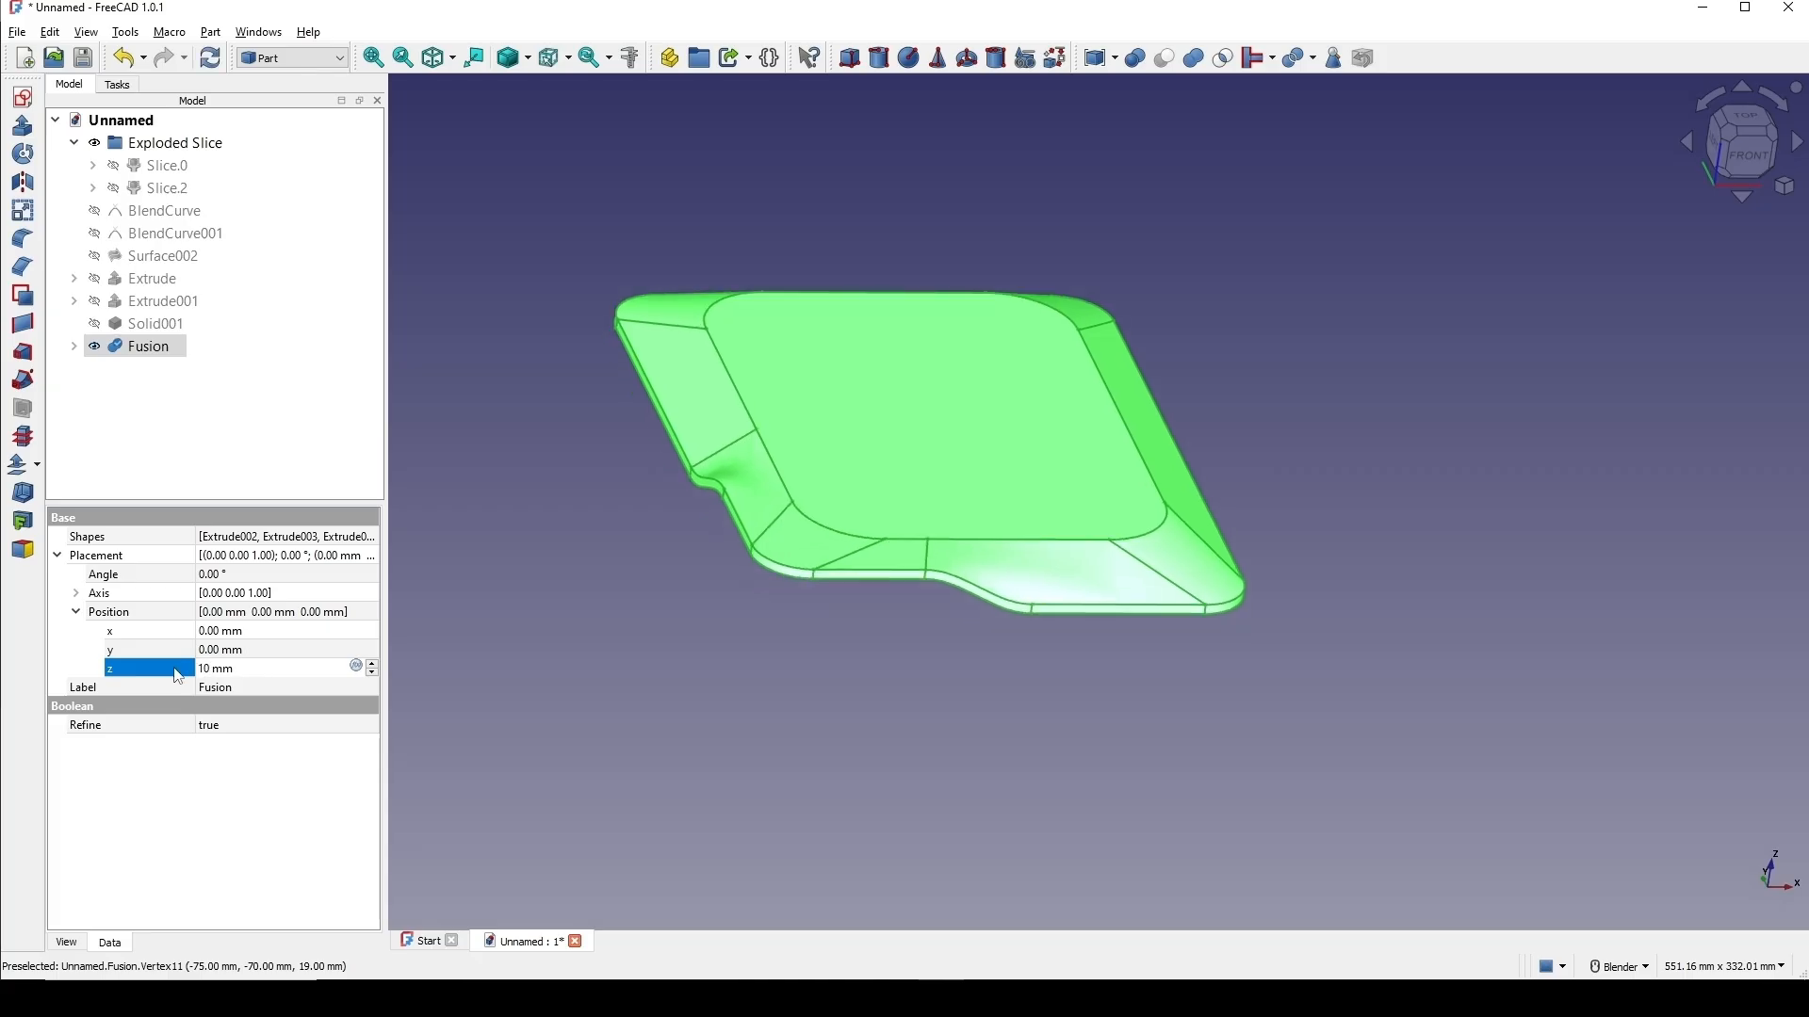
Mirror Fusion about the XY plane with the base point at the origin.
scroll(1034, 596, "down", 2)
middle_click_drag(1042, 600, 1012, 561)
middle_click_drag(1100, 524, 1095, 372, "shift")
scroll(1059, 439, "up", 1)
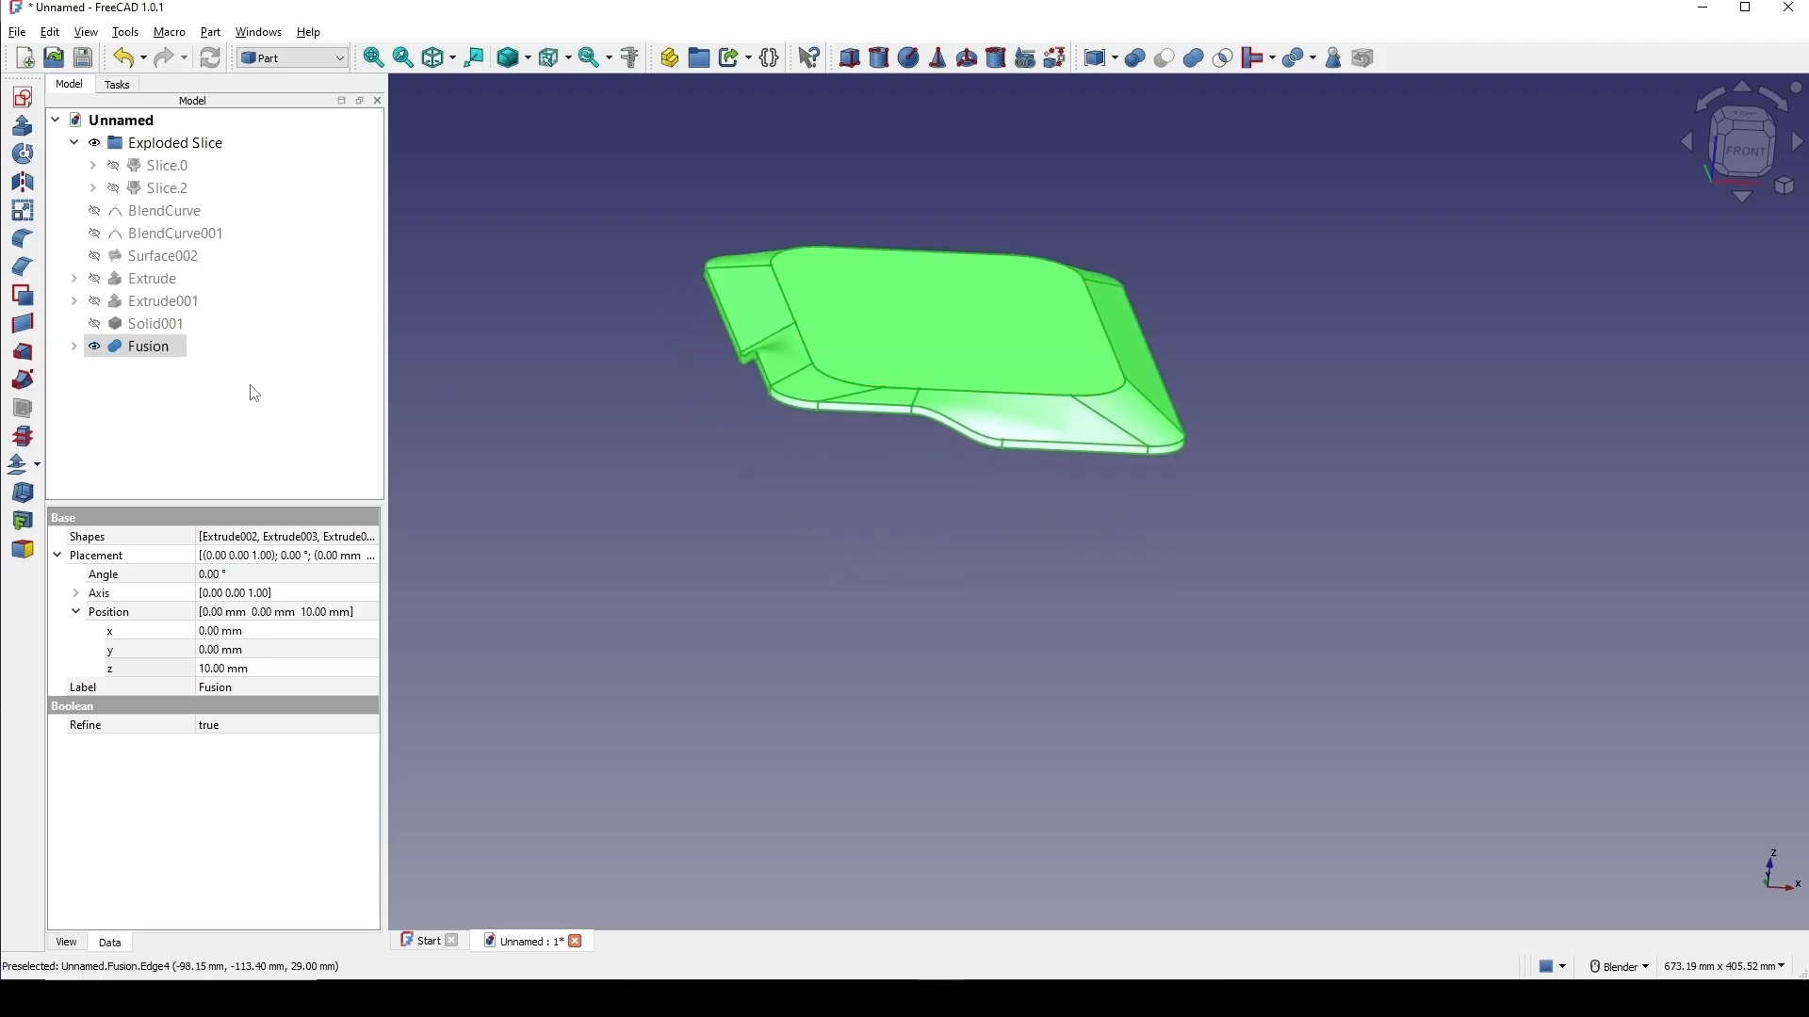
left_click(164, 351)
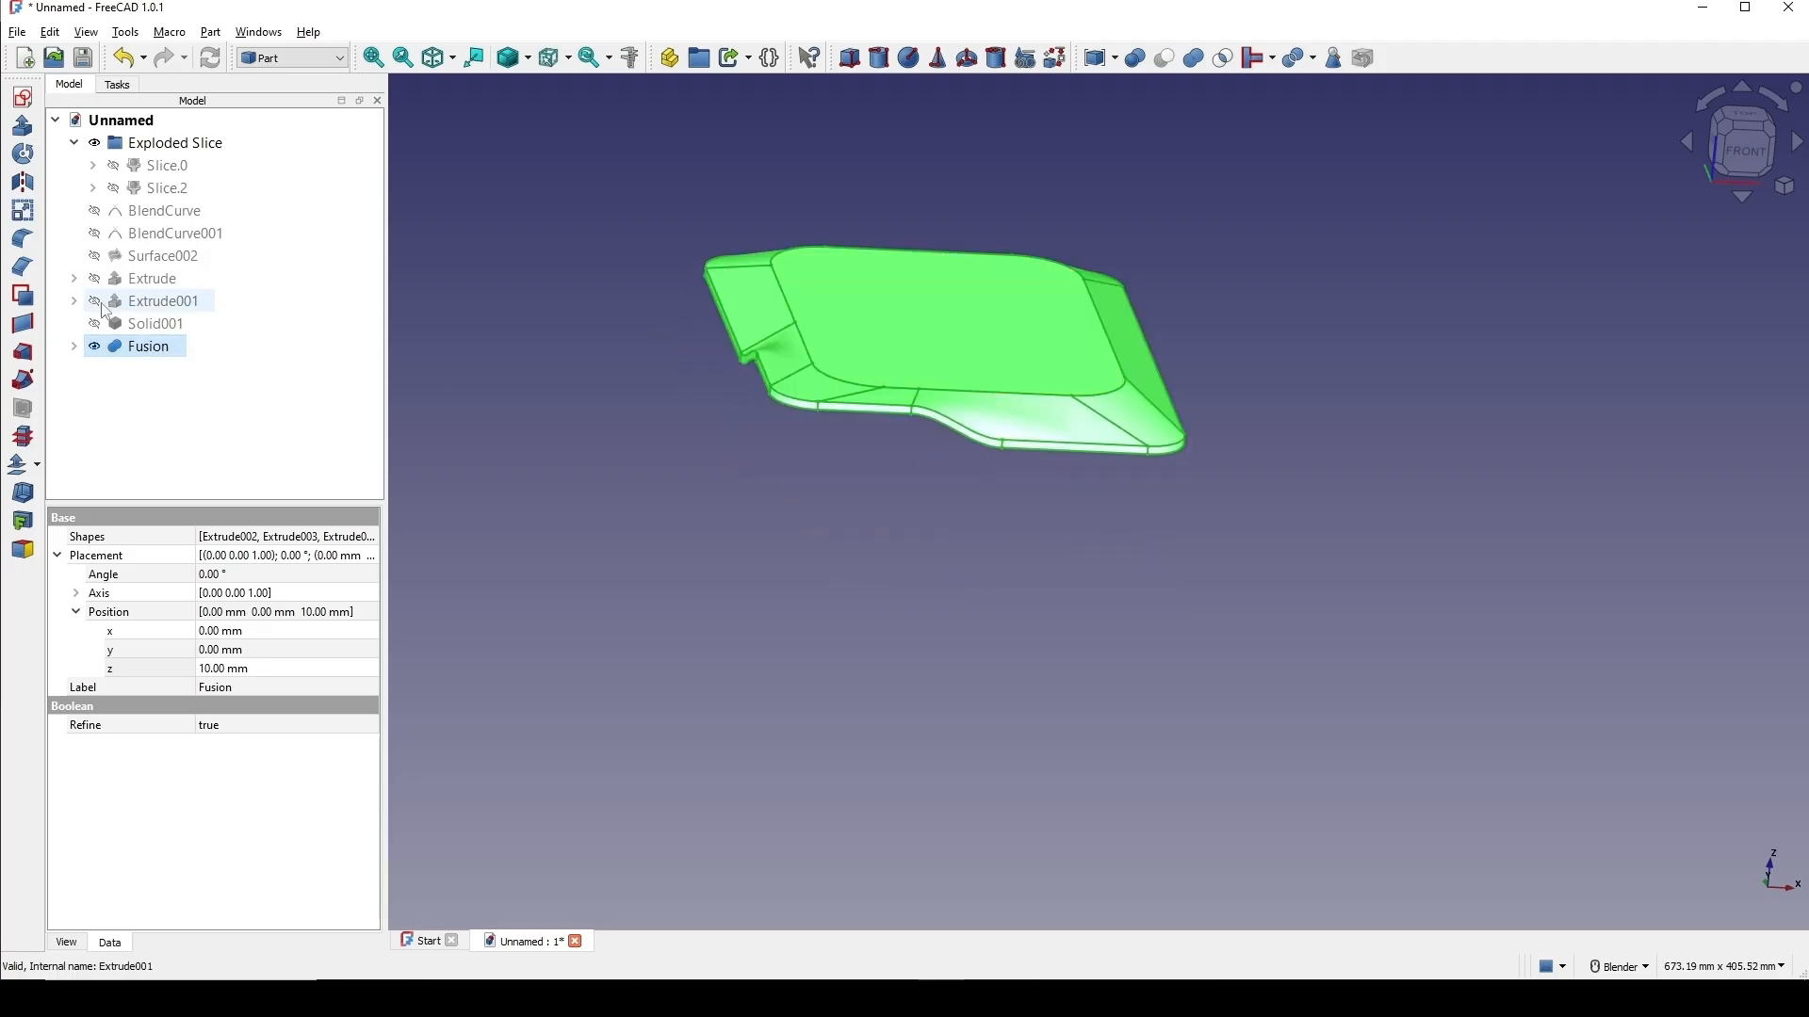
left_click(31, 186)
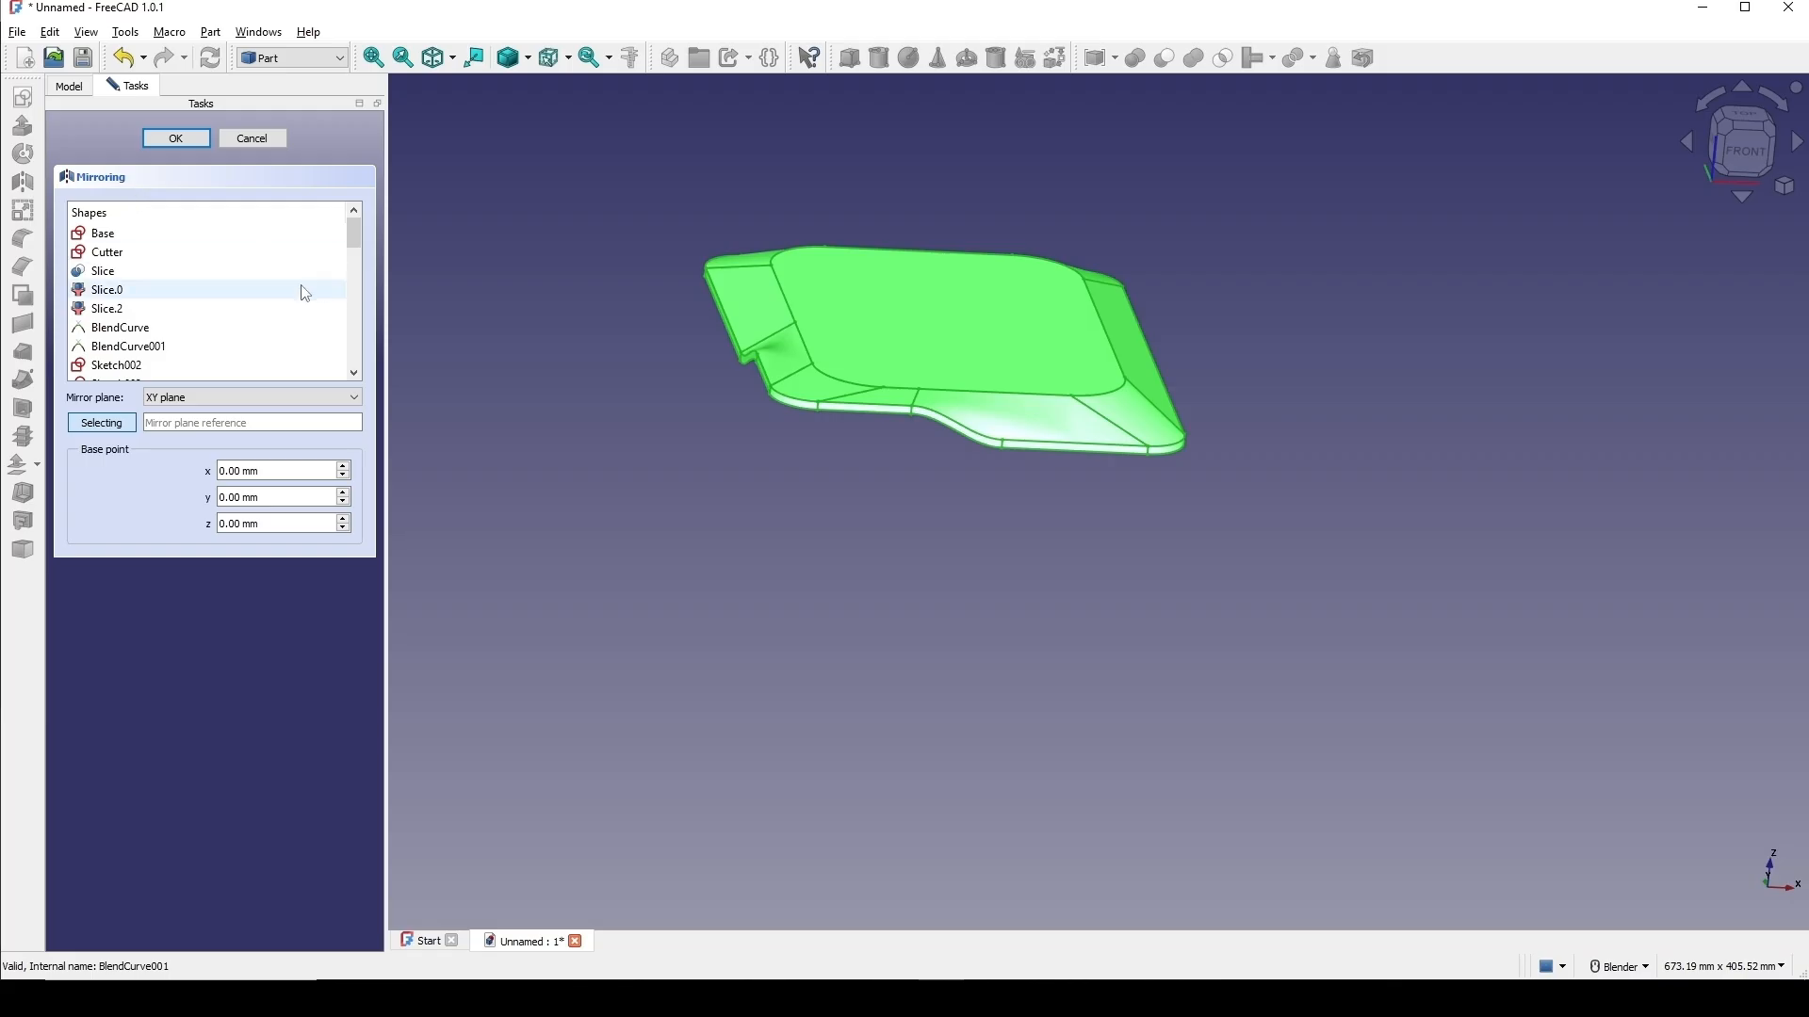
left_click(176, 139)
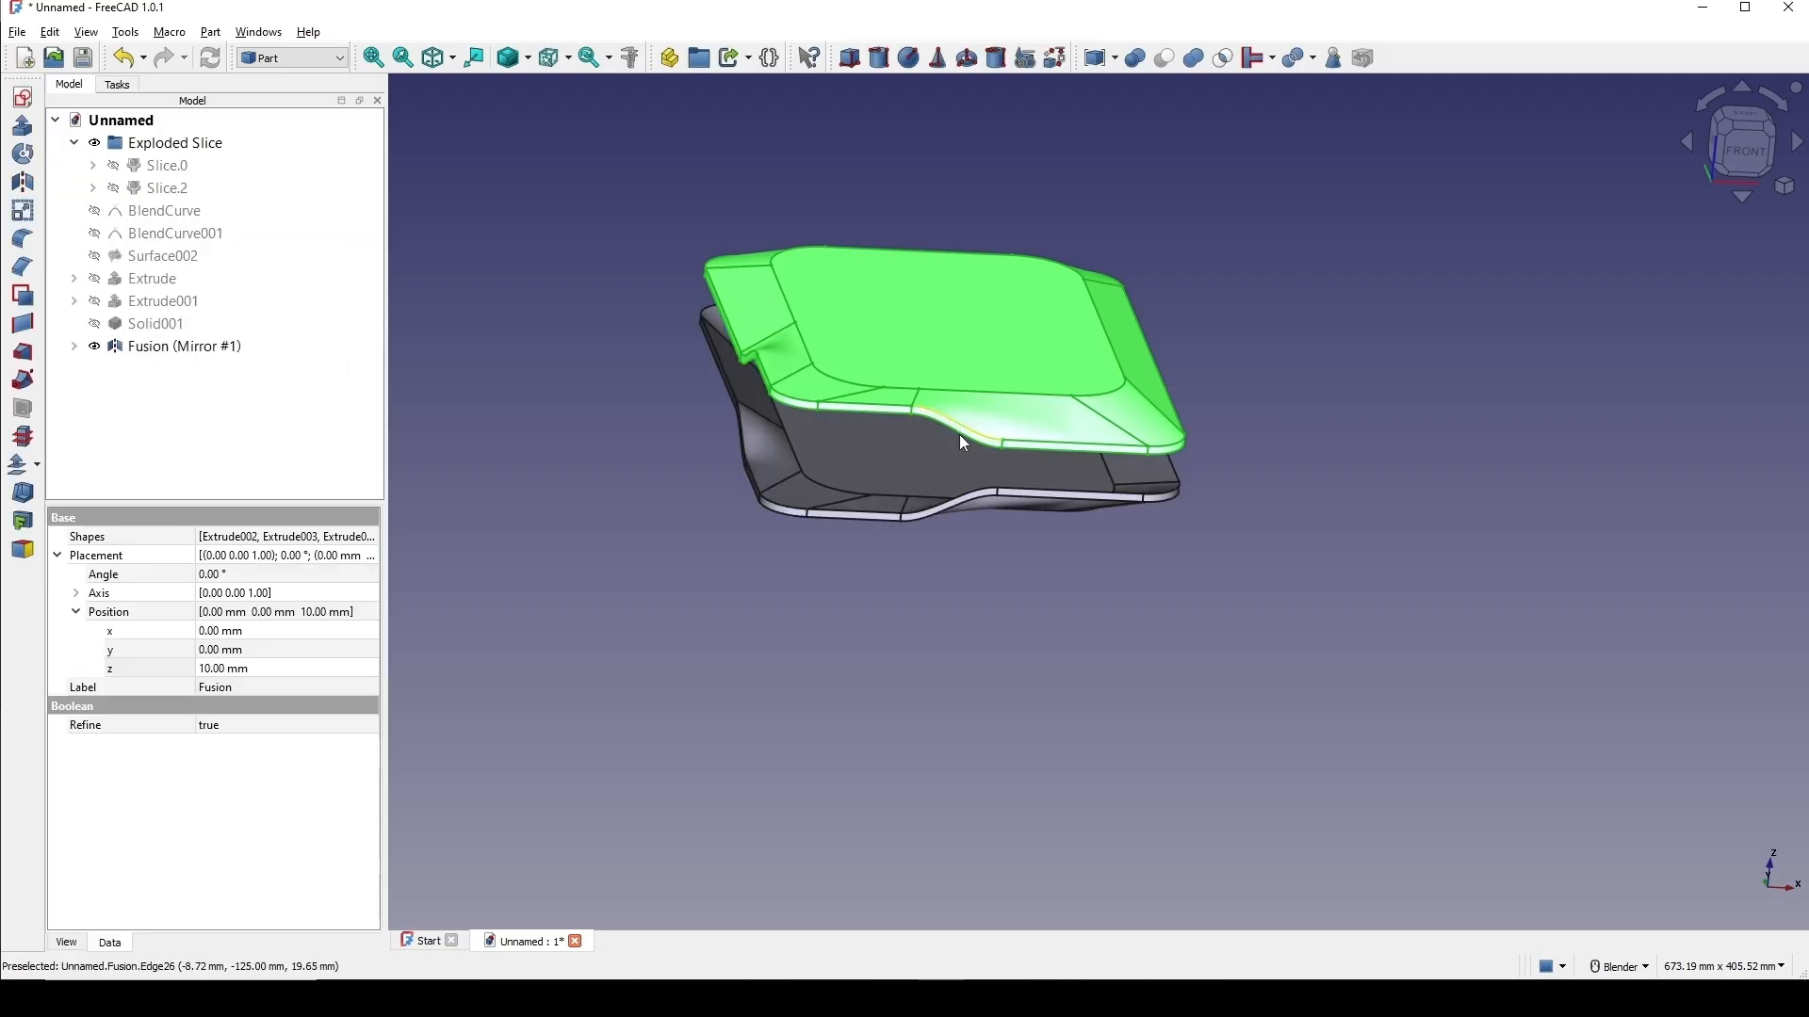
Inspect the gap between the two mirrored bodies and start a new sketch on the XY plane without offset.
middle_click_drag(1122, 512, 1183, 537)
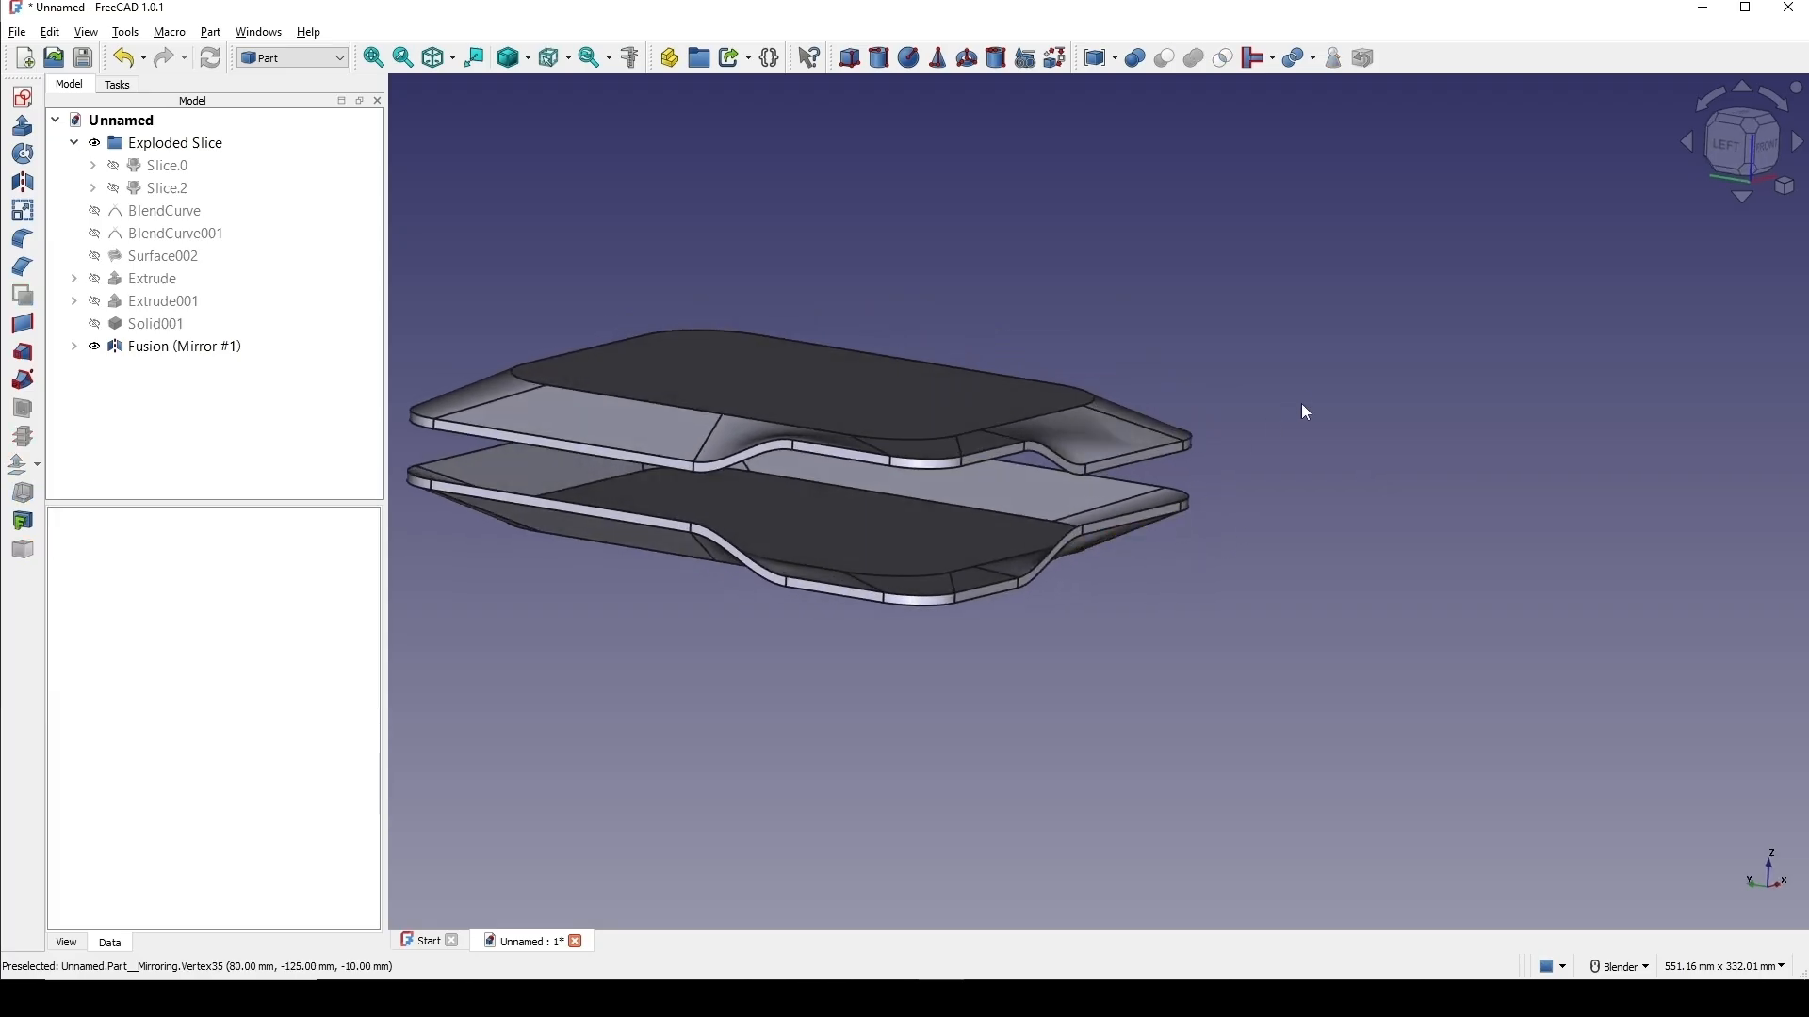
middle_click_drag(1235, 474, 1188, 468)
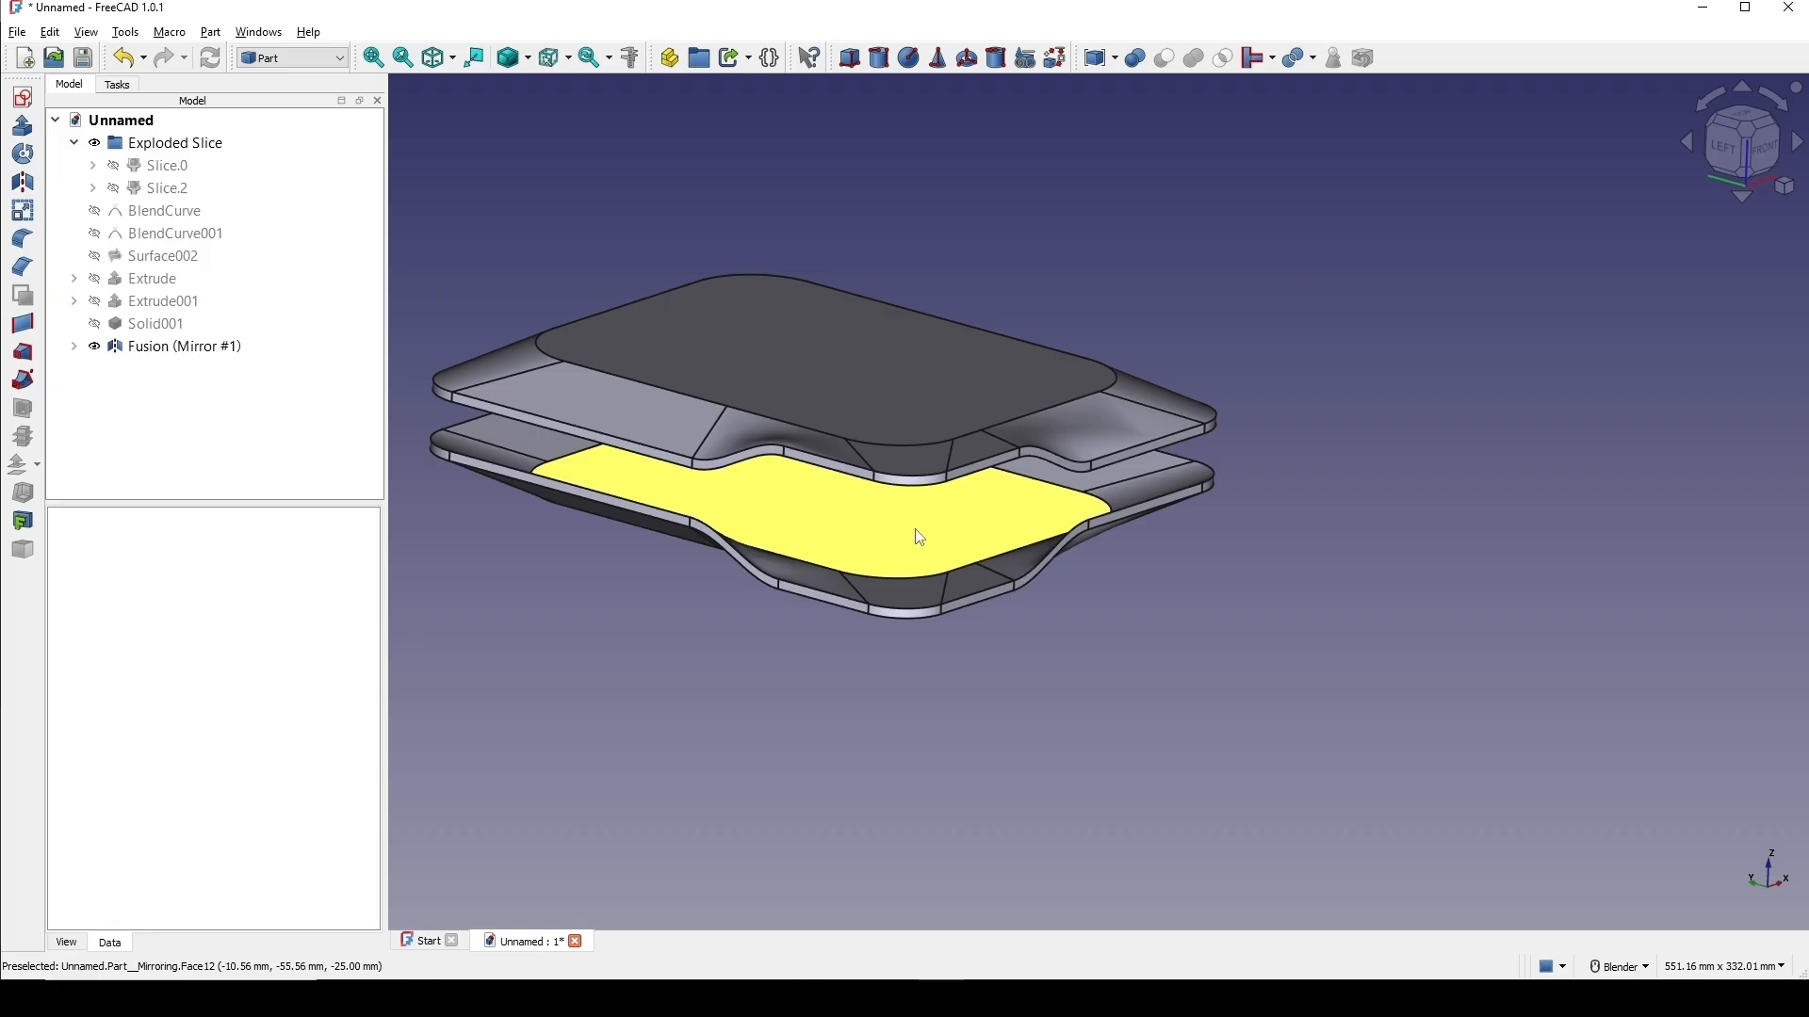
middle_click_drag(1111, 562, 969, 573)
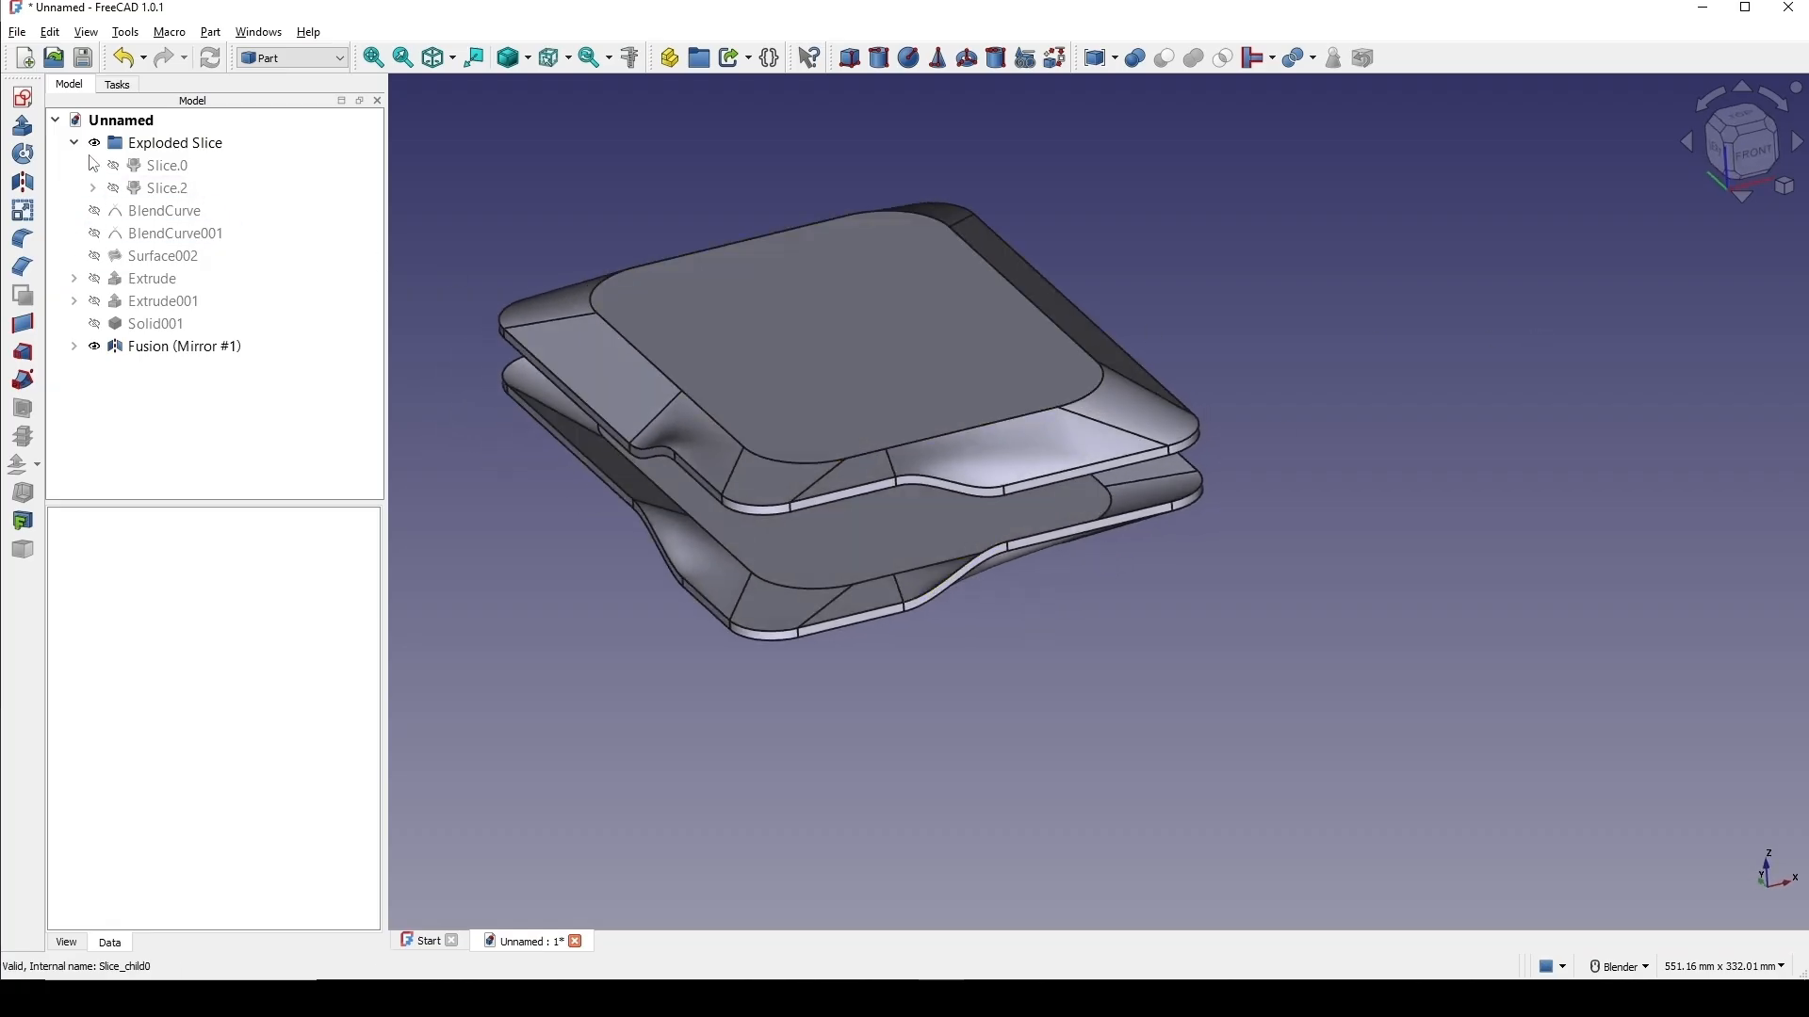
left_click(23, 97)
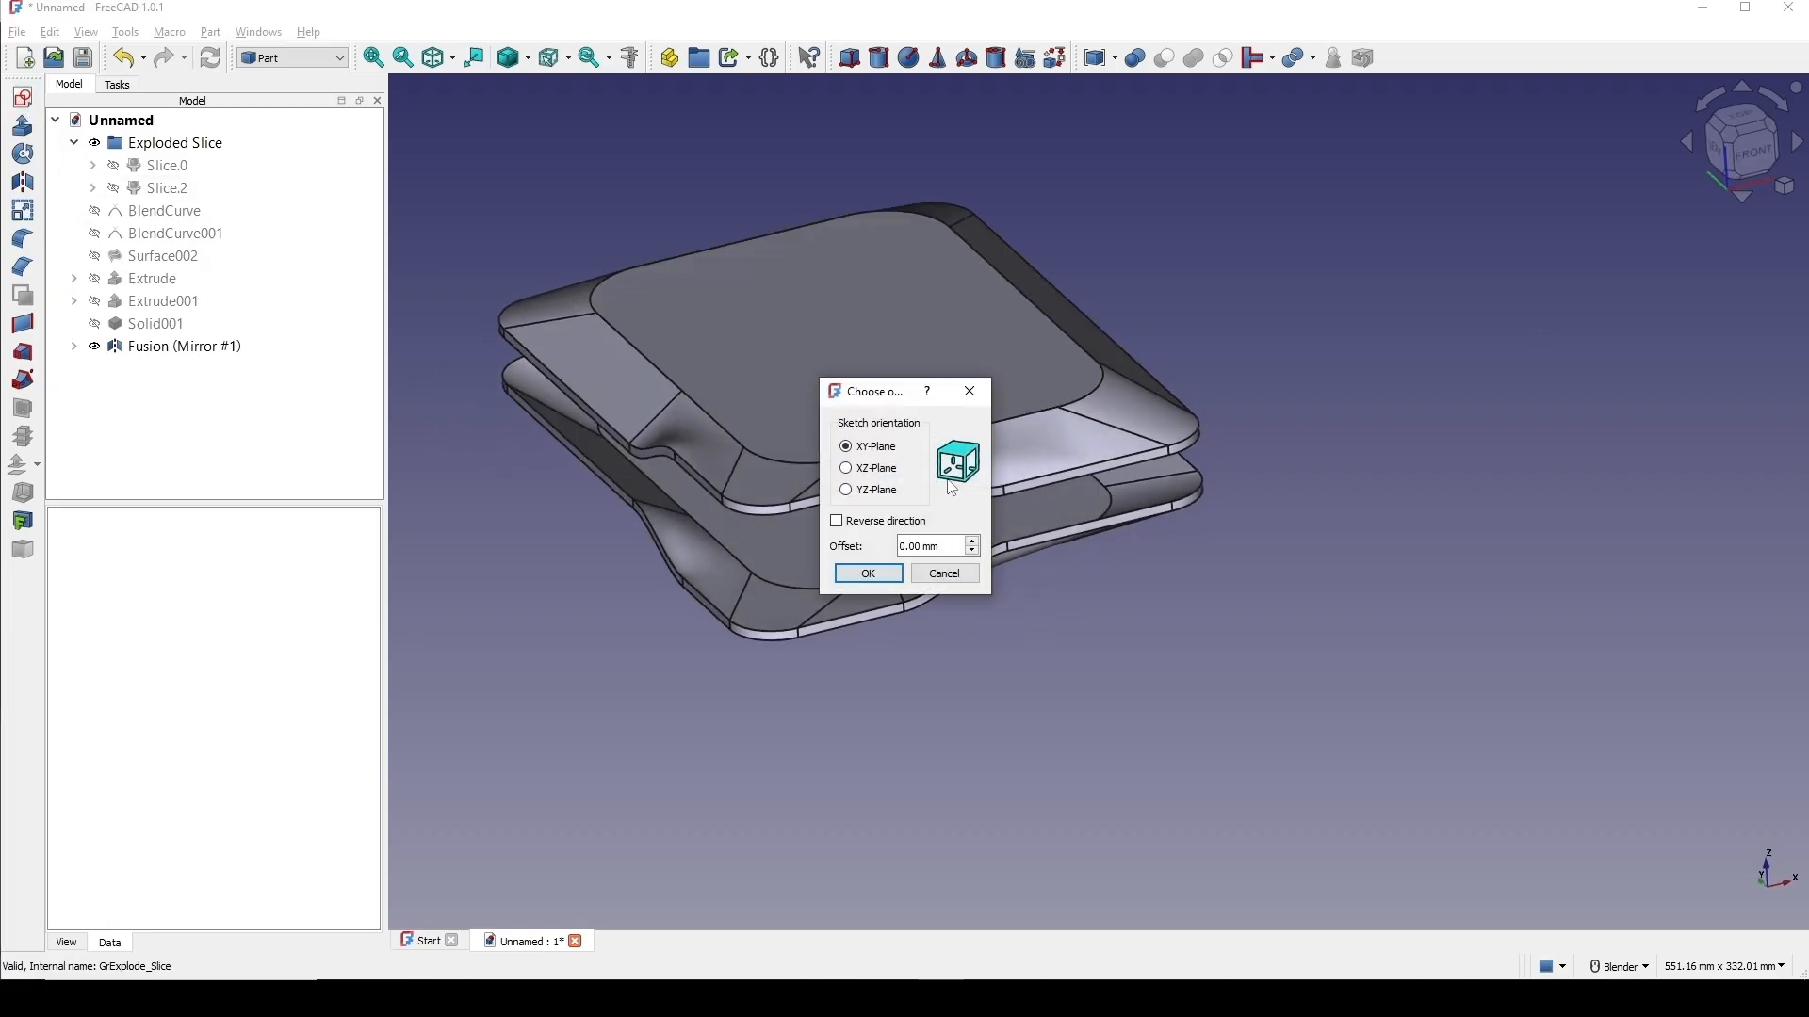
left_click(869, 573)
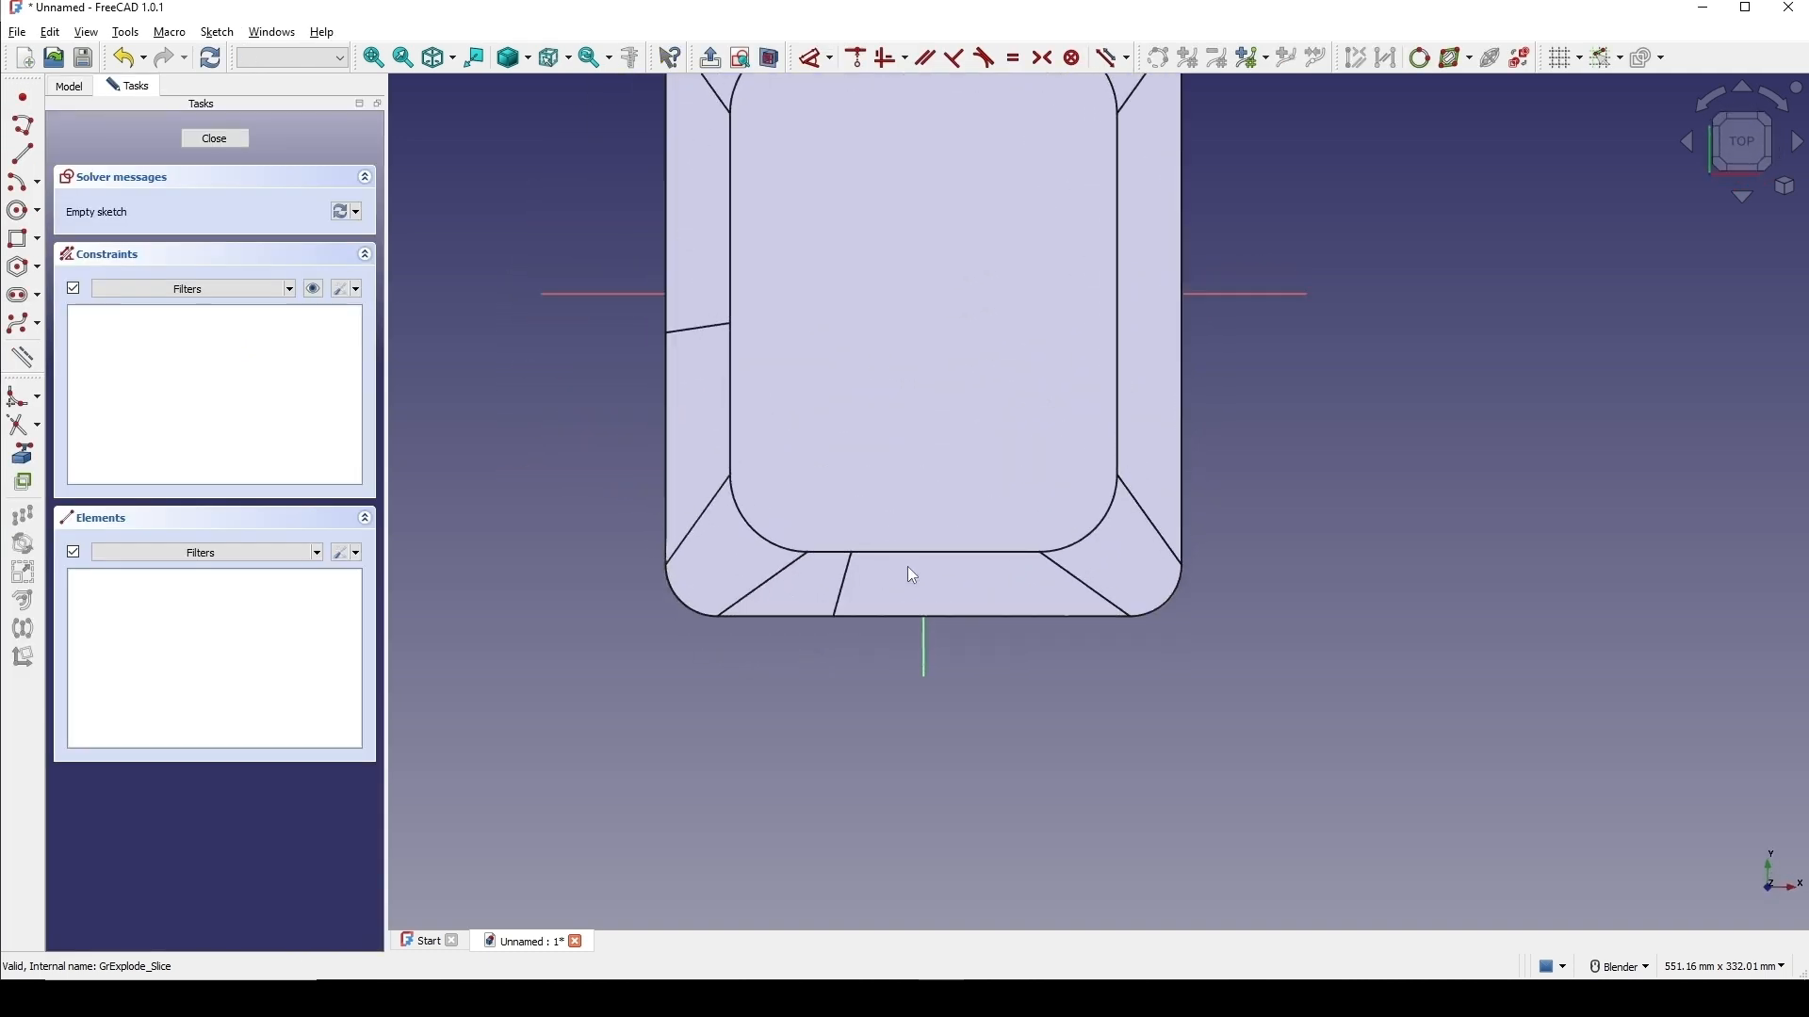
Reference the body's two right-side outer corner arcs and its upper outer edge as external geometry, and turn on the sketch section view.
middle_click_drag(1118, 442, 1015, 528, "shift")
scroll(1068, 488, "up", 2)
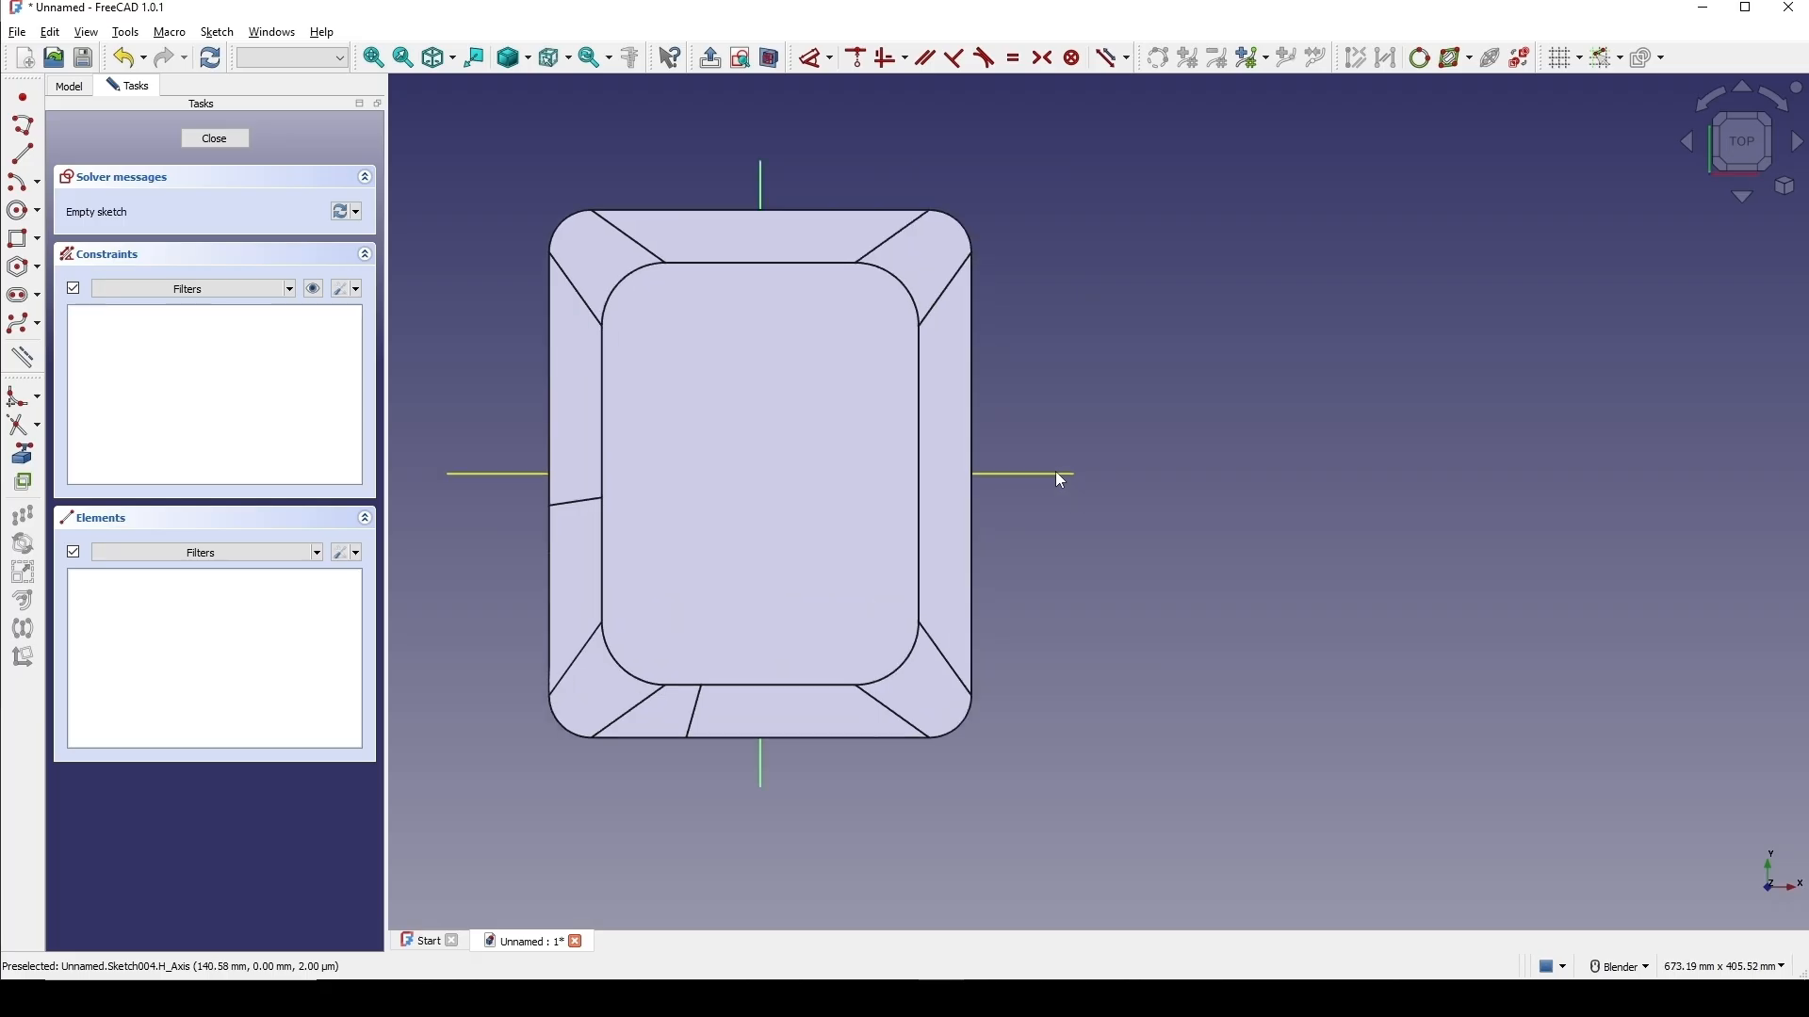
left_click(21, 456)
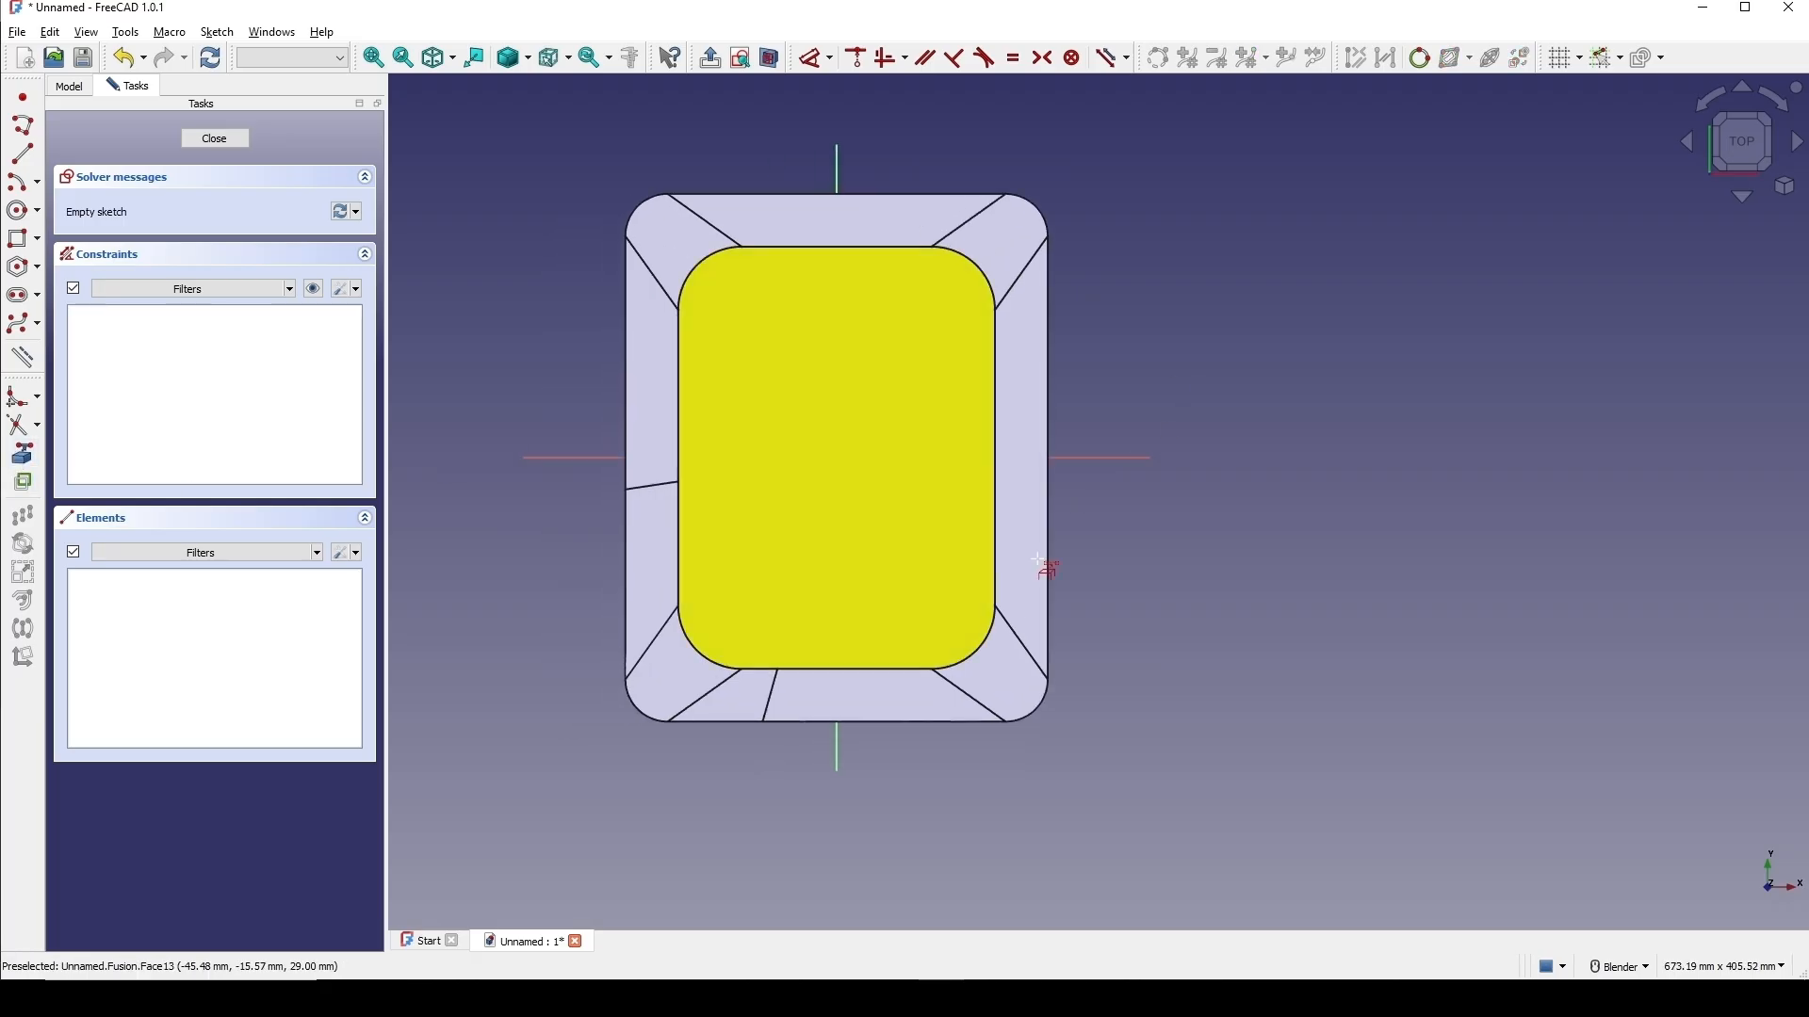
left_click(1042, 712)
left_click(1049, 200)
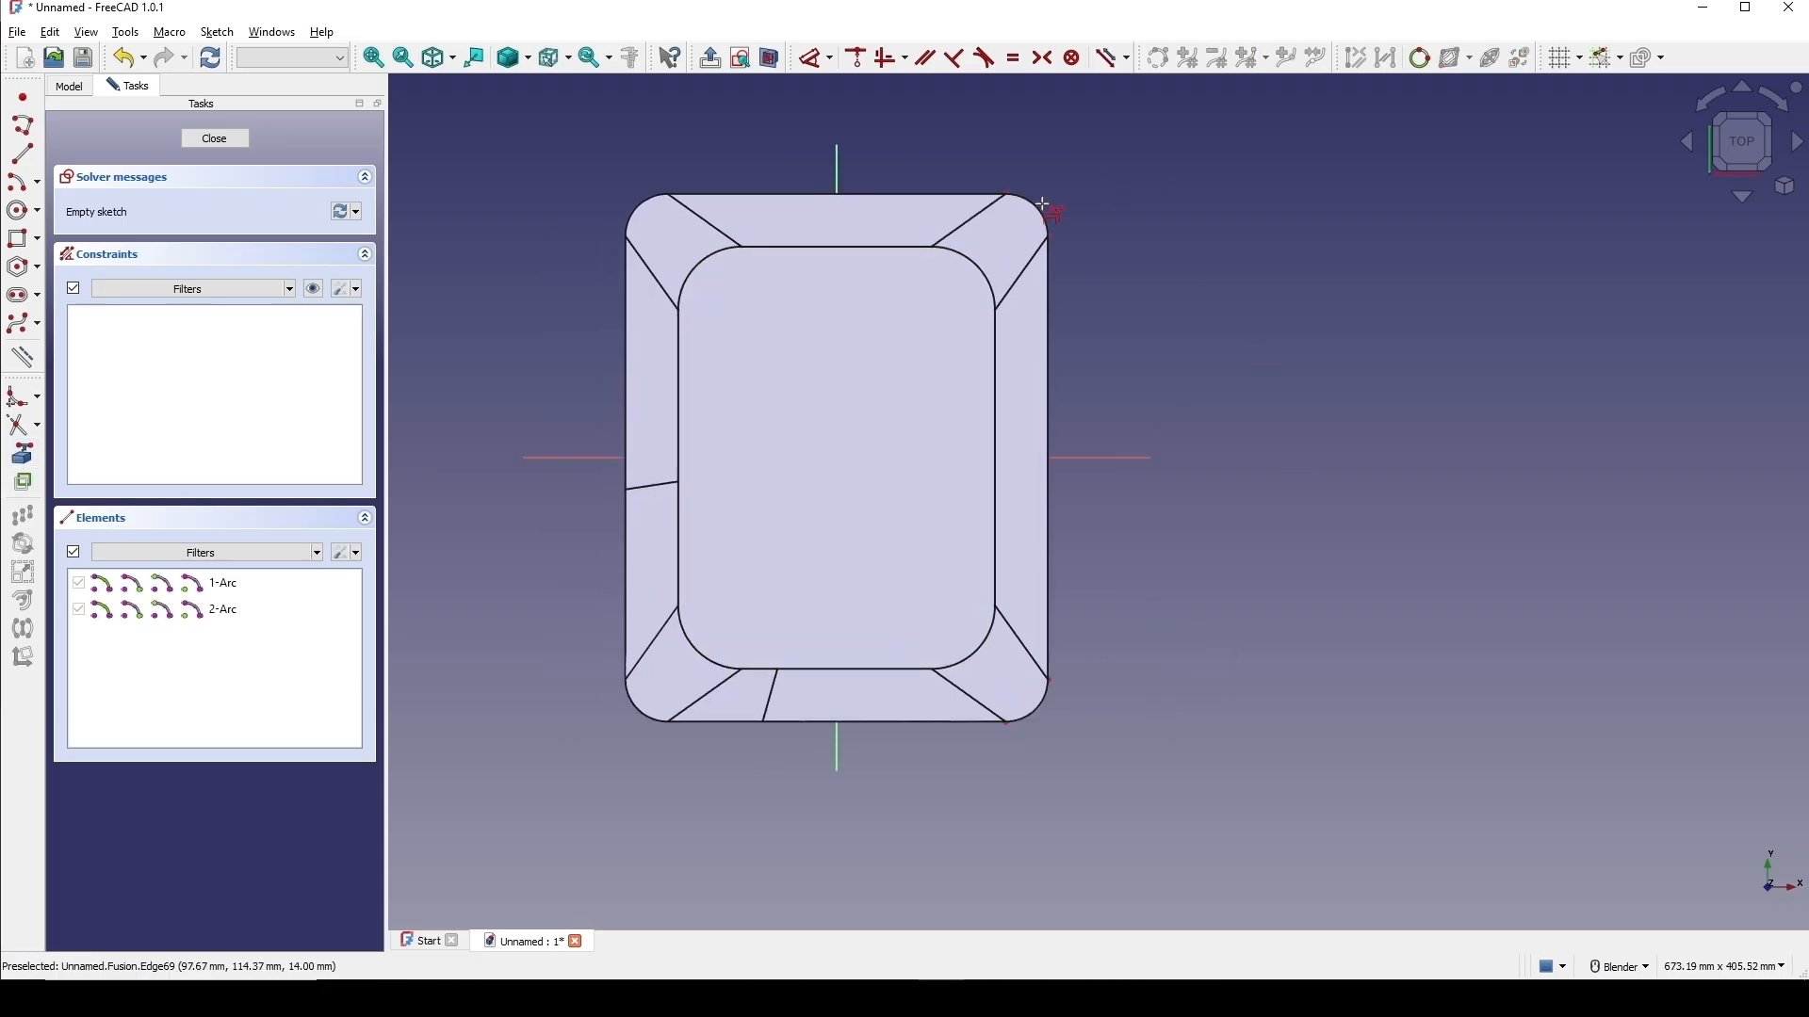
left_click(921, 196)
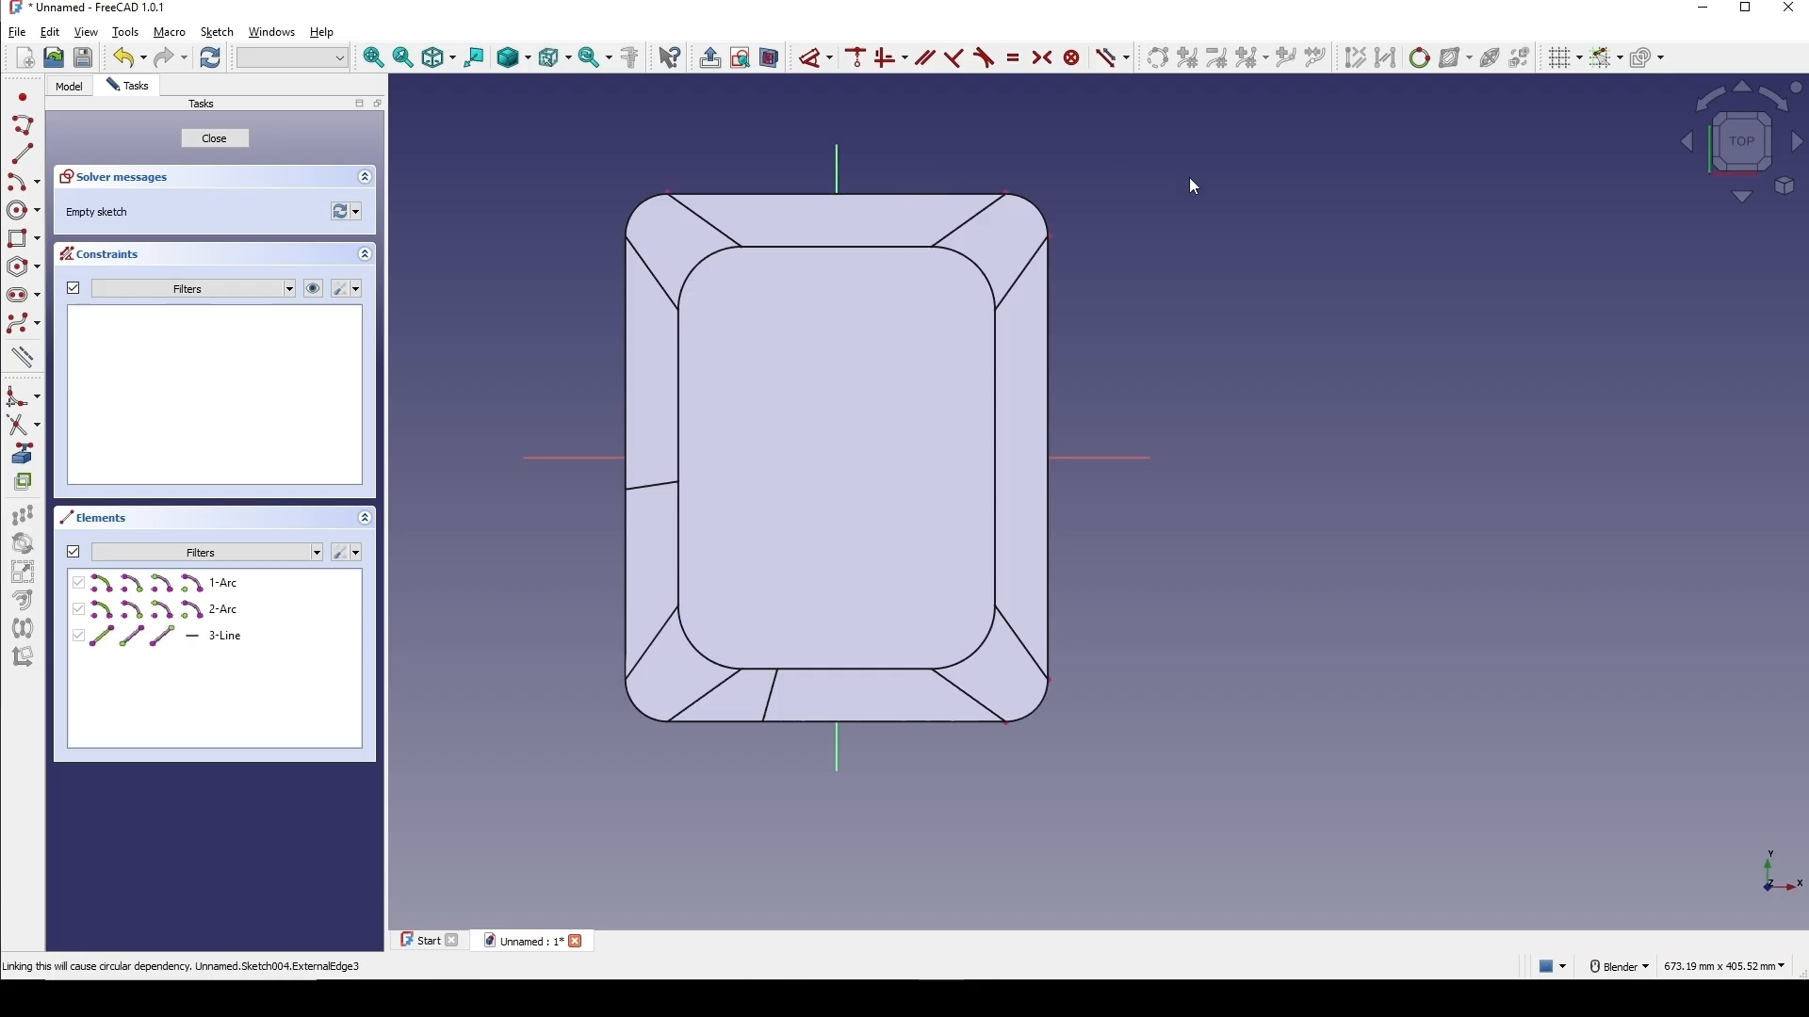
left_click(768, 57)
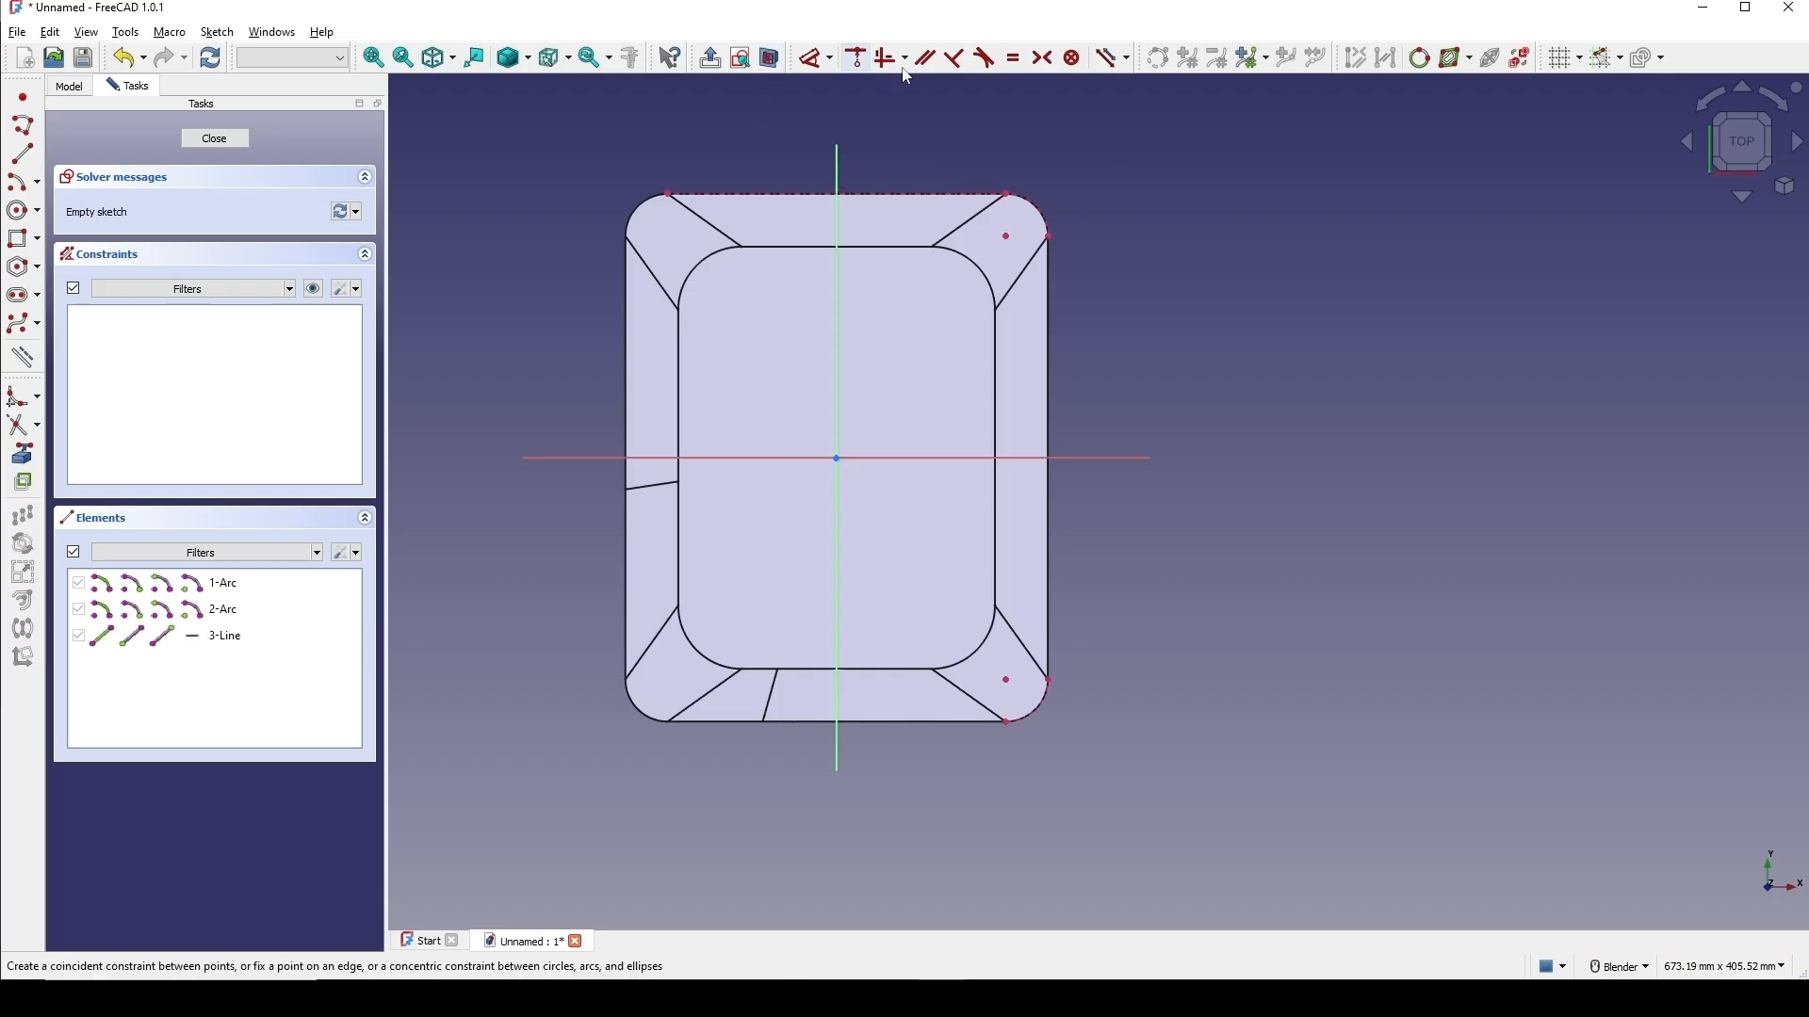
Sketch a rounded rectangle just inside the body's inner outline, with a corner radius of about 26 mm.
left_click(38, 241)
left_click(94, 282)
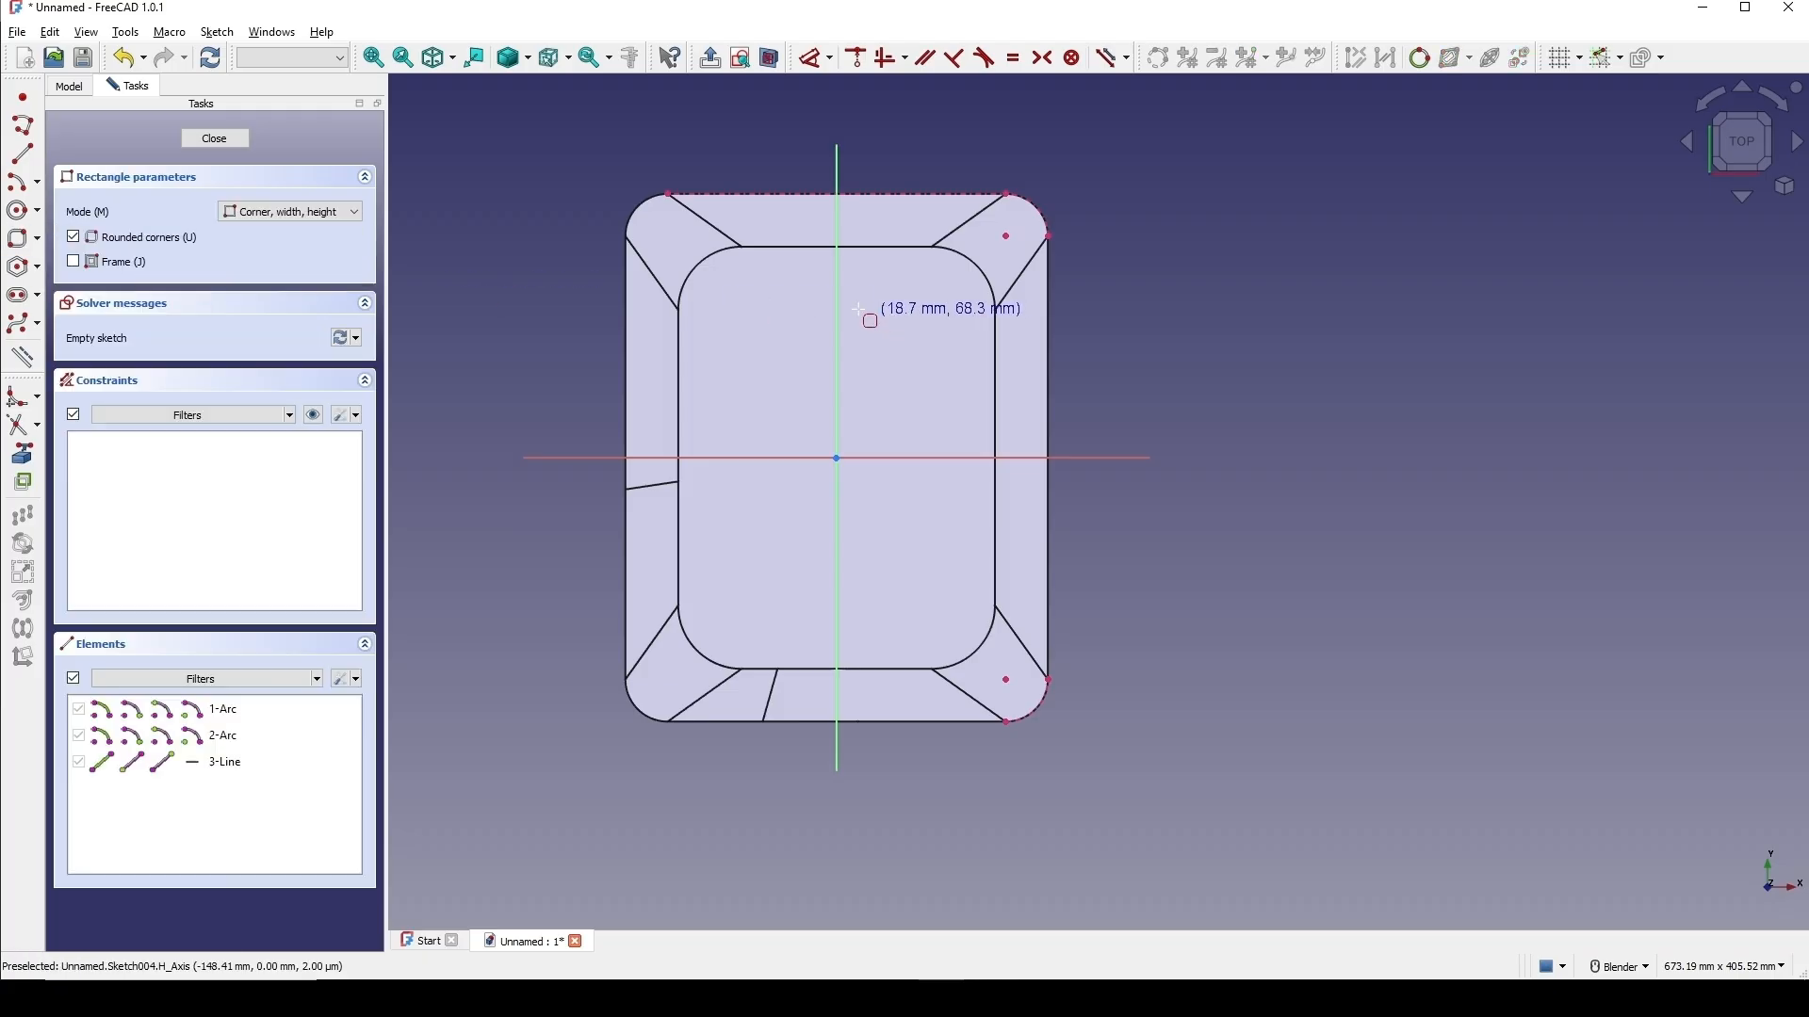
left_click(685, 270)
left_click(986, 650)
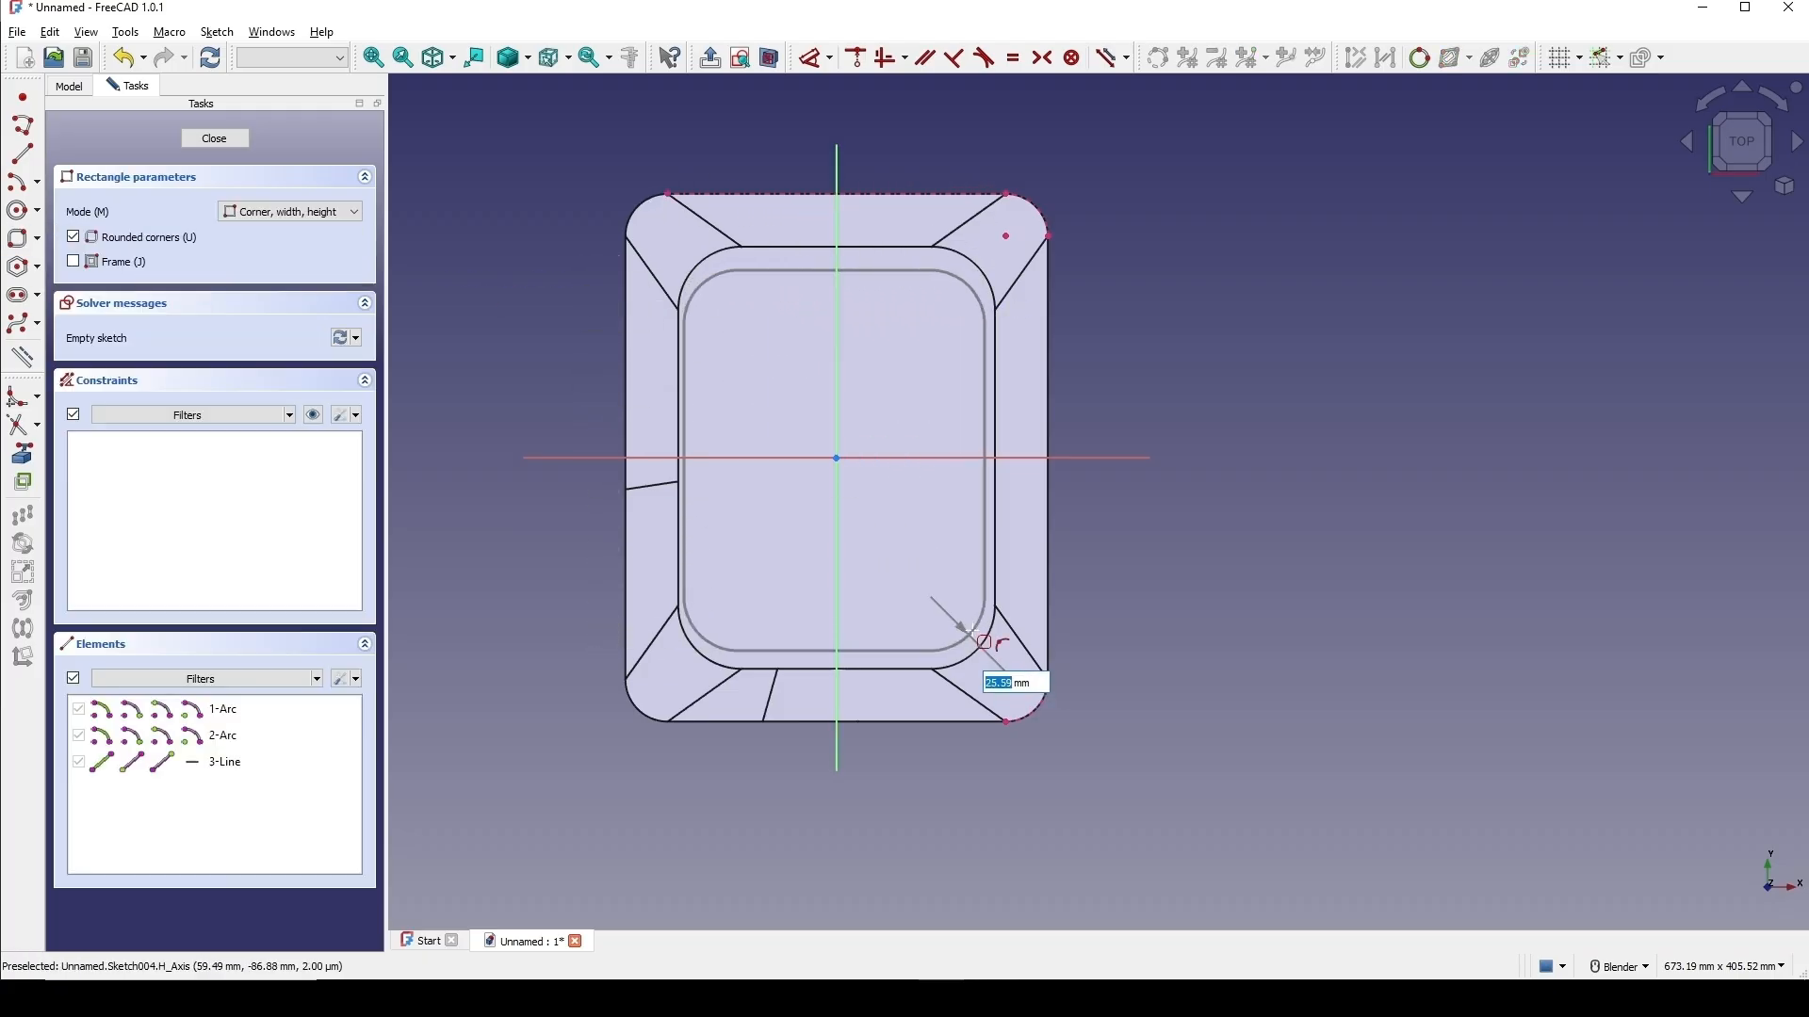
left_click(973, 633)
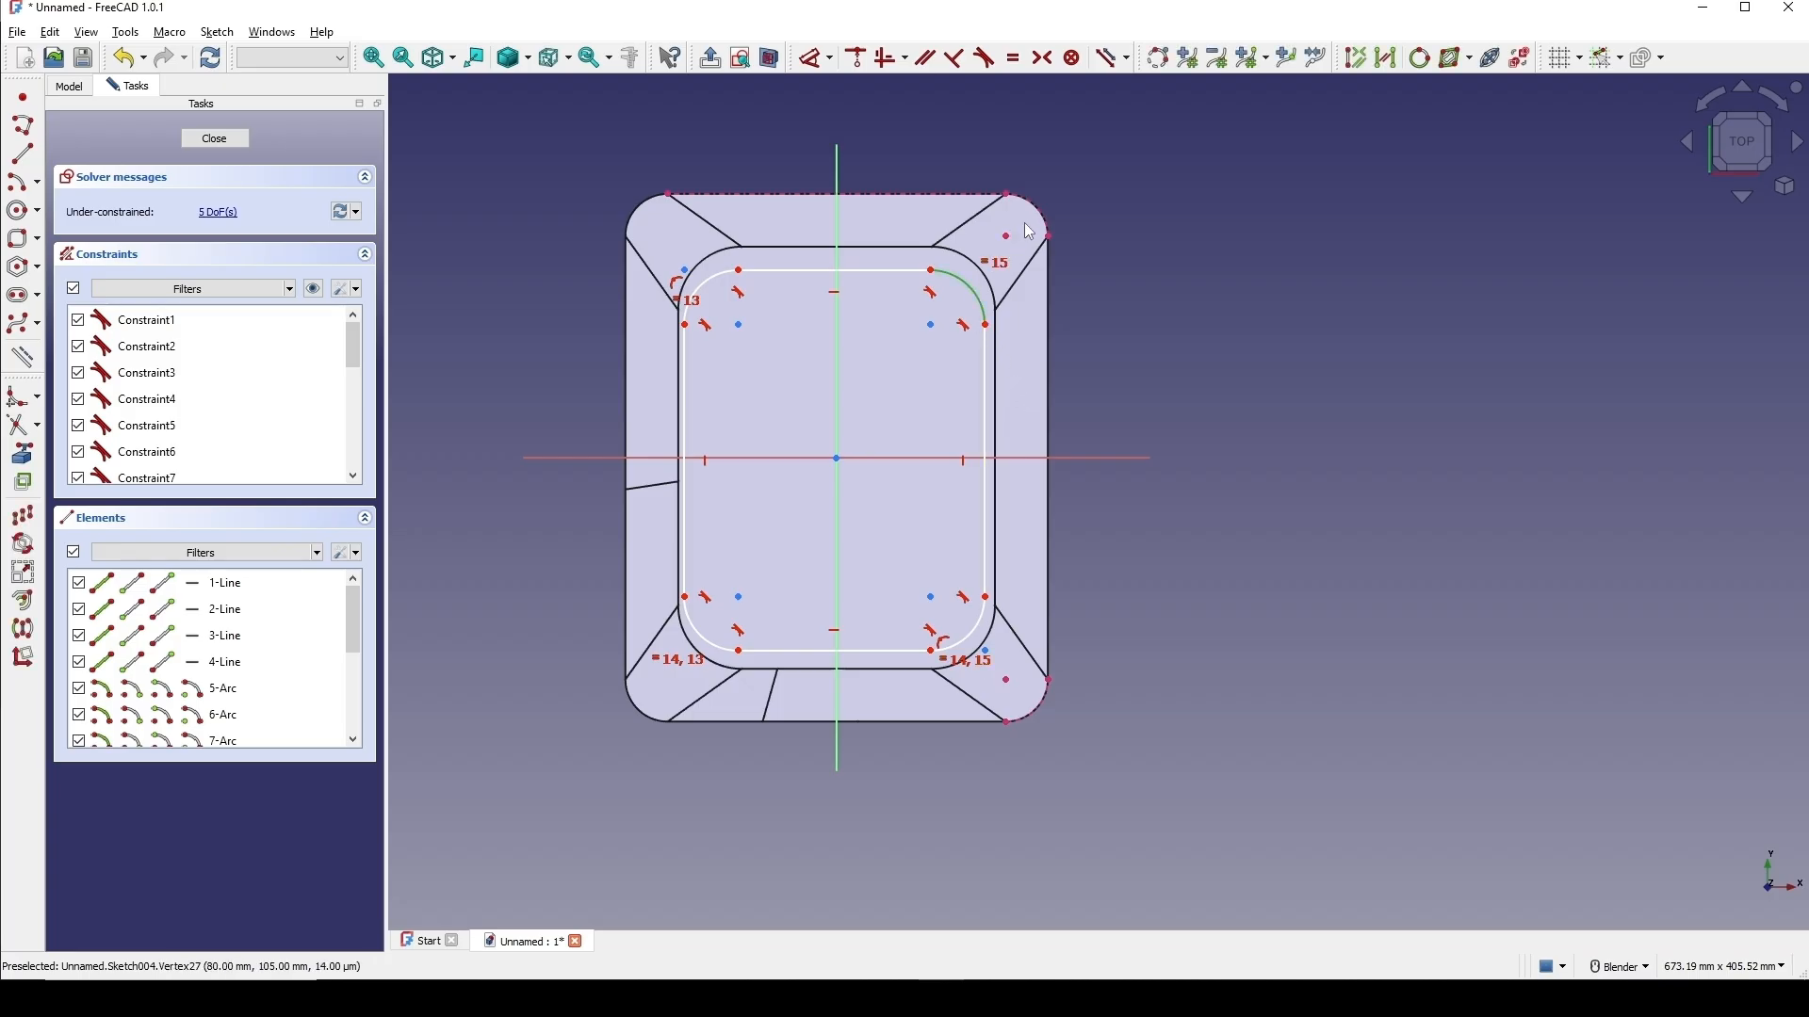
Constrain the rounded rectangle's corner radius equal to the referenced arc and make its two right-side corners coincident with the referenced corner arcs.
key("e")
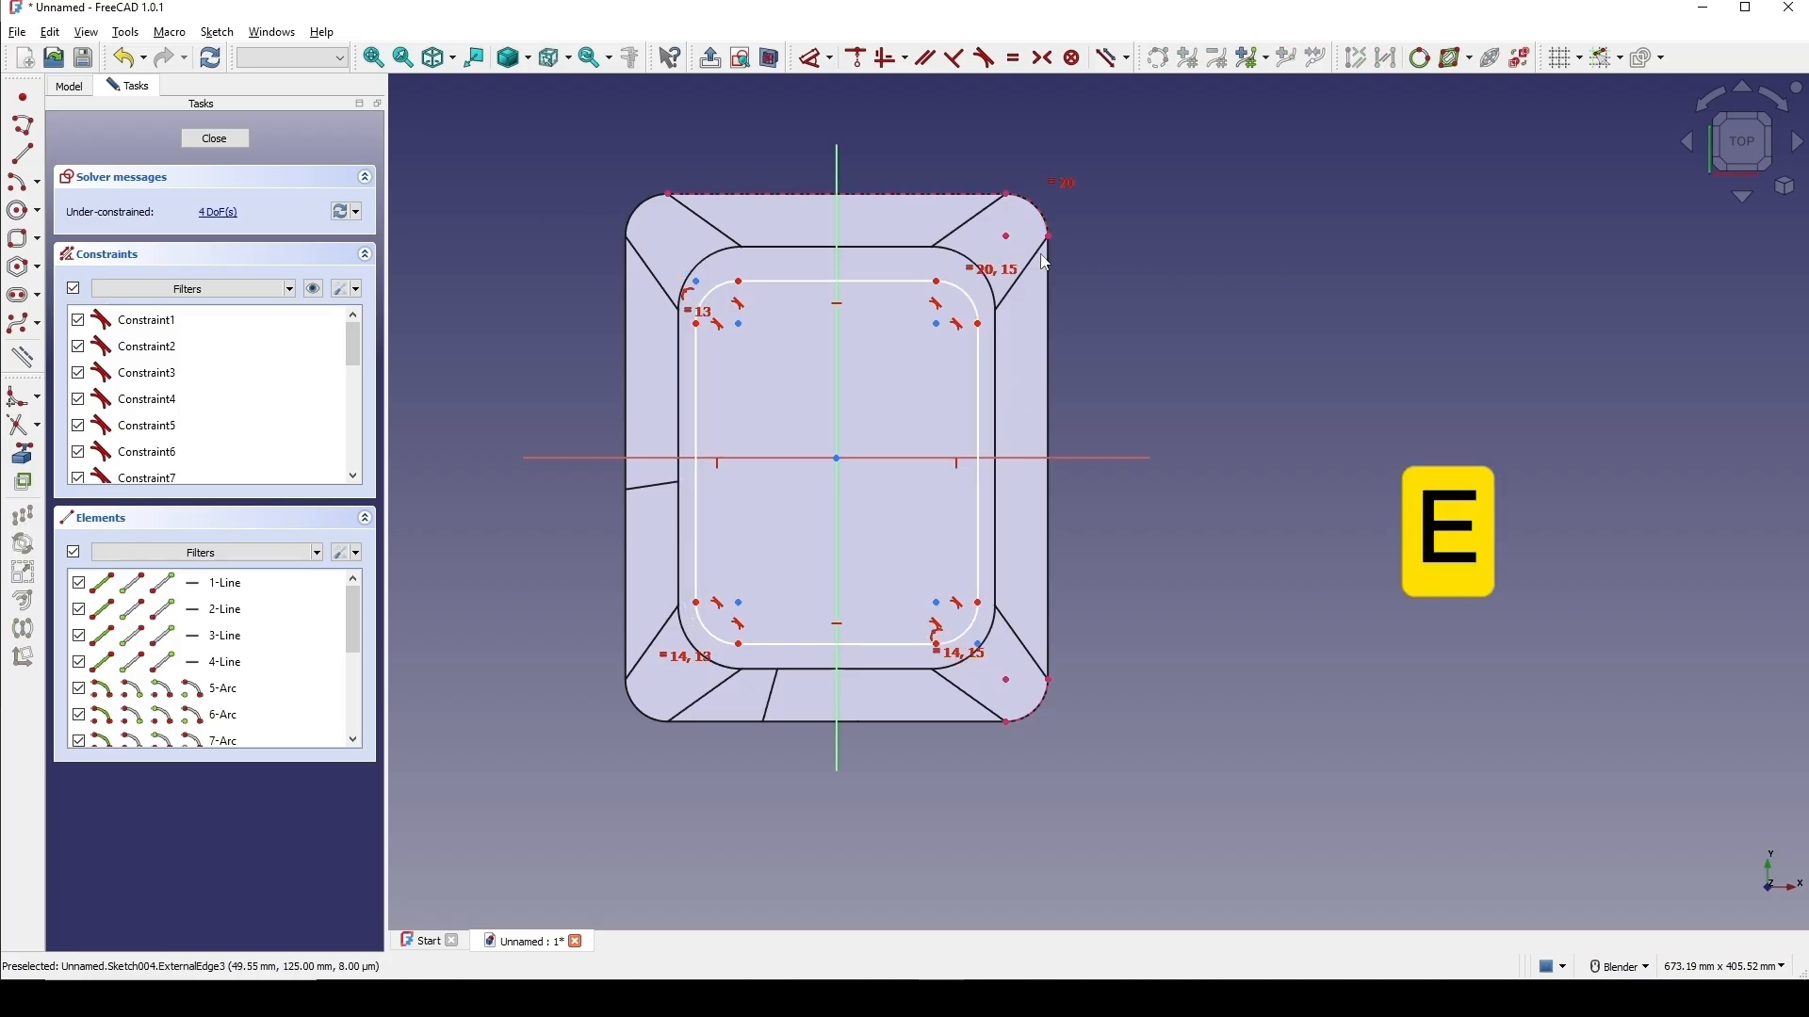
scroll(1046, 263, "up", 1)
scroll(974, 285, "up", 1)
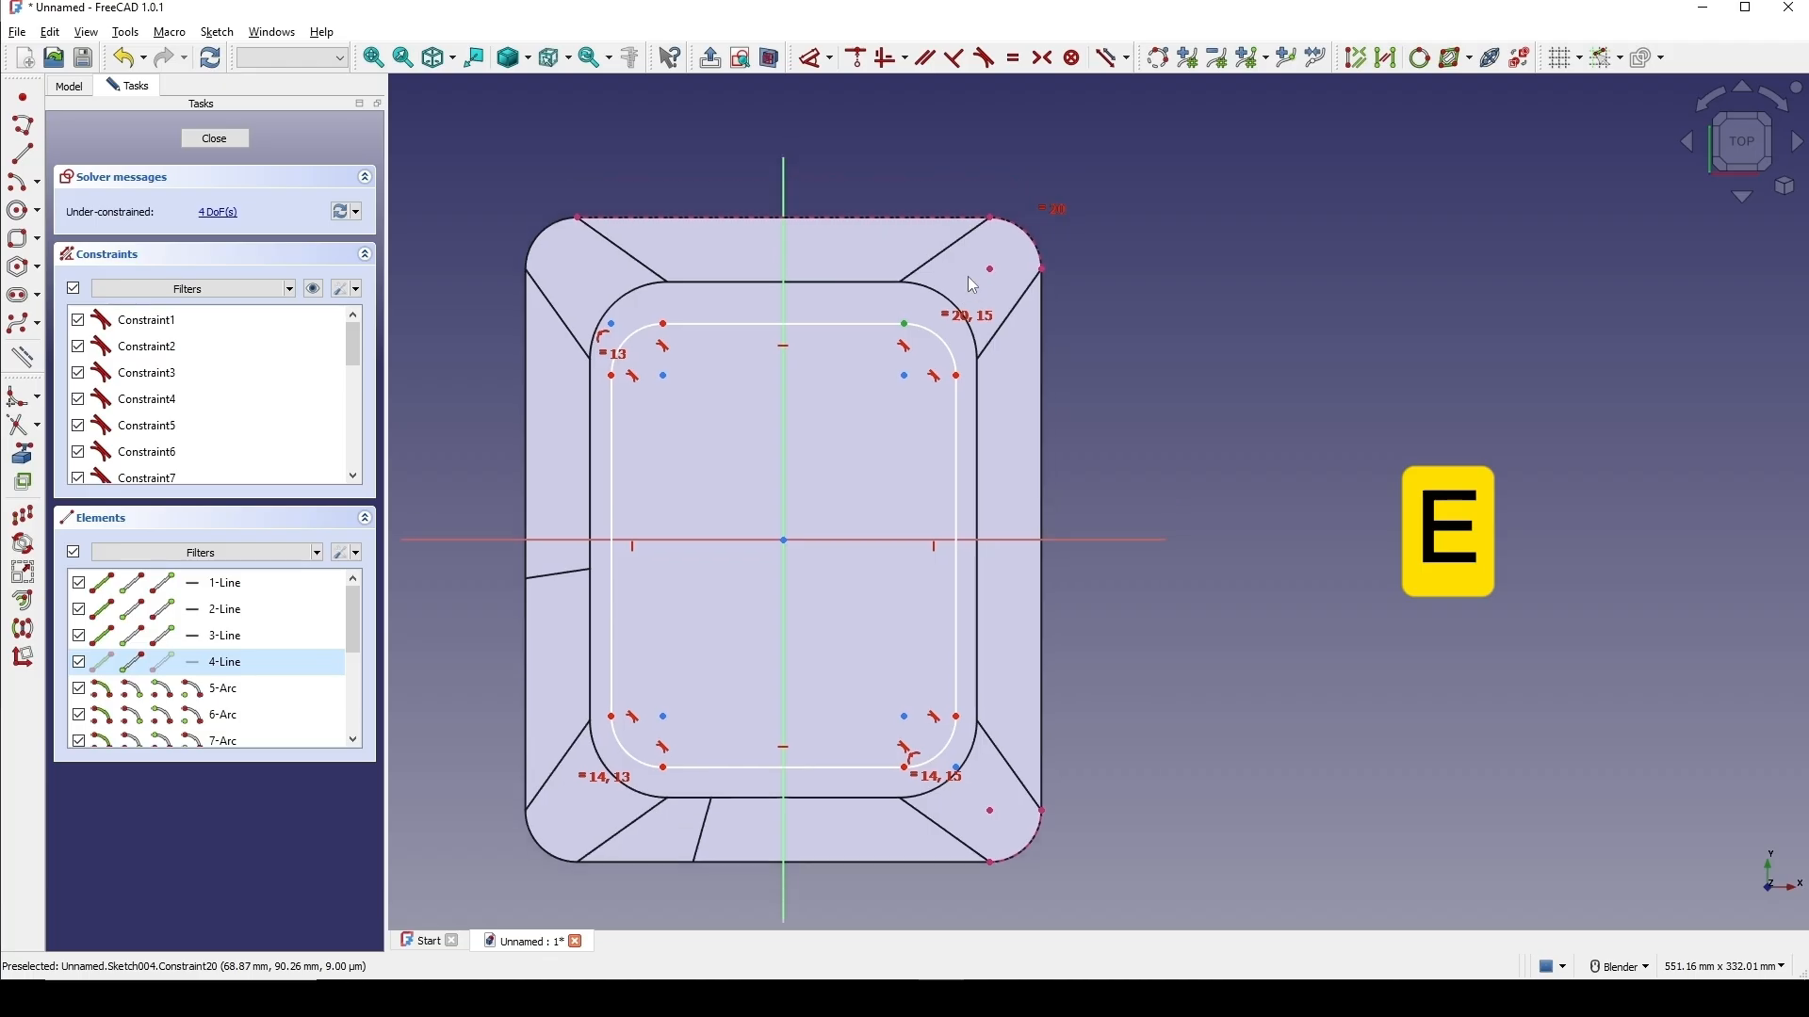
key("c")
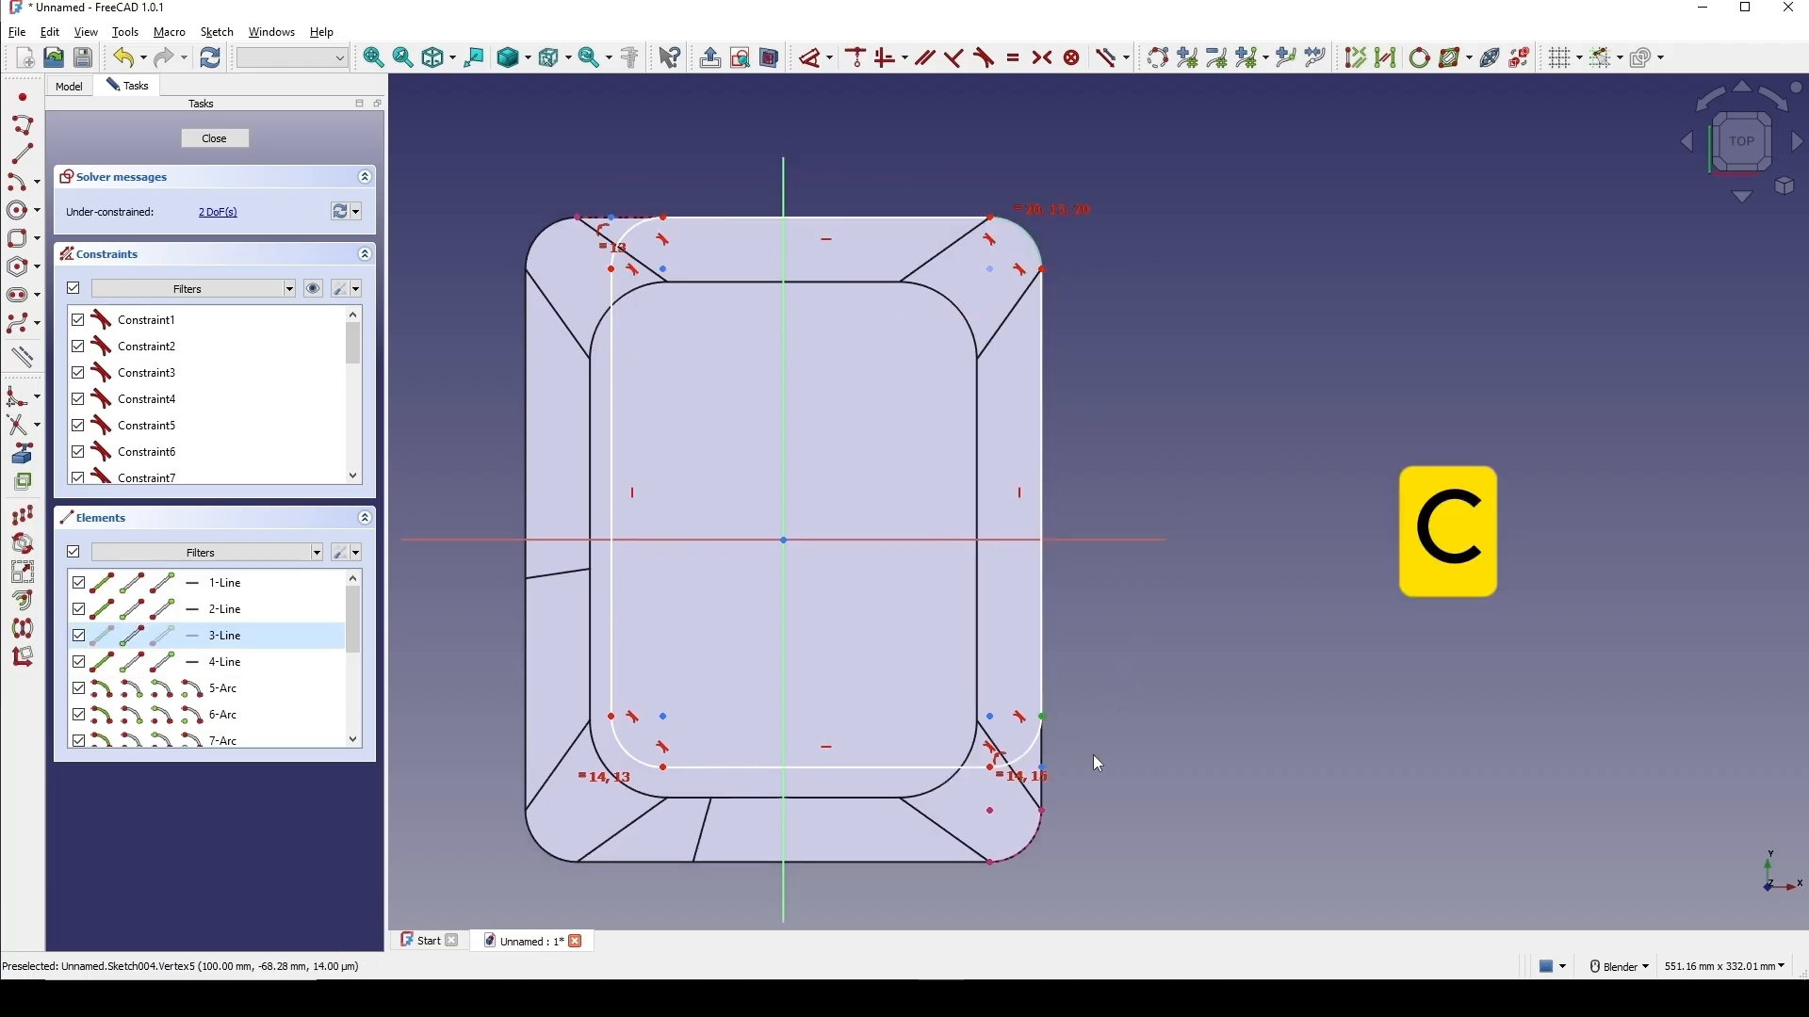
key("c")
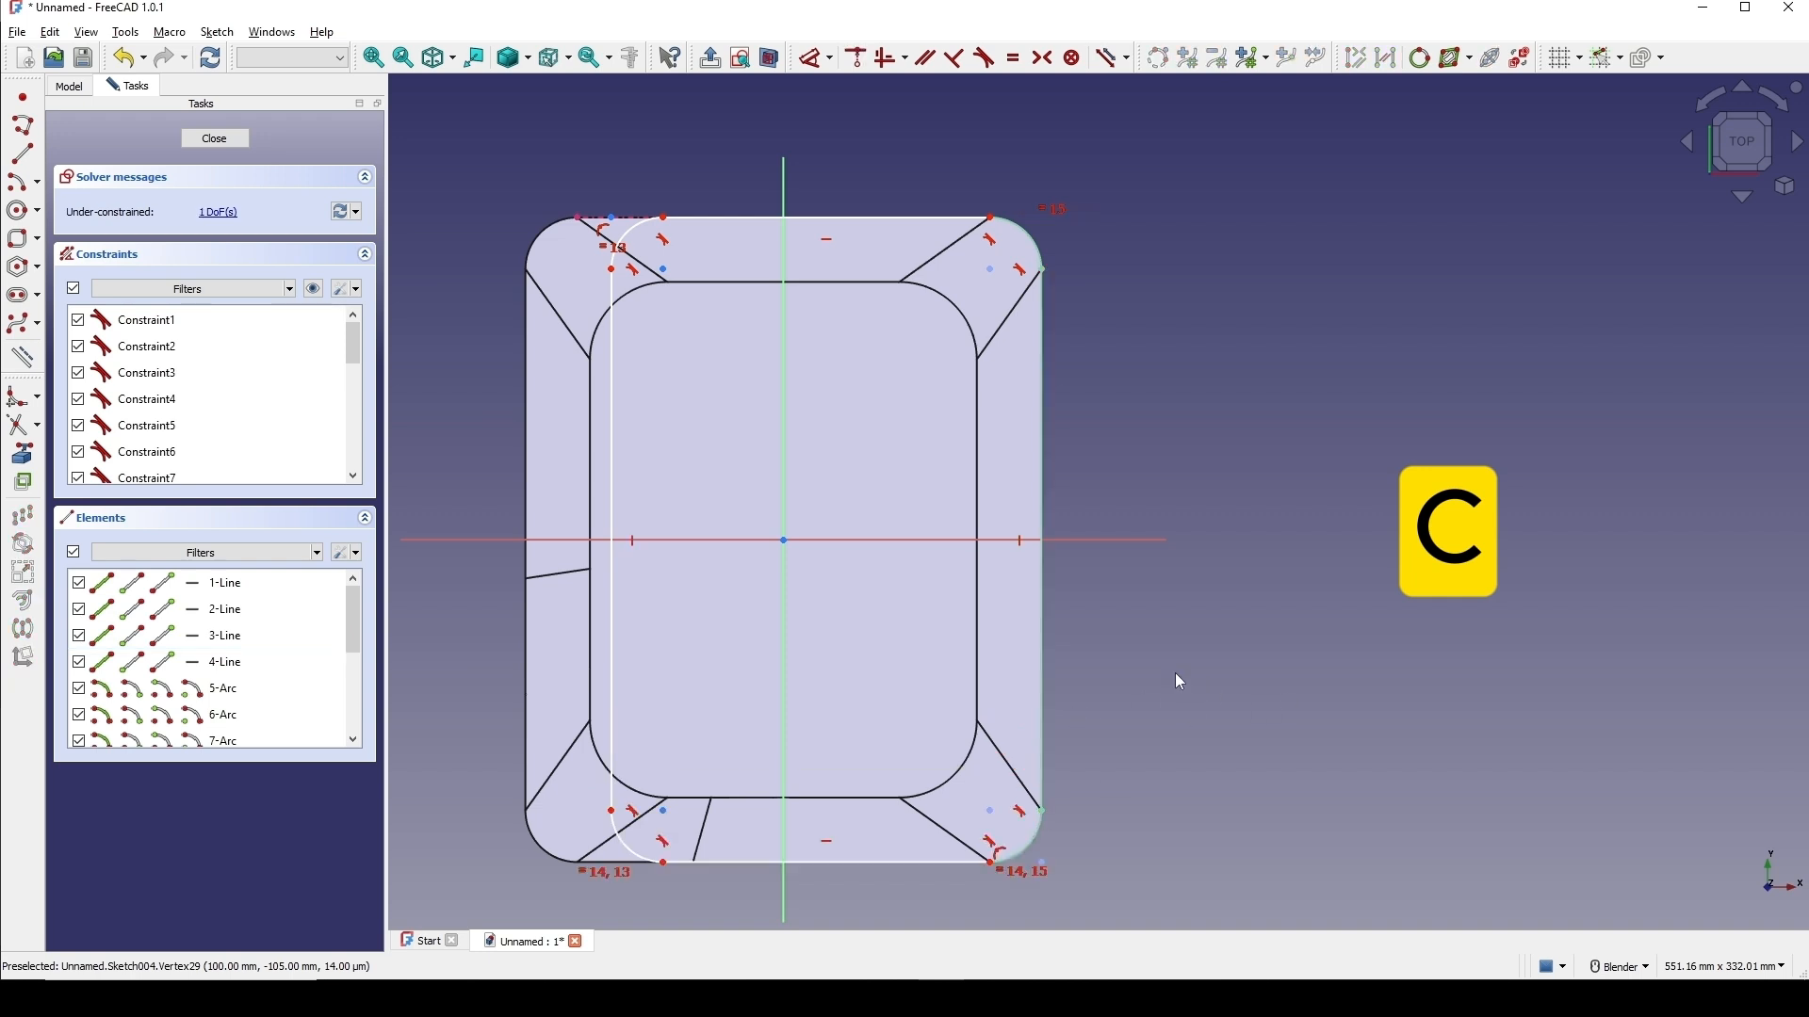
Constrain the rounded rectangle's left side vertically in line with the left end of the referenced upper edge and close the sketch.
middle_click_drag(1110, 645, 1179, 573, "shift")
middle_click_drag(731, 170, 840, 437, "shift")
scroll(839, 437, "up", 1)
scroll(840, 437, "up", 2)
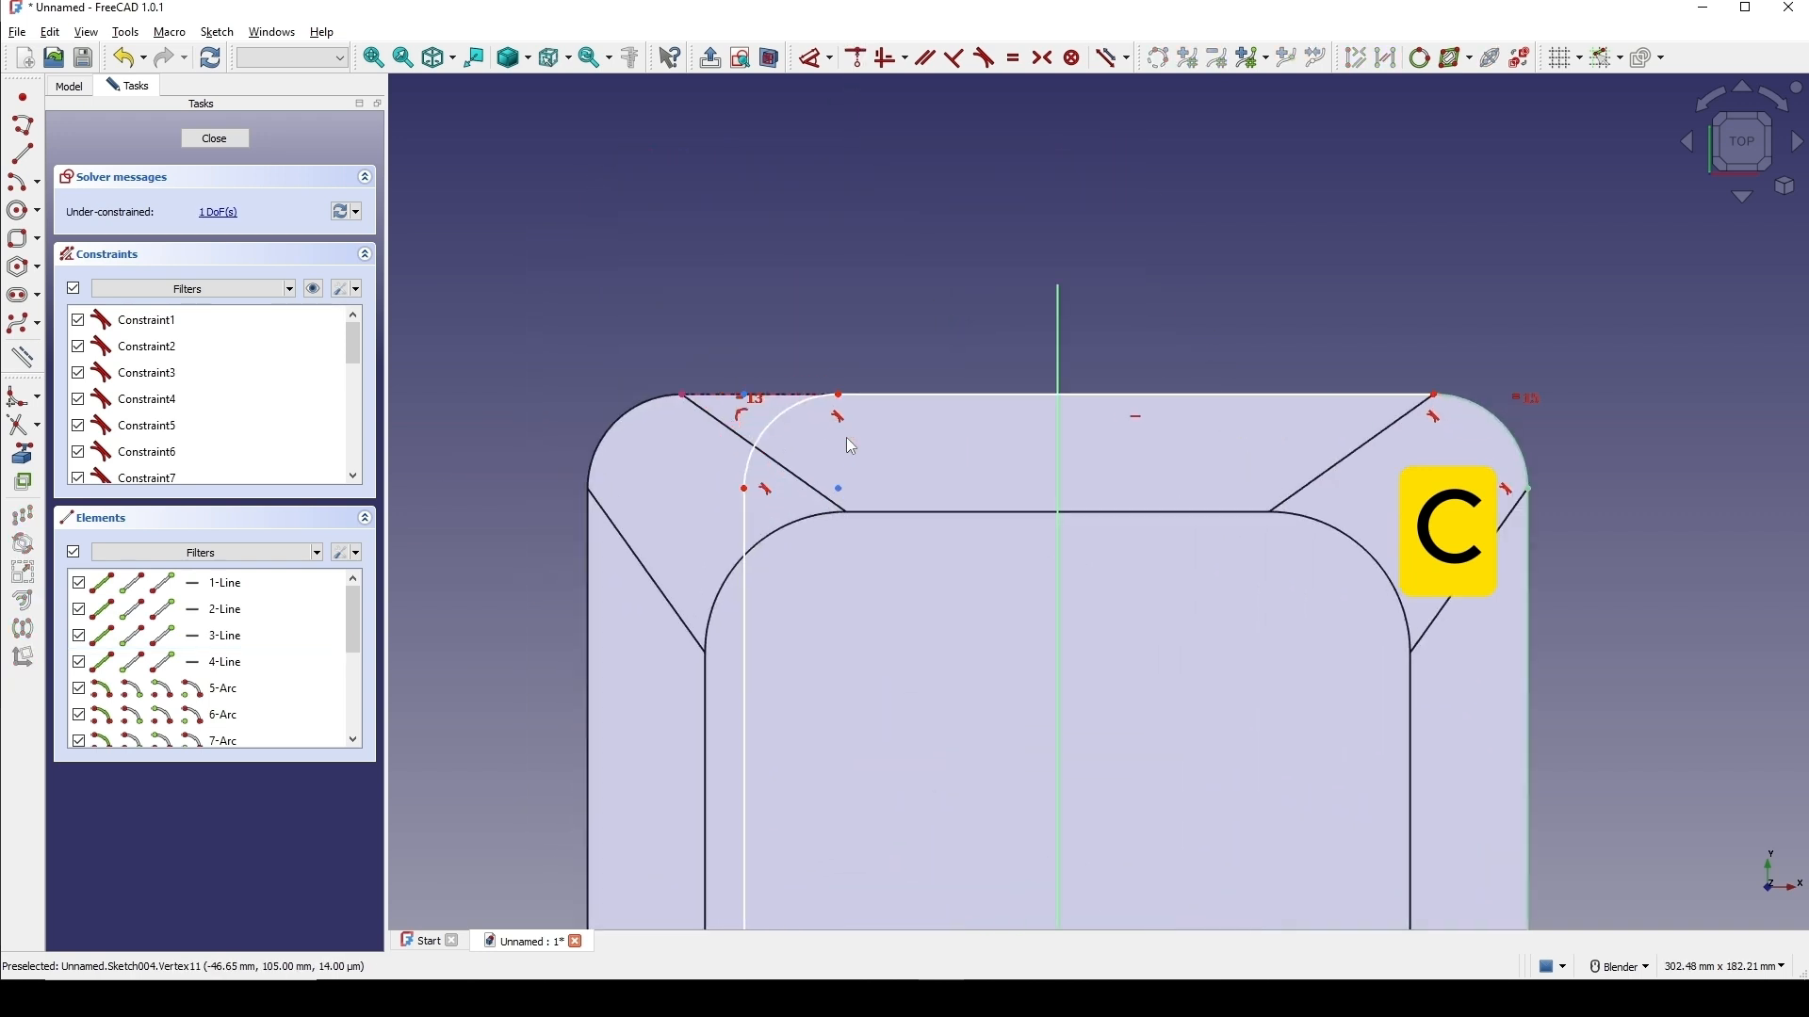
left_click(687, 404)
key("v")
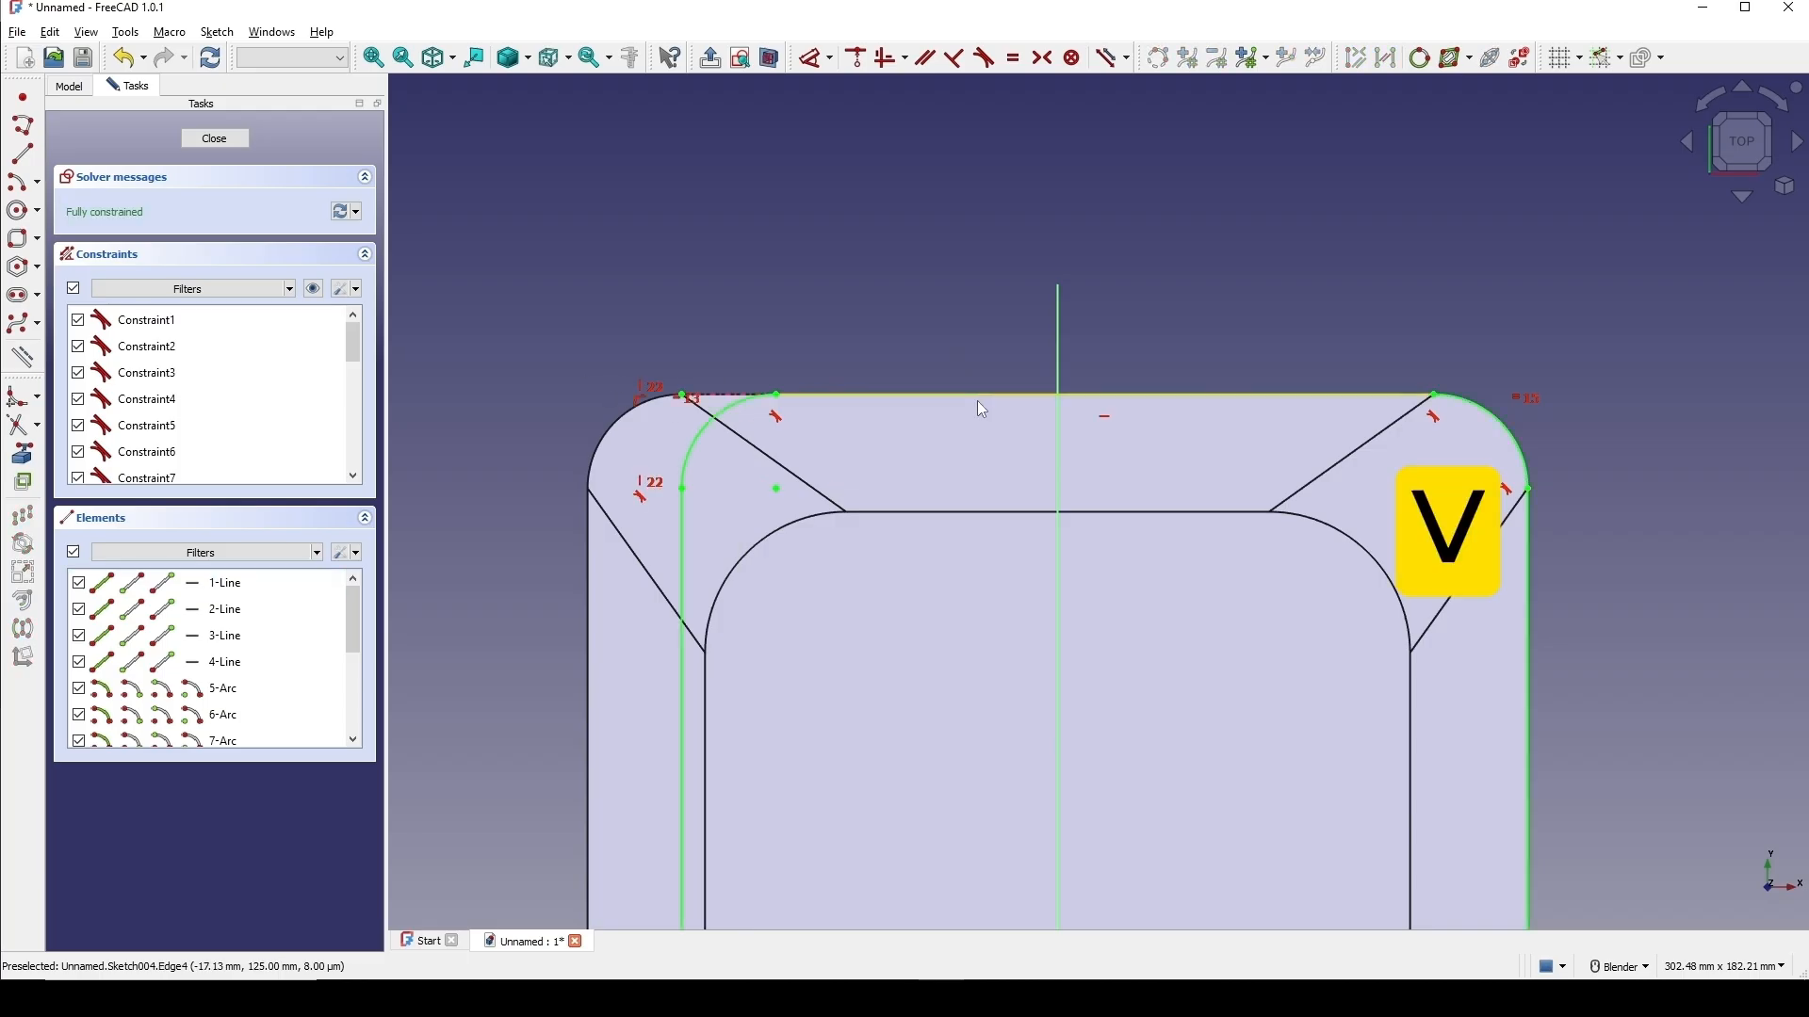
scroll(980, 401, "down", 5)
middle_click_drag(1337, 444, 1176, 384, "shift")
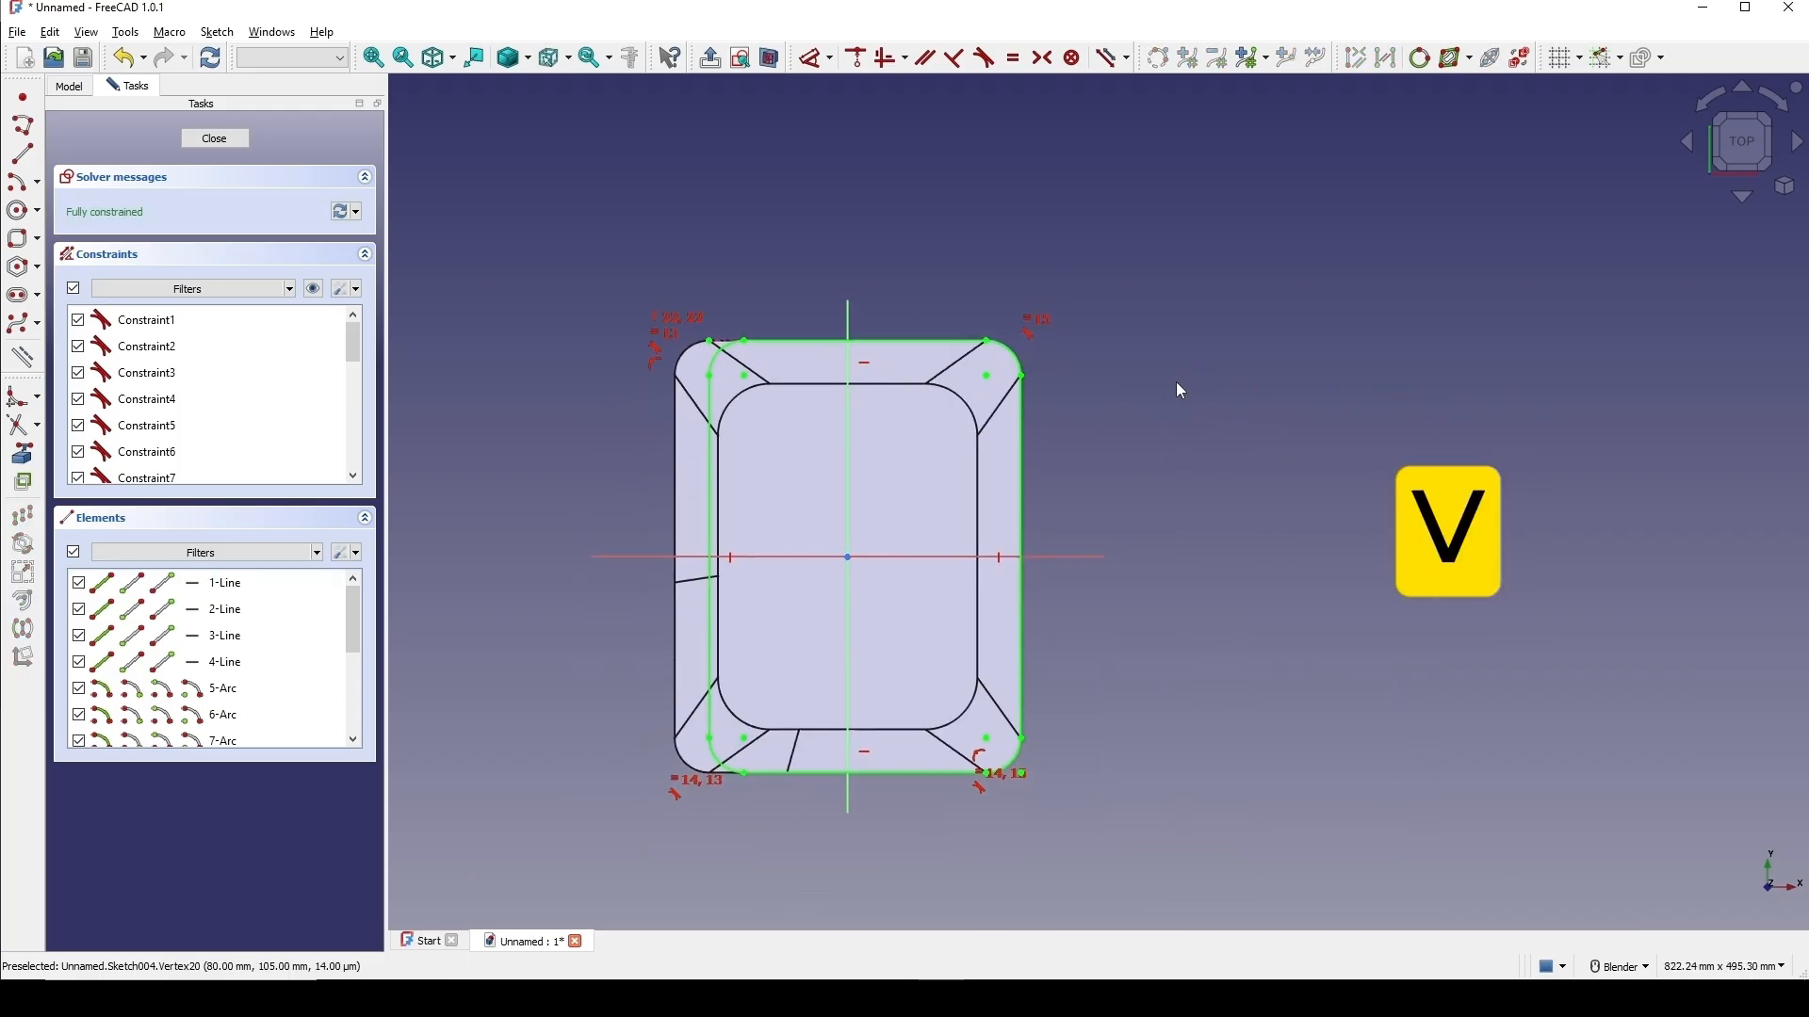
left_click(234, 142)
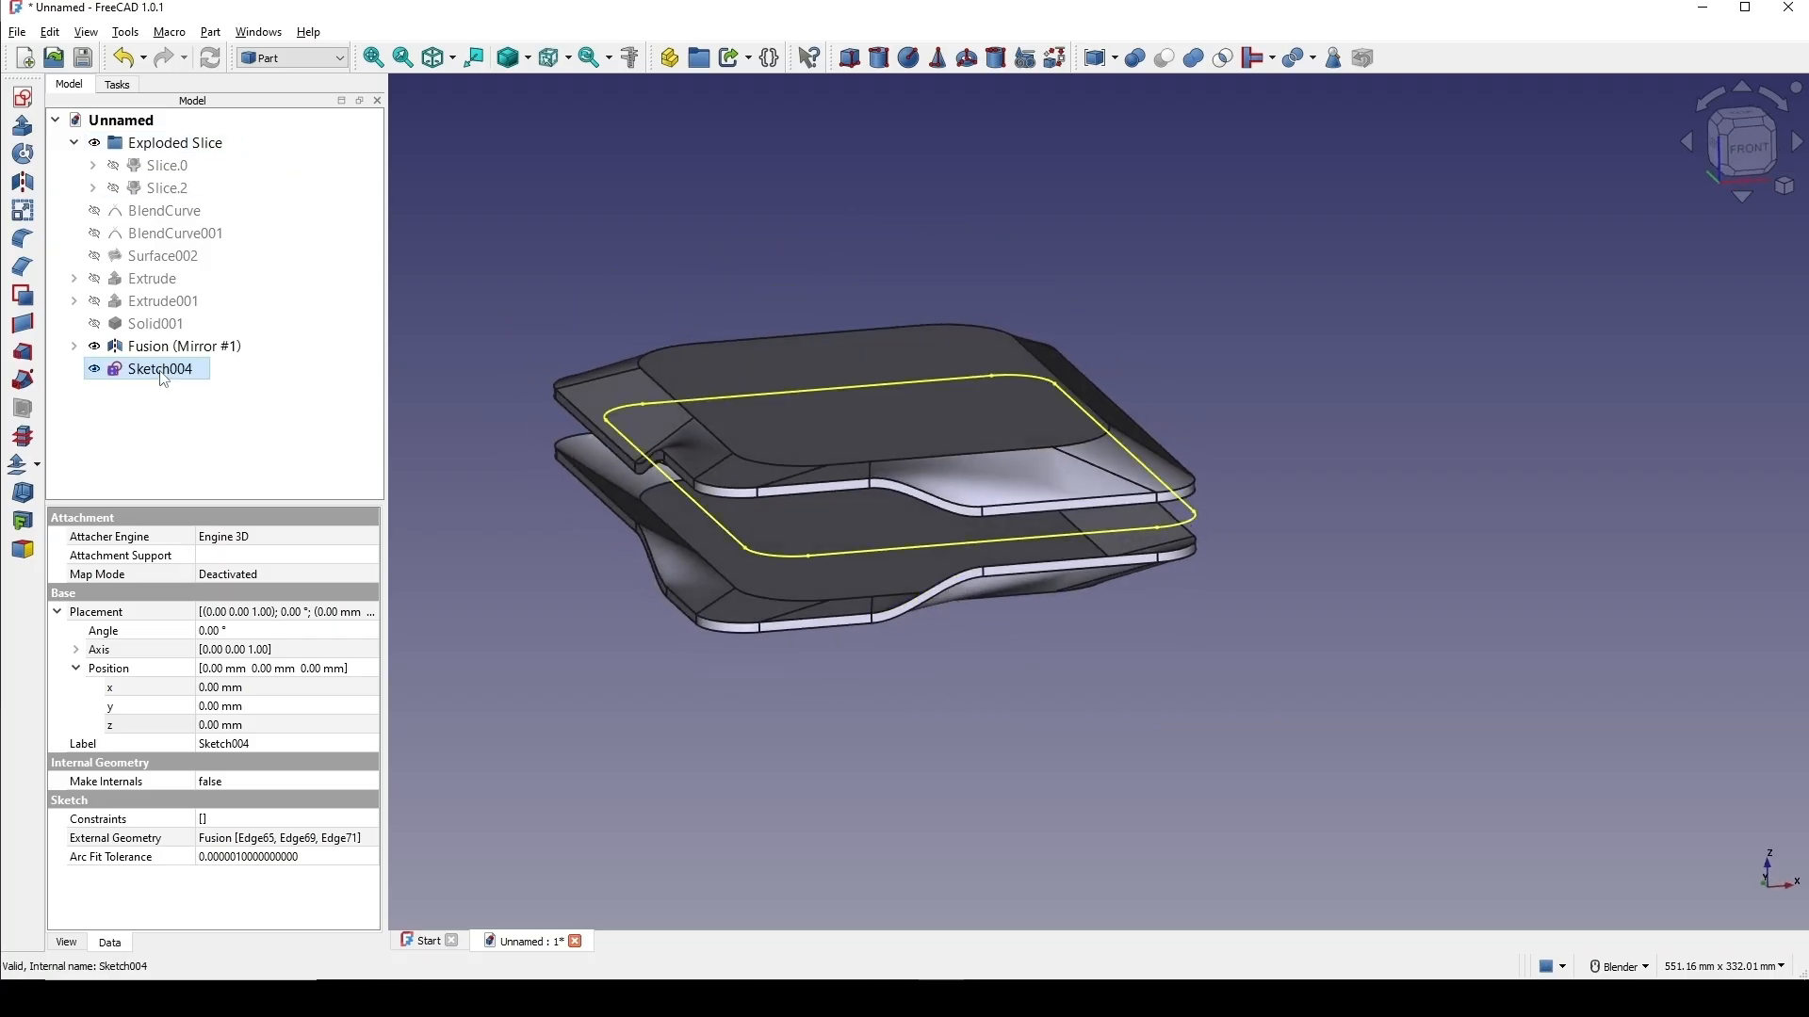
Extrude the rounded rectangle sketch along its normal as a solid, symmetrically, with a length of 200 mm.
left_click(23, 125)
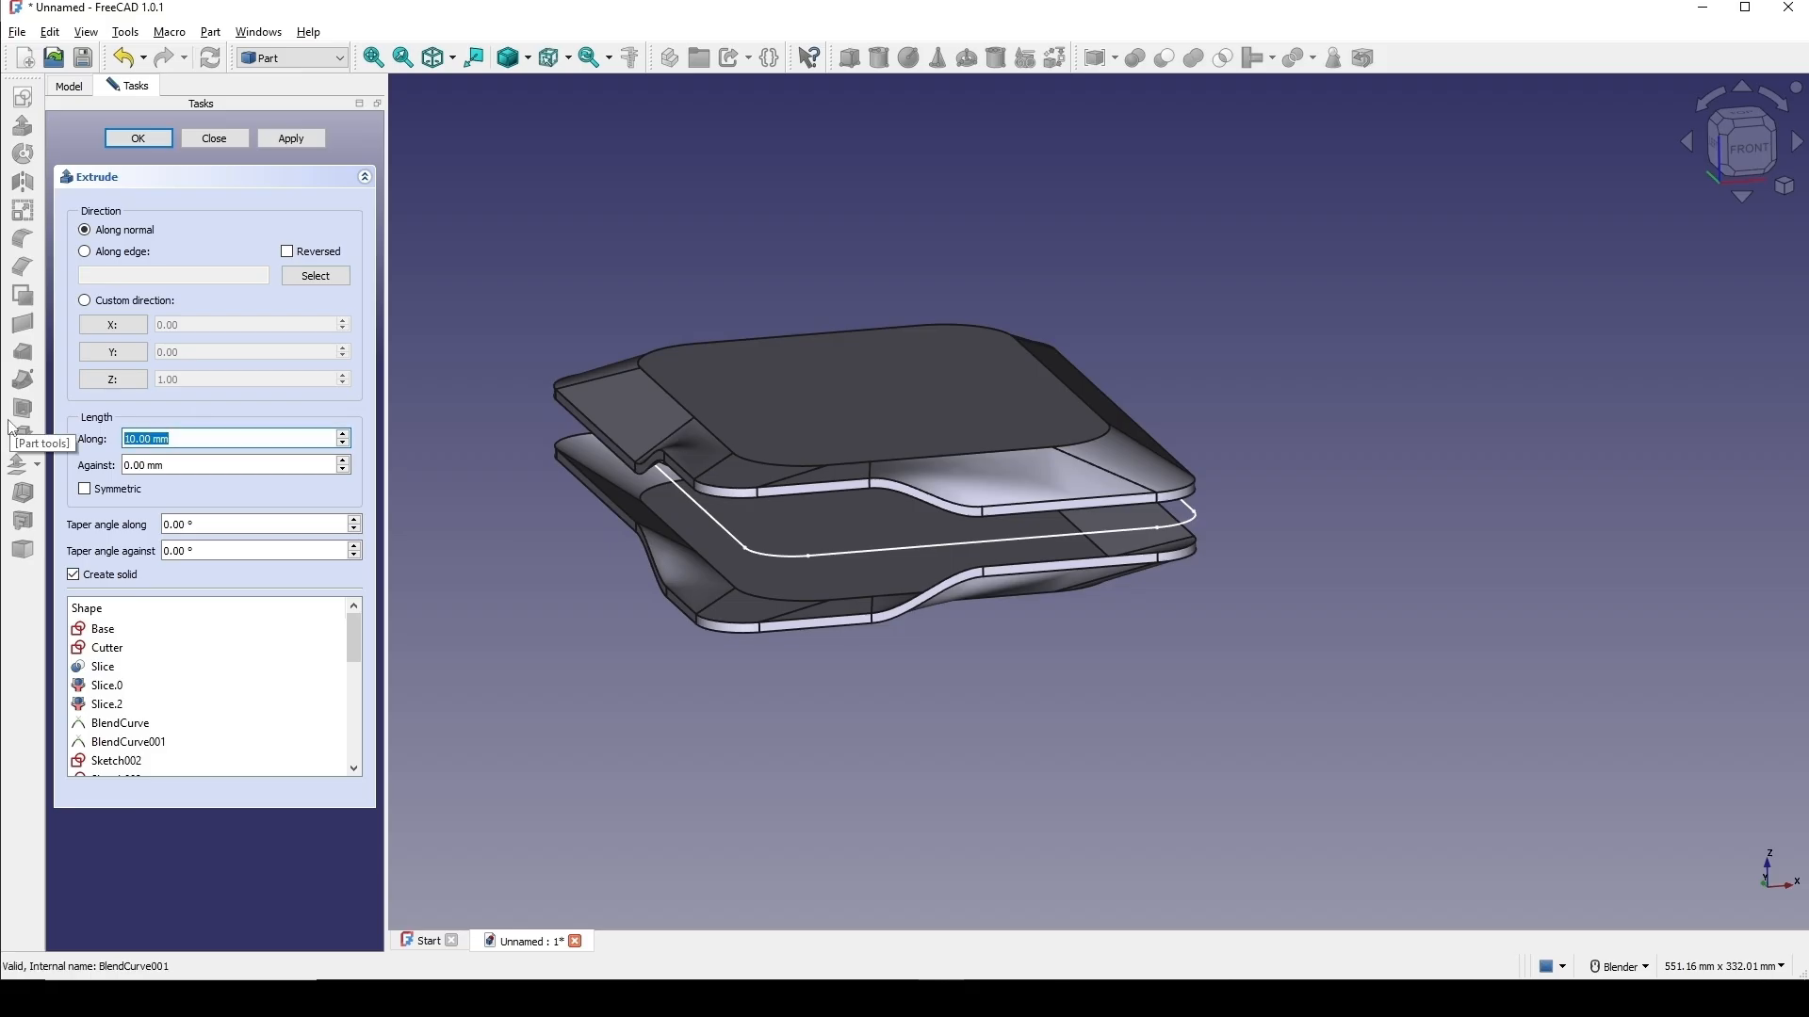
left_click(123, 491)
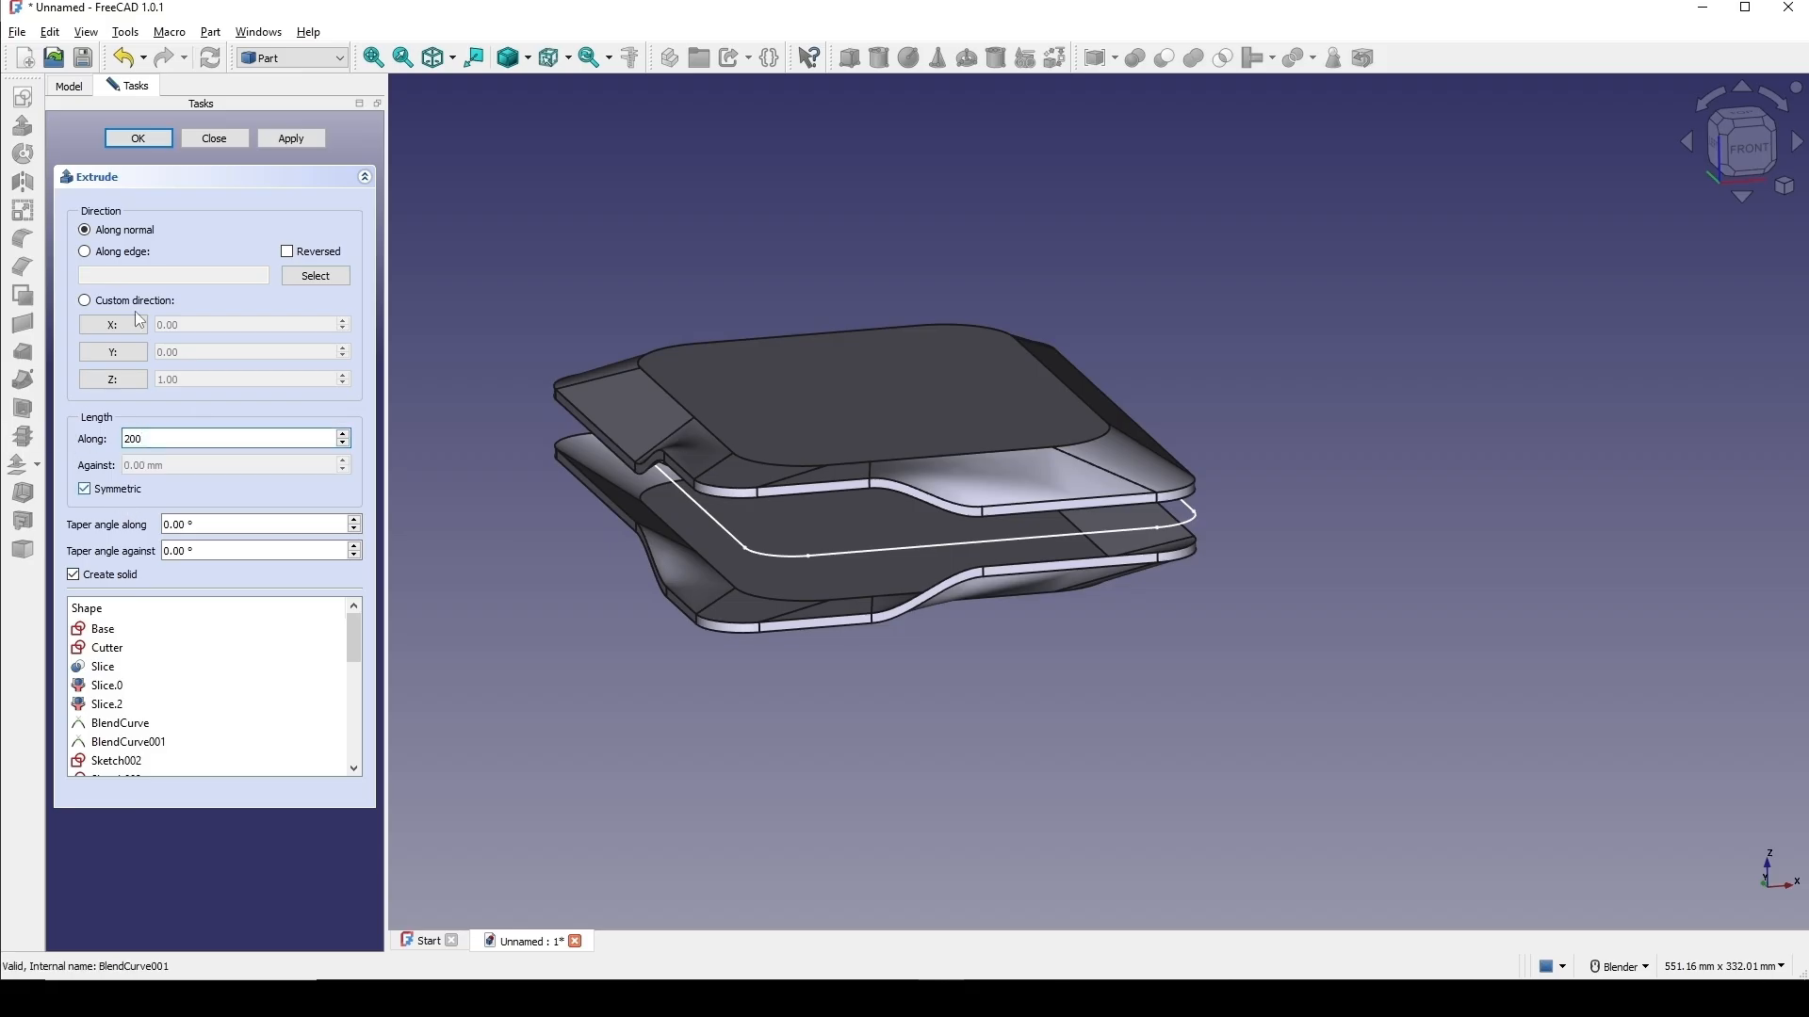
left_click(139, 138)
middle_click_drag(1070, 567, 1195, 607)
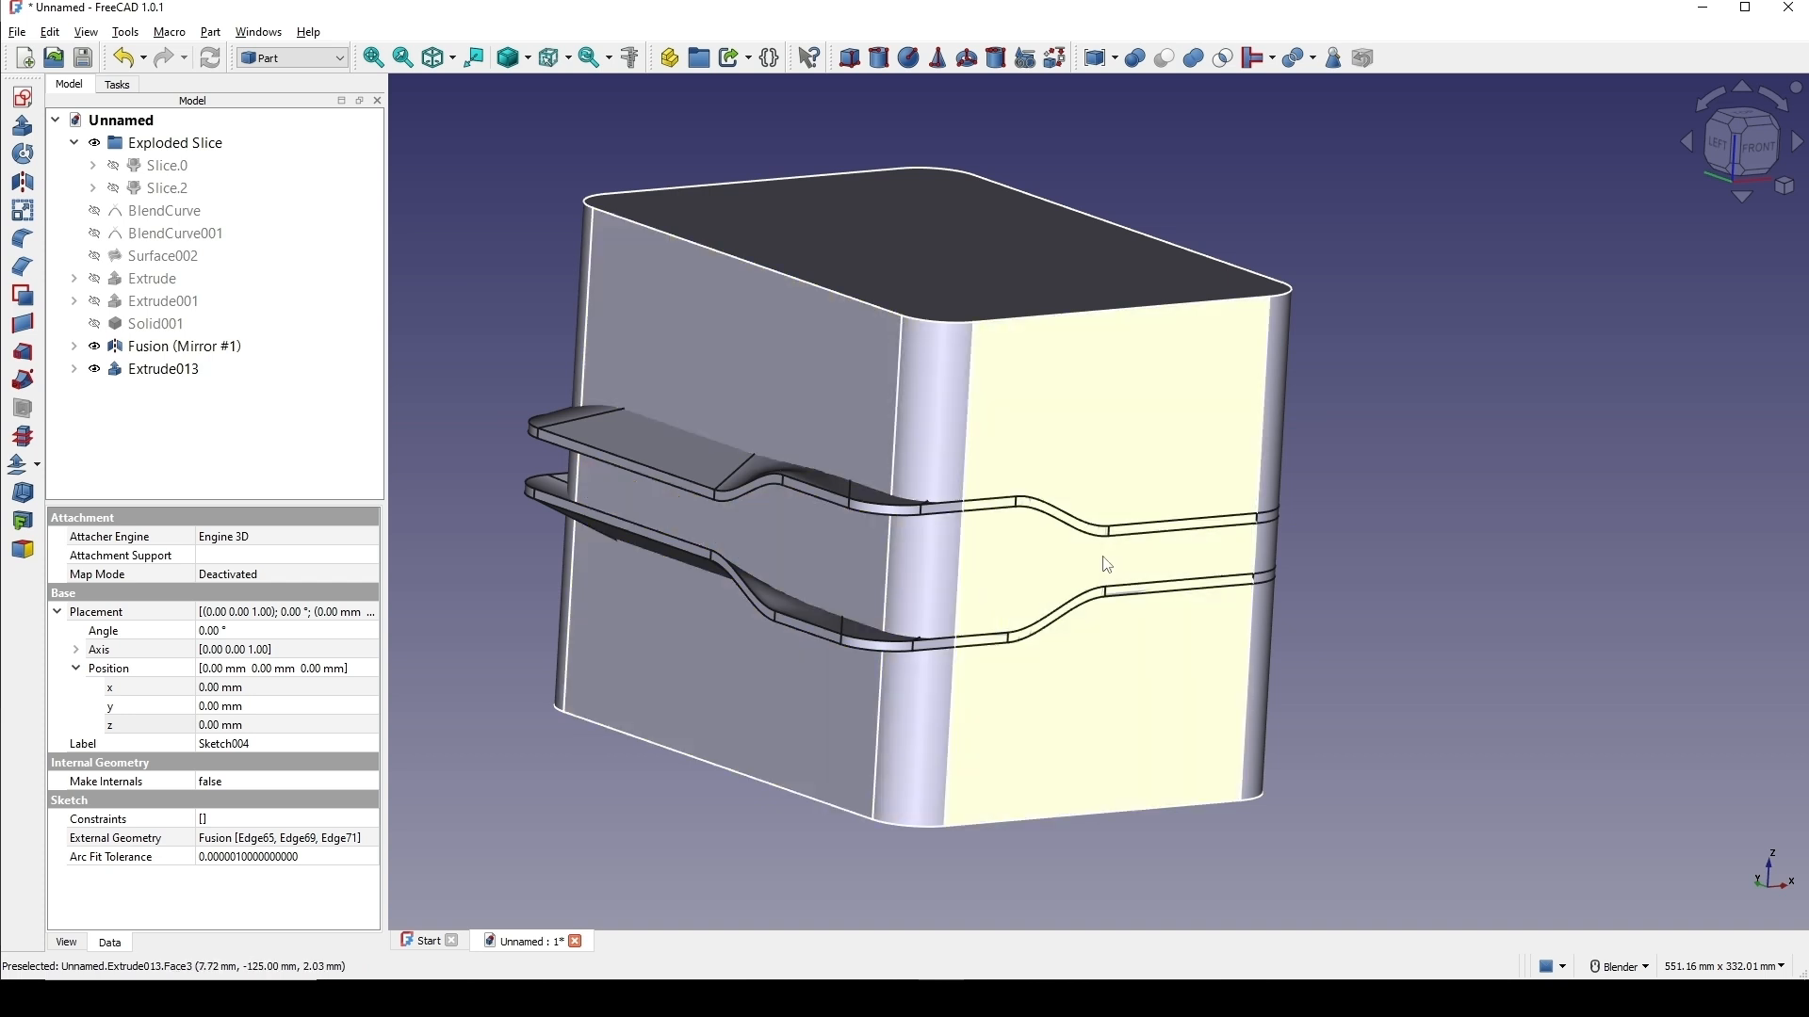
middle_click_drag(1209, 548, 1237, 539)
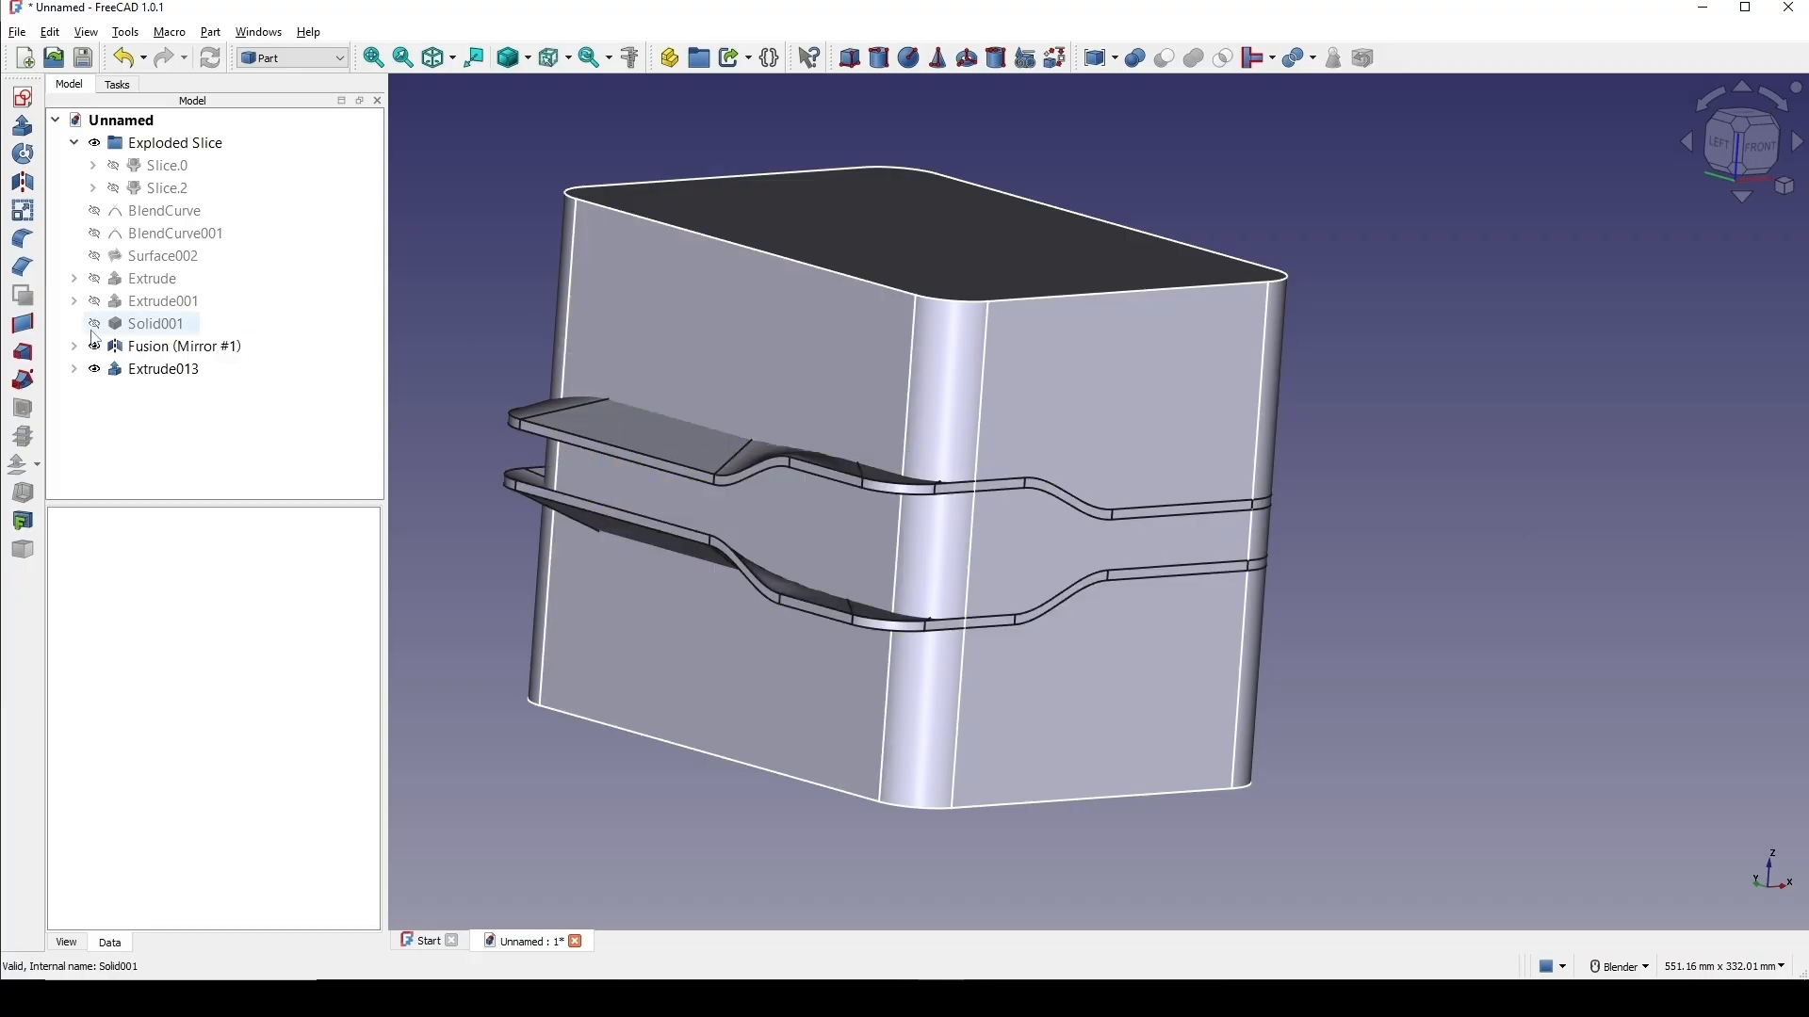
Show the BaseSurf surface inside Extrude001 and set its z position to 10 mm.
left_click(75, 301)
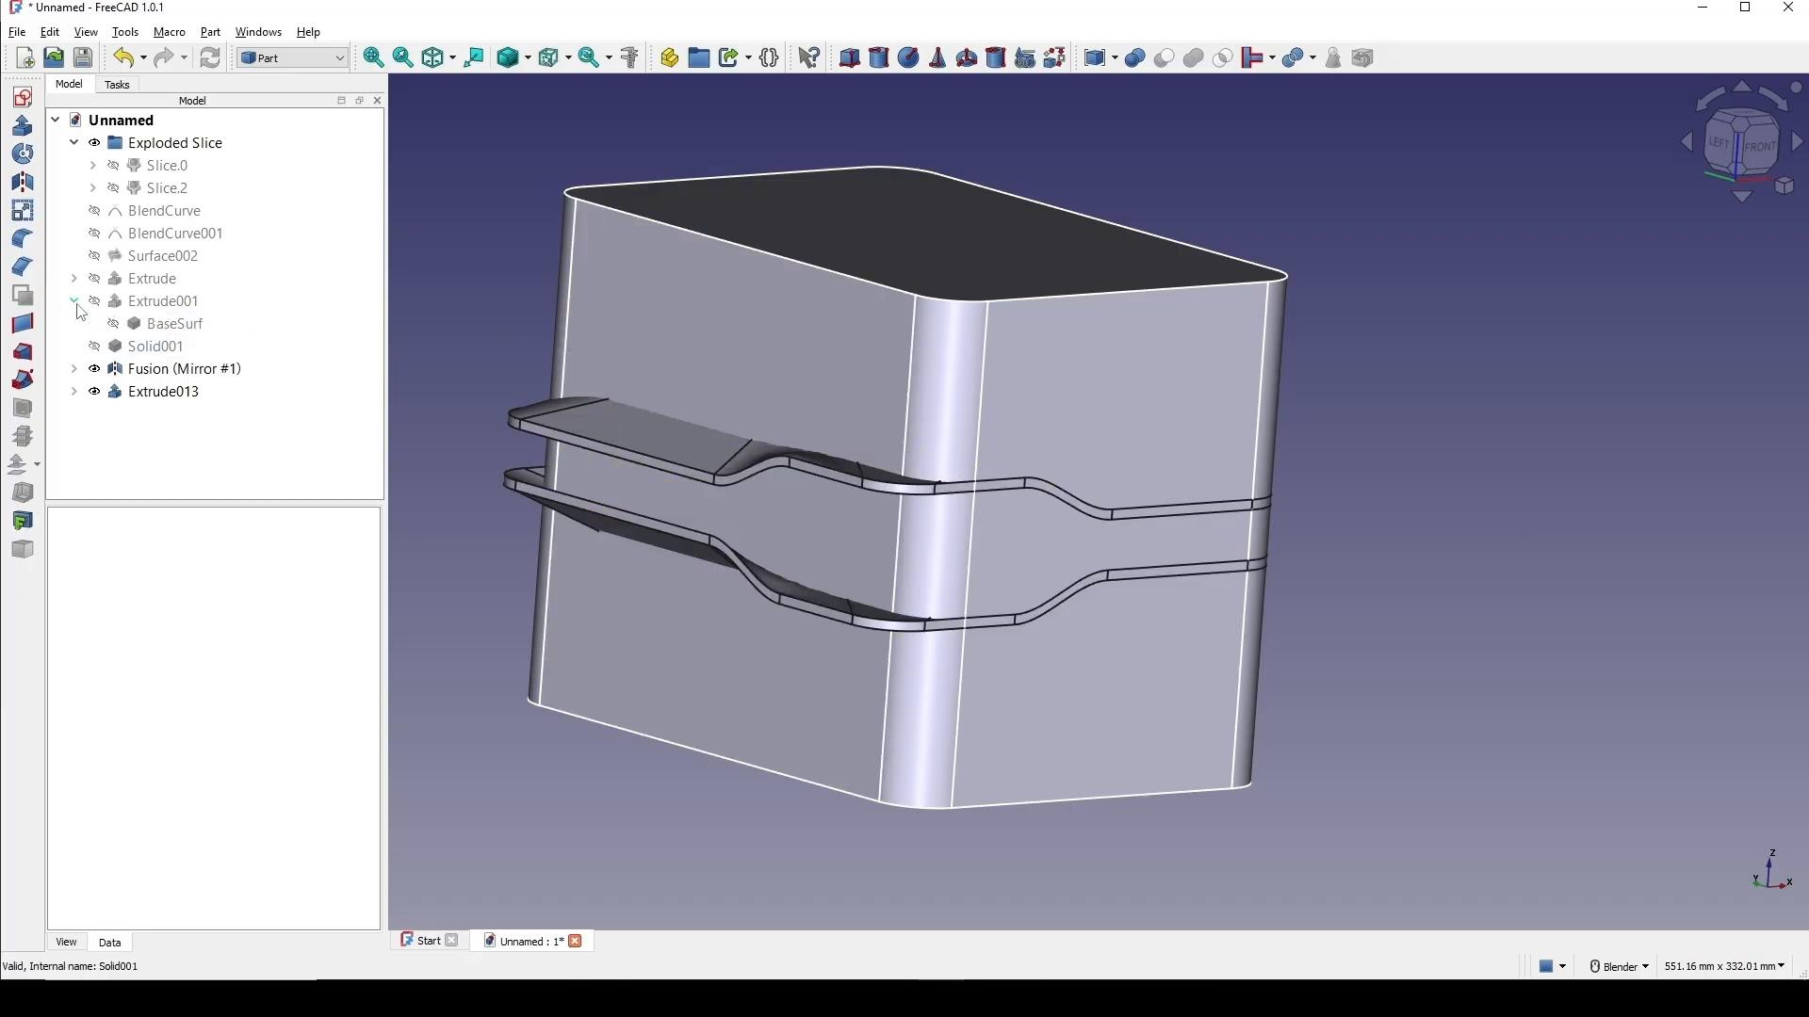
left_click(188, 326)
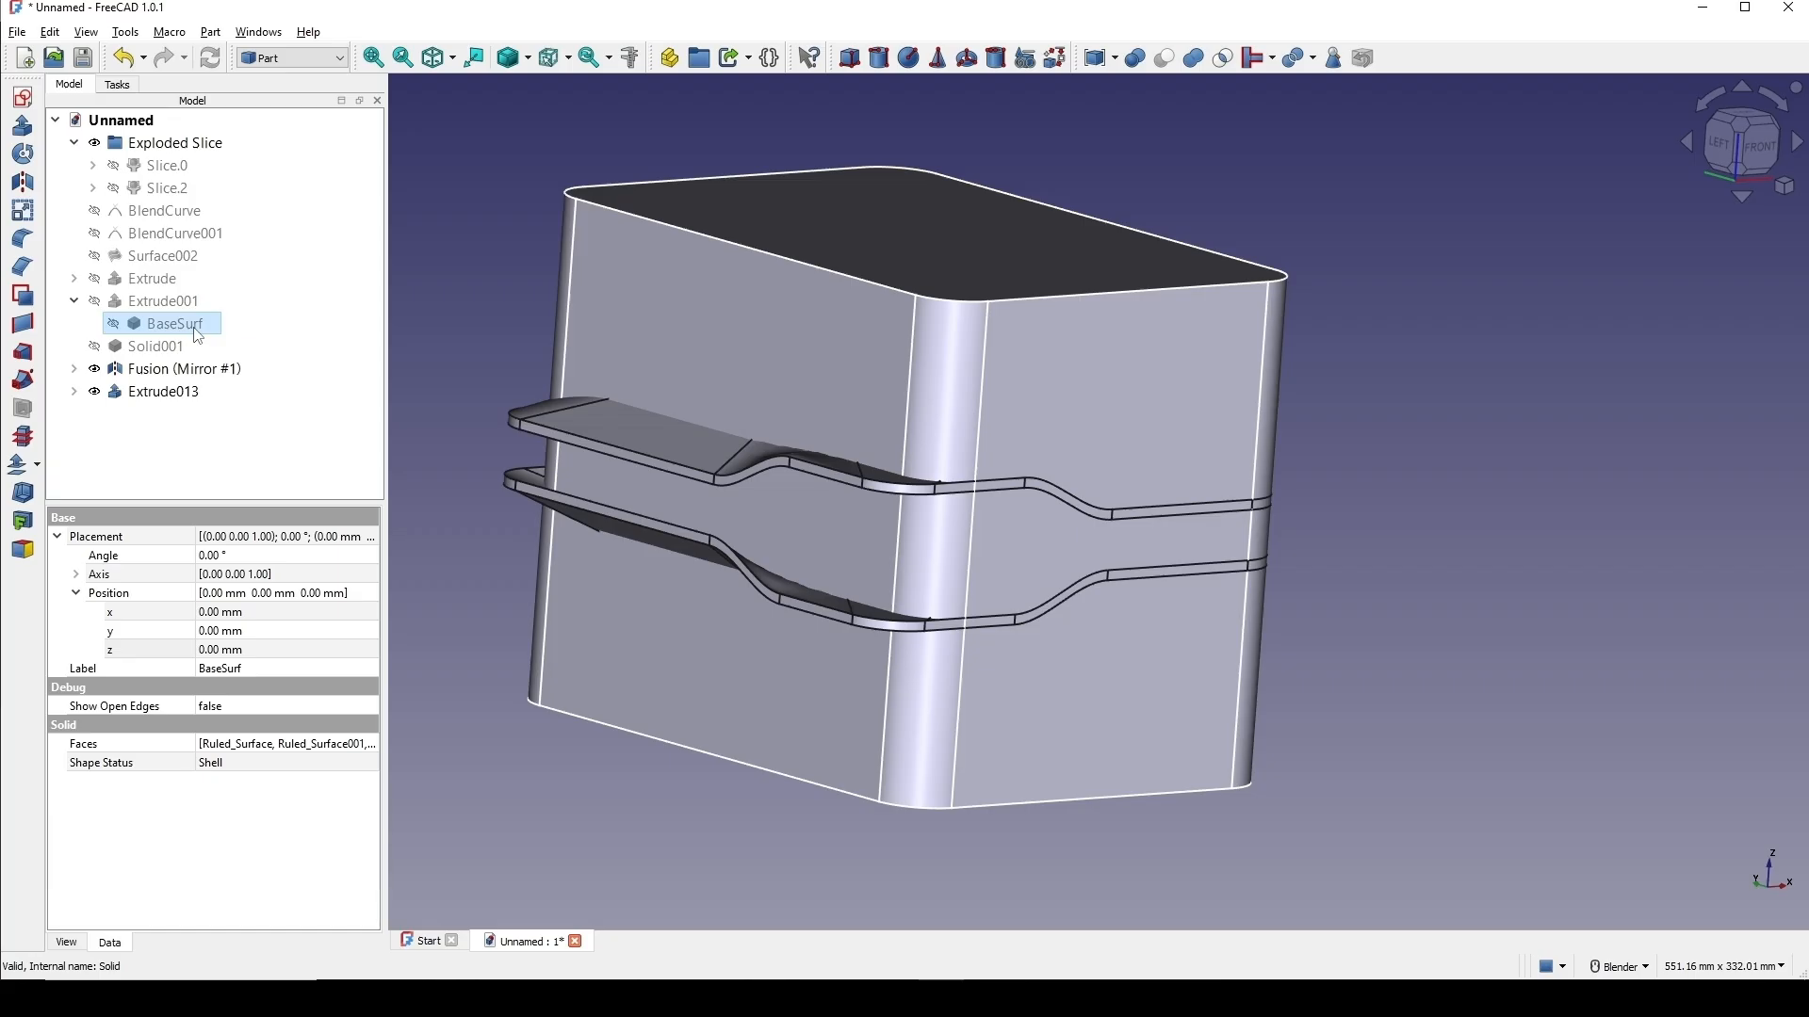
key("space")
middle_click_drag(862, 662, 904, 522)
scroll(886, 546, "up", 2)
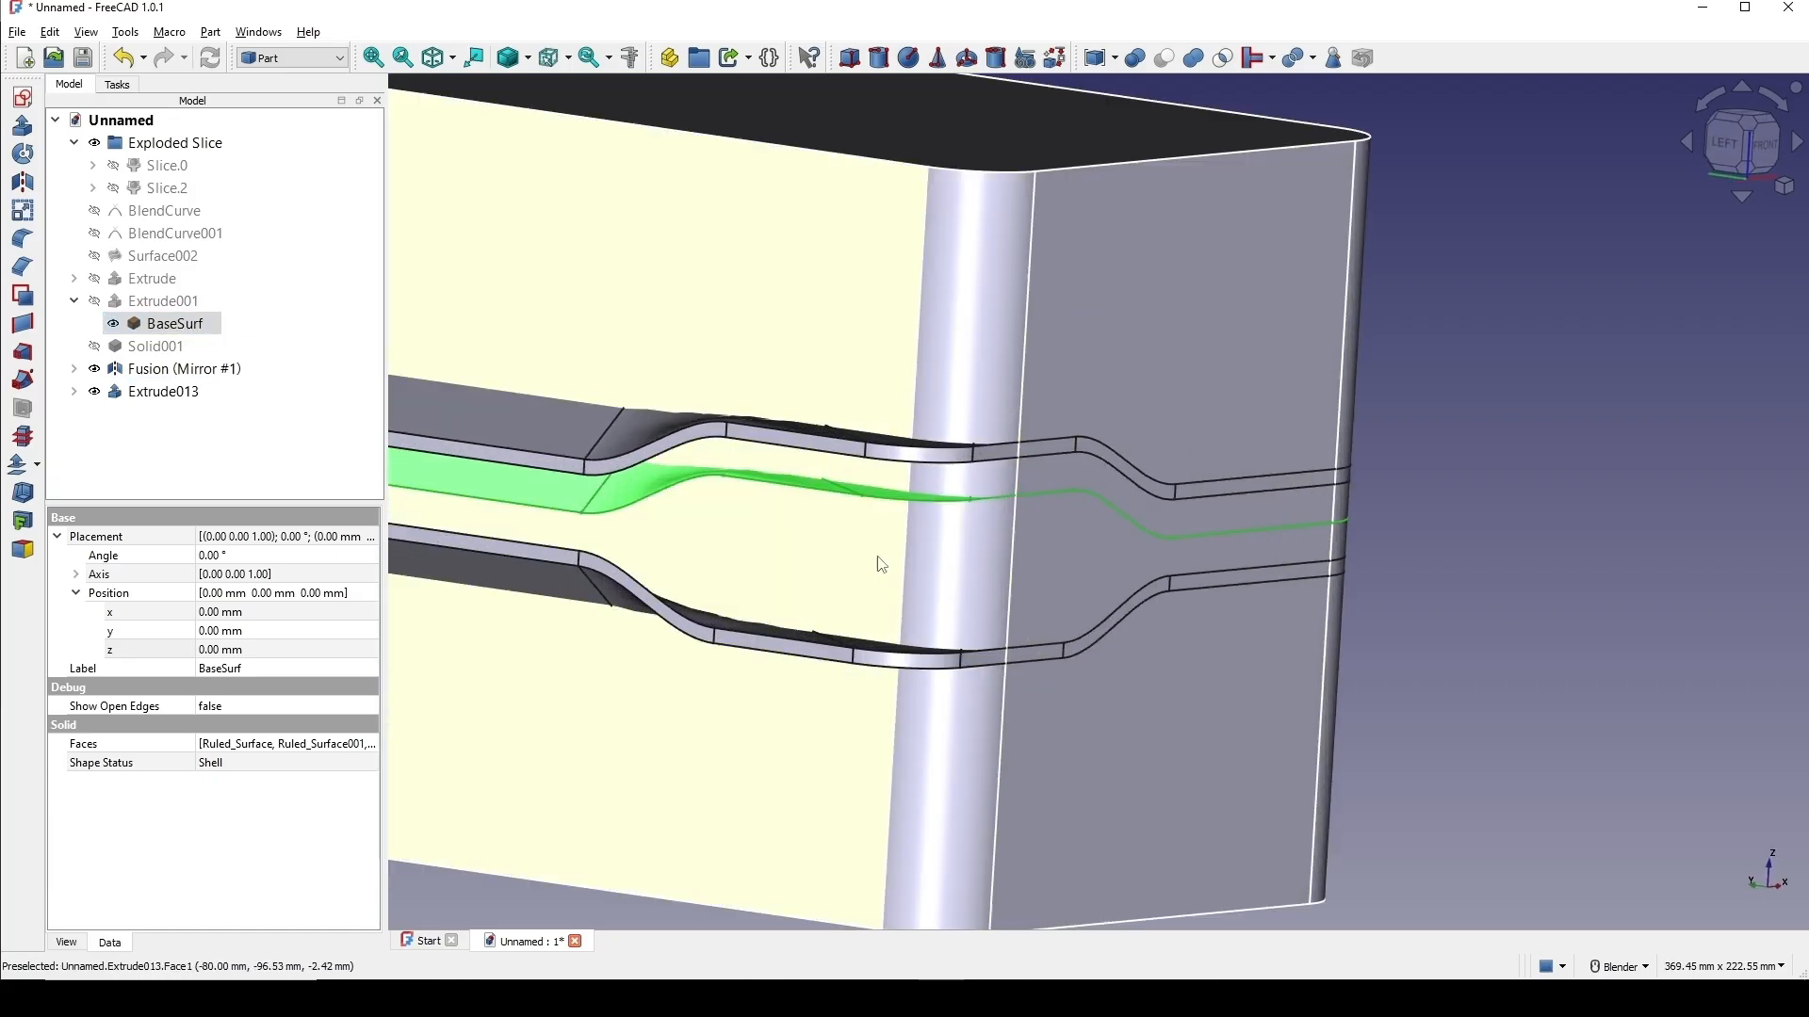
scroll(886, 556, "down", 3)
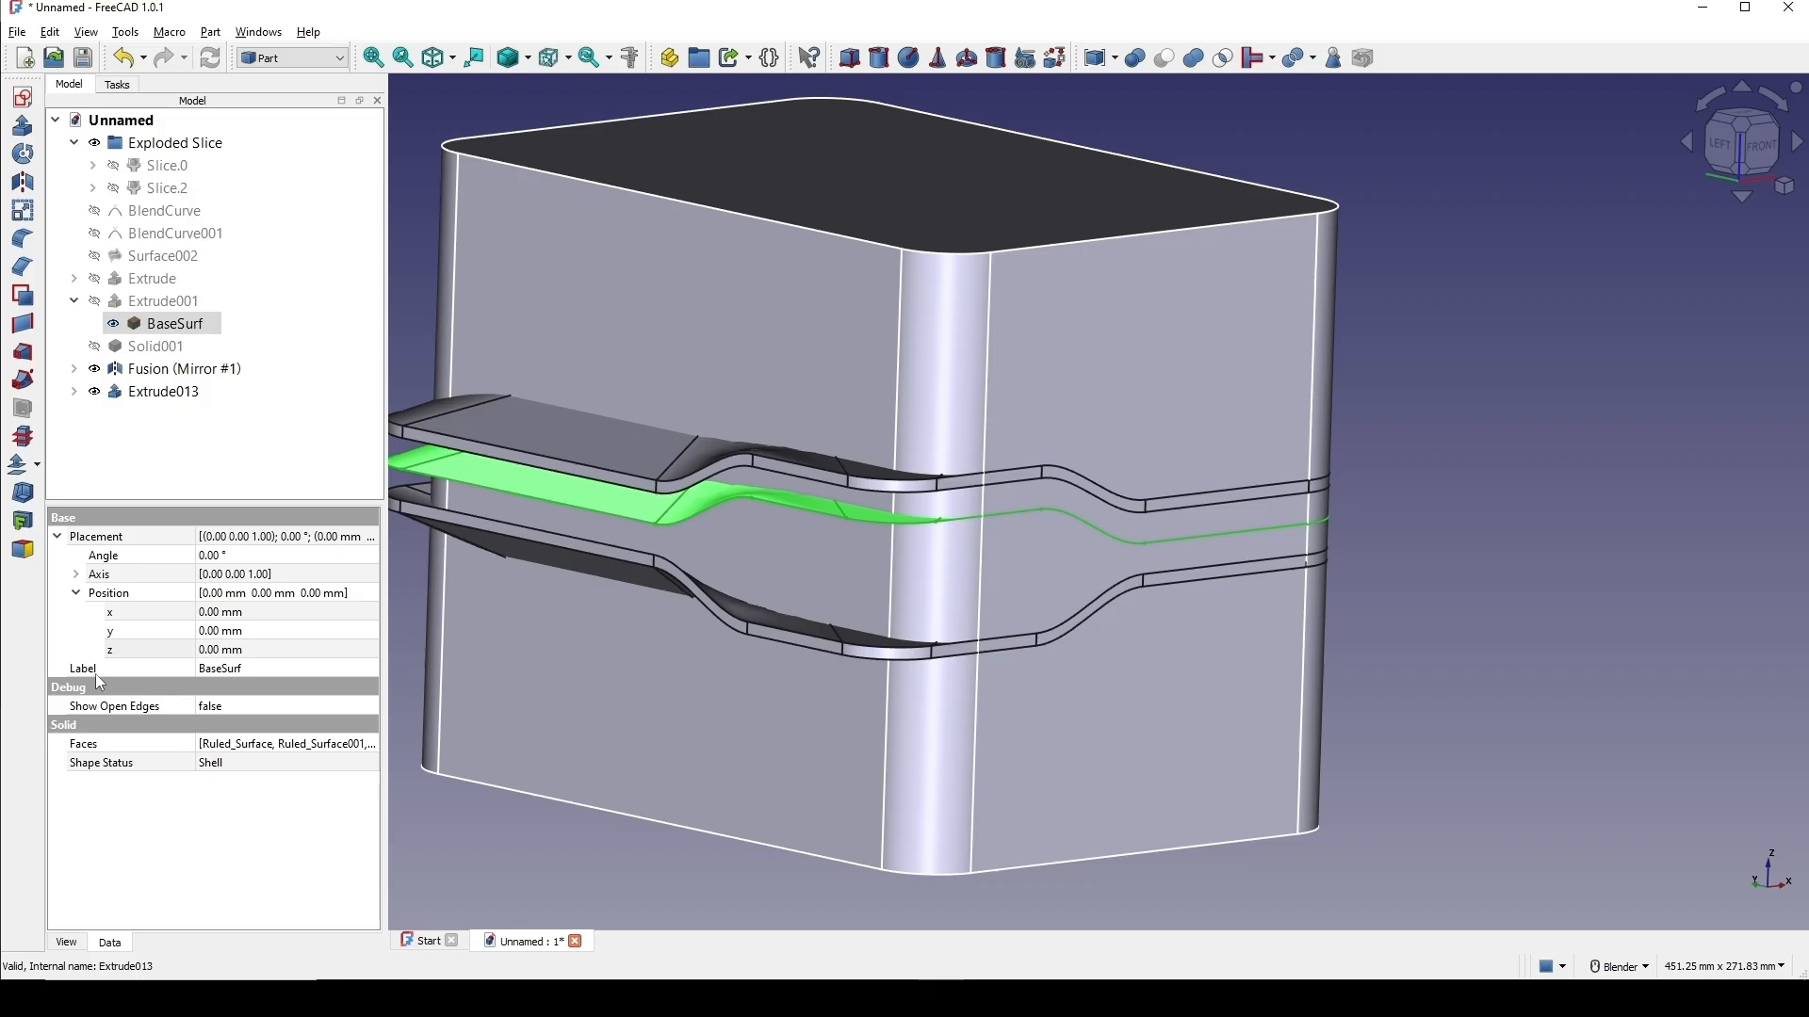
left_click(118, 654)
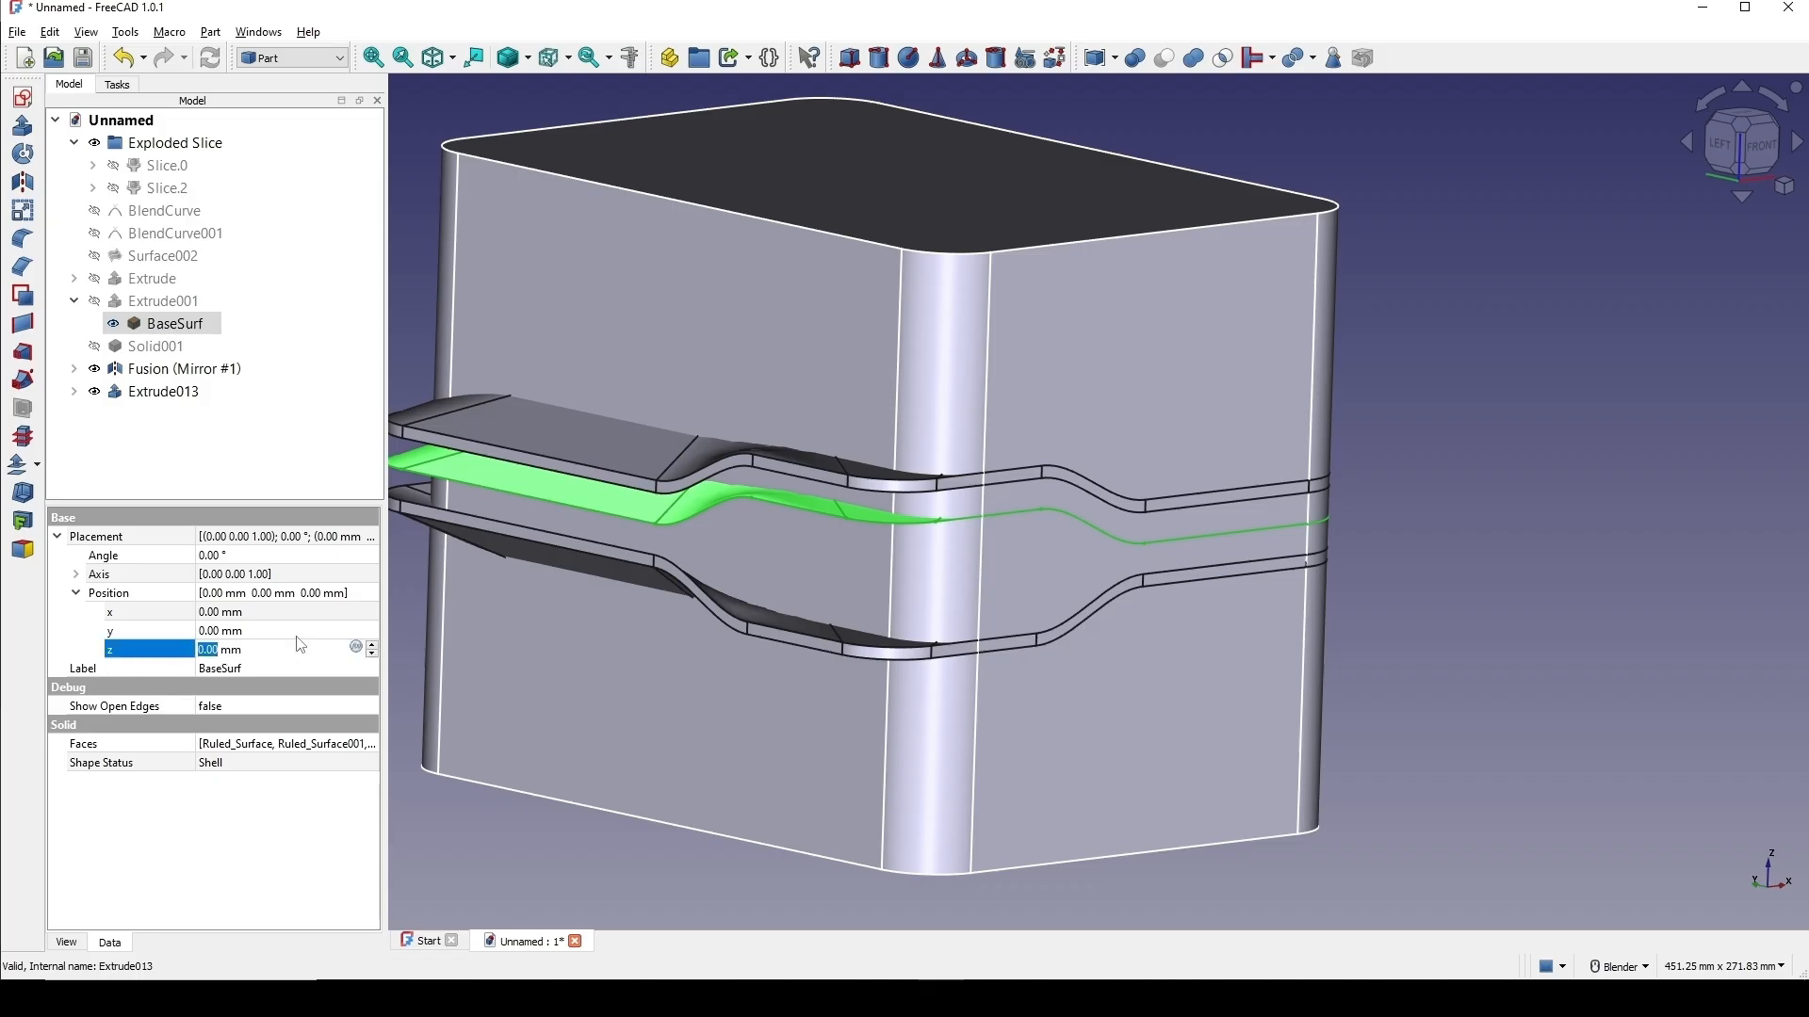
type("10")
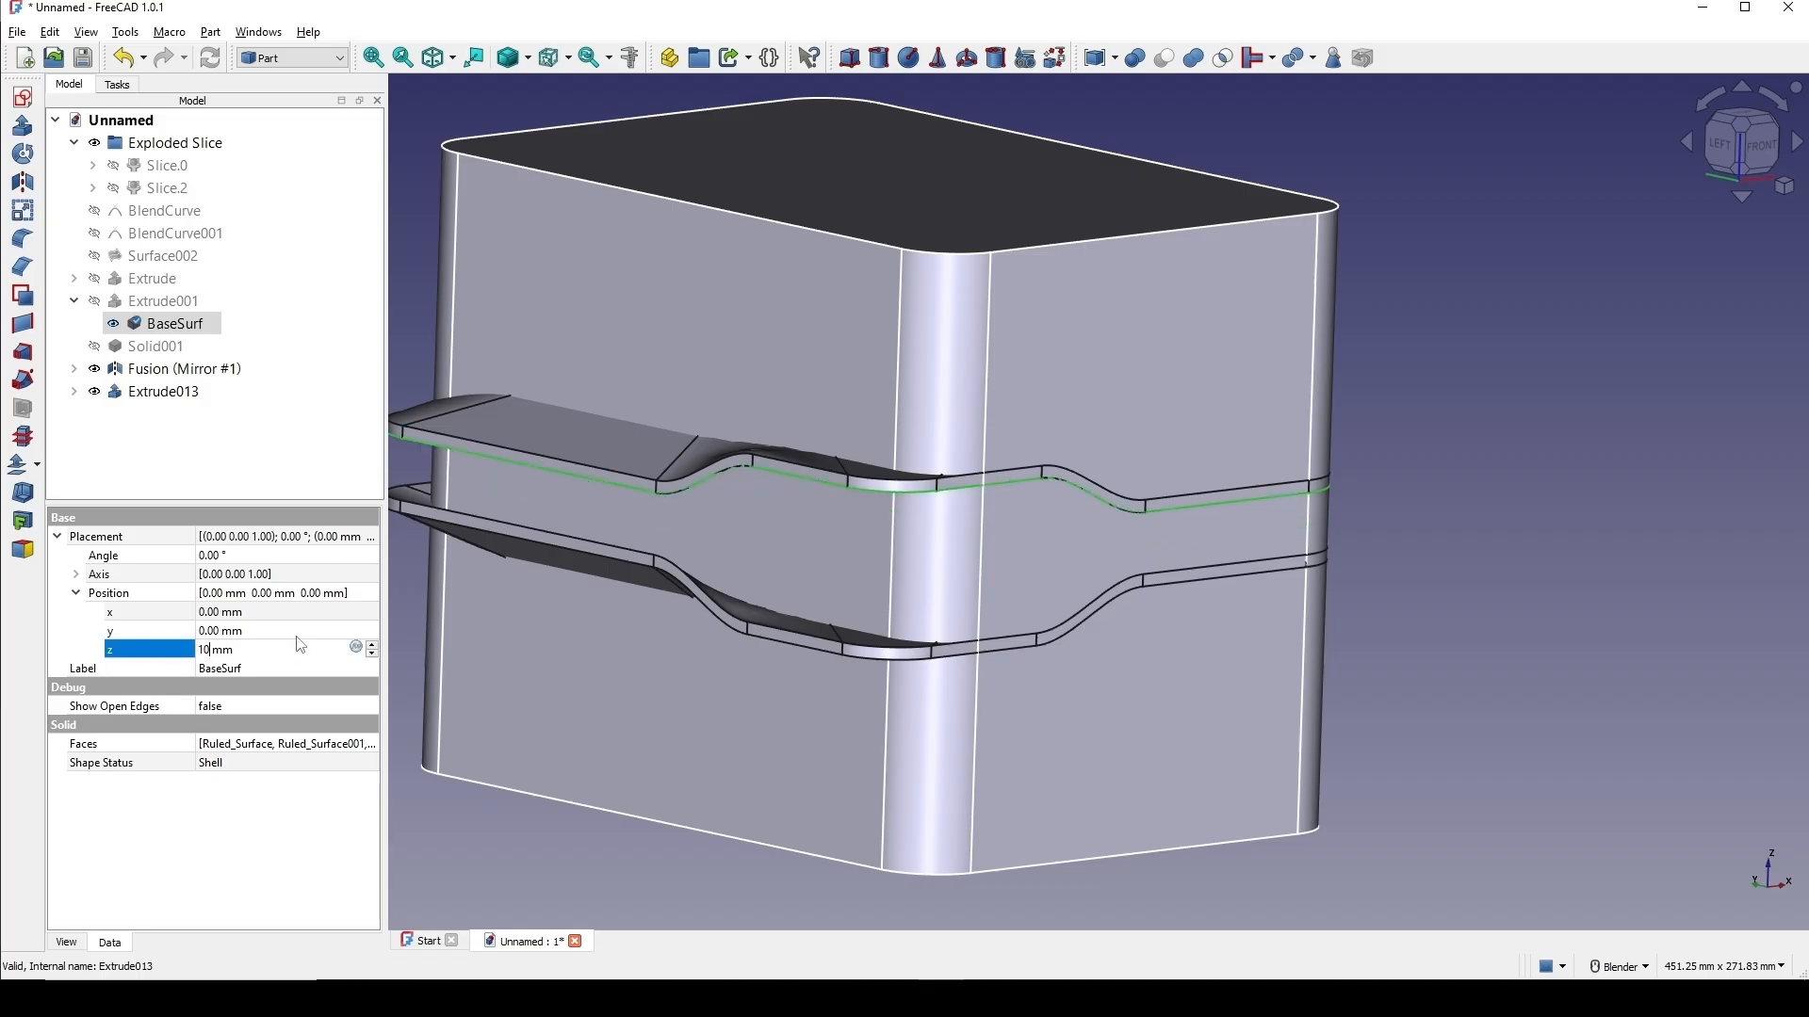
key("Return")
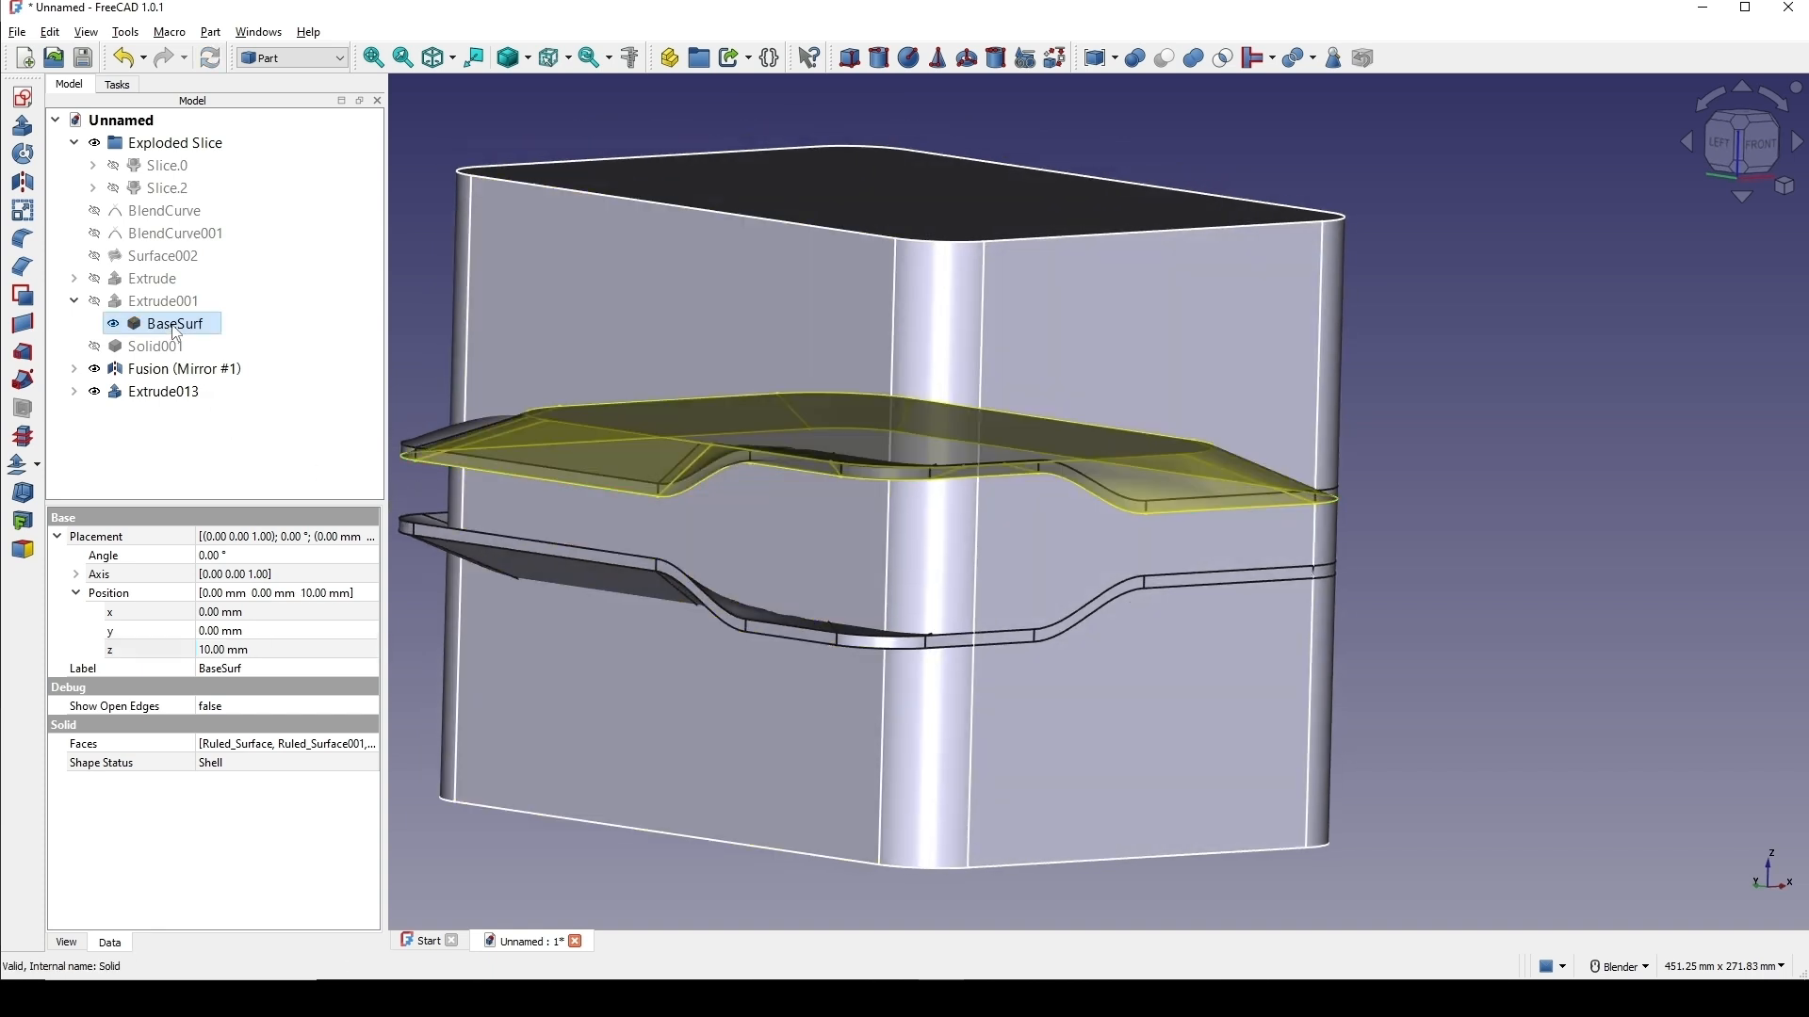
Mirror BaseSurf about the XY plane and combine the mirrored copy with the original surface into a compound.
left_click(25, 189)
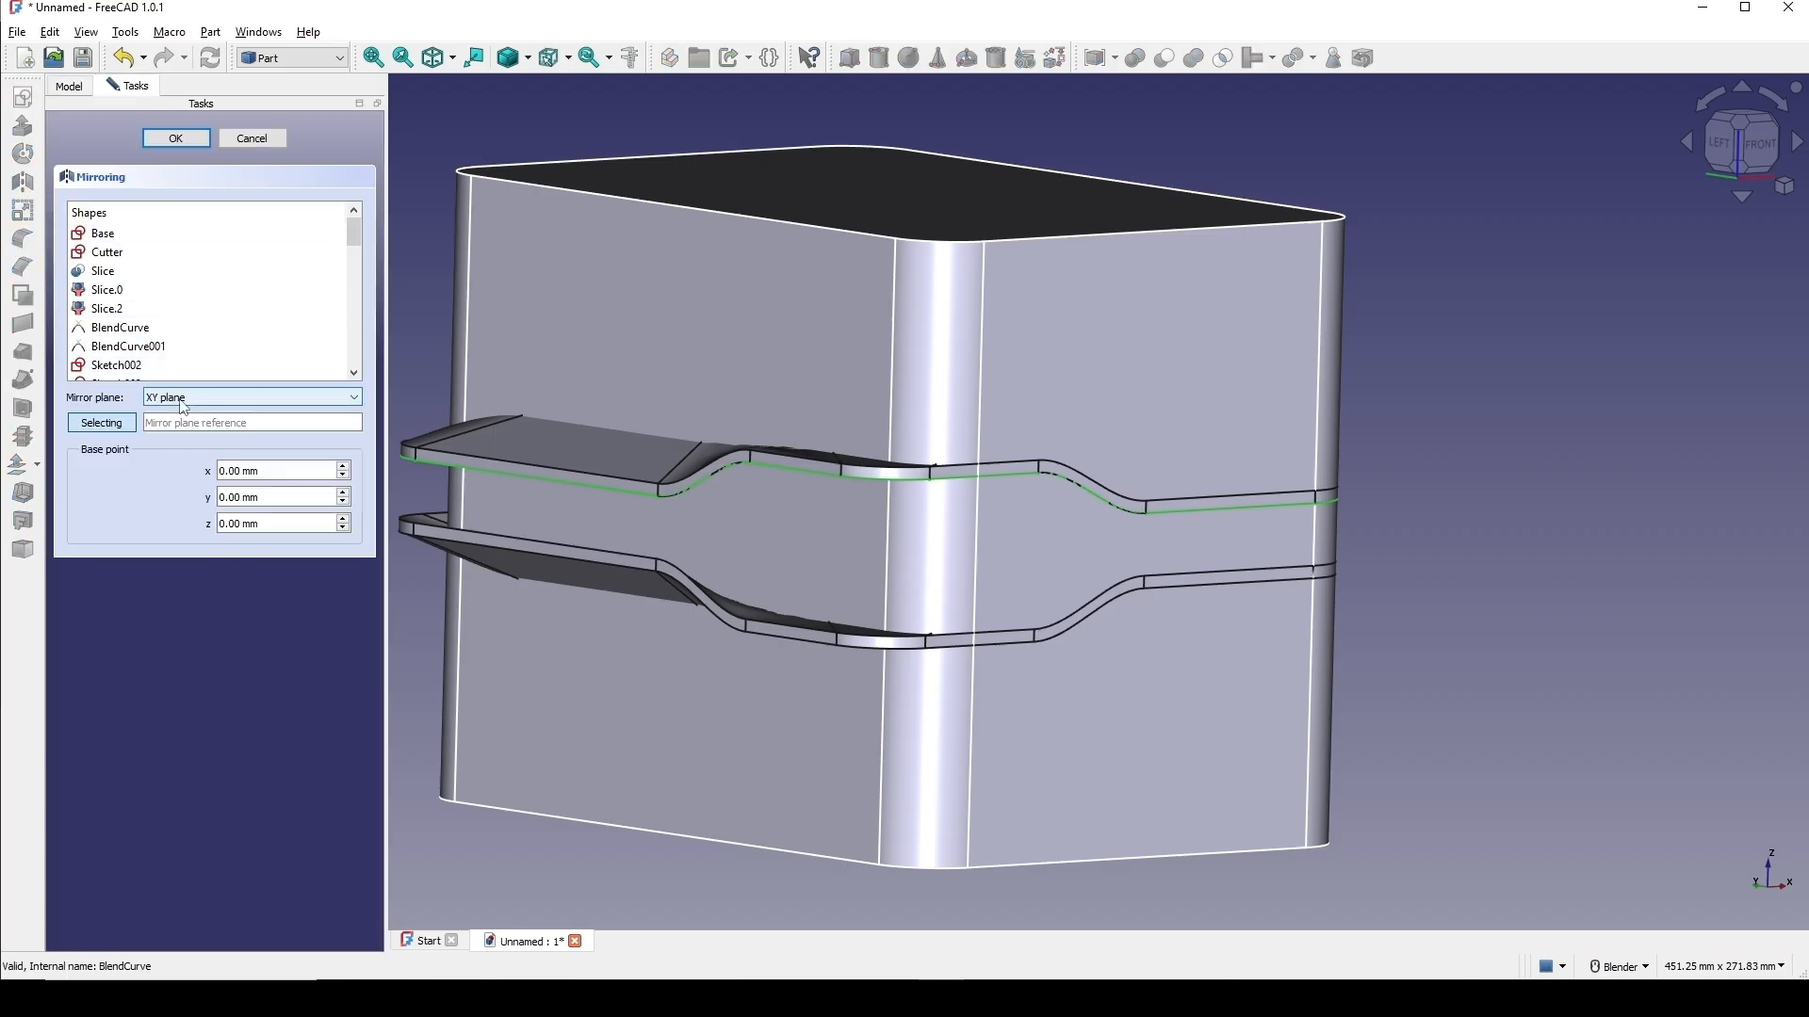
left_click(176, 139)
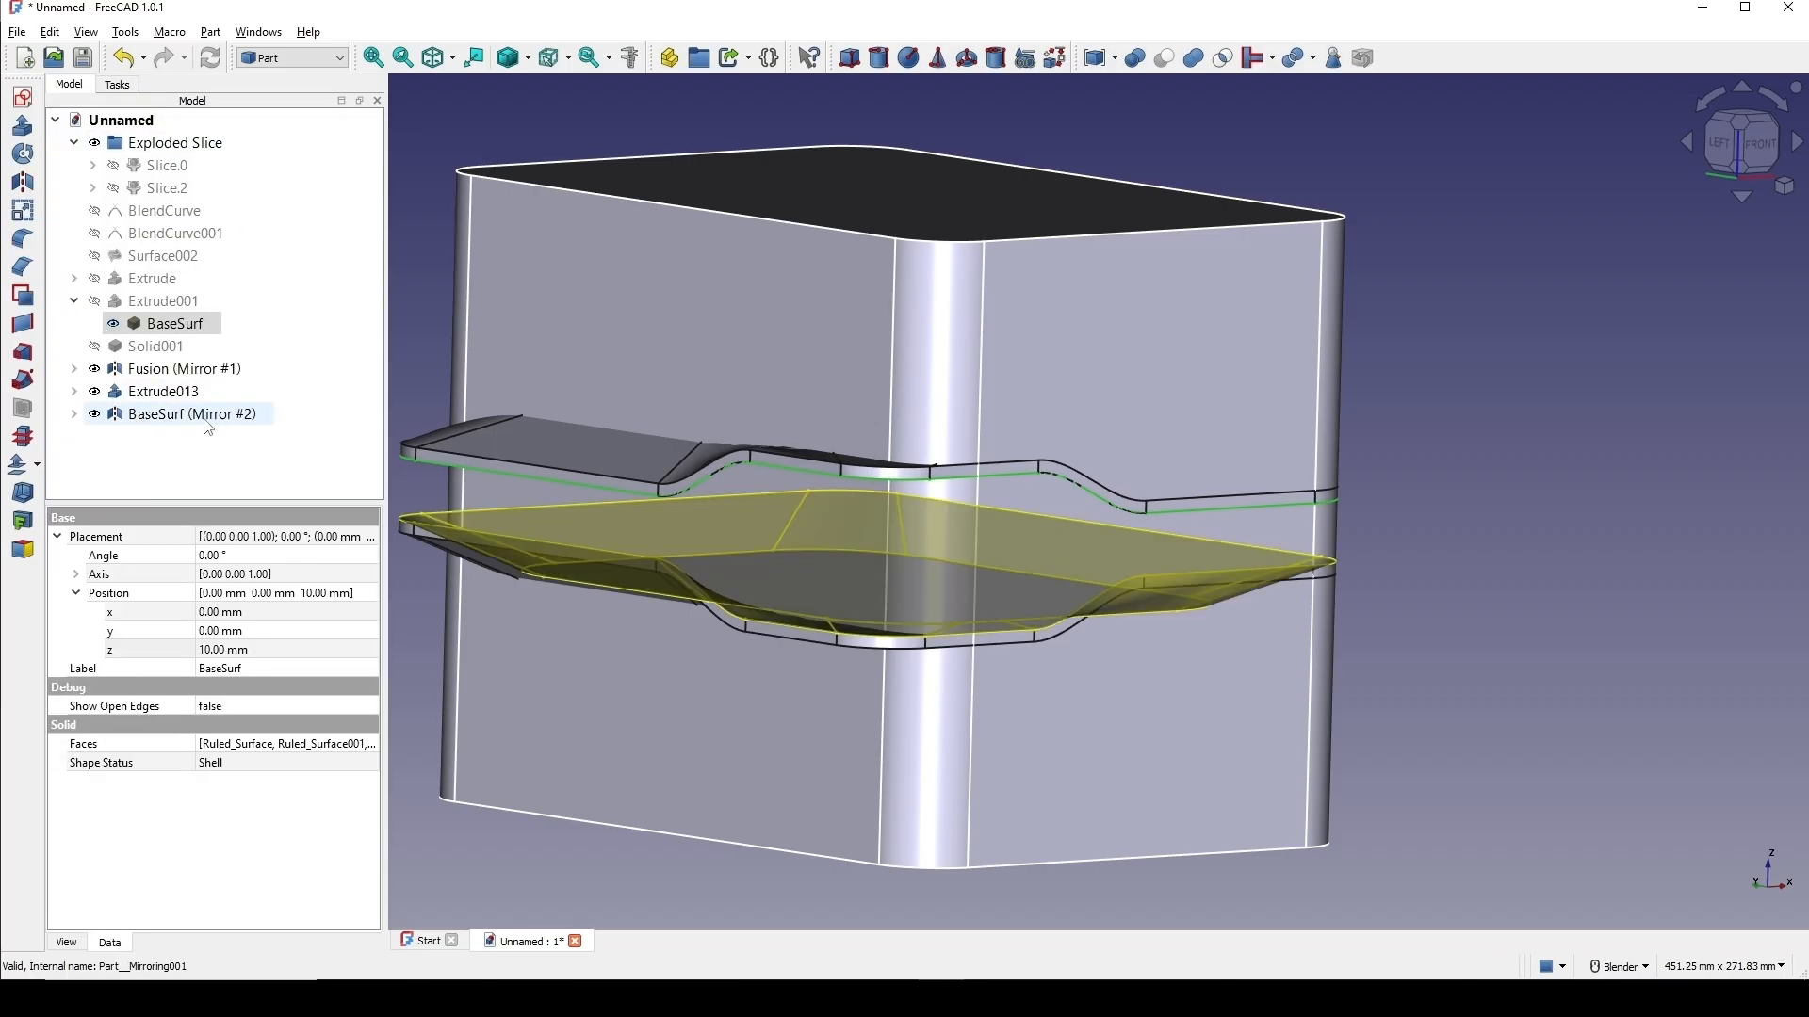
left_click(74, 415)
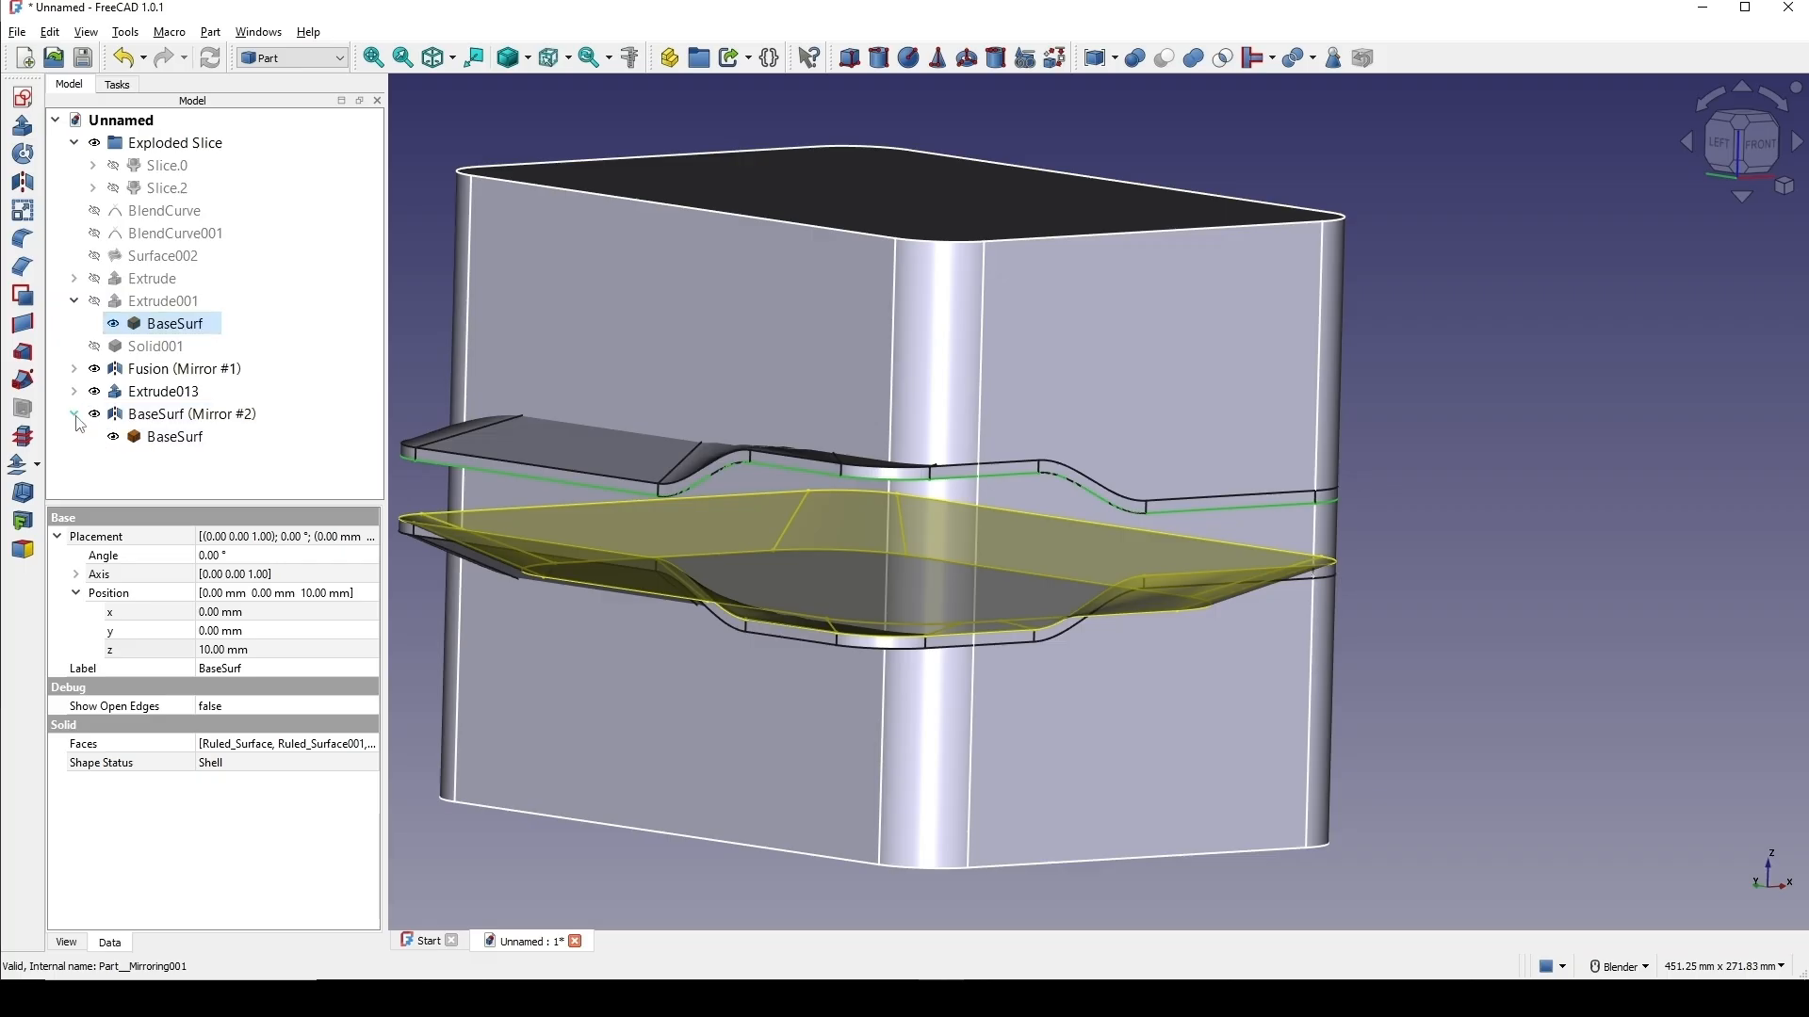
left_click(174, 443)
left_click(173, 417)
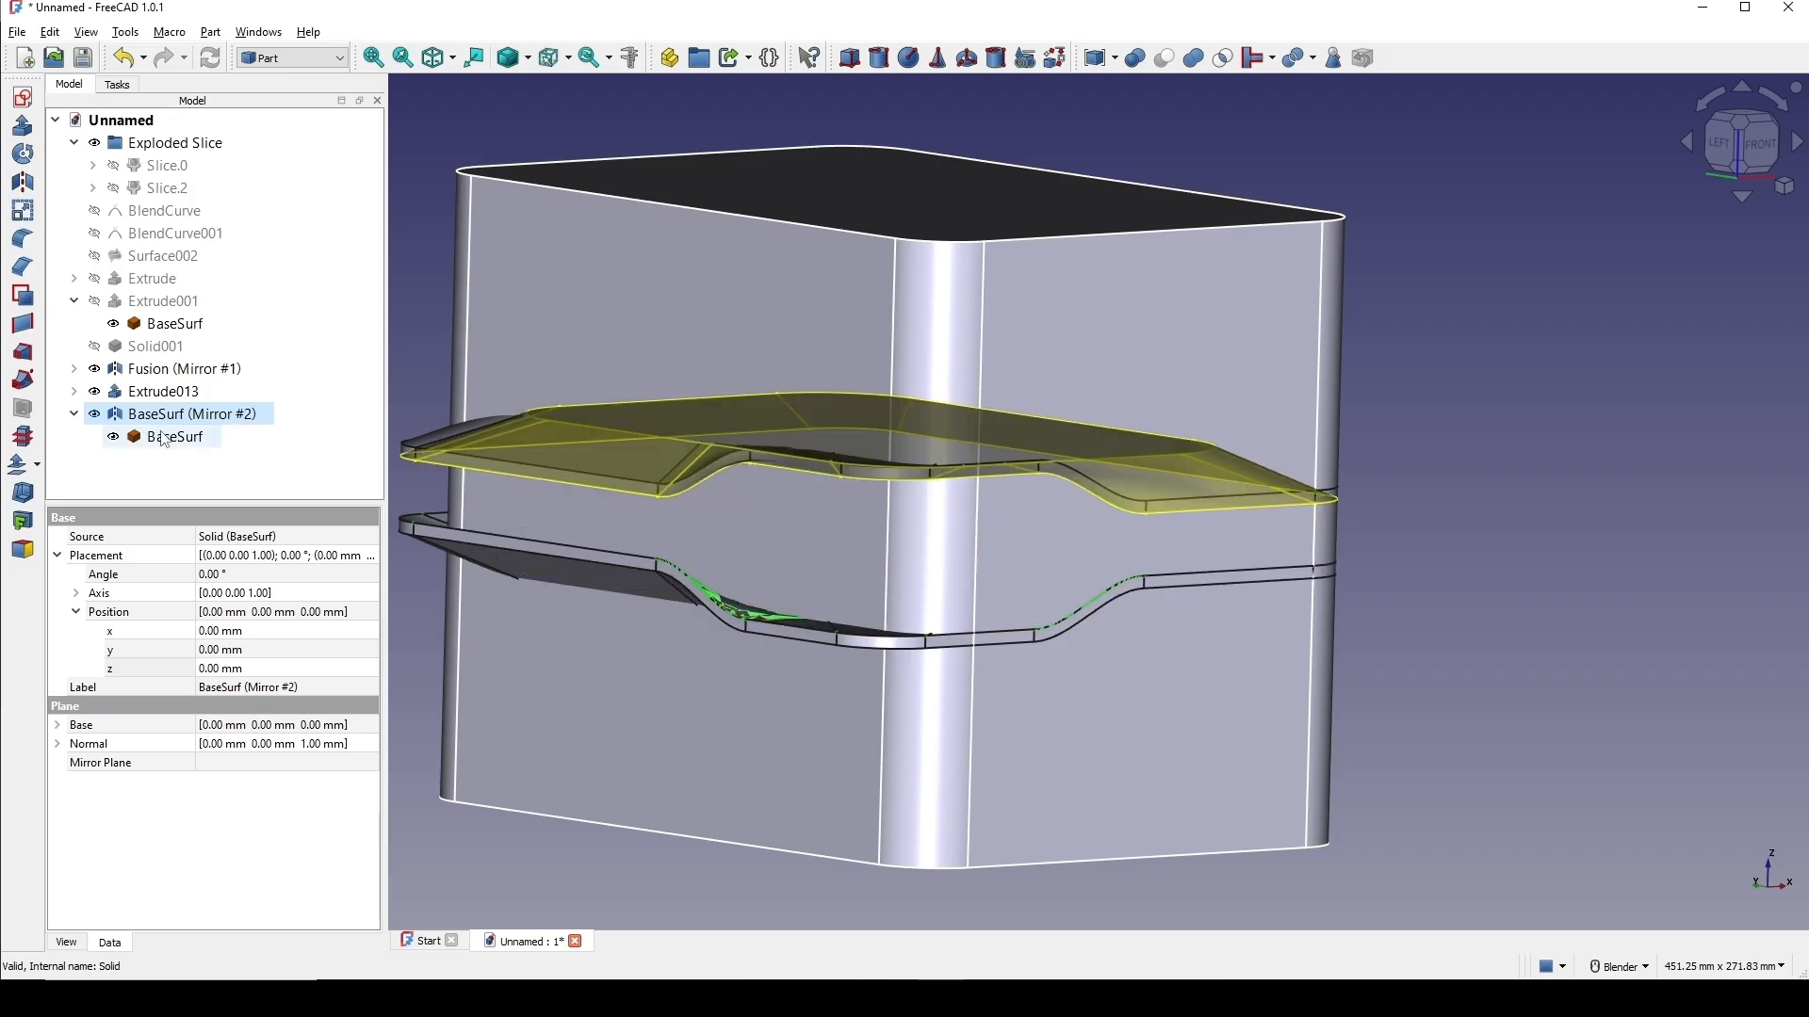
left_click(166, 439)
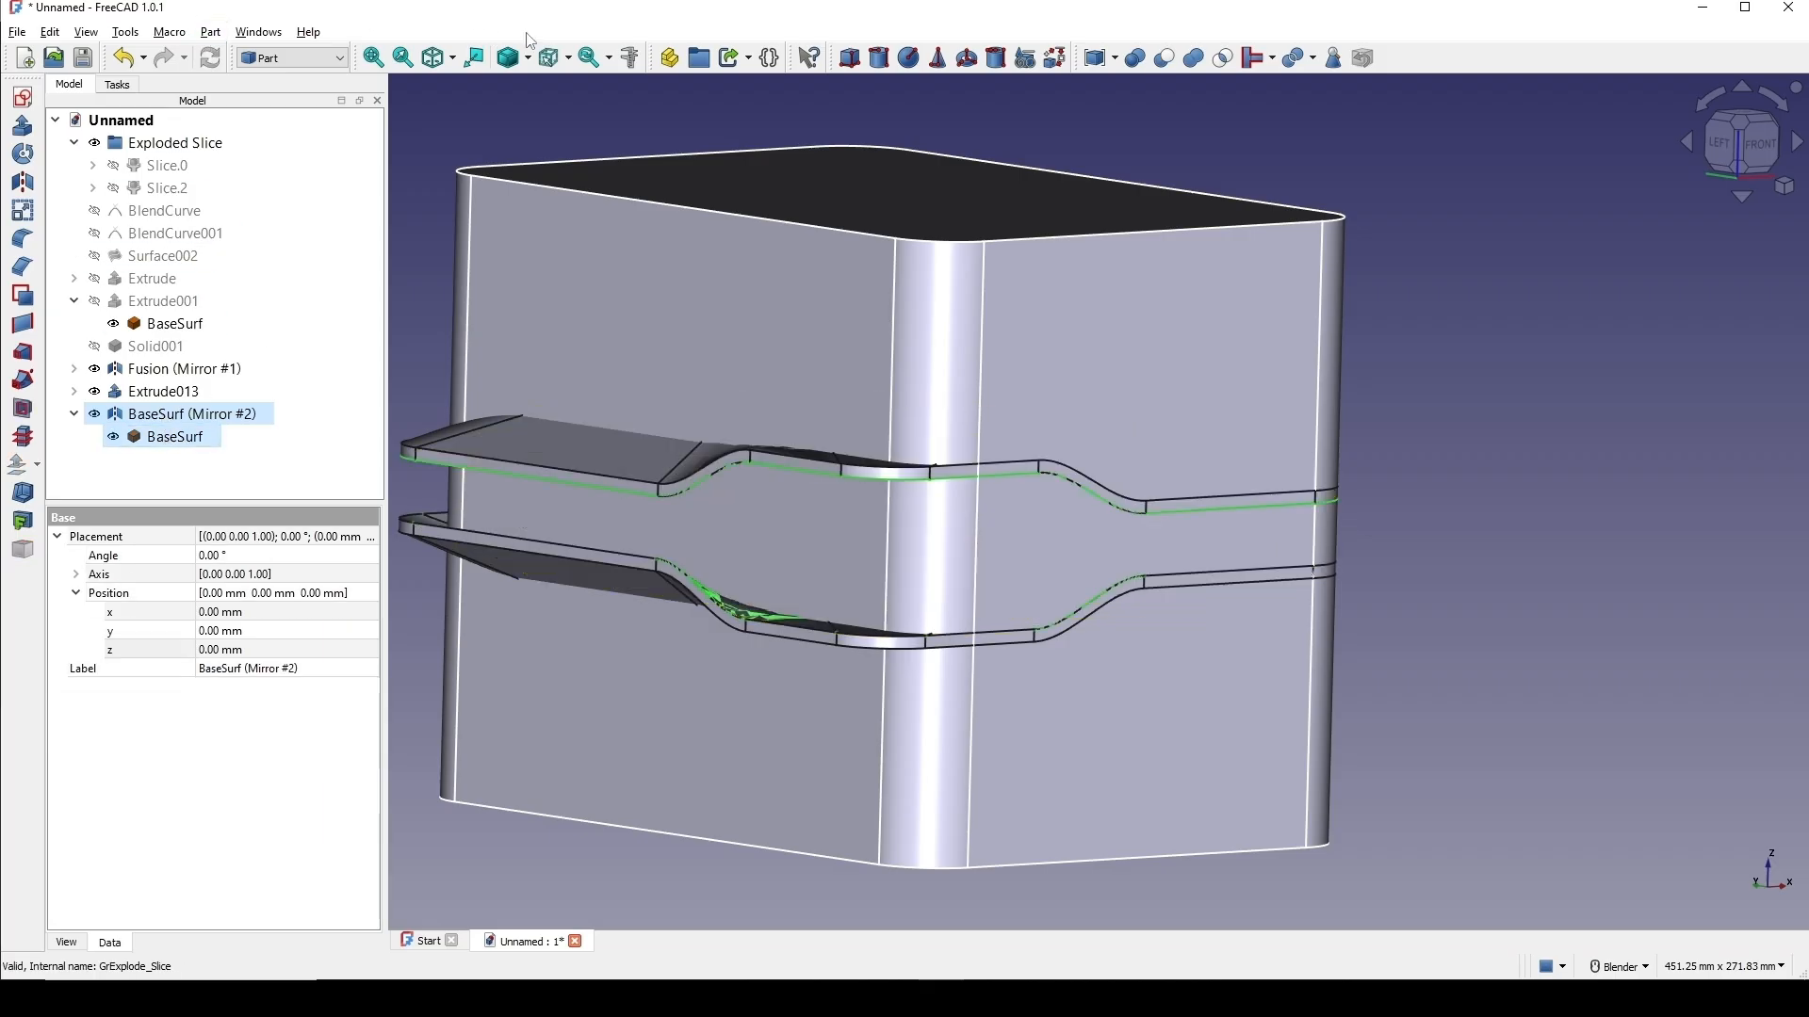
left_click(210, 32)
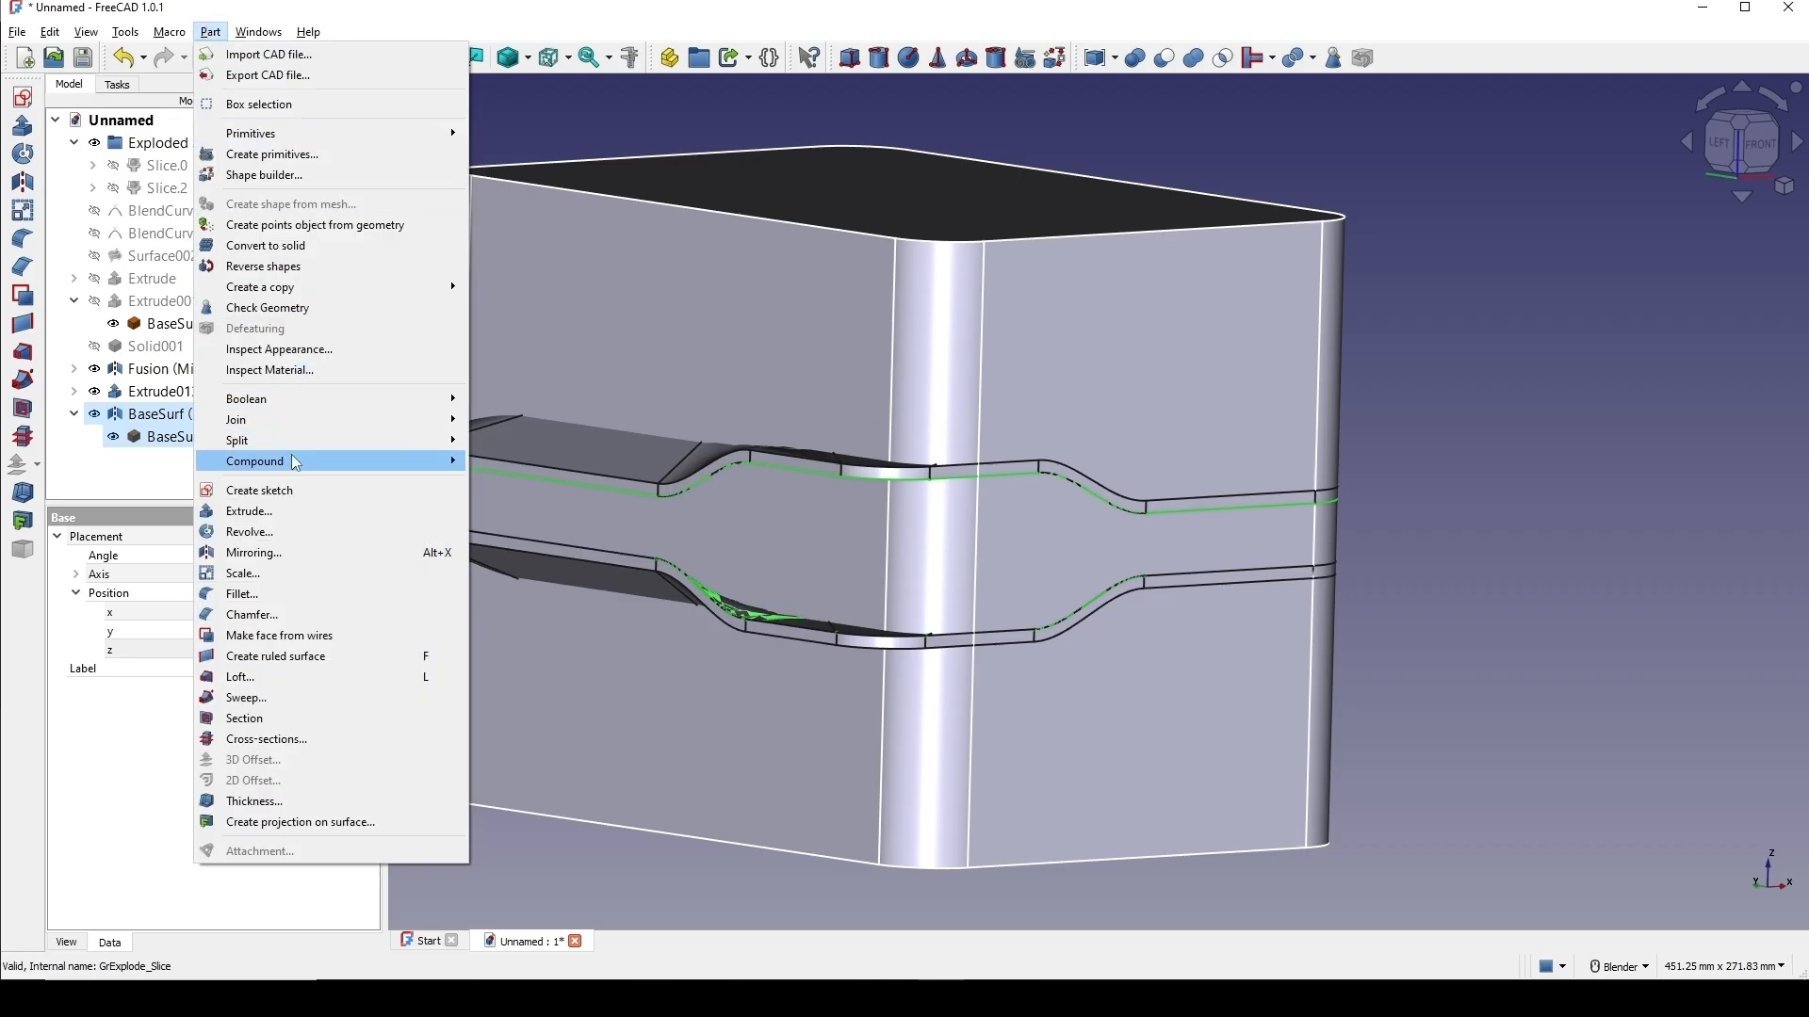
mouse_move(294, 463)
left_click(549, 462)
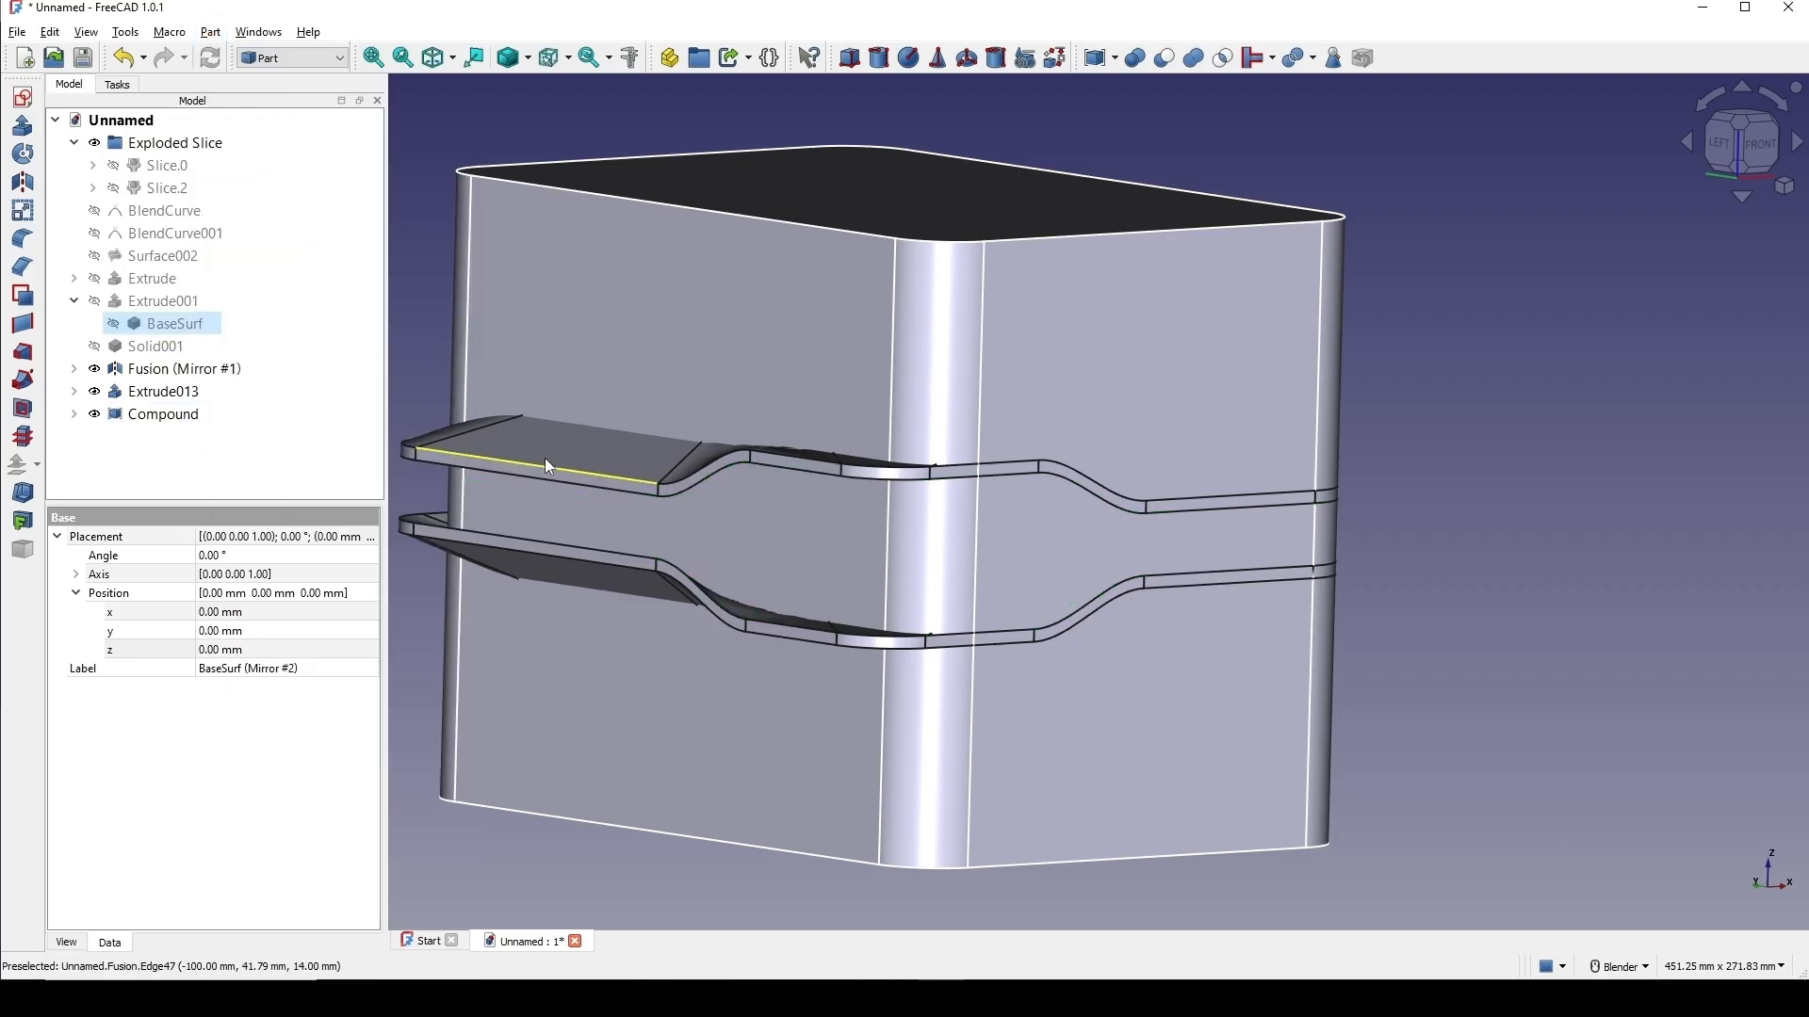
Rename the compound of the two surfaces as Cutter2.
left_click(165, 415)
right_click(164, 420)
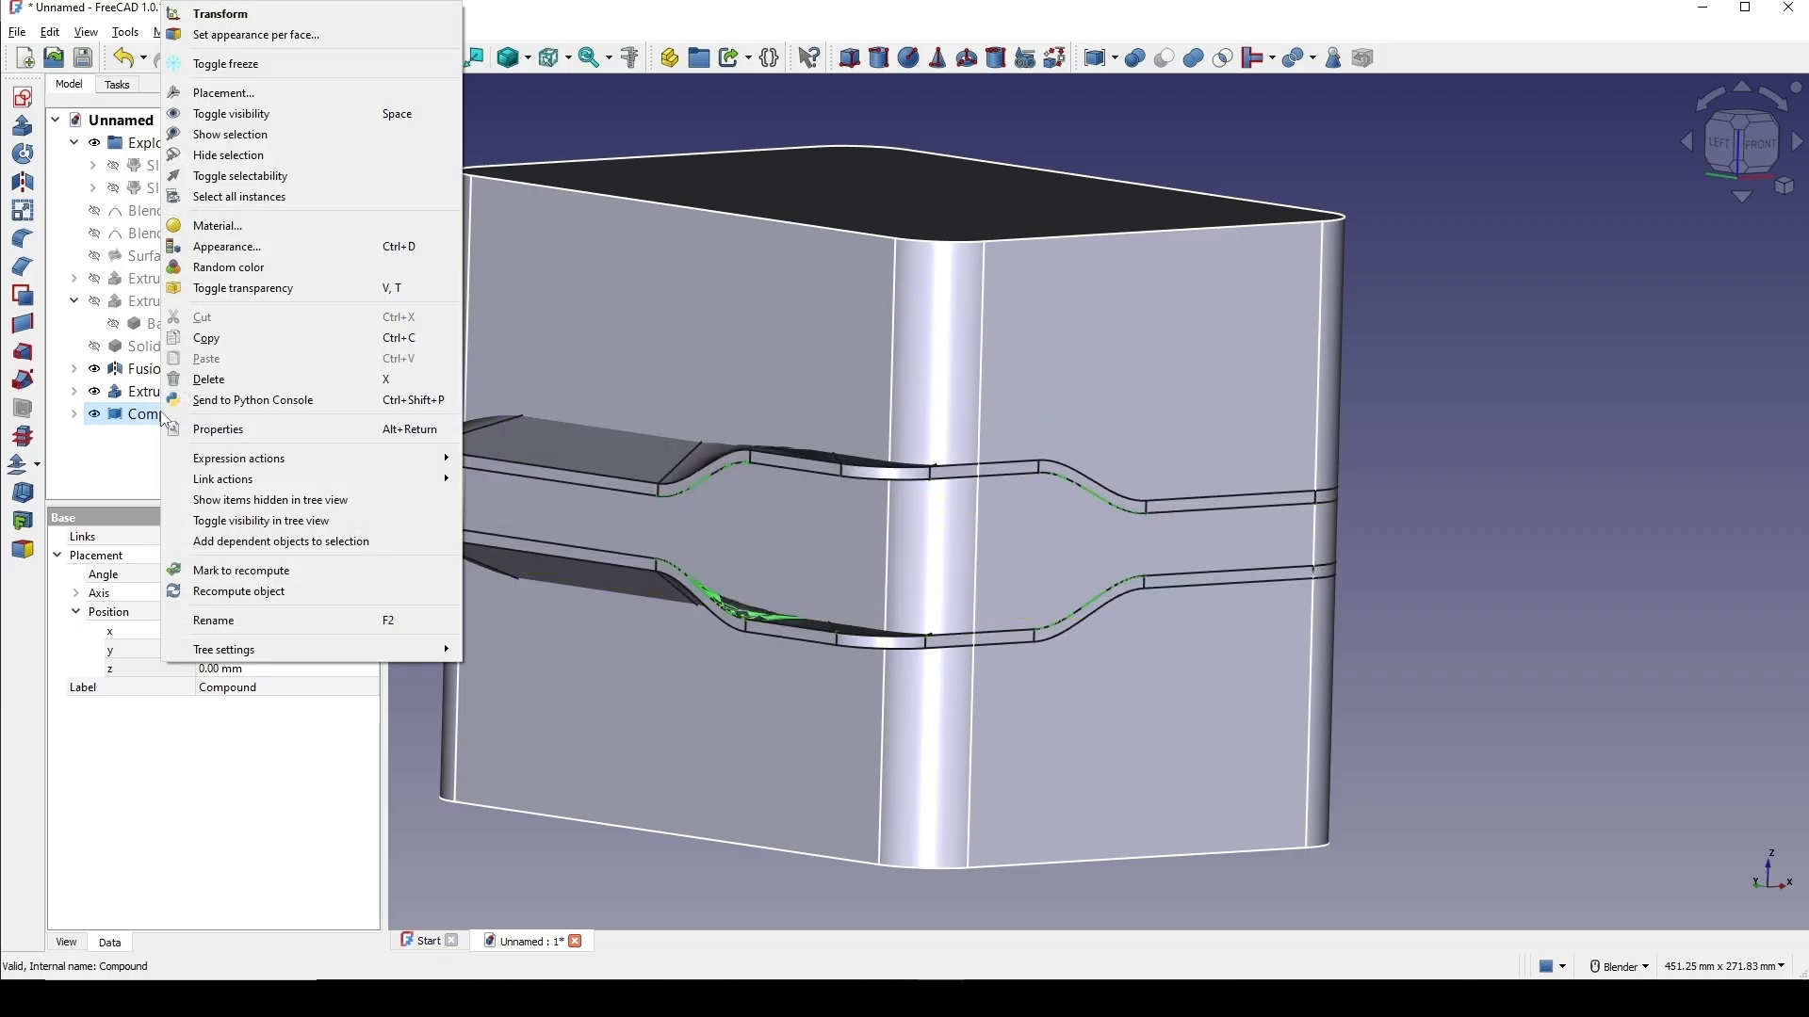
left_click(273, 620)
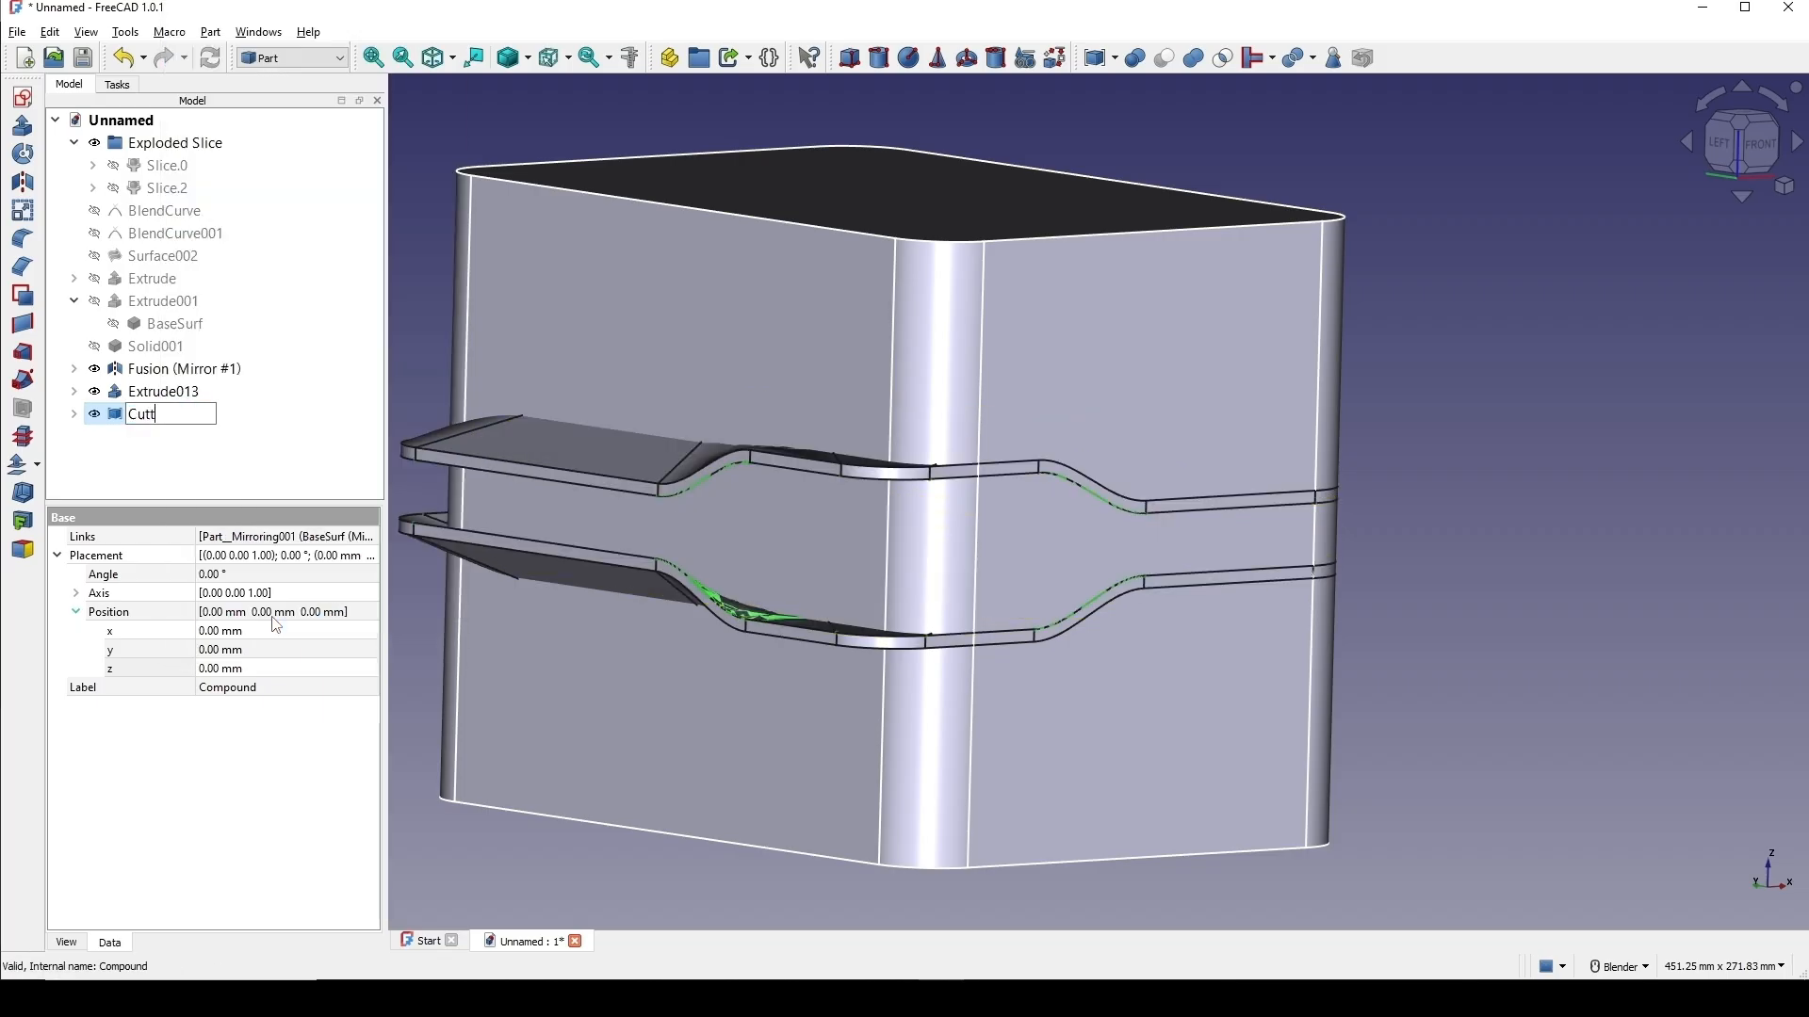
key("Return")
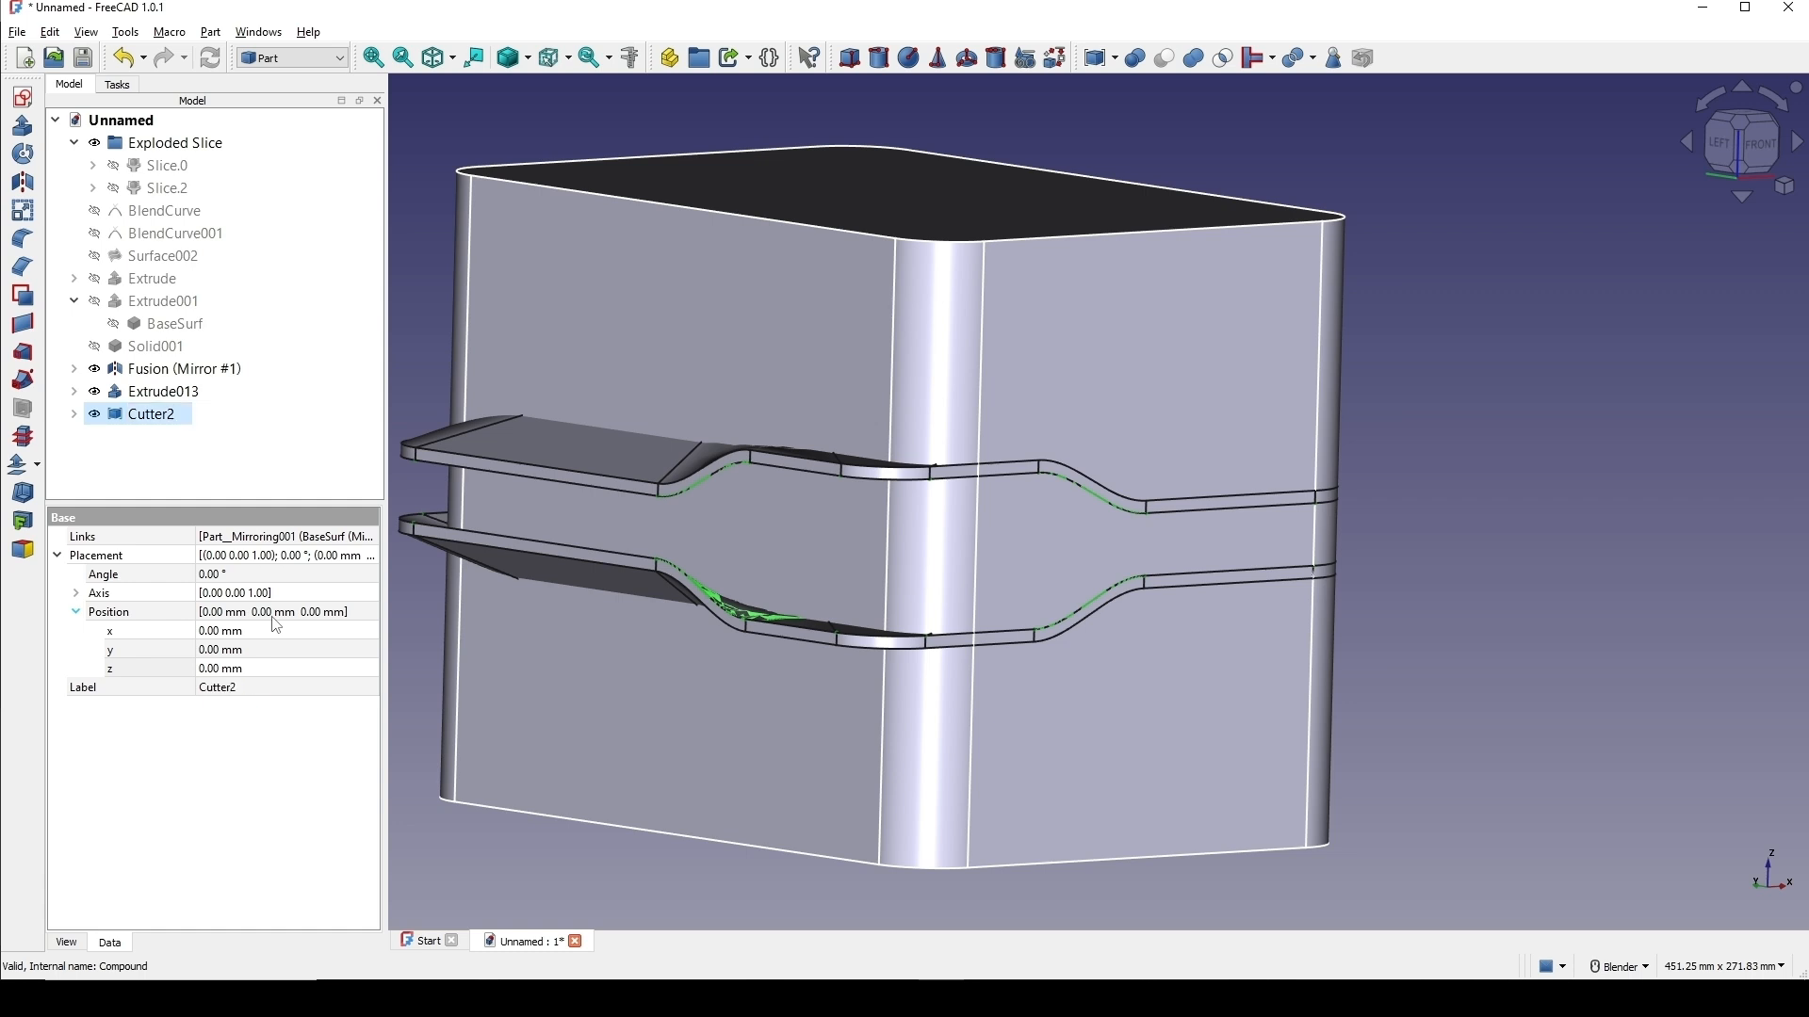
Slice the extruded block Extrude013 apart using Cutter2 as the cutting object.
middle_click_drag(1218, 505, 1191, 465, "shift")
left_click(1500, 388)
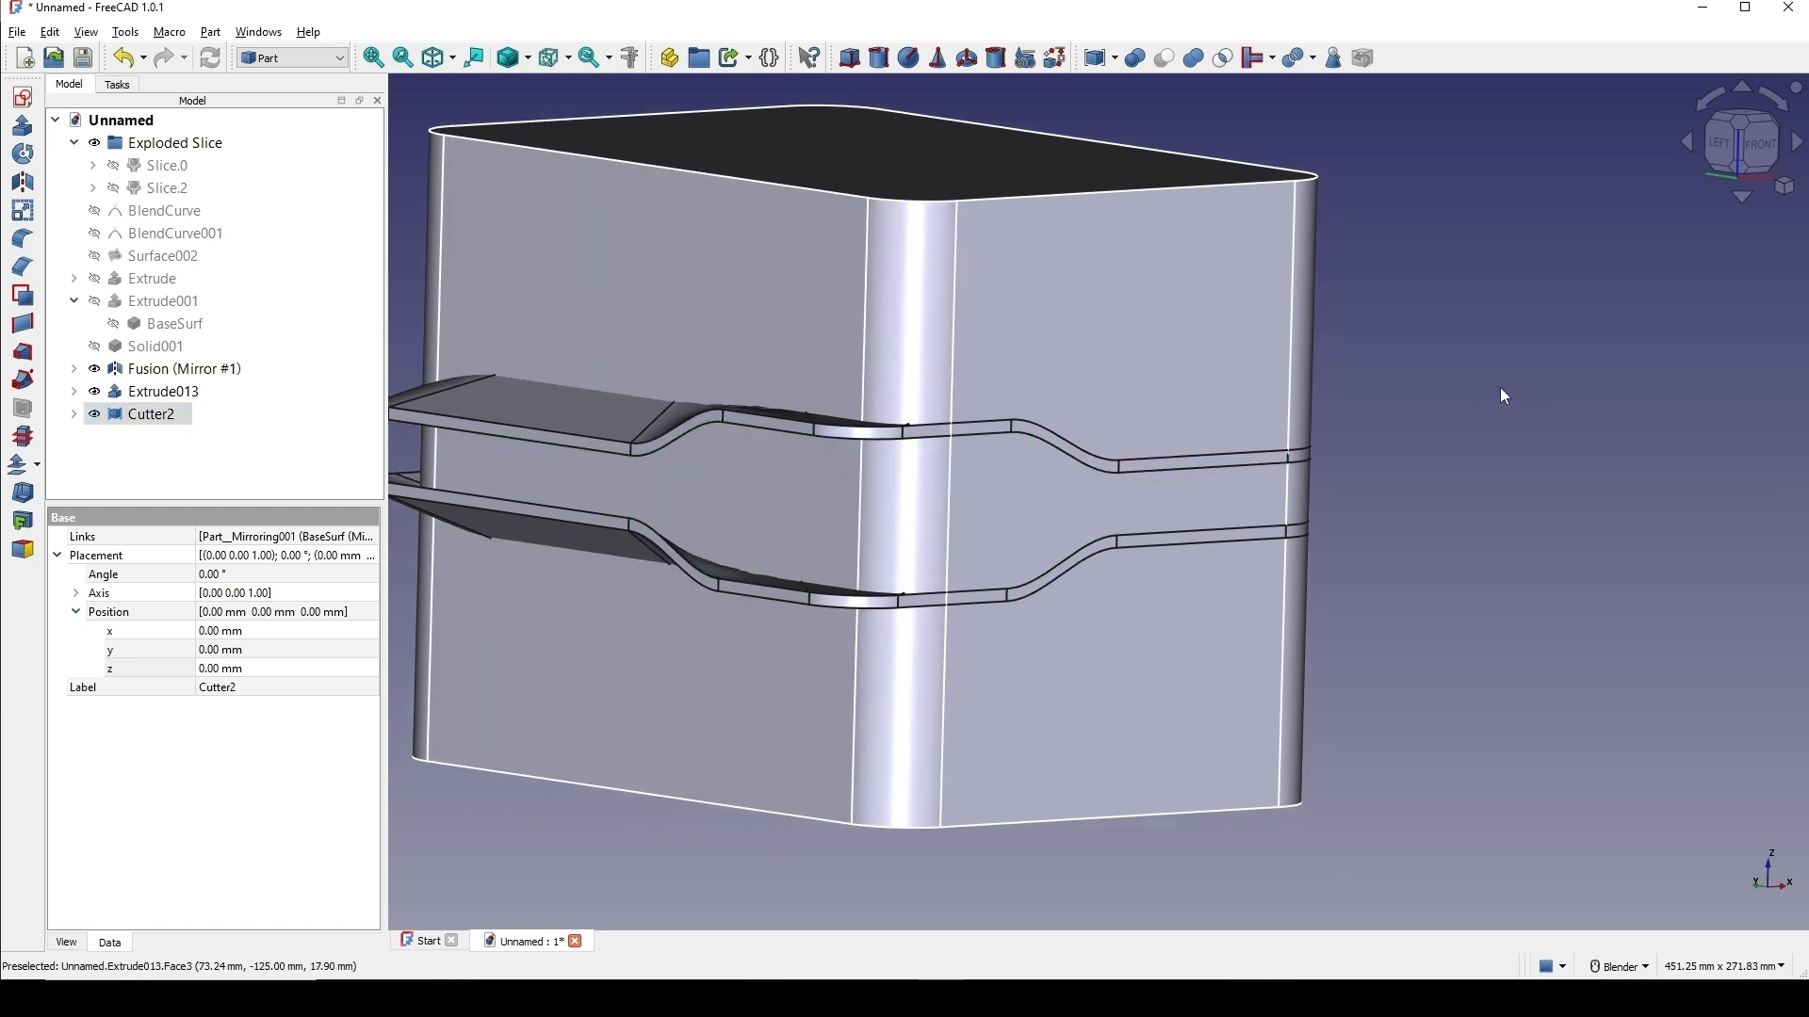
left_click(713, 321)
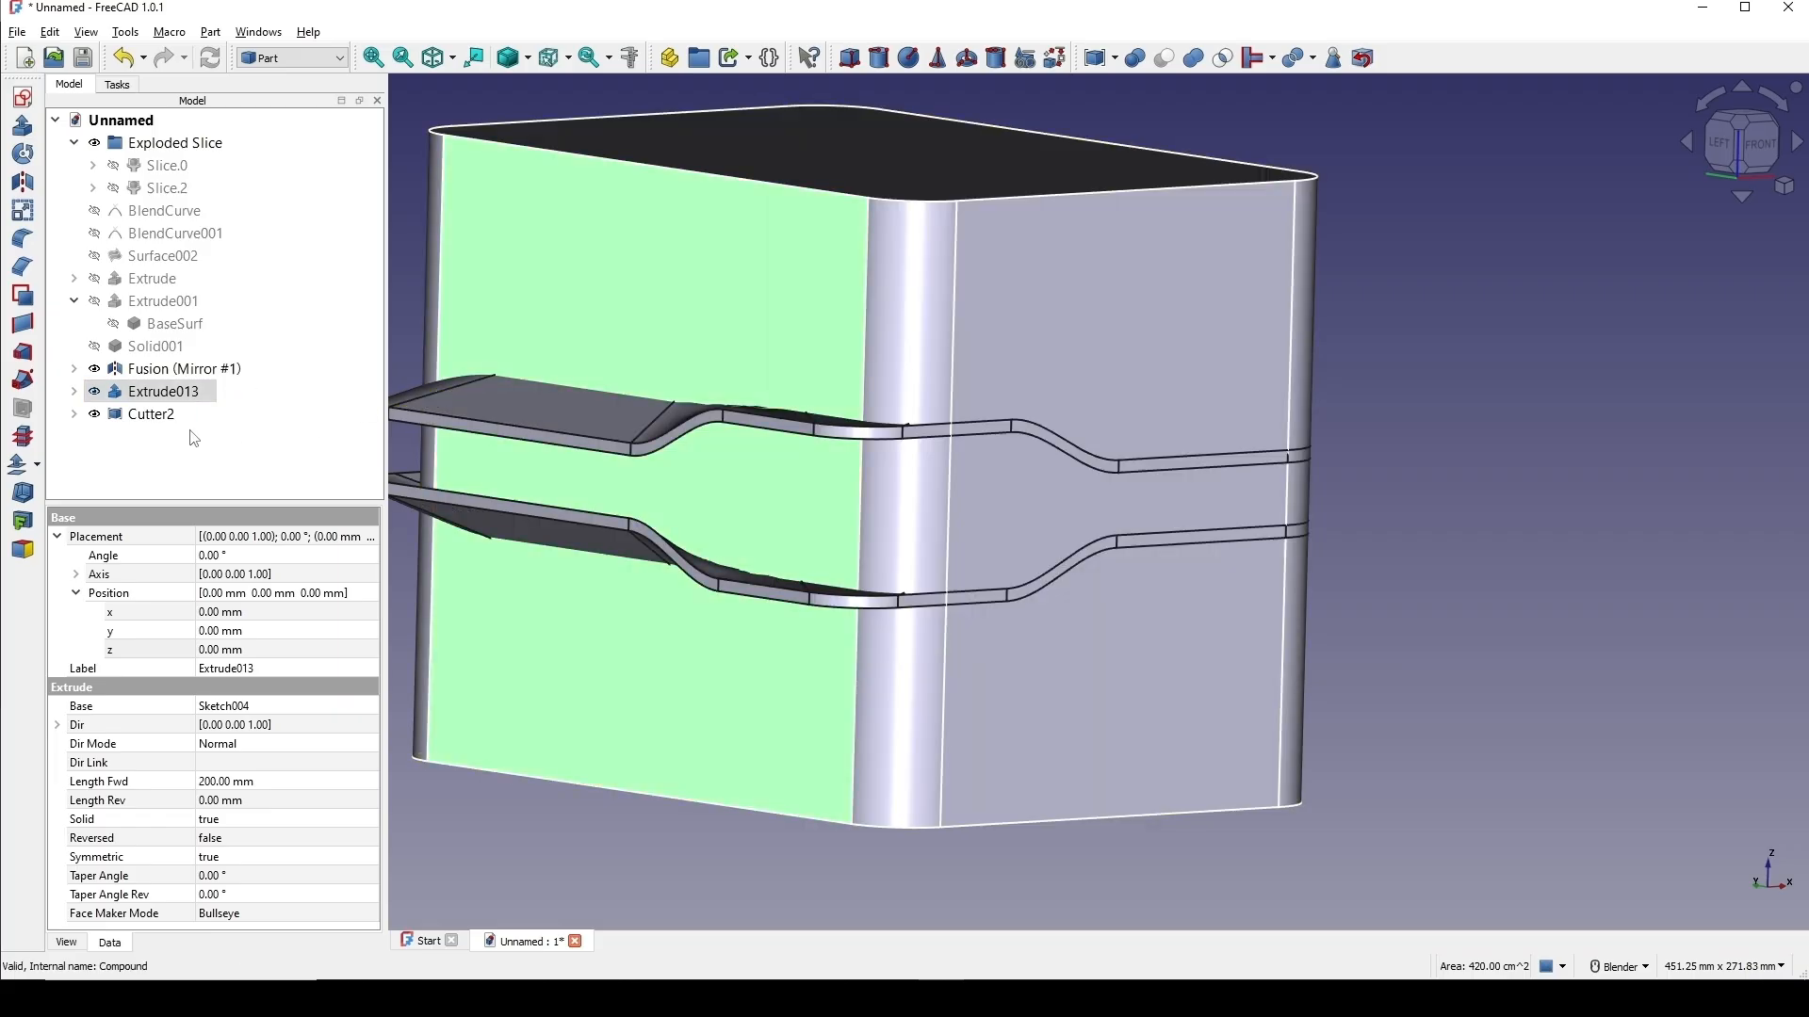
left_click(172, 416, "ctrl")
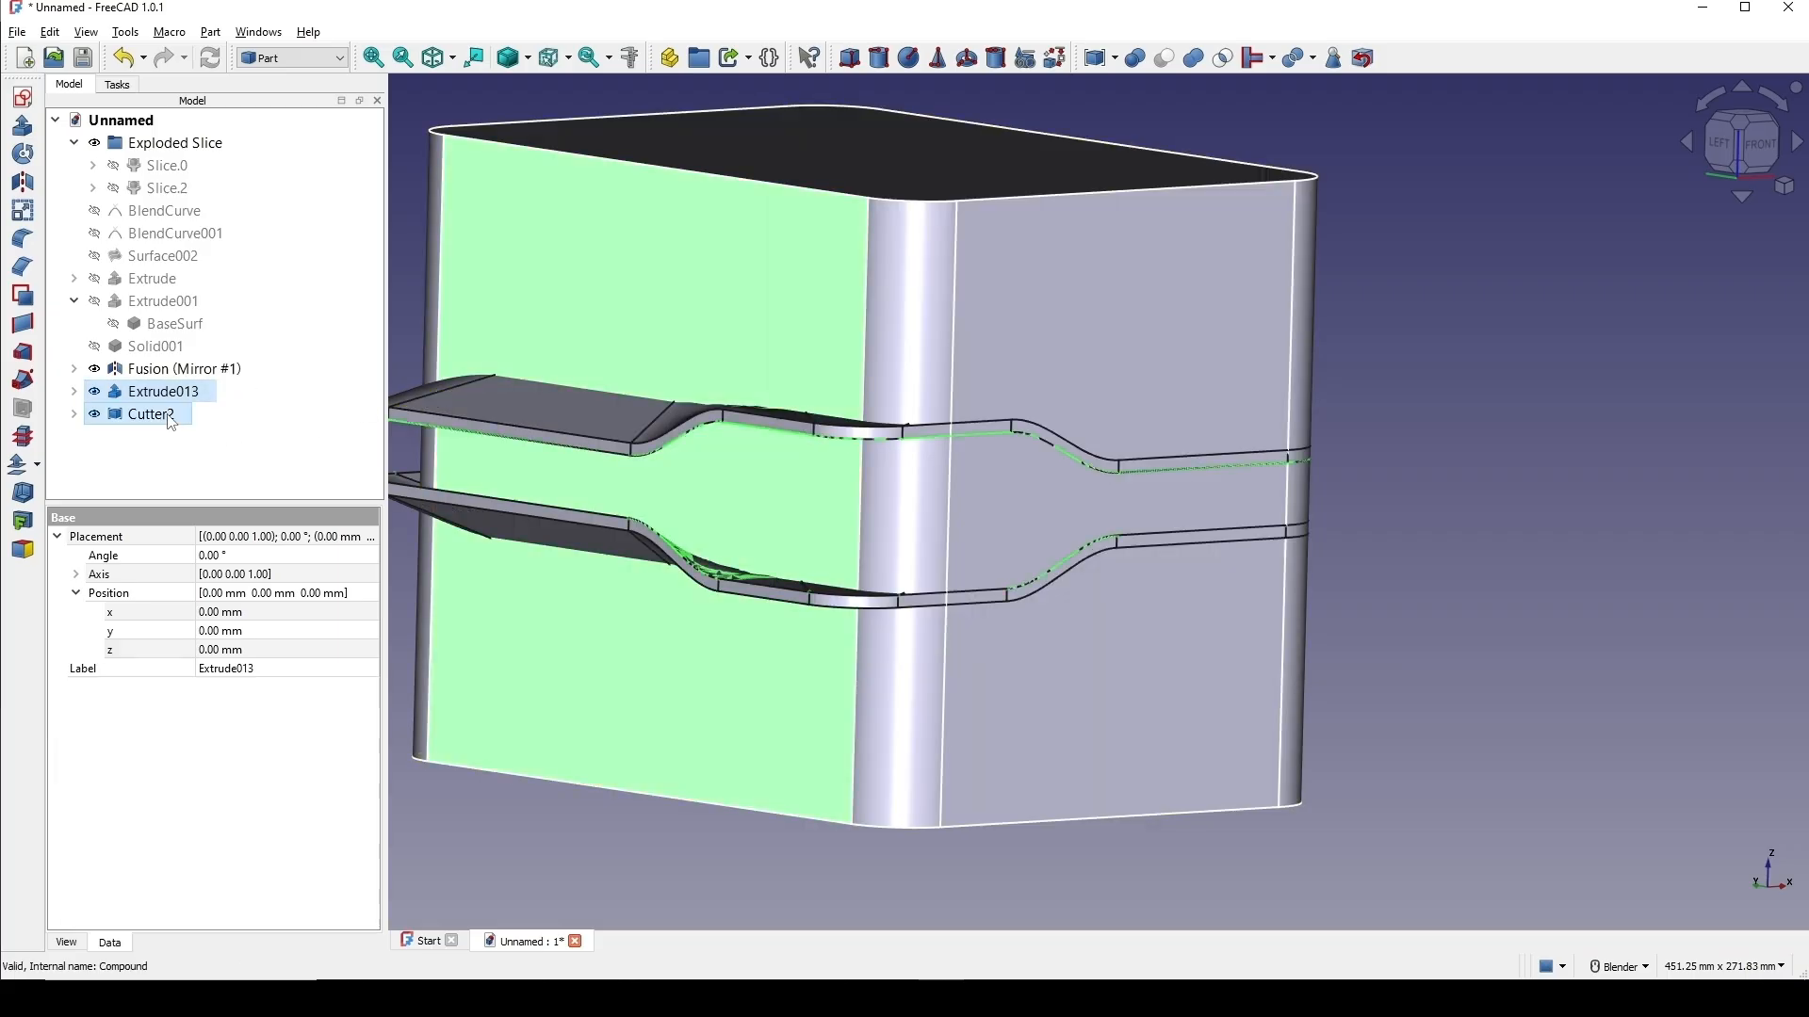
left_click(626, 283, "ctrl")
left_click(210, 33)
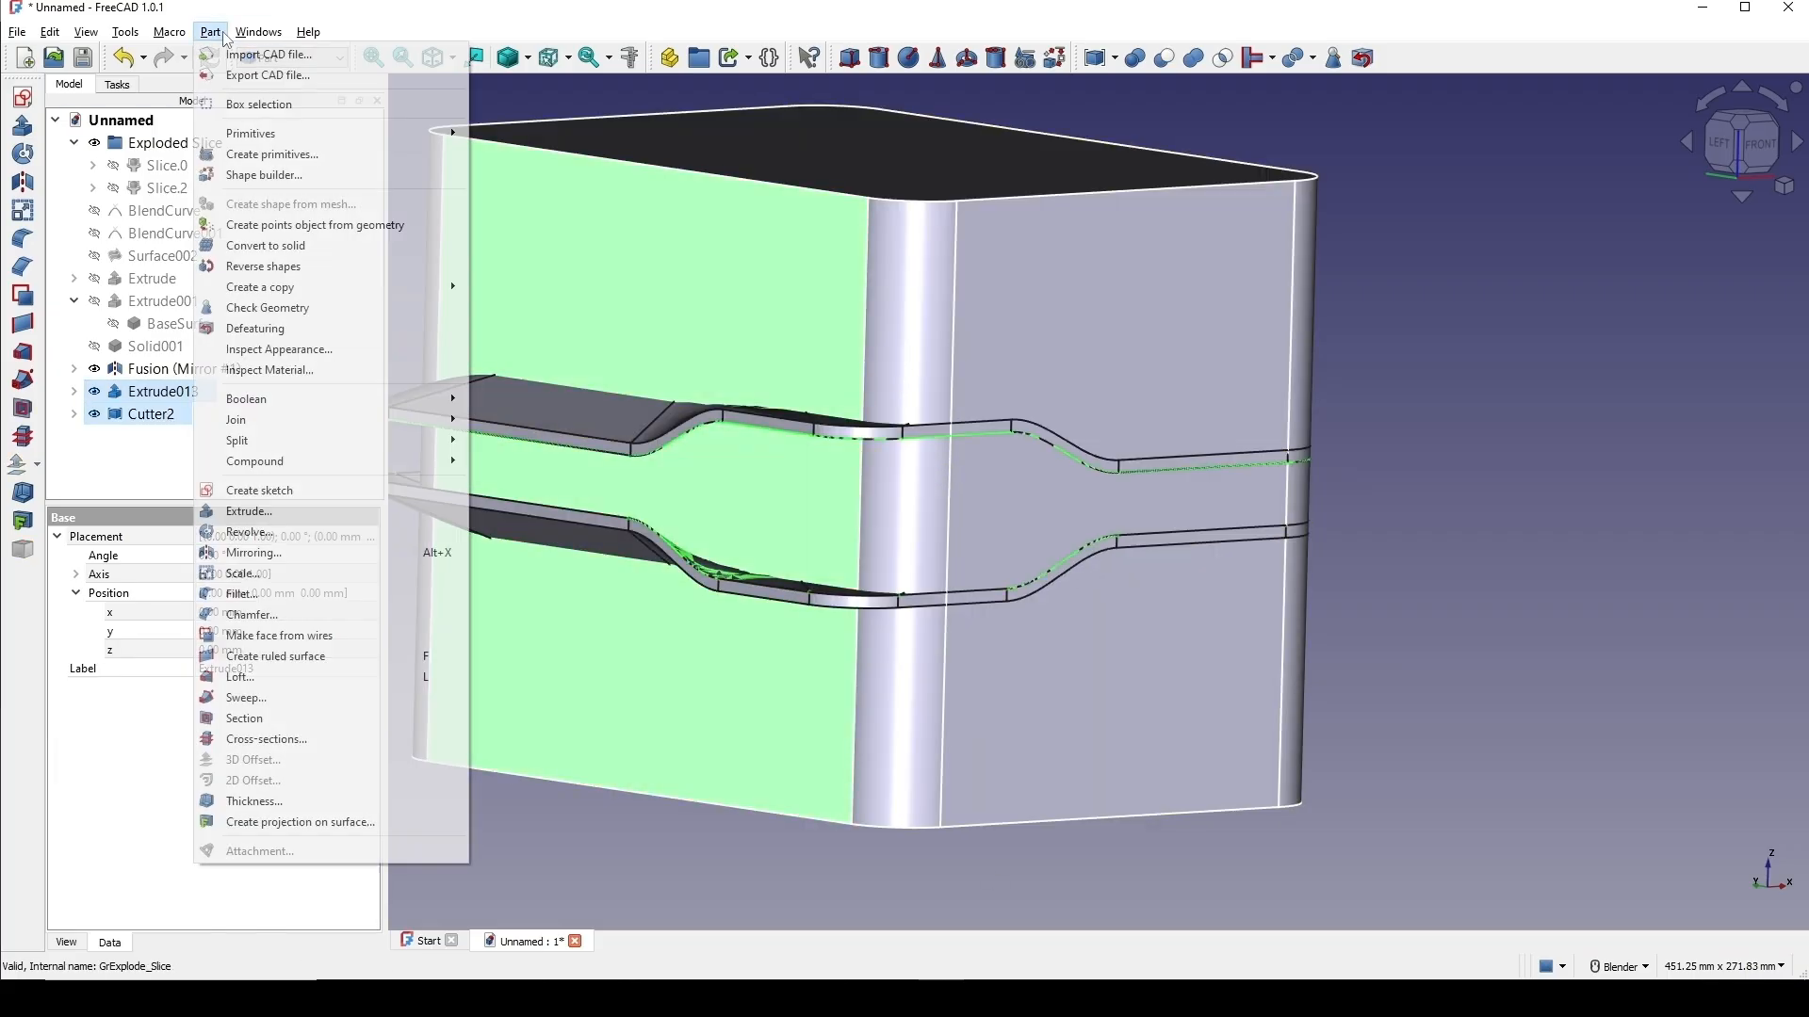
mouse_move(283, 440)
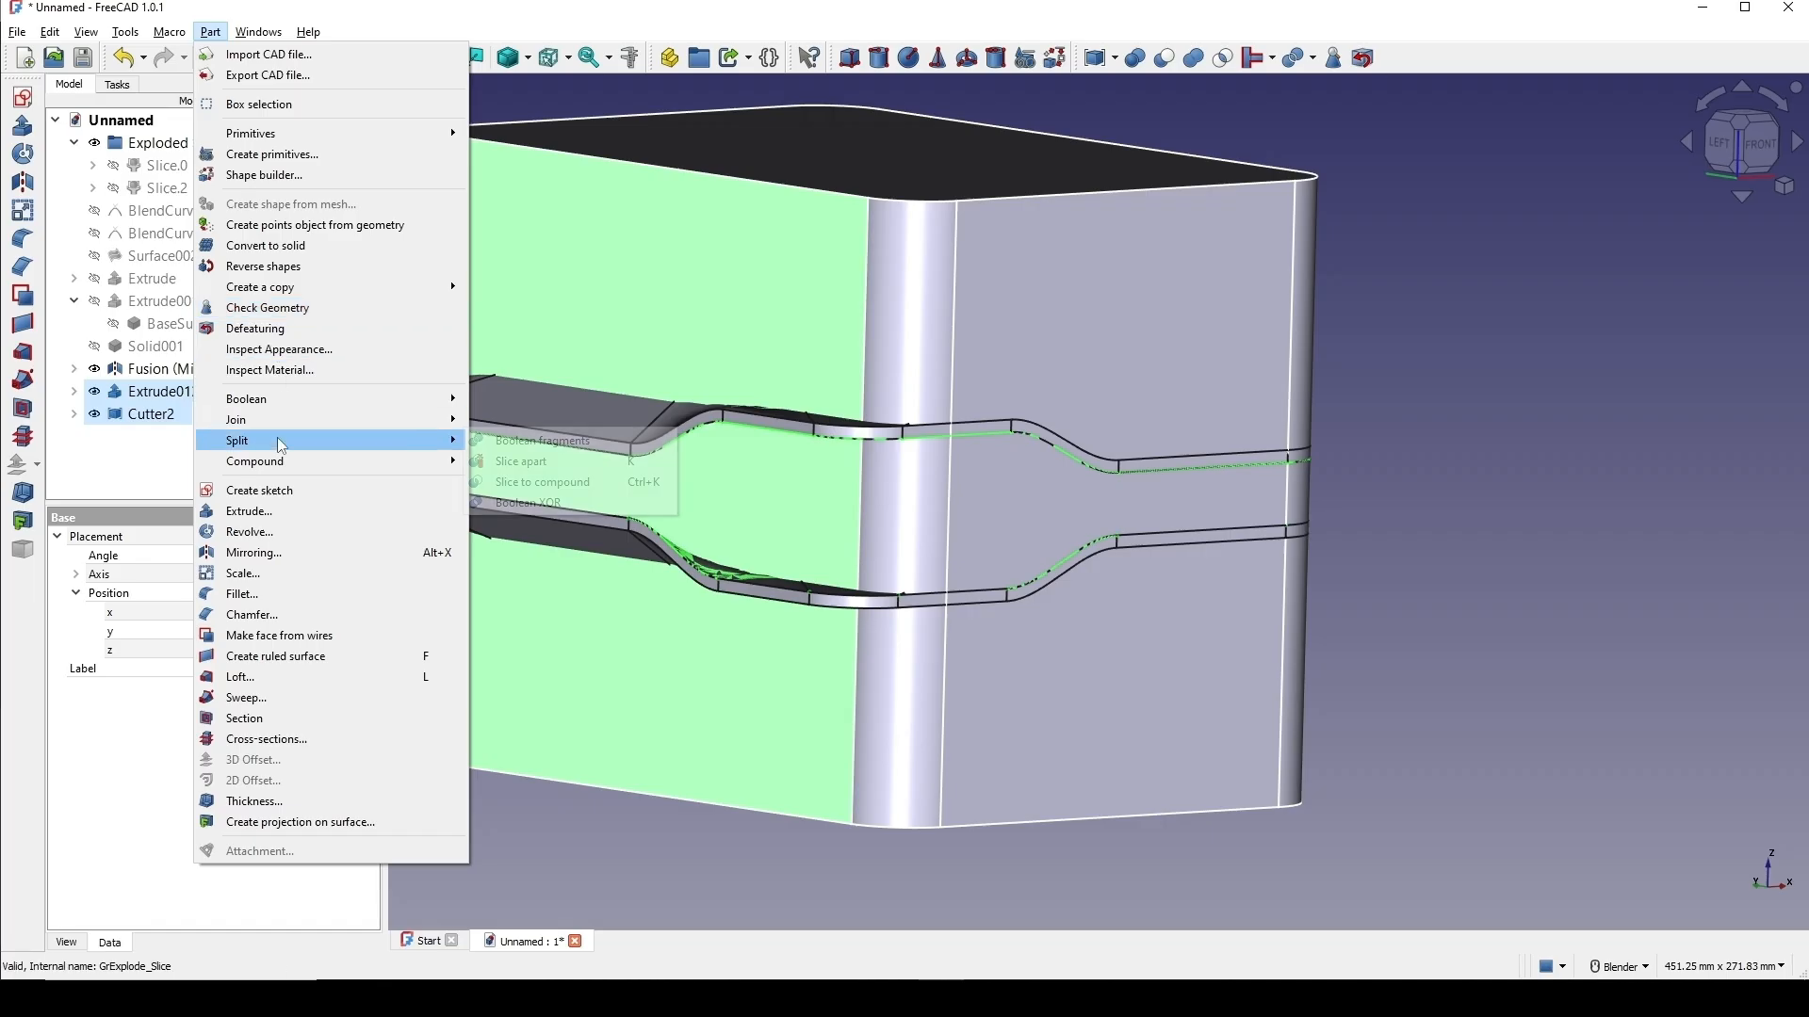
left_click(568, 462)
Hide the upper and lower slices of the block, leaving only the middle piece between the mirrored bodies.
middle_click_drag(831, 430, 862, 529, "shift")
left_click(781, 369)
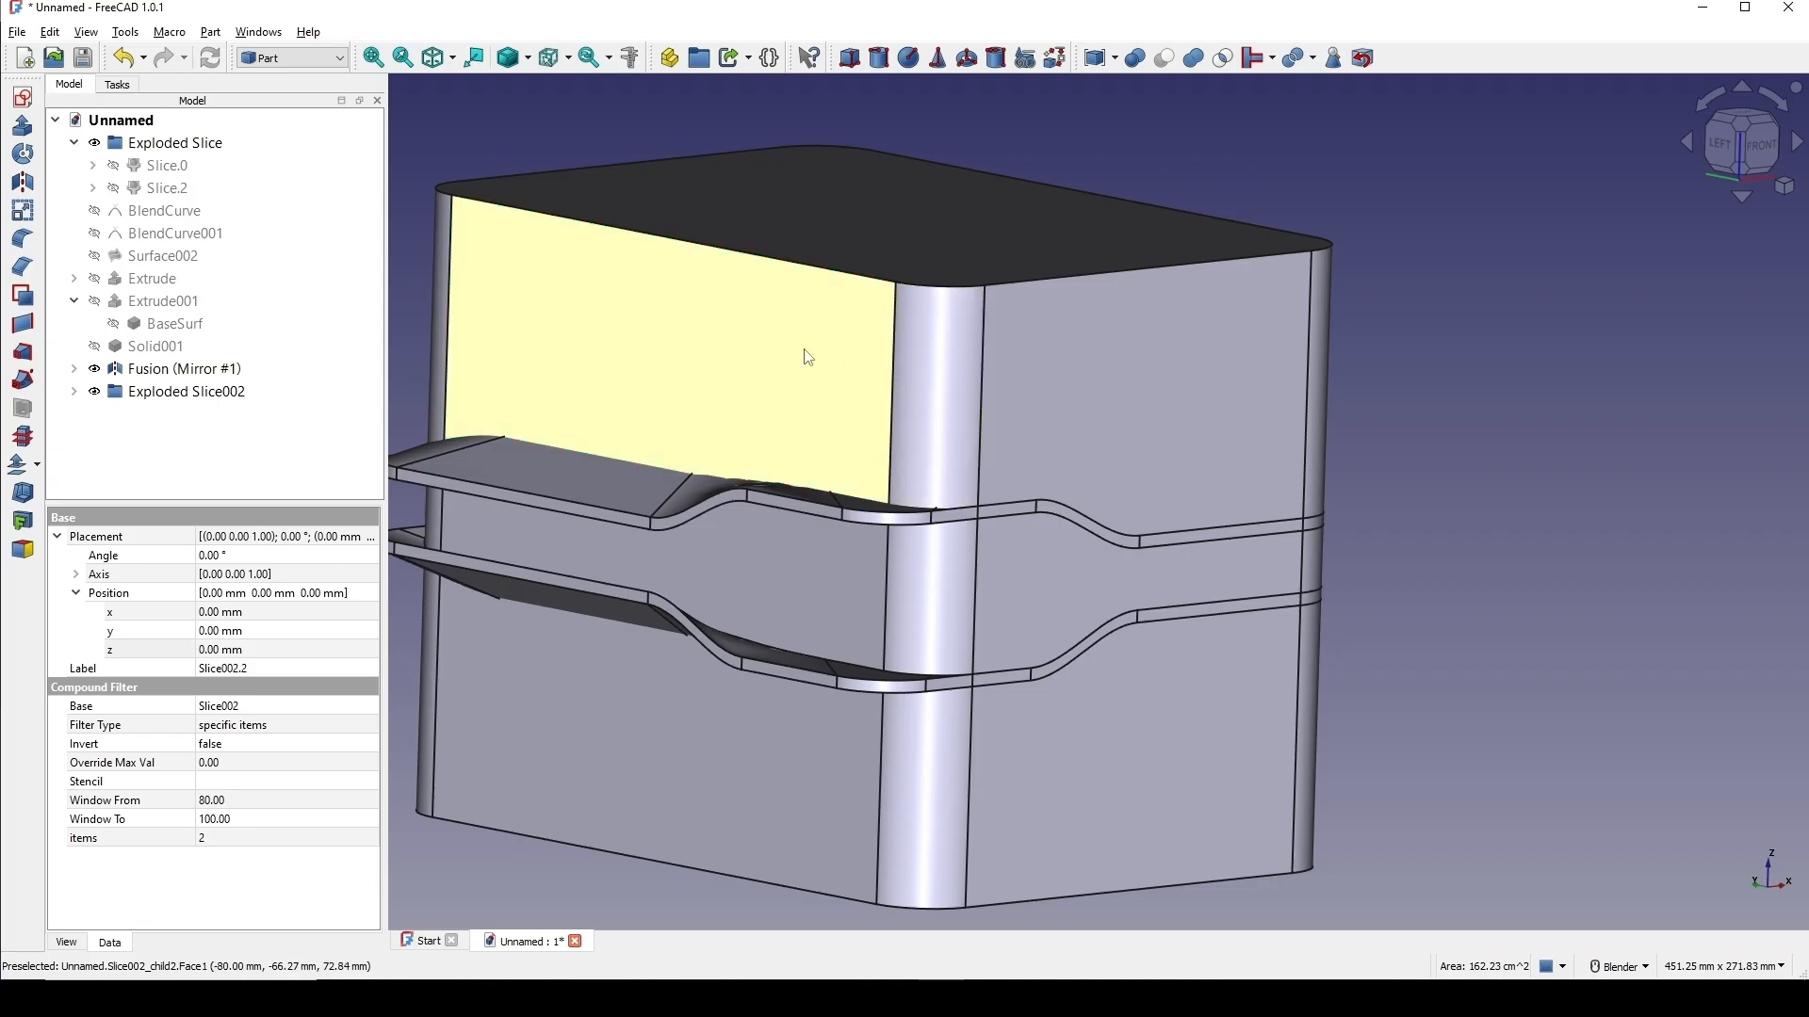
key("space")
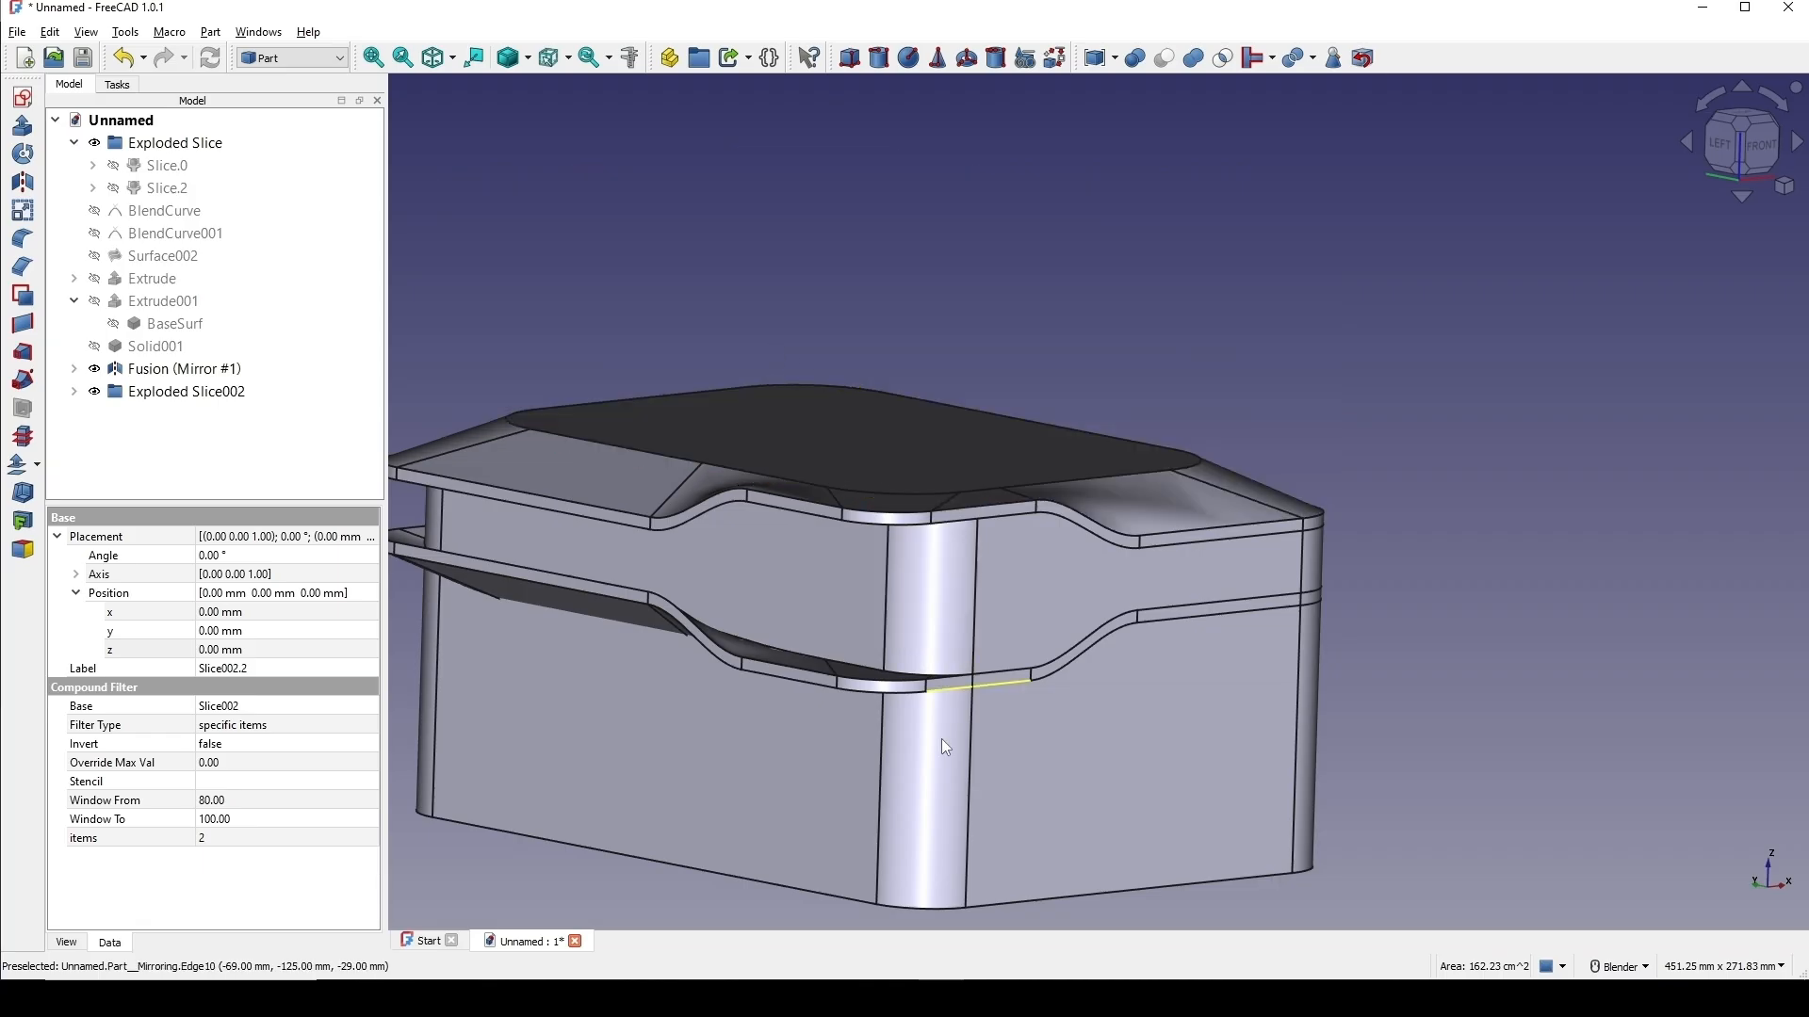
key("space")
Create a sketch on the side face of the middle block piece between the plates, attached with the Plane face method.
scroll(820, 808, "down", 3)
middle_click_drag(827, 775, 1121, 791)
middle_click_drag(737, 683, 868, 557, "shift")
middle_click_drag(868, 557, 920, 476)
scroll(919, 475, "up", 2)
middle_click_drag(1146, 478, 977, 501, "shift")
left_click(928, 523)
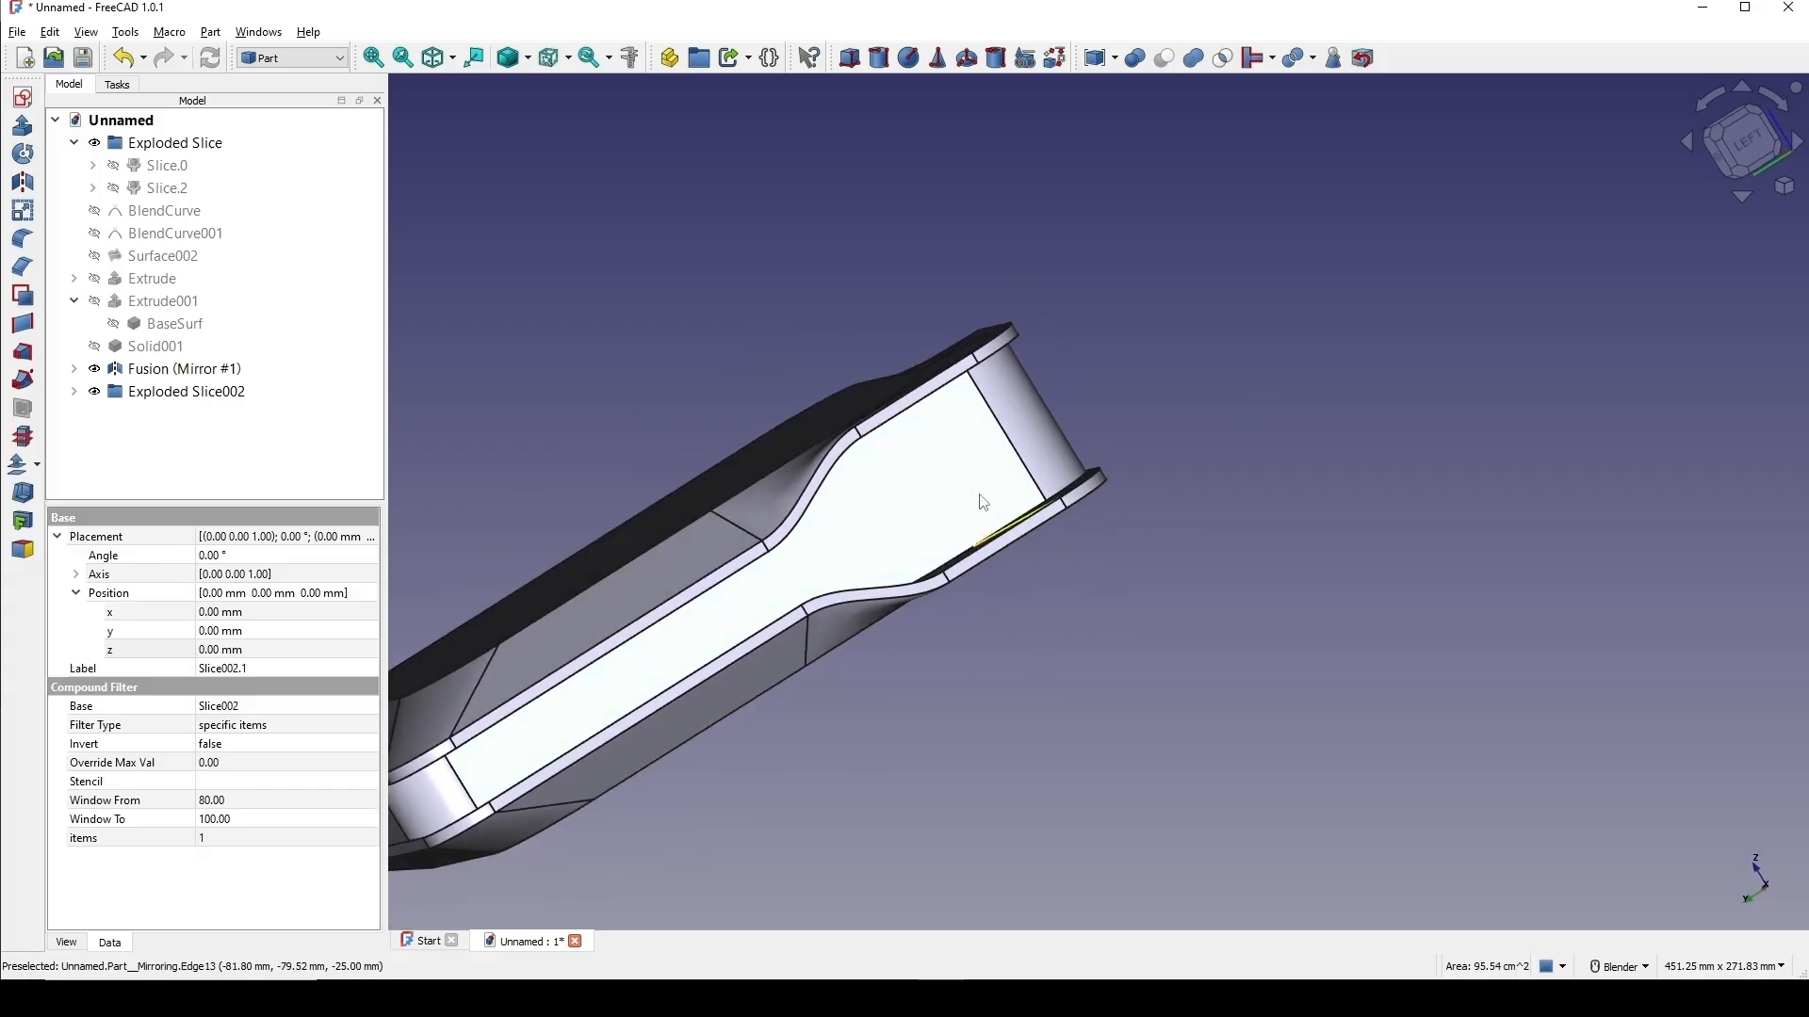
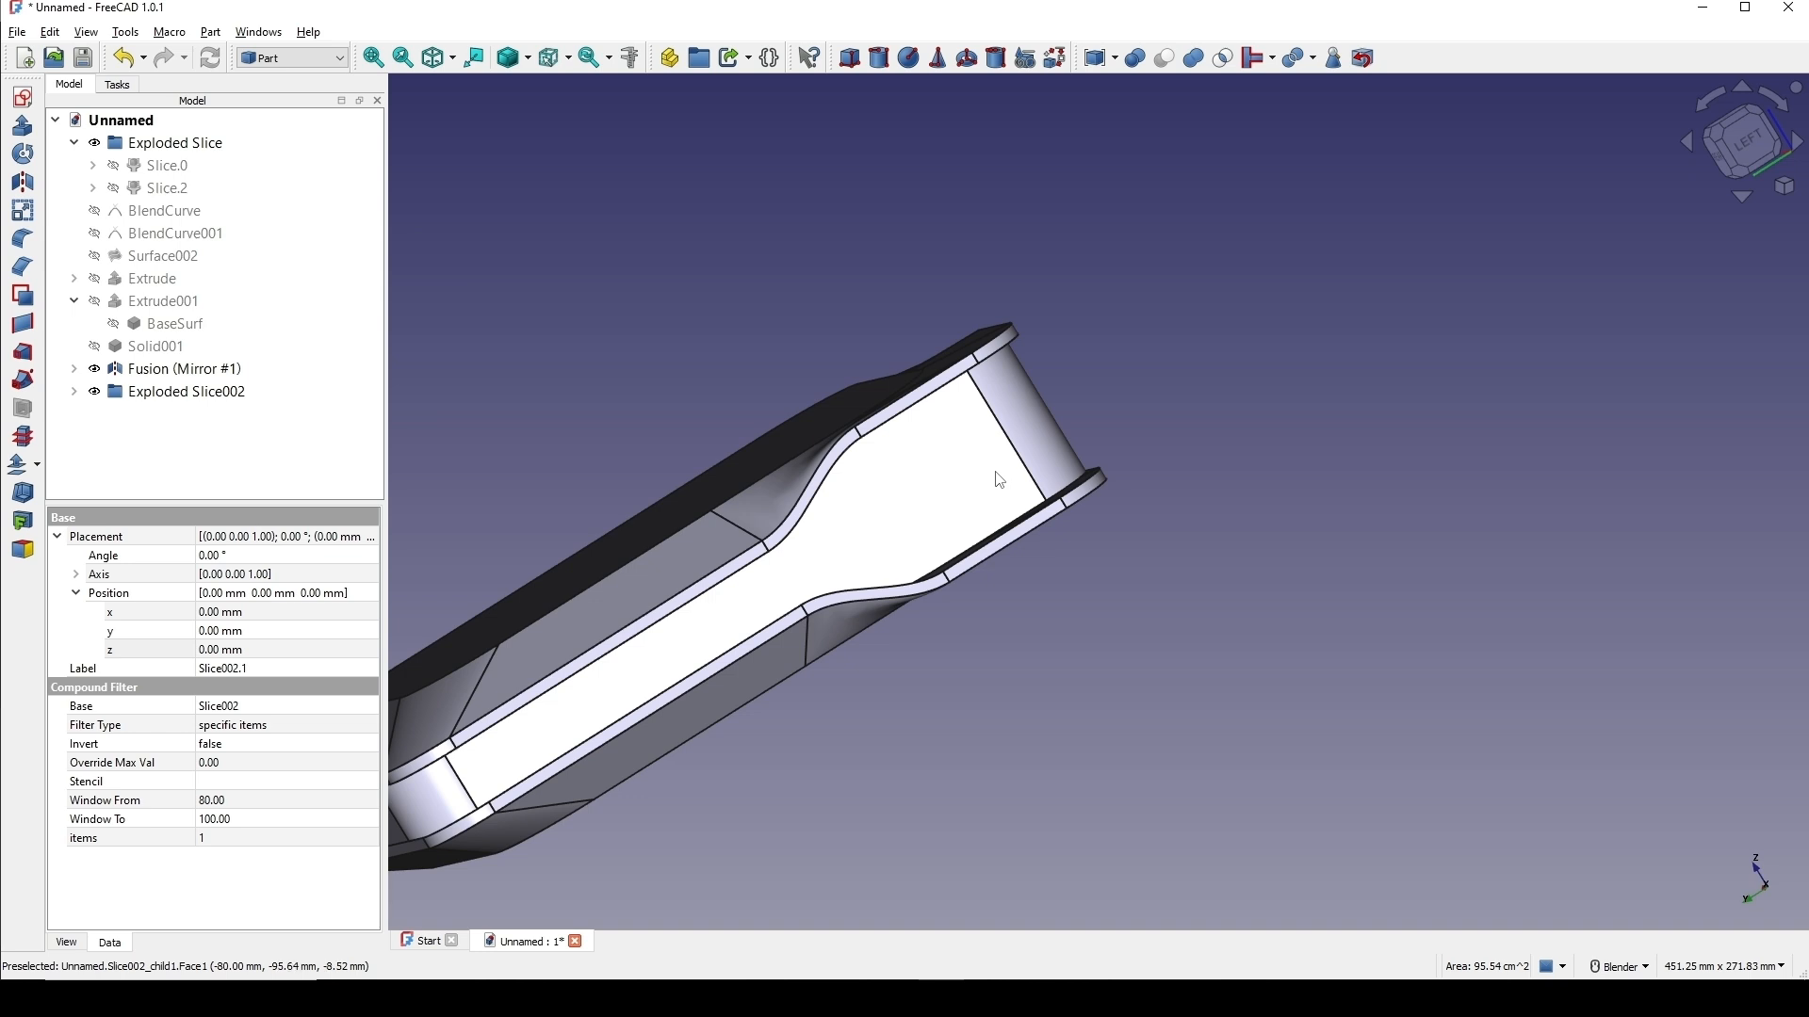
left_click(22, 97)
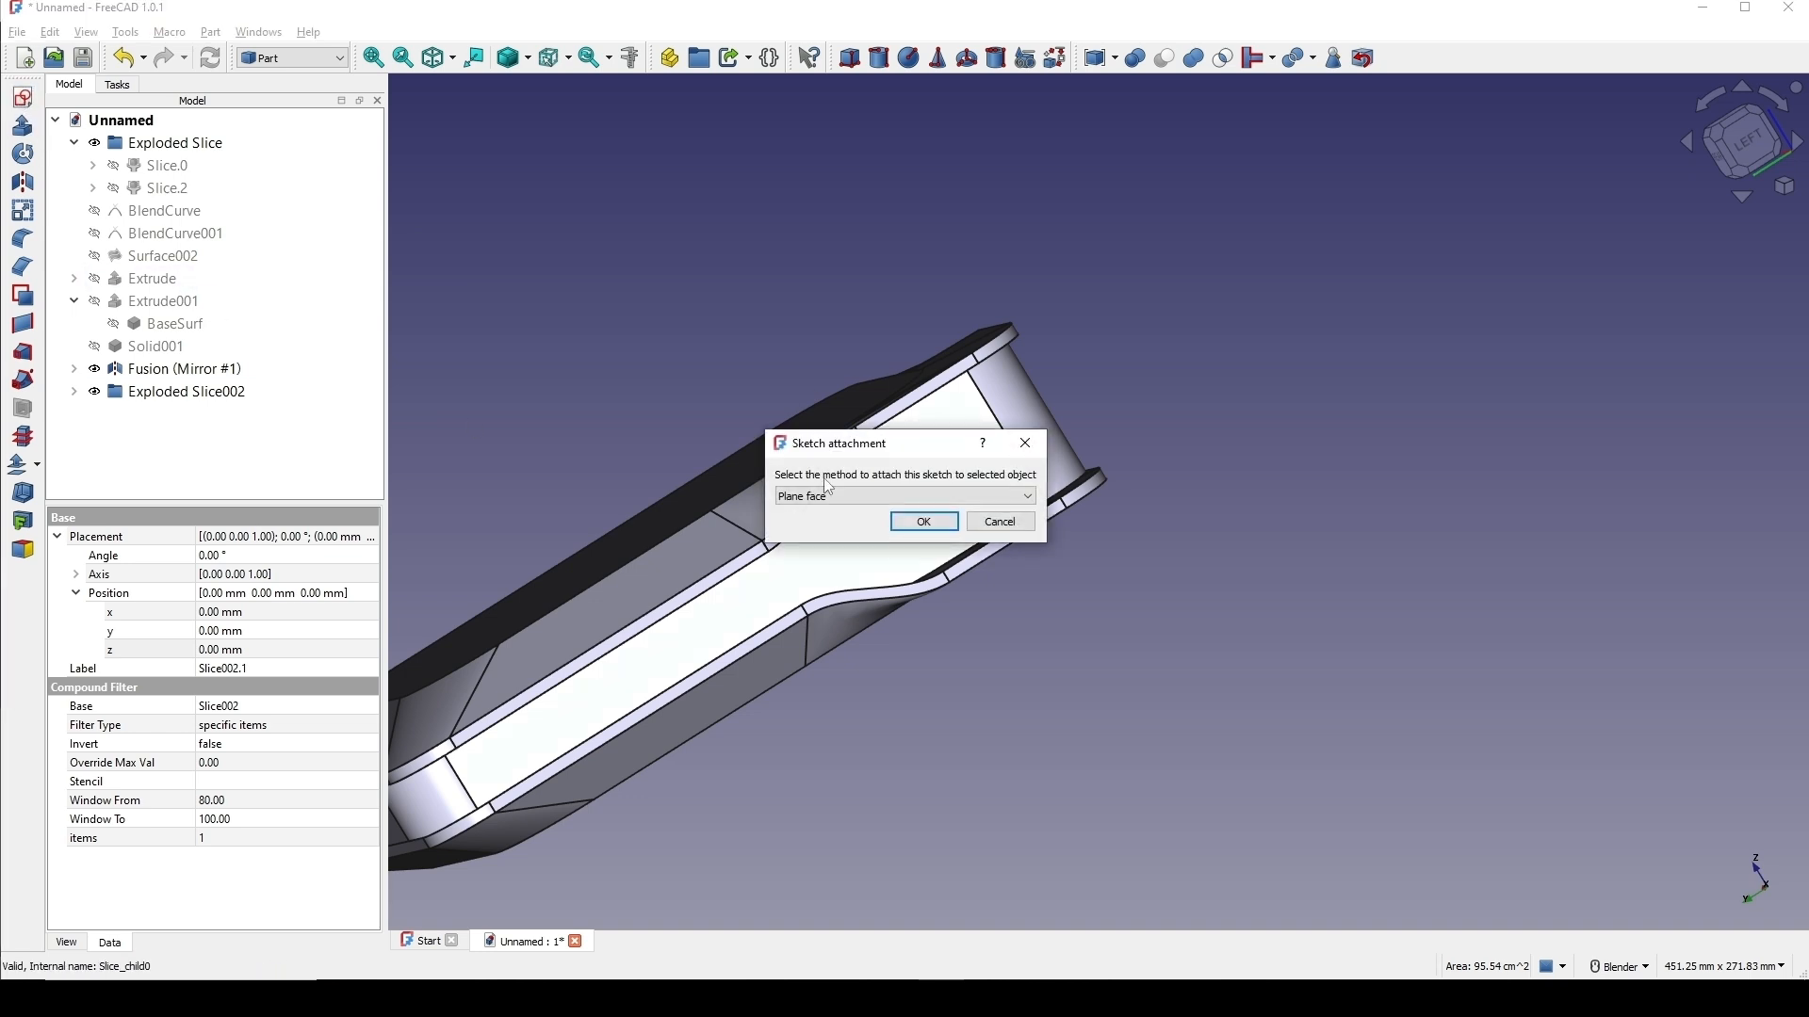
left_click(933, 524)
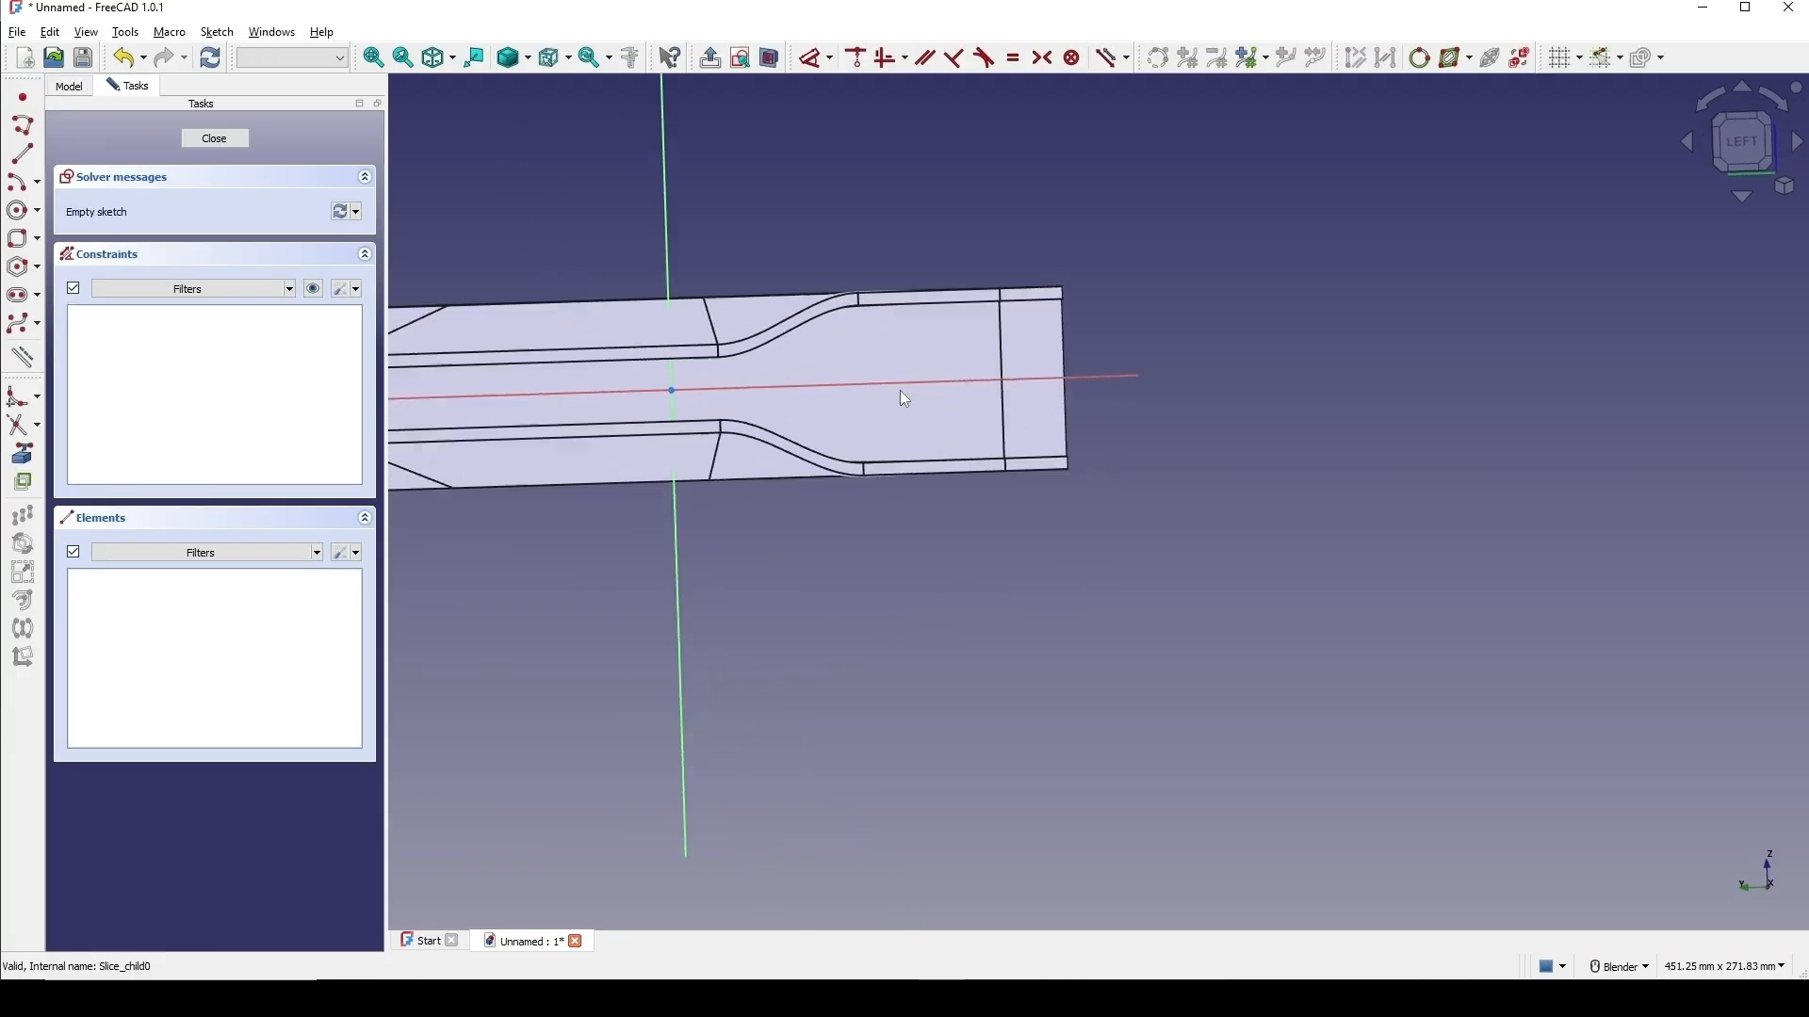
Sketch four separate circles about 15 mm in diameter in a row, with their centres on the horizontal axis.
left_click(22, 214)
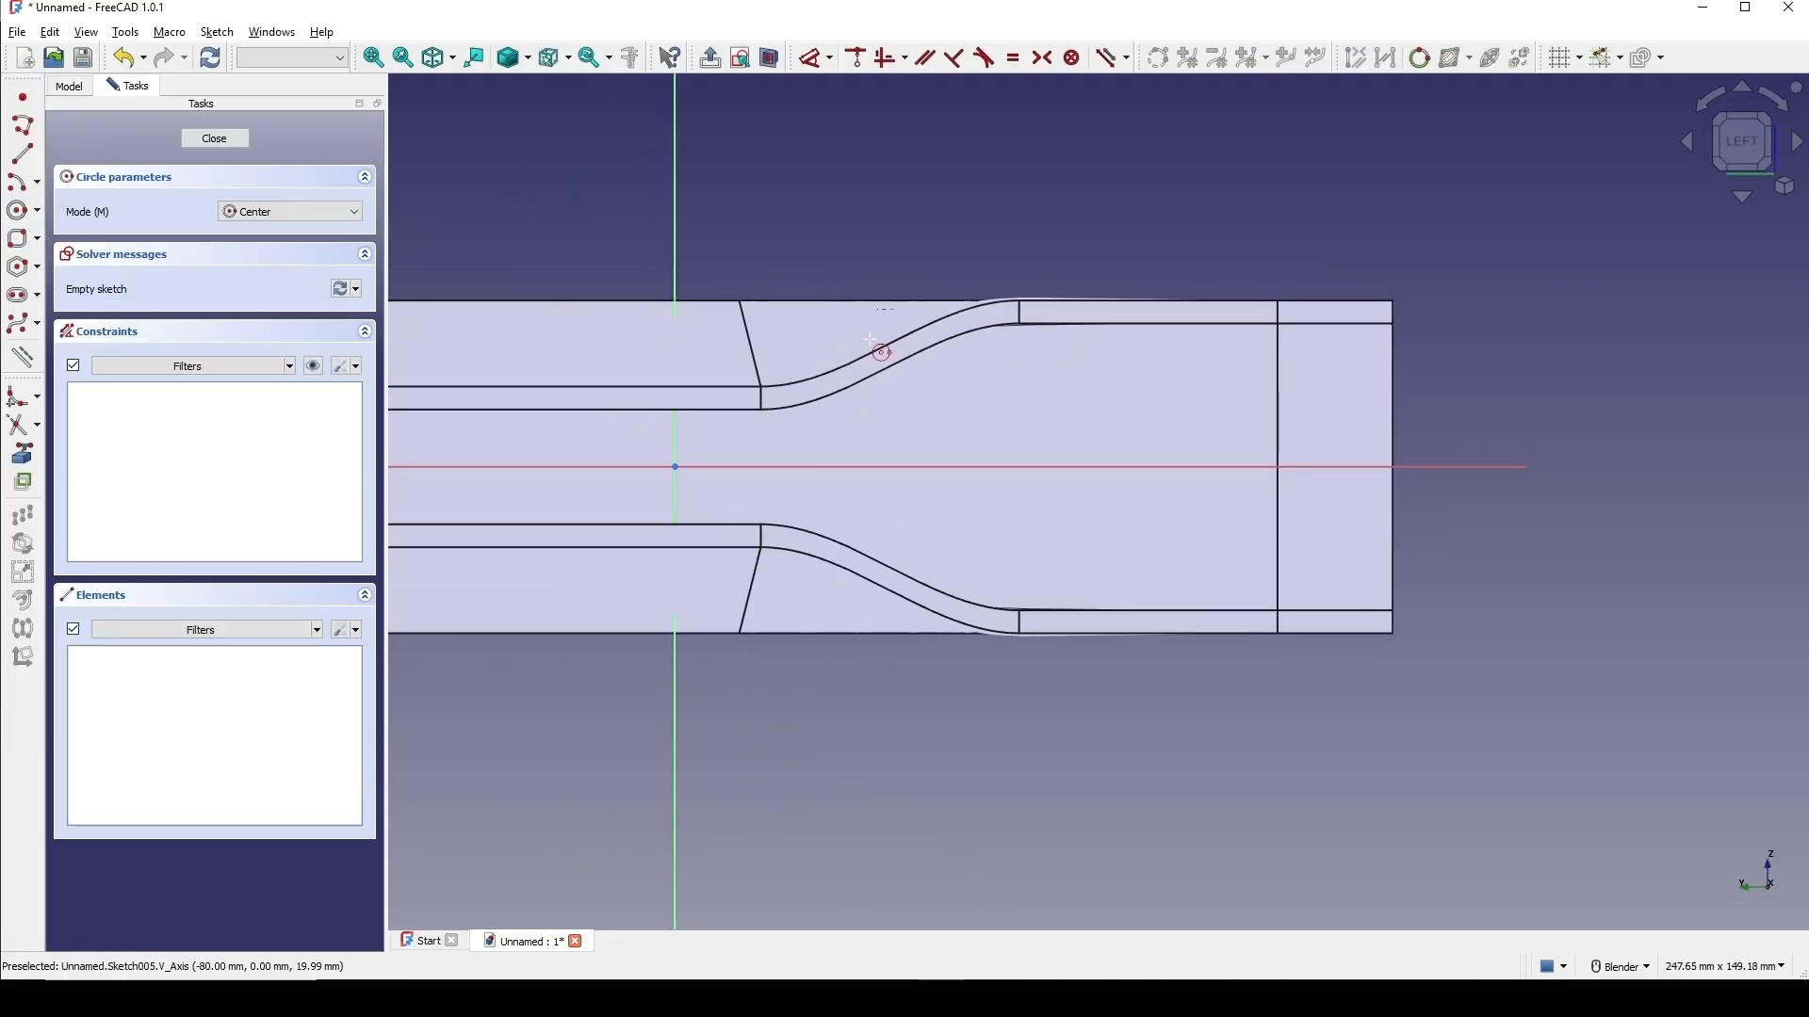
left_click(793, 467)
left_click(846, 462)
left_click(907, 468)
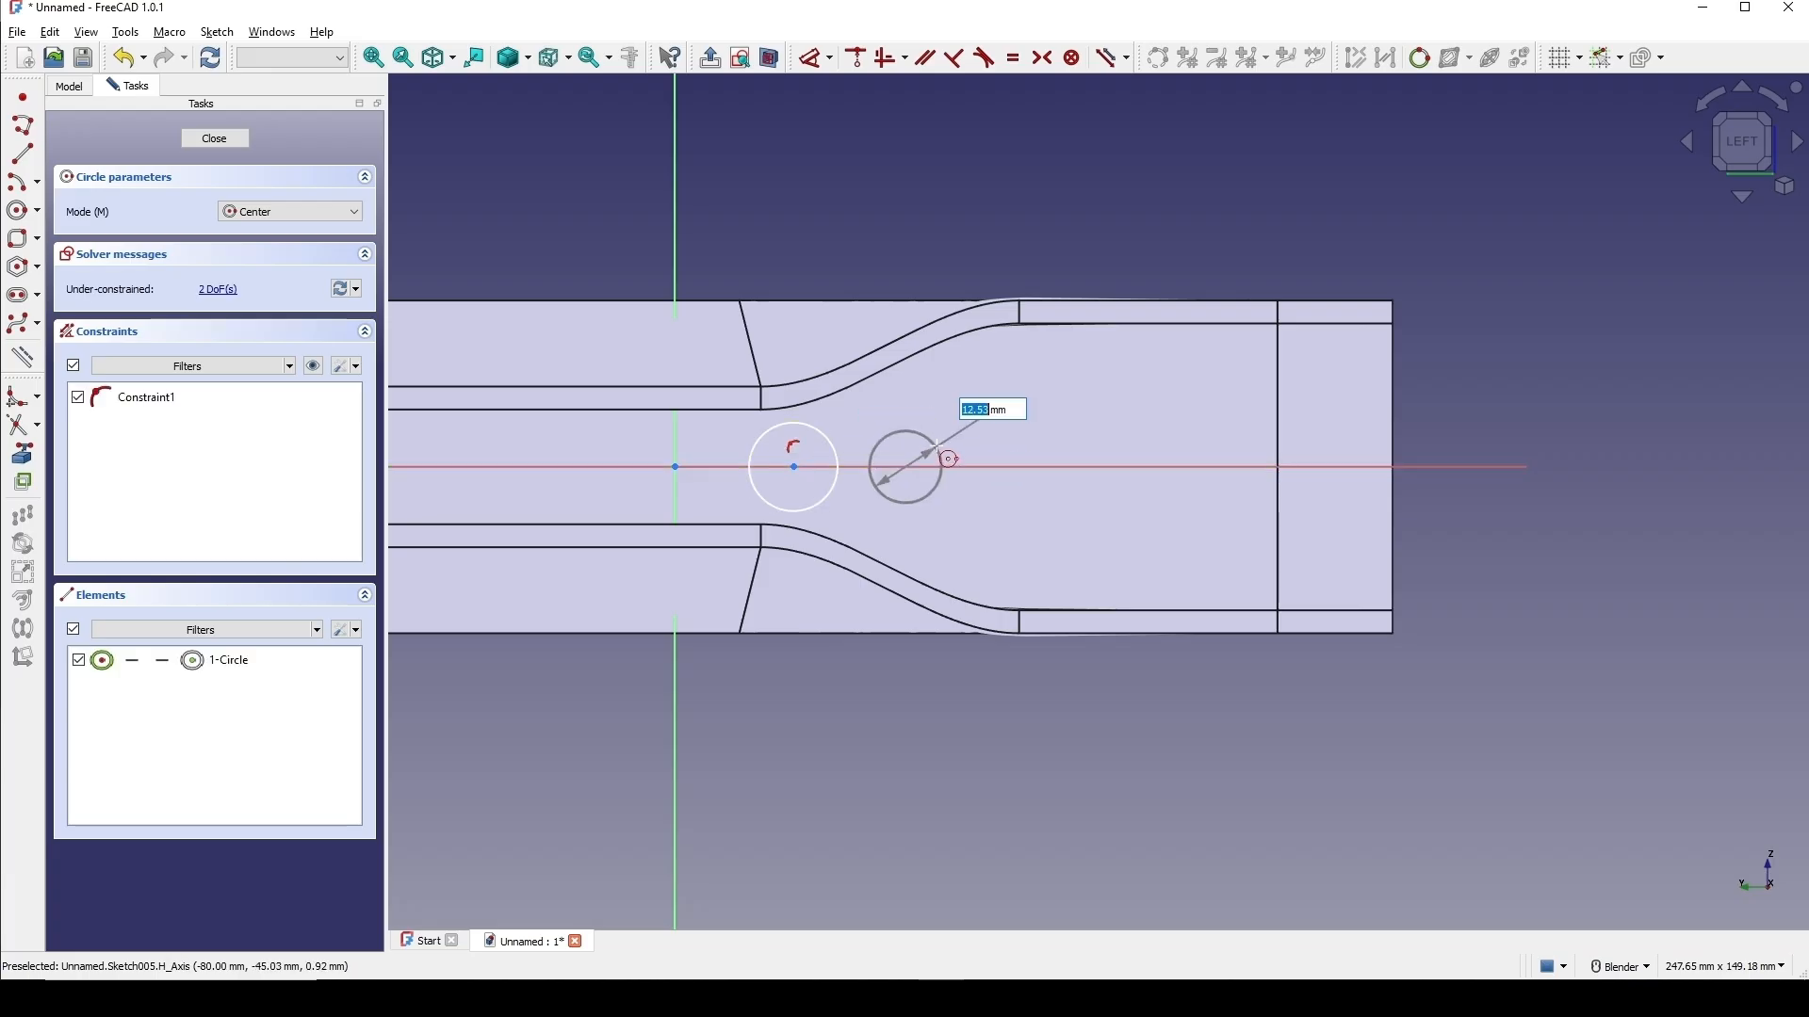
left_click(951, 456)
left_click(1025, 468)
left_click(1059, 426)
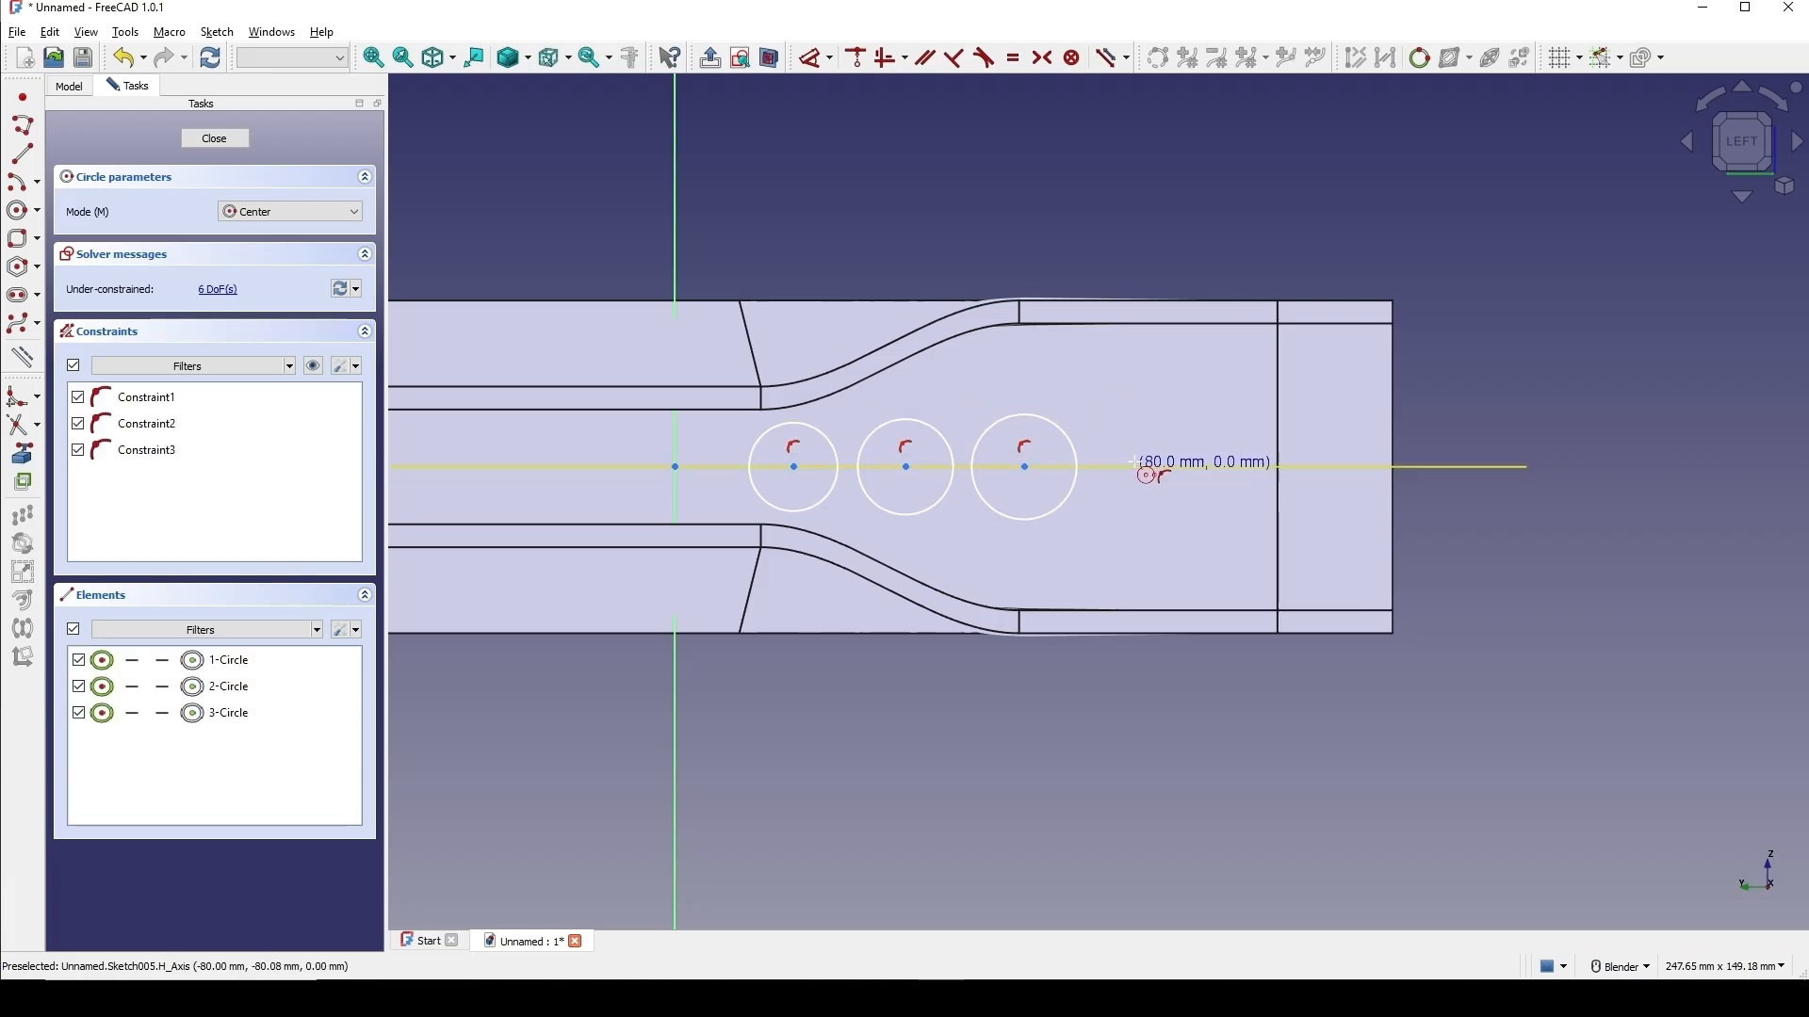
left_click(1136, 468)
left_click(1179, 462)
right_click(1217, 430)
scroll(1224, 401, "up", 2)
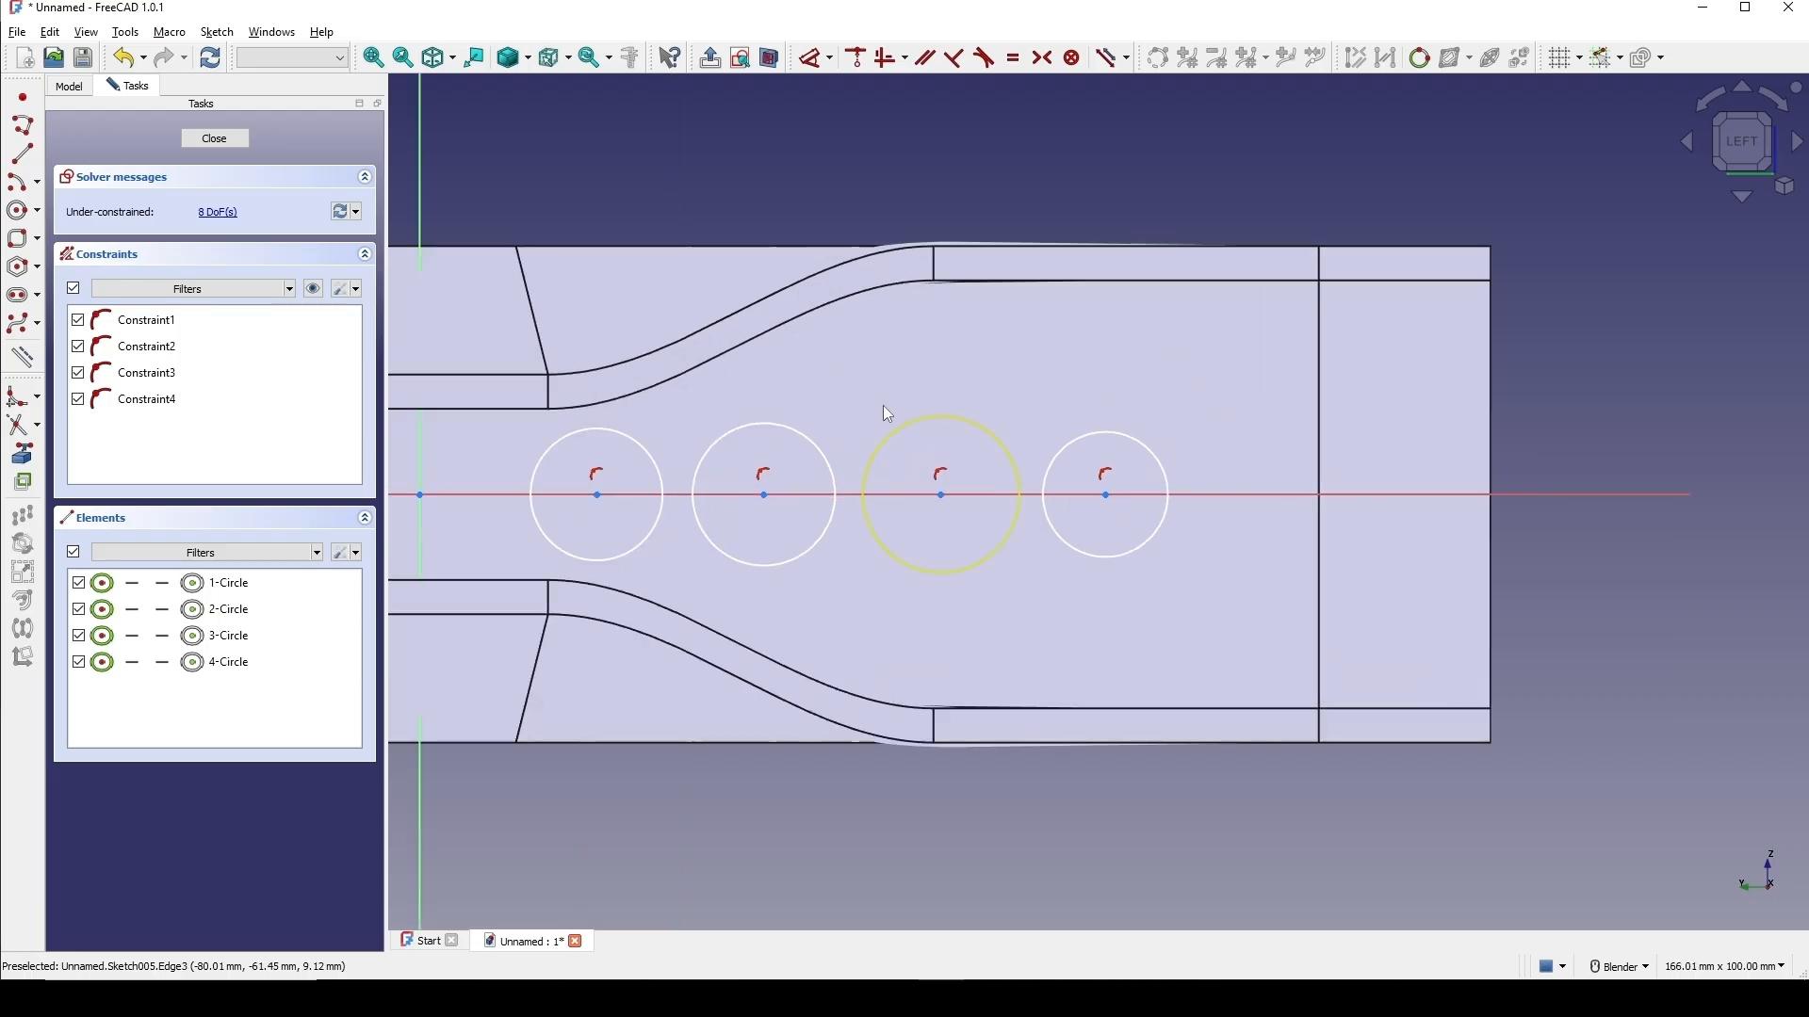
Constrain all four circles to equal size.
left_click(629, 450)
left_click(772, 425)
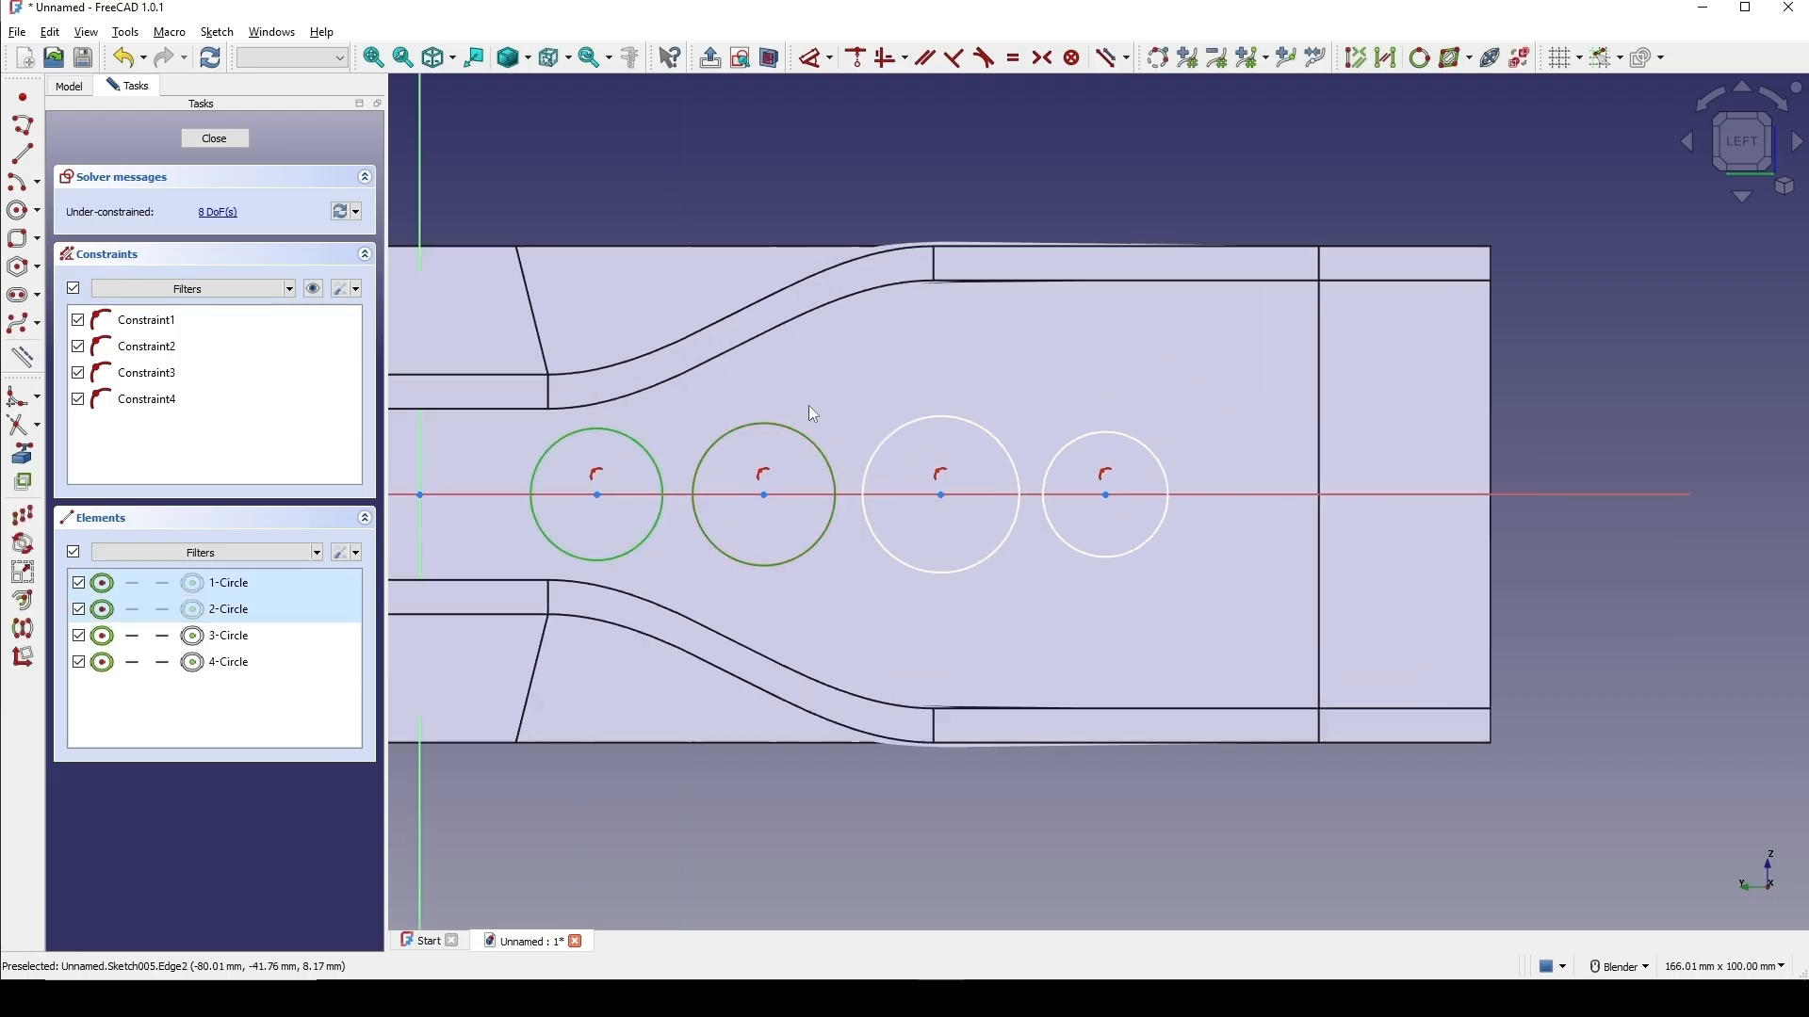
left_click(911, 429)
left_click(1062, 450)
scroll(1185, 387, "down", 1)
key("e")
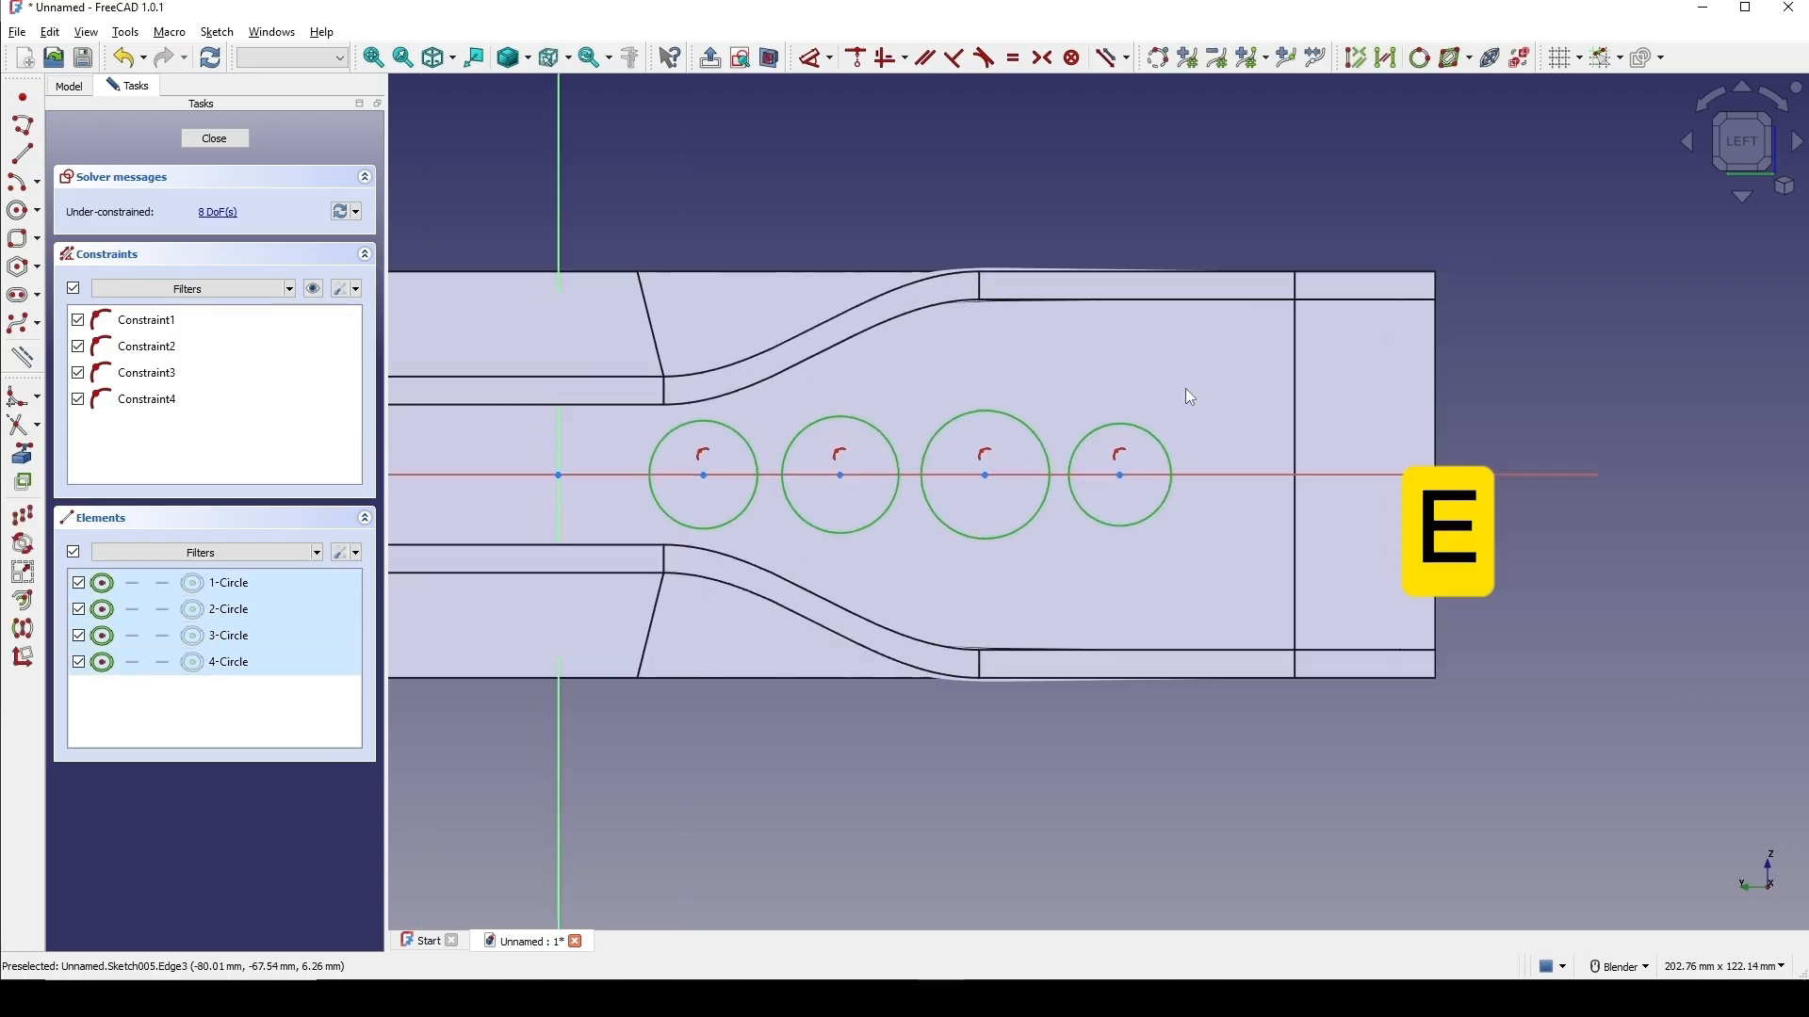
scroll(991, 387, "up", 1)
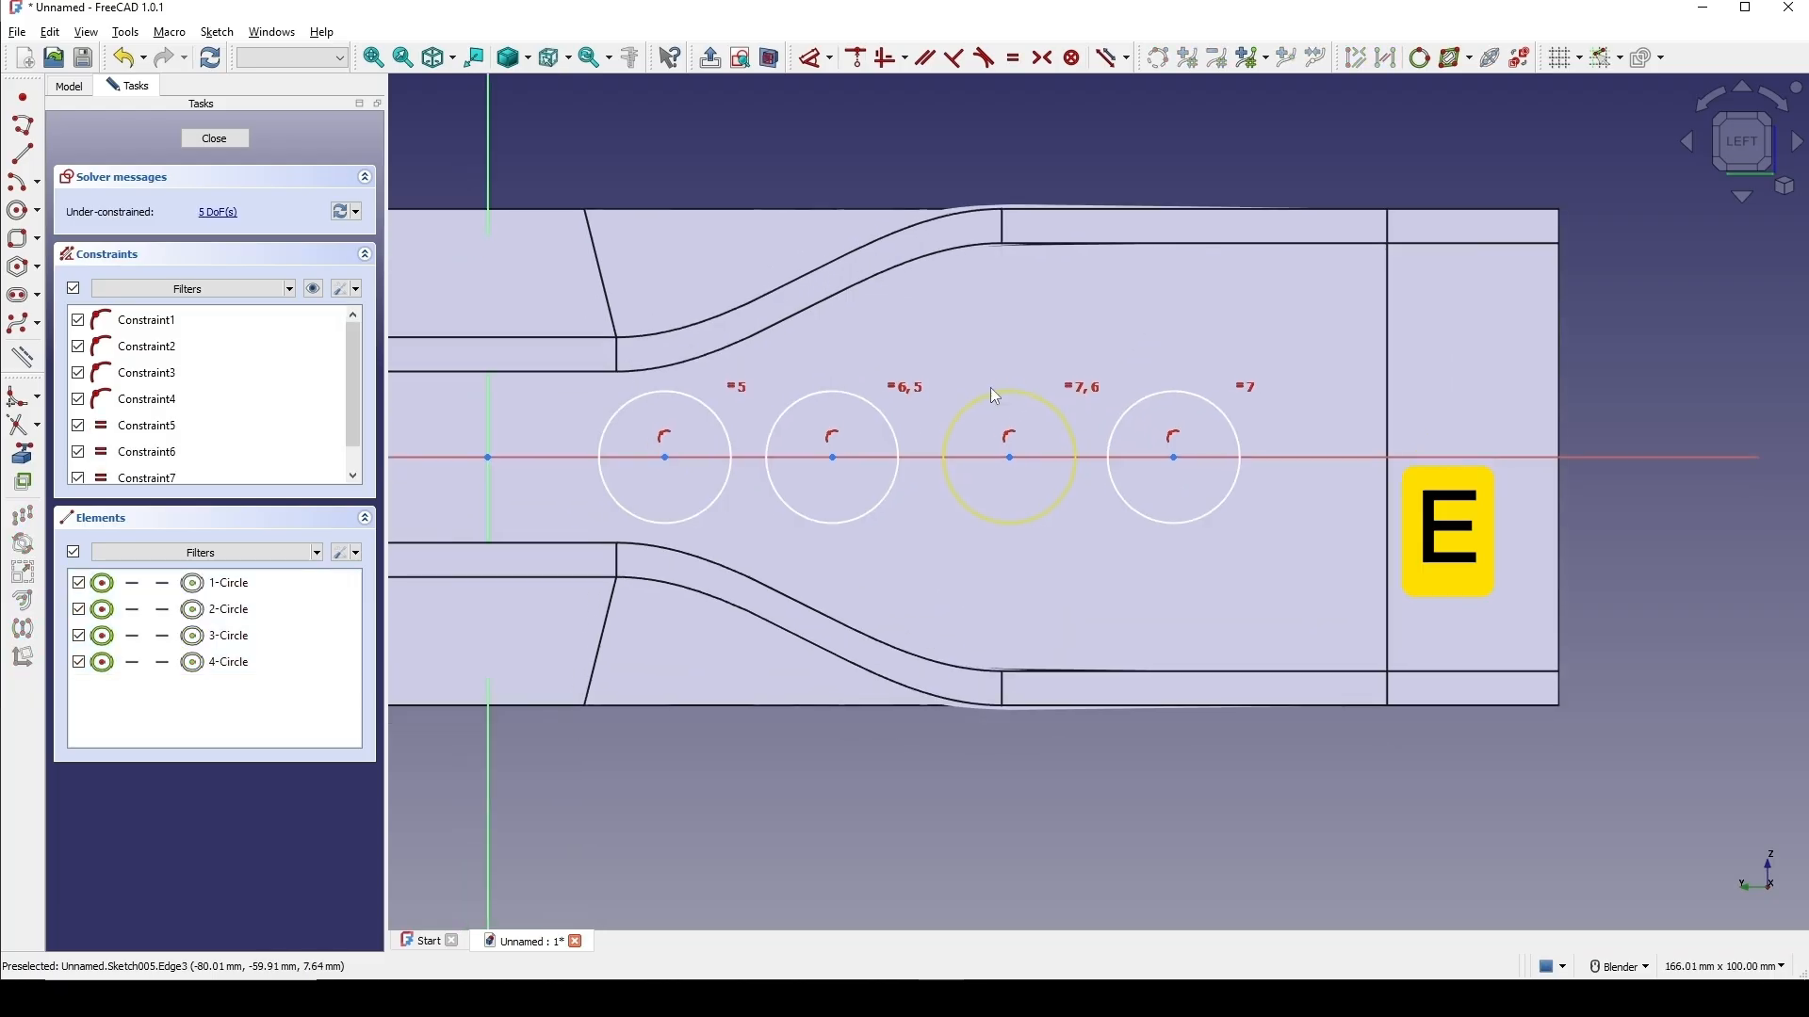
Dimension the circle nearest the vertical axis with a diameter of 2.5 mm.
key("d")
left_click(668, 392)
left_click(558, 228)
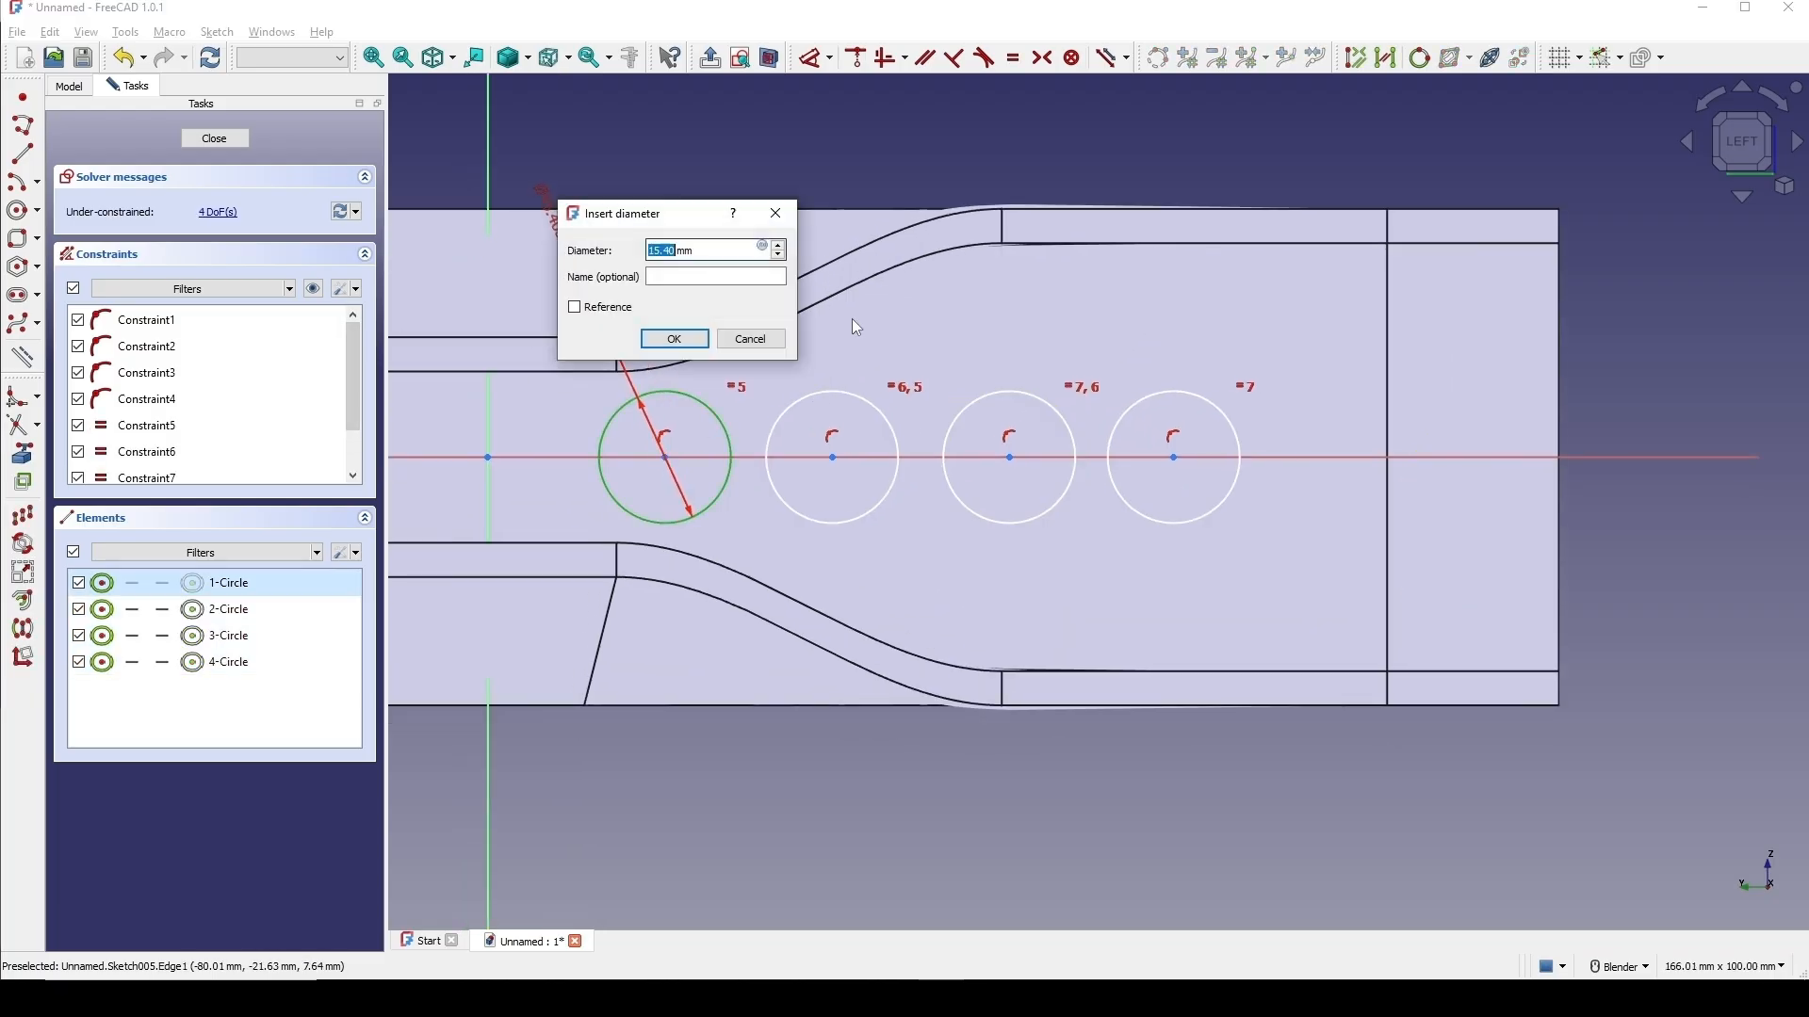
type("2.5")
key("Return")
Draw three lines along the horizontal axis that connect the centres of the four circles one after another.
key("g")
key("l")
scroll(713, 414, "up", 3)
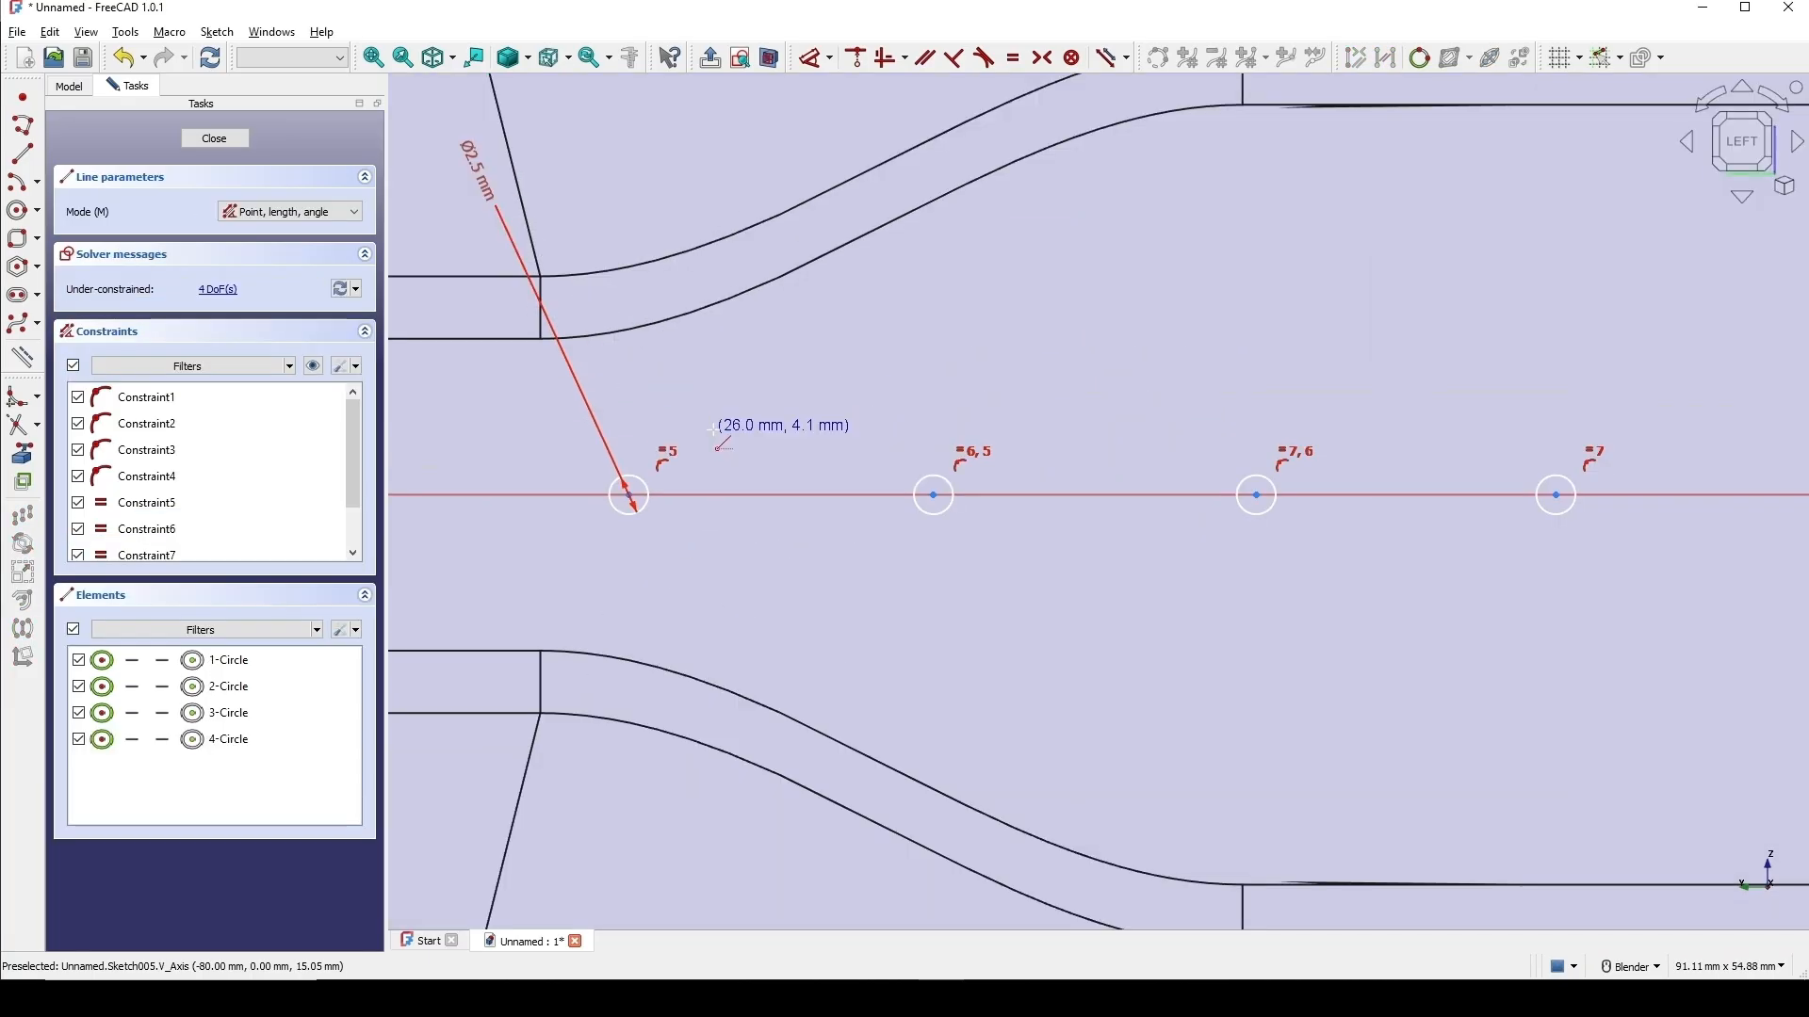
left_click(629, 495)
left_click(933, 495)
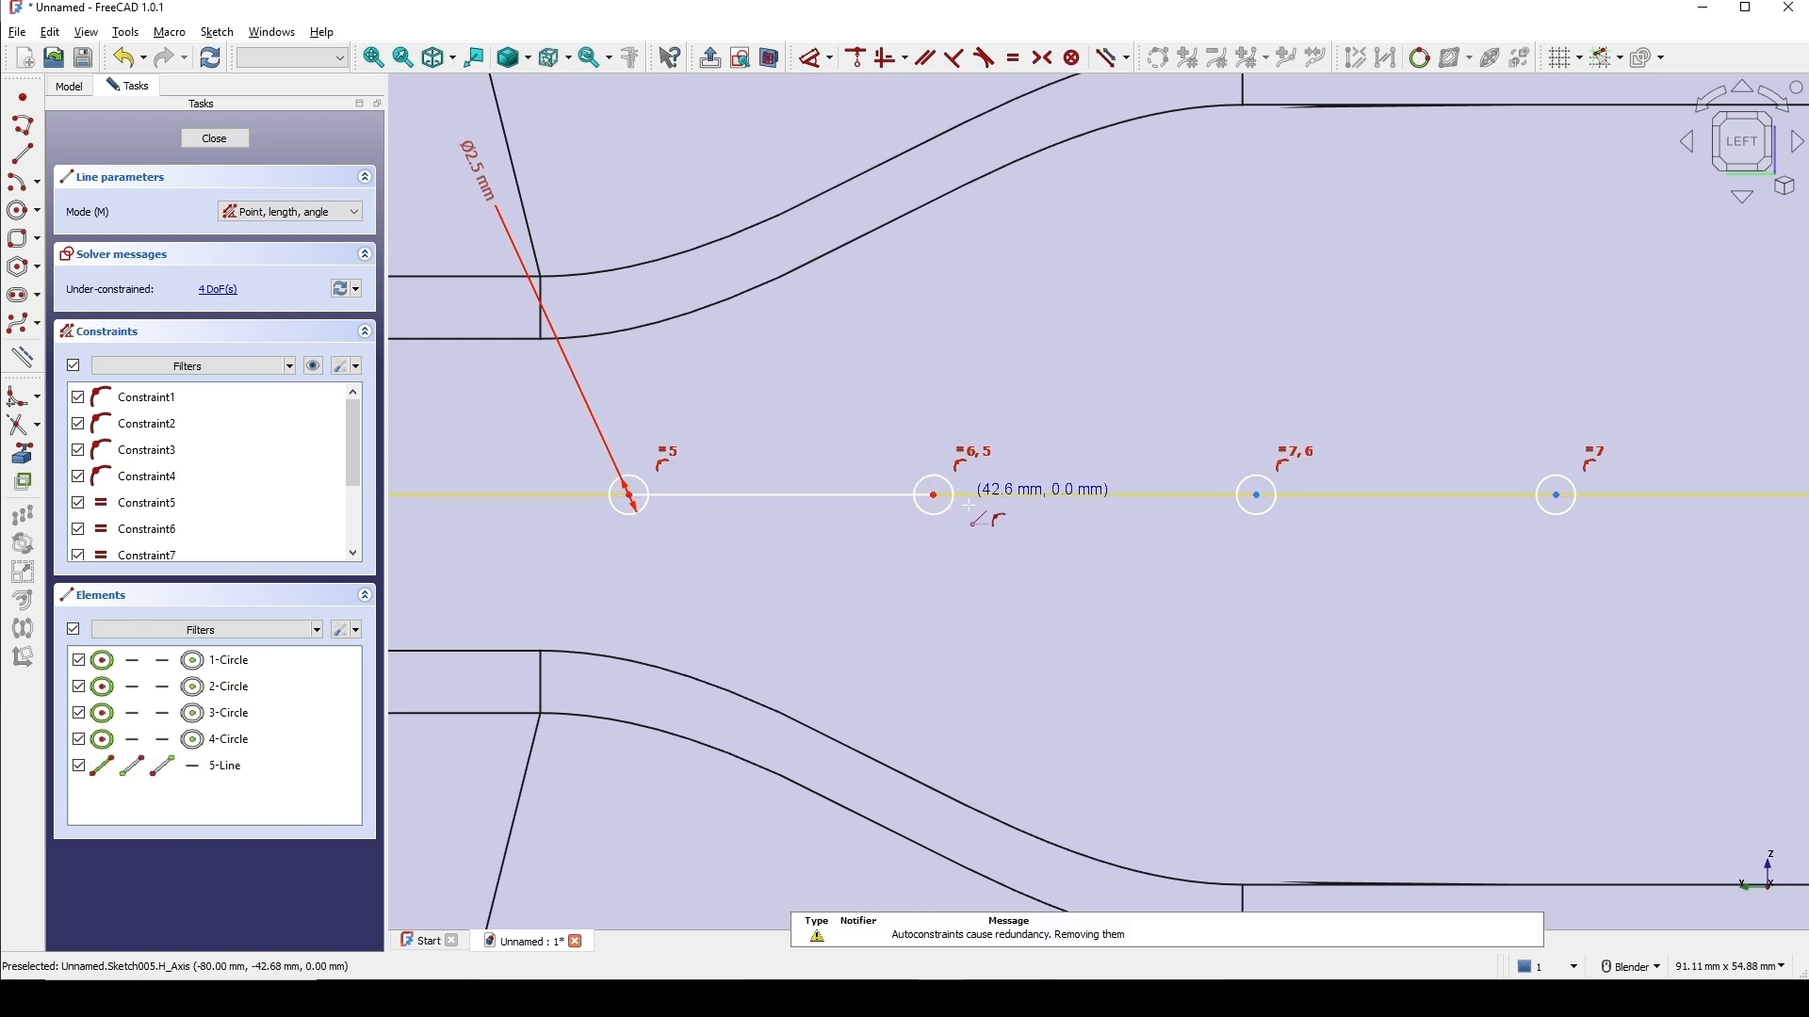
left_click(933, 495)
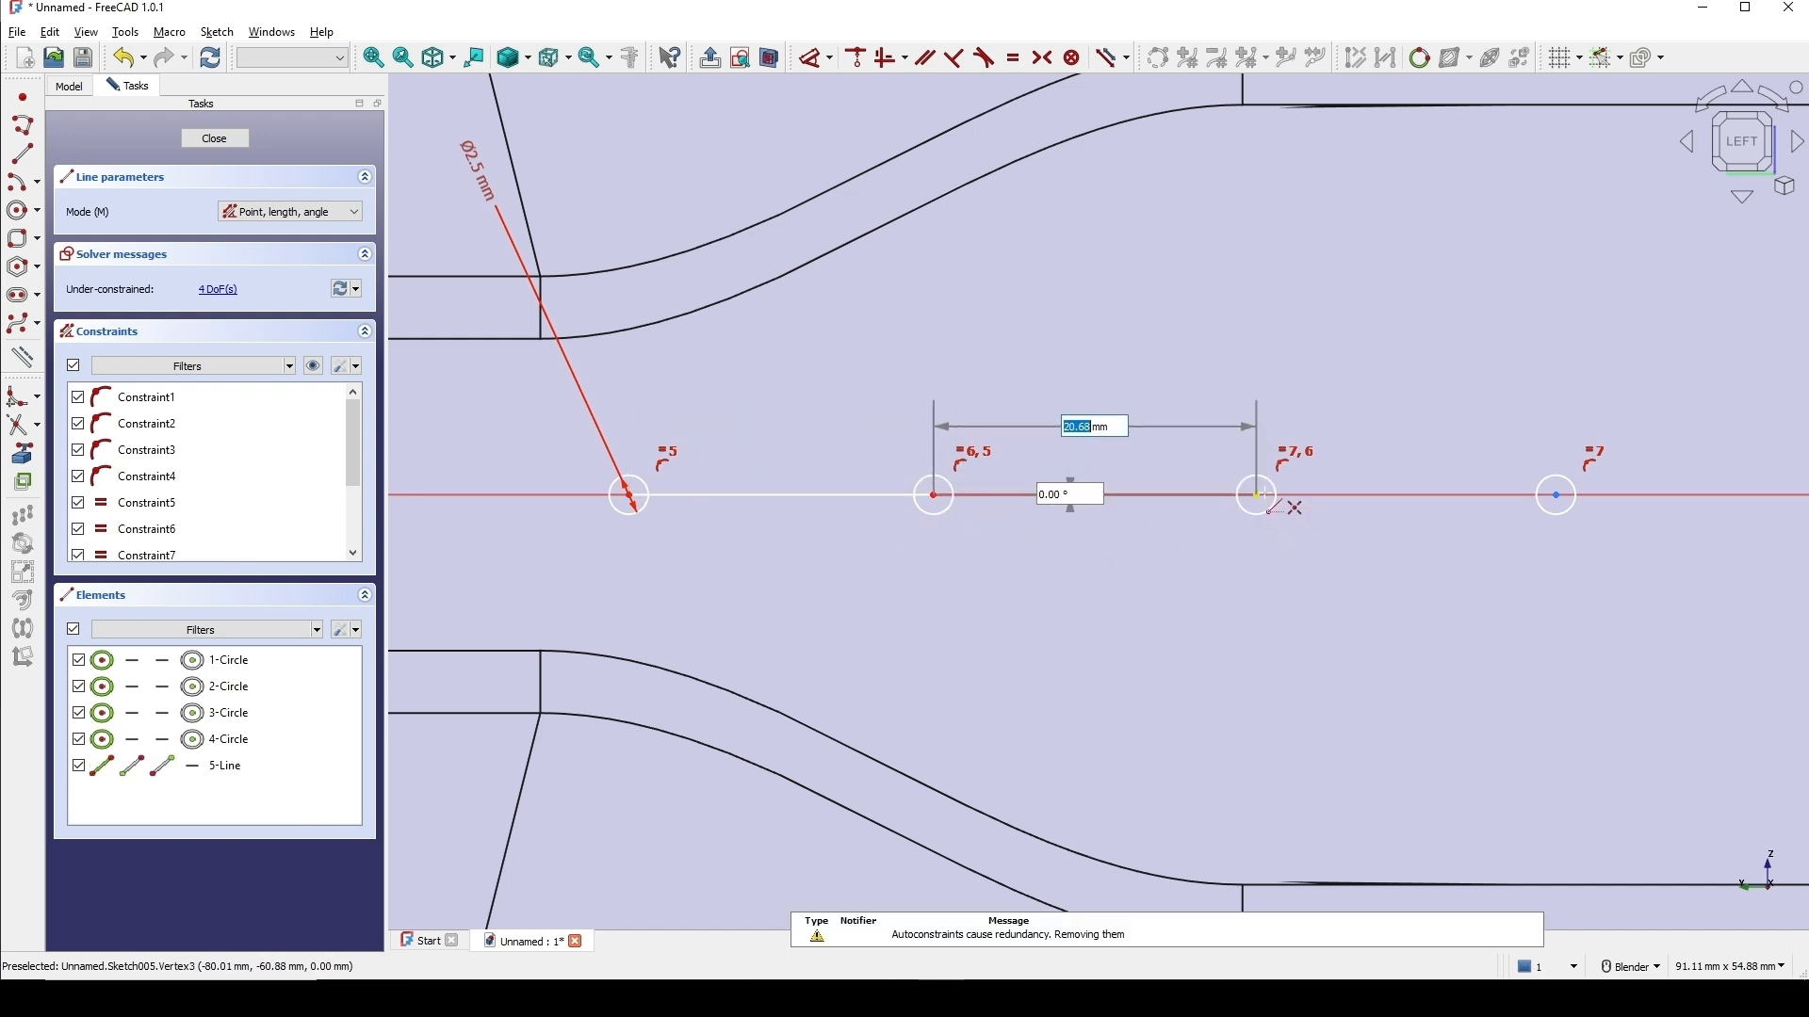
left_click(1257, 494)
left_click(1257, 494)
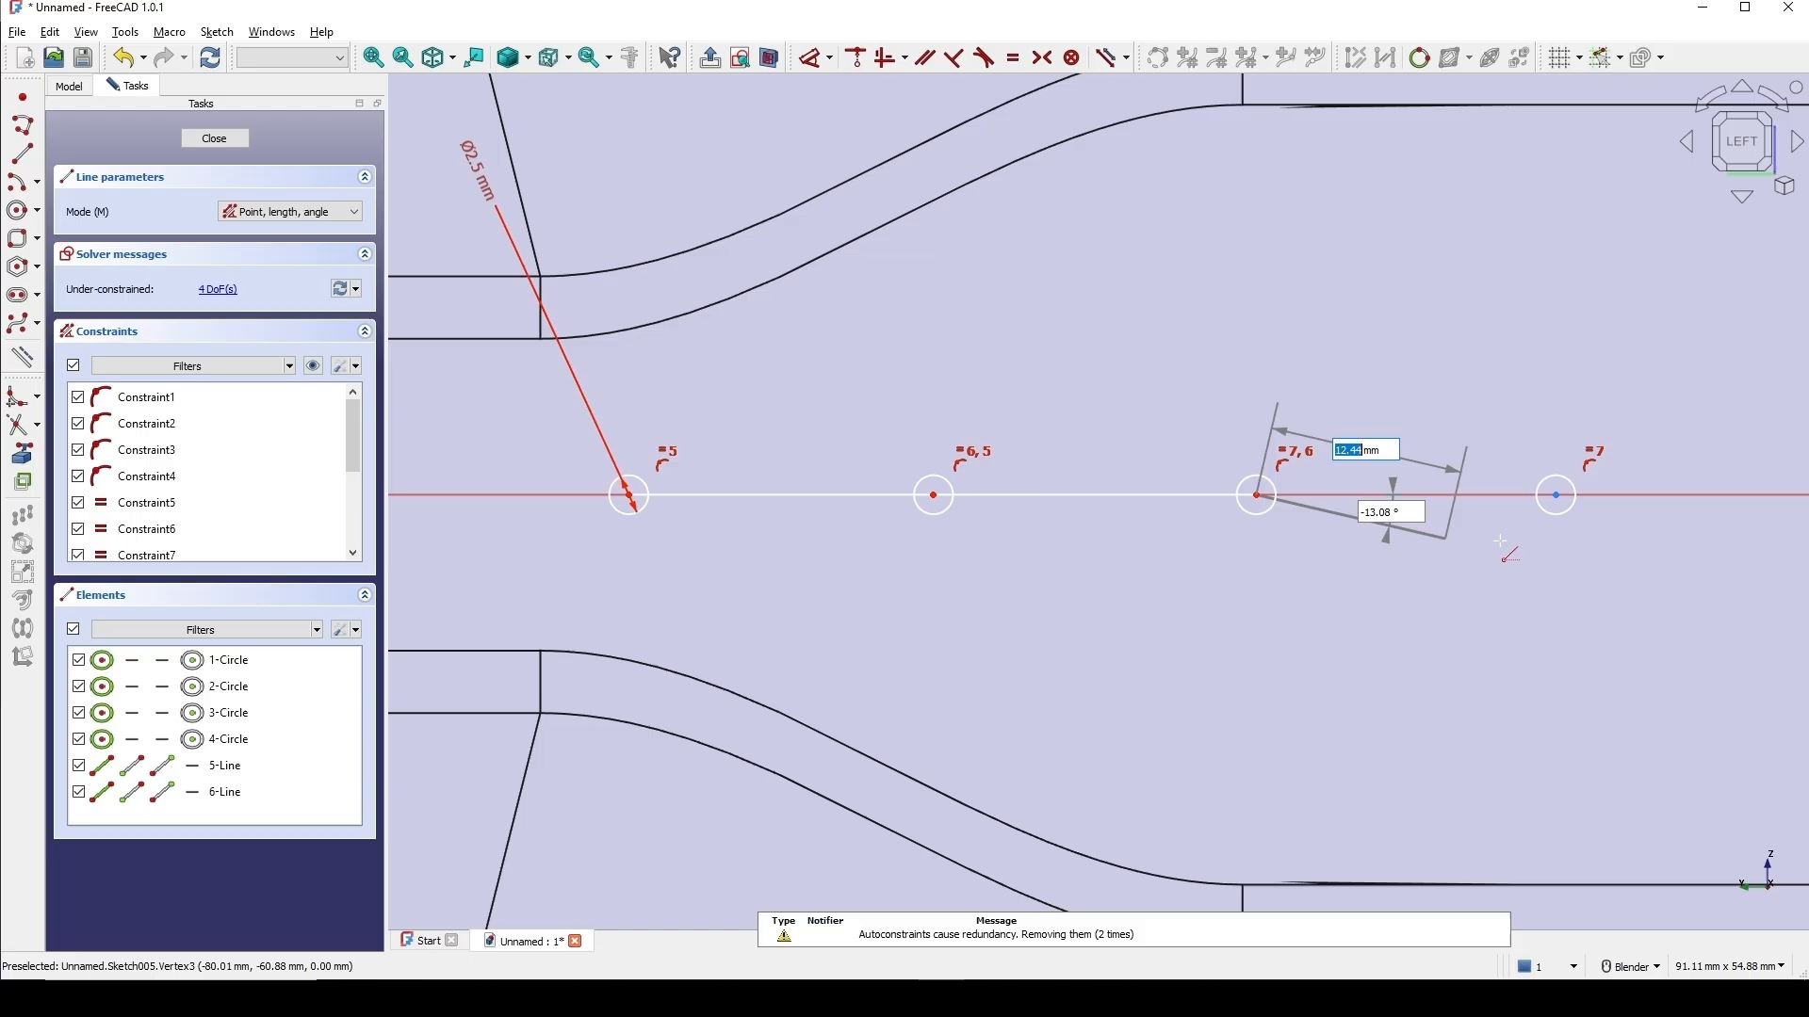
left_click(1556, 495)
right_click(1564, 545)
scroll(1564, 545, "down", 2)
middle_click_drag(1502, 544, 1258, 535, "shift")
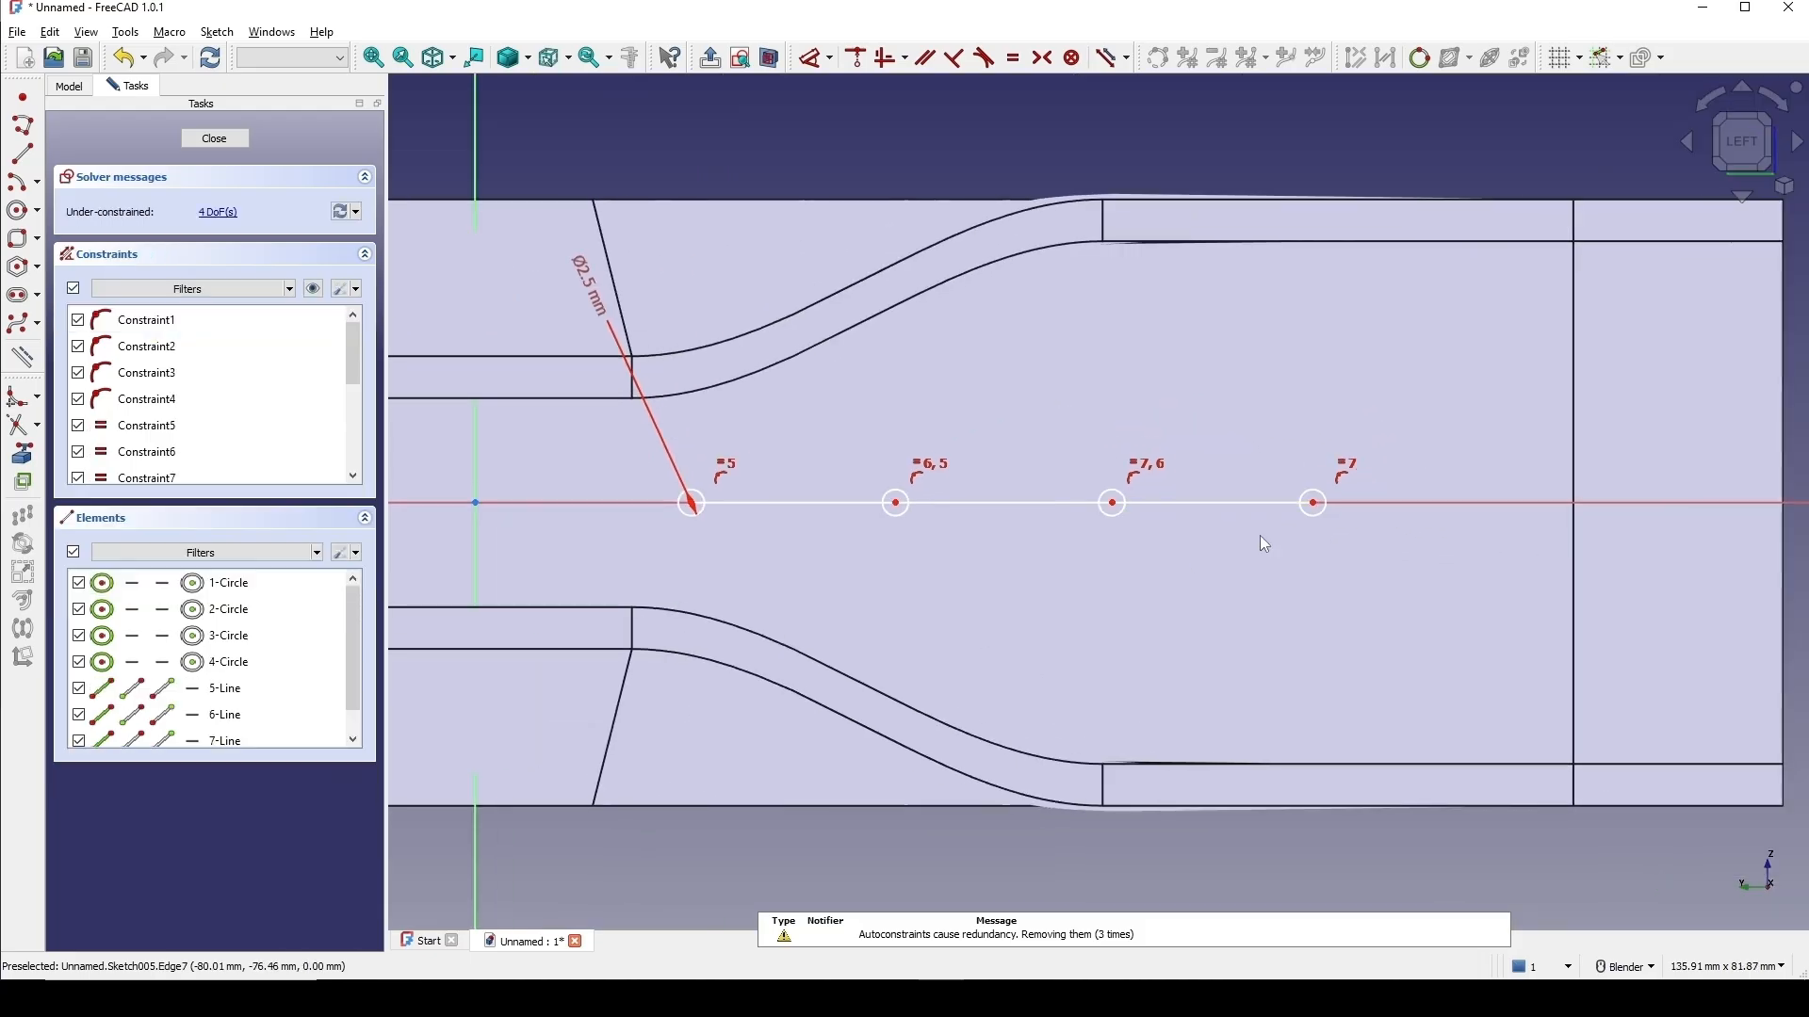
Convert the three connecting lines between the circle centres to construction geometry.
left_click(838, 507)
left_click(992, 509)
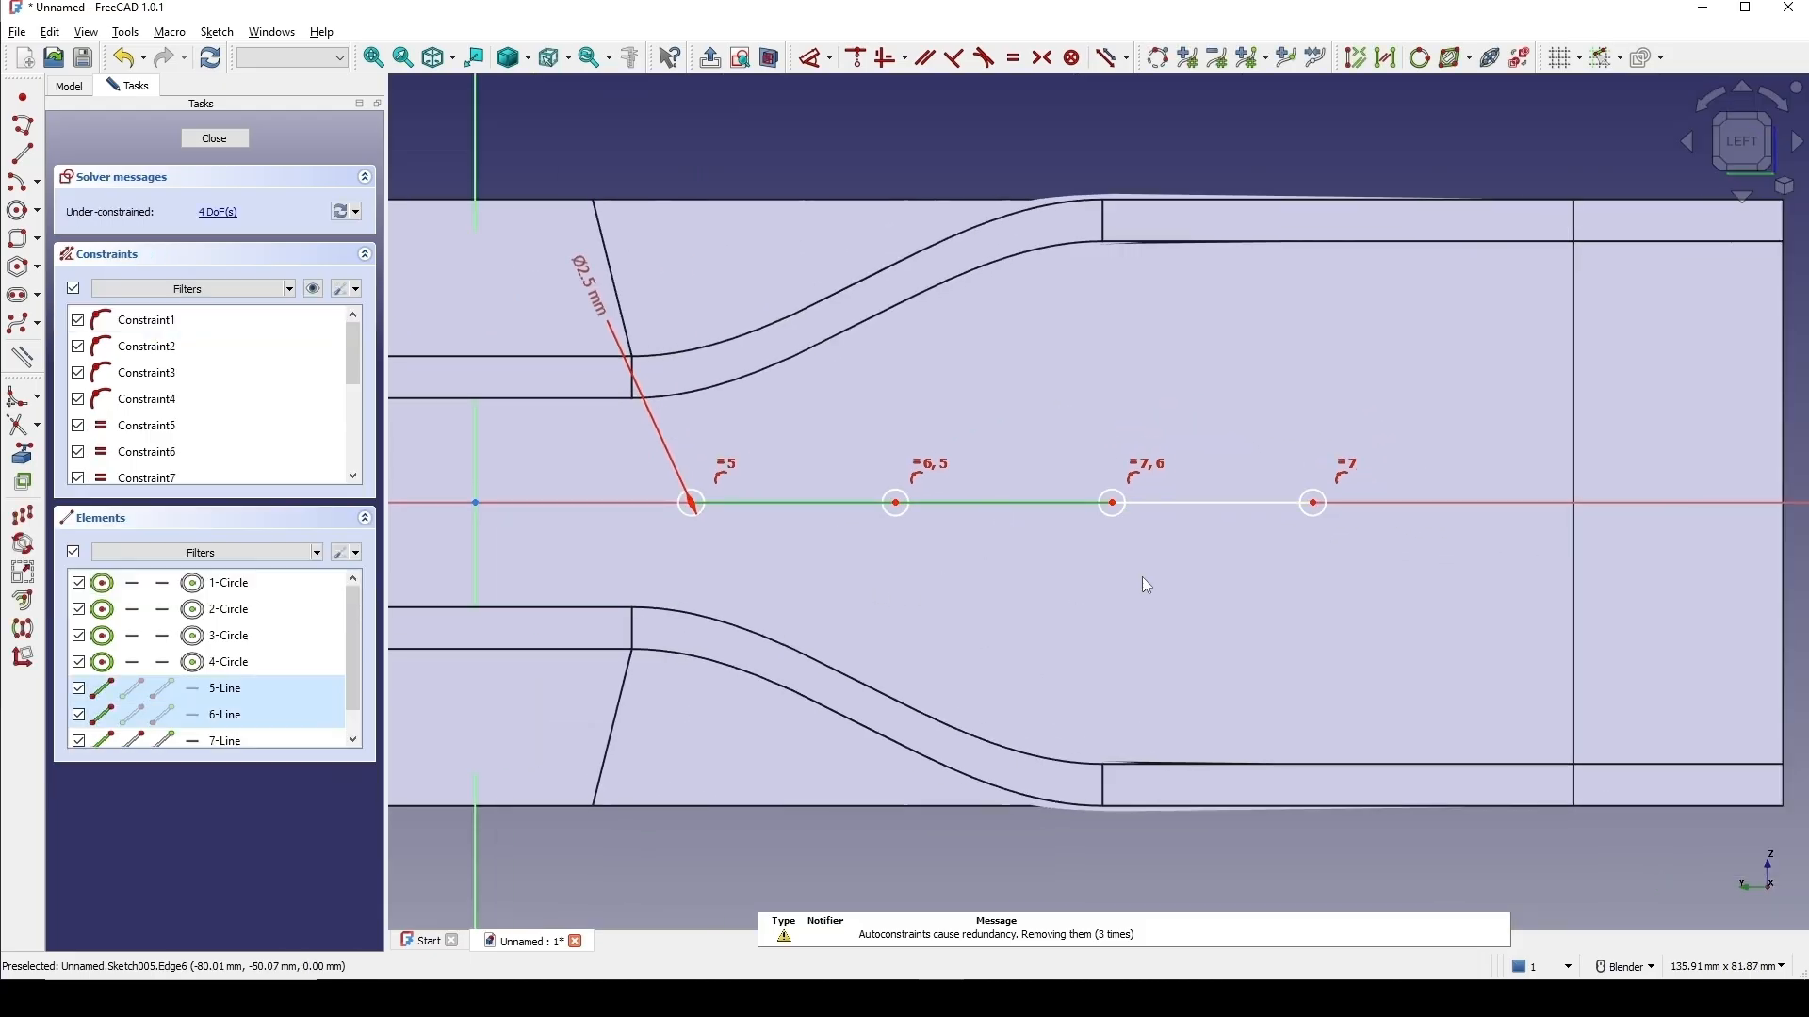
left_click(1206, 515)
middle_click_drag(1228, 553, 1198, 520, "shift")
key("g")
key("n")
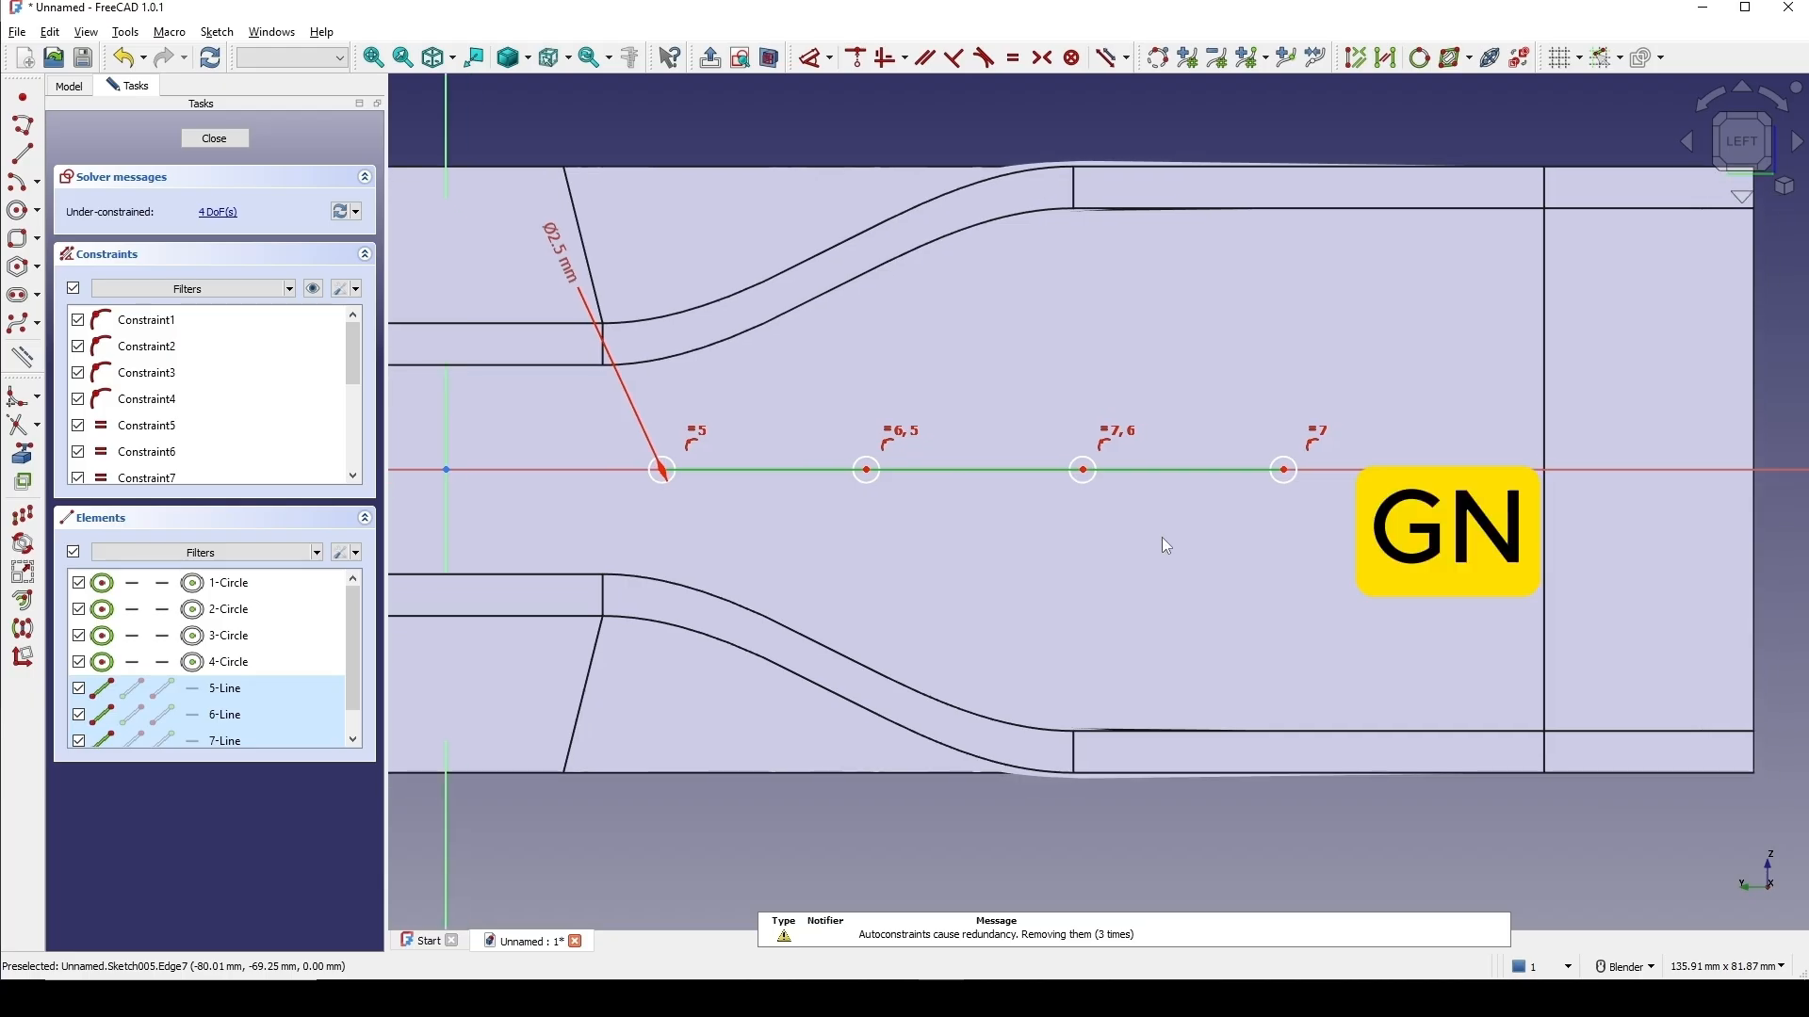
middle_click_drag(1002, 438, 1021, 389, "shift")
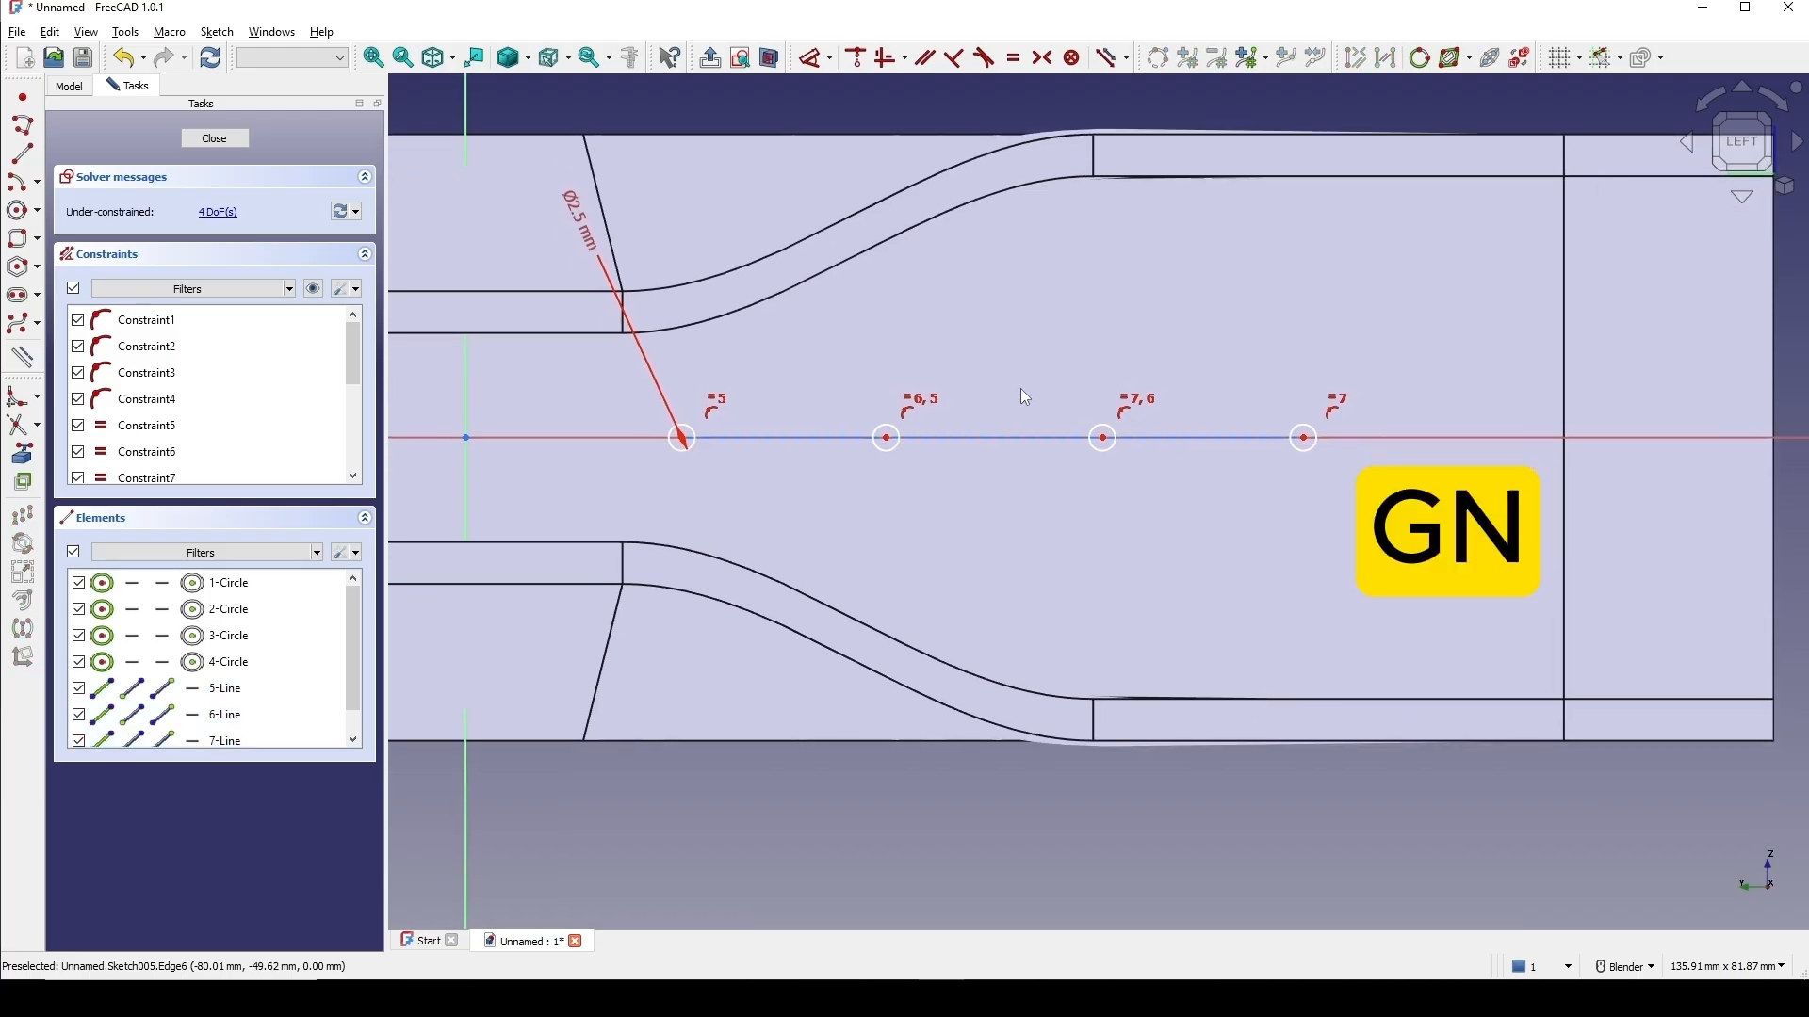
Constrain the three construction lines to equal length so the circles are evenly spaced.
left_click(785, 439)
left_click(1060, 439)
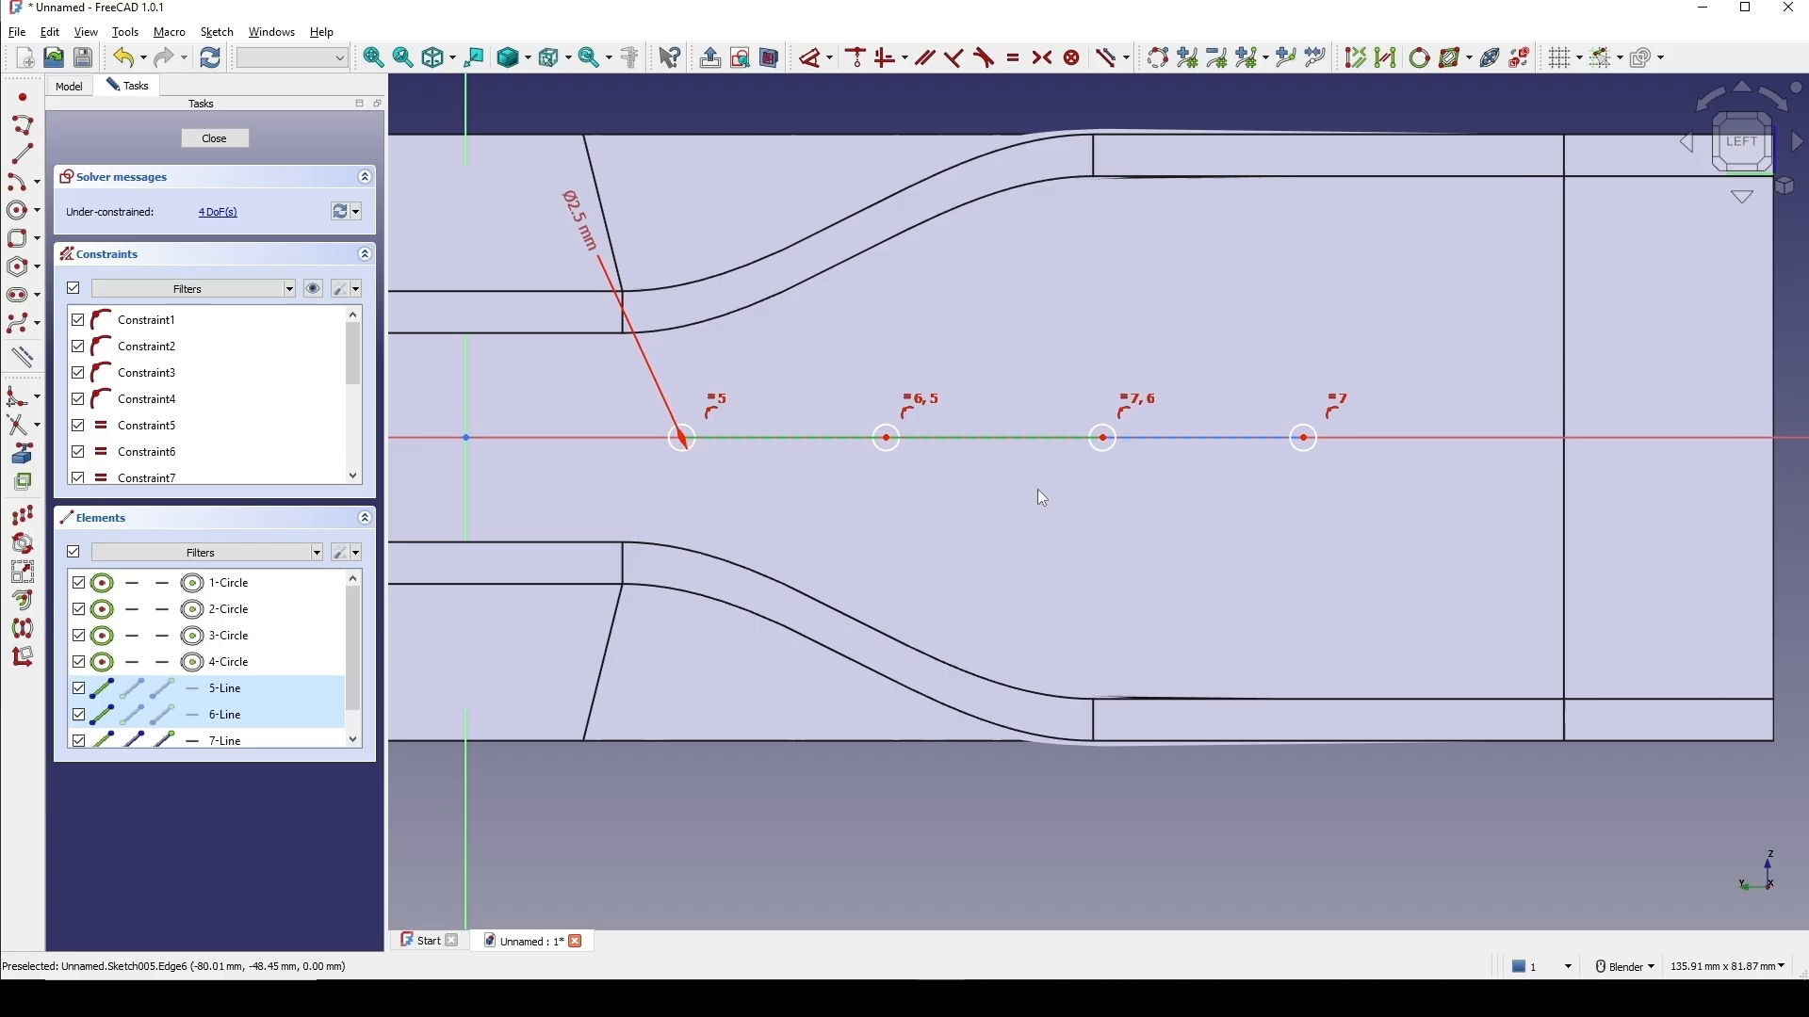
left_click(1197, 440)
key("e")
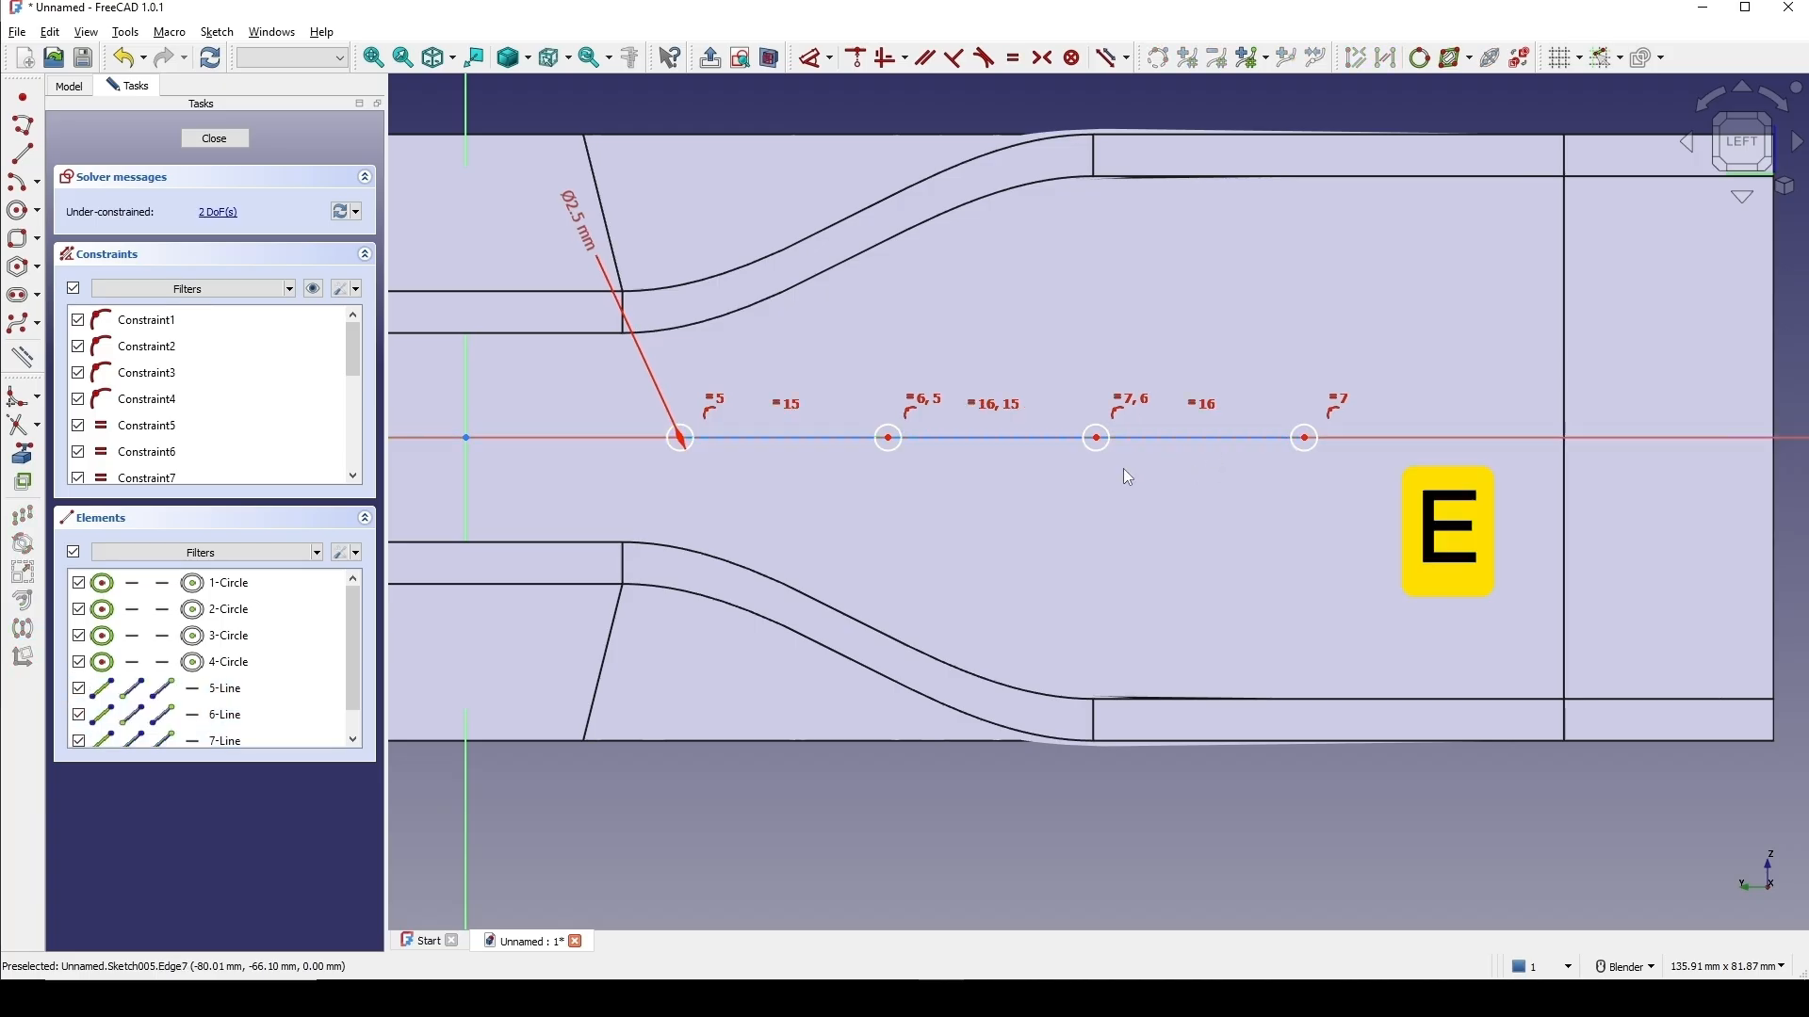
Dimension the first construction line between the circle centres with a length of 4.5 mm.
scroll(1052, 472, "down", 1)
middle_click_drag(979, 469, 1092, 501, "shift")
key("d")
left_click(960, 476)
left_click(954, 574)
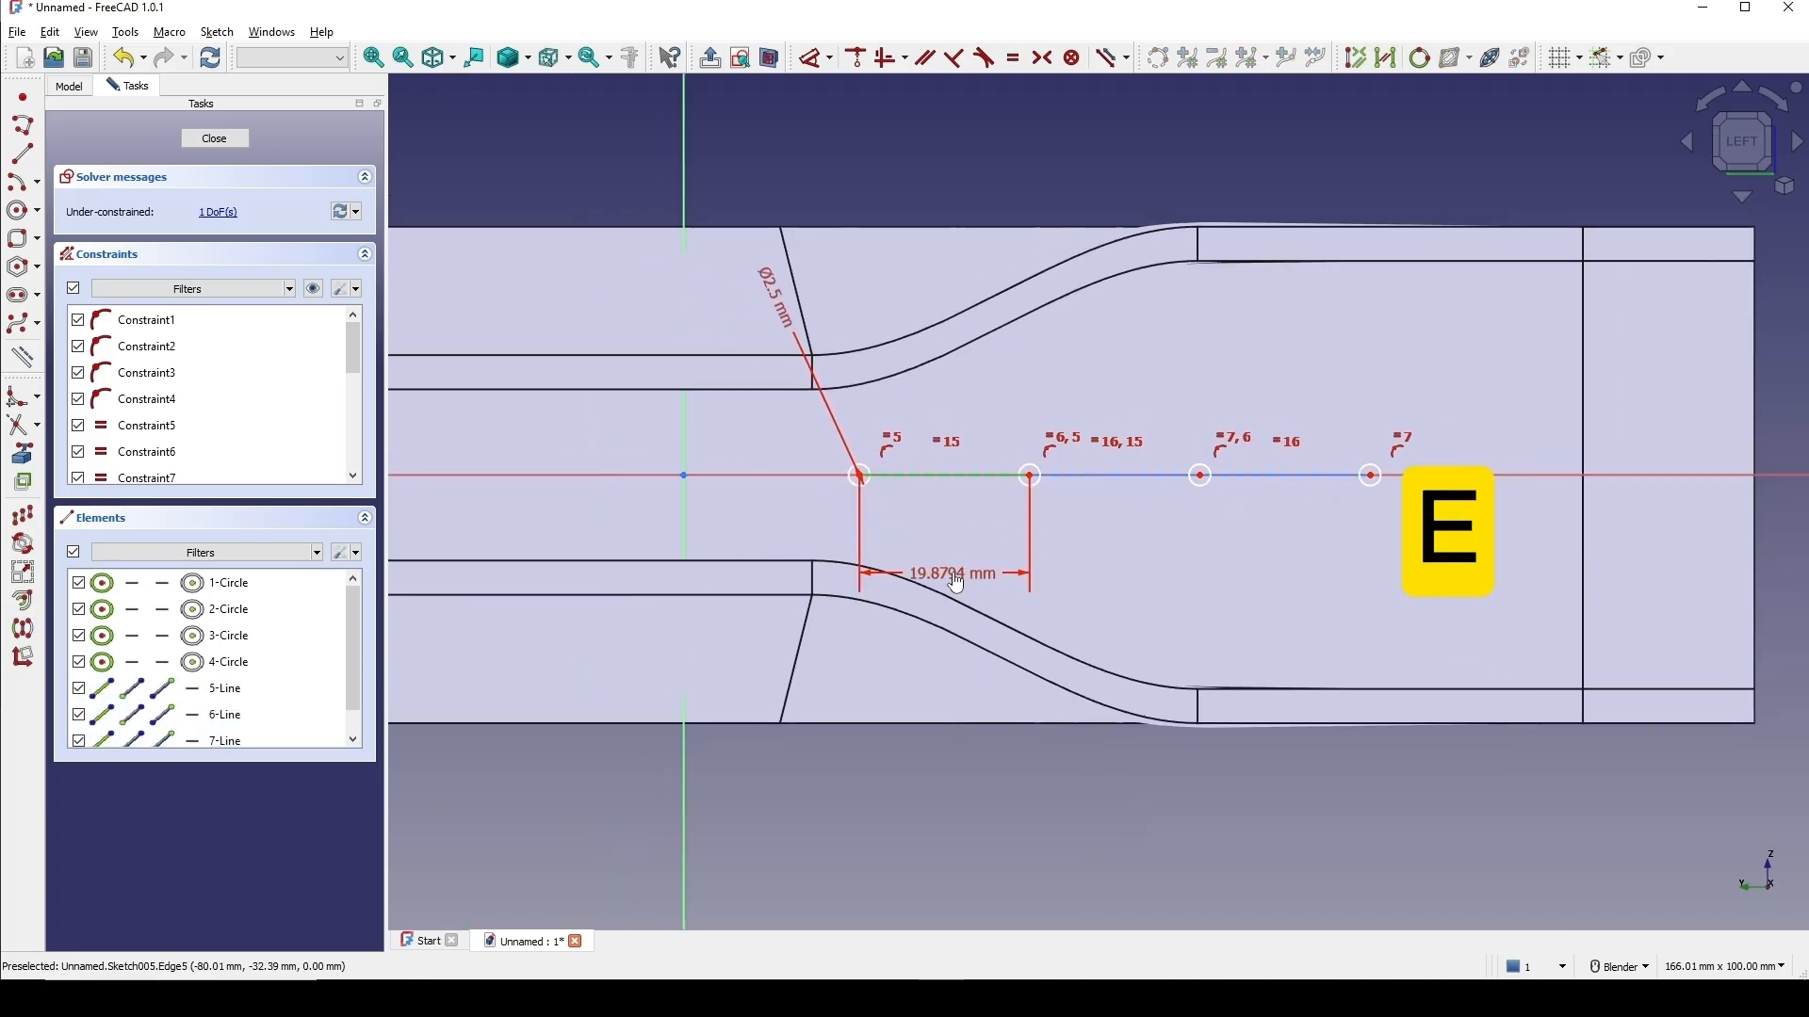
left_click(957, 584)
type("4.5")
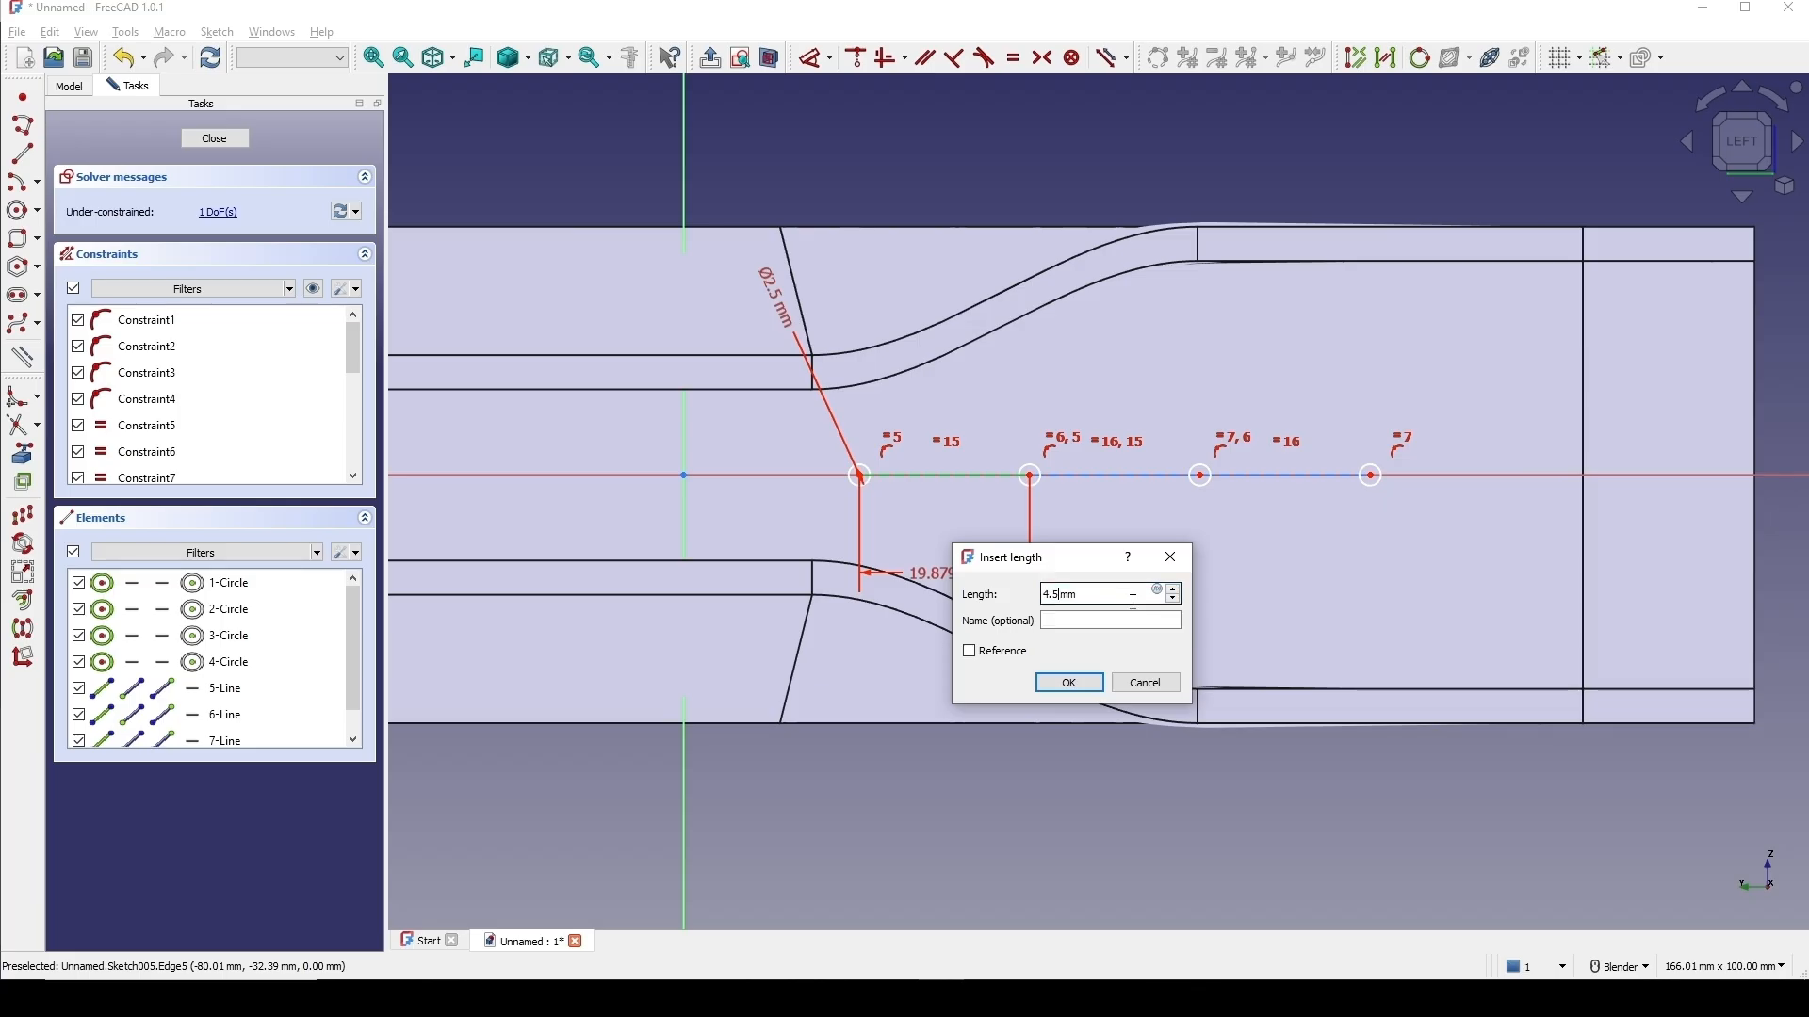
key("Return")
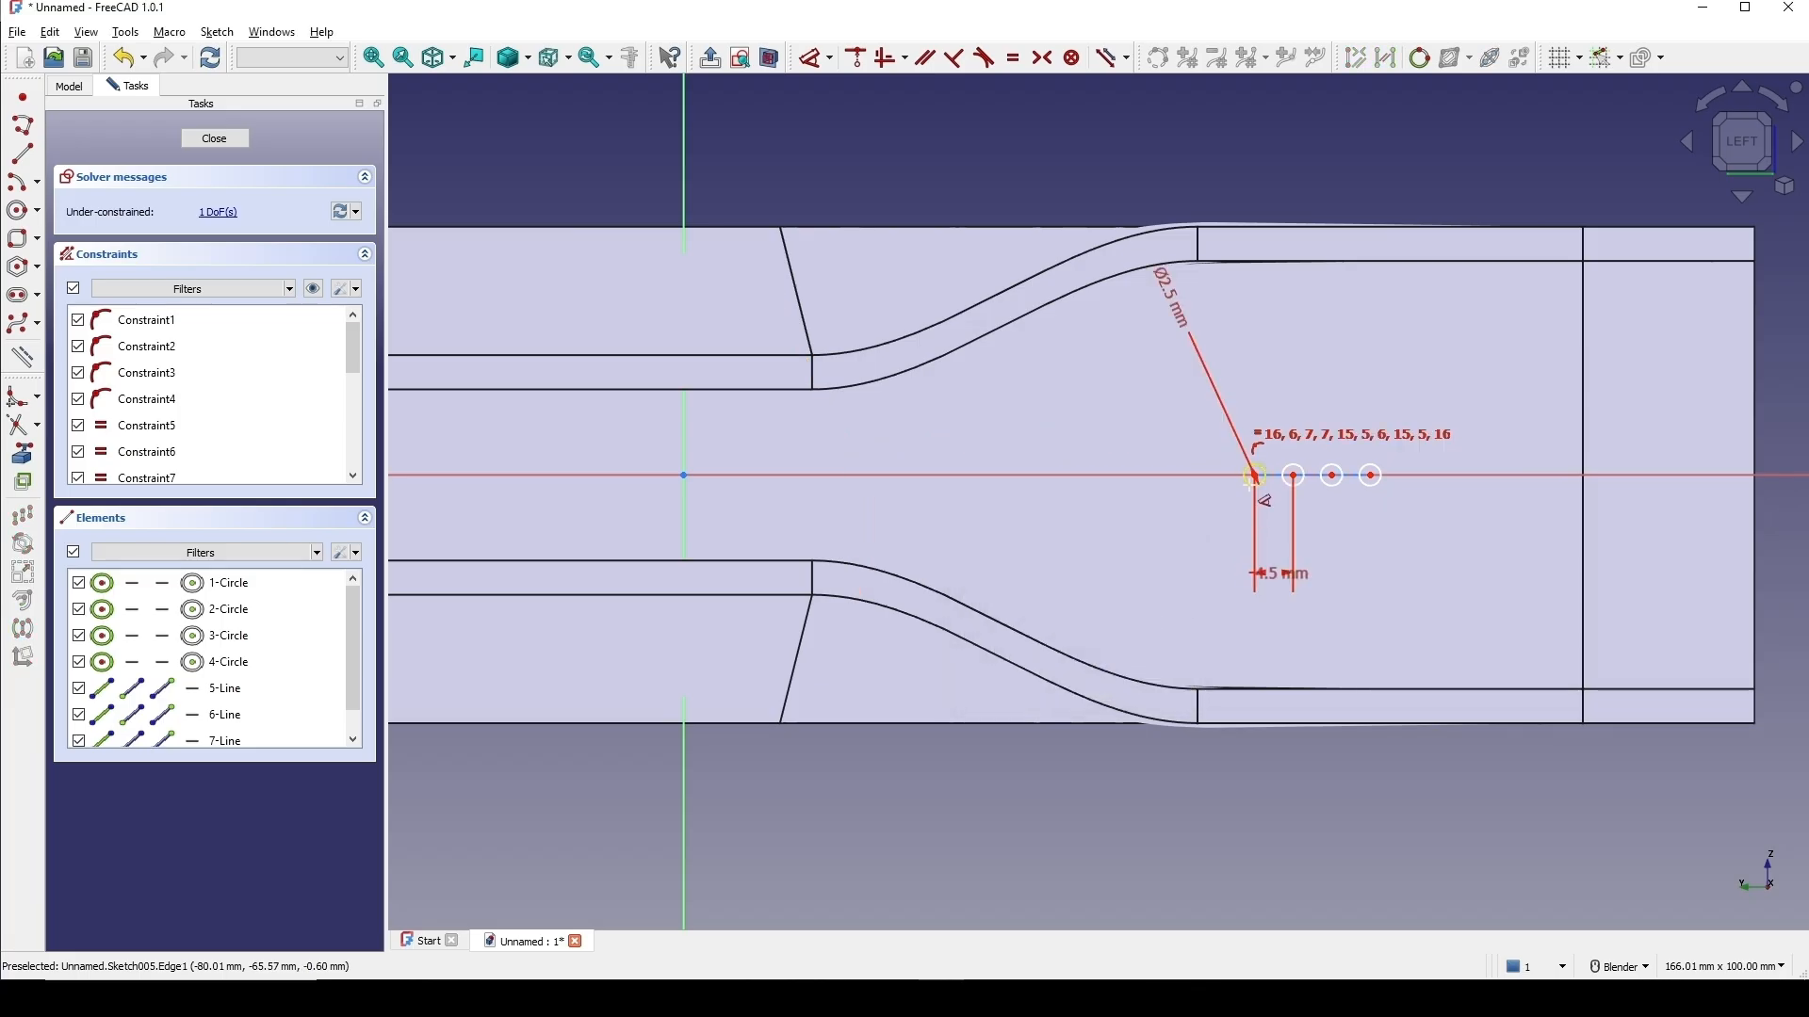
Set the horizontal distance from the sketch origin to the nearest circle's centre to 45 mm.
left_click(1265, 486)
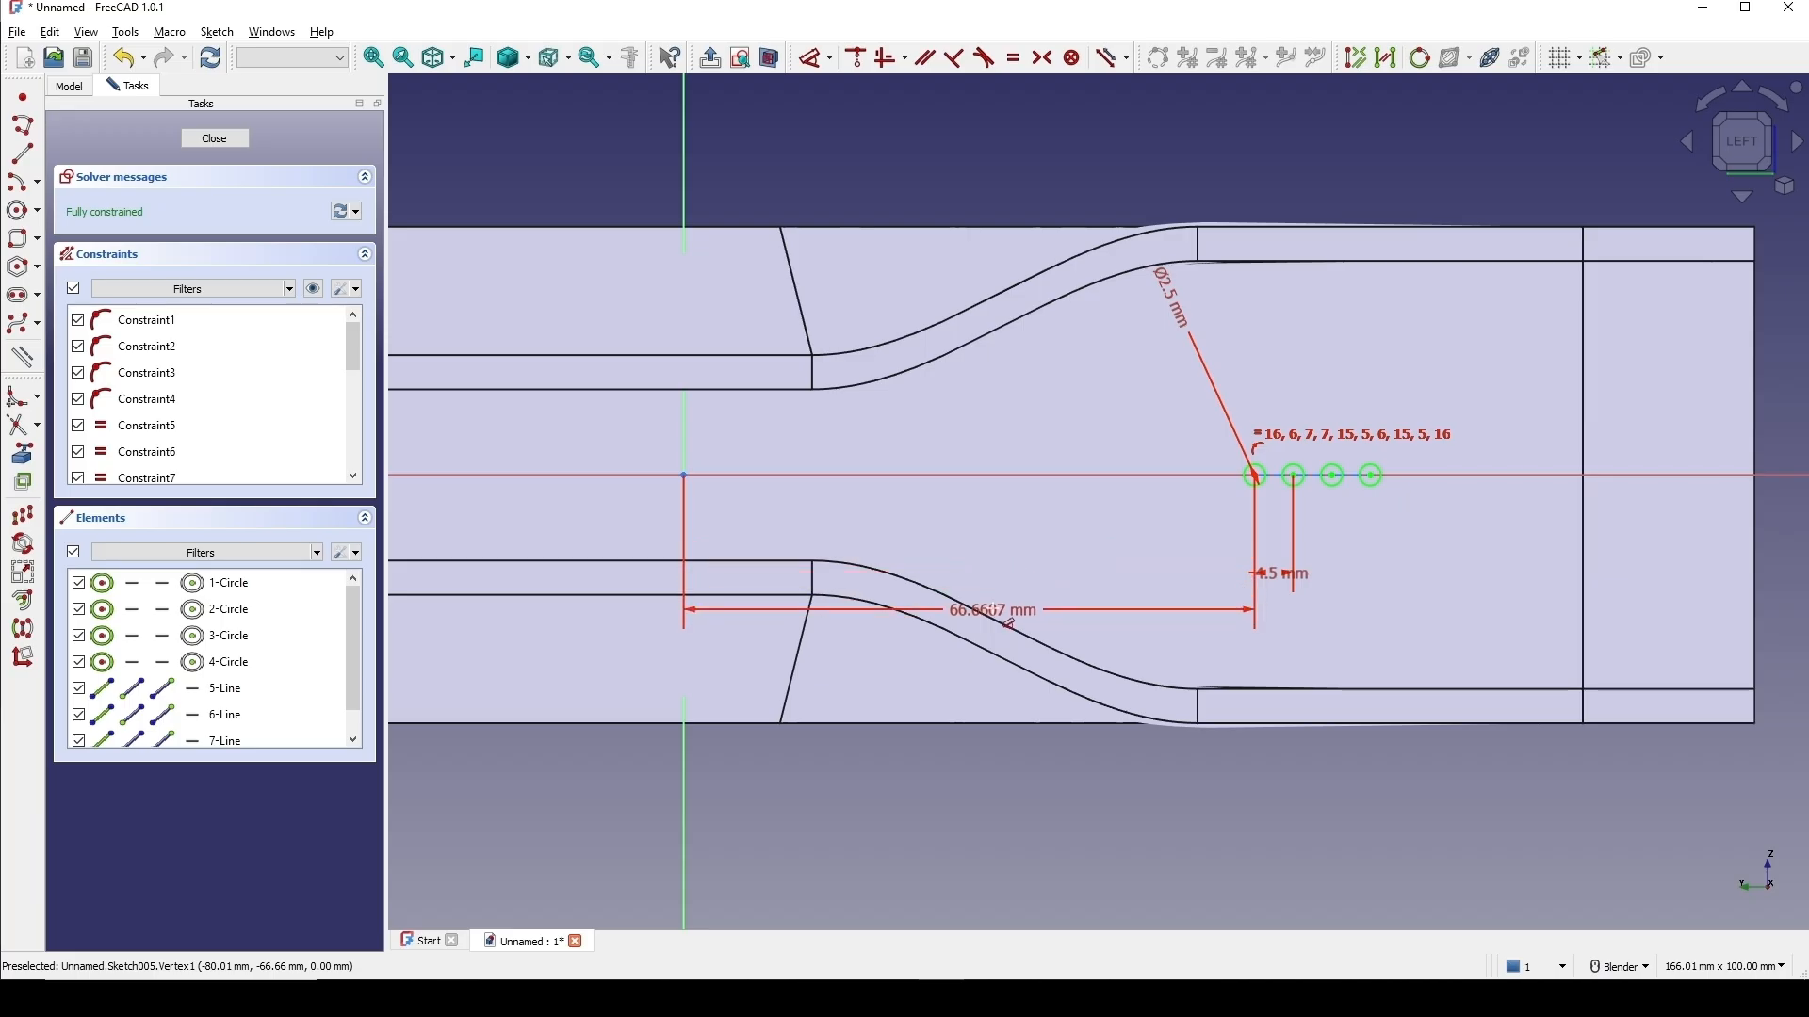
left_click(997, 613)
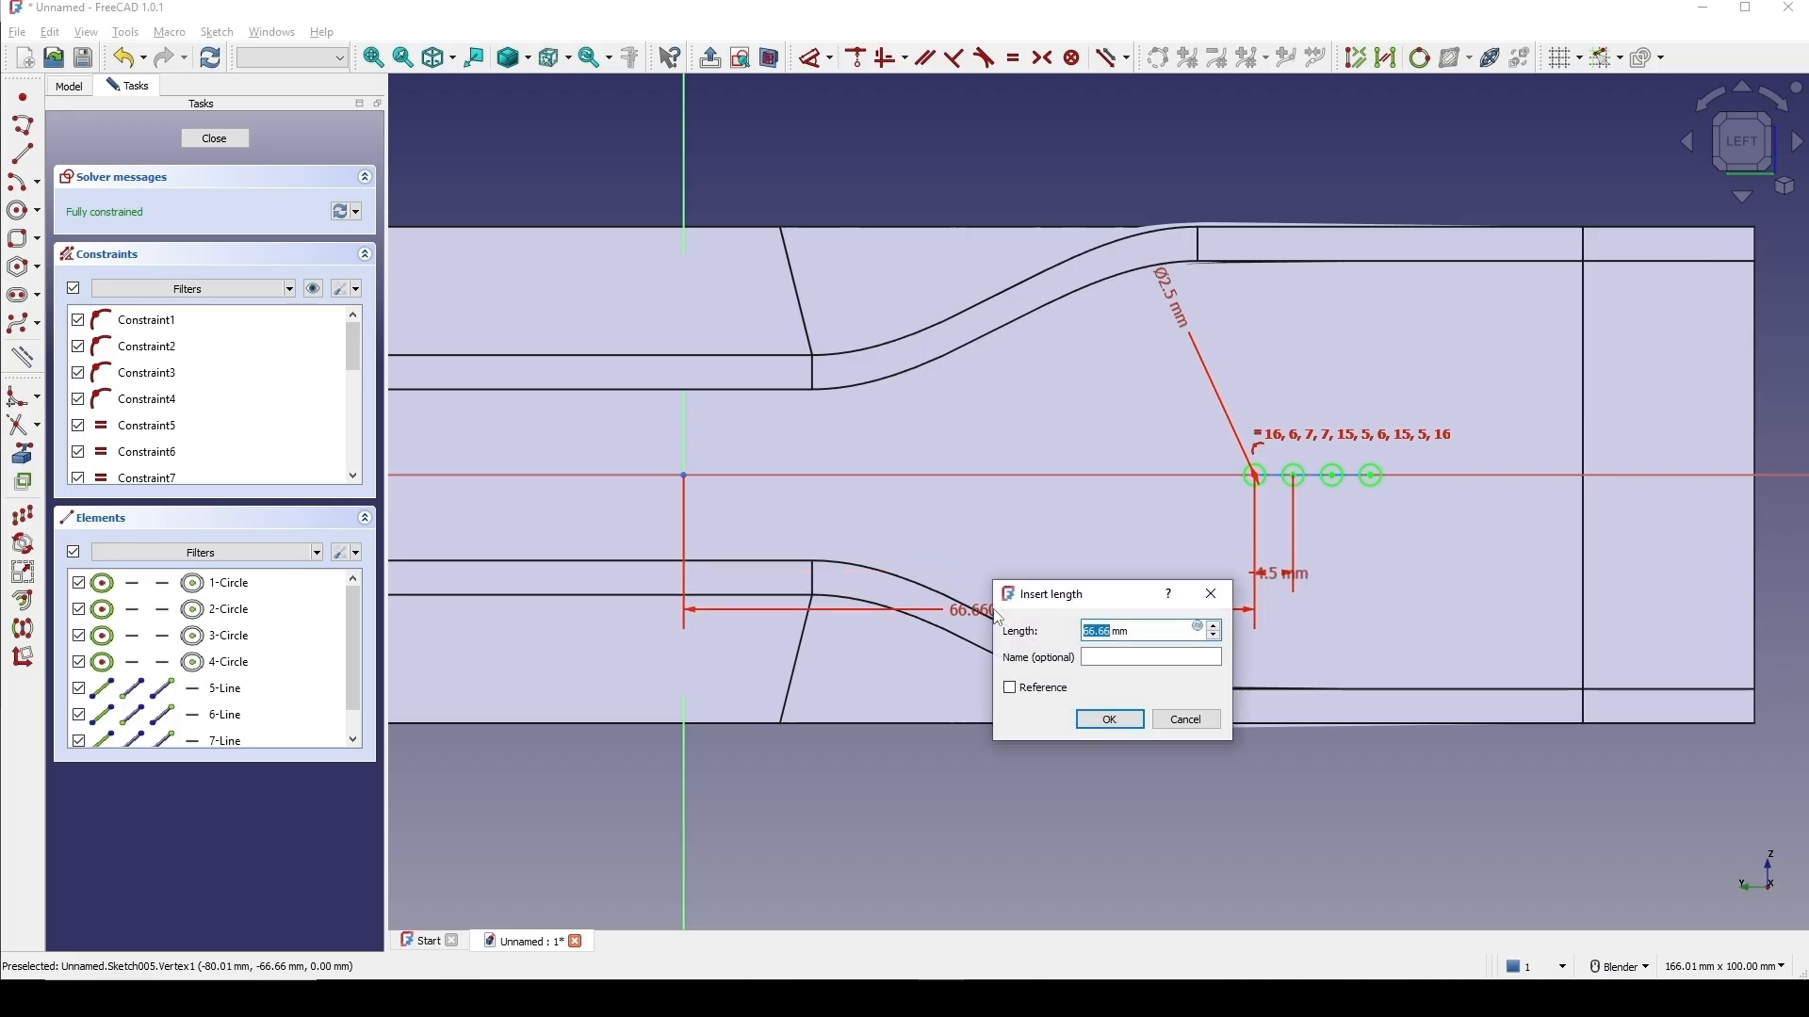
key("Return")
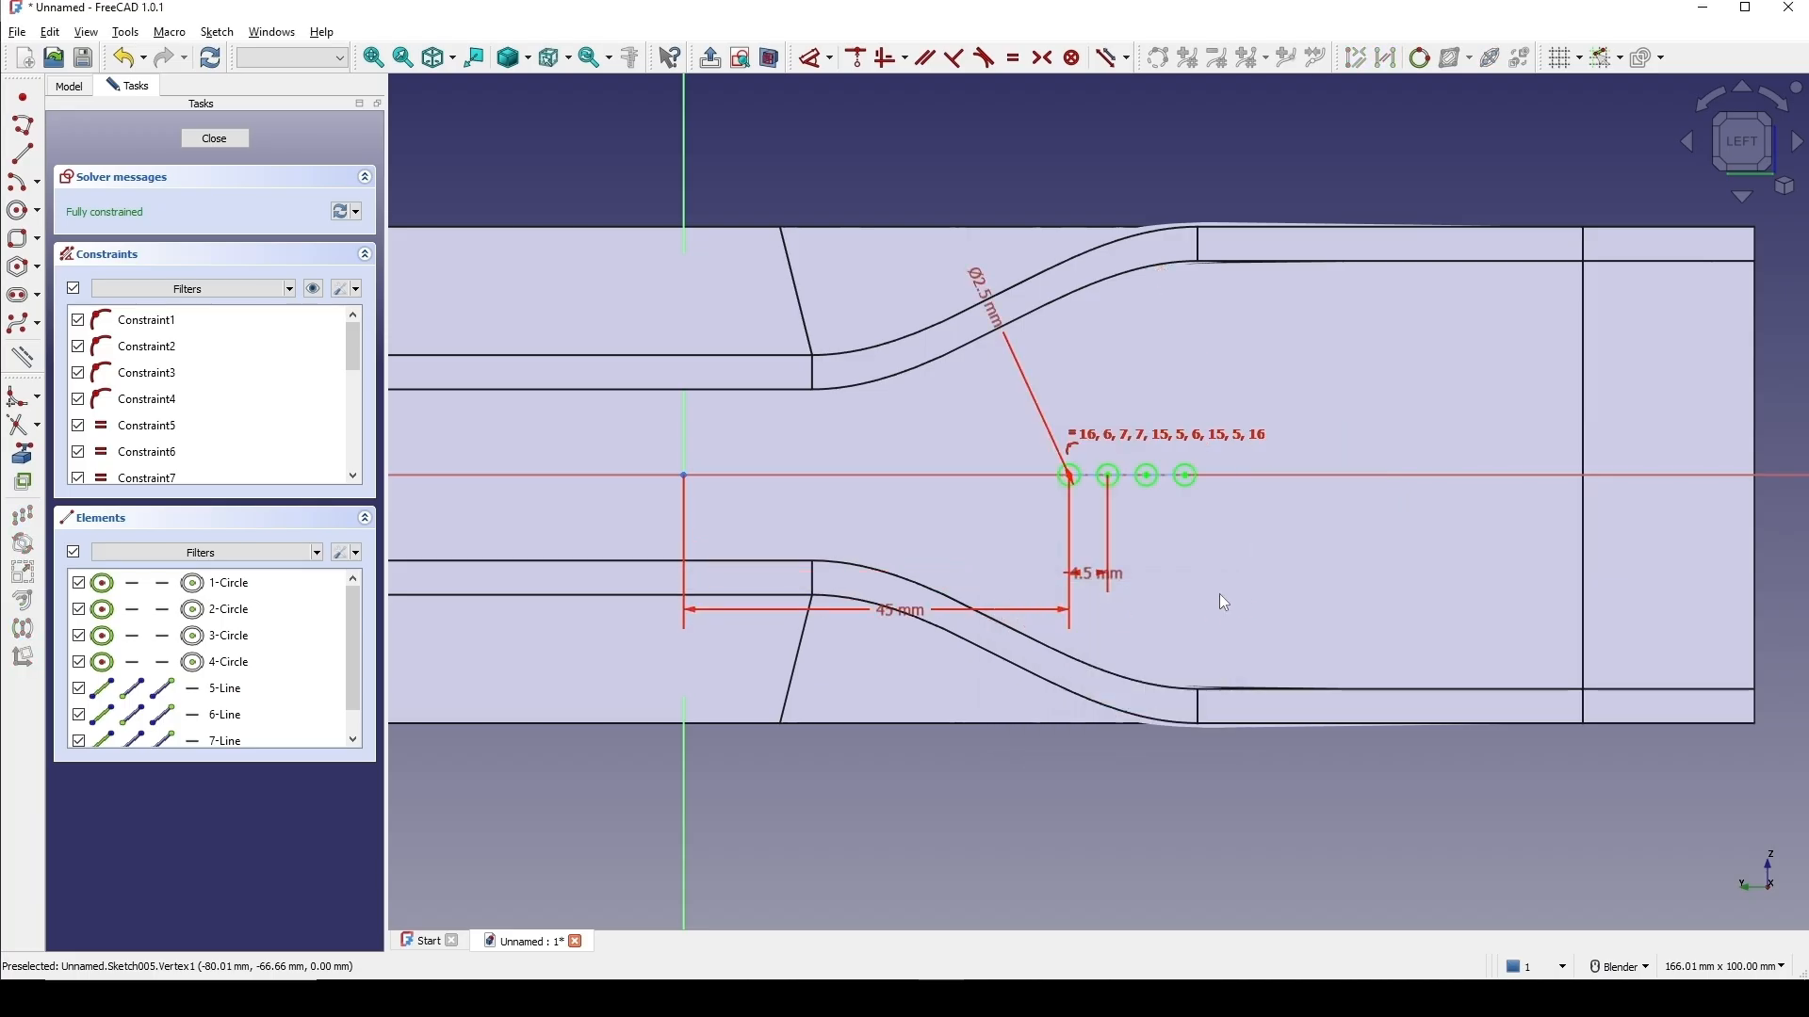
scroll(1219, 591, "down", 2)
mouse_move(1308, 551)
middle_mouse_down("shift")
mouse_move(1162, 553)
mouse_move(1106, 582)
middle_mouse_up("shift")
scroll(1168, 555, "up", 2)
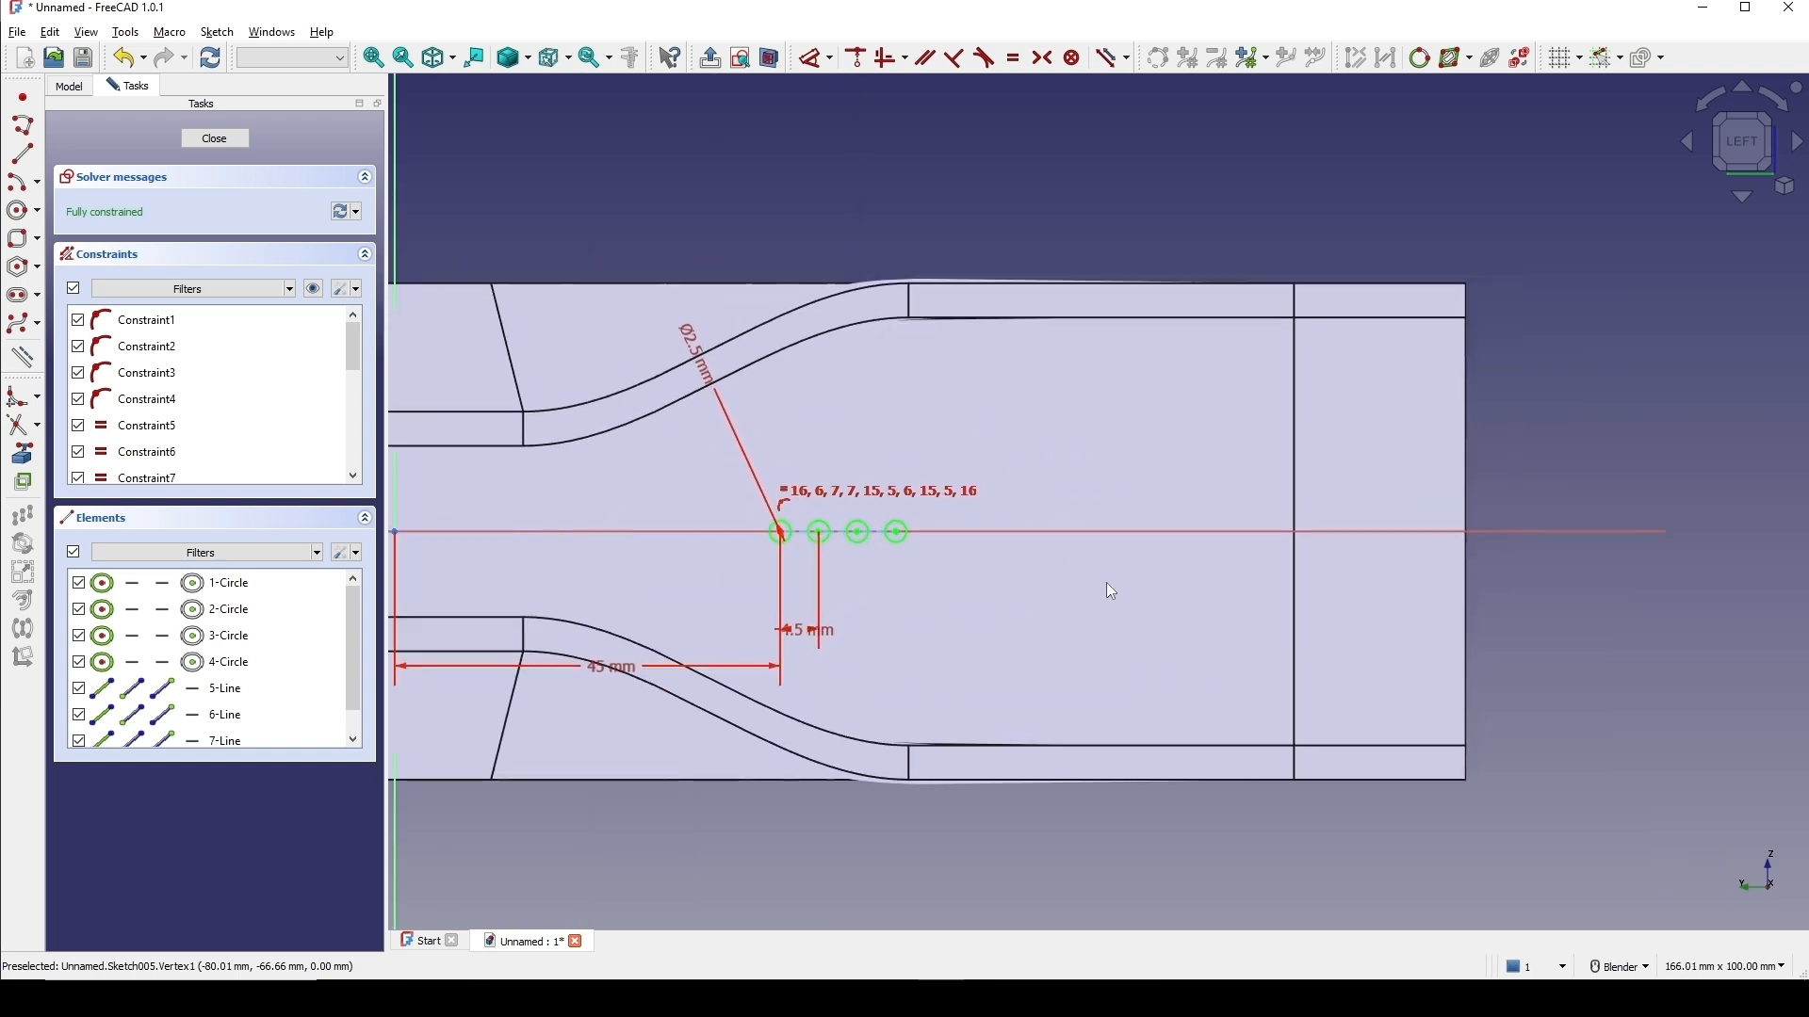
Sketch a narrow and a wider vertical slot side by side across the horizontal axis, beyond the row of circles.
left_click(26, 302)
left_click(1052, 492)
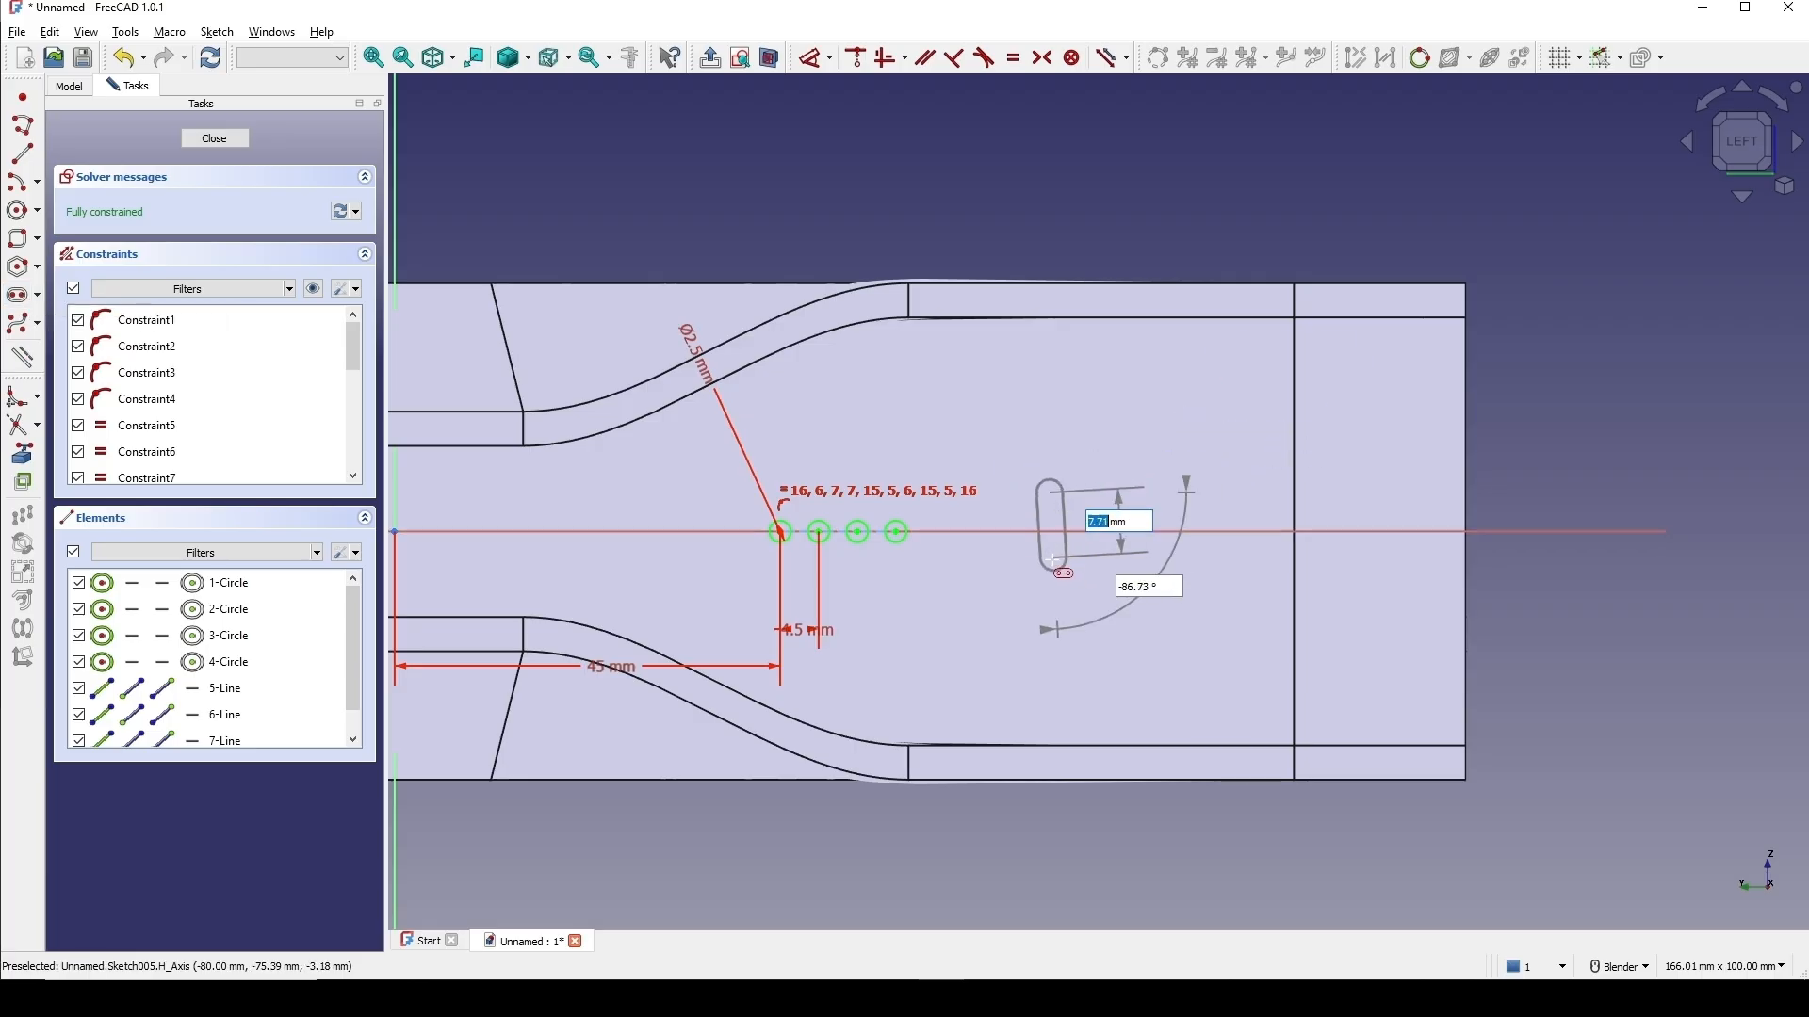
left_click(1050, 581)
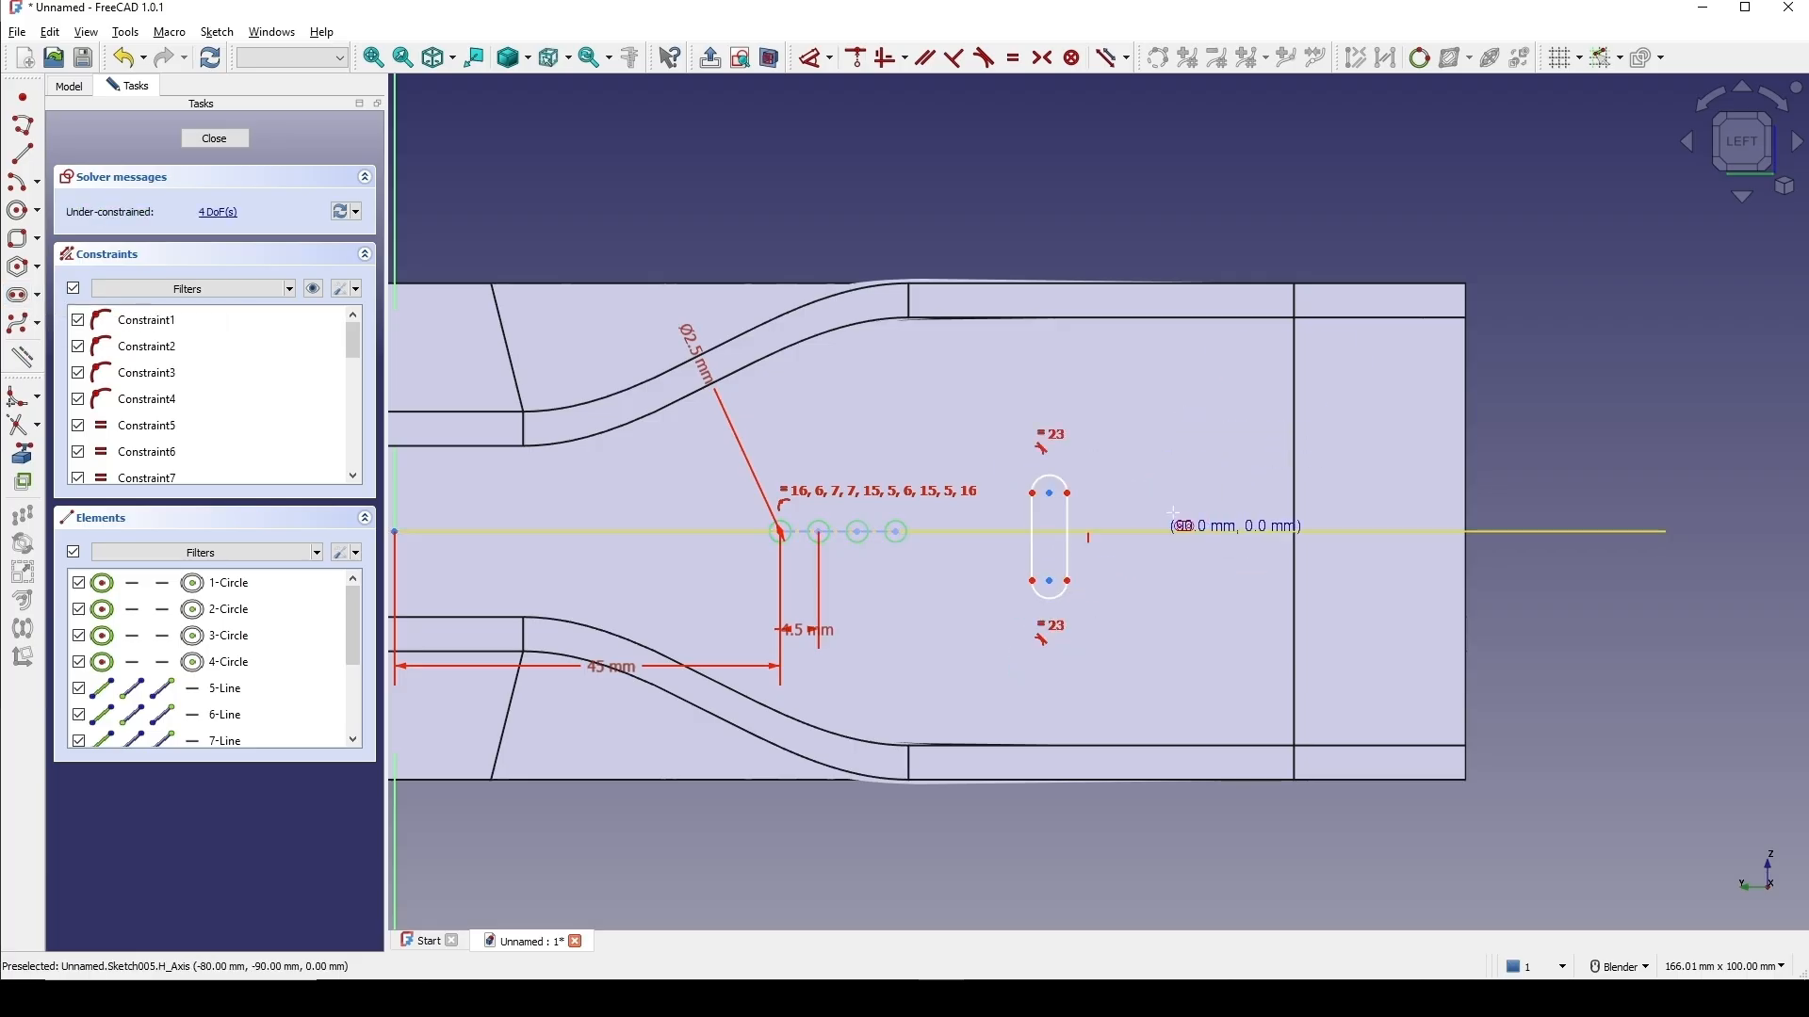
left_click(1164, 492)
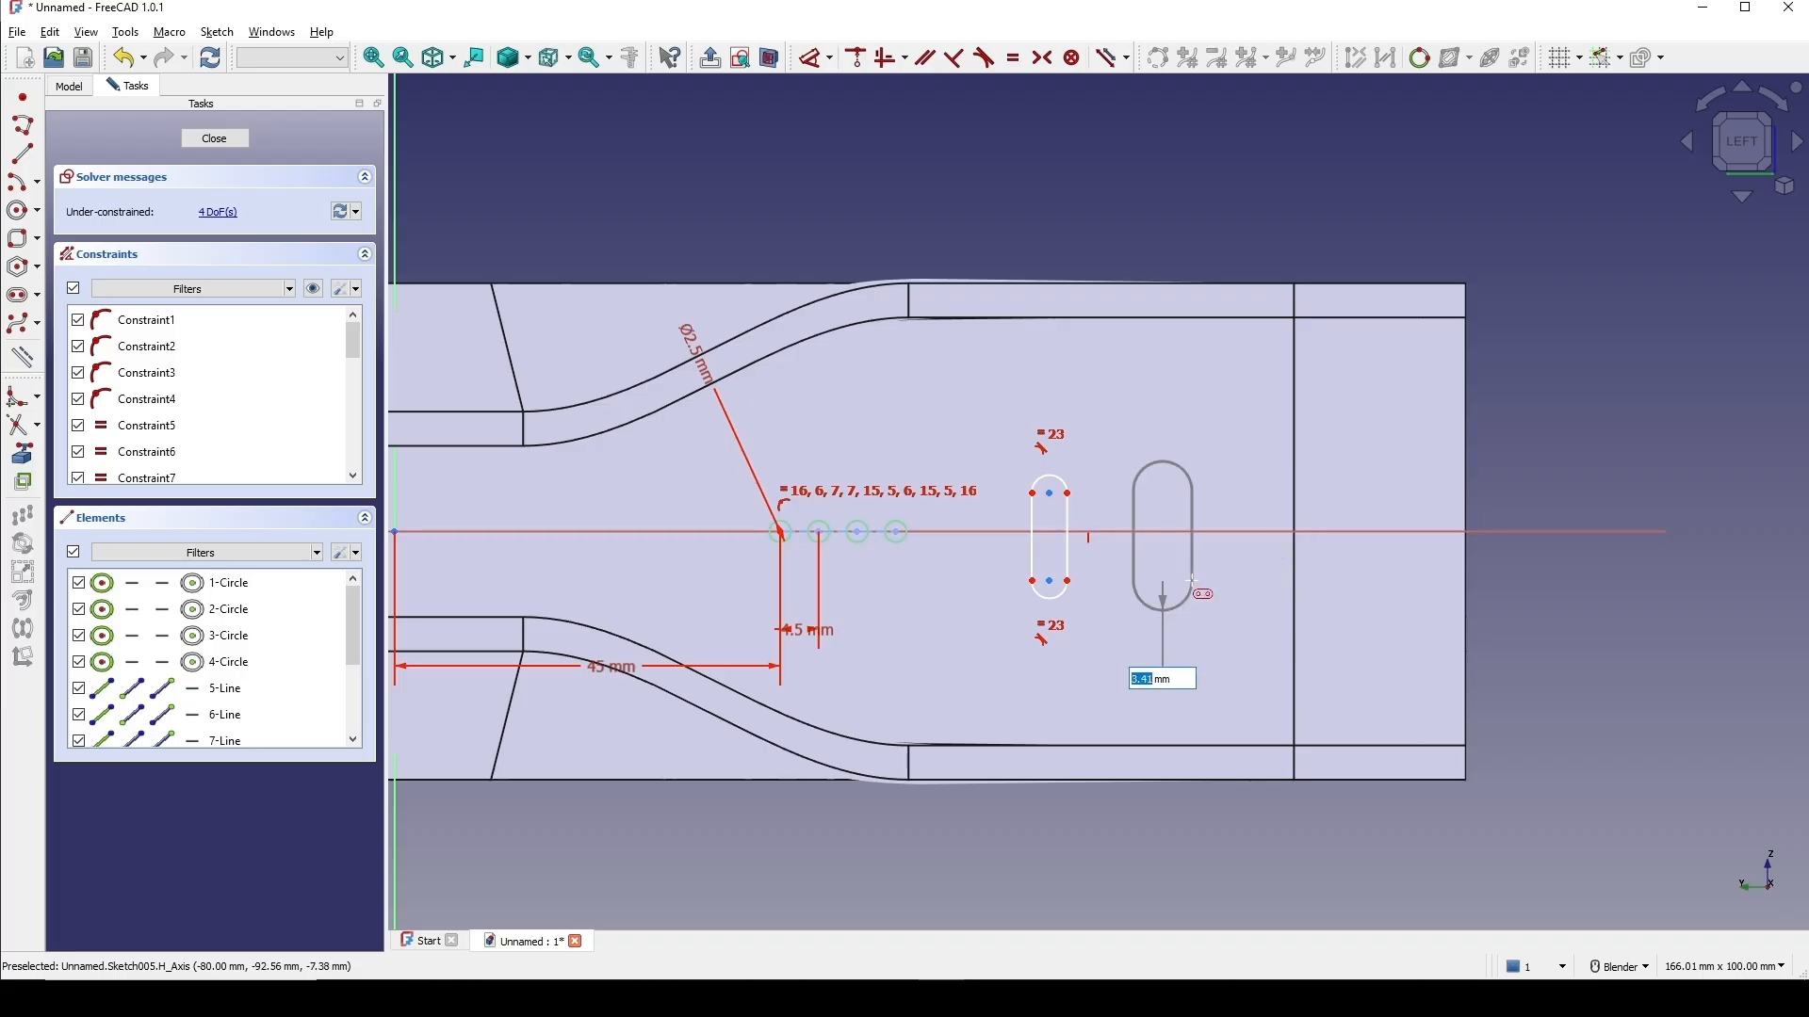
left_click(1191, 581)
Constrain the upper end arcs of the two slots to equal radius.
scroll(1253, 564, "up", 2)
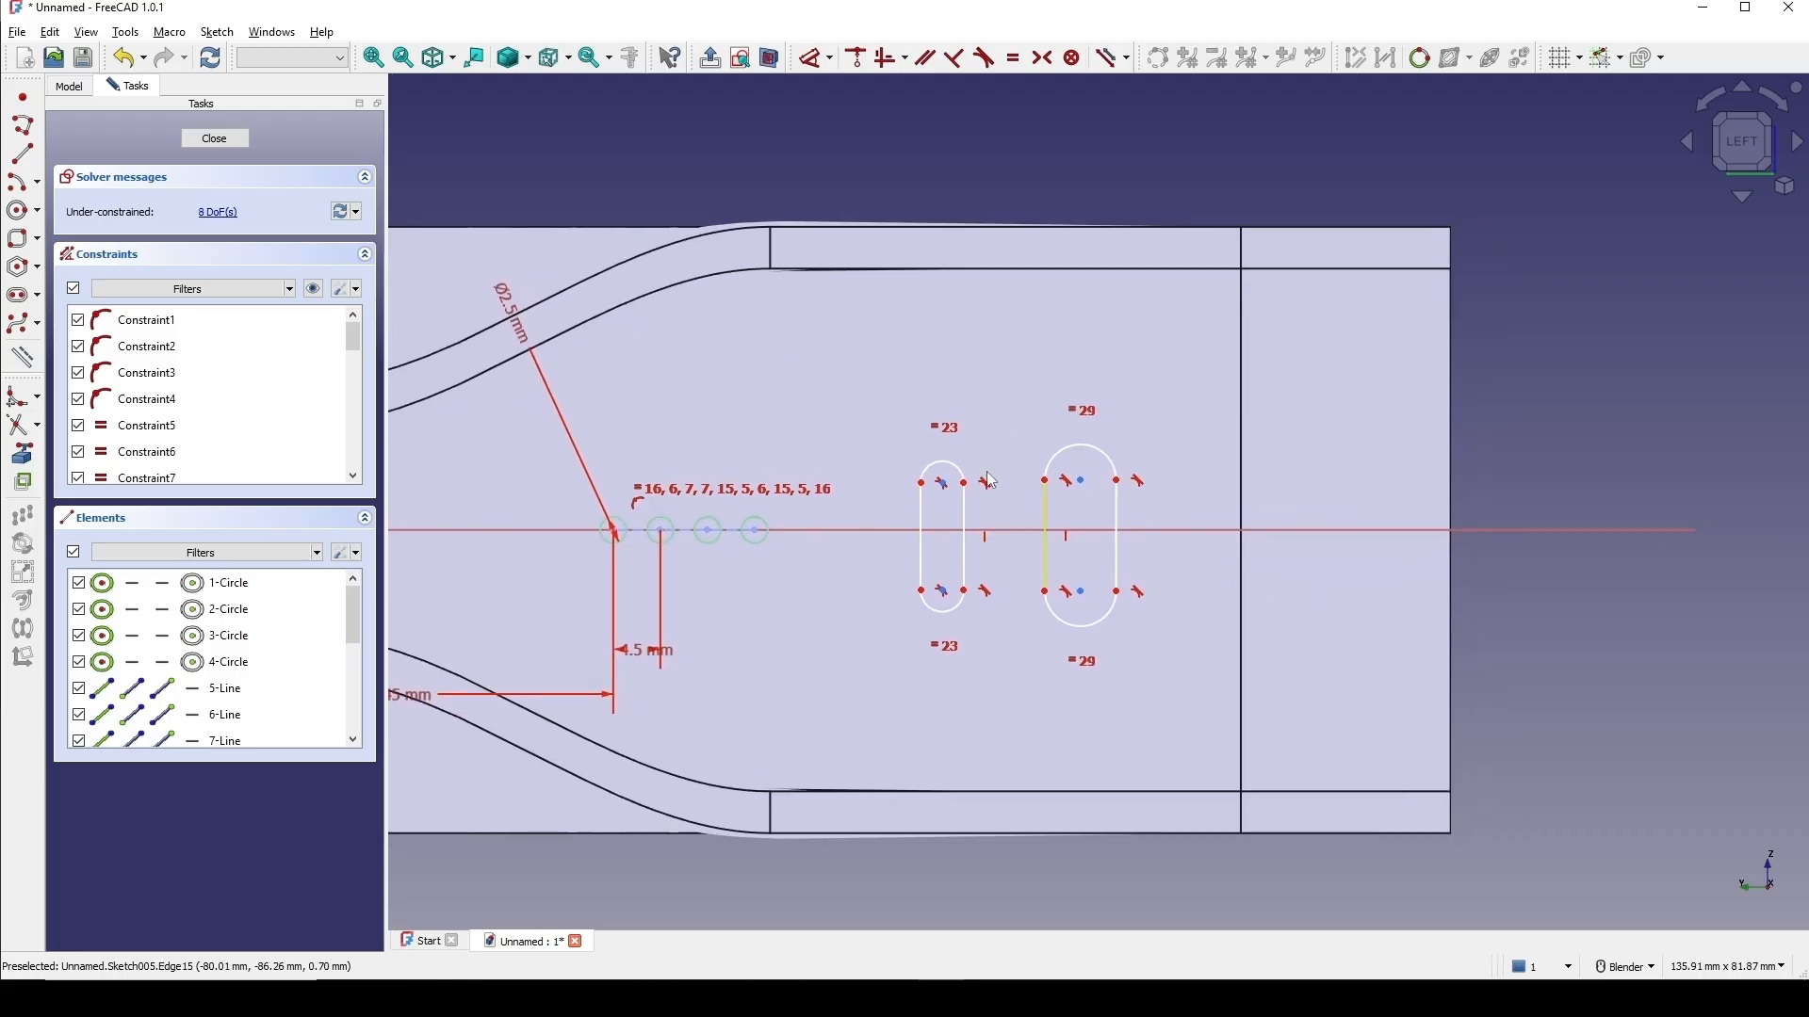
scroll(991, 482, "up", 1)
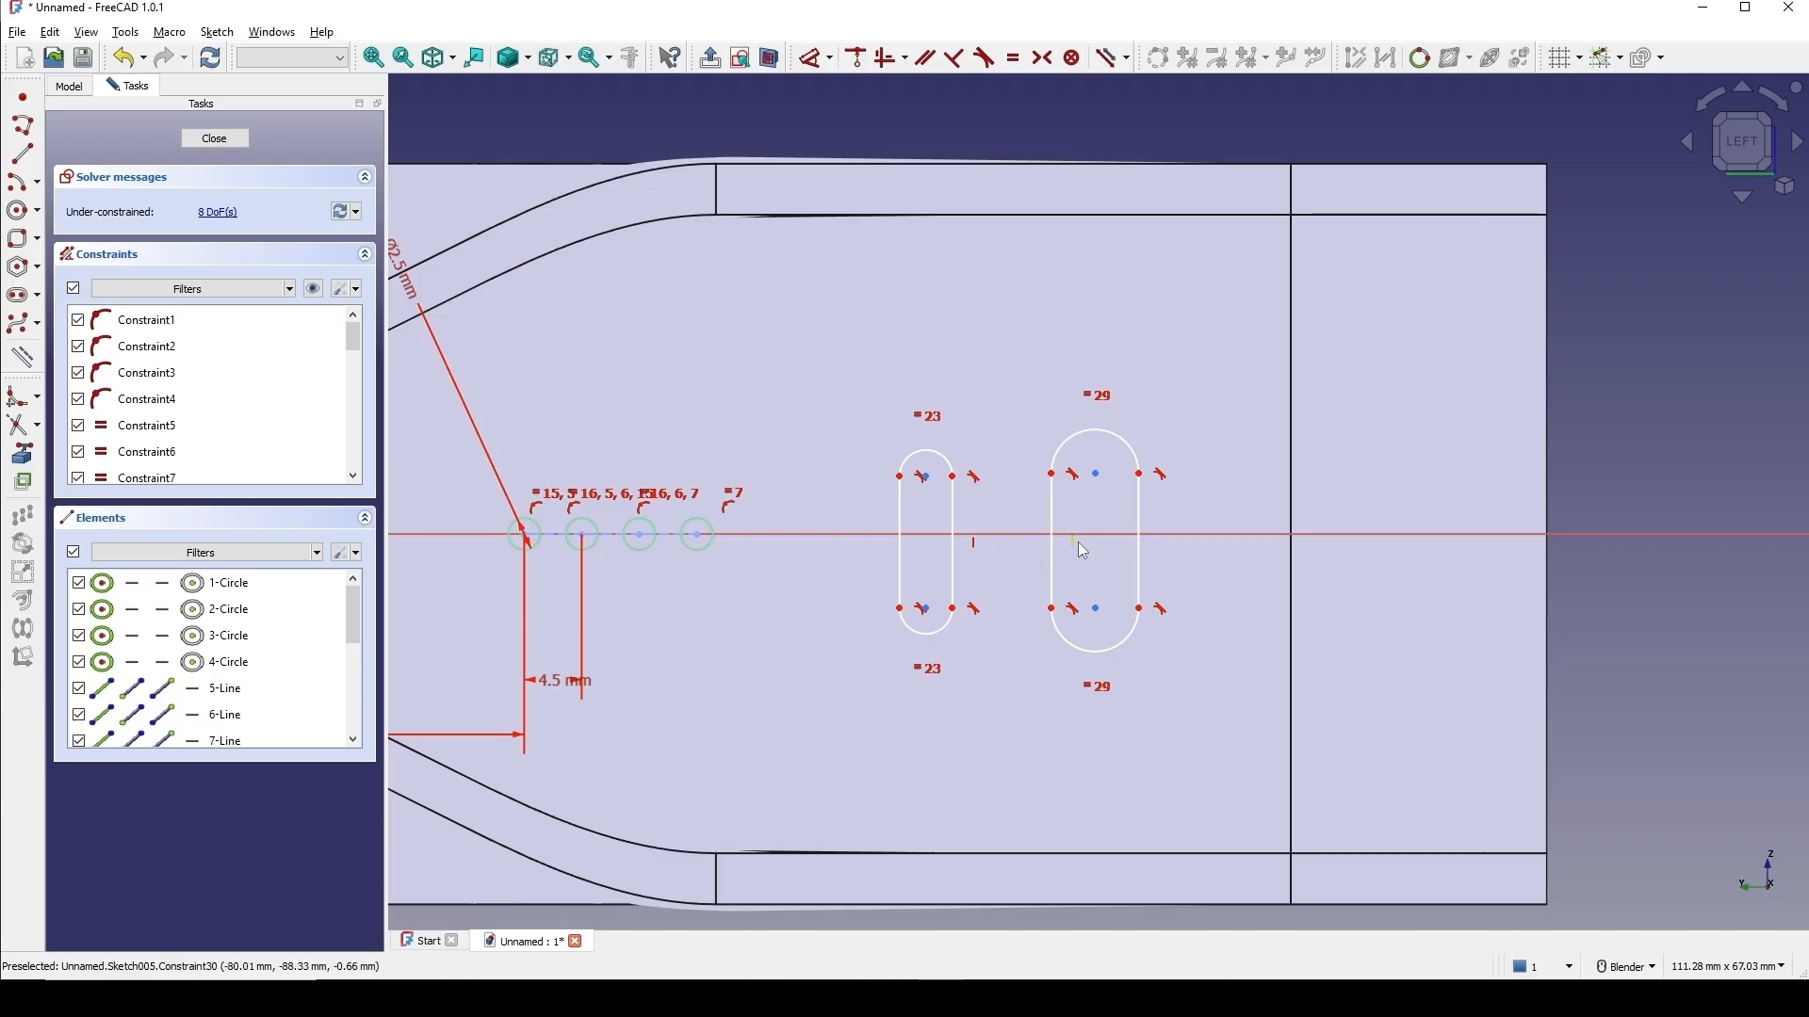
left_click(935, 454)
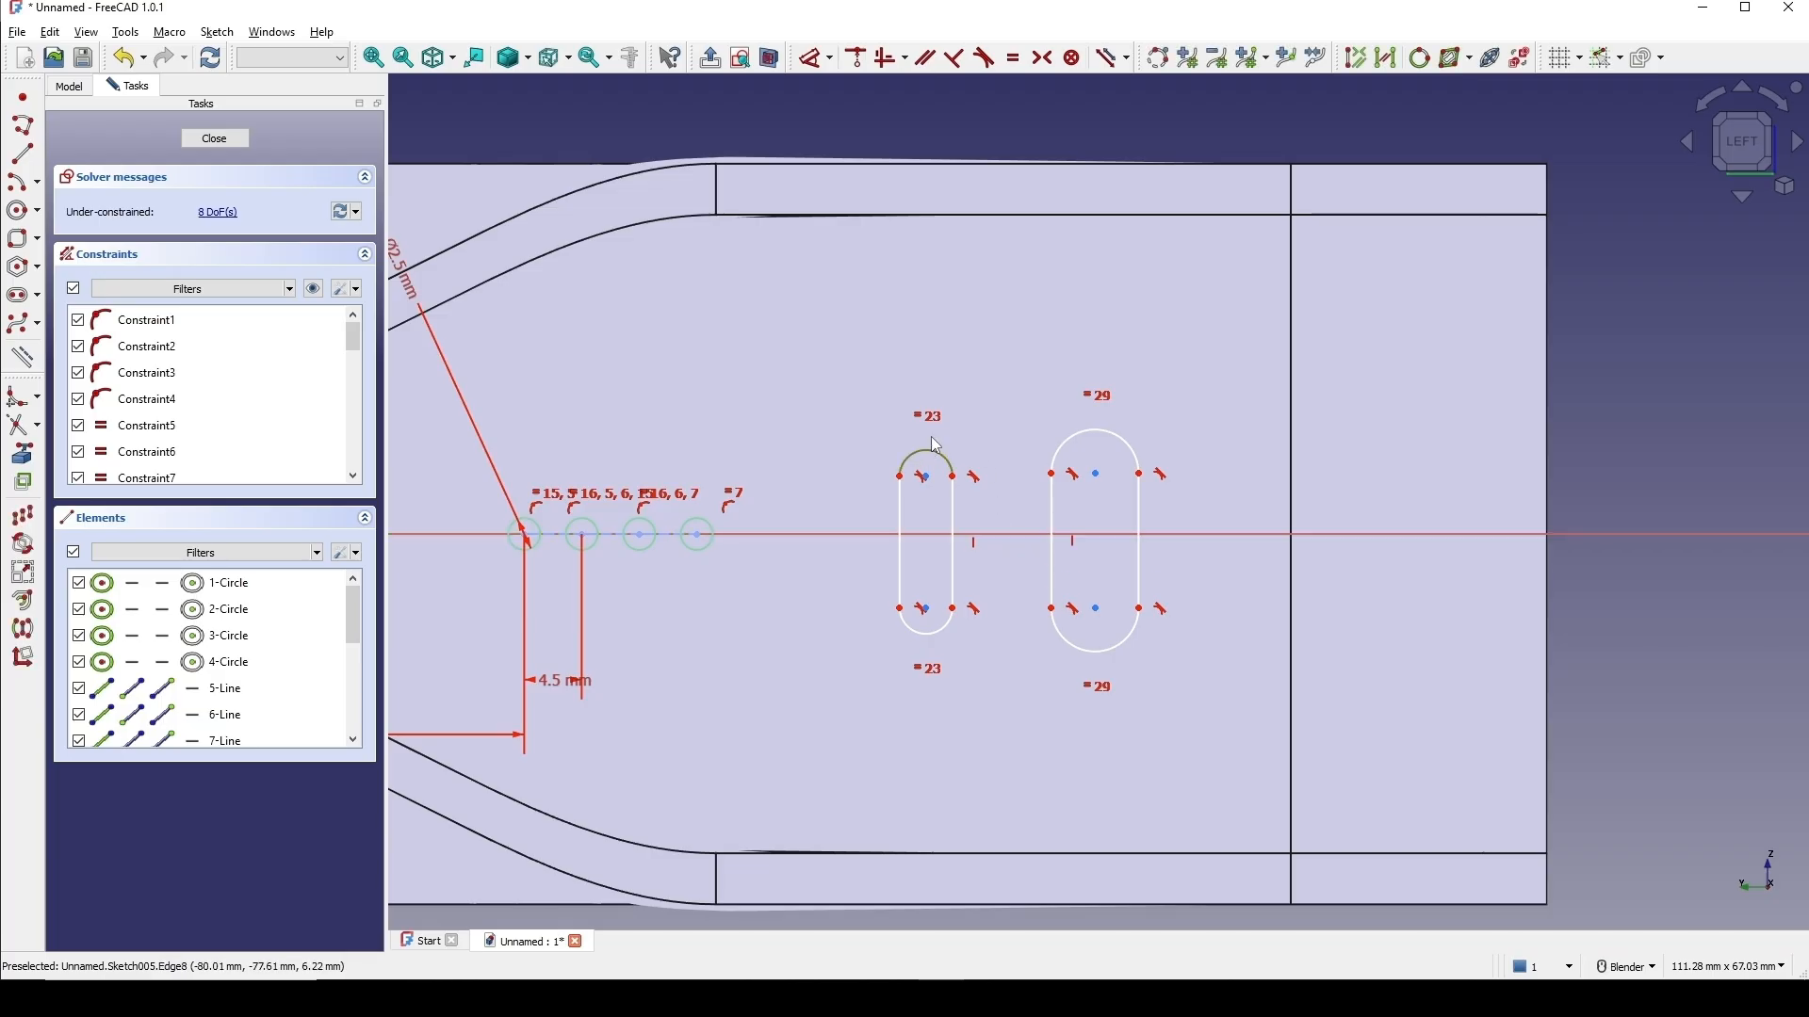
key("e")
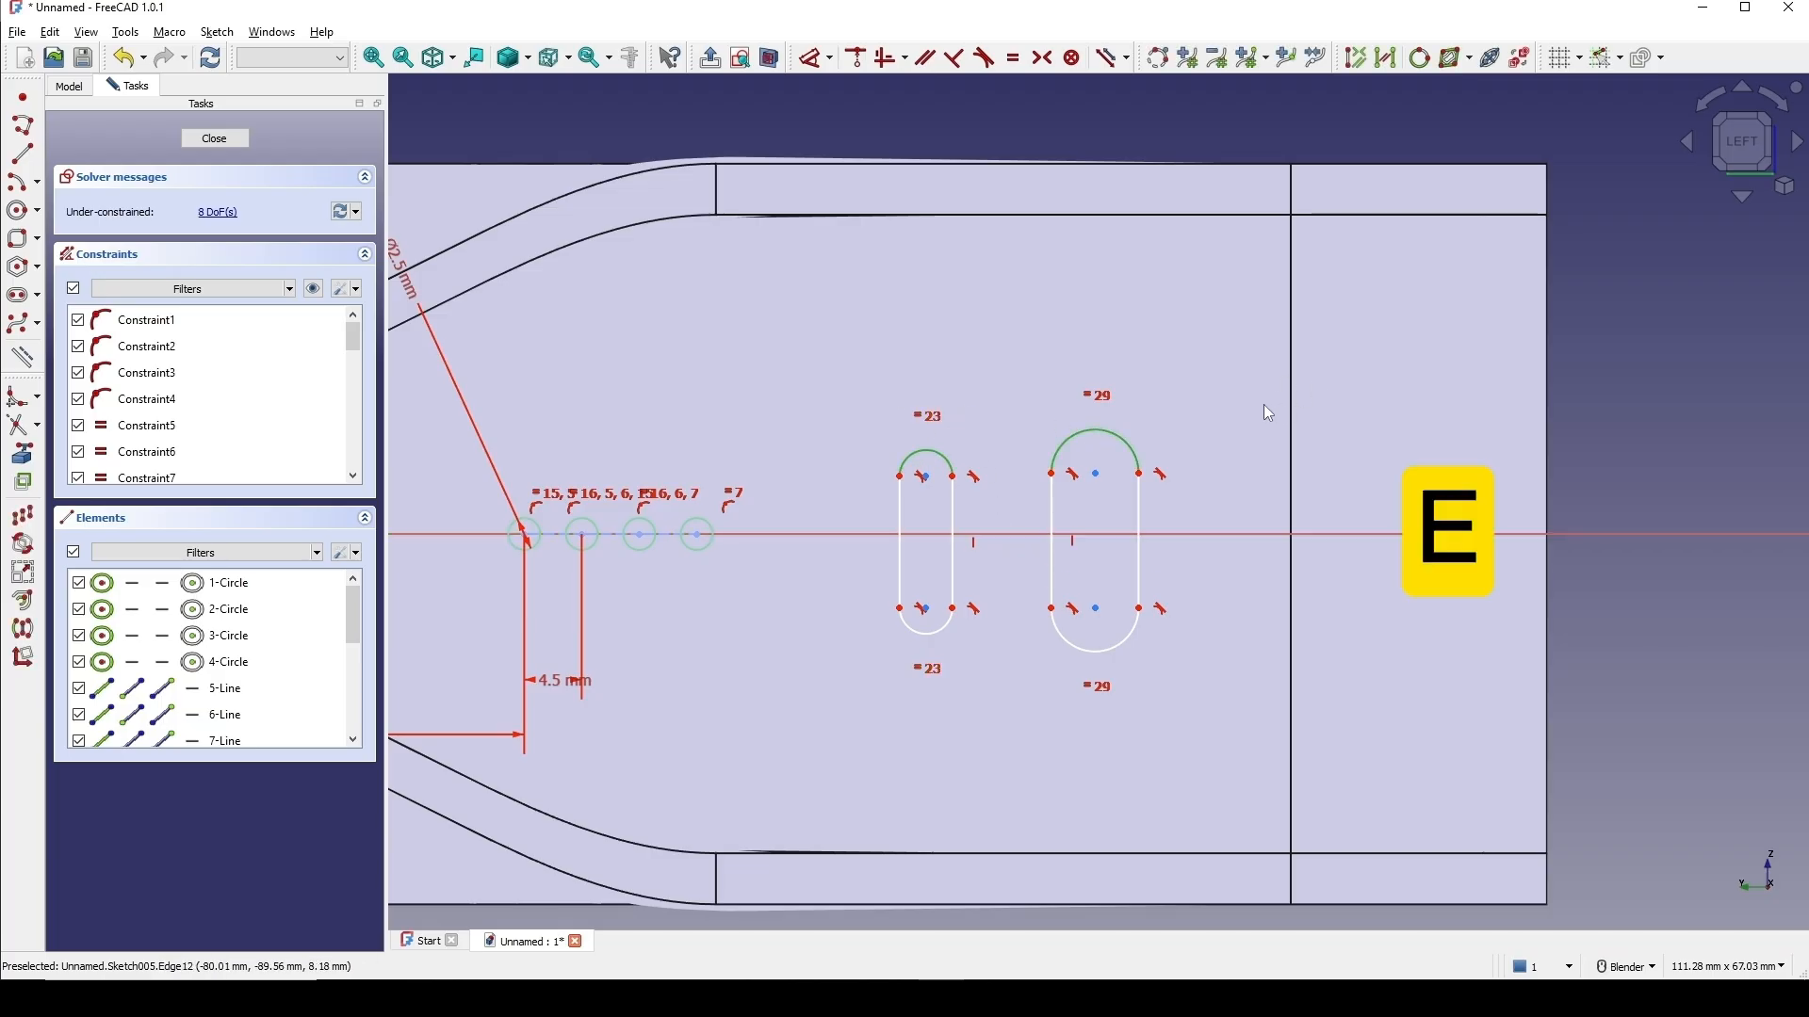
scroll(1259, 405, "up", 1)
Constrain the facing straight sides of the two slots to equal length.
middle_click_drag(1172, 460, 1195, 392, "shift")
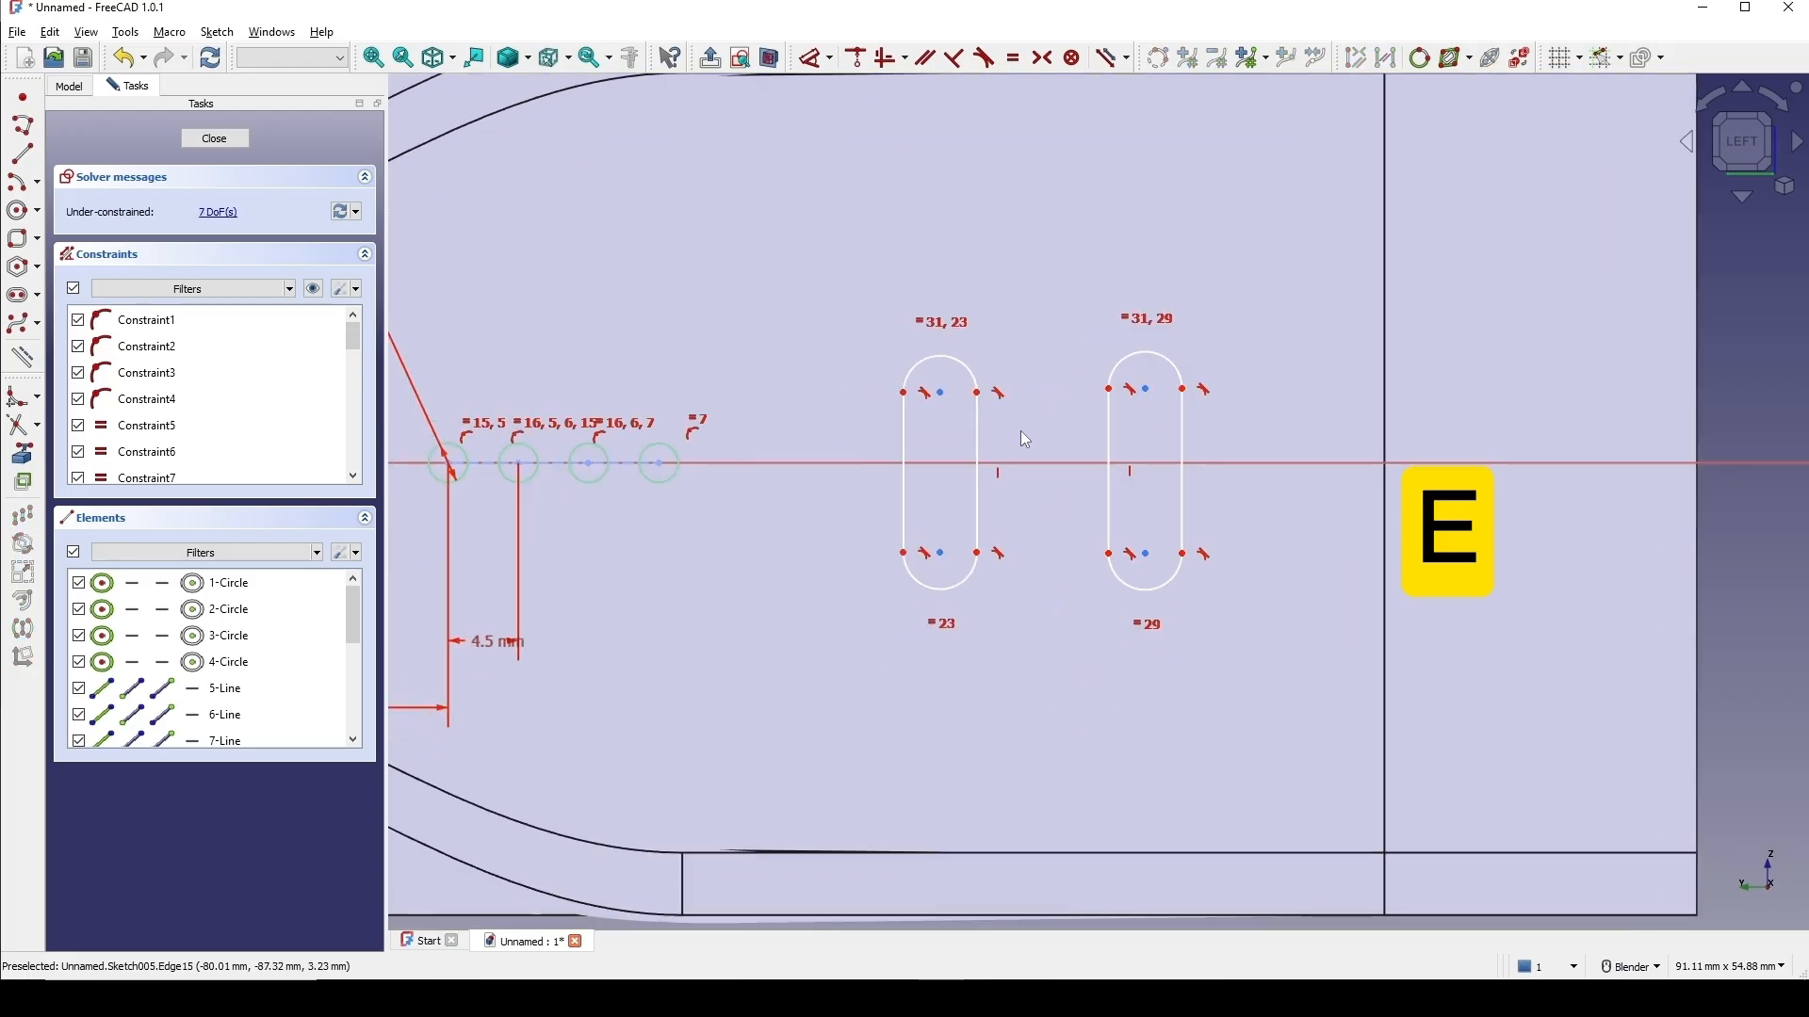
left_click(989, 443)
left_click(1110, 433)
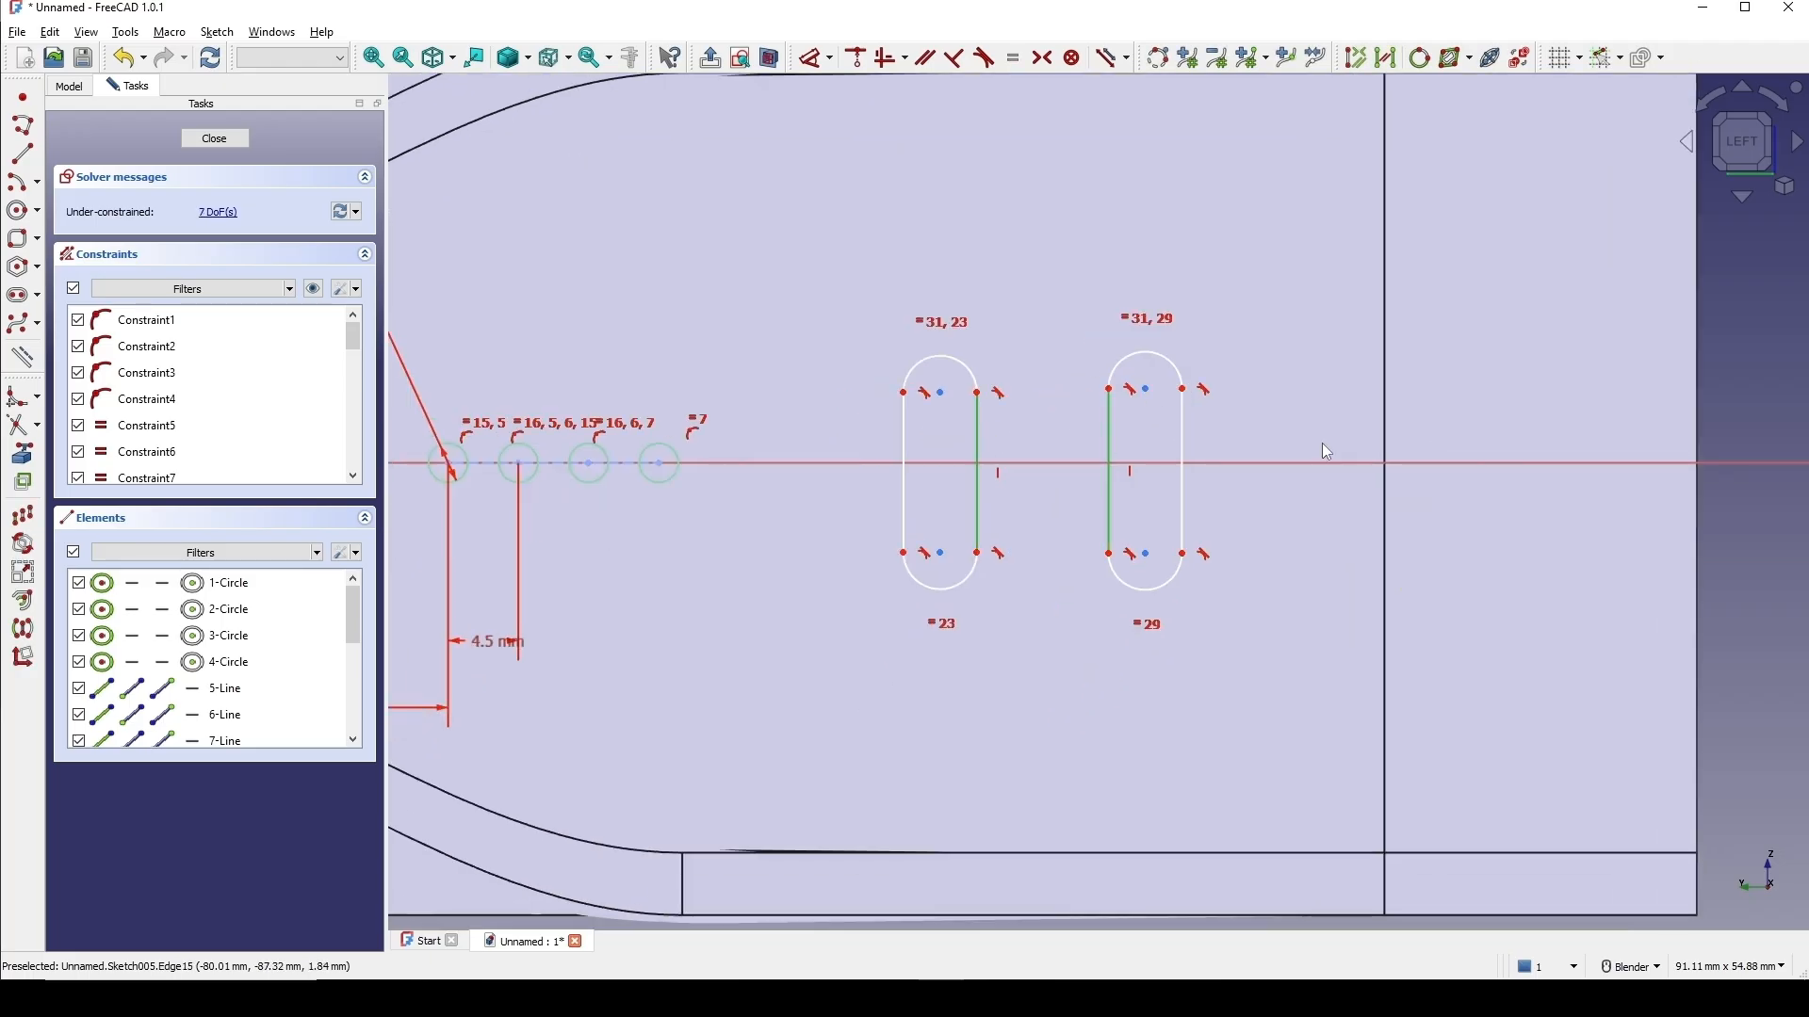
key("e")
middle_click_drag(1058, 453, 1072, 405, "shift")
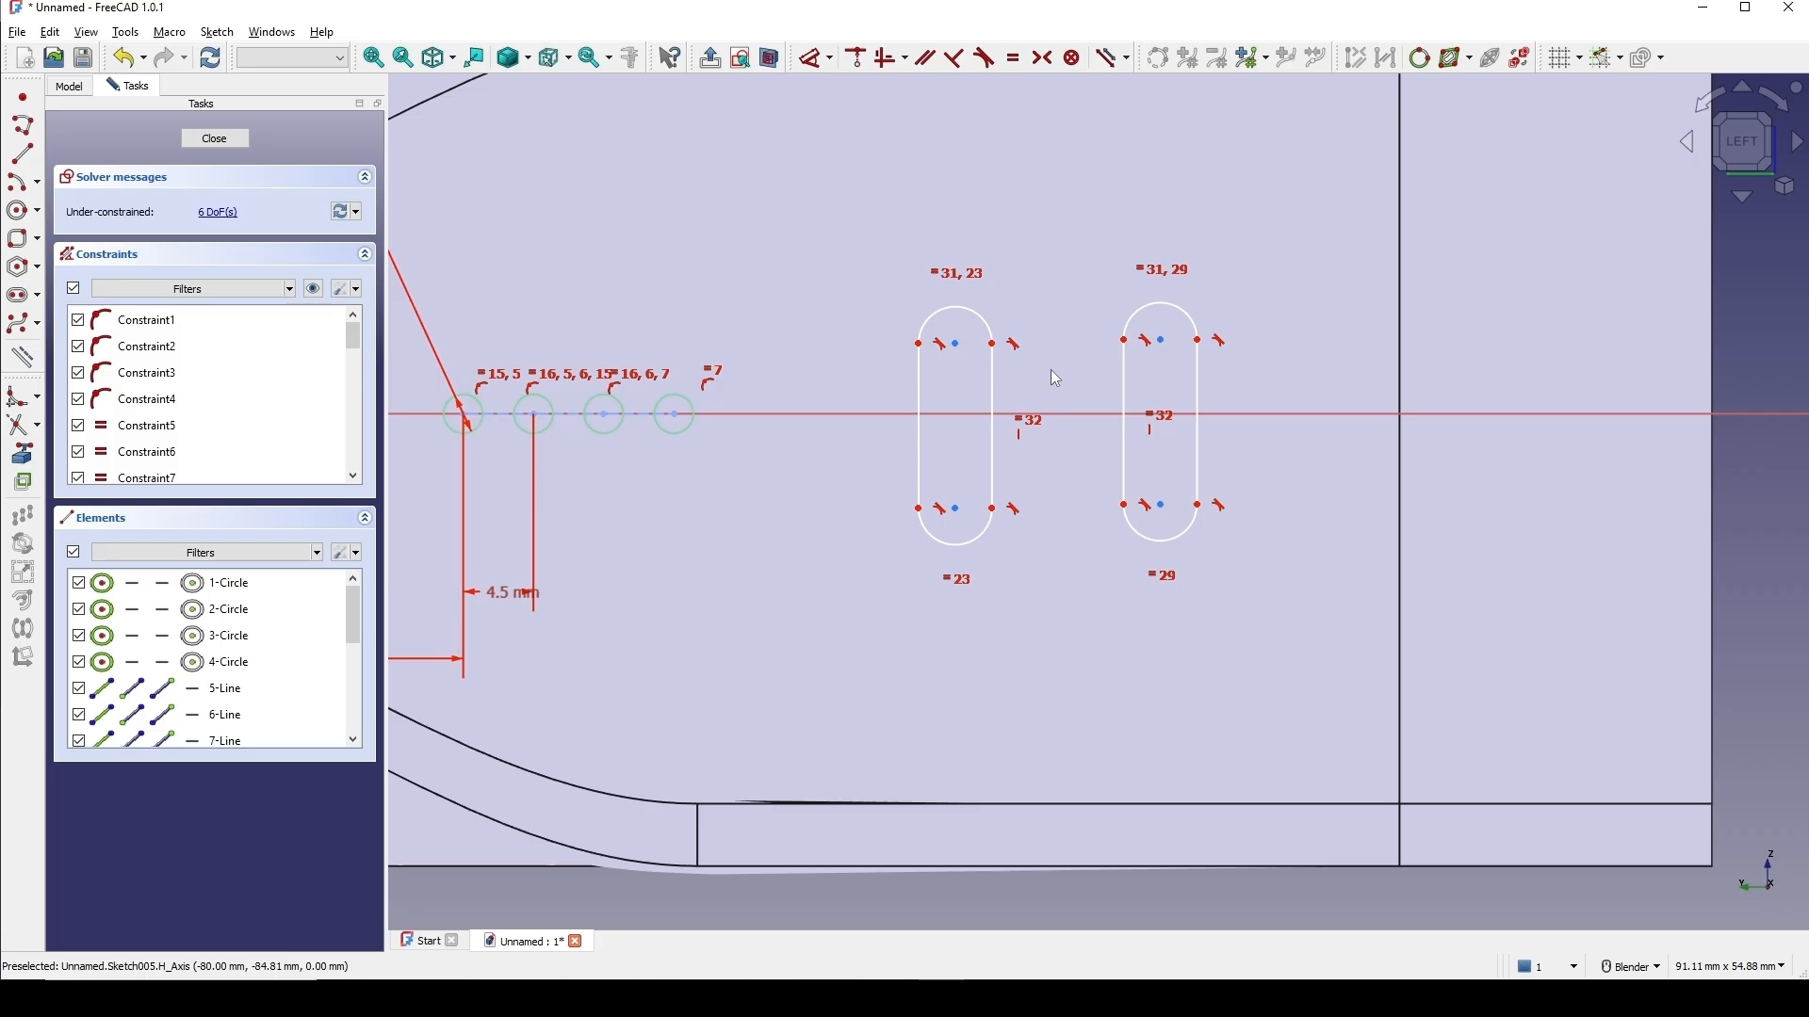
Make the side endpoints of both slots symmetric about the horizontal axis.
key("s")
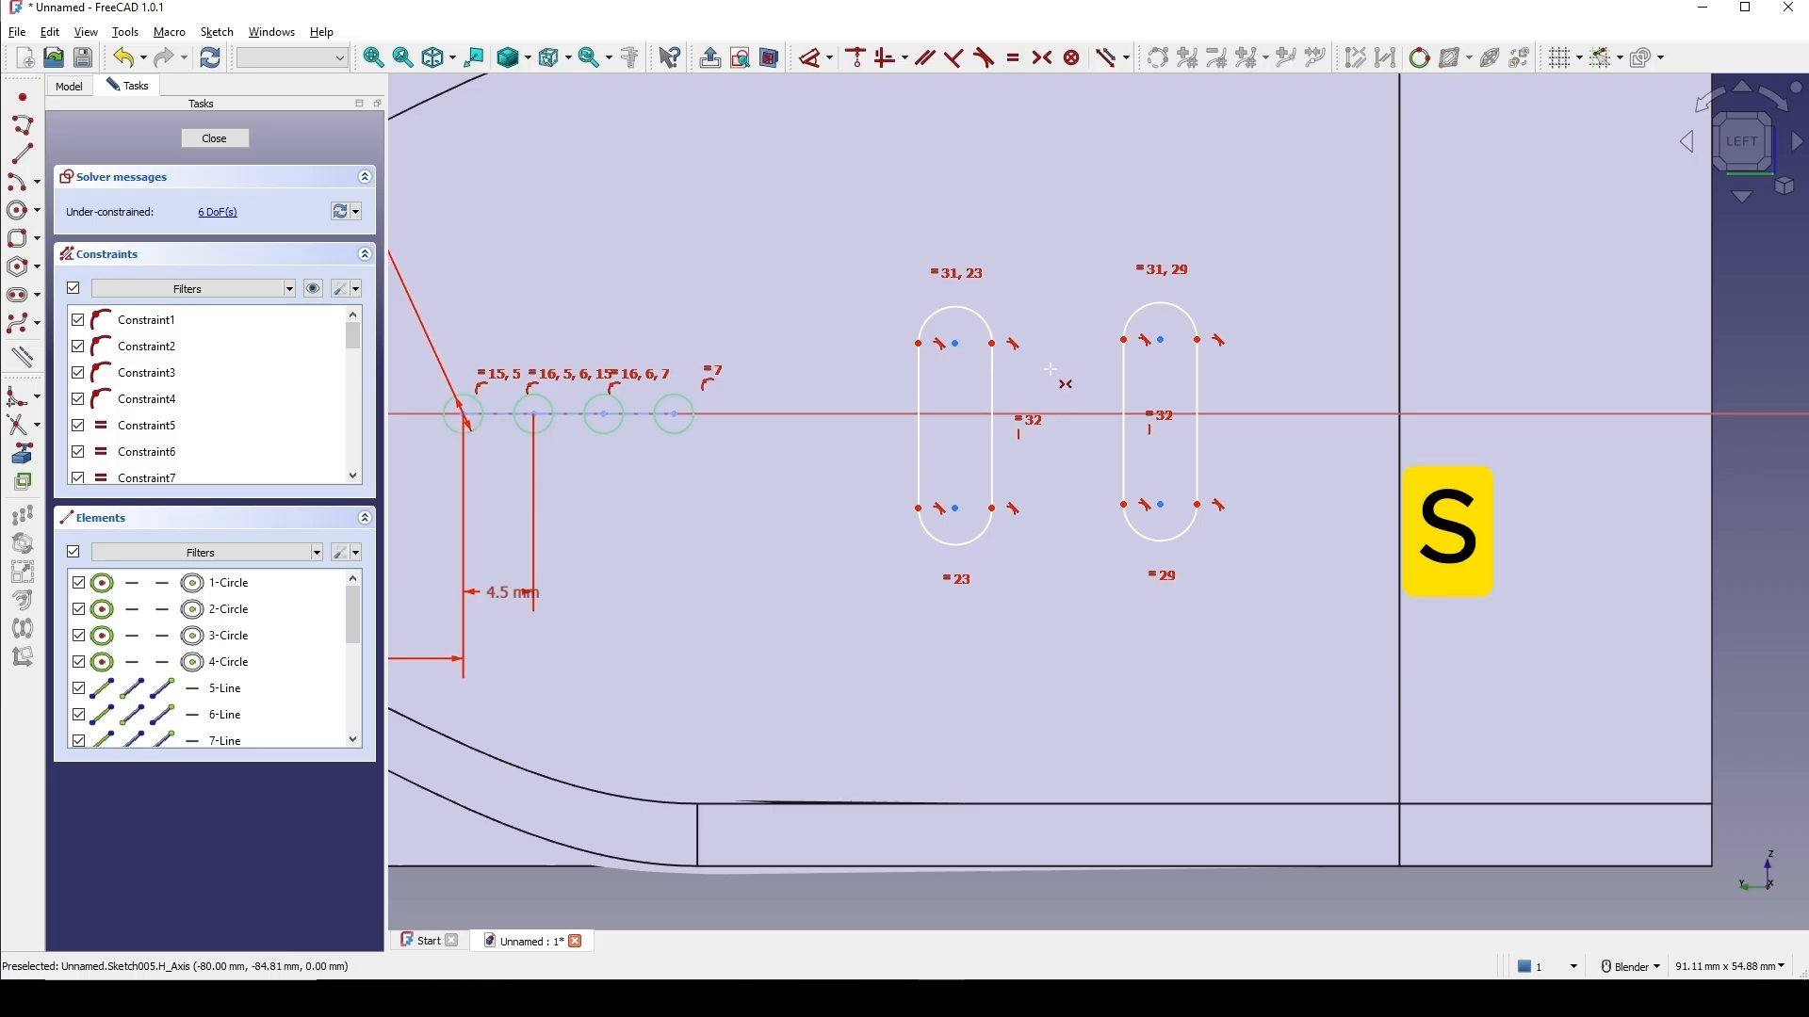
left_click(994, 345)
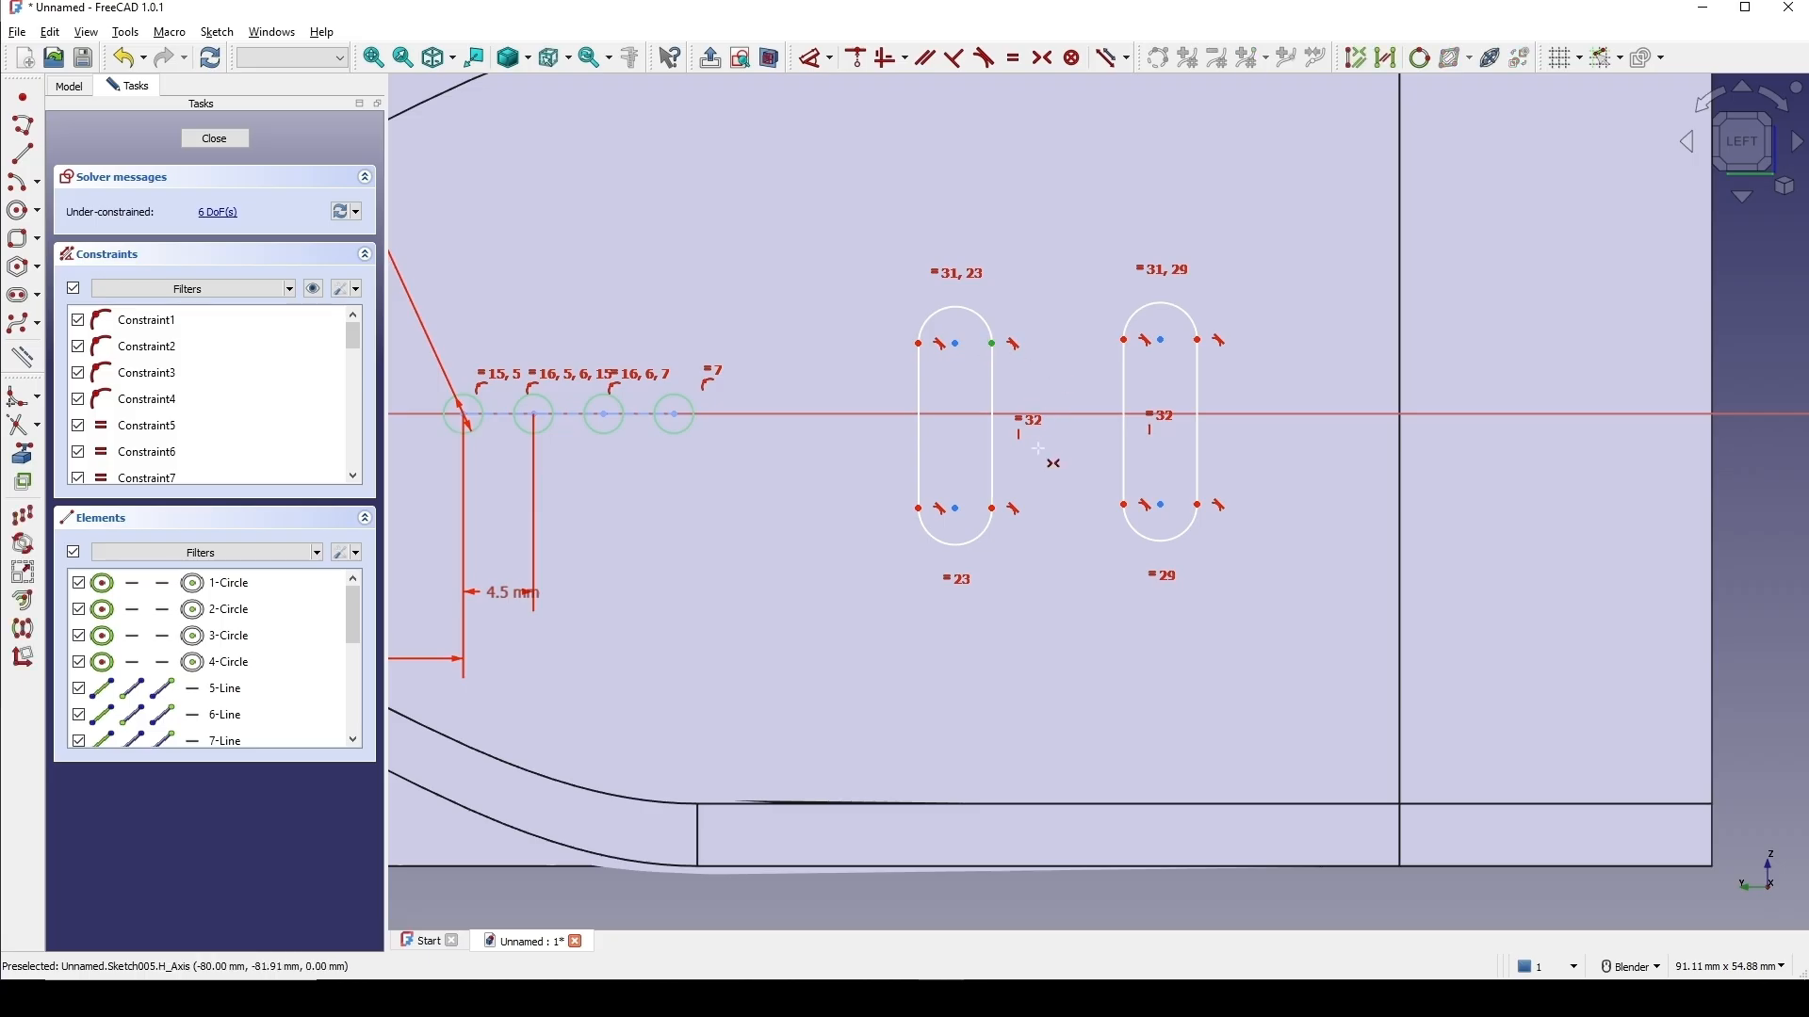
left_click(994, 508)
left_click(1065, 415)
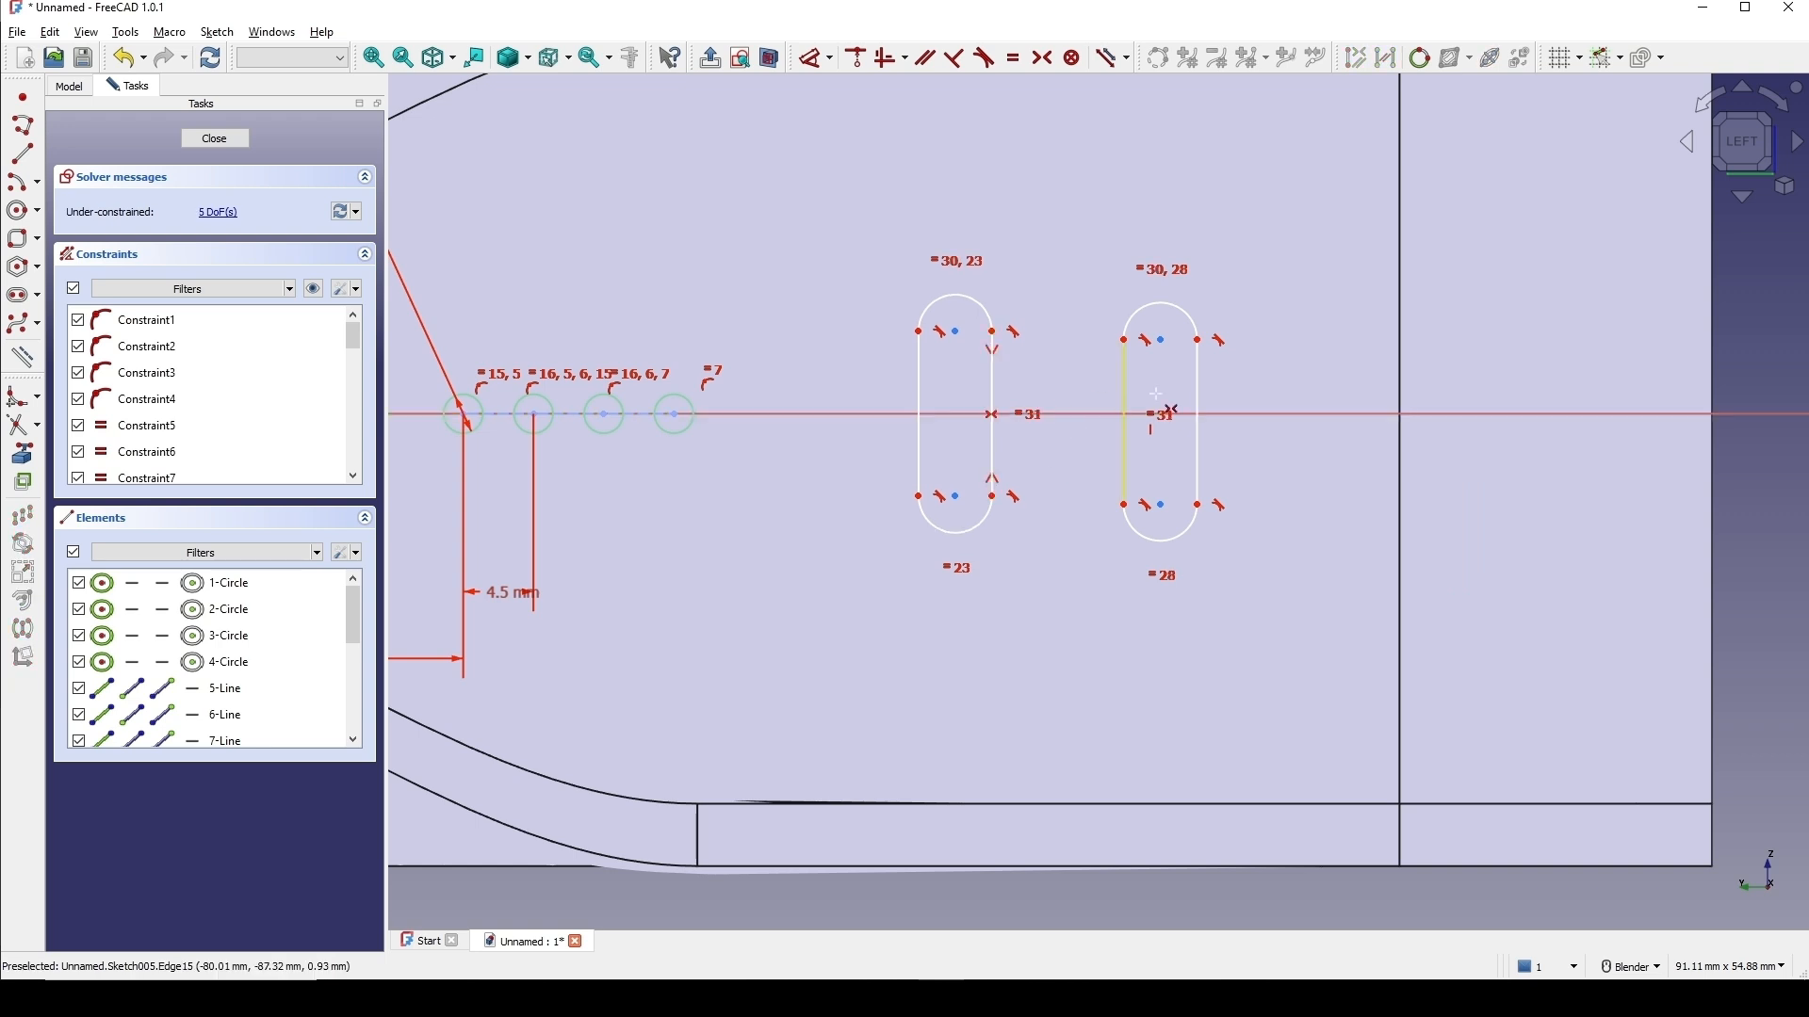
left_click(1198, 339)
left_click(1198, 505)
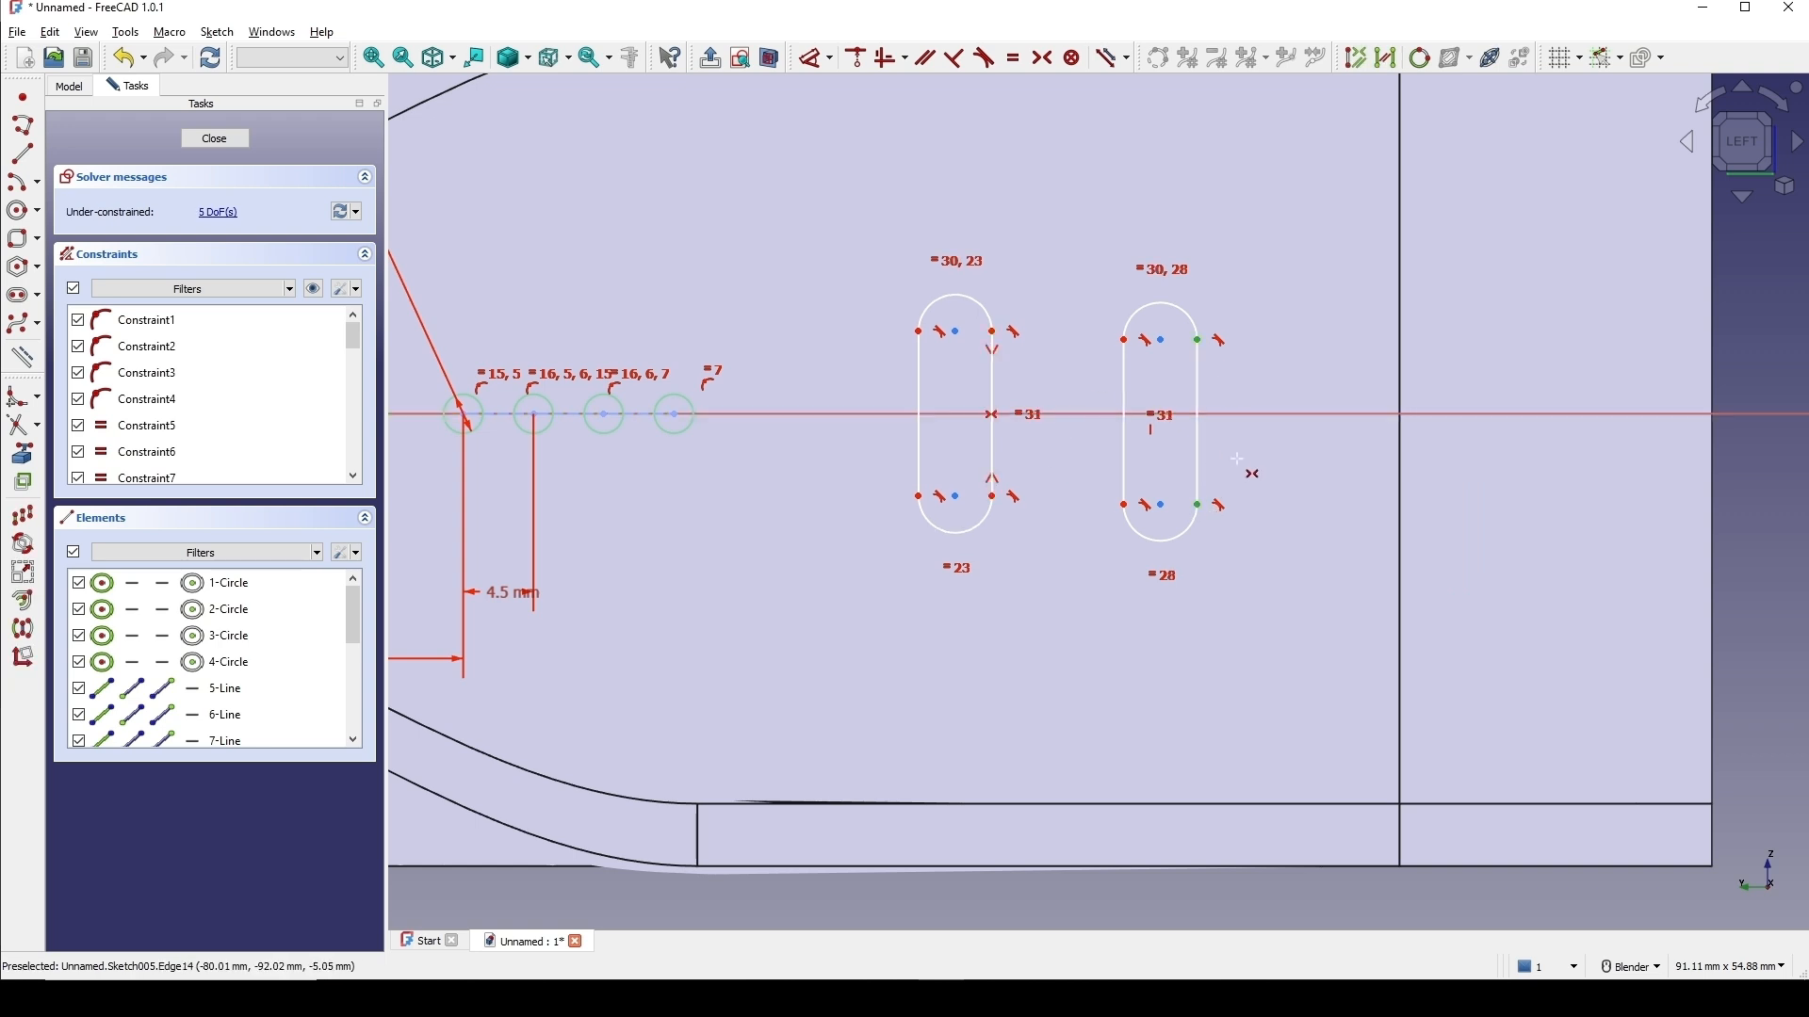
left_click(1251, 416)
Dimension the width between the straight sides of the slot nearest the circles as 2.8 mm.
scroll(1281, 432, "down", 4)
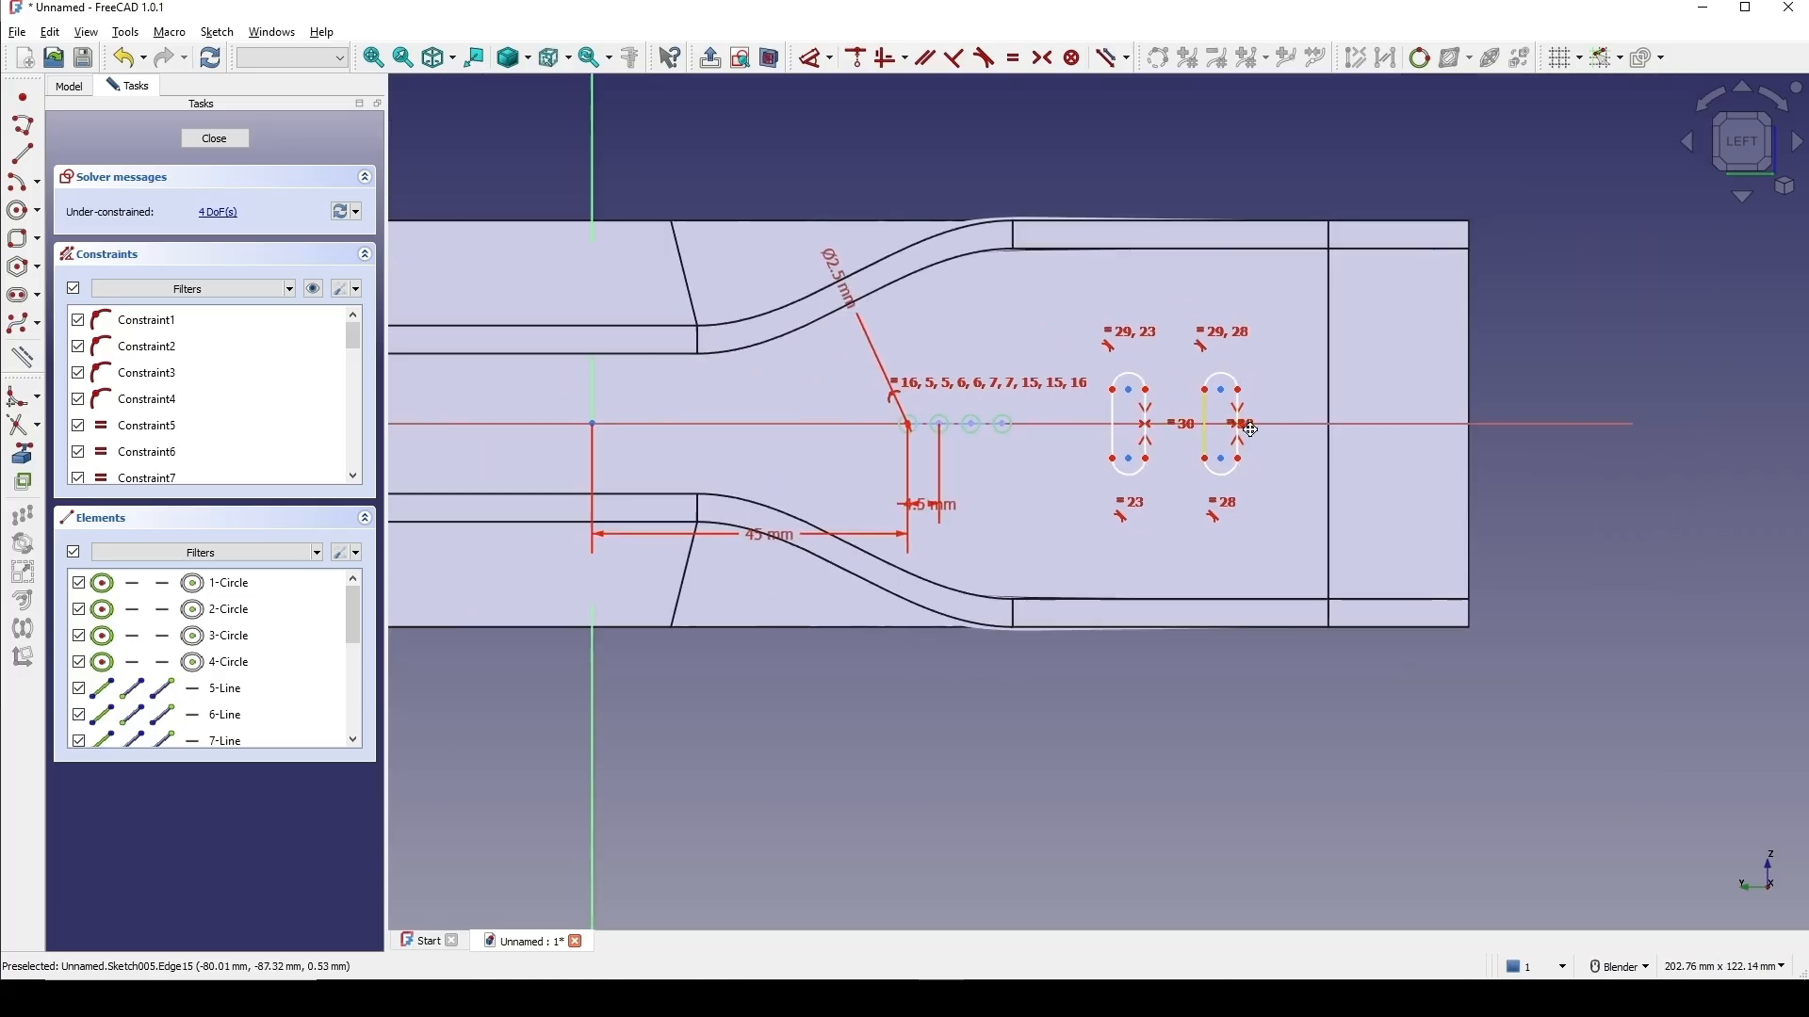
scroll(1313, 466, "up", 3)
middle_click_drag(1315, 471, 1248, 499, "shift")
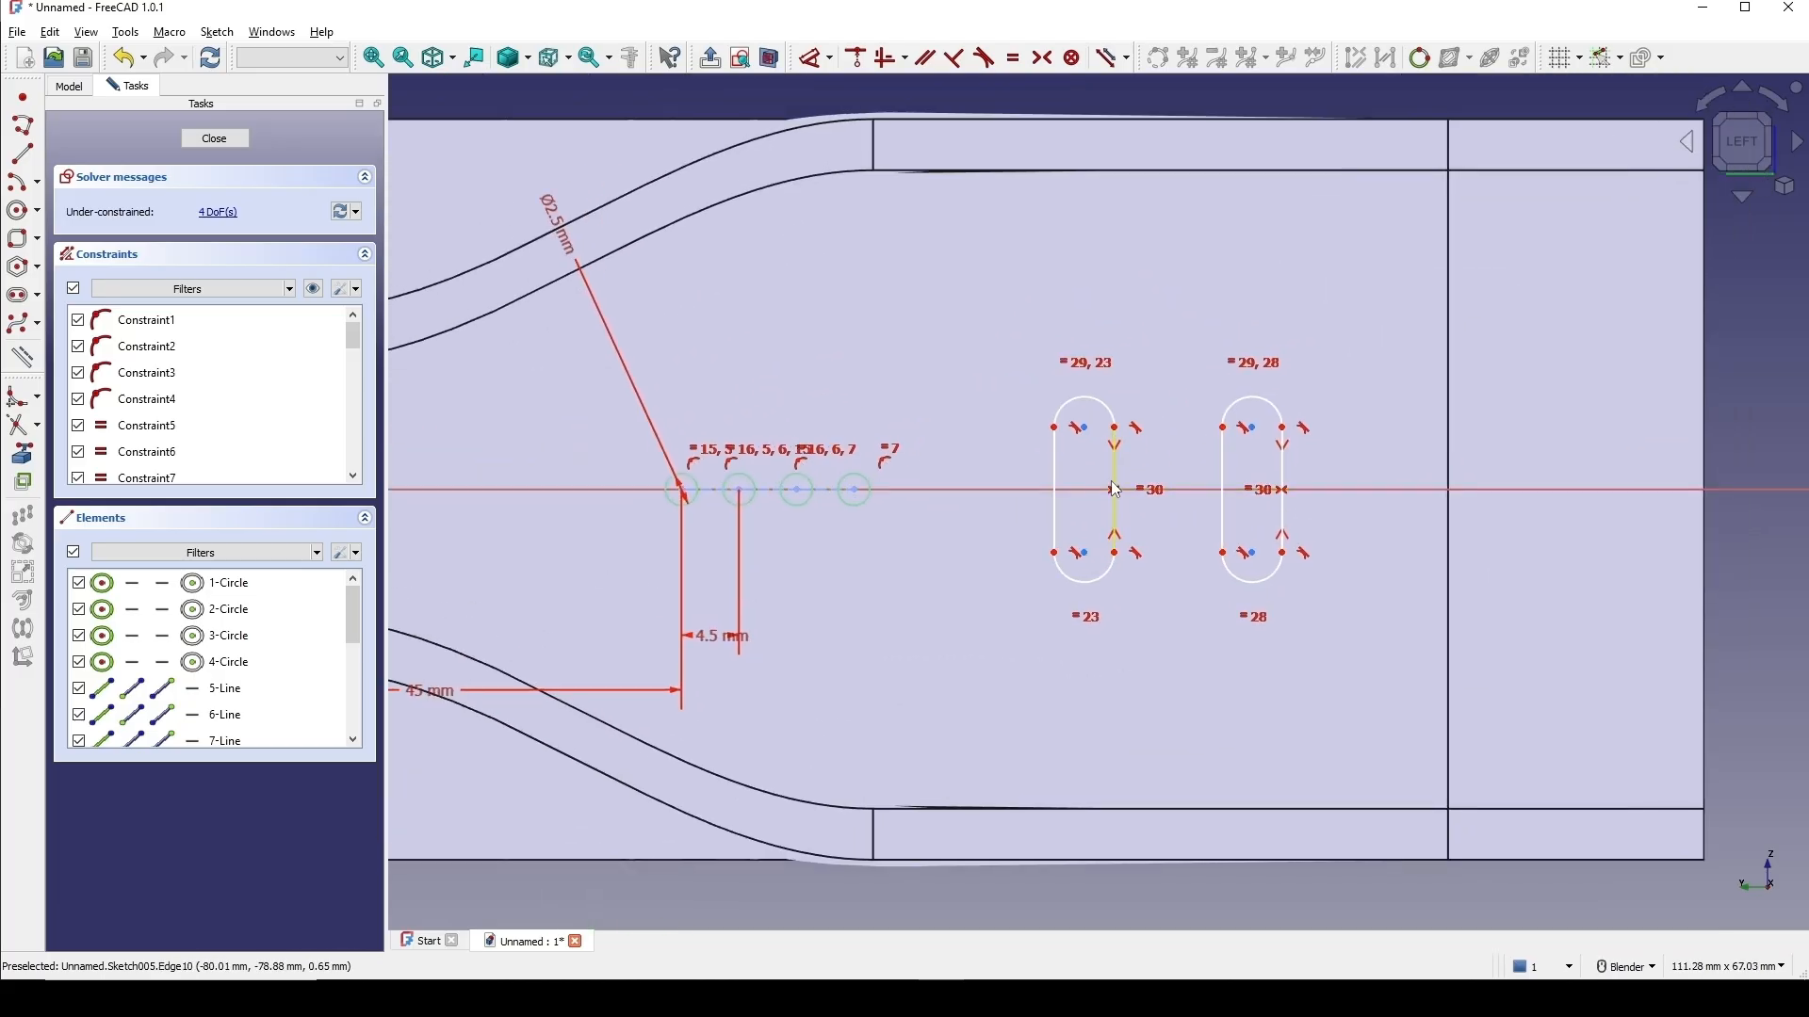
mouse_move(1110, 480)
middle_mouse_down("shift")
mouse_move(1248, 451)
mouse_move(1133, 414)
middle_mouse_up("shift")
left_click(1235, 398)
left_click(1206, 399)
key("d")
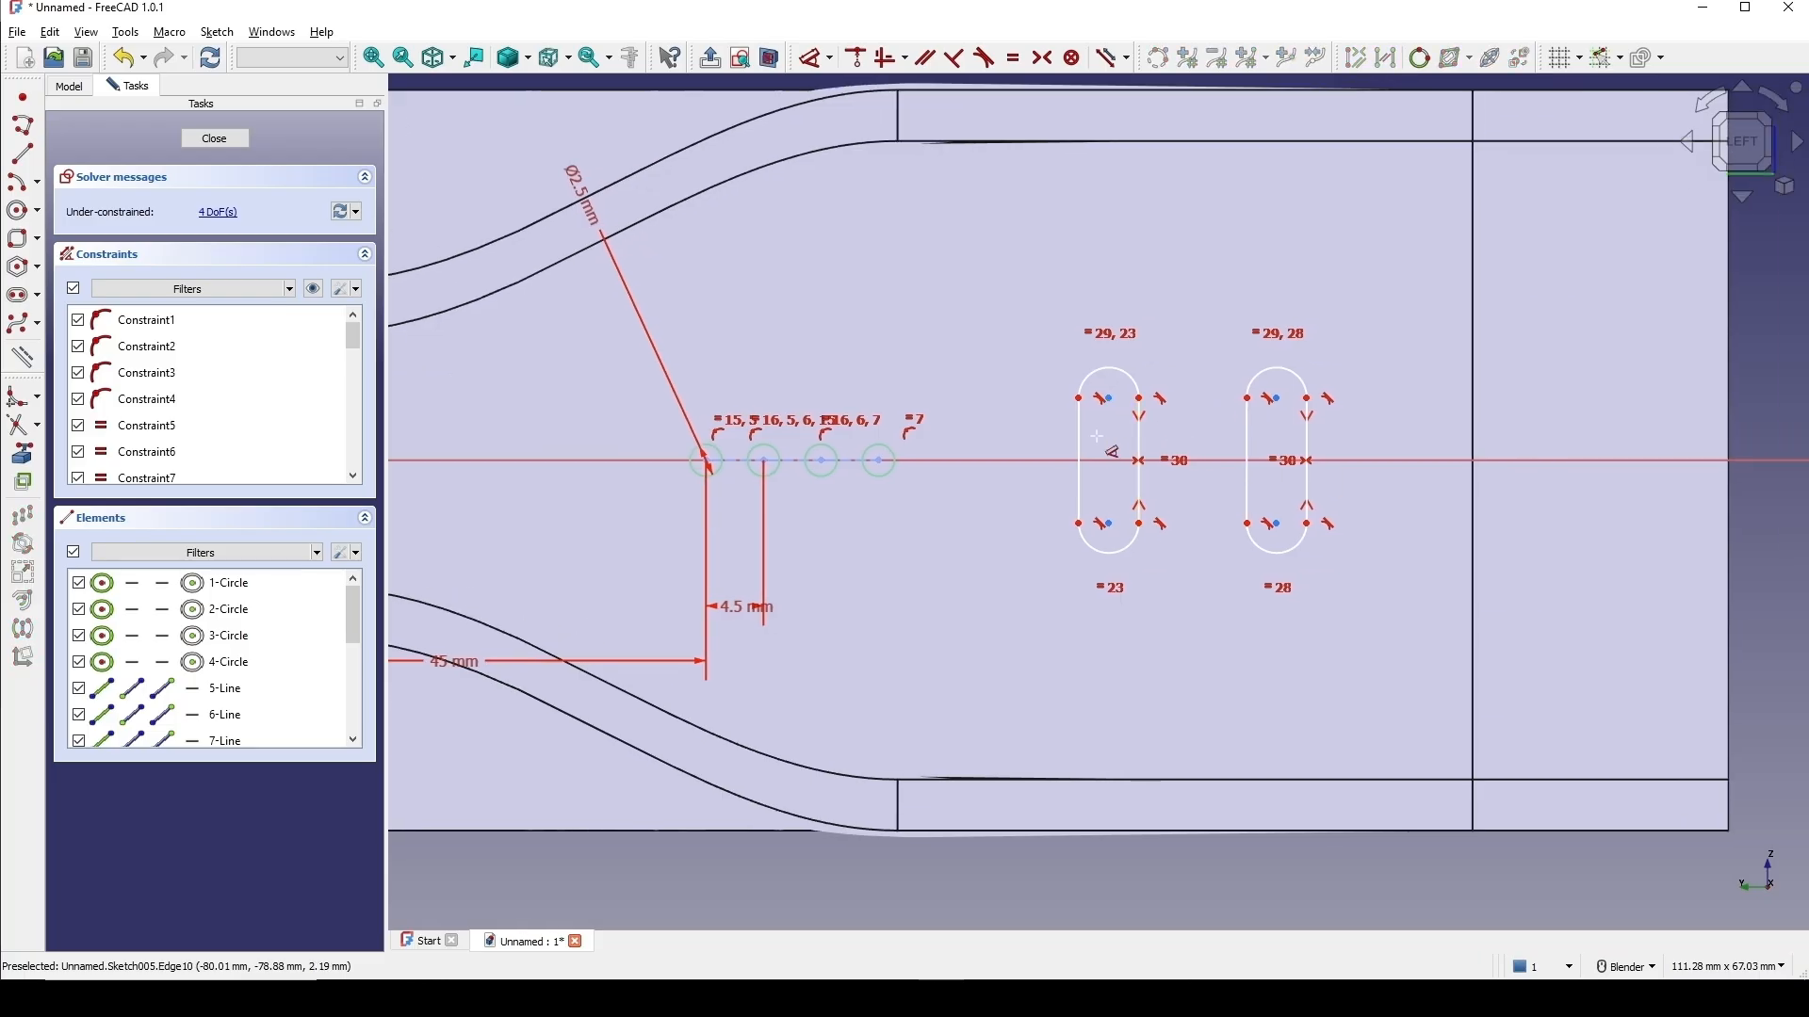
left_click(1078, 436)
left_click(1140, 452)
left_click(1097, 663)
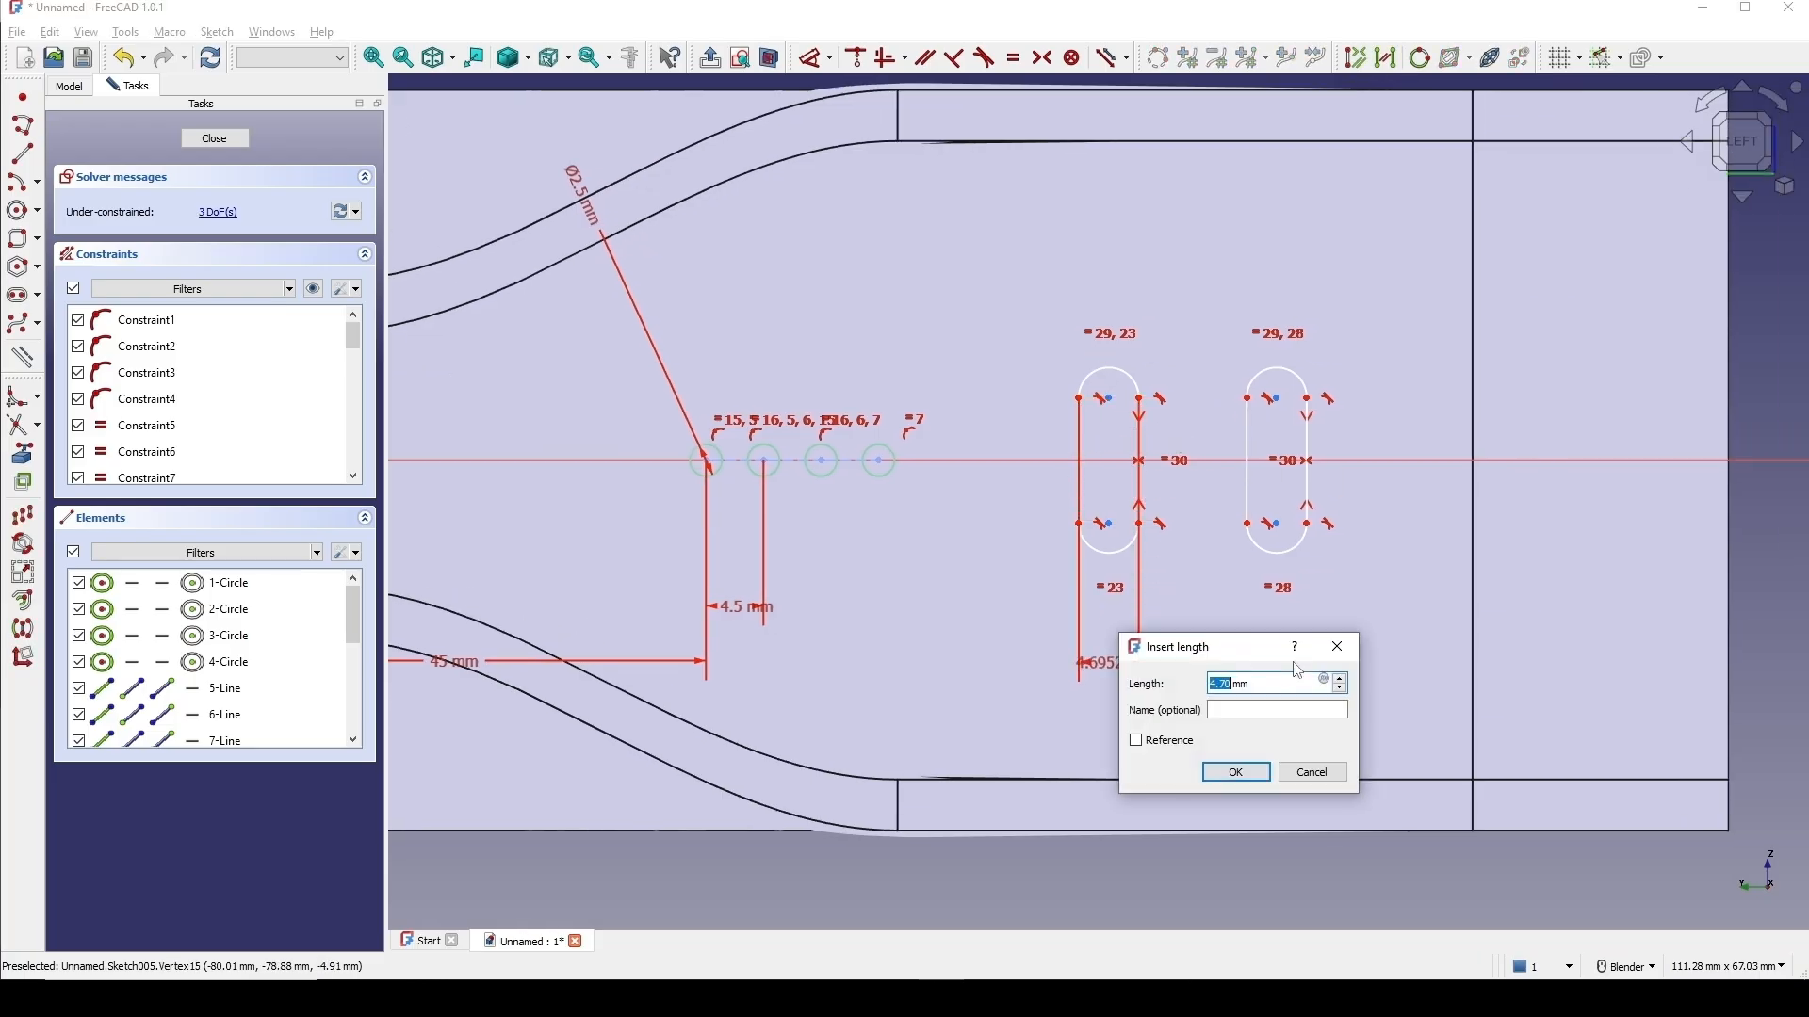
key("Return")
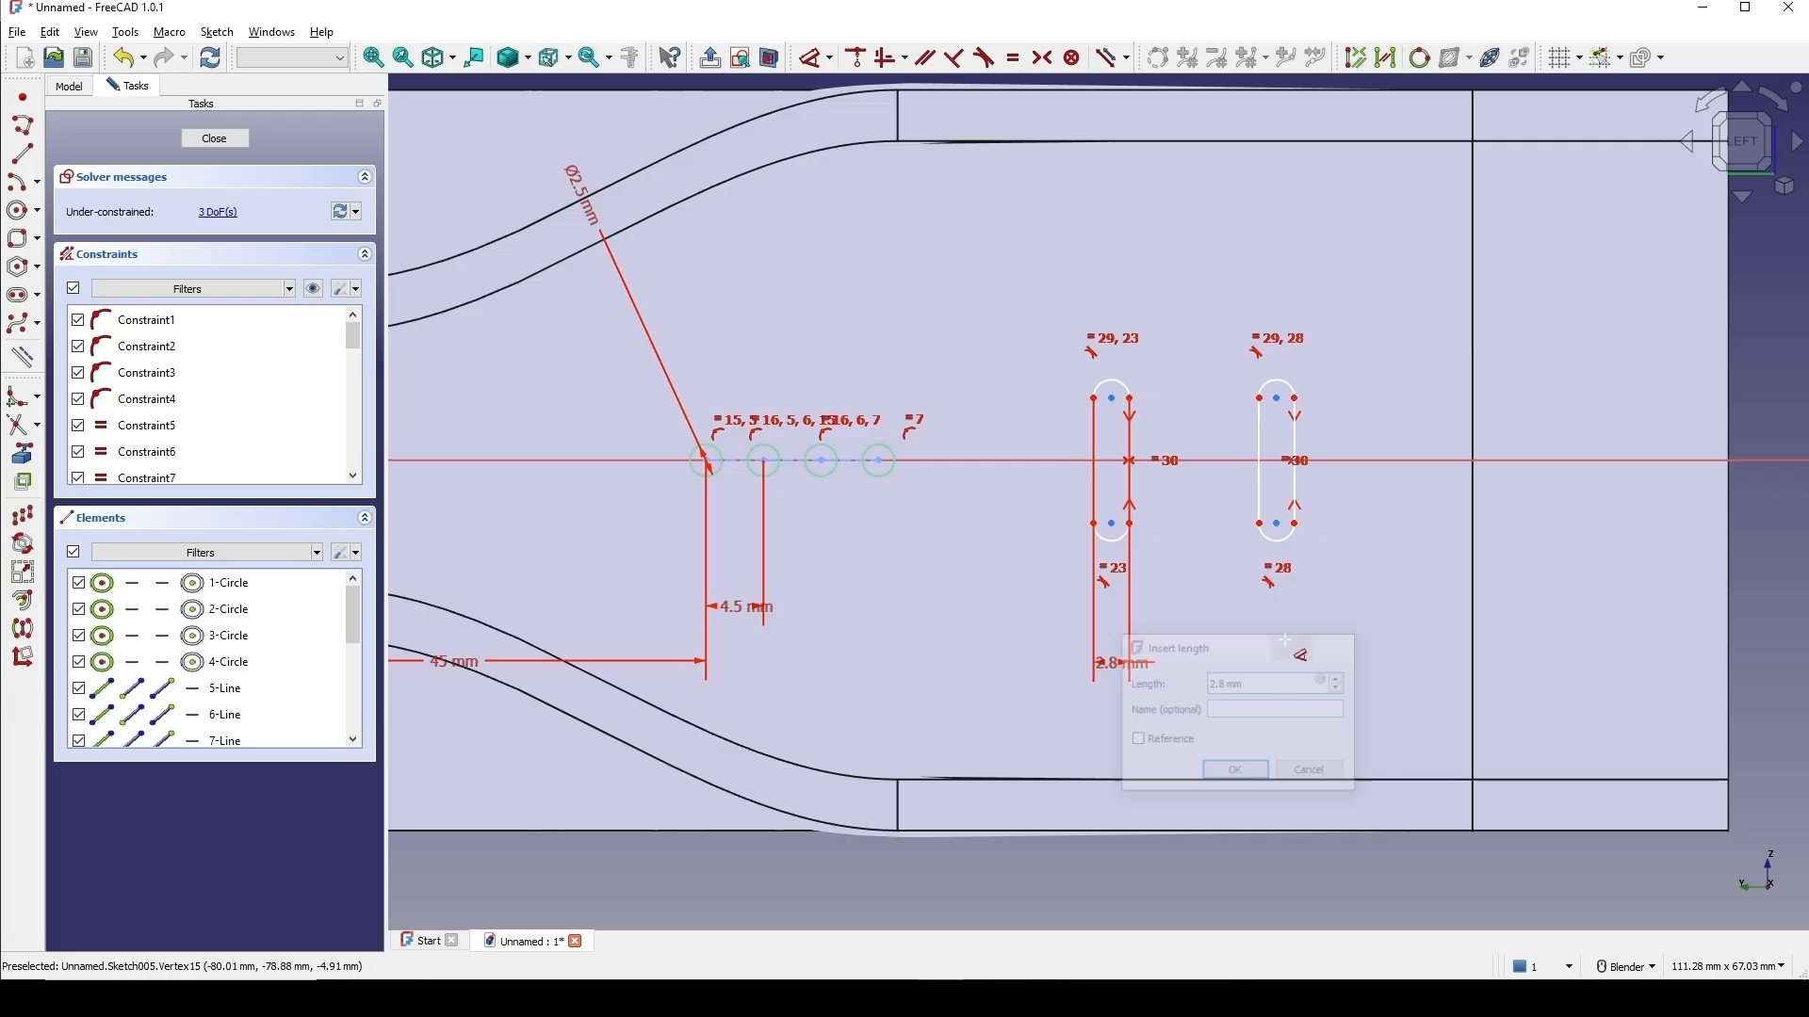
Set the vertical distance between the same slot's two arc centres to 8.6 mm.
scroll(1066, 445, "up", 2)
left_click(1110, 374)
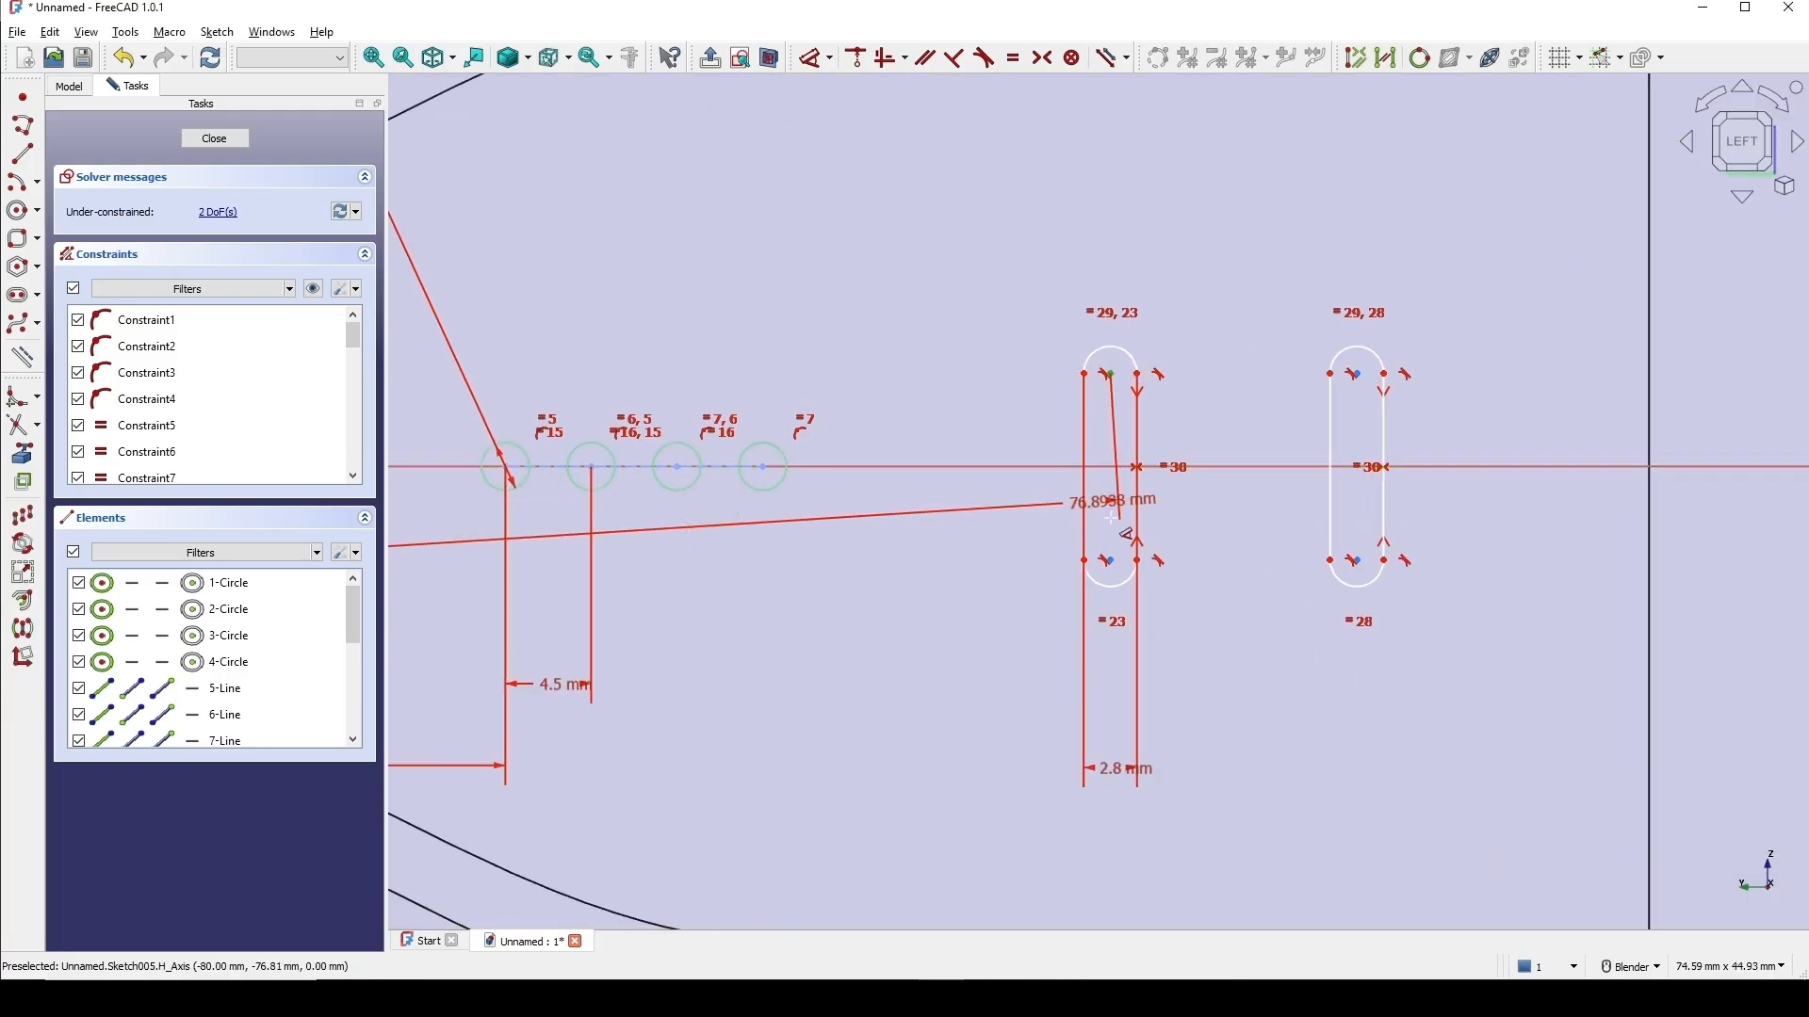
left_click(1110, 561)
left_click(1110, 469)
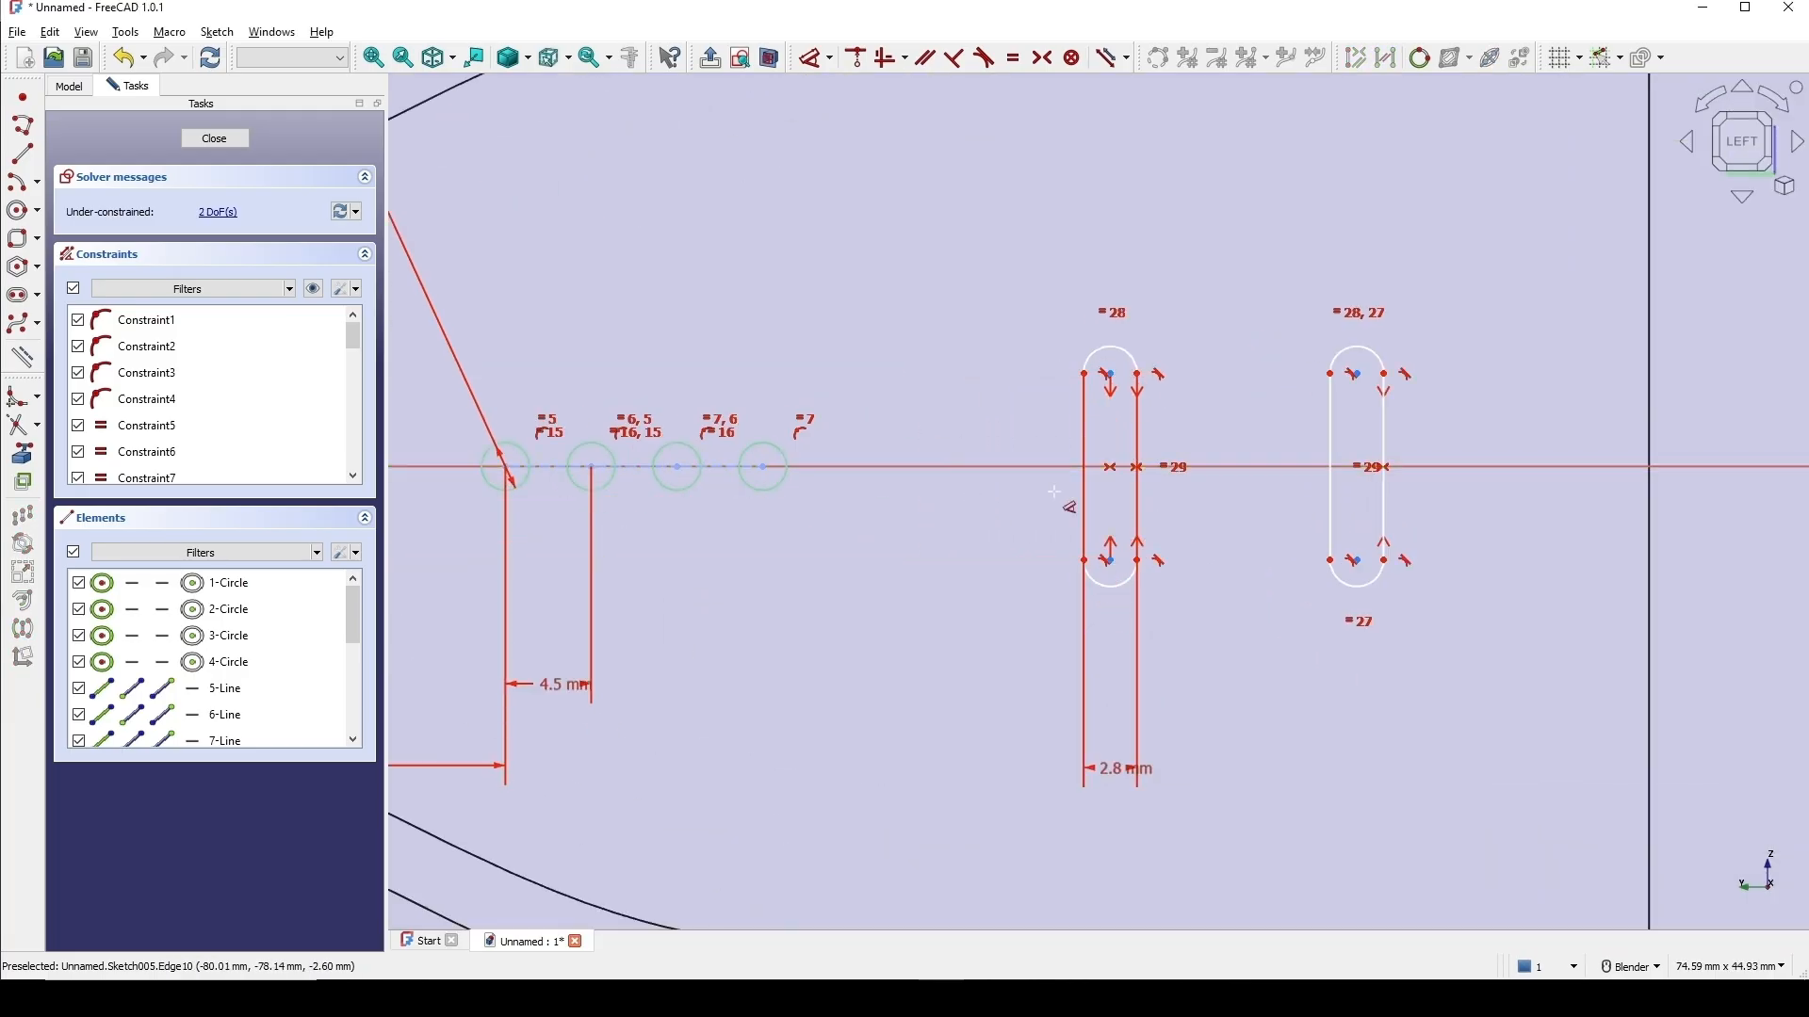
left_click(1112, 561)
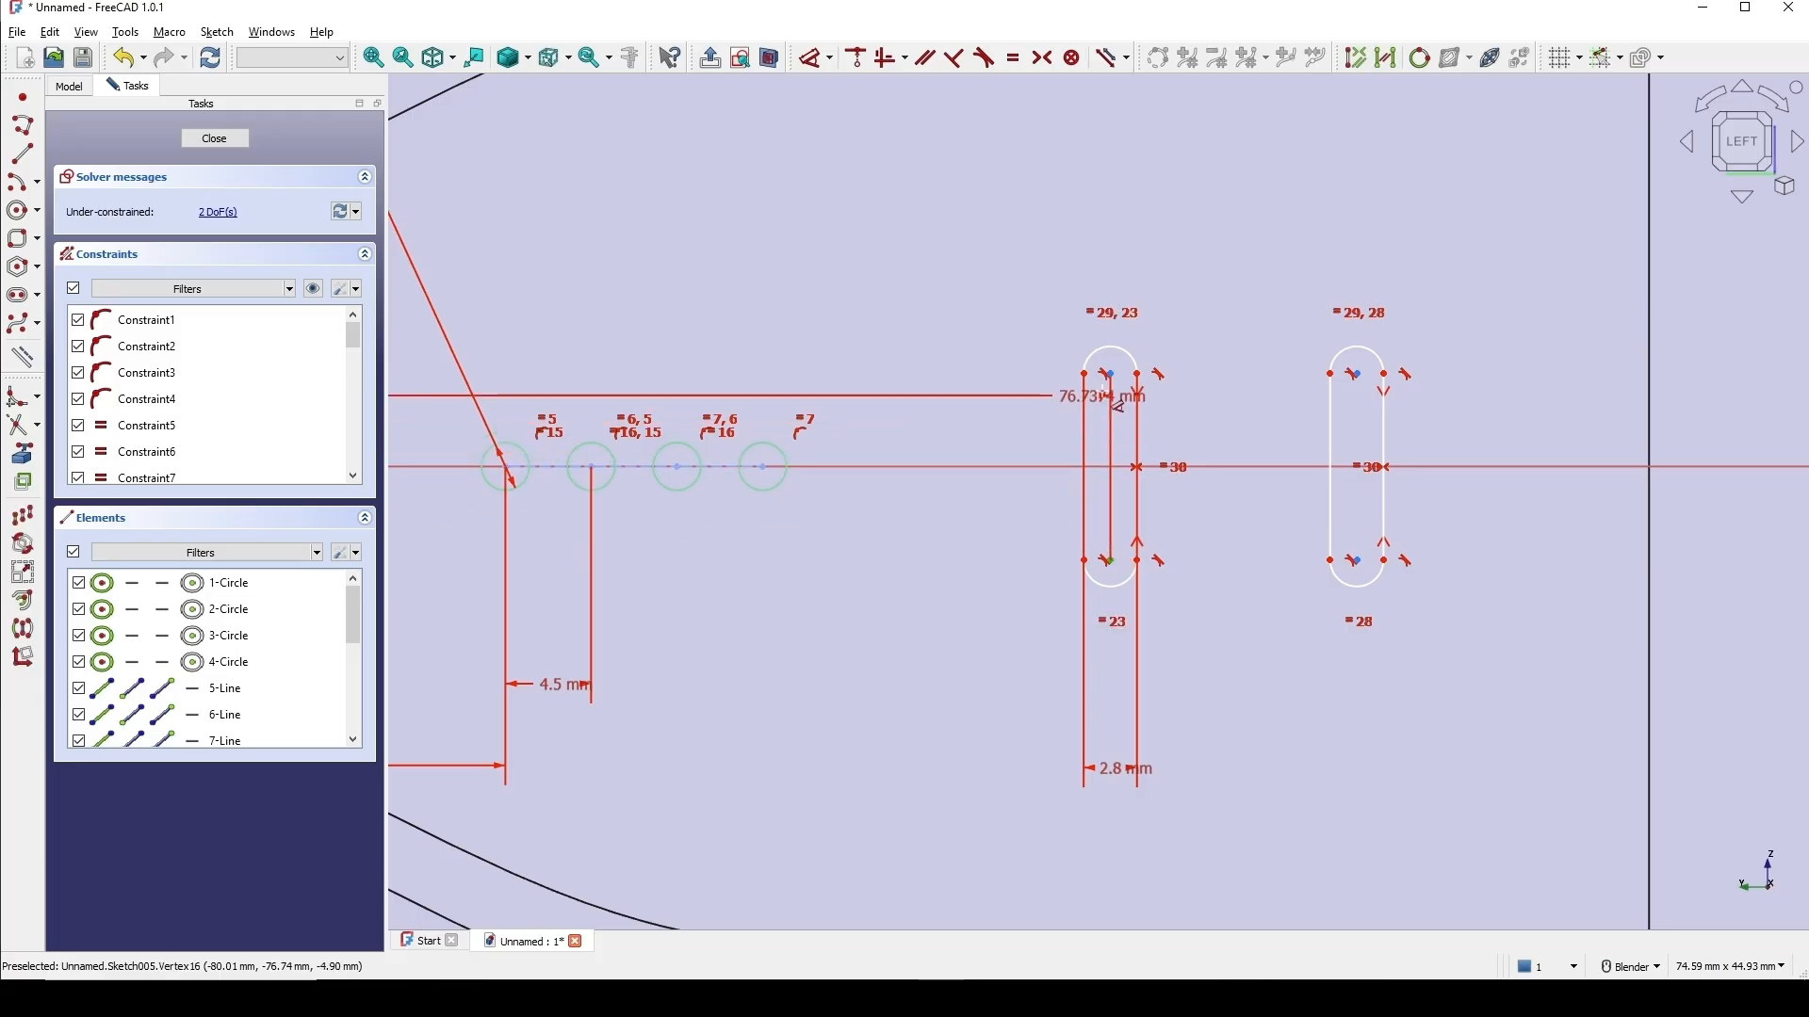
left_click(965, 398)
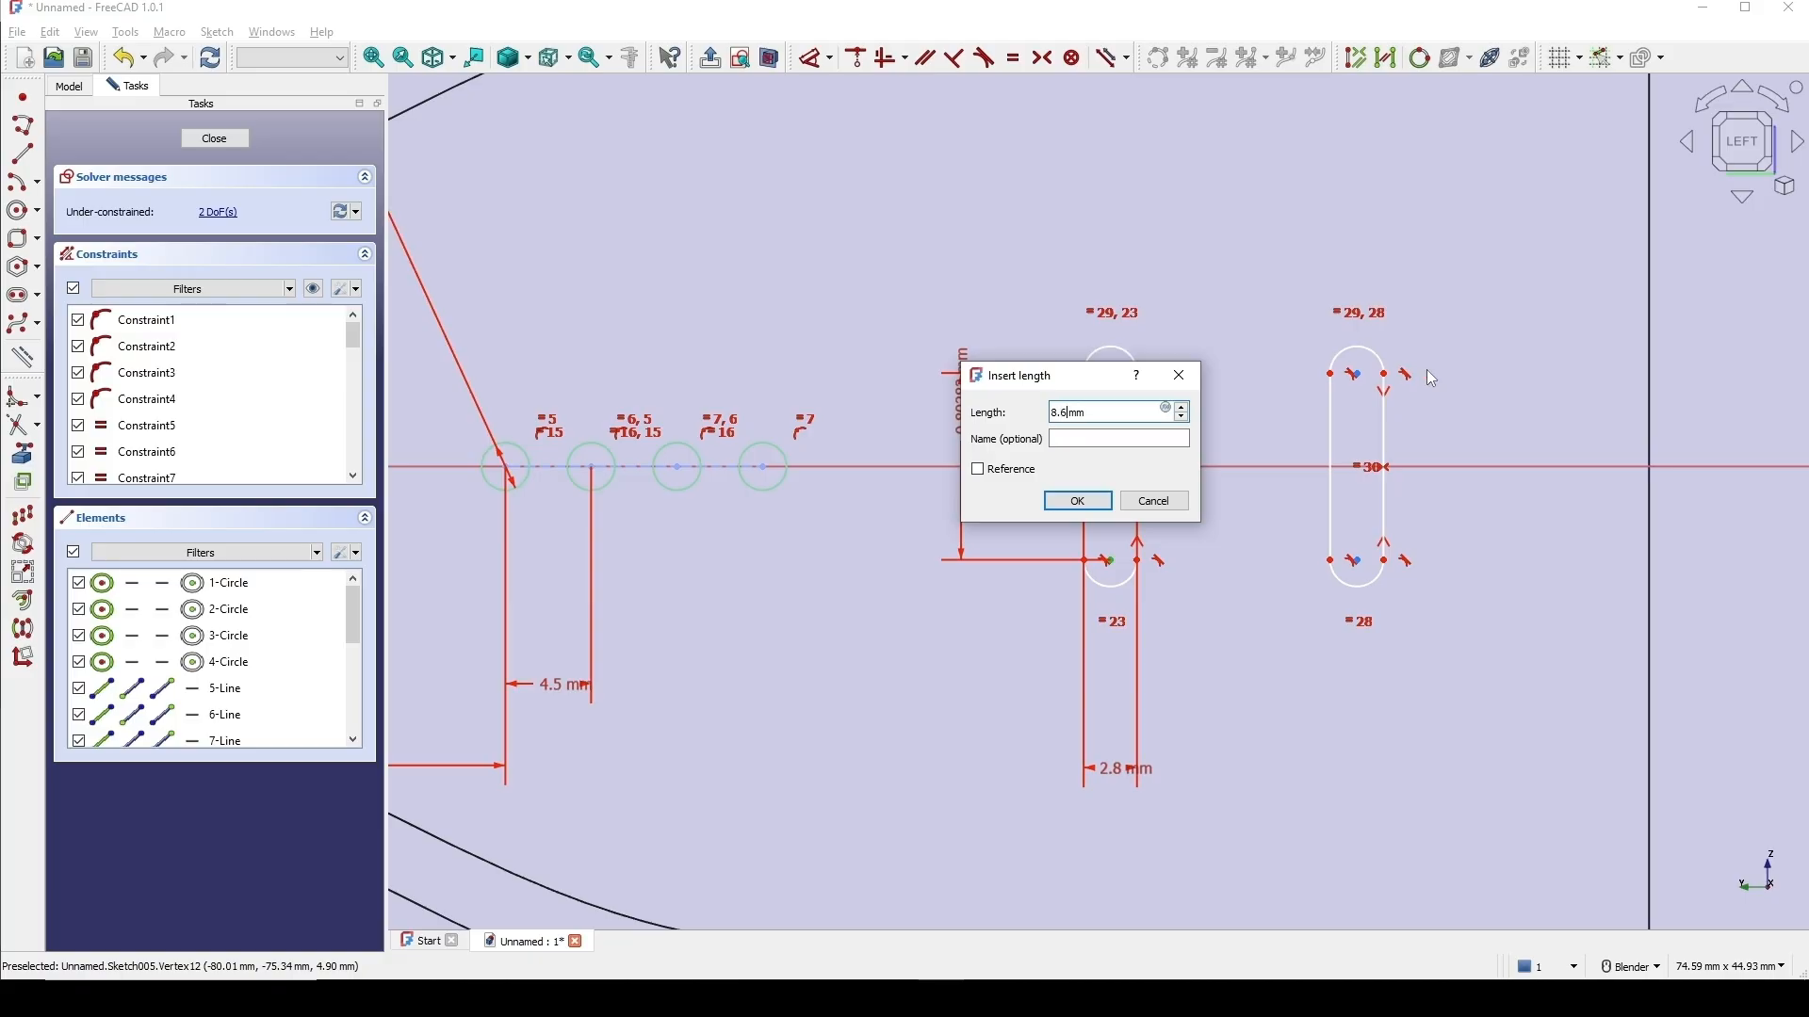
key("Return")
Set the horizontal distance from the sketch origin to the first slot's arc centre to 75 mm.
scroll(1234, 442, "down", 2)
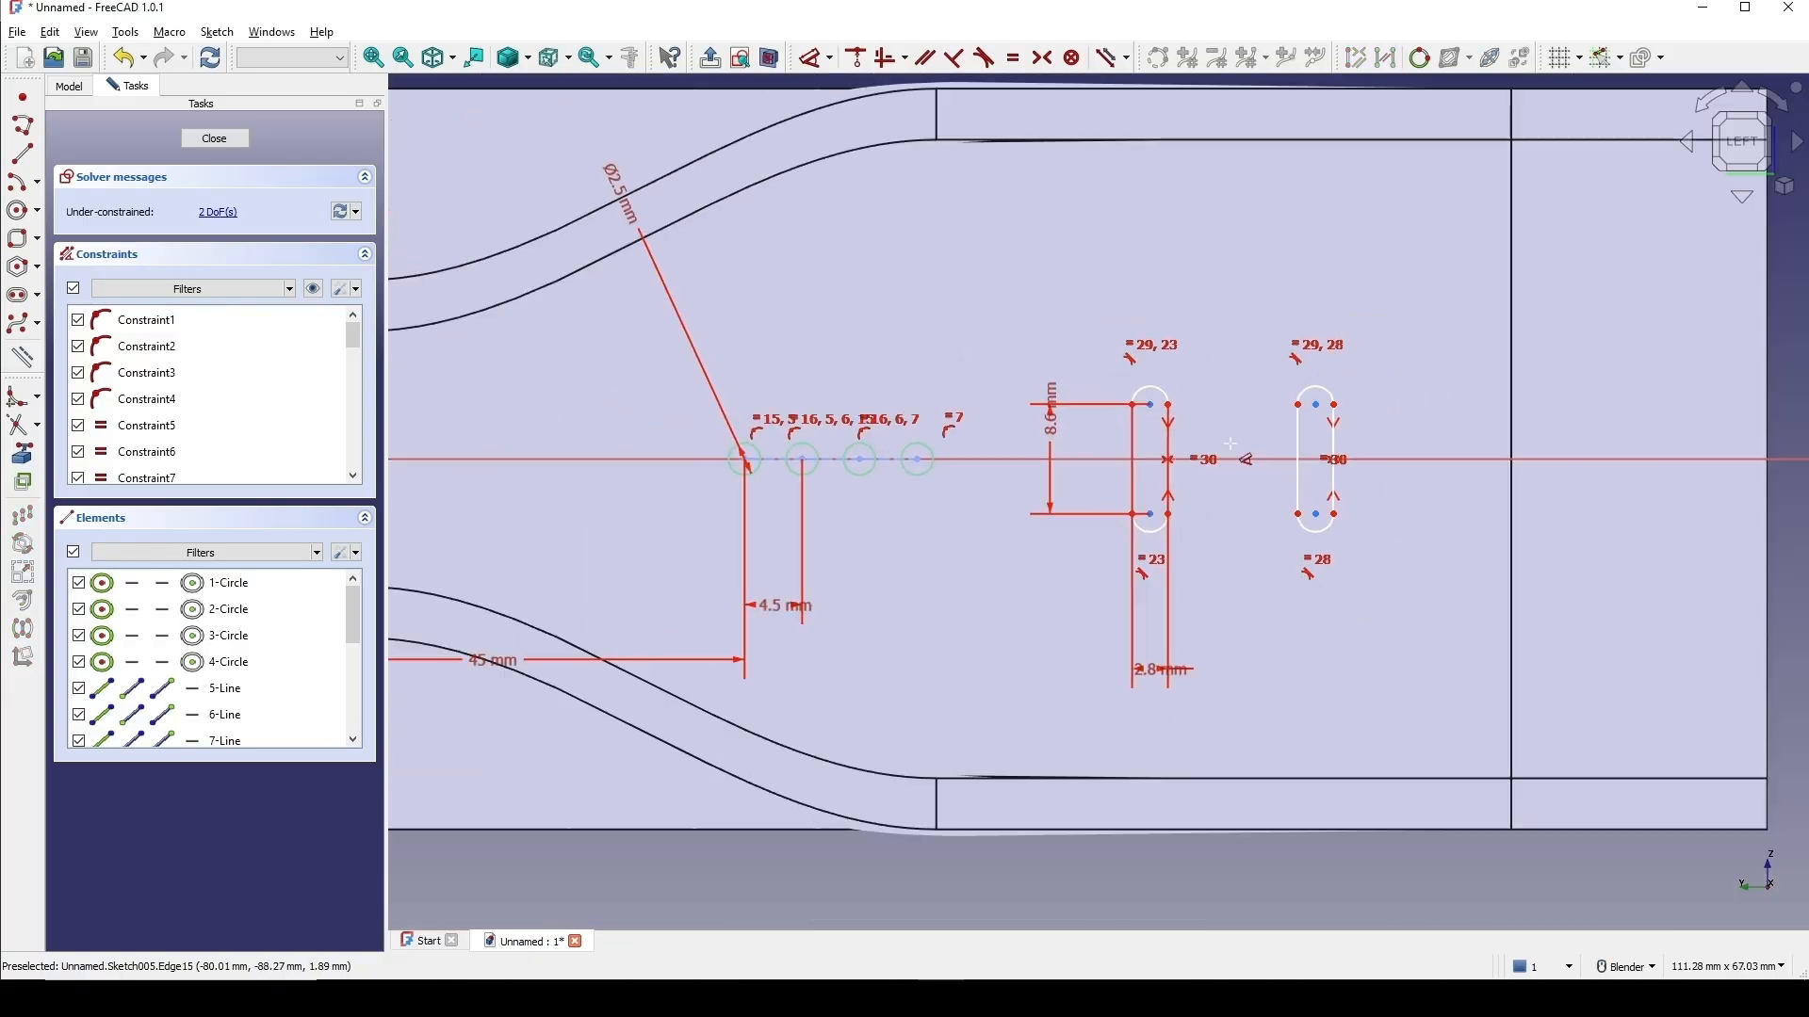
scroll(1146, 426, "down", 3)
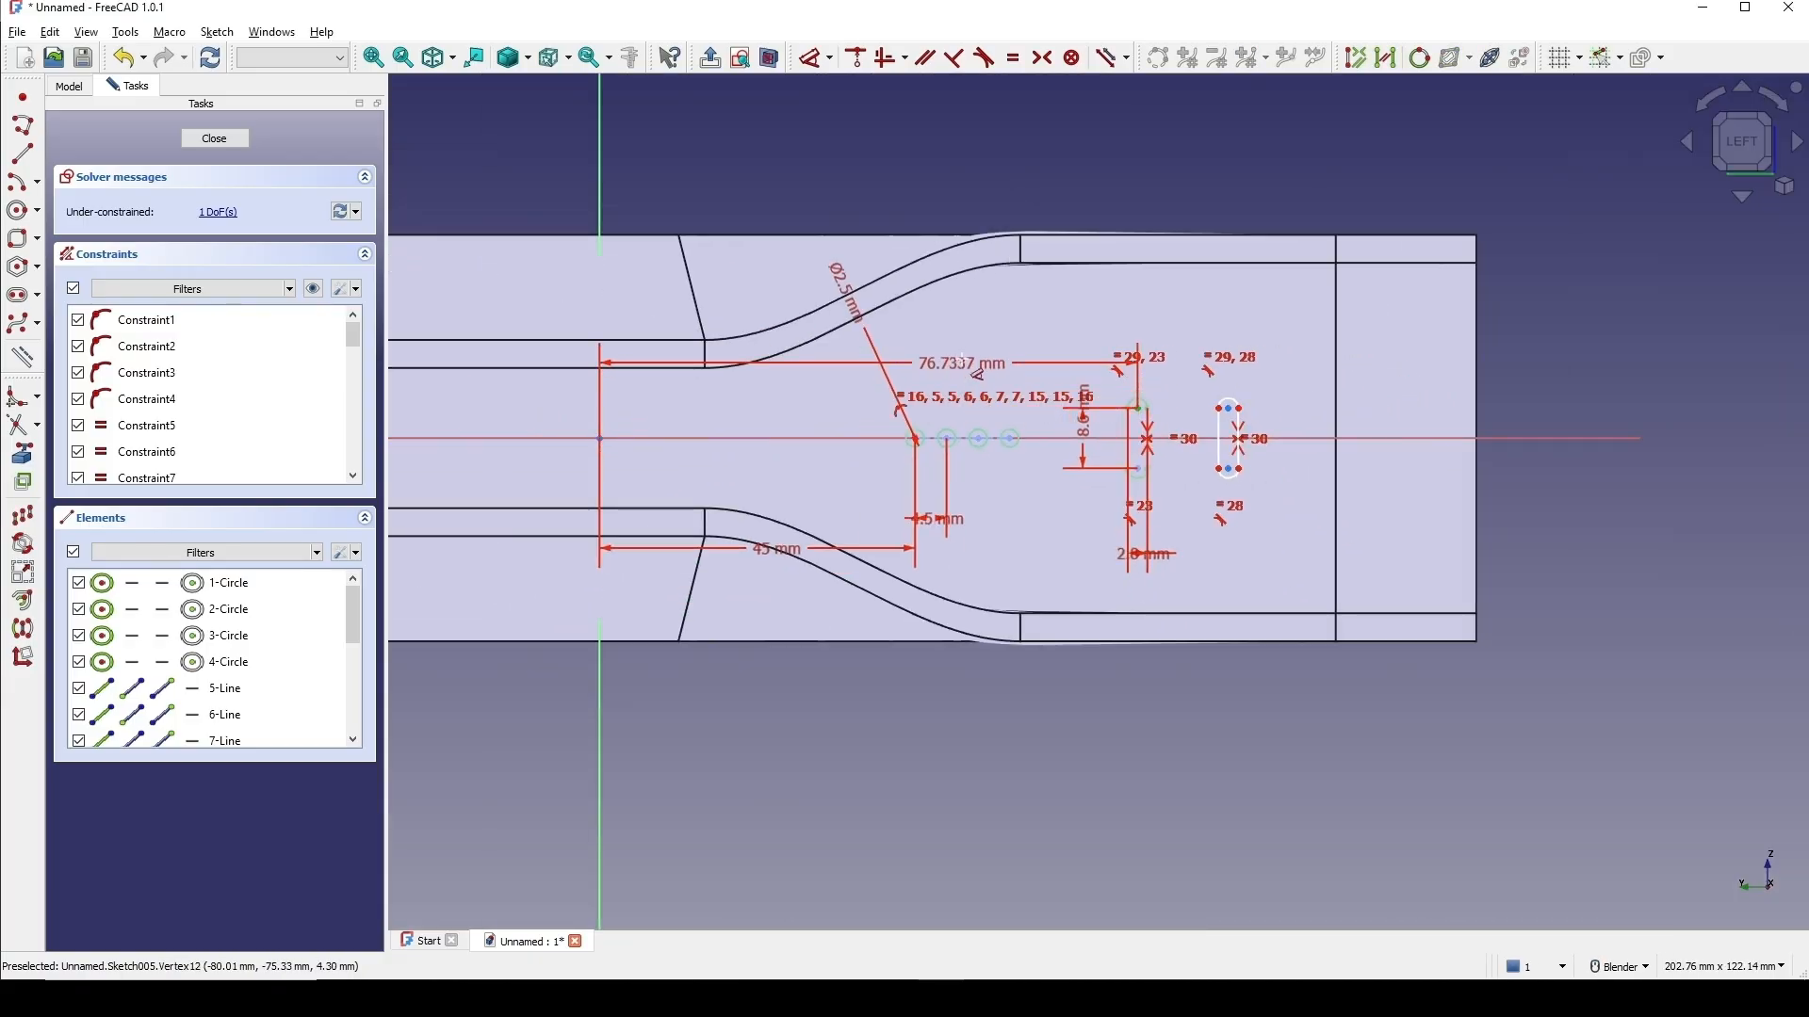
left_click(1002, 340)
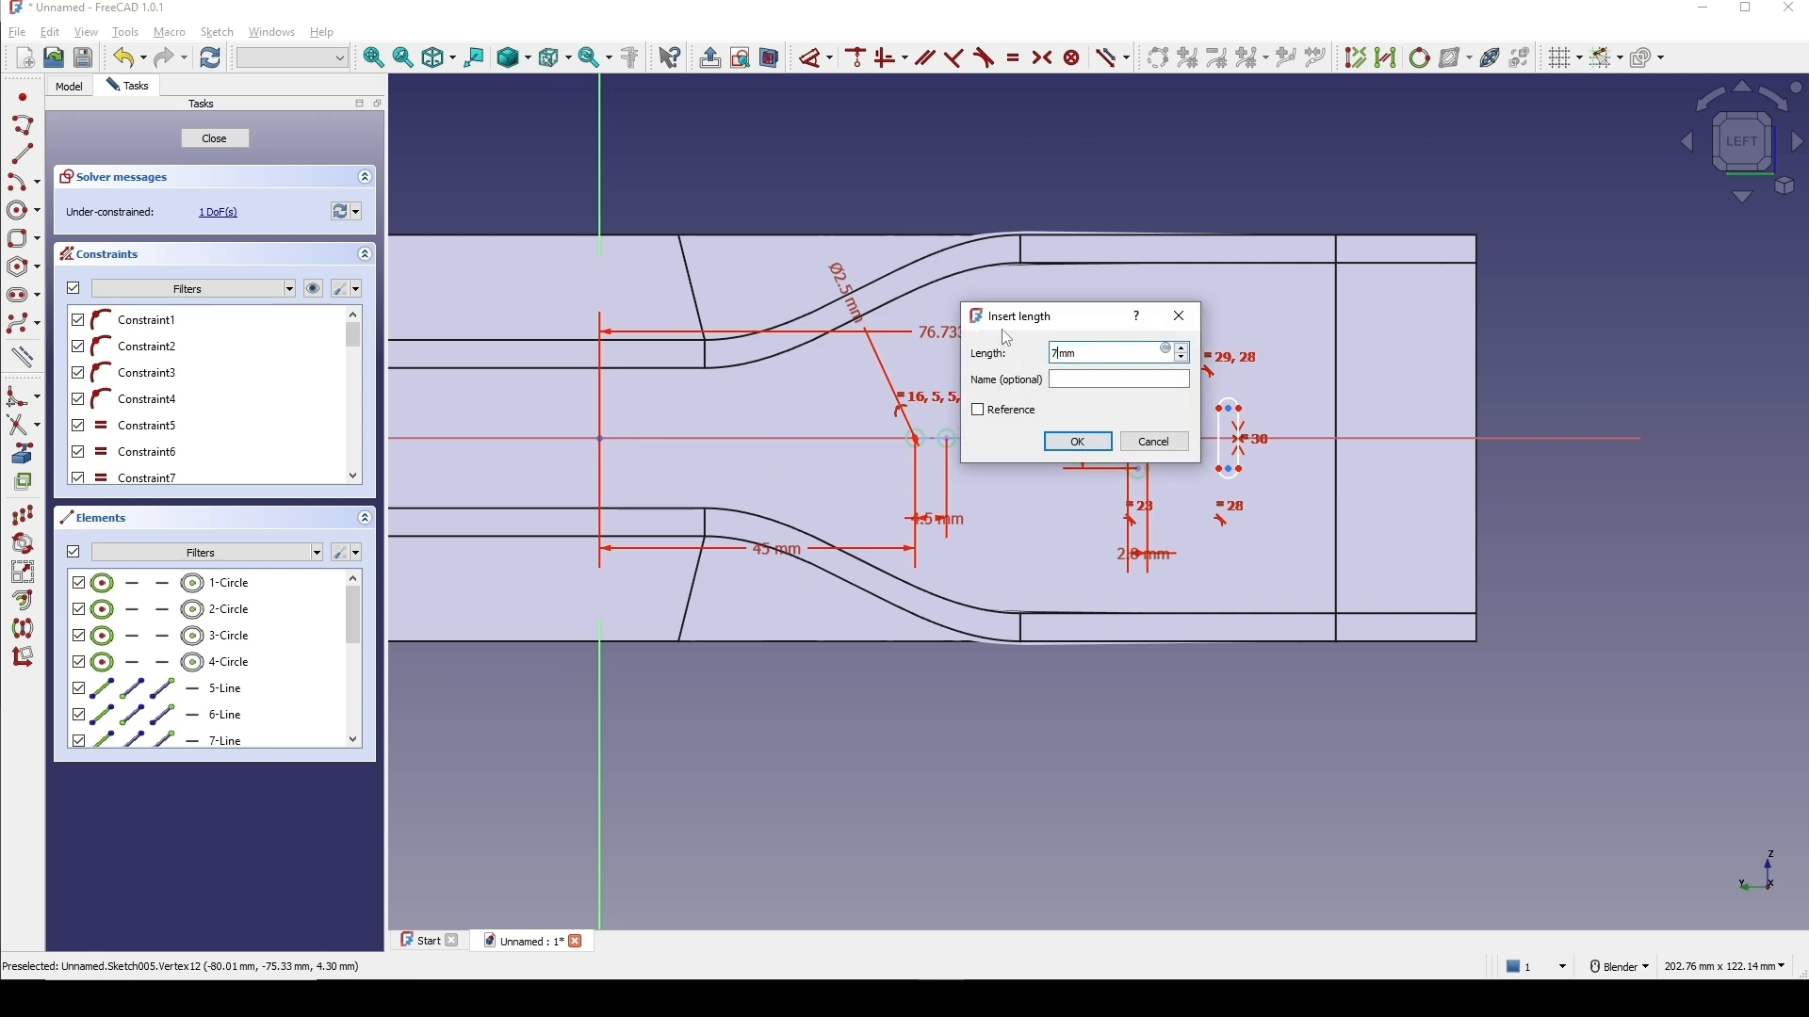
key("Return")
Set the horizontal distance between the two slots' upper arc centres to 12 mm and close the sketch.
scroll(1262, 367, "up", 5)
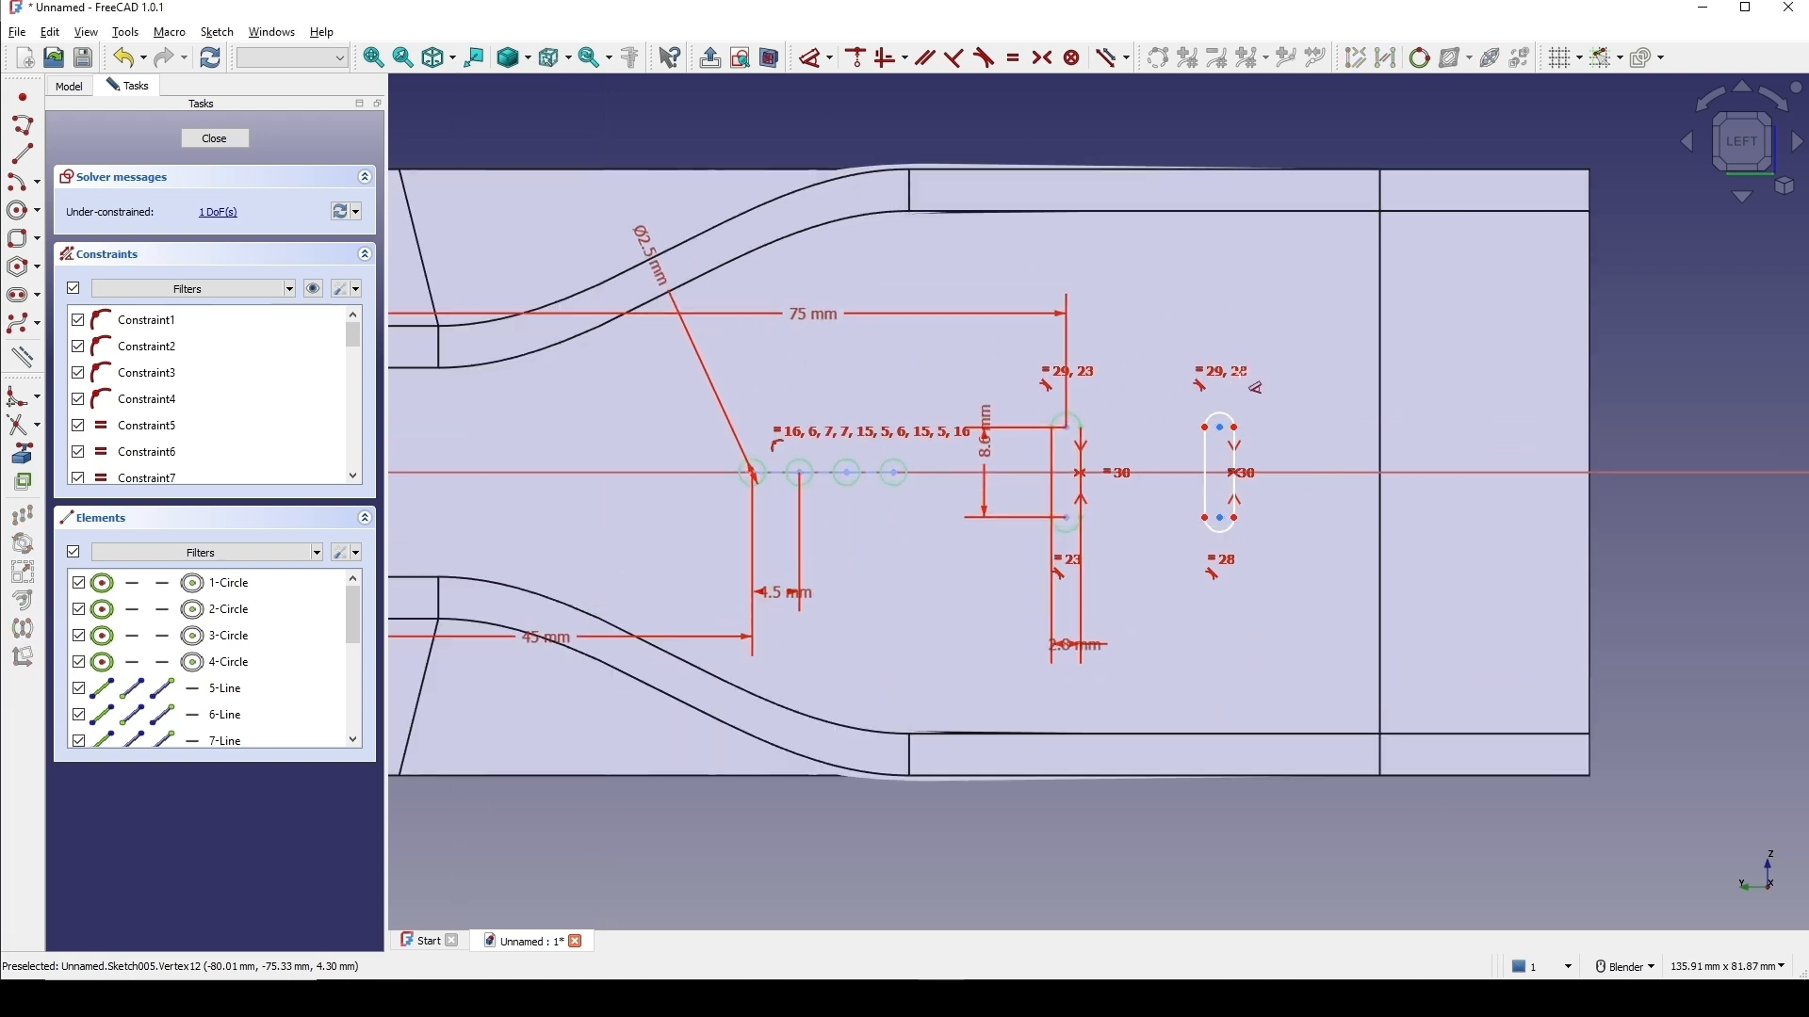
left_click(981, 455)
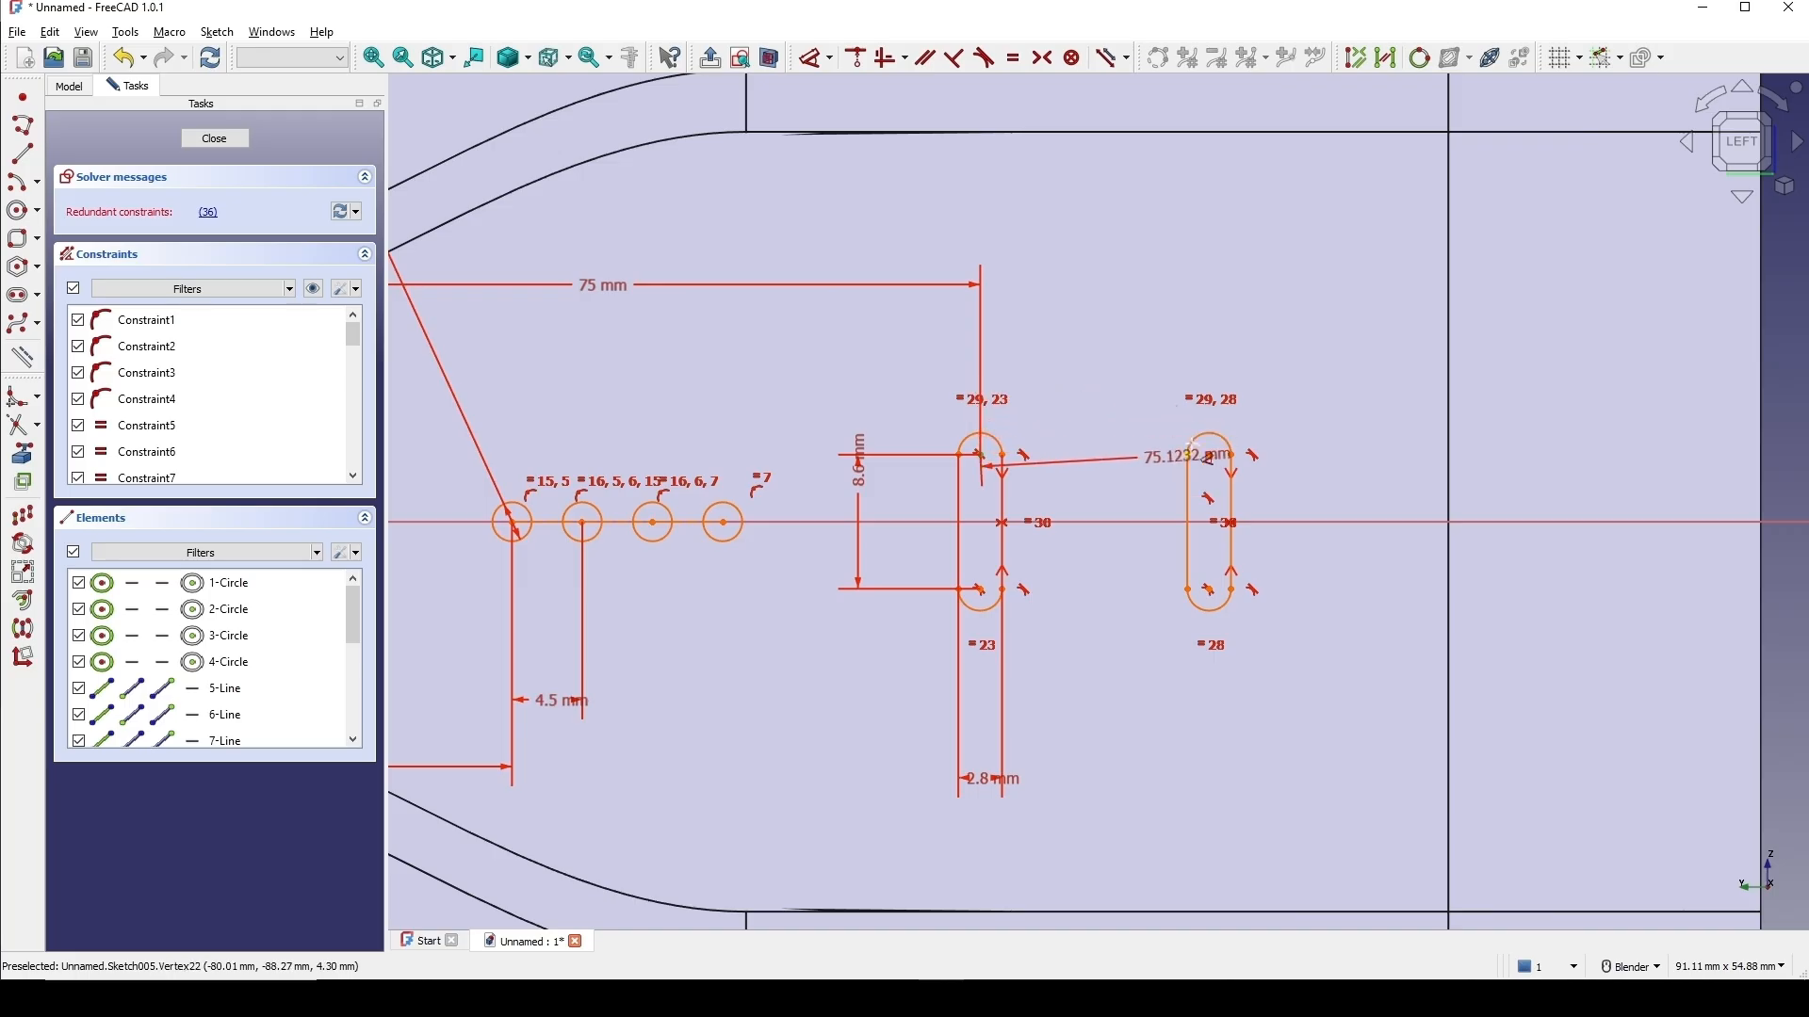
left_click(1212, 455)
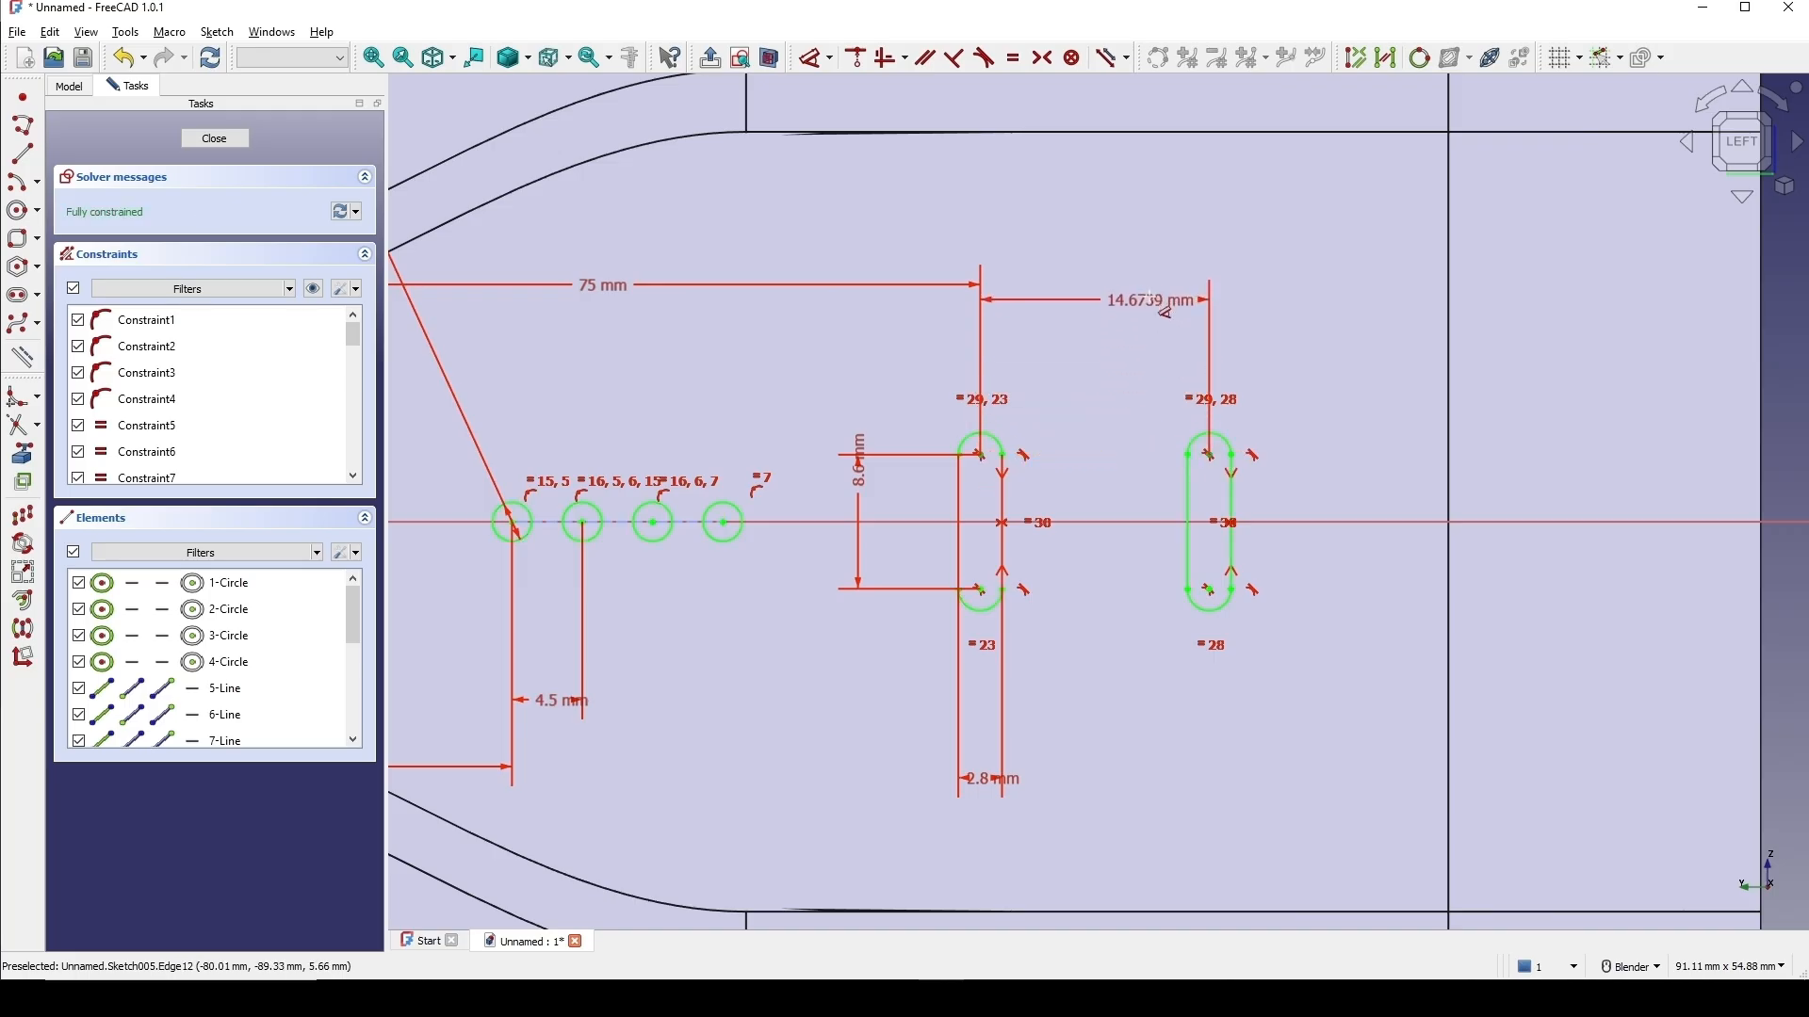
left_click(1148, 294)
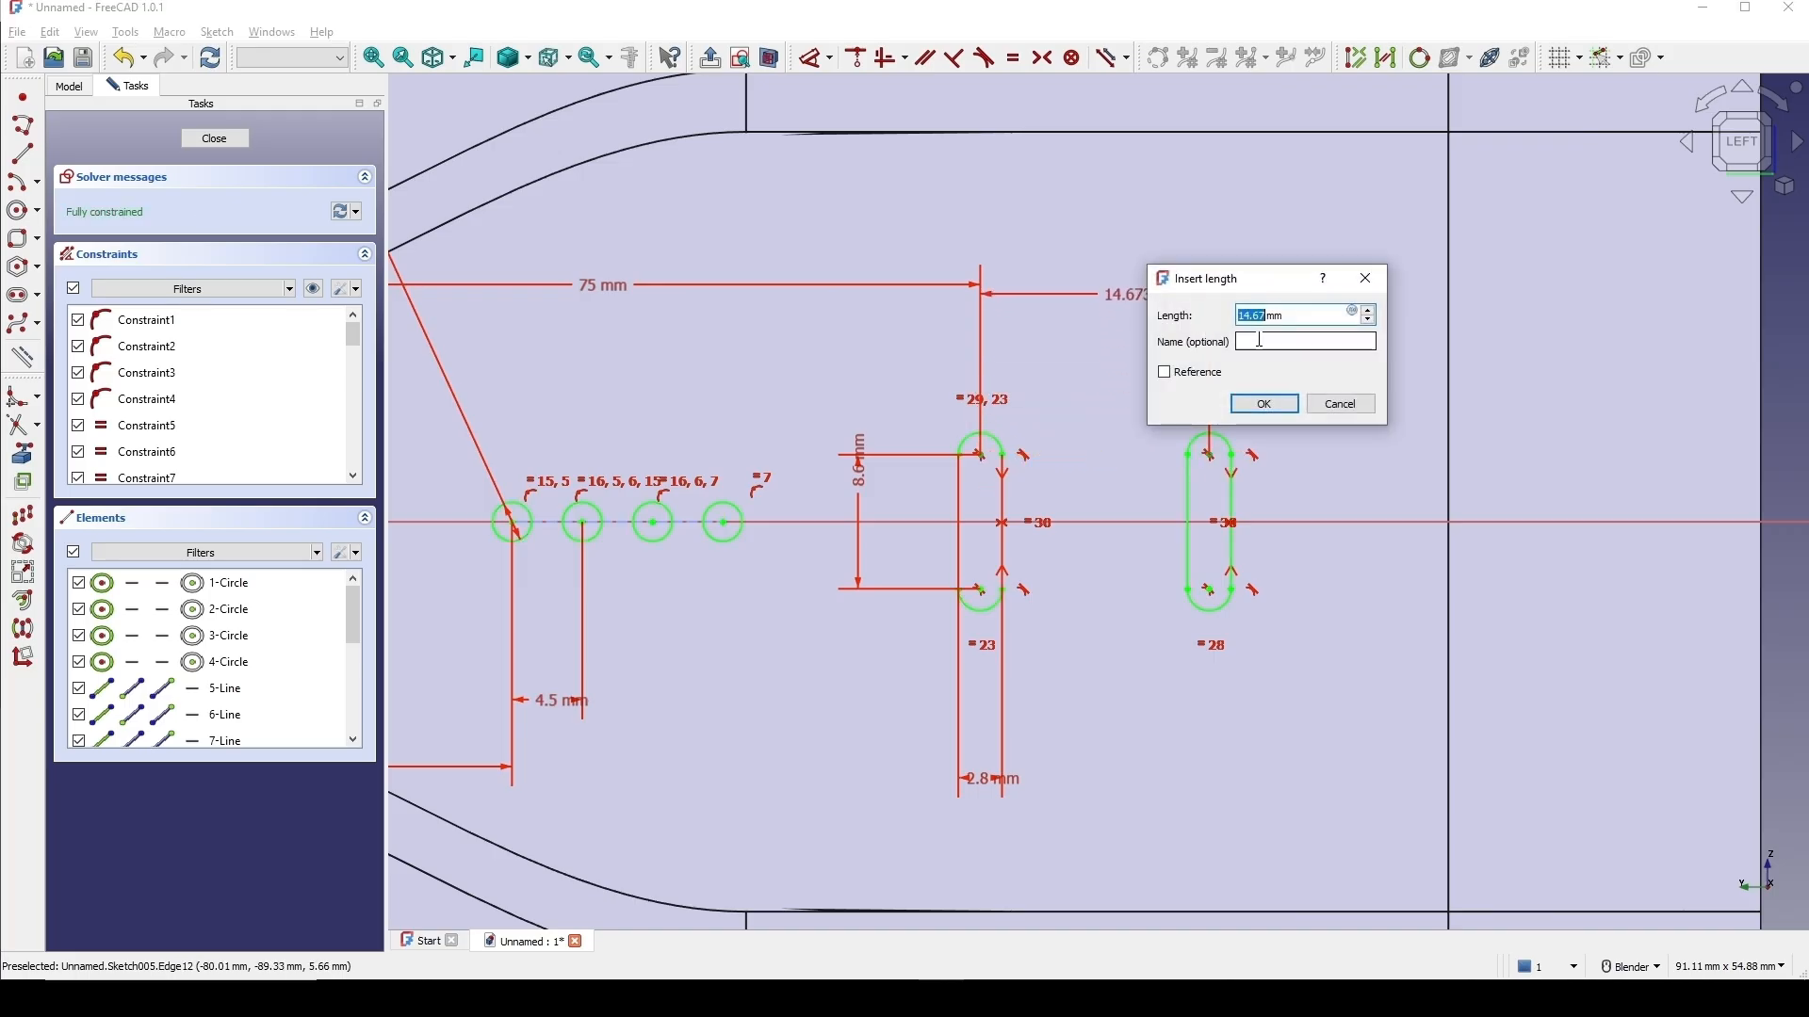
type("12")
left_click(1265, 404)
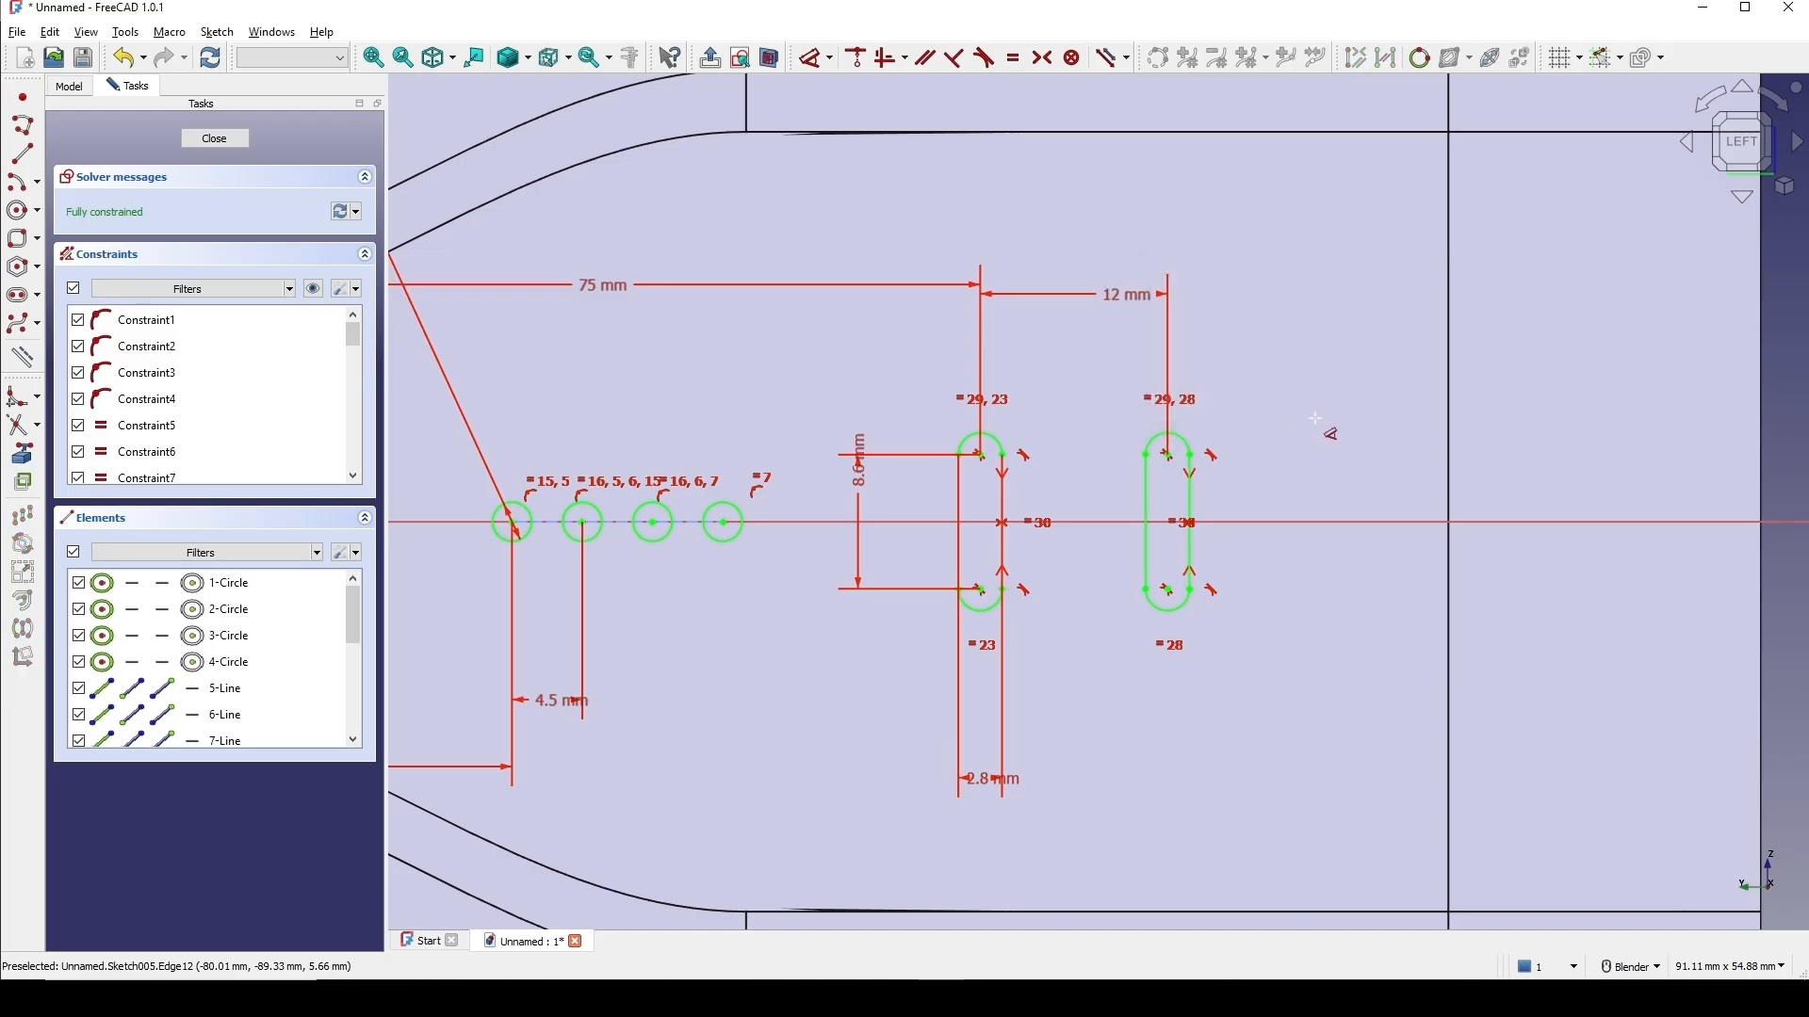
scroll(1307, 430, "down", 4)
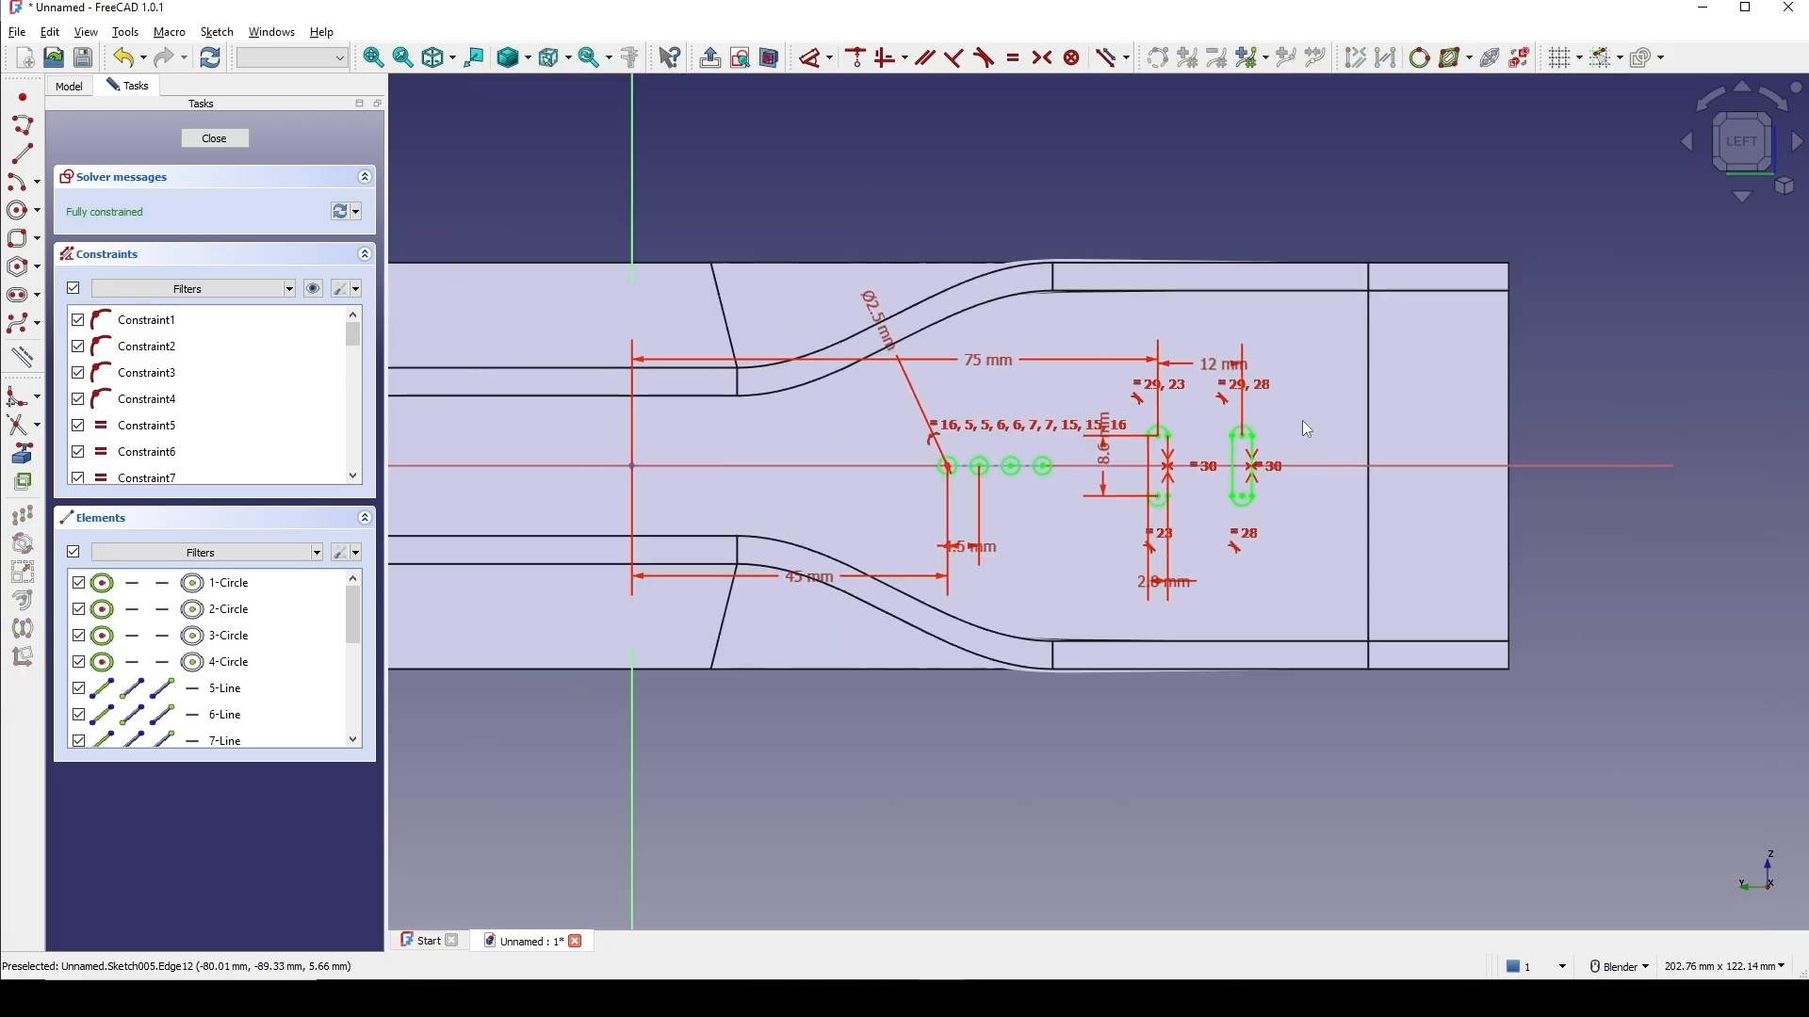
left_click(214, 138)
Extrude Sketch005 along its normal as a symmetric solid with a length of 10 mm.
middle_click_drag(1042, 554, 1281, 494)
scroll(1164, 570, "up", 1)
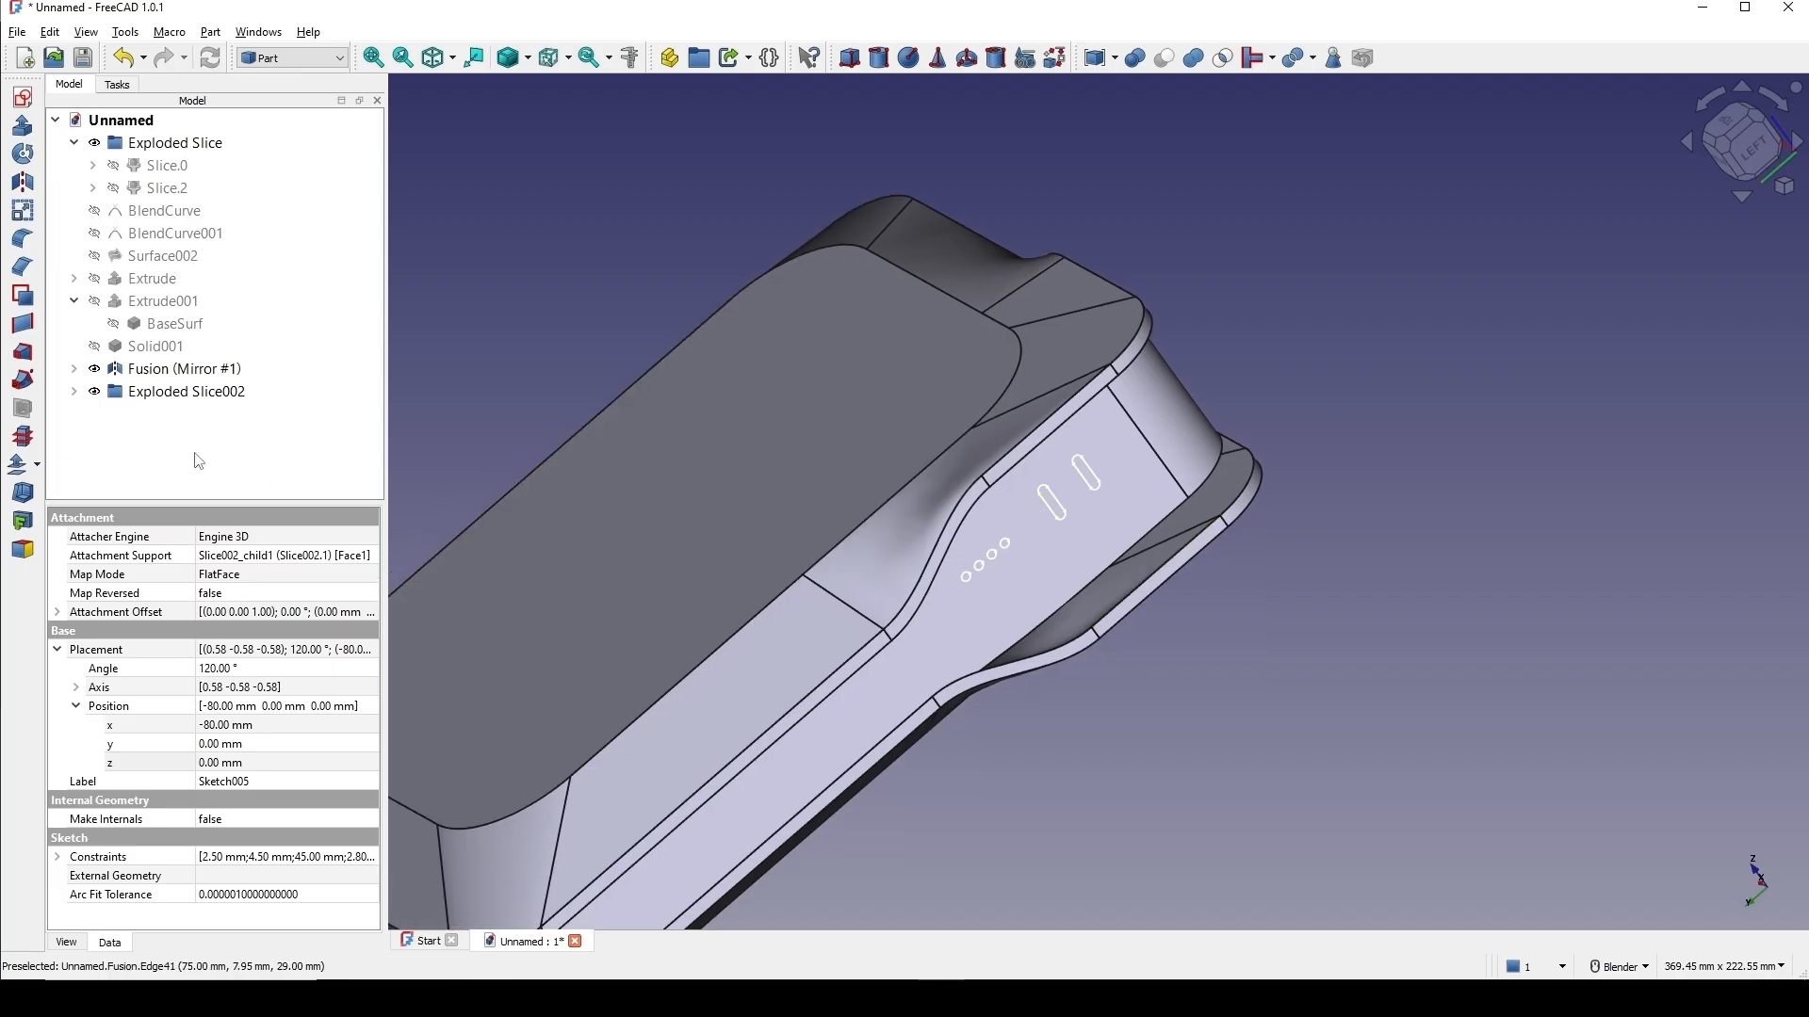
left_click(75, 392)
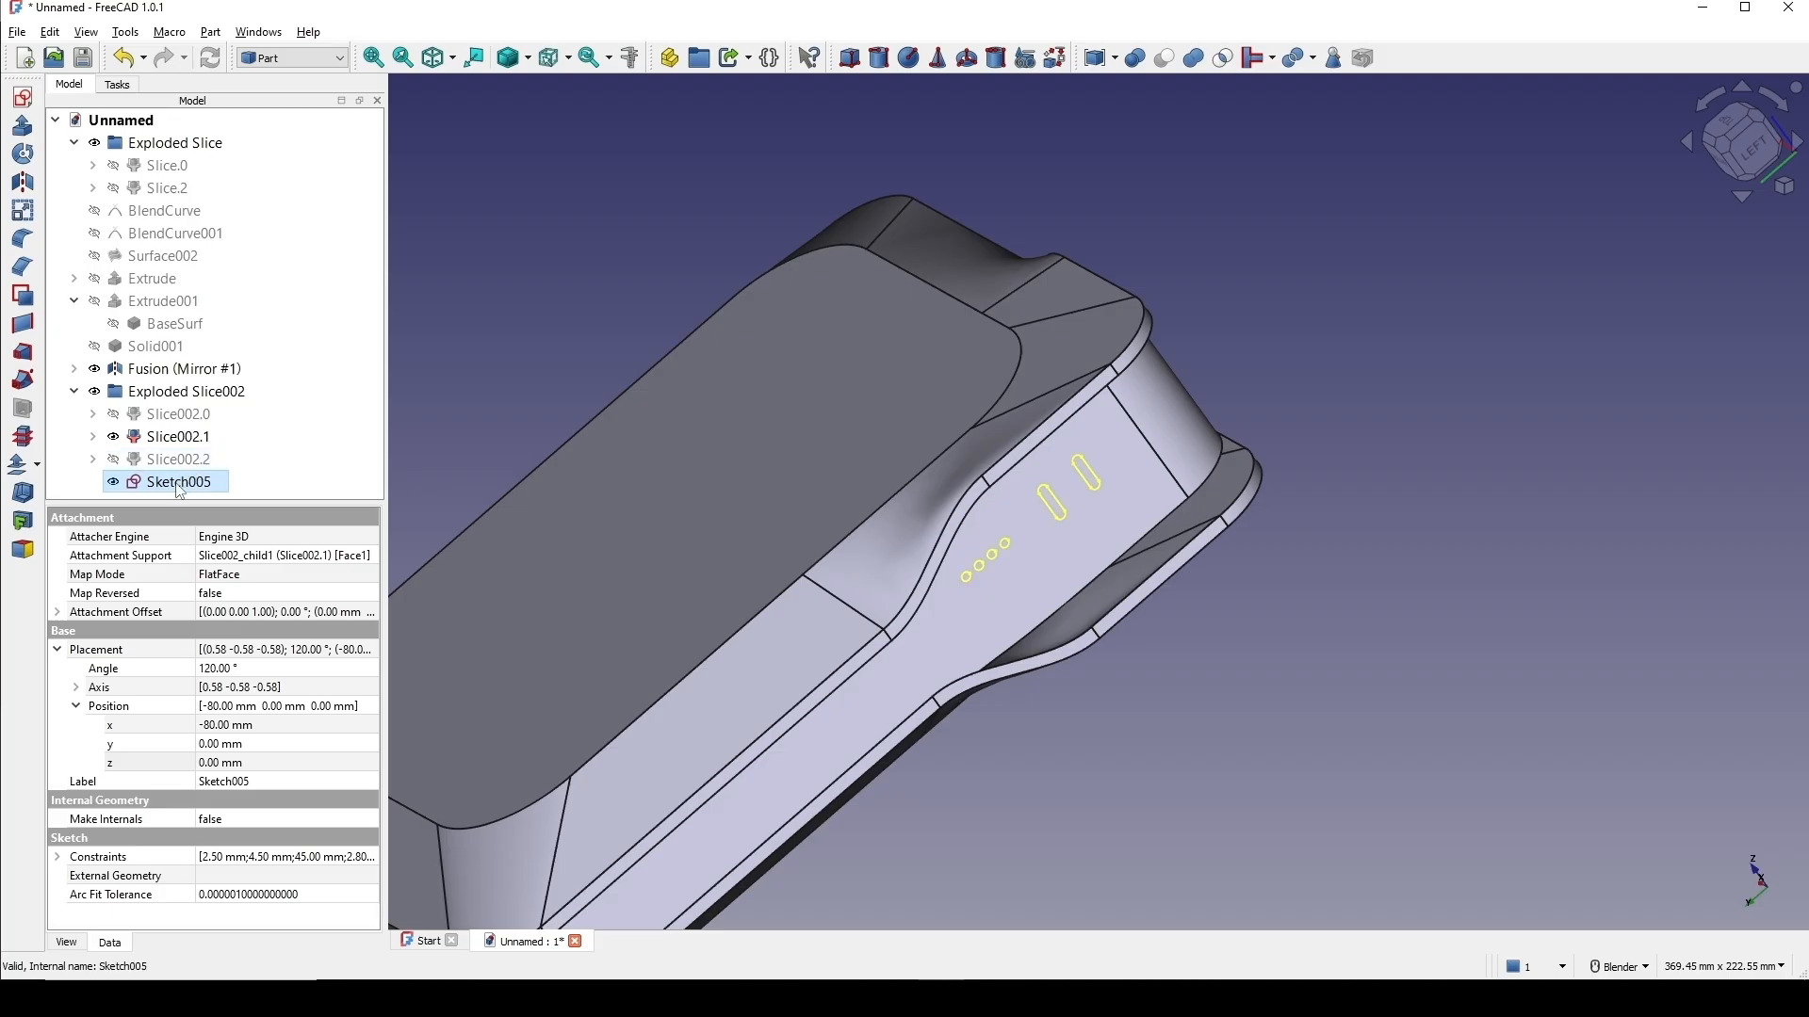
left_click(23, 125)
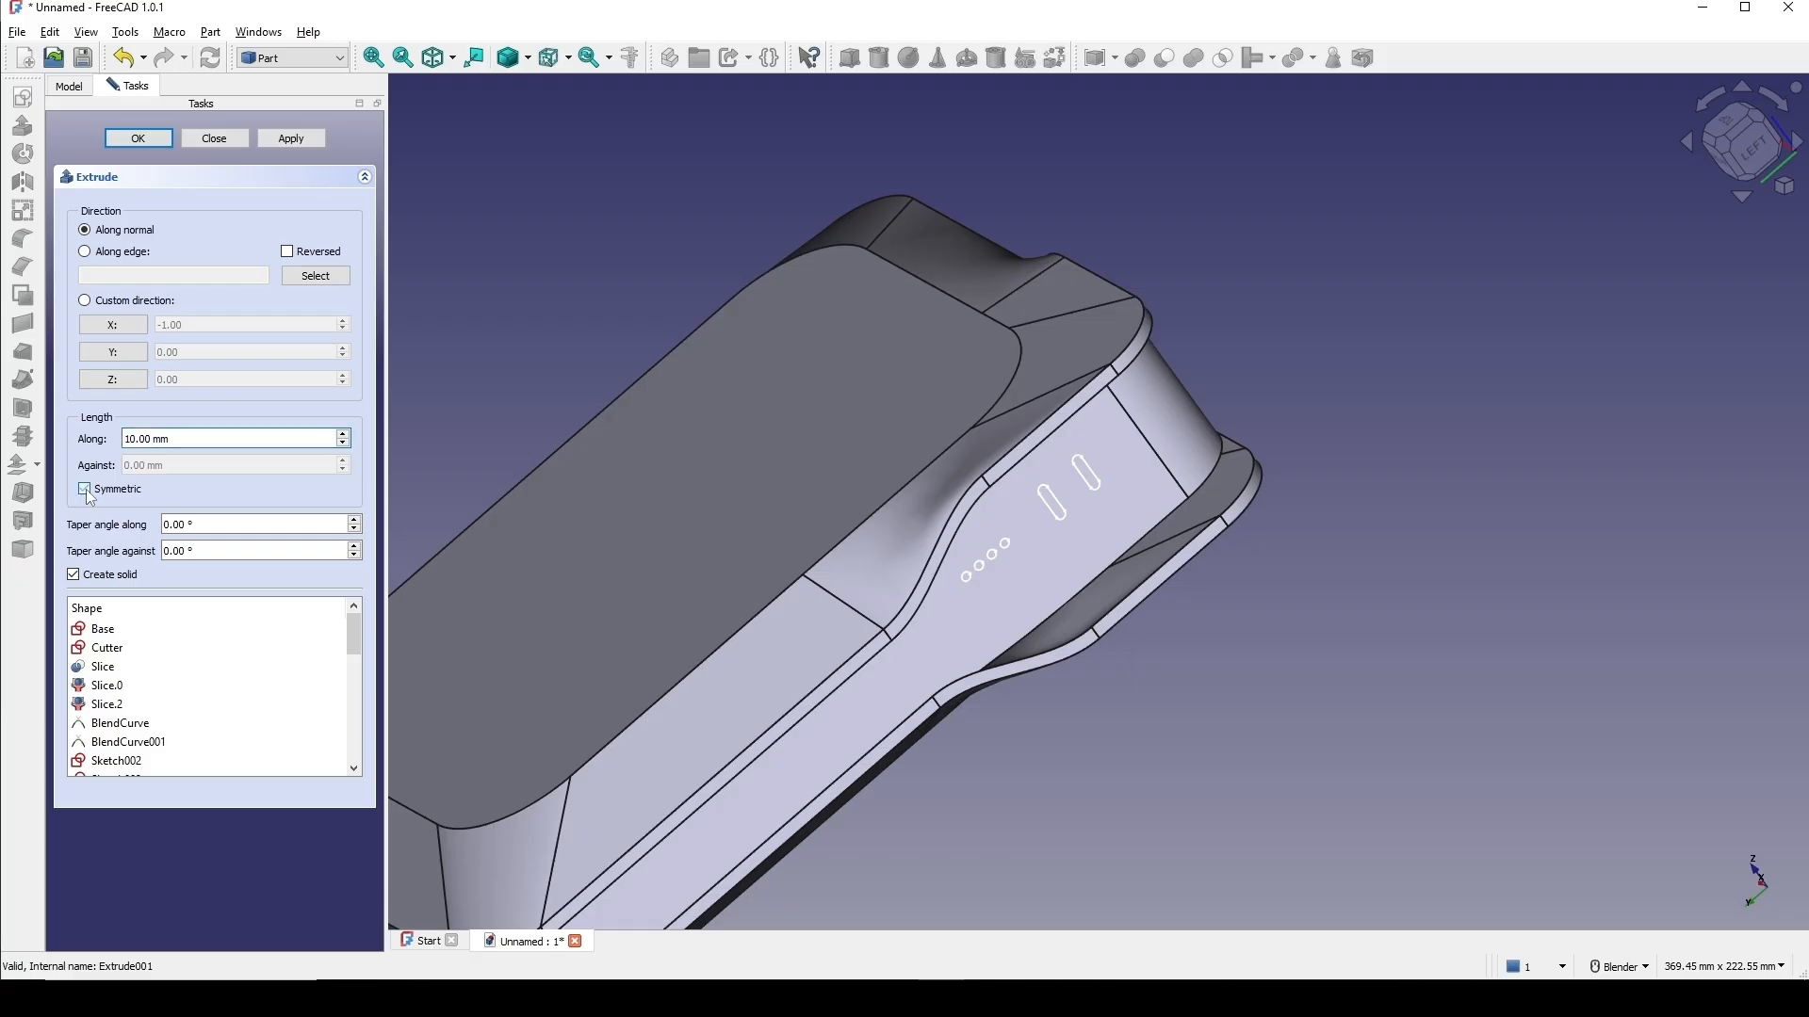
left_click(139, 140)
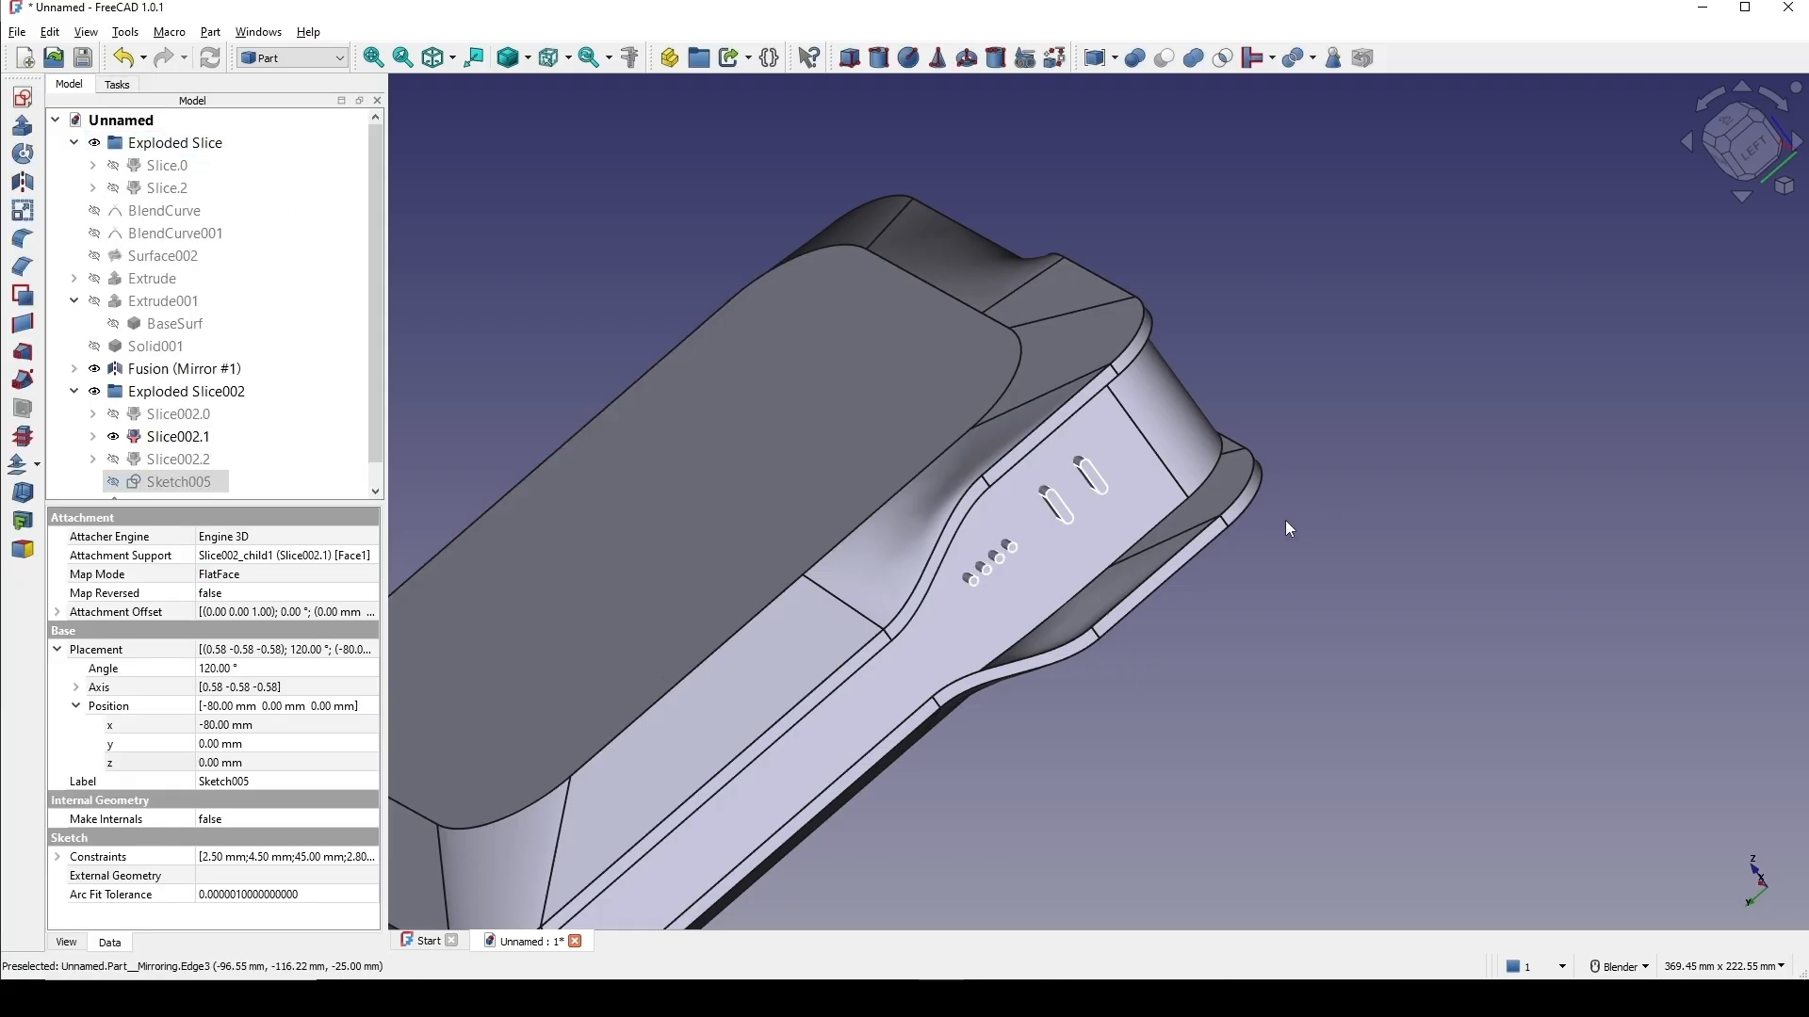
Cut the extruded circles and slots out of the middle block Slice002.1.
scroll(1134, 458, "up", 3)
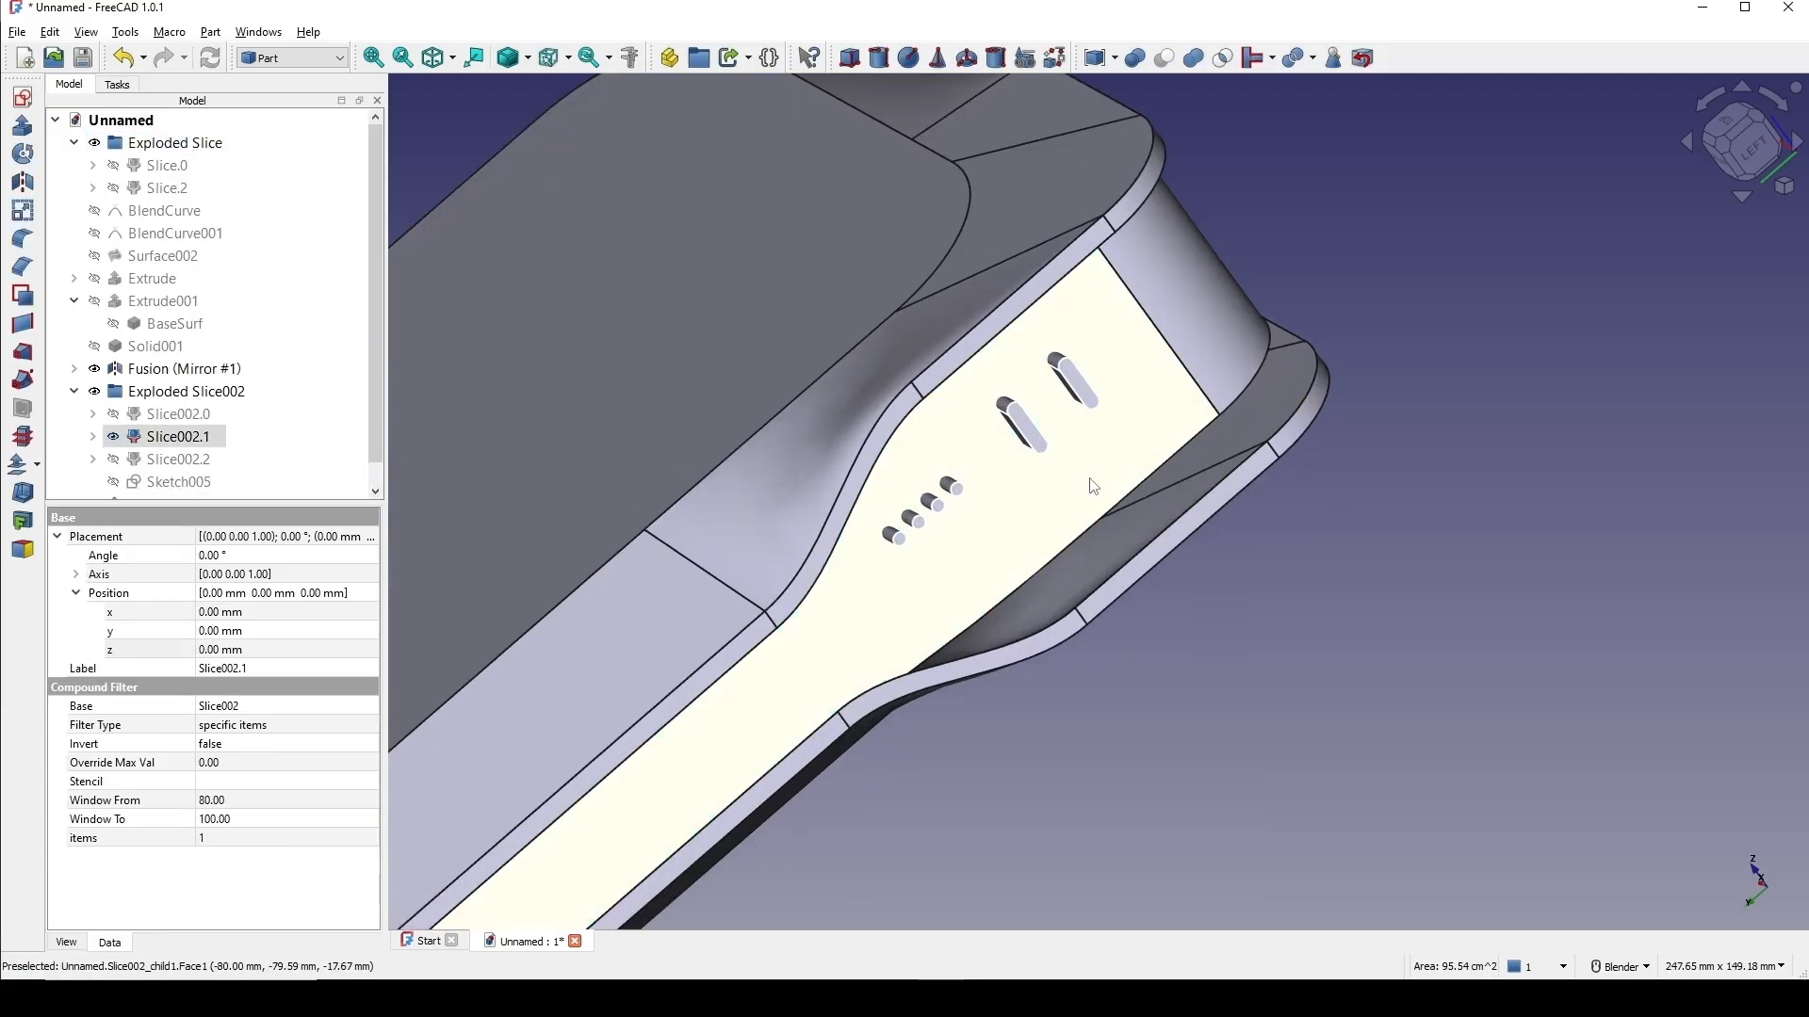
middle_click_drag(1028, 496, 1077, 394)
scroll(1043, 405, "up", 5)
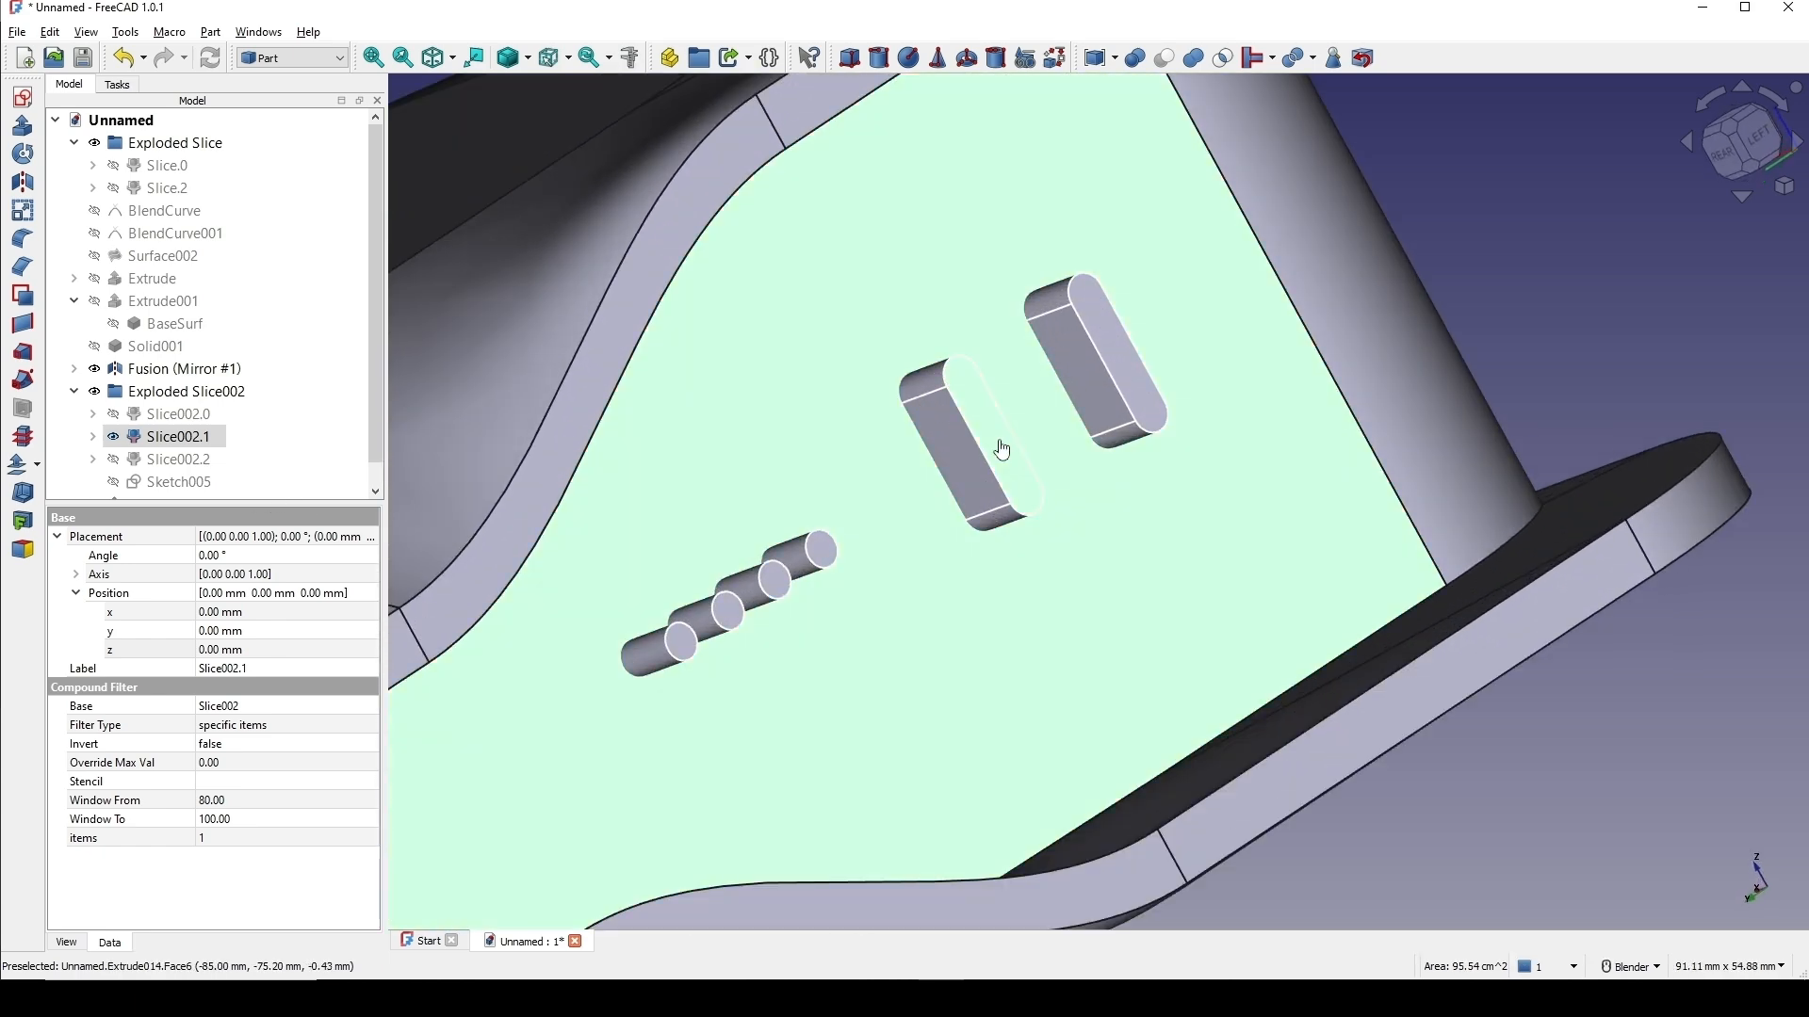
scroll(1002, 448, "down", 2)
left_click(1167, 58)
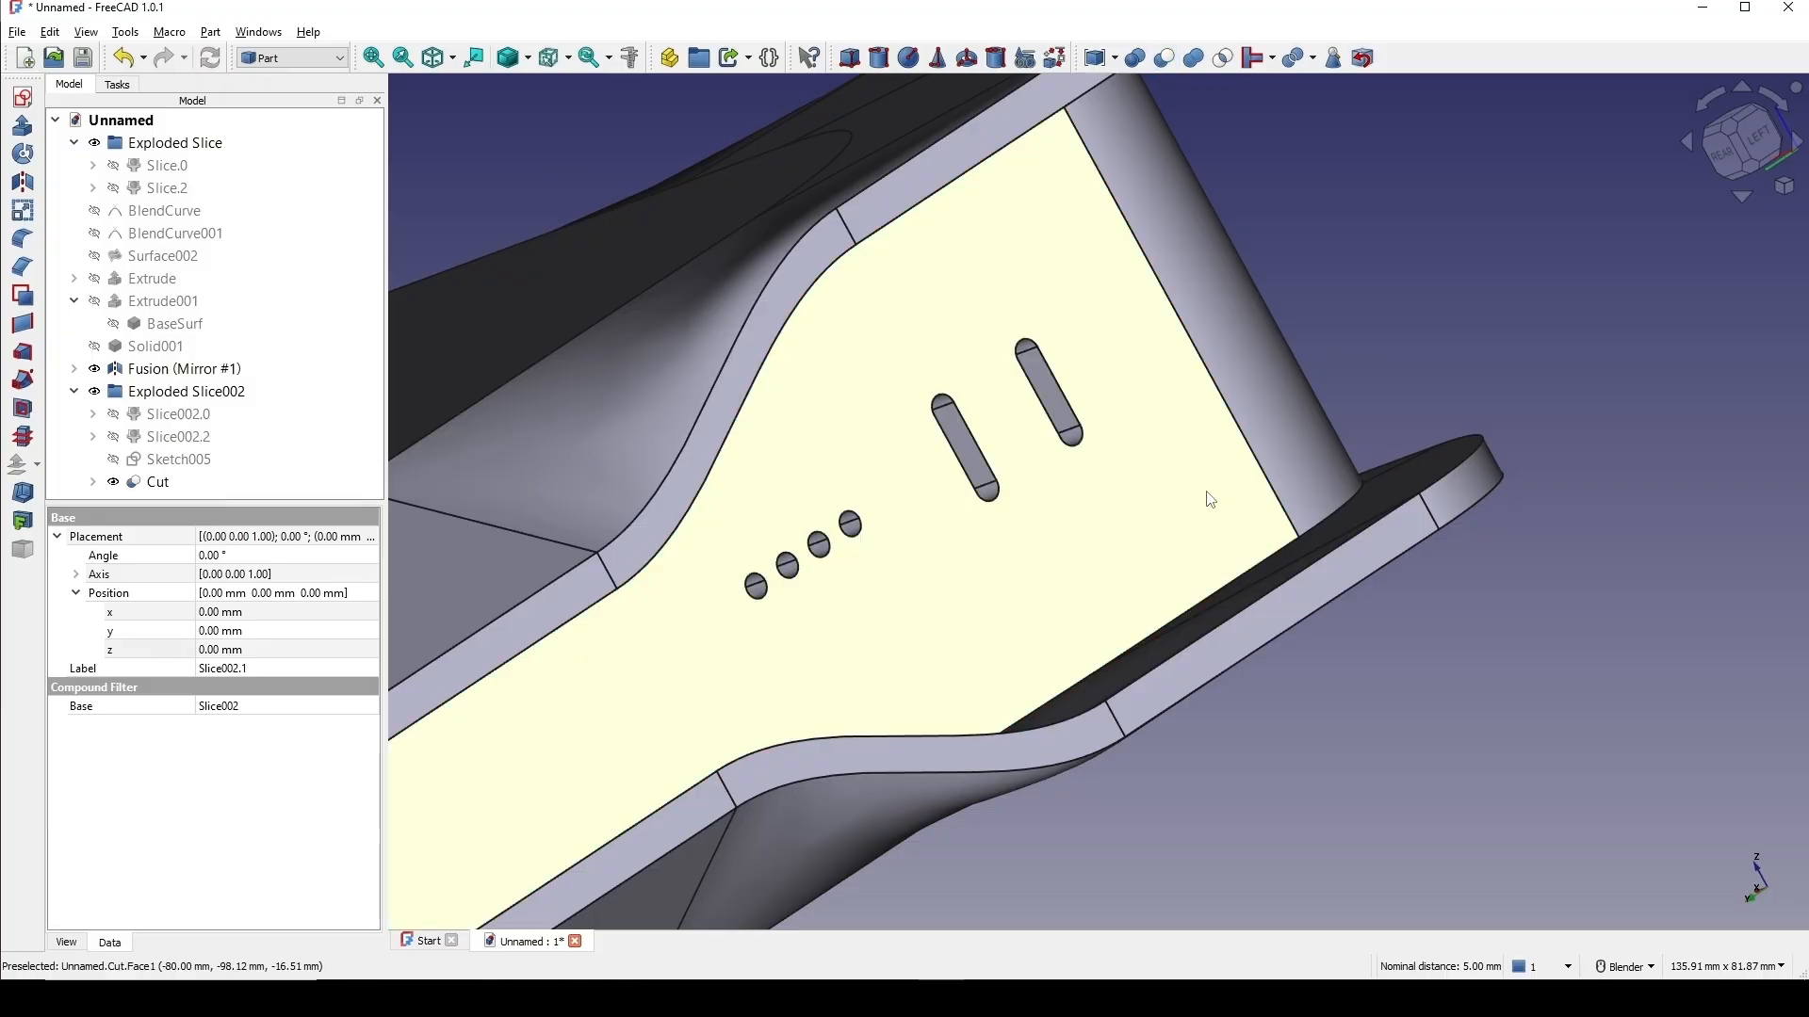
scroll(923, 555, "down", 7)
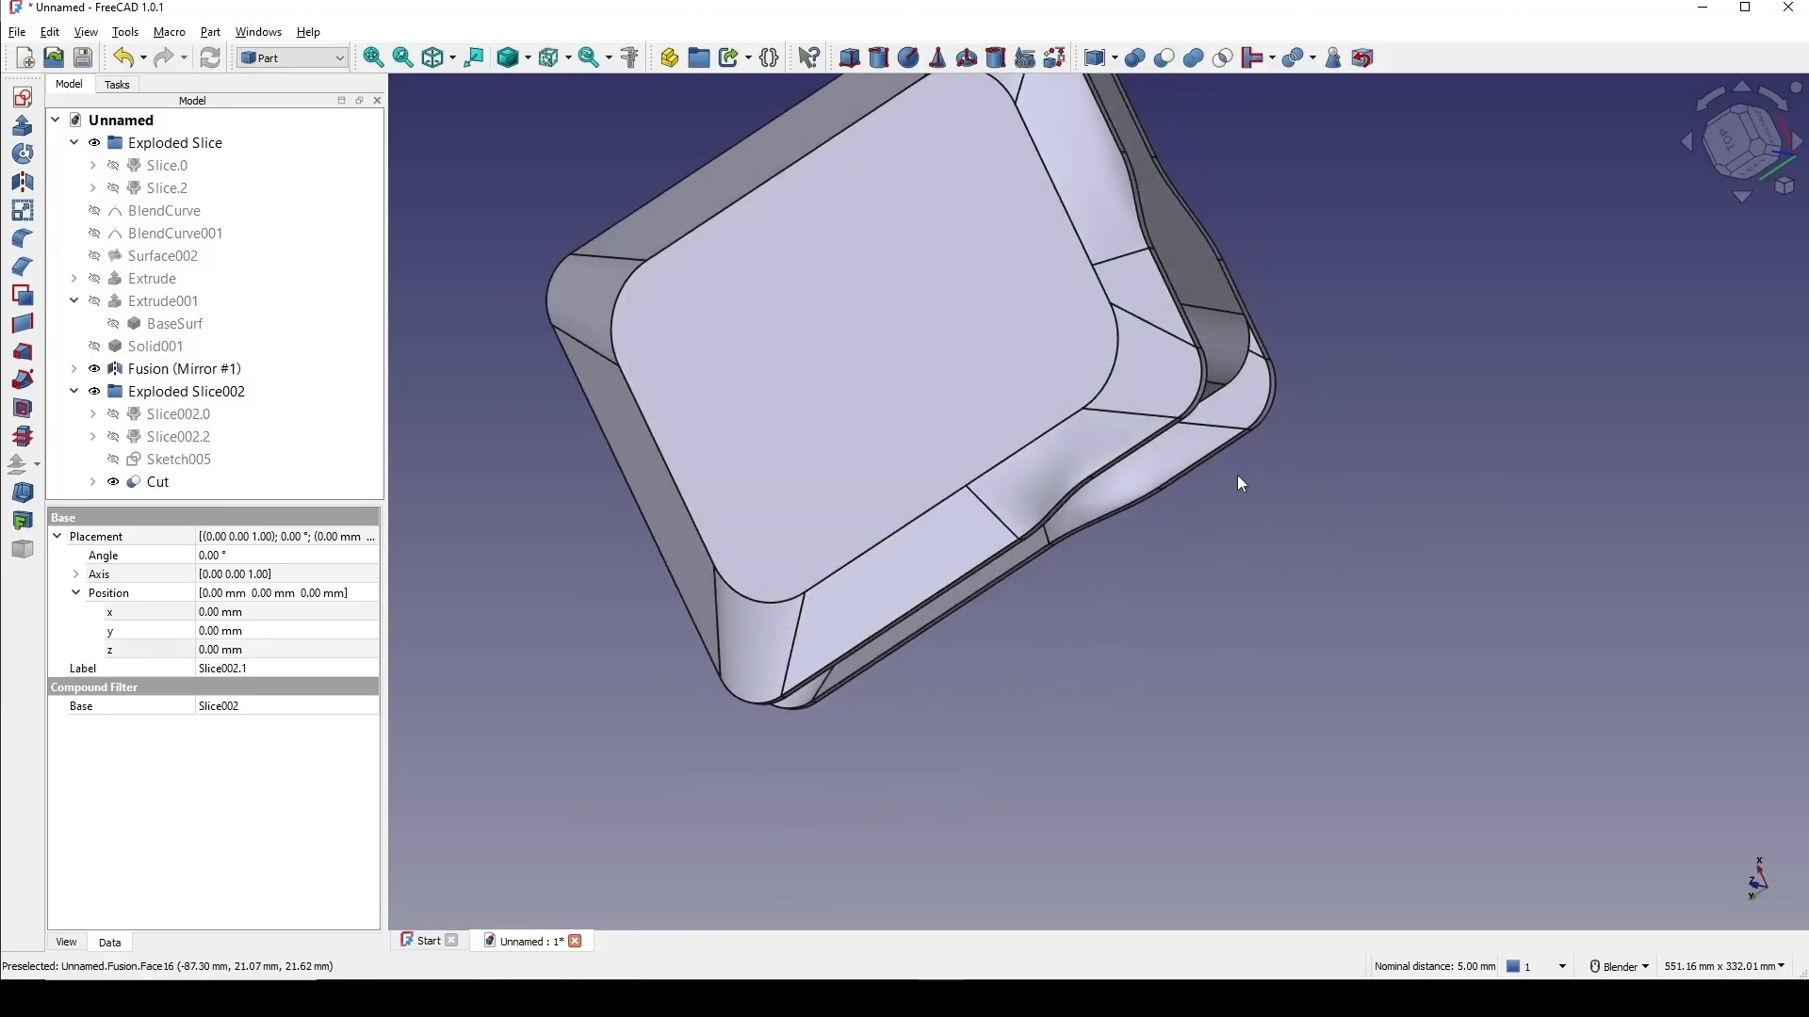